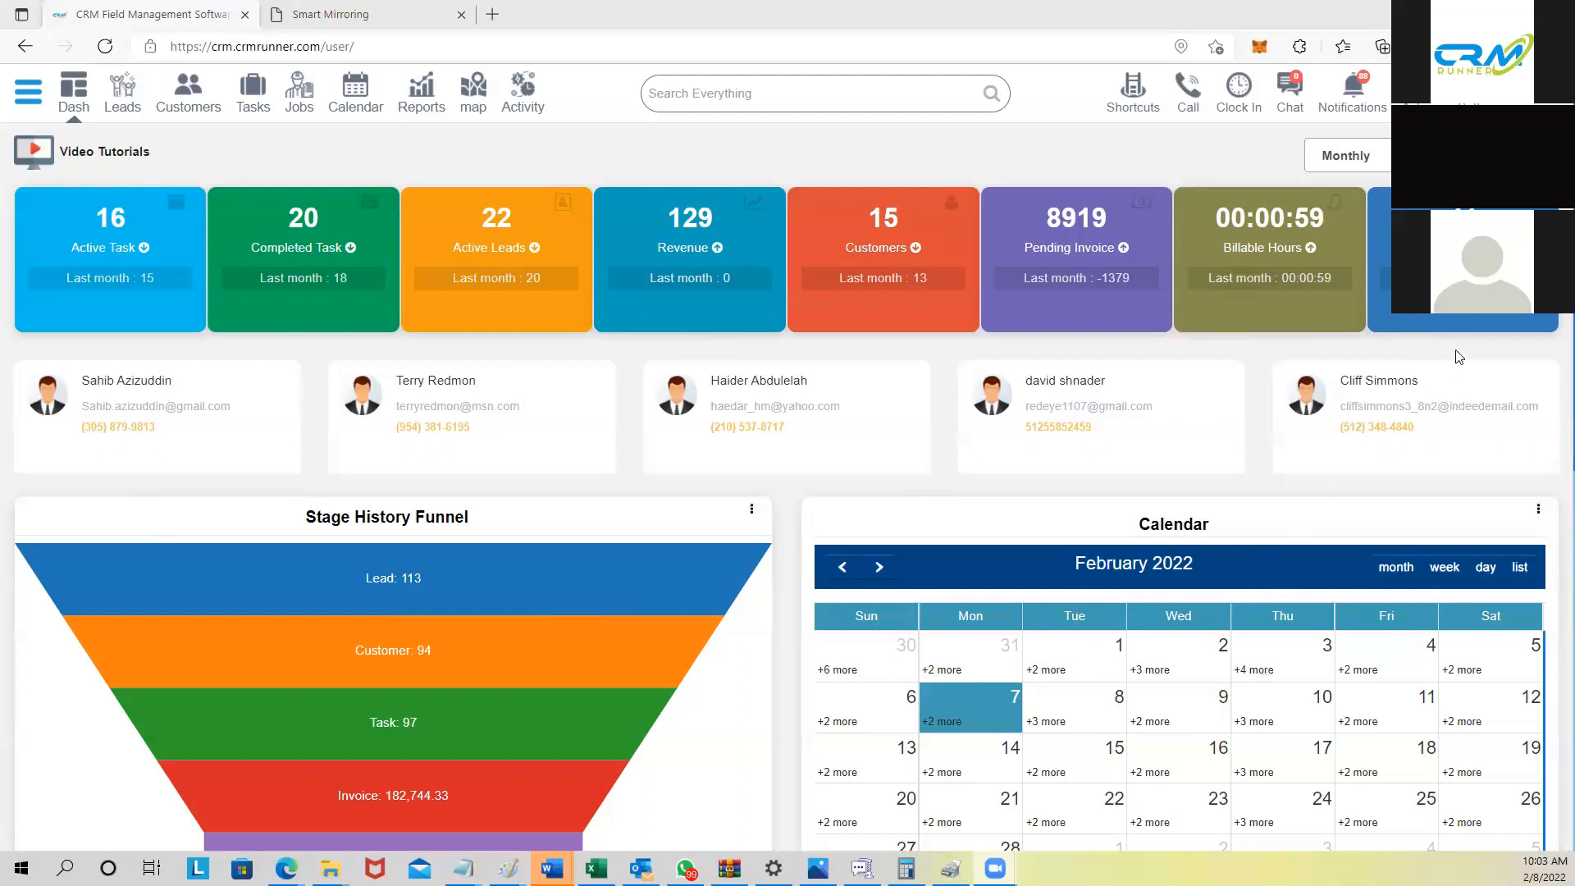
# Step: Browse the dashboard widget and reporting period choices, keeping the Monthly period
pyautogui.click(1469, 155)
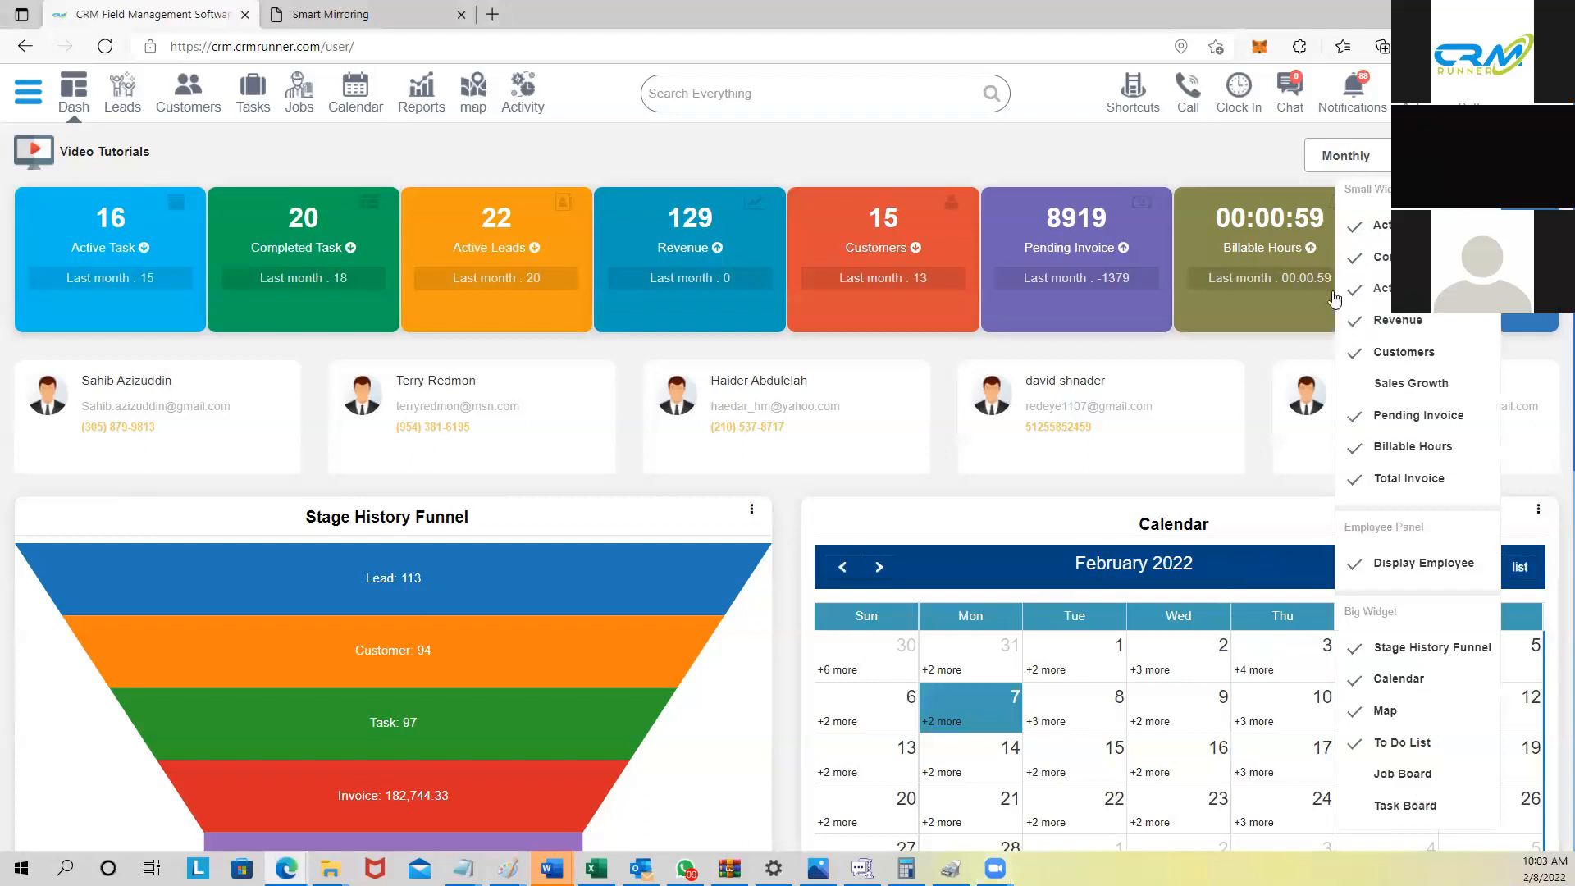
pyautogui.click(1165, 147)
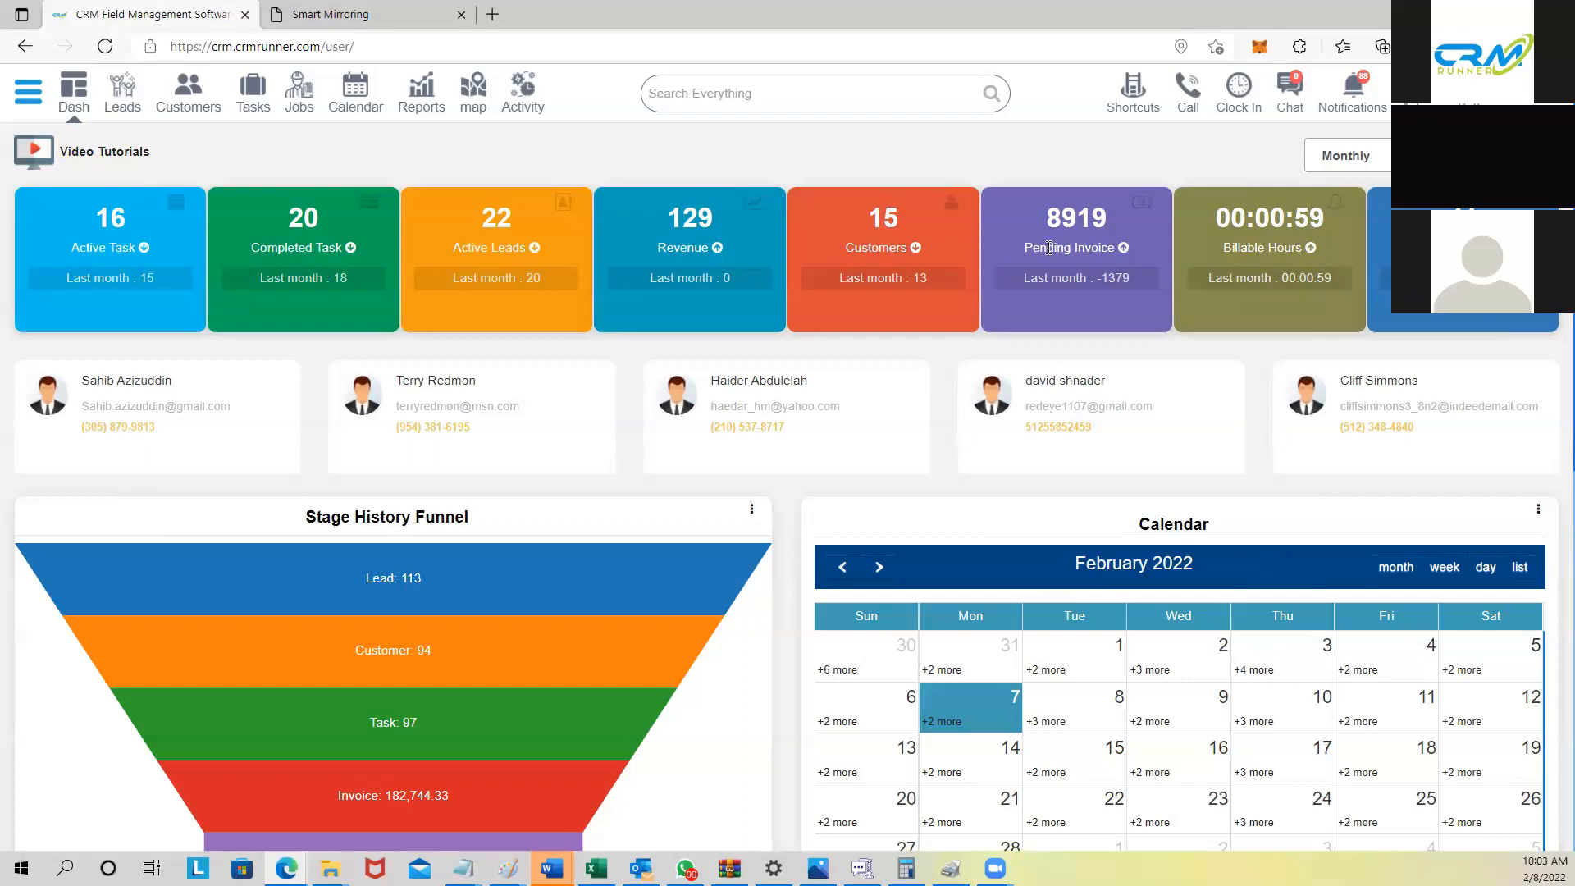
pyautogui.click(1327, 164)
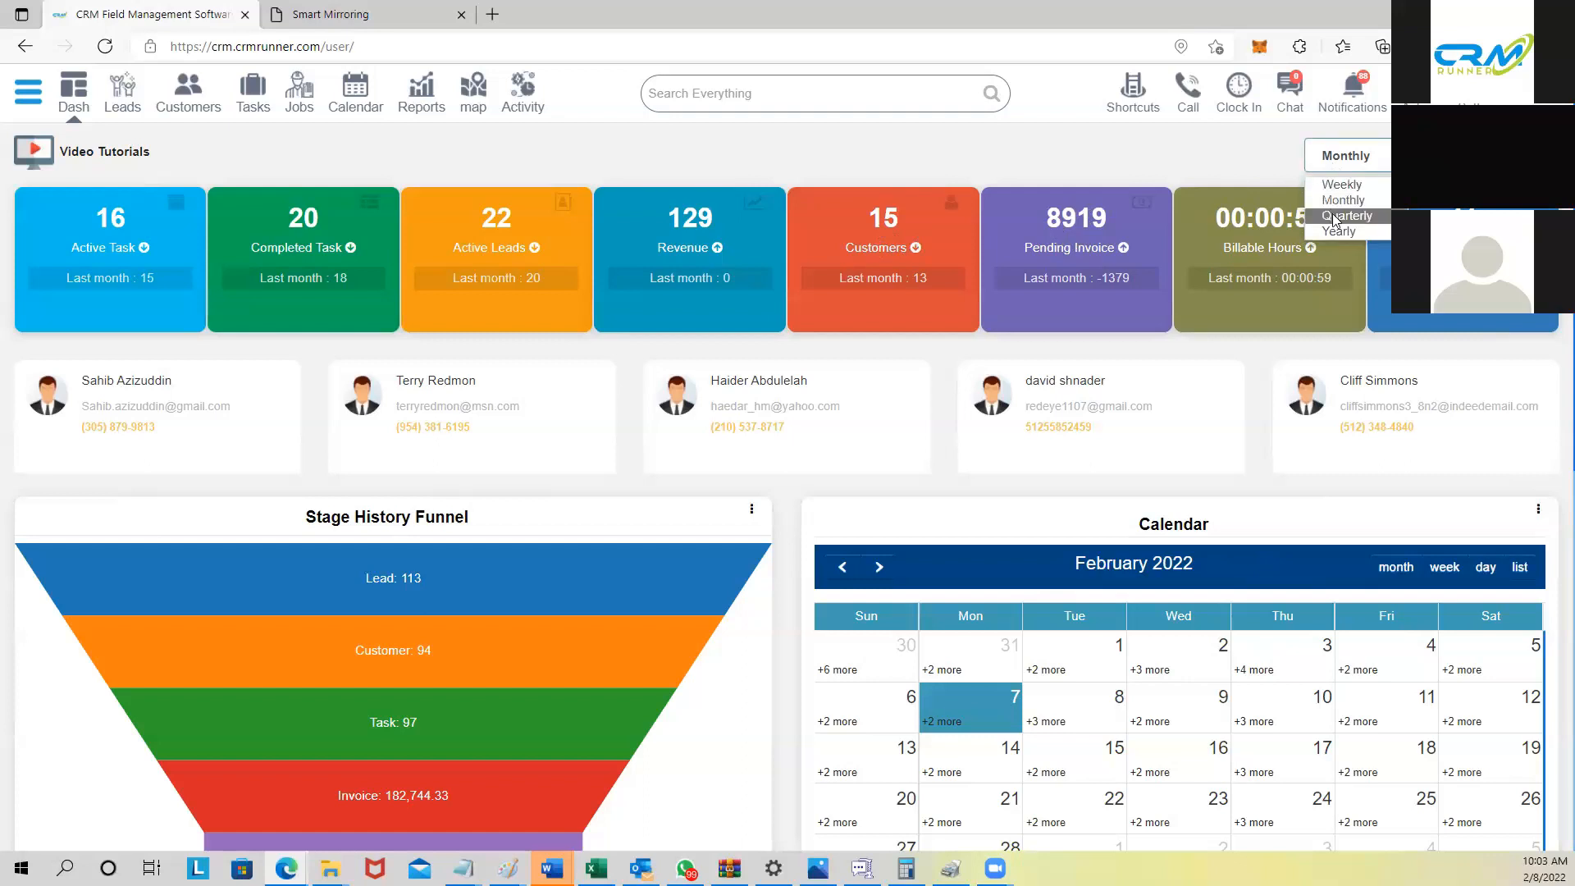
pyautogui.click(1239, 153)
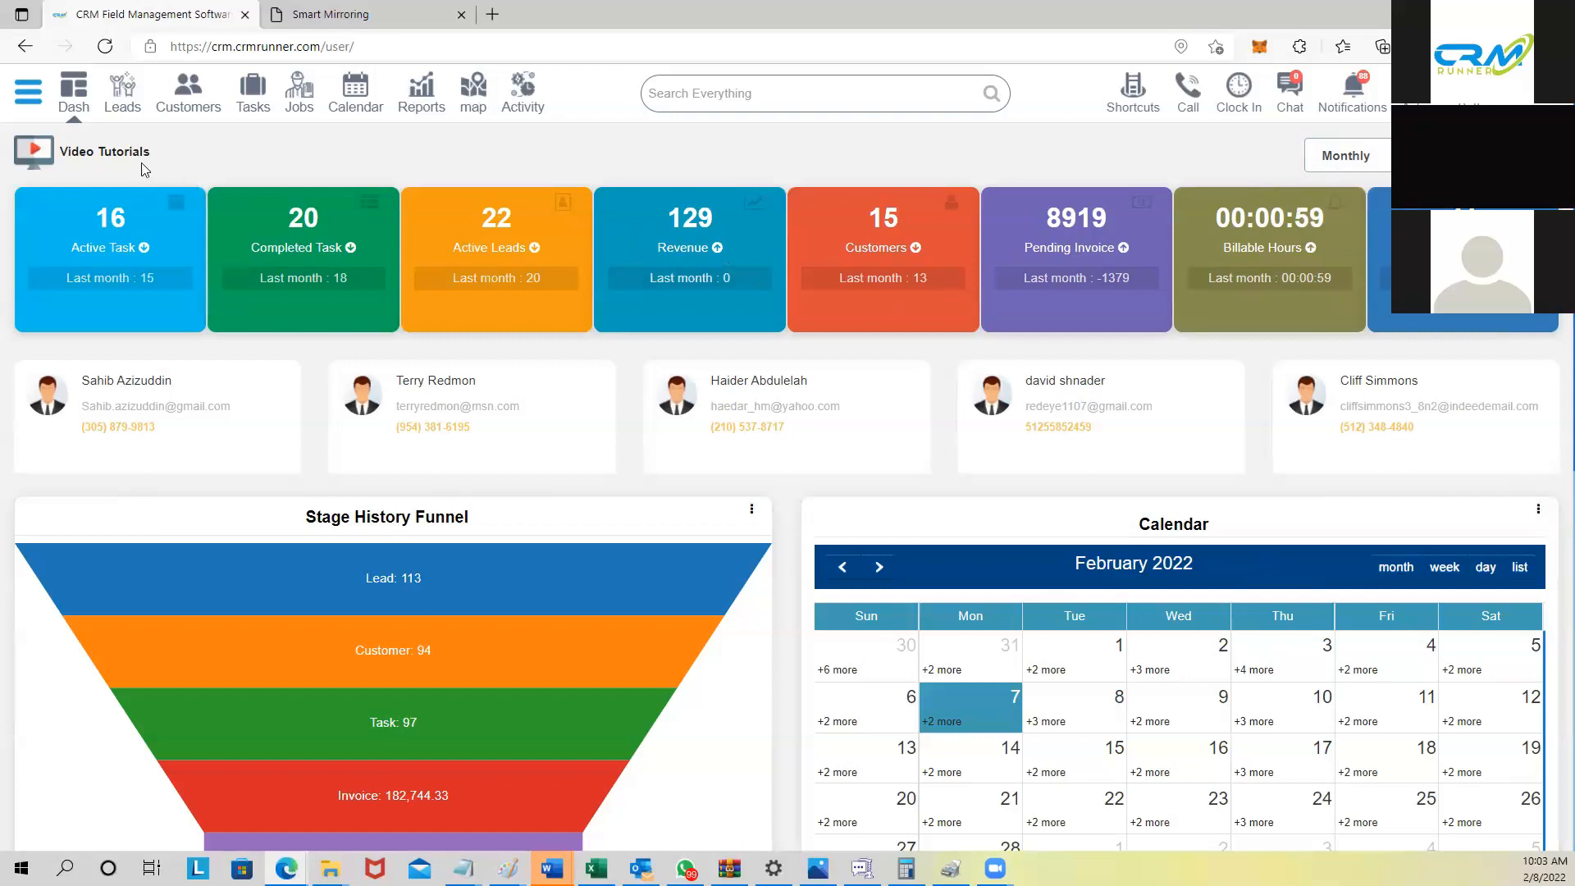
# Step: Log back in, browse the video tutorials page, then return to the dashboard
pyautogui.click(70, 155)
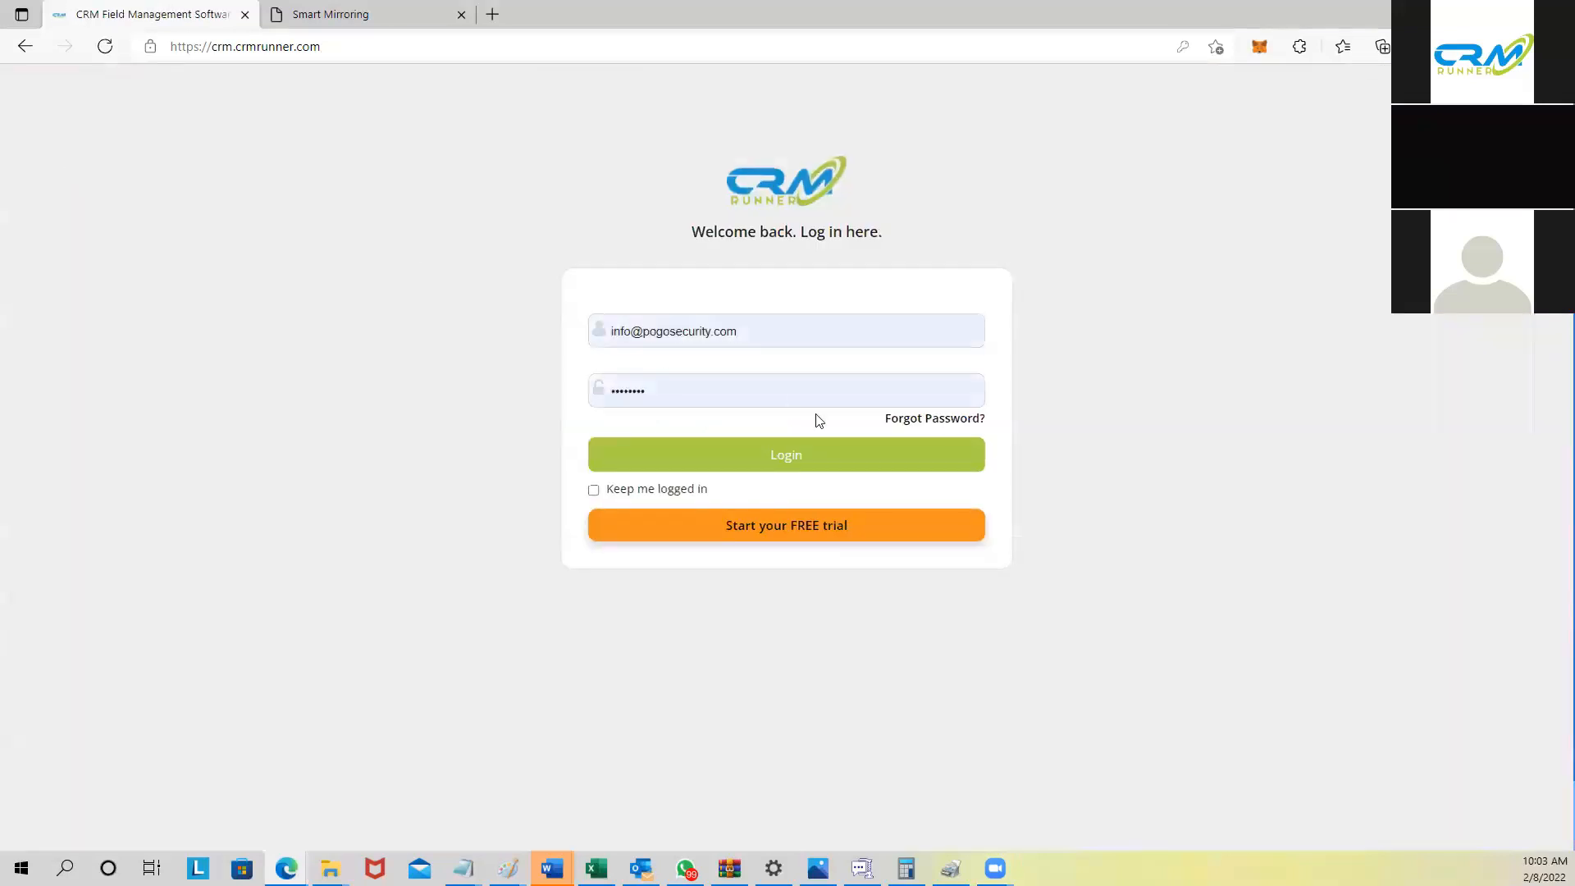
pyautogui.click(820, 458)
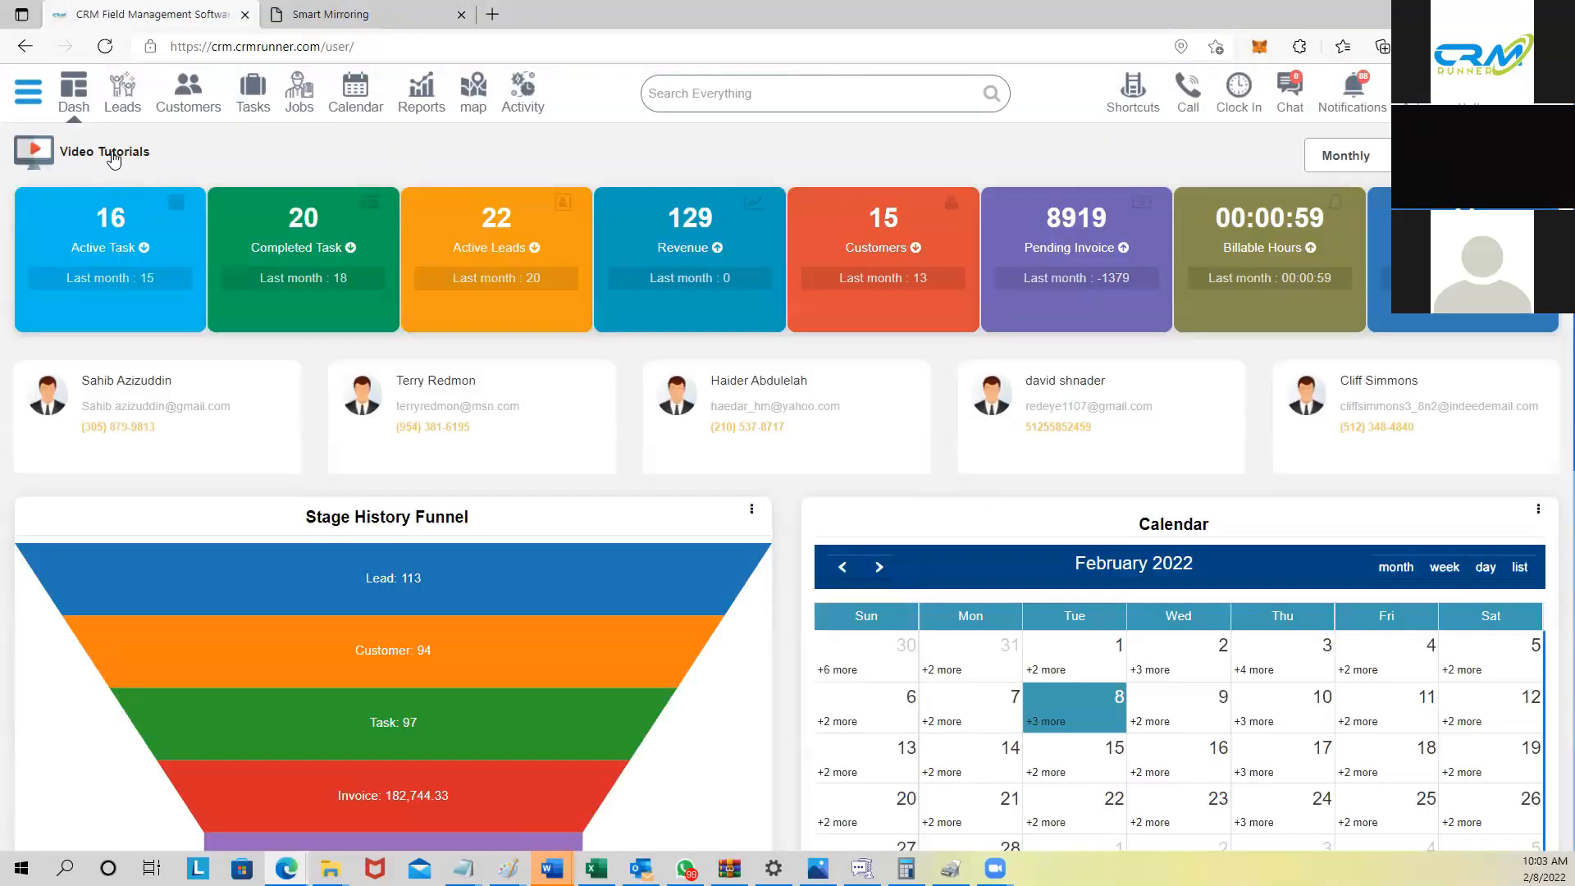
pyautogui.click(113, 157)
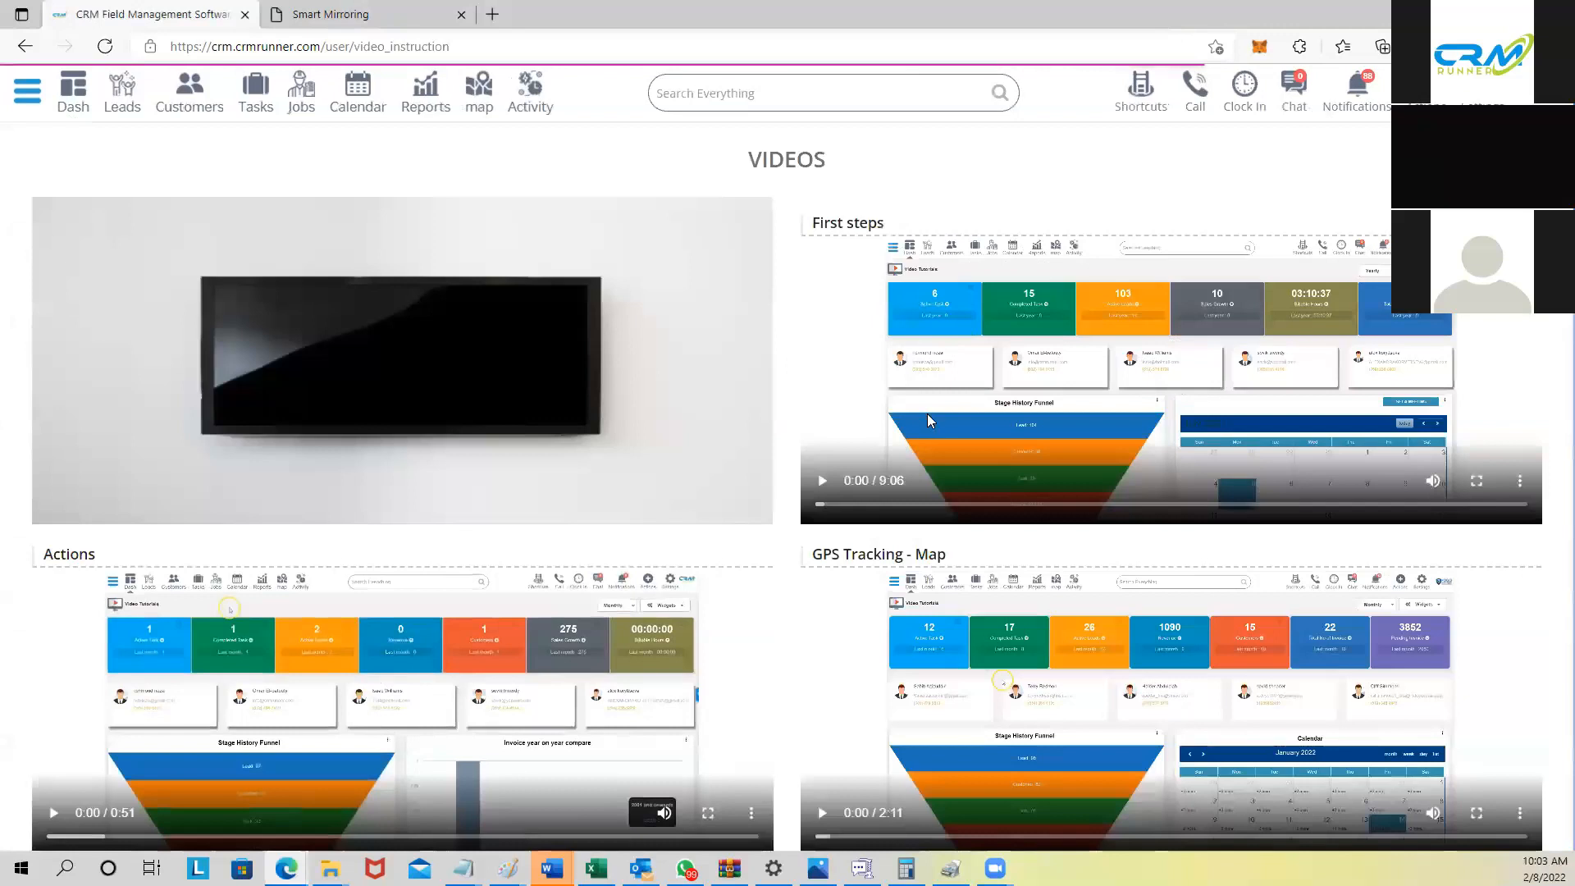
pyautogui.scroll(-6, 928, 418)
pyautogui.scroll(6, 715, 394)
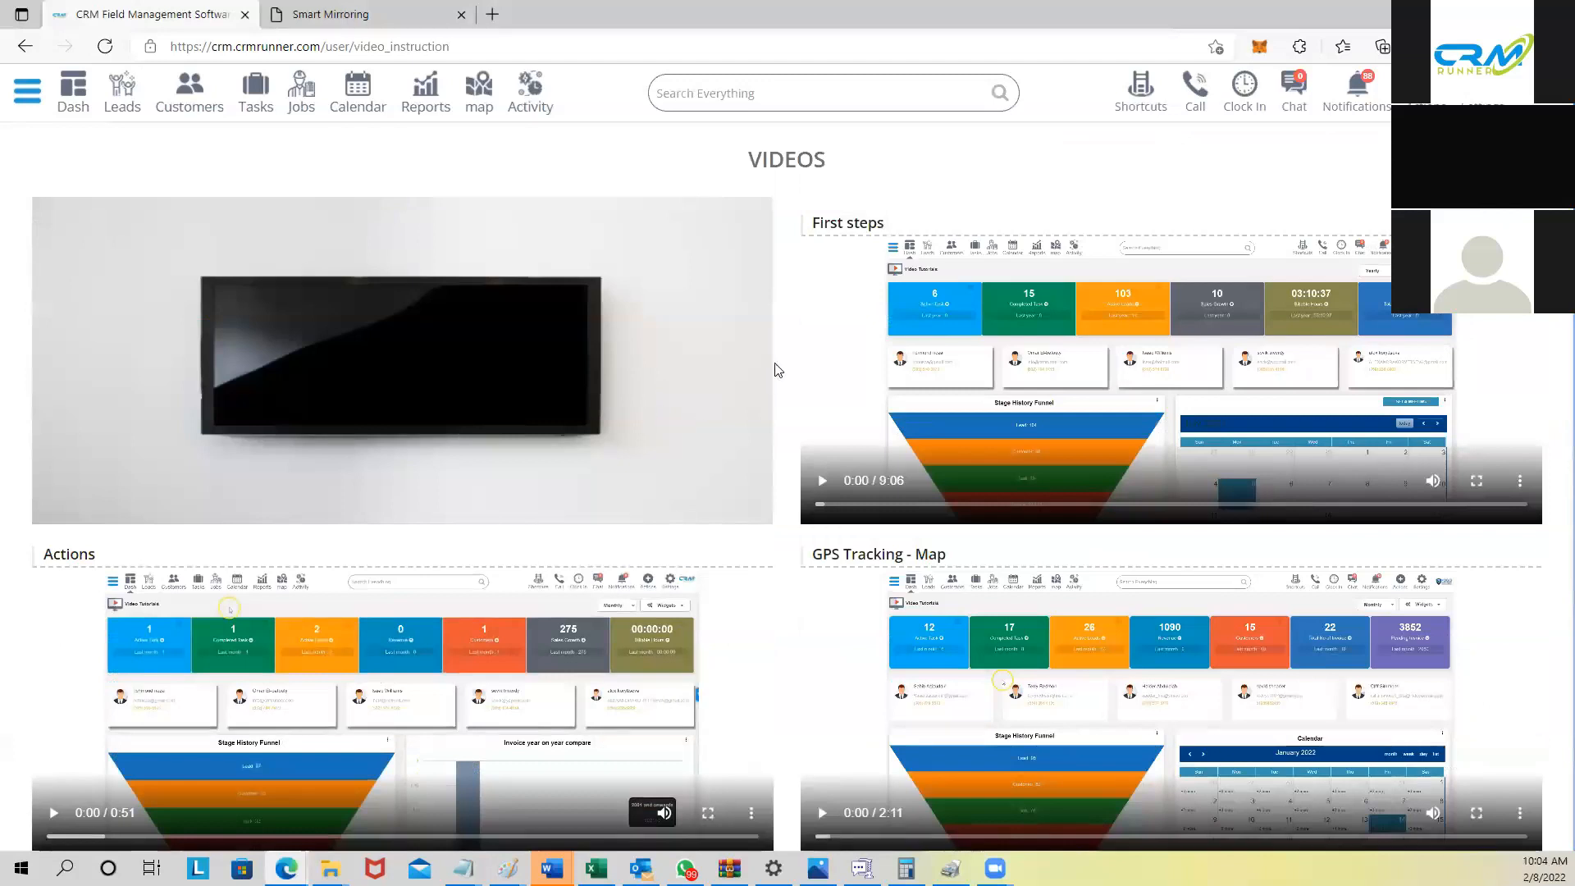
pyautogui.click(82, 101)
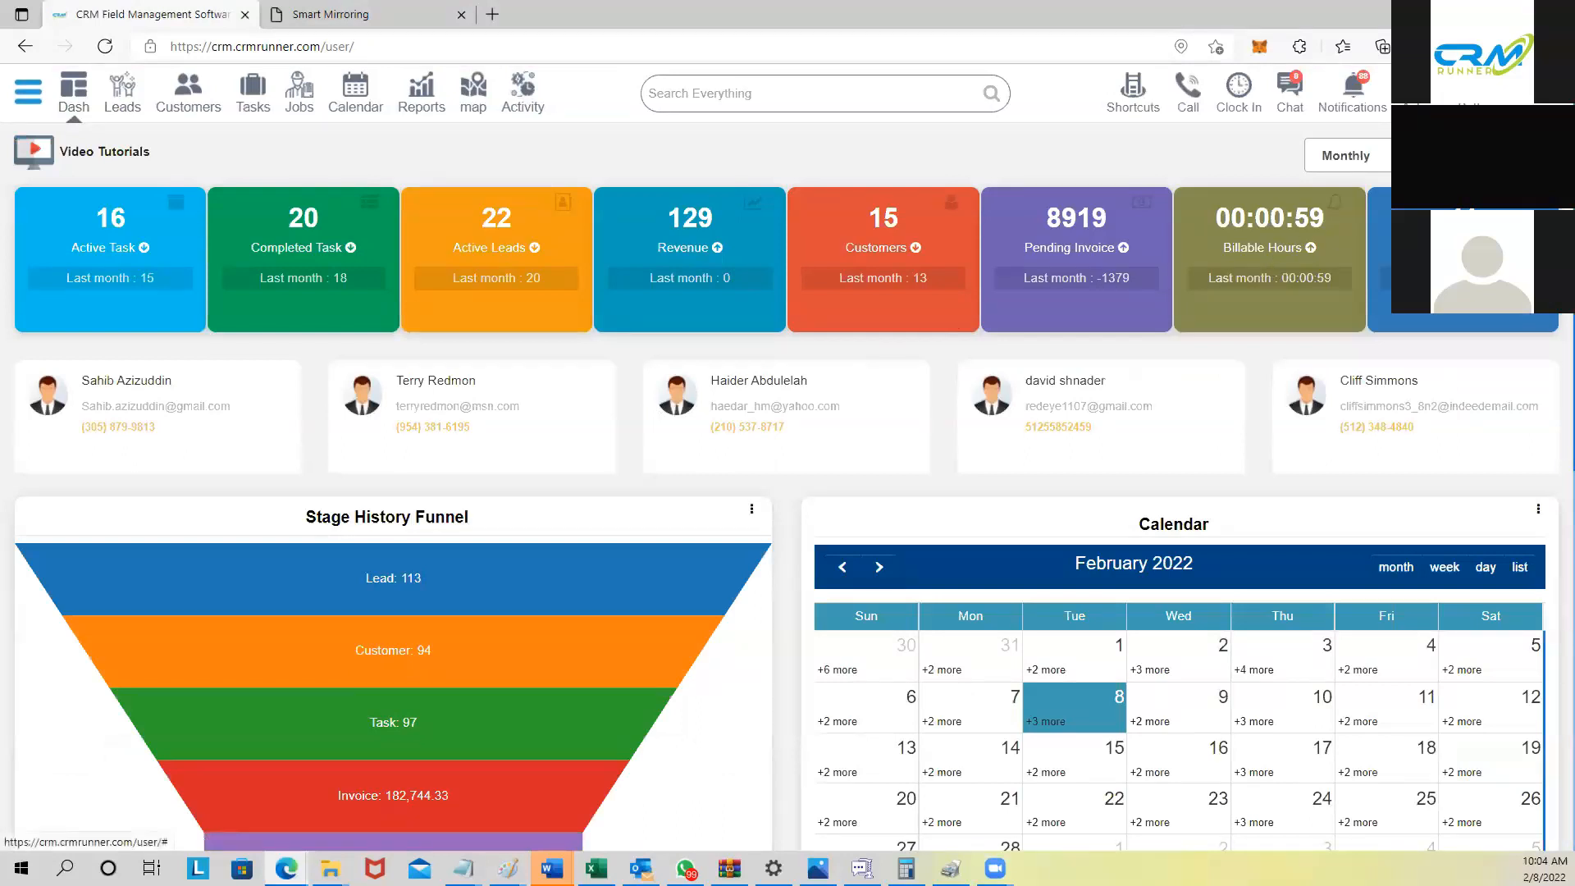
# Step: Review the business profile details, then go to the Payment Gateway settings
pyautogui.click(1474, 95)
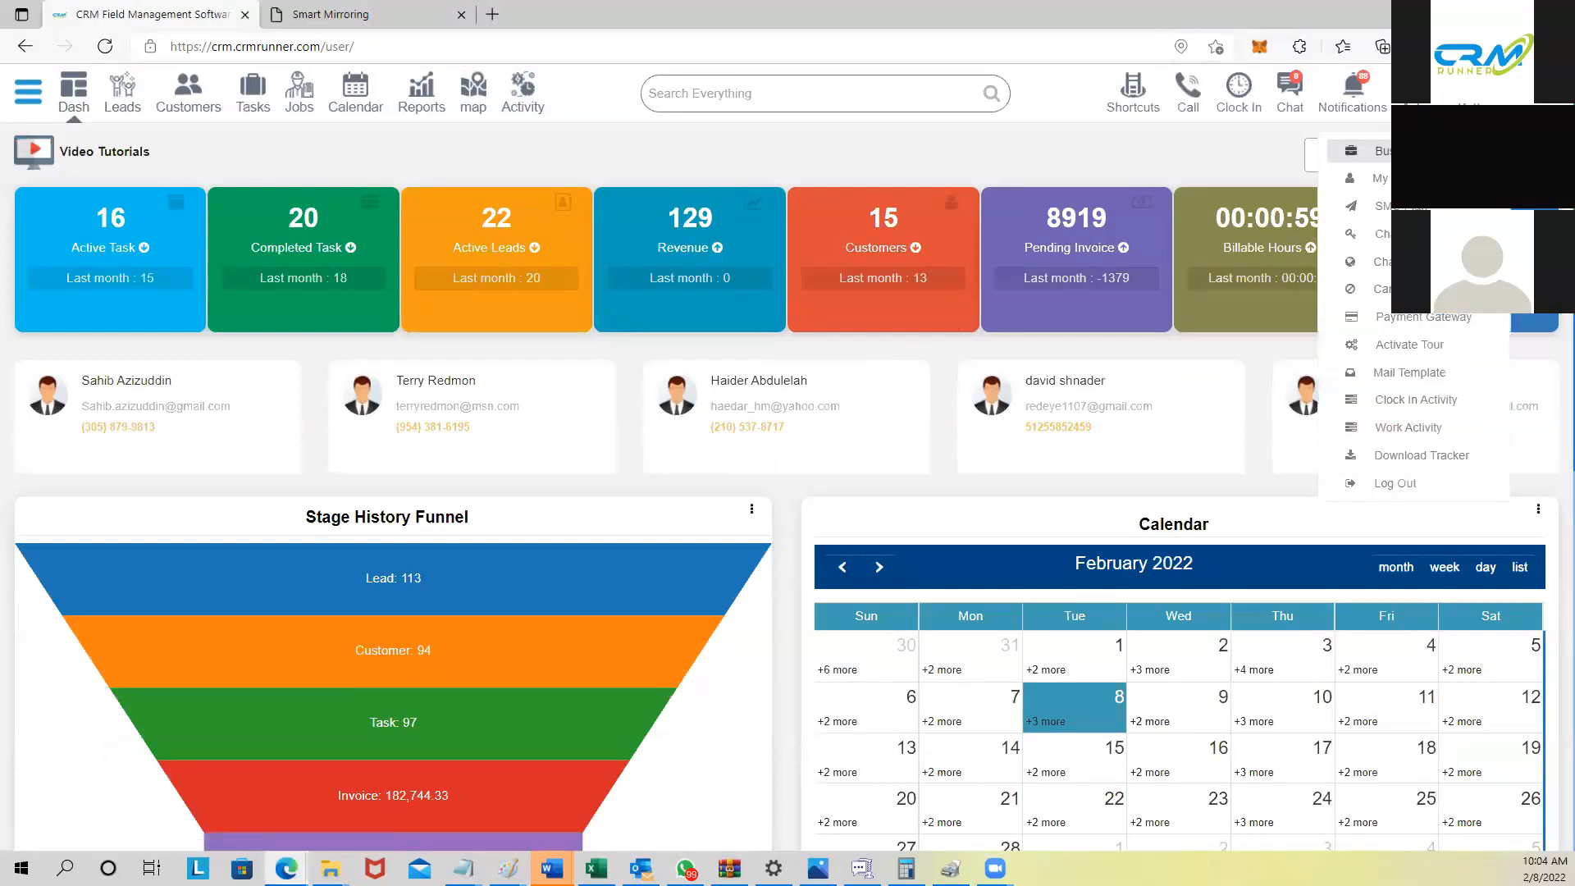
pyautogui.click(1378, 151)
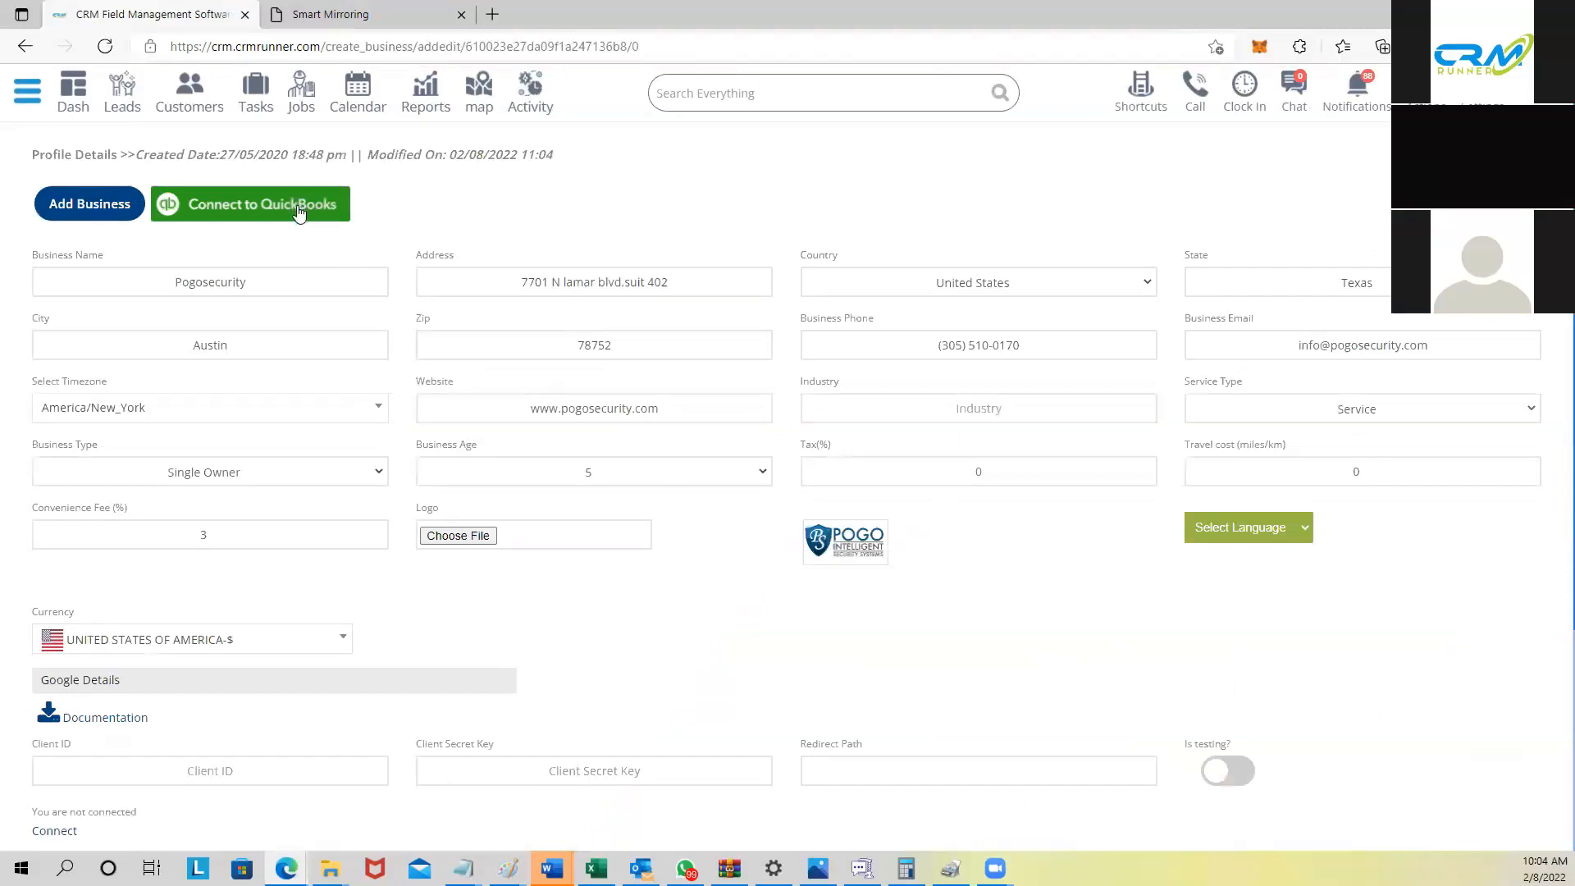
pyautogui.scroll(-4, 316, 263)
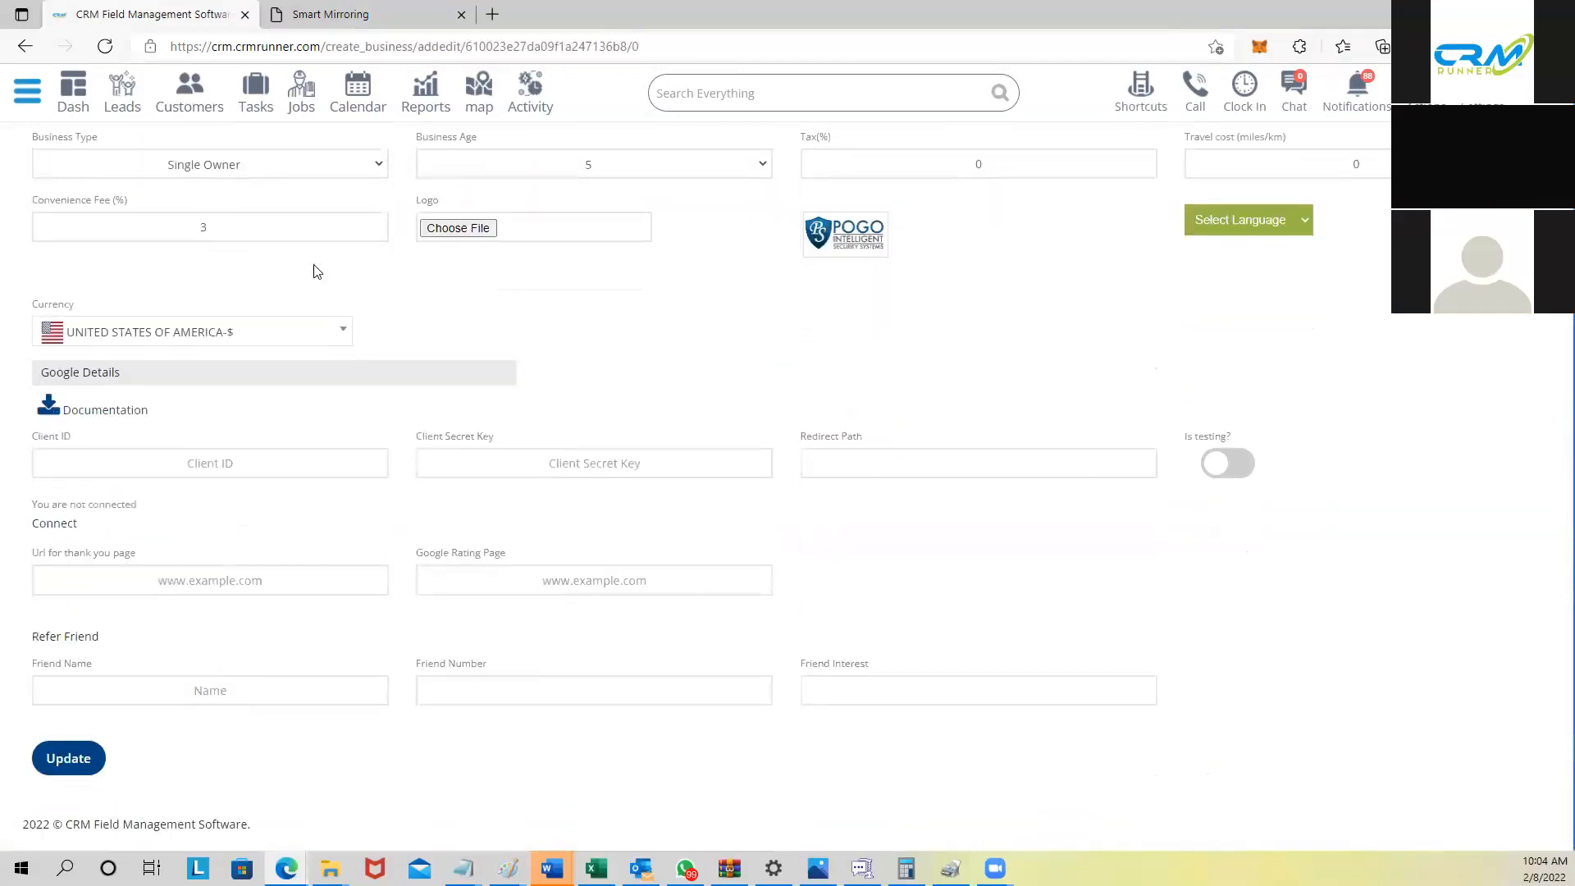
pyautogui.scroll(2, 316, 270)
pyautogui.scroll(3, 218, 461)
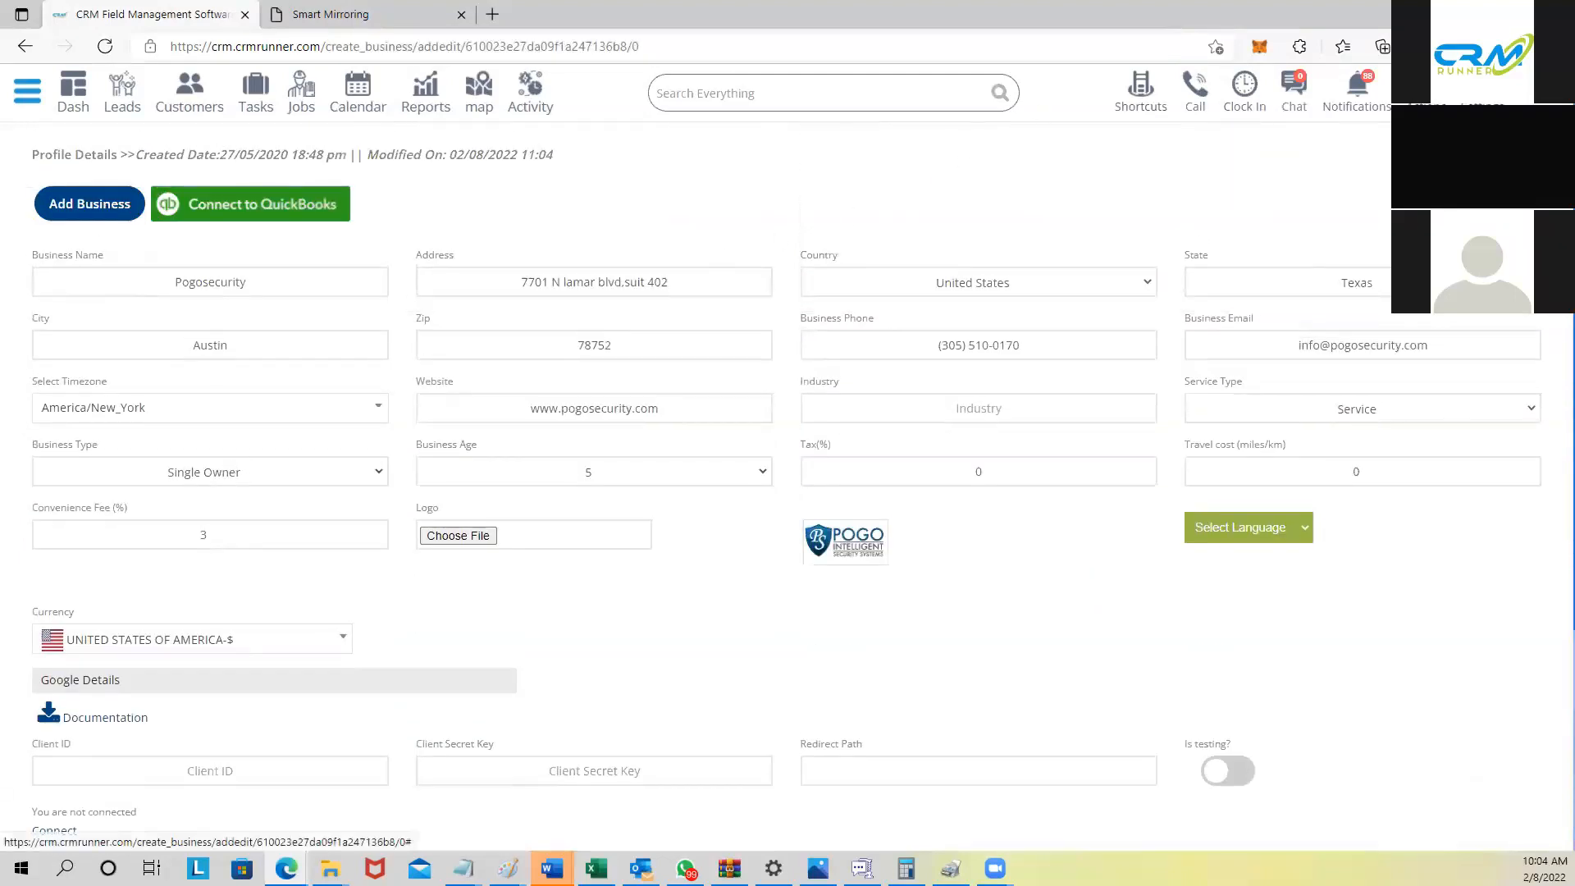
pyautogui.click(1482, 96)
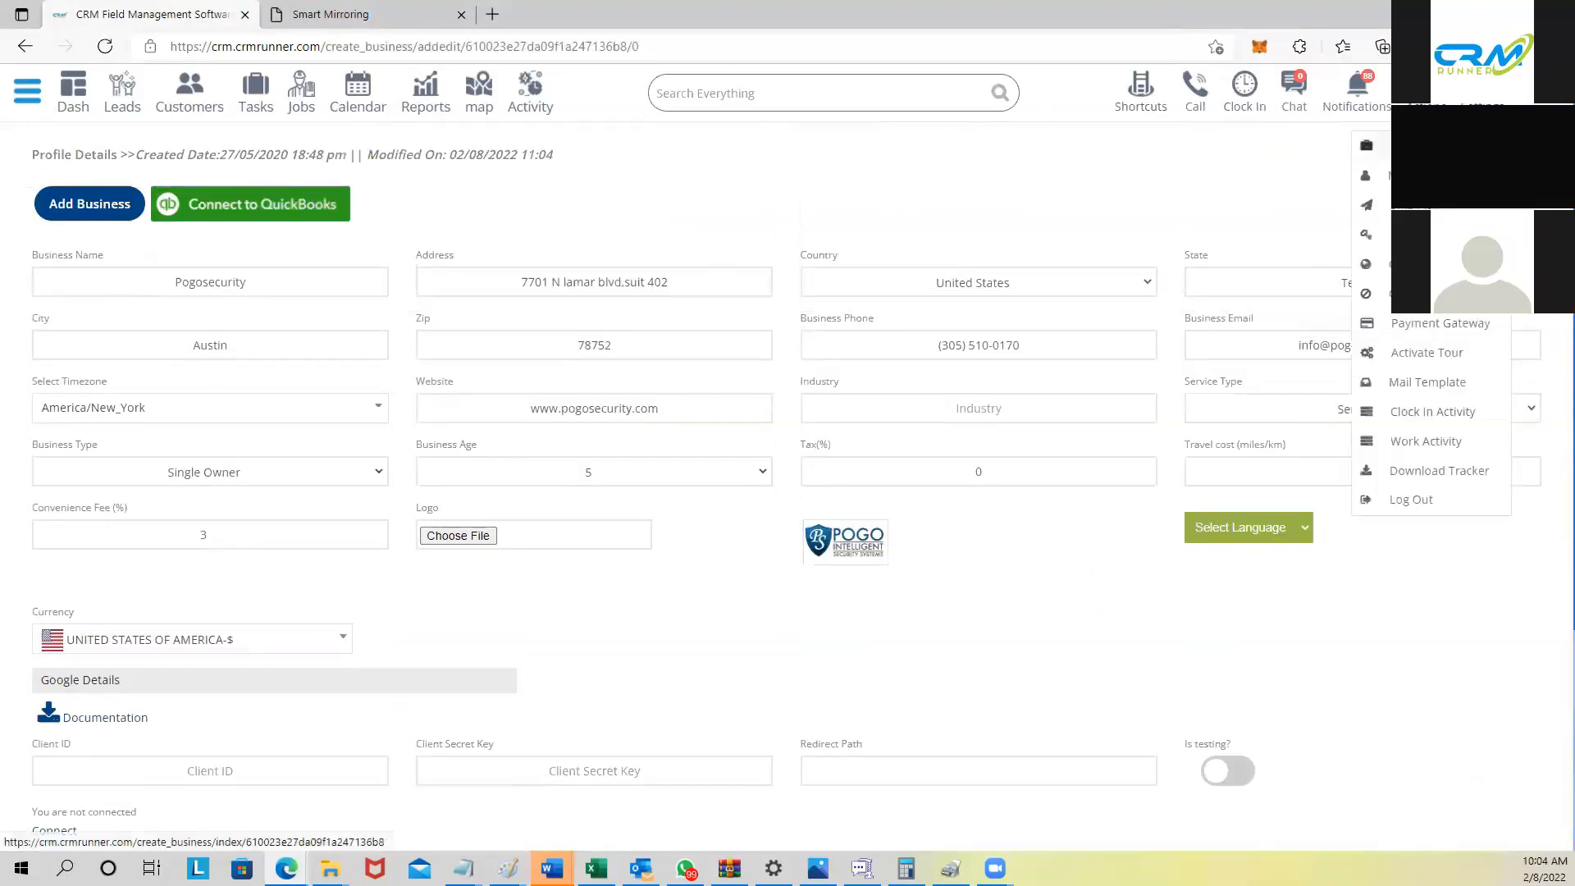
pyautogui.click(1450, 331)
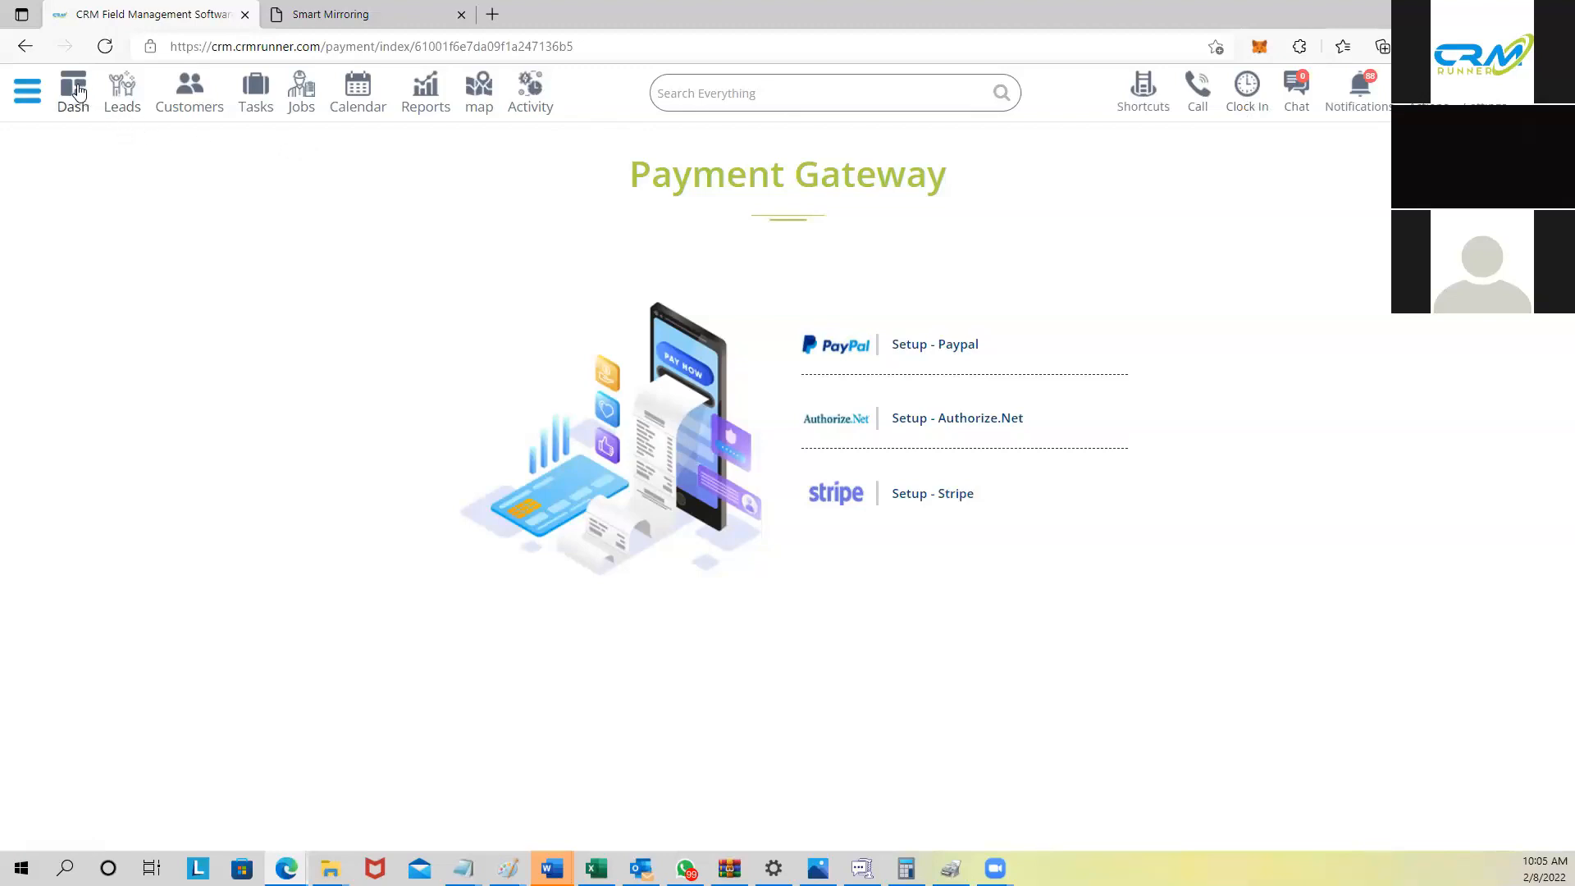
# Step: From the dashboard, start a new customer from the Add menu
pyautogui.click(79, 92)
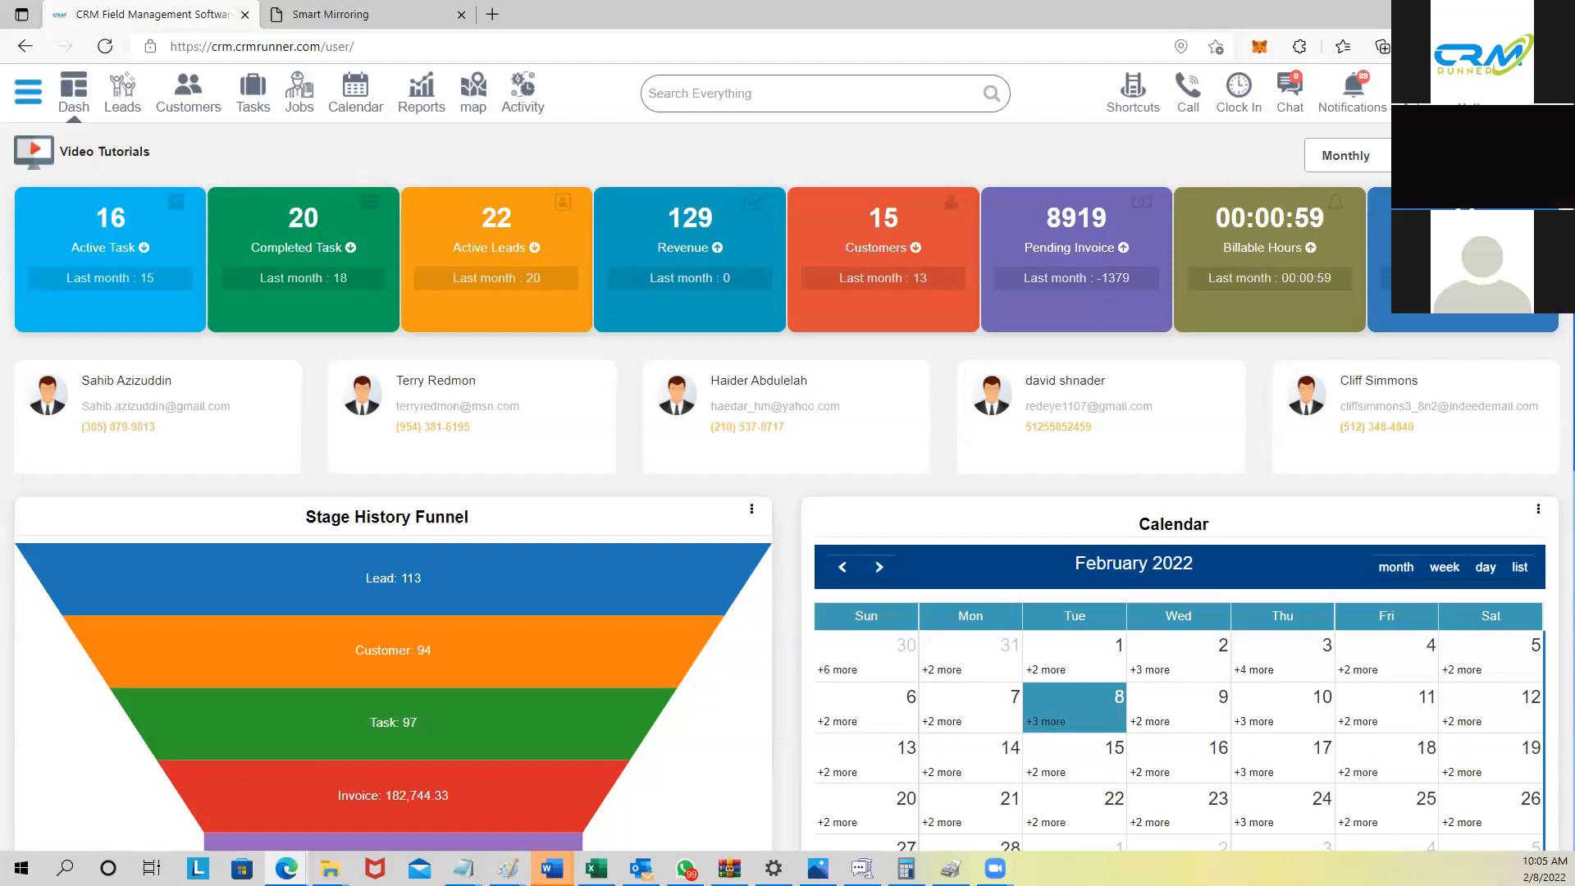
pyautogui.click(1413, 94)
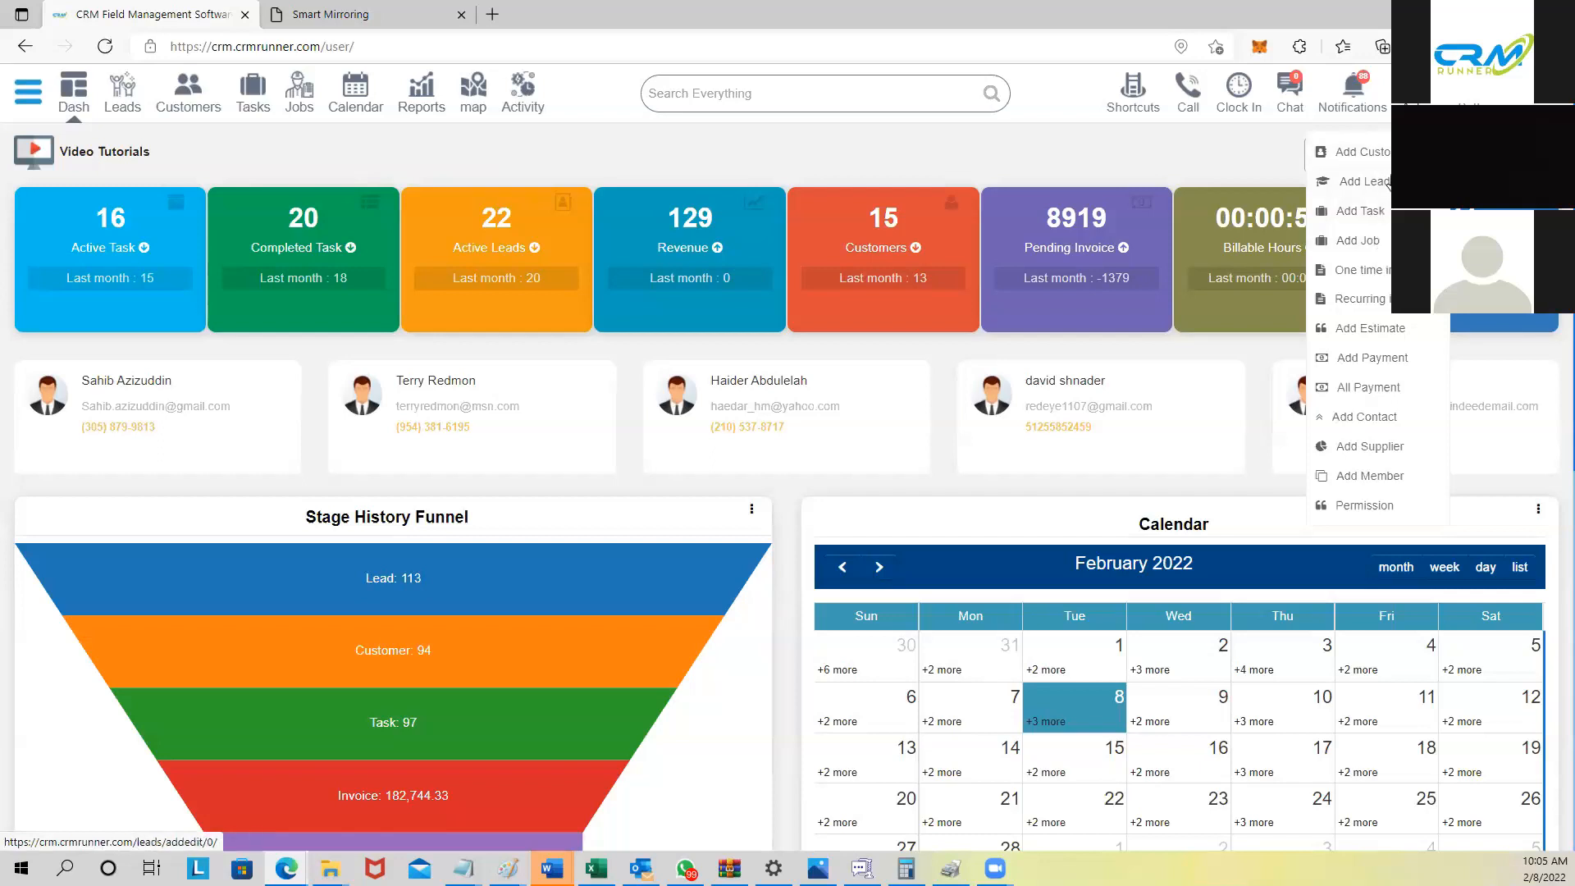
pyautogui.click(1362, 152)
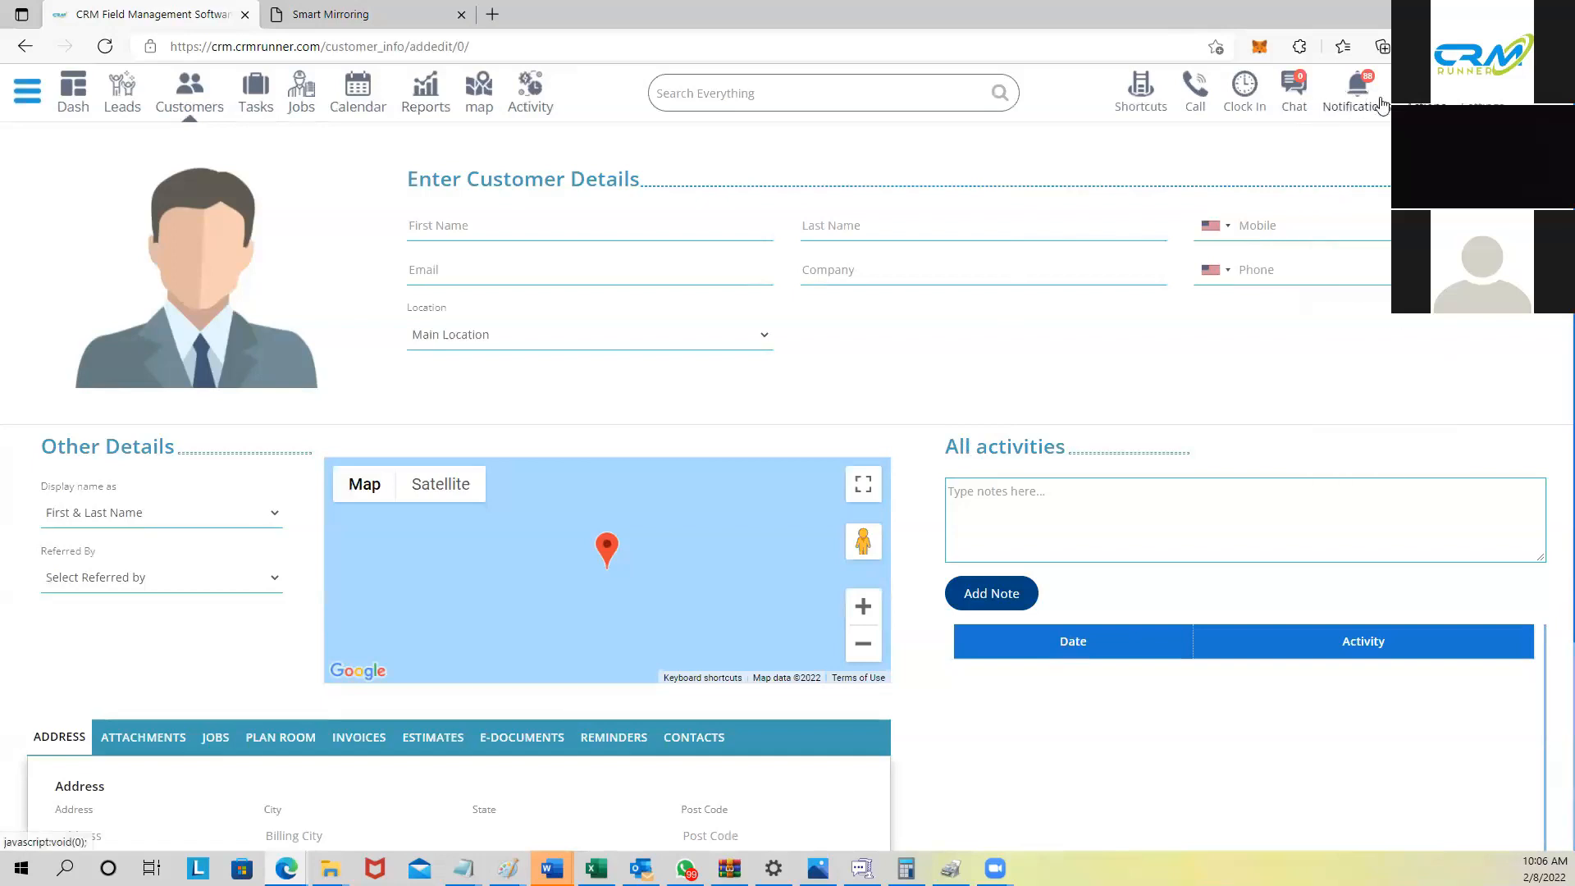
# Step: Open a team chat conversation with the first employee, then close the chat panel
pyautogui.click(1300, 91)
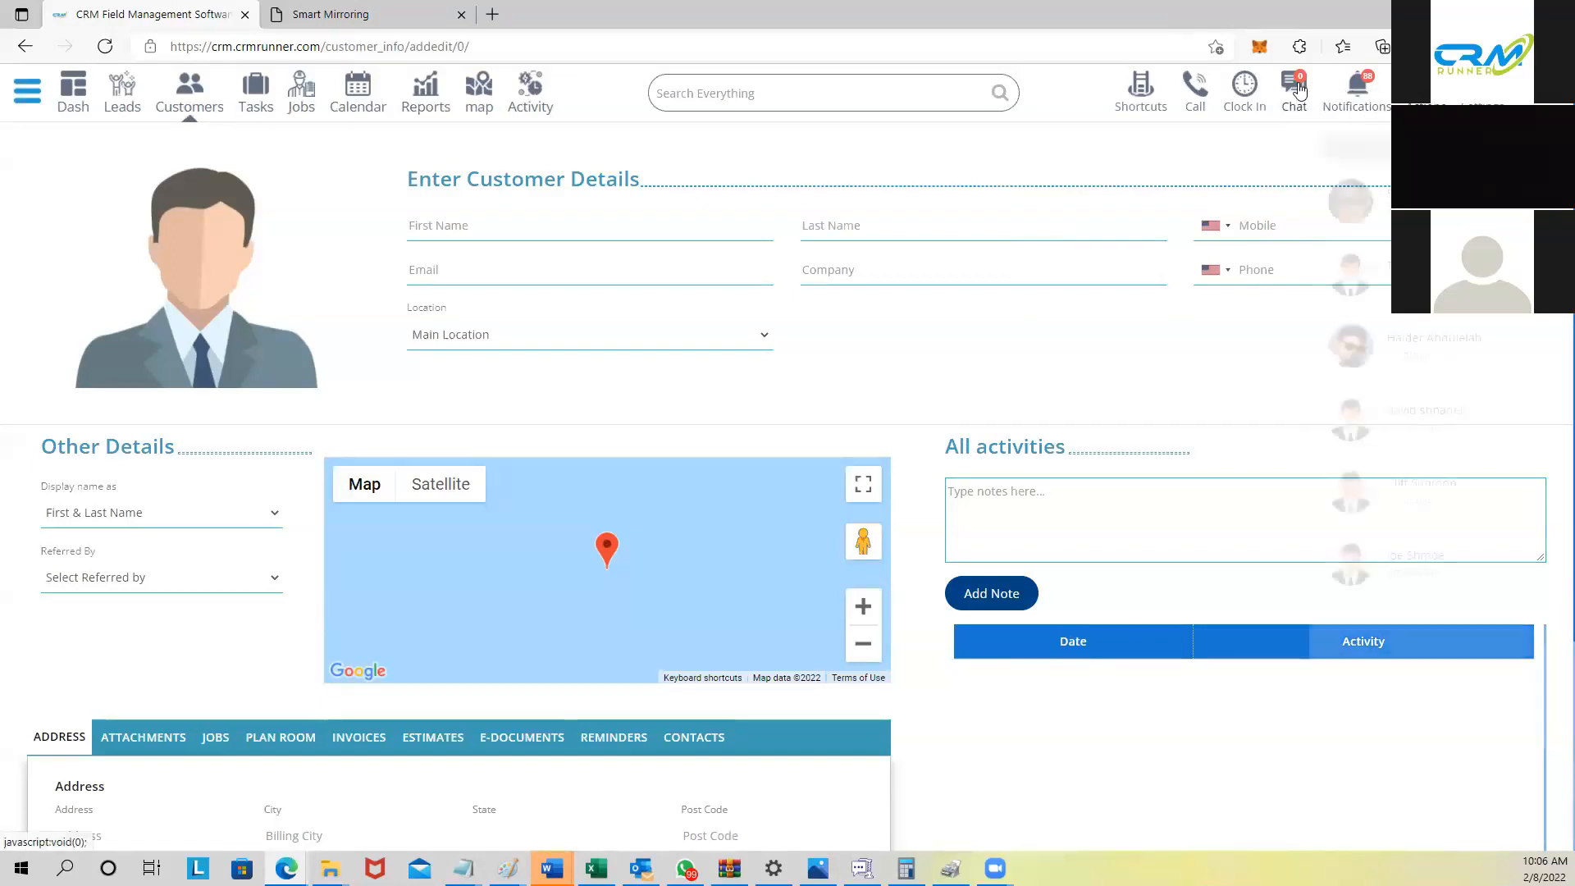
pyautogui.click(1354, 204)
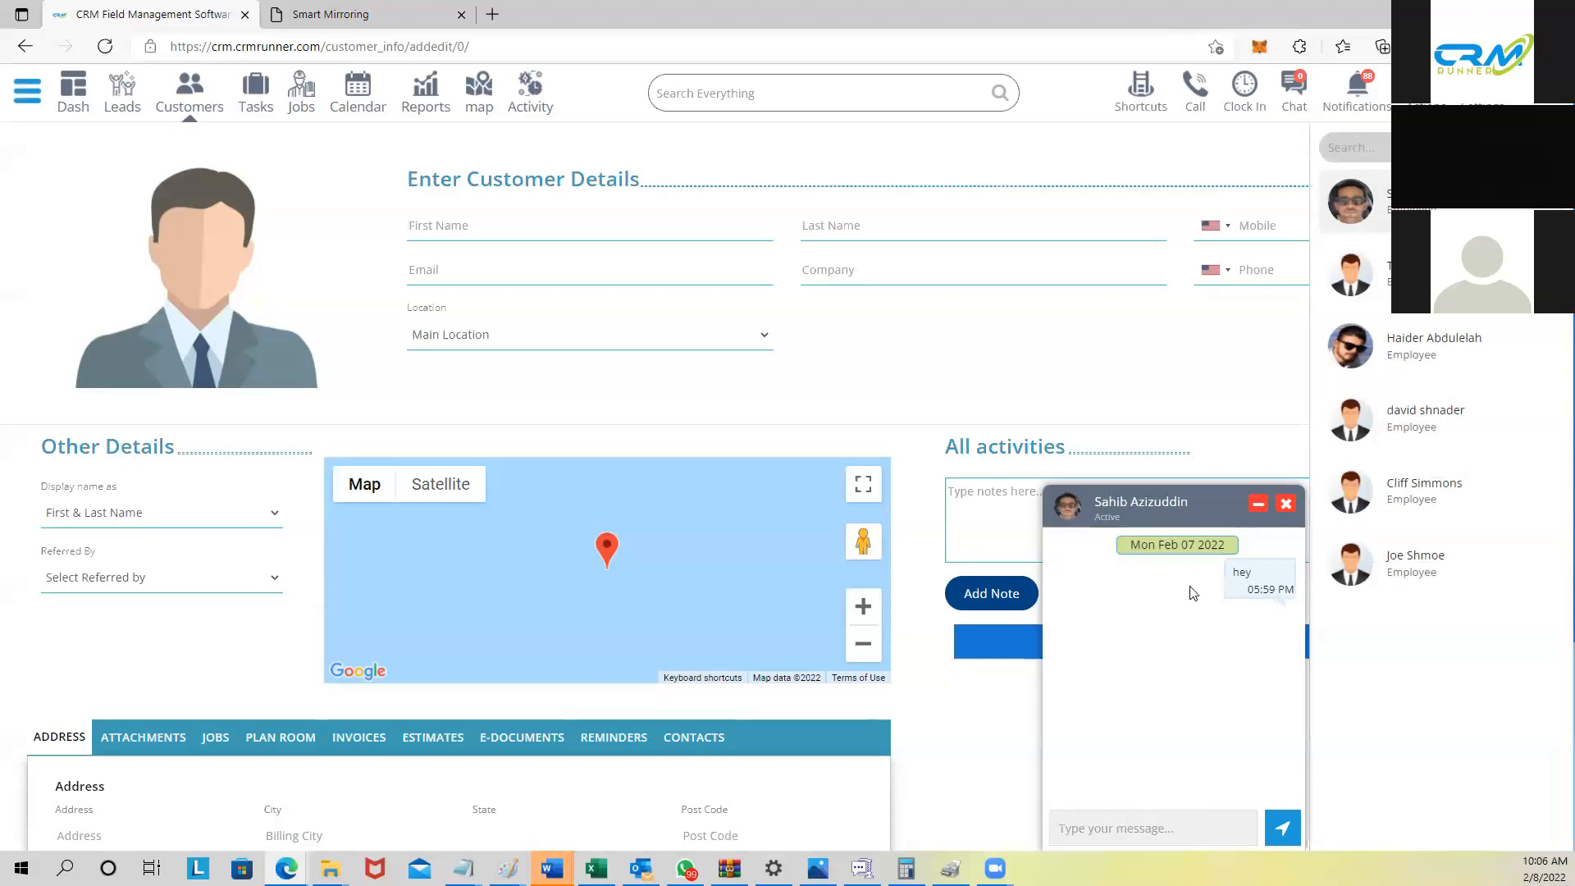
pyautogui.click(1285, 504)
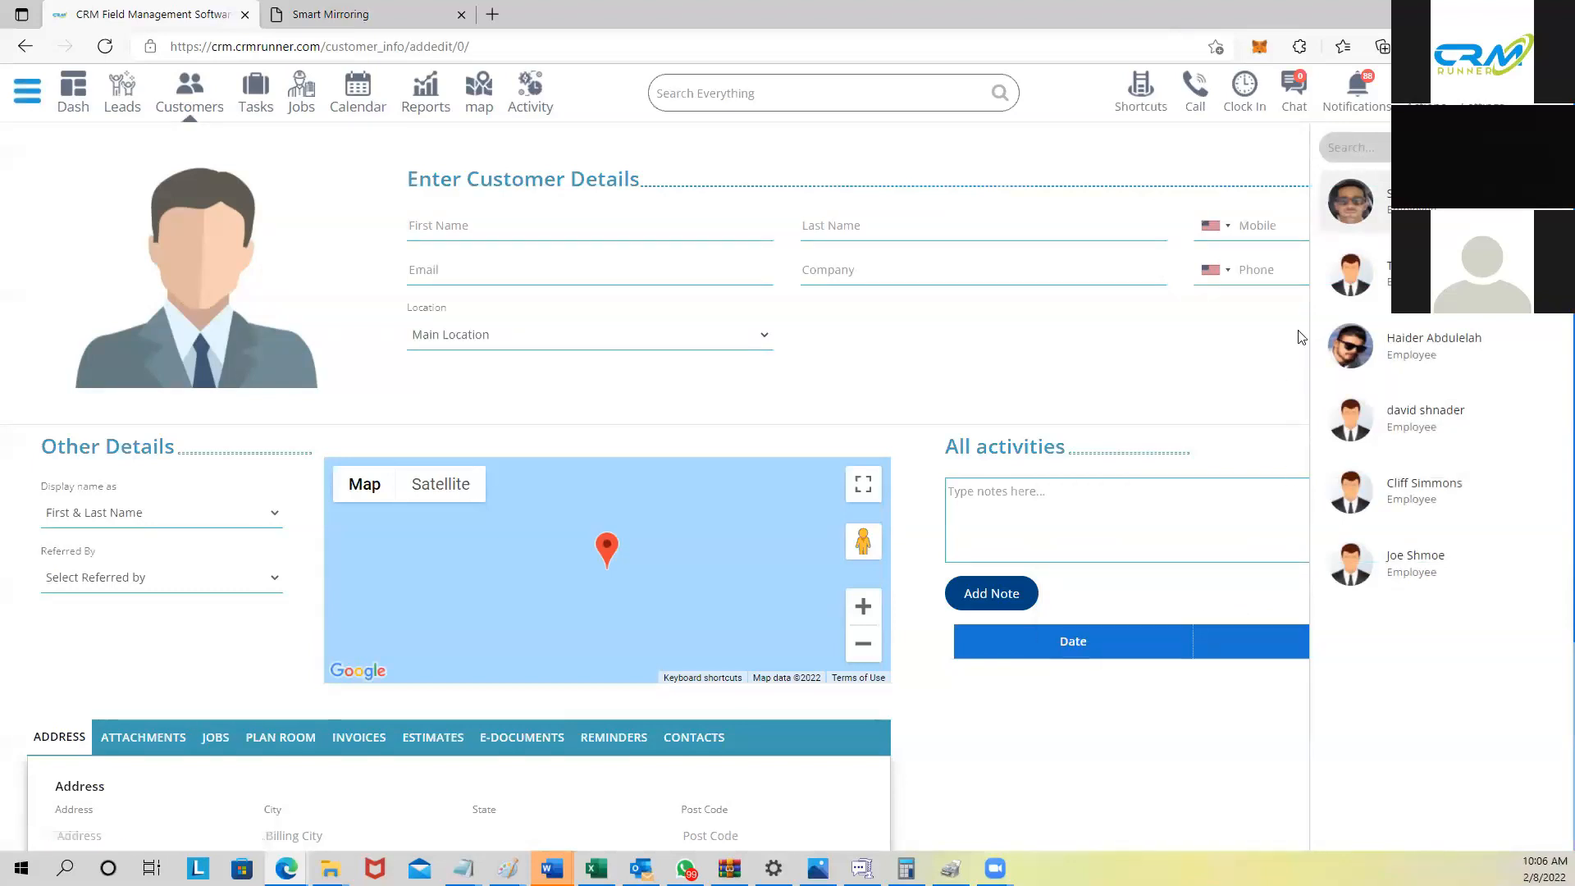
pyautogui.click(1286, 88)
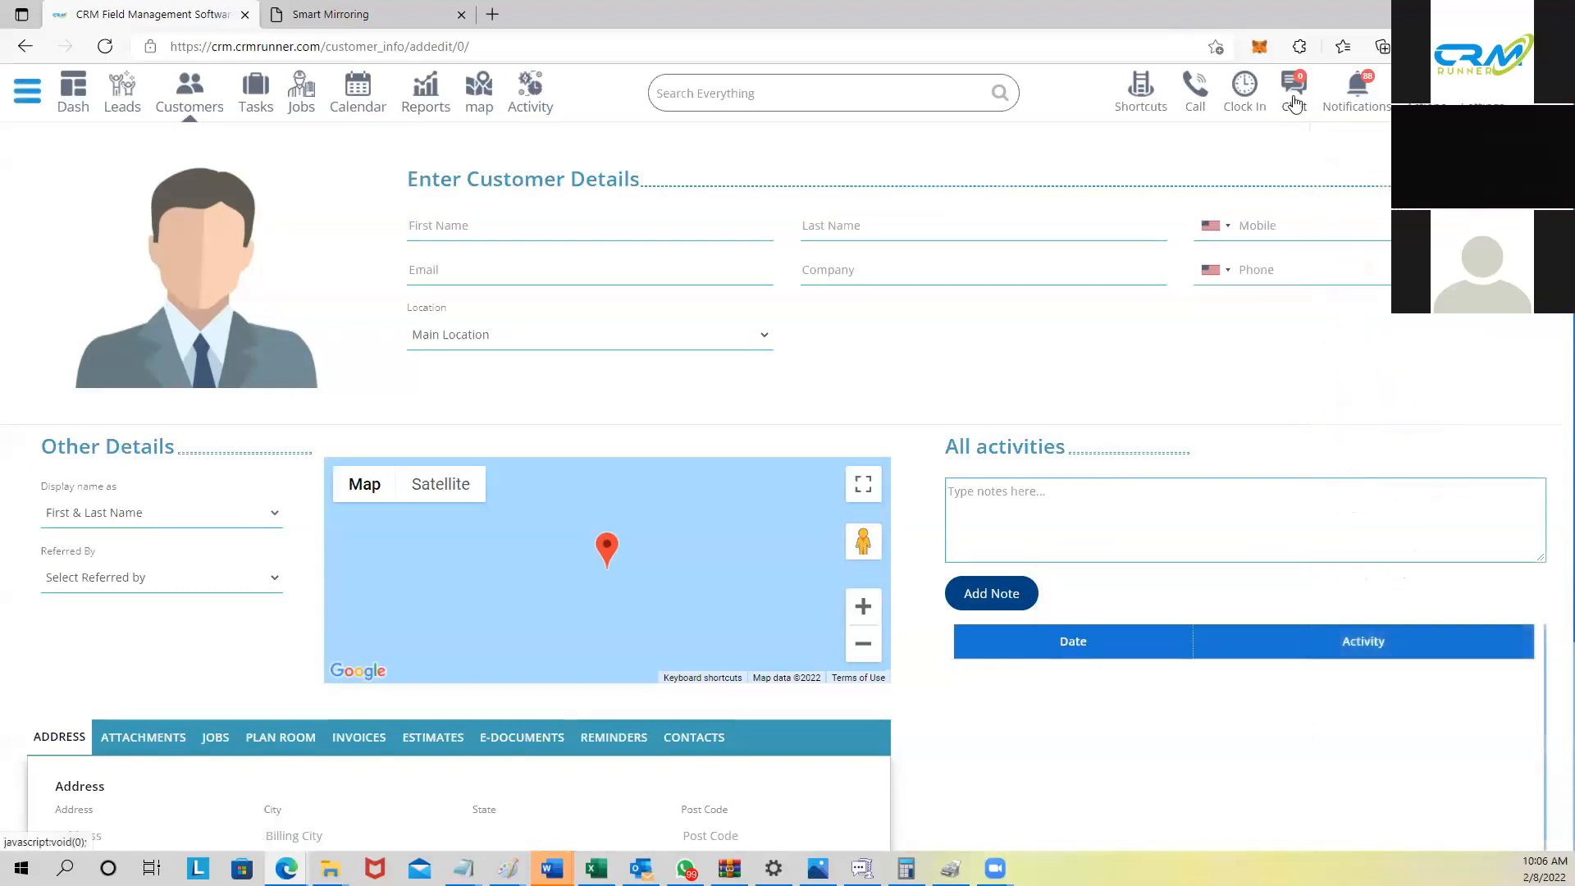
# Step: Show the Clock In Clock Out Time timesheet for 02/07/2022–02/13/2022
pyautogui.click(1244, 93)
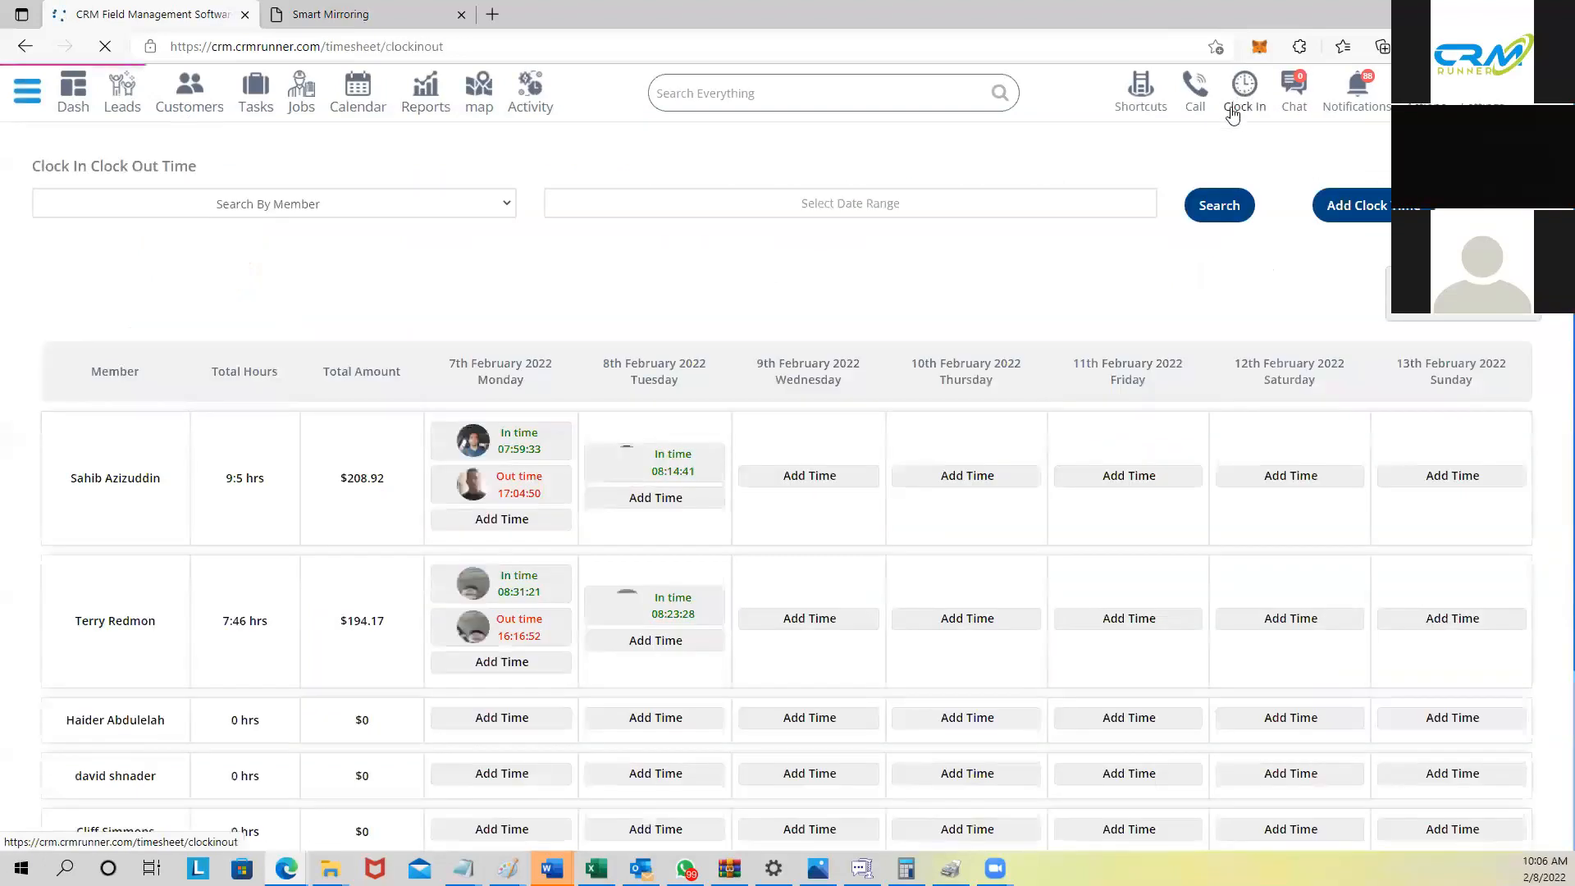
pyautogui.moveTo(516, 432)
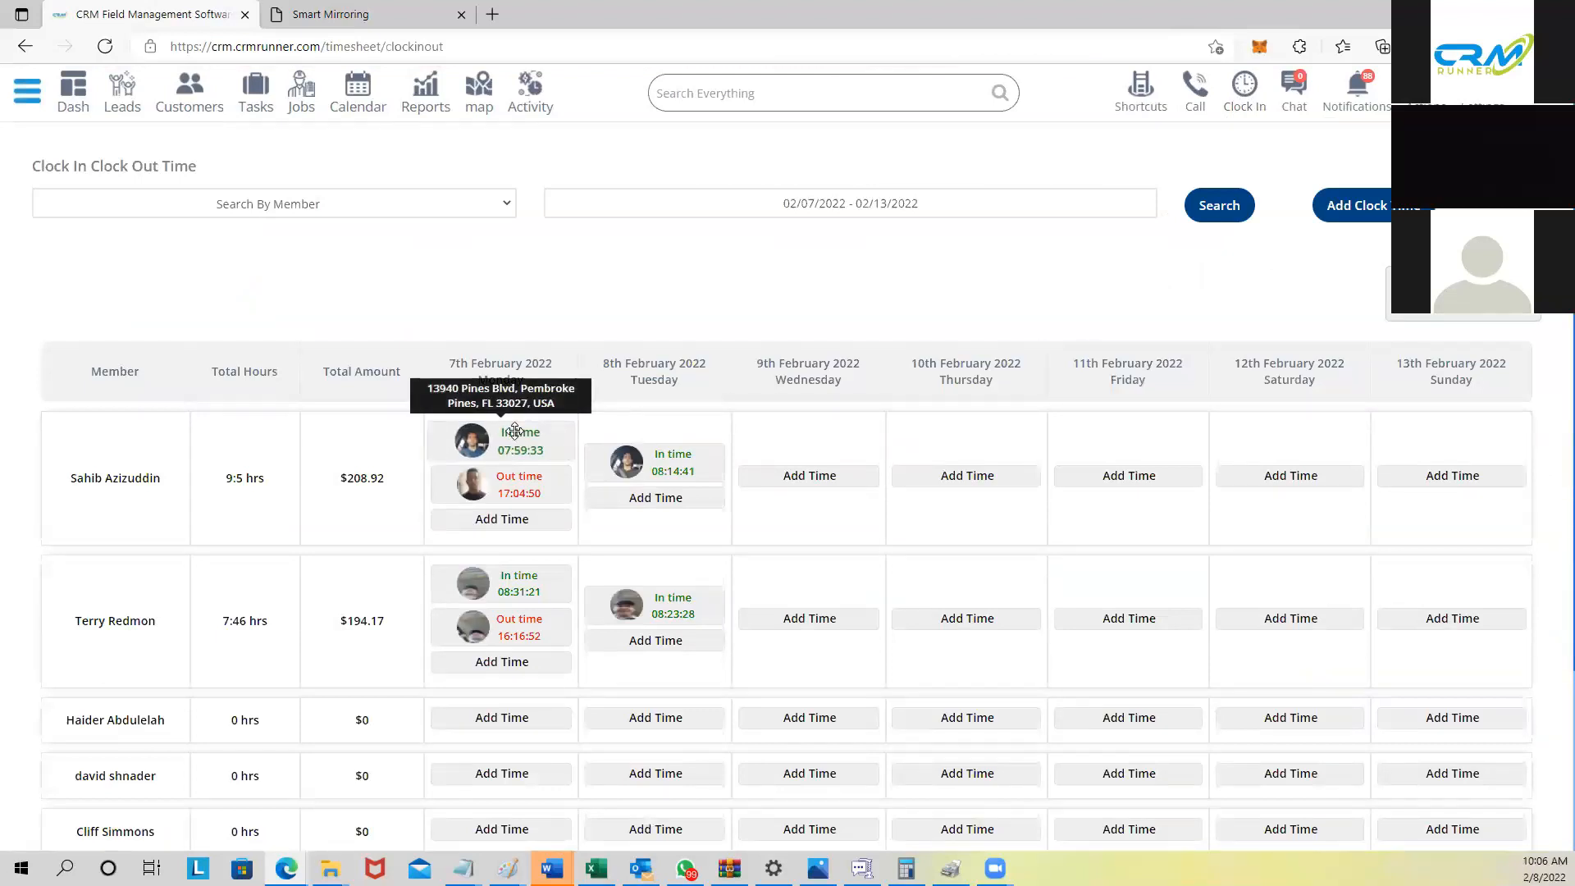
pyautogui.moveTo(513, 493)
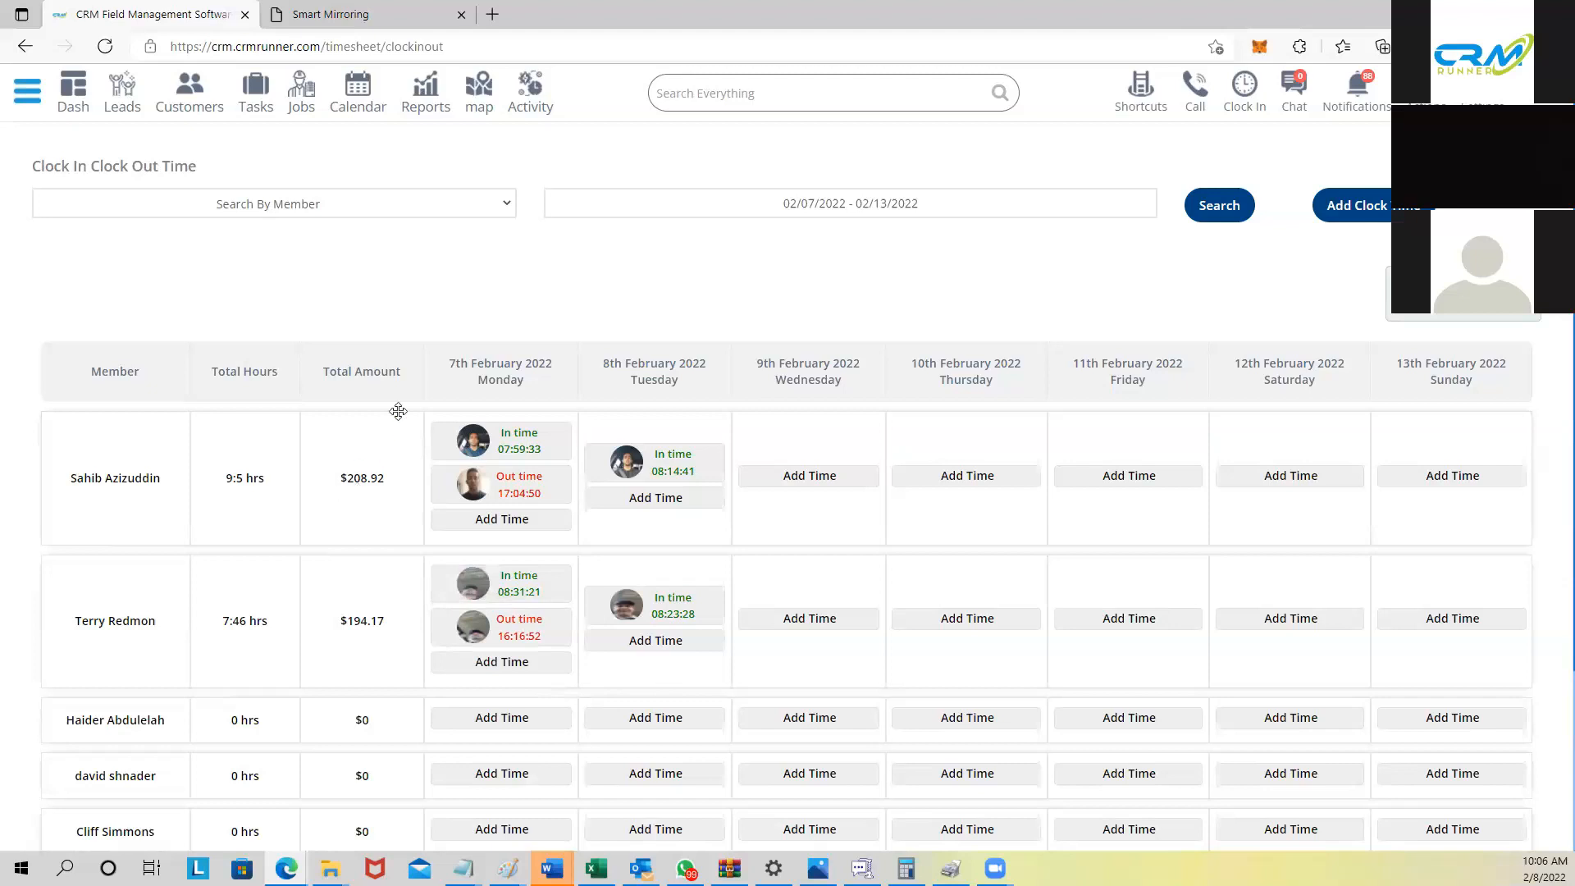
# Step: Load the timesheet for Jan 23–Feb 5, 2022 and pan across its date columns
pyautogui.click(805, 197)
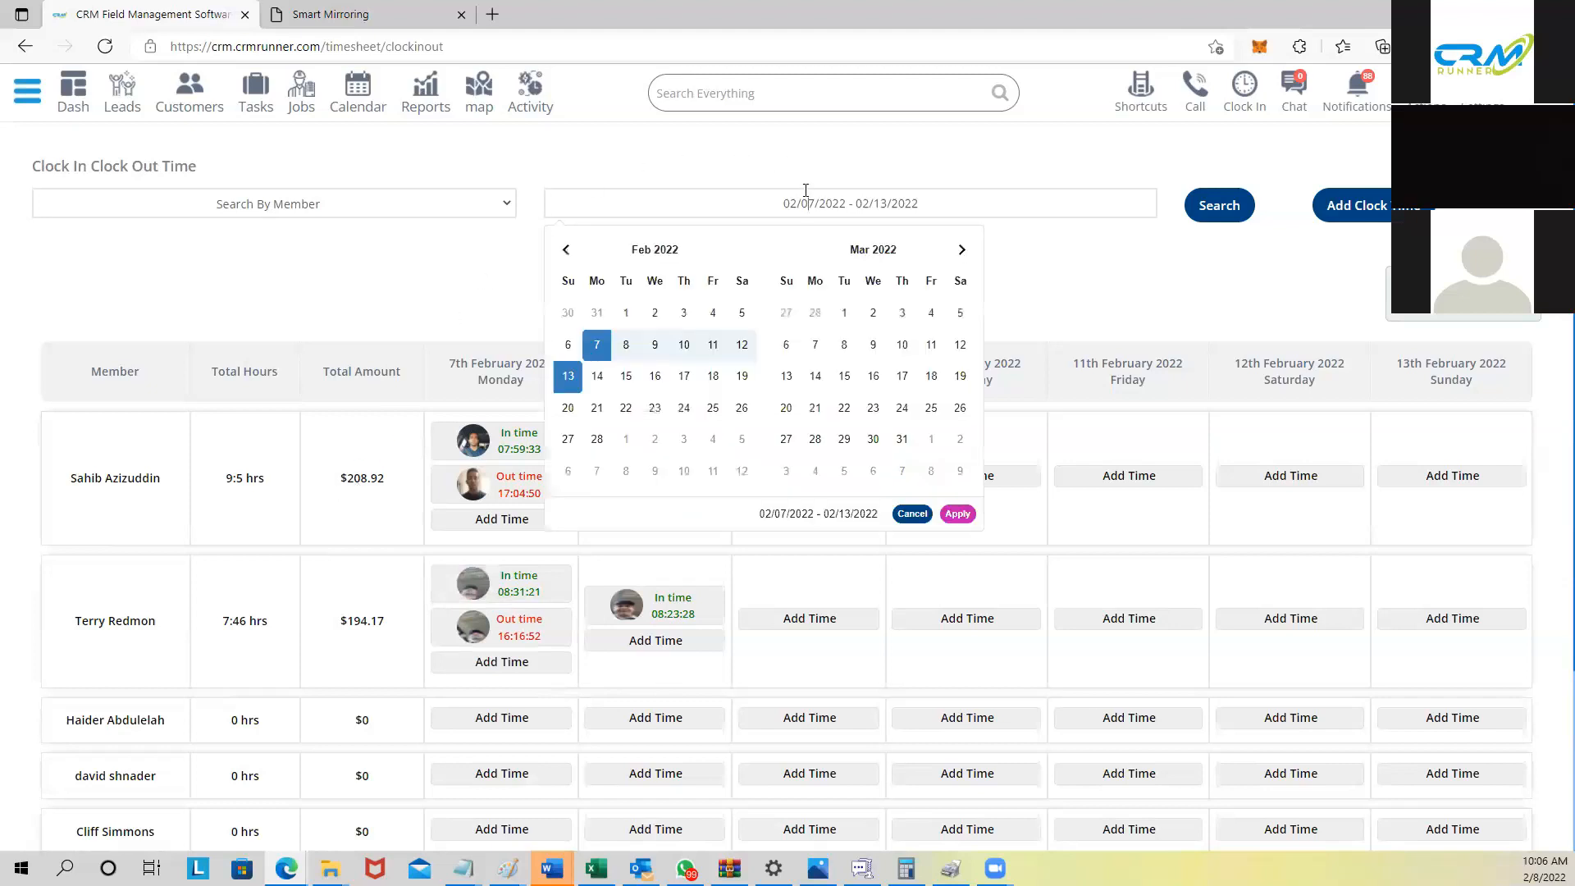
pyautogui.click(596, 314)
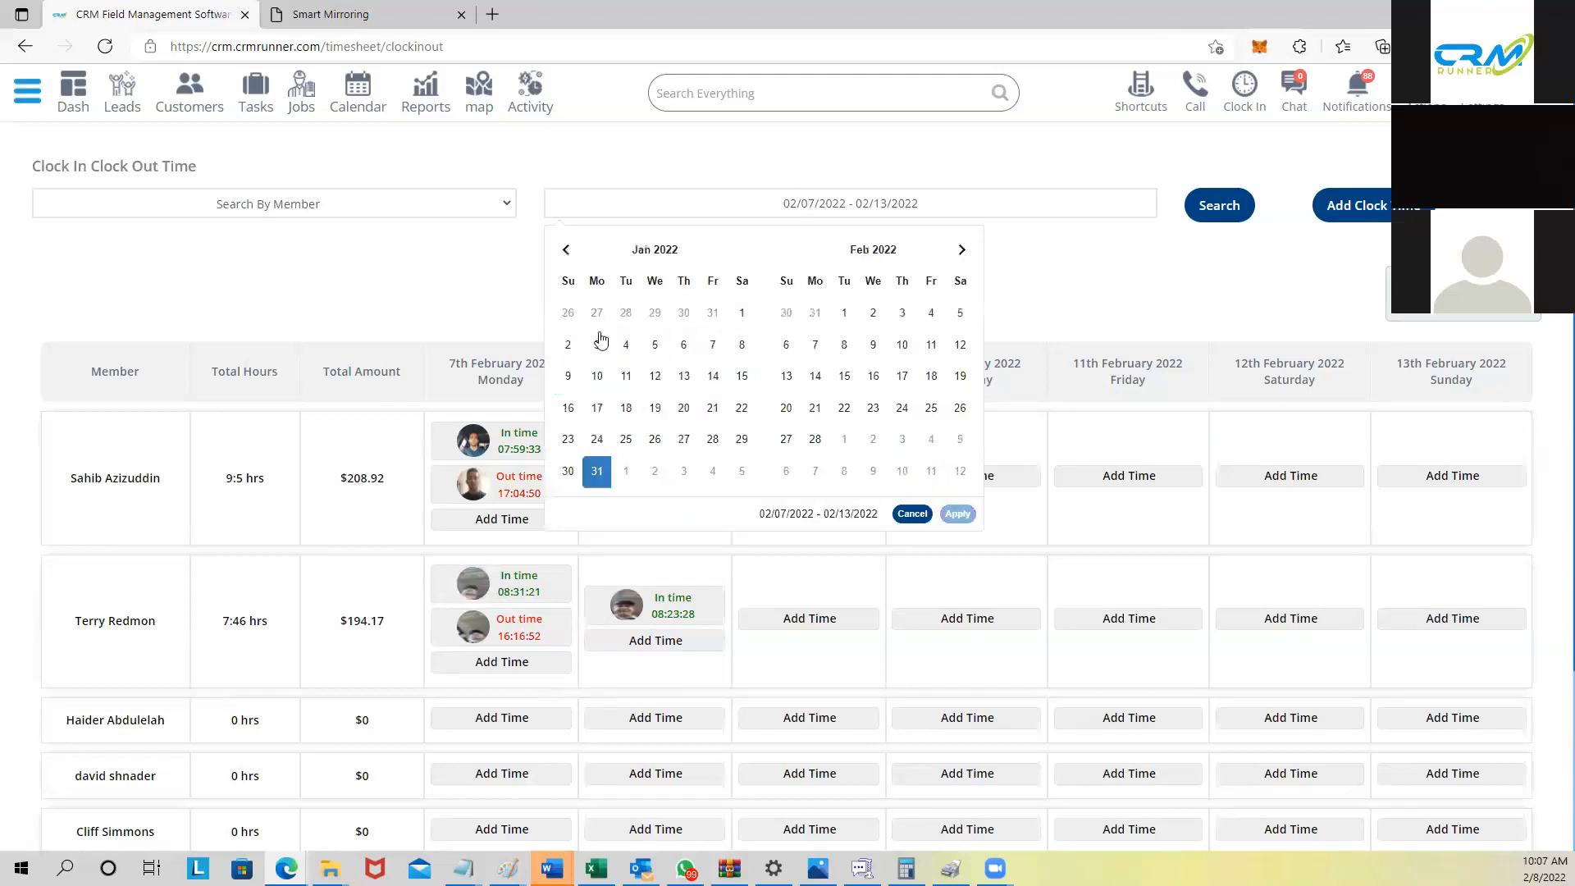
pyautogui.click(564, 471)
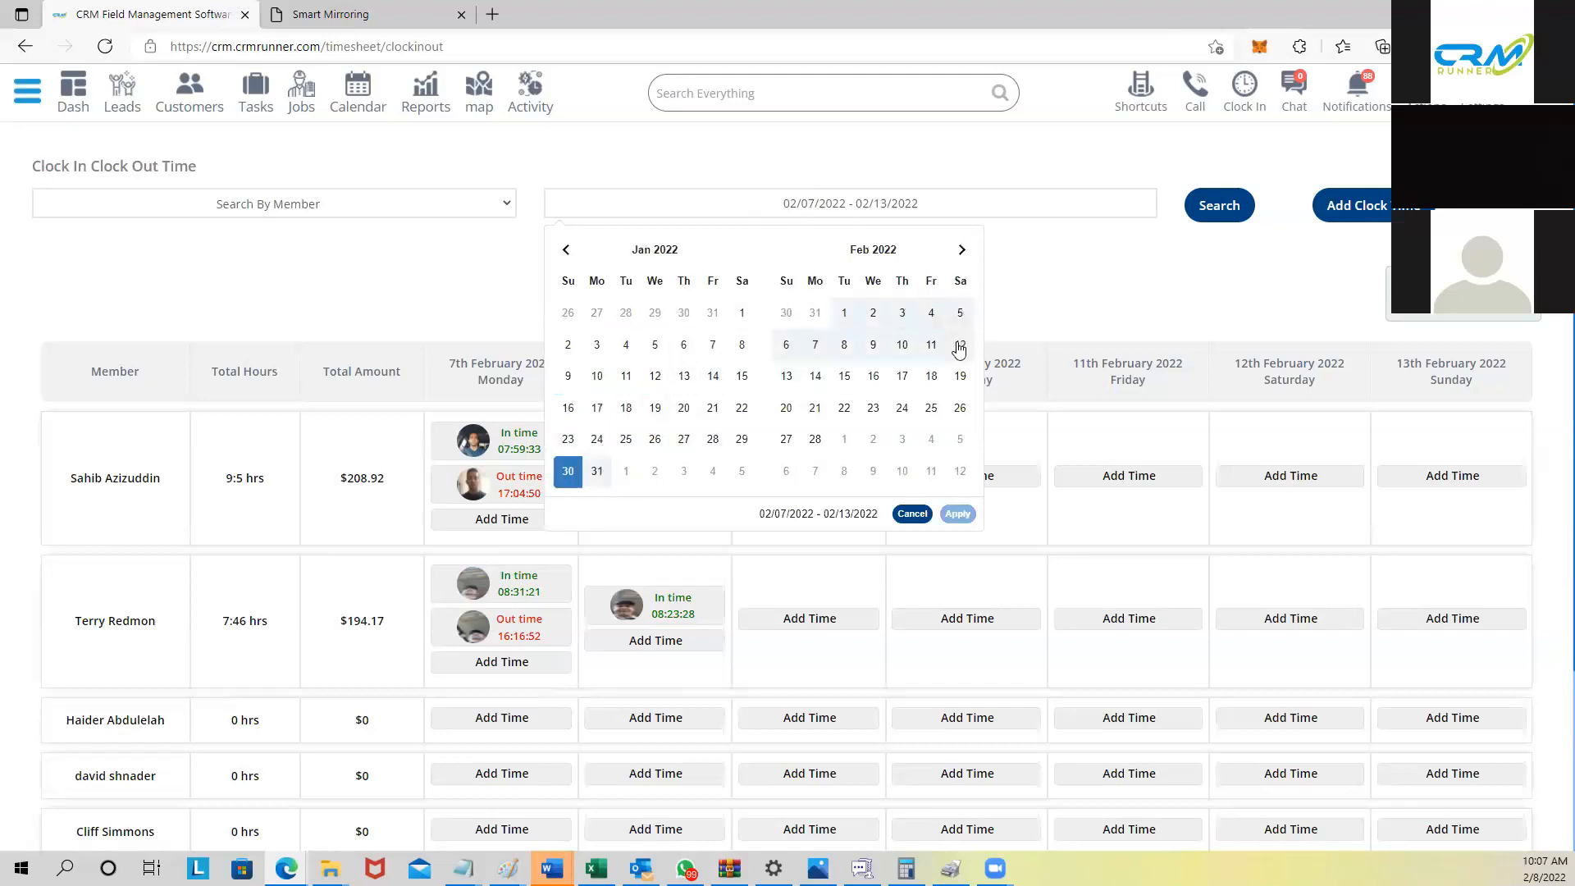
pyautogui.click(564, 437)
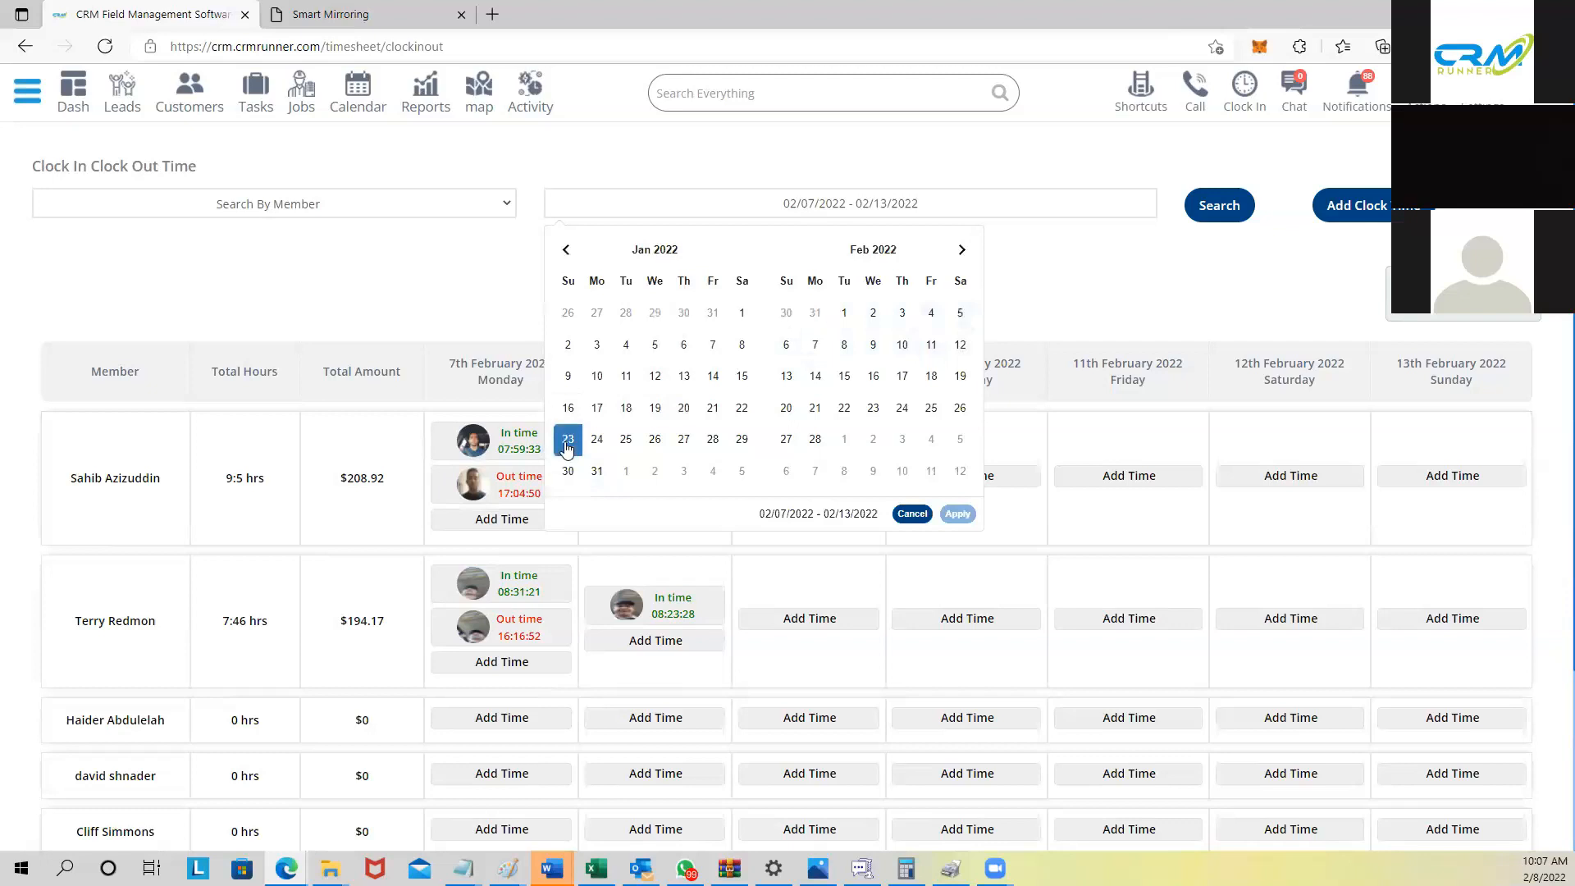
pyautogui.click(959, 312)
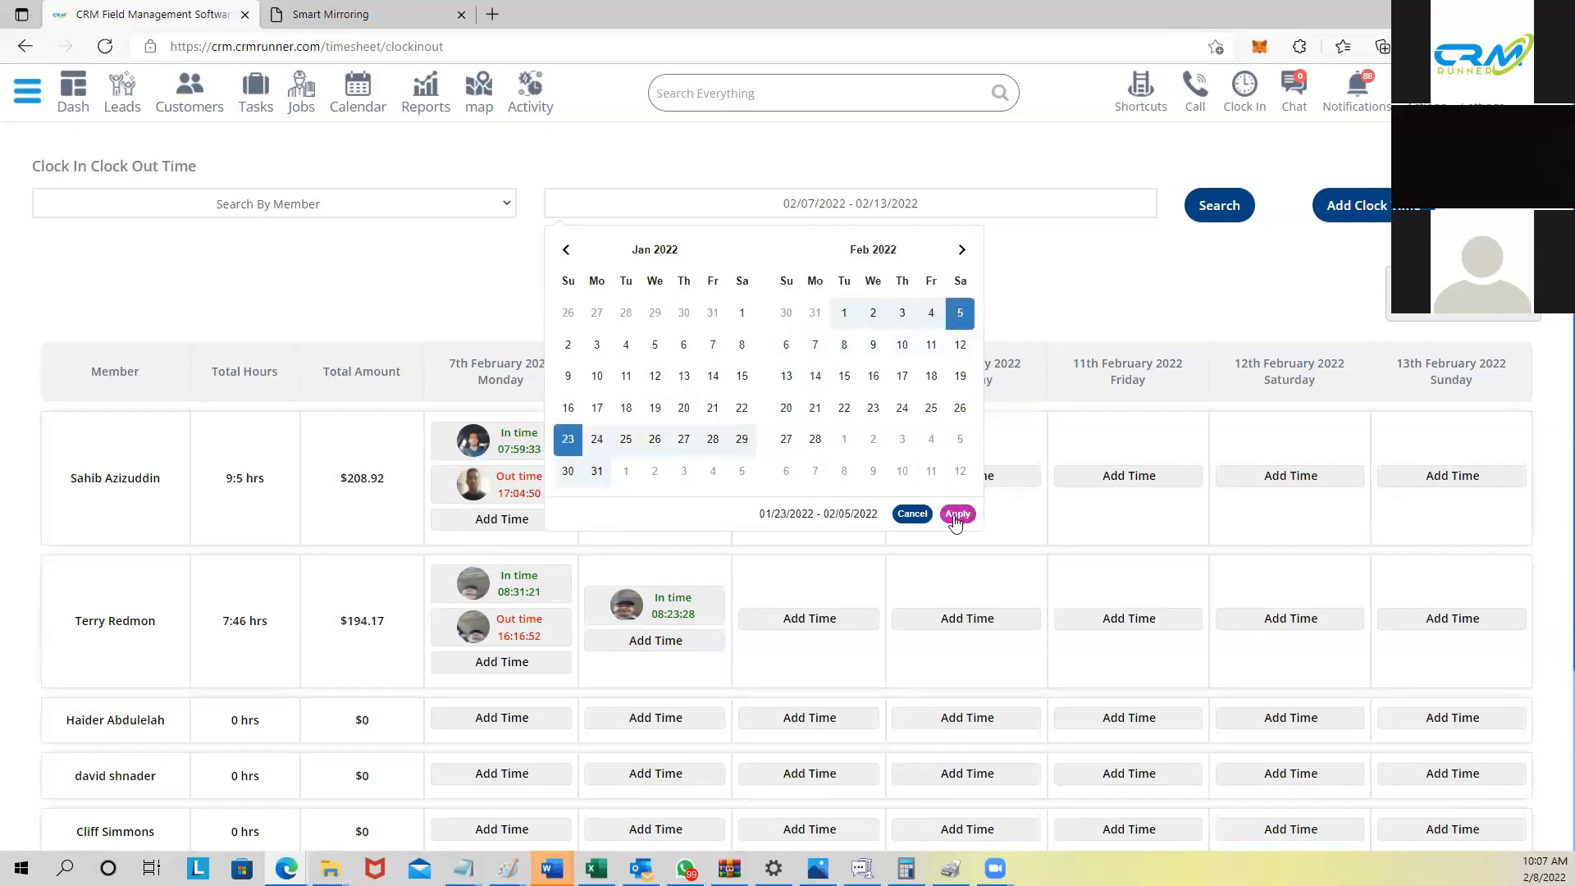
pyautogui.click(956, 514)
pyautogui.click(1218, 210)
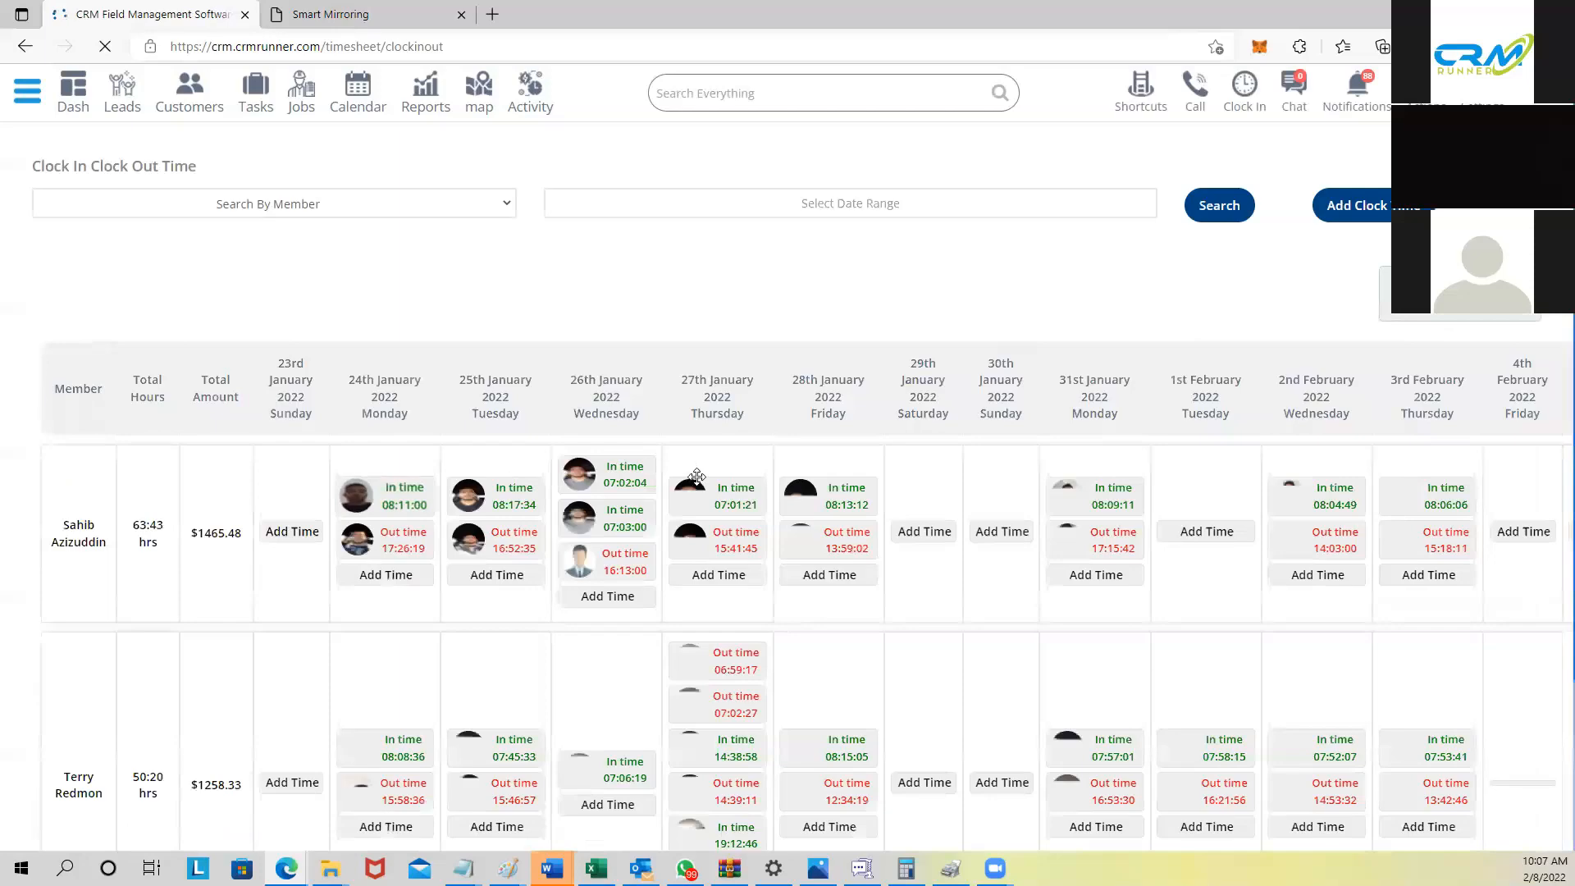
pyautogui.moveTo(987, 380); pyautogui.dragTo(956, 424)
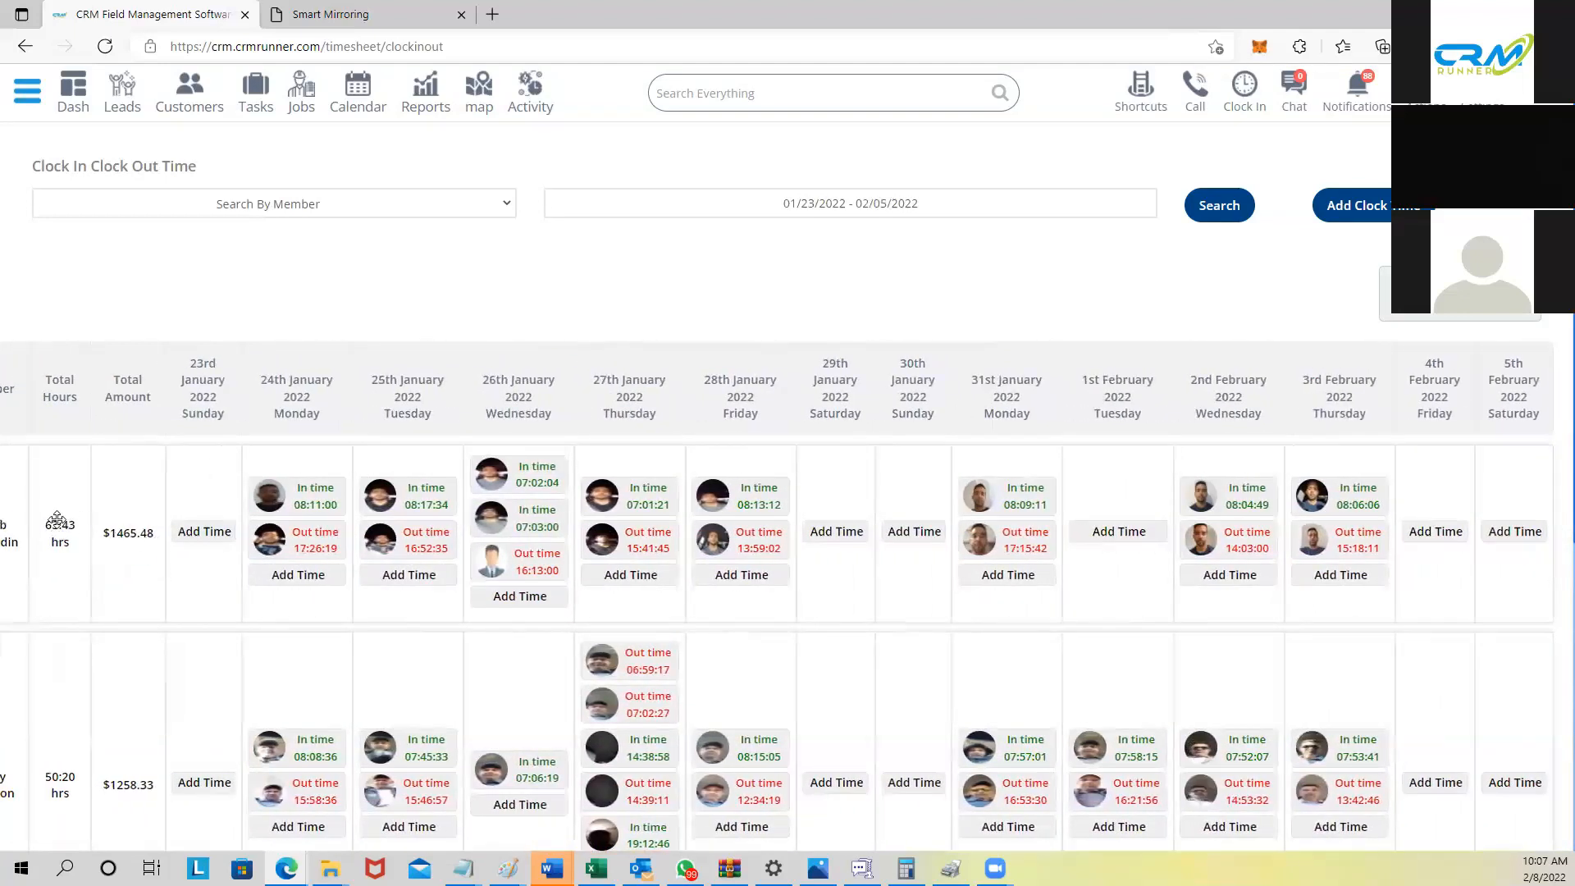
pyautogui.moveTo(315, 397); pyautogui.dragTo(449, 392)
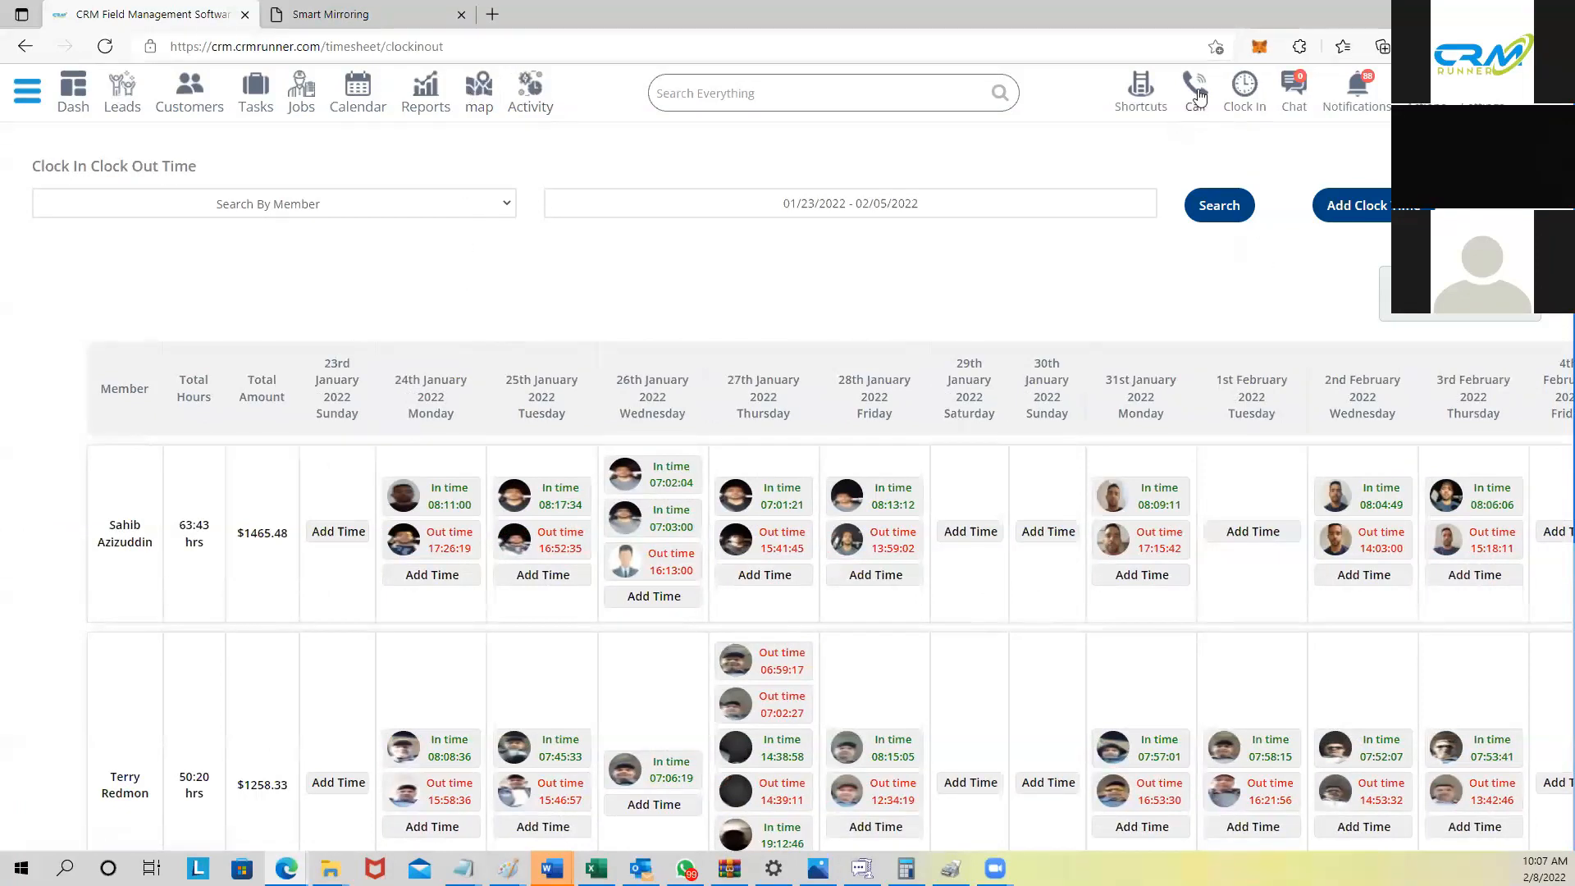
pyautogui.click(1140, 89)
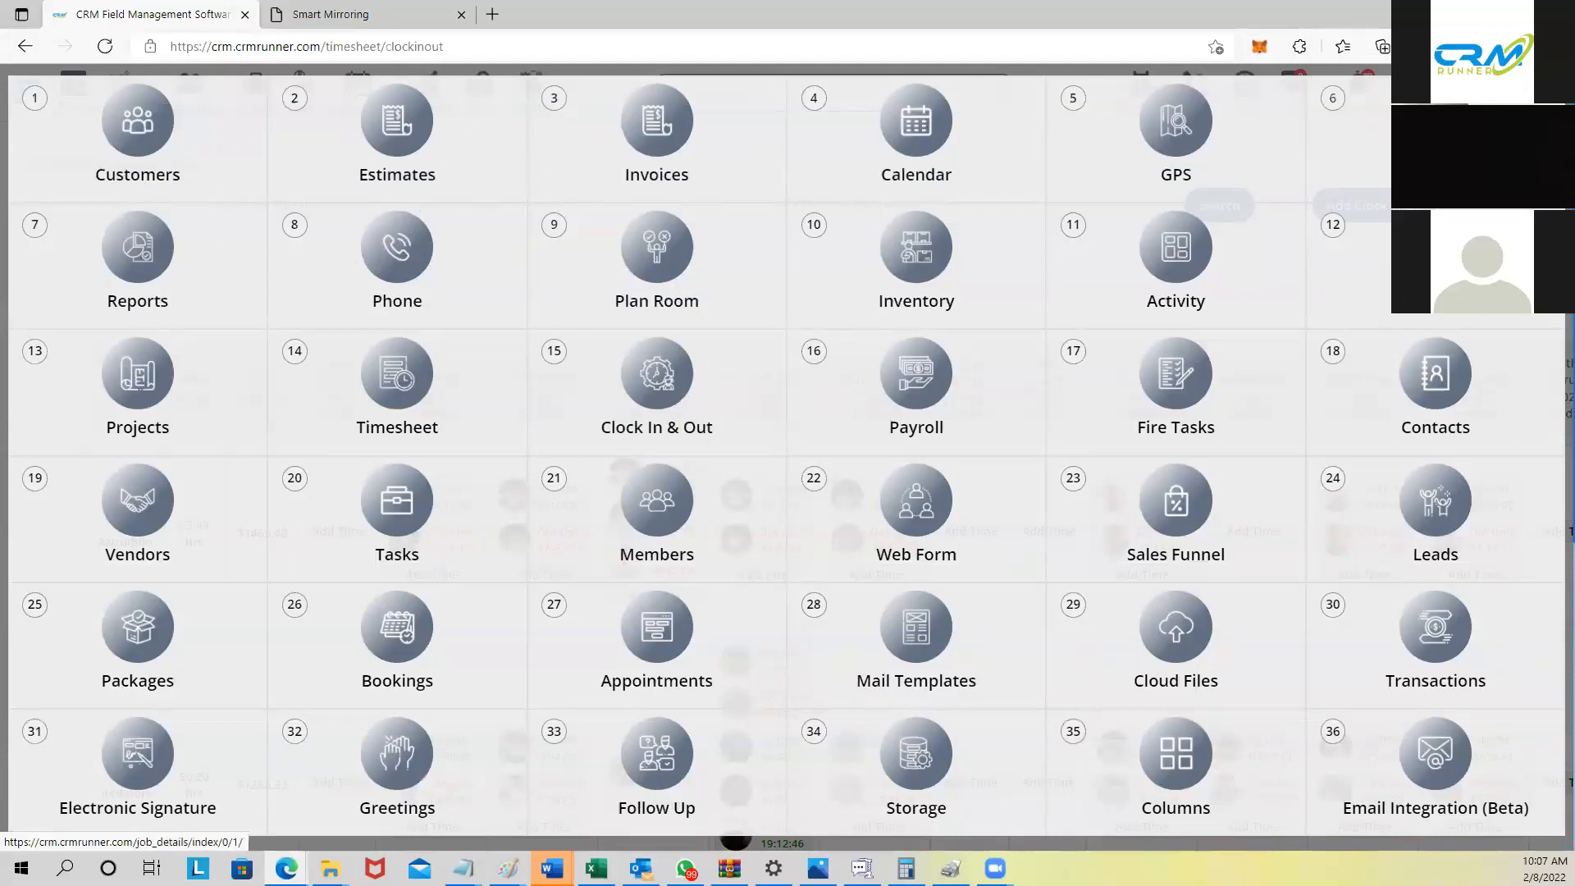
pyautogui.click(1141, 70)
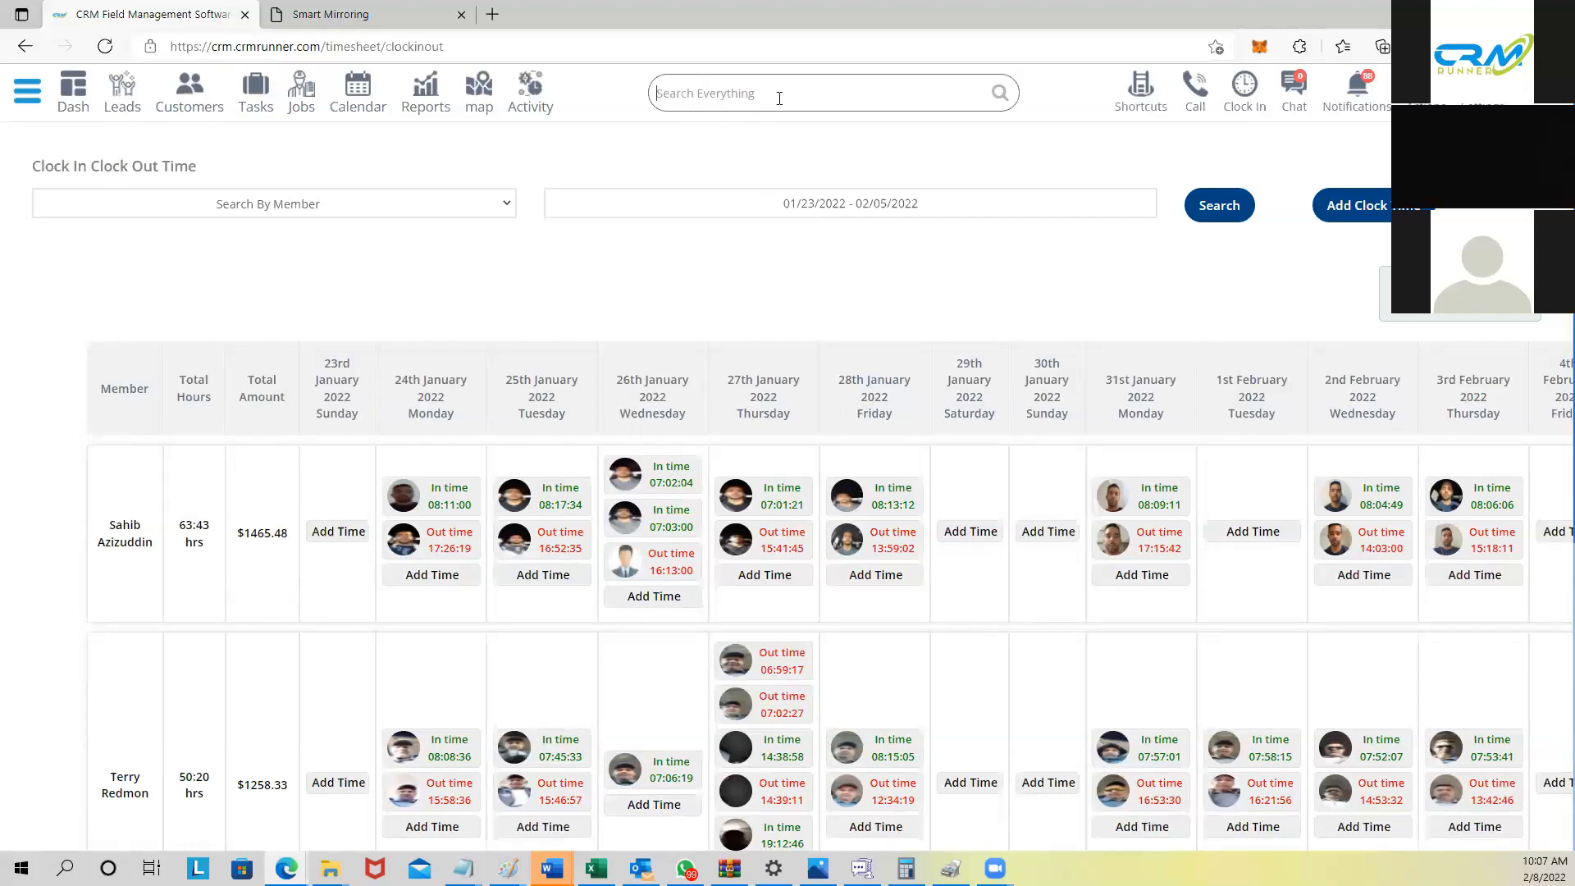
# Step: Search Everything for 'd' and open the matching customer's record
pyautogui.write('david')
pyautogui.click(726, 374)
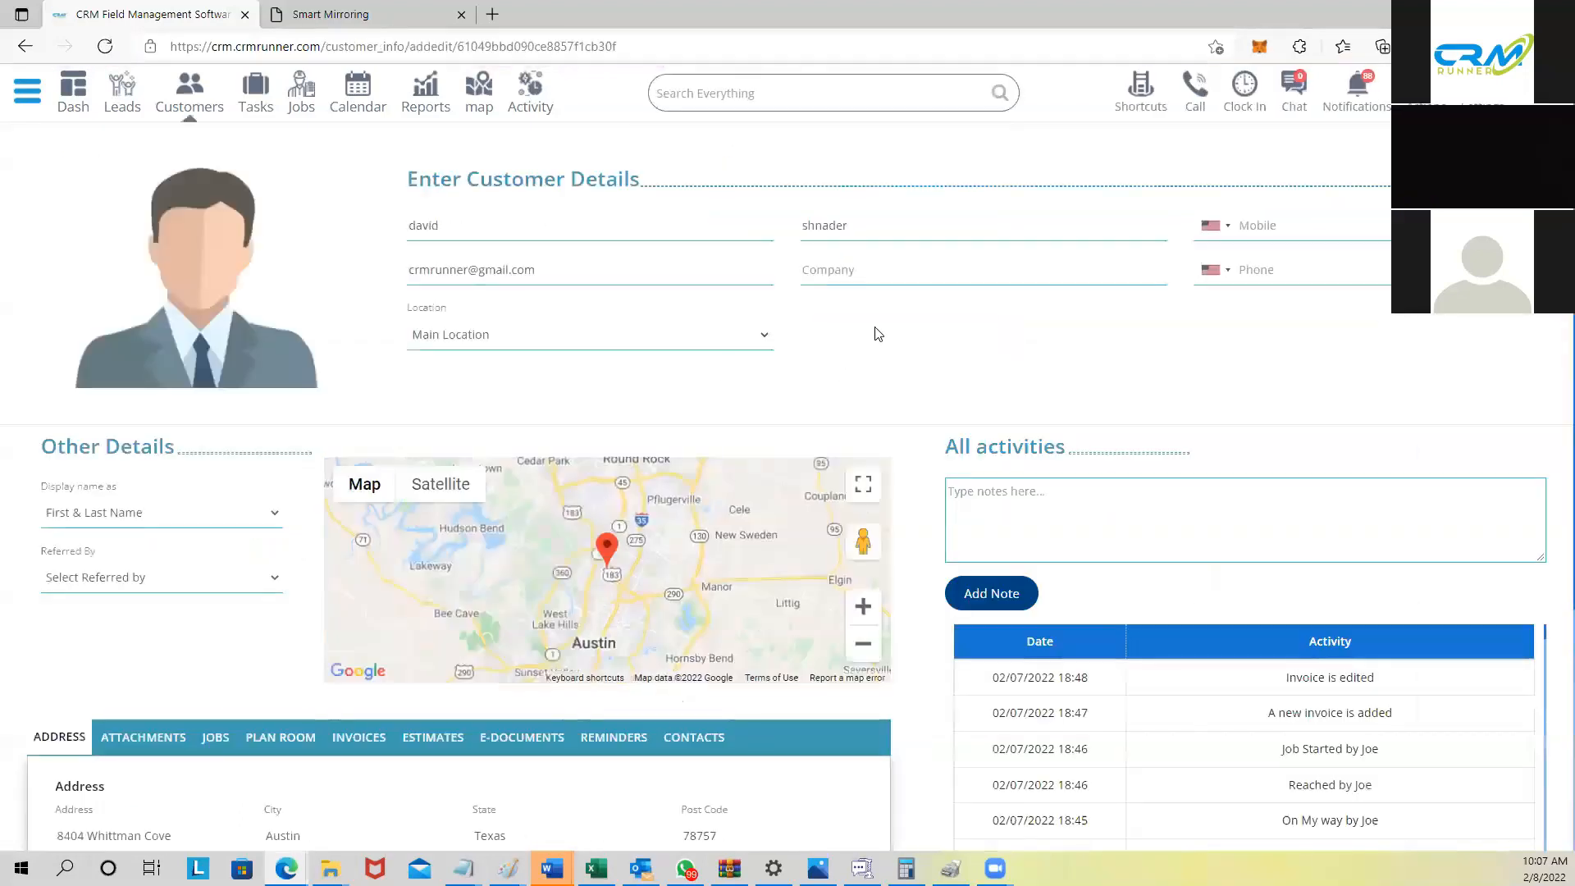
pyautogui.scroll(-2, 935, 353)
pyautogui.scroll(-3, 939, 378)
pyautogui.scroll(-5, 1214, 385)
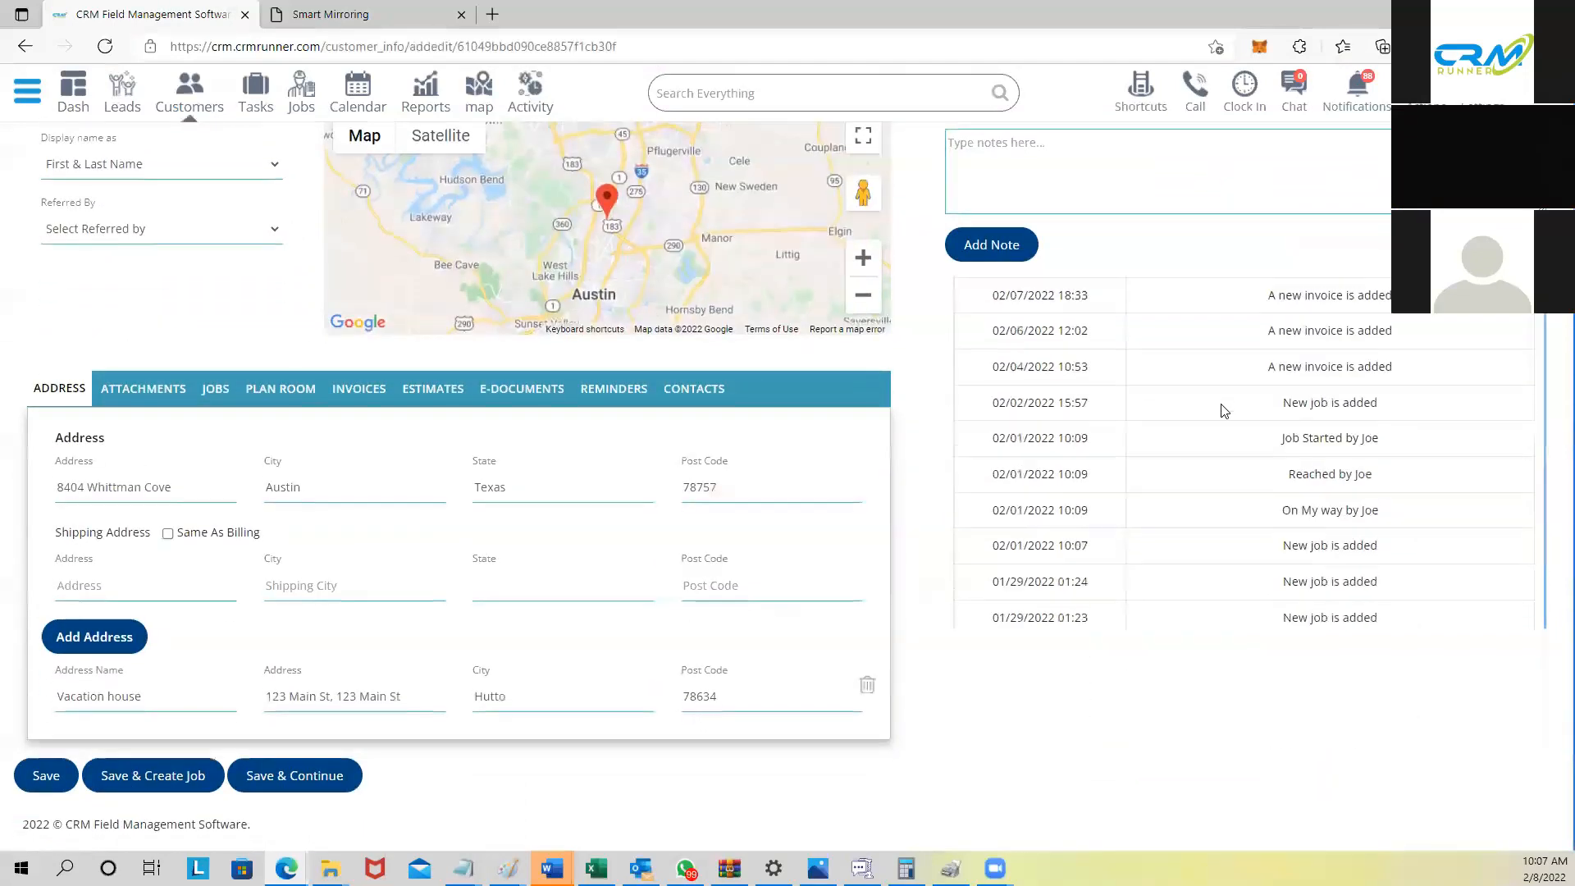
# Step: Browse the customer's Jobs, Plan Room, Invoices, Estimates and E-Documents tabs in turn
pyautogui.click(215, 388)
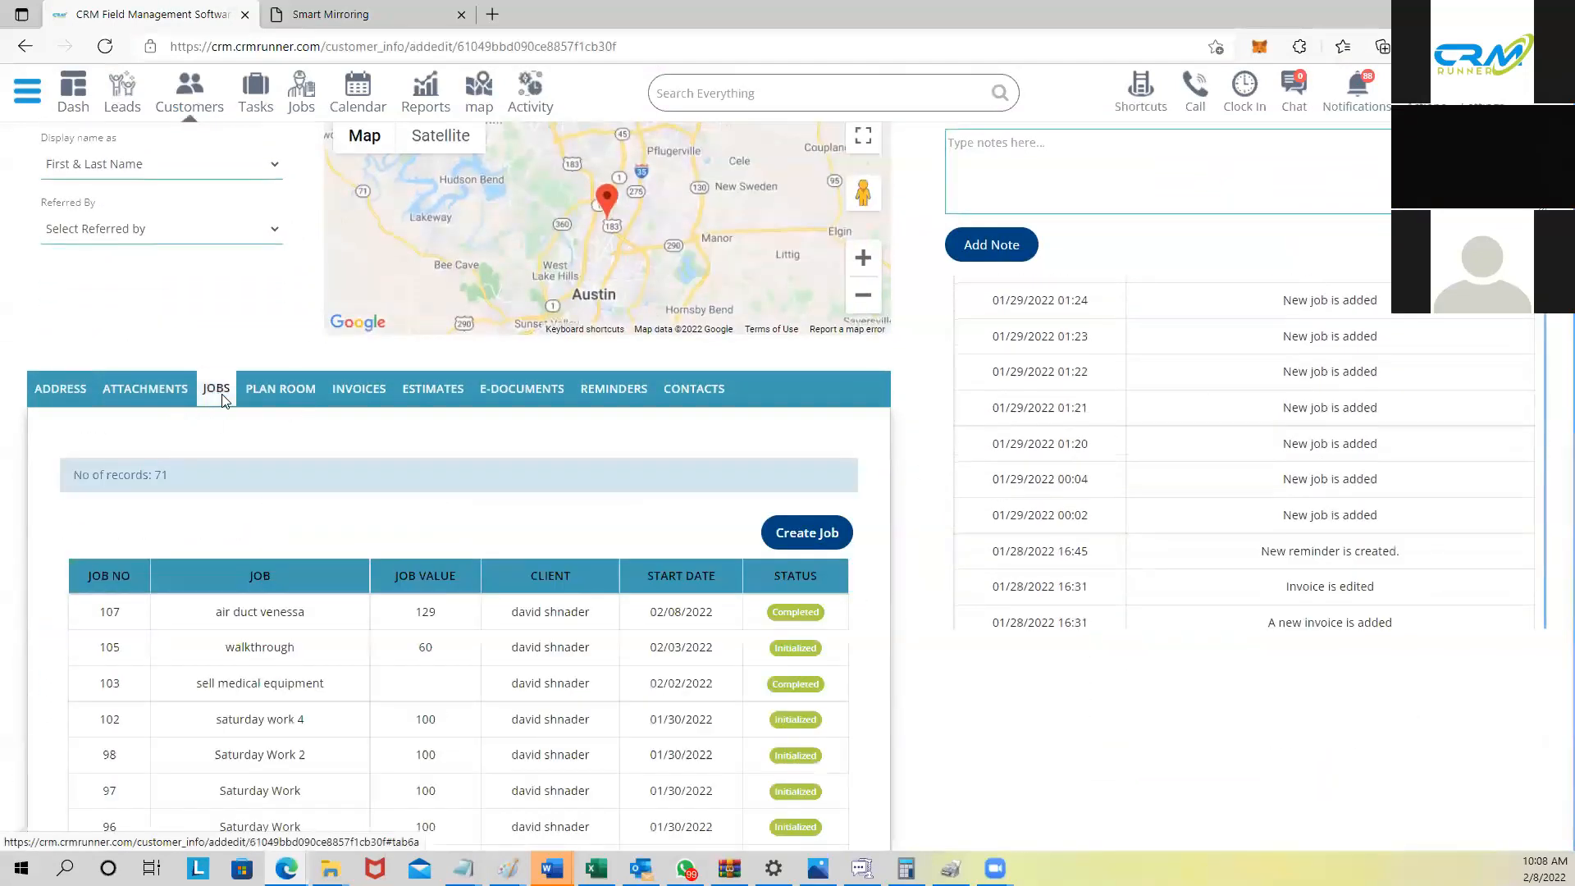
pyautogui.click(292, 395)
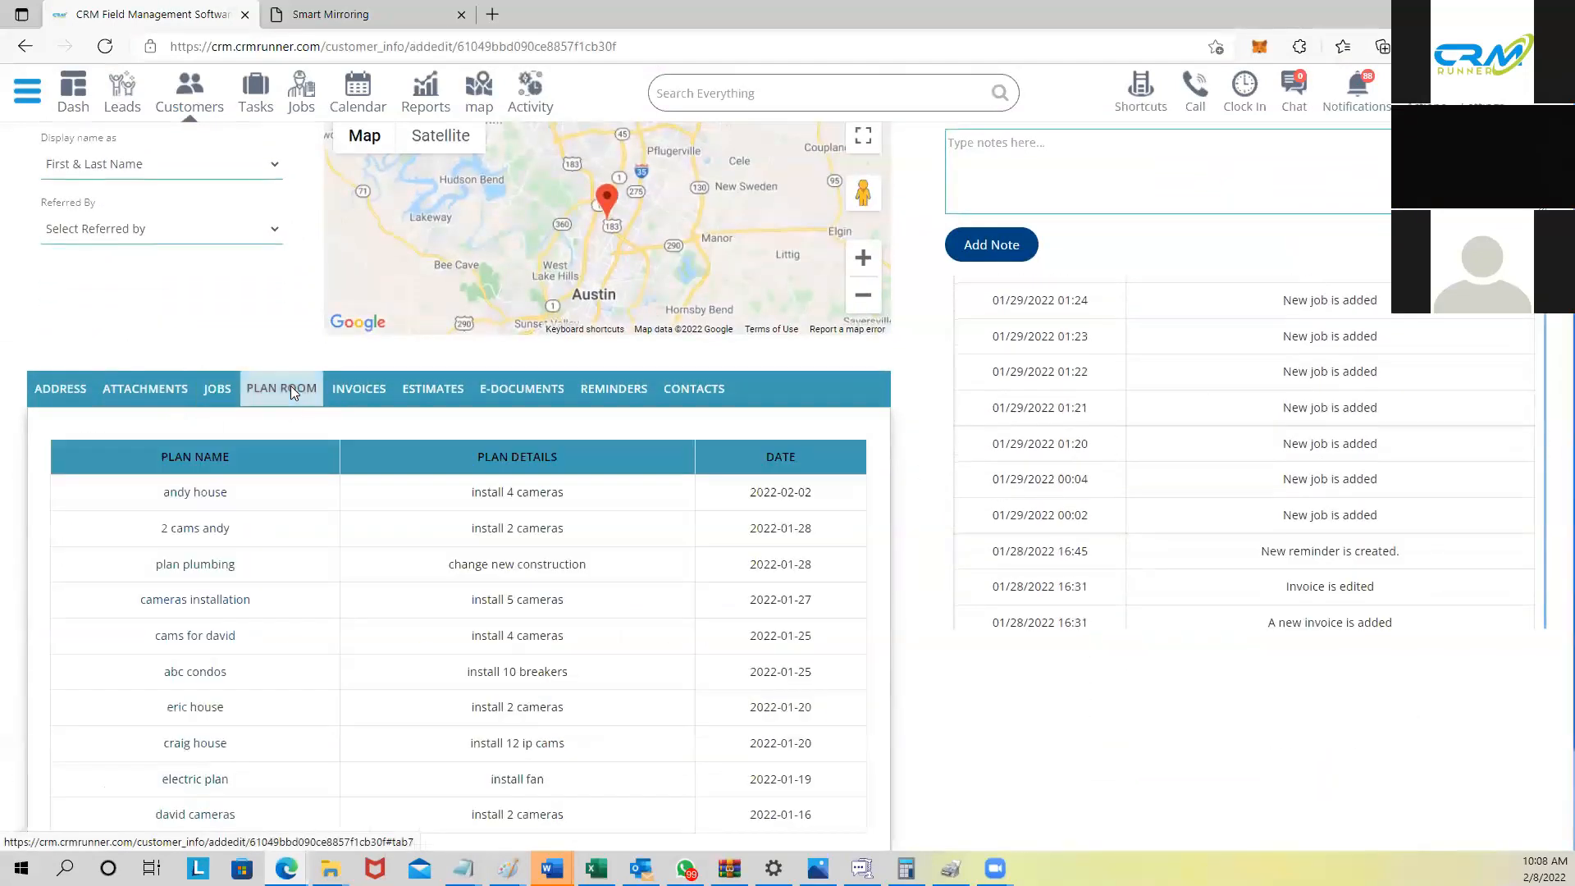
pyautogui.click(359, 394)
pyautogui.click(419, 395)
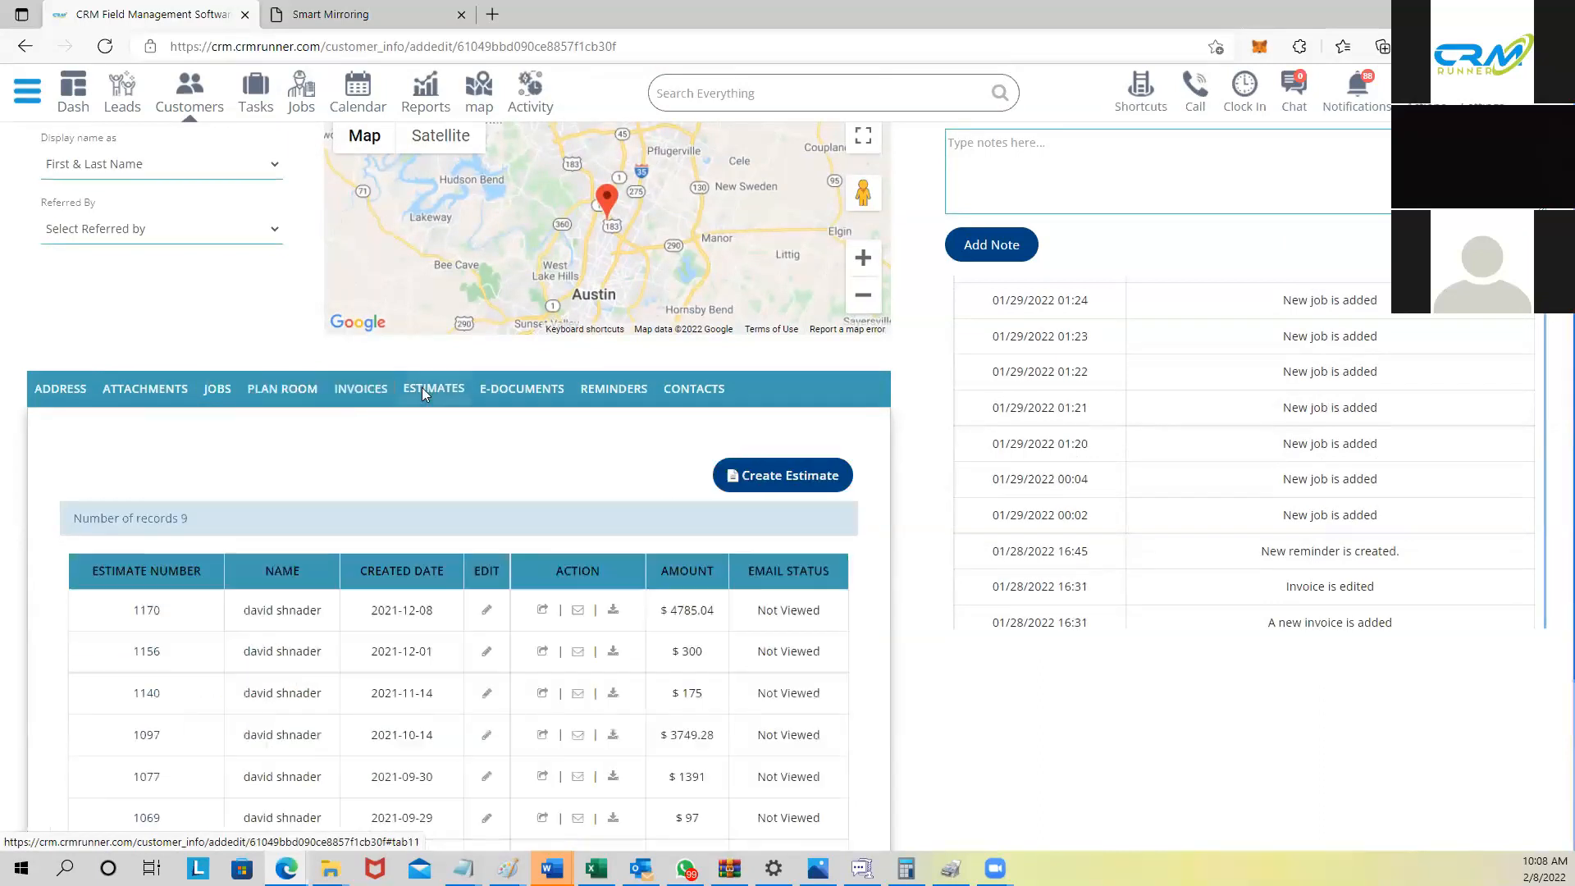
pyautogui.click(514, 391)
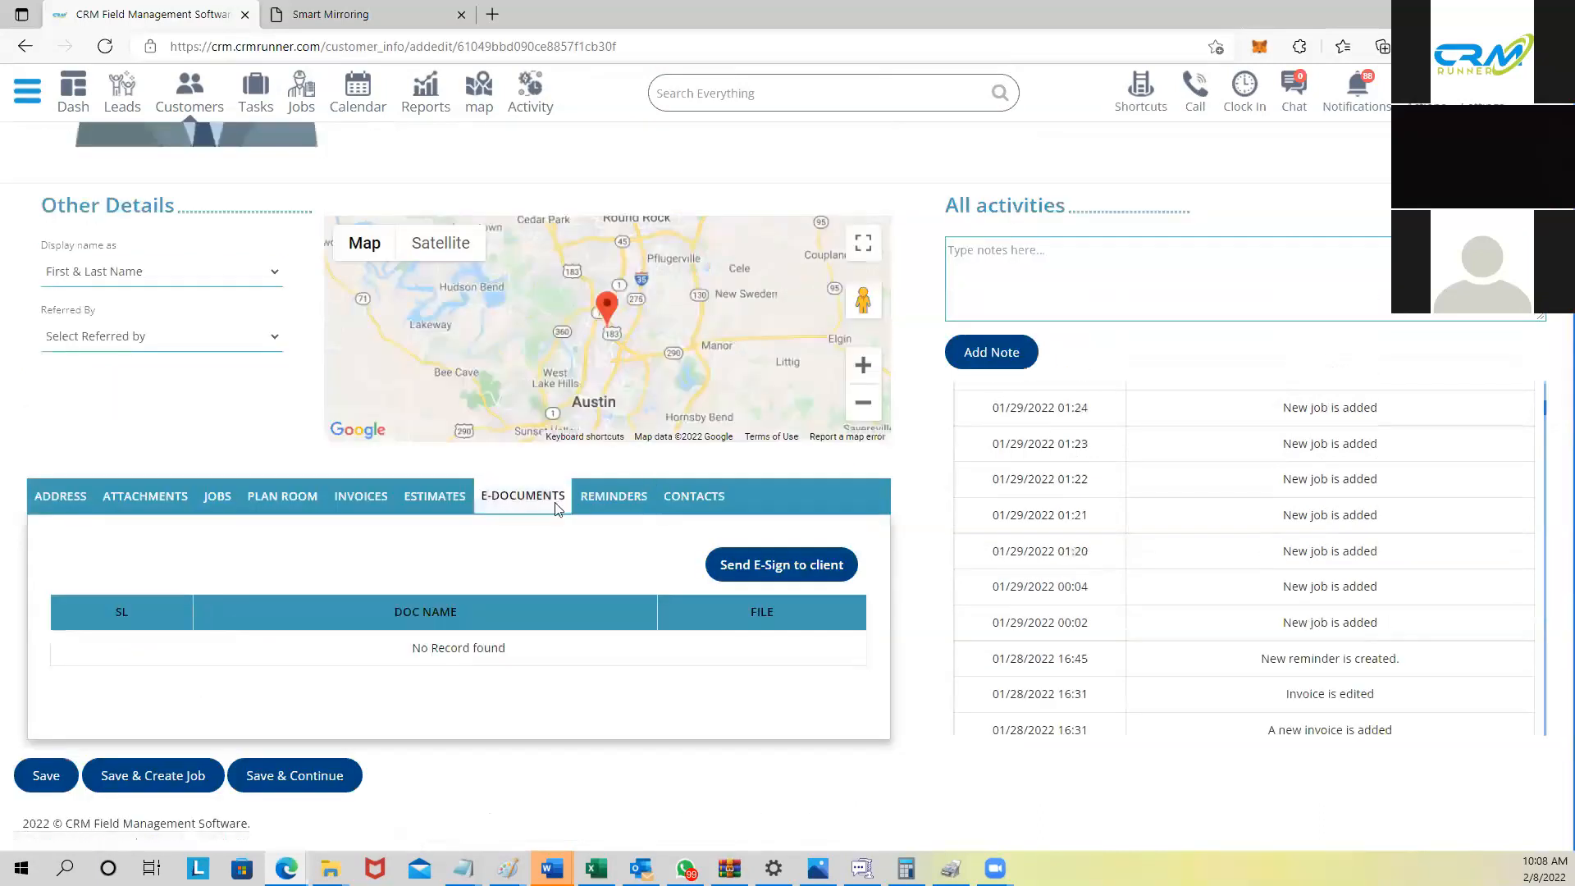
pyautogui.scroll(2, 460, 527)
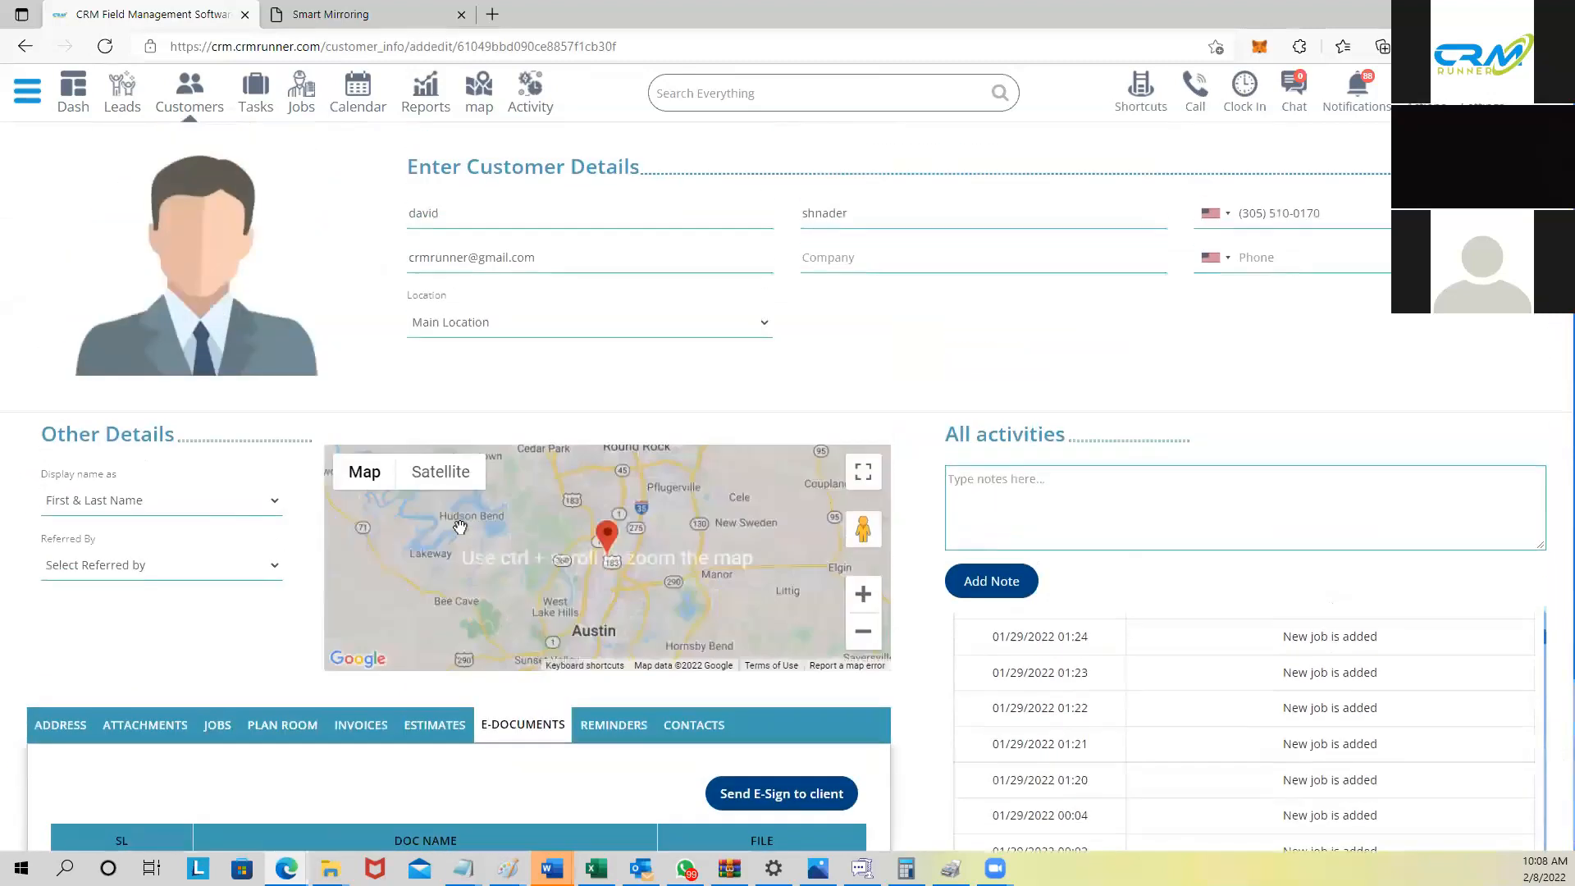
pyautogui.scroll(-1, 496, 566)
pyautogui.scroll(-2, 499, 571)
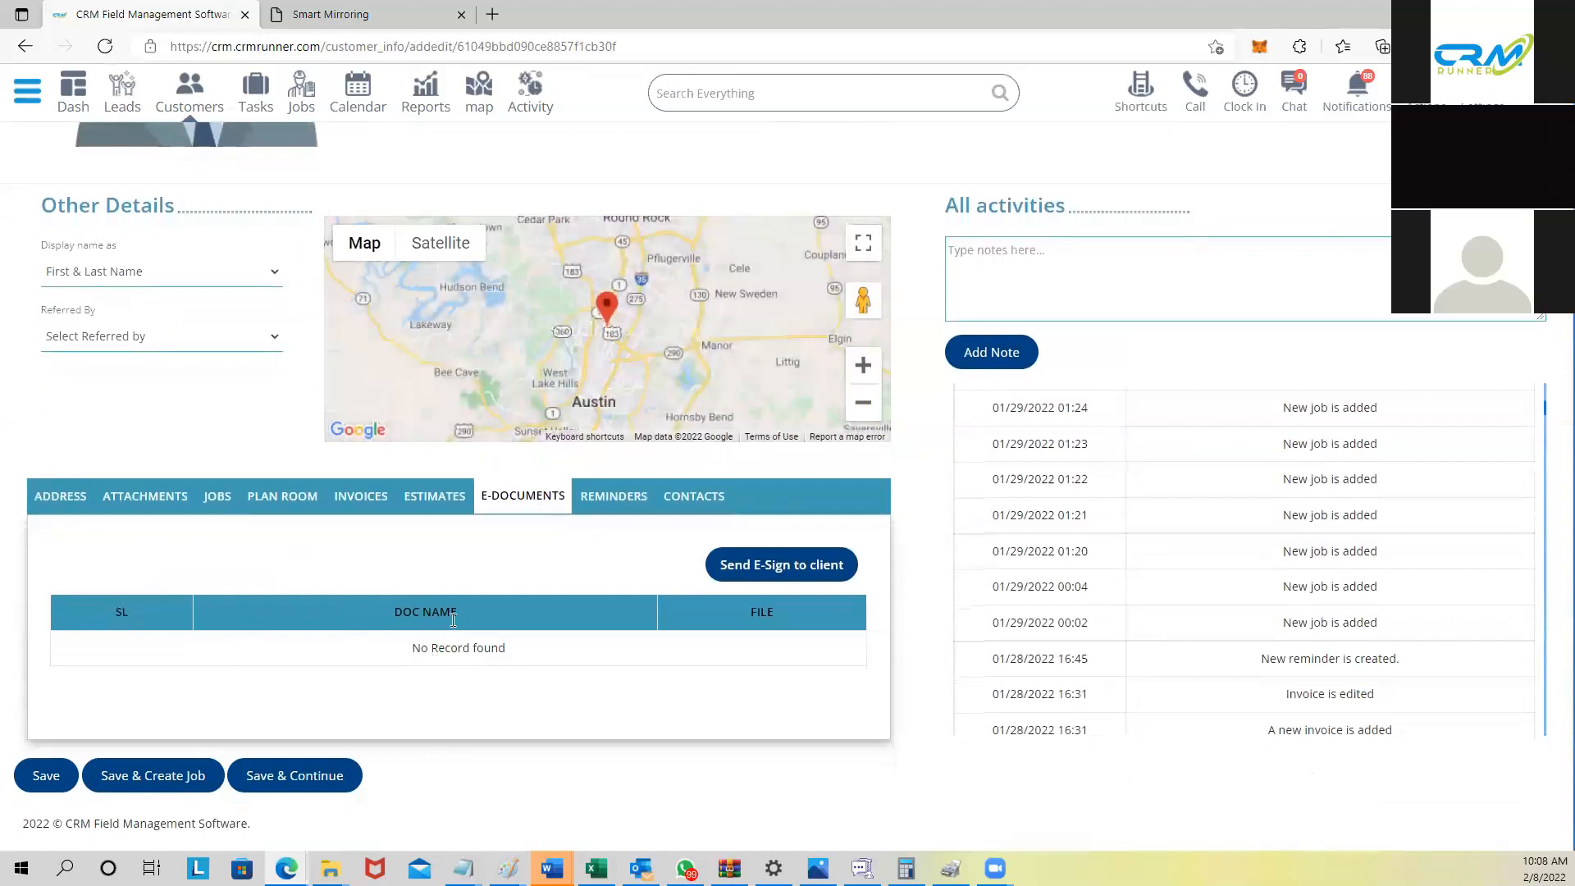
pyautogui.scroll(3, 766, 490)
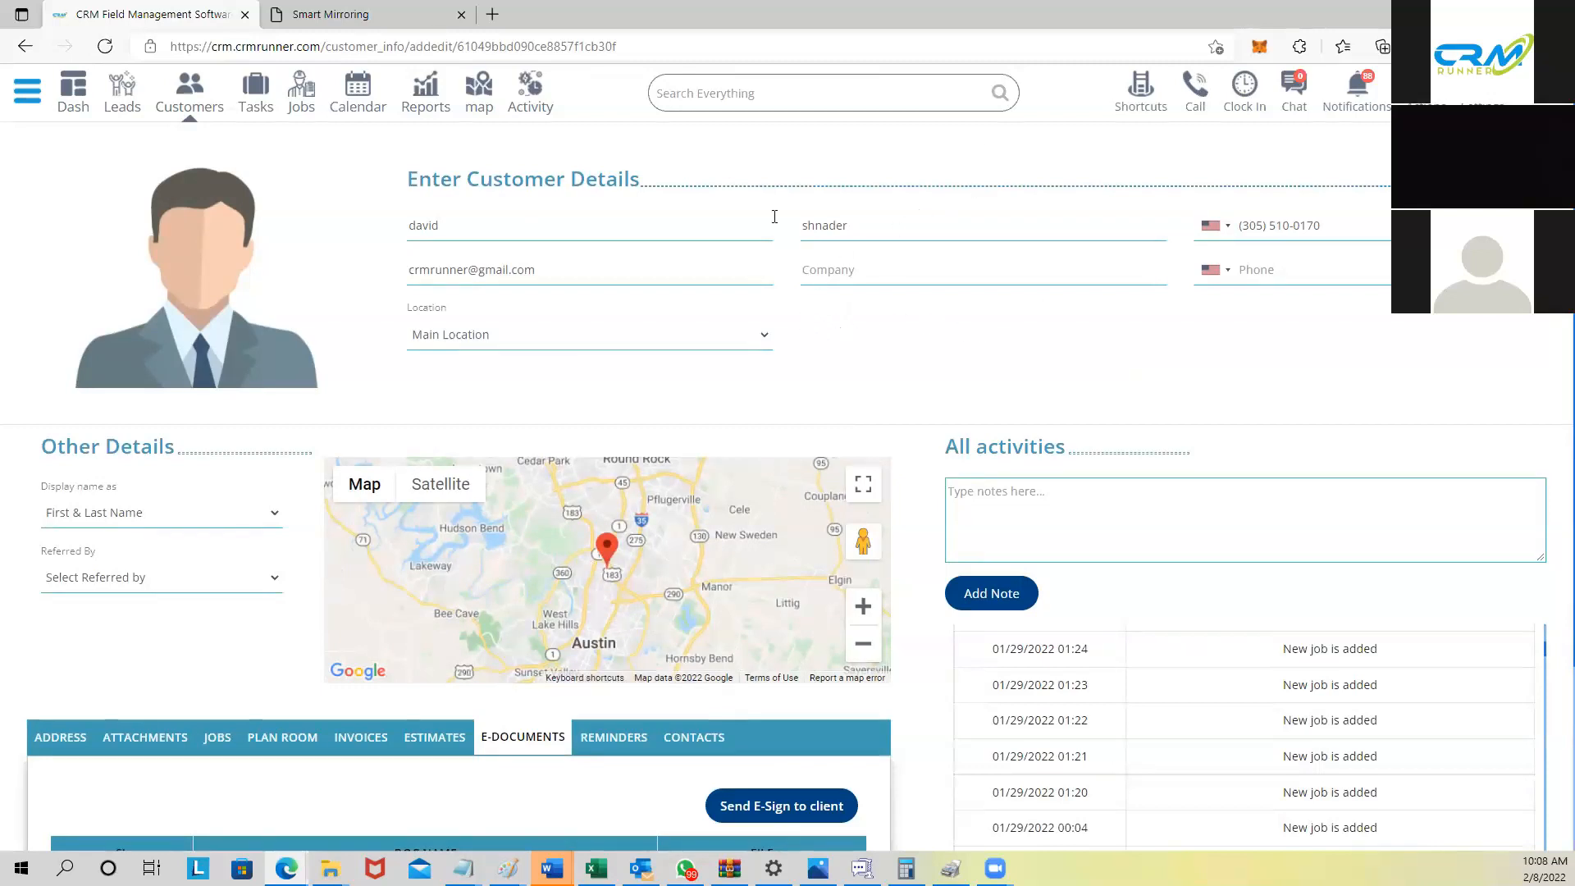
# Step: On the live location map, search by employee and pick the employee's name
pyautogui.click(484, 92)
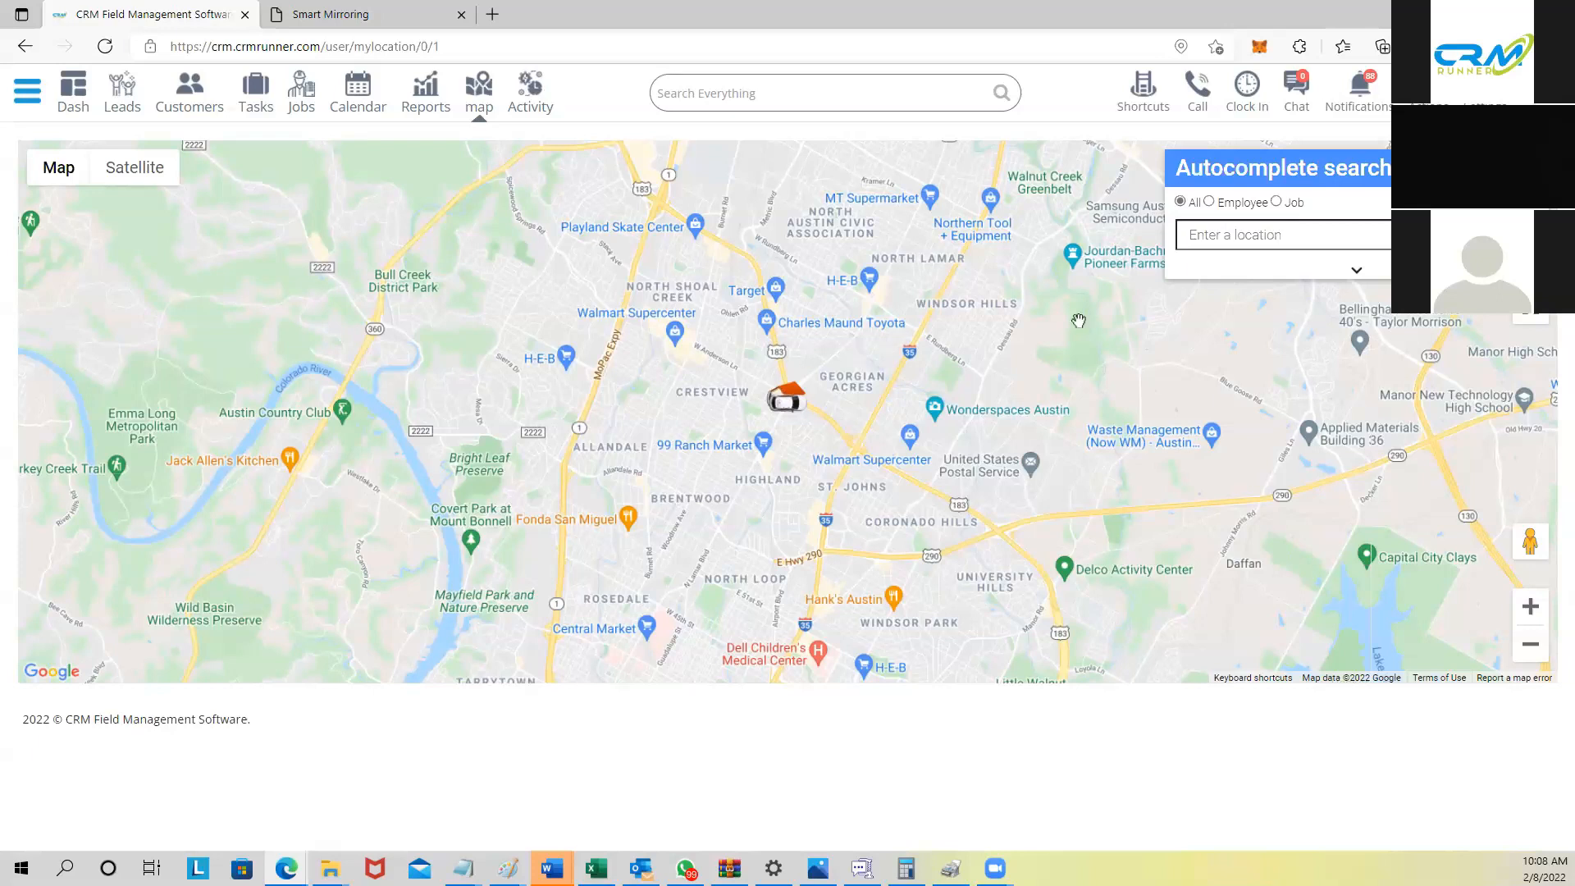
pyautogui.click(1208, 201)
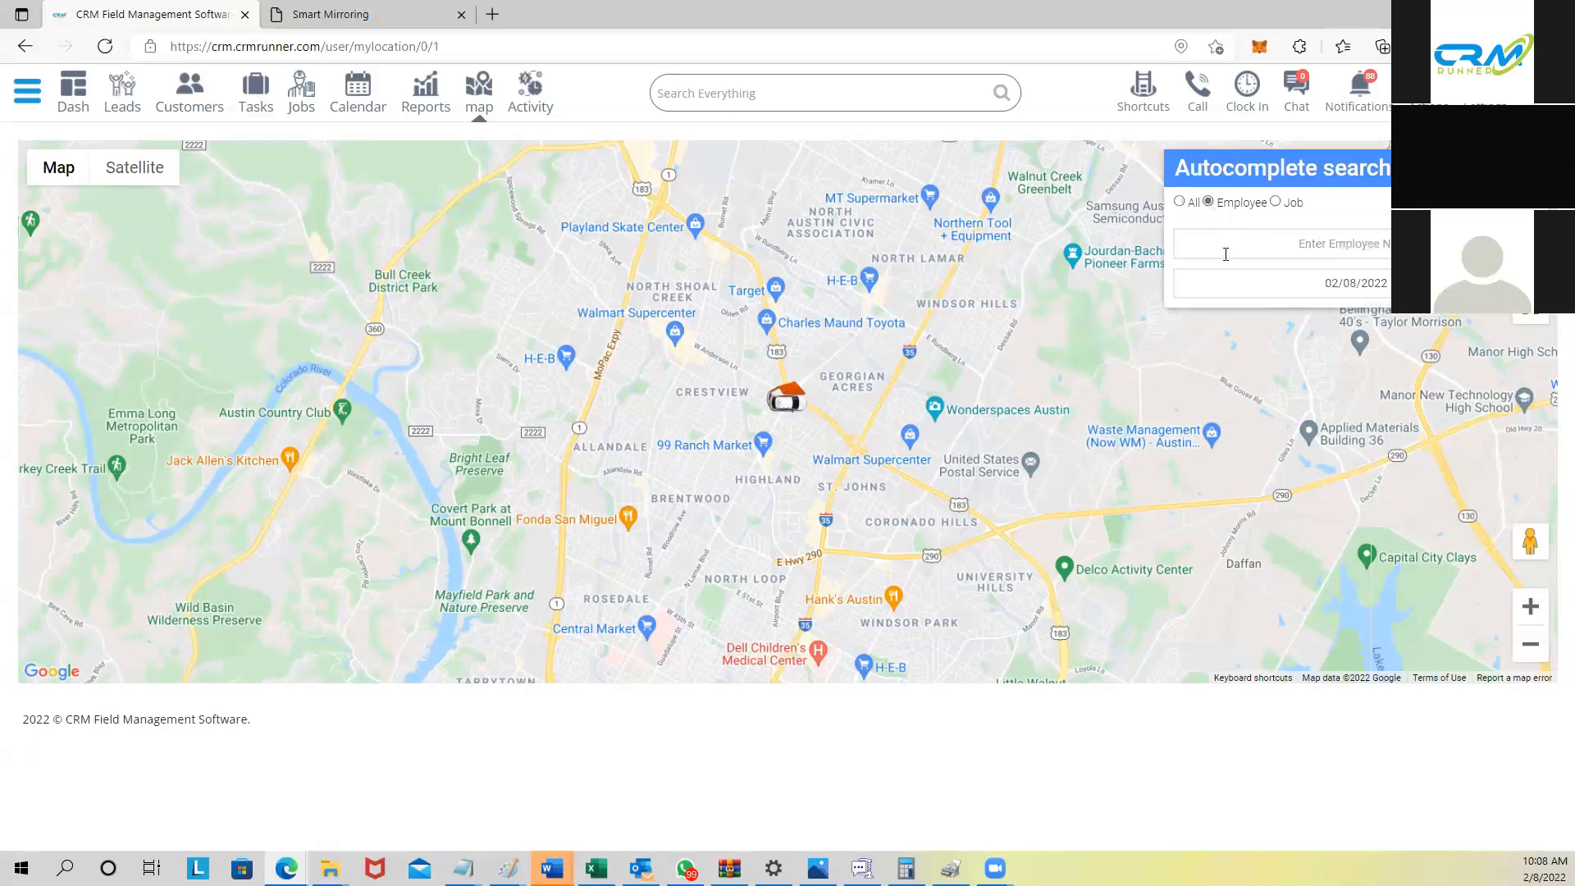
pyautogui.click(1226, 255)
pyautogui.write('Joe Shmoe')
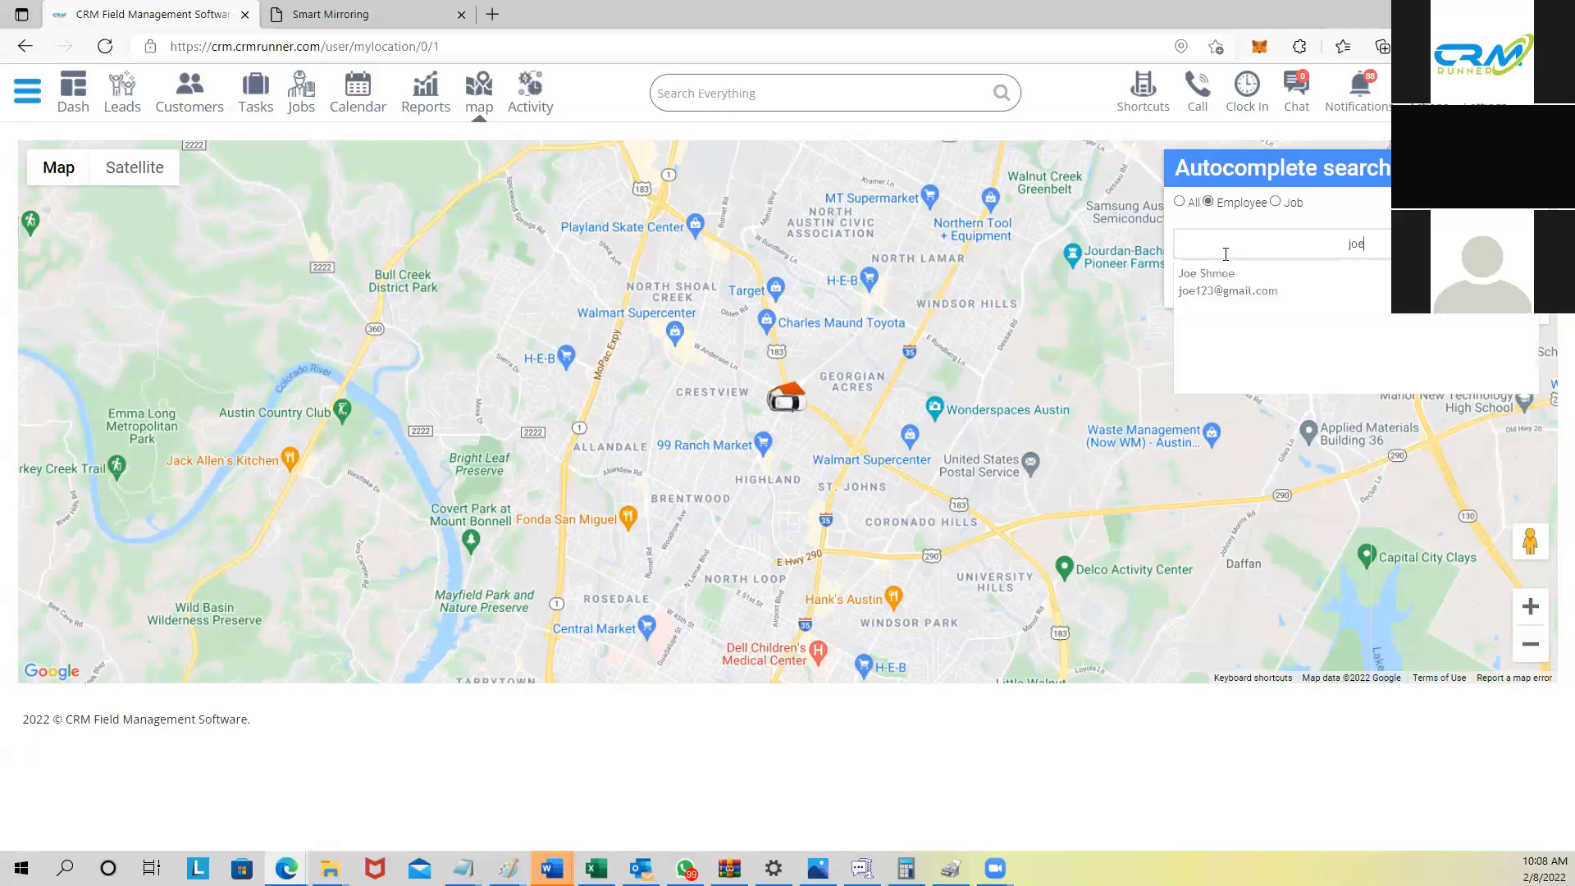
pyautogui.click(1253, 292)
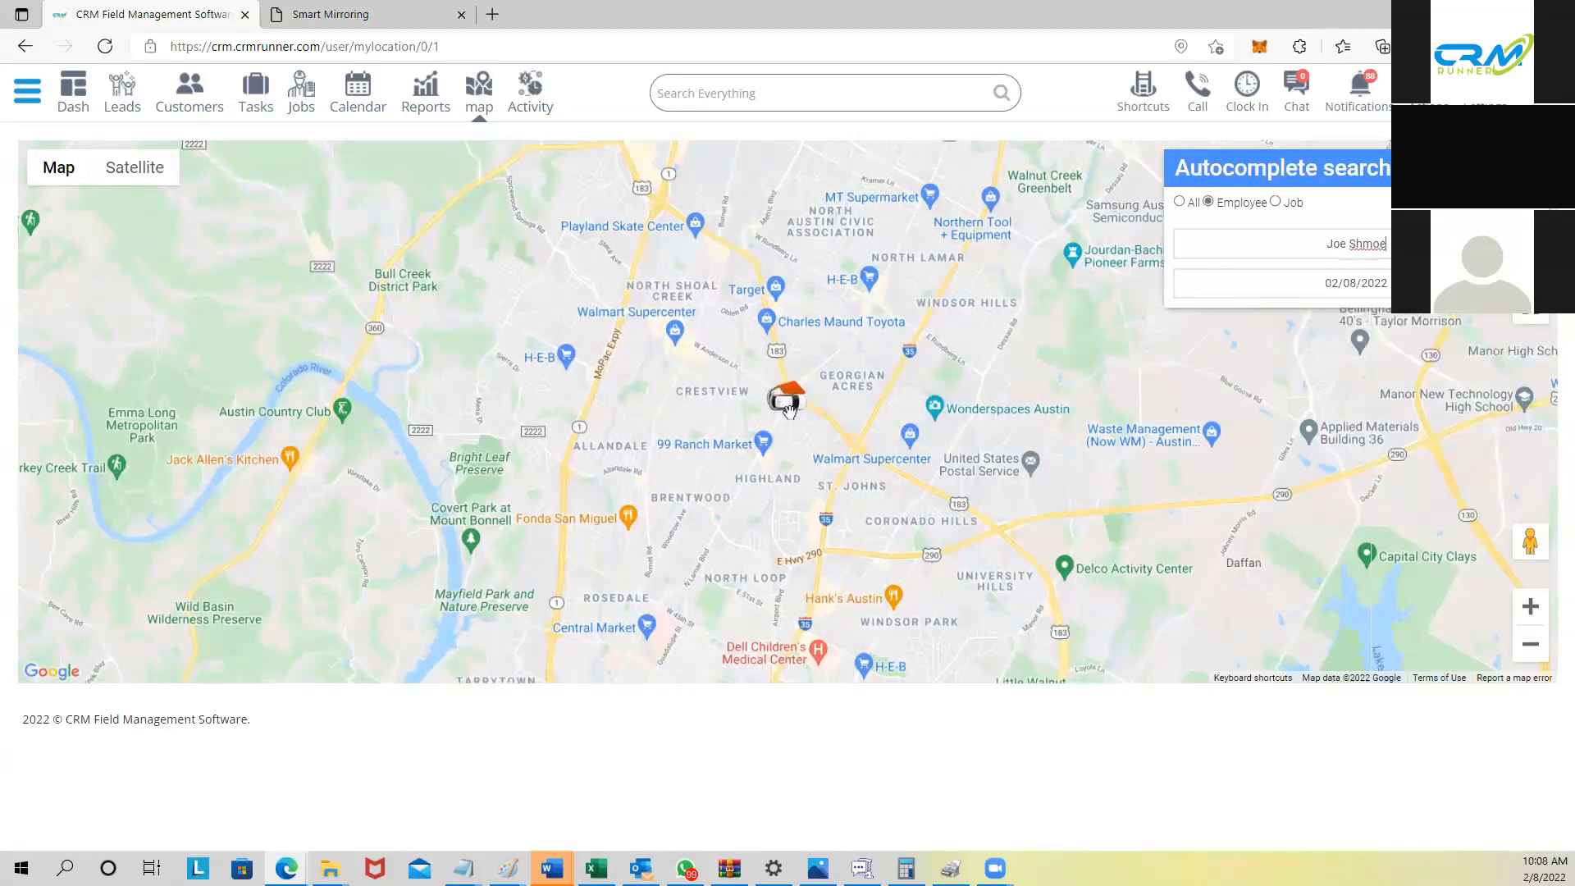
# Step: Zoom in near N Lamar Blvd and switch the map to Satellite view
pyautogui.scroll(3, 787, 410)
pyautogui.scroll(2, 785, 419)
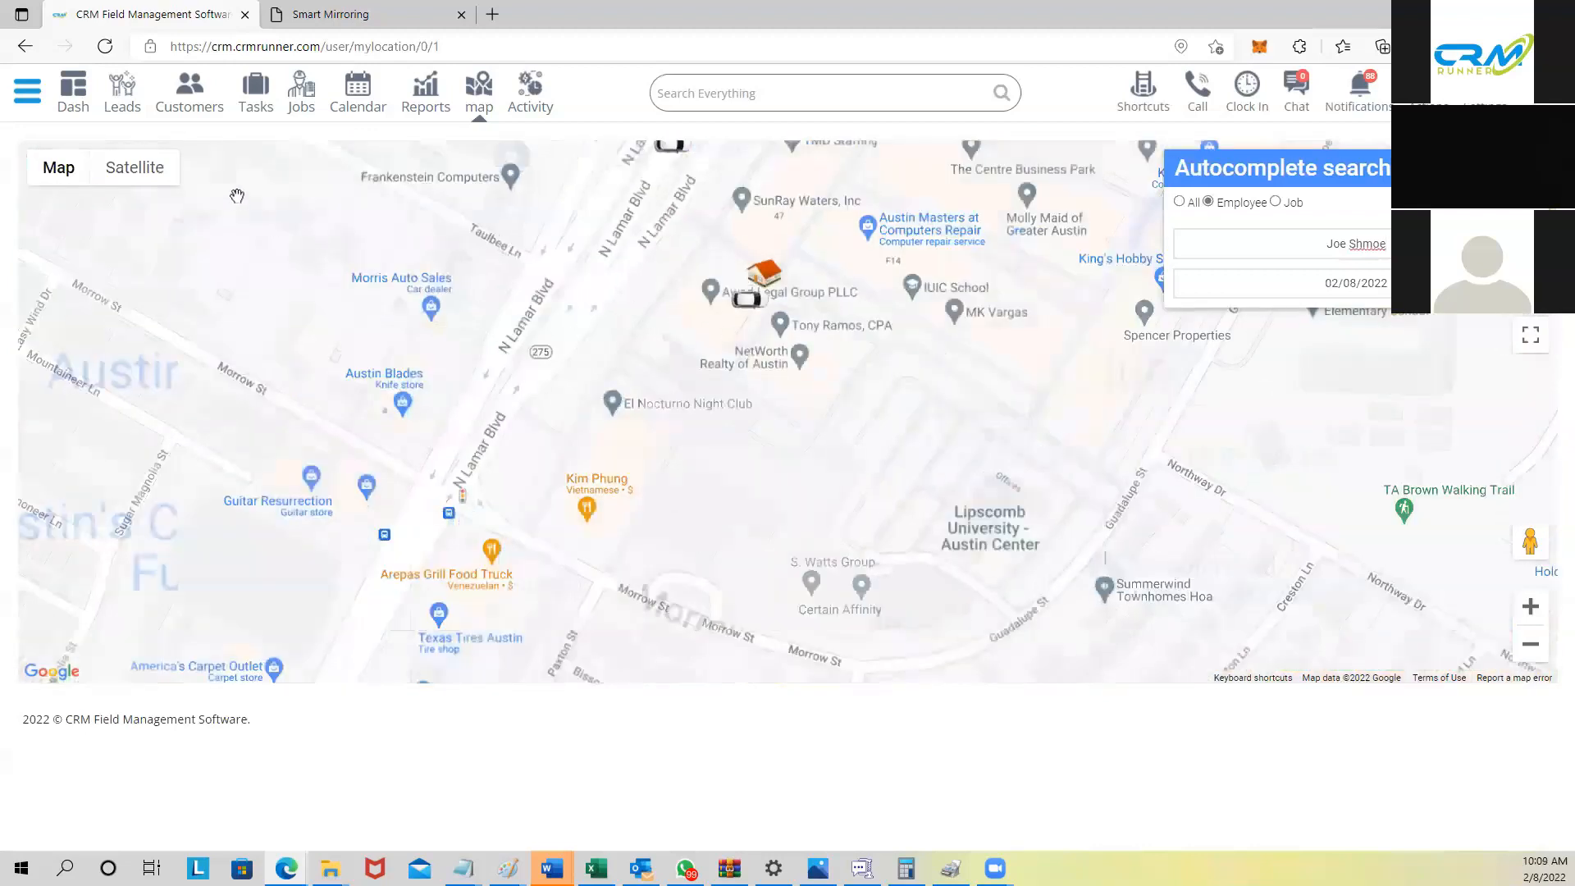
pyautogui.click(163, 170)
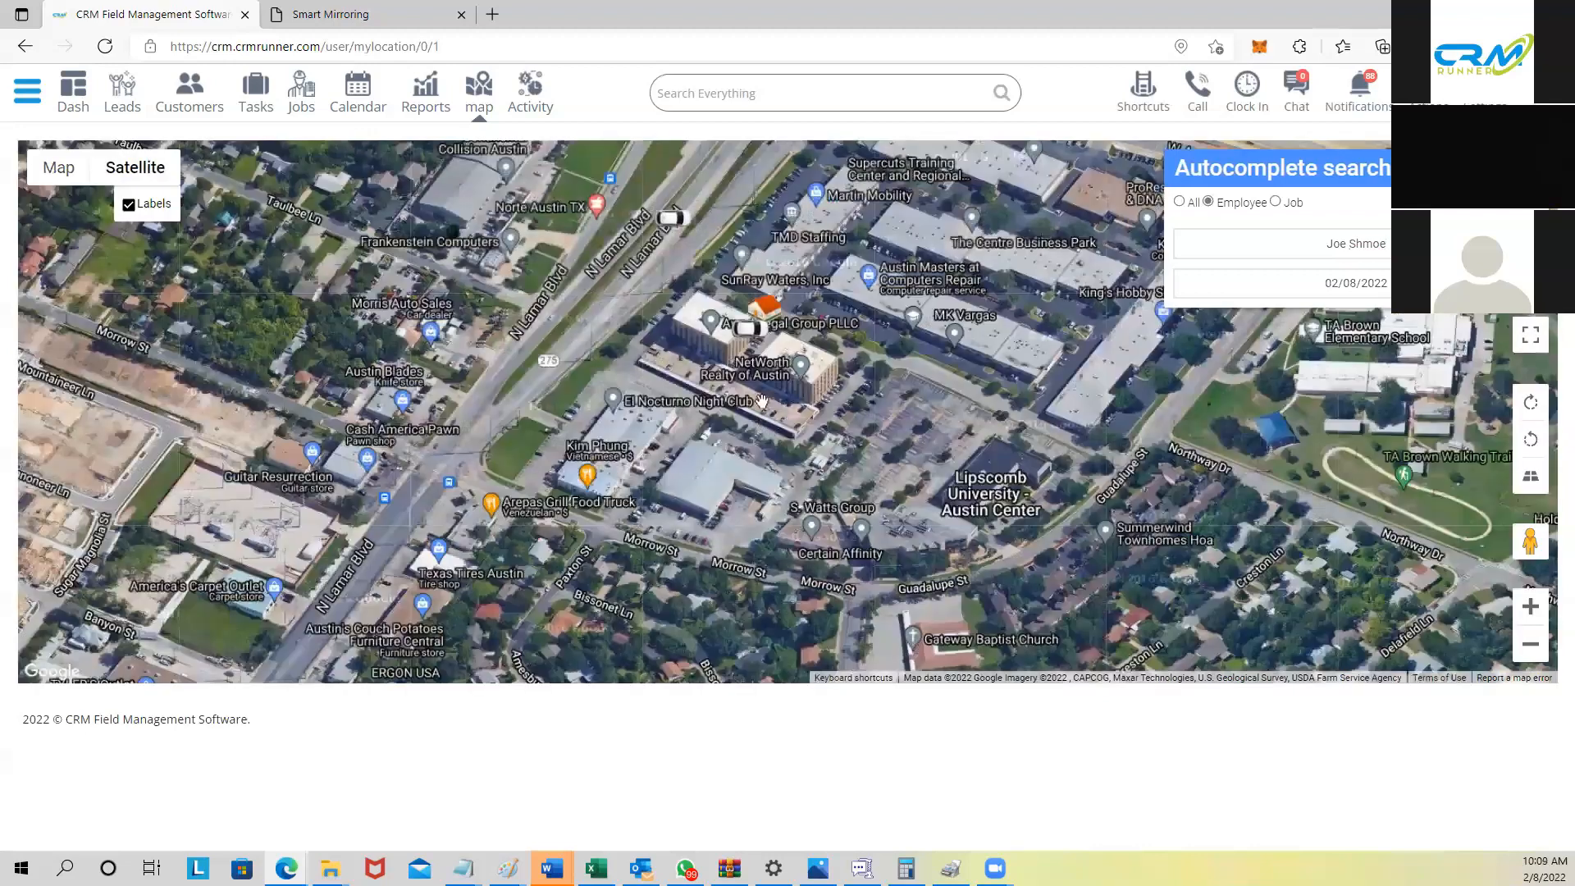
pyautogui.scroll(2, 784, 353)
pyautogui.scroll(-1, 687, 600)
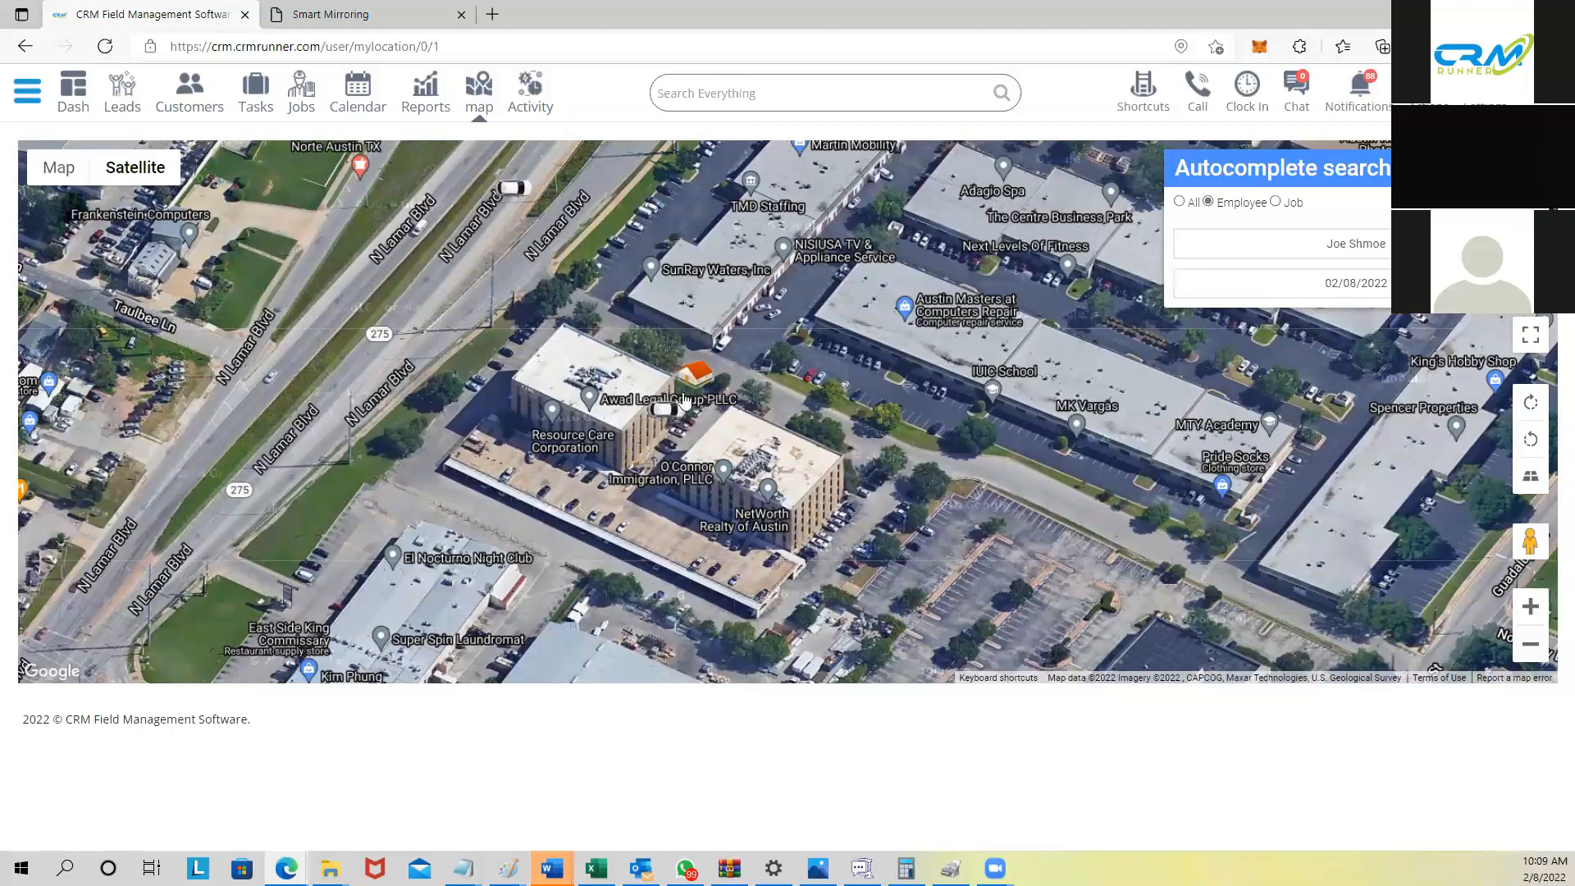
# Step: Switch the map to job locations, inspect the Wooten job, then close its 'install 10 cameras' card
pyautogui.click(1275, 202)
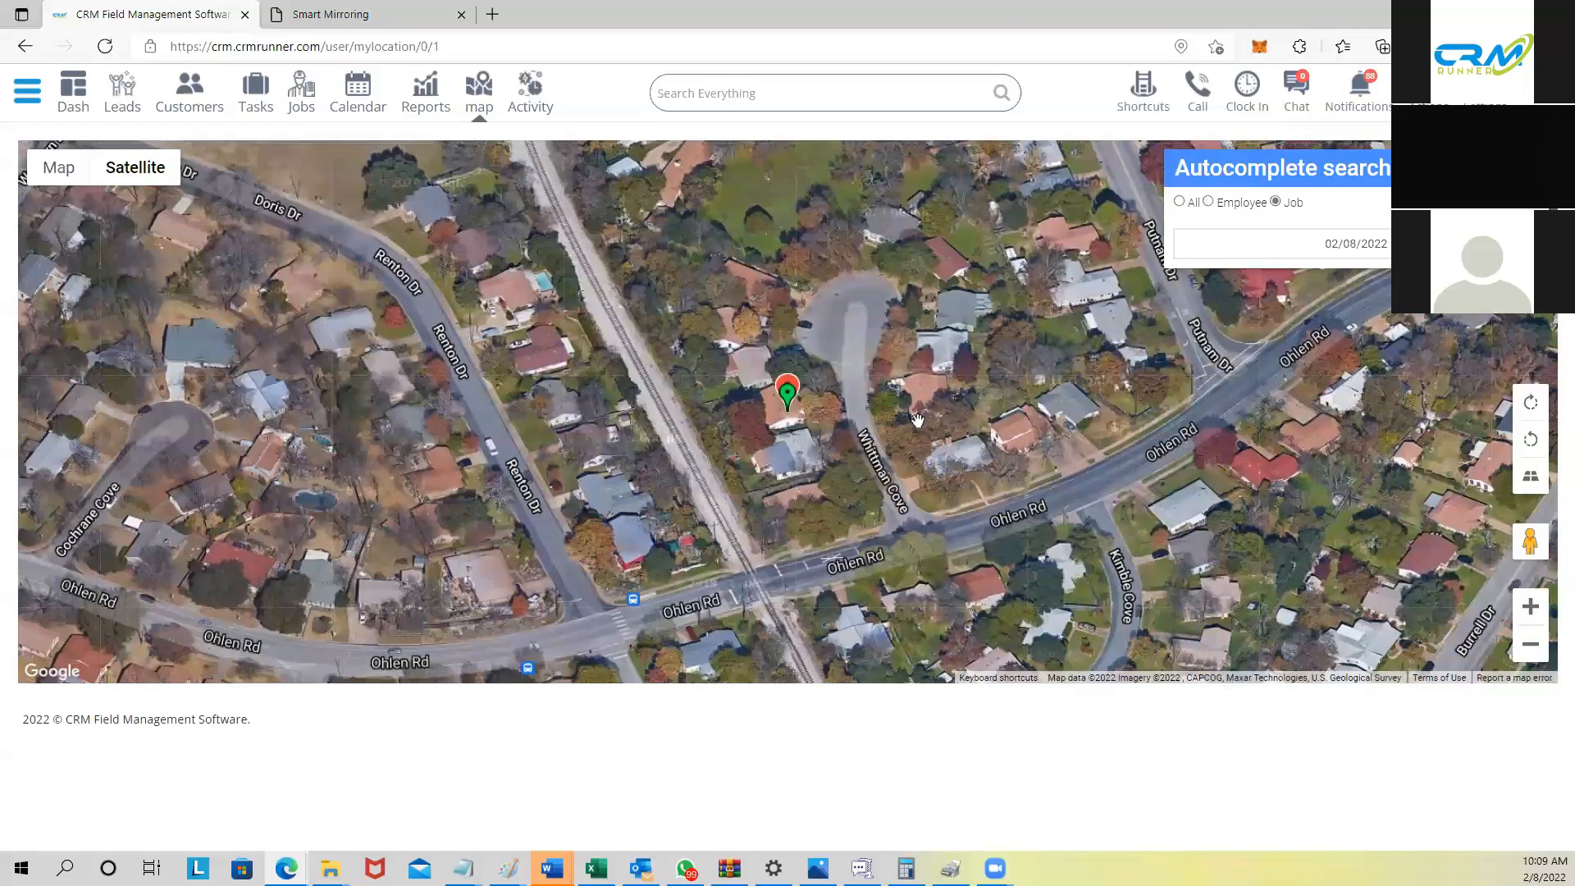
pyautogui.scroll(-1, 917, 419)
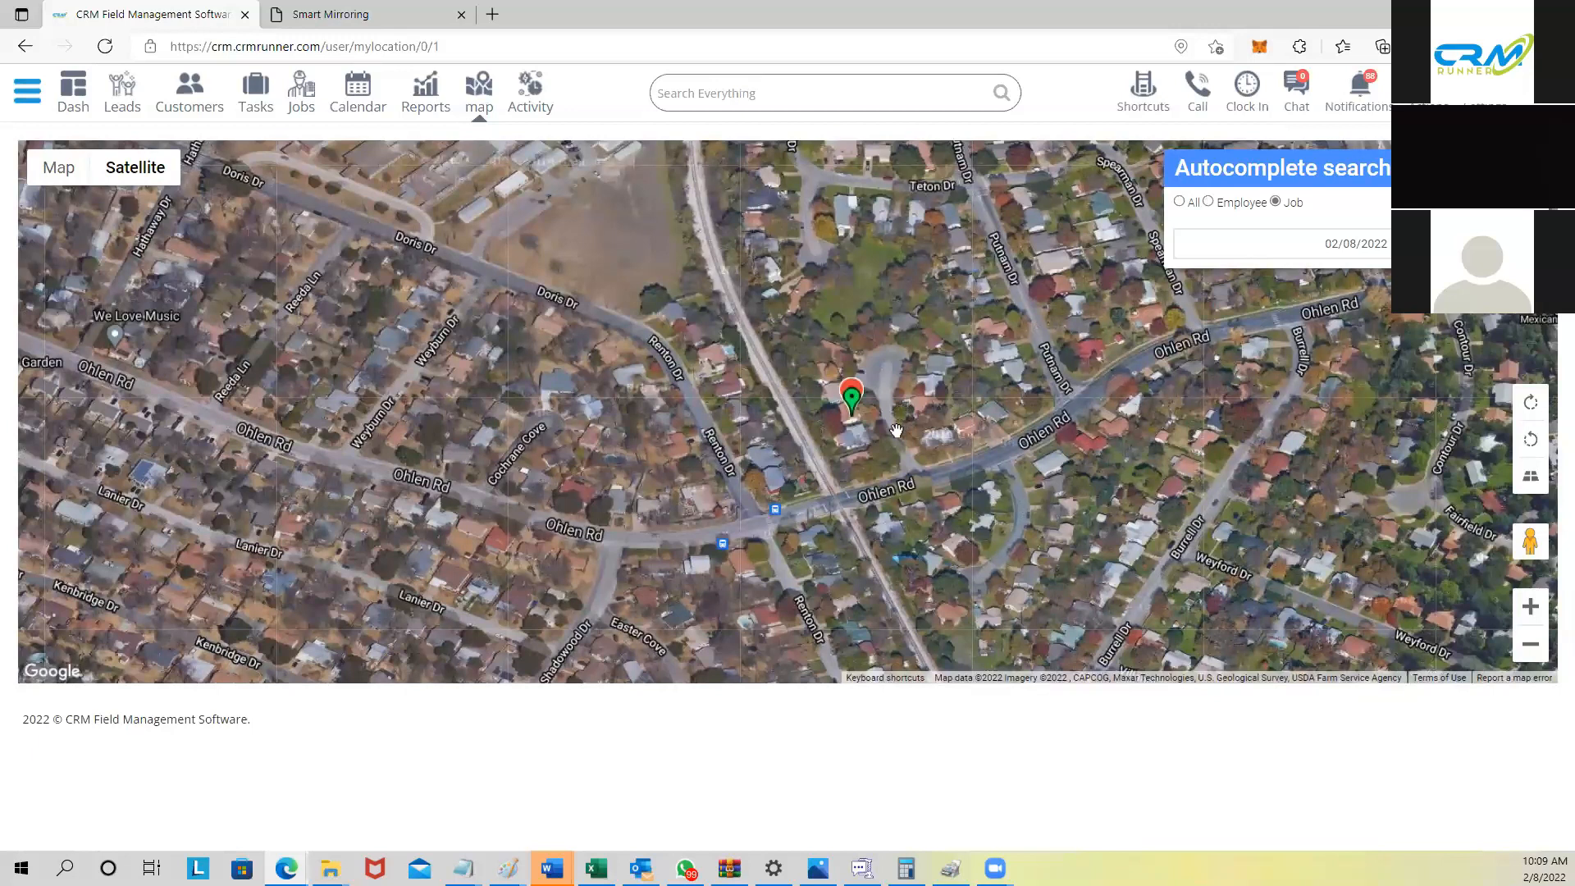
pyautogui.moveTo(861, 406)
pyautogui.scroll(-1, 831, 416)
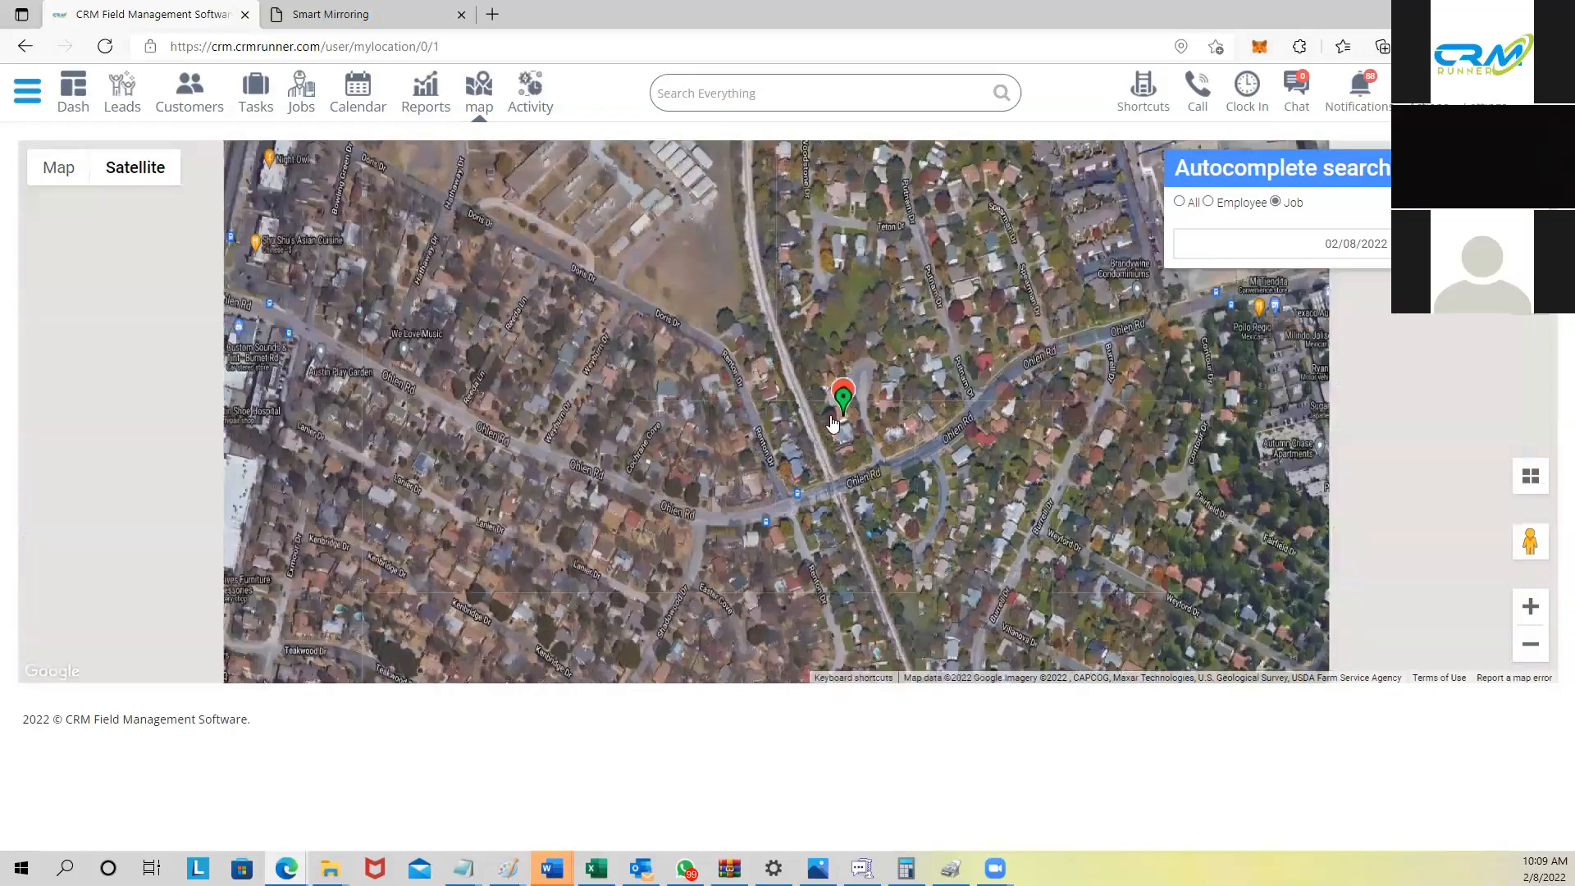
pyautogui.scroll(-2, 831, 423)
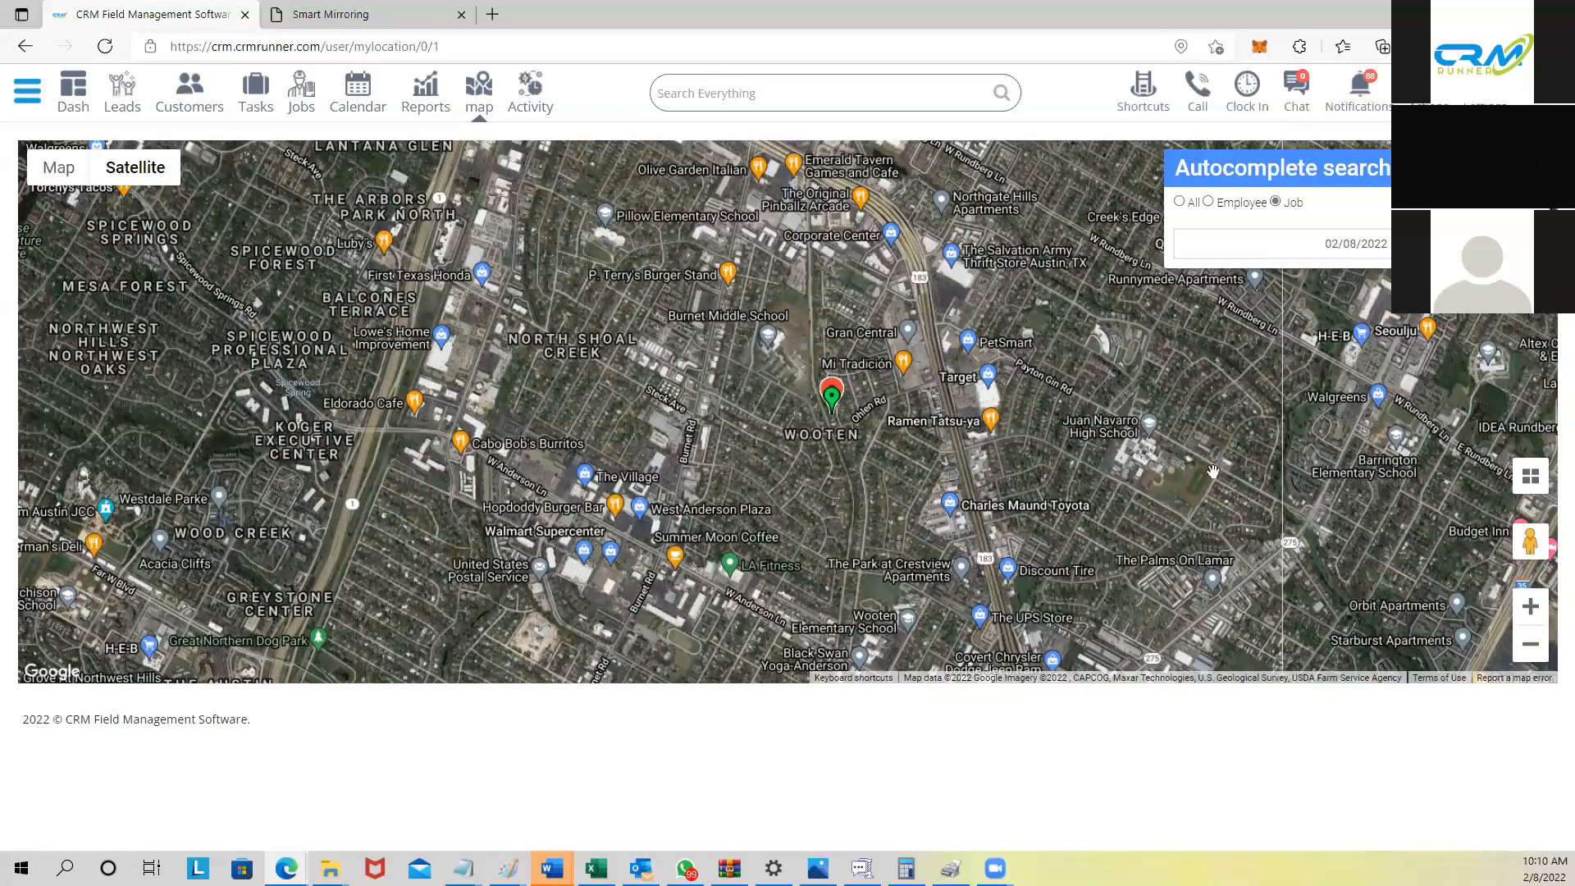
pyautogui.click(830, 399)
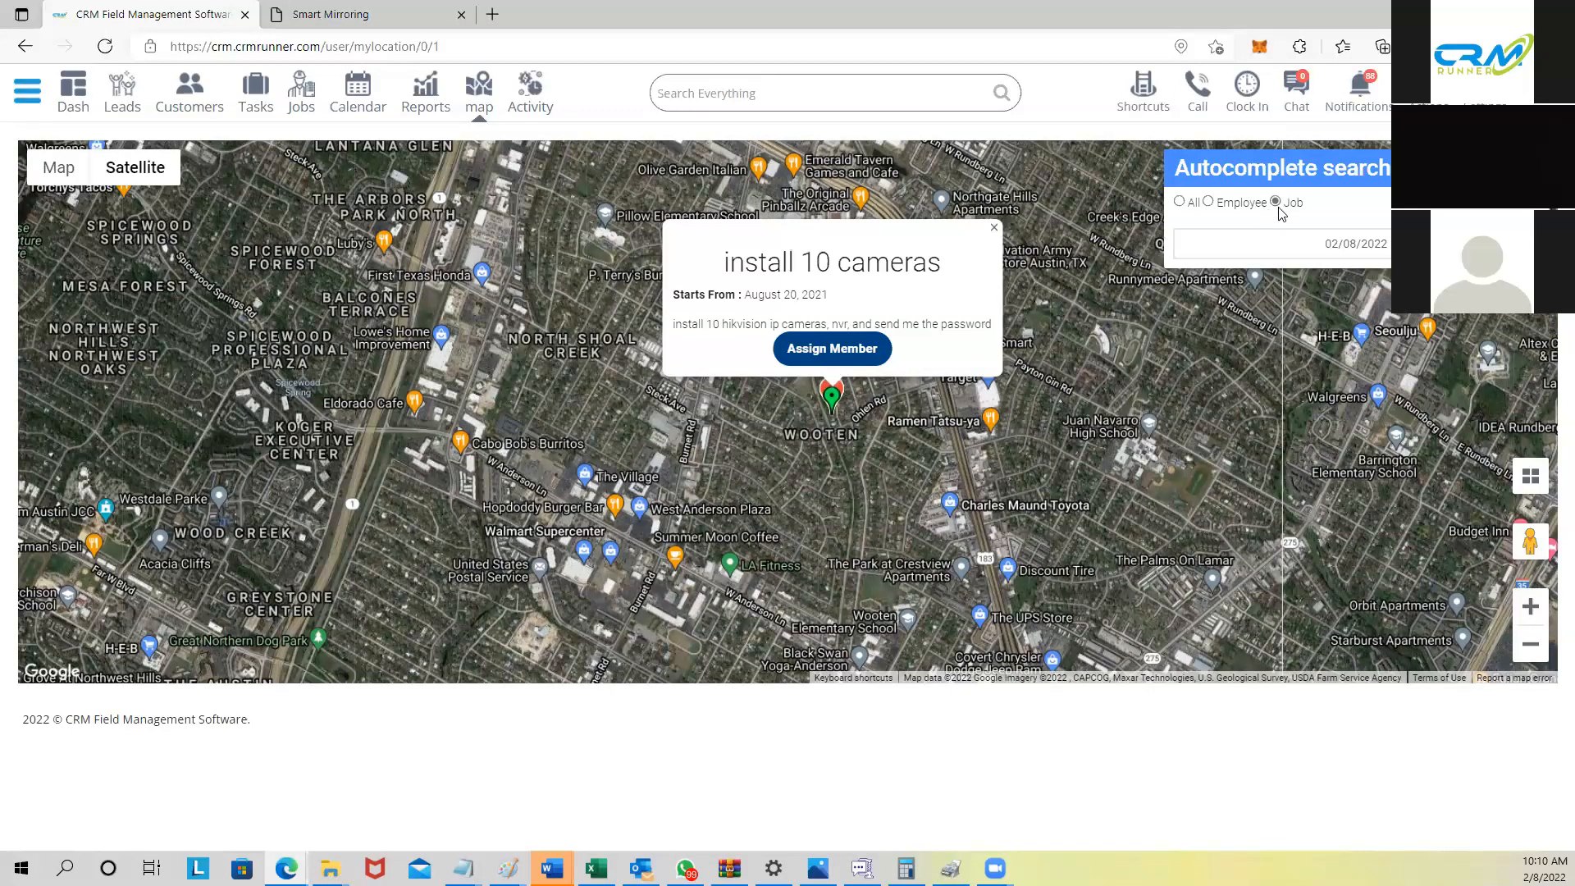
pyautogui.click(994, 227)
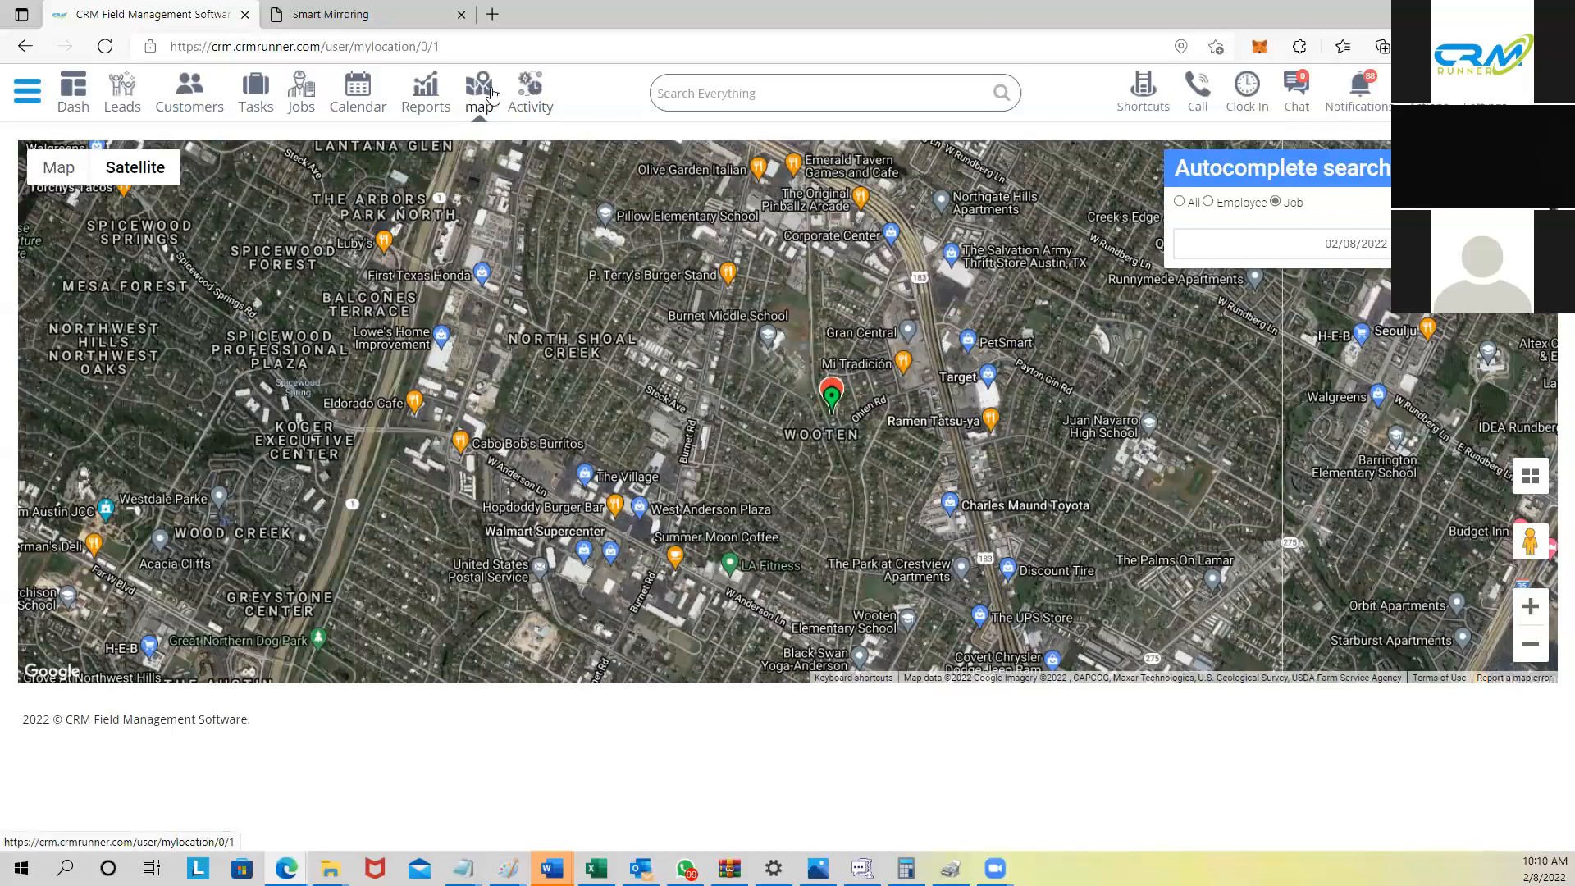
# Step: Filter the Activity log to one member, leaving the module filter unset
pyautogui.click(532, 87)
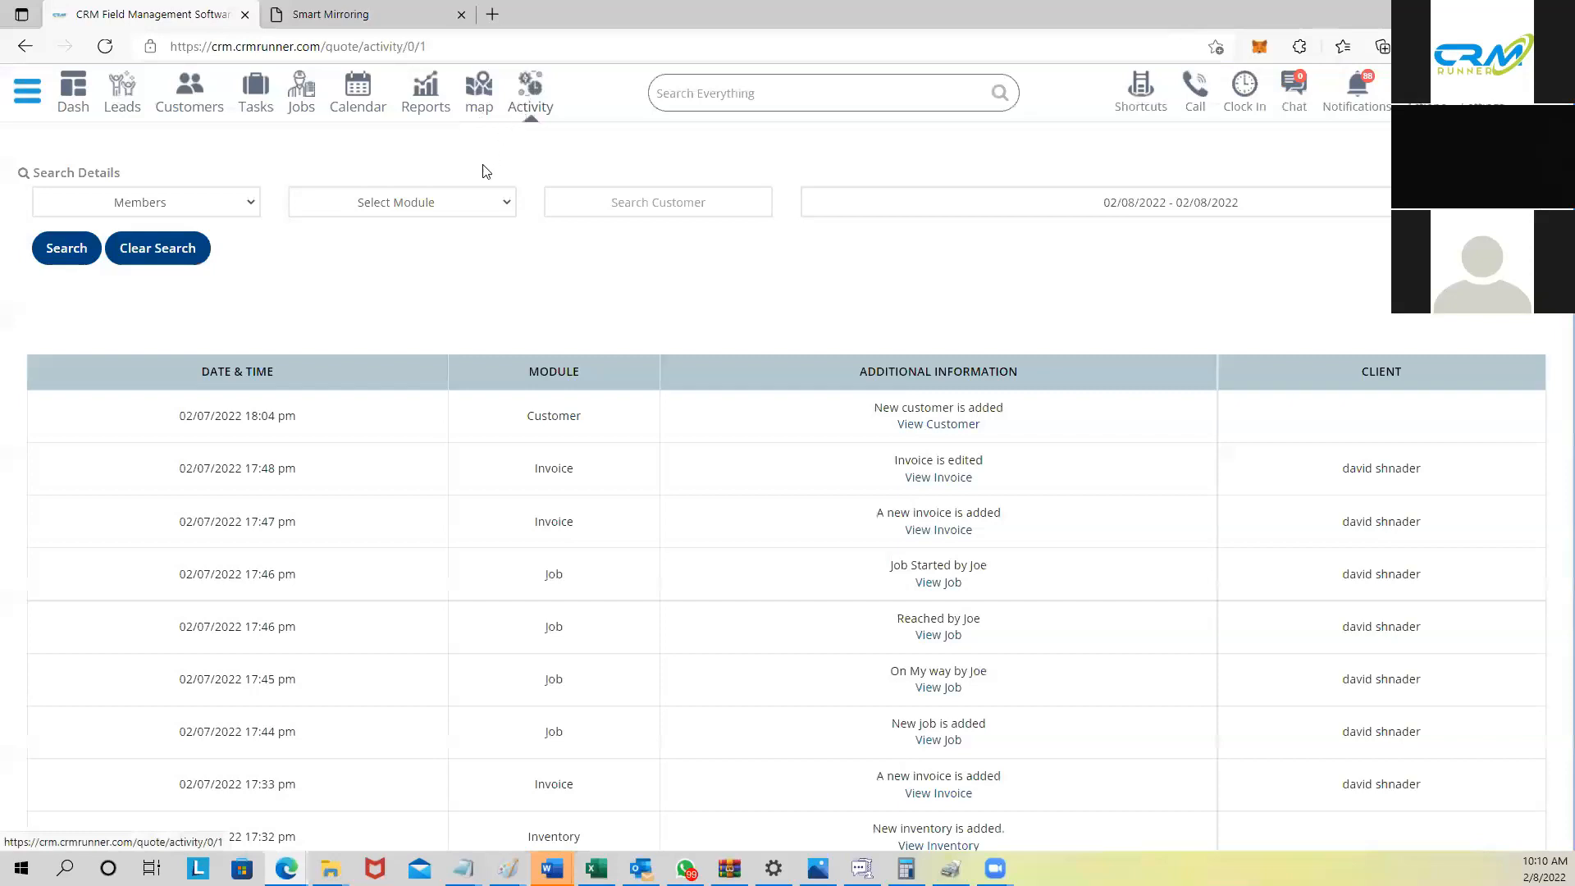
pyautogui.click(251, 202)
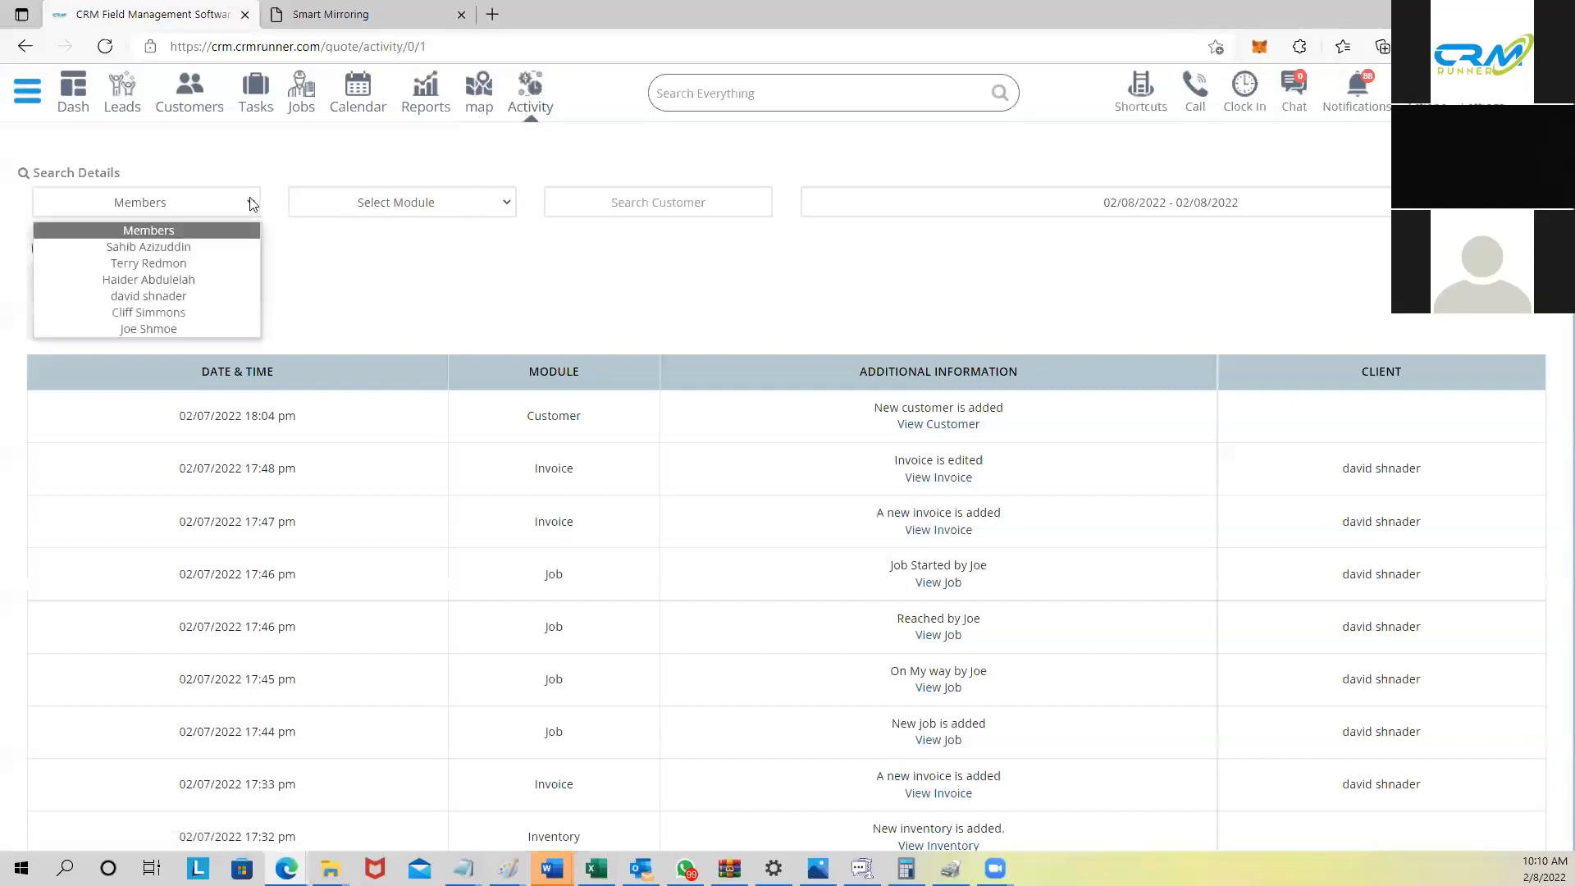
pyautogui.click(207, 252)
pyautogui.click(394, 202)
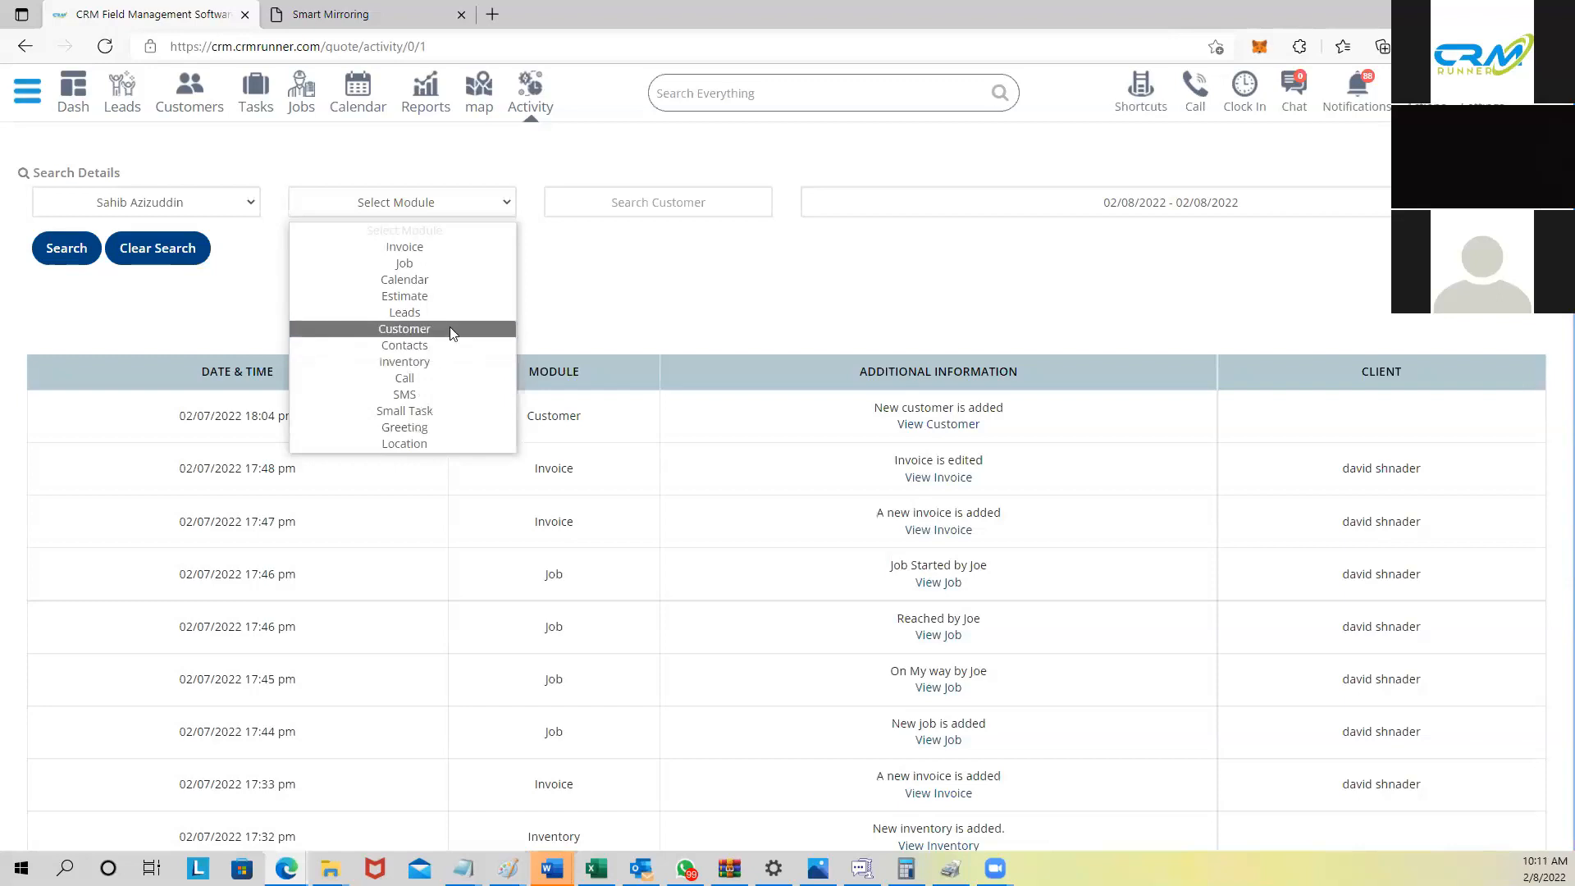
pyautogui.click(599, 276)
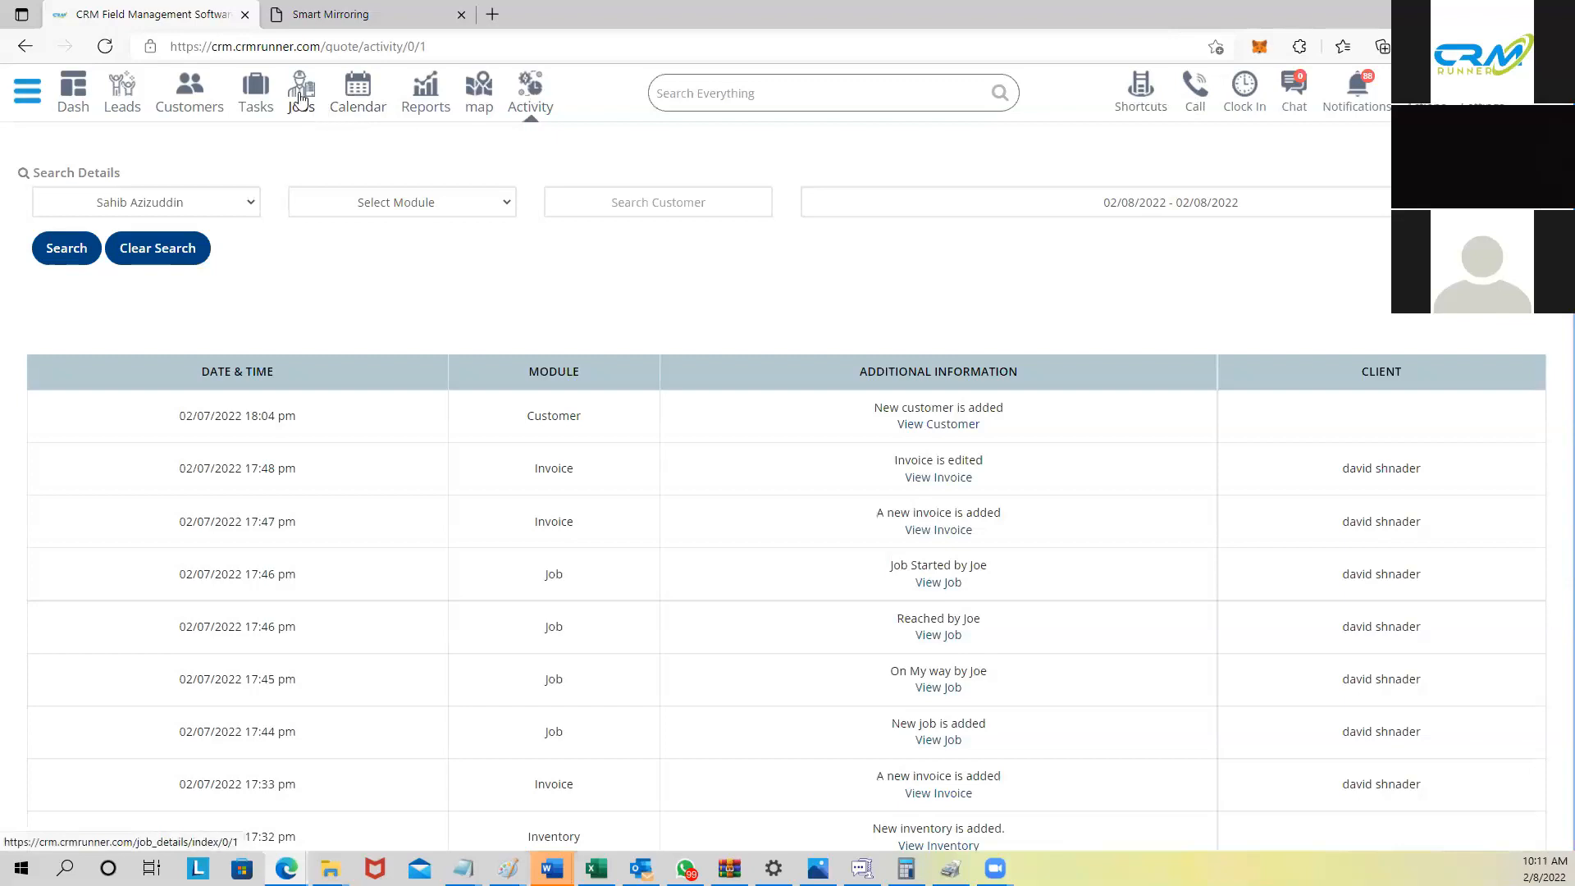
# Step: From the Jobs list, start a new job named 'Mike Fire system'
pyautogui.click(301, 99)
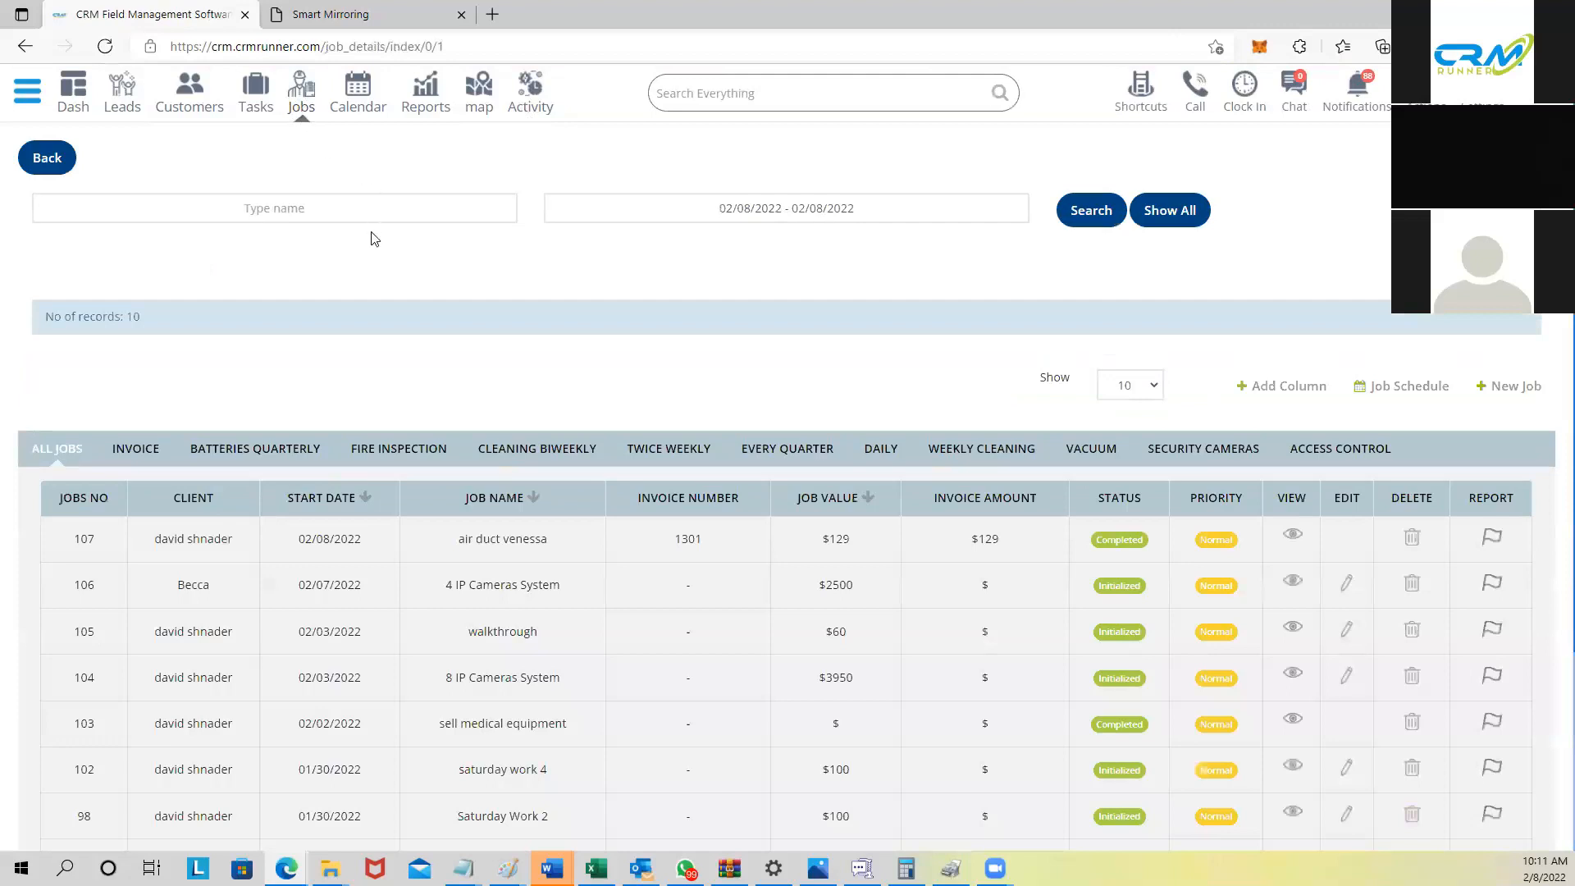
pyautogui.scroll(-3, 359, 275)
pyautogui.scroll(3, 359, 275)
pyautogui.click(1516, 387)
pyautogui.click(168, 274)
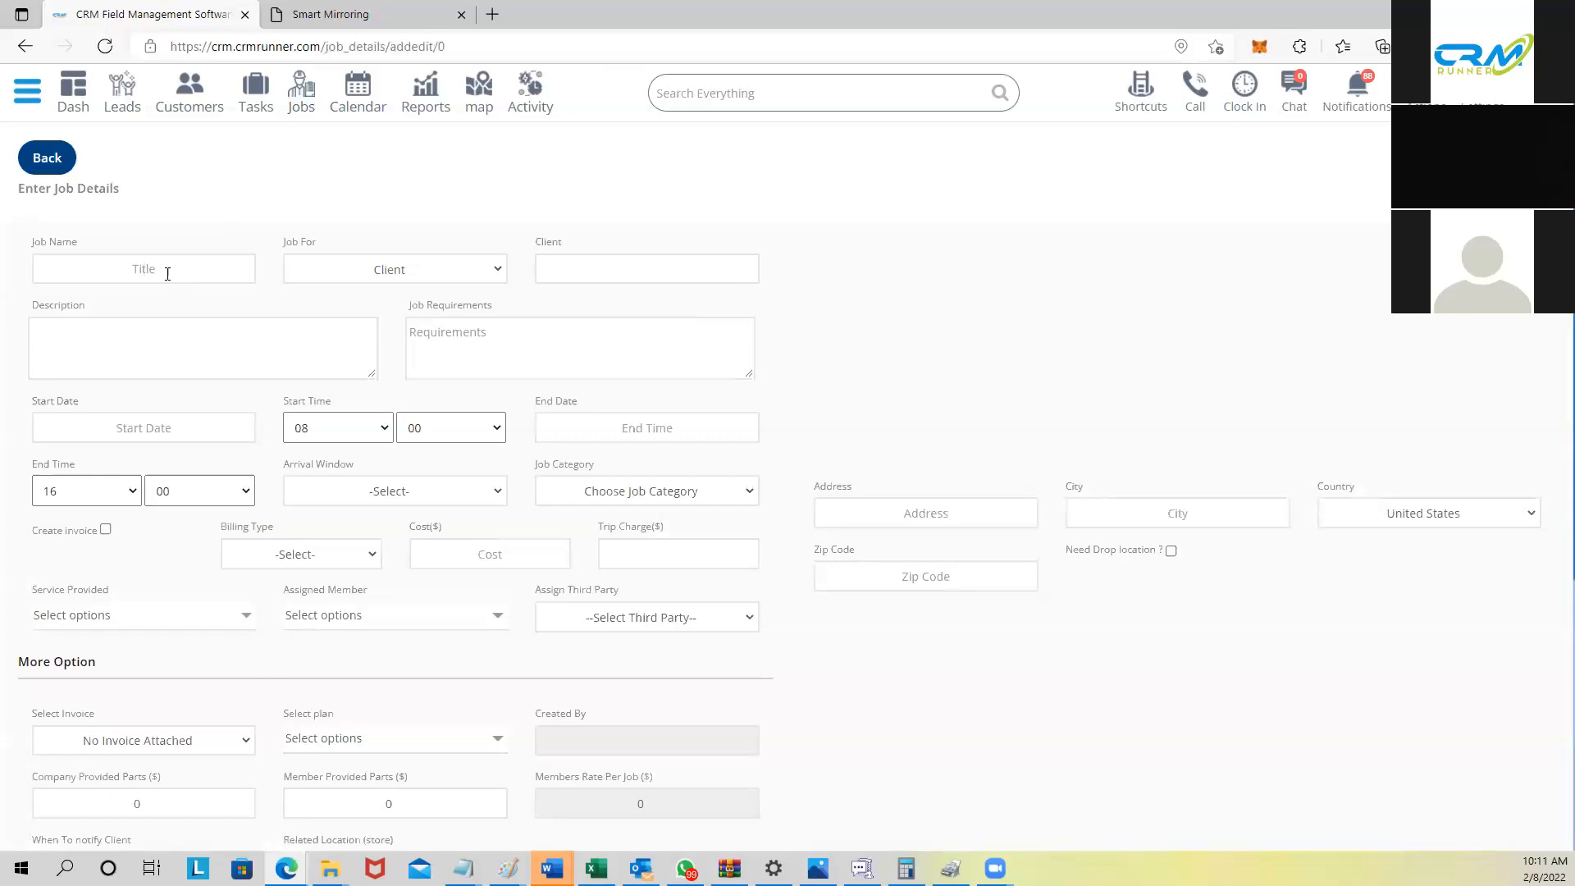
pyautogui.write('M')
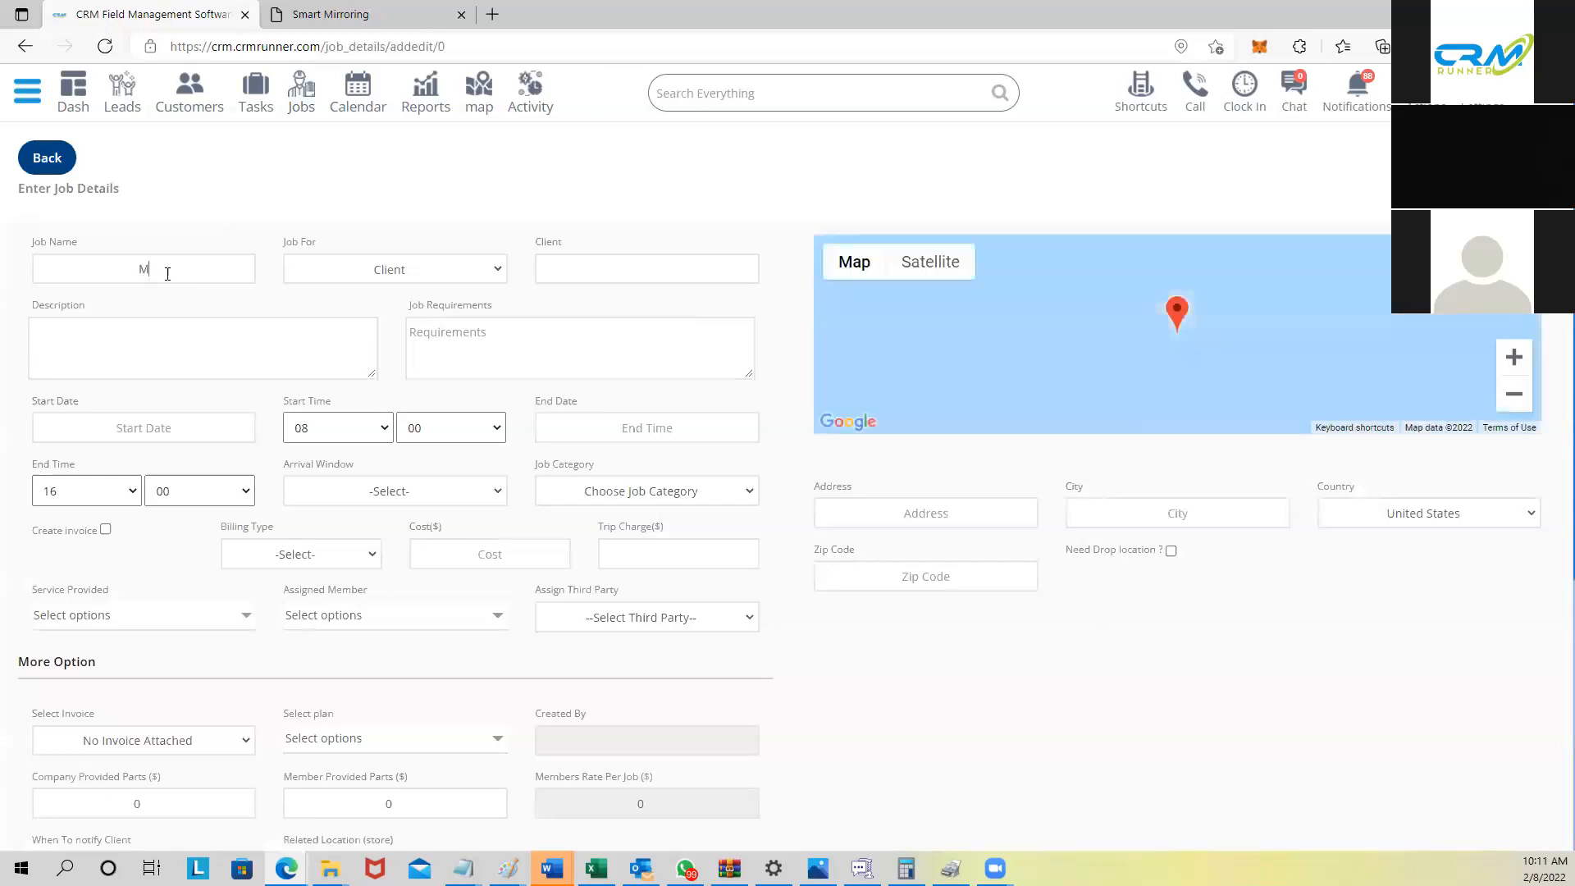
pyautogui.write('ike Fire system')
# Step: Assign the client from the suggestions and set the job address to Vacation house
pyautogui.click(659, 275)
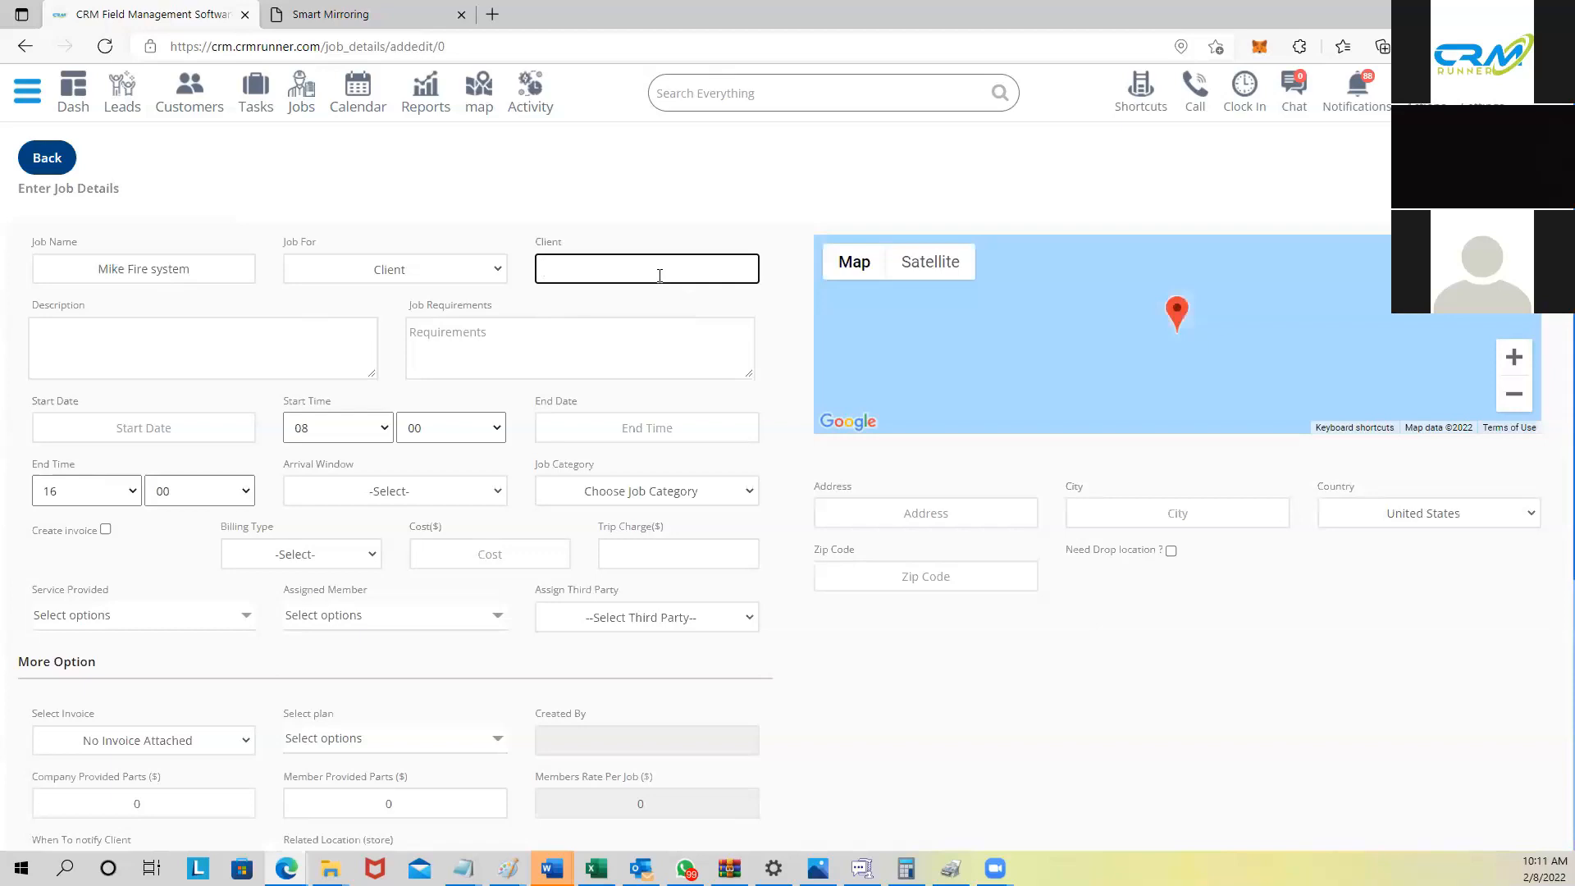
pyautogui.write('david')
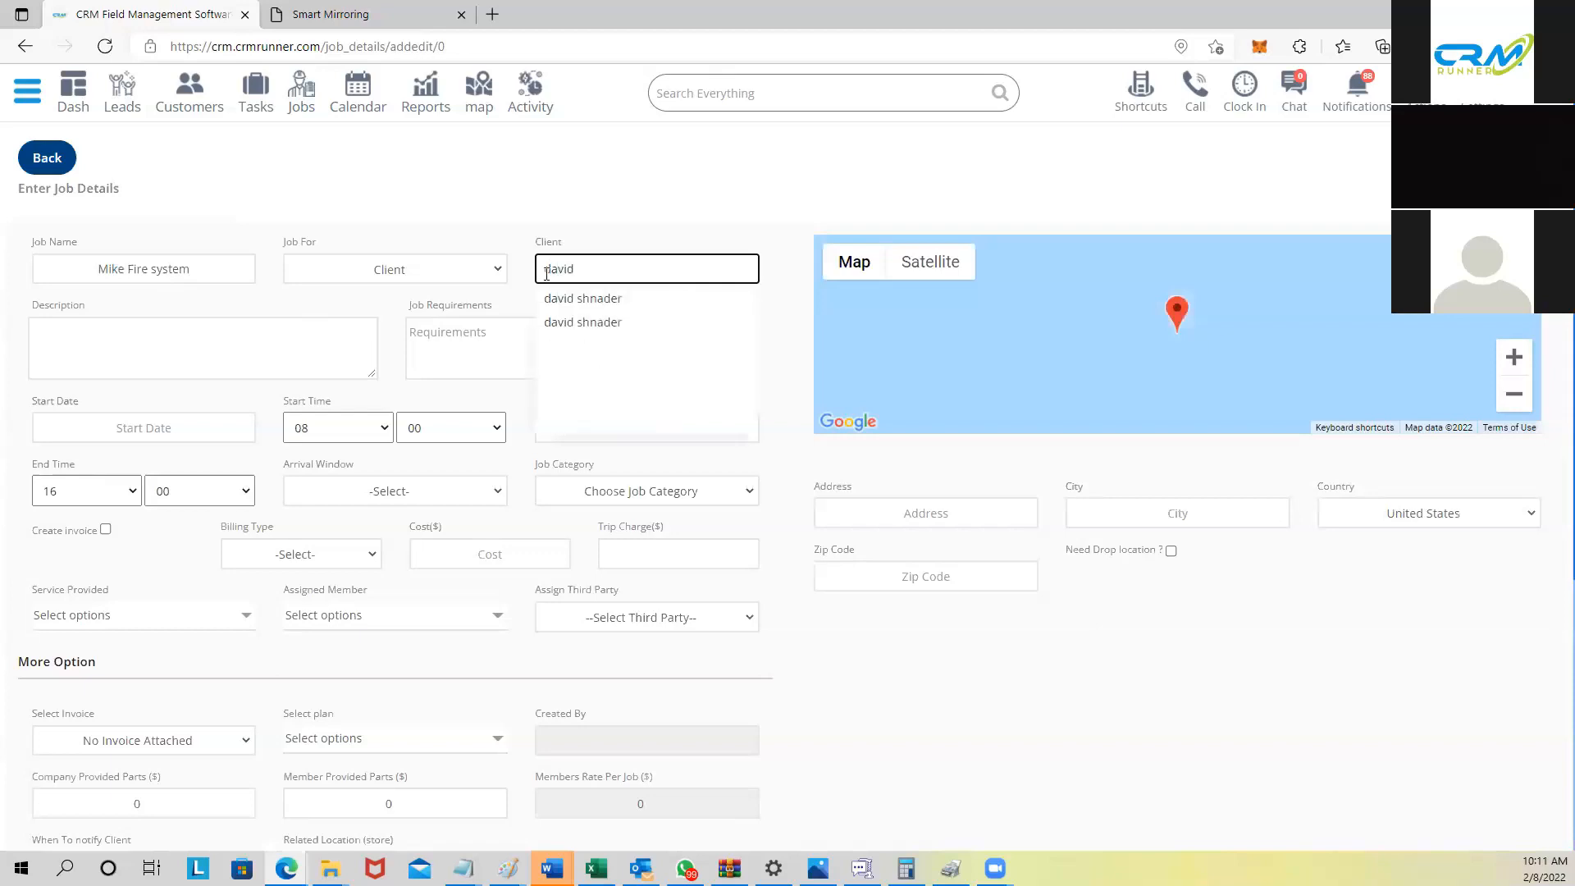
pyautogui.click(591, 323)
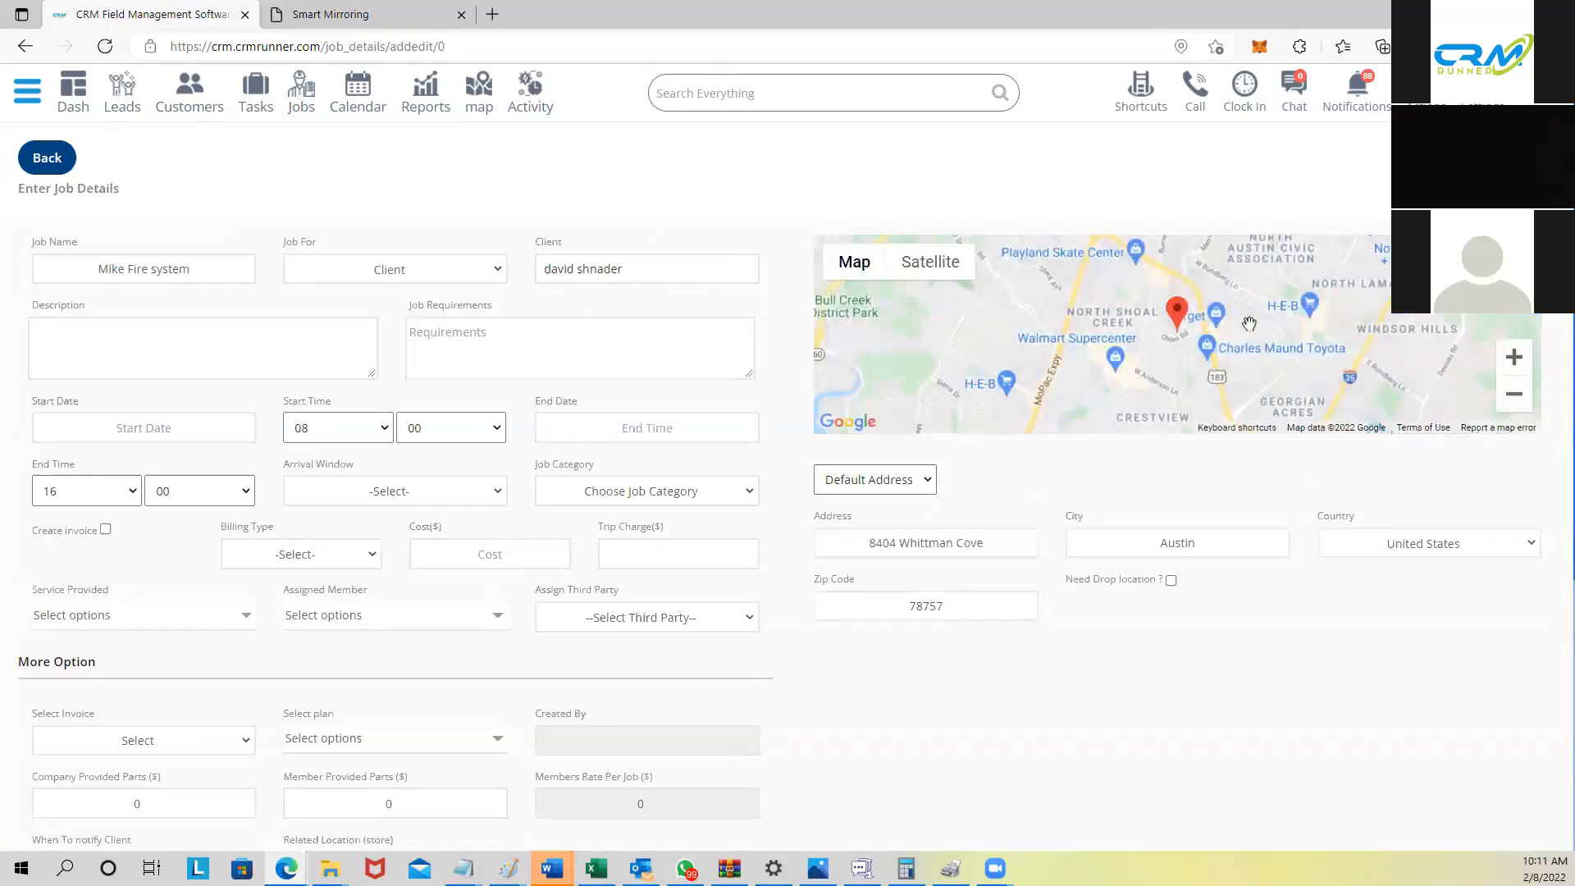
pyautogui.click(919, 481)
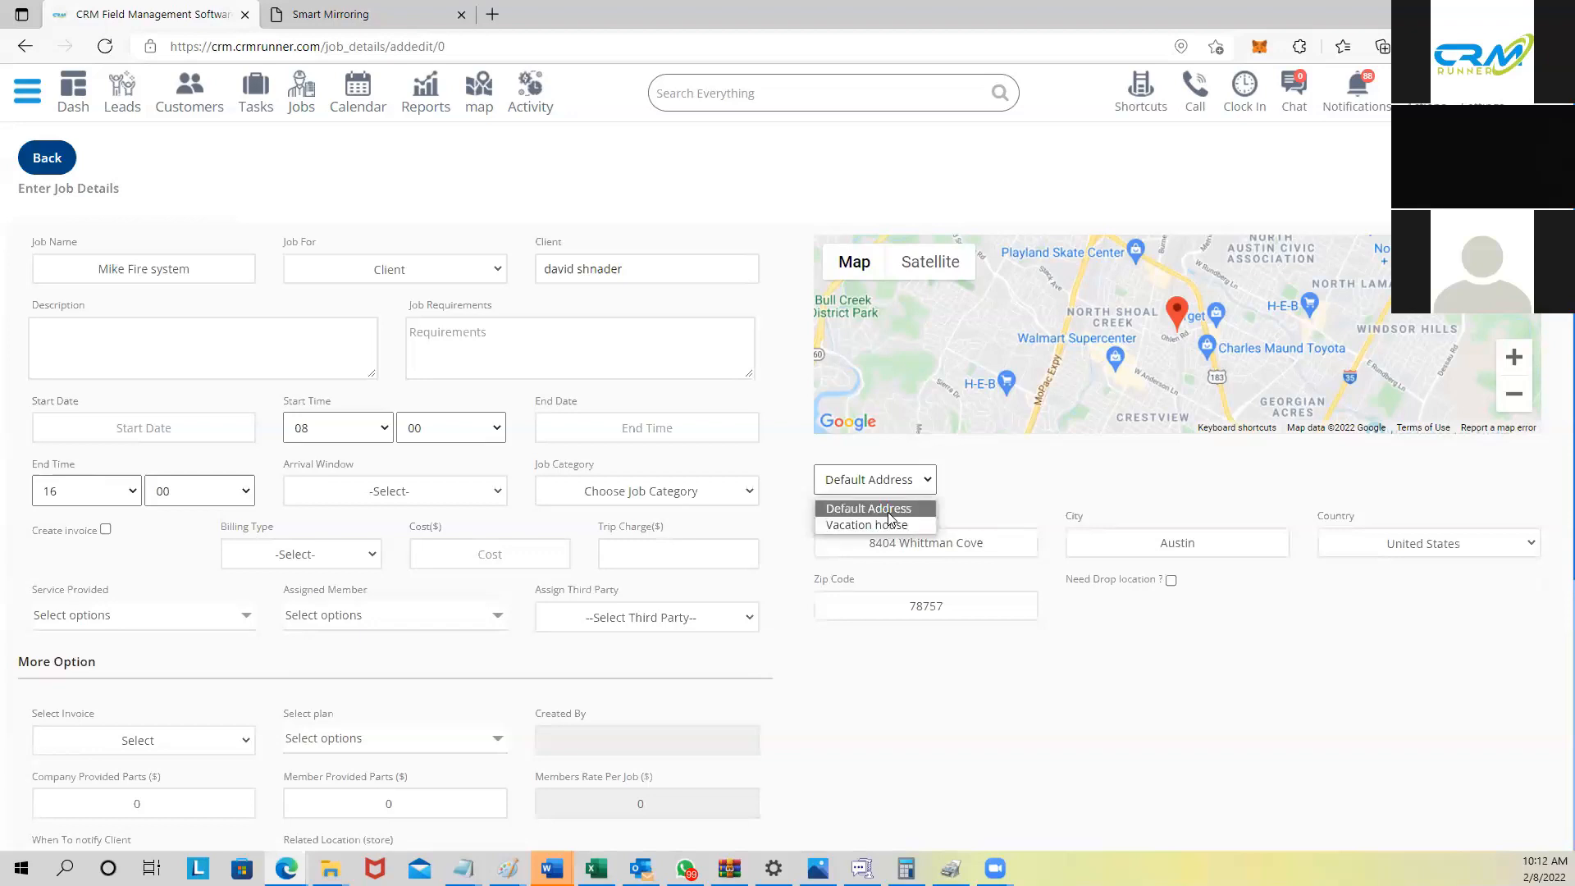
pyautogui.click(887, 524)
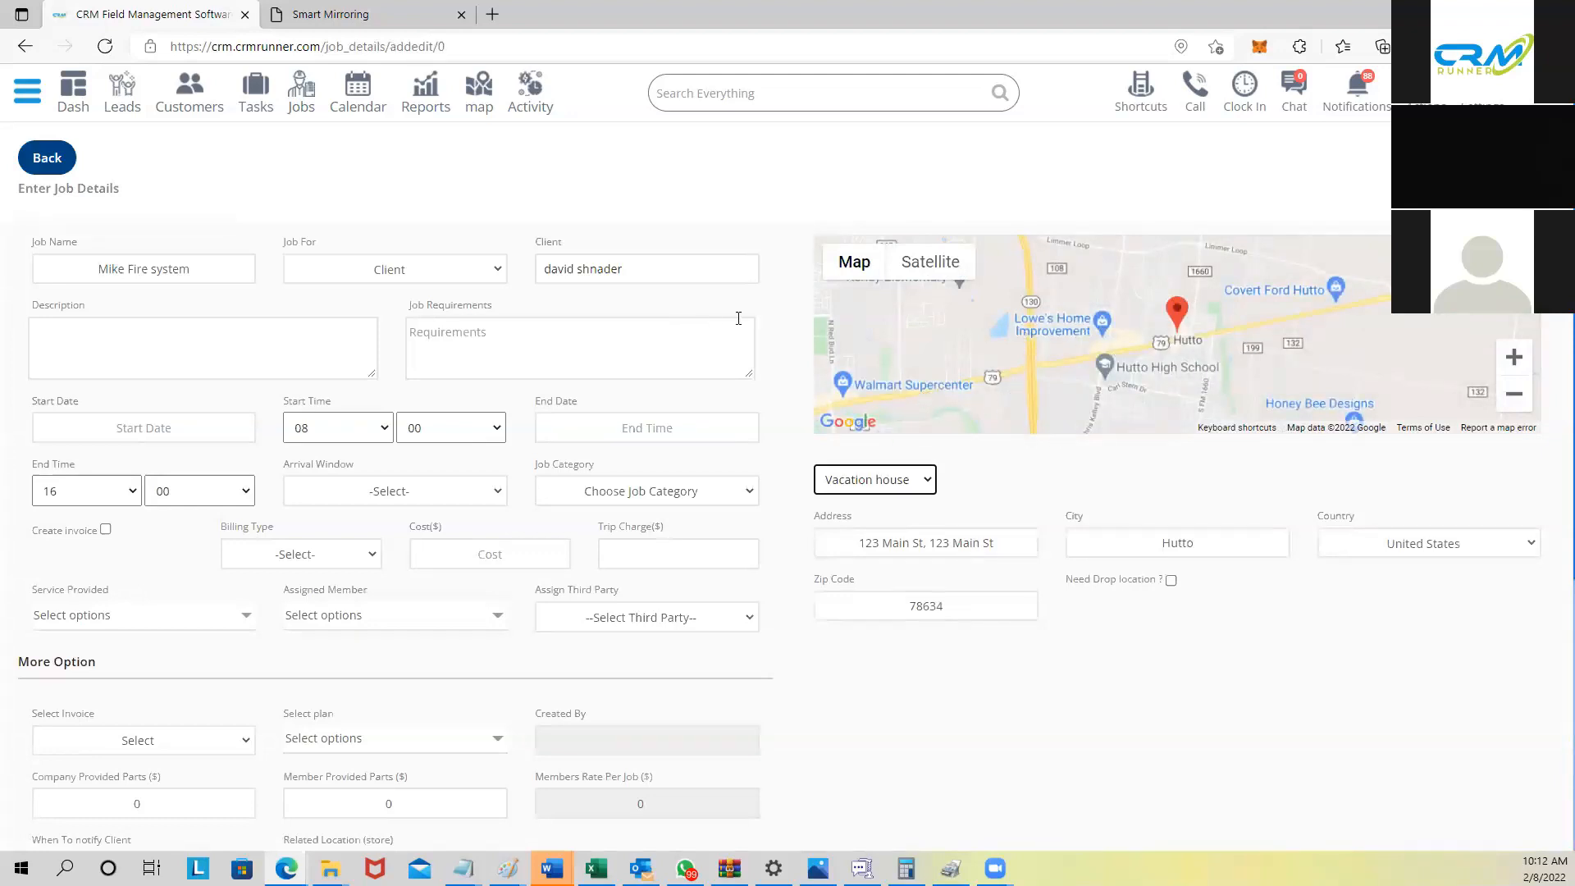
# Step: Enter the description 'fire system installation' and the job requirement 'bring a siren'
pyautogui.click(141, 329)
pyautogui.write('fire system installation')
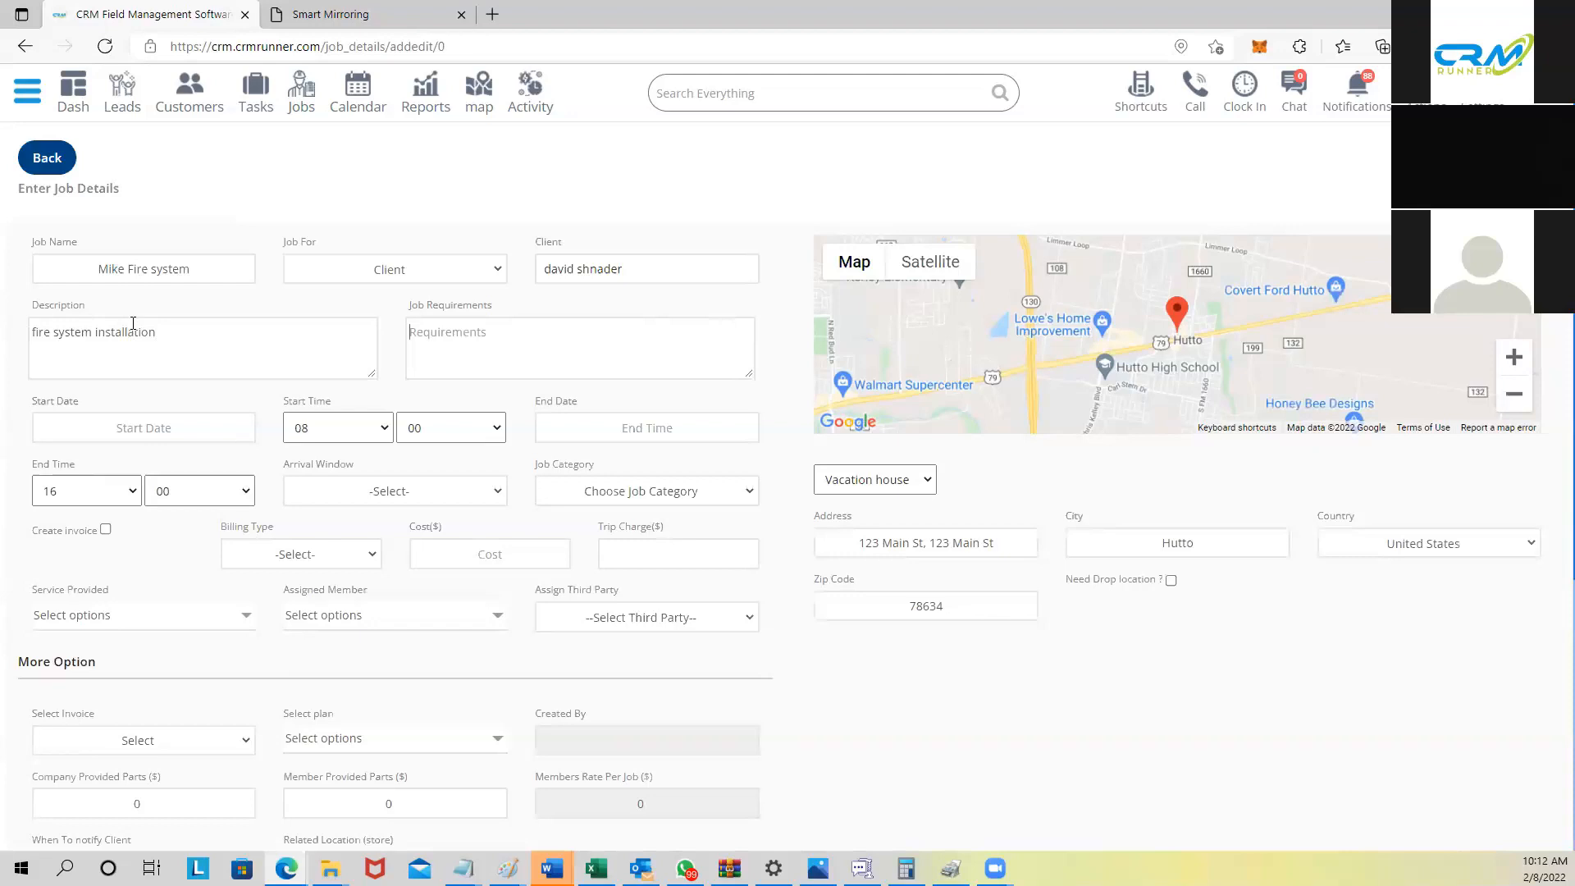
pyautogui.press('Tab')
pyautogui.write('bring a siren')
# Step: Set the start and end dates to February 9, keeping the end hour at 16
pyautogui.click(139, 427)
pyautogui.click(155, 554)
pyautogui.click(611, 428)
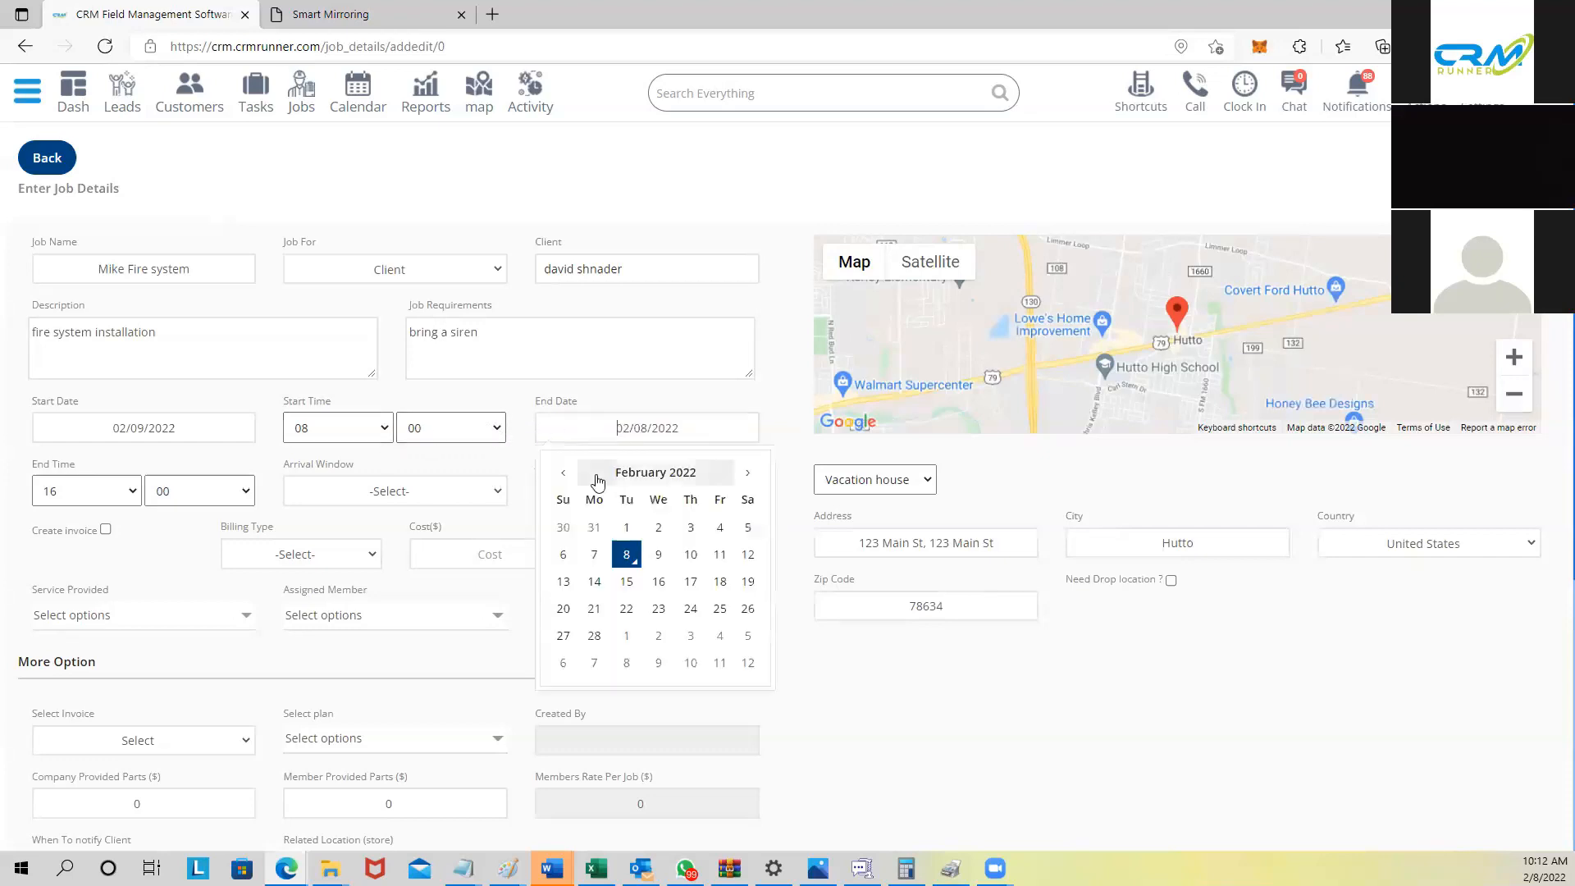
pyautogui.click(658, 555)
pyautogui.click(76, 490)
pyautogui.click(74, 492)
# Step: Give the job a 1 Hour Window arrival, leaving the job category unchosen
pyautogui.click(404, 496)
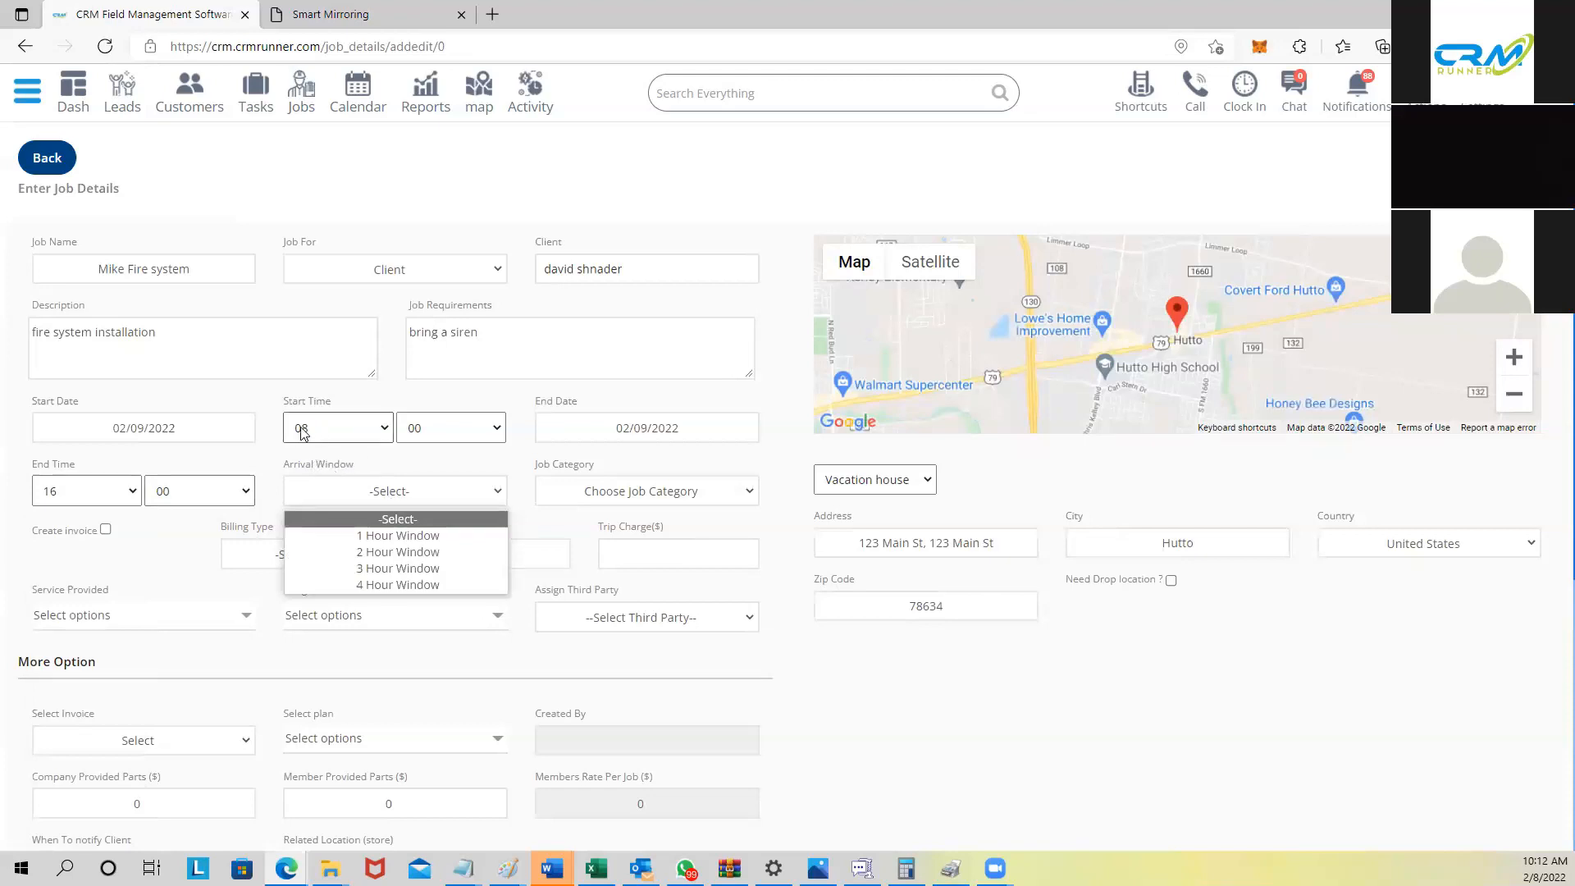
pyautogui.click(340, 533)
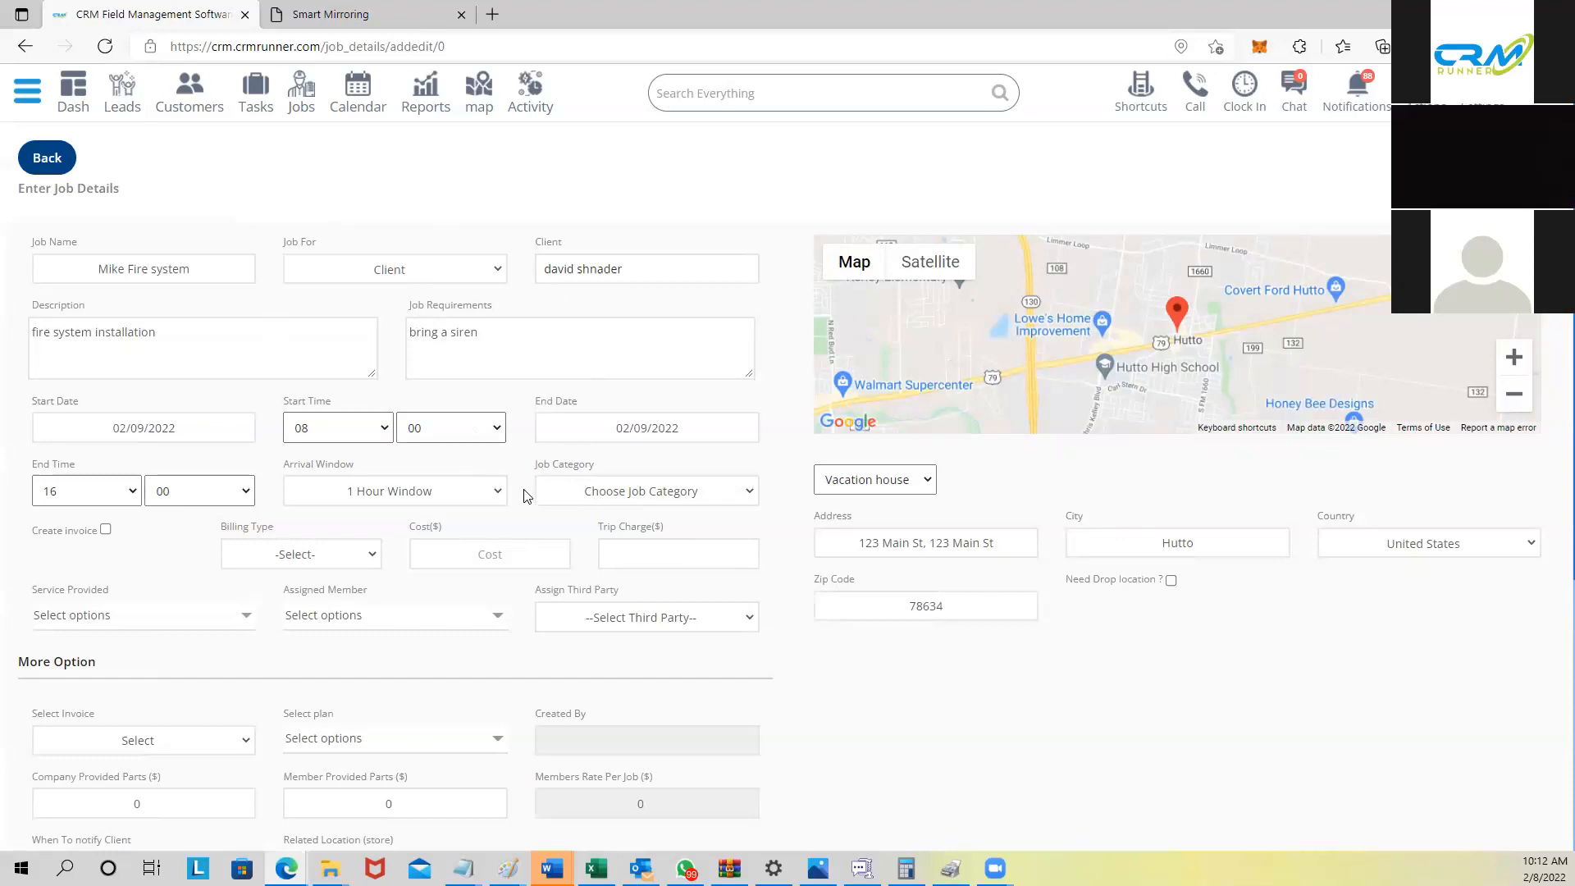
pyautogui.click(566, 492)
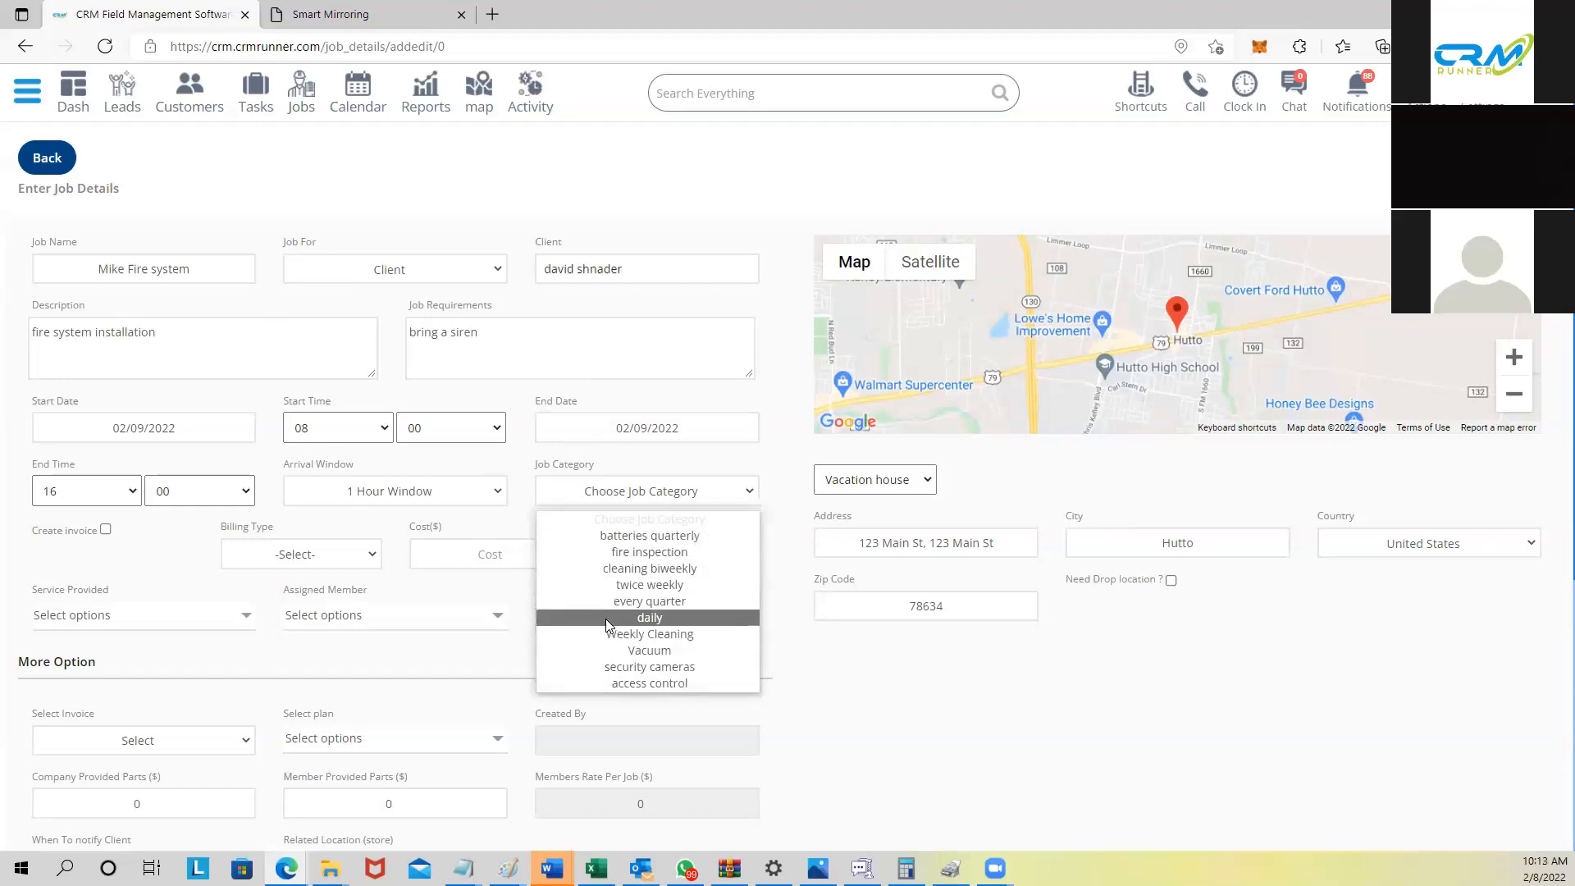
pyautogui.click(787, 479)
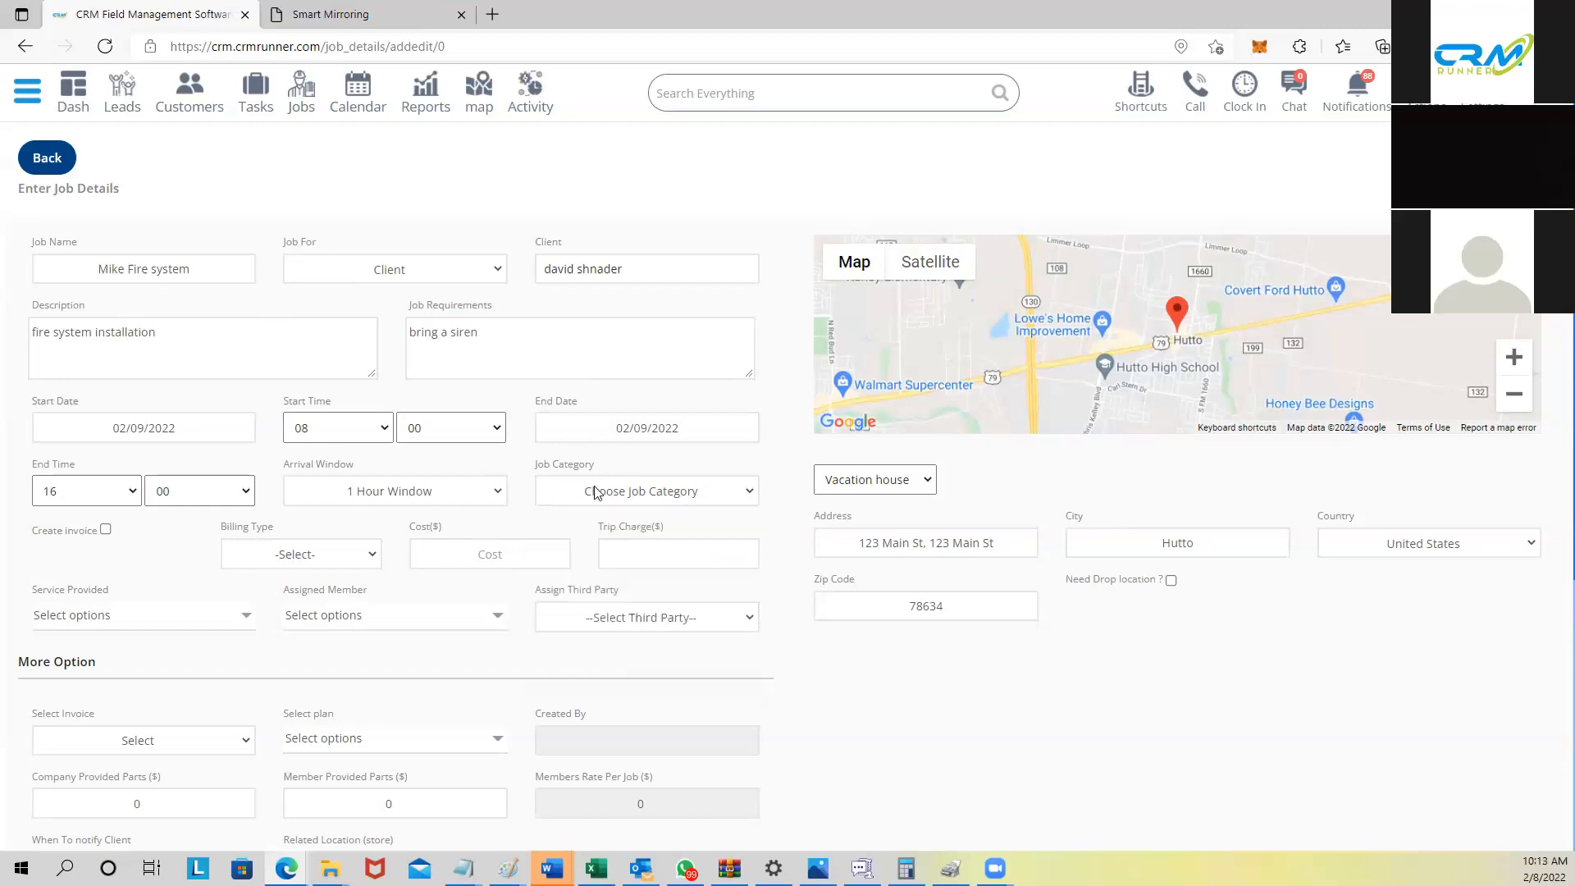
pyautogui.scroll(-1, 414, 533)
pyautogui.scroll(-1, 380, 534)
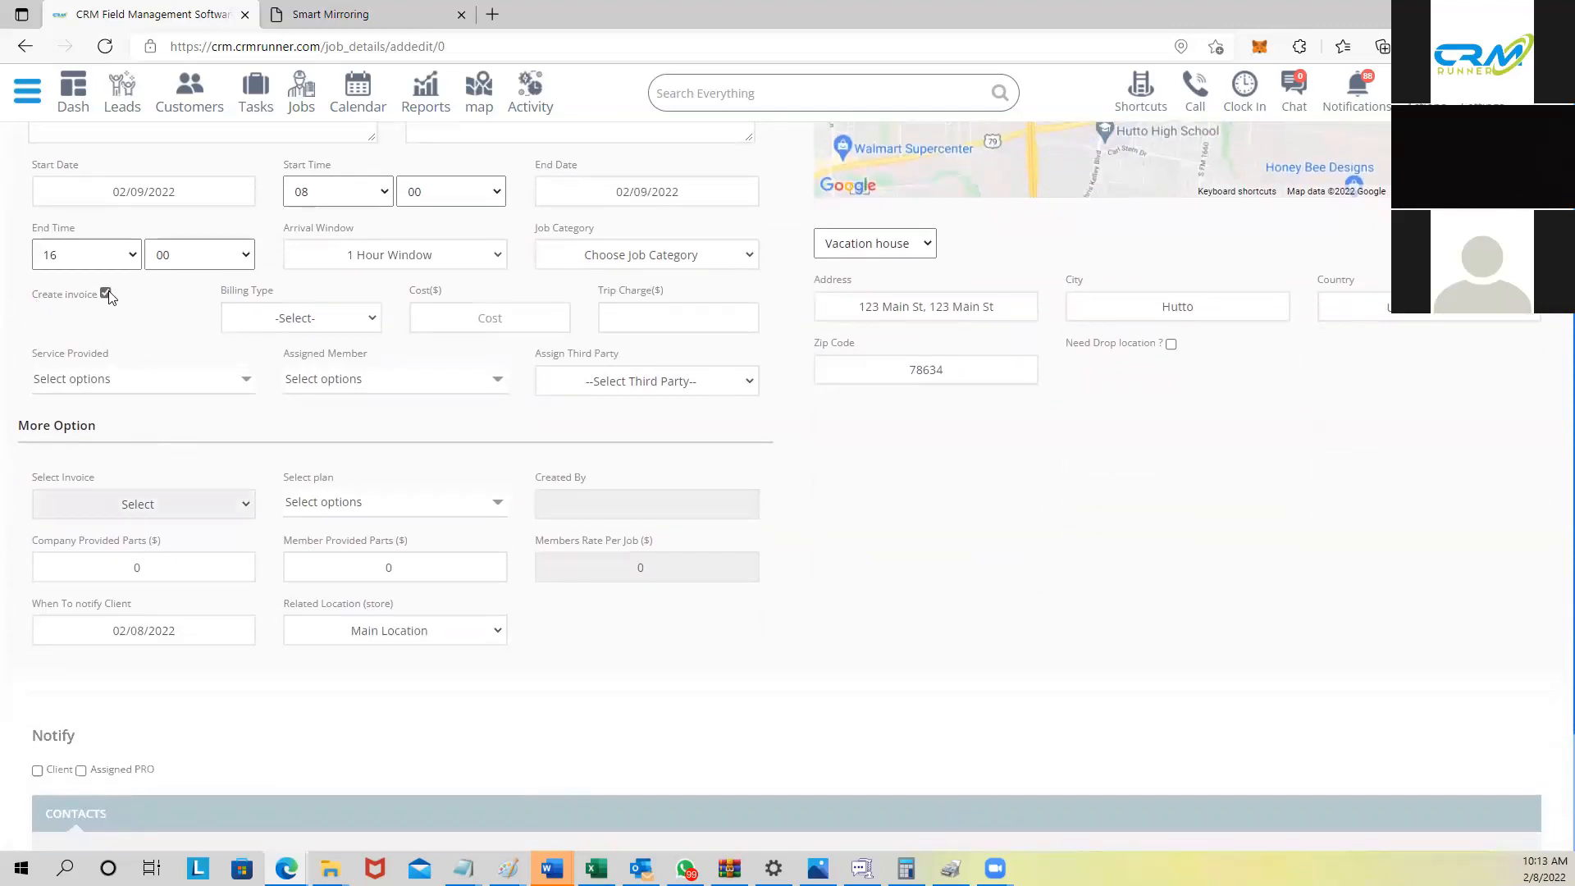
pyautogui.scroll(2, 211, 418)
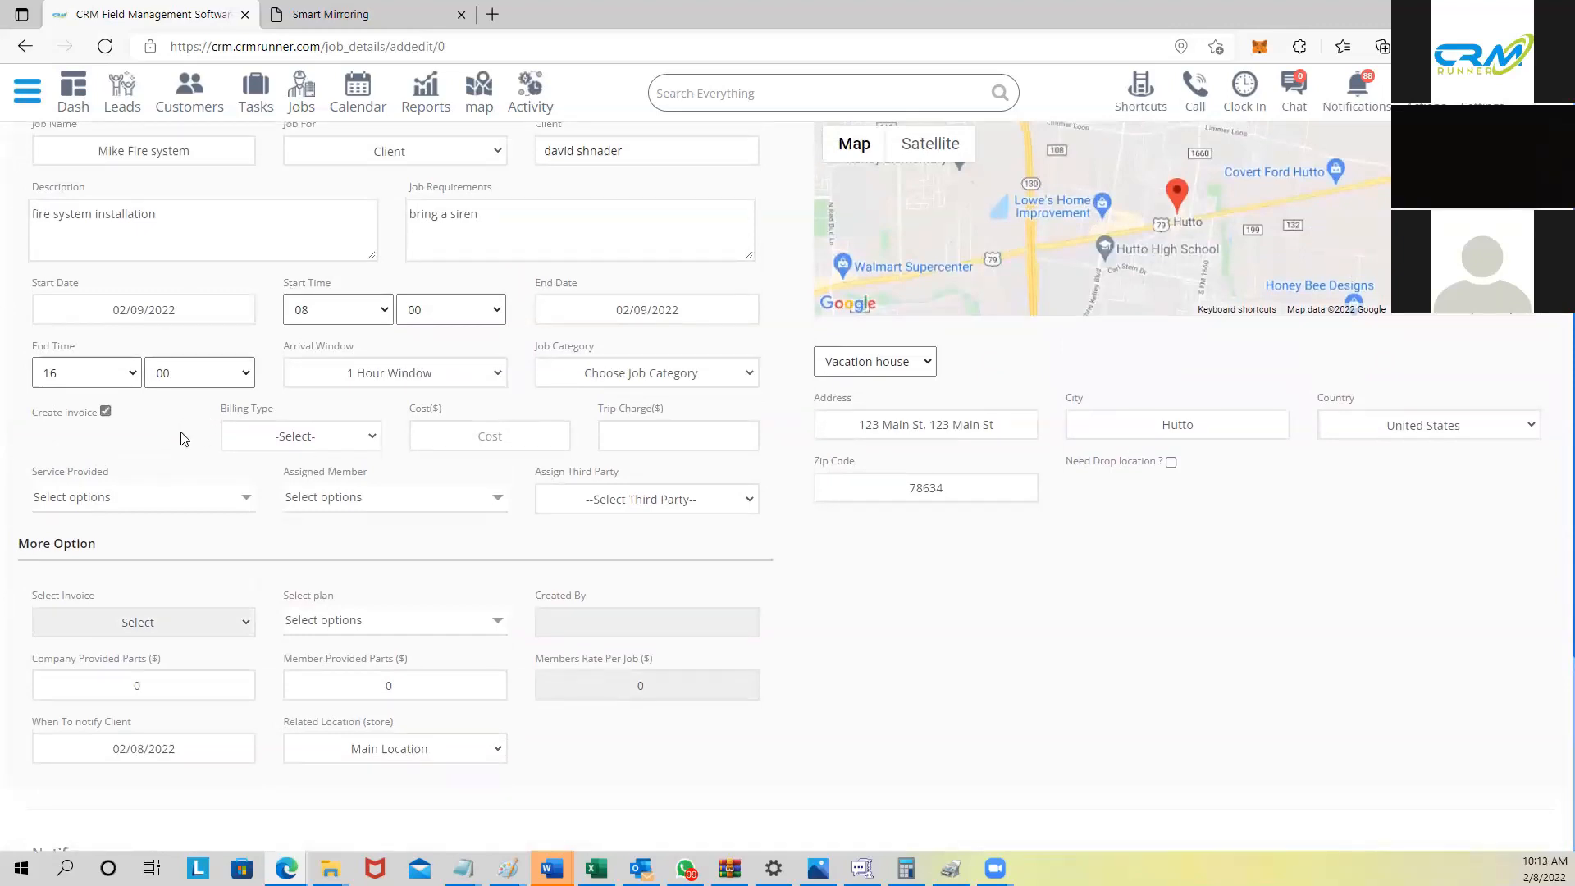
# Step: Keep automatic invoice creation on without attaching an existing invoice
pyautogui.click(105, 410)
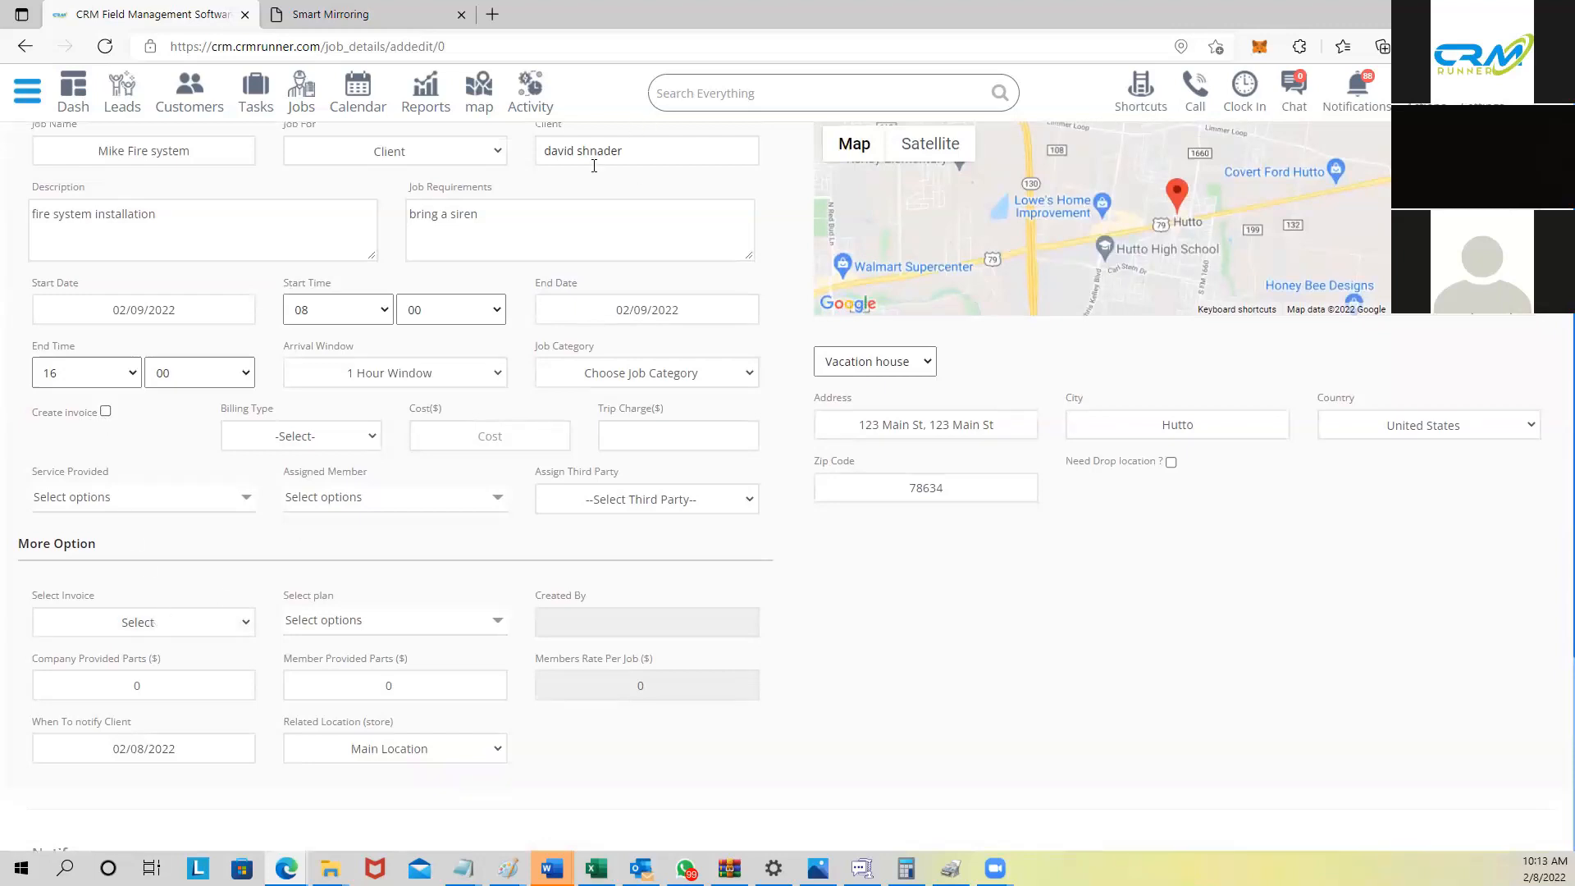
pyautogui.click(171, 622)
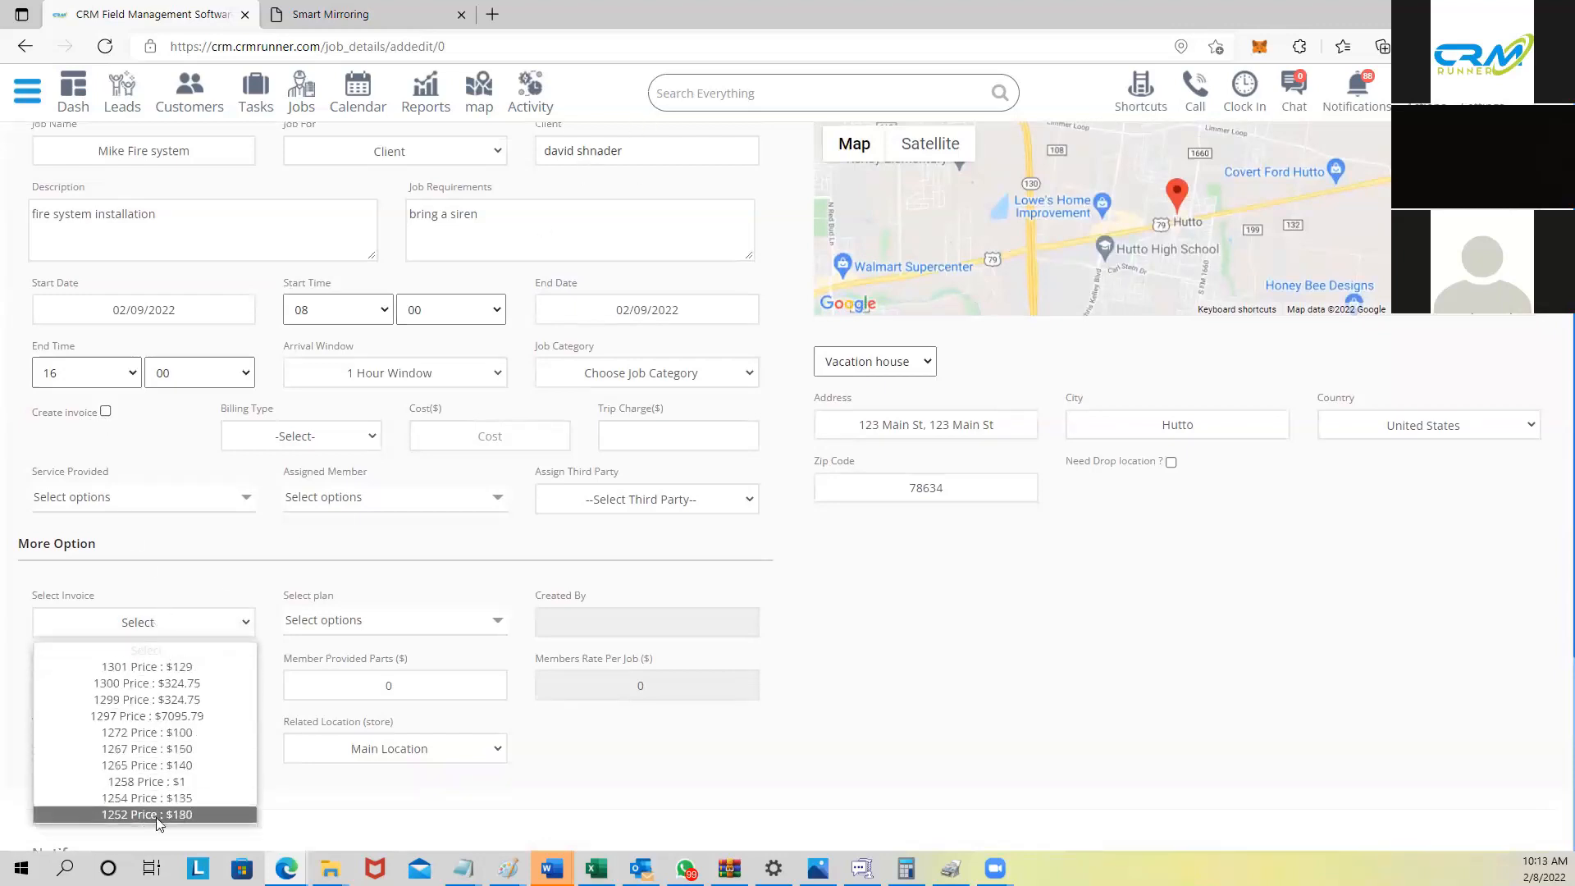
pyautogui.click(188, 562)
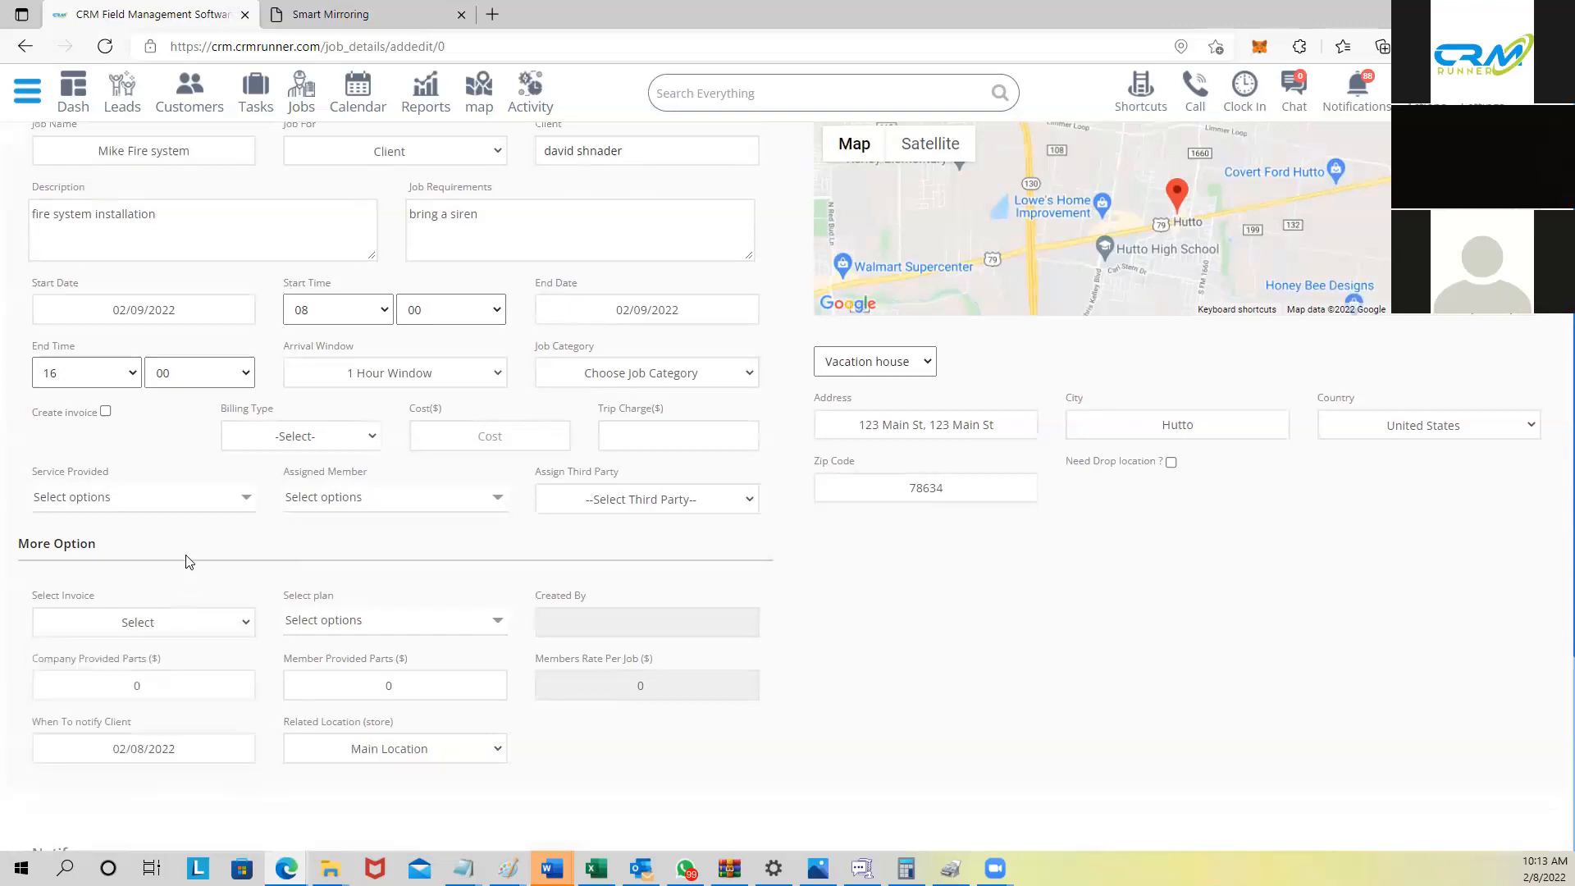
pyautogui.click(105, 412)
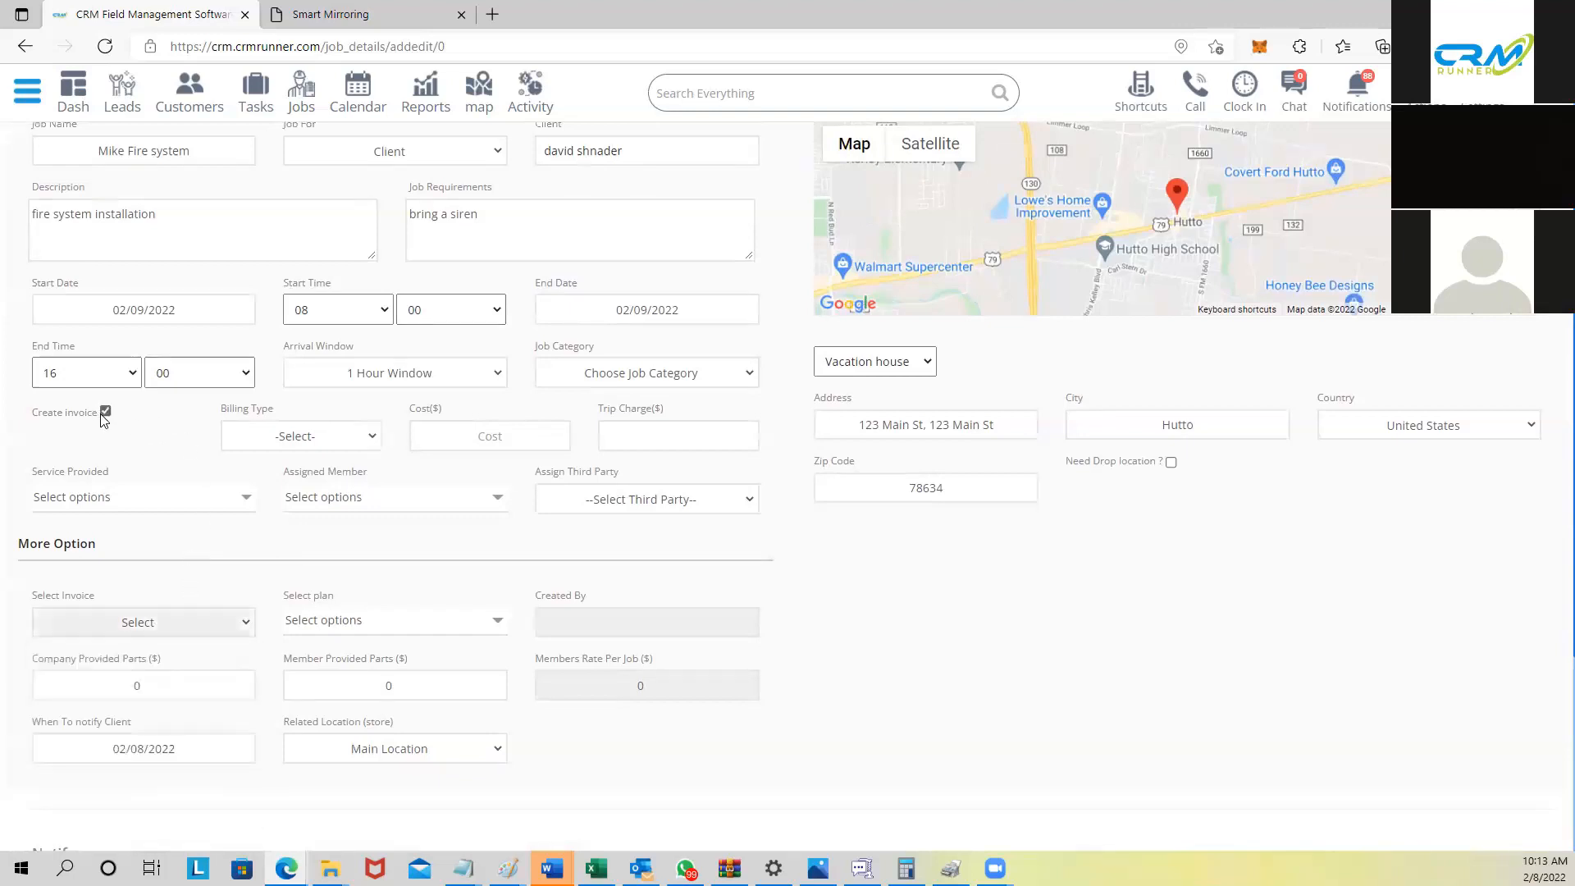
pyautogui.click(336, 447)
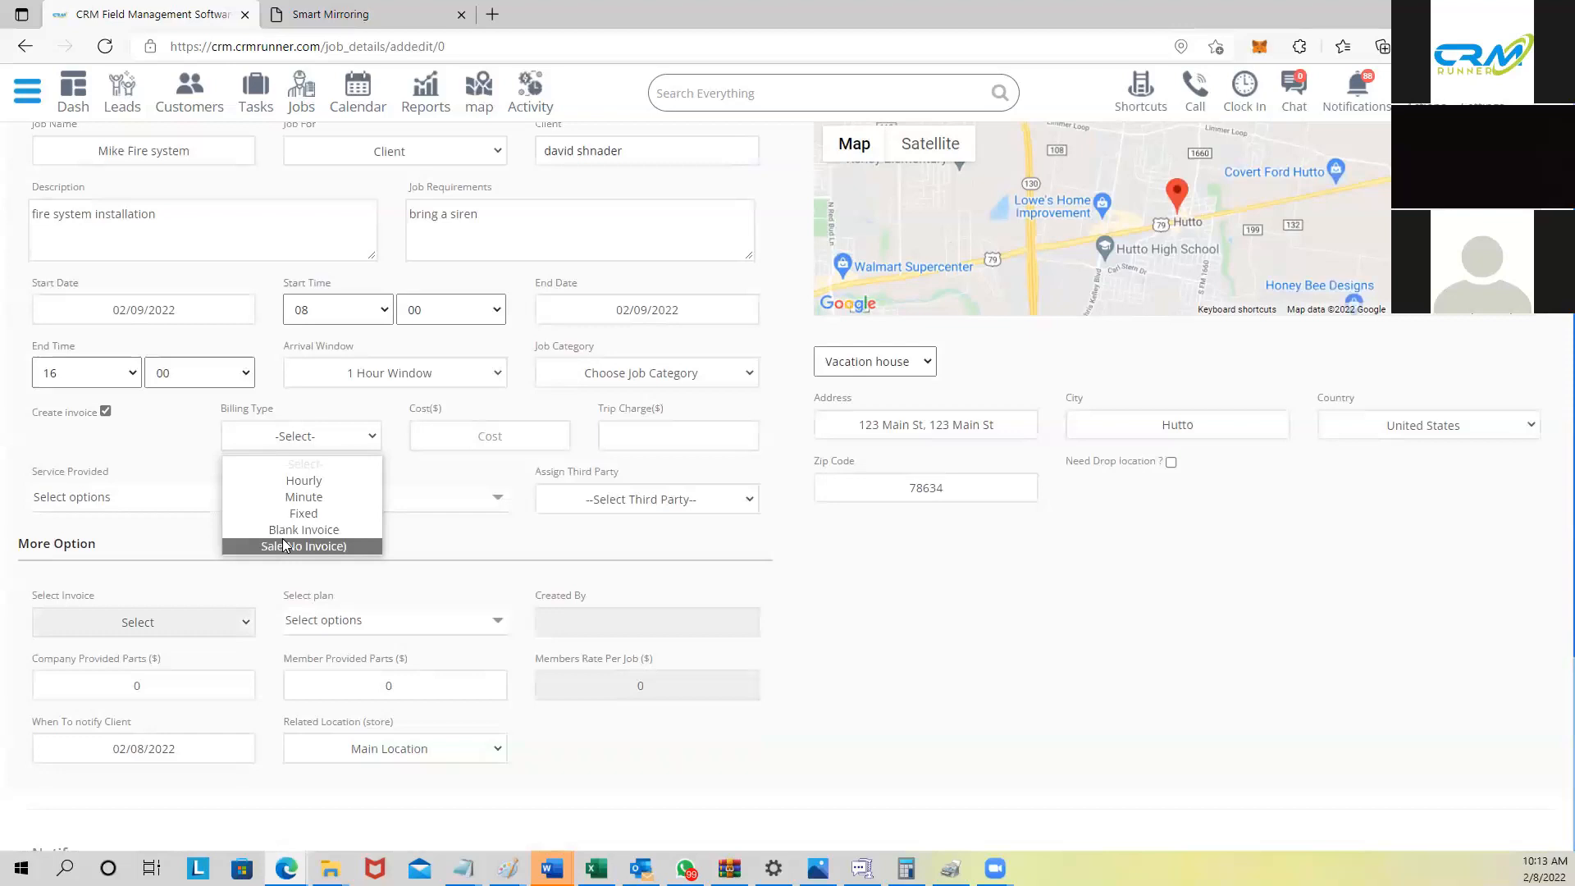
# Step: Choose Hourly billing with a cost of 125 and a trip charge of 85
pyautogui.click(289, 482)
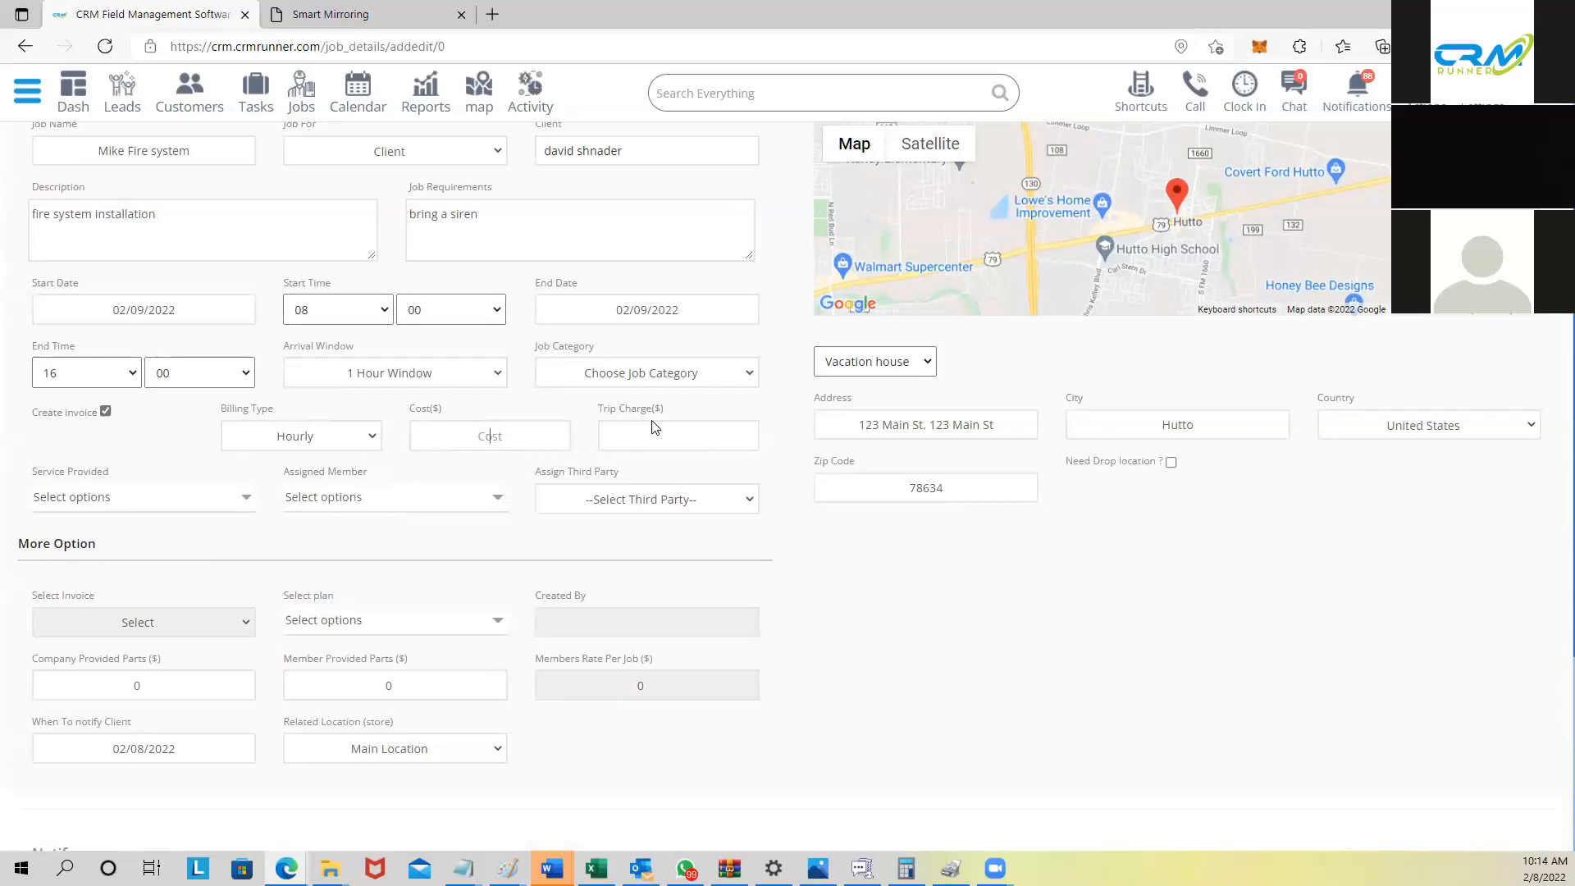
pyautogui.write('125')
pyautogui.write('85')
# Step: Try CCTV as the service provided, then swap it for Alarm System
pyautogui.click(91, 499)
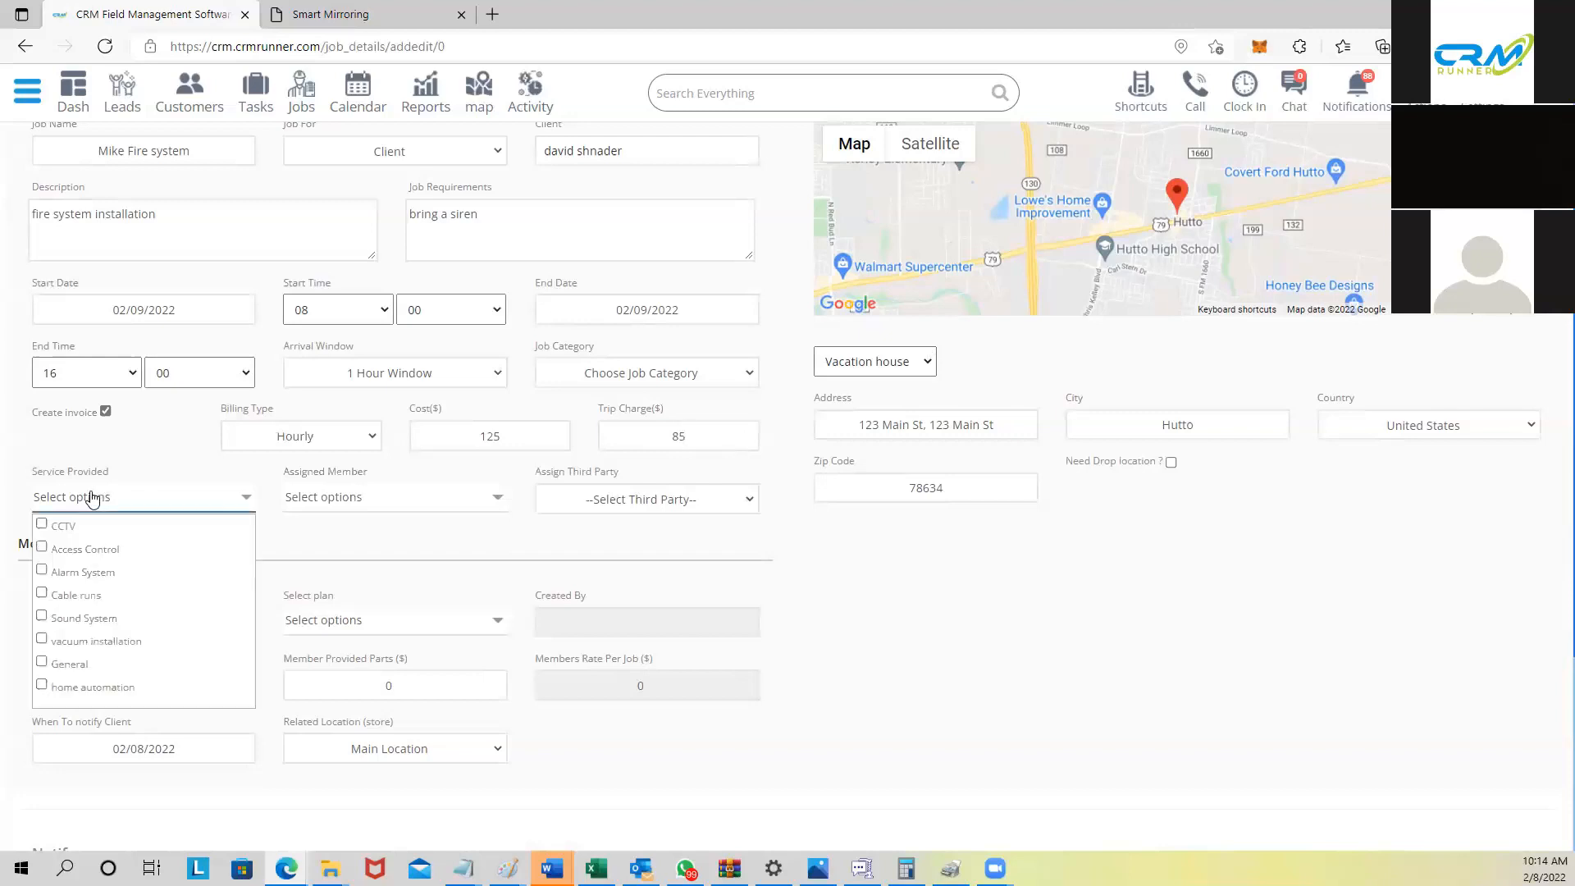
pyautogui.moveTo(37, 474); pyautogui.dragTo(113, 479)
pyautogui.click(89, 499)
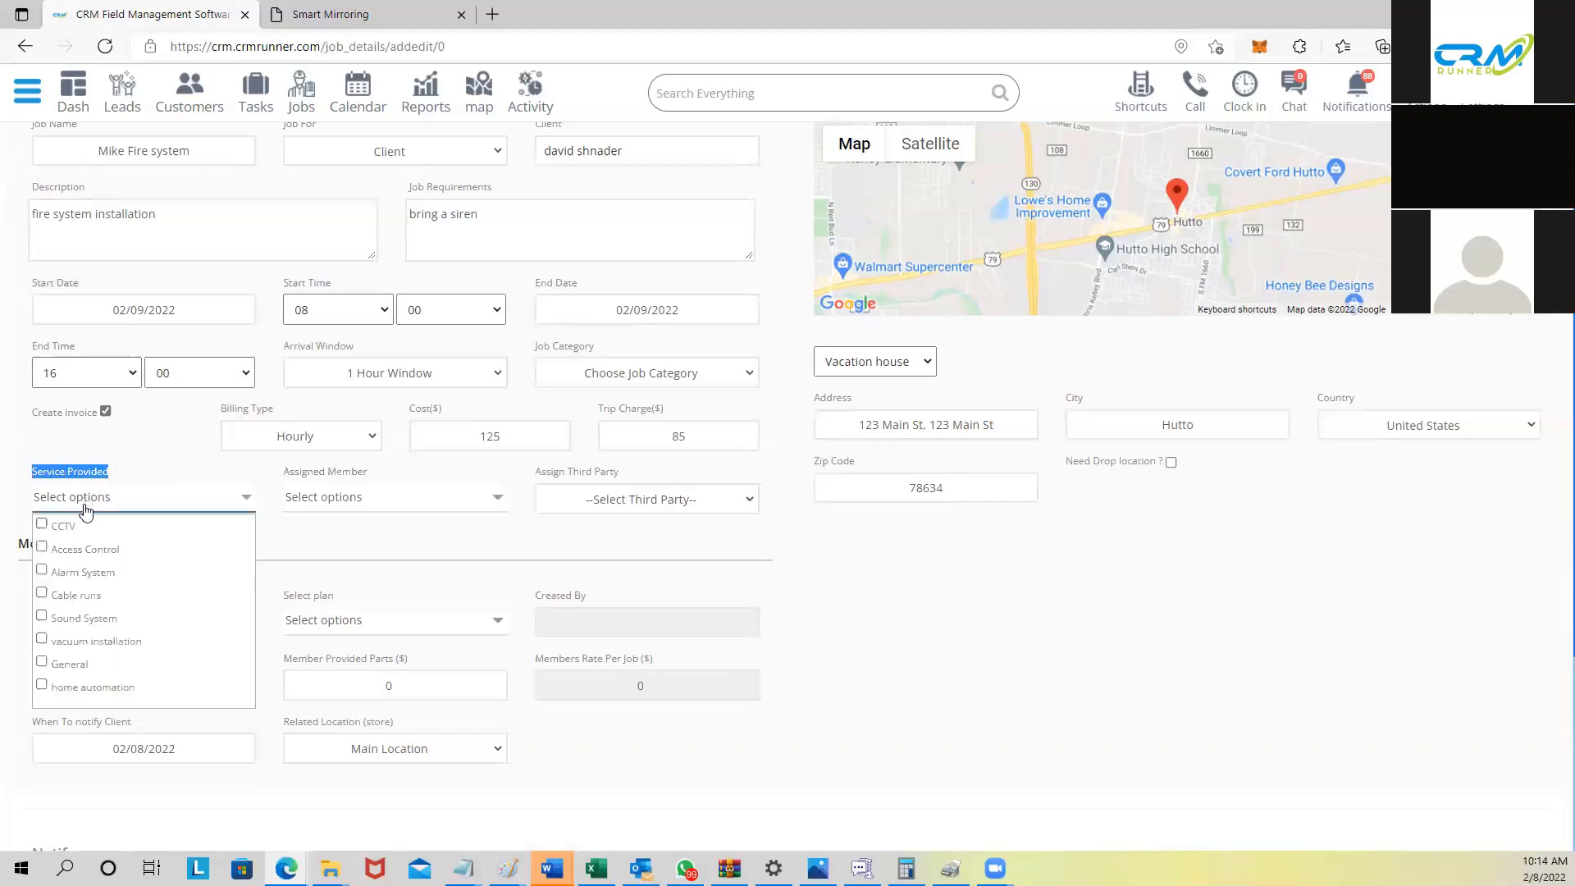
pyautogui.click(59, 529)
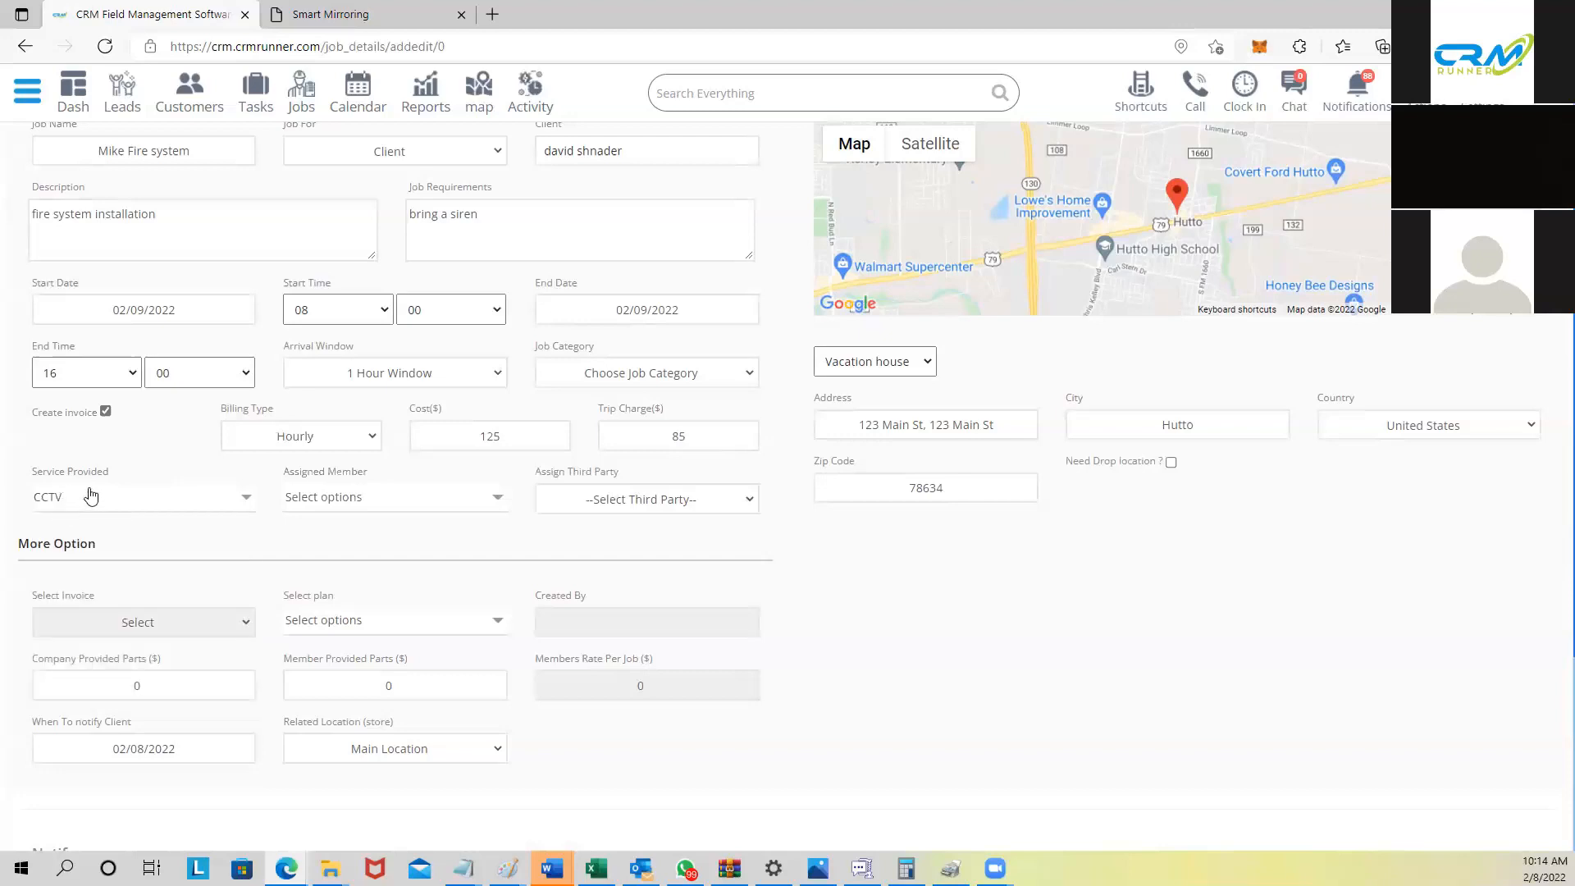
pyautogui.click(363, 496)
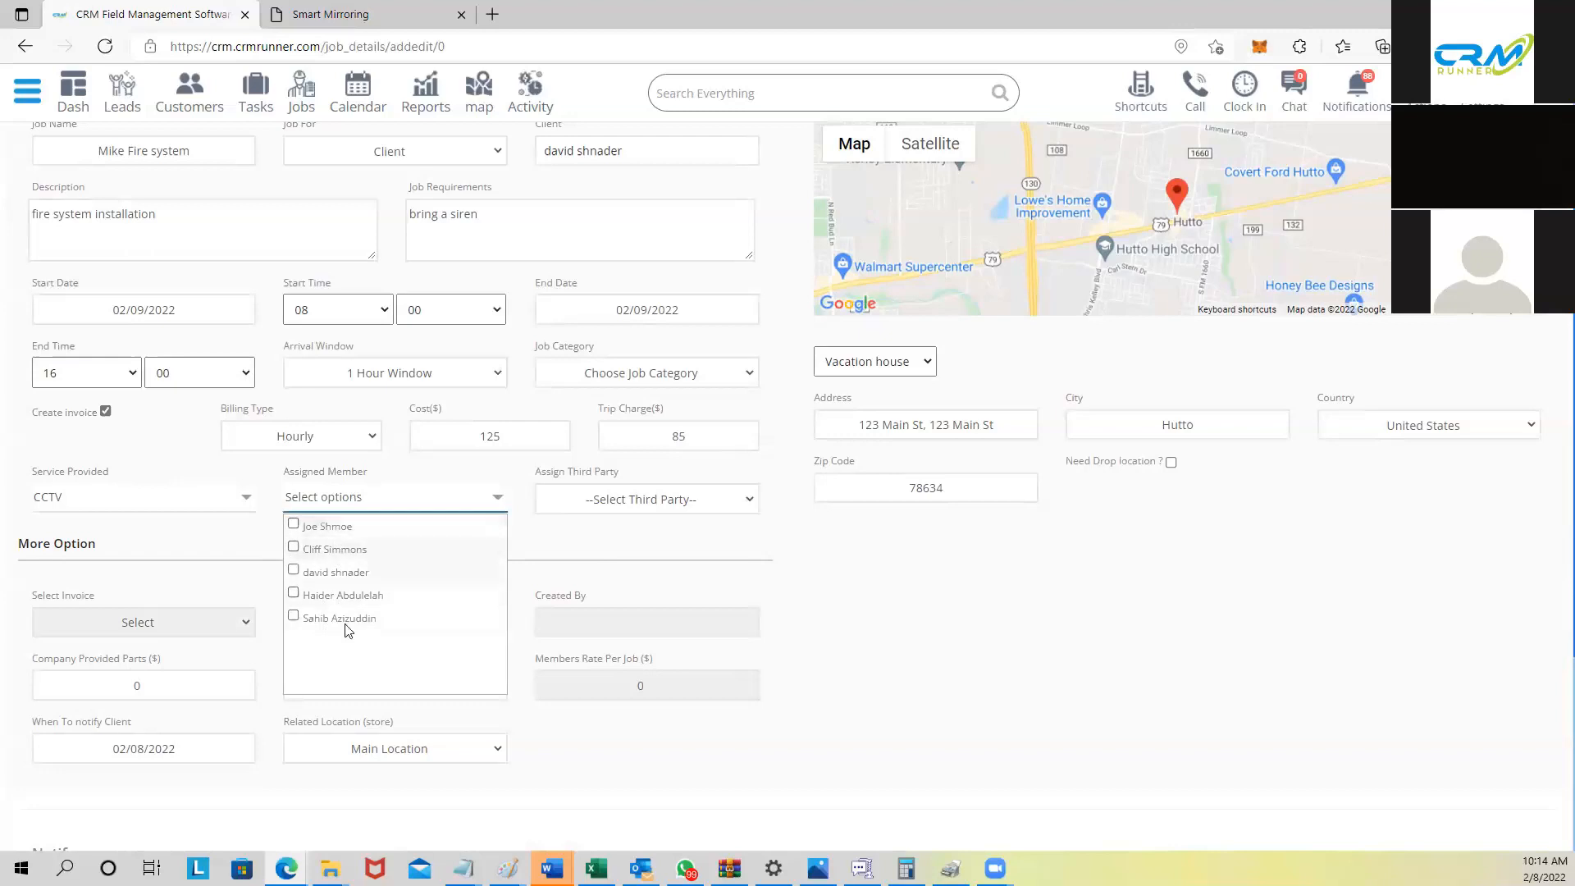
pyautogui.click(149, 510)
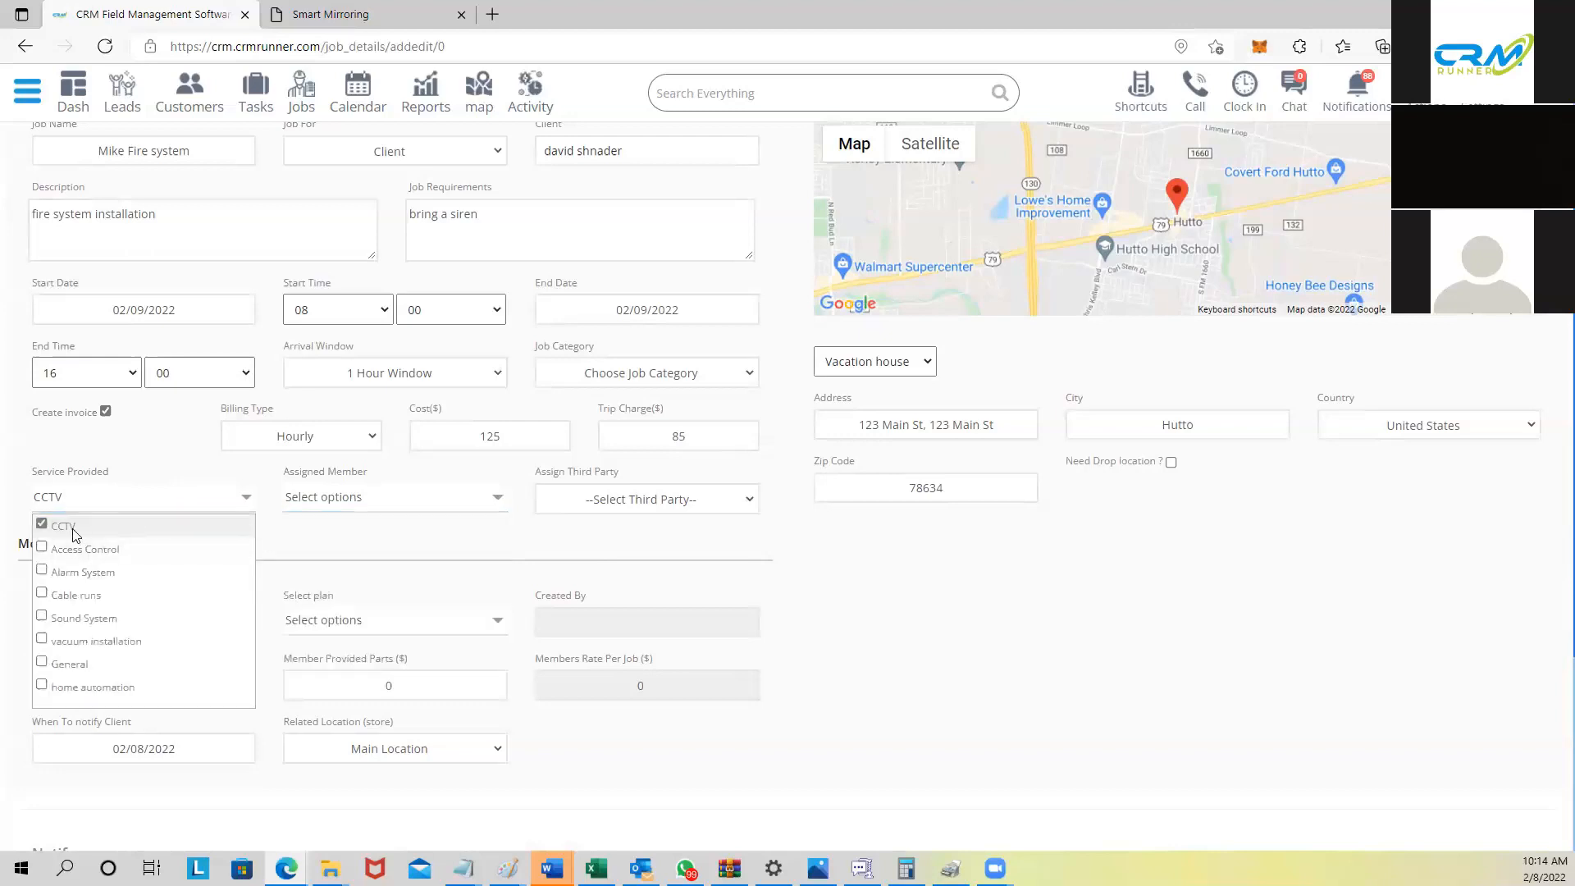
pyautogui.click(72, 526)
pyautogui.click(65, 574)
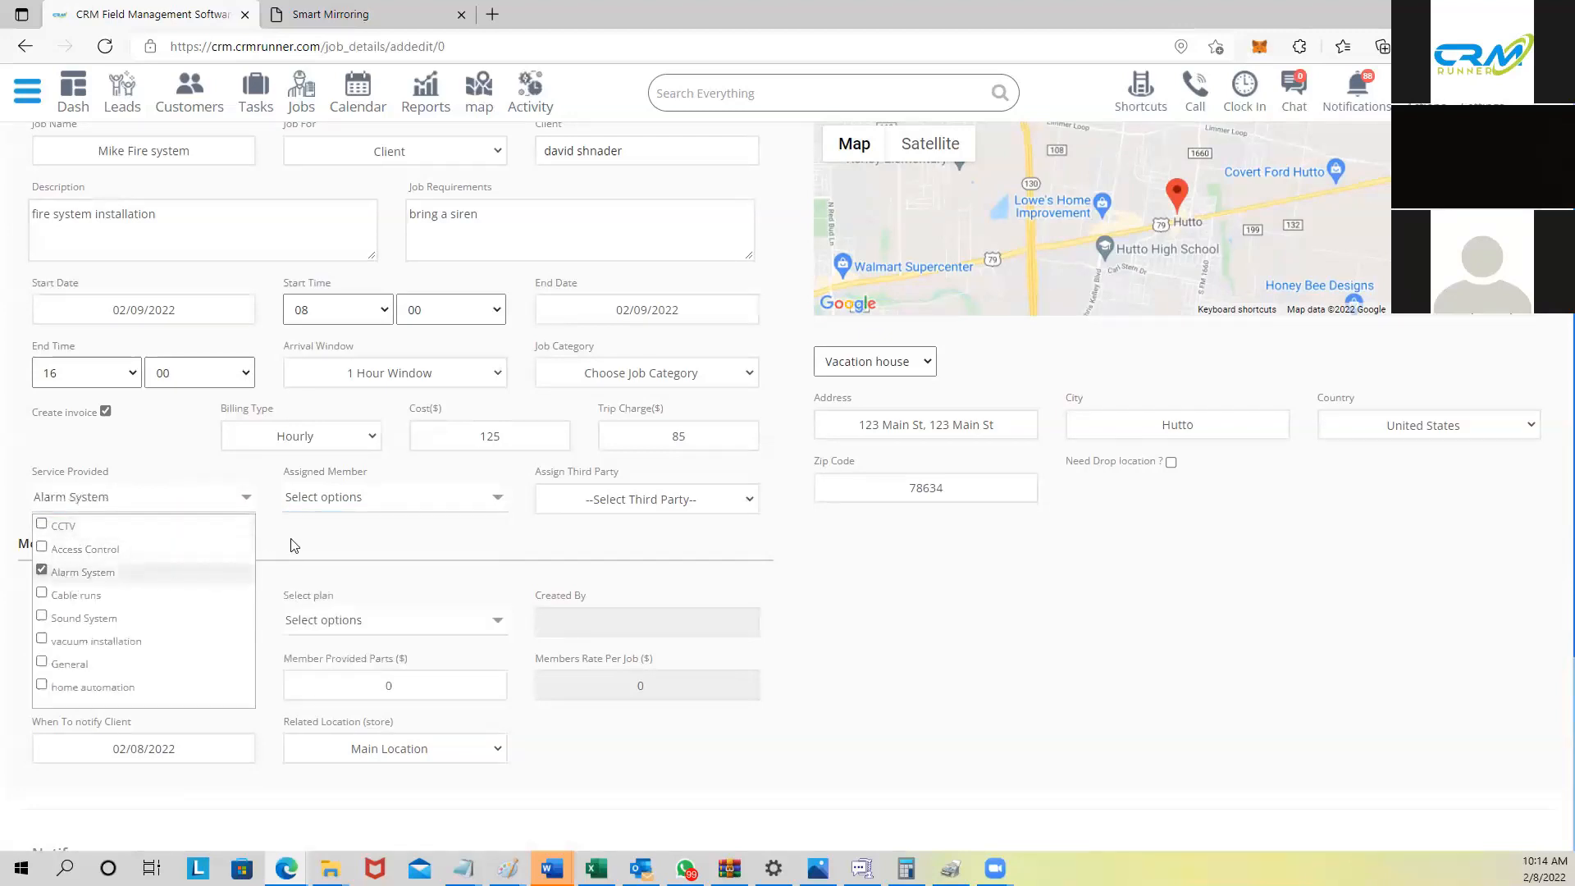
# Step: Swap the service through vacuum installation and settle back on CCTV
pyautogui.click(349, 498)
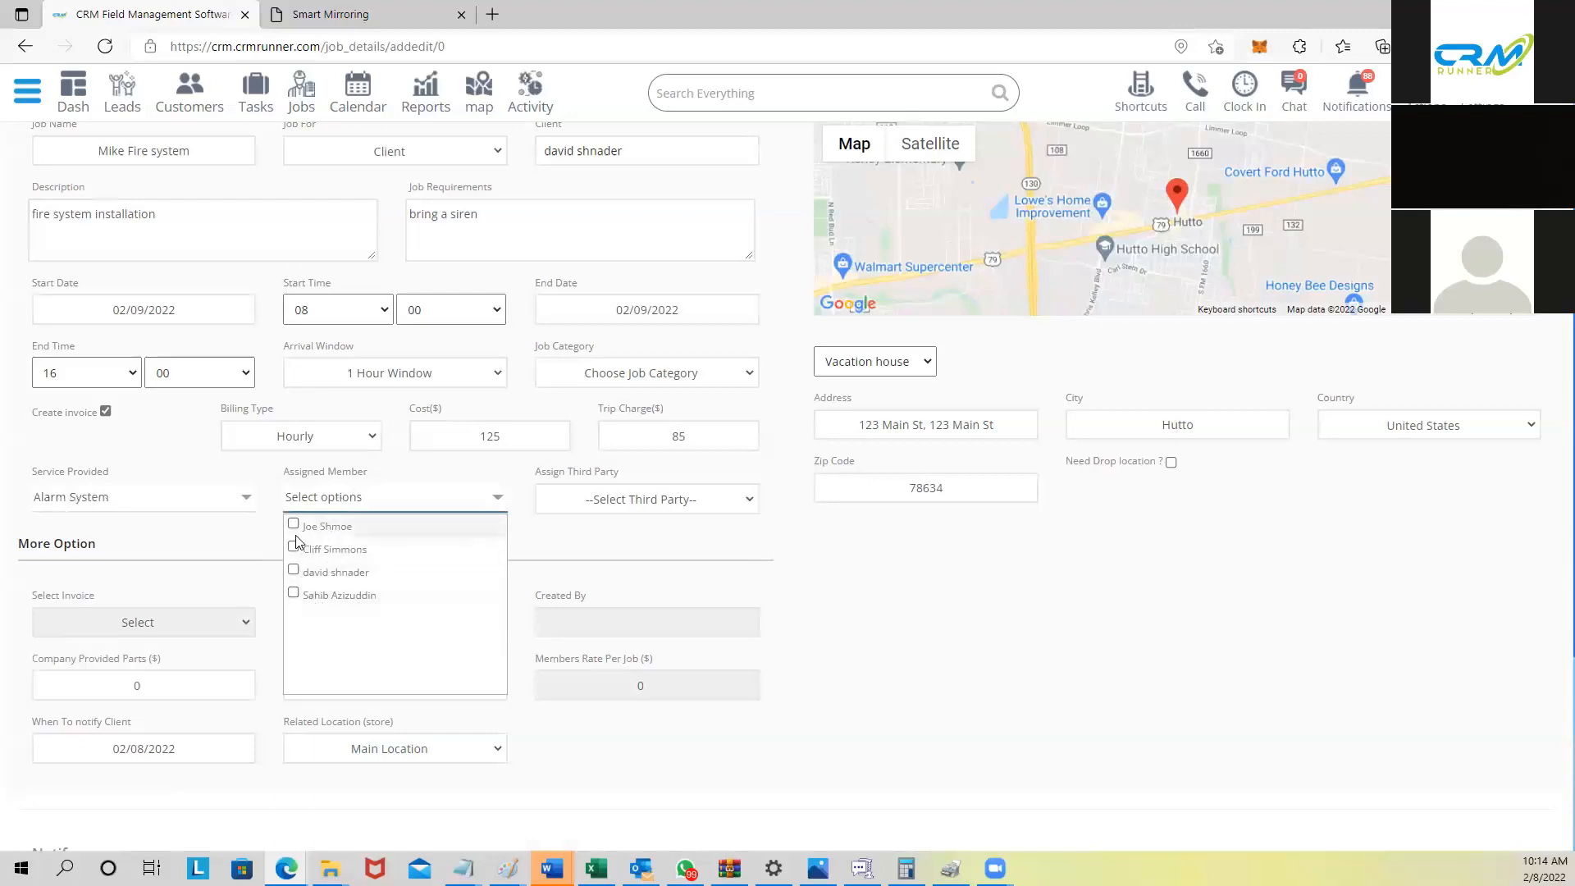
pyautogui.click(186, 512)
pyautogui.click(87, 576)
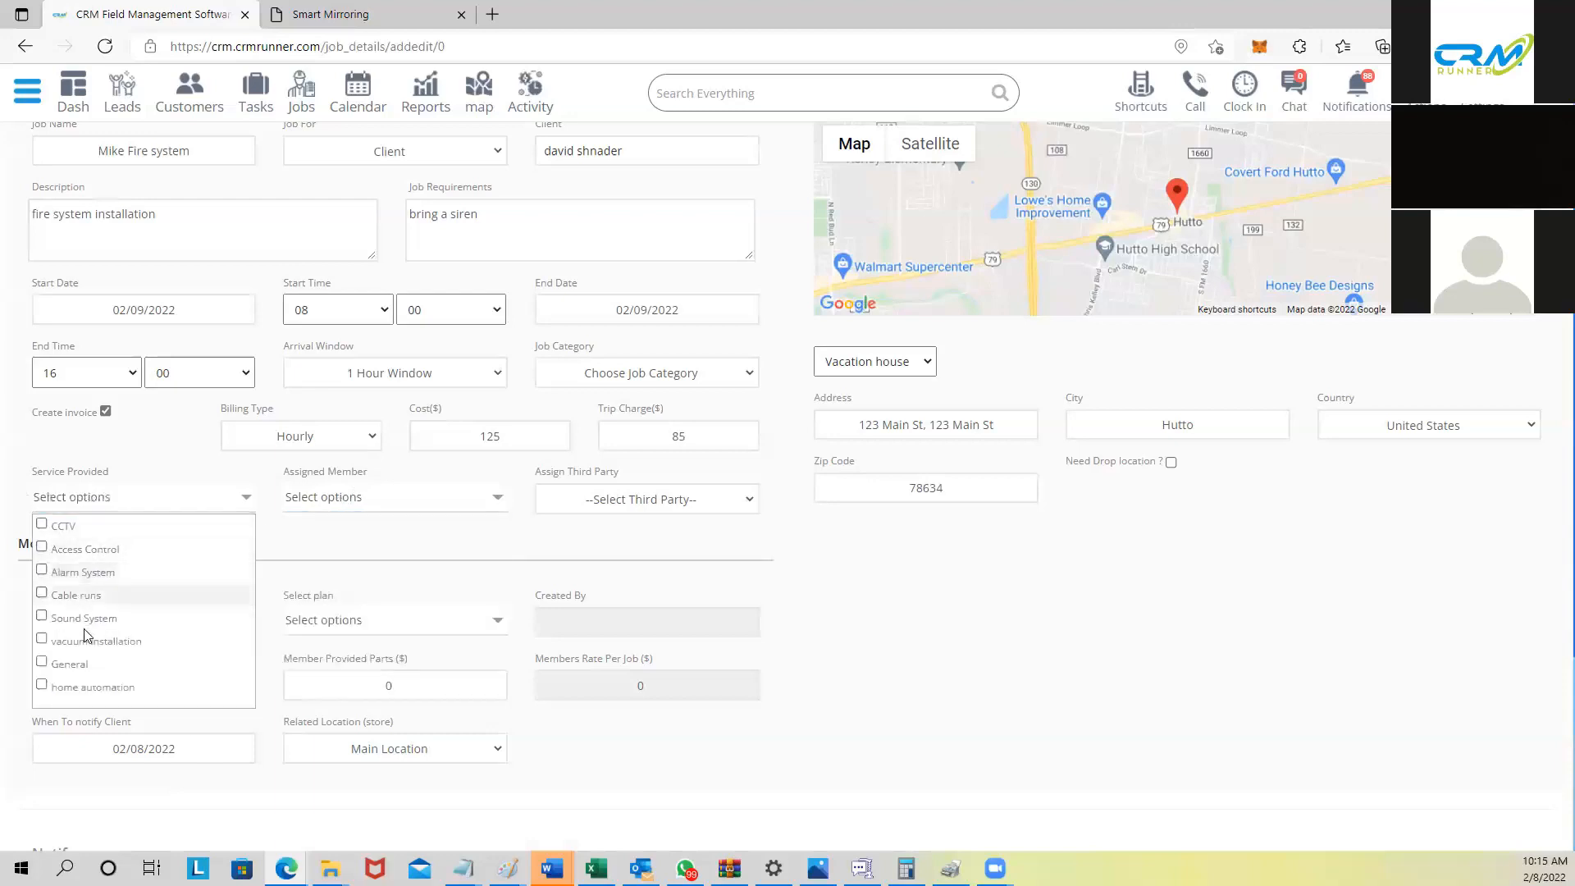
pyautogui.click(86, 642)
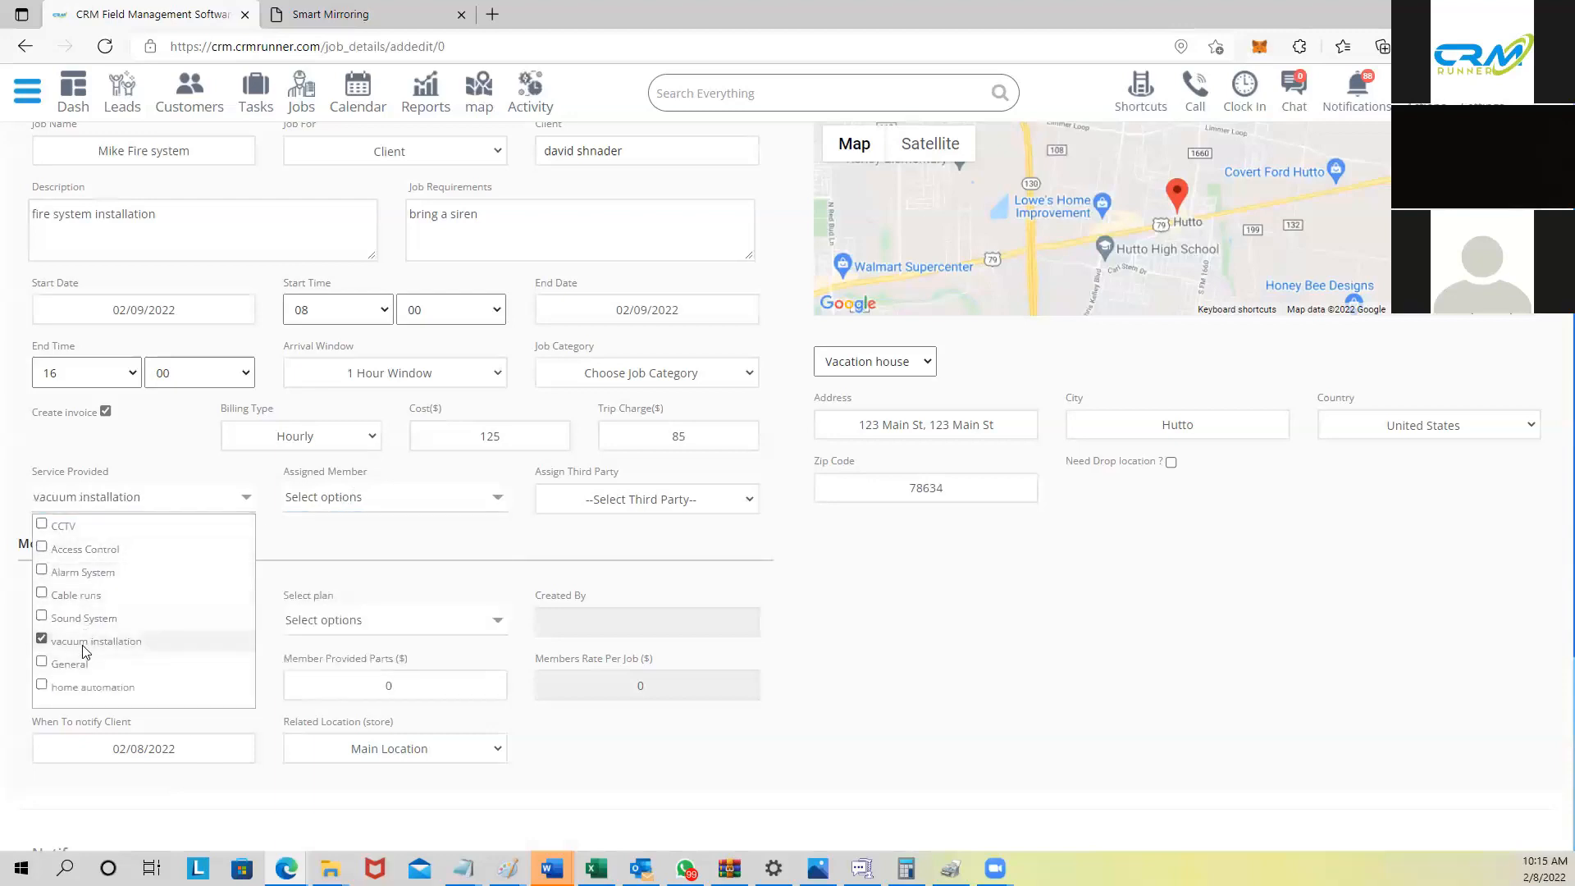
pyautogui.click(351, 499)
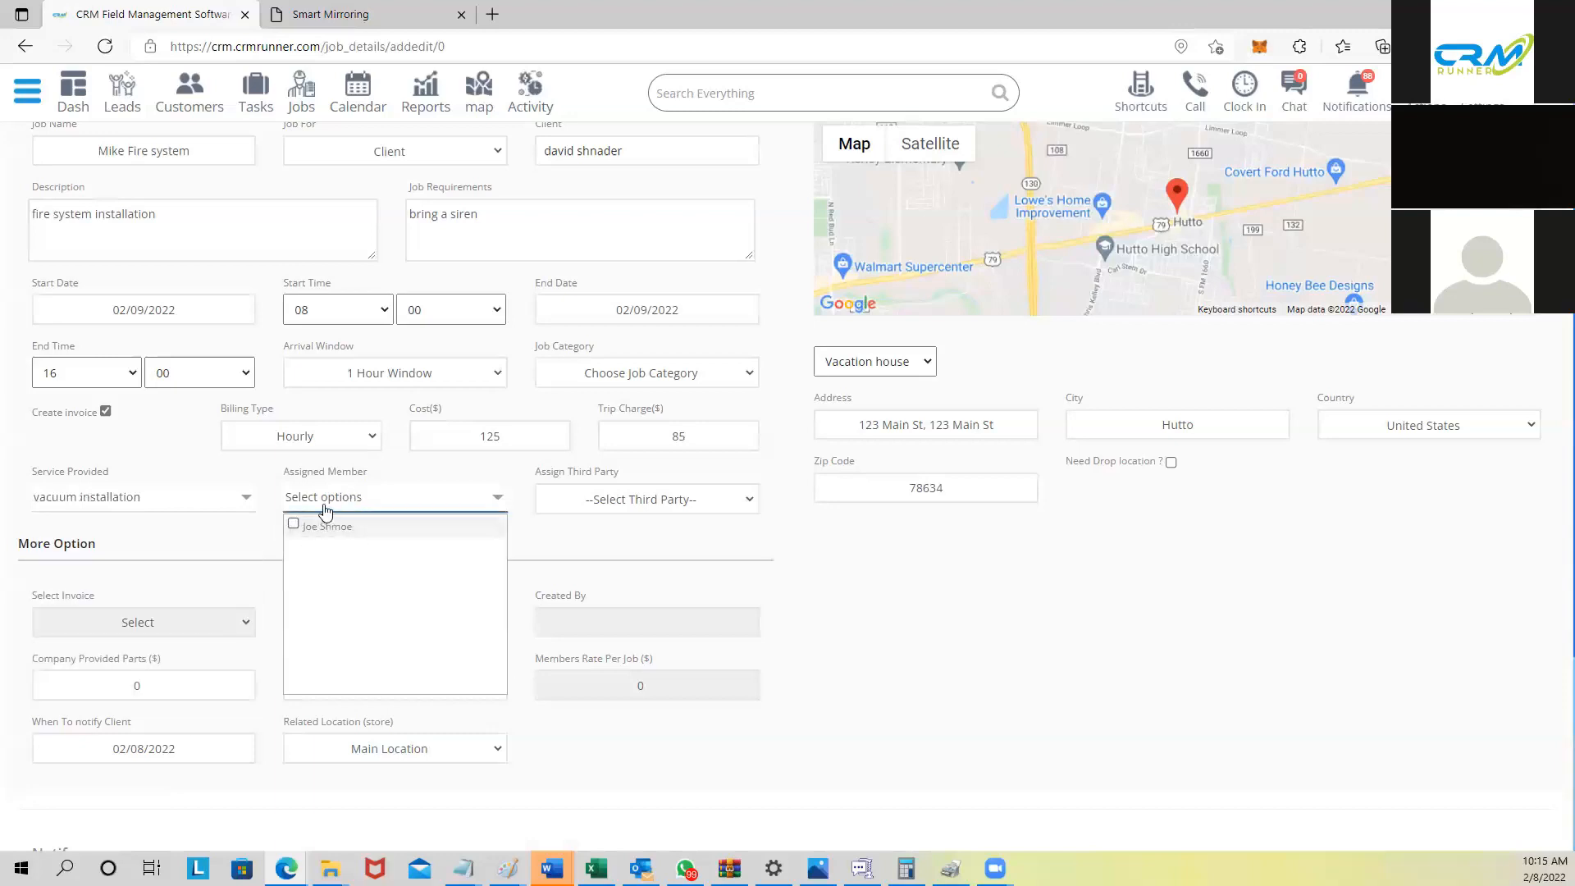
pyautogui.click(213, 508)
pyautogui.click(52, 645)
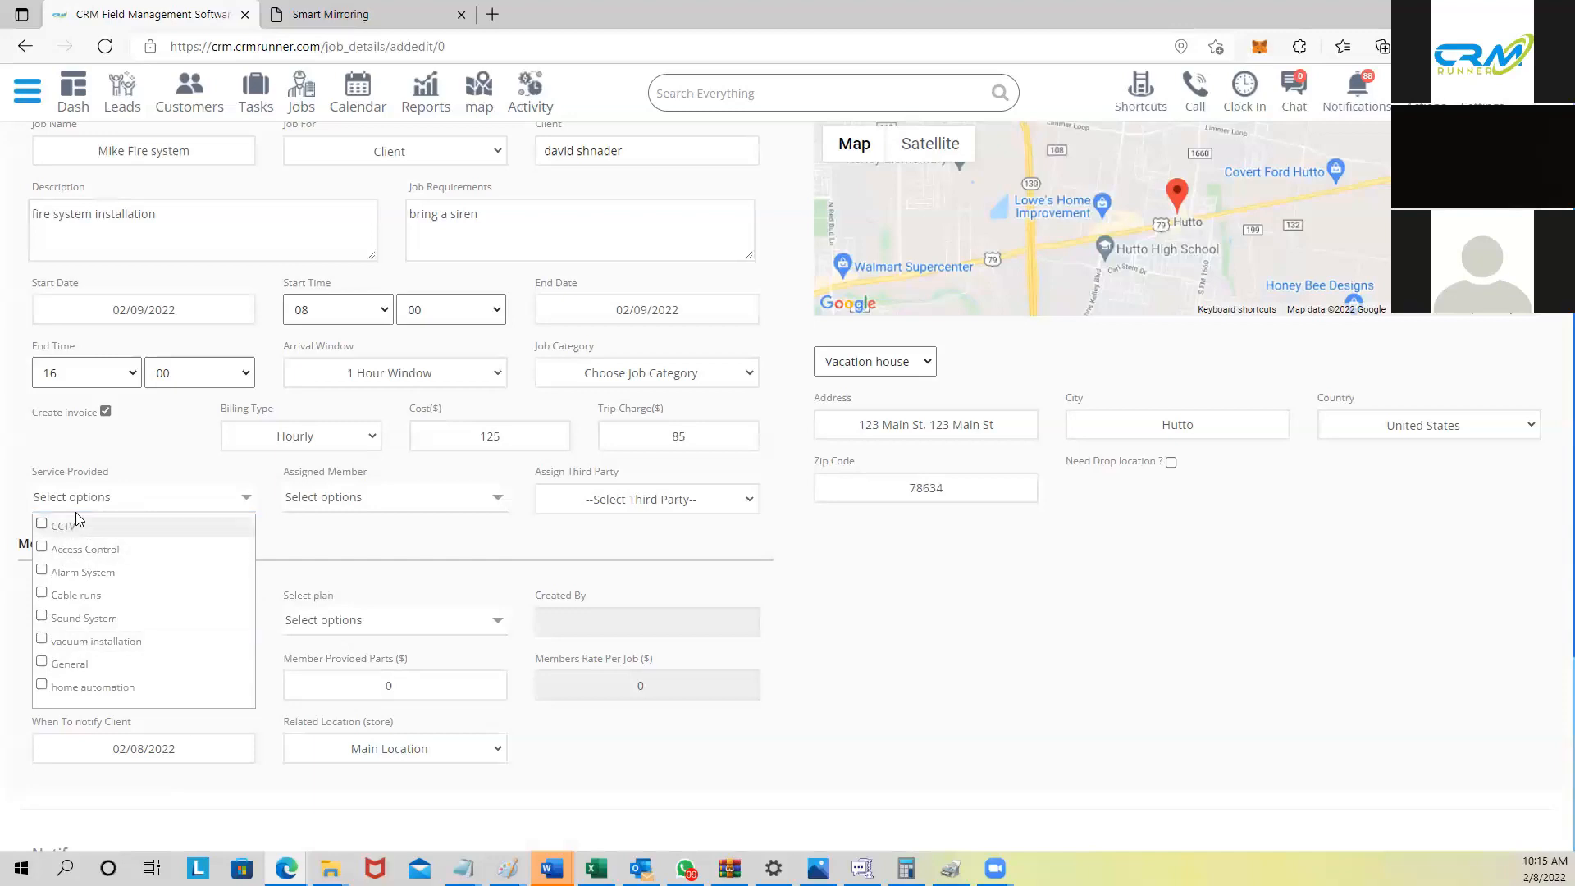
pyautogui.click(62, 533)
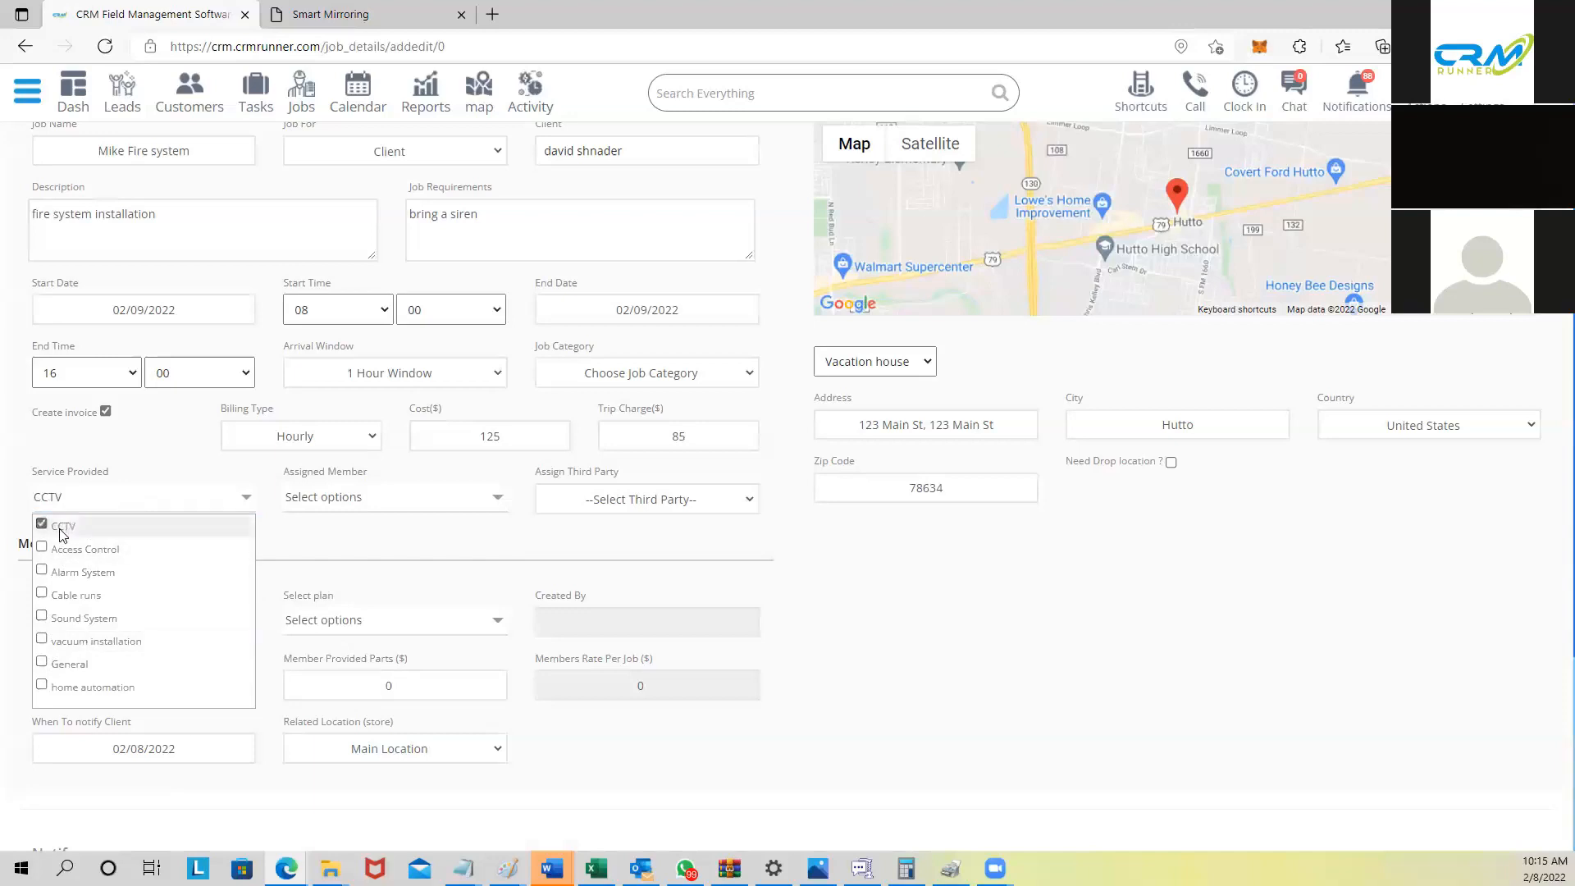
# Step: Assign only the first listed team member to the job
pyautogui.click(287, 507)
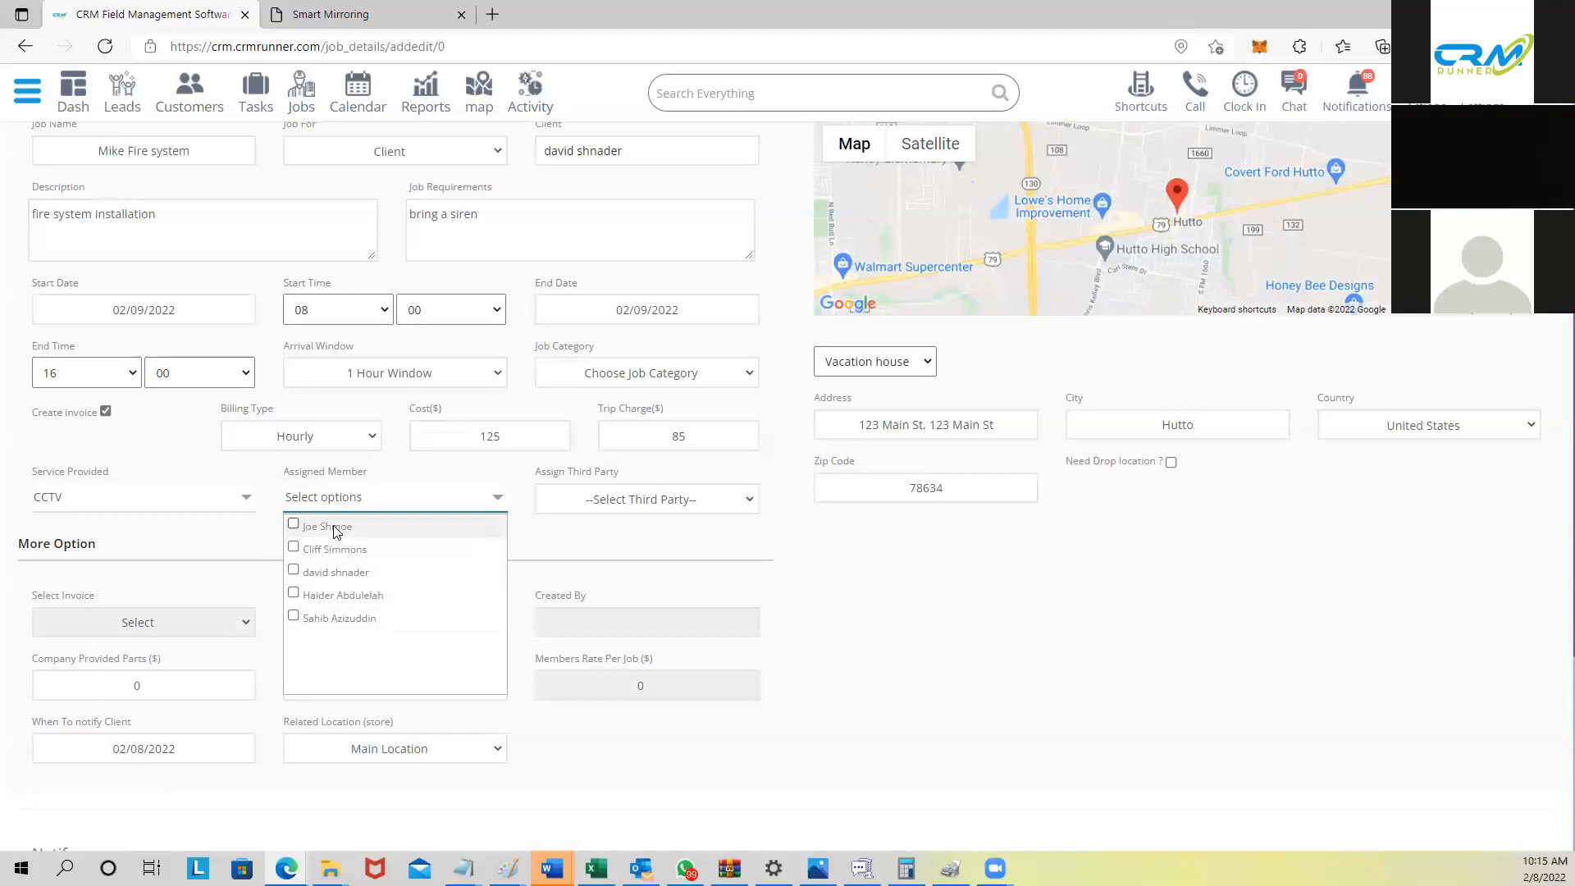
pyautogui.click(293, 524)
pyautogui.click(292, 546)
pyautogui.click(293, 546)
pyautogui.click(572, 543)
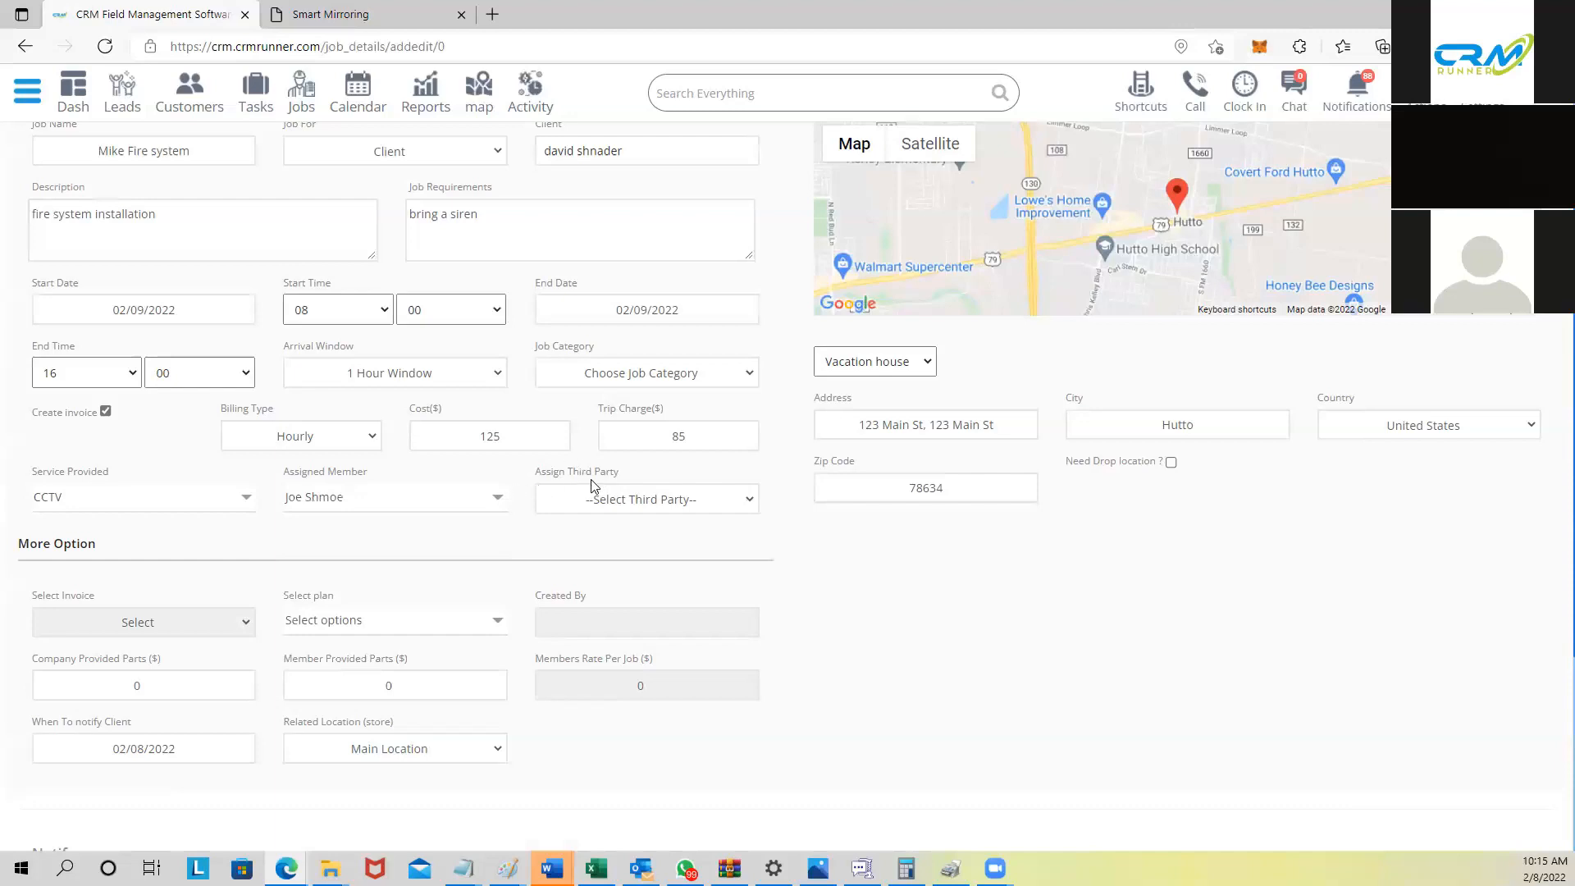
pyautogui.moveTo(289, 595); pyautogui.dragTo(345, 596)
pyautogui.click(287, 601)
# Step: Set the Notify options for client and assigned pro, then save the Mike Fire system job
pyautogui.scroll(-3, 307, 646)
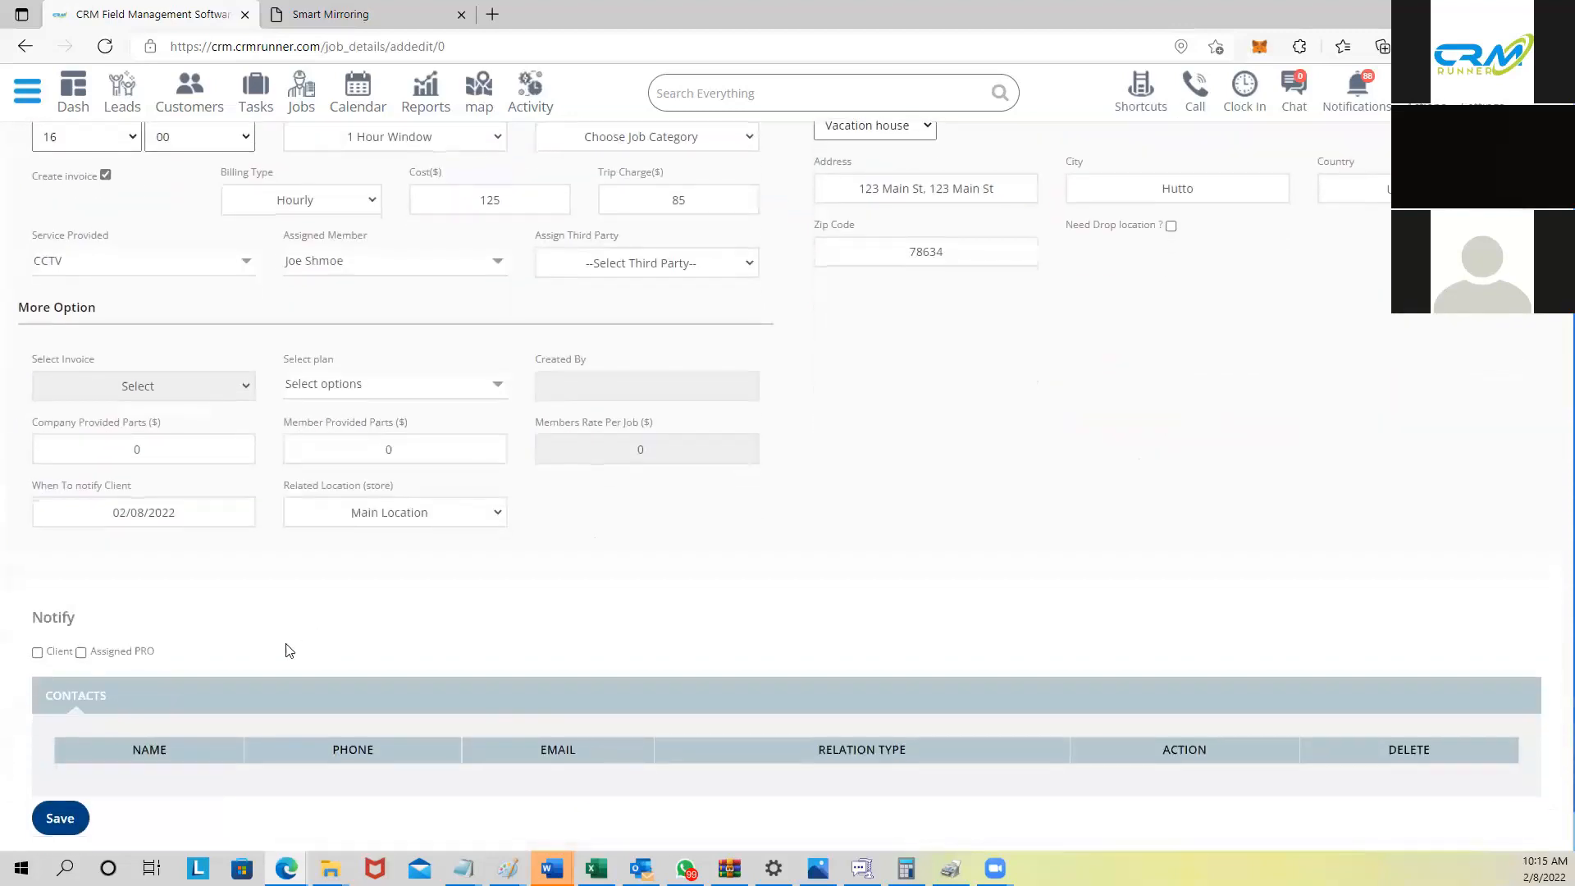
pyautogui.scroll(-1, 289, 650)
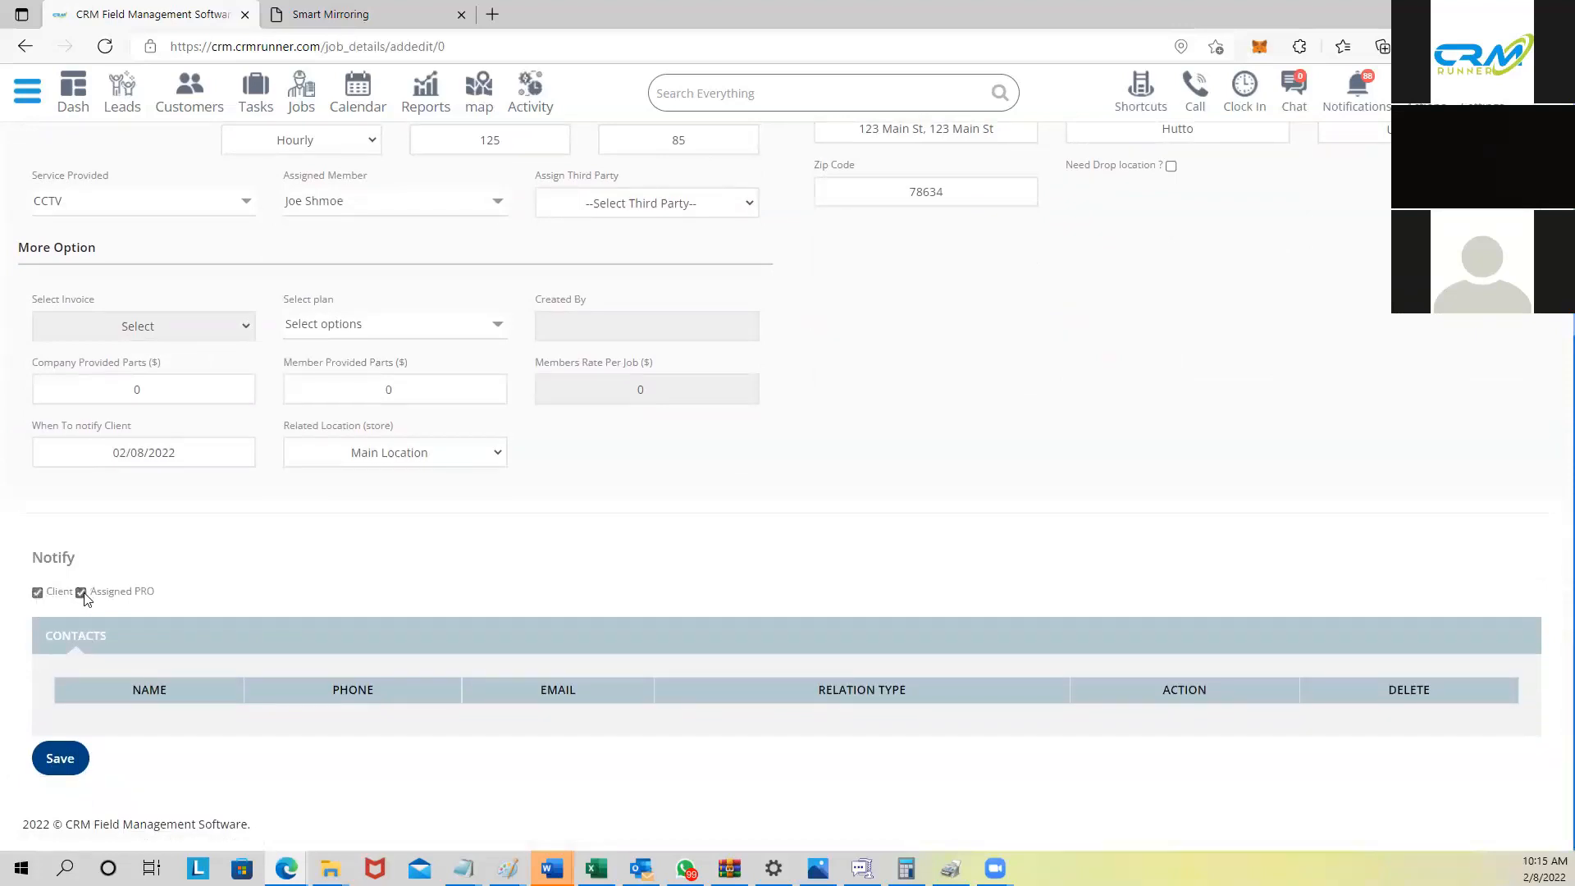
pyautogui.moveTo(156, 592); pyautogui.dragTo(83, 592)
pyautogui.scroll(3, 160, 198)
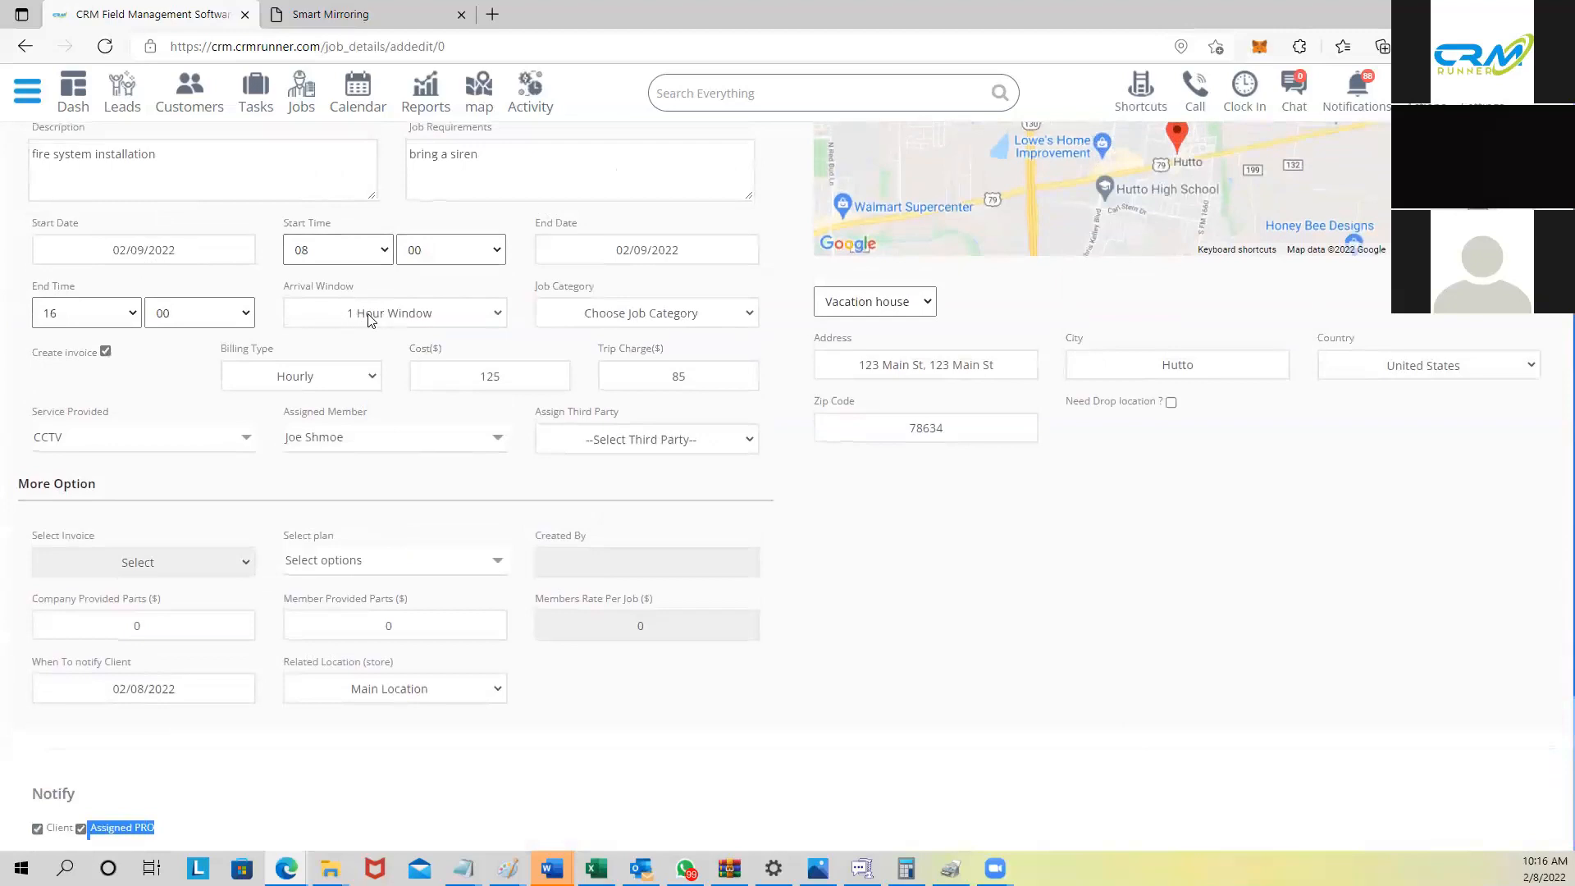
pyautogui.scroll(-3, 319, 465)
pyautogui.click(217, 579)
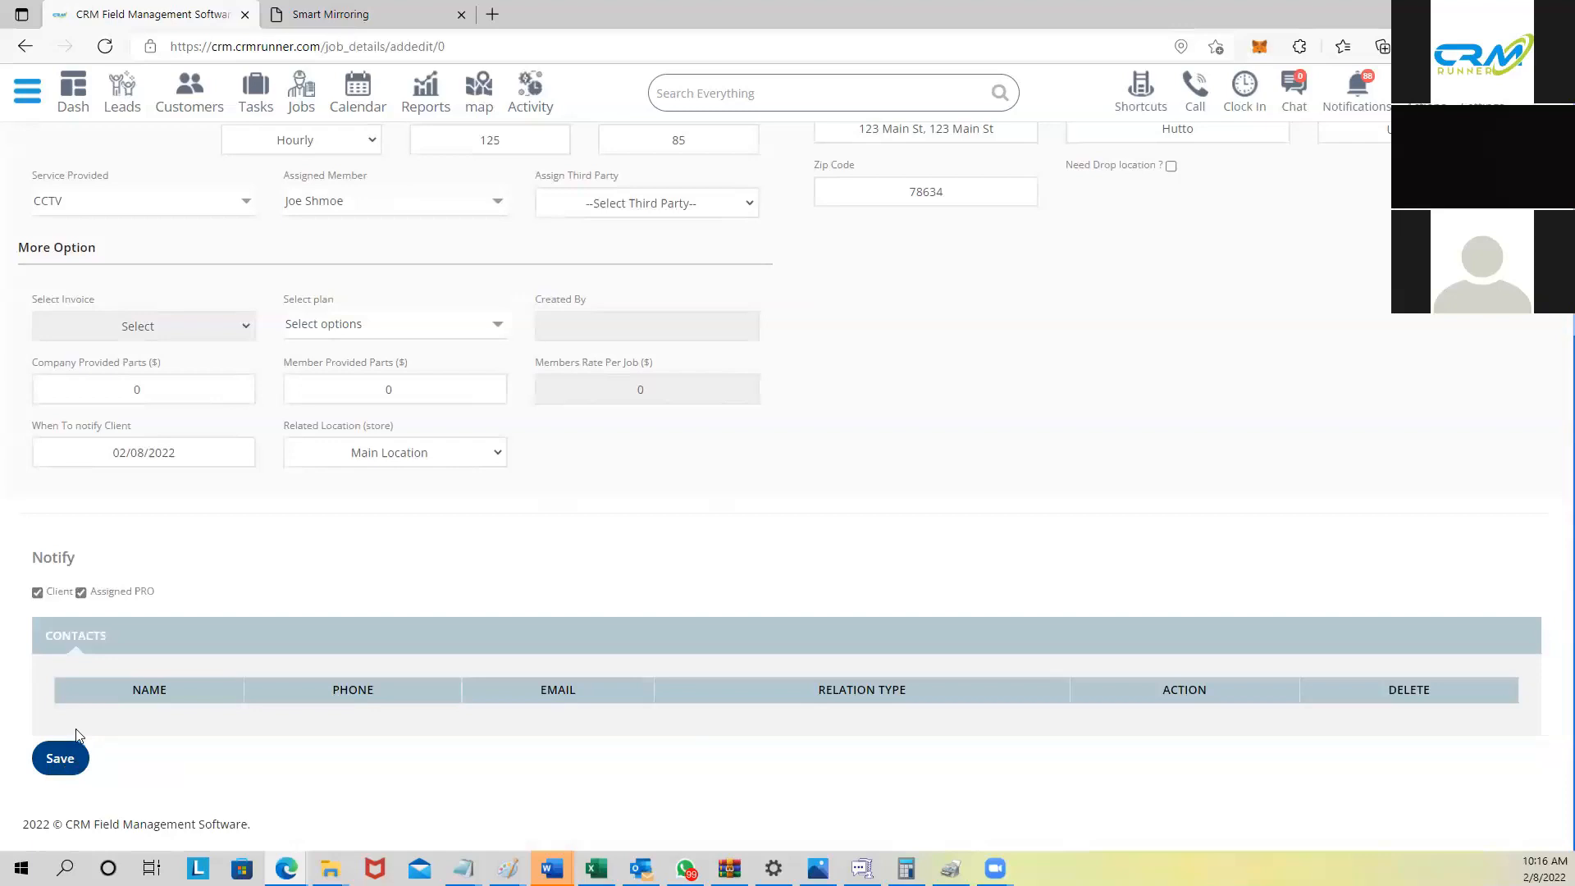
pyautogui.scroll(5, 76, 734)
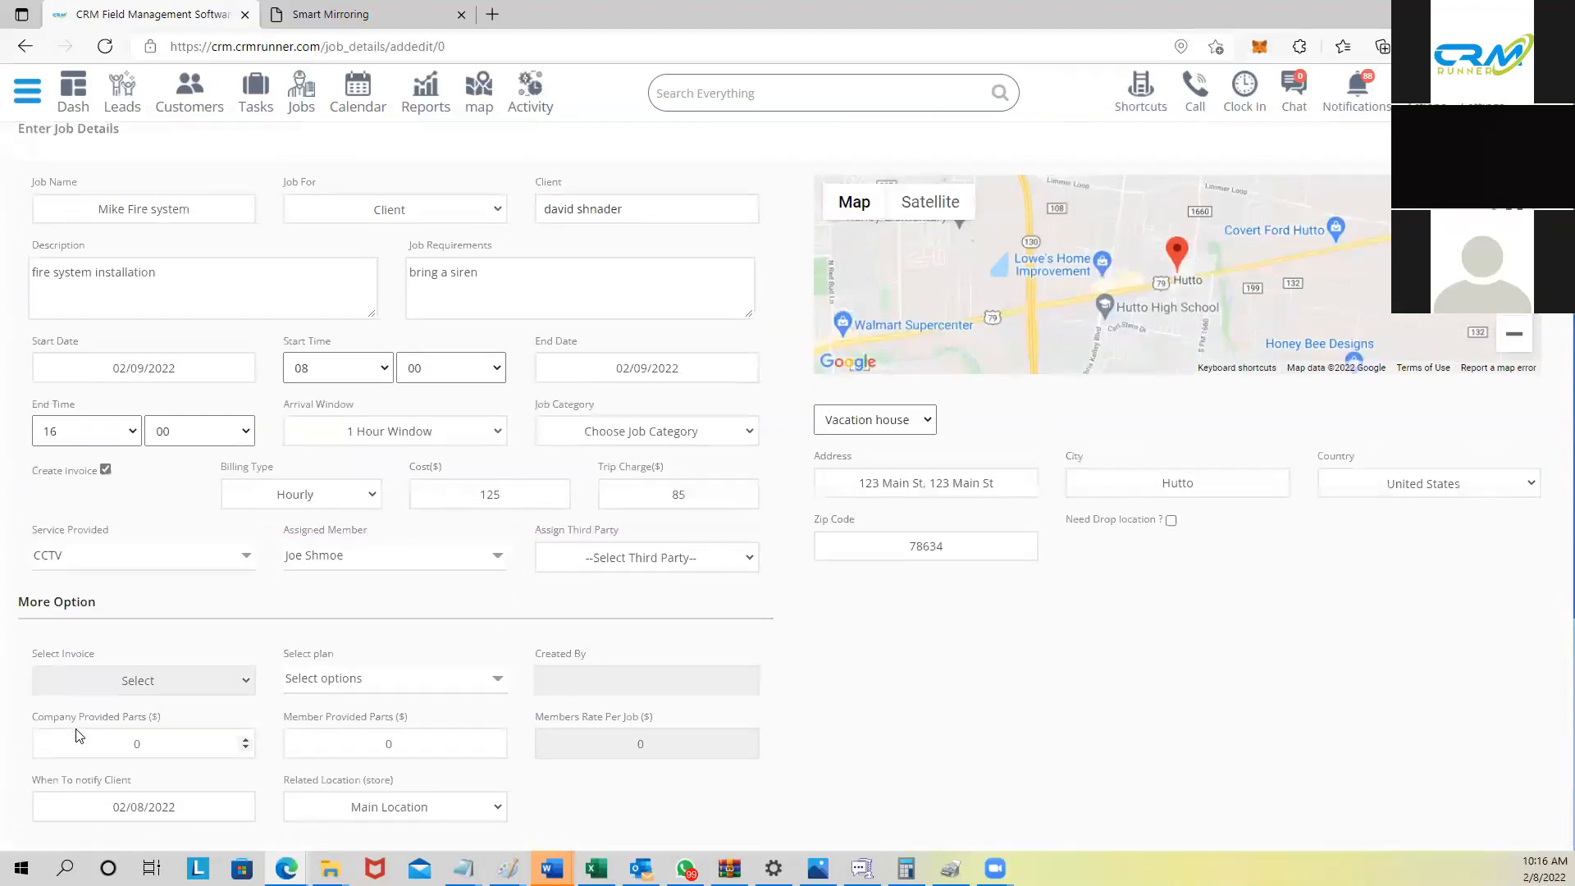
pyautogui.scroll(-2, 79, 735)
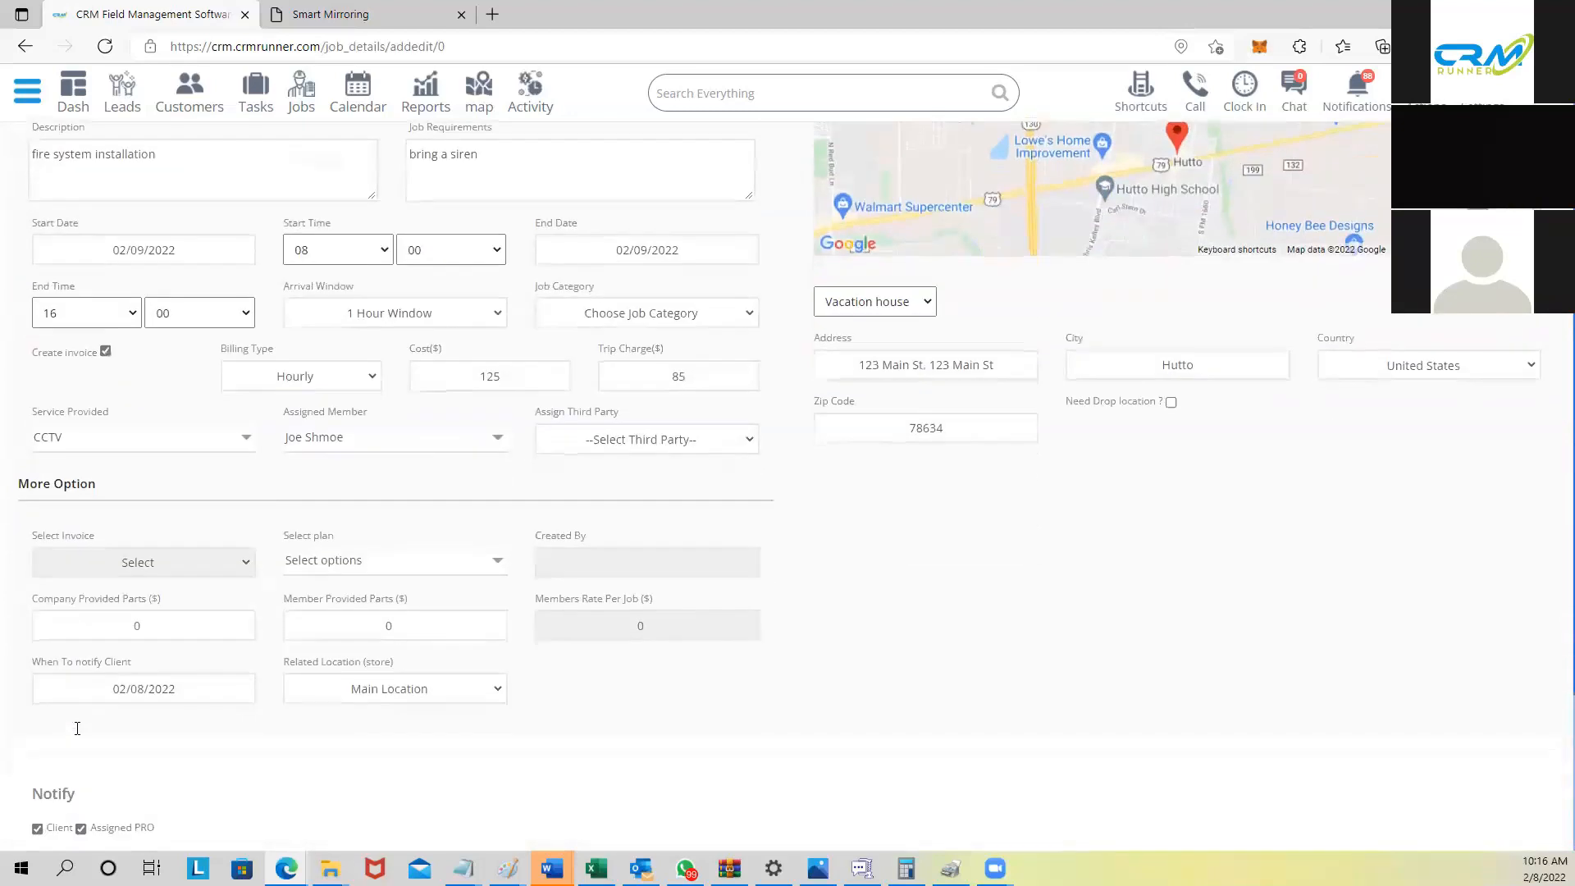
pyautogui.scroll(-4, 122, 769)
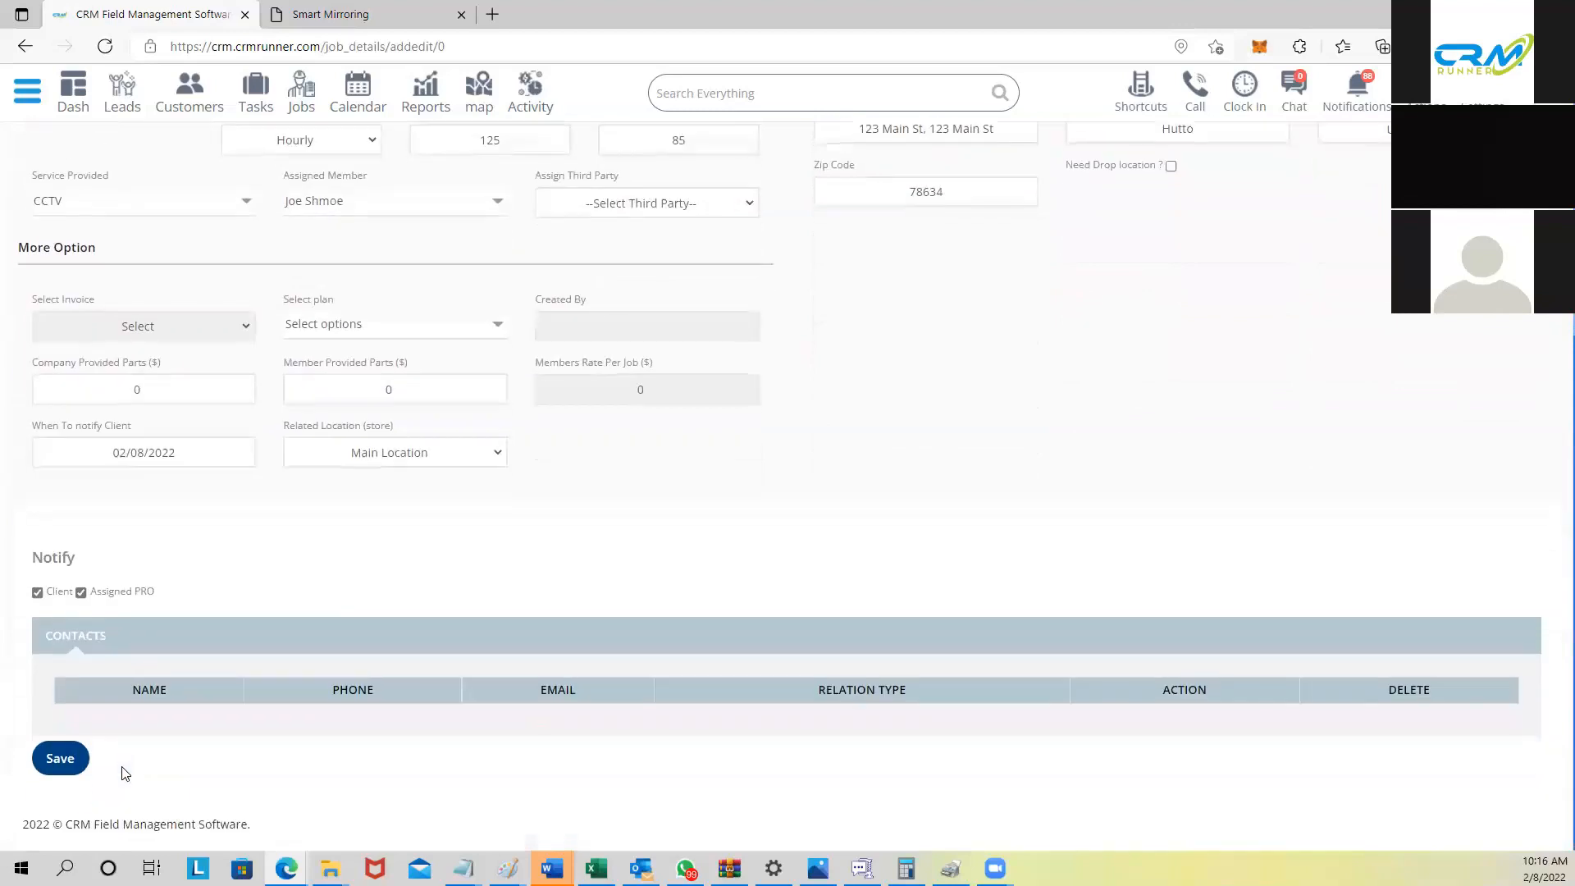
pyautogui.click(57, 761)
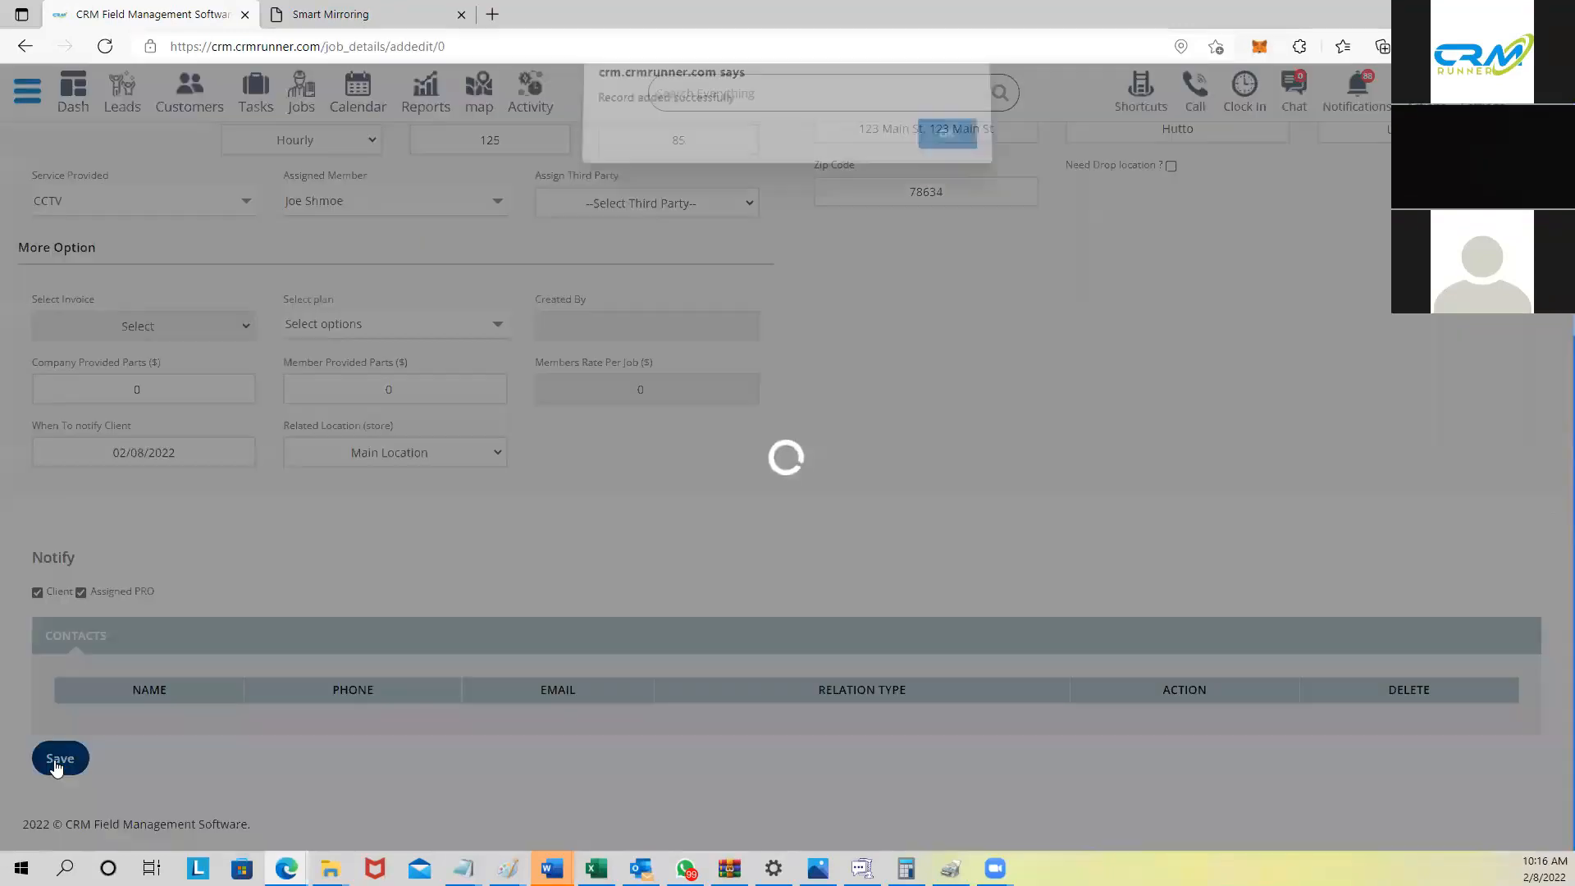
# Step: Dismiss the success alert and confirm job 108 Mike Fire system appears in the Jobs list
pyautogui.click(952, 158)
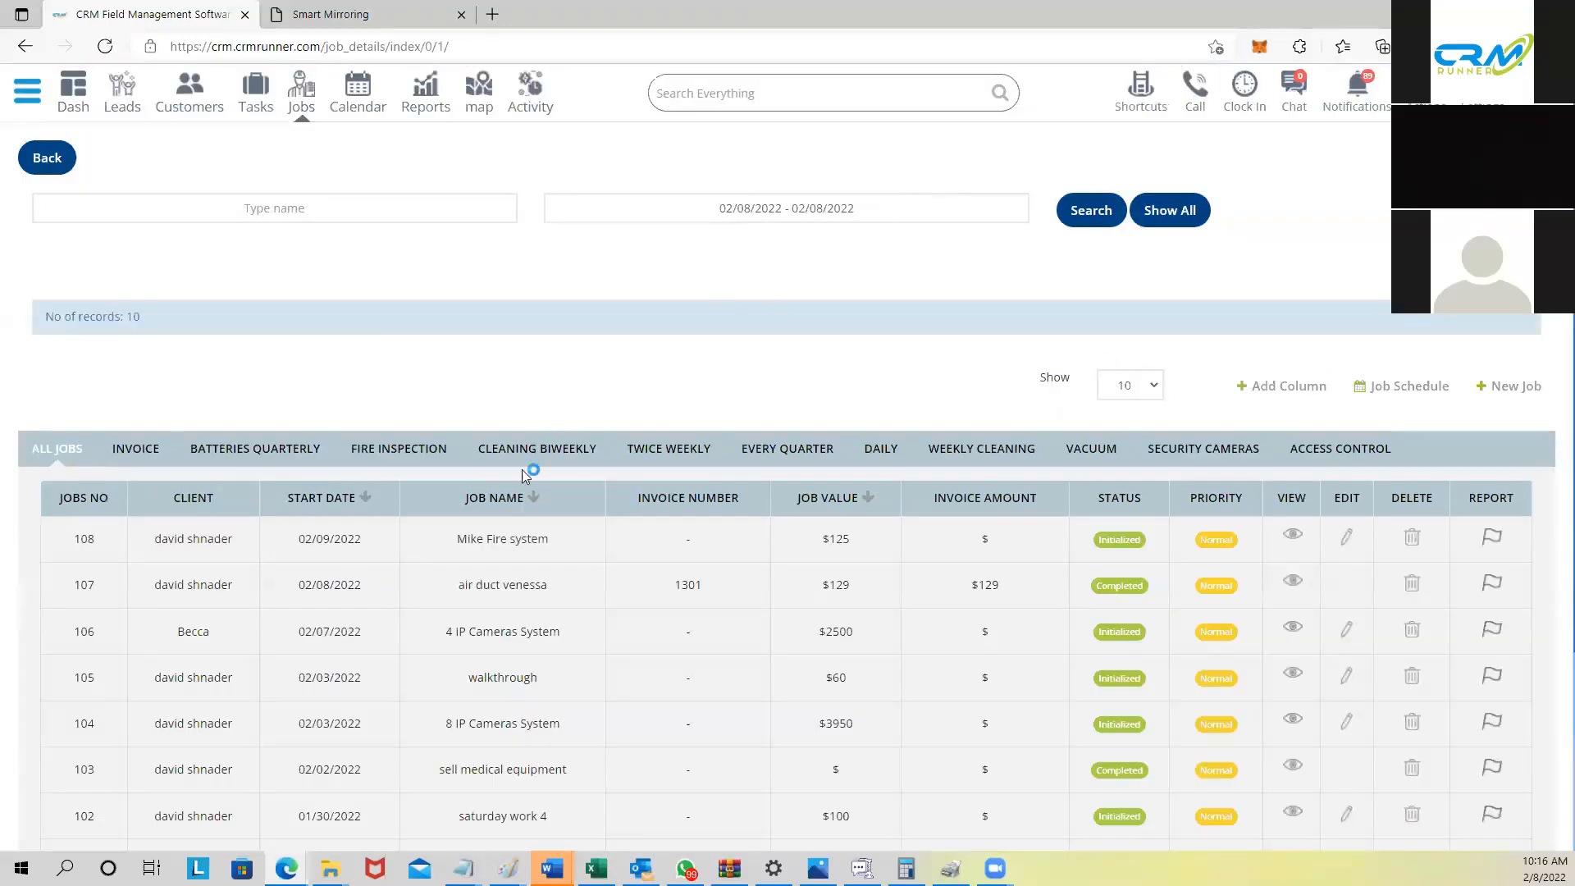
pyautogui.moveTo(453, 544); pyautogui.dragTo(564, 543)
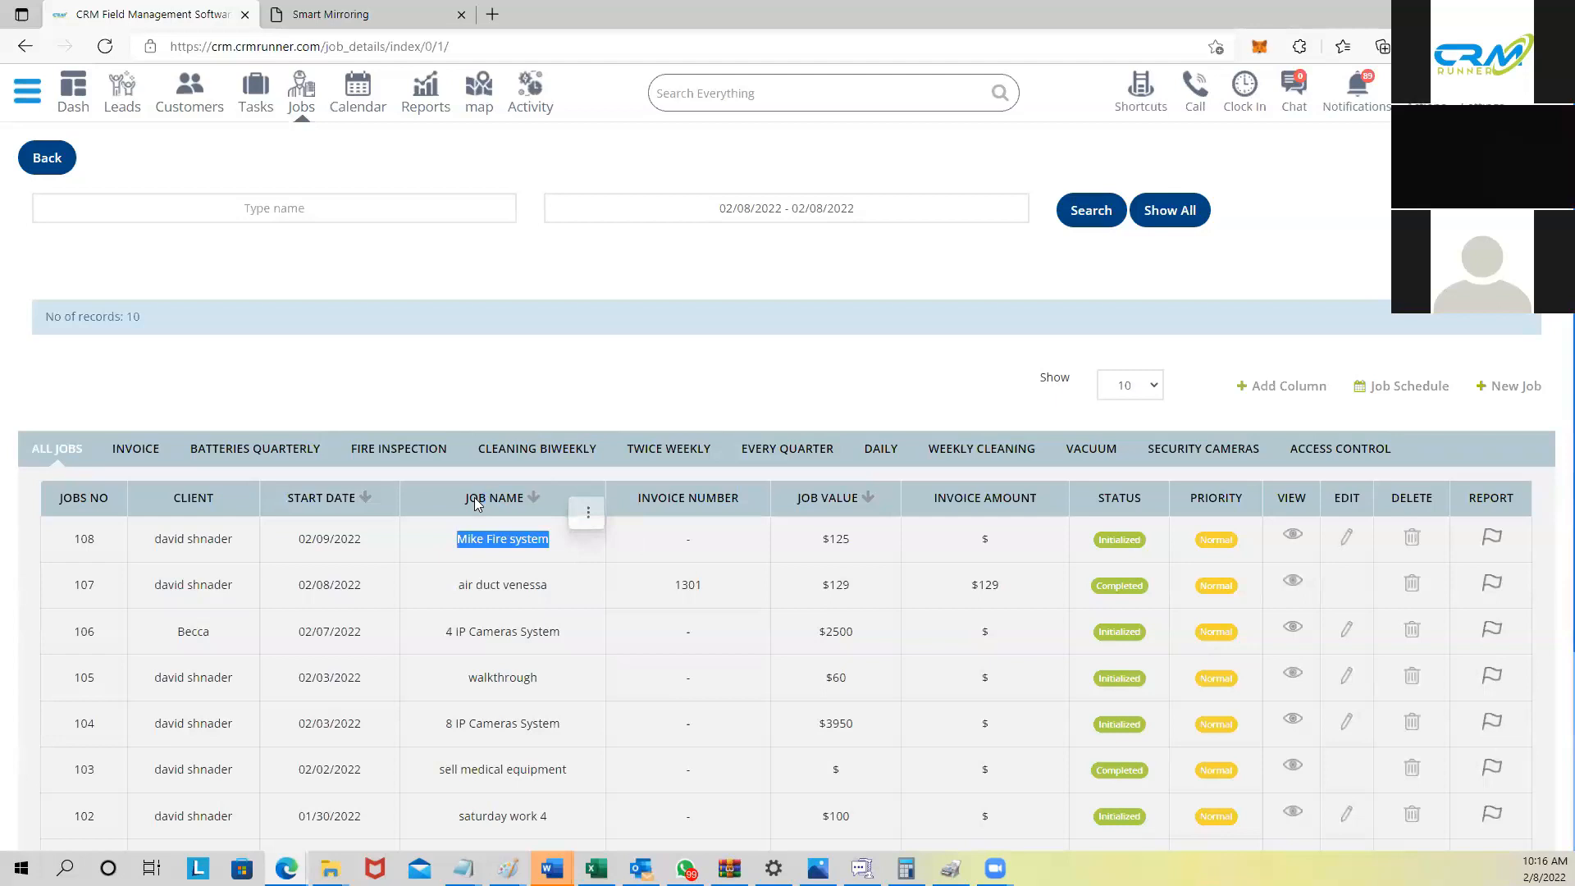
pyautogui.hotkey('ctrl', 'Tab')
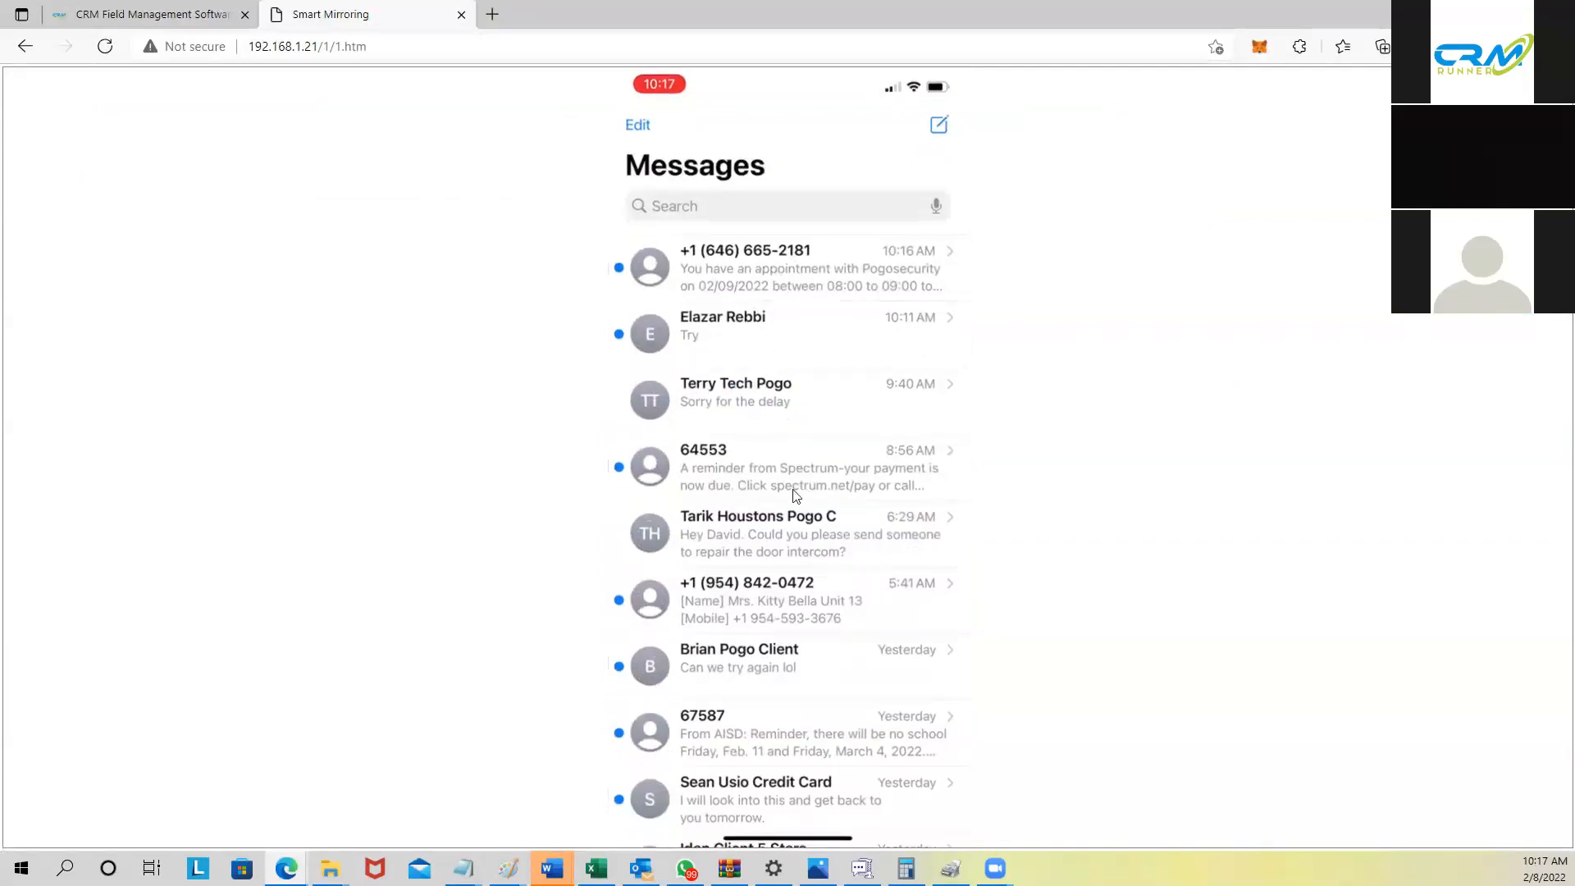
# Step: Open the appointment reminder SMS on the mirrored phone
pyautogui.click(728, 290)
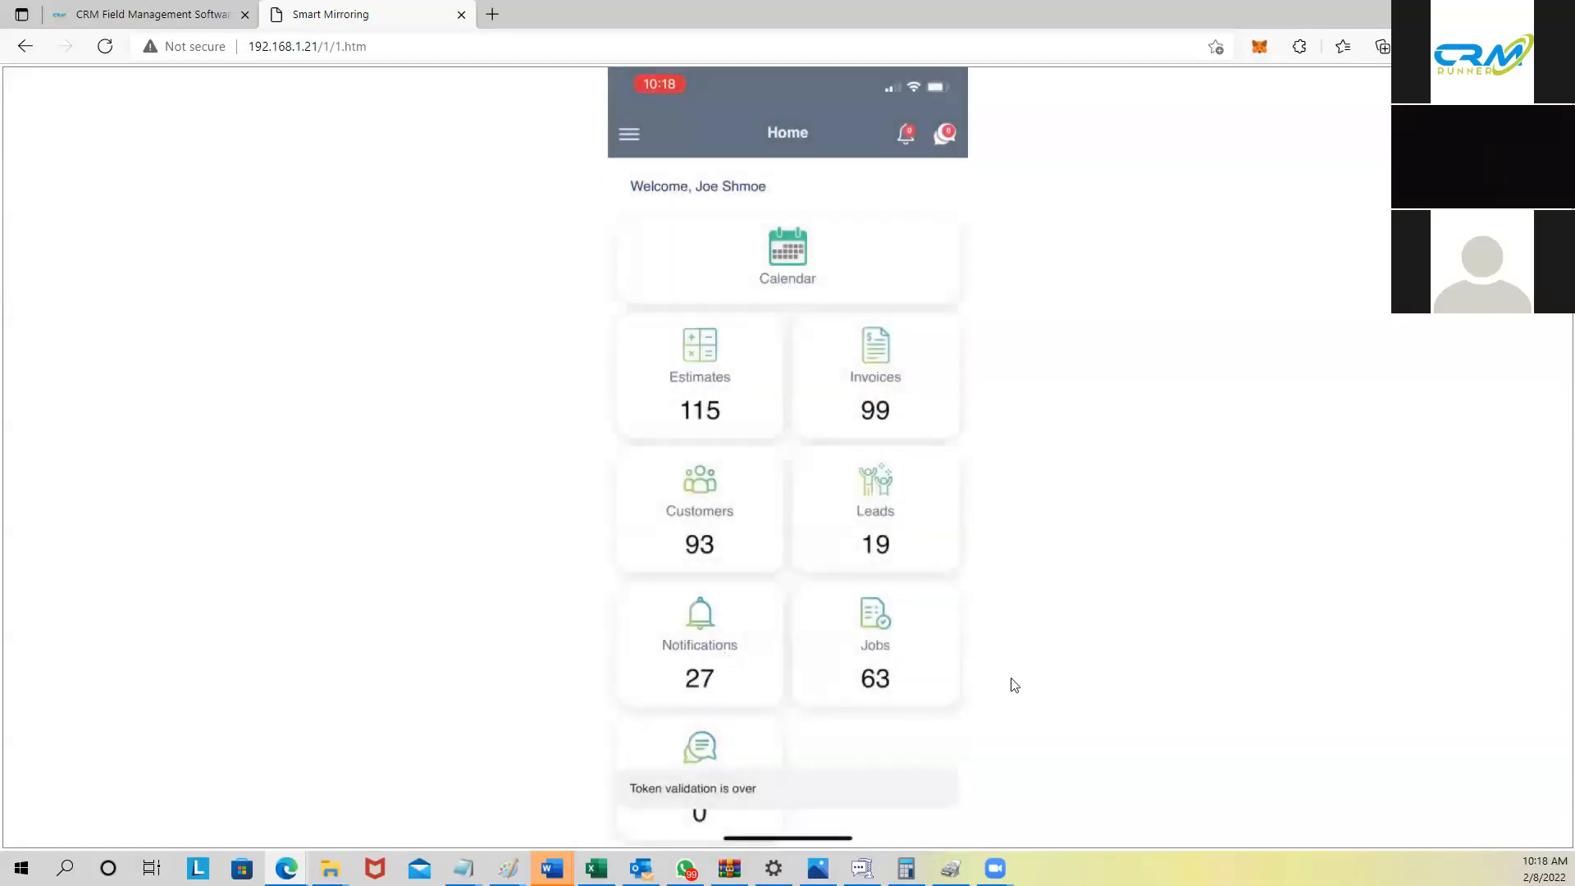
# Step: Open the phone app's Jobs tile, retrying after the token timeout
pyautogui.click(910, 665)
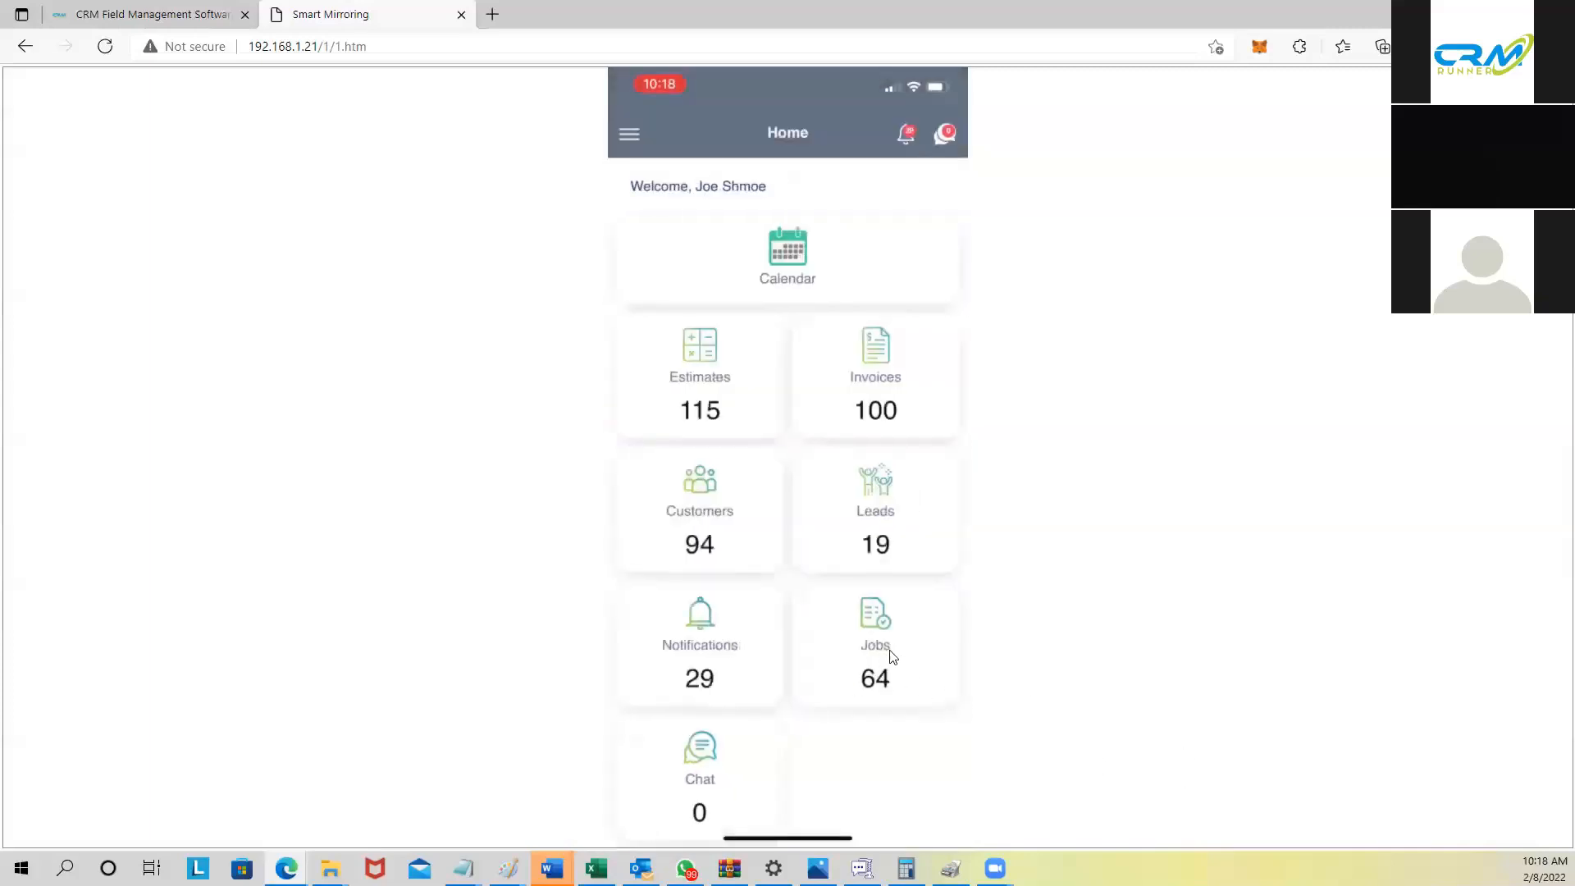
pyautogui.click(876, 654)
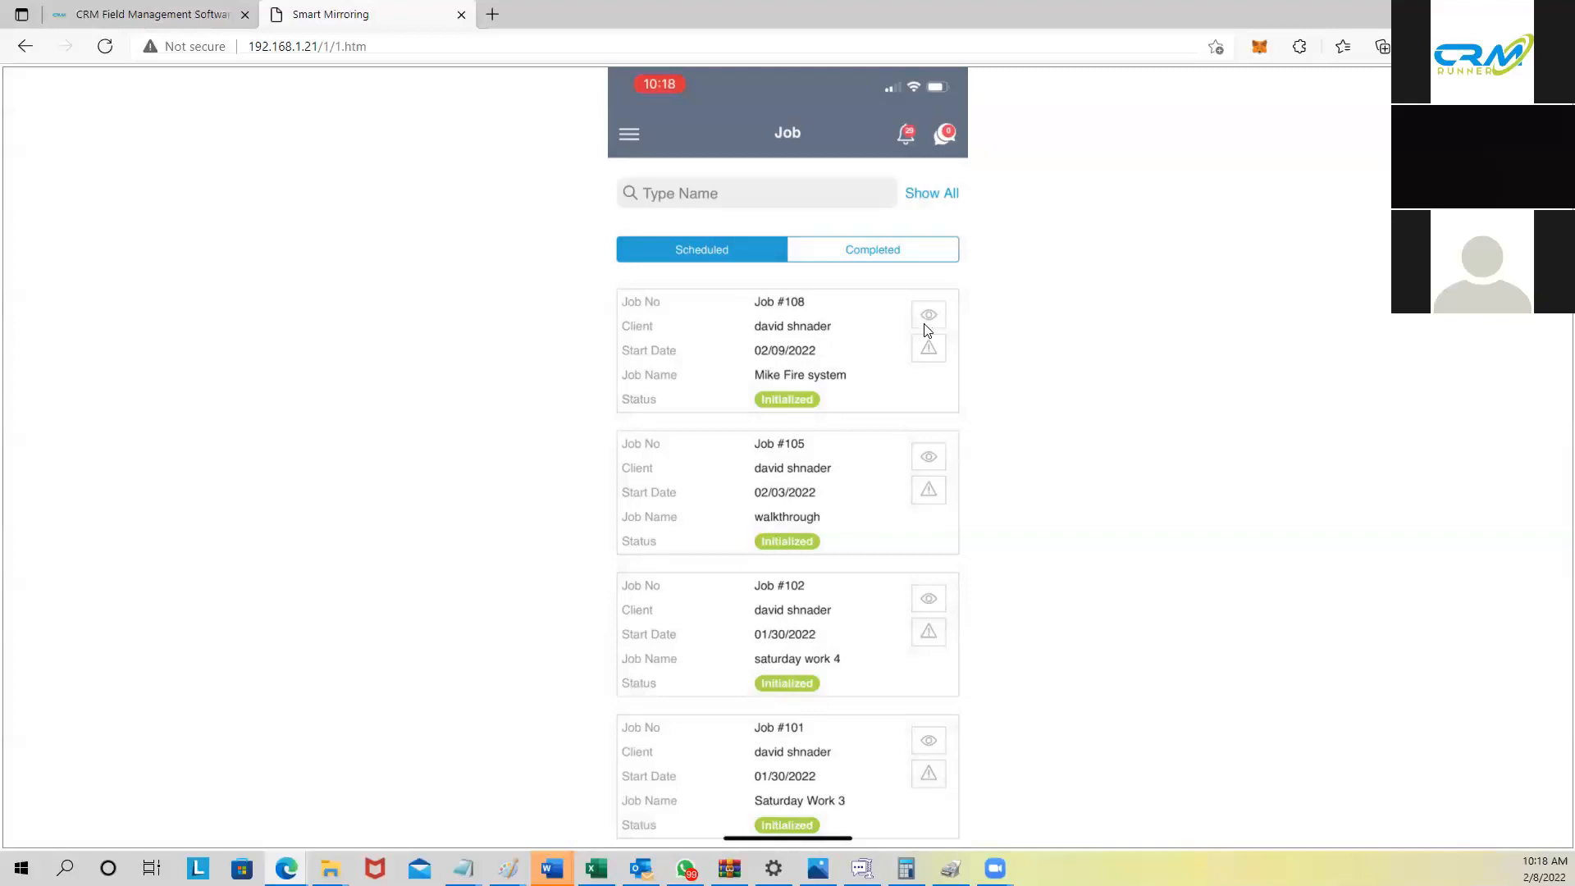
# Step: Mark job #108 as on the way and reached, get Waze directions, then complete it
pyautogui.click(908, 344)
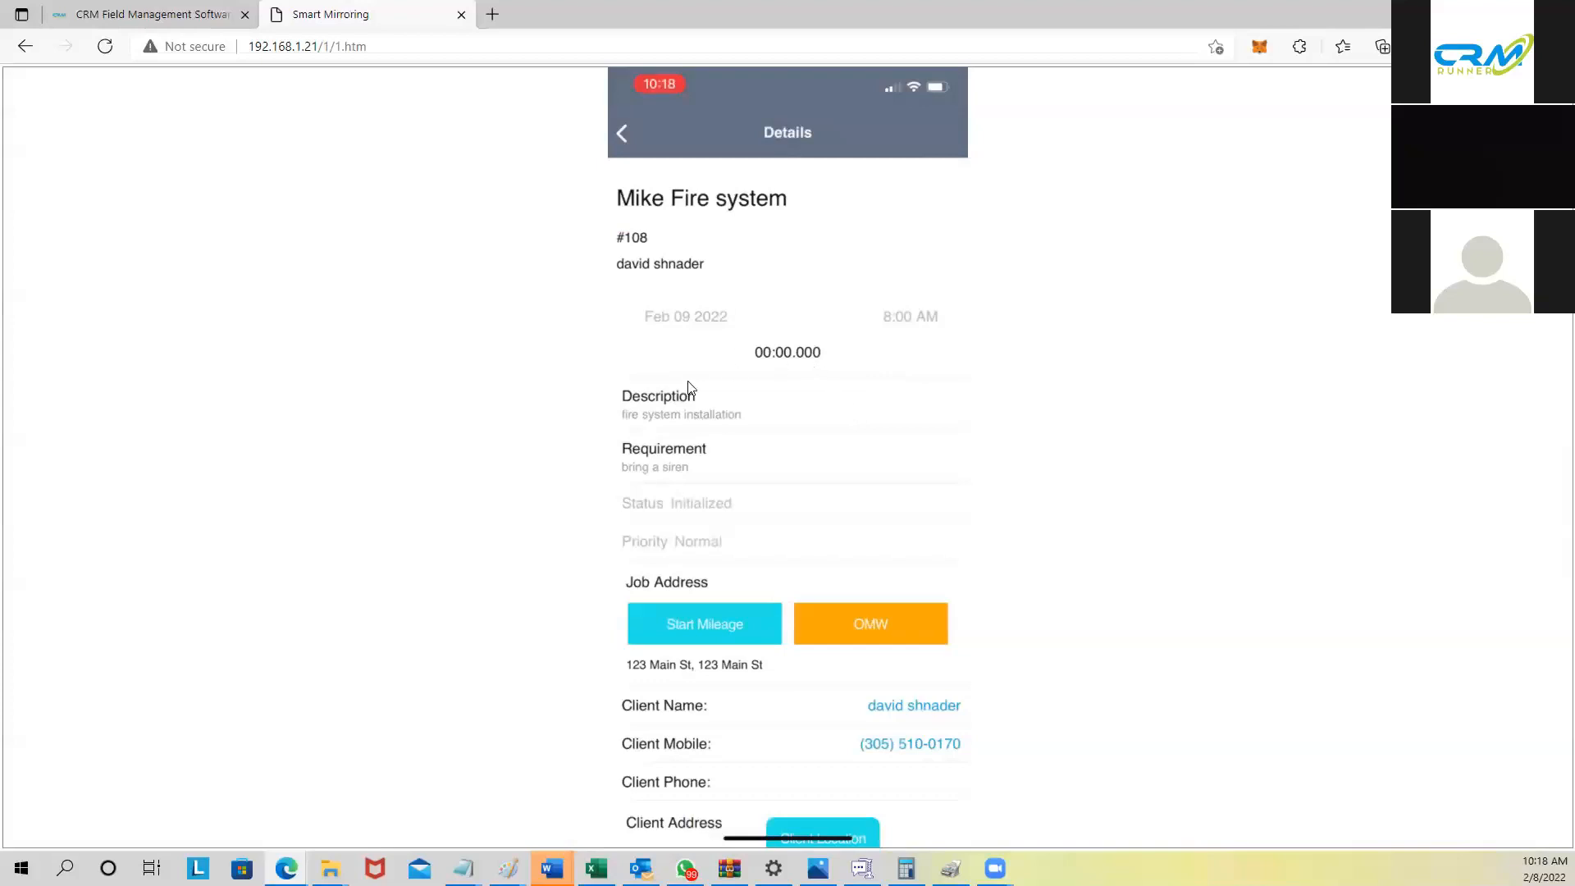
pyautogui.scroll(-3, 629, 475)
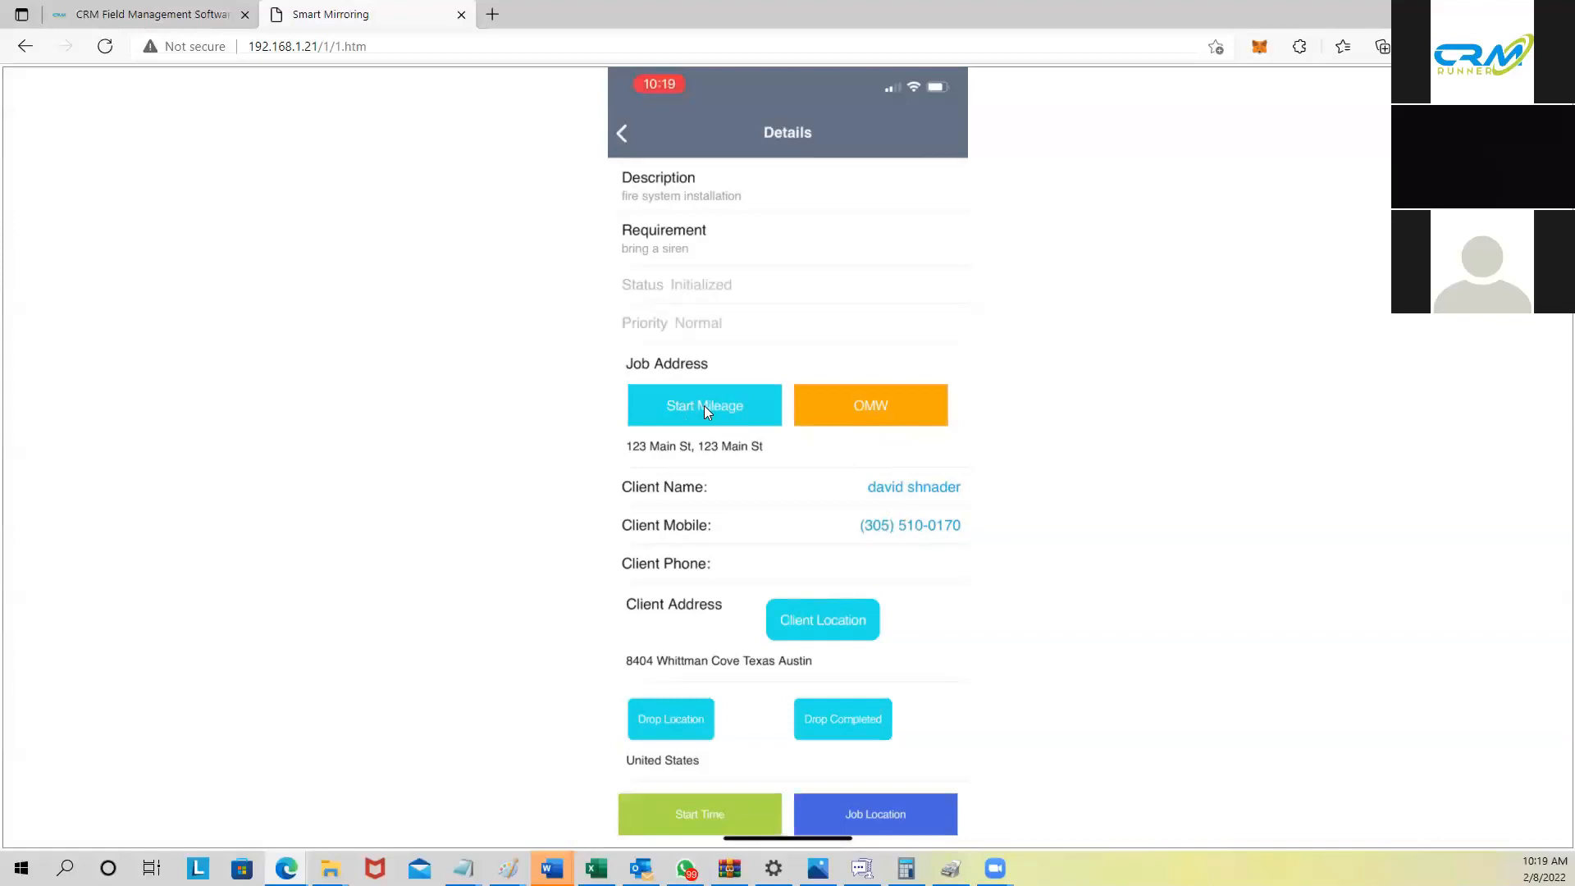
pyautogui.click(861, 411)
pyautogui.click(882, 407)
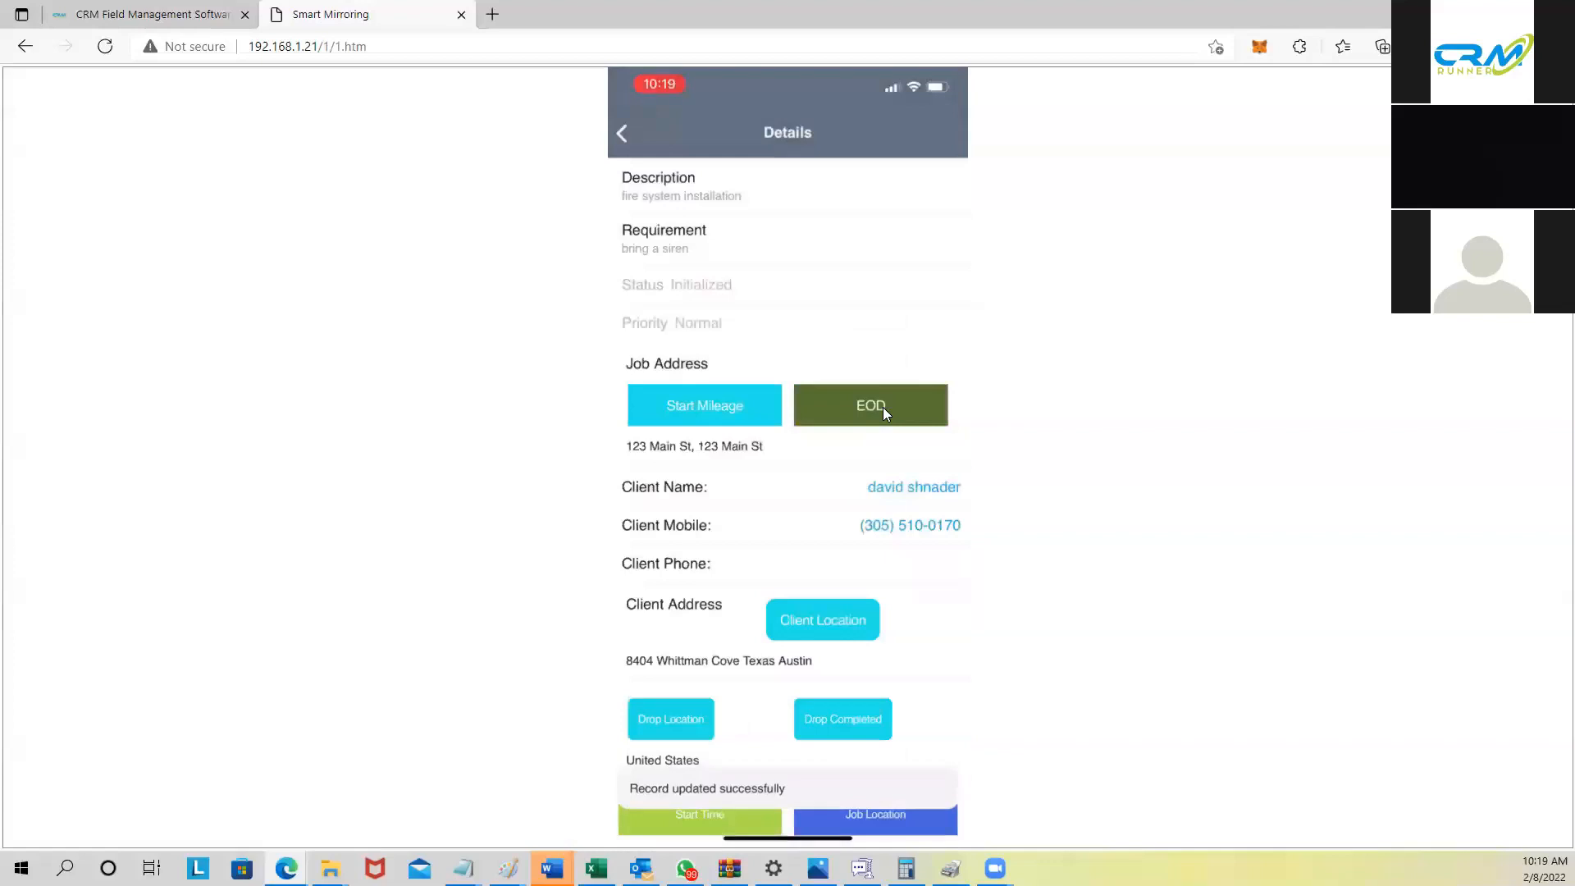
pyautogui.click(879, 815)
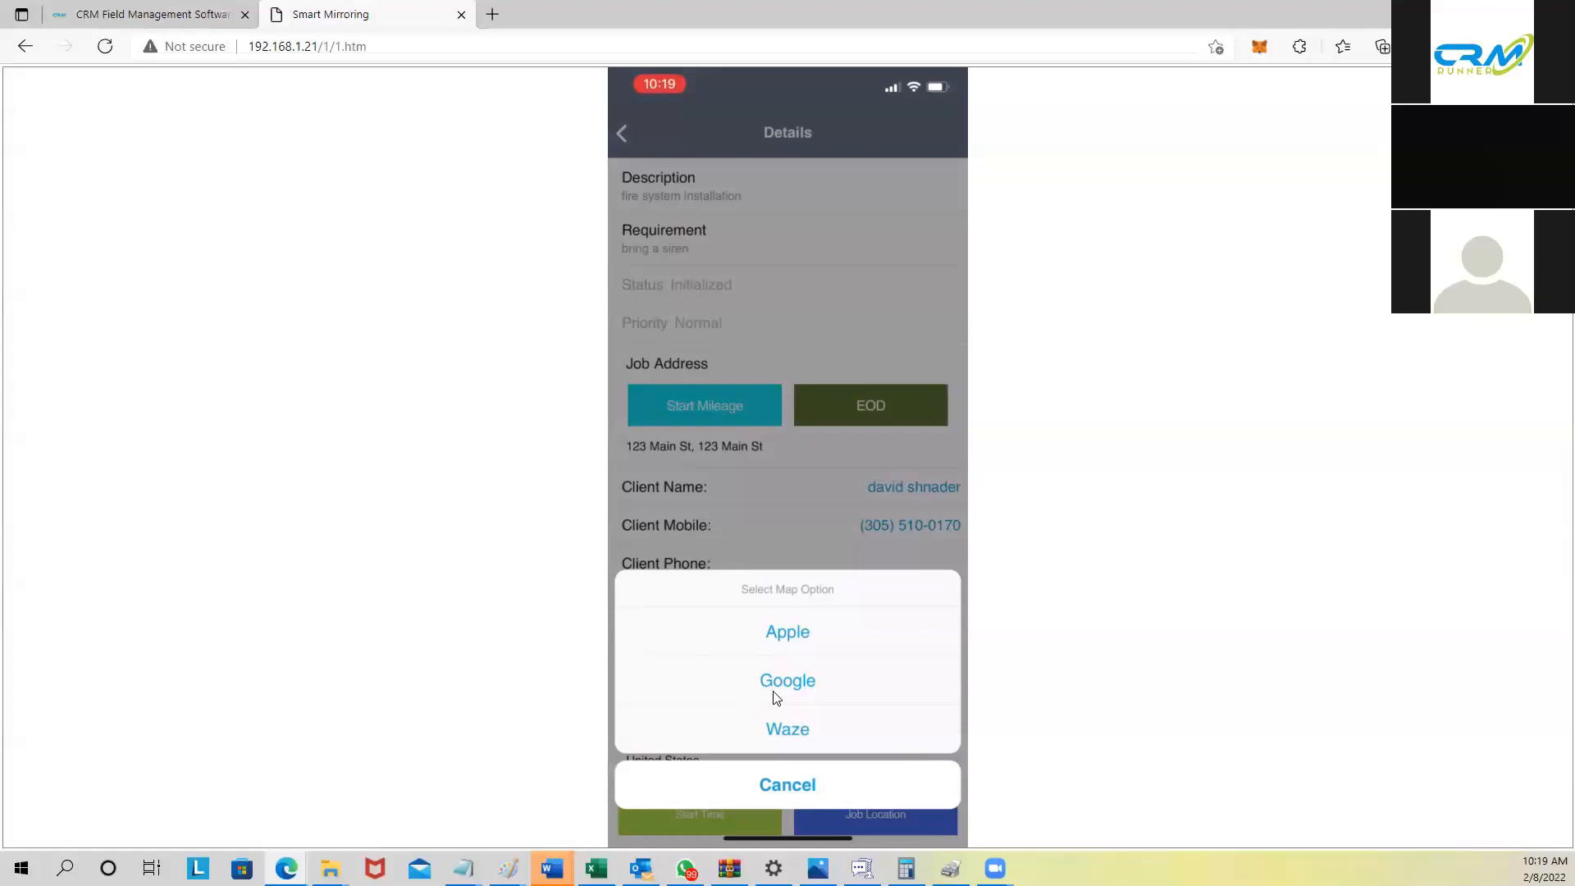
pyautogui.click(791, 730)
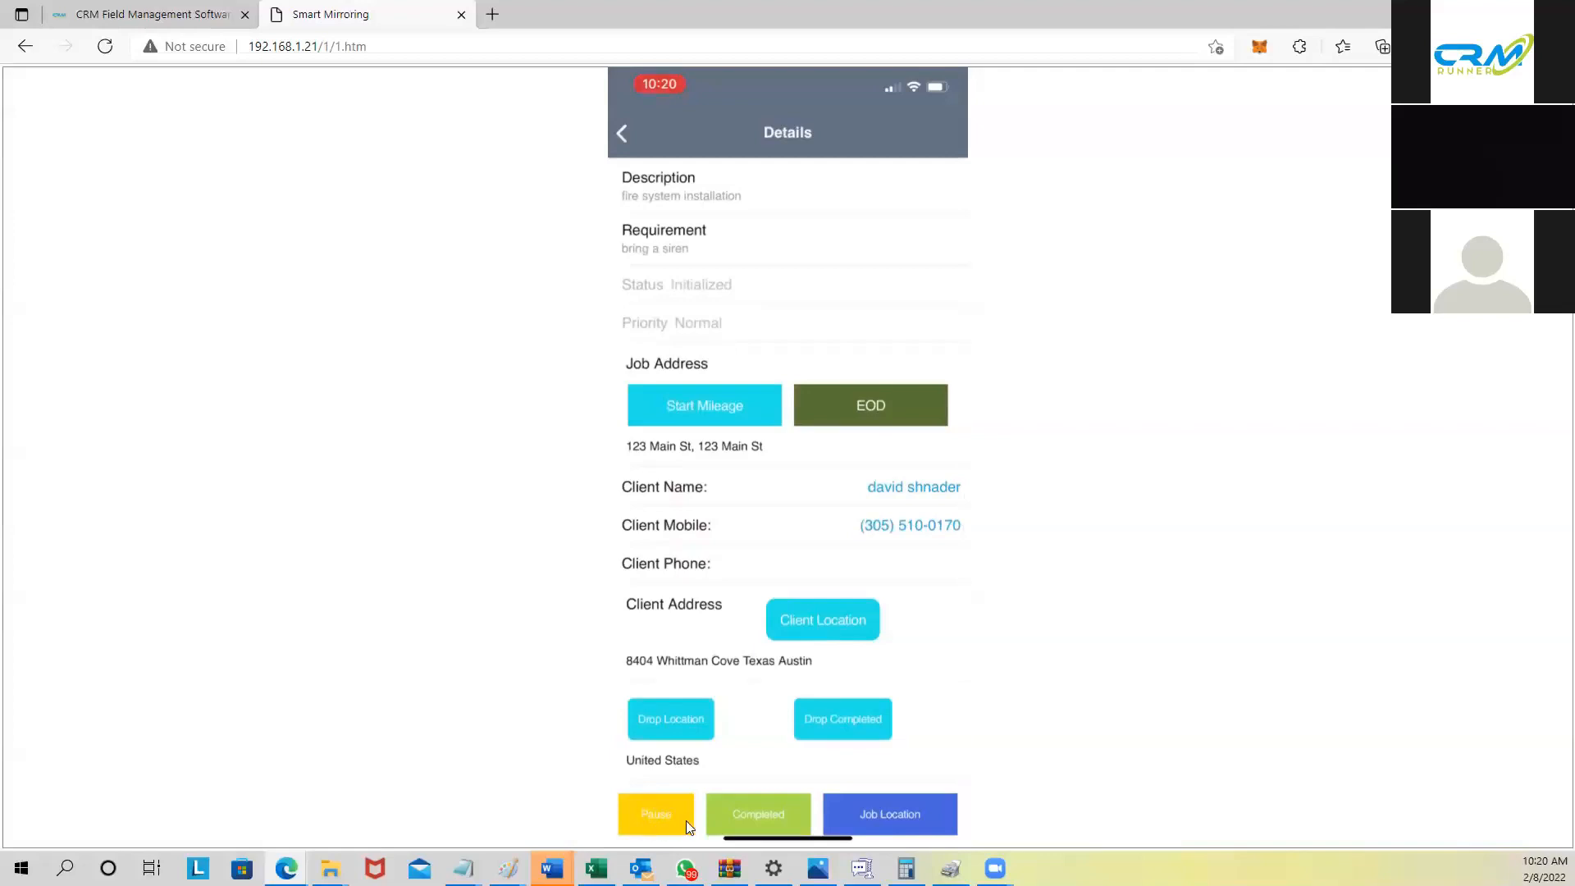
pyautogui.click(756, 804)
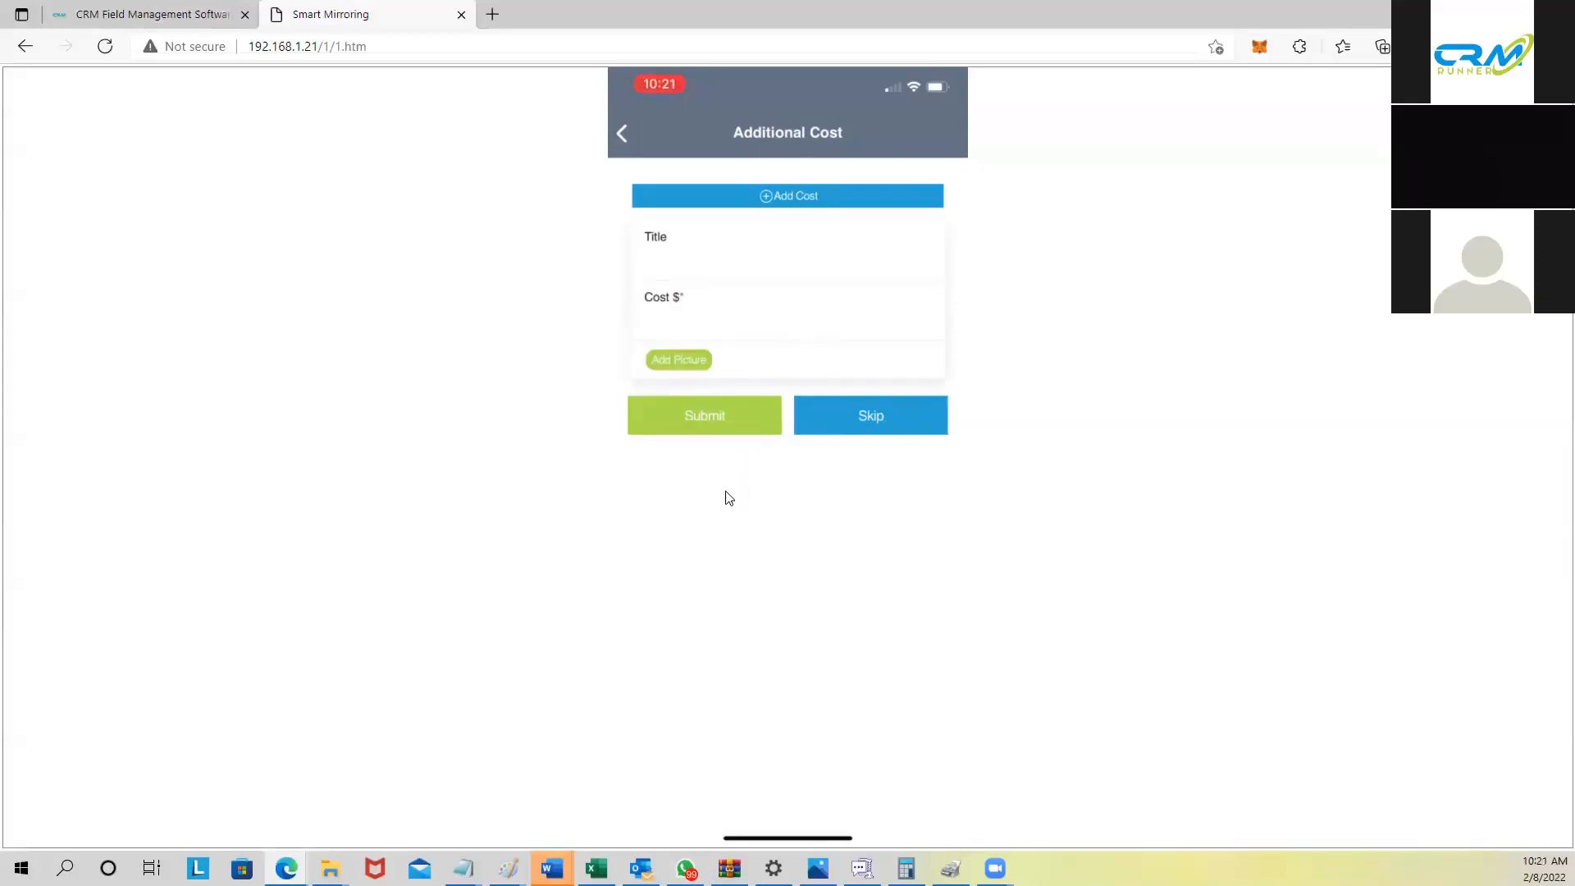
# Step: Leave the additional cost Title and Cost empty and skip it
pyautogui.click(873, 417)
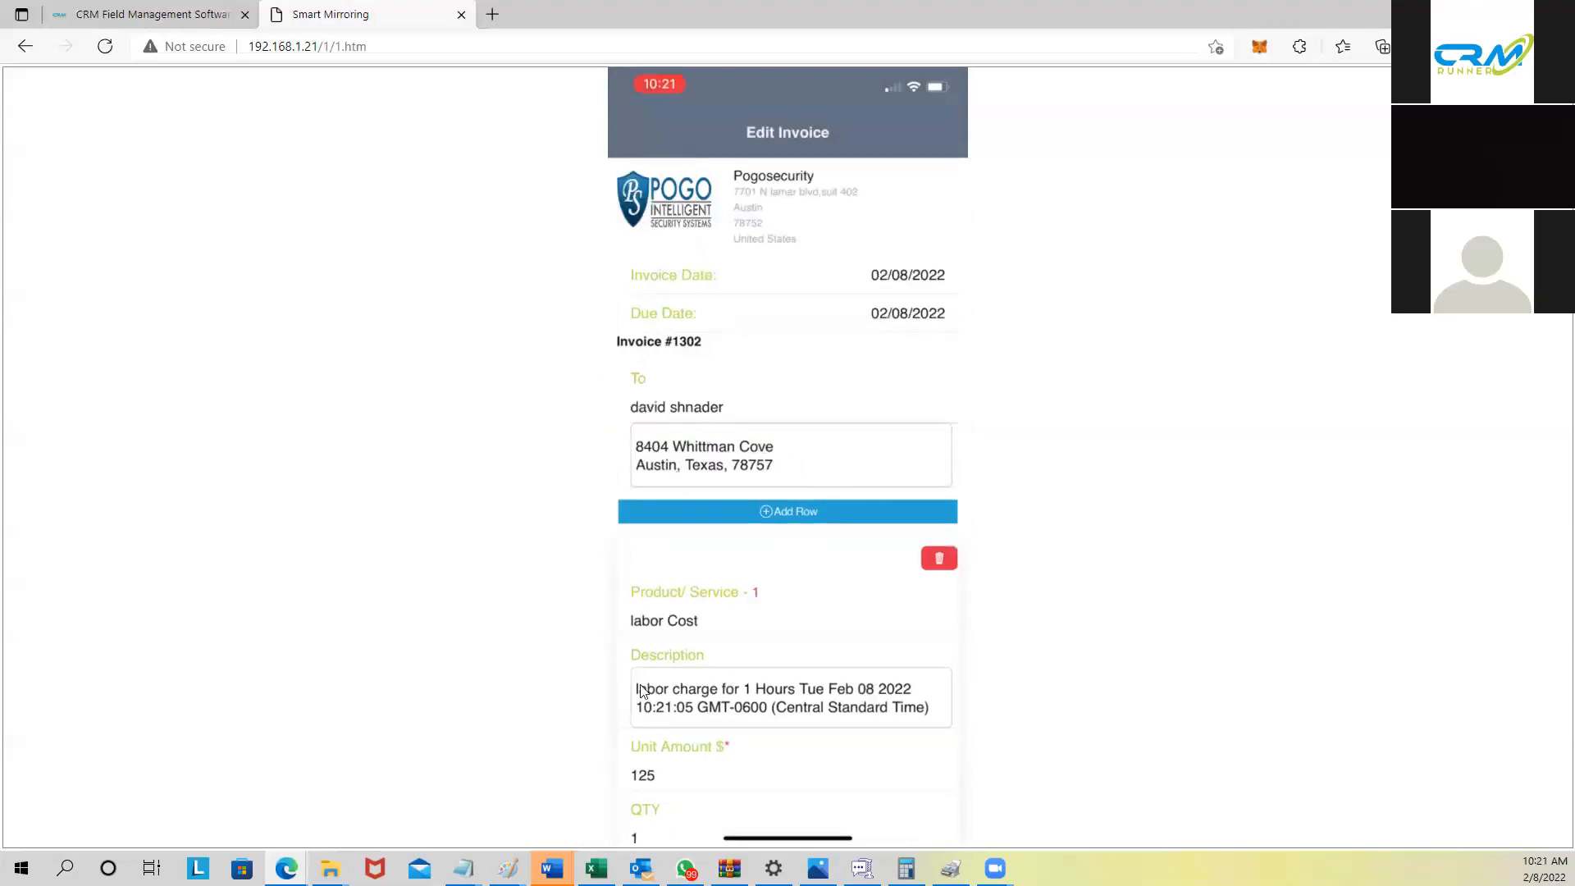
# Step: Review invoice #1302's $125 labor and $85 trip charge totalling $210, then submit it
pyautogui.scroll(-1, 645, 756)
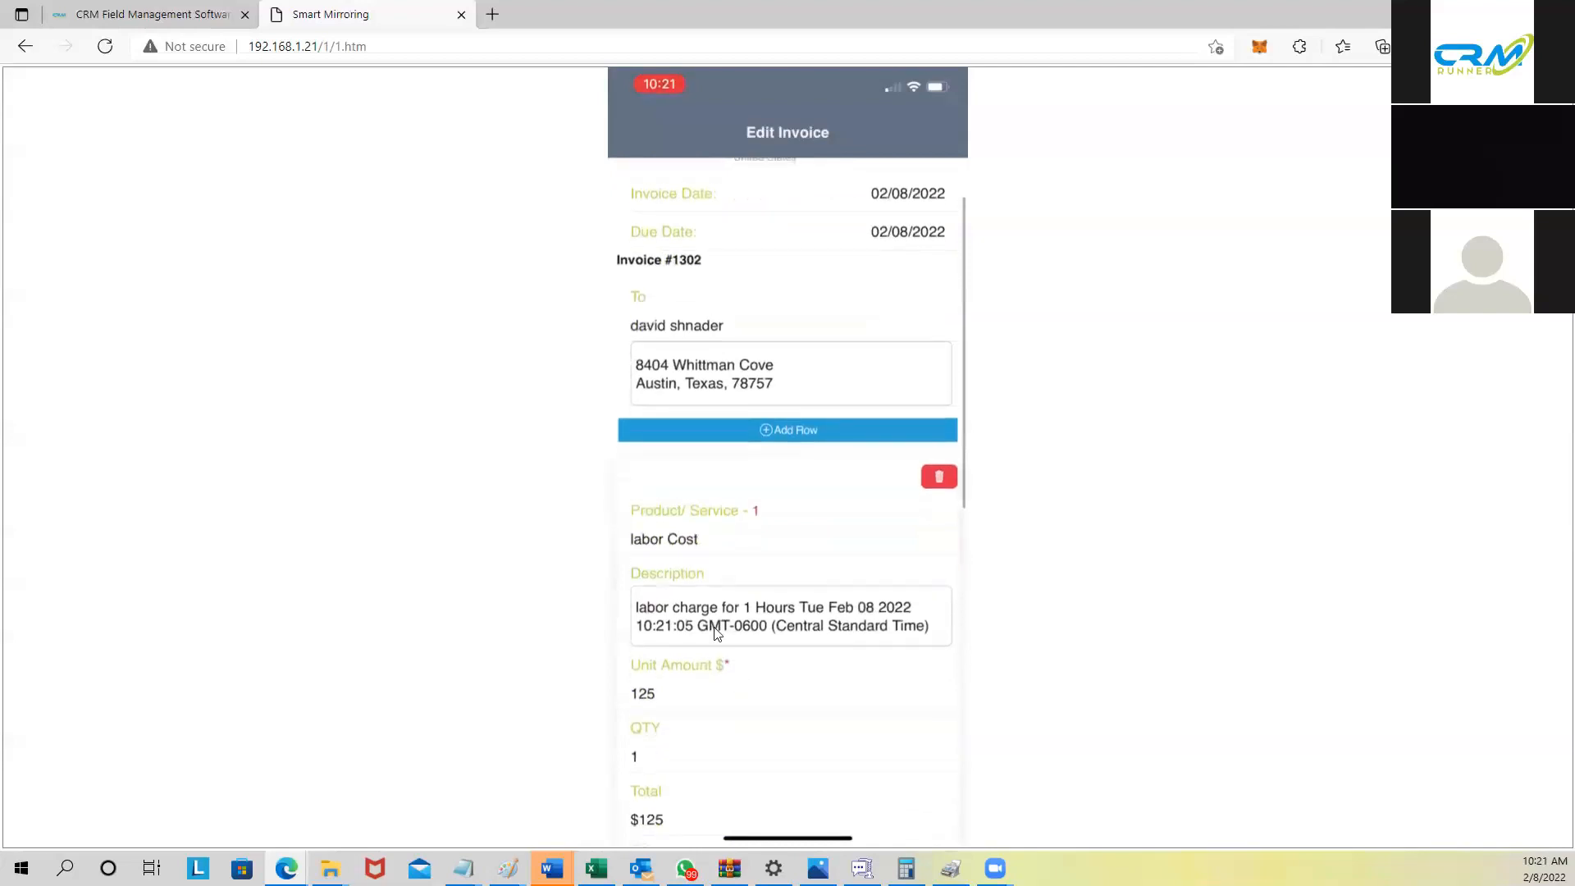
pyautogui.scroll(-1, 686, 626)
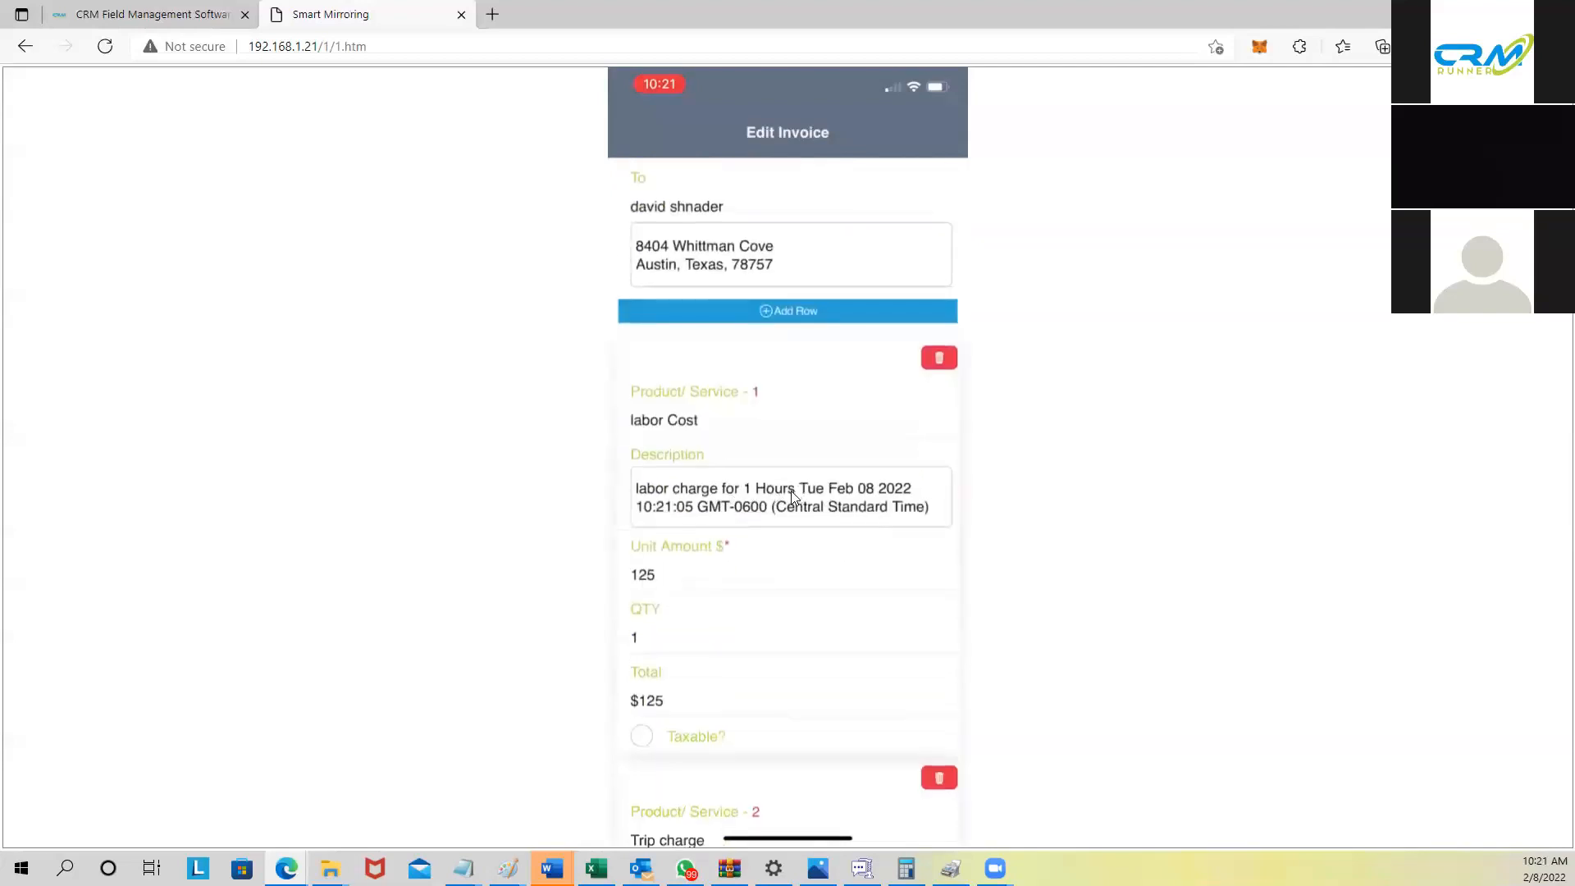
pyautogui.scroll(-4, 710, 629)
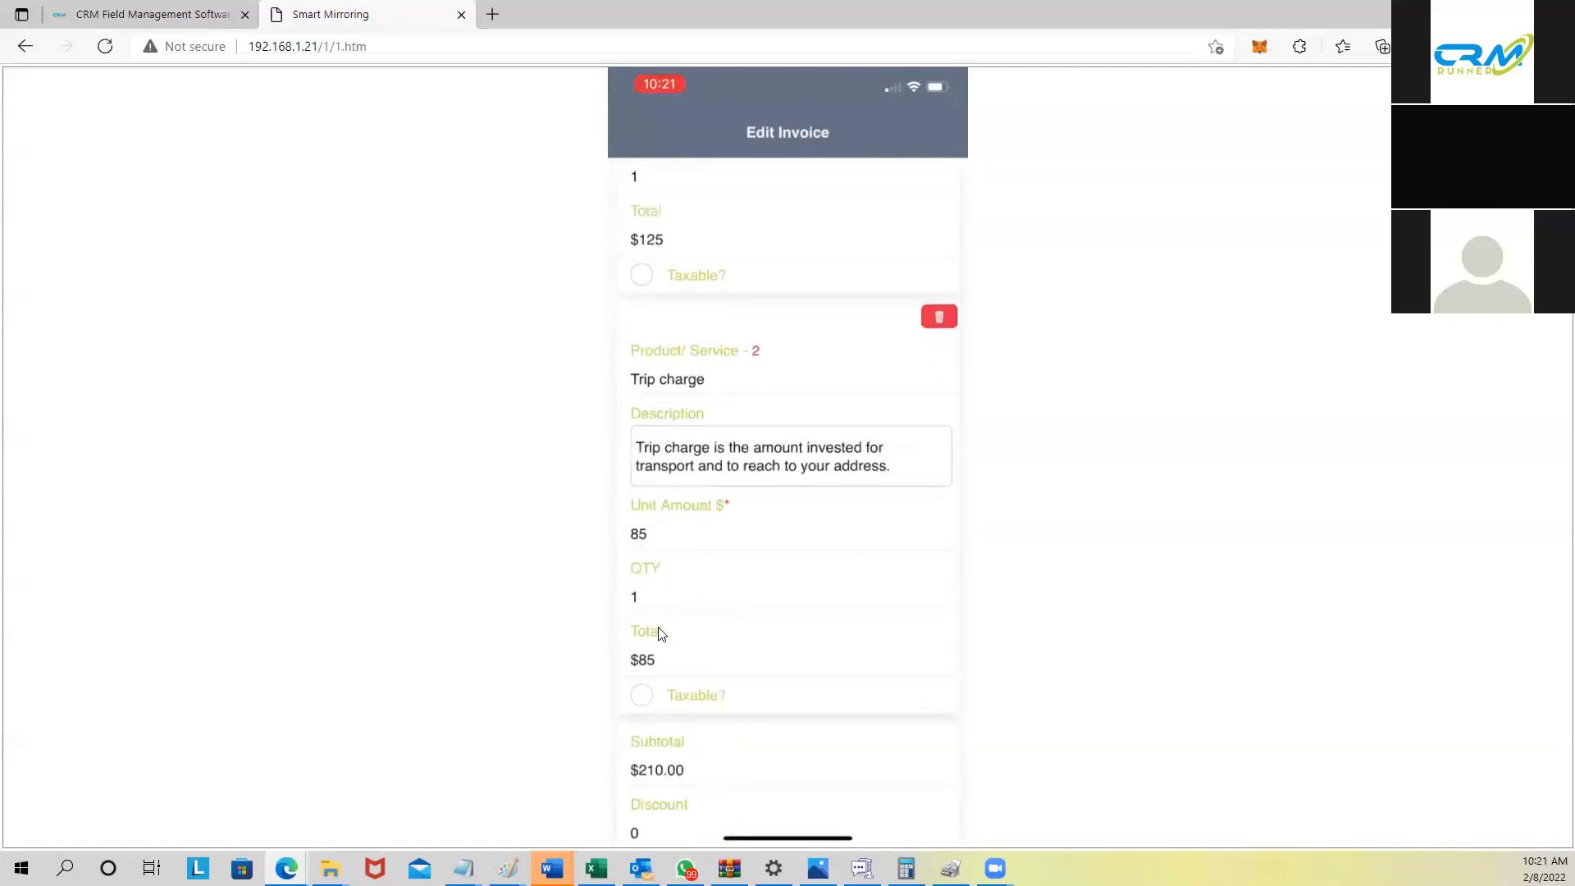
pyautogui.scroll(-1, 681, 746)
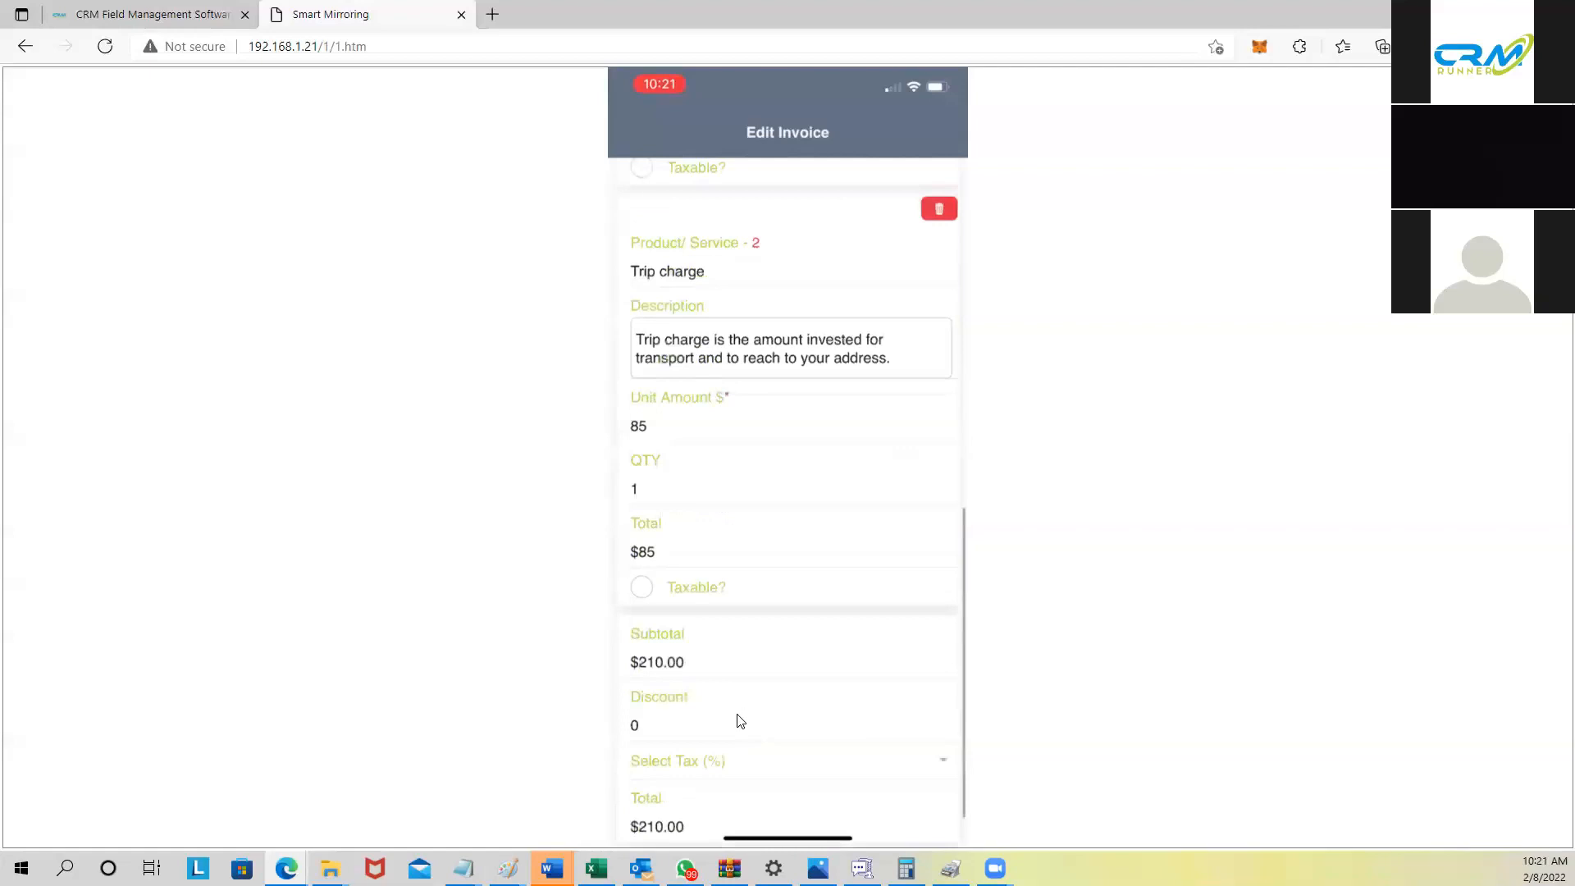
pyautogui.scroll(-1, 741, 721)
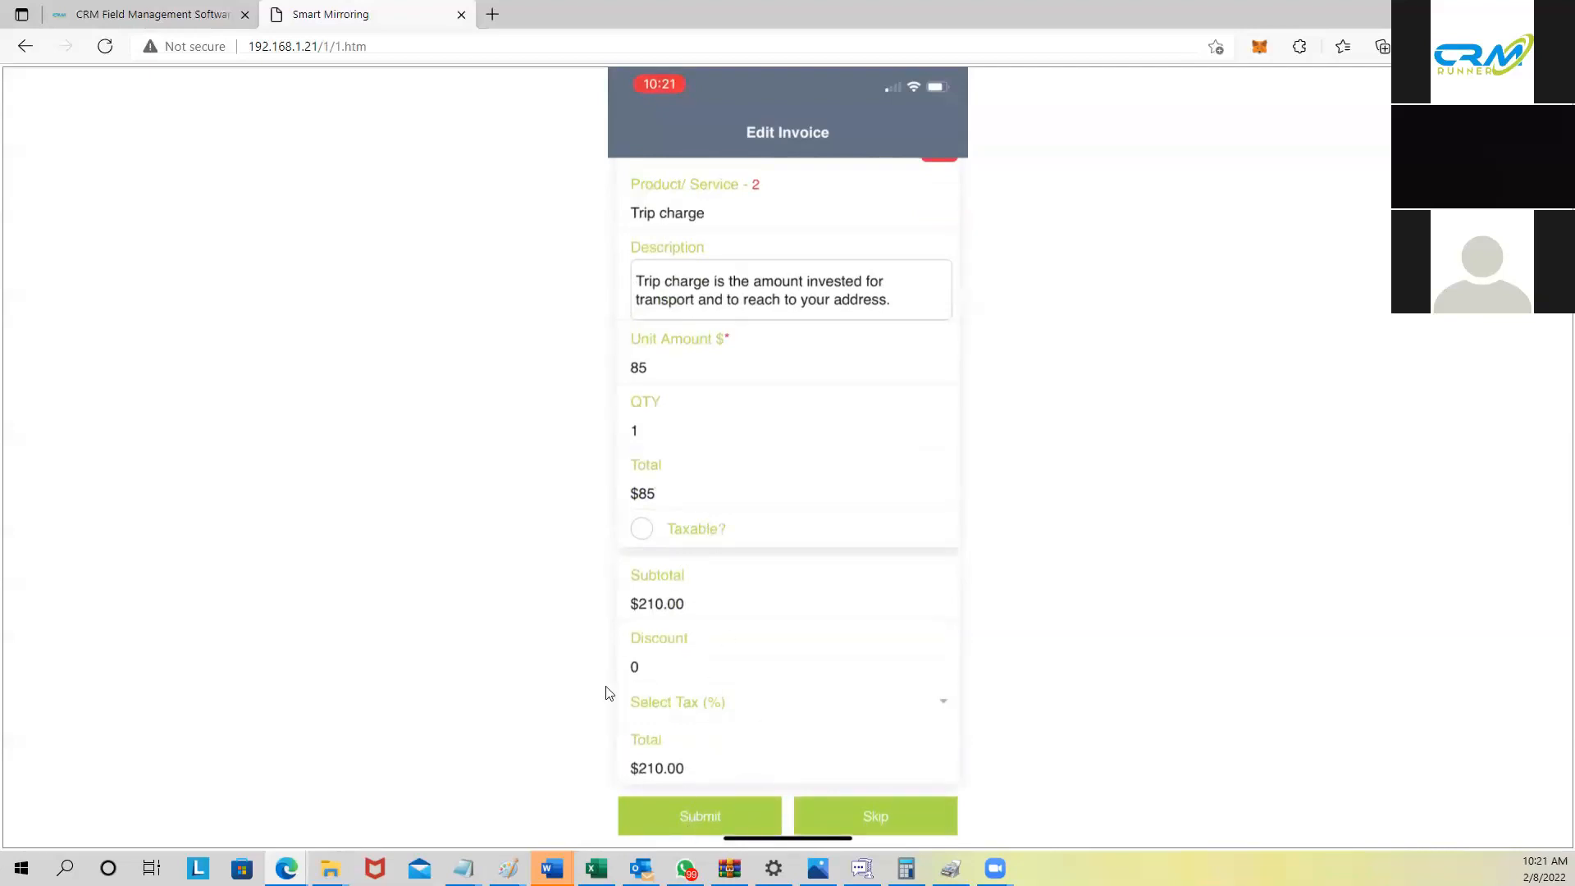
pyautogui.click(699, 820)
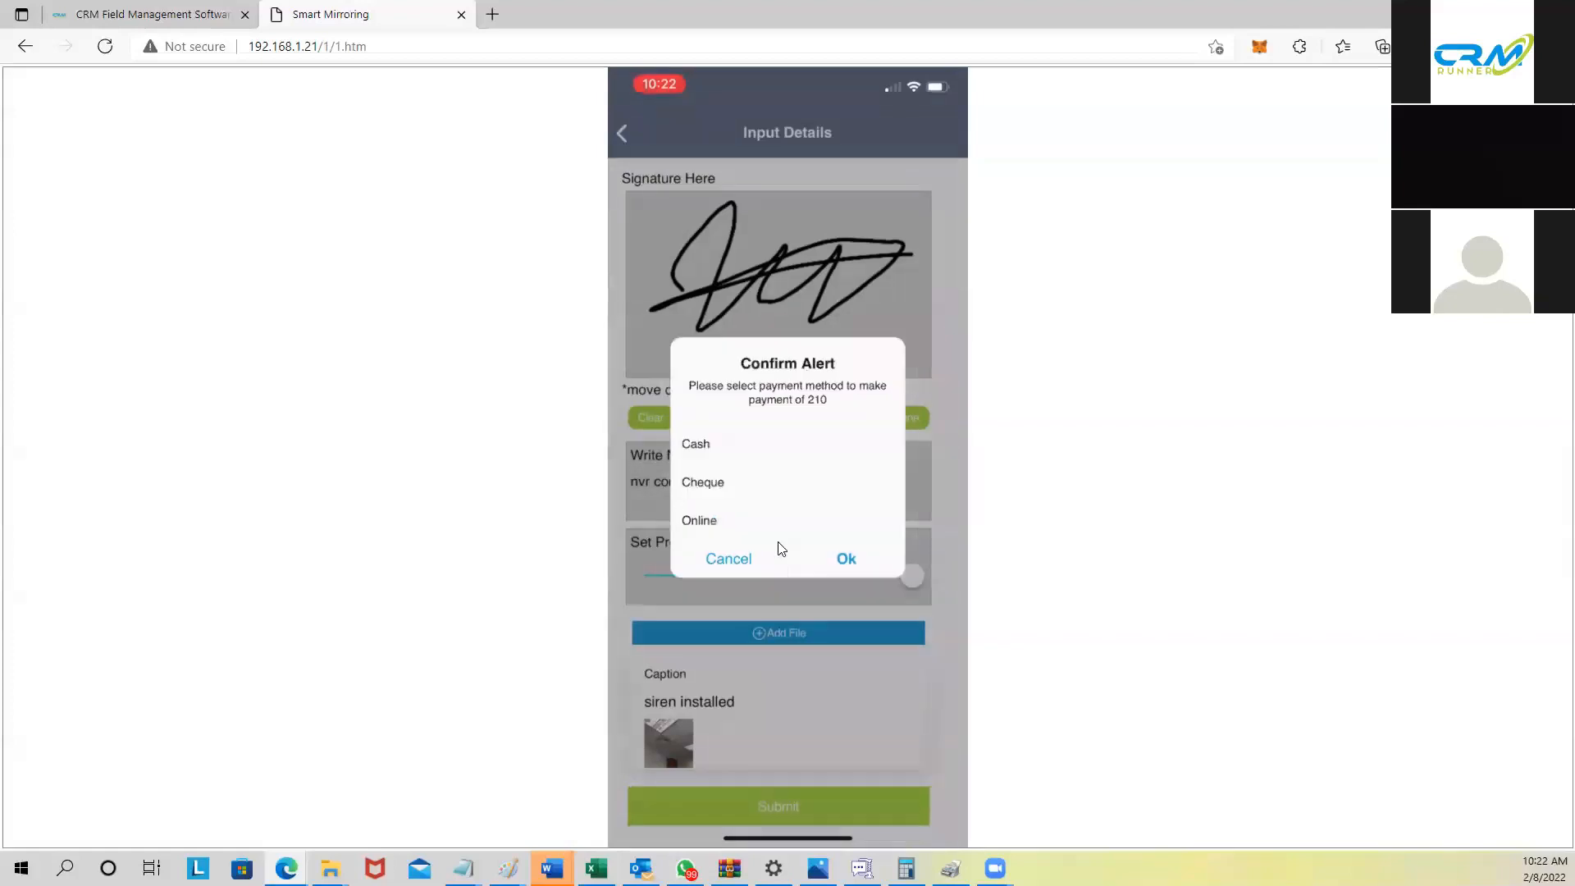
# Step: Confirm the 210 payment as Cash and return to the CRM Field Management jobs tab
pyautogui.click(781, 554)
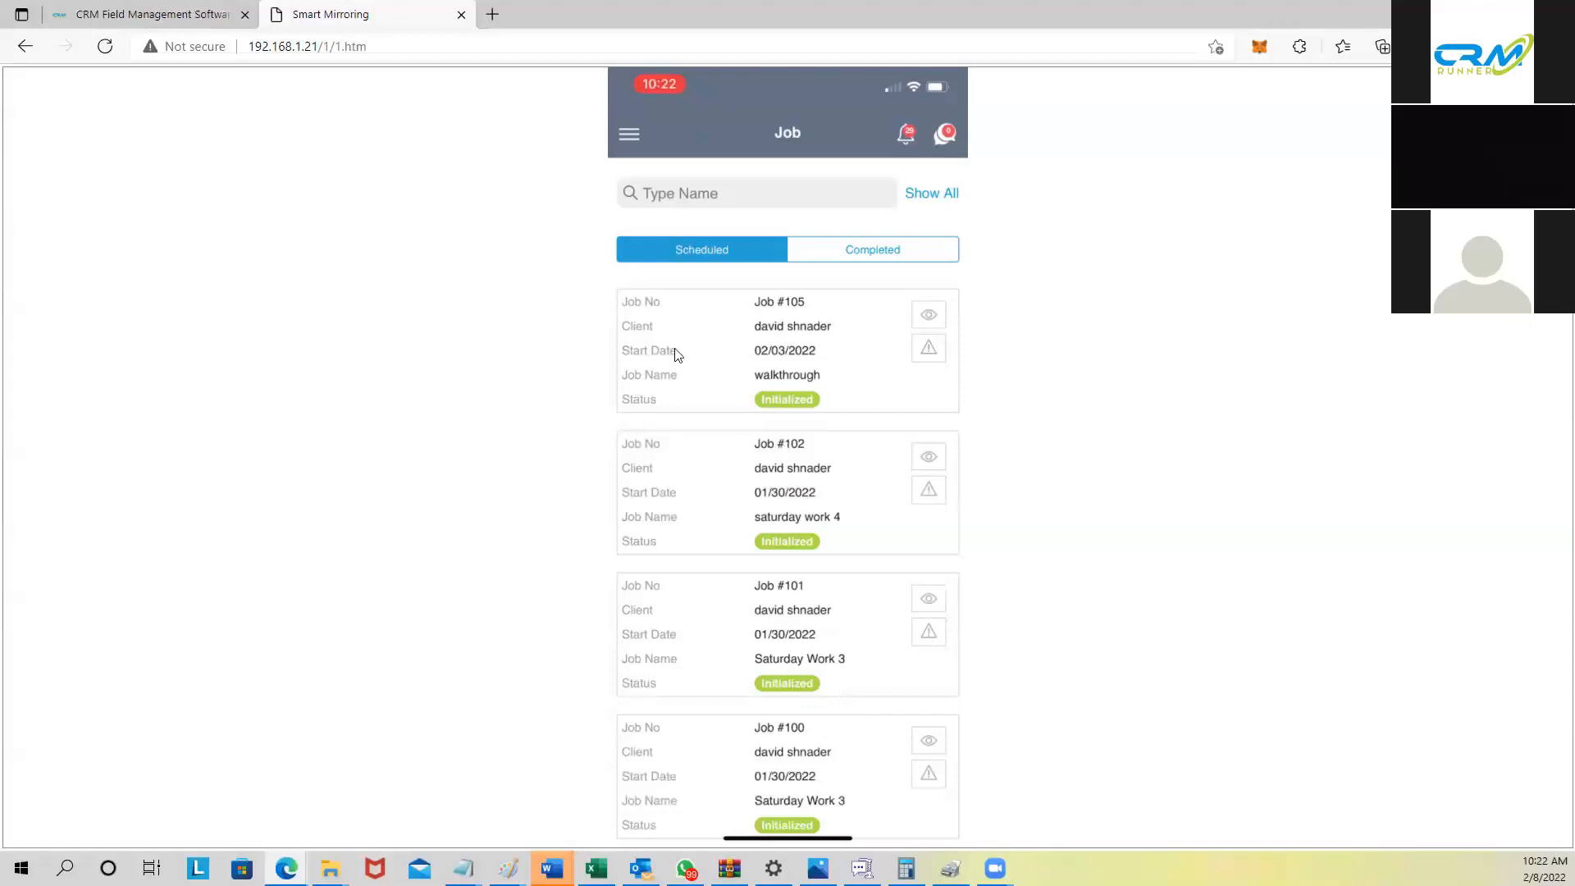
pyautogui.click(183, 16)
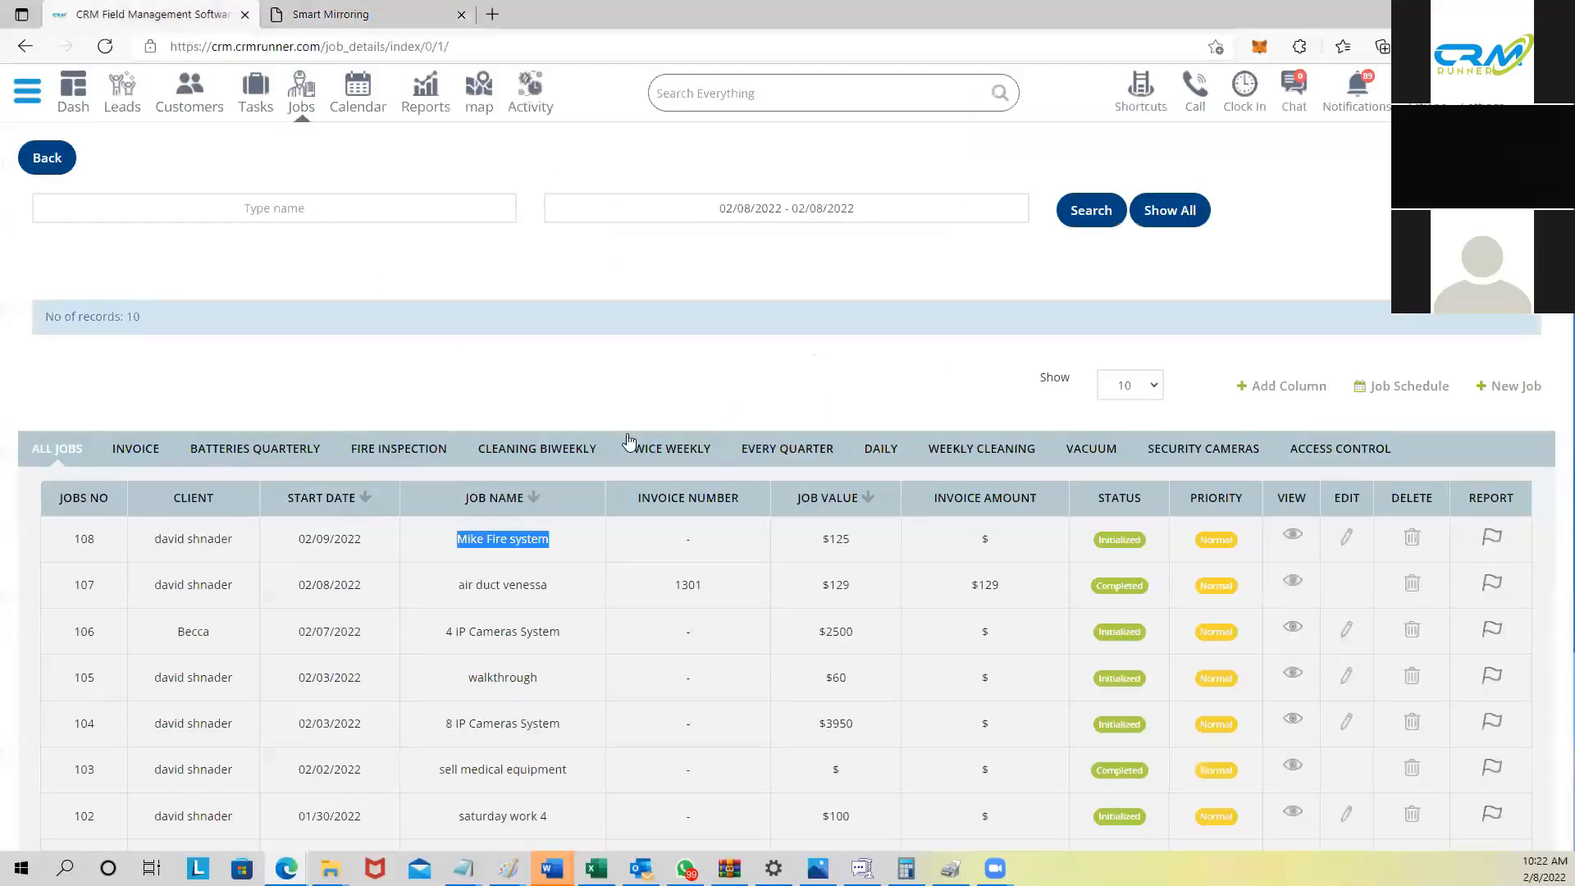
# Step: Reload the jobs page, check that job 108 is Completed, and open its job report
pyautogui.click(648, 41)
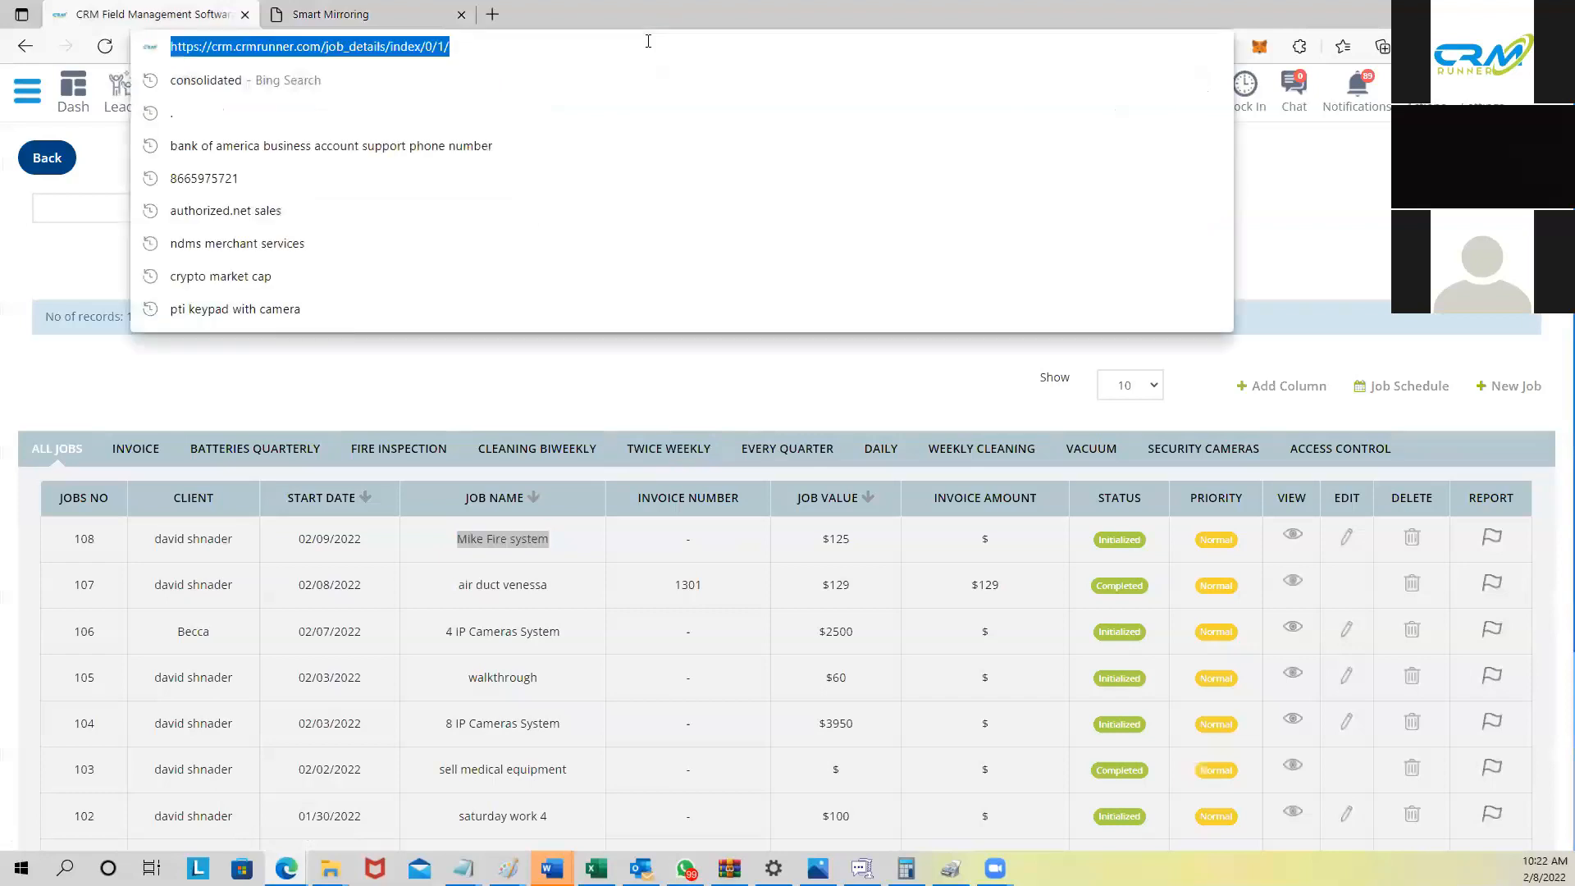
pyautogui.press('Return')
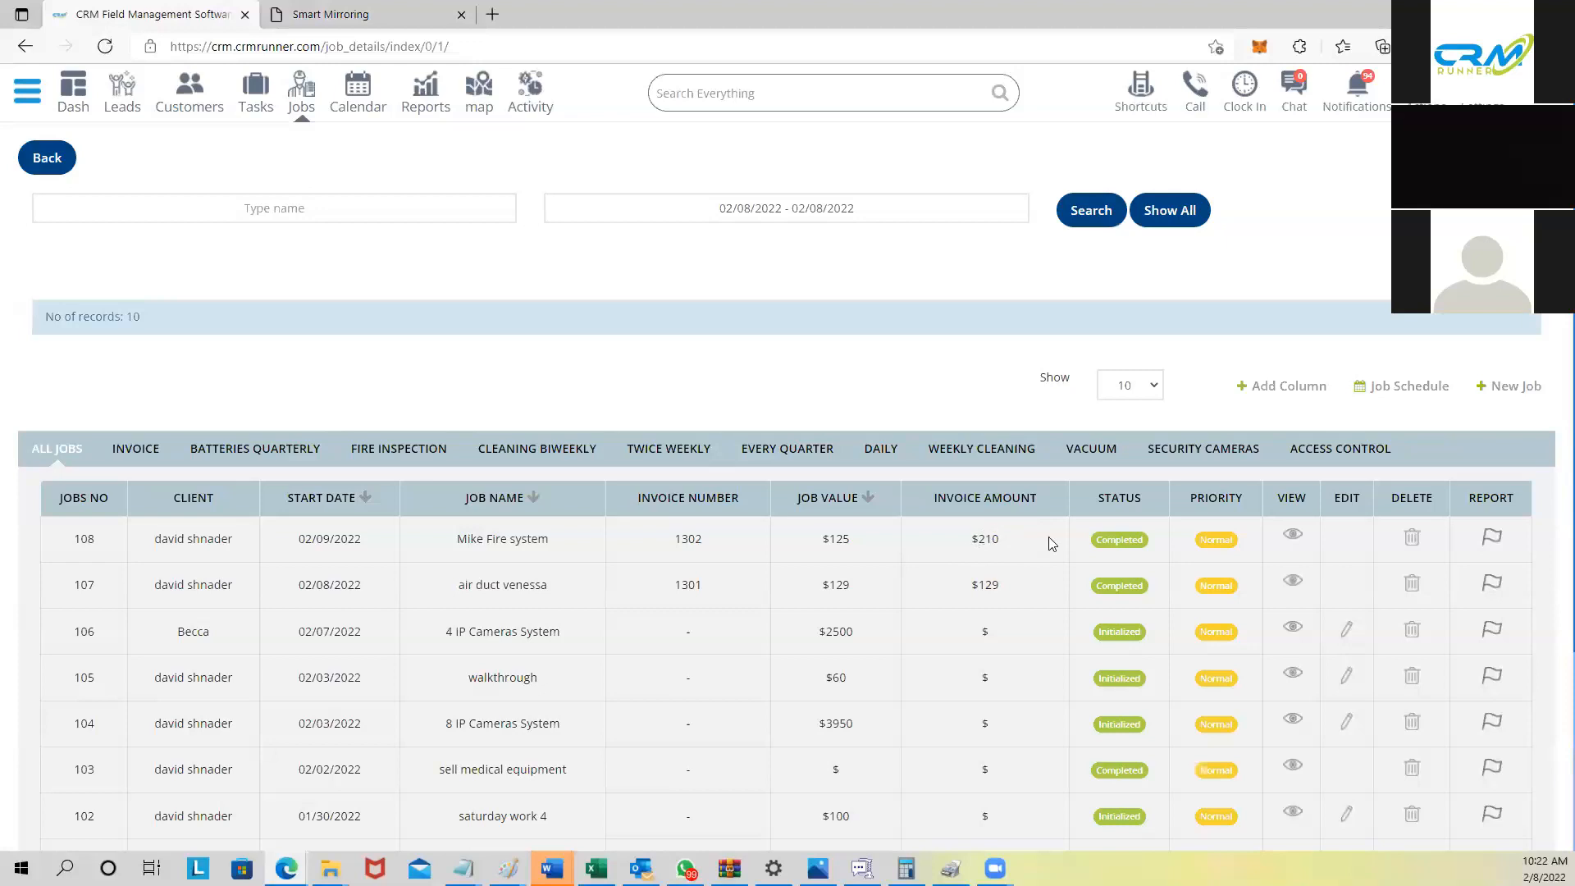
pyautogui.moveTo(1104, 544); pyautogui.dragTo(1170, 536)
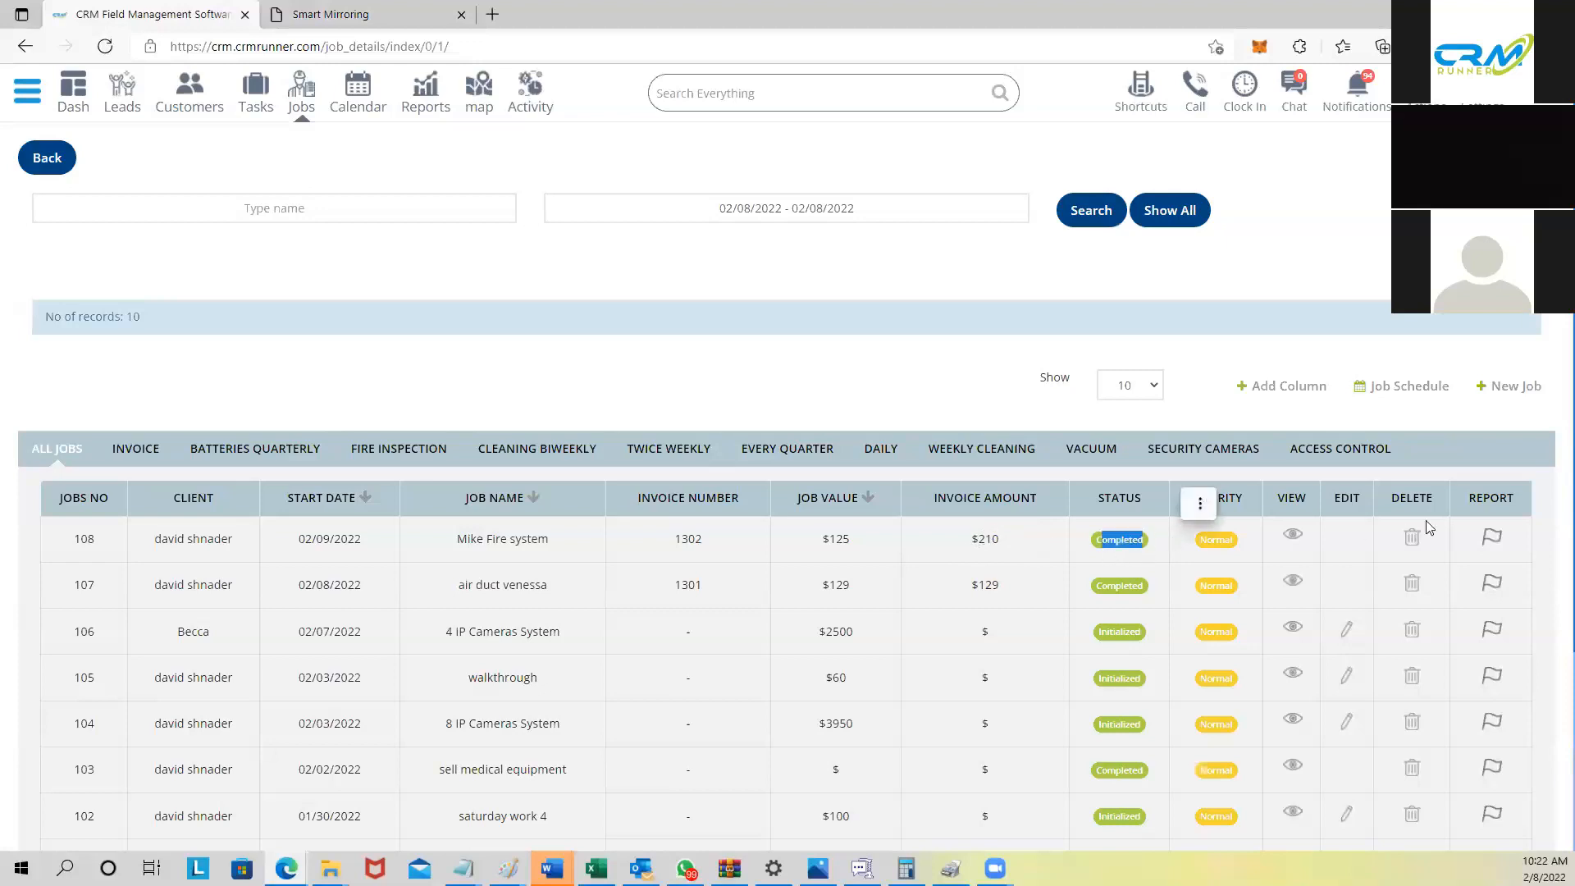
pyautogui.click(1495, 545)
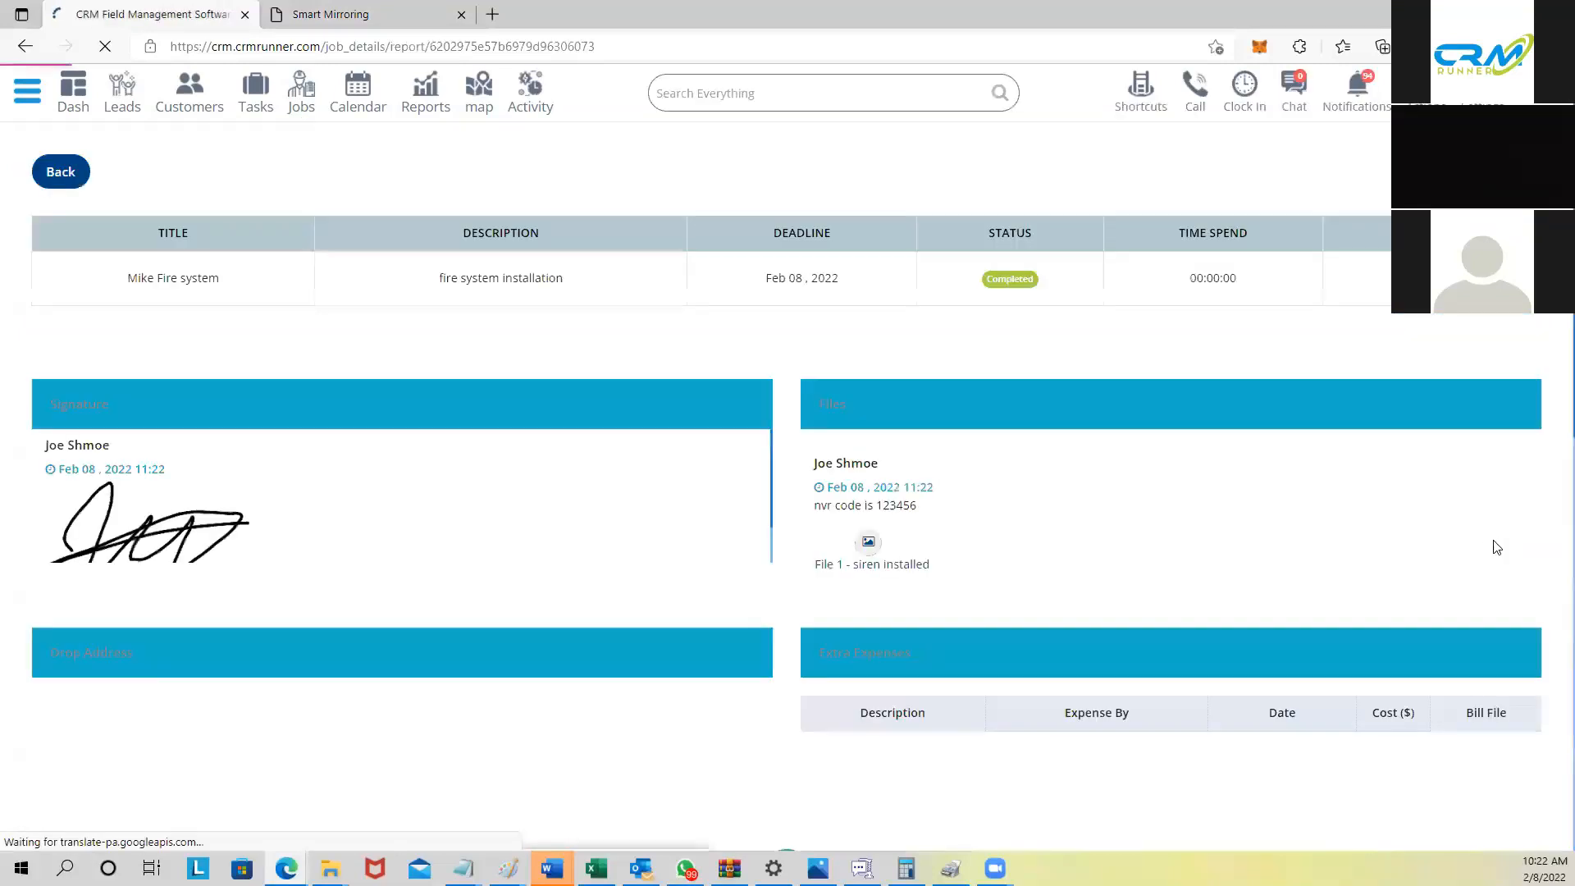
# Step: Review the Mike Fire system report's signature, photo and Extra Expenses, then download and open it
pyautogui.scroll(-10, 804, 643)
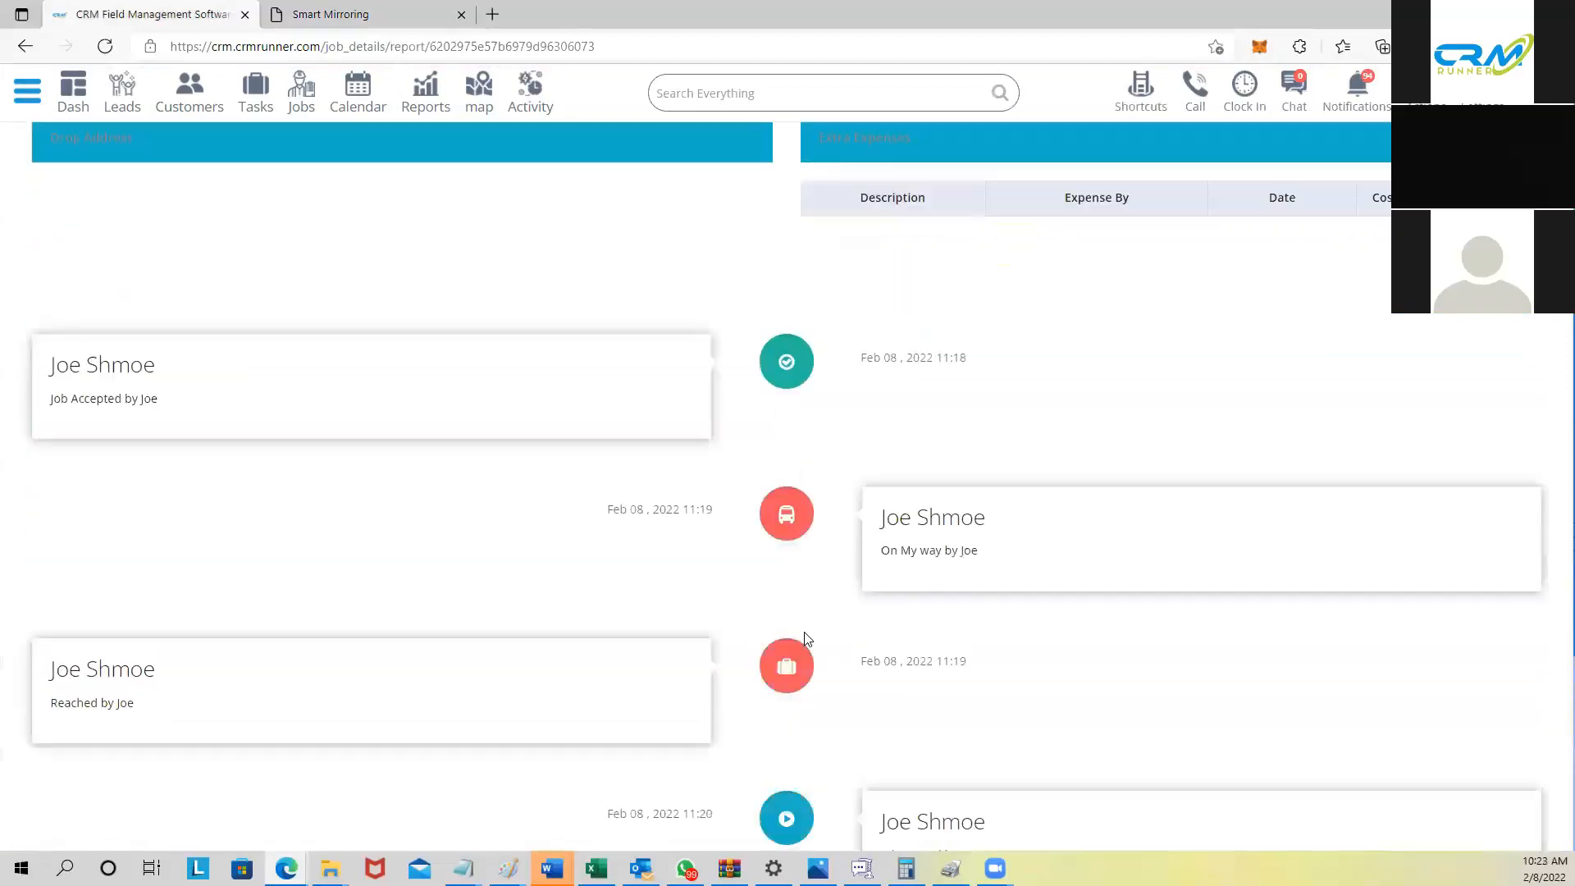
pyautogui.scroll(5, 818, 571)
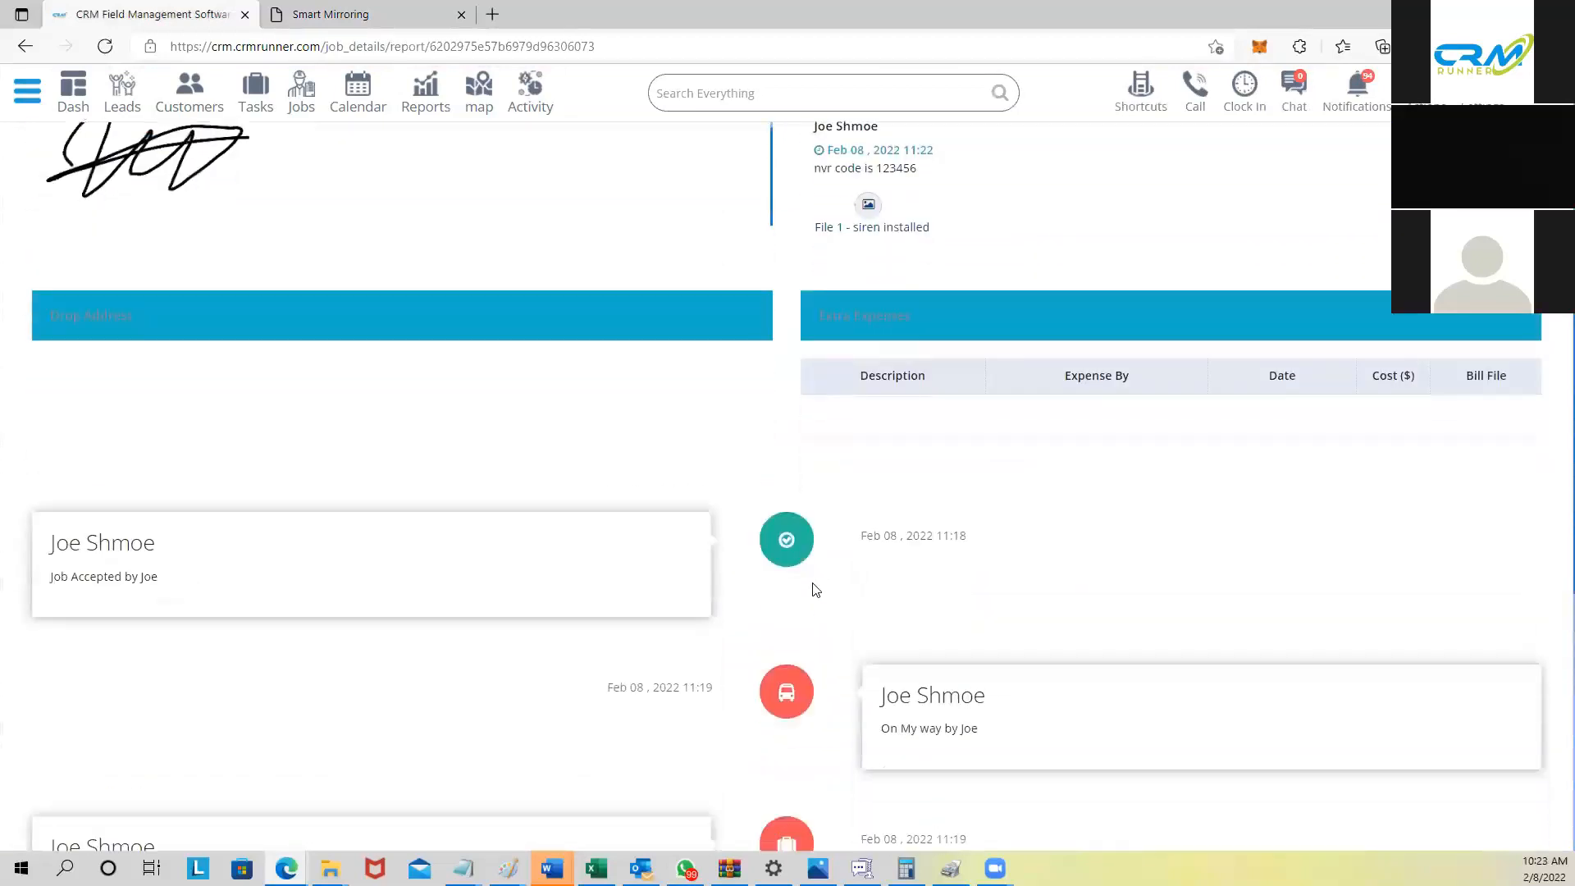
pyautogui.moveTo(82, 564); pyautogui.dragTo(159, 565)
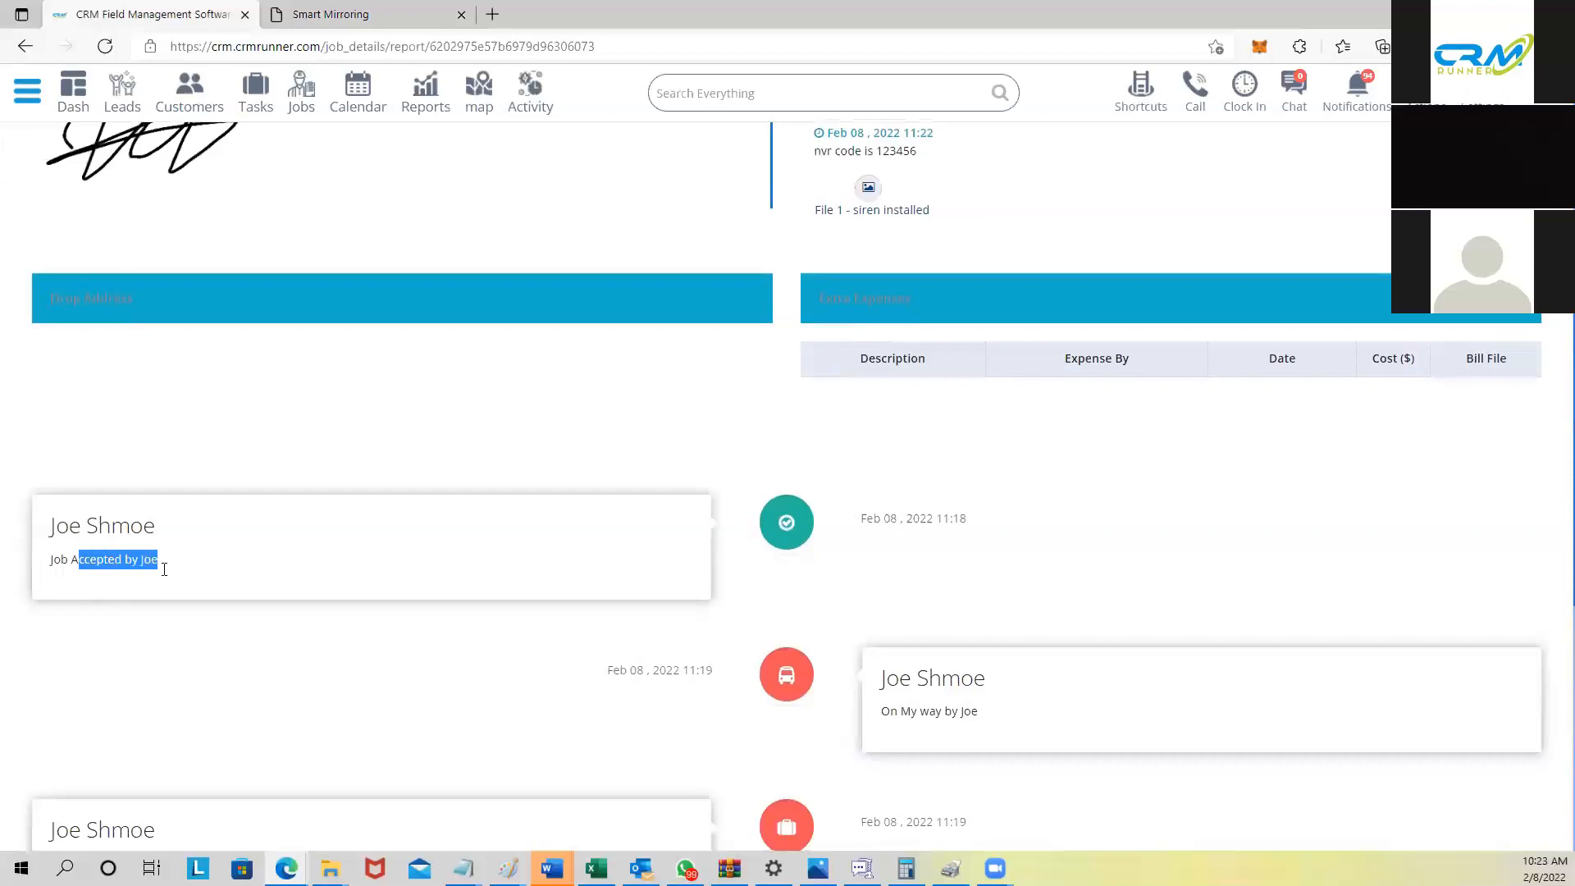
pyautogui.scroll(-3, 873, 681)
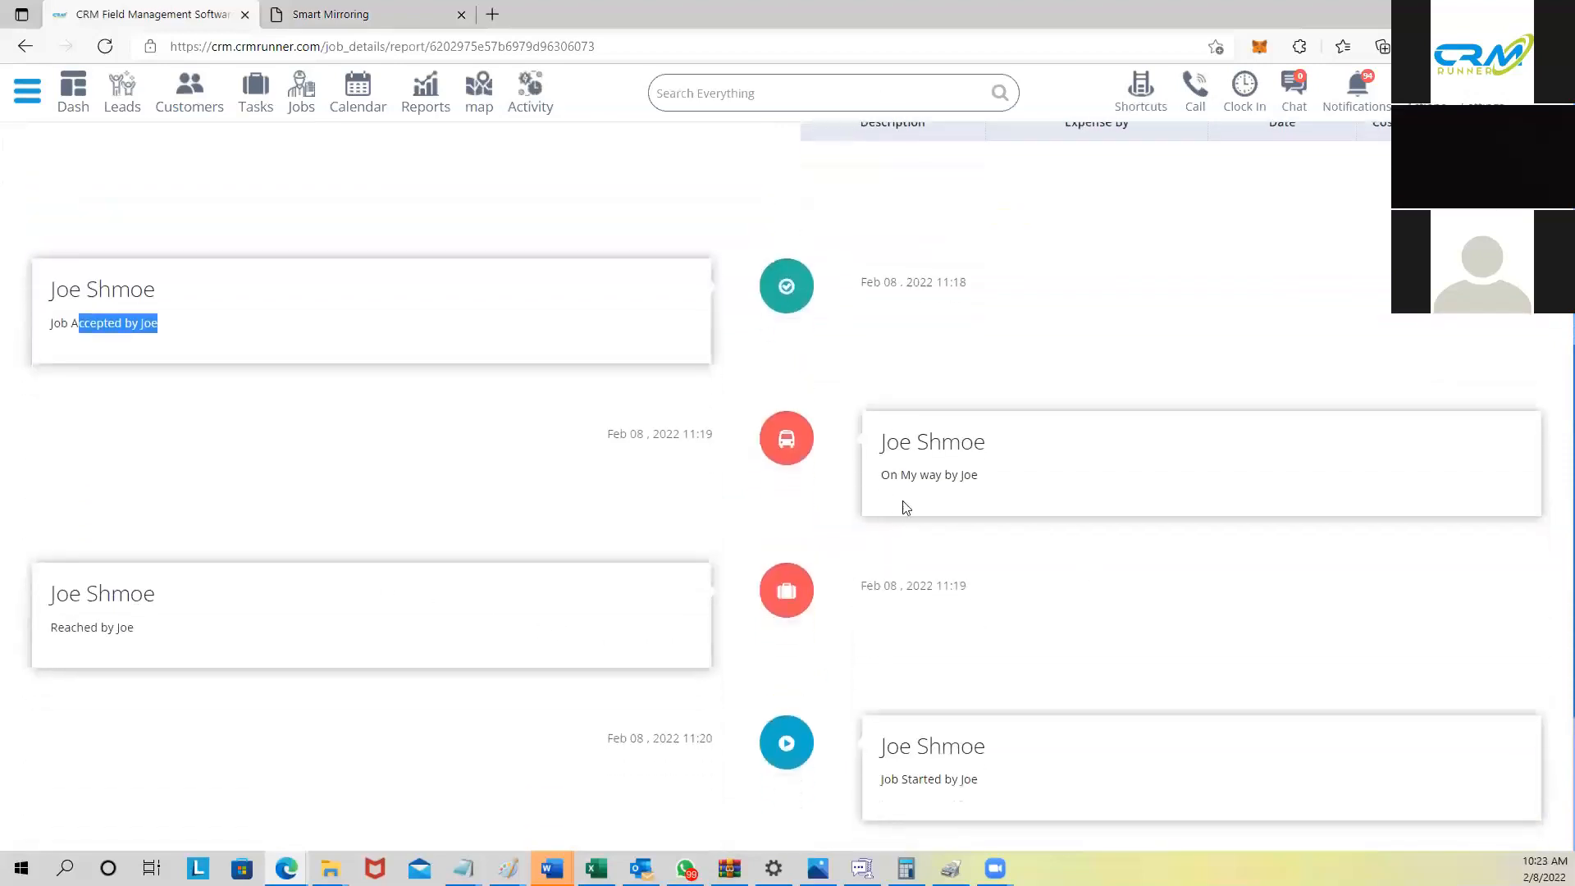
pyautogui.scroll(-3, 428, 649)
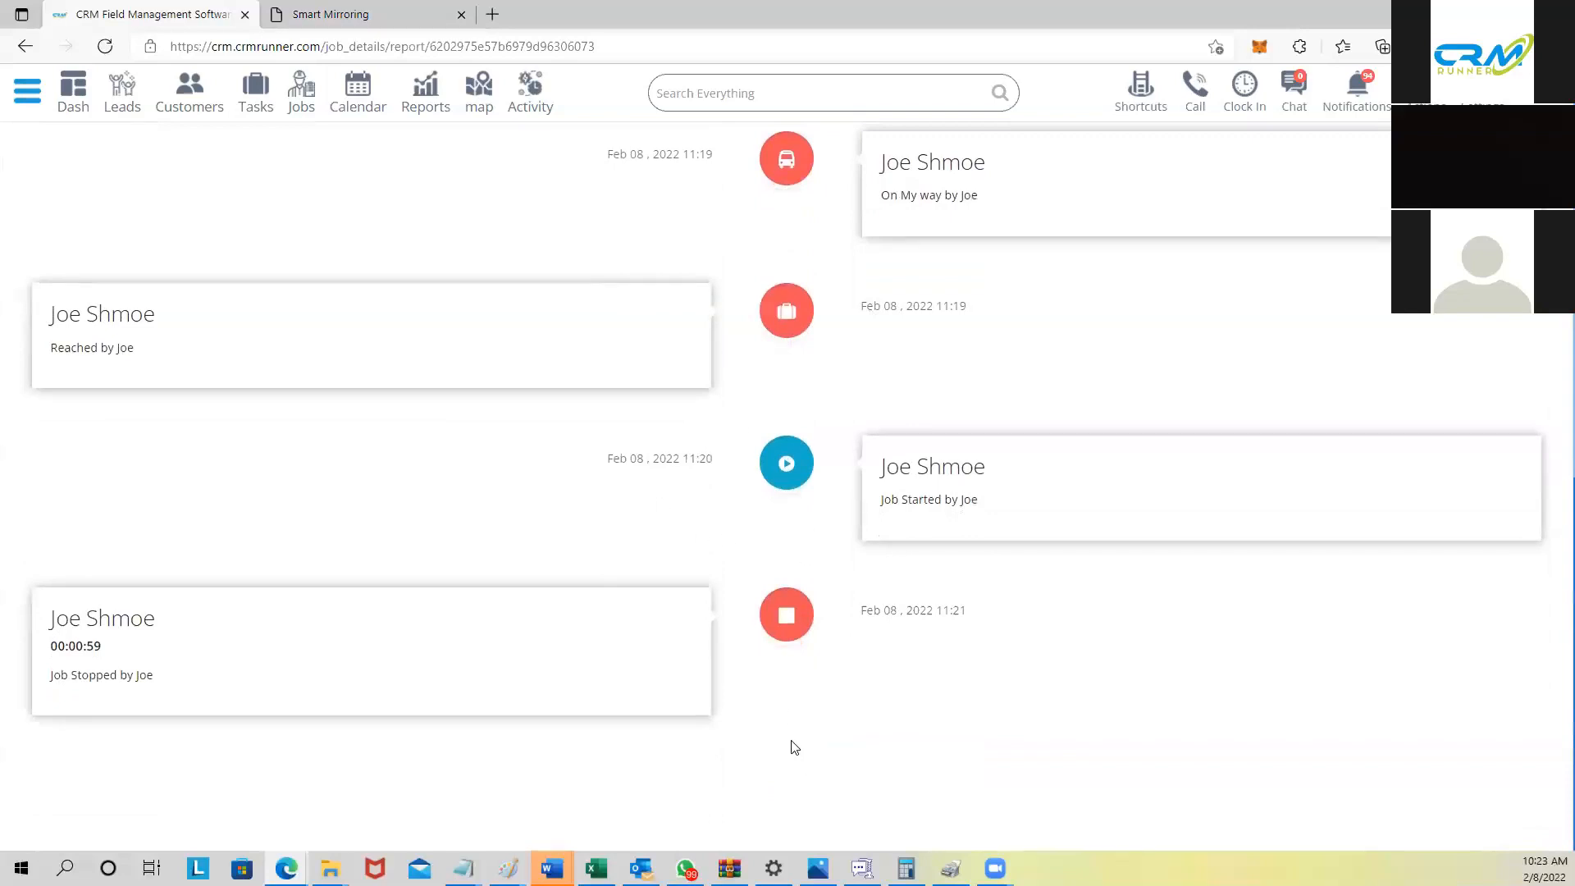
pyautogui.scroll(8, 794, 747)
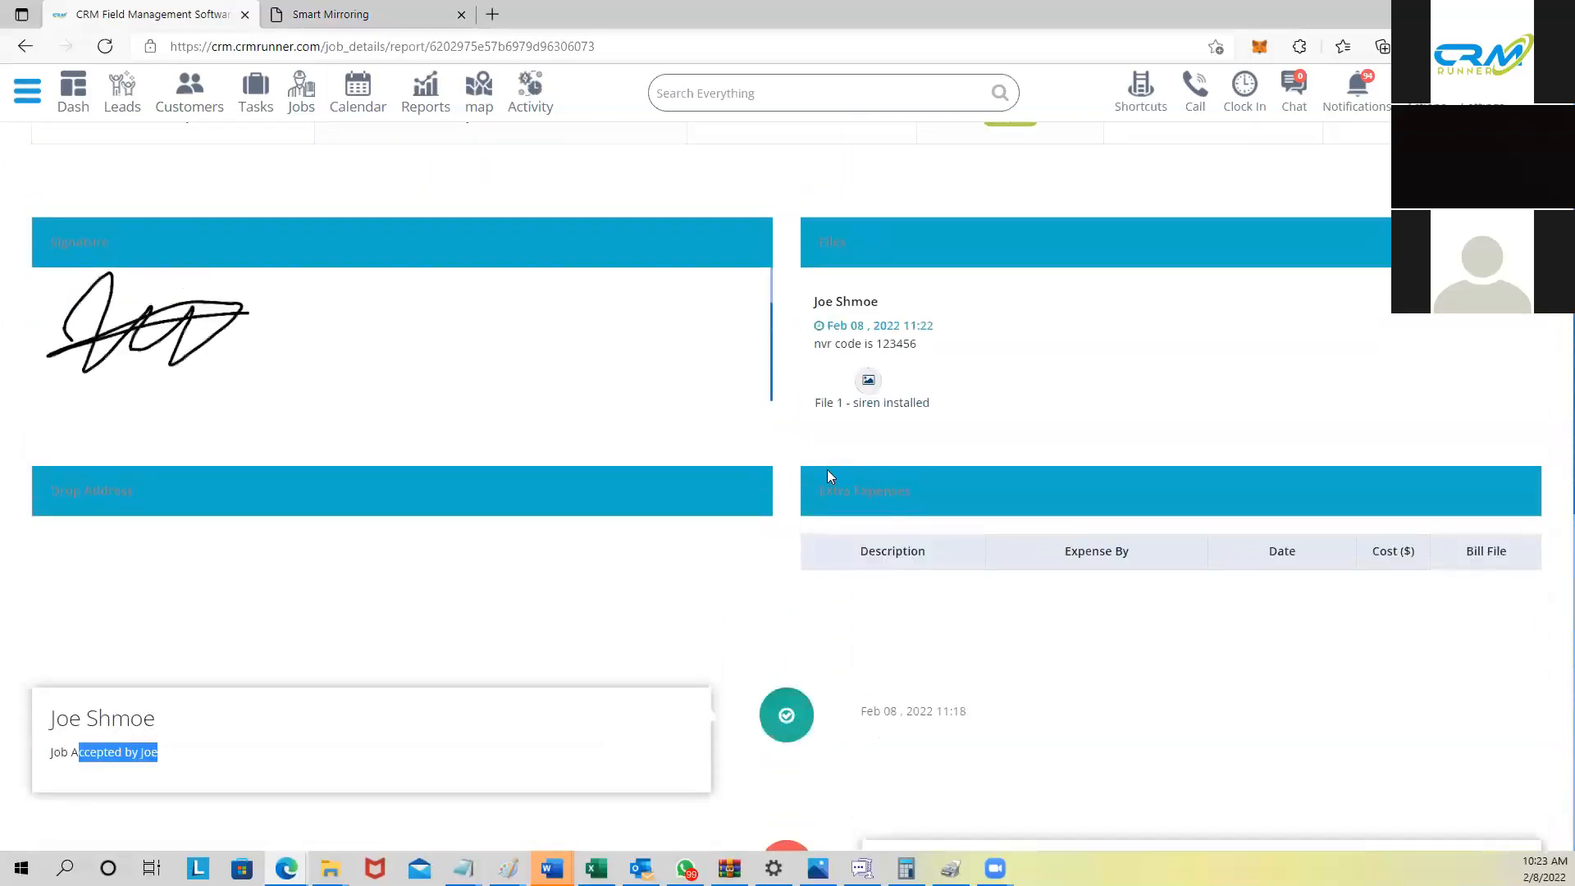
pyautogui.moveTo(822, 484); pyautogui.dragTo(911, 490)
pyautogui.click(912, 491)
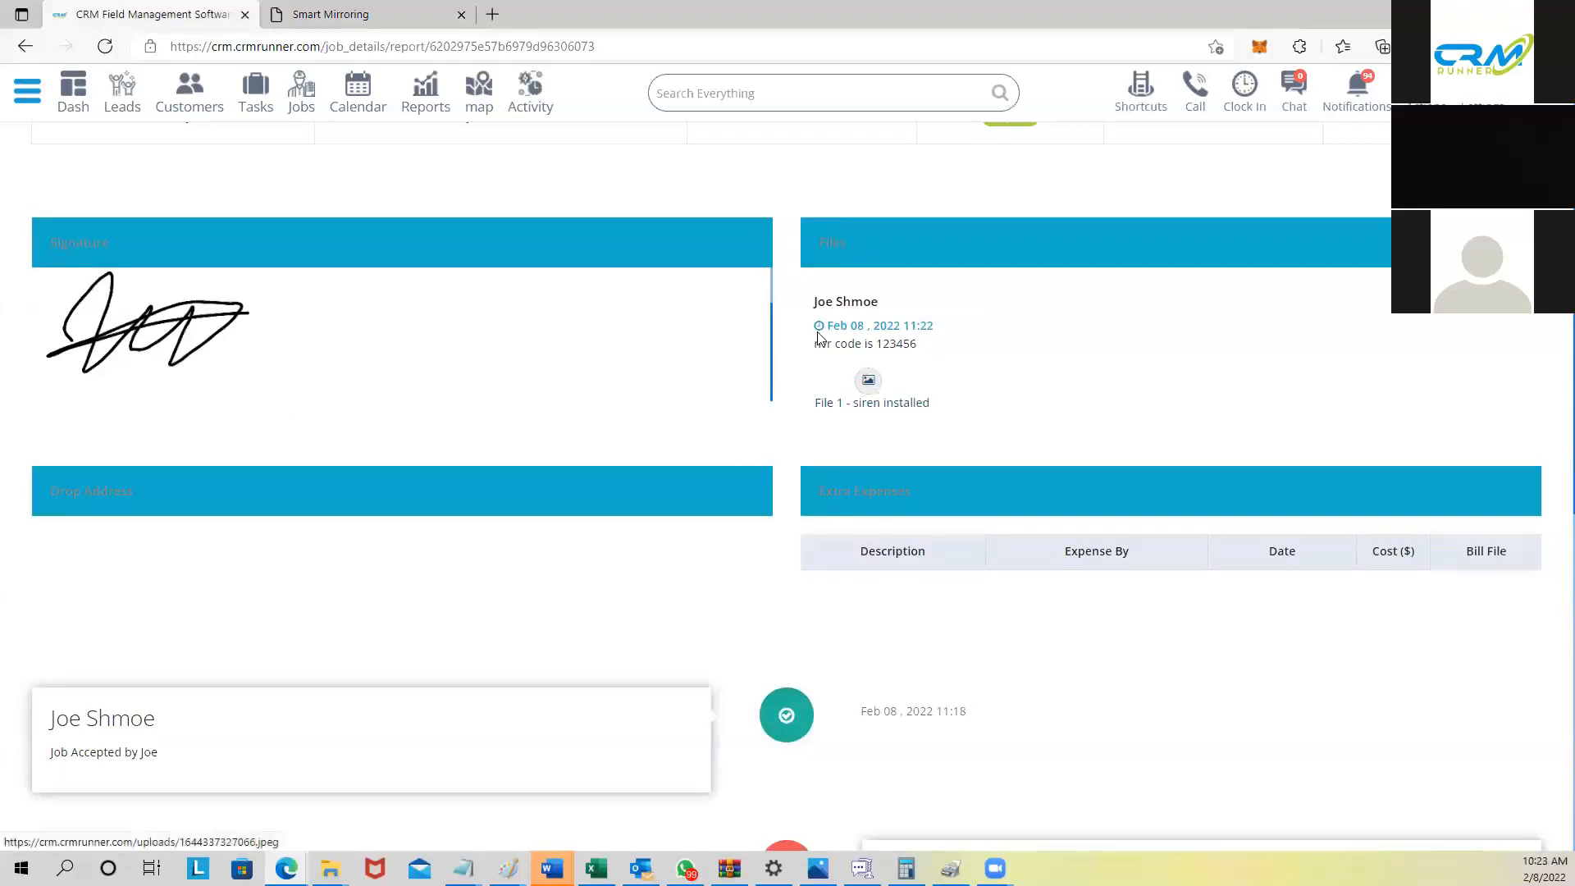
pyautogui.moveTo(815, 343); pyautogui.dragTo(931, 348)
pyautogui.scroll(1, 1263, 409)
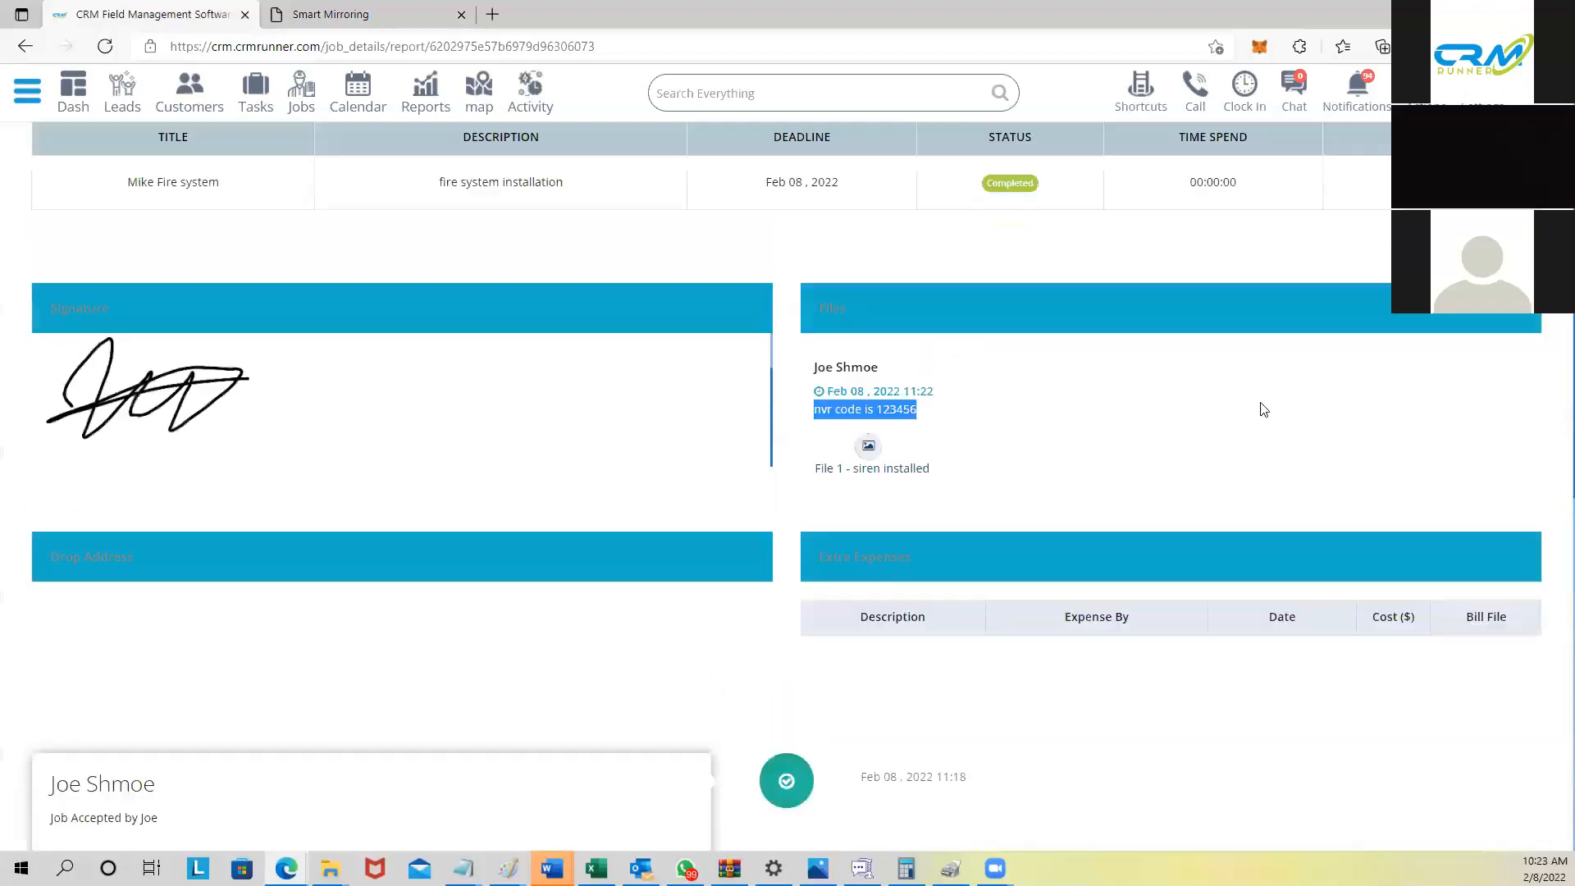
pyautogui.scroll(1, 1264, 409)
pyautogui.click(60, 171)
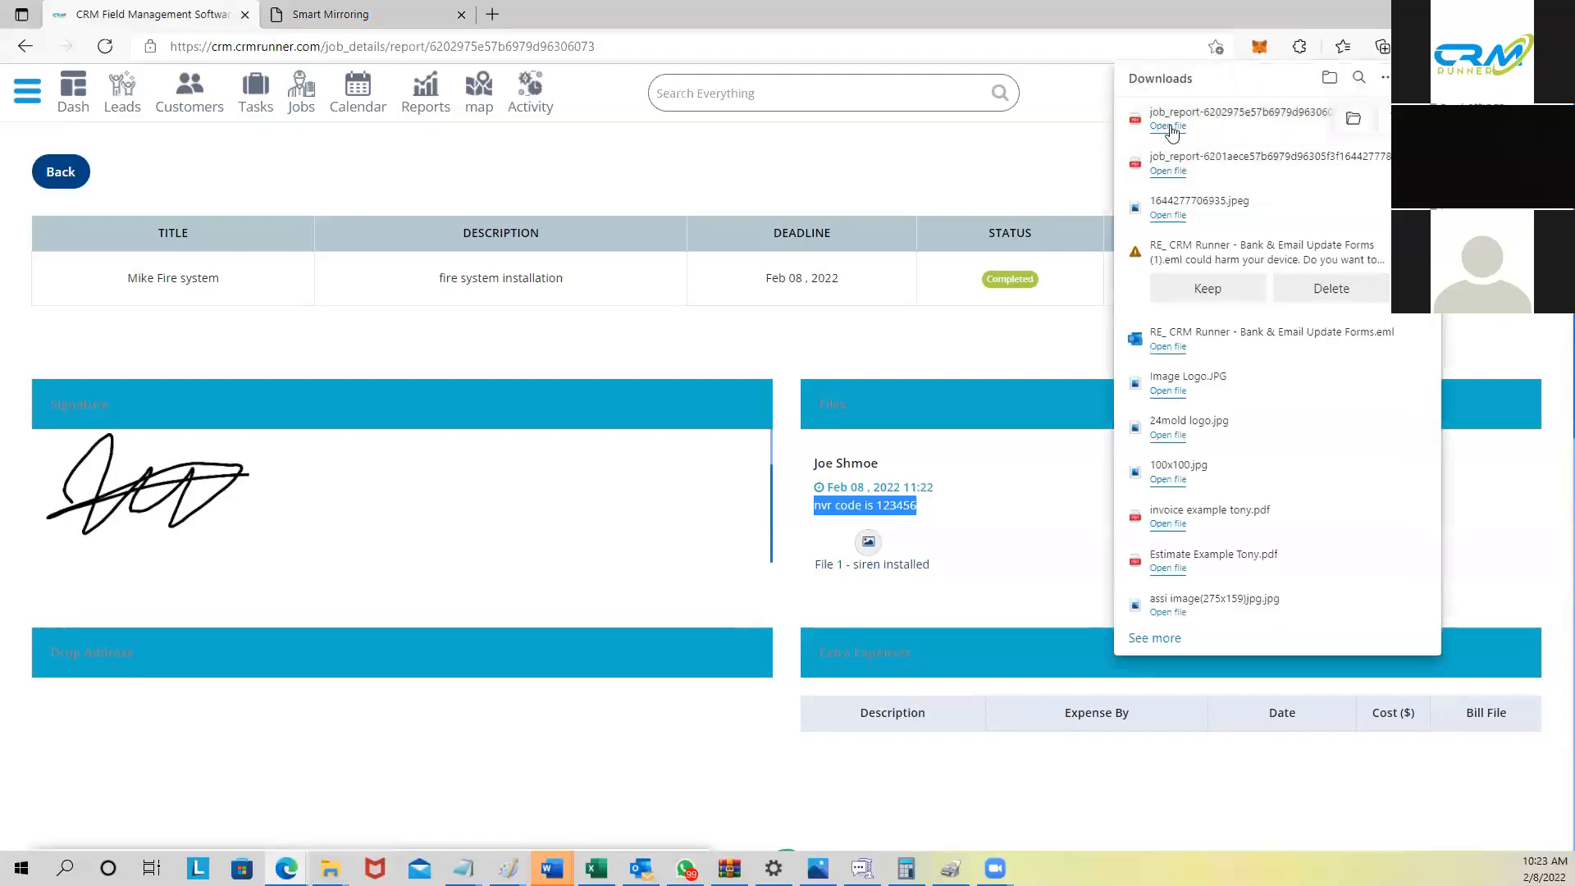
pyautogui.click(1168, 125)
# Step: Scroll the job_report PDF down to the Extra Expenses page and select its heading
pyautogui.scroll(-5, 738, 306)
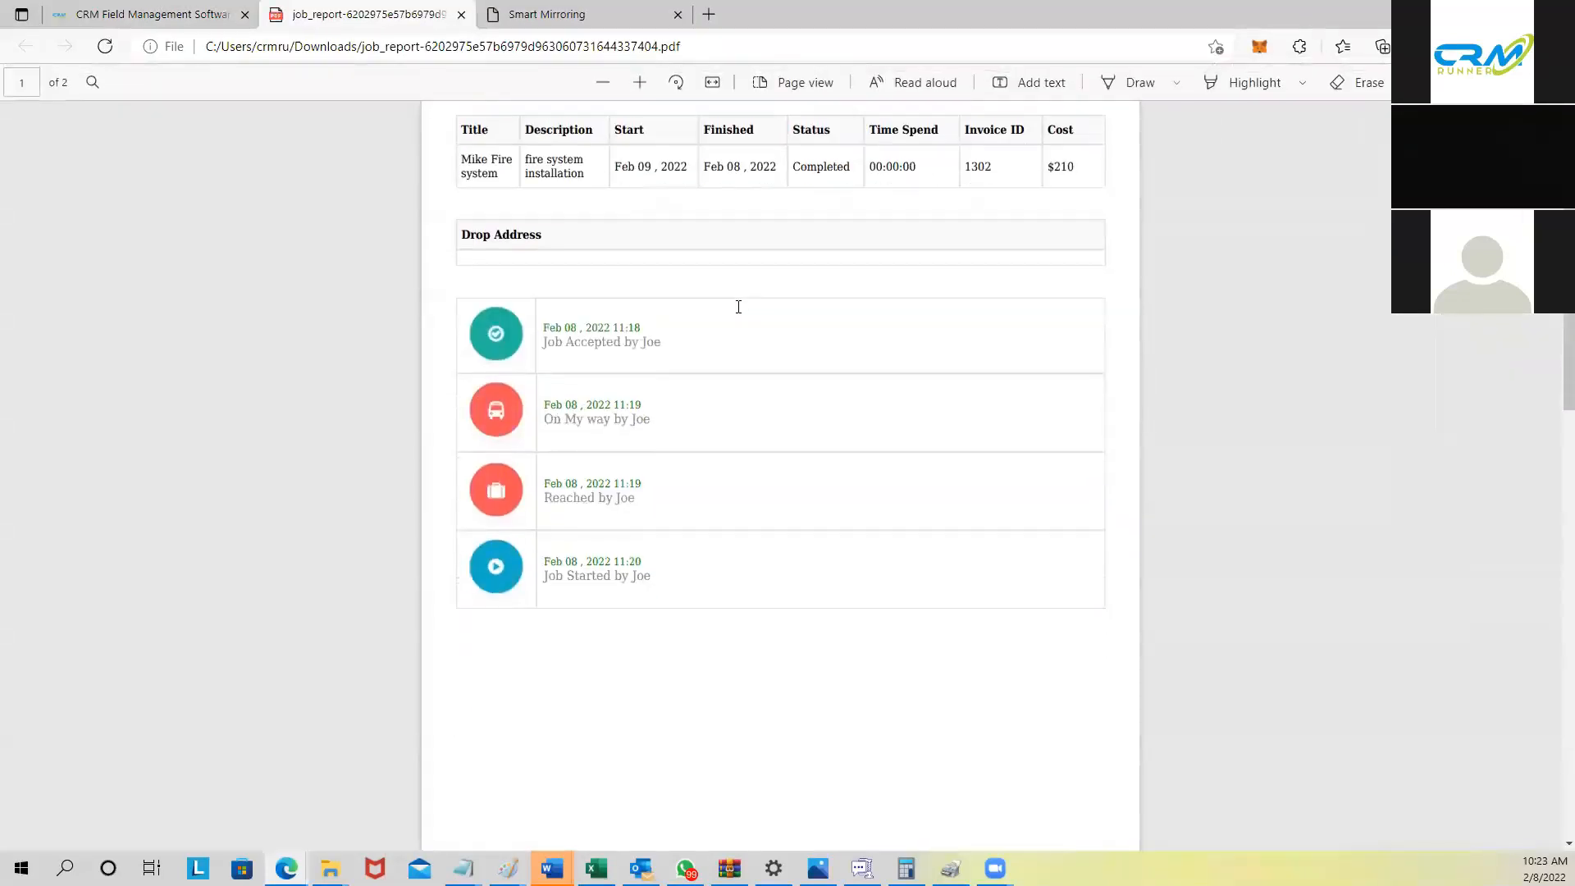
pyautogui.scroll(-5, 559, 417)
pyautogui.scroll(-1, 559, 417)
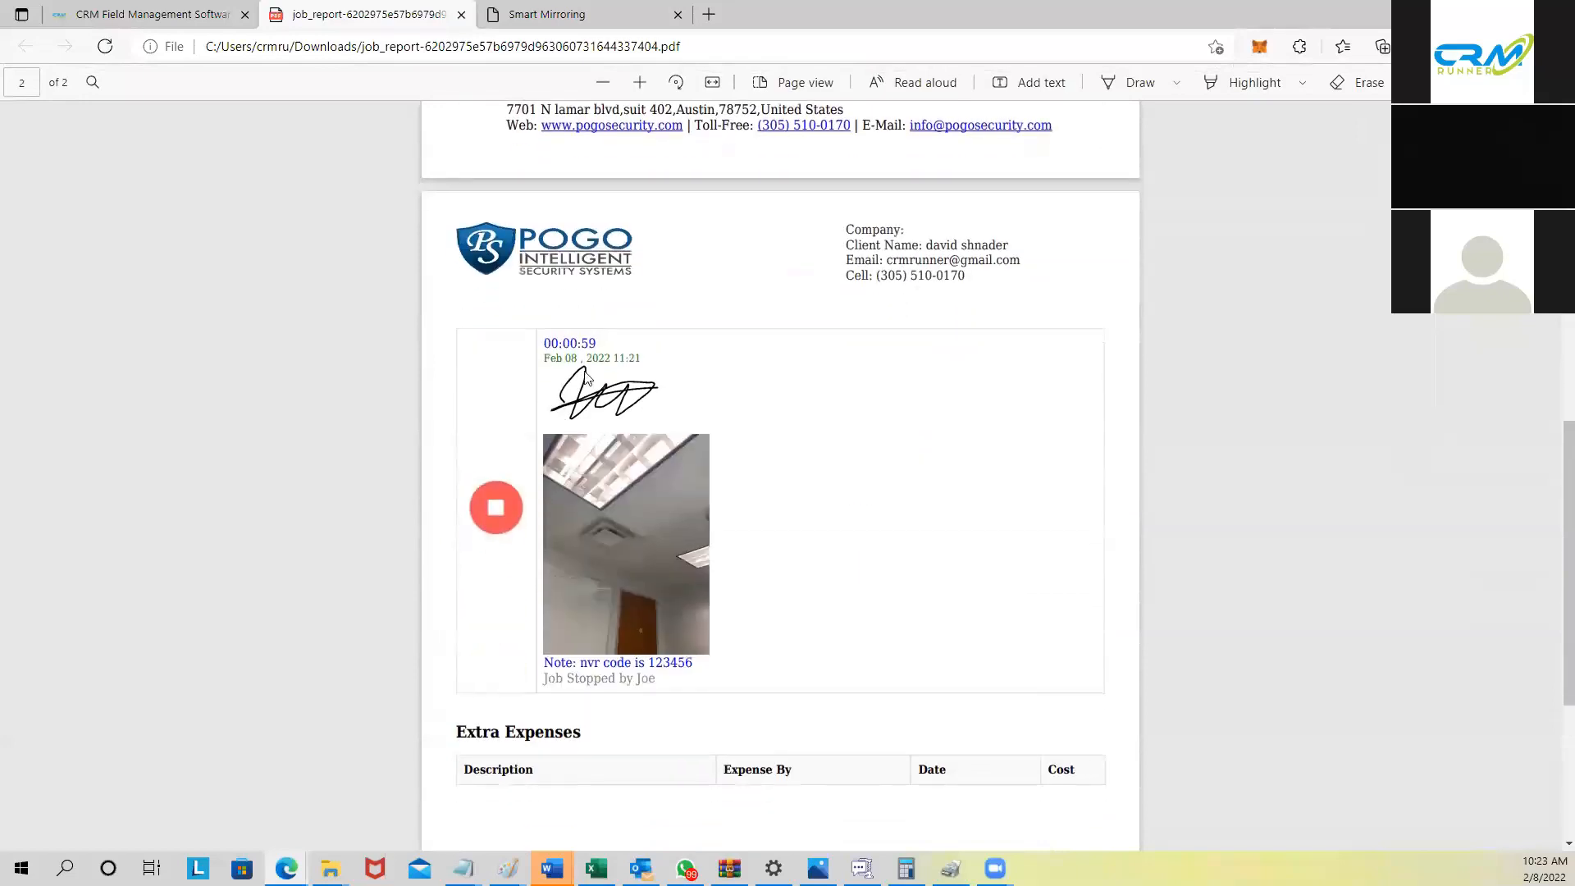
pyautogui.scroll(-4, 616, 419)
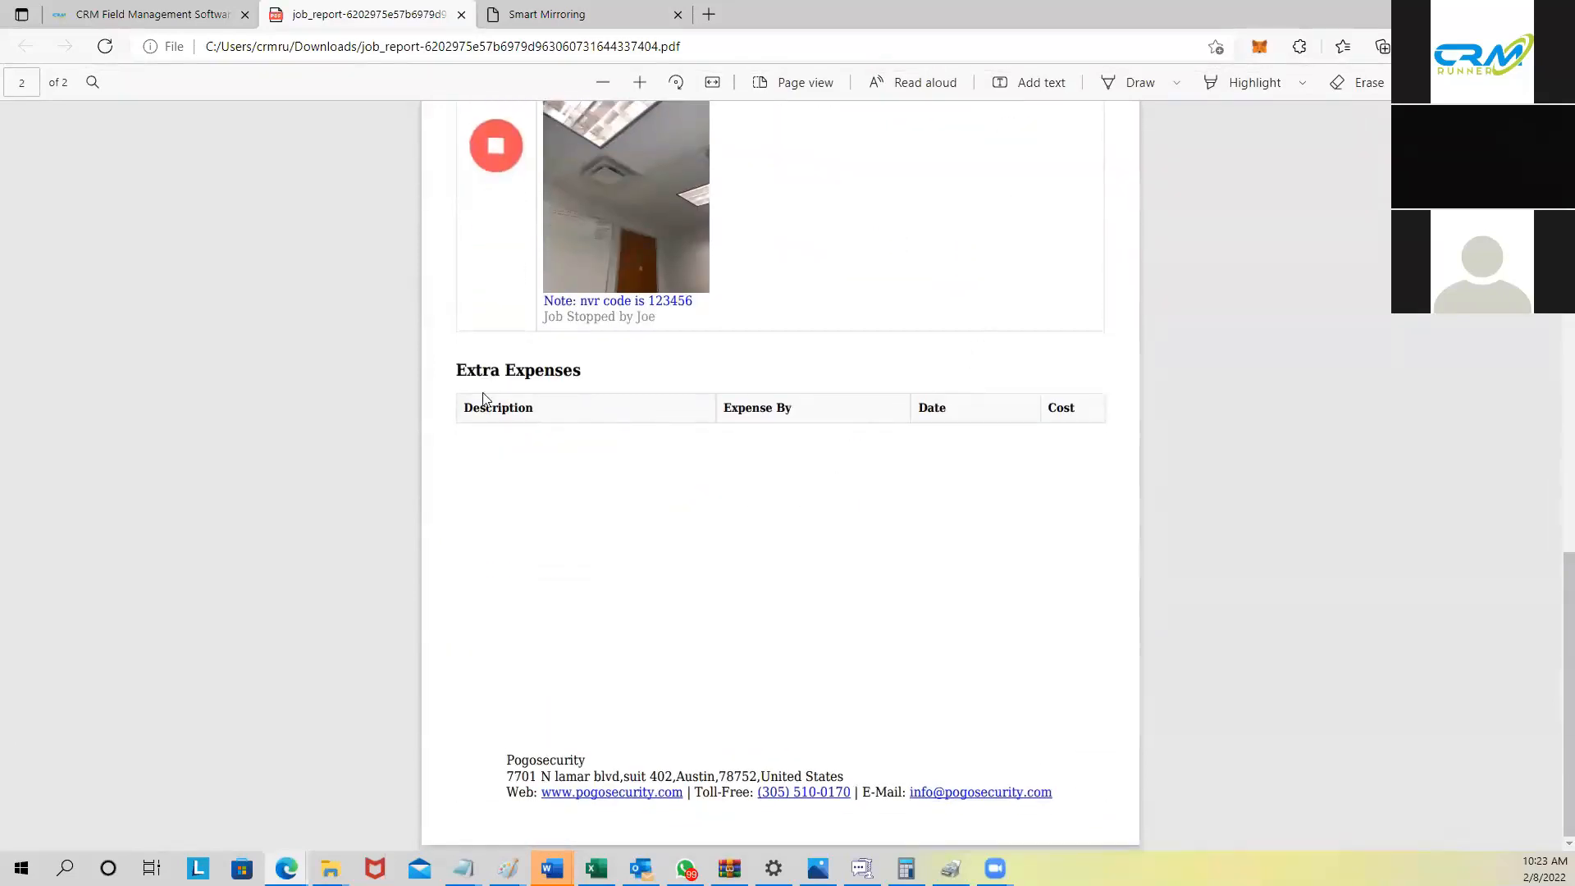
pyautogui.moveTo(454, 365); pyautogui.dragTo(618, 377)
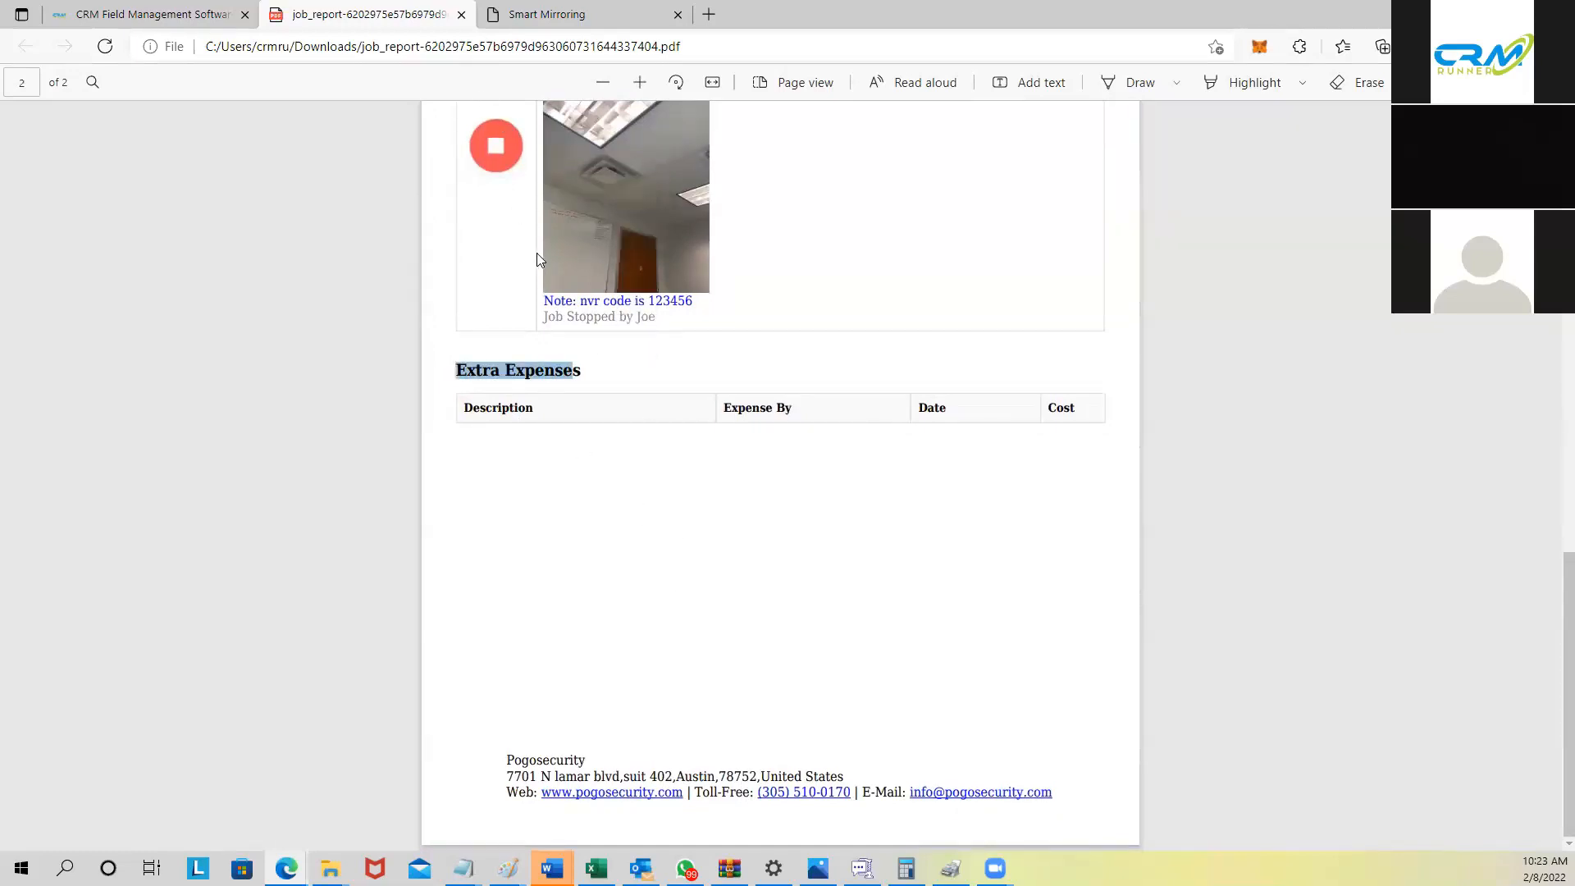
# Step: Scroll back to the top of the PDF and close the job report
pyautogui.scroll(3, 539, 259)
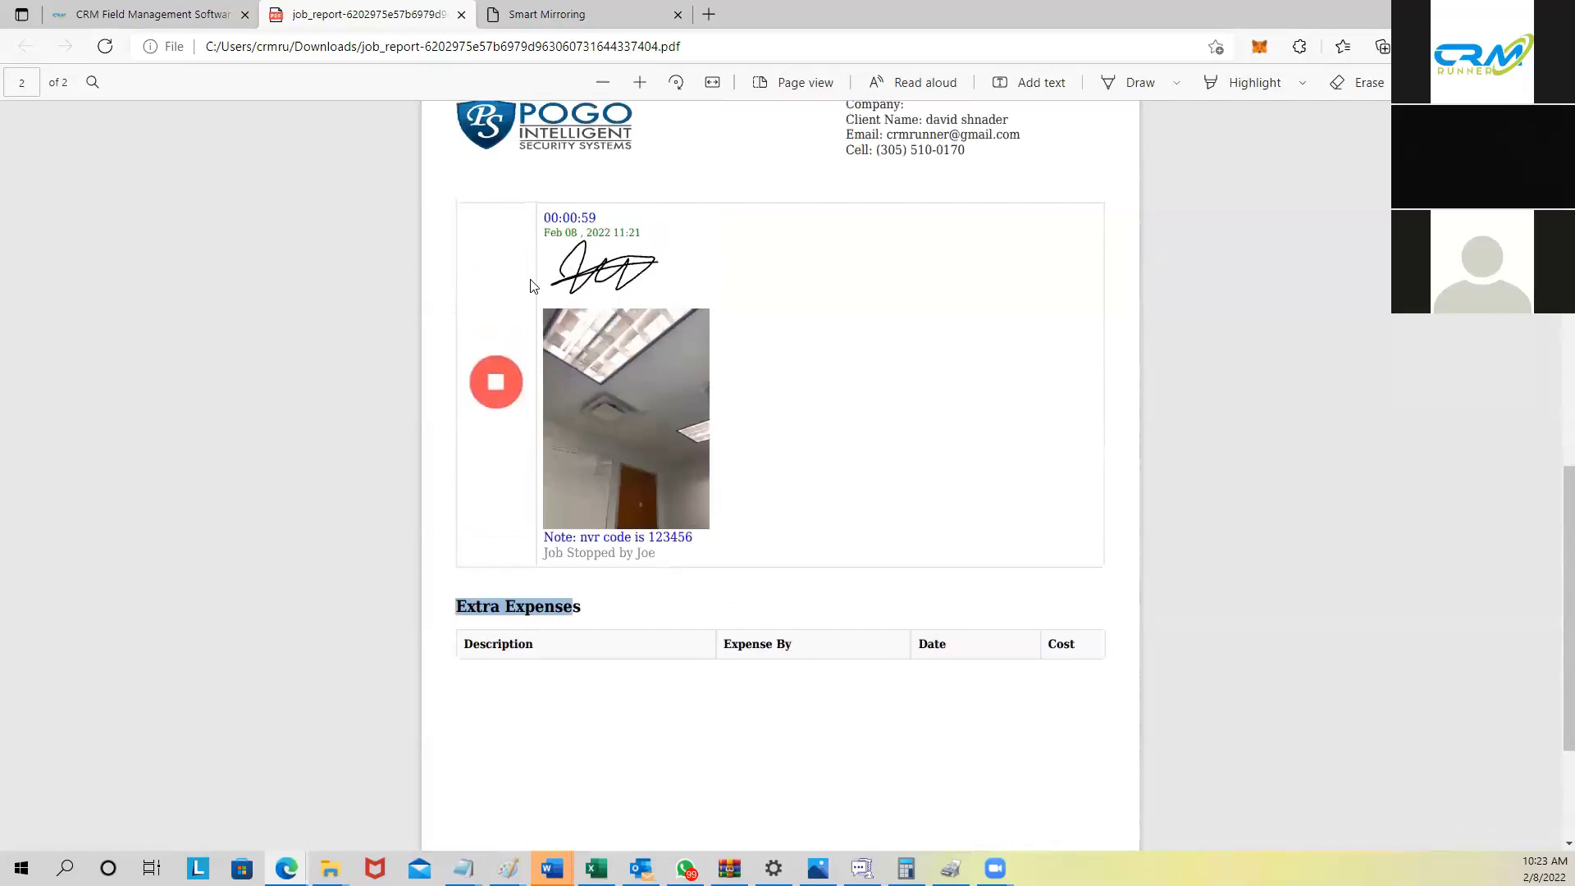
pyautogui.scroll(3, 539, 289)
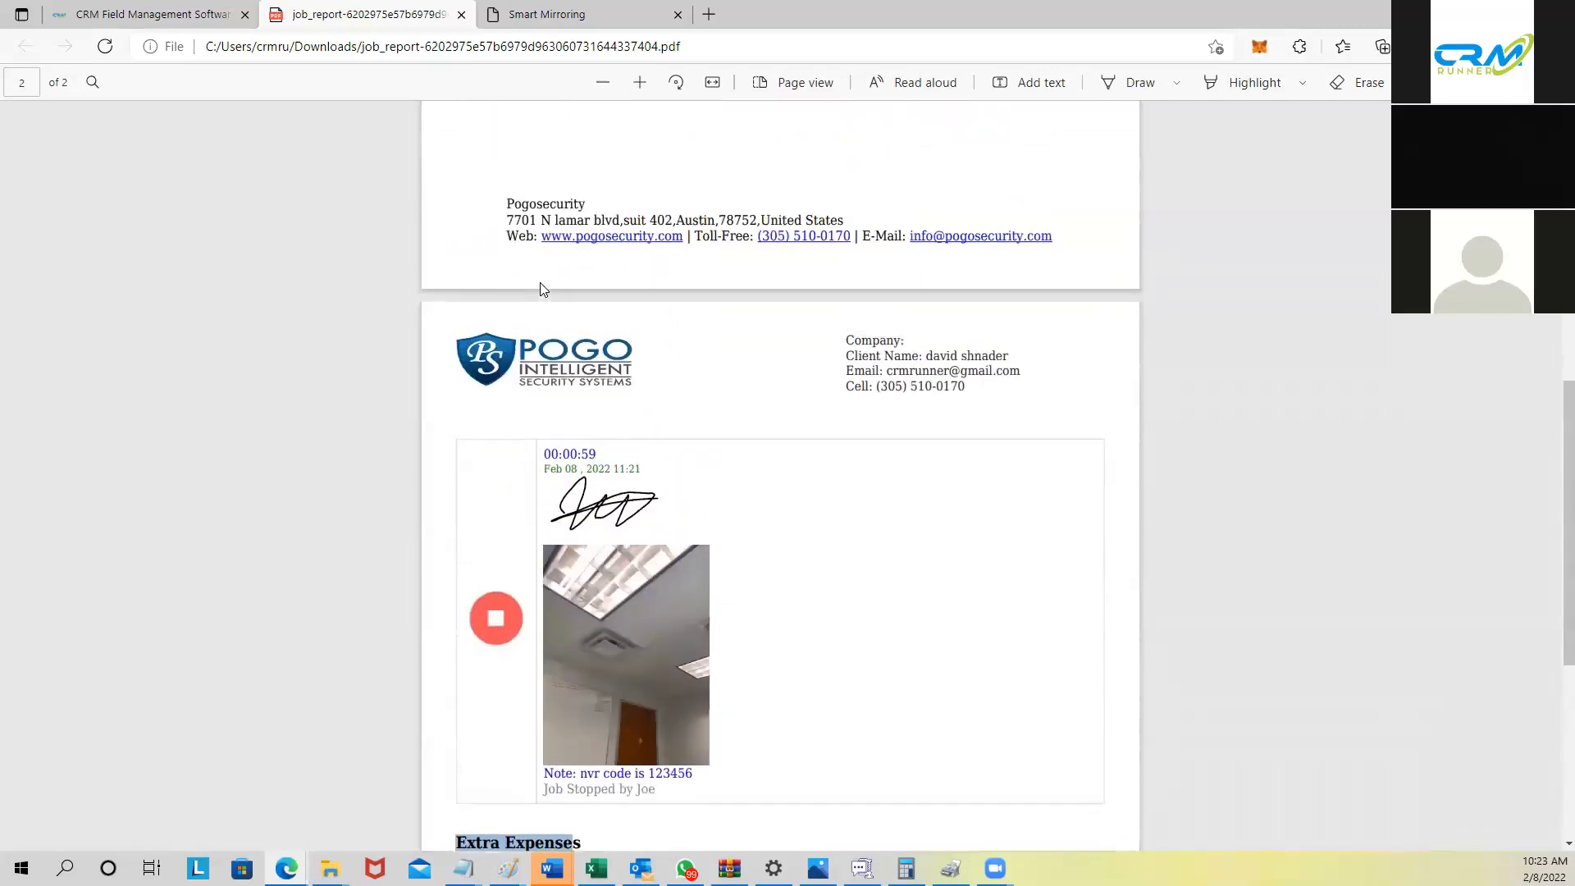
pyautogui.scroll(-3, 551, 344)
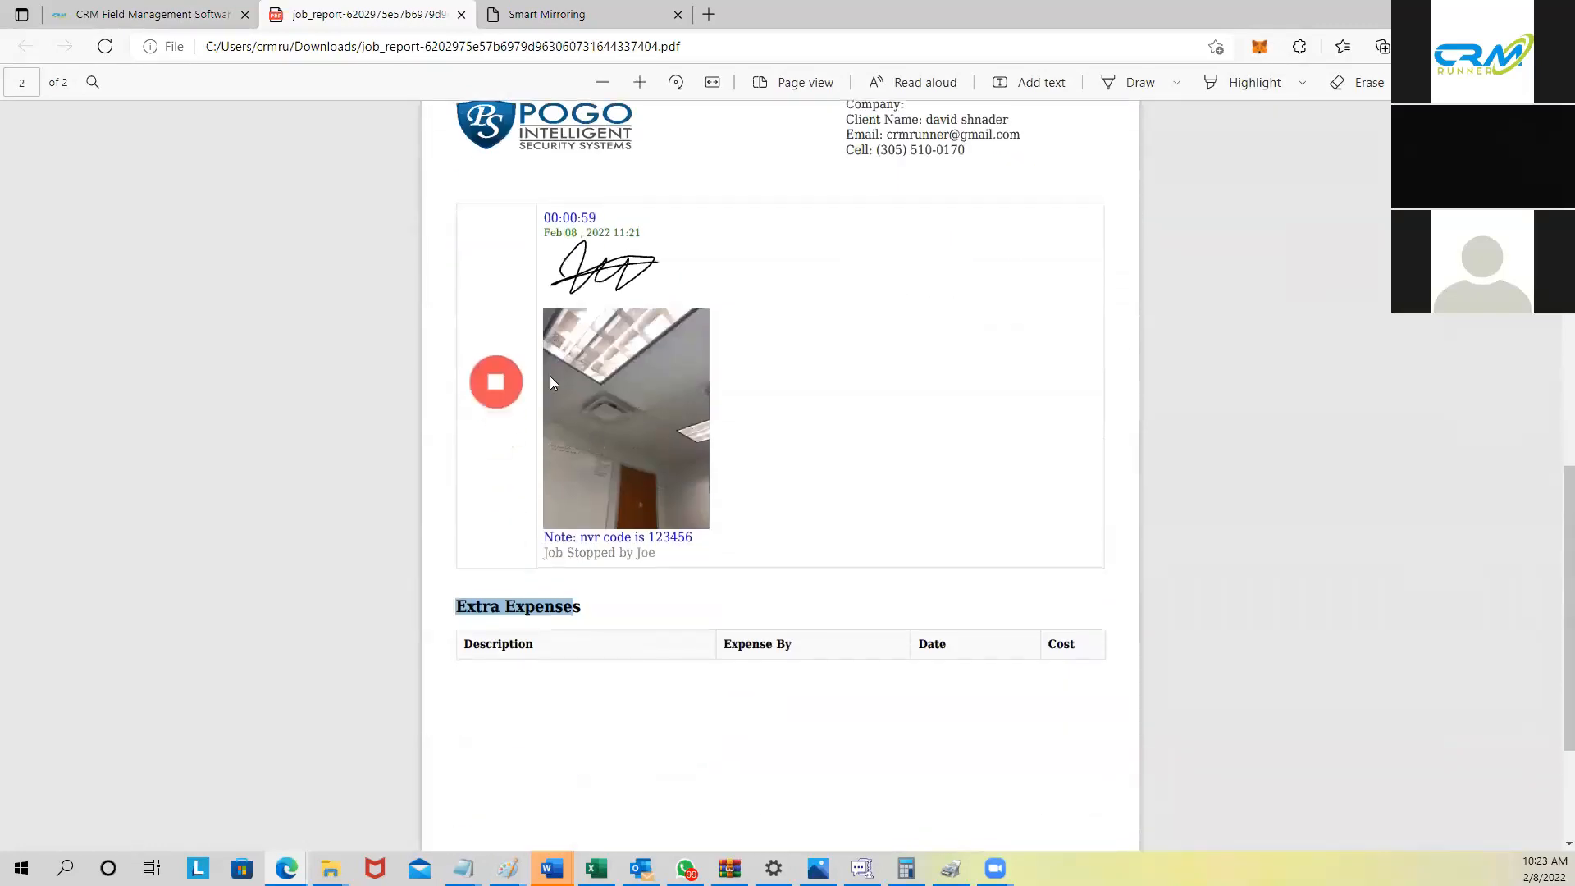
pyautogui.scroll(2, 538, 337)
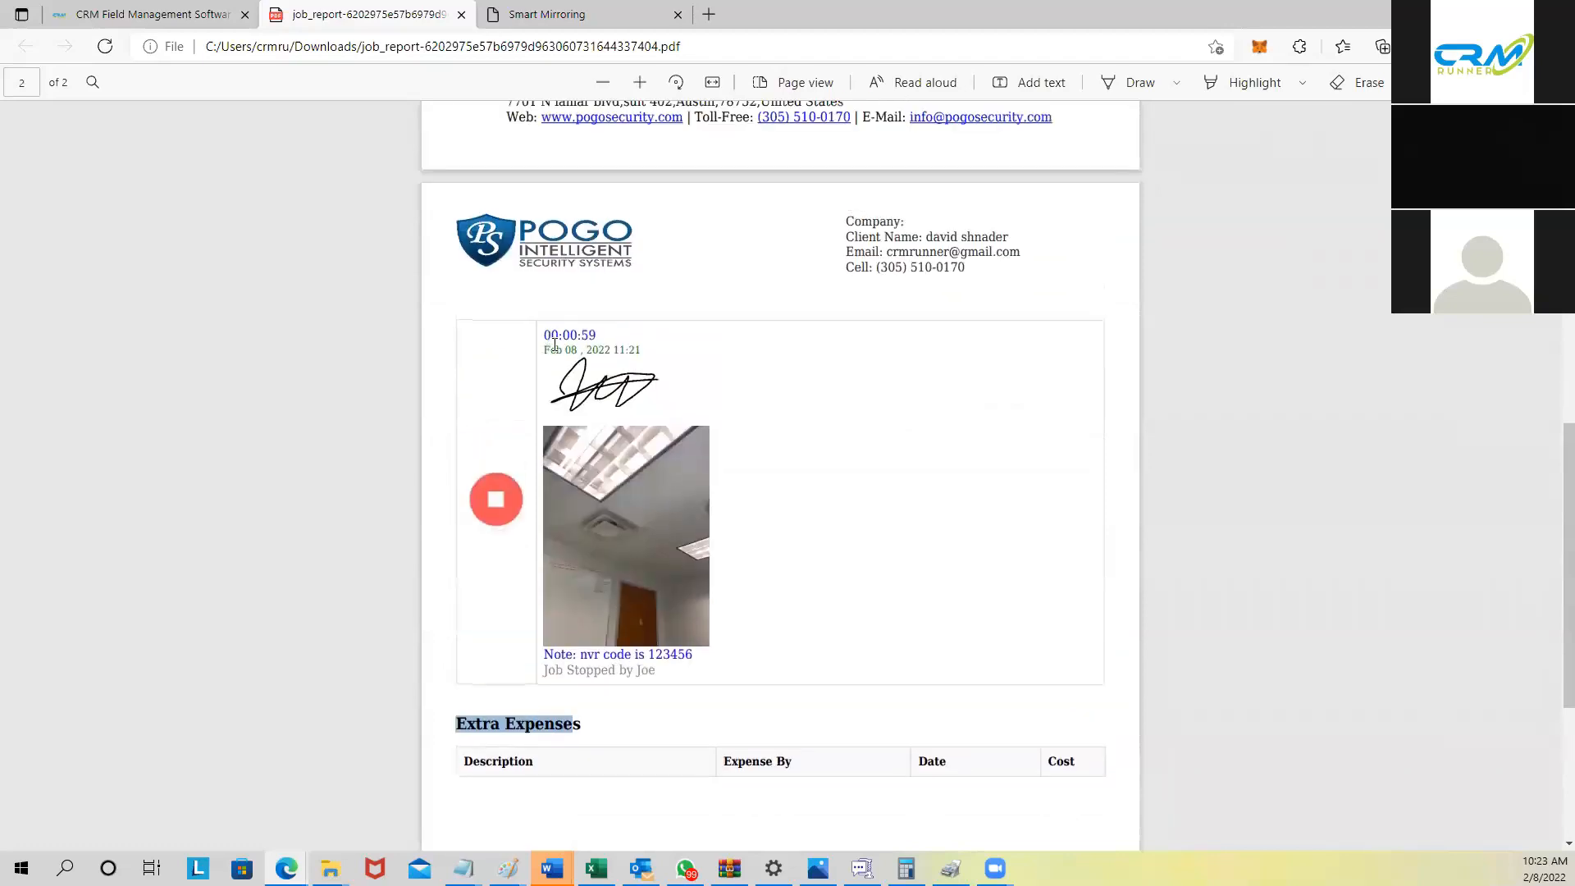
pyautogui.scroll(3, 566, 336)
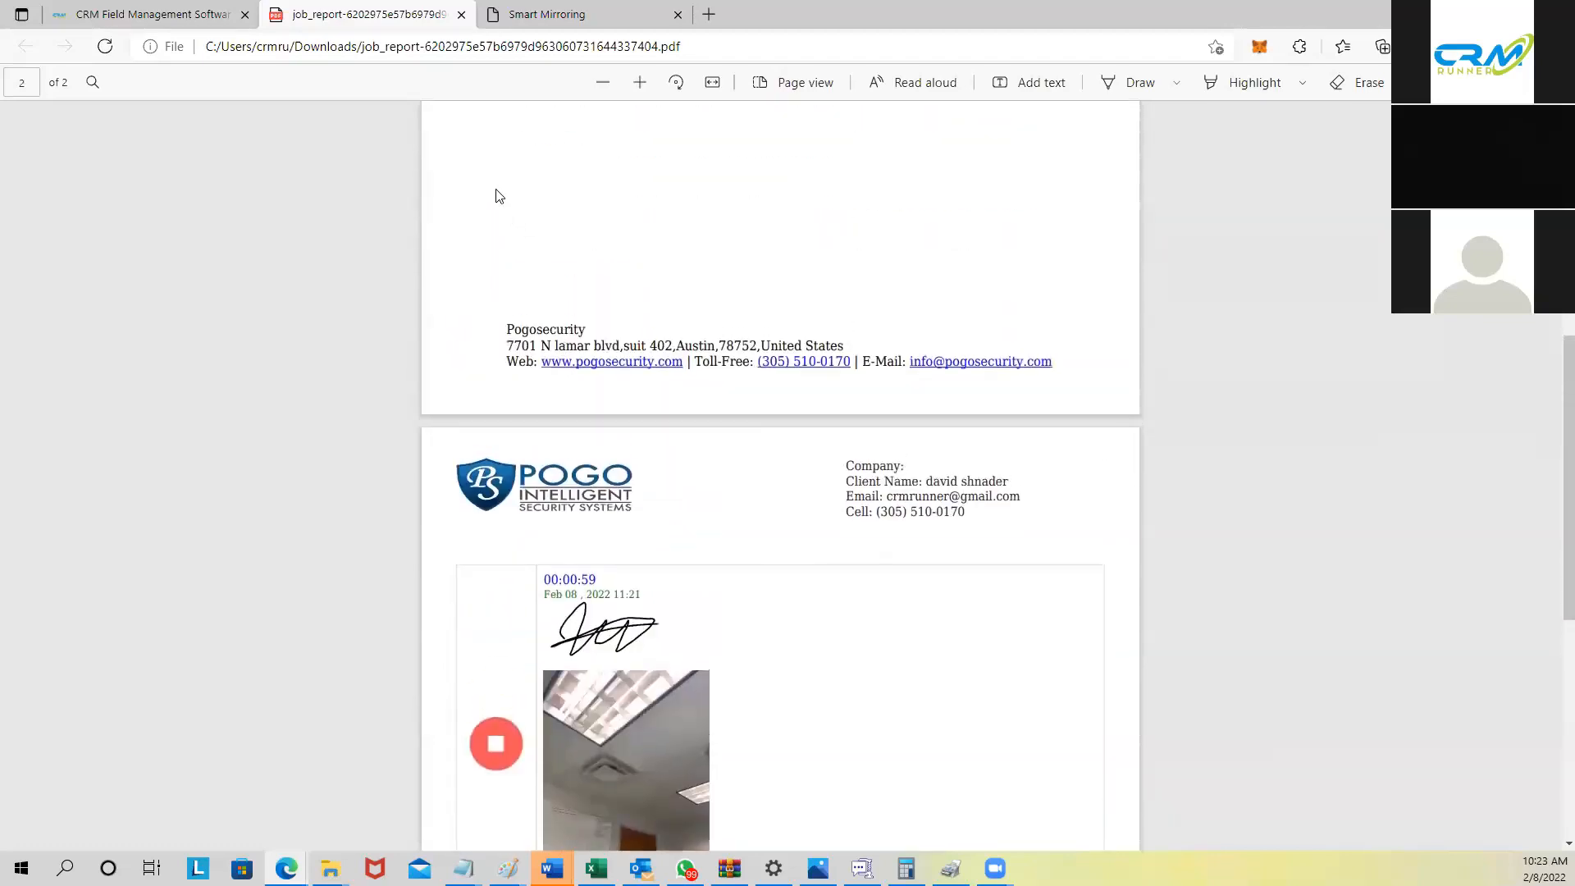
pyautogui.scroll(4, 541, 260)
pyautogui.scroll(5, 486, 148)
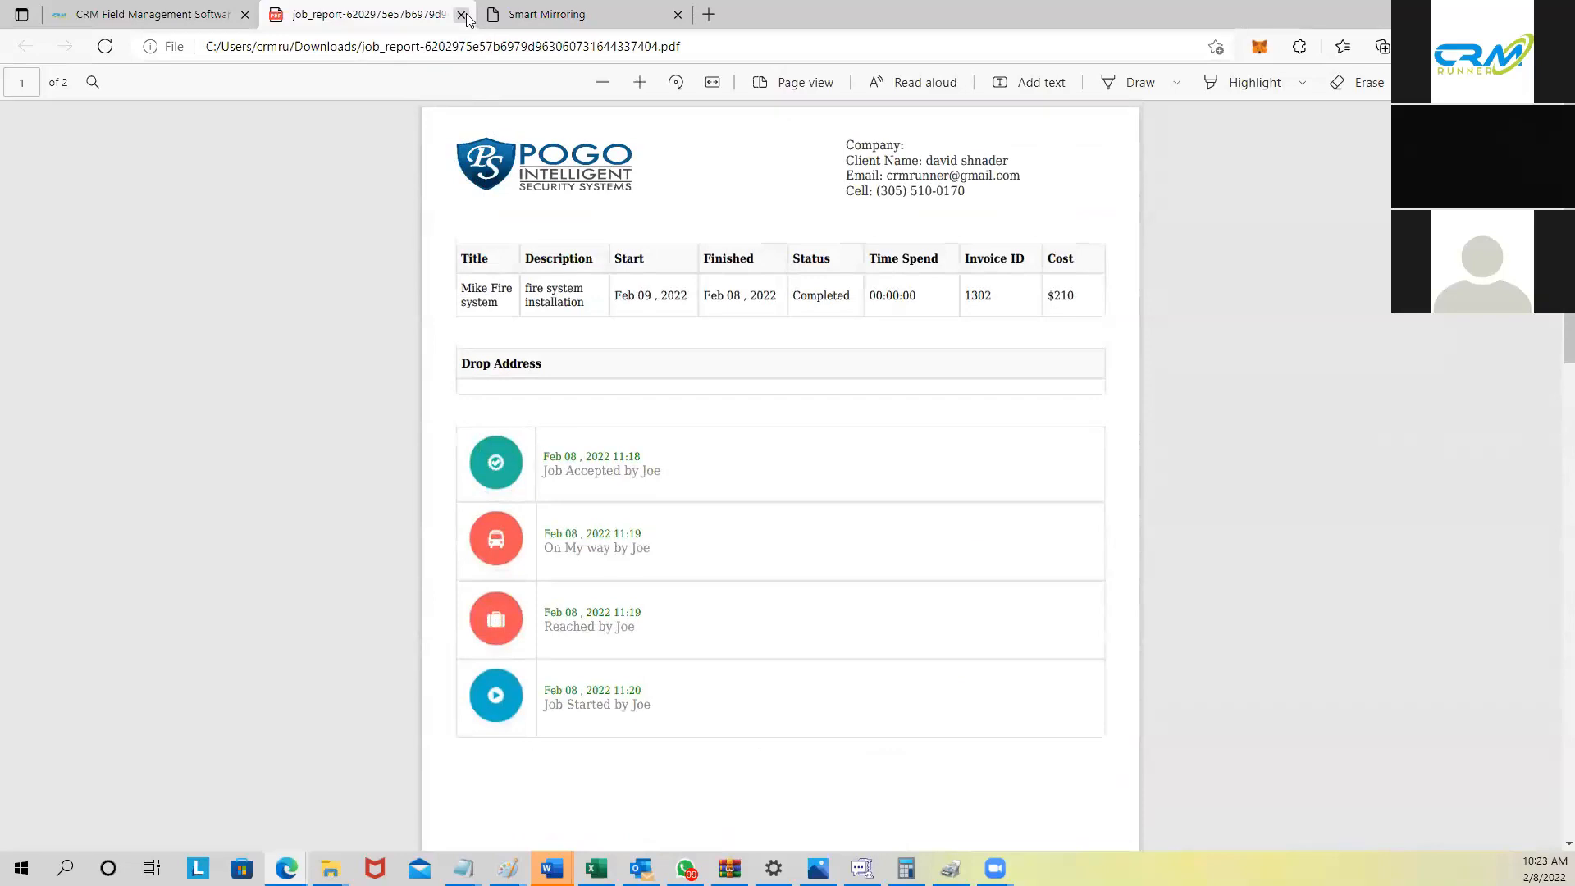
pyautogui.click(460, 14)
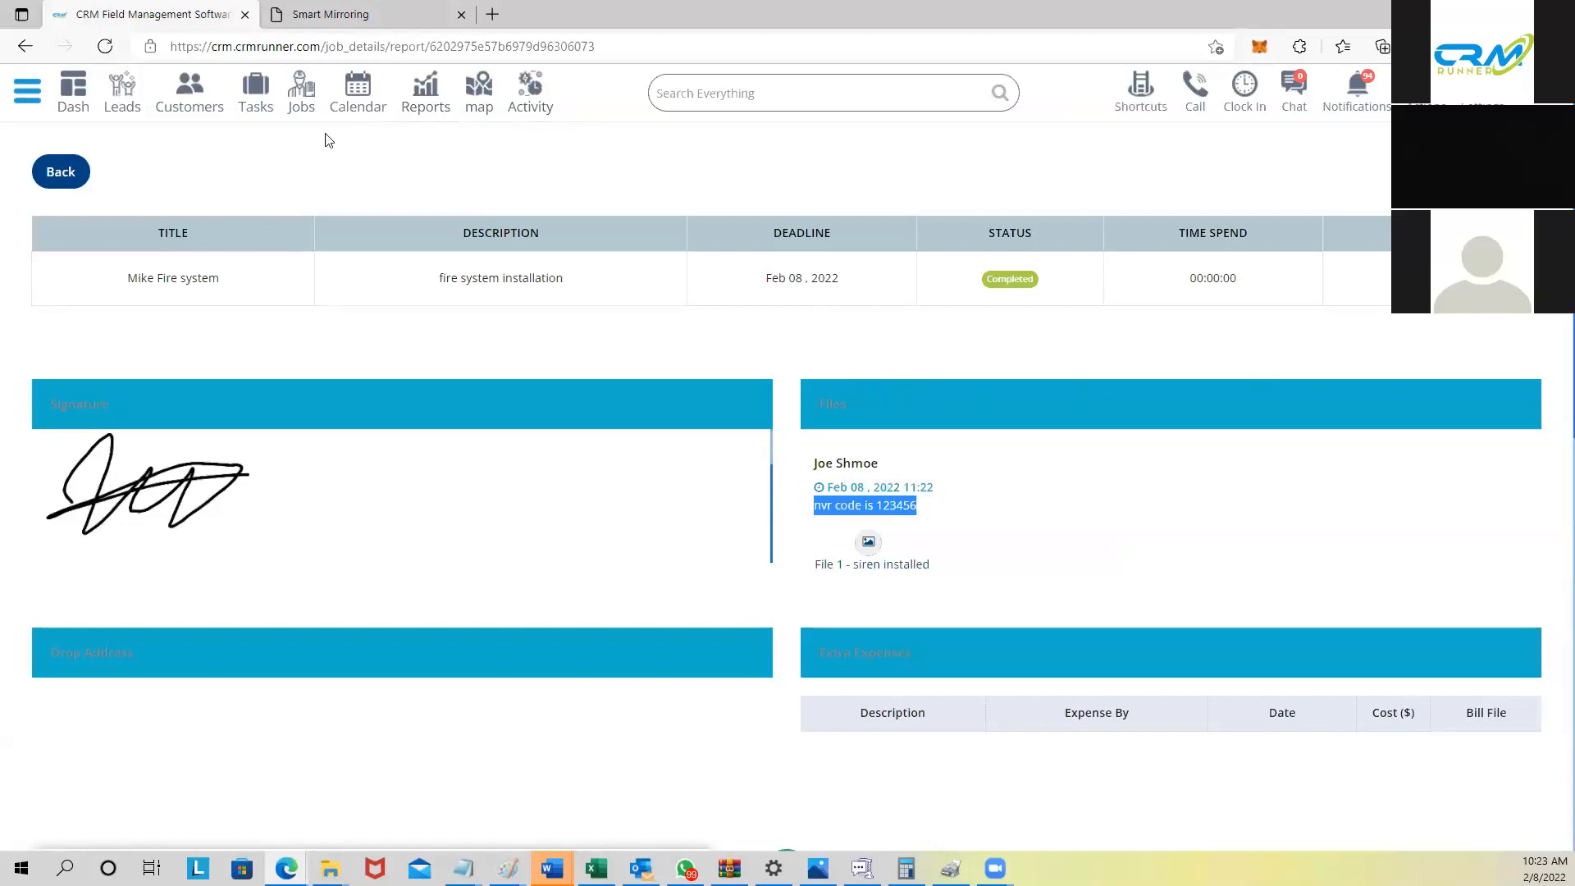
# Step: Open the Jobs list, filter it to SECURITY CAMERAS, and scroll through the matching jobs
pyautogui.click(300, 99)
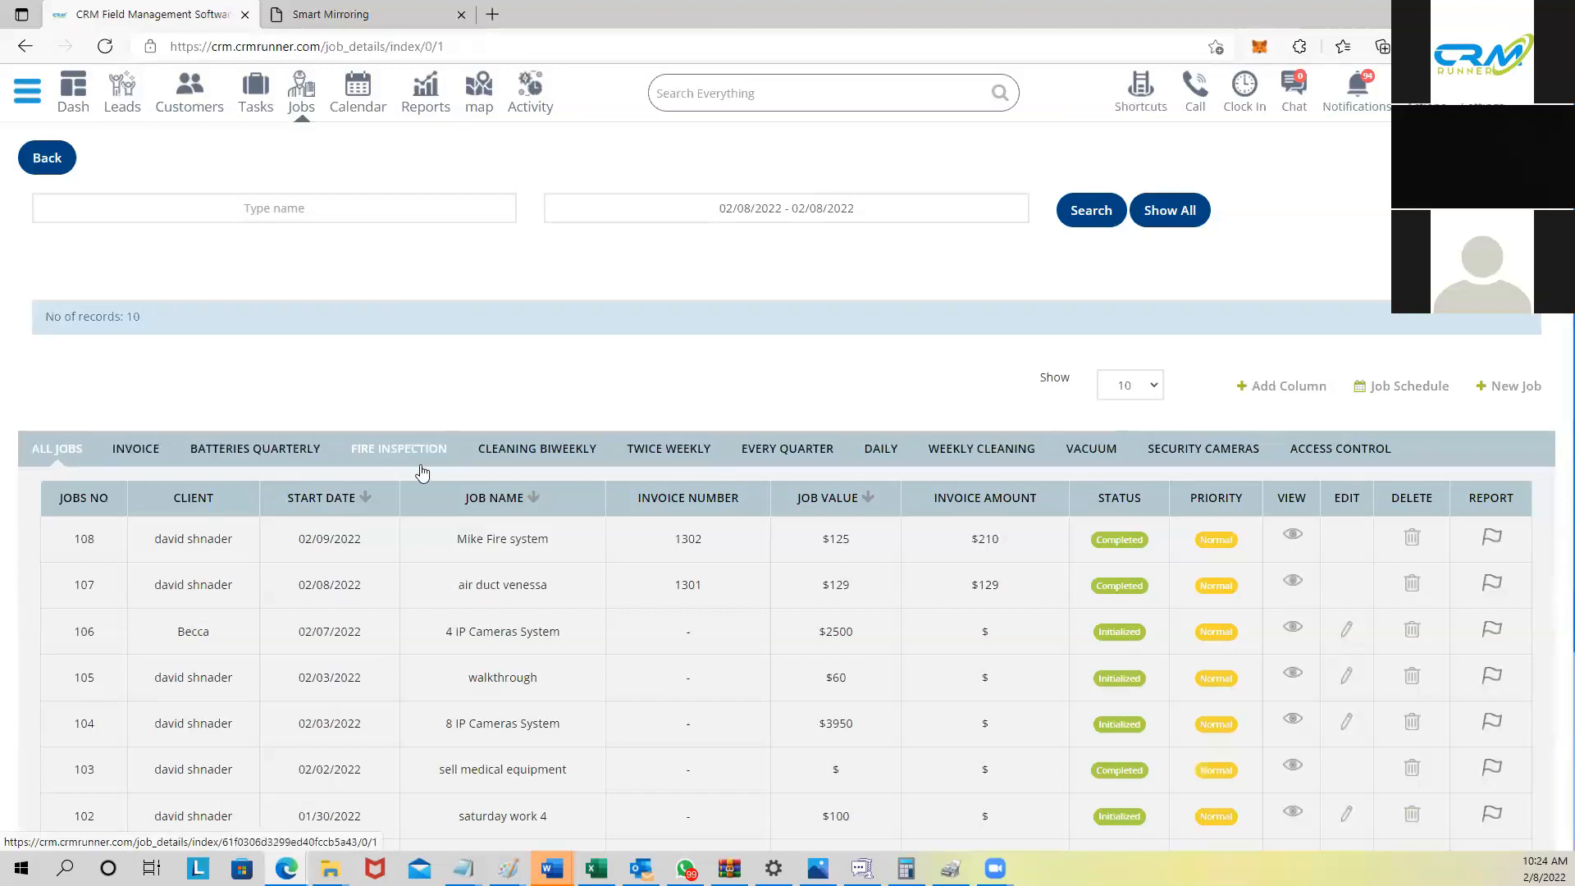
pyautogui.click(1183, 455)
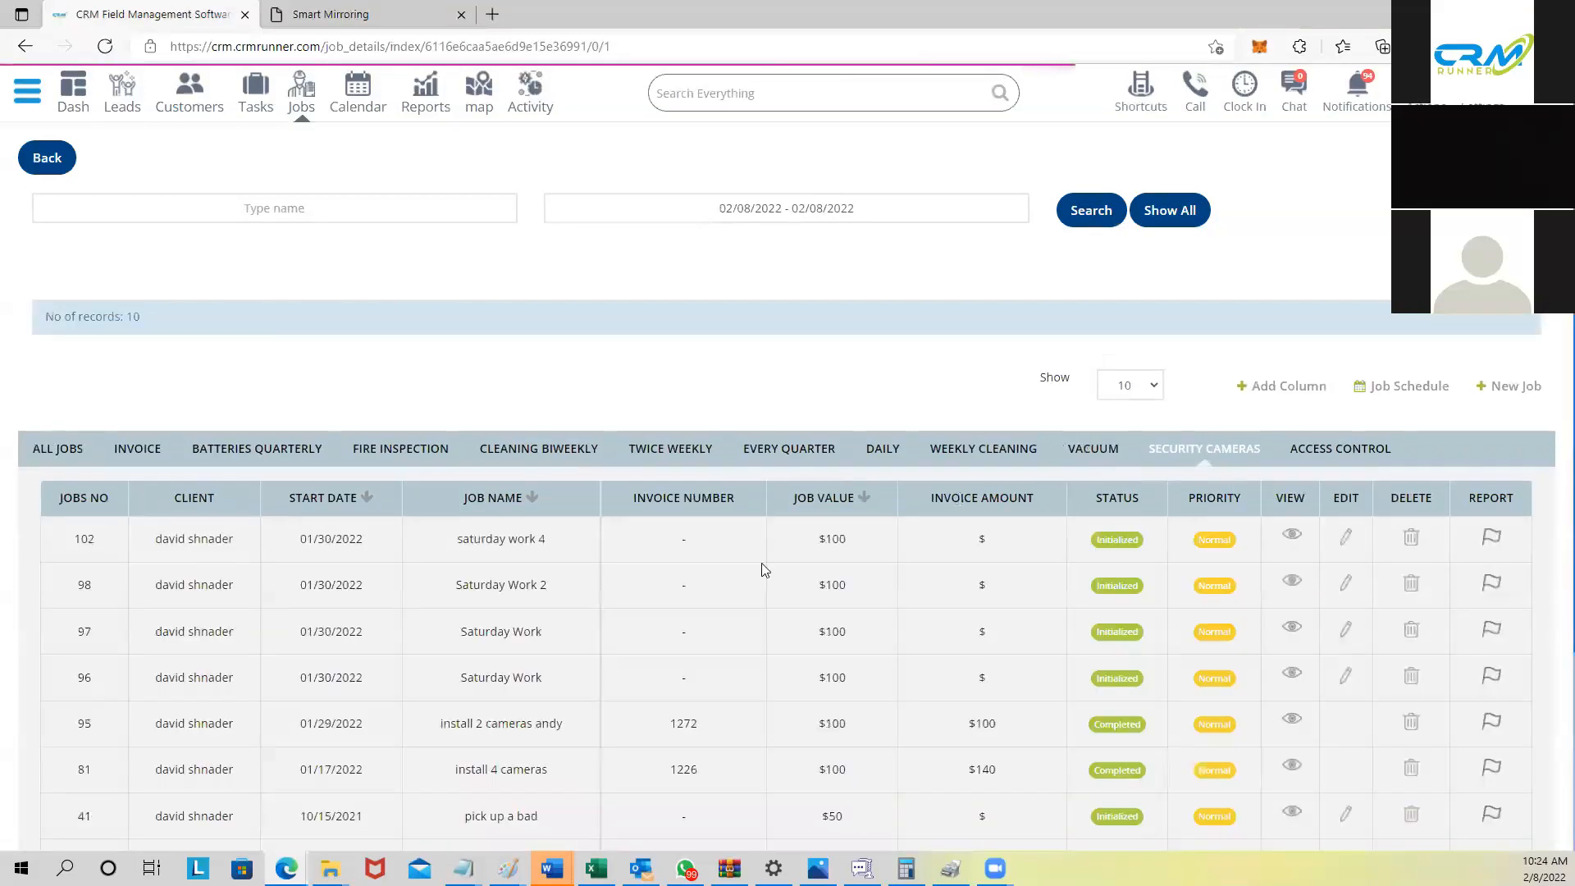
pyautogui.scroll(-3, 422, 546)
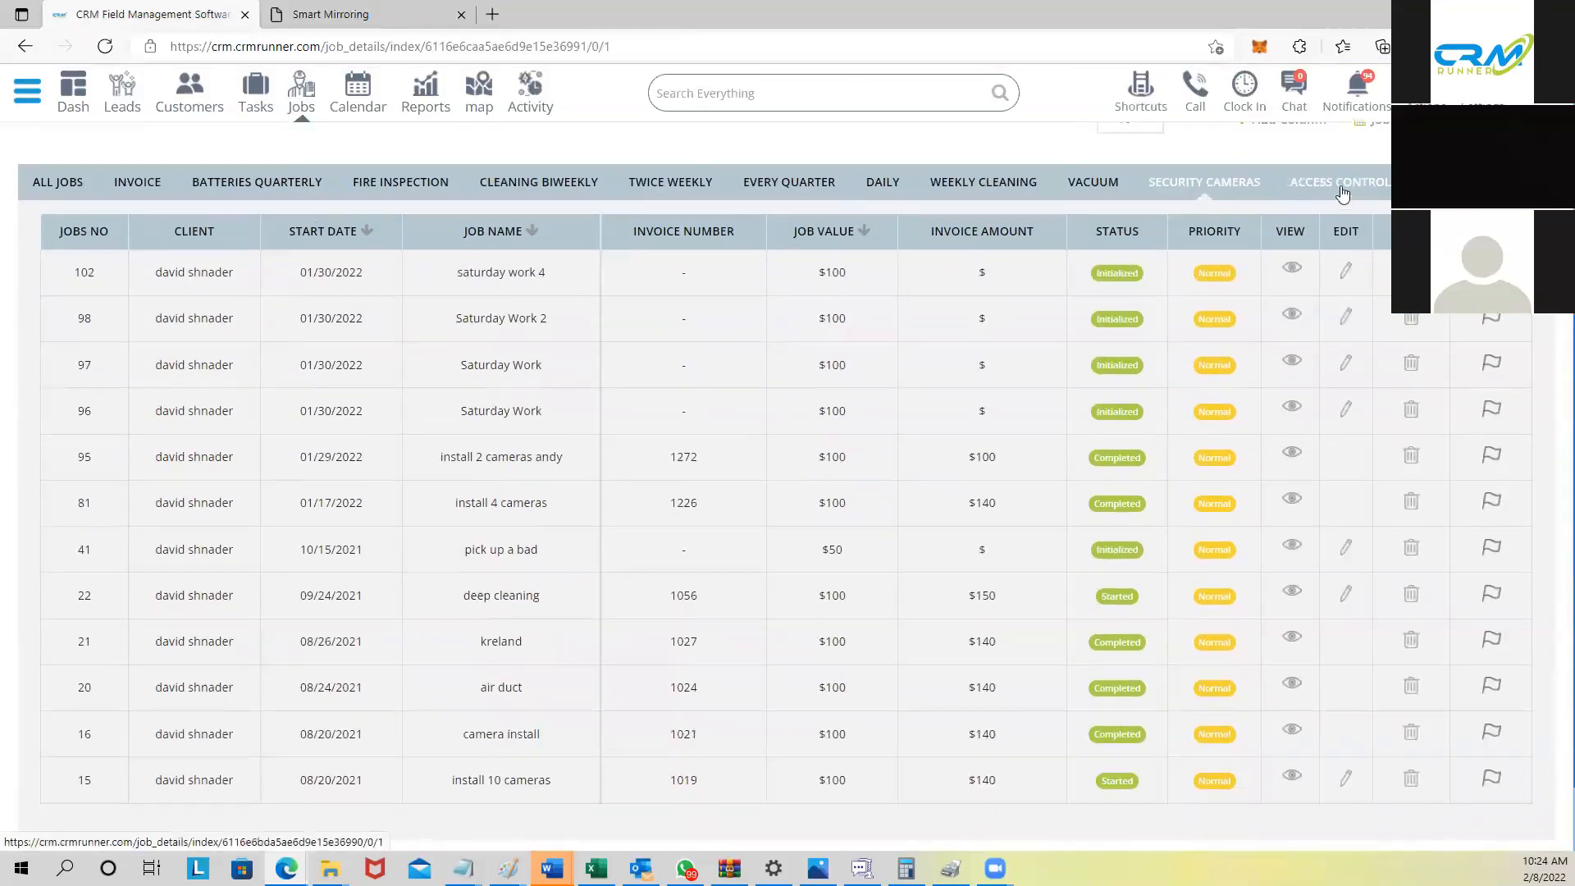
pyautogui.scroll(3, 1296, 222)
pyautogui.scroll(-1, 738, 312)
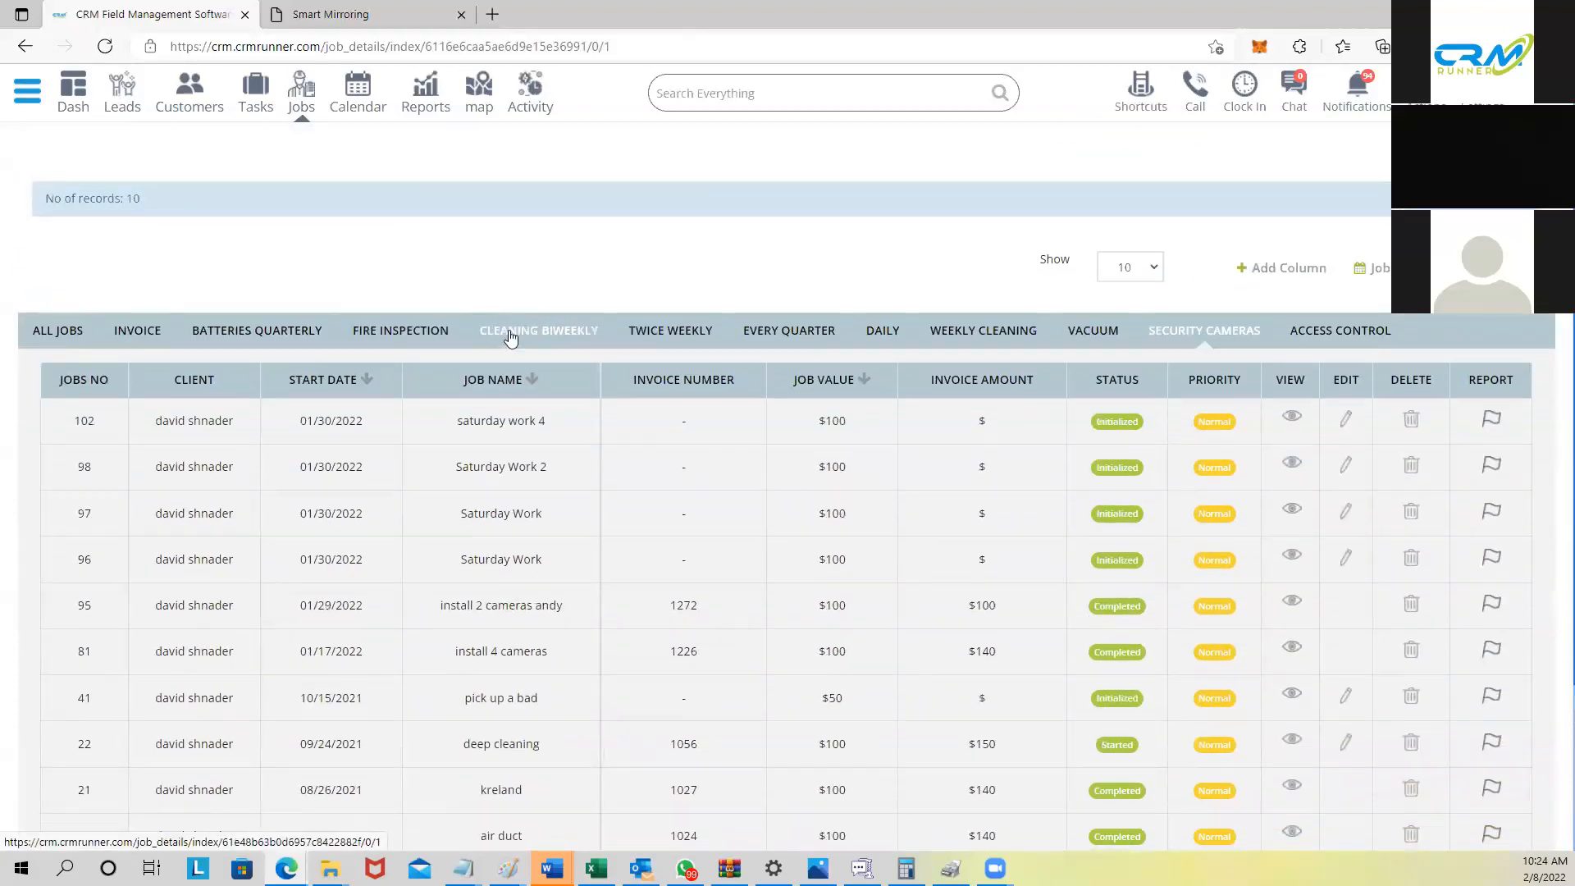
pyautogui.scroll(1, 513, 344)
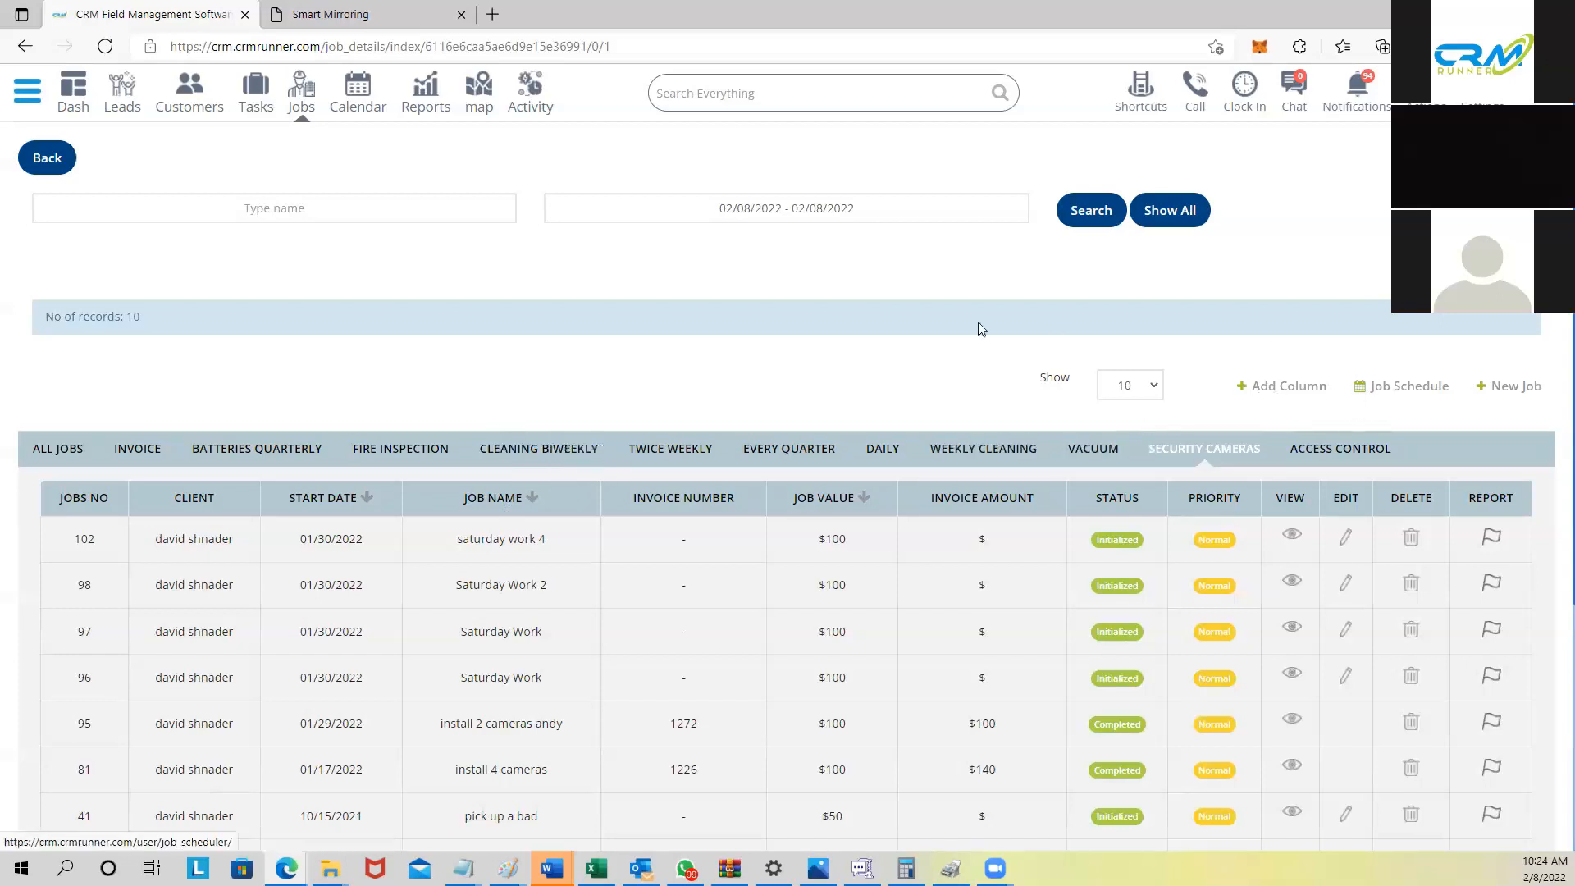
# Step: Open the February 2022 calendar and inspect the scheduled job events
pyautogui.click(357, 89)
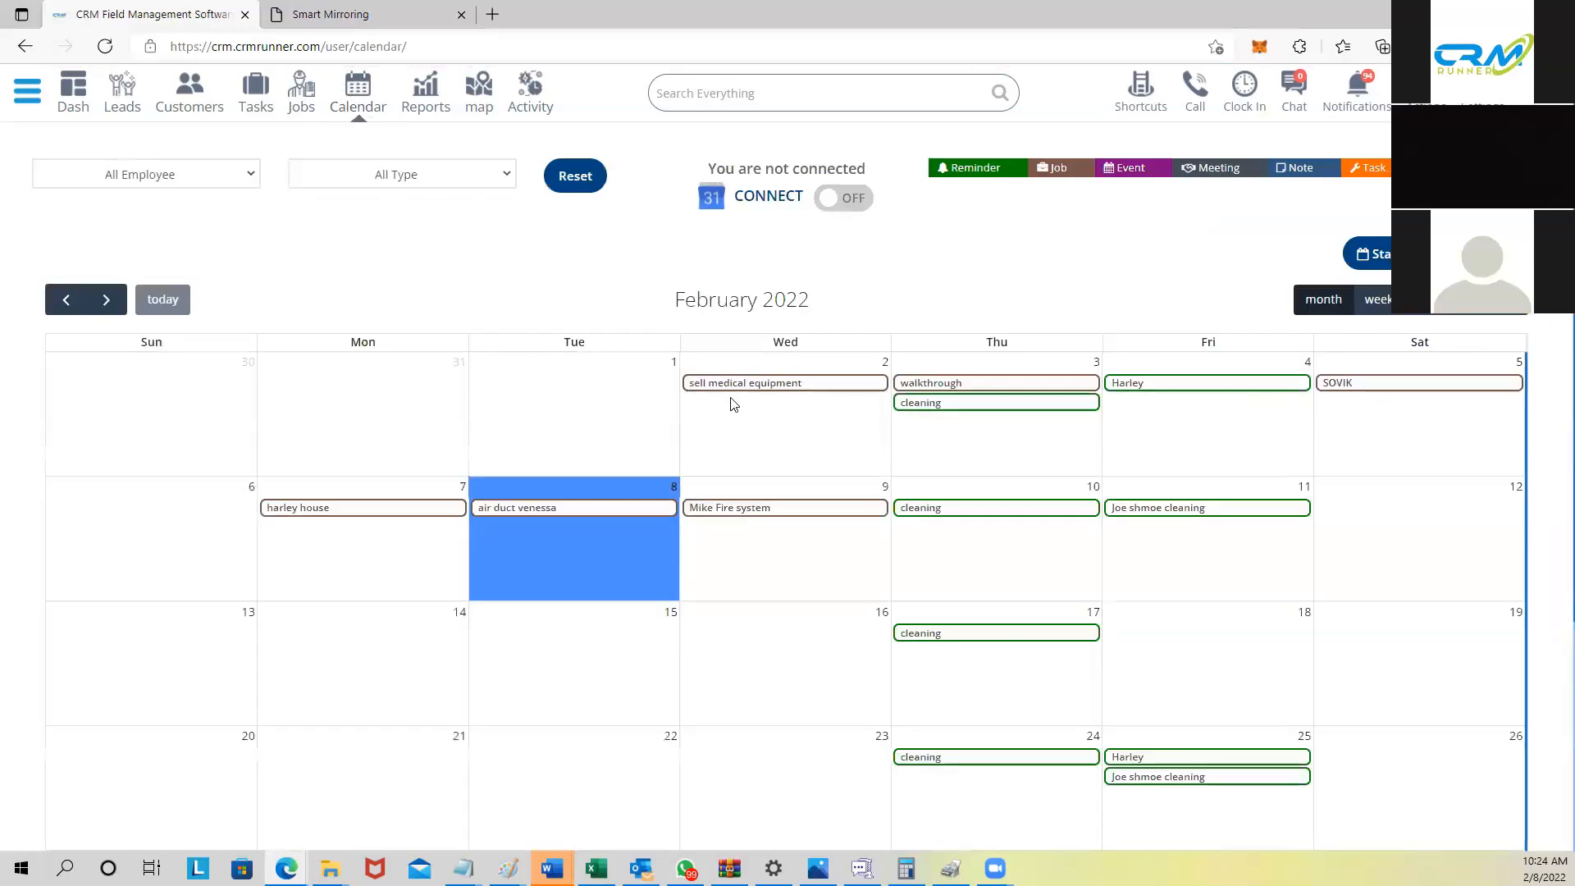
pyautogui.moveTo(736, 393)
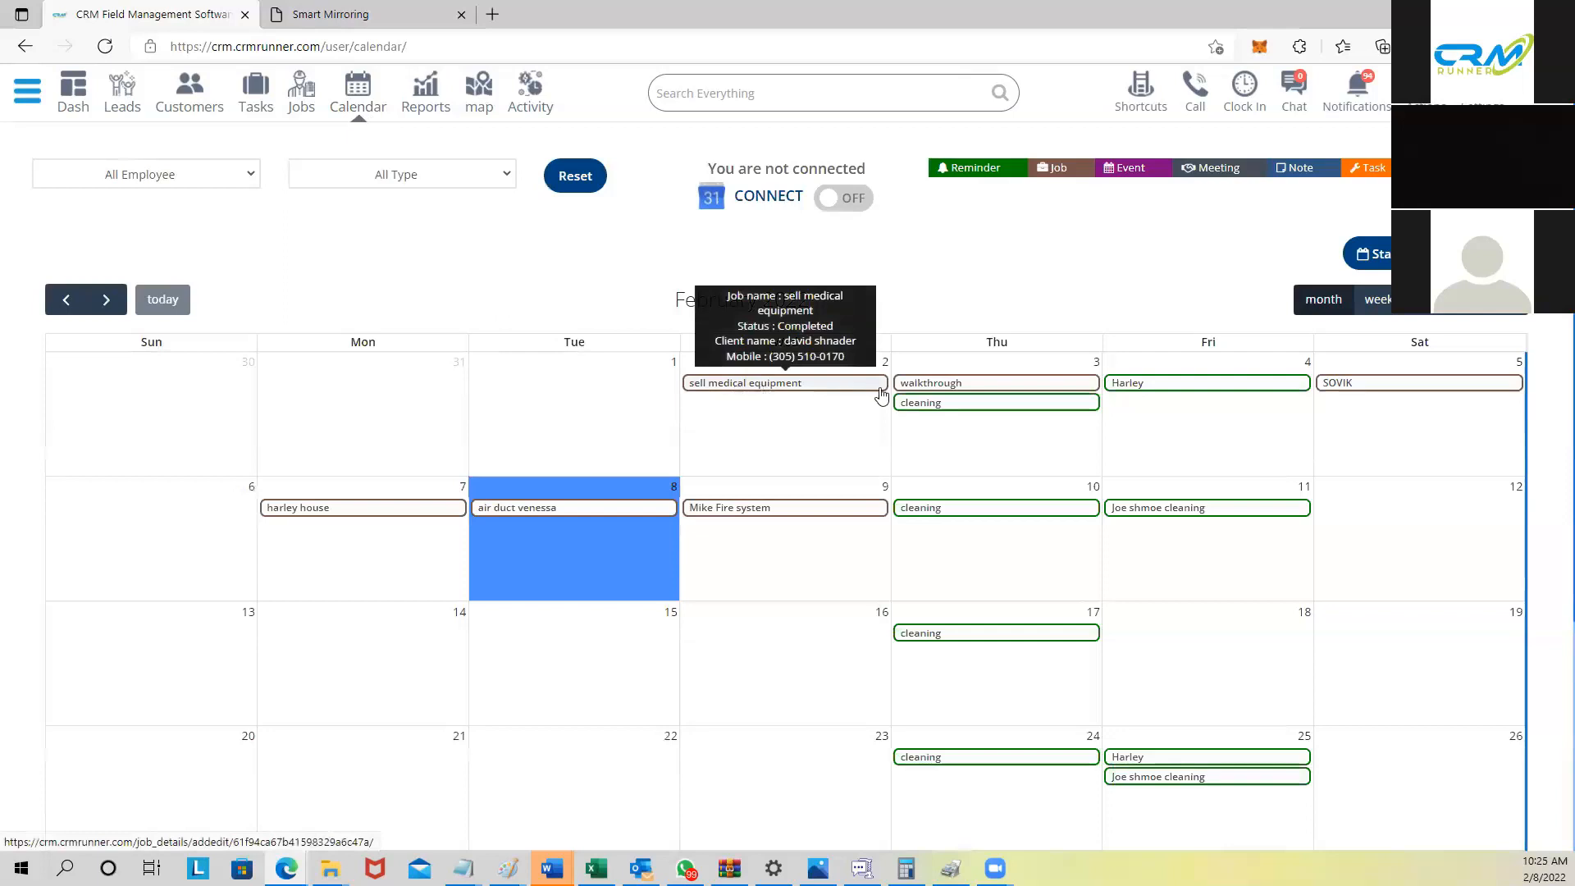
pyautogui.moveTo(982, 403)
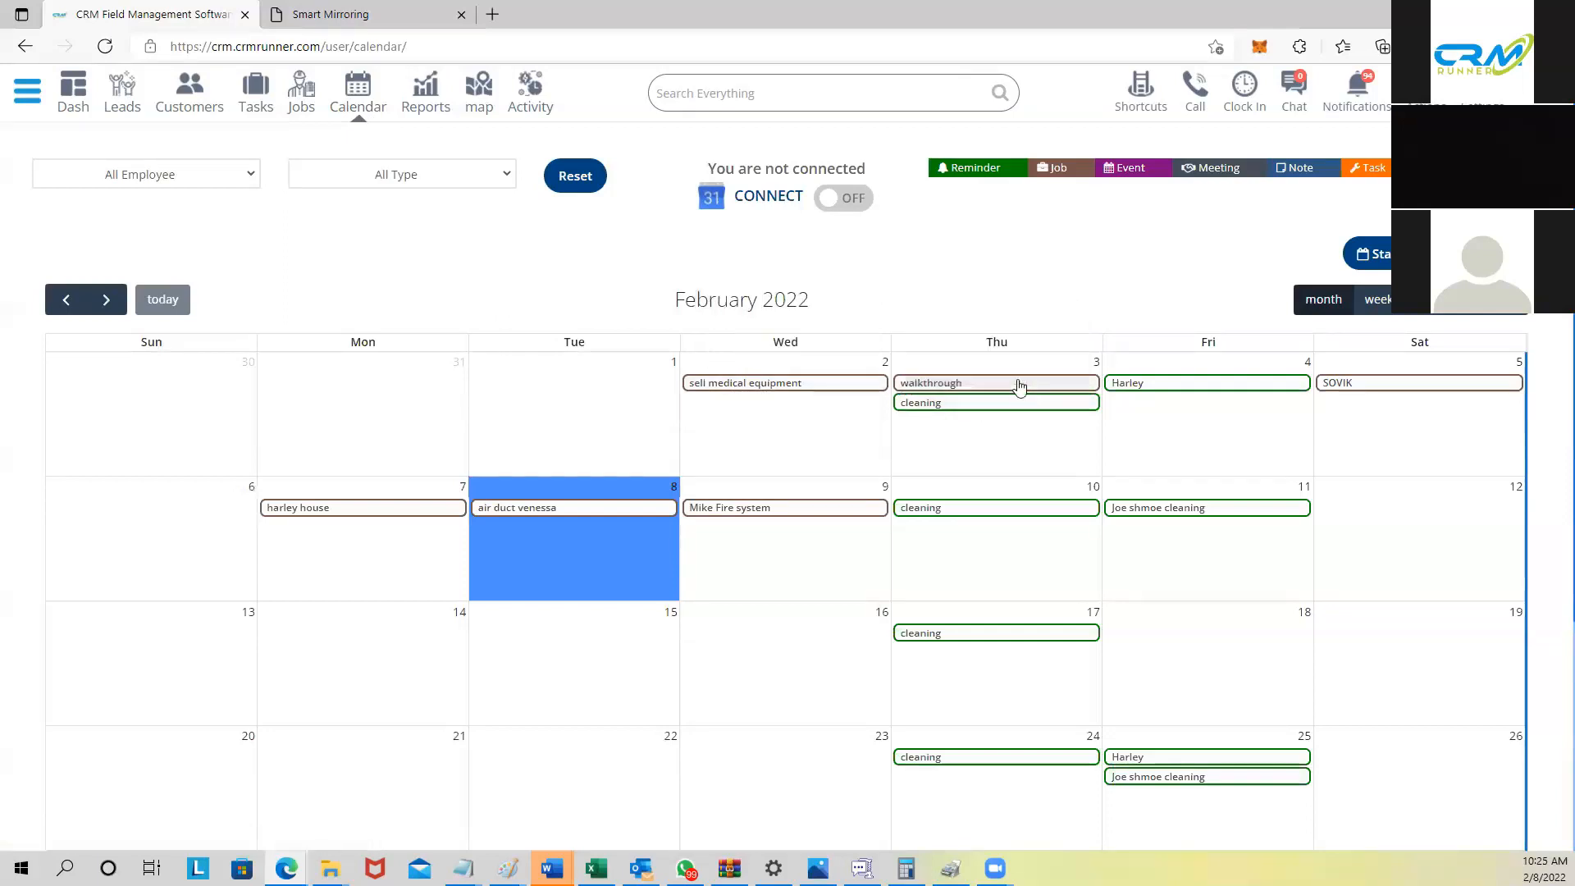
pyautogui.moveTo(1140, 396)
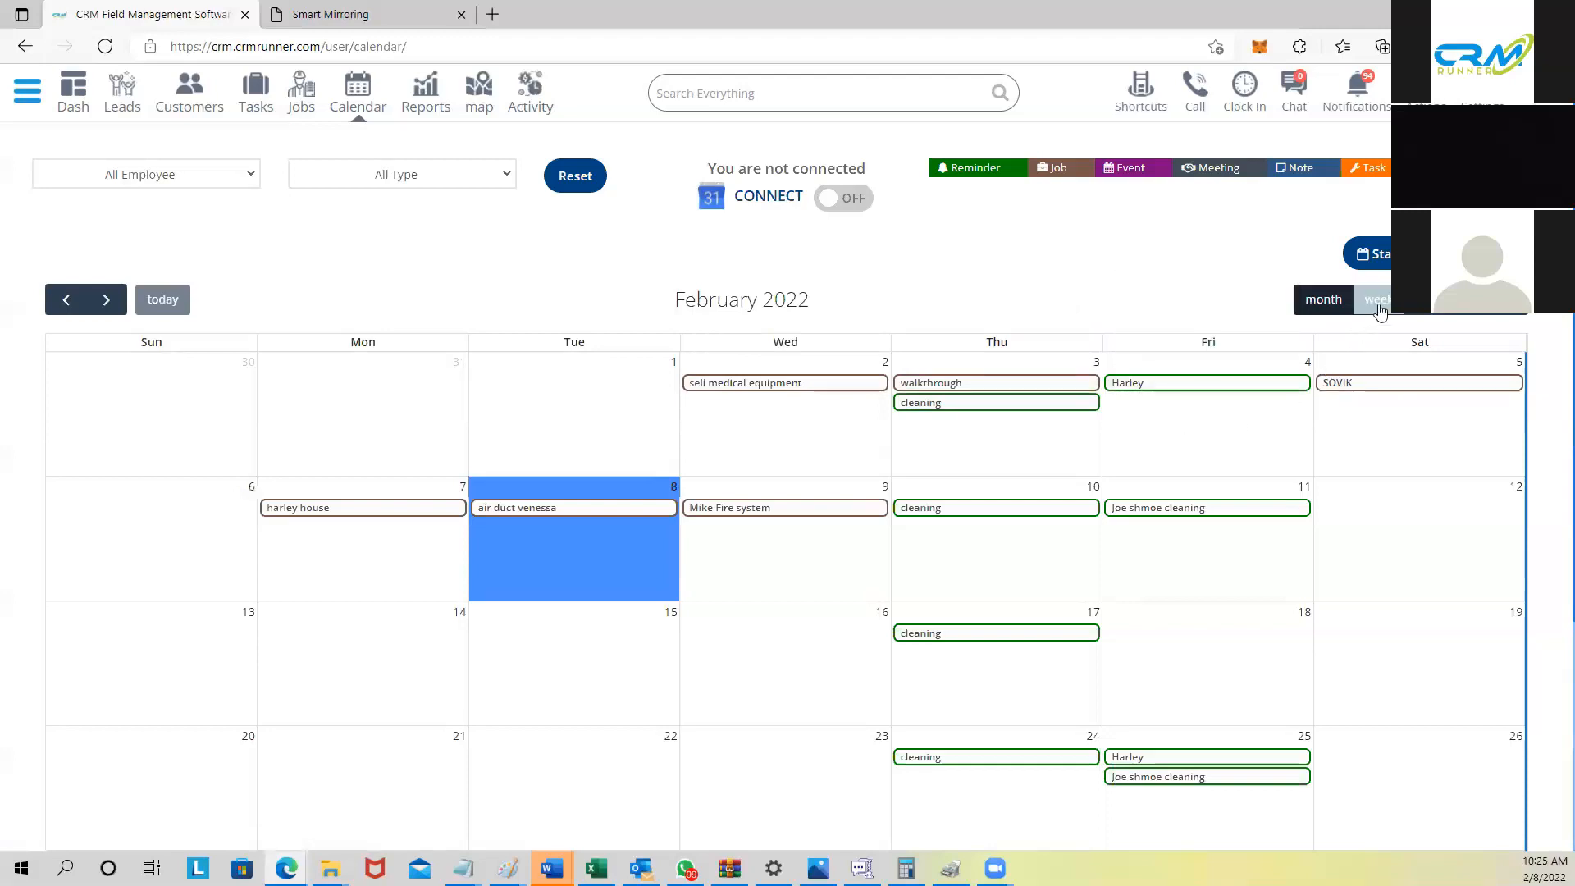
# Step: View the calendar as week, day and list, then return to the month grid
pyautogui.click(1378, 300)
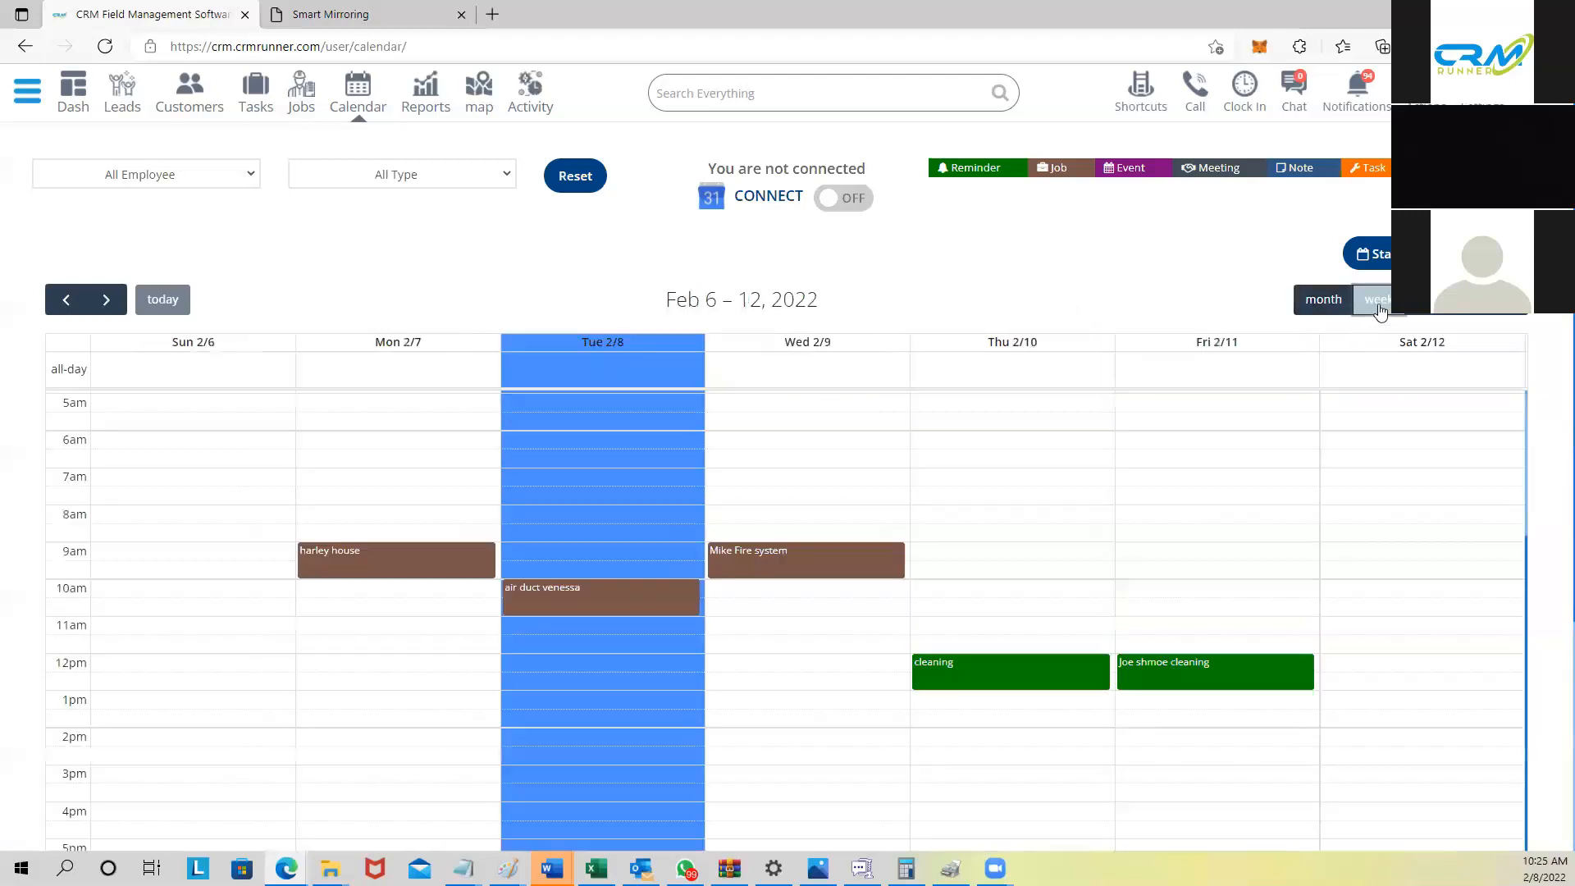
pyautogui.click(1431, 305)
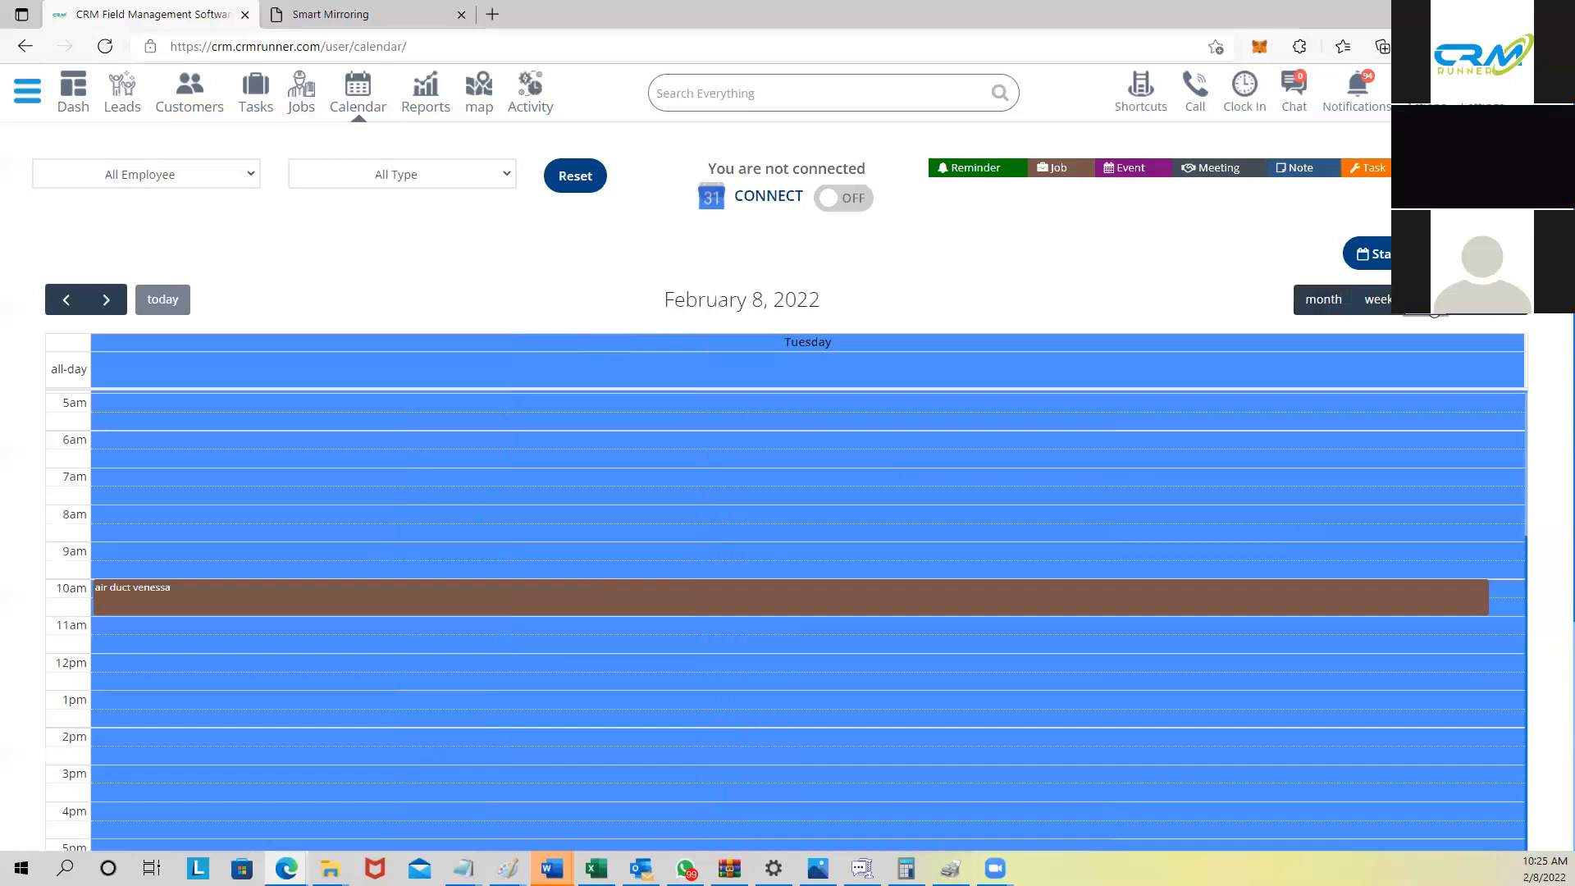
pyautogui.click(1474, 313)
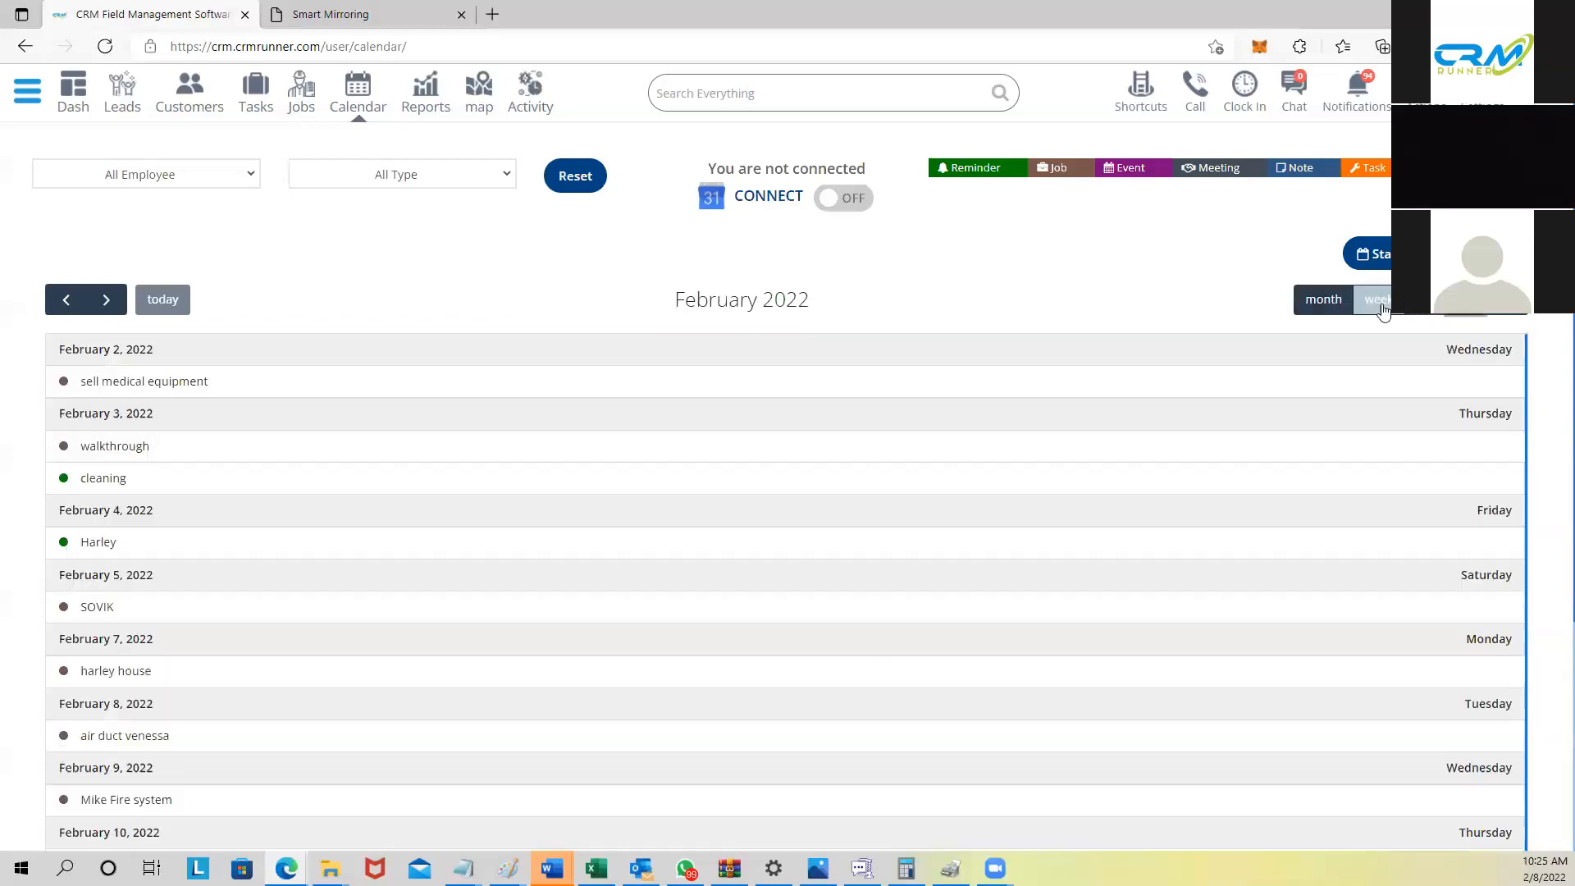
pyautogui.click(1322, 299)
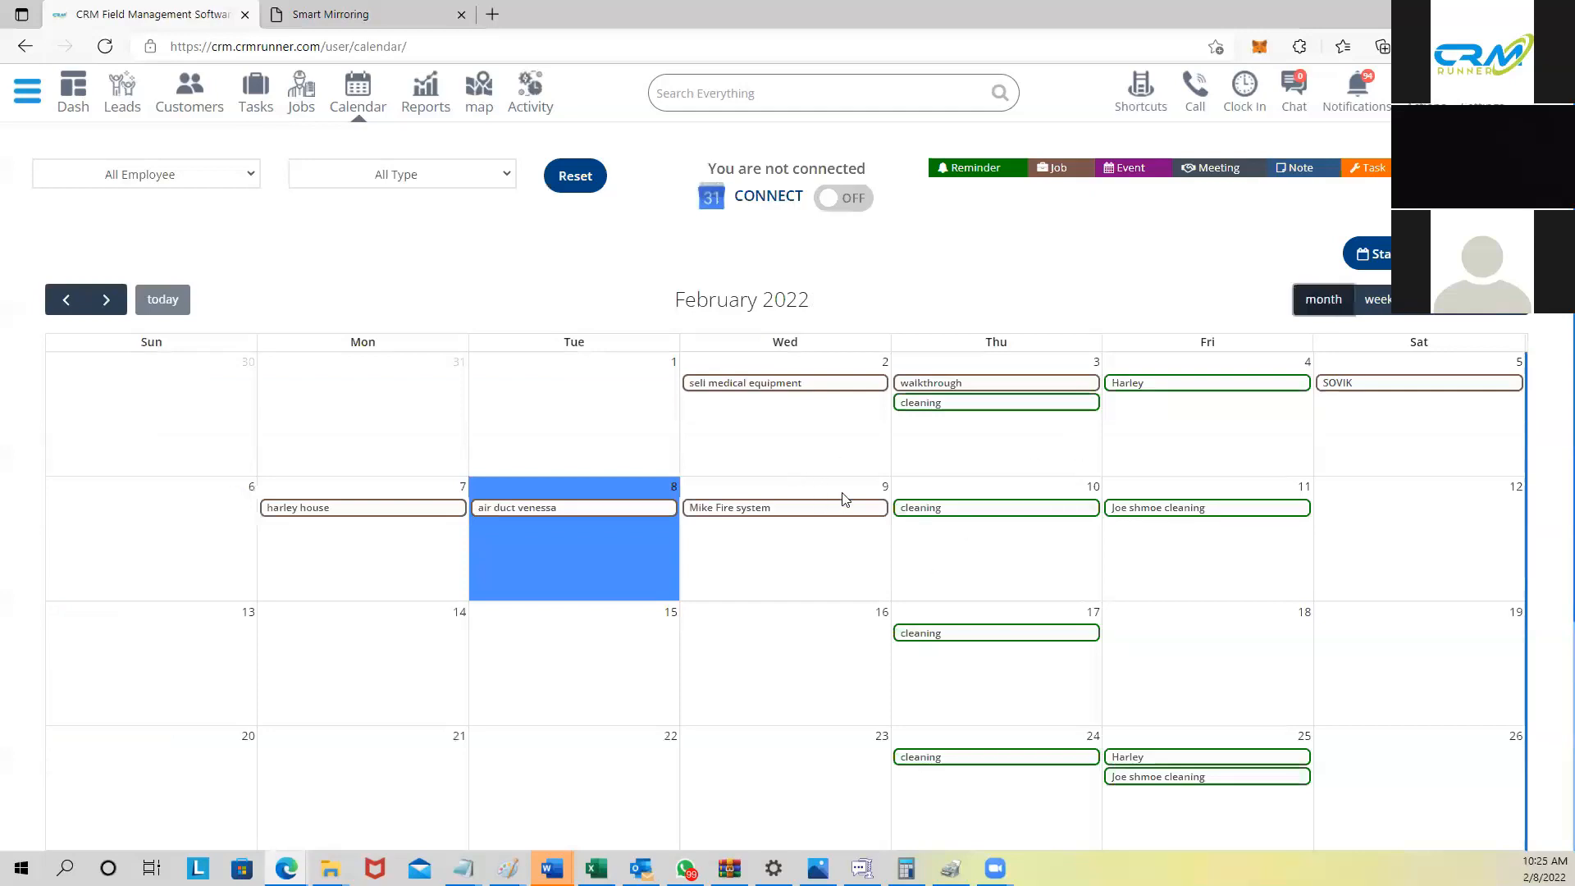
pyautogui.moveTo(958, 389)
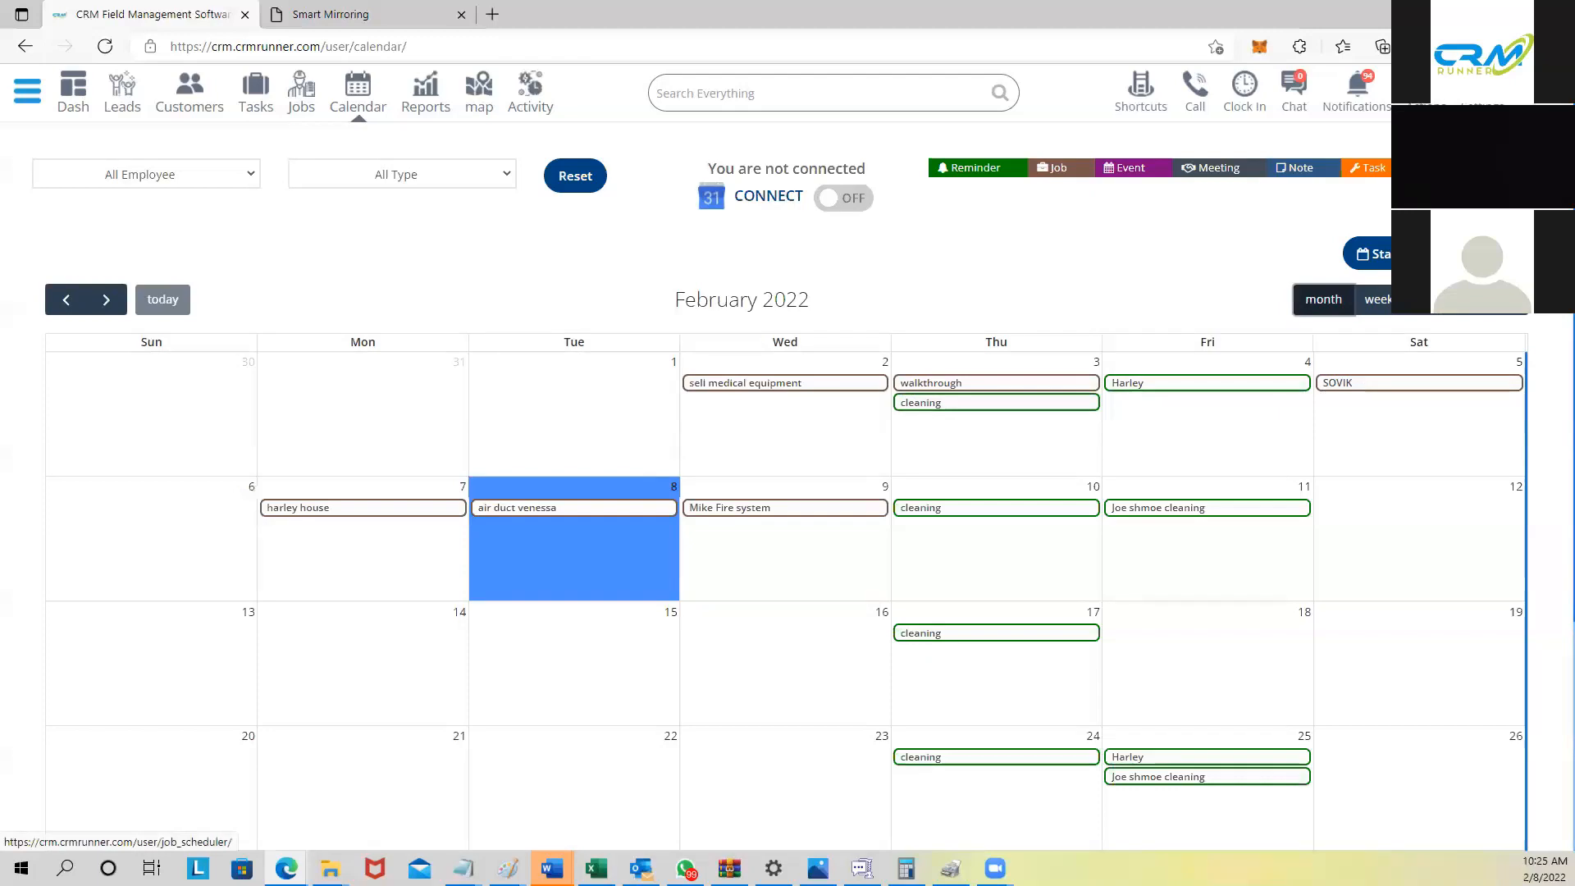
pyautogui.click(1428, 253)
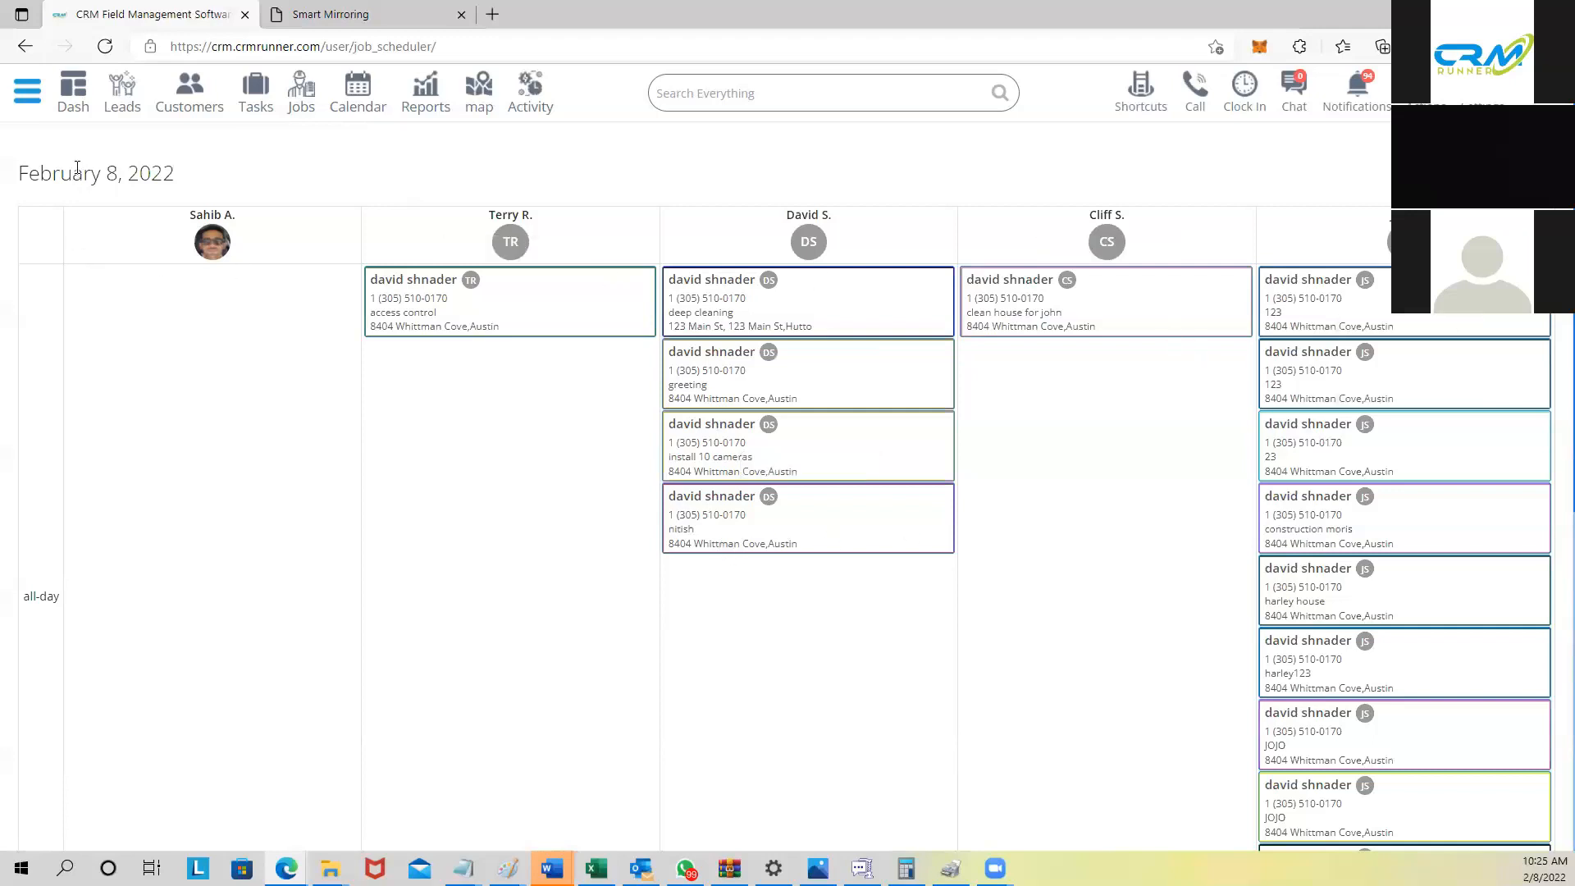
pyautogui.moveTo(77, 168); pyautogui.dragTo(194, 176)
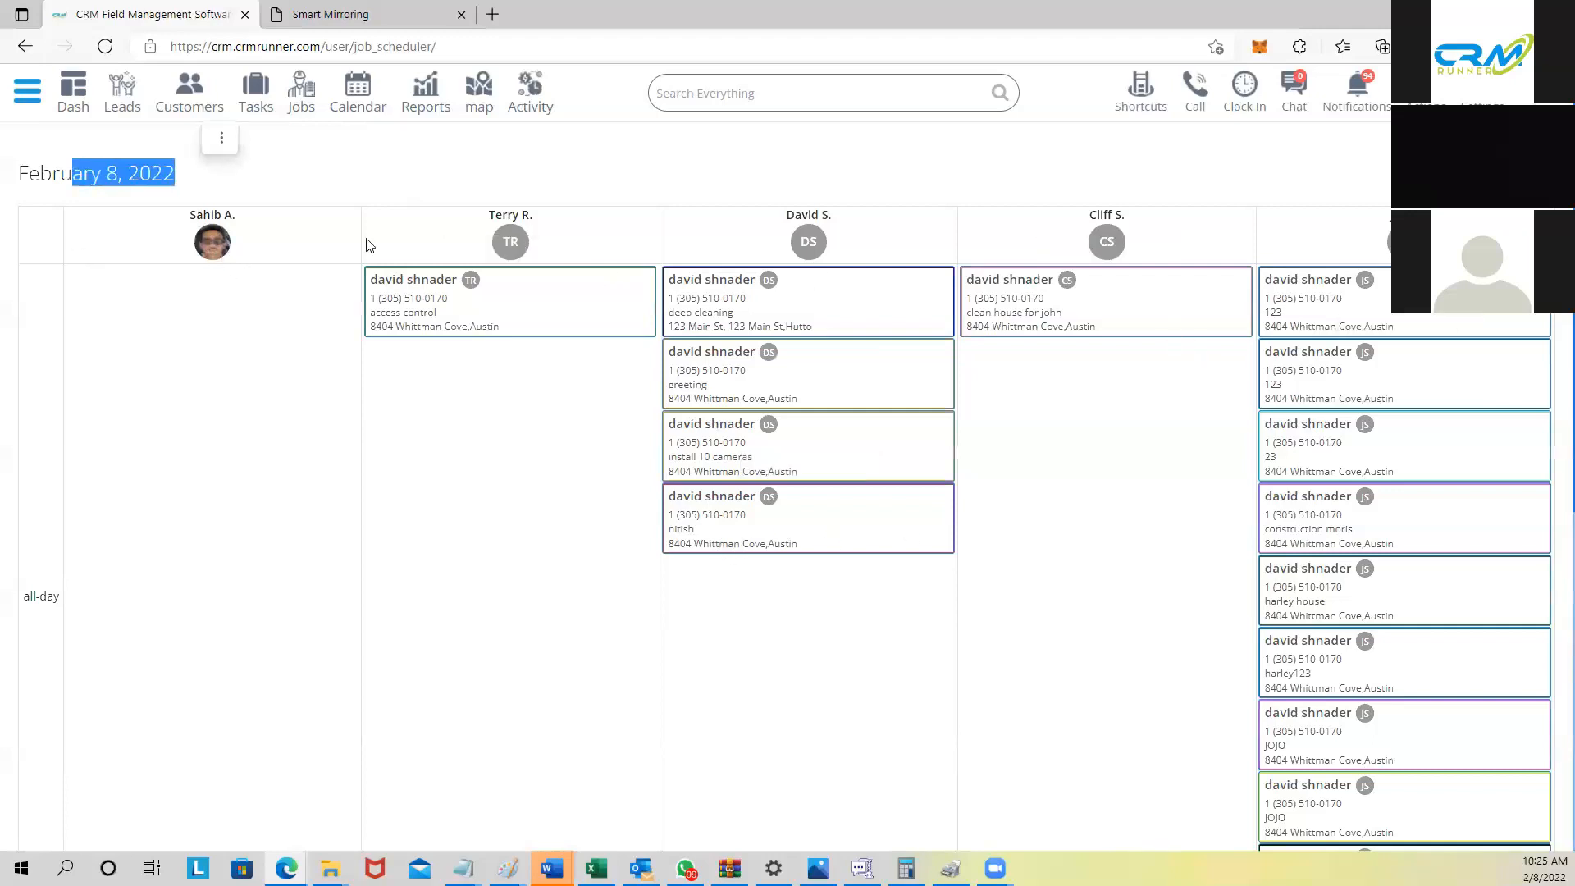
pyautogui.scroll(-3, 1307, 361)
pyautogui.scroll(-3, 1308, 377)
pyautogui.scroll(6, 1279, 369)
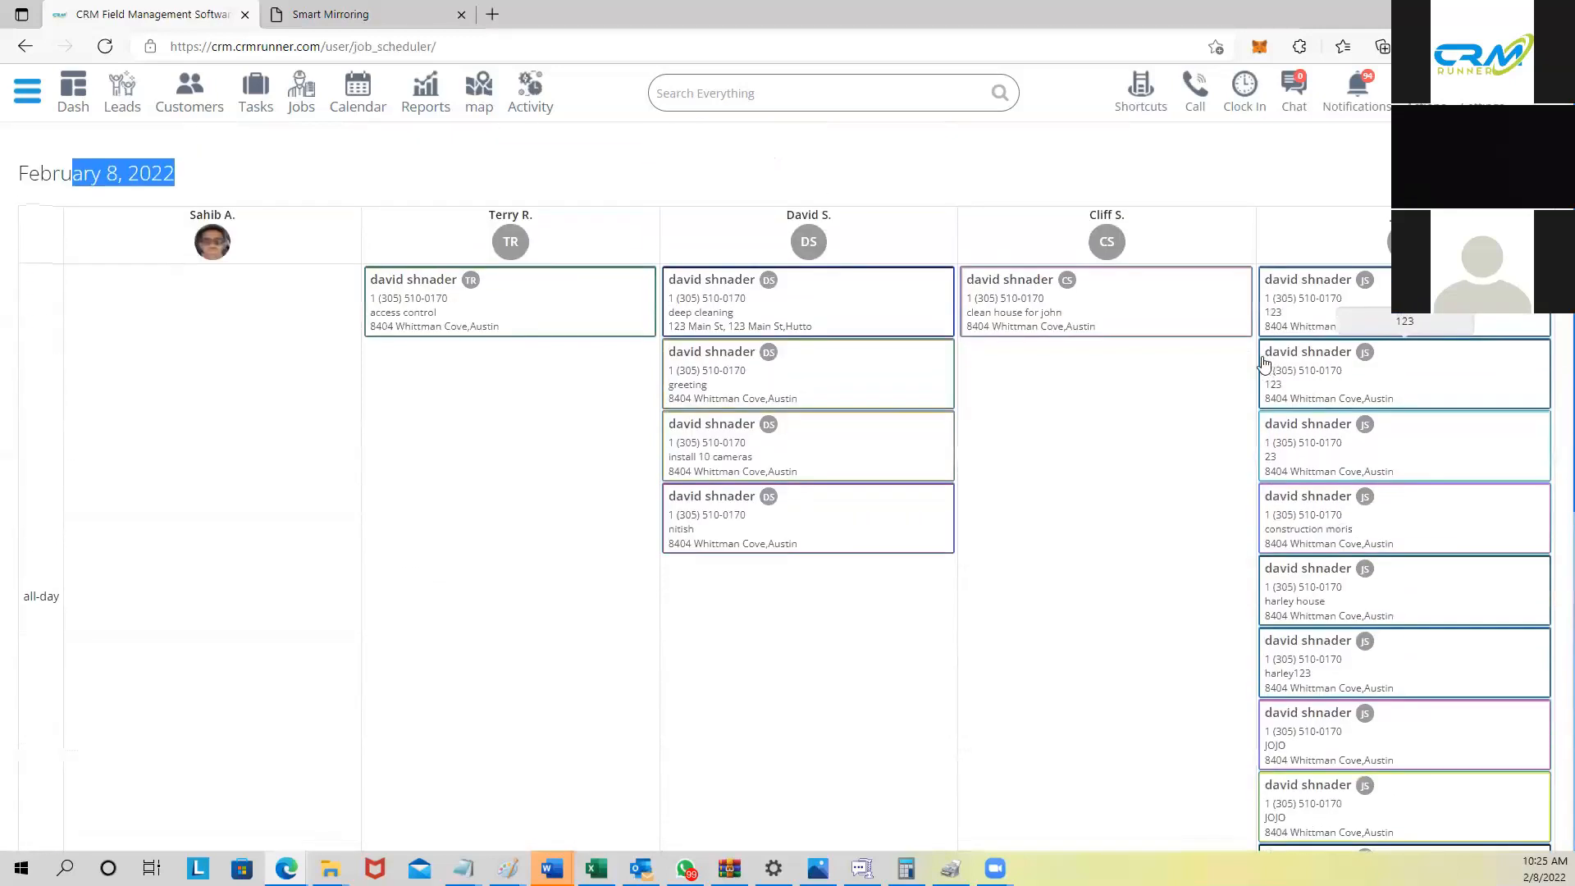
pyautogui.scroll(-6, 1204, 361)
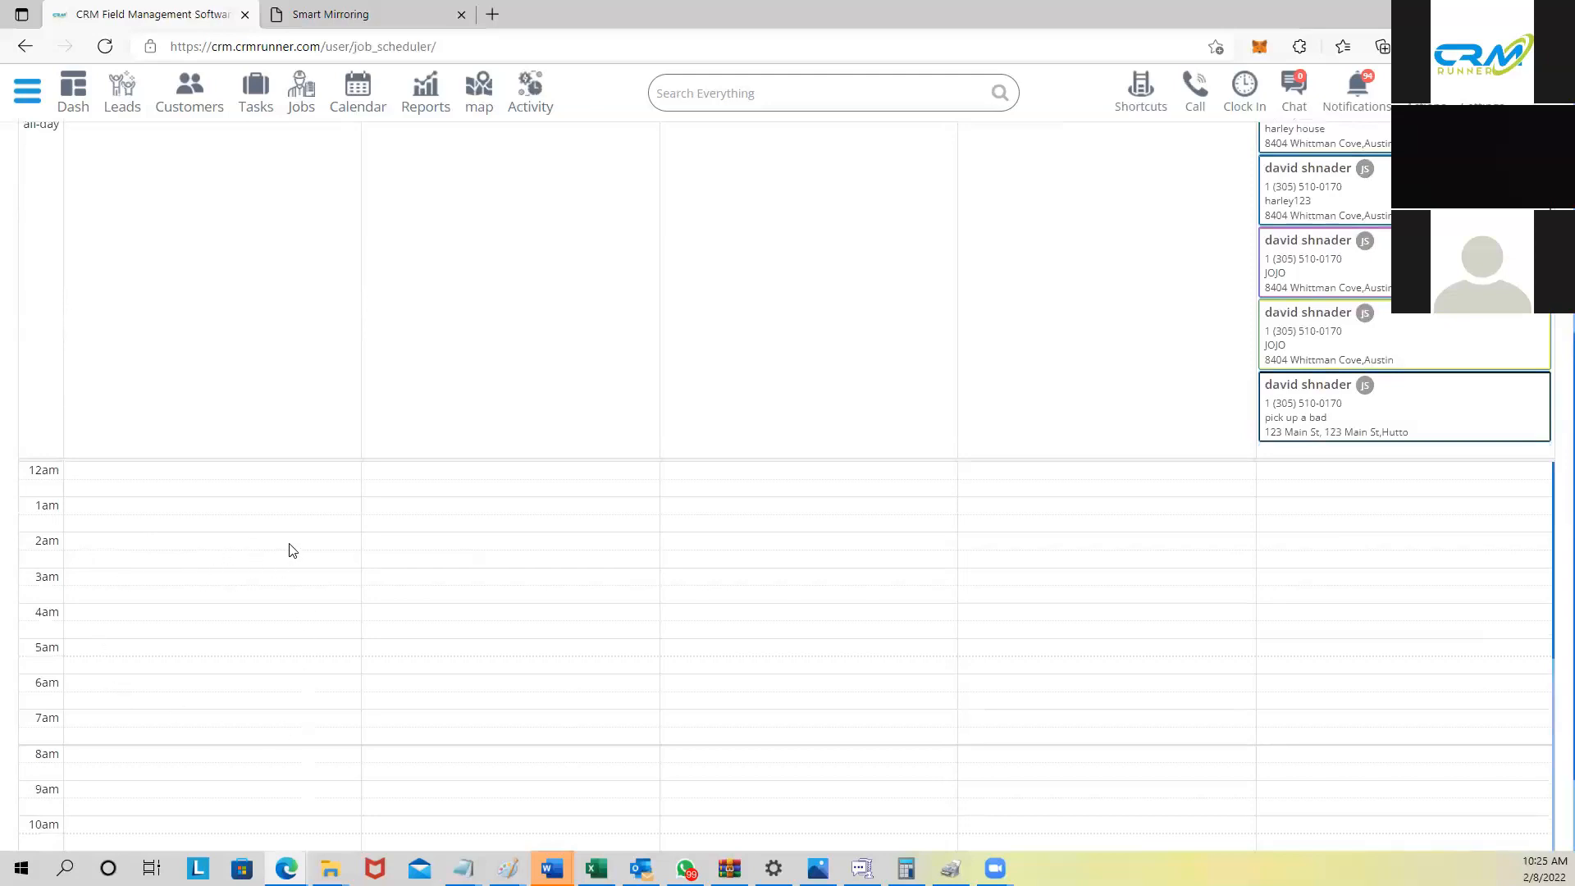
pyautogui.scroll(6, 293, 549)
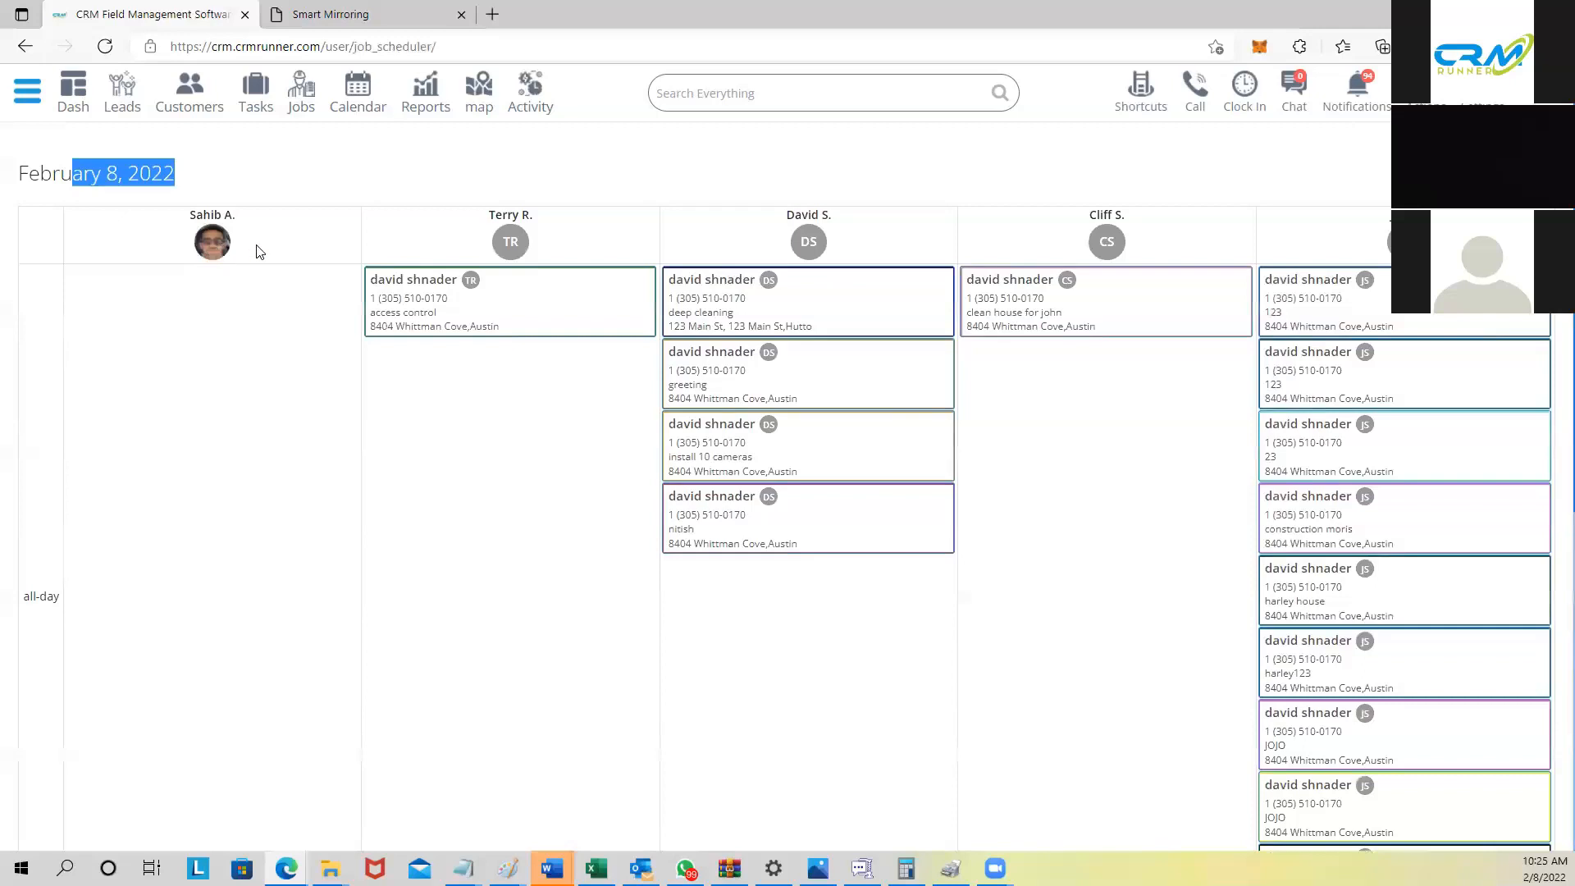
pyautogui.scroll(-7, 264, 414)
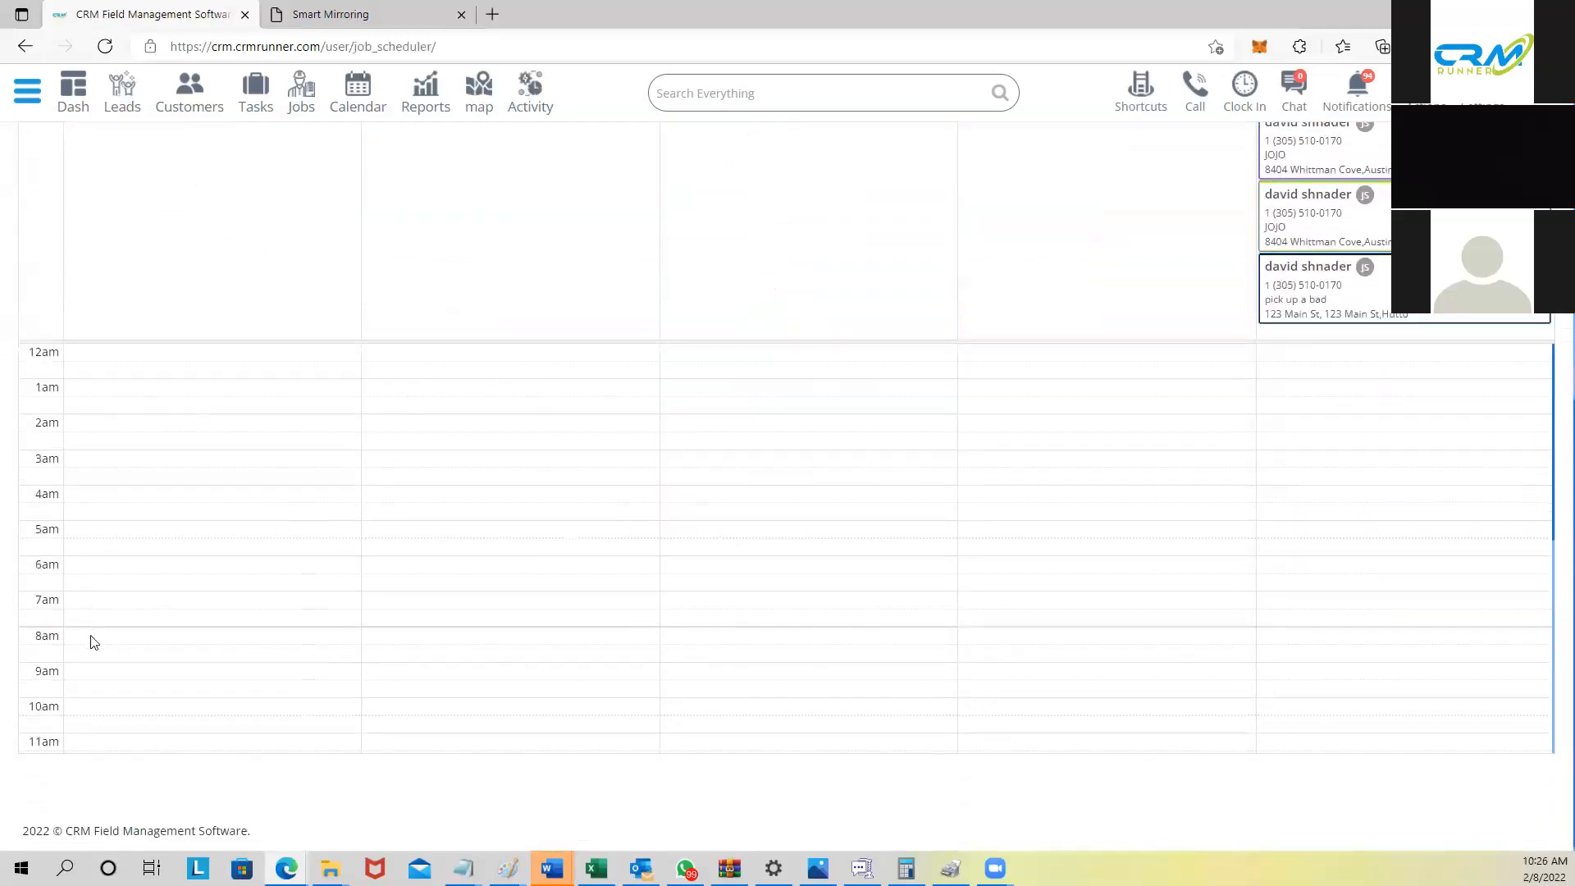
pyautogui.scroll(3, 99, 631)
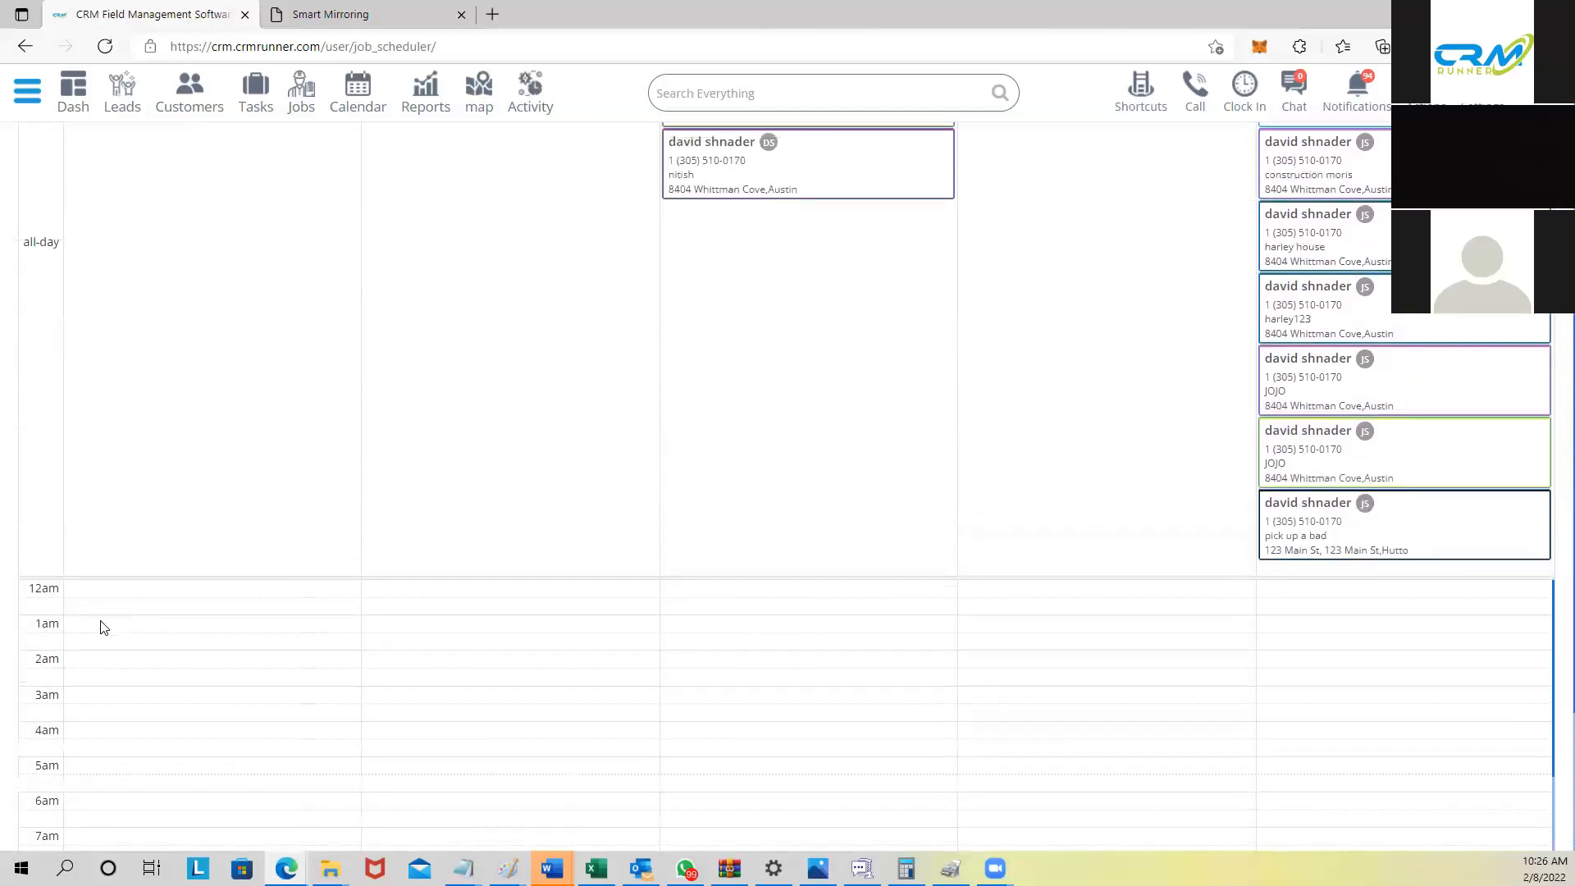
pyautogui.scroll(-1, 140, 656)
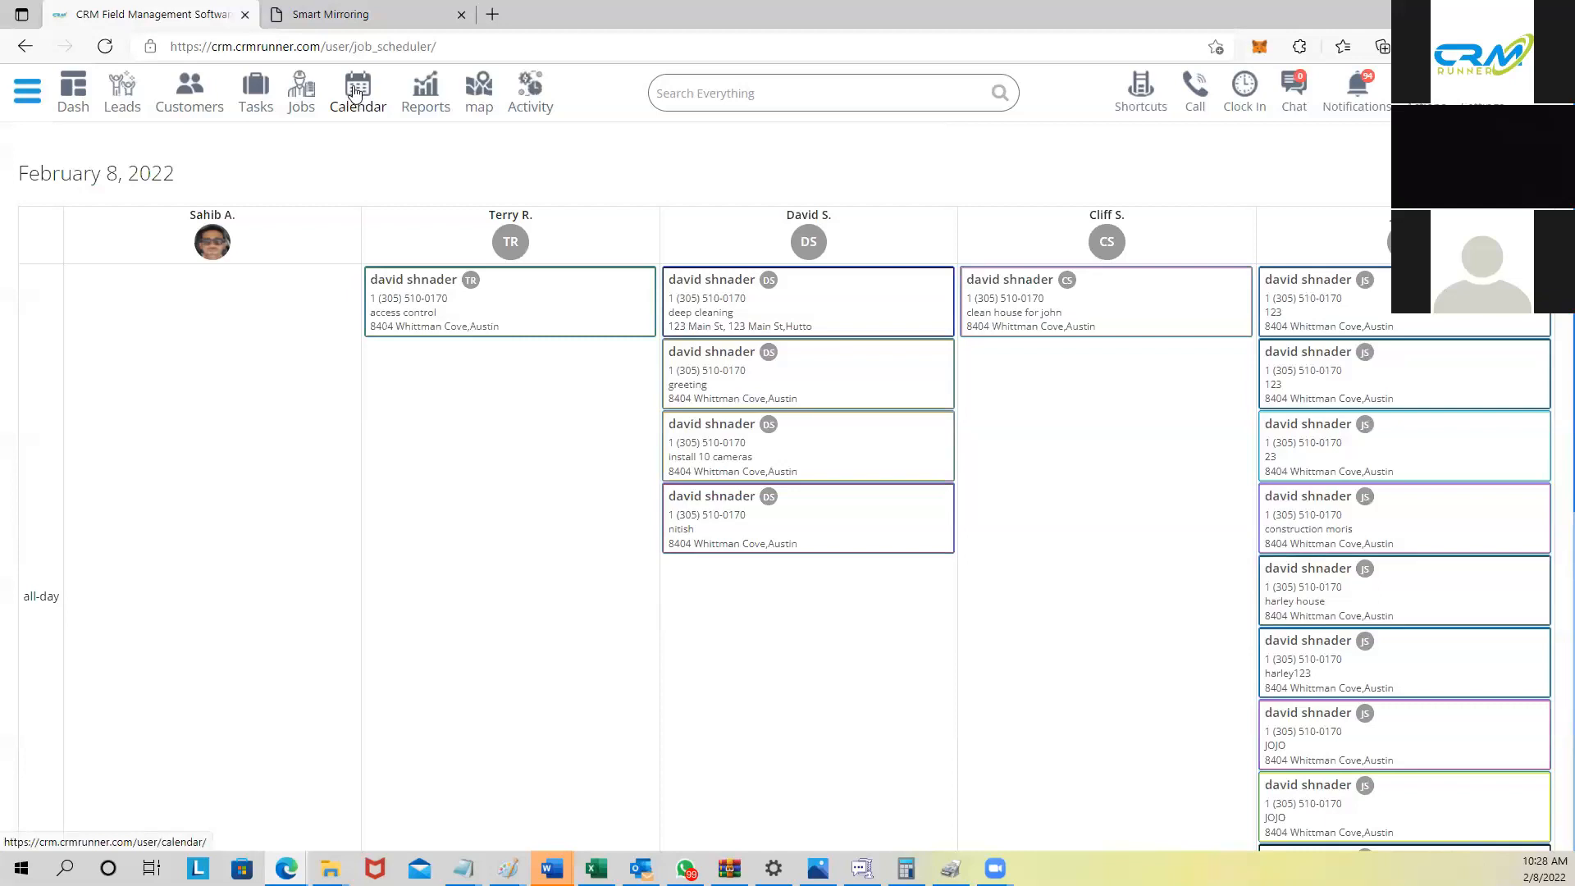
# Step: Open the calendar and view it by week, the February 8 day, then the whole month
pyautogui.click(355, 93)
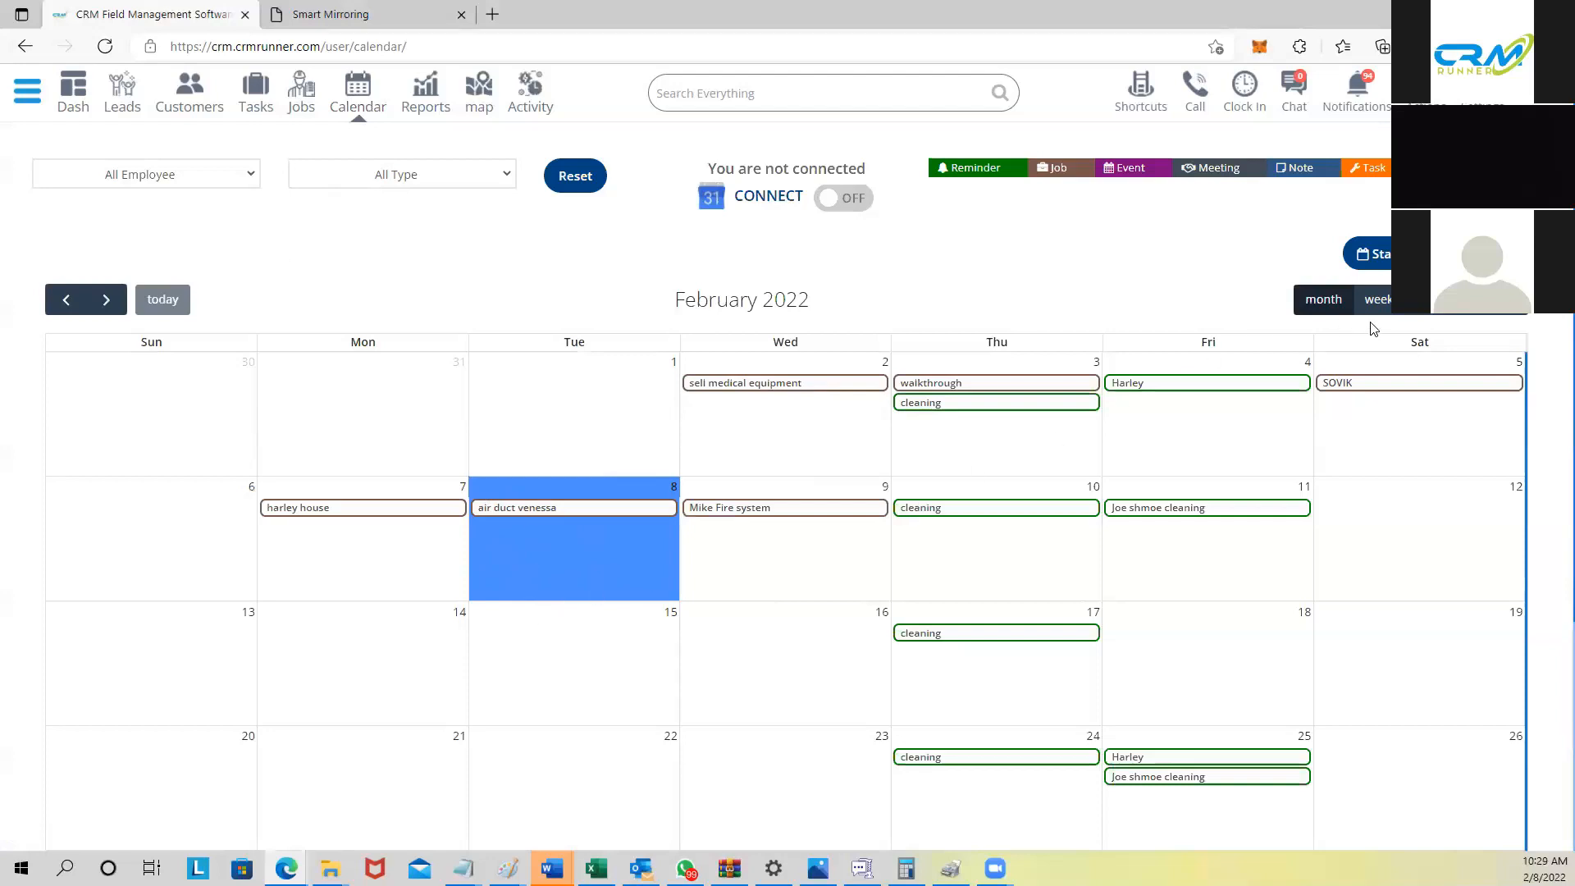
pyautogui.click(1377, 301)
pyautogui.click(1415, 301)
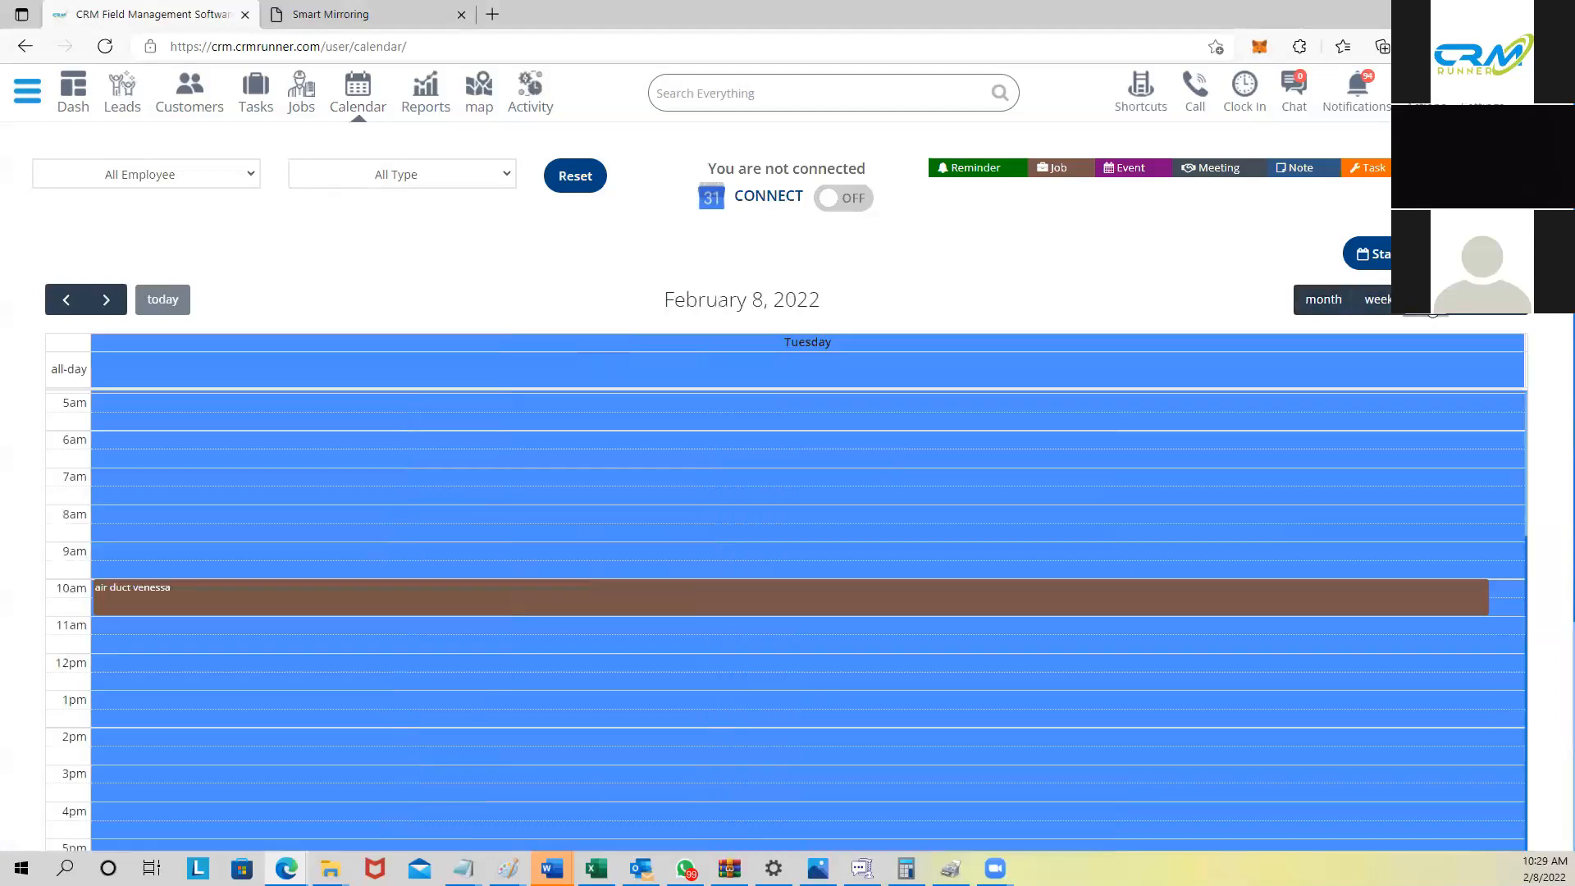
pyautogui.click(1323, 300)
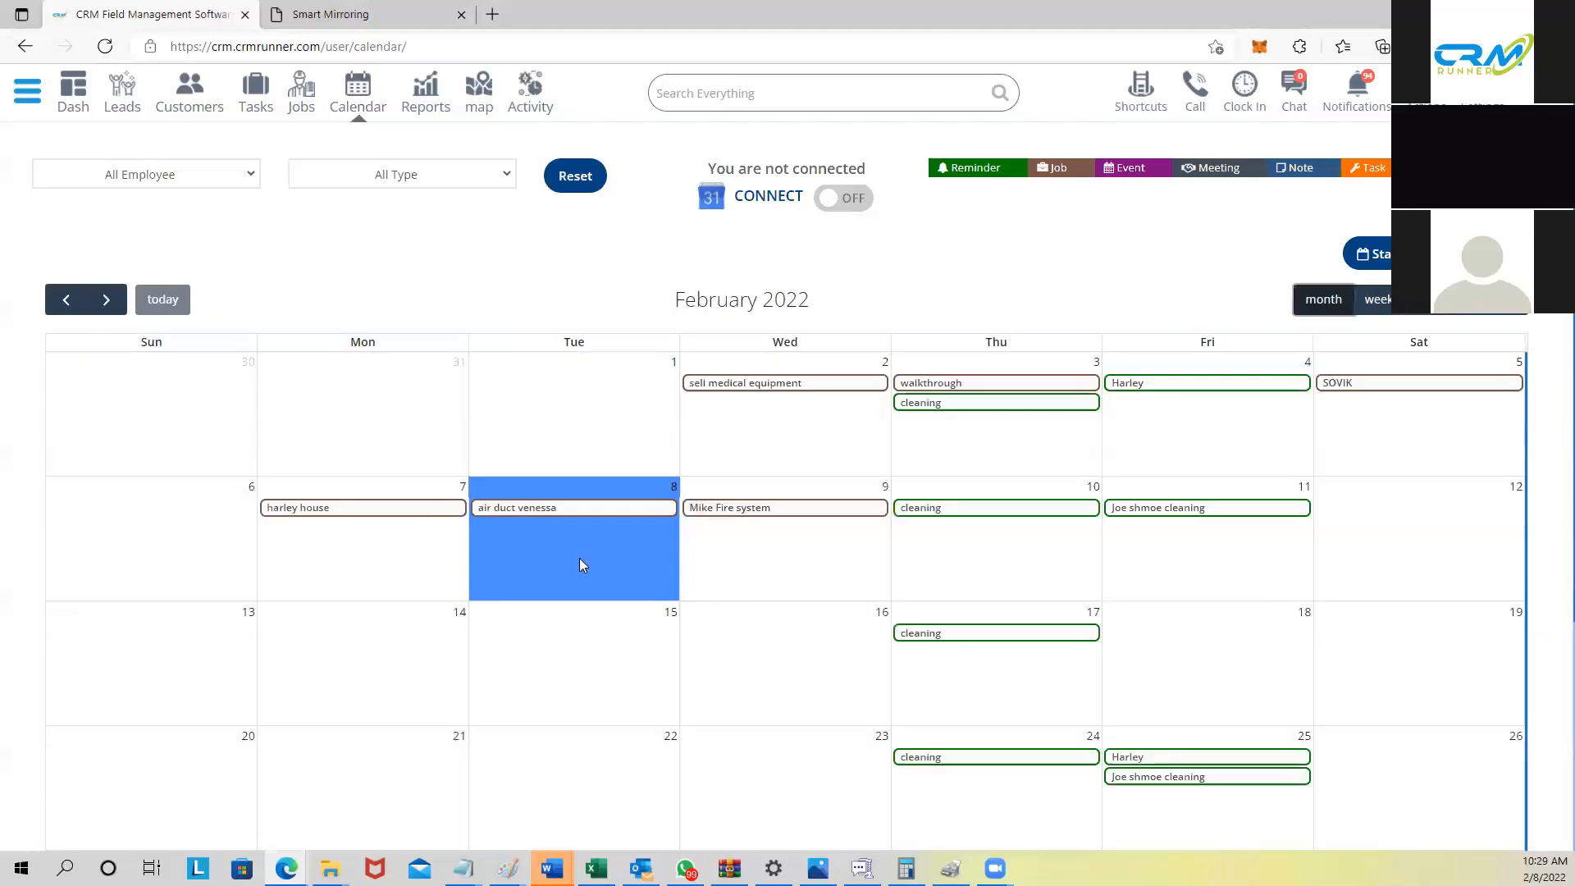
# Step: Filter the calendar to a single employee's events using the All Employee dropdown
pyautogui.click(164, 180)
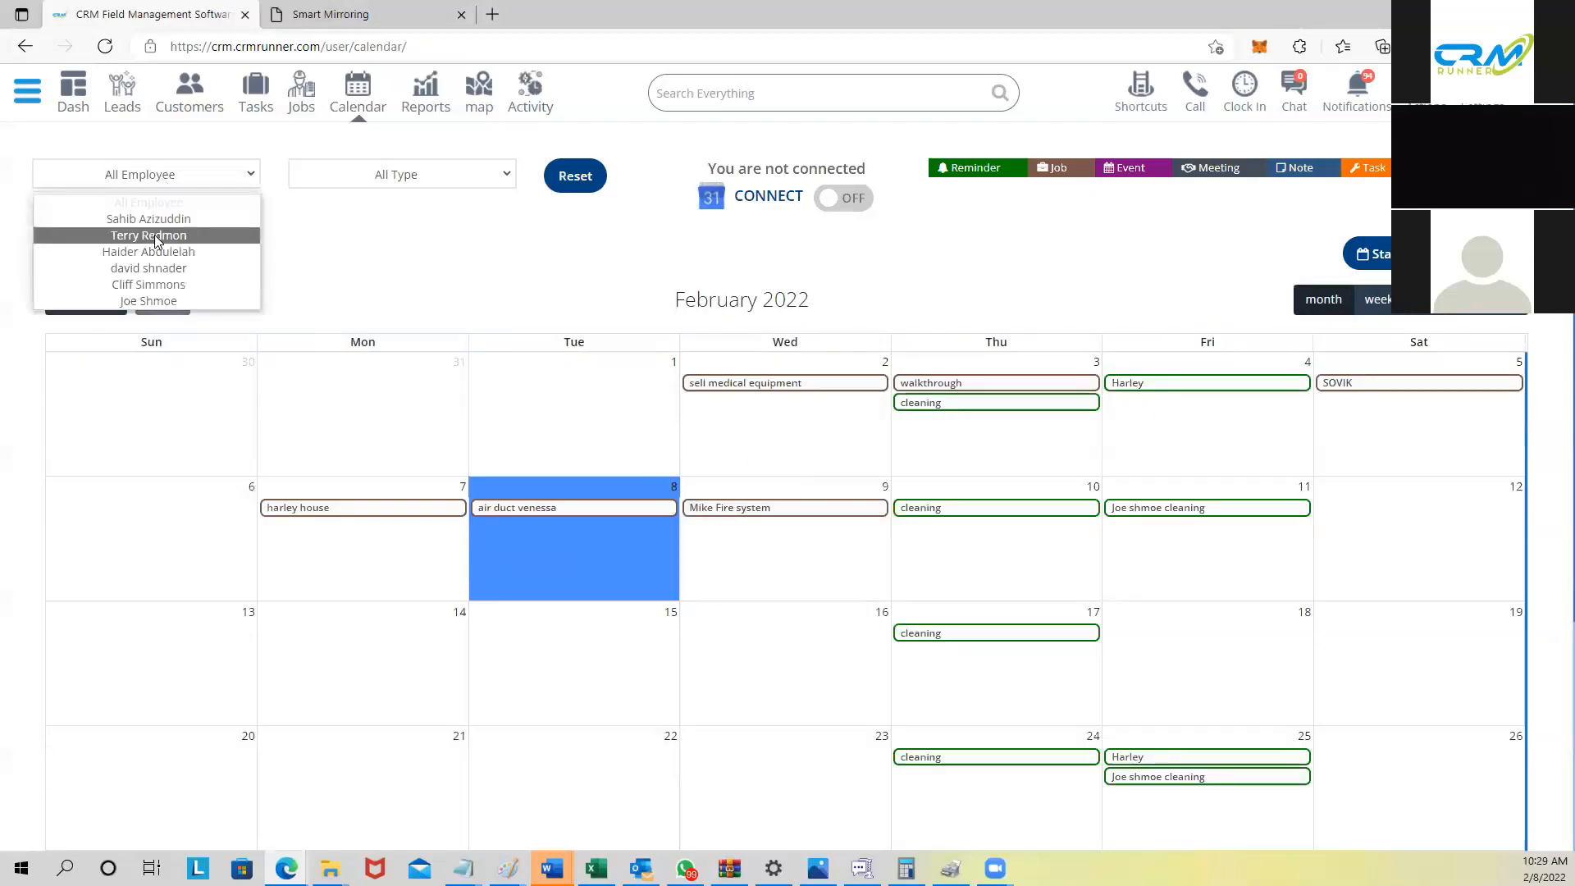
pyautogui.click(148, 302)
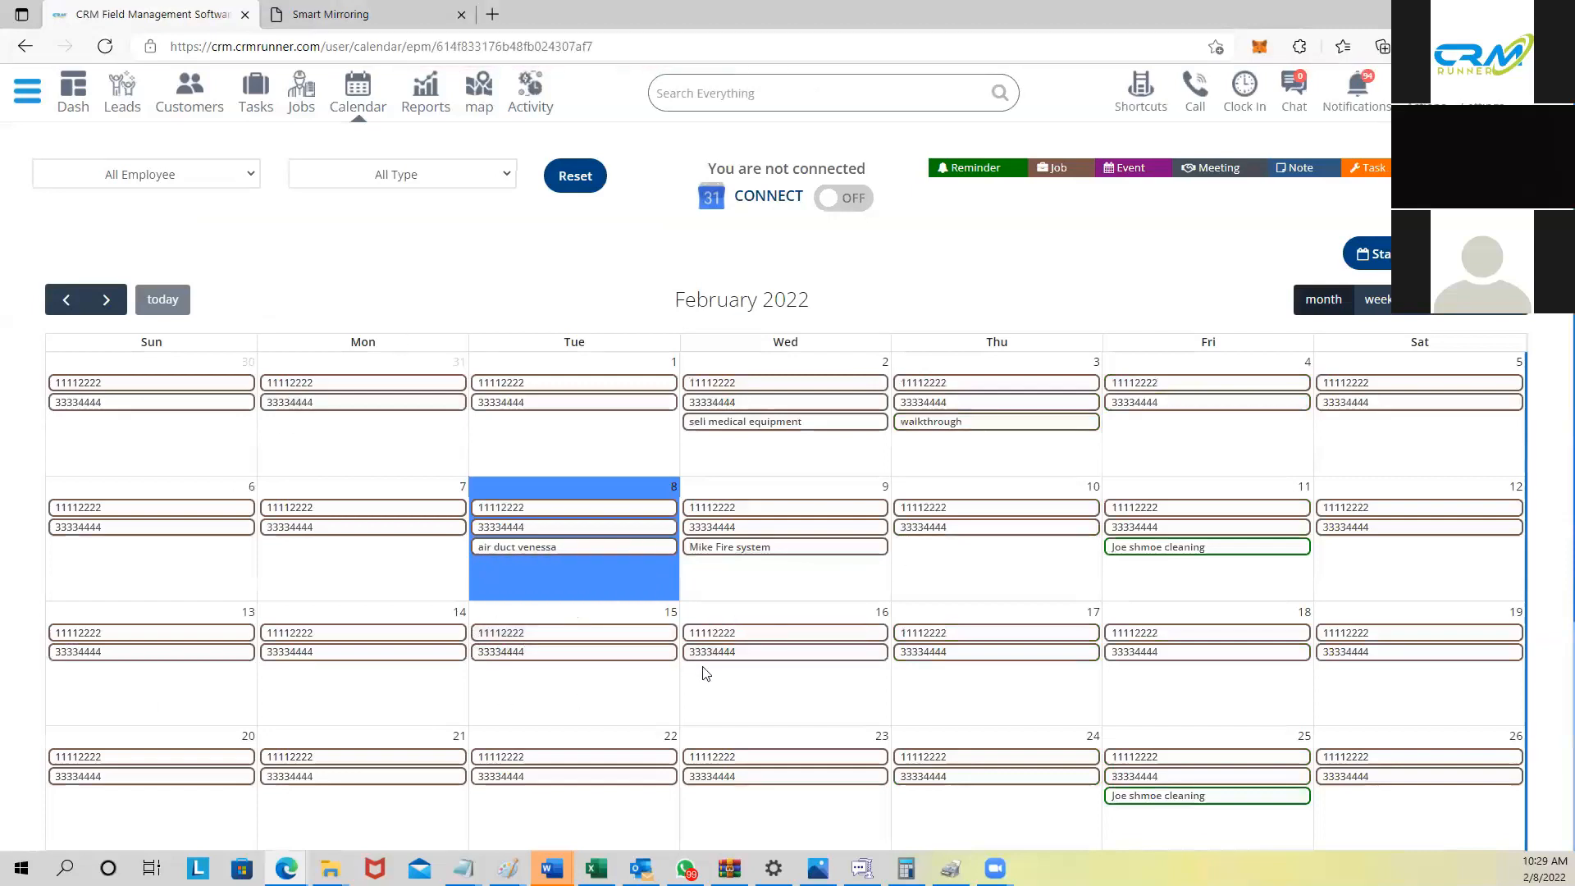
pyautogui.moveTo(710, 556)
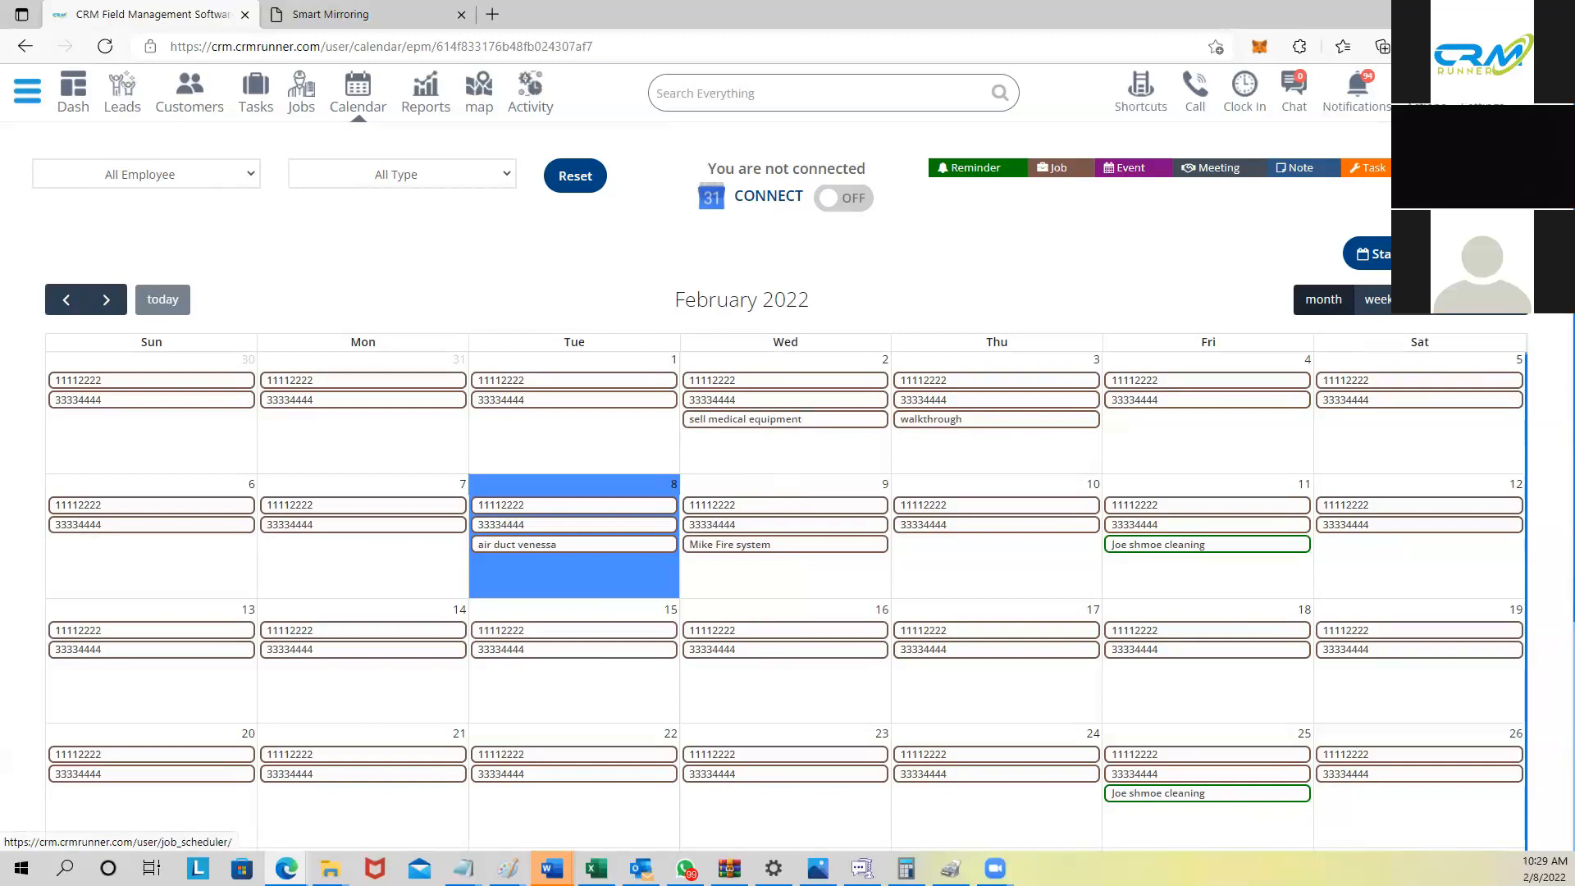
# Step: Visit Job Scheduler, Calendar and Job Schedule, ending on the Jobs list with job 108 invoiced 1302
pyautogui.click(1427, 254)
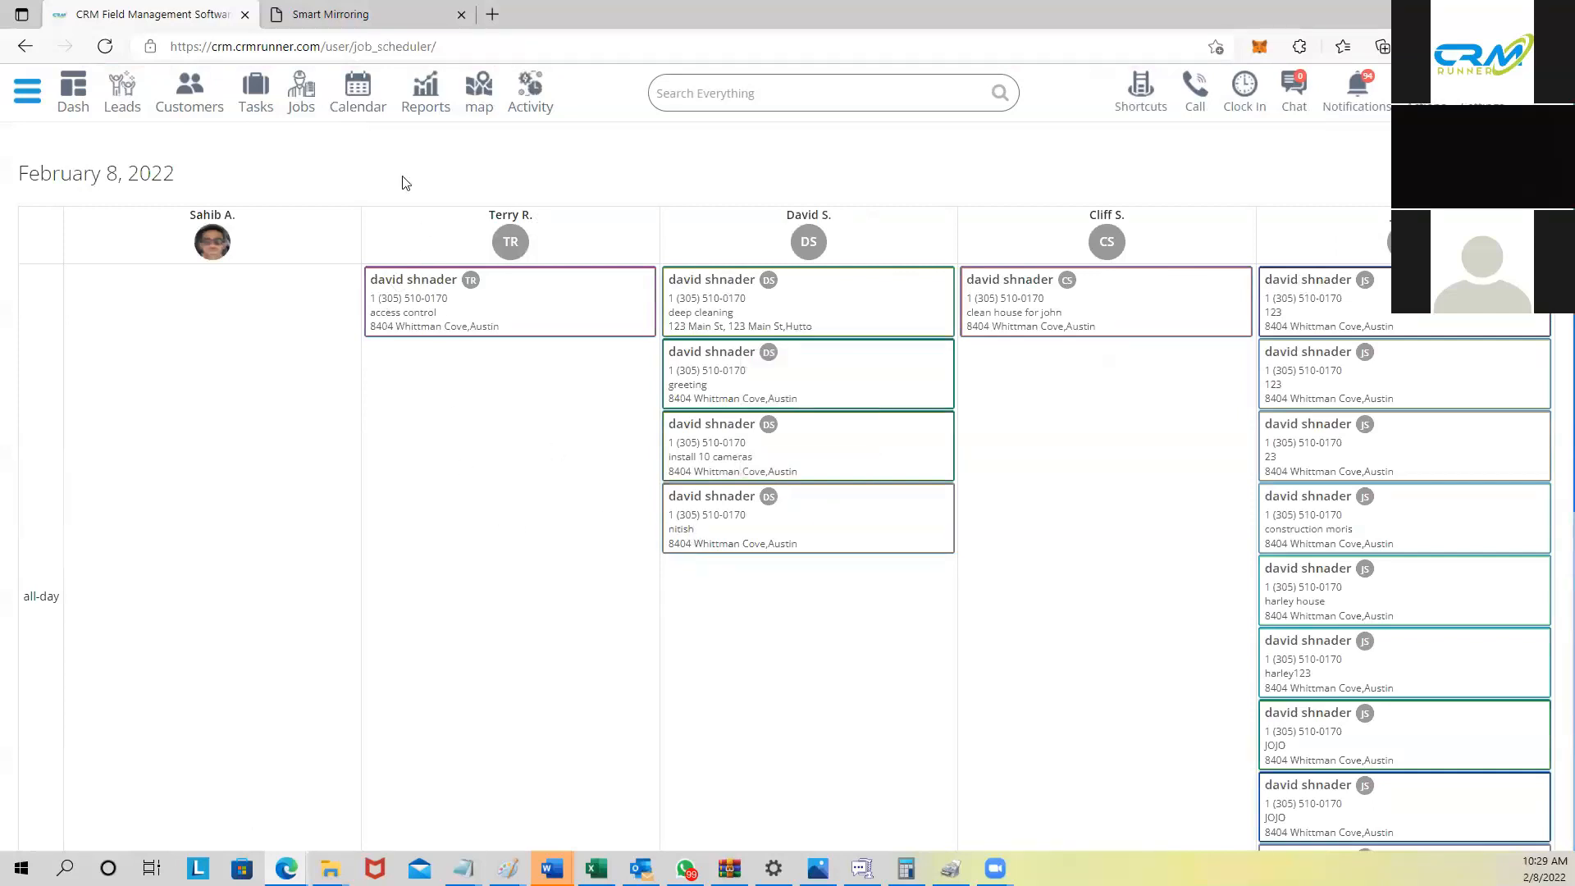
pyautogui.click(358, 96)
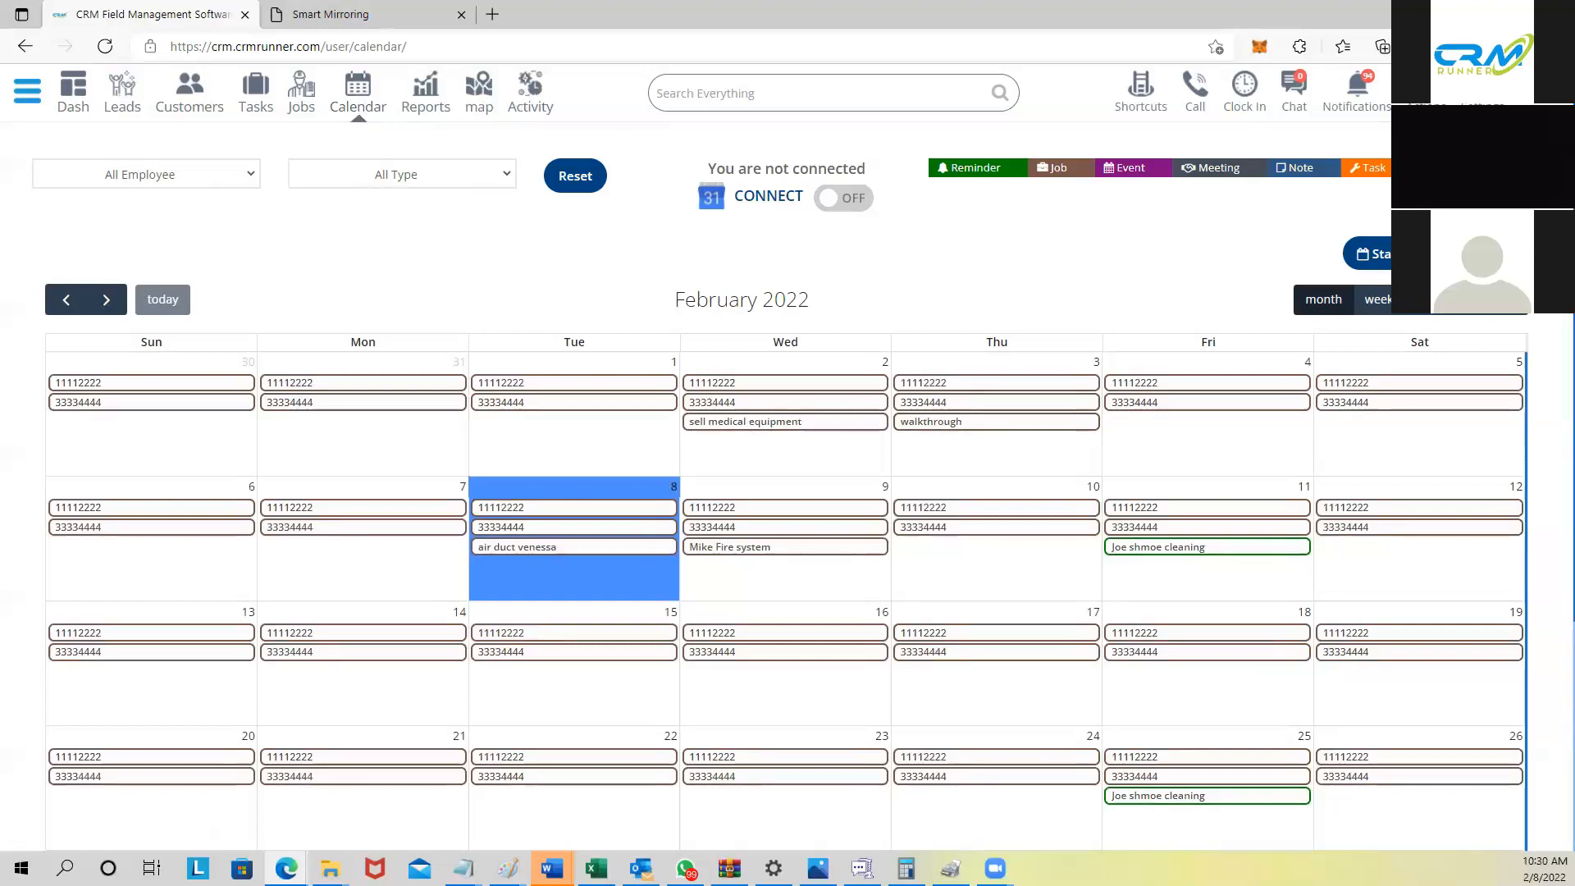
pyautogui.click(302, 87)
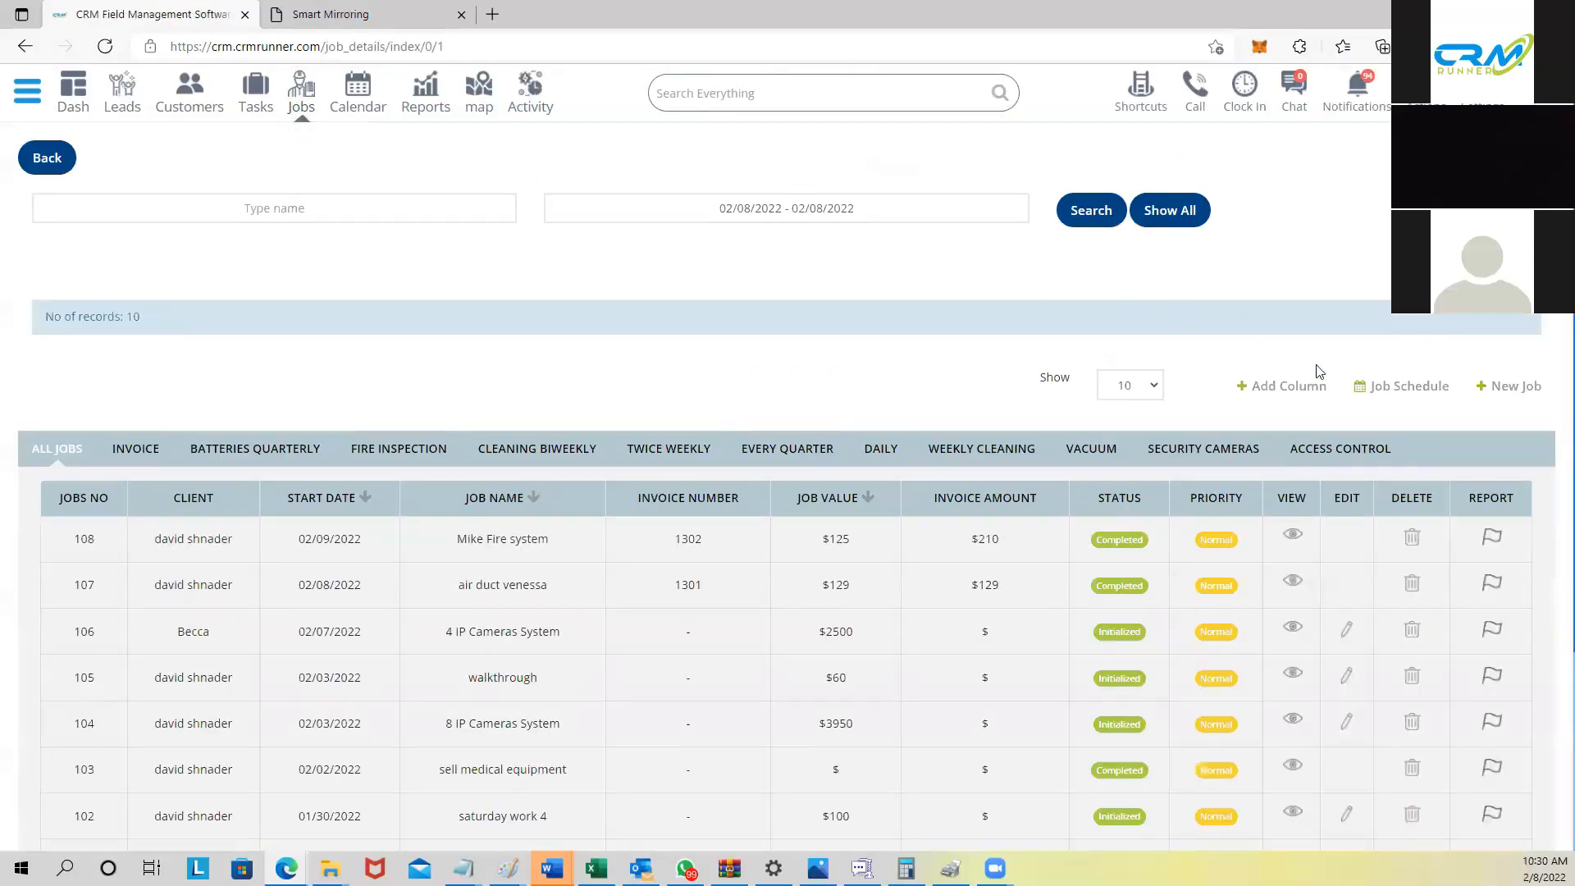
pyautogui.click(1394, 387)
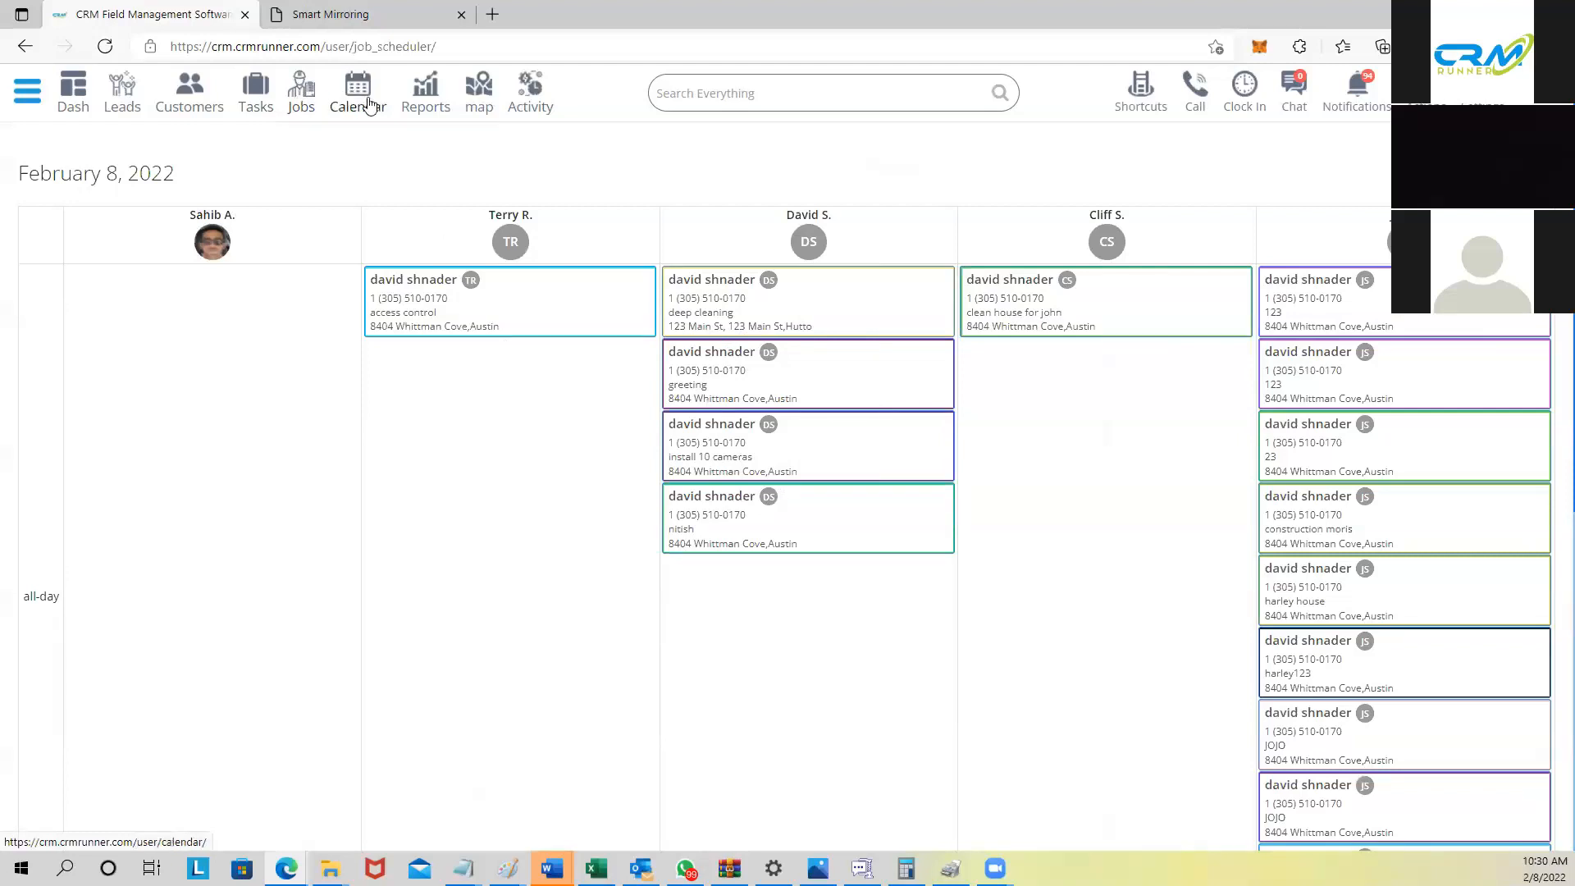
pyautogui.click(310, 98)
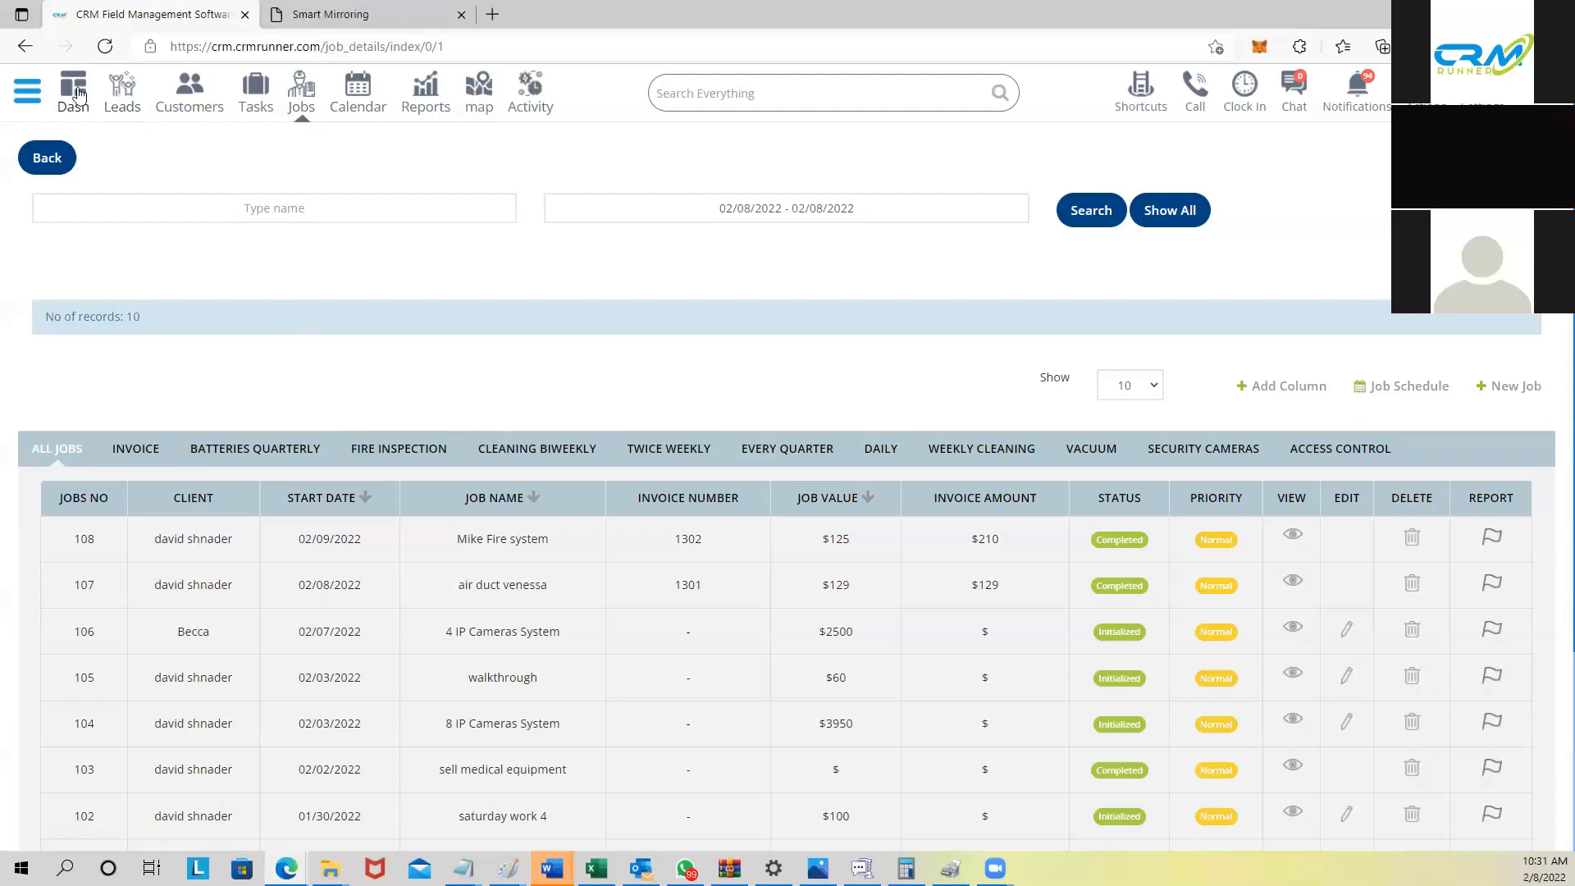
# Step: Open Customization > Tax Details from the main navigation panel
pyautogui.click(27, 91)
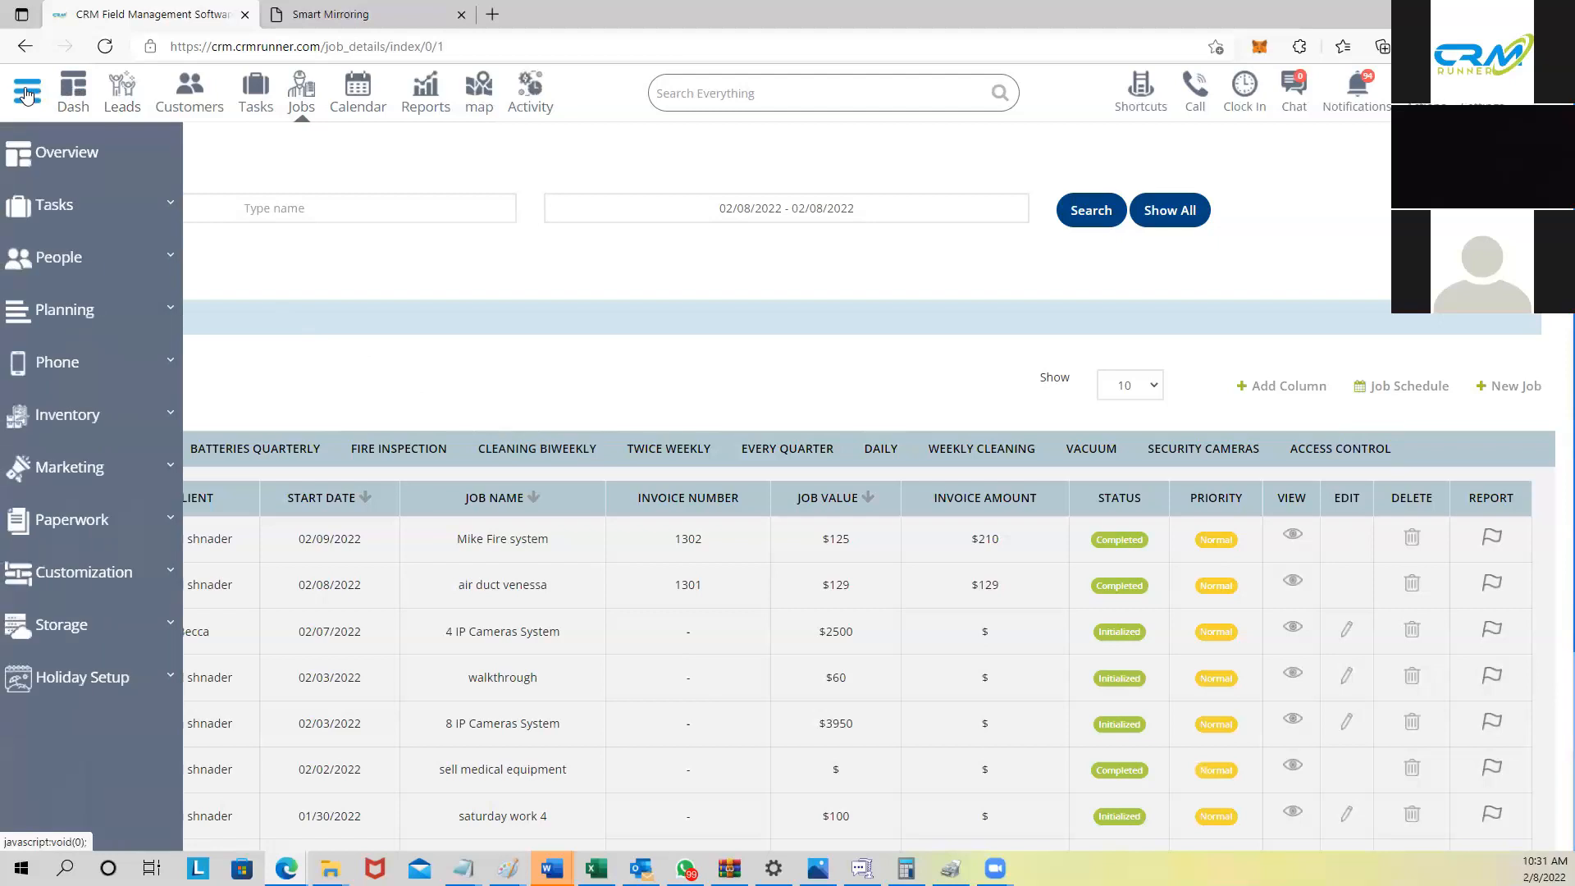
pyautogui.click(114, 574)
pyautogui.scroll(-3, 119, 640)
pyautogui.scroll(-3, 119, 642)
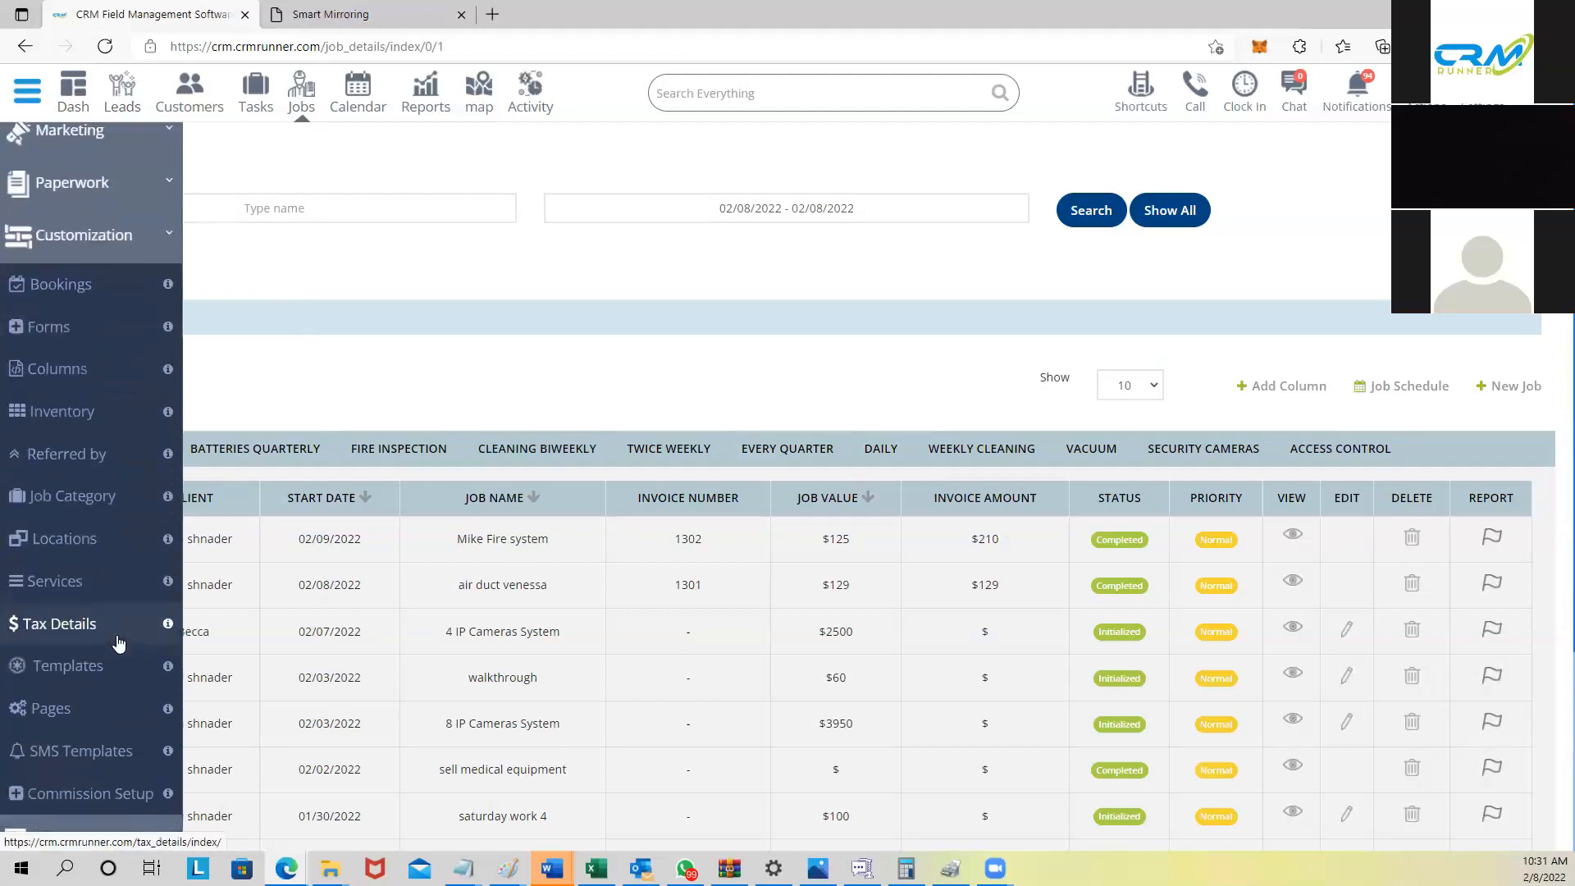
pyautogui.click(115, 620)
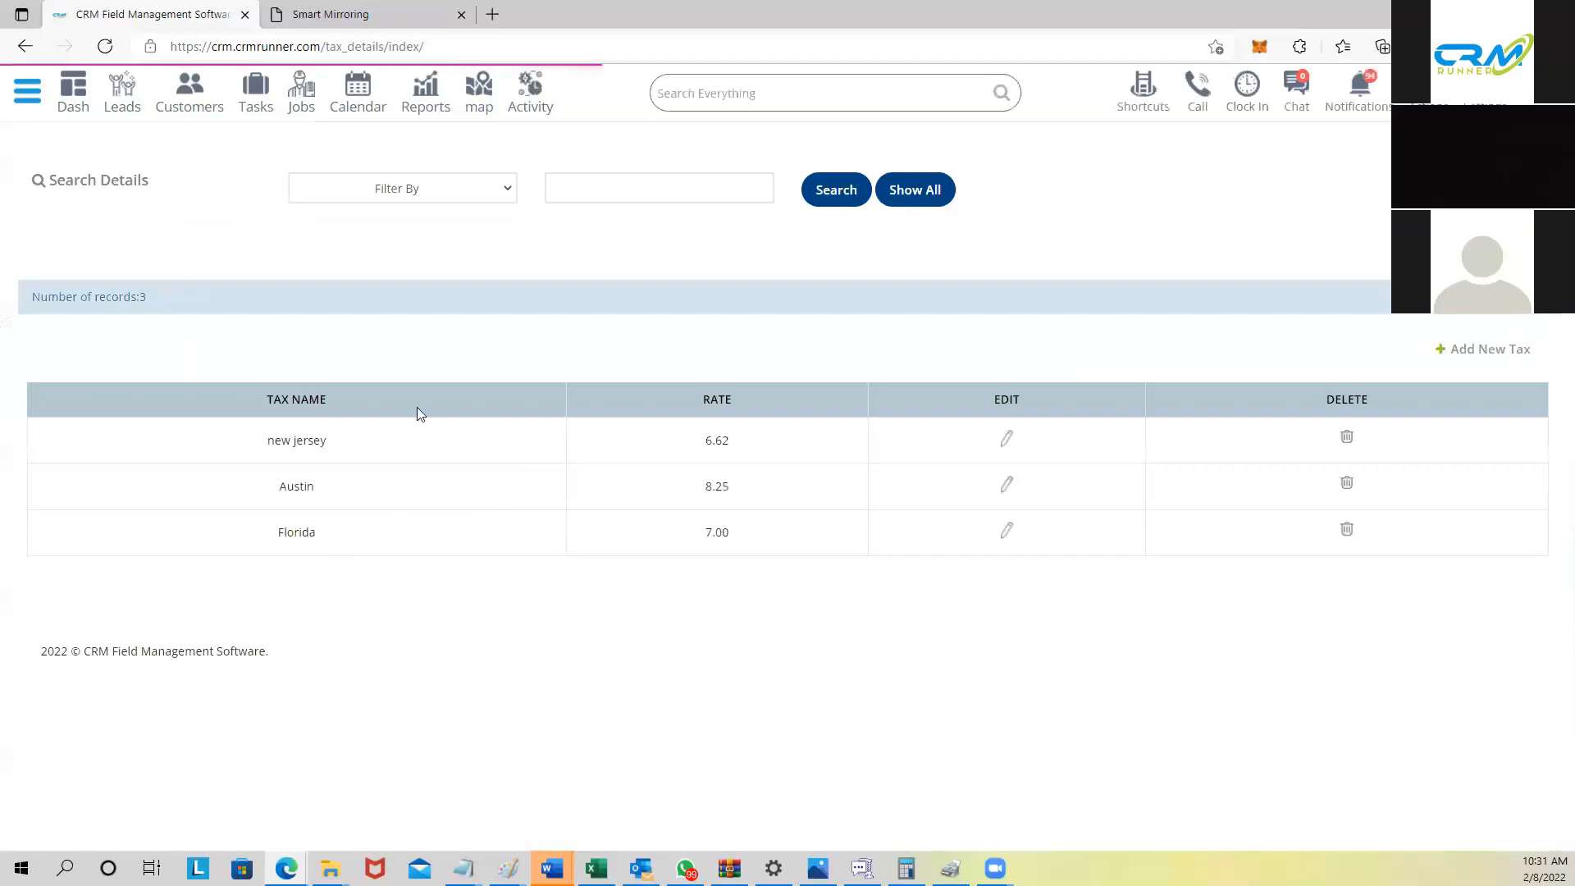
# Step: Select and then deselect the Austin, Florida and new jersey tax names in the table
pyautogui.moveTo(264, 447); pyautogui.dragTo(348, 539)
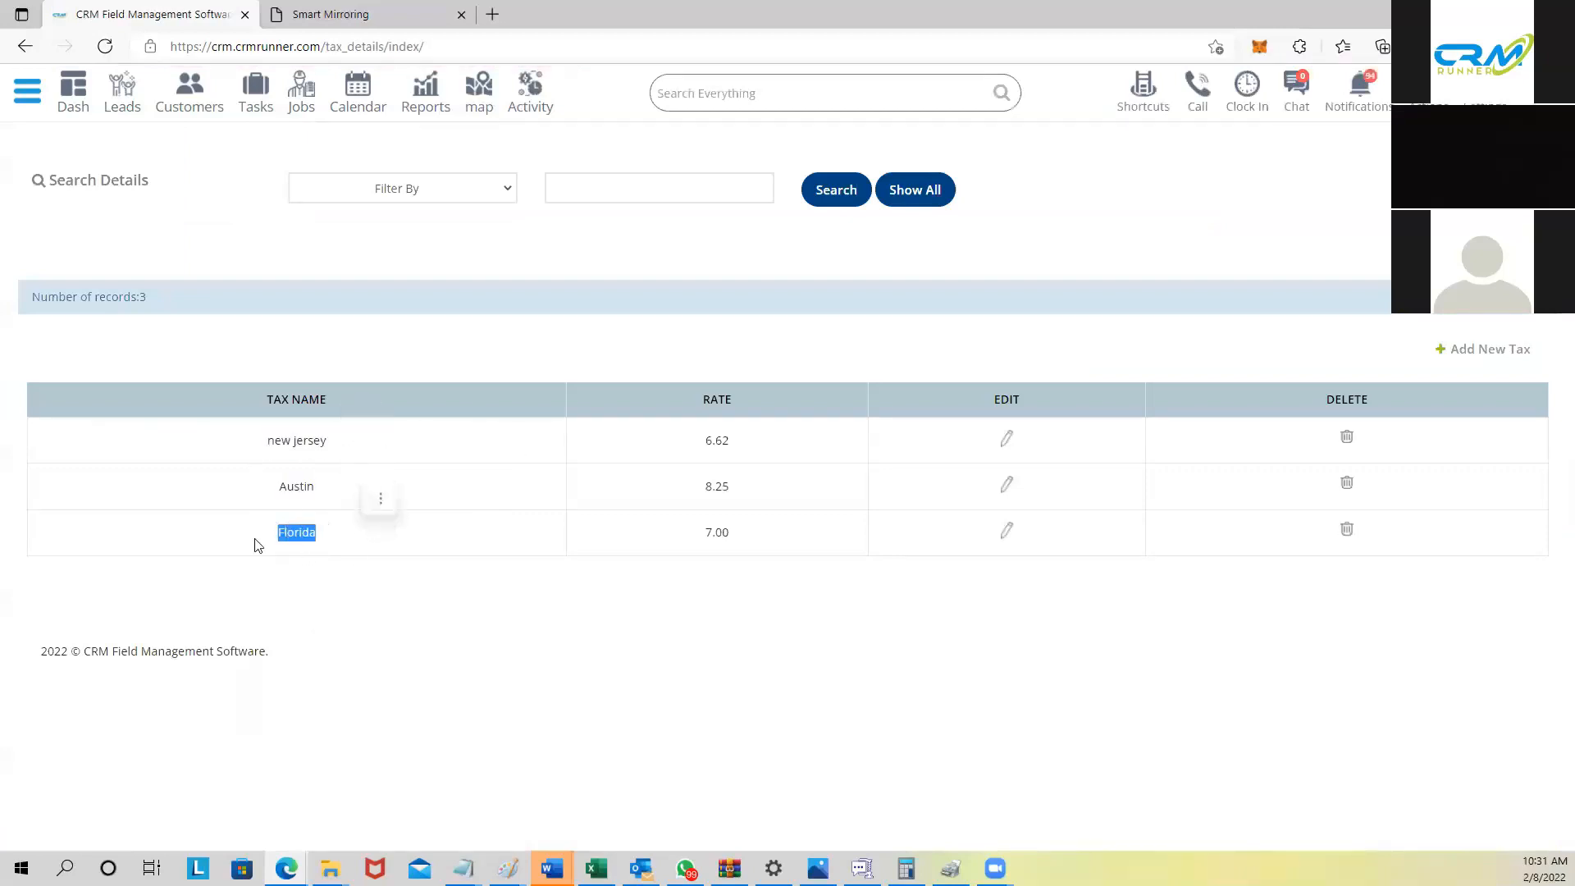
pyautogui.click(380, 502)
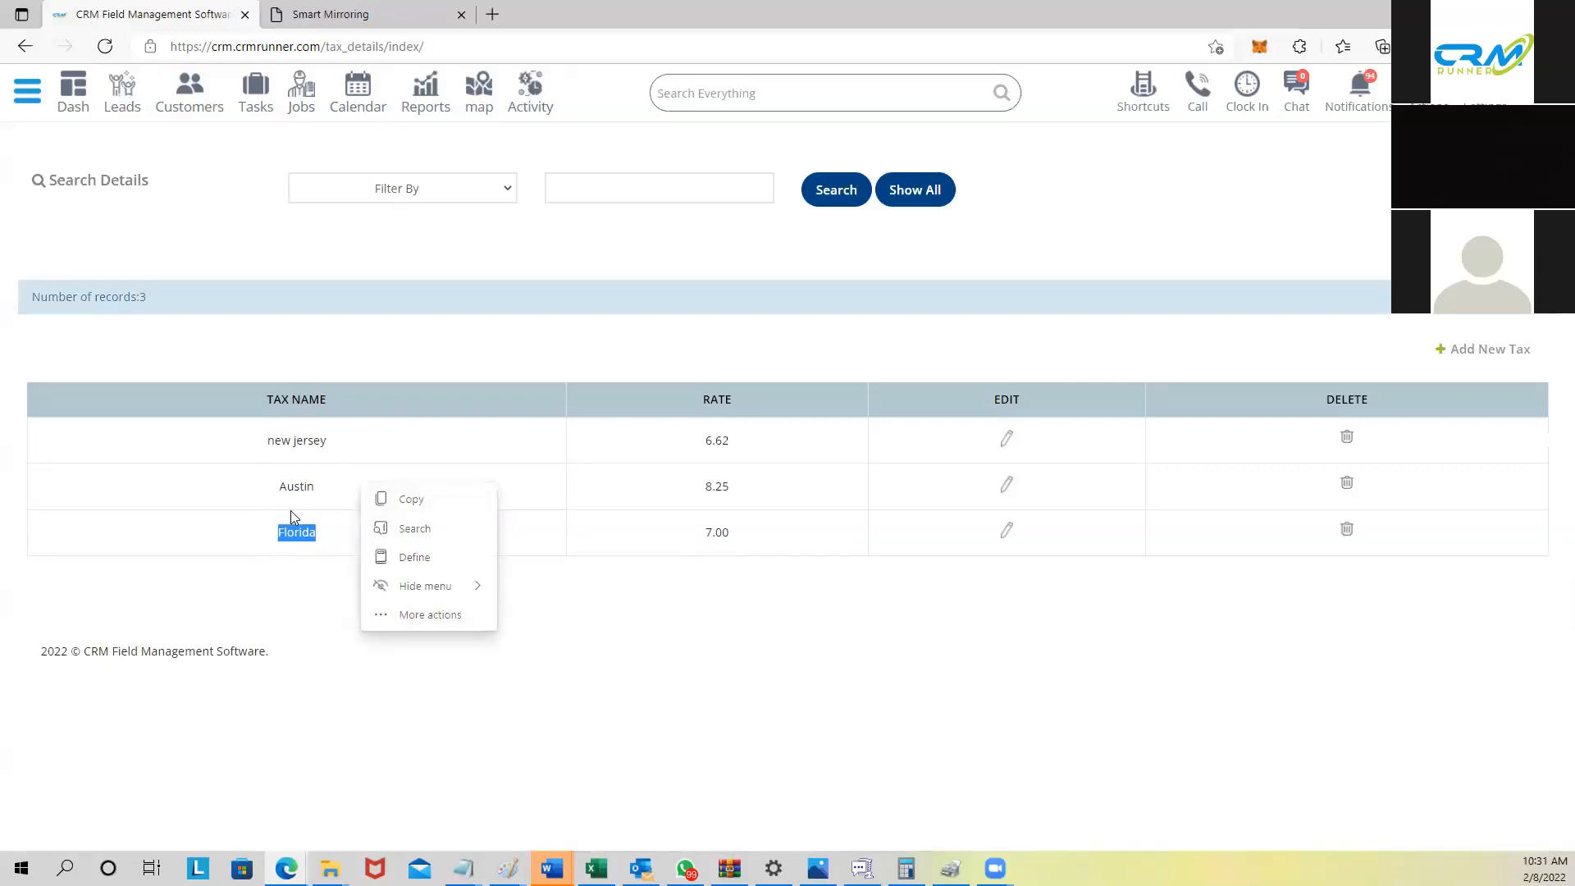
pyautogui.click(286, 611)
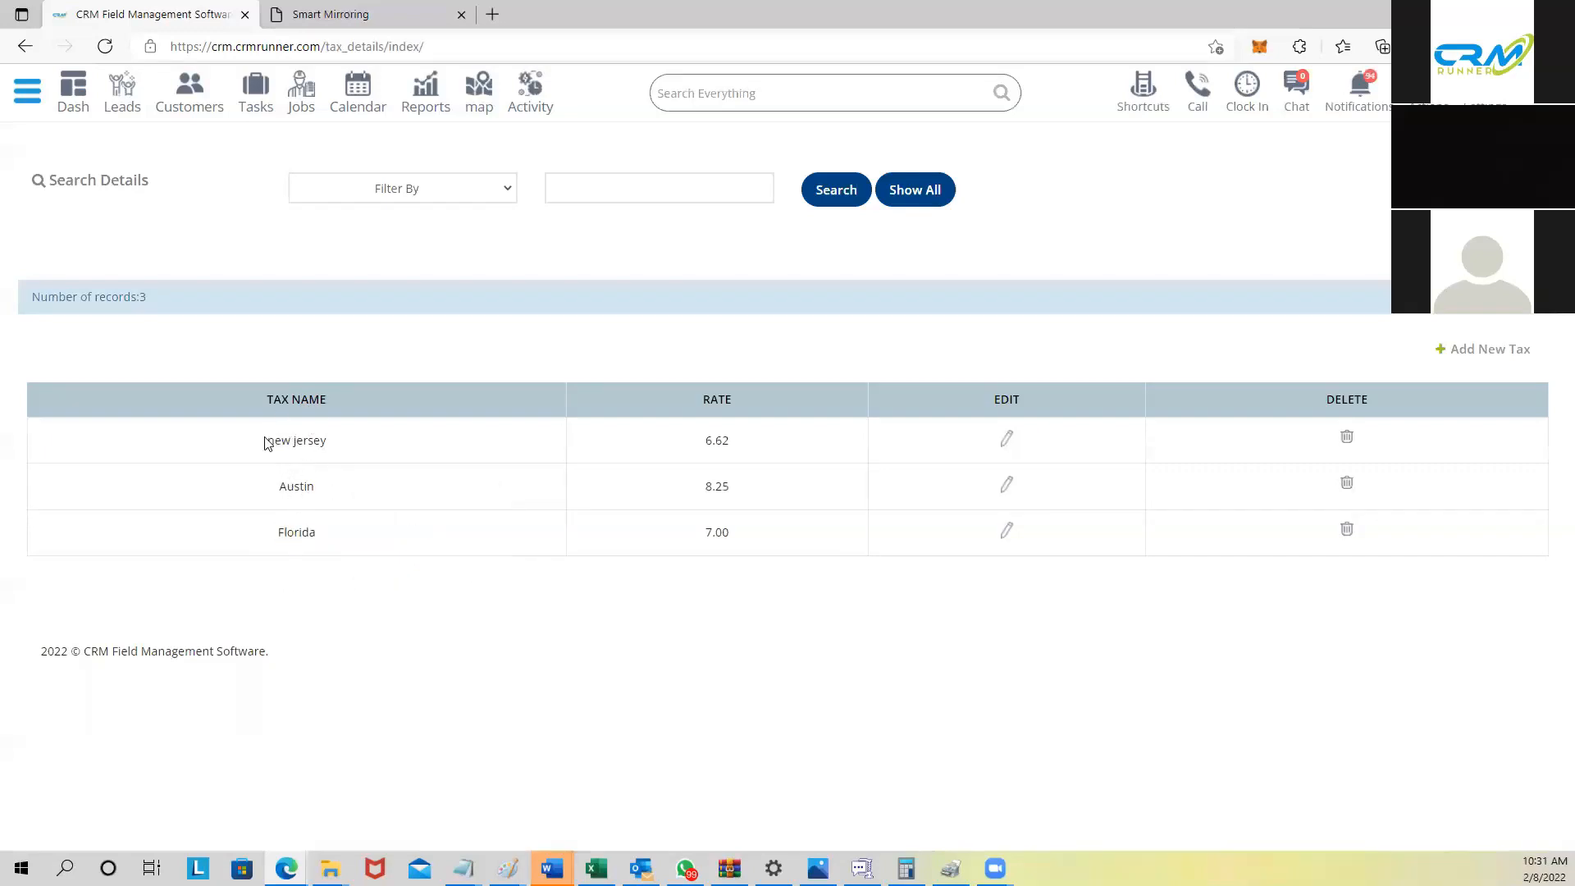
pyautogui.moveTo(263, 443); pyautogui.dragTo(331, 443)
pyautogui.click(339, 579)
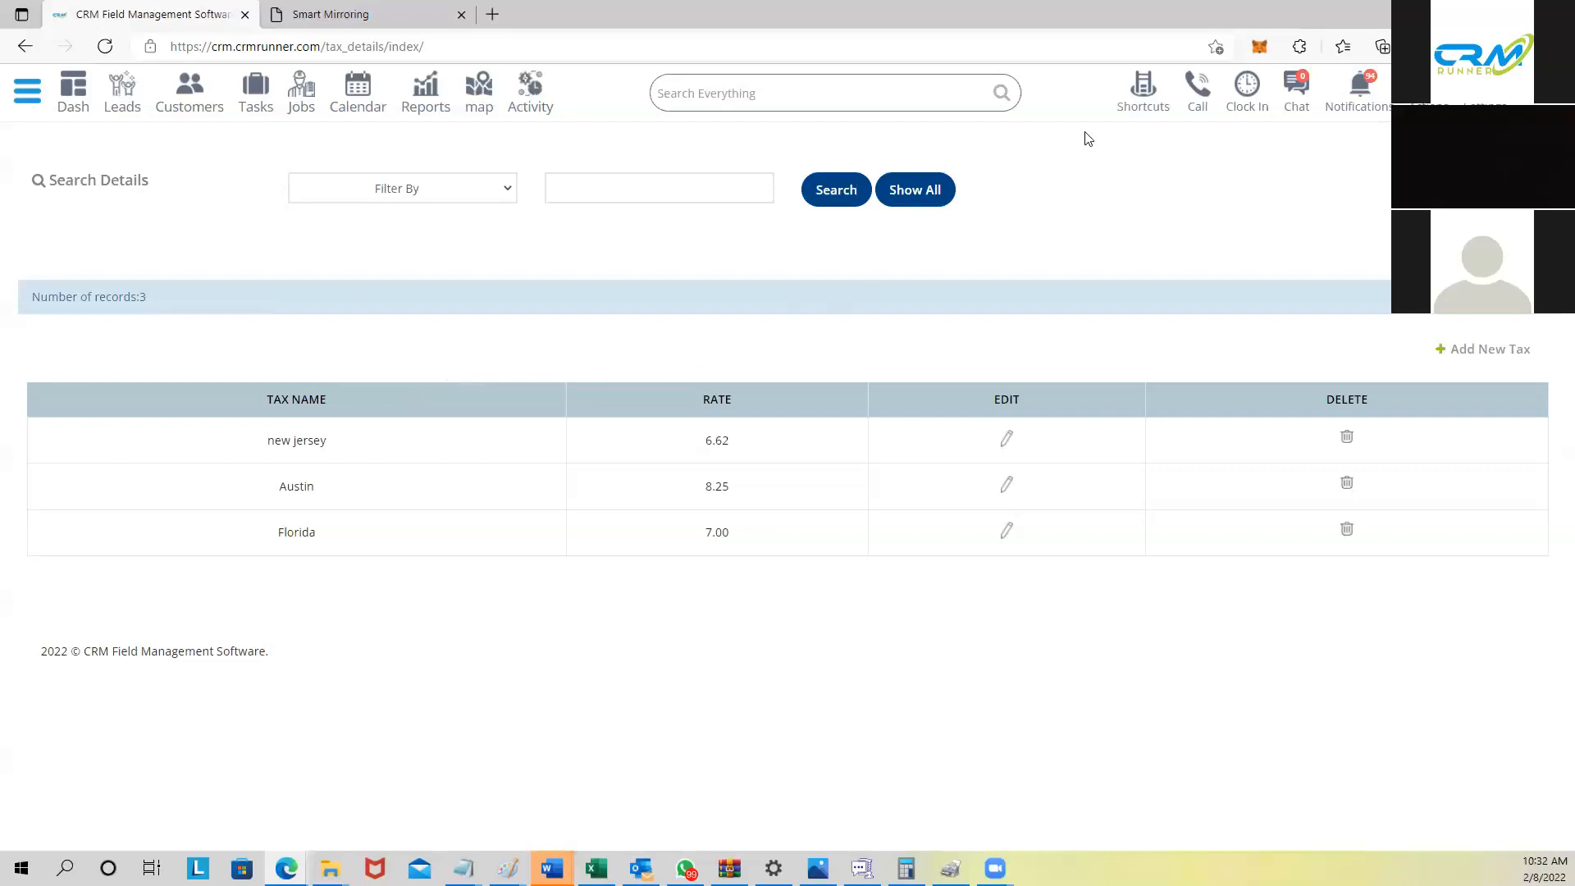
# Step: Go to Estimates through the Shortcuts grid and start a new blank estimate
pyautogui.click(1142, 88)
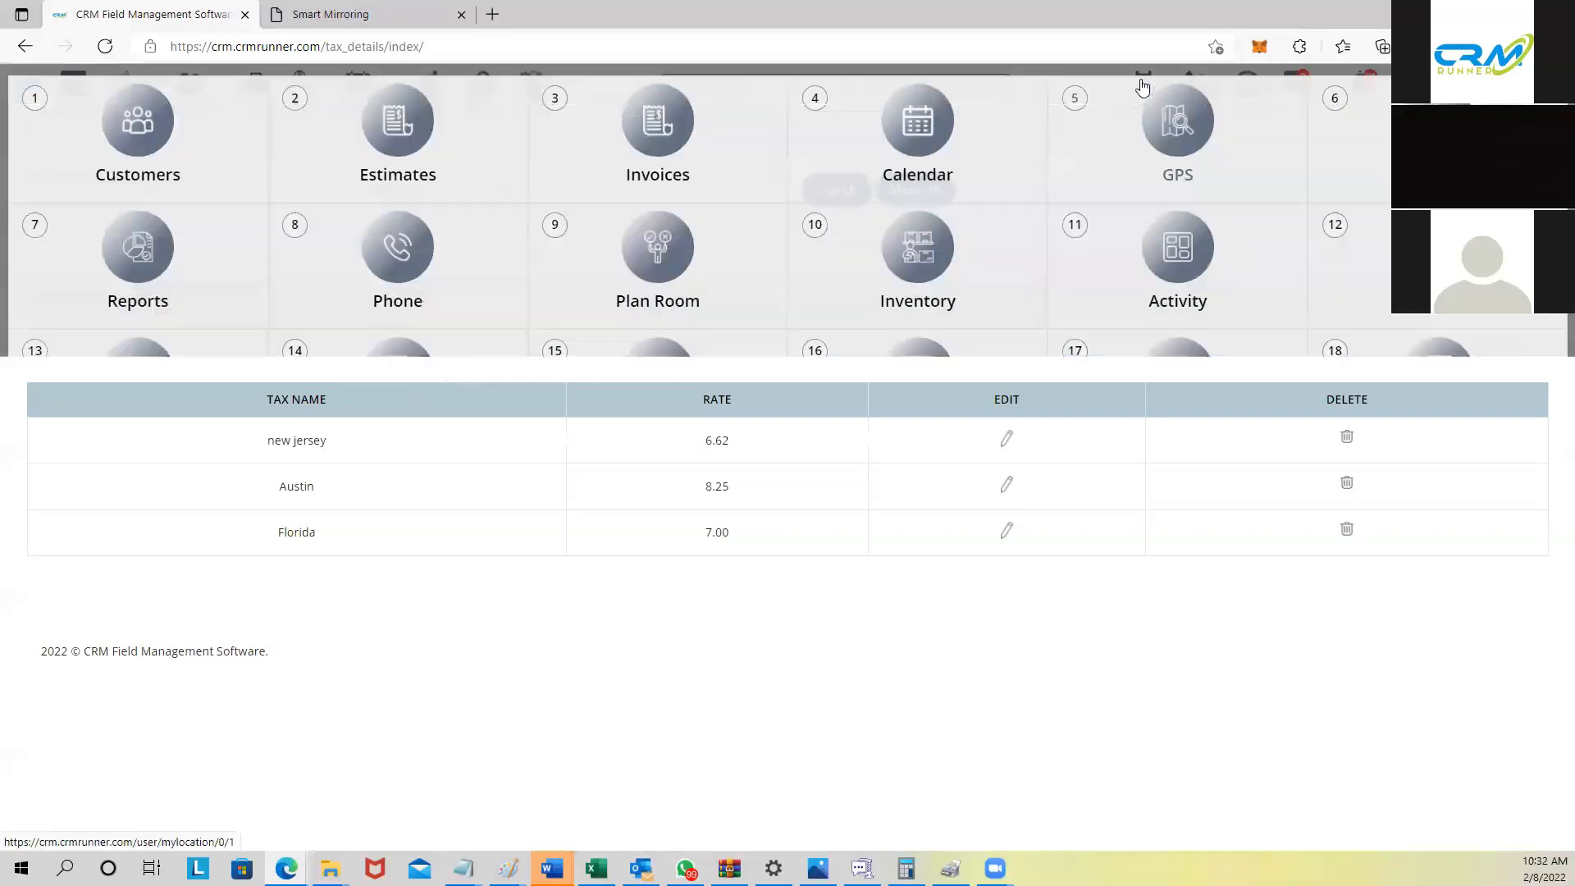
pyautogui.click(401, 123)
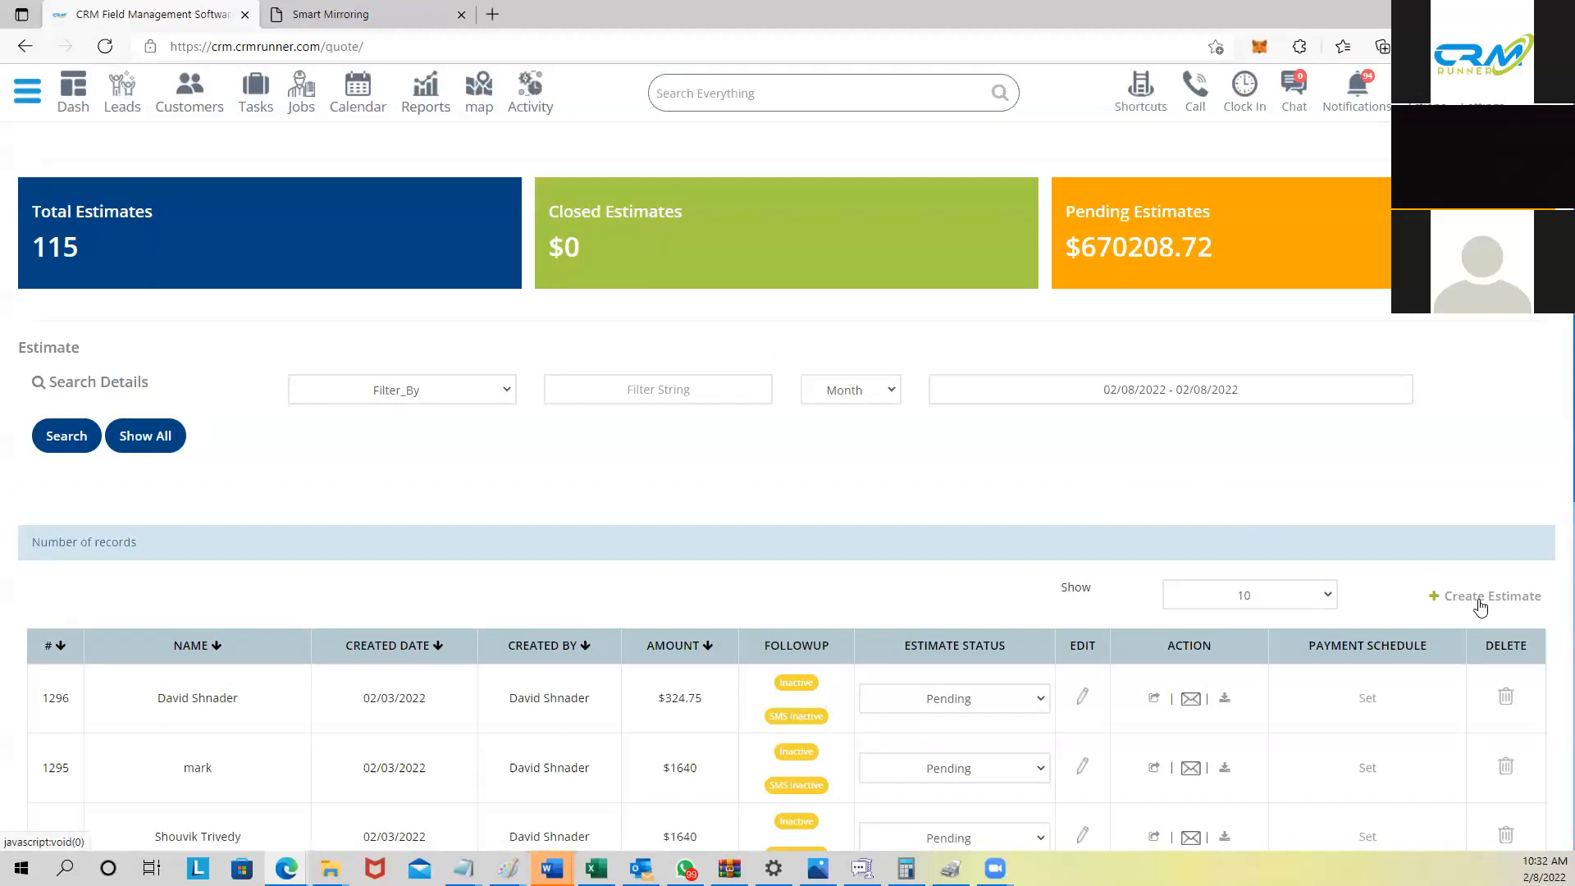
pyautogui.click(1476, 602)
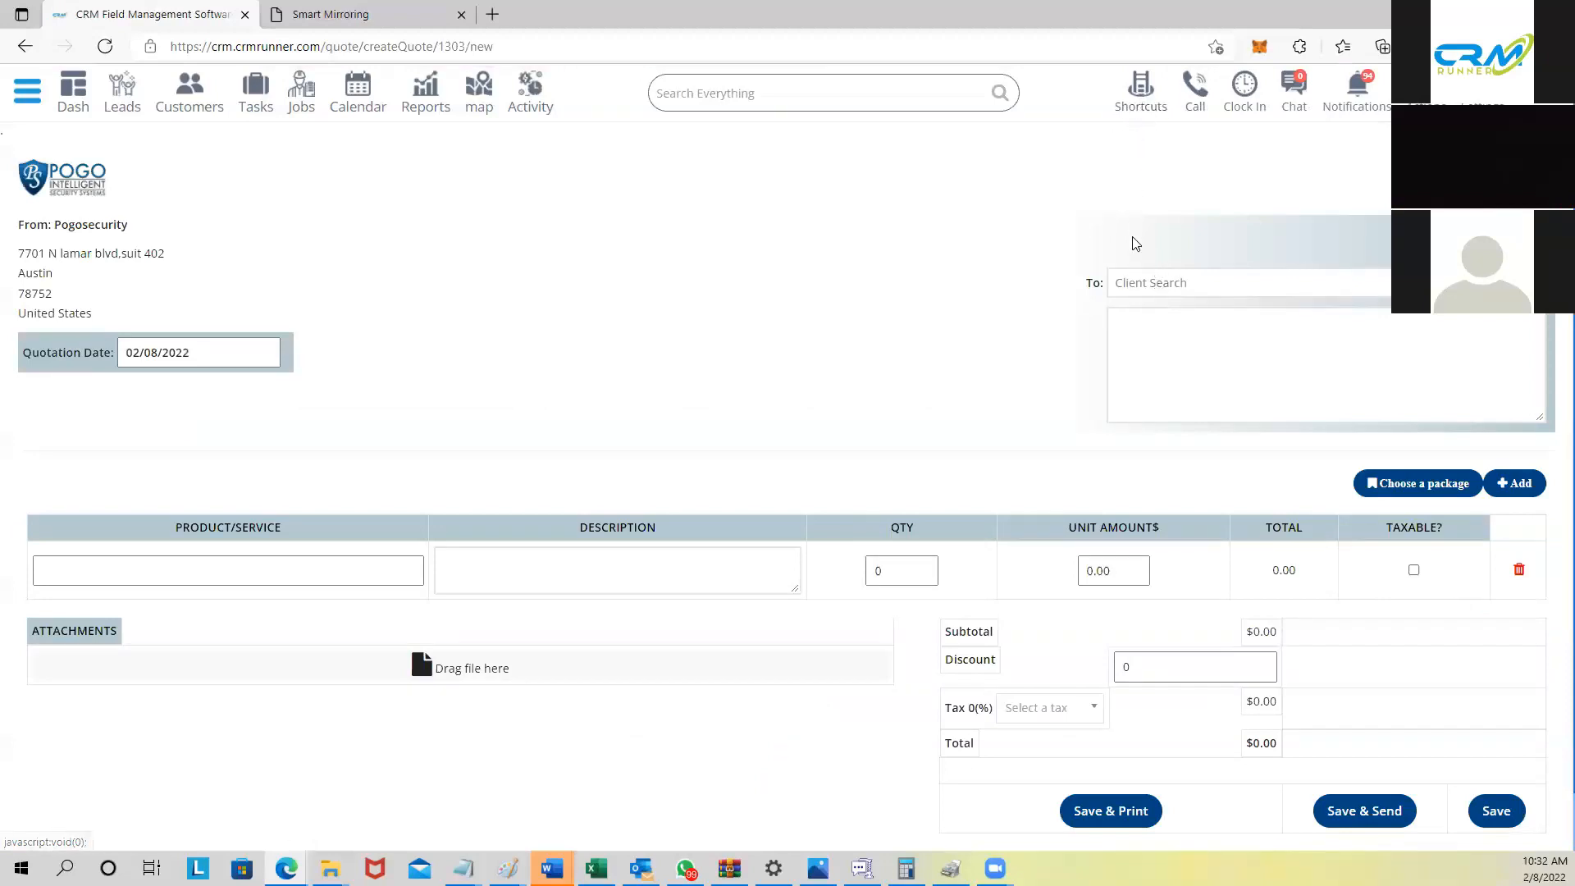
# Step: Search for the client and address the estimate to POGO SECURITY TEXAS
pyautogui.click(1119, 283)
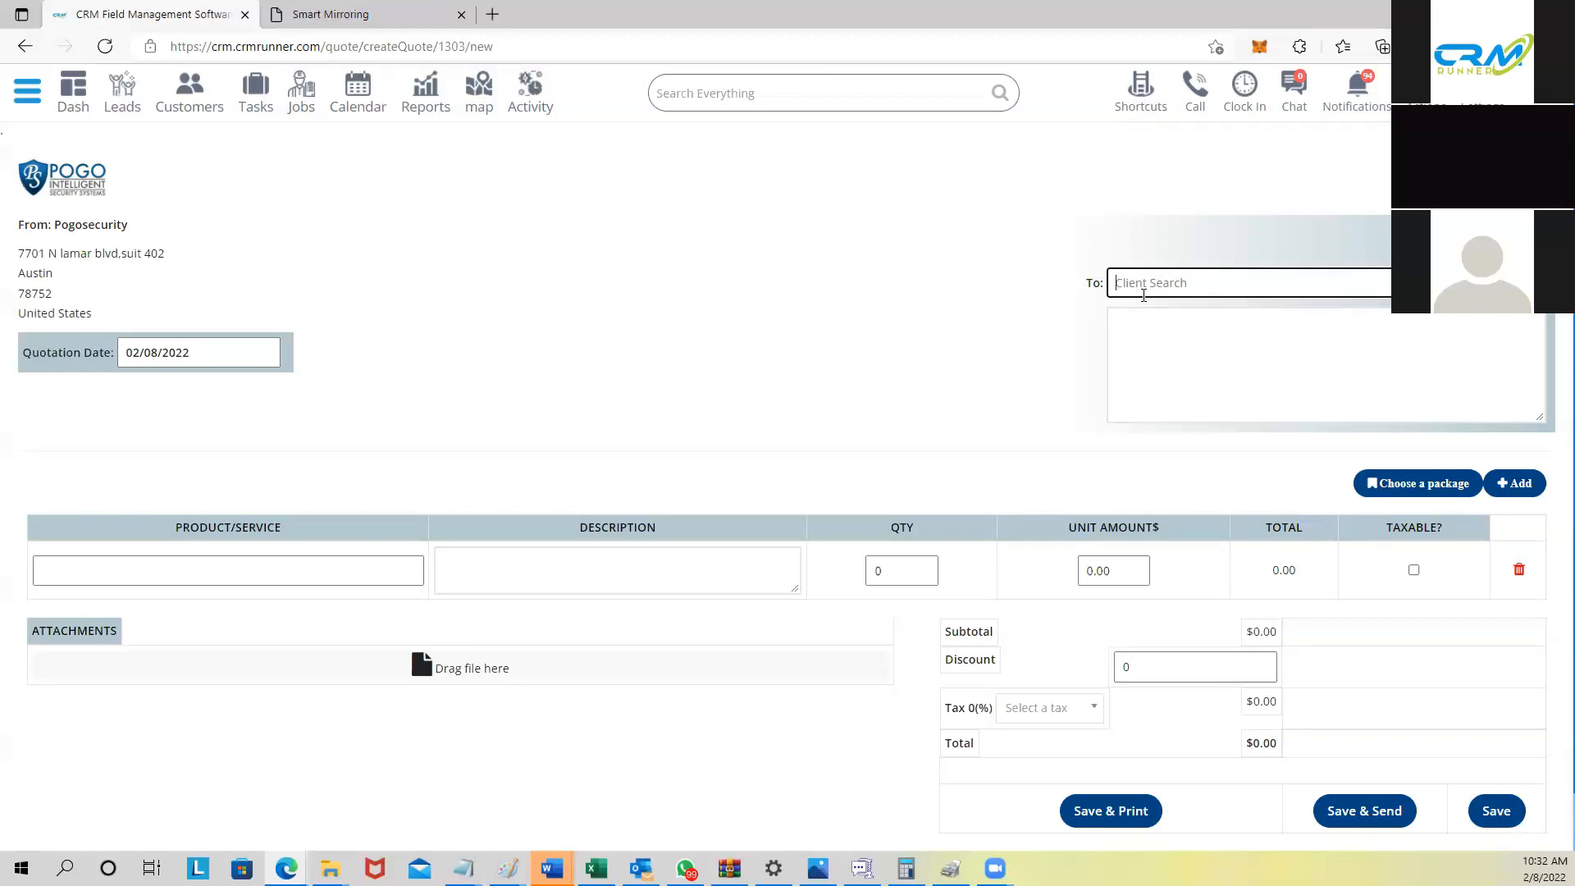
pyautogui.write('david')
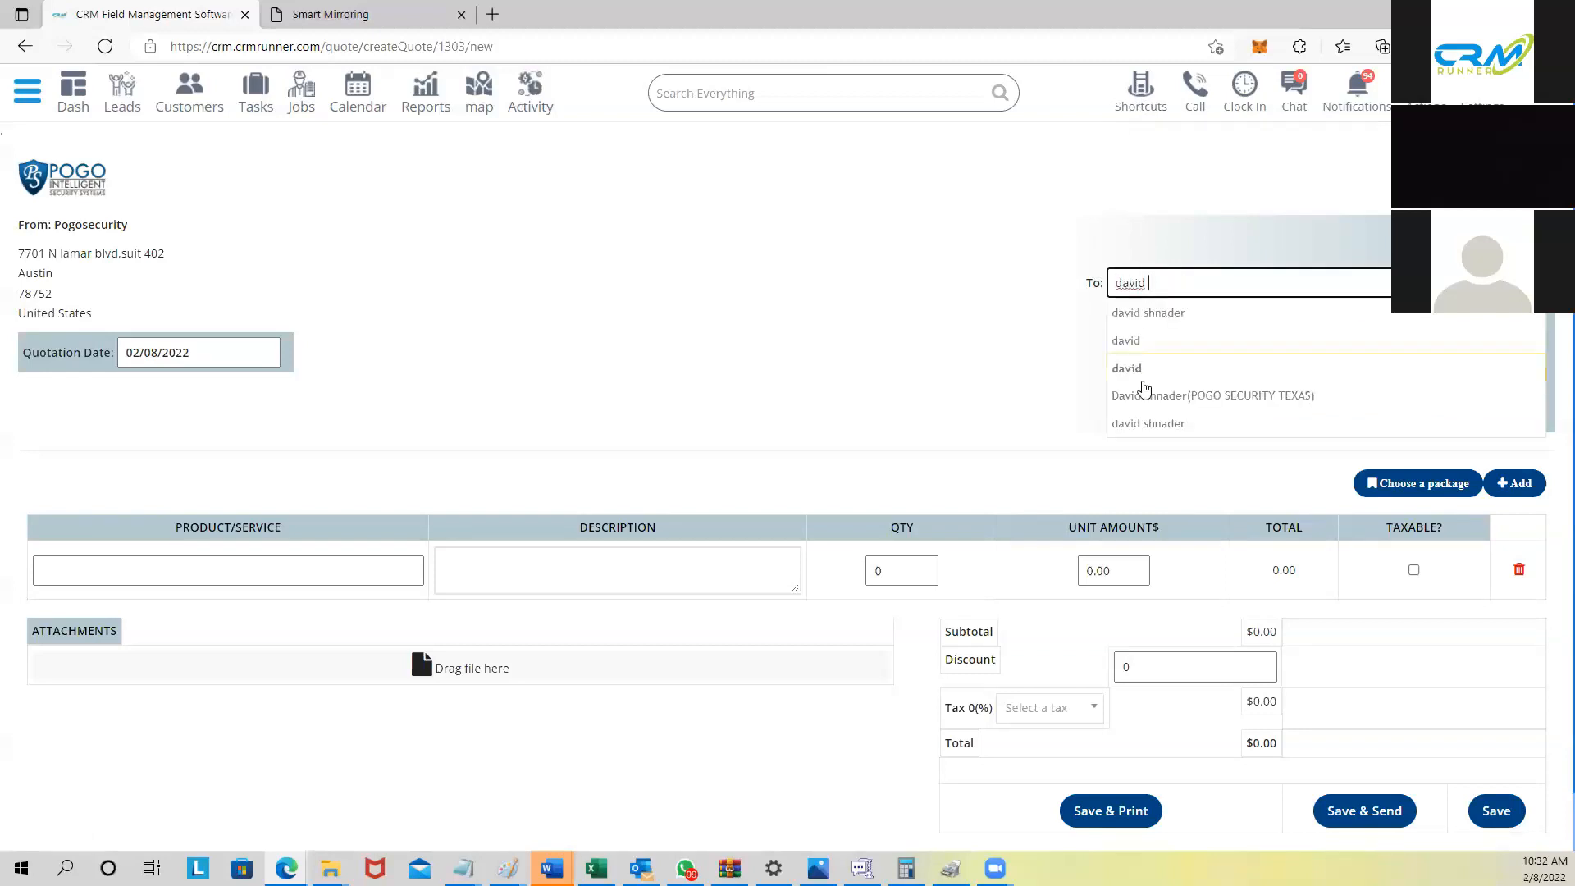
pyautogui.click(1181, 396)
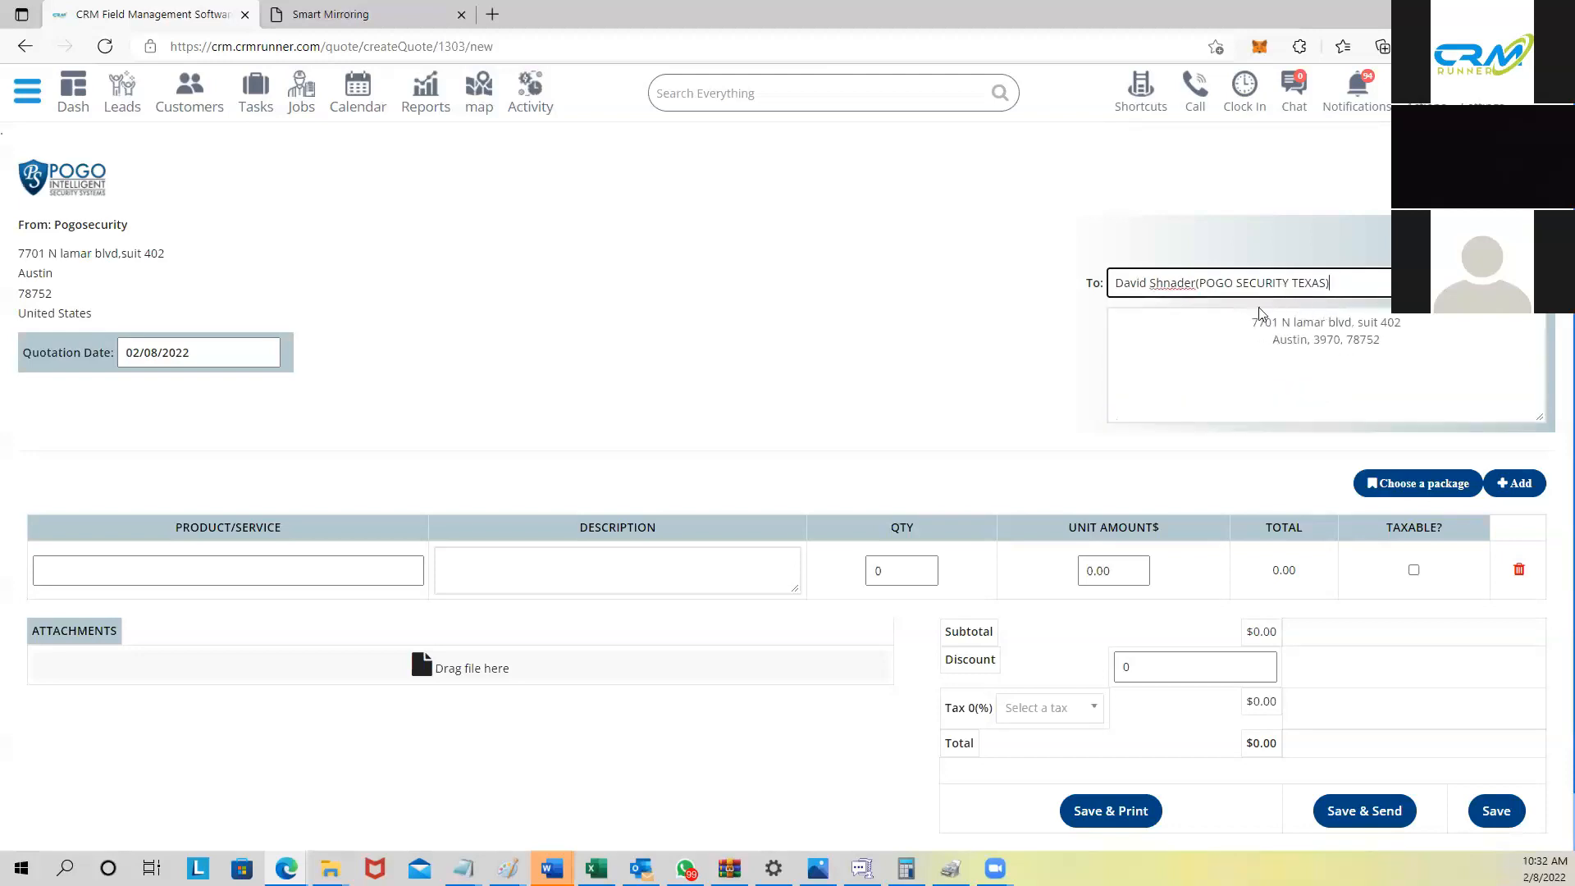
# Step: Add DVR 8 CH HIK and hard drive 4TB lines, then enter 'fire system' on a third line
pyautogui.click(219, 570)
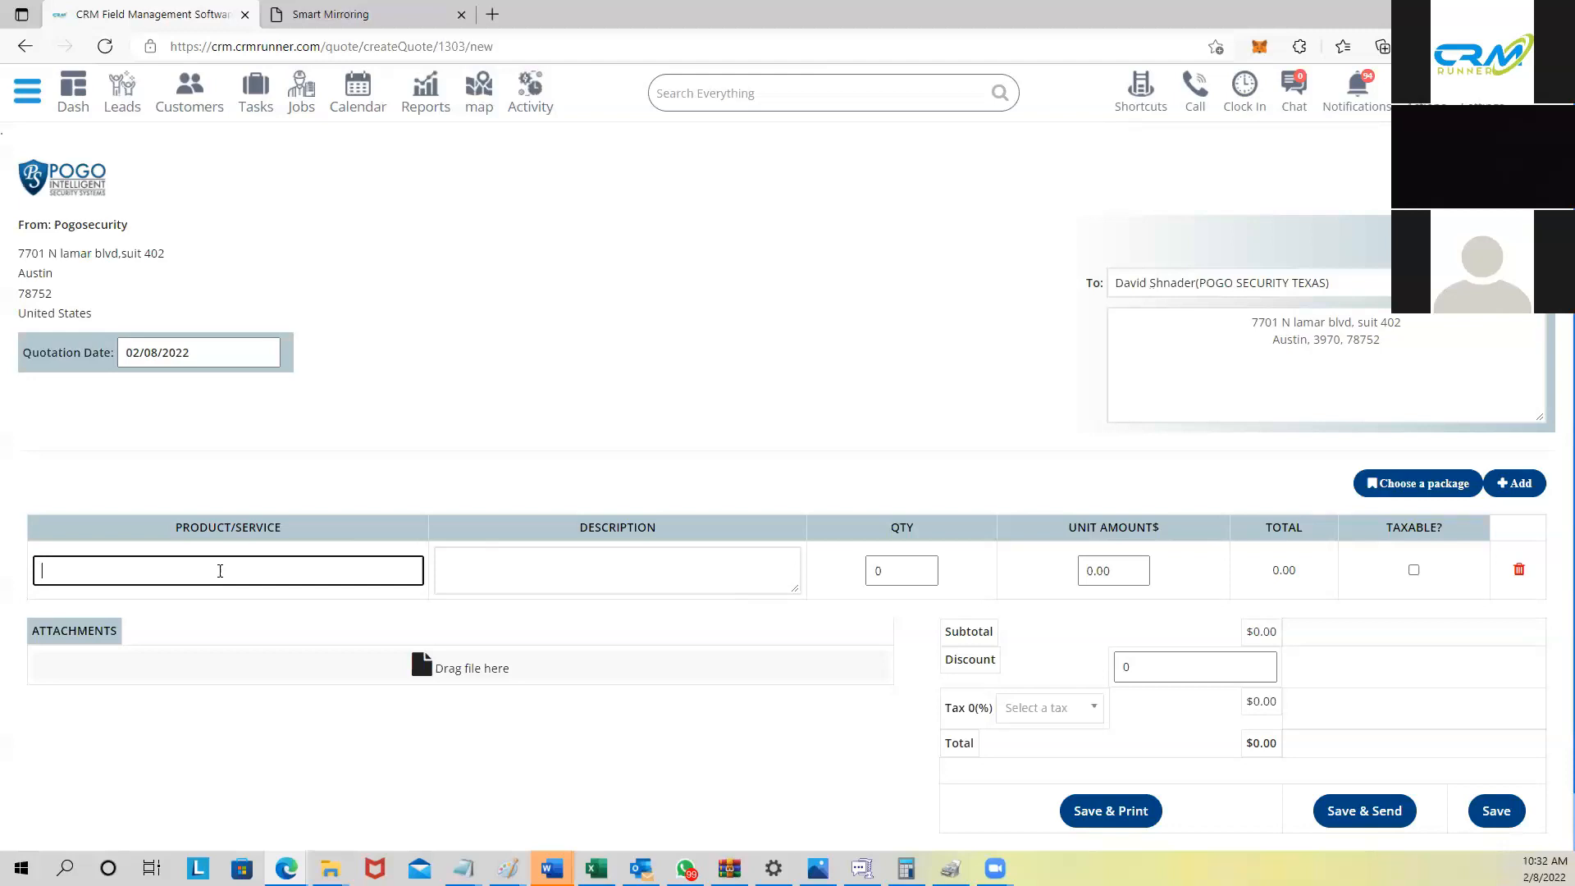
pyautogui.write('dvr')
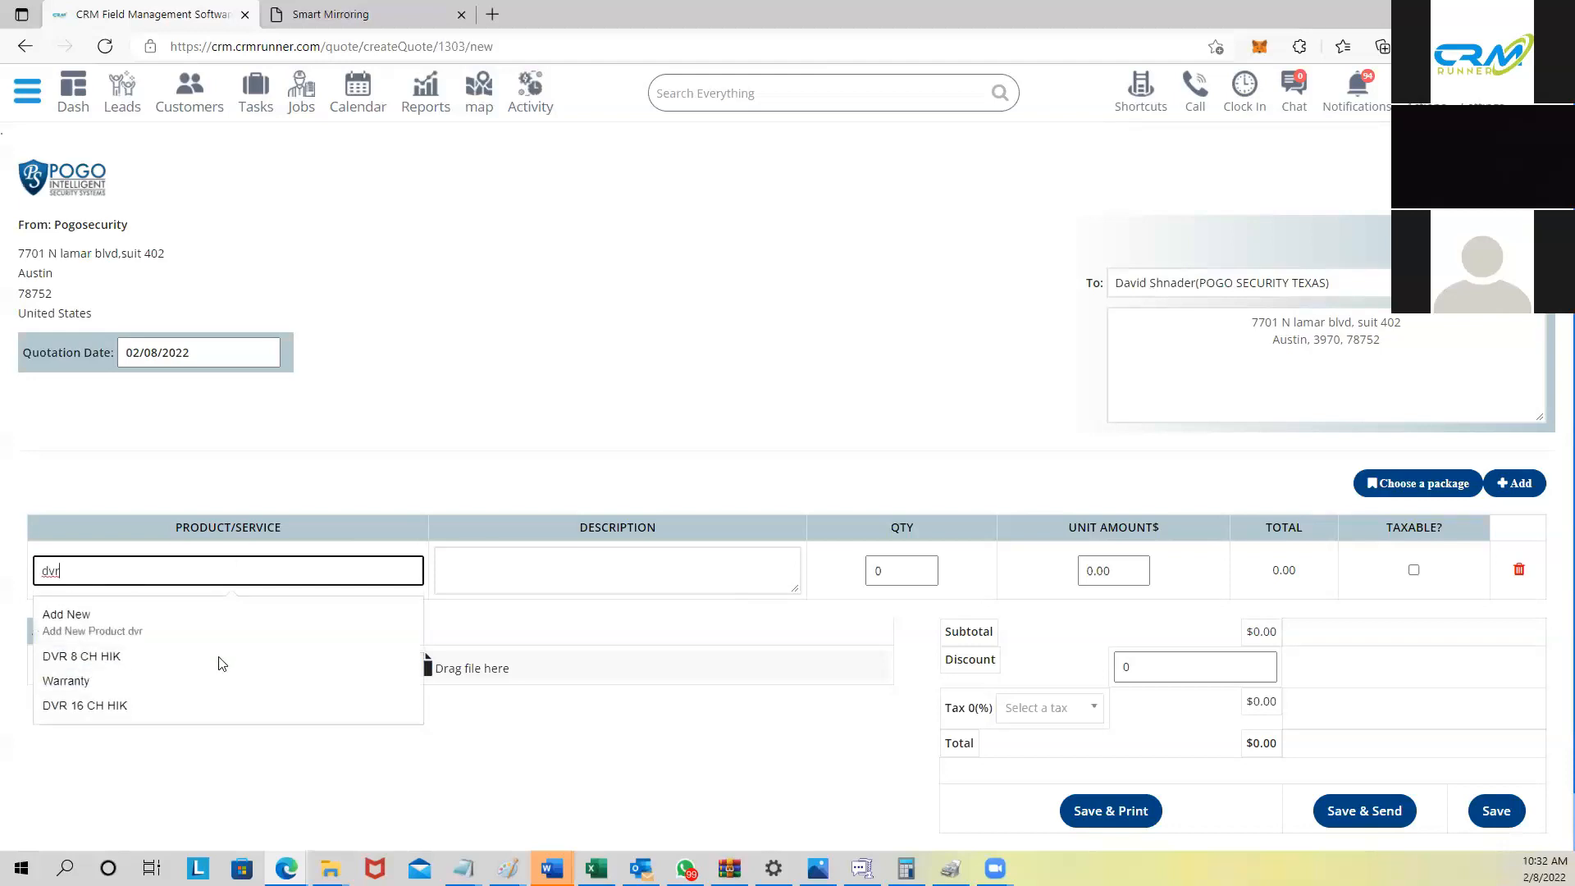
pyautogui.click(212, 659)
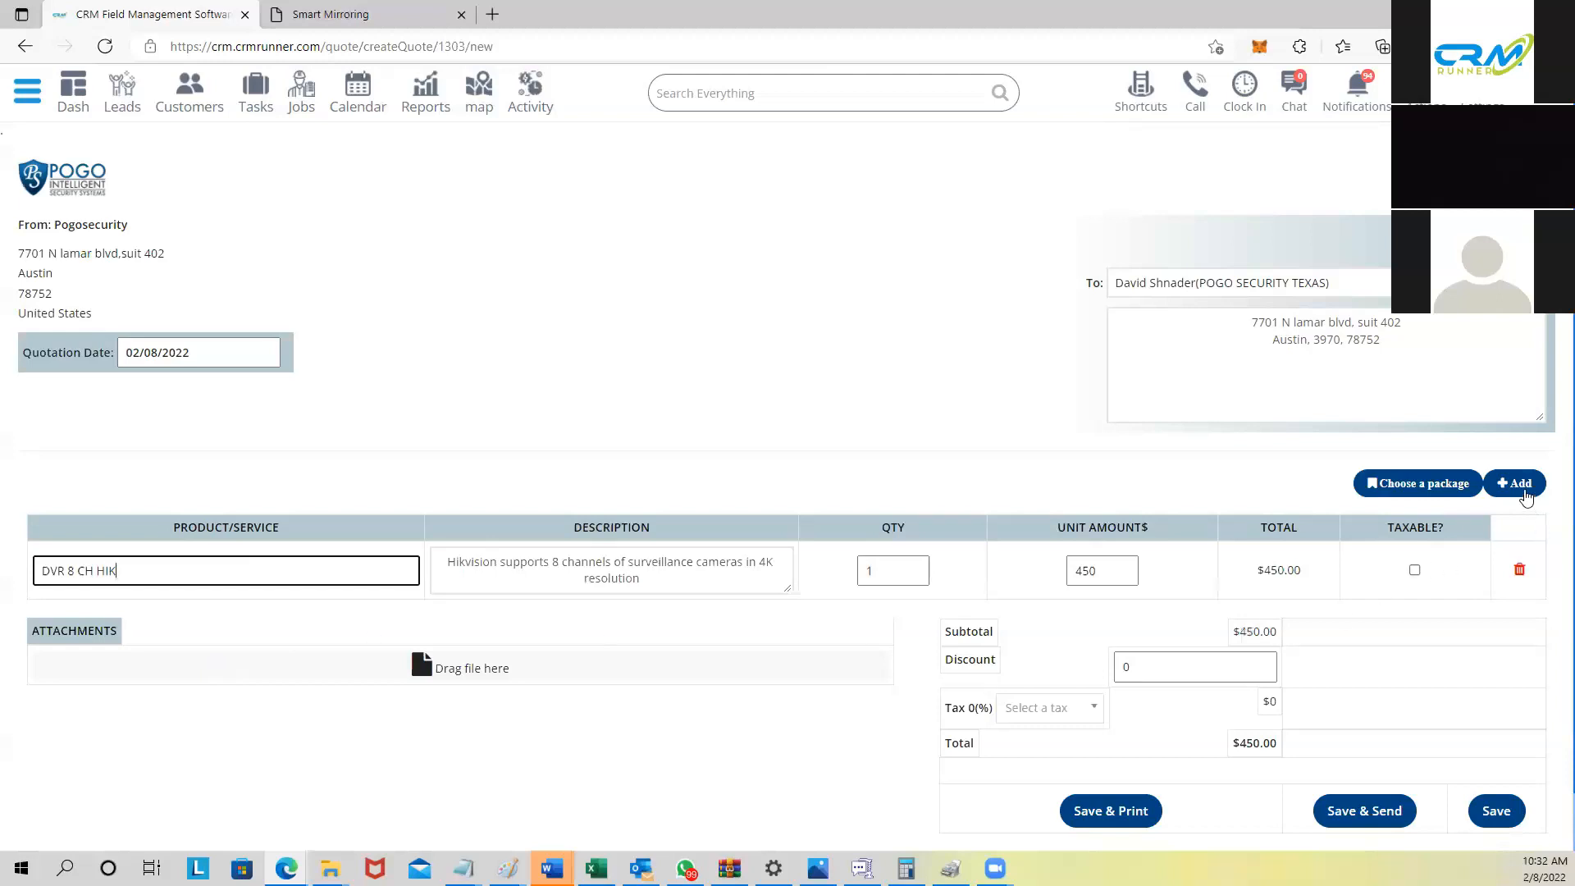
pyautogui.doubleClick(1522, 489)
pyautogui.click(1524, 498)
pyautogui.click(272, 627)
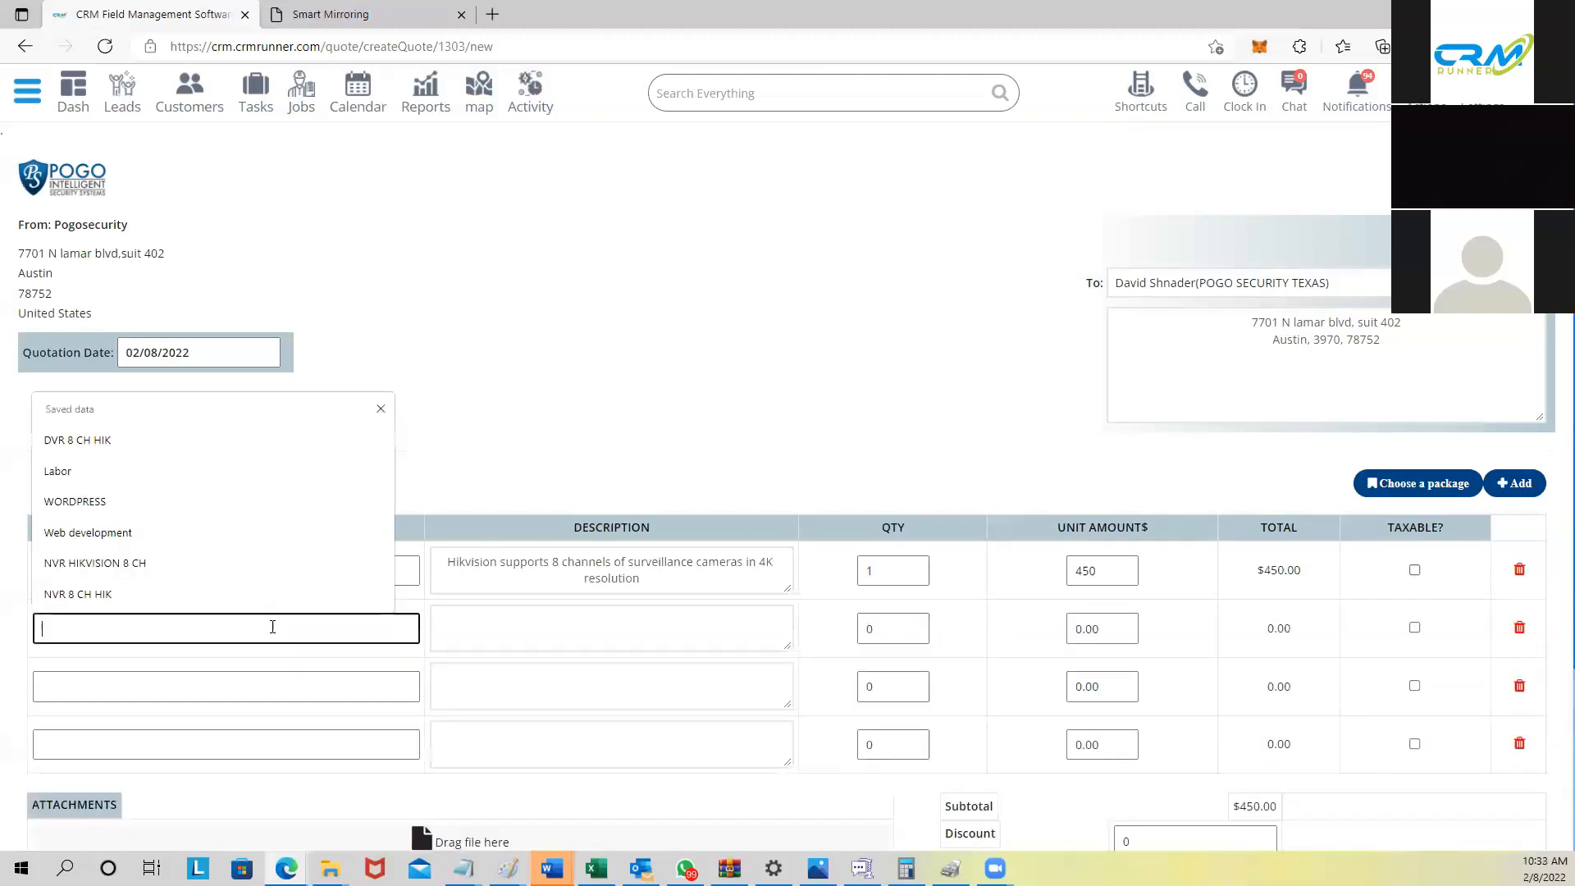
pyautogui.write('hard drive')
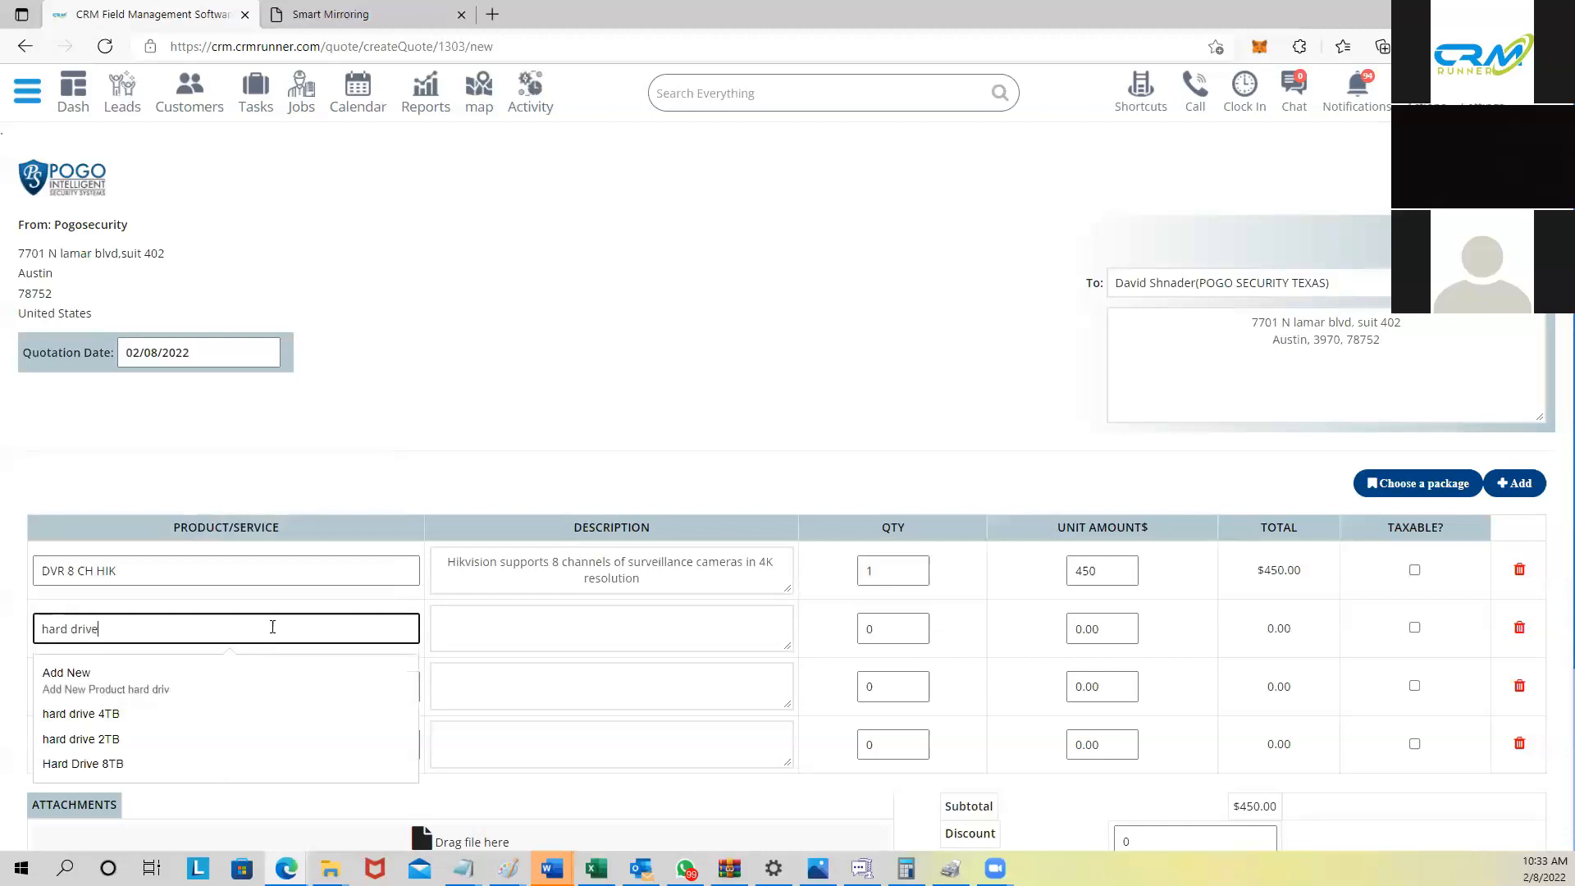
pyautogui.click(148, 713)
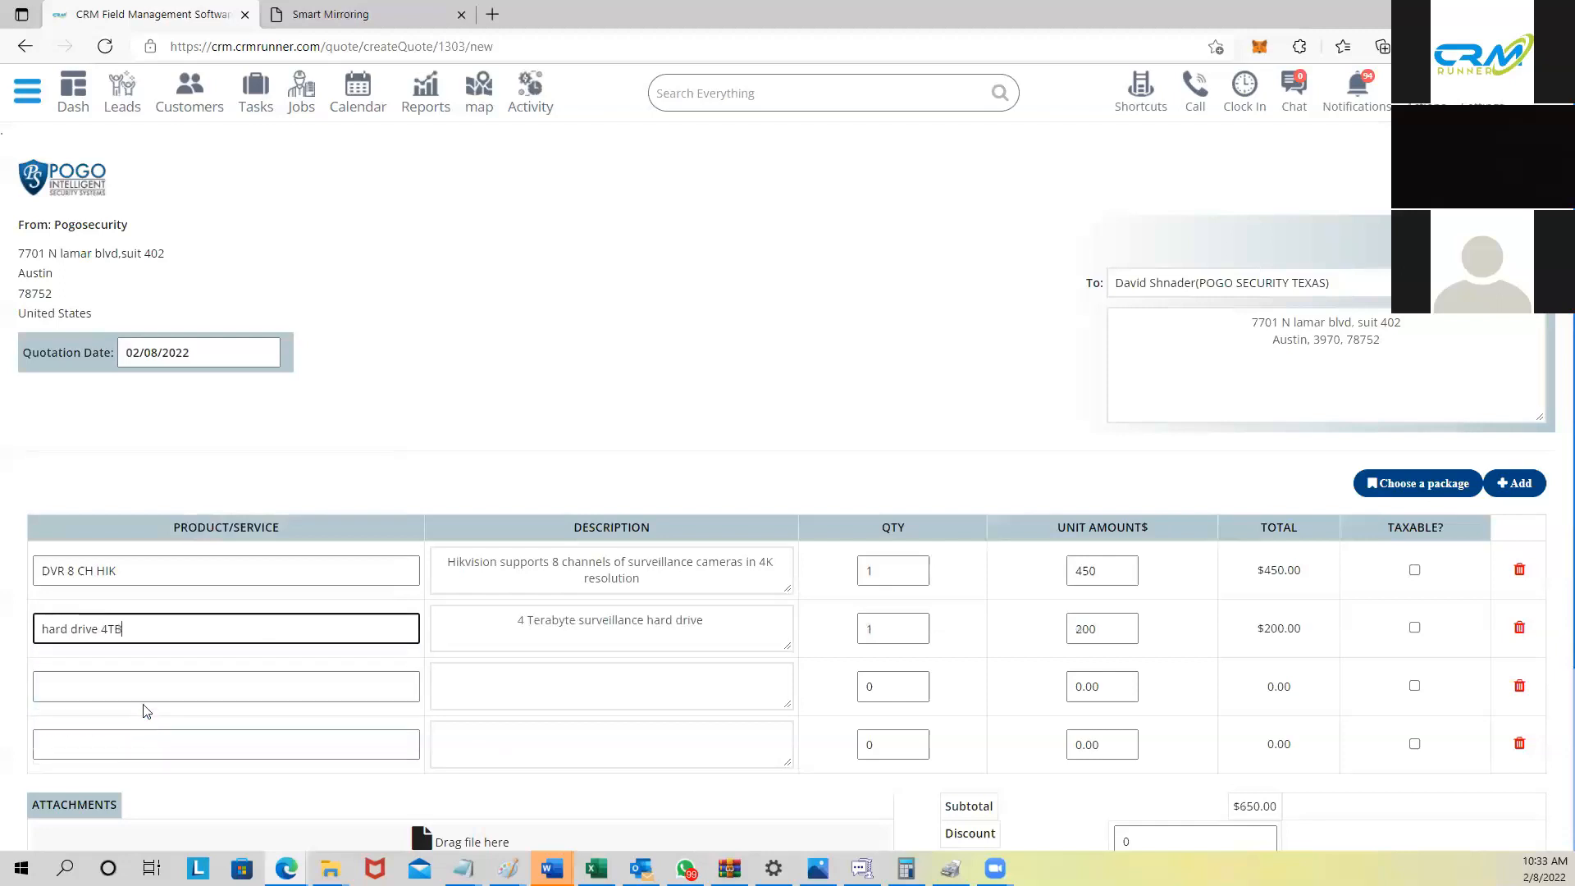
pyautogui.click(134, 692)
pyautogui.write('f')
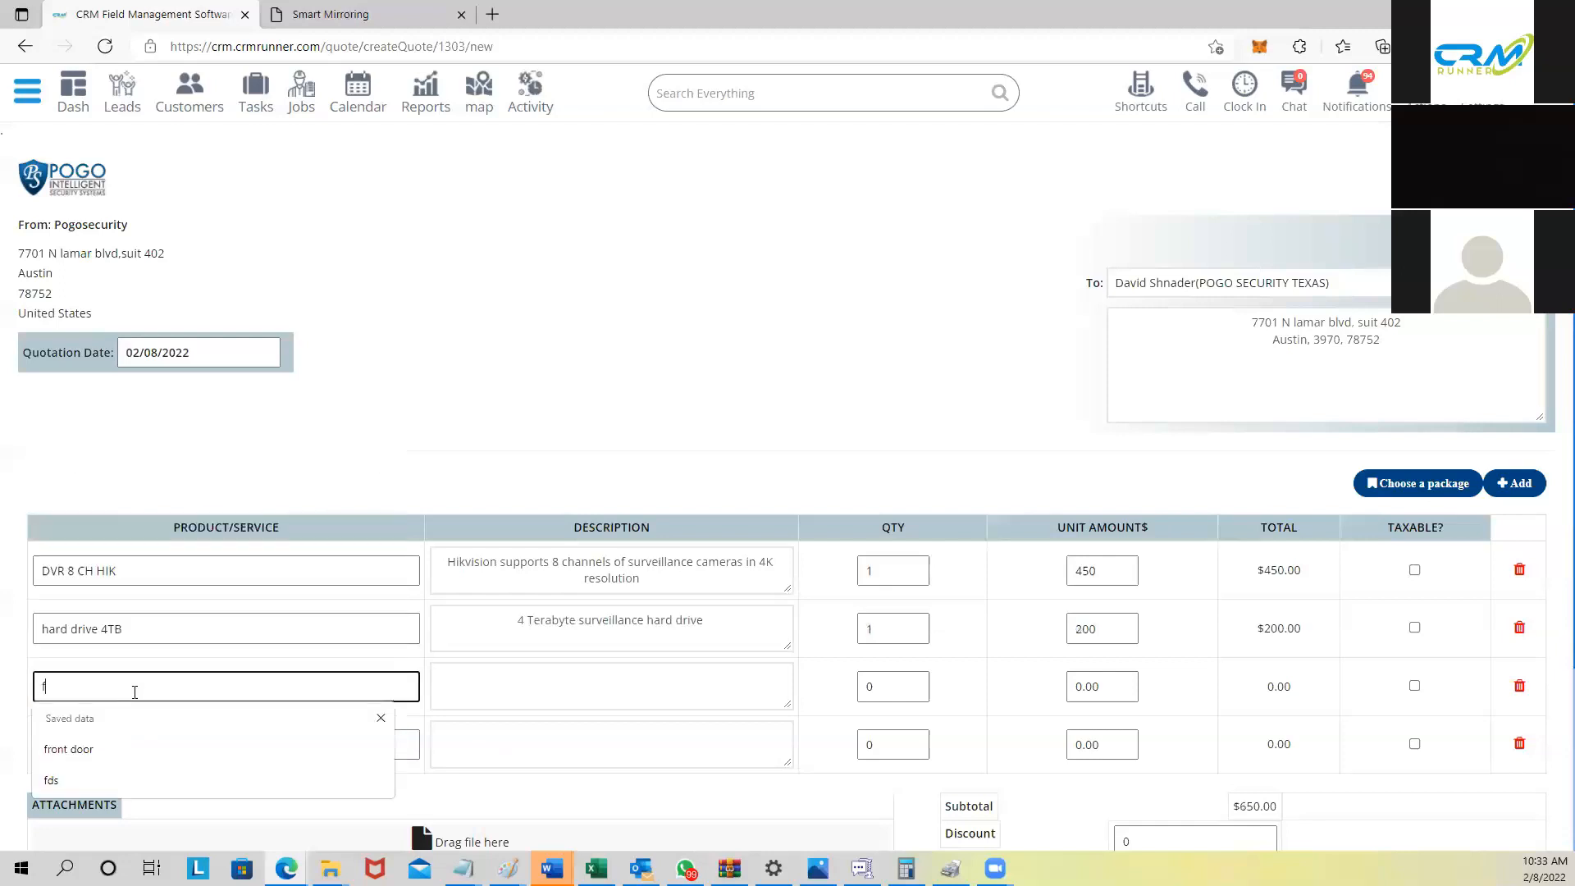
pyautogui.write('ire sys')
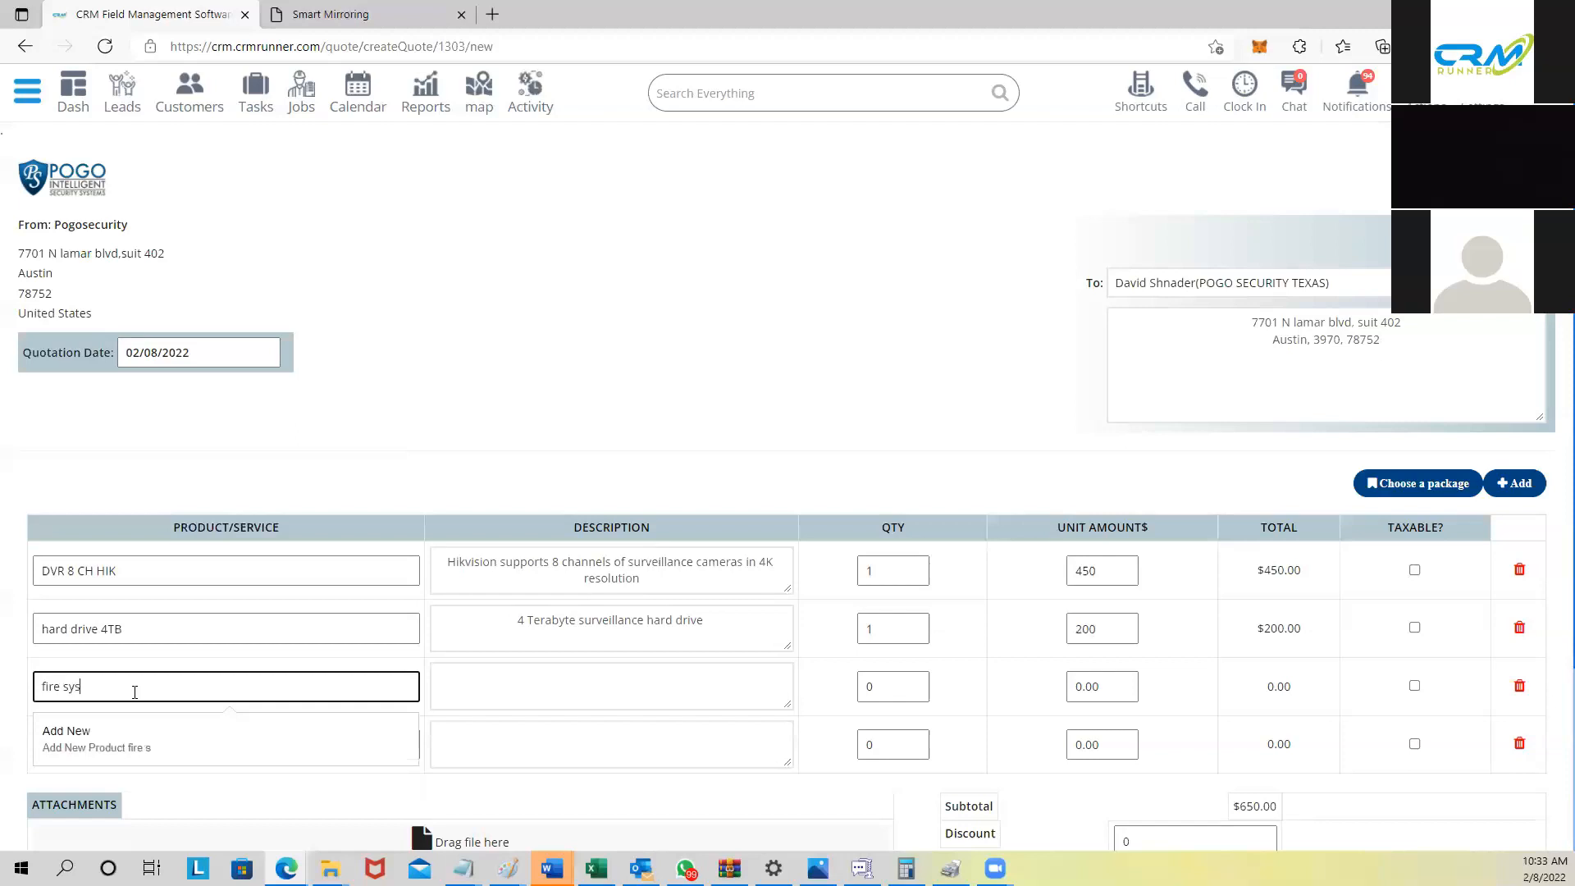
pyautogui.write('tem')
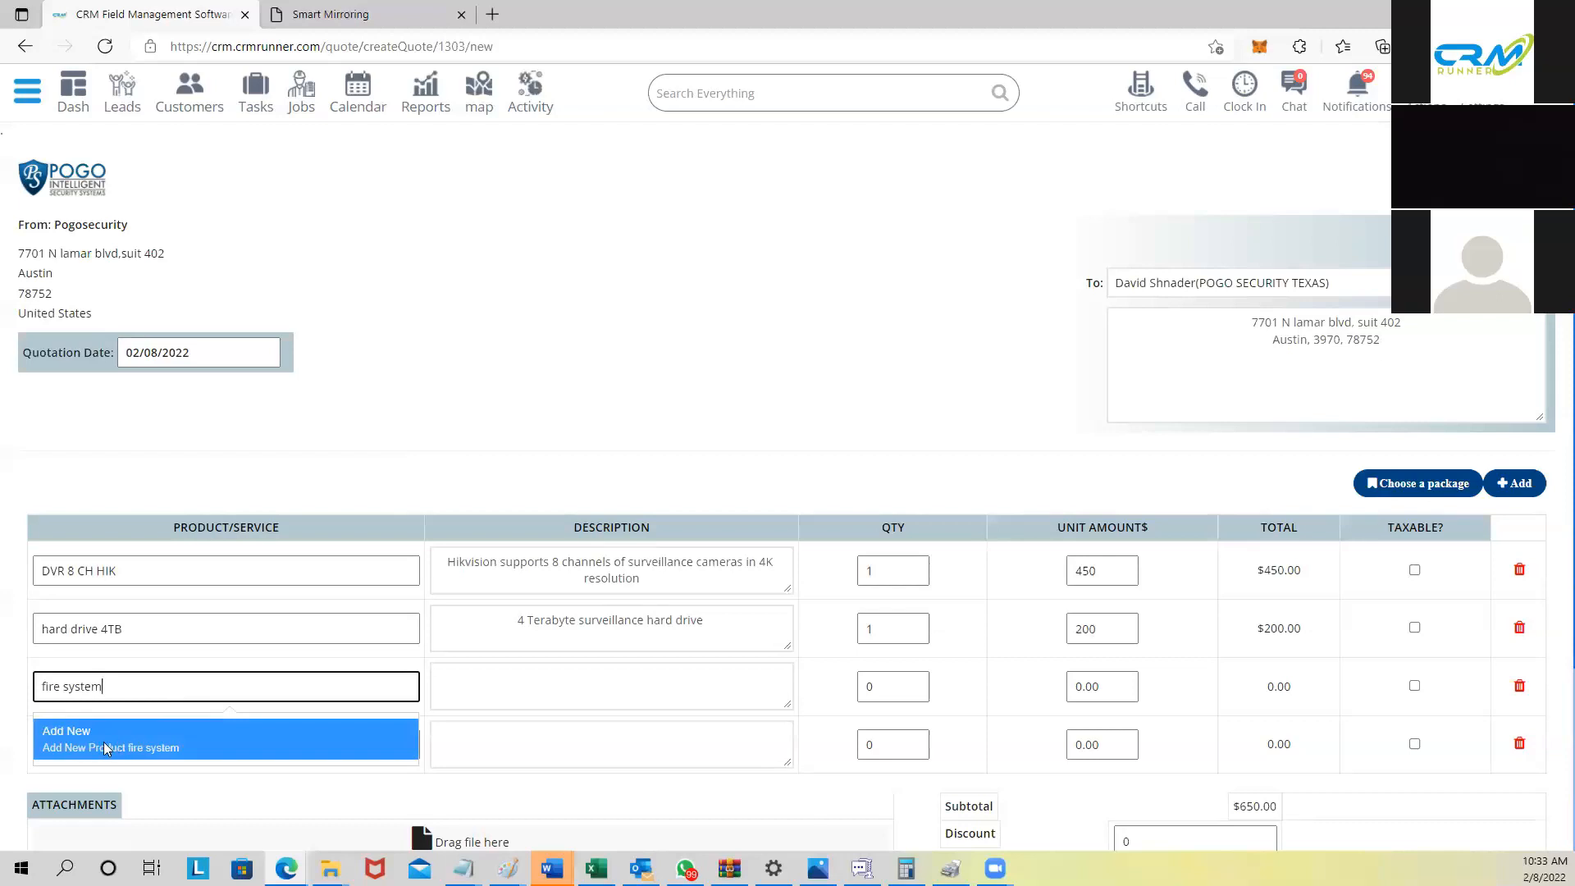
# Step: Create non-inventory item fire system with description silent knight and sales price 555
pyautogui.click(103, 740)
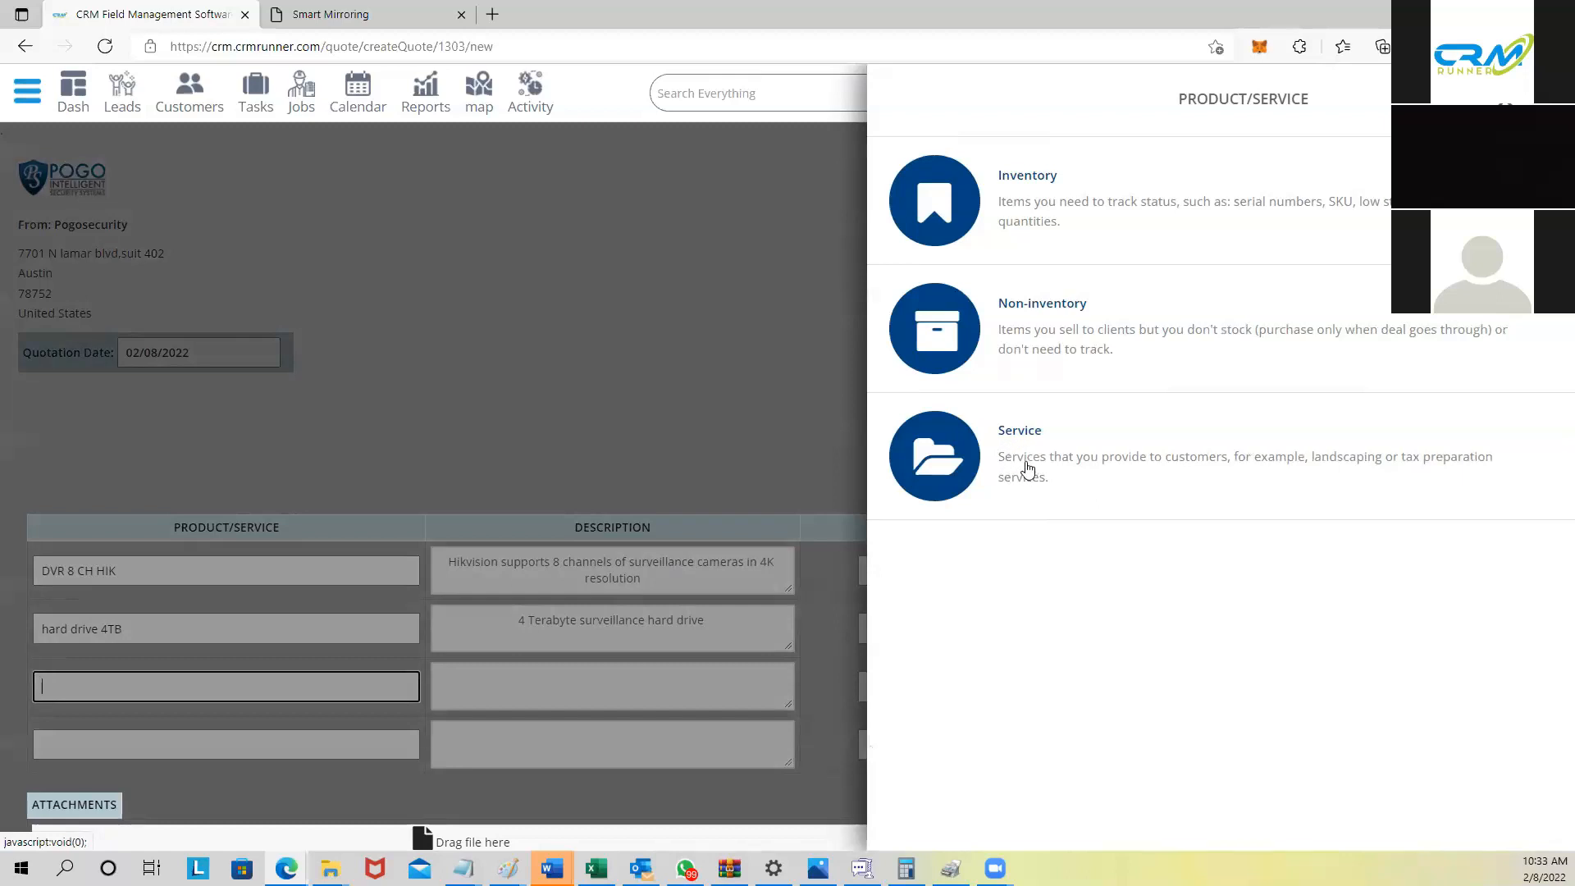
pyautogui.click(1042, 328)
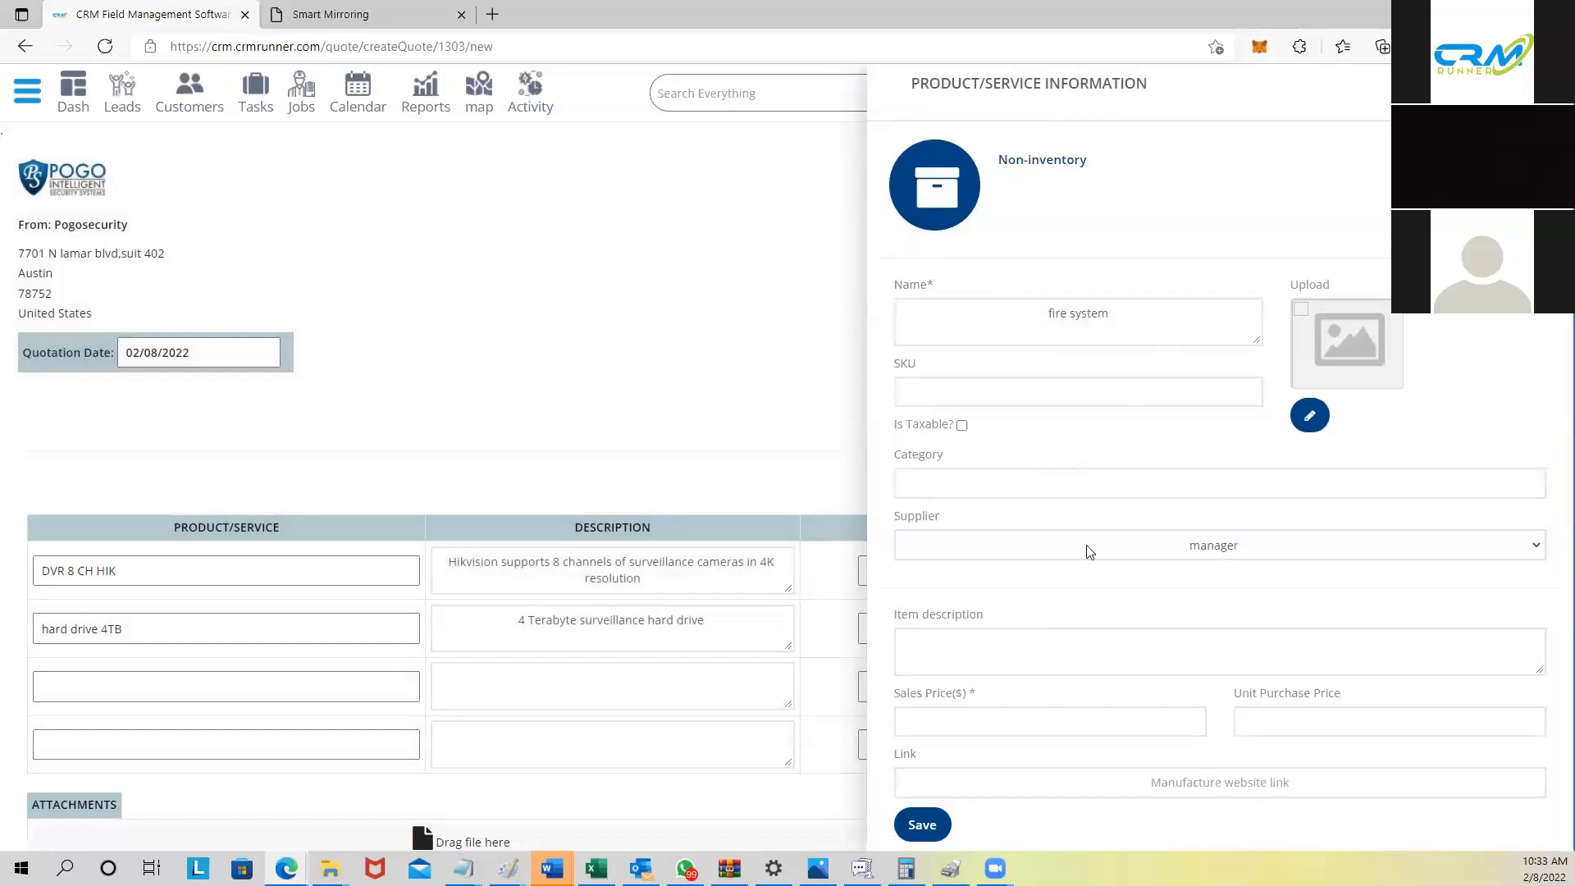
pyautogui.click(1001, 651)
pyautogui.write('silent nigh')
pyautogui.write('t')
pyautogui.write('k')
pyautogui.write(' -')
pyautogui.press('BackSpace')
pyautogui.click(1032, 719)
pyautogui.write('555')
pyautogui.write('444')
pyautogui.click(920, 825)
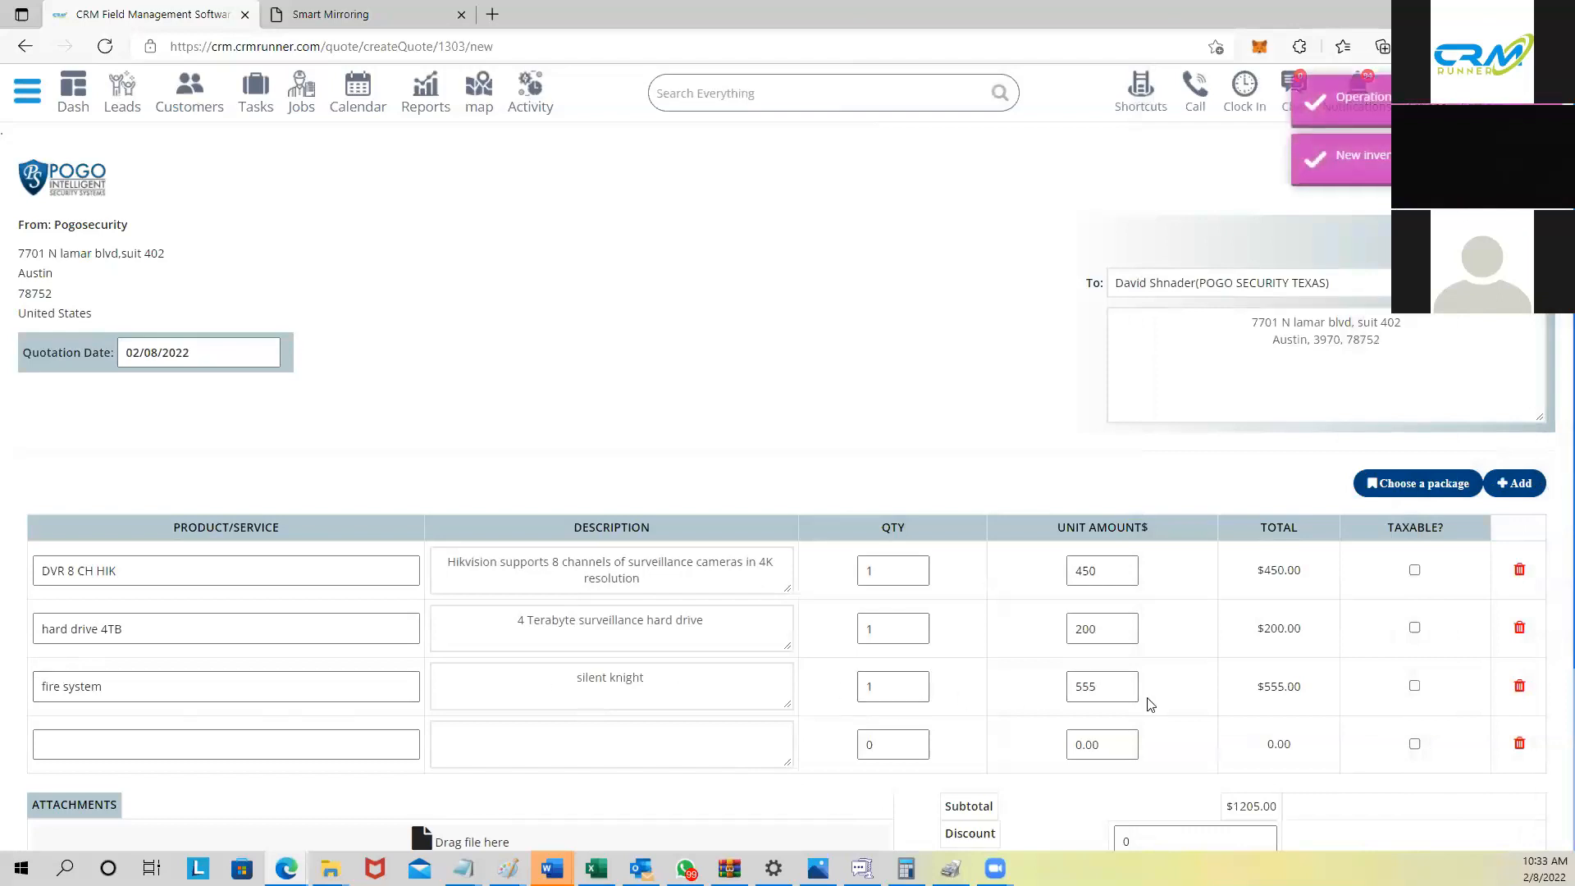
# Step: Select the empty fourth line and check the $1205.00 subtotal
pyautogui.scroll(-3, 1142, 702)
pyautogui.click(341, 506)
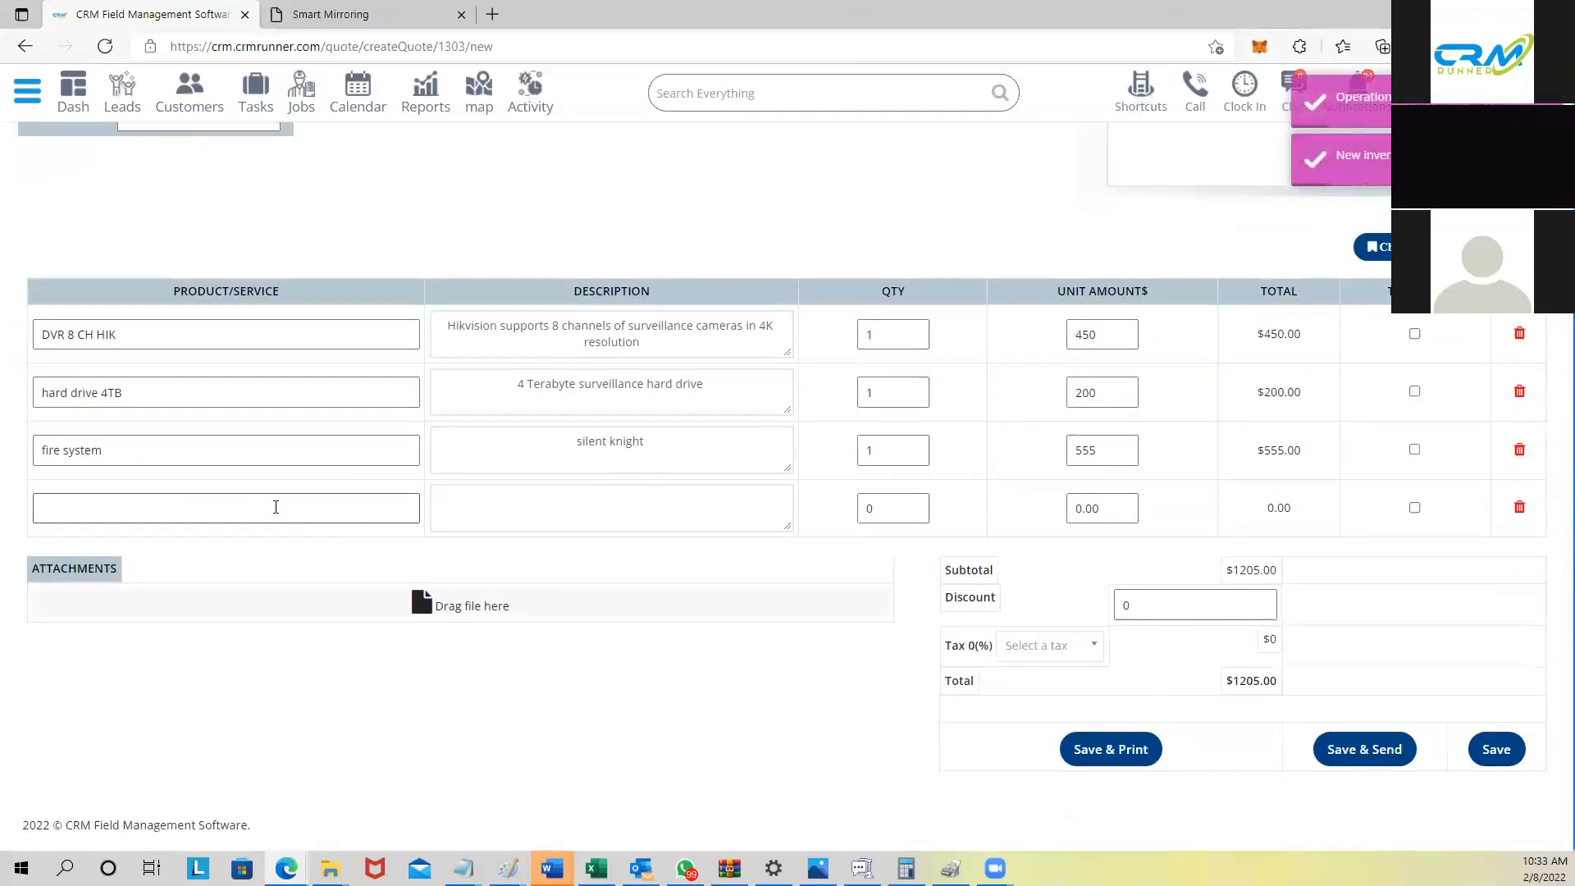
pyautogui.scroll(3, 836, 460)
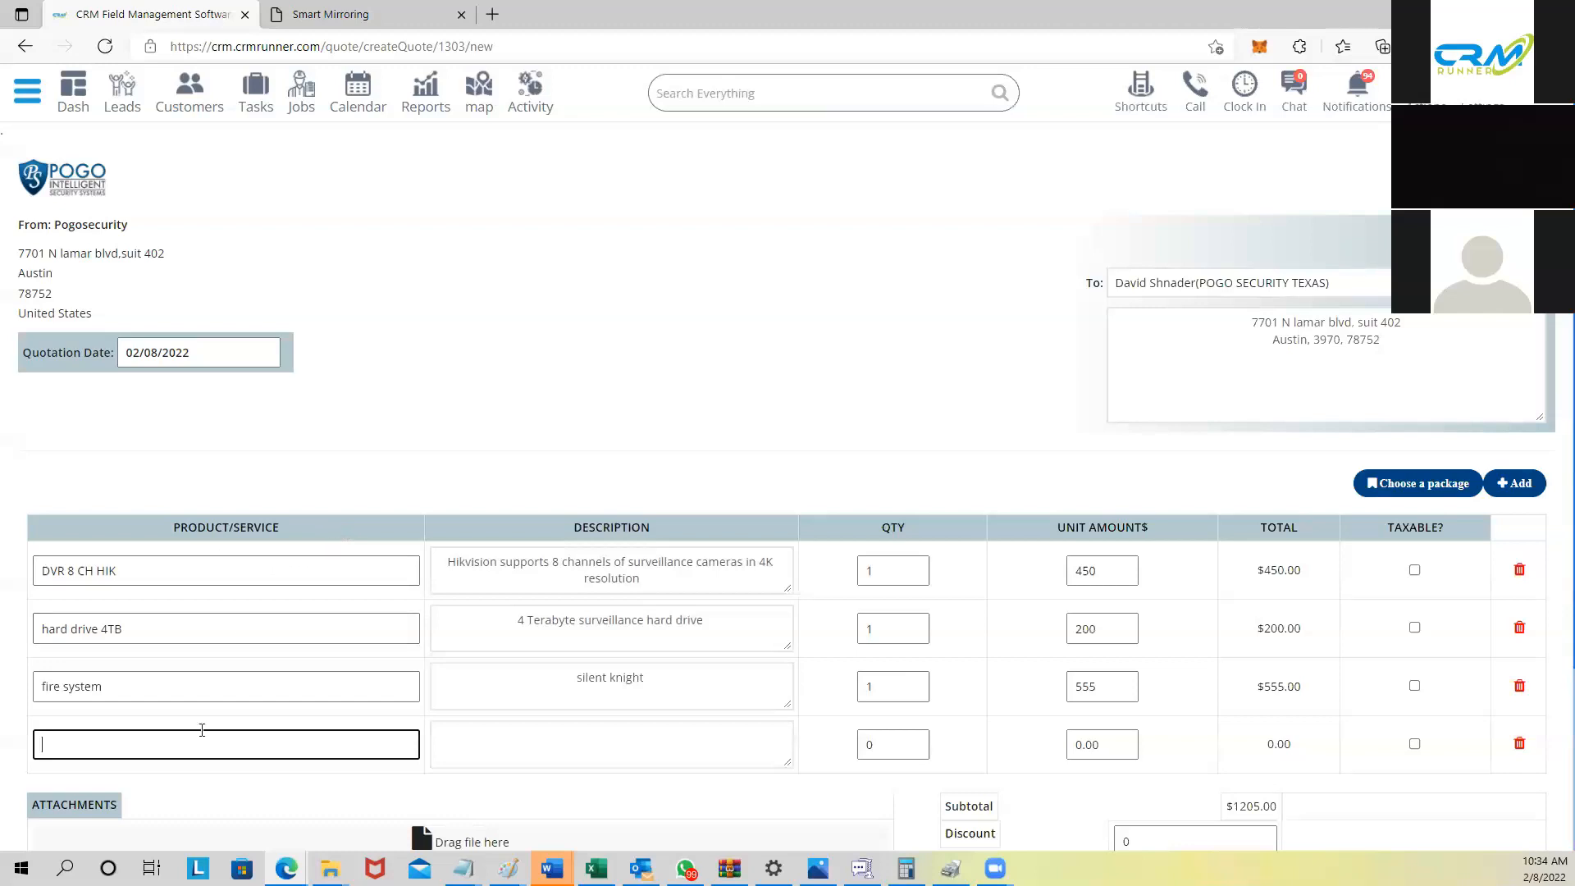
pyautogui.scroll(-1, 164, 681)
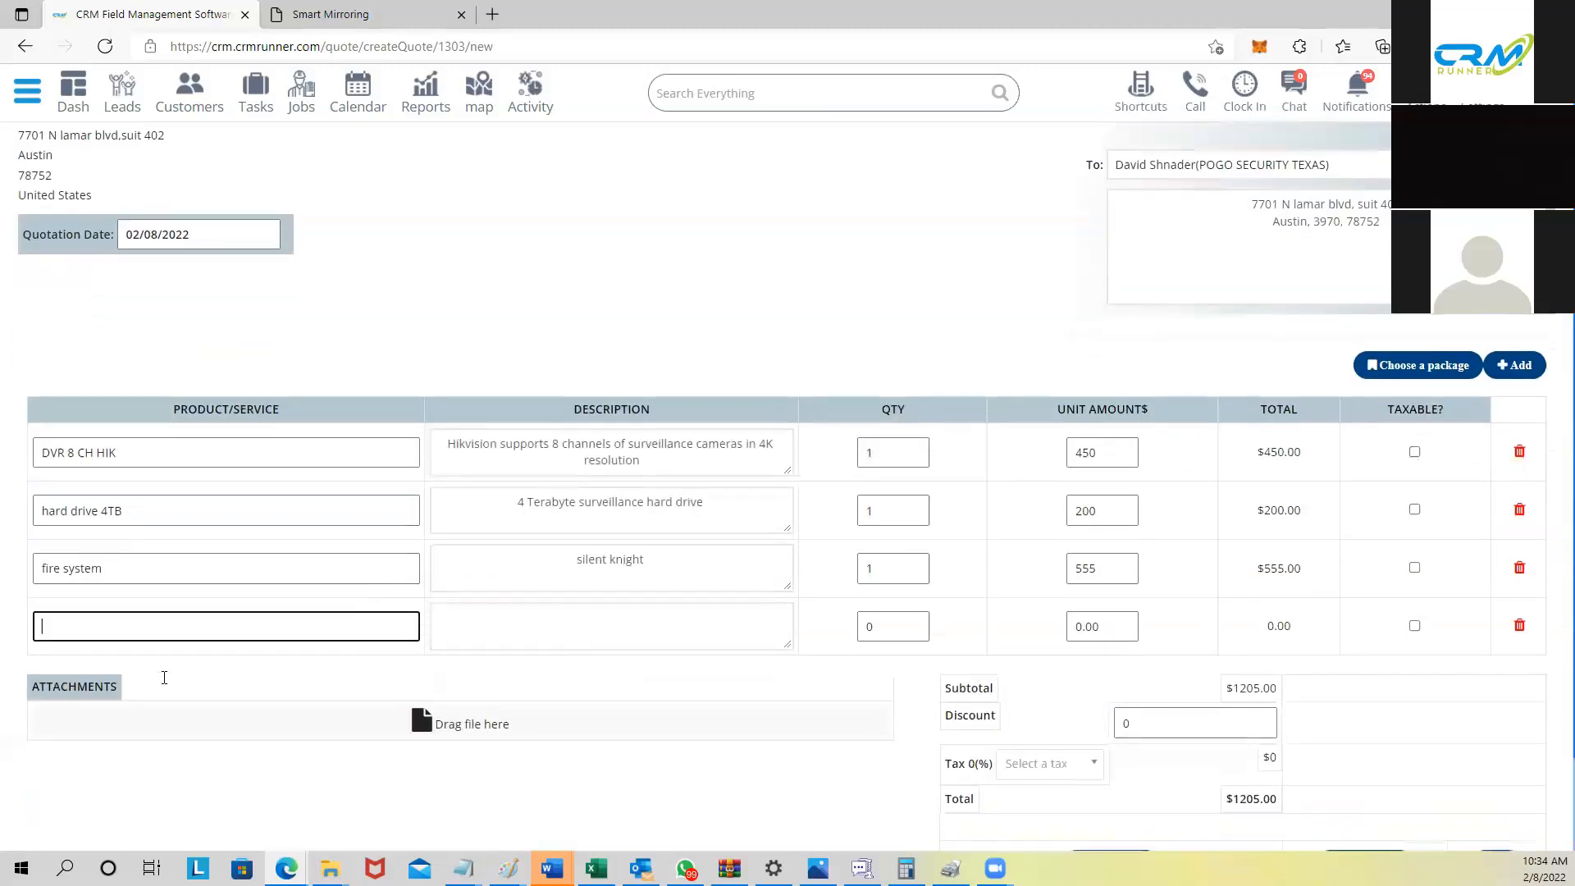
pyautogui.scroll(1, 164, 676)
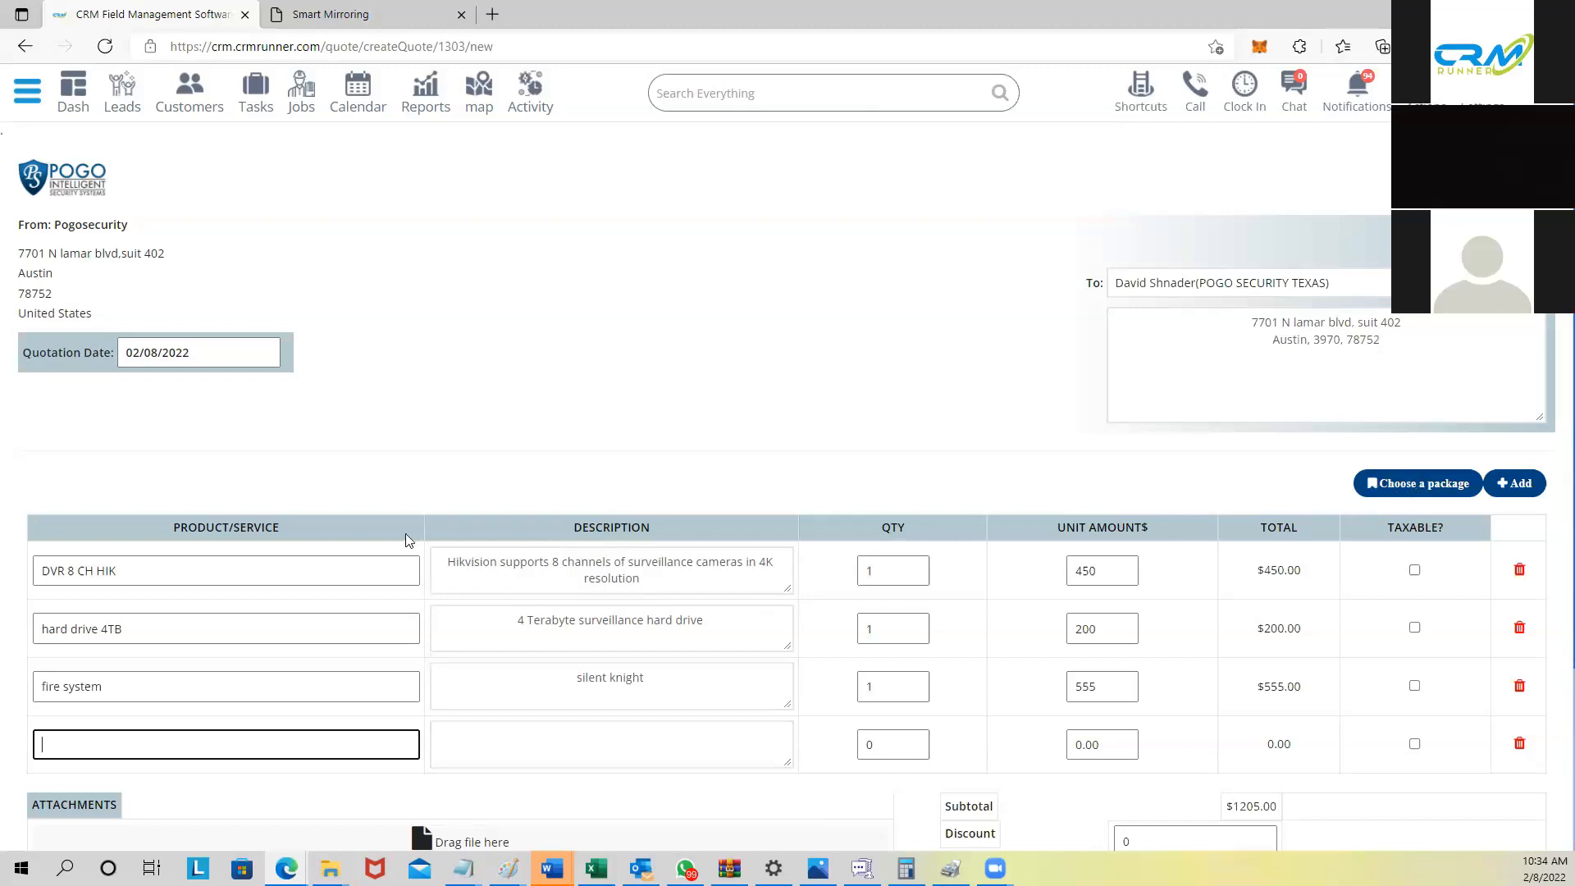
# Step: Load the alarm kit package and check the first row's quantity
pyautogui.click(1412, 484)
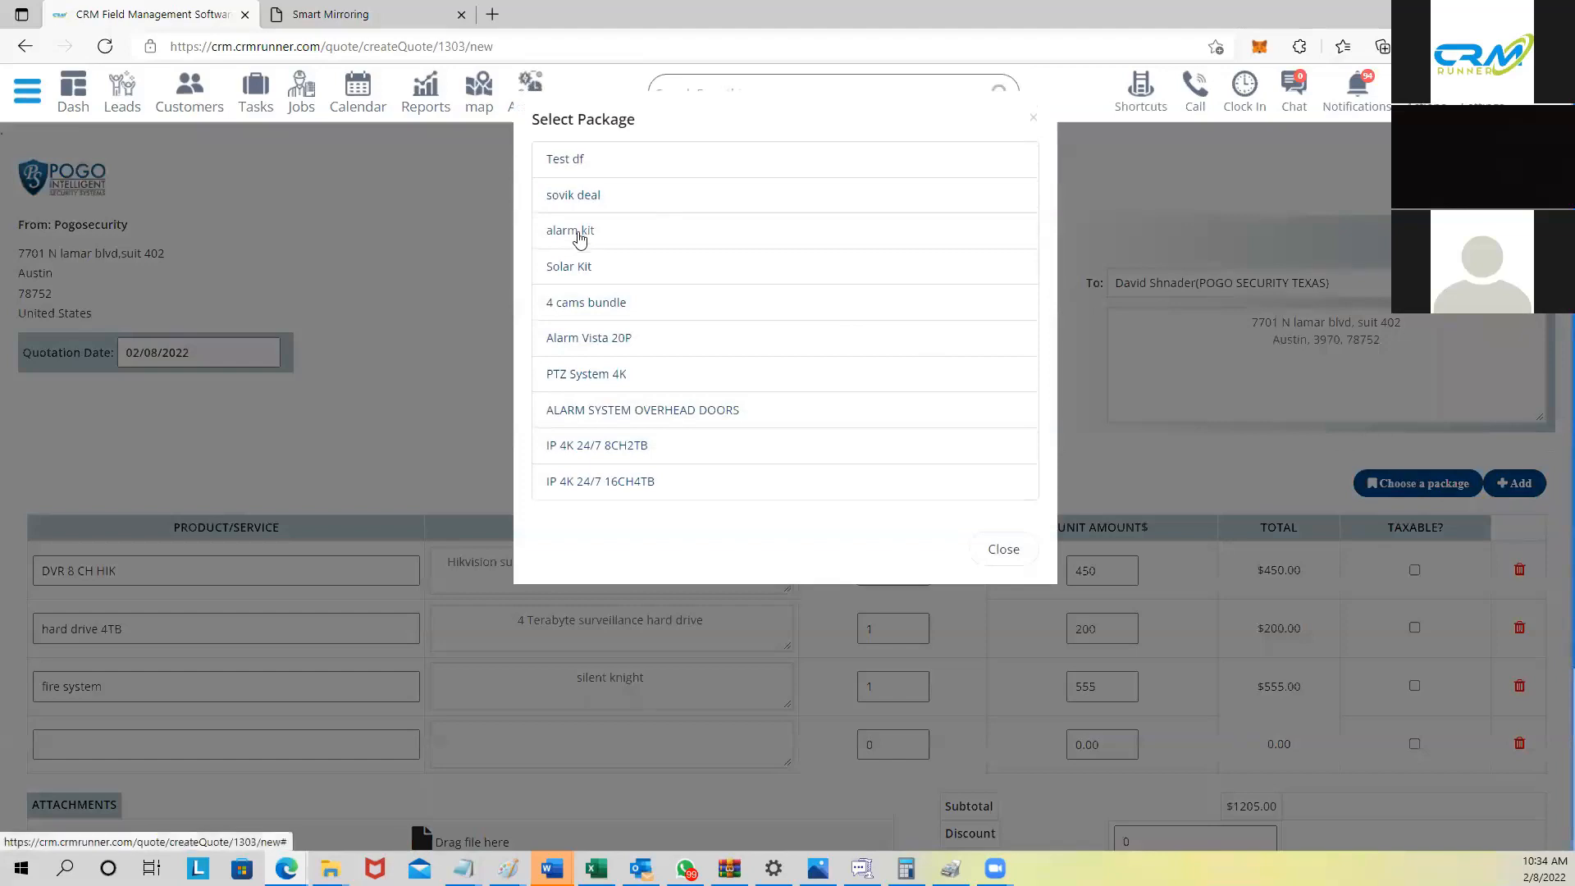
pyautogui.click(586, 232)
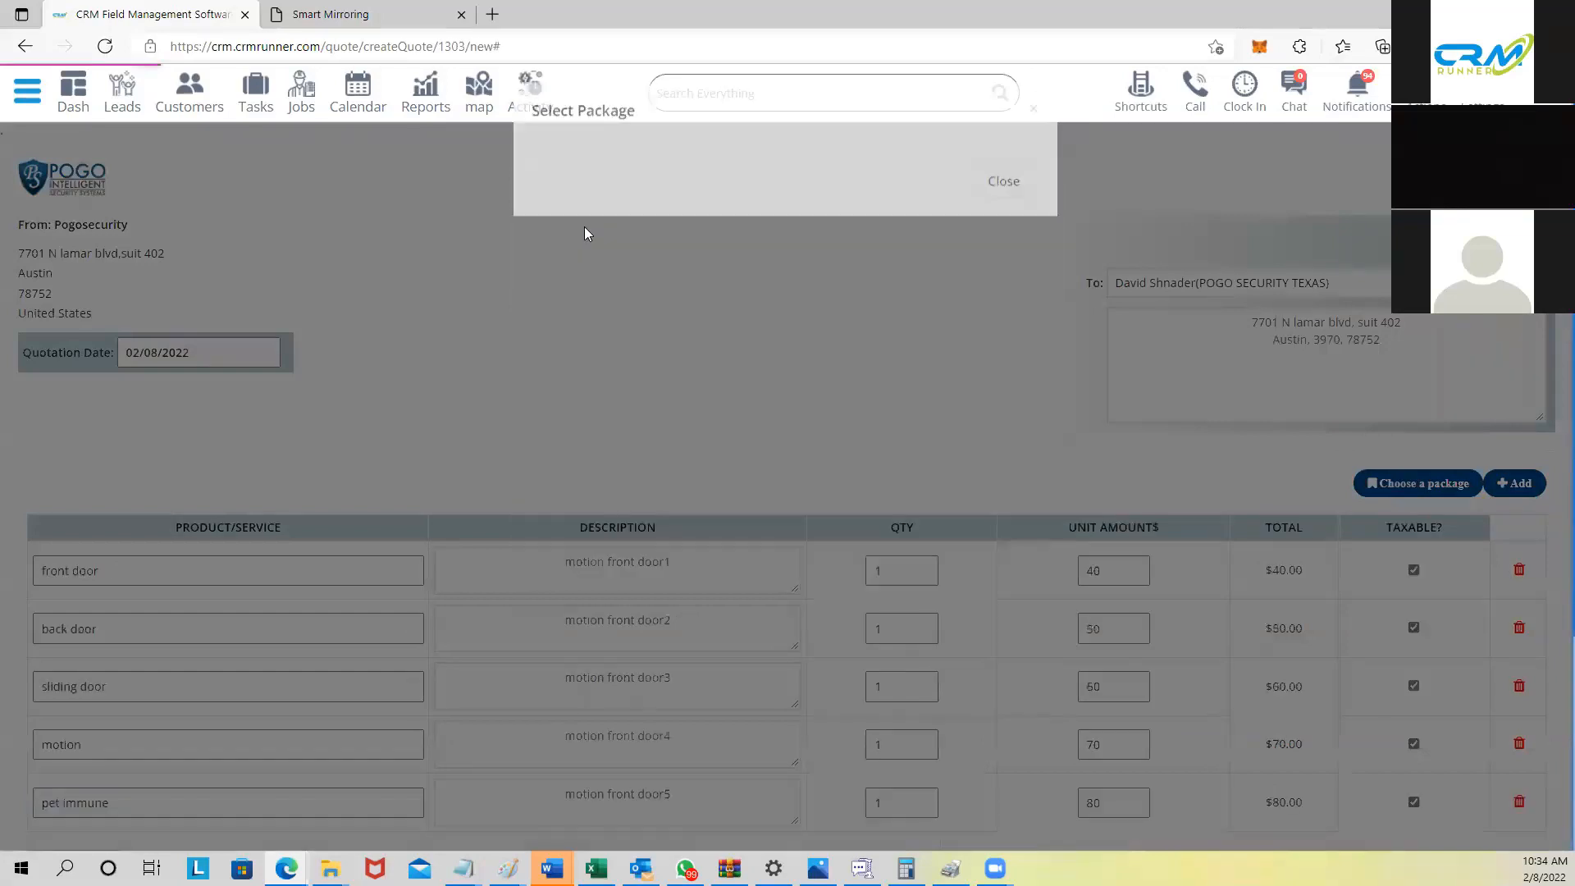
pyautogui.scroll(-4, 650, 365)
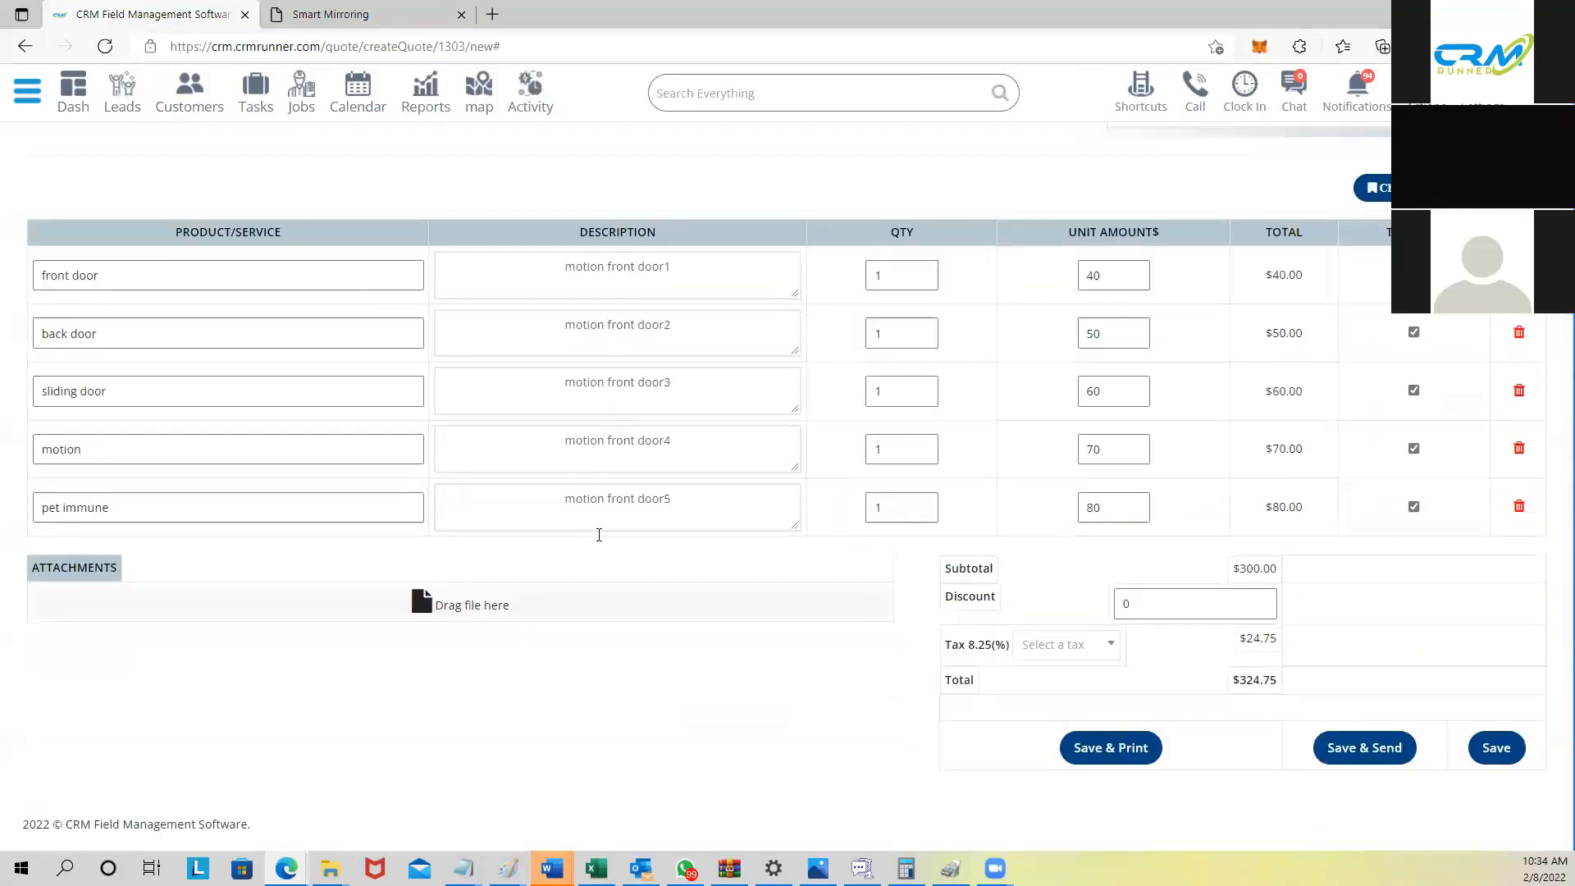
pyautogui.click(939, 275)
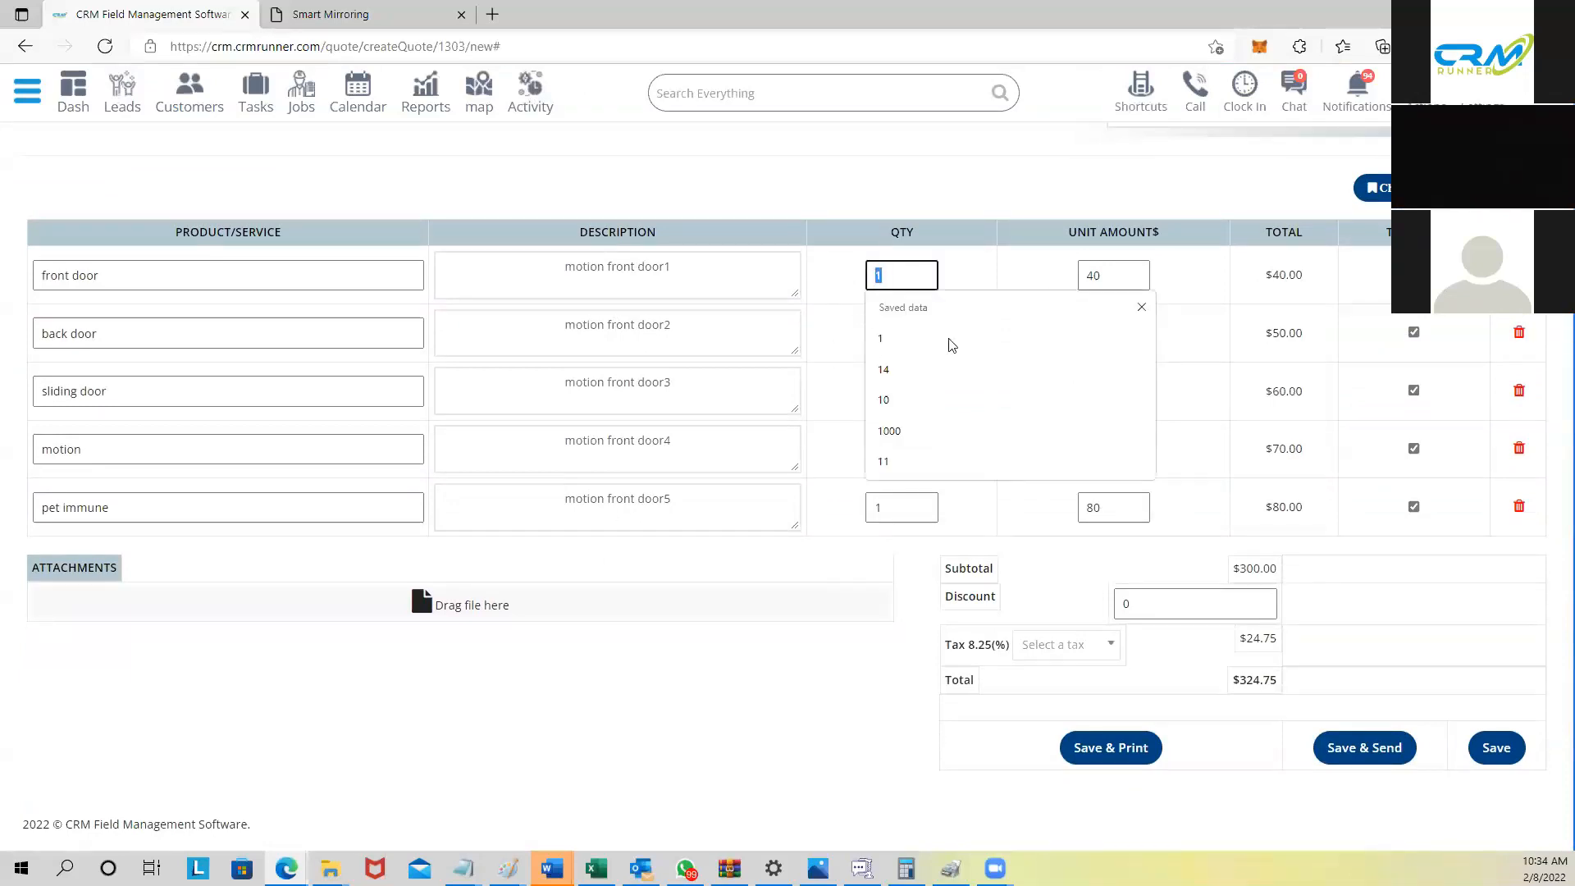
pyautogui.click(1143, 308)
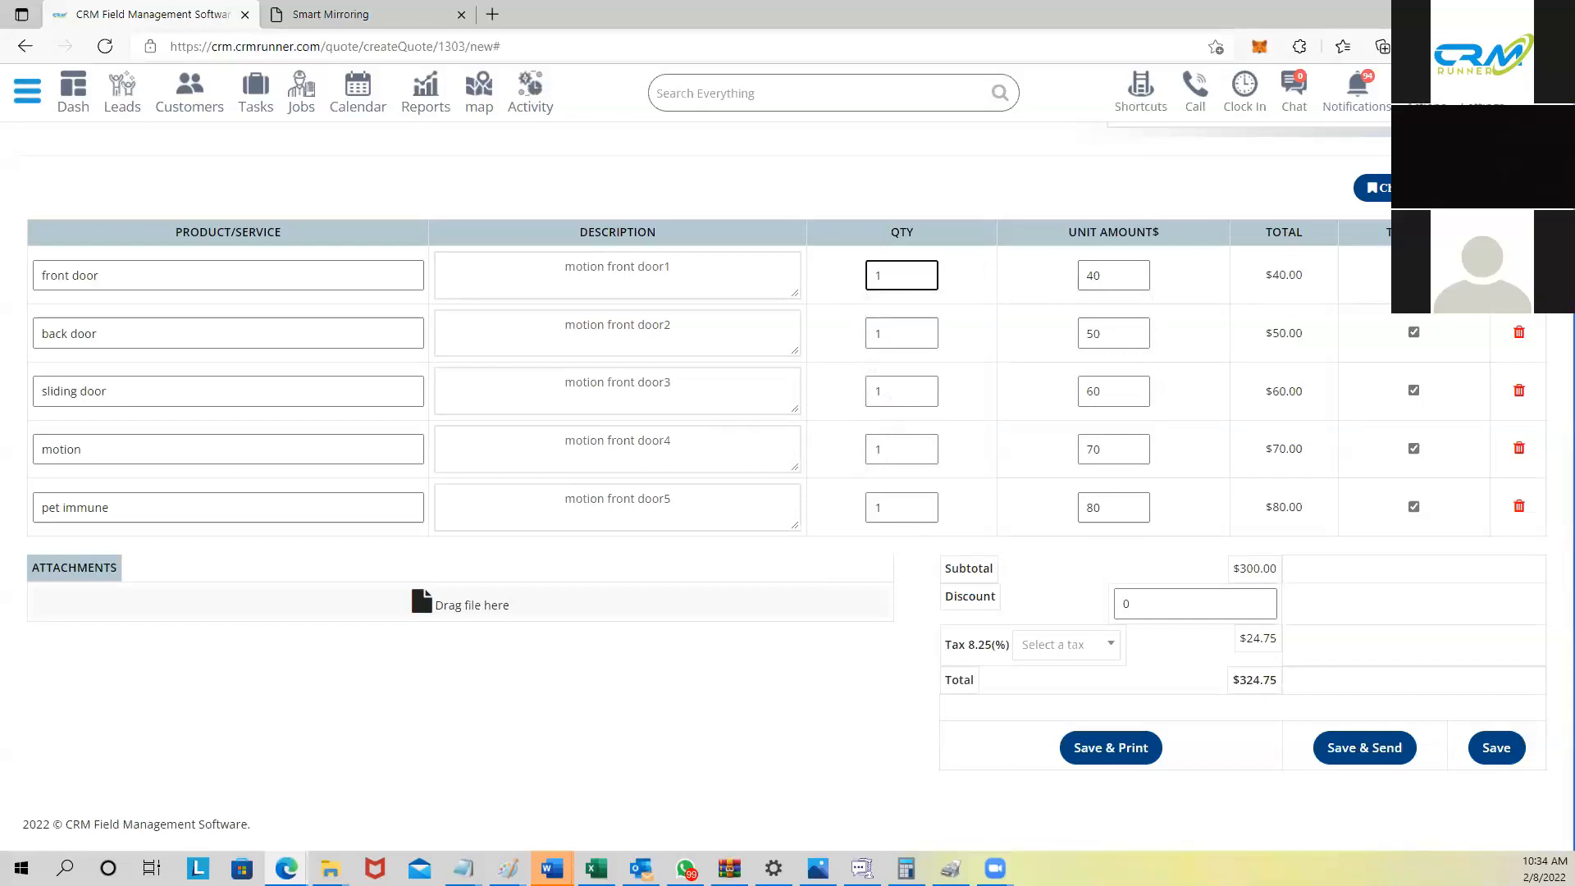
# Step: Add the Solar Kit package and review the lines, subtotal $6855.00, total $7420.54
pyautogui.click(1368, 188)
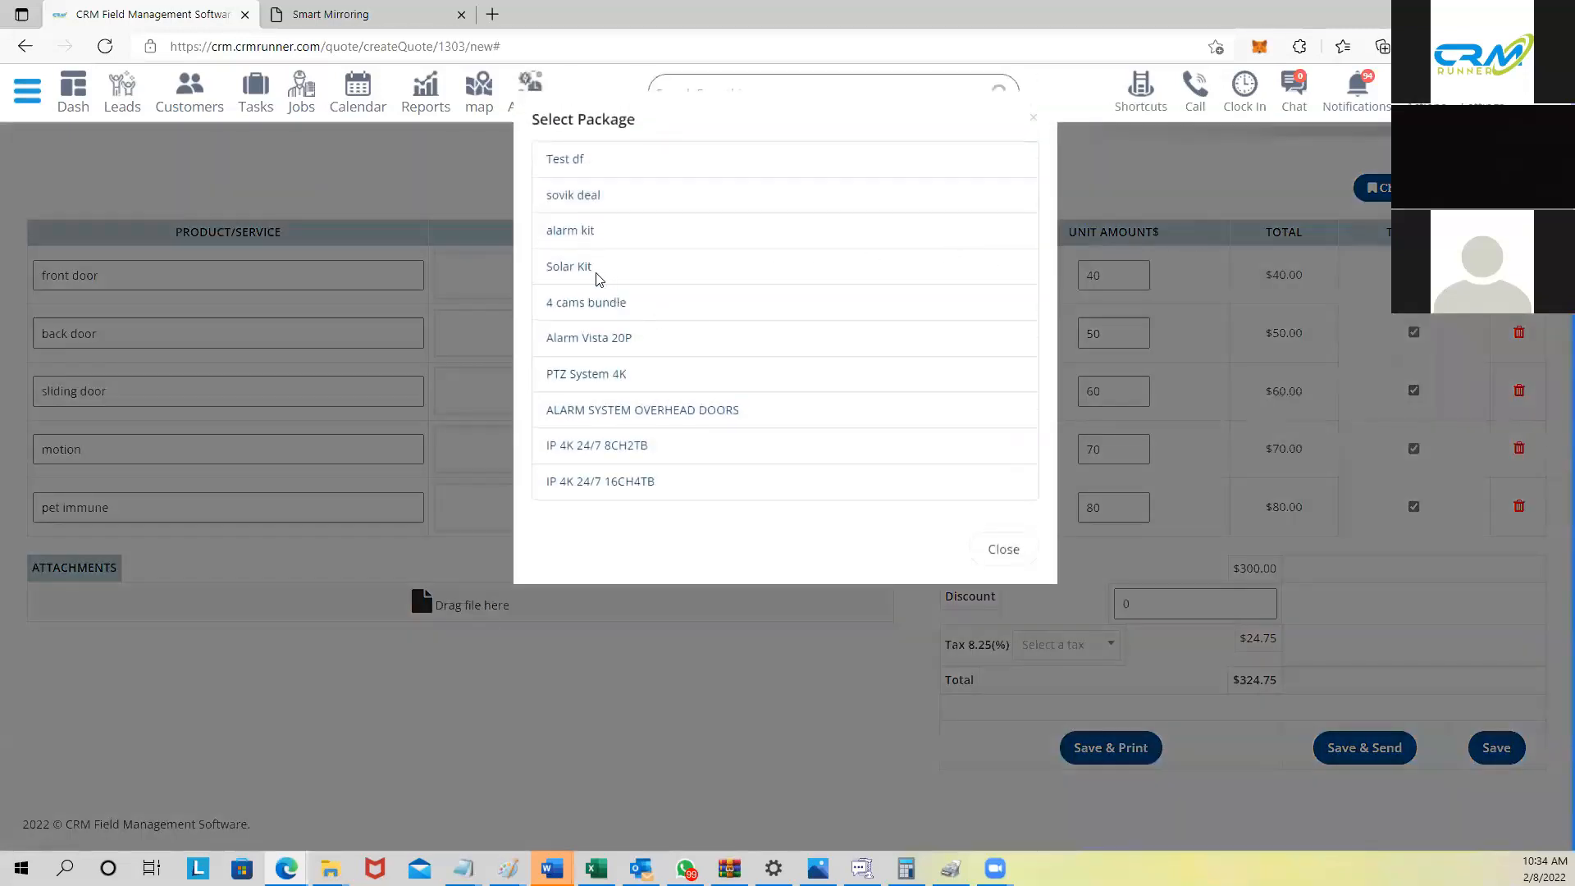
pyautogui.click(580, 268)
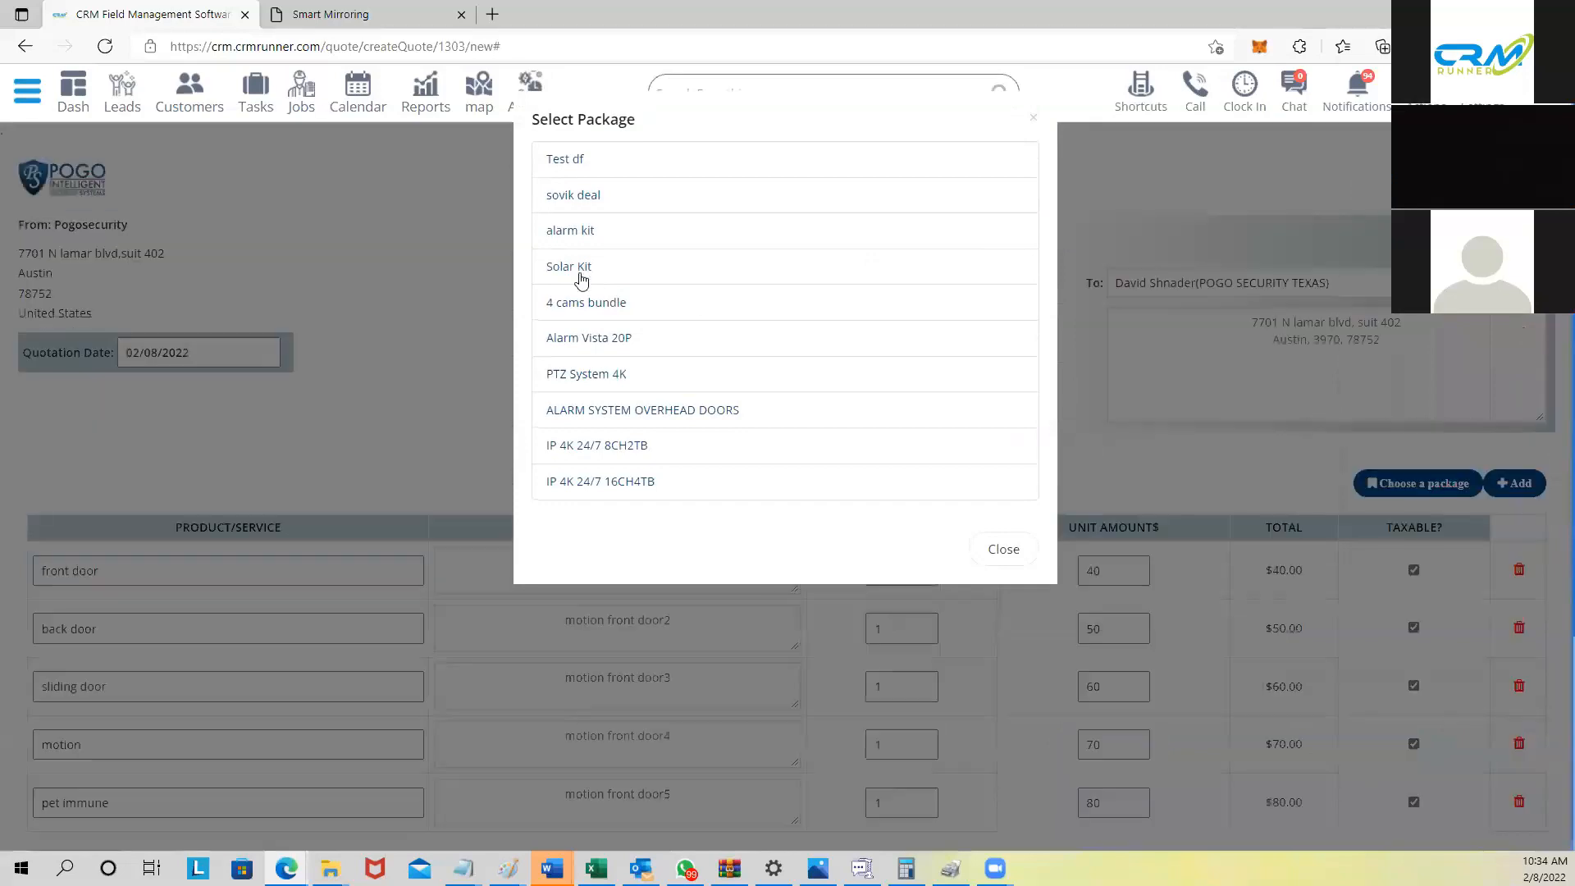
pyautogui.scroll(-10, 706, 456)
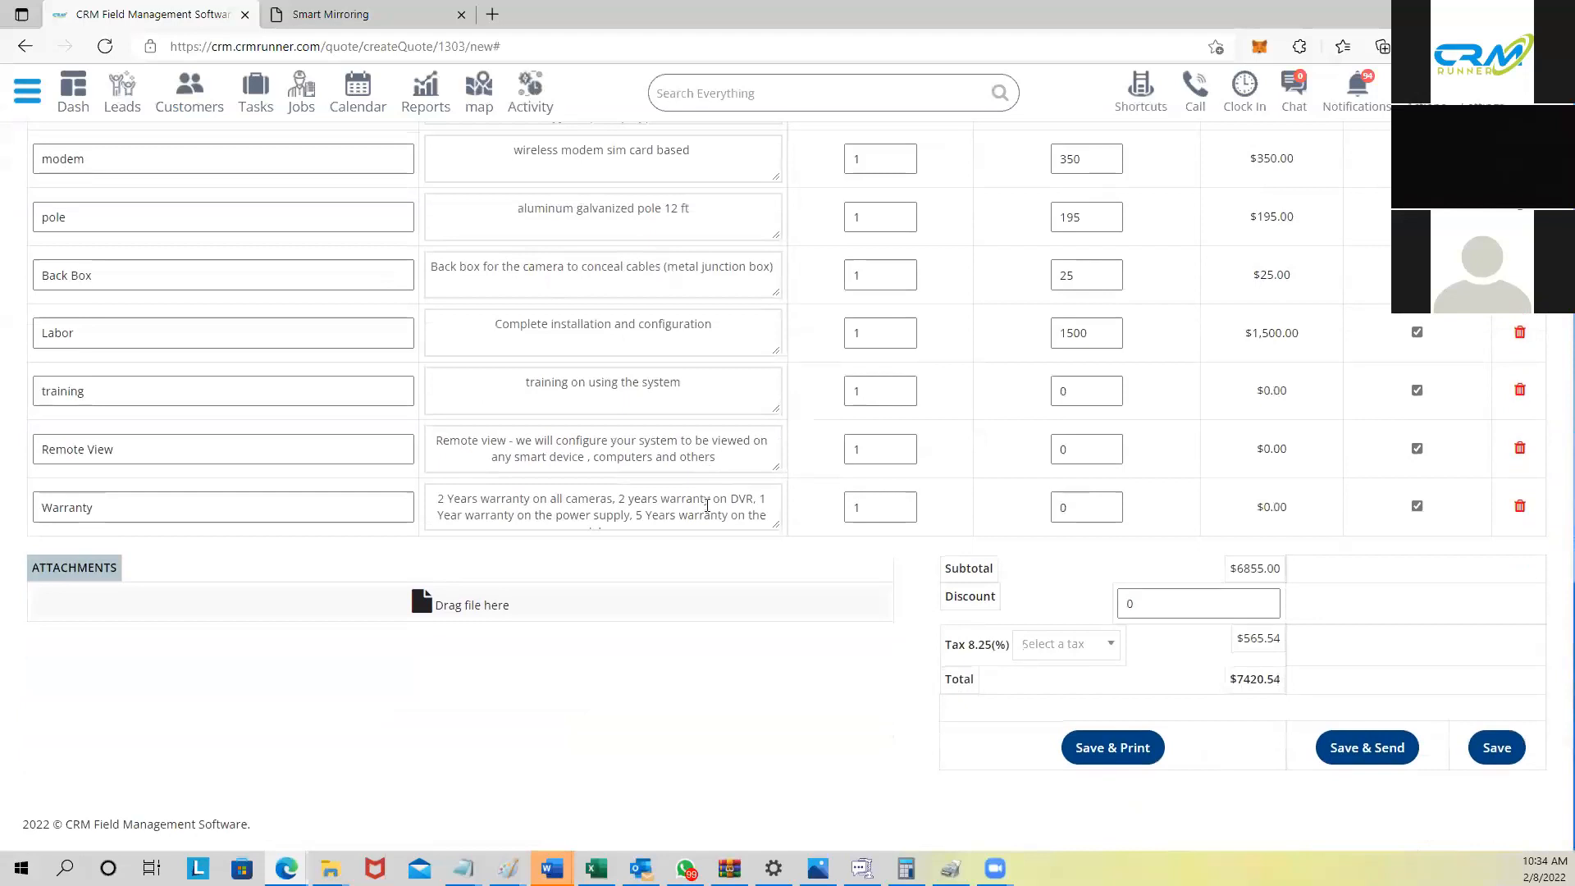
pyautogui.scroll(3, 707, 505)
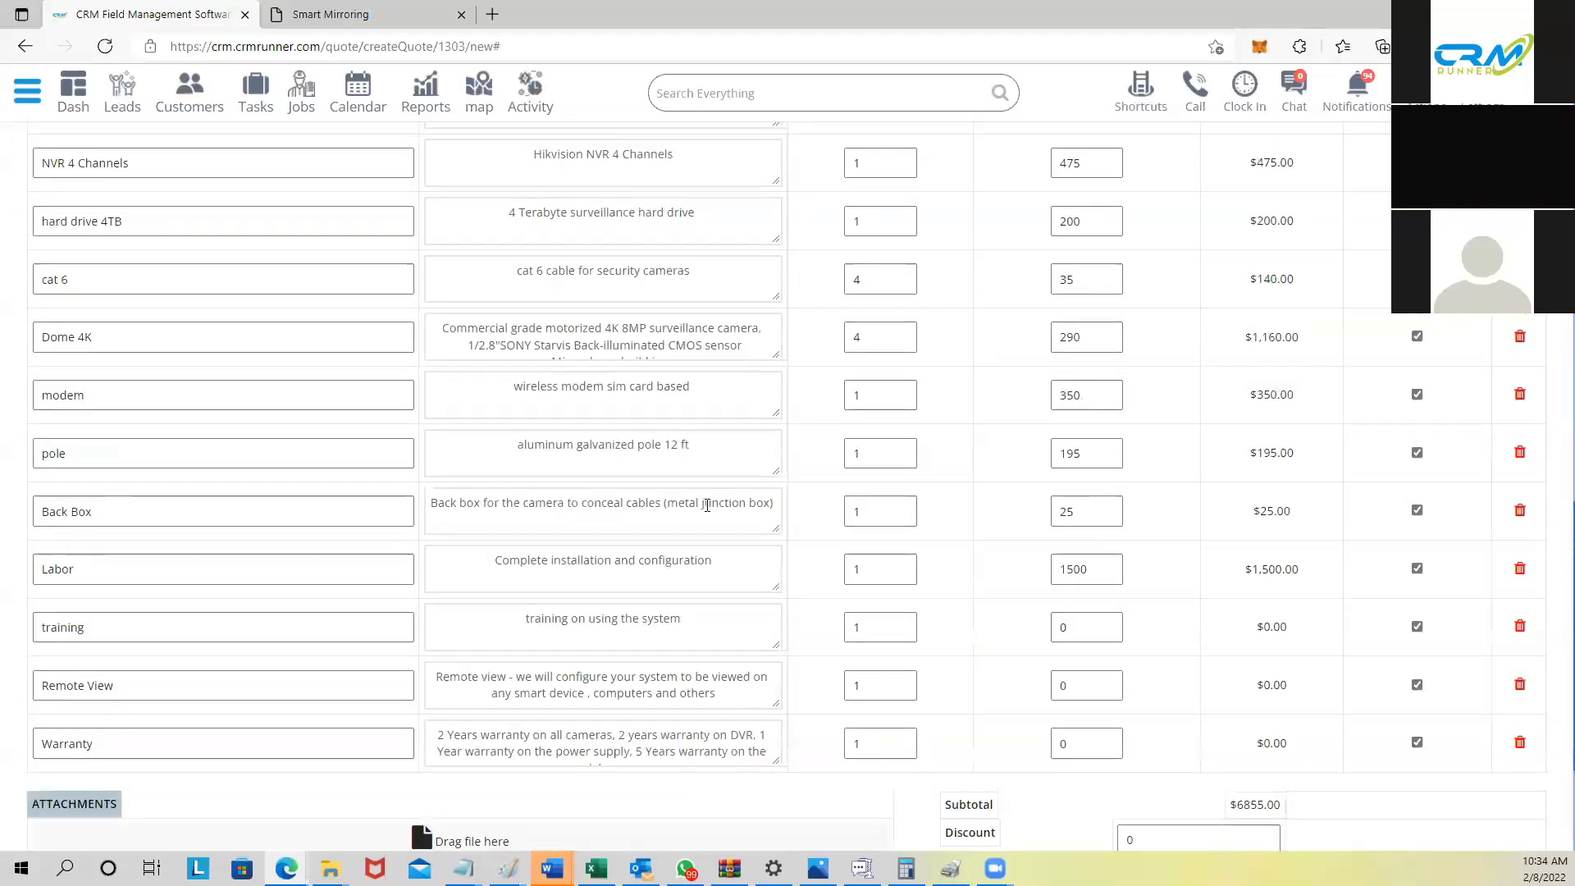
pyautogui.scroll(2, 707, 505)
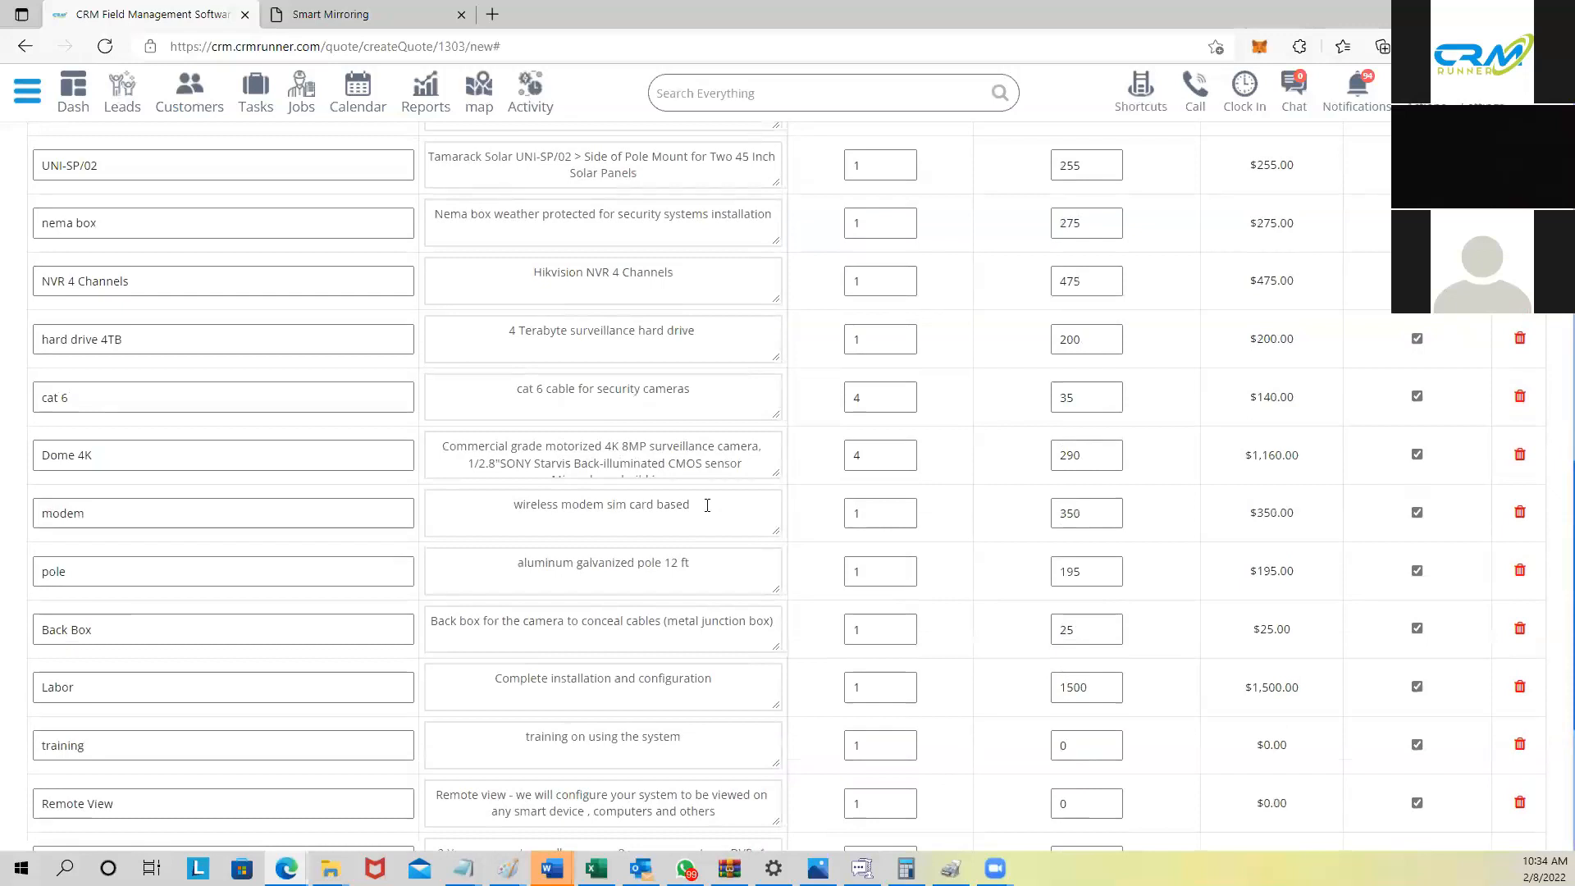
pyautogui.scroll(13, 707, 505)
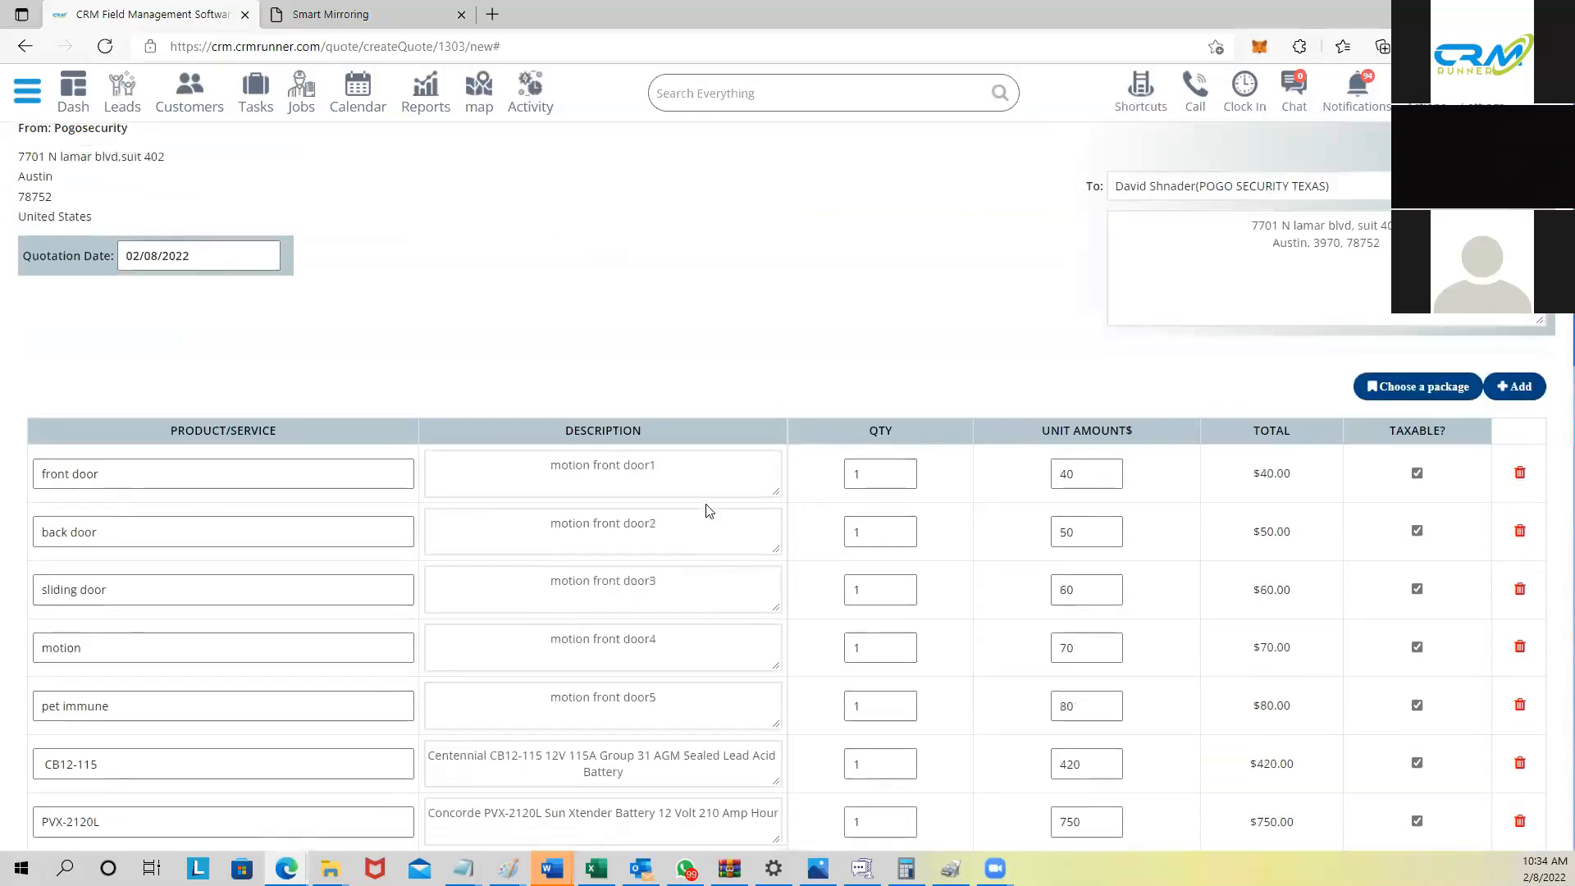
pyautogui.scroll(-4, 746, 533)
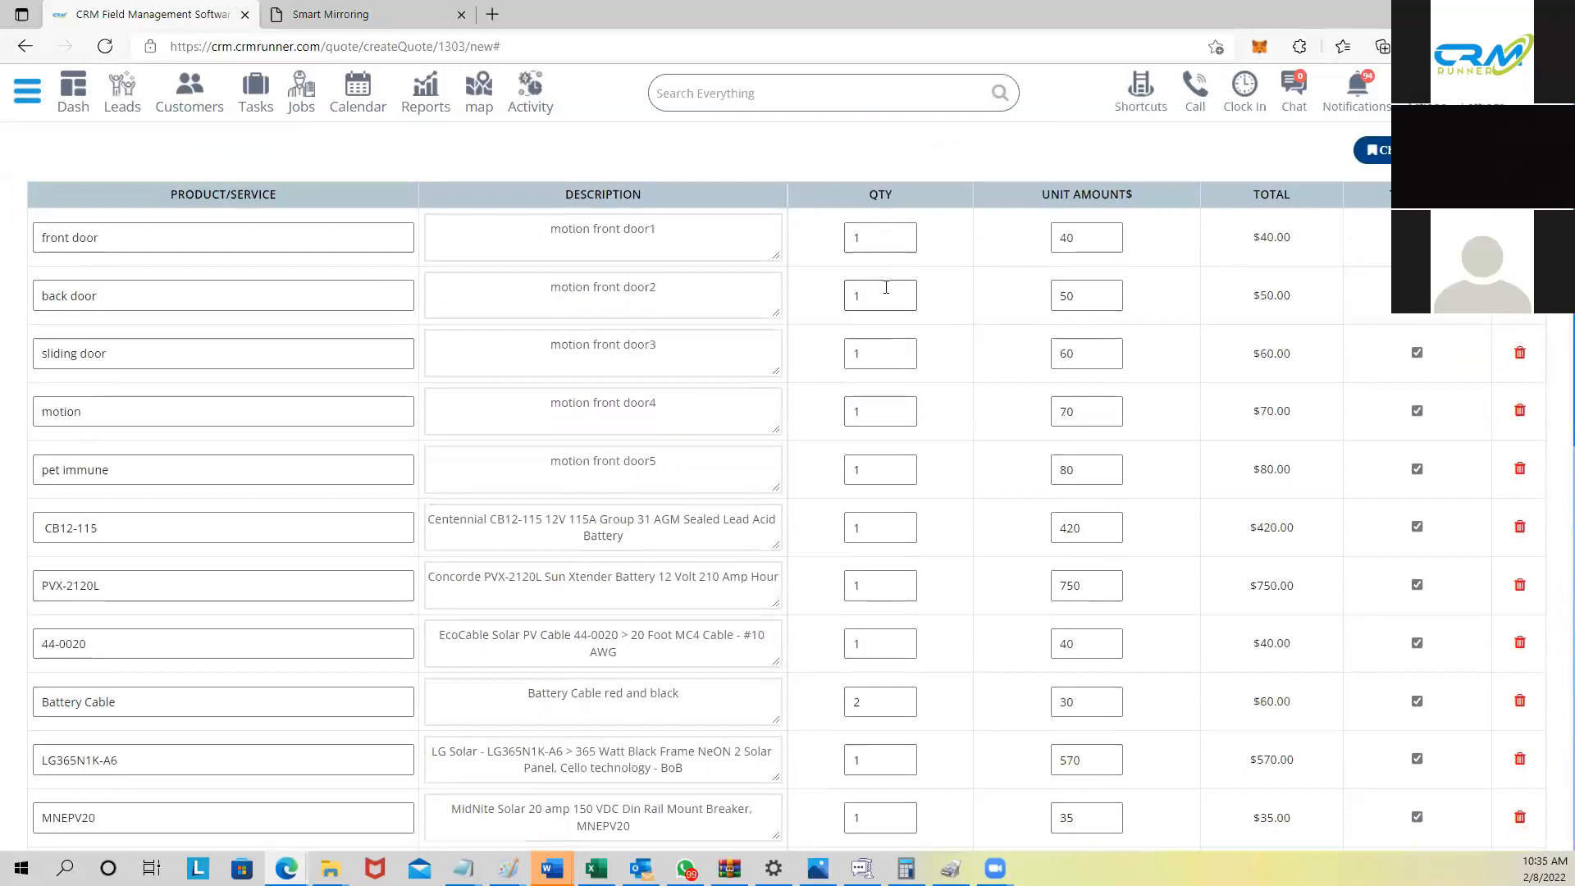
pyautogui.scroll(-1, 1108, 426)
pyautogui.scroll(4, 1288, 405)
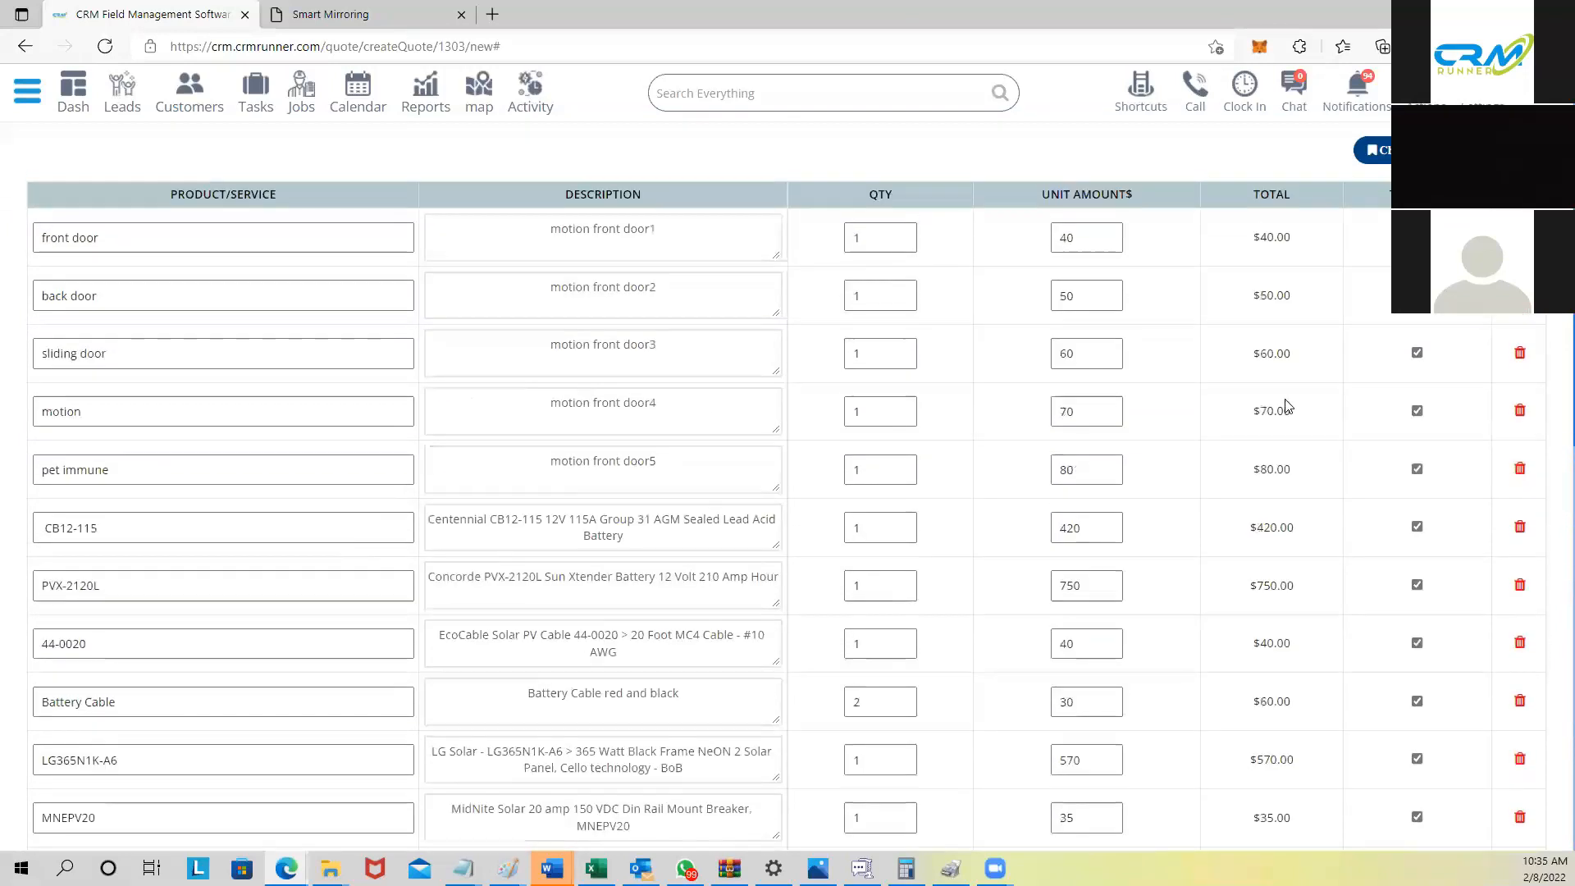
pyautogui.scroll(-1, 1233, 420)
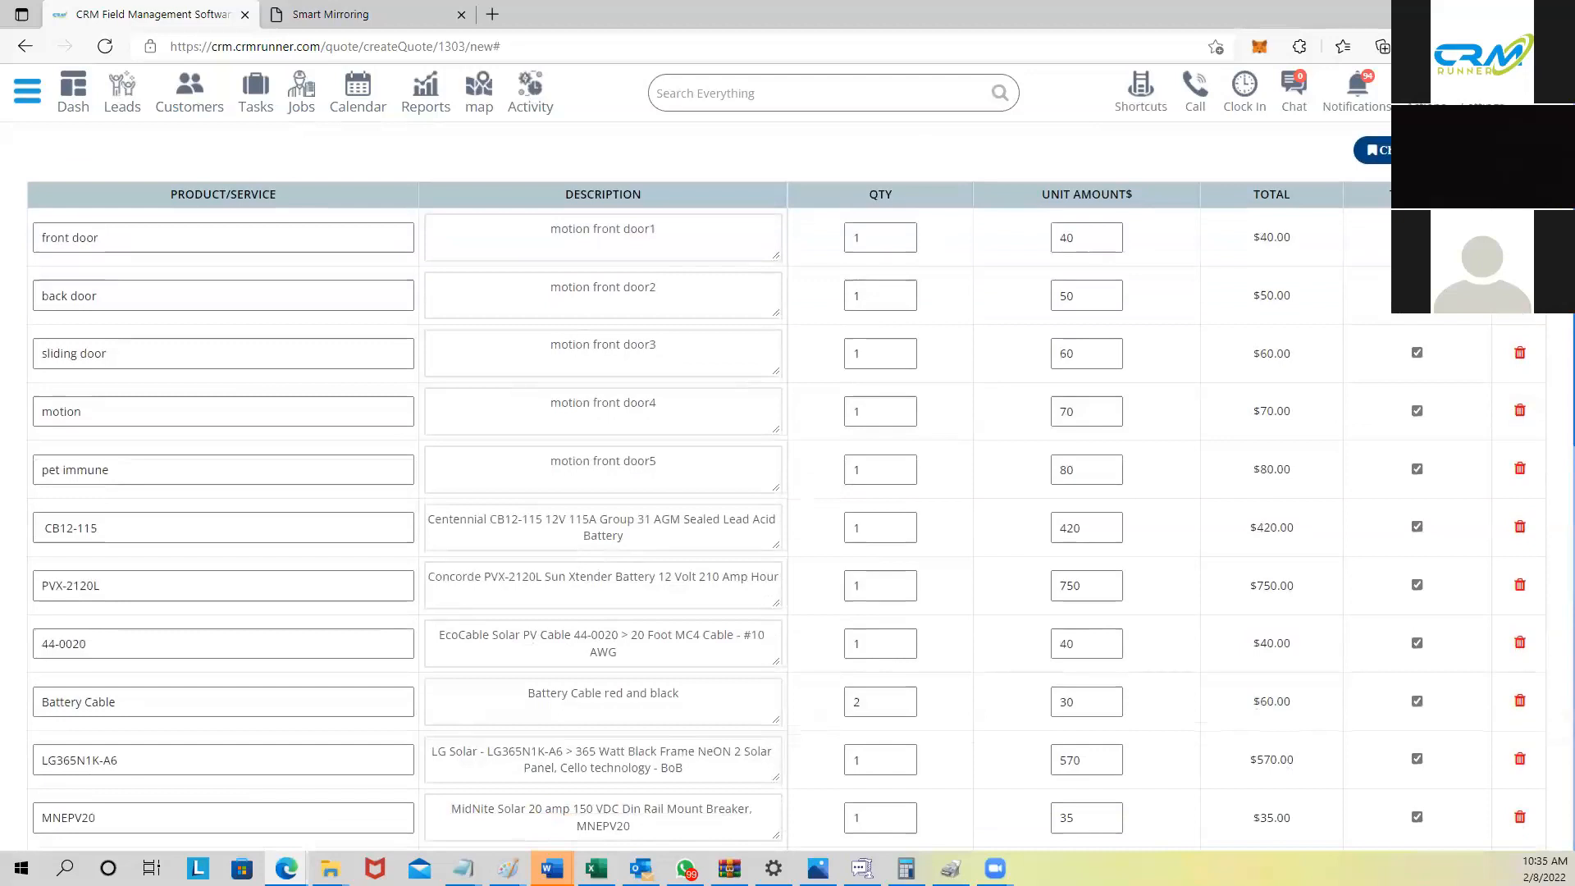
pyautogui.scroll(-11, 1397, 435)
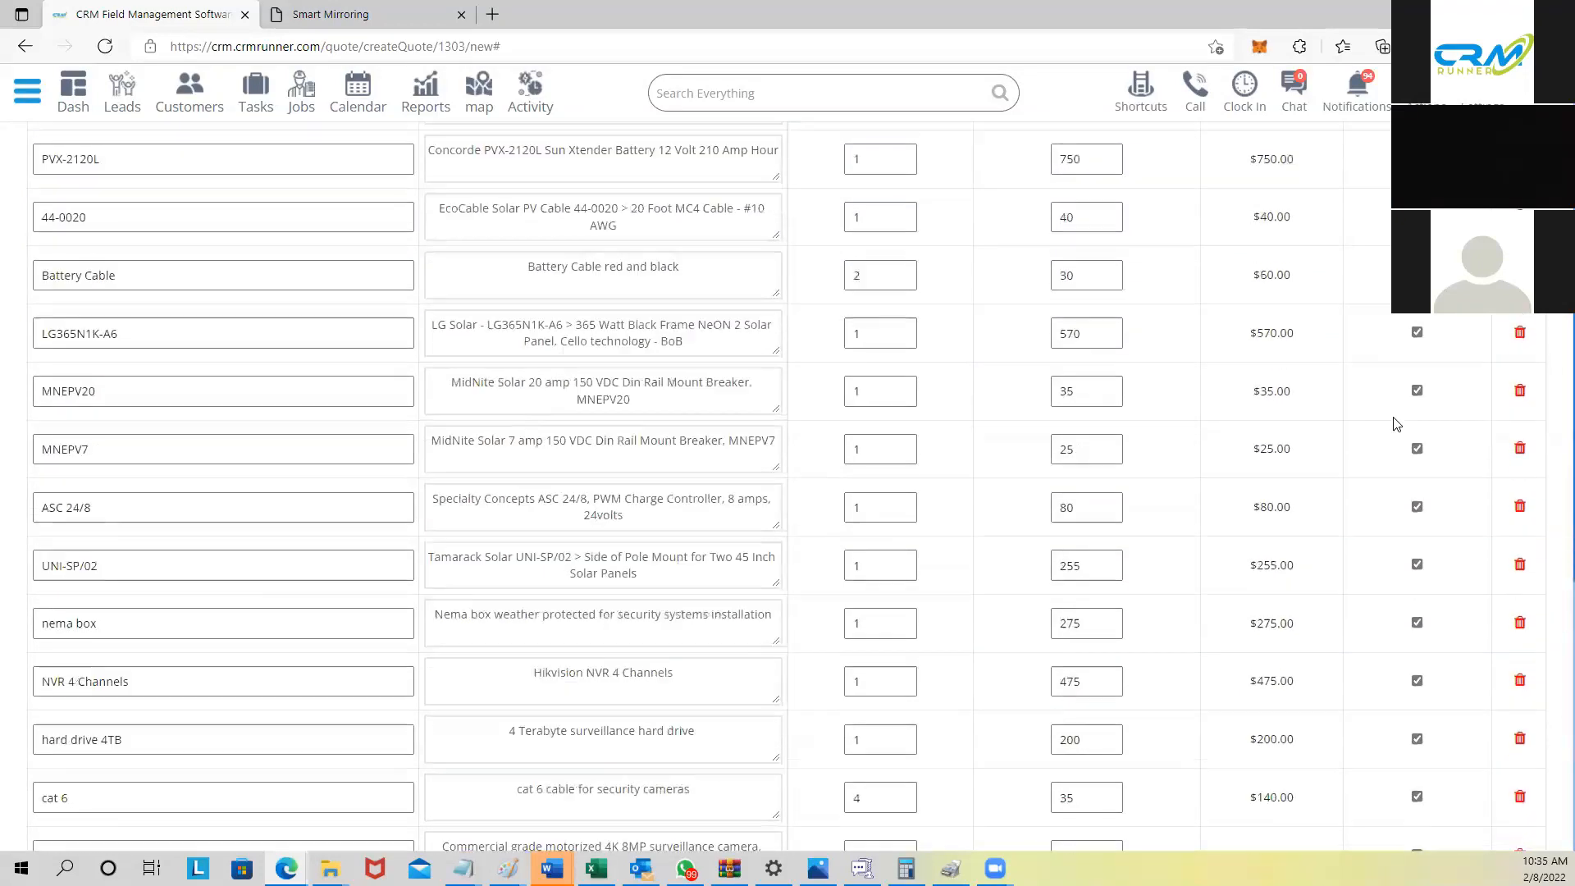
pyautogui.scroll(-2, 1397, 439)
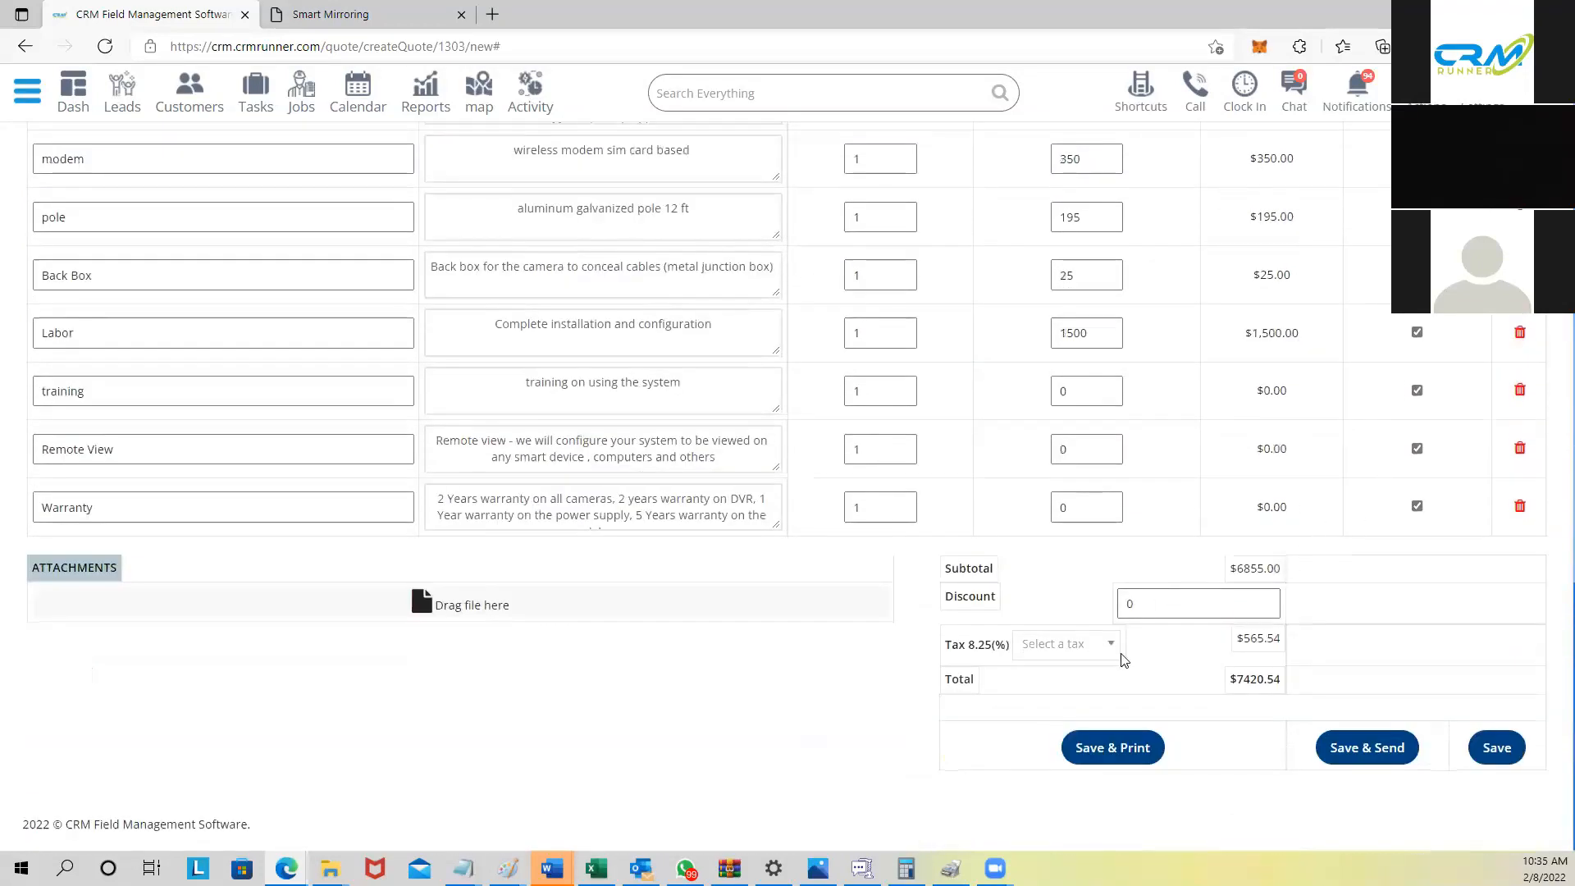
# Step: Change the tax from 8.25% to Florida 7%, apply a 250 discount, and save
pyautogui.moveTo(947, 648); pyautogui.dragTo(1009, 656)
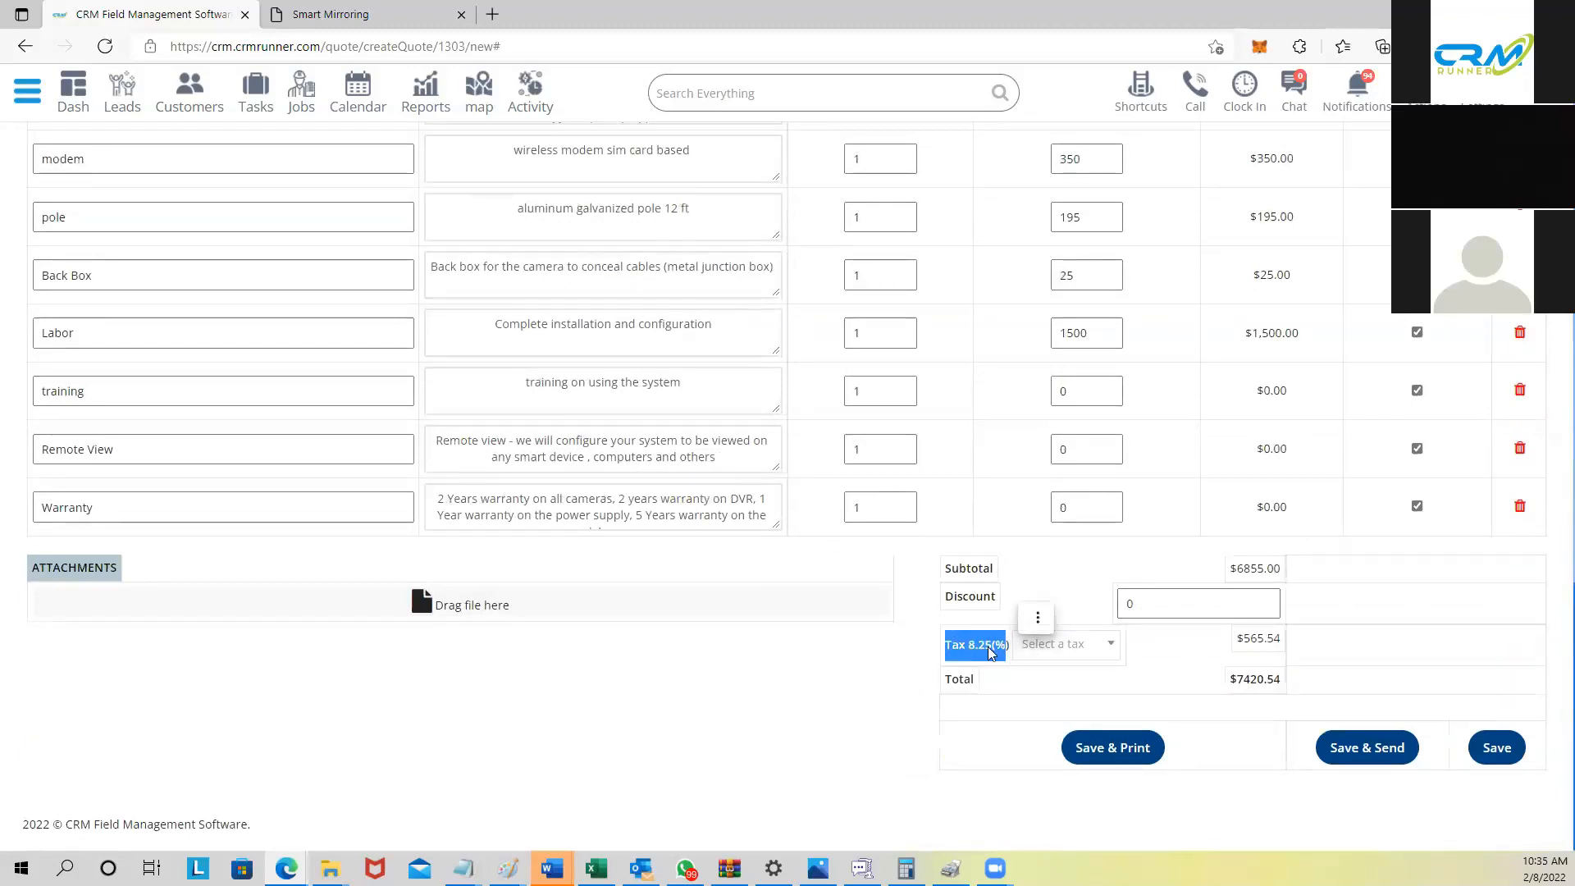
pyautogui.click(1120, 650)
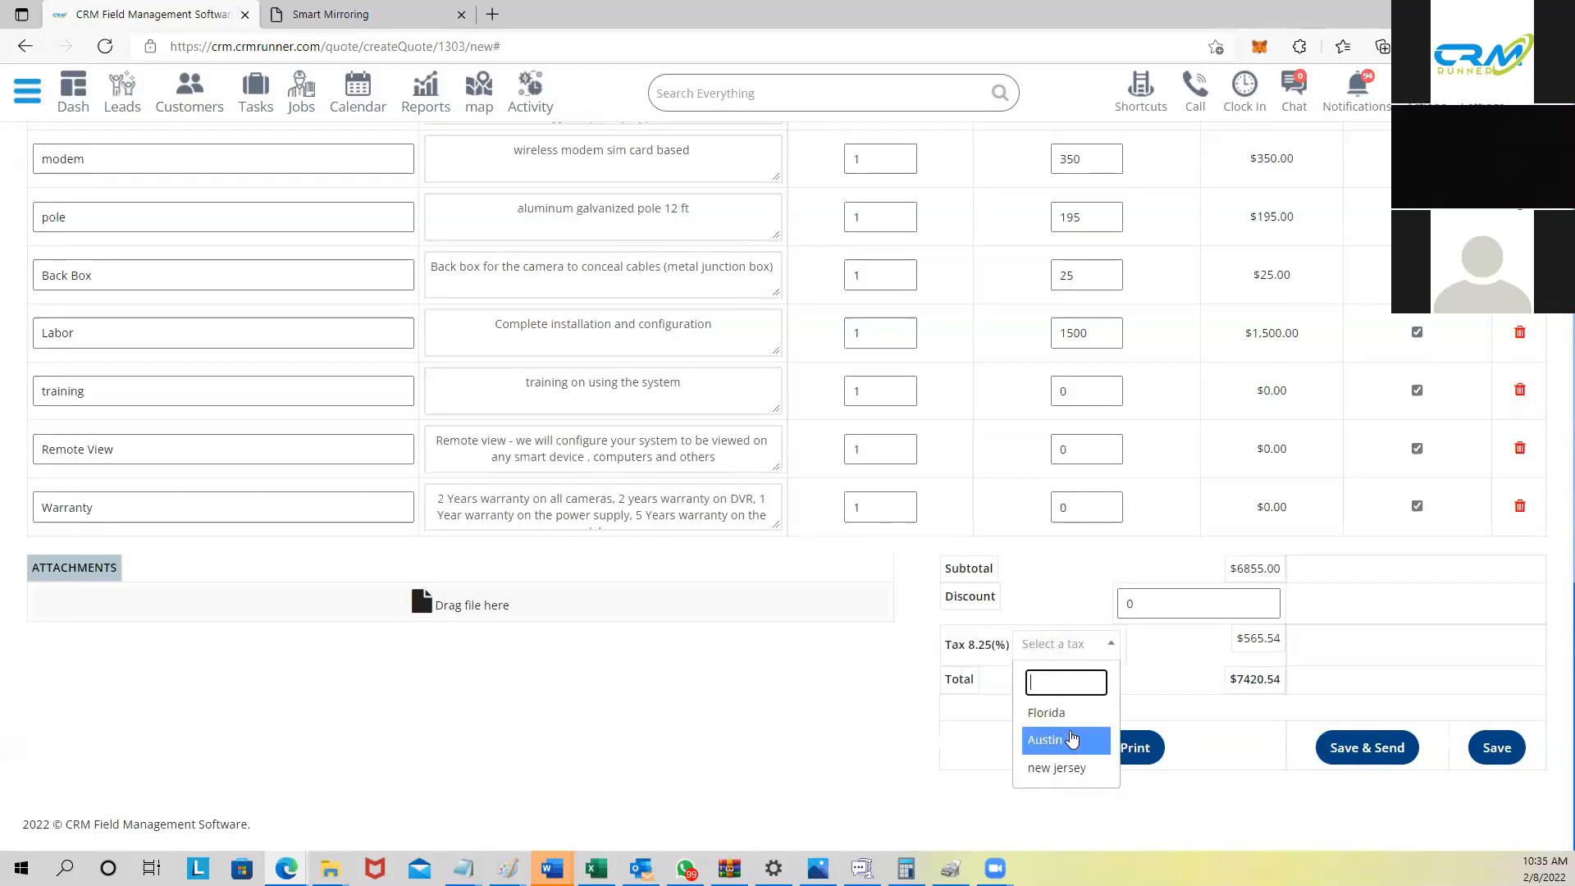
pyautogui.click(1067, 715)
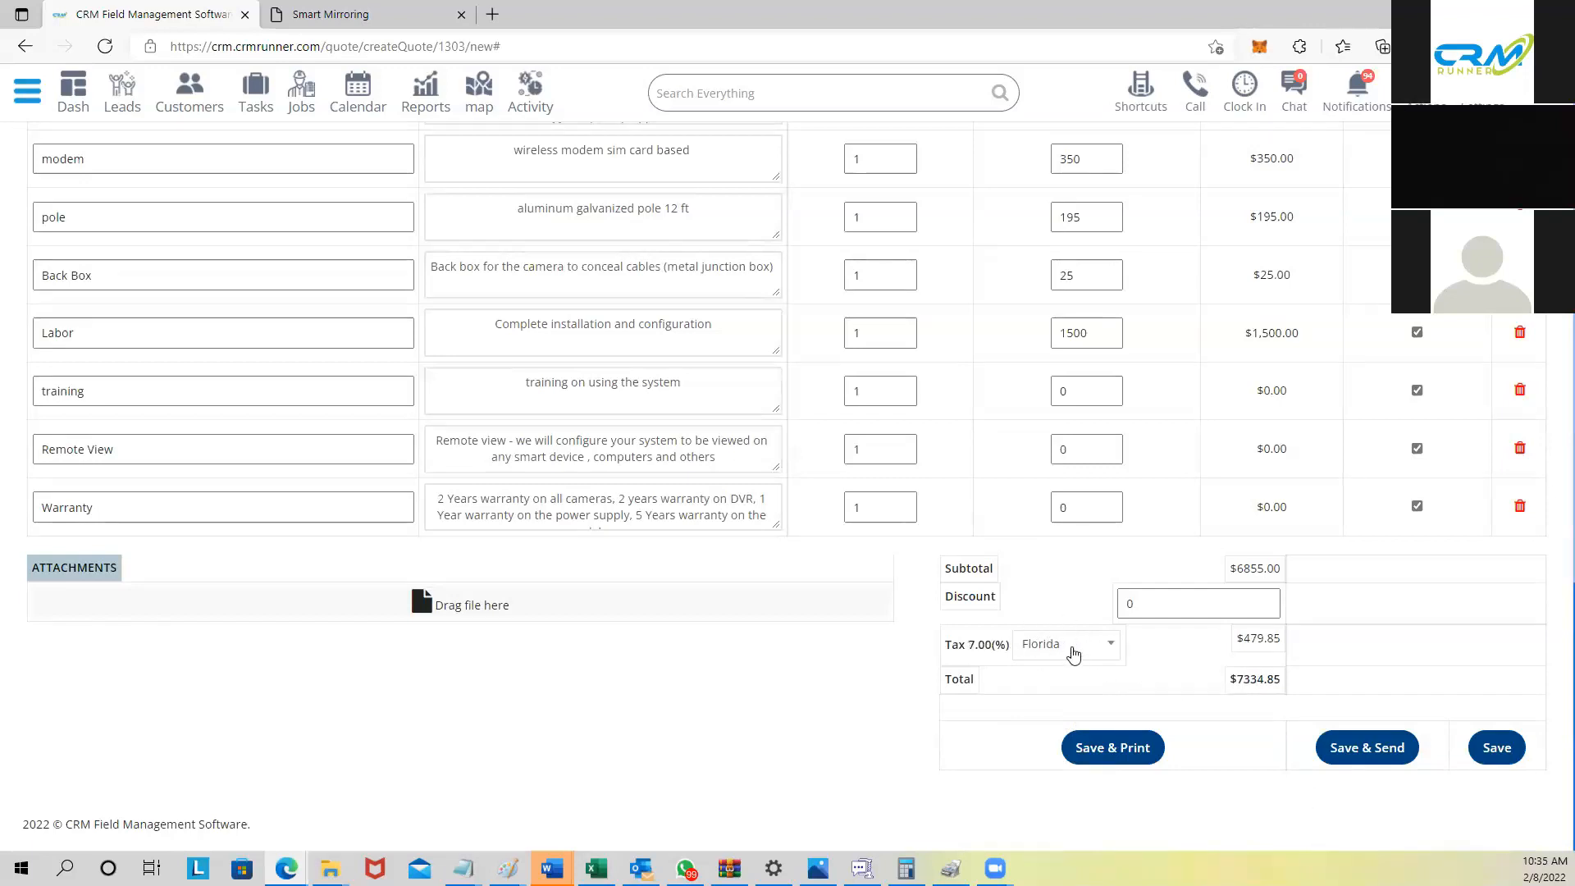
pyautogui.moveTo(1267, 634); pyautogui.dragTo(1106, 610)
pyautogui.click(1133, 605)
pyautogui.write('250')
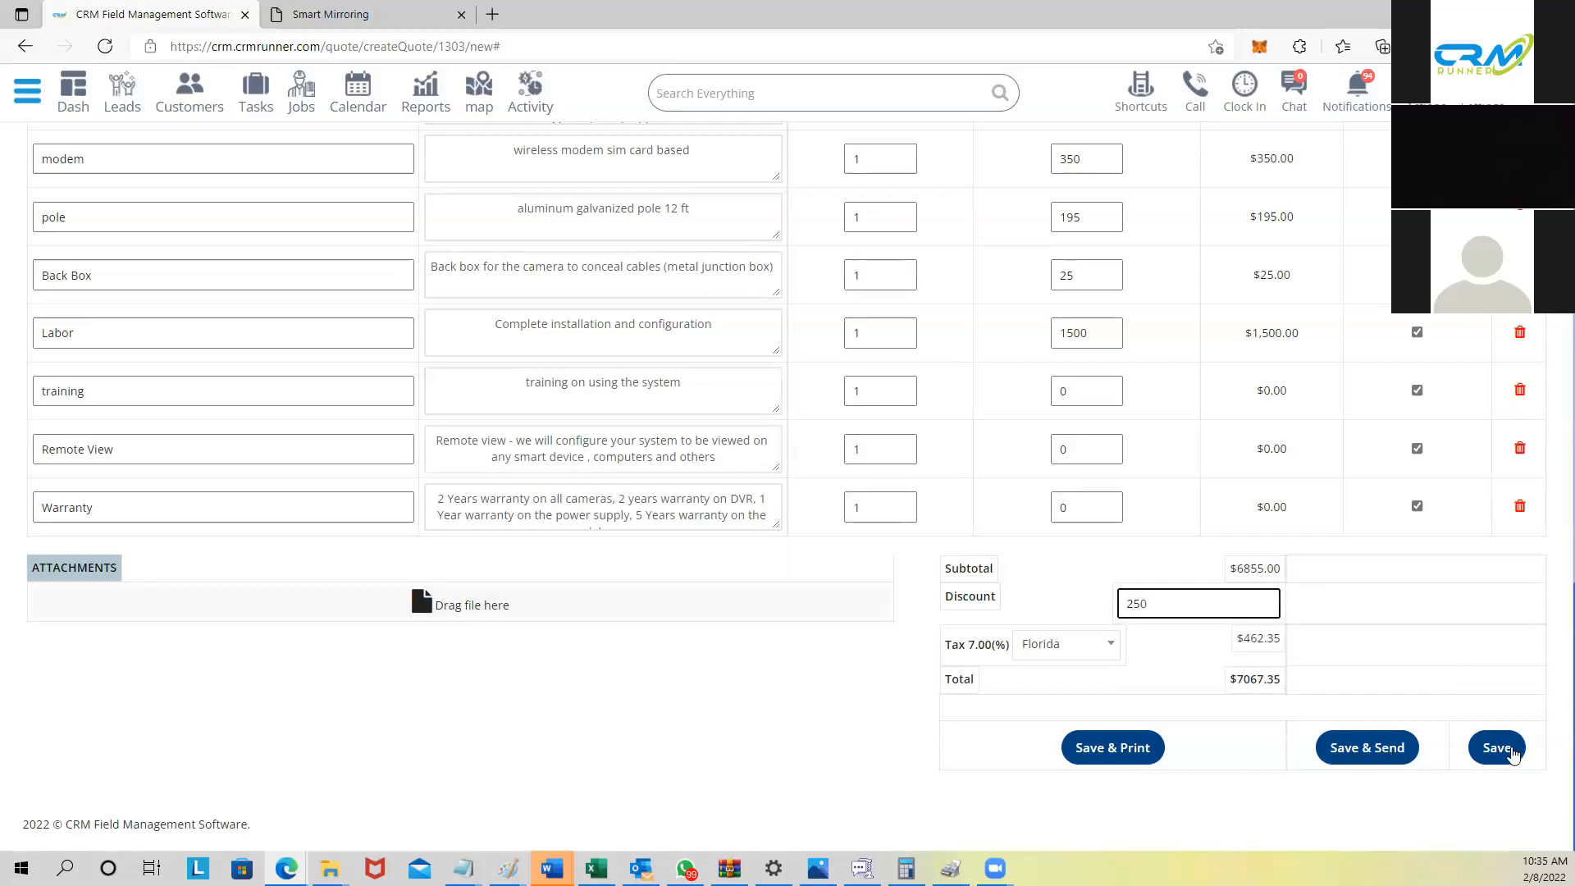
pyautogui.click(1507, 751)
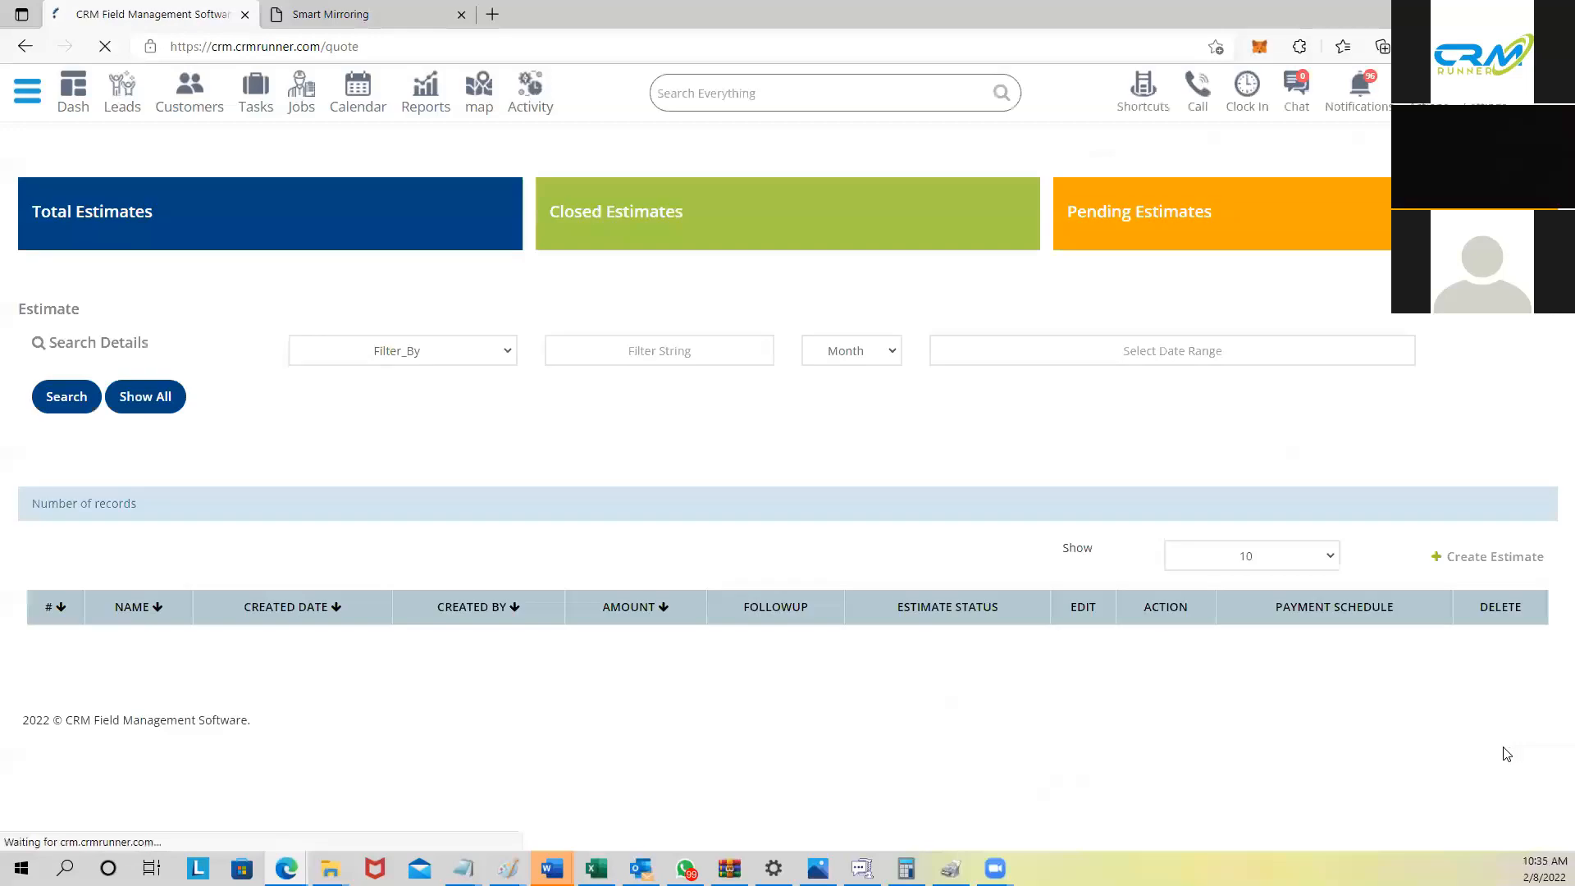
# Step: Download the $7067.35 estimate's quote PDF and close the Smart Mirroring tab
pyautogui.scroll(-3, 826, 552)
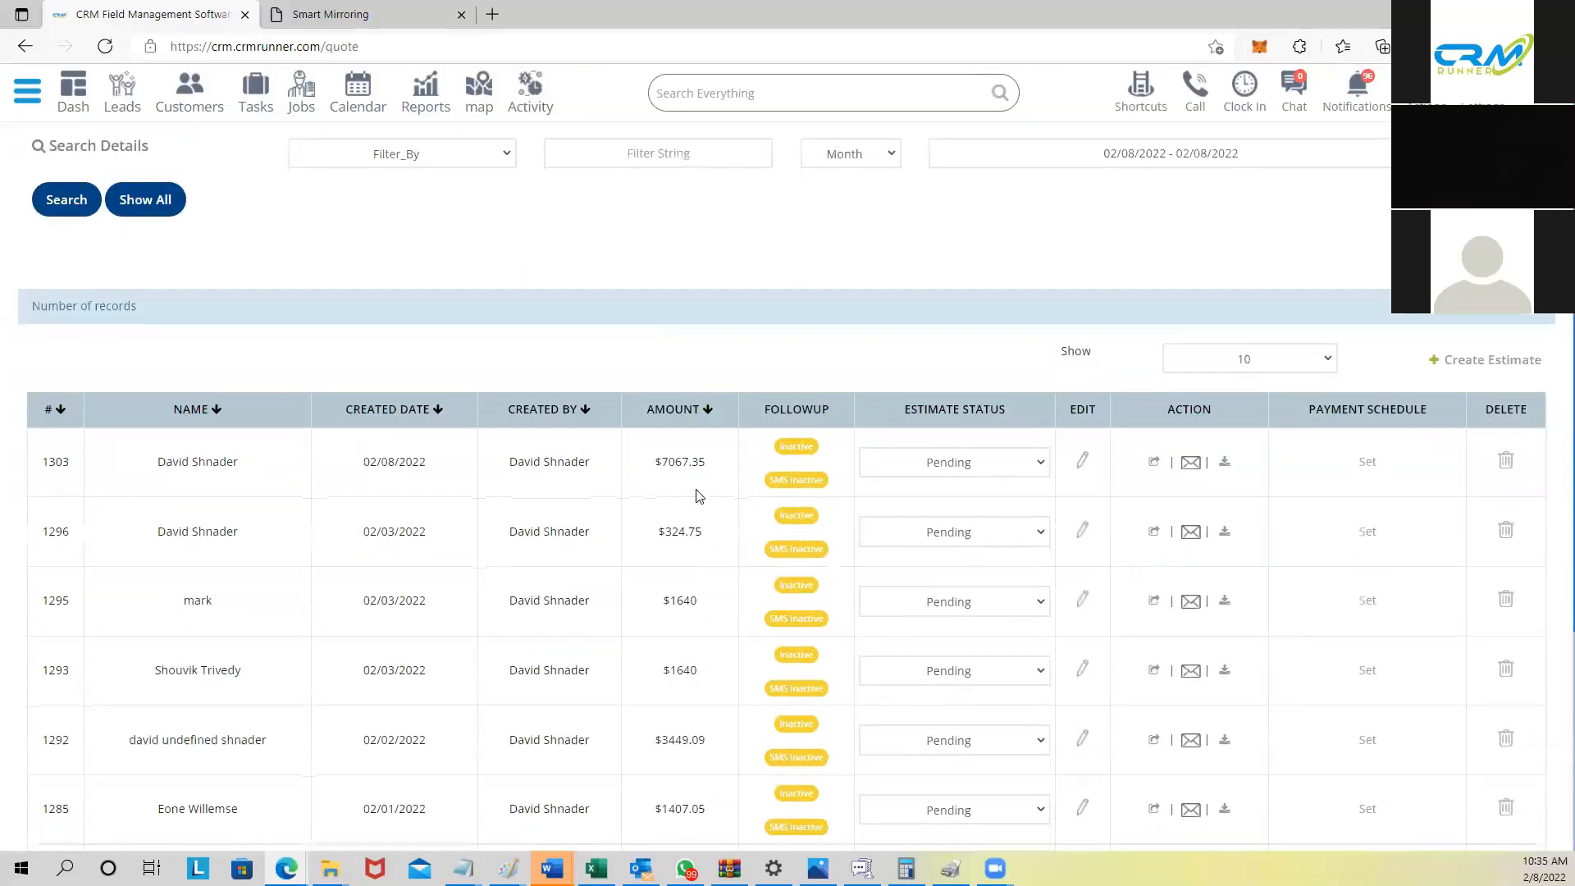
pyautogui.moveTo(656, 465); pyautogui.dragTo(712, 464)
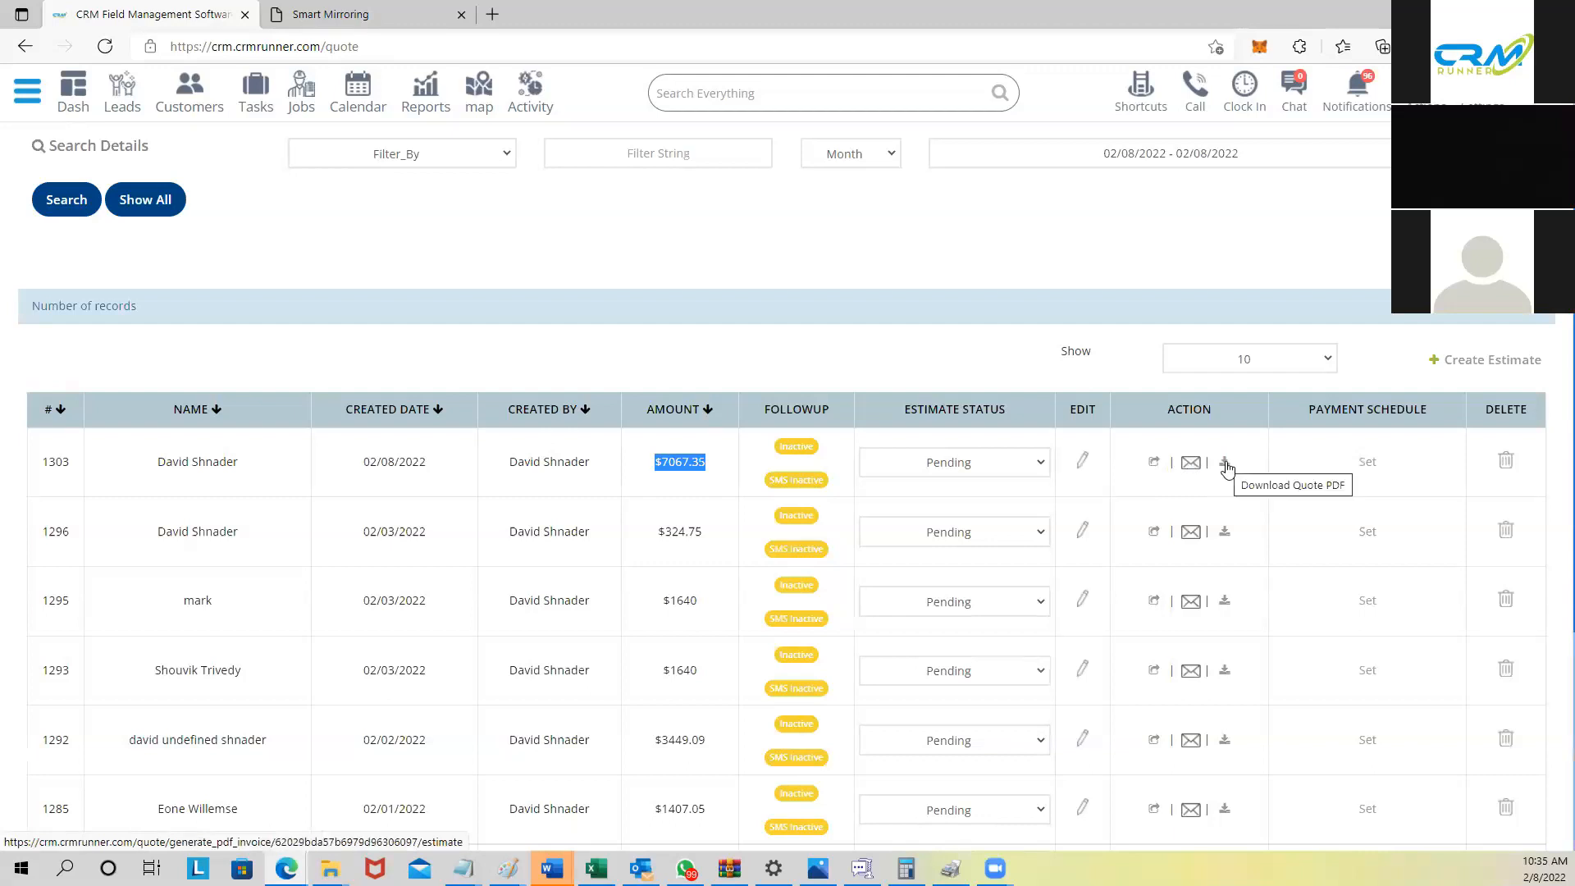
pyautogui.click(1226, 468)
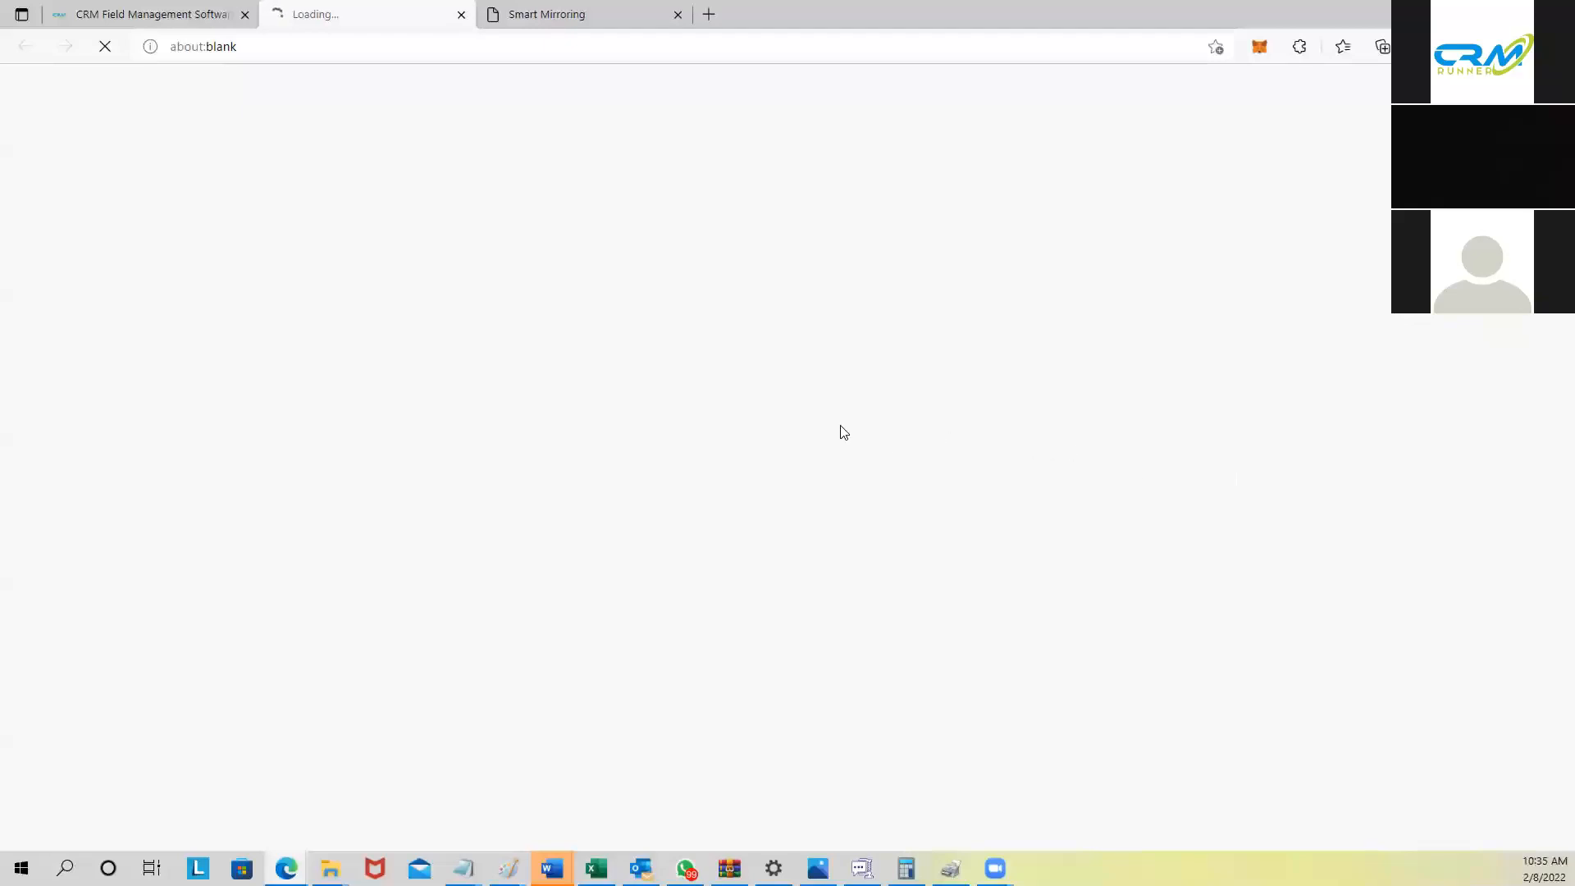
pyautogui.click(678, 15)
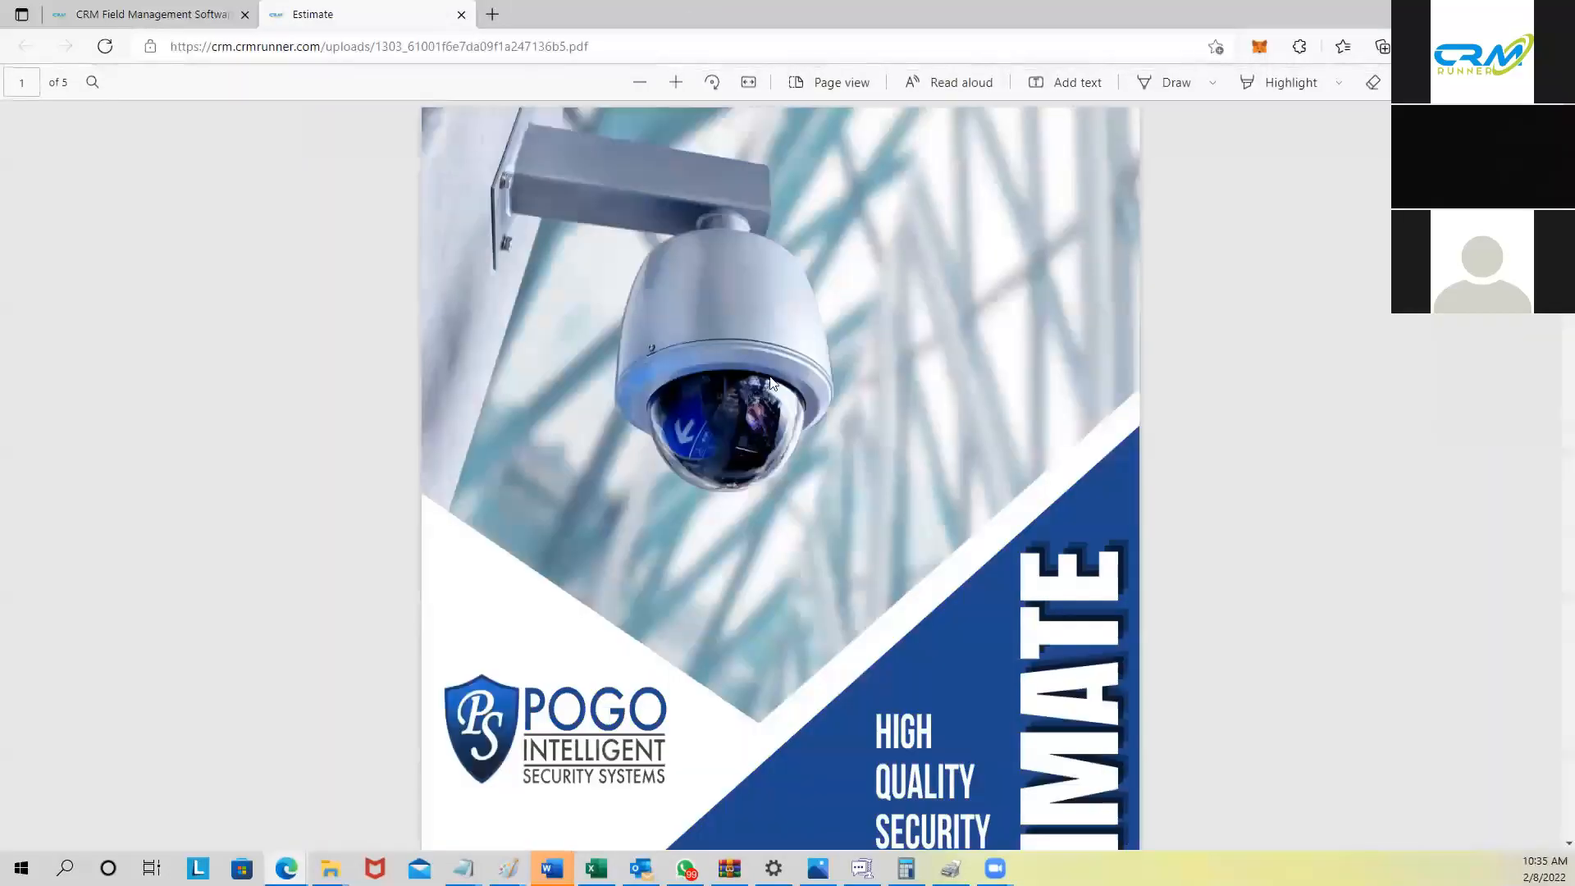
# Step: Scroll through the estimate PDF to pages 4–5, then back to the cover page
pyautogui.scroll(-3, 991, 254)
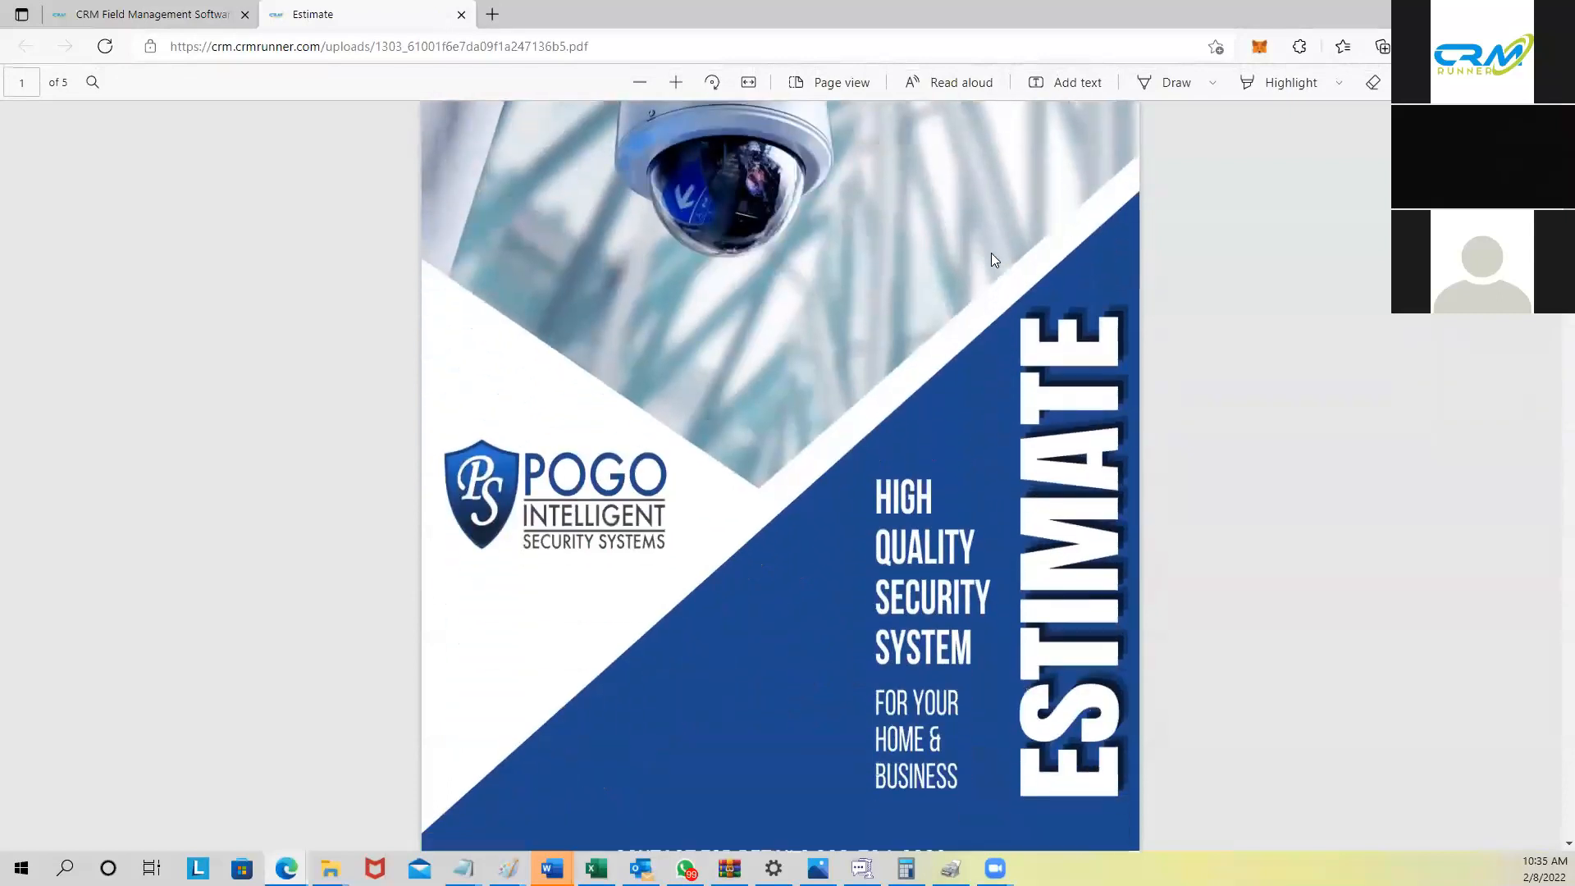
pyautogui.scroll(3, 1017, 263)
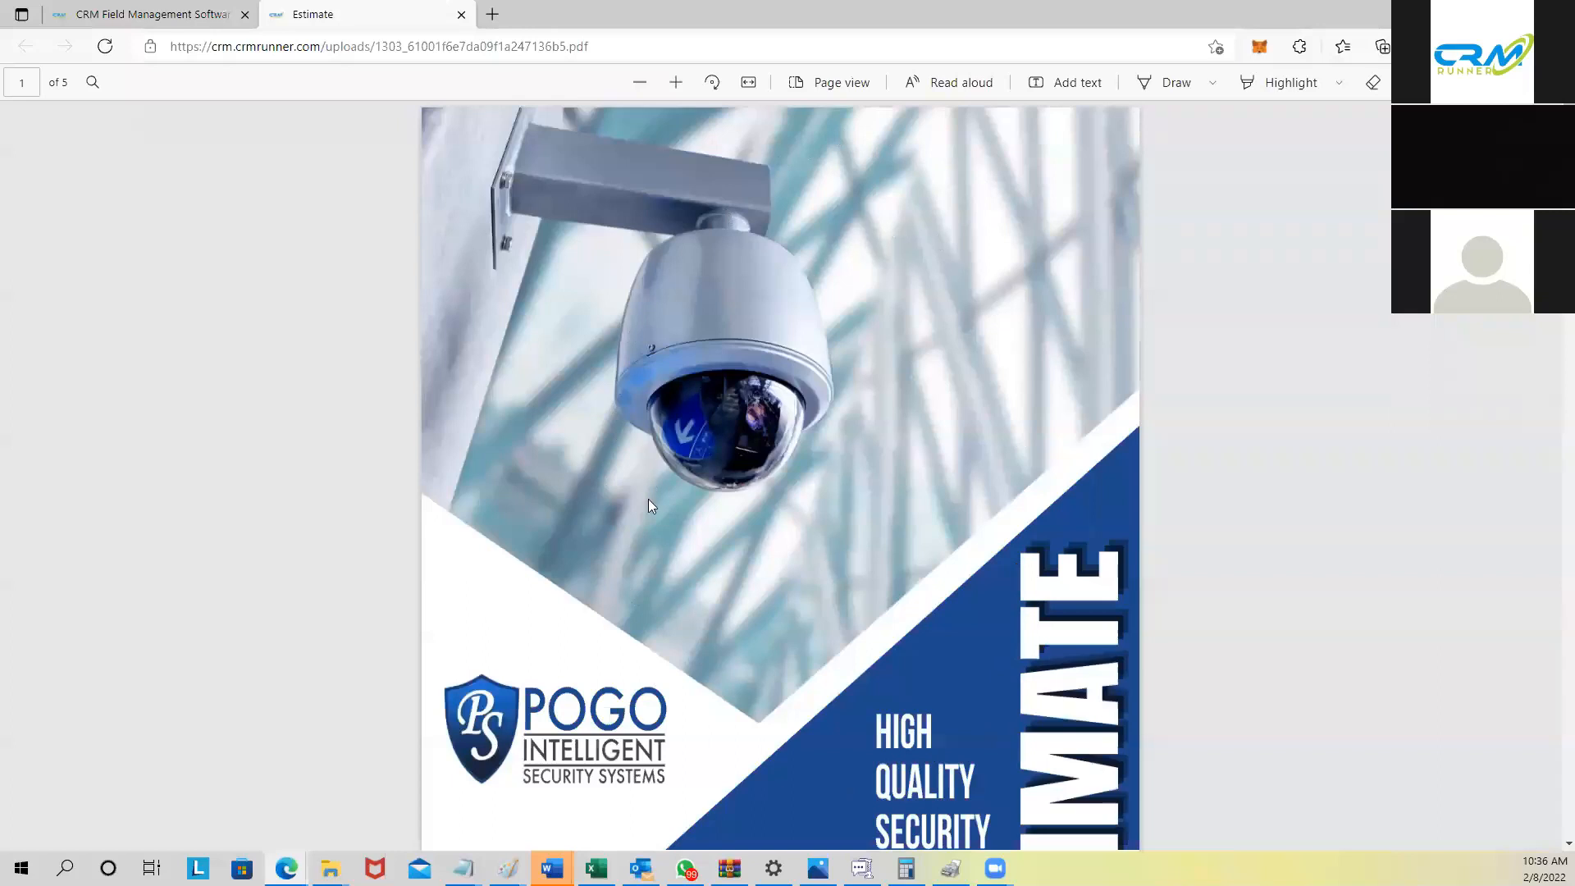
pyautogui.scroll(-3, 648, 500)
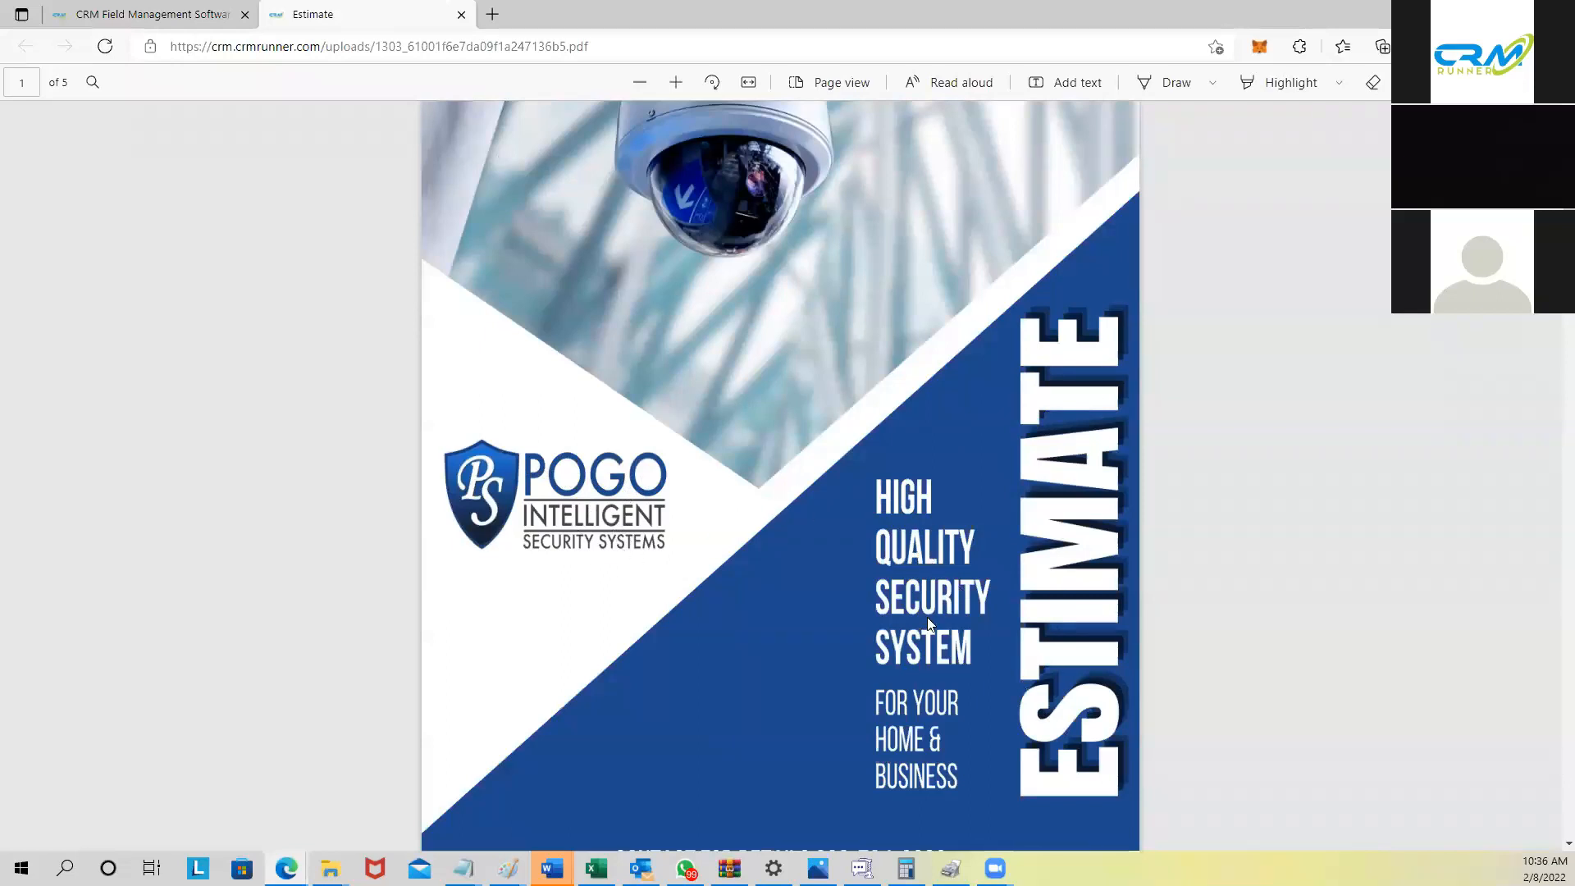
pyautogui.scroll(-2, 920, 676)
pyautogui.scroll(-8, 926, 679)
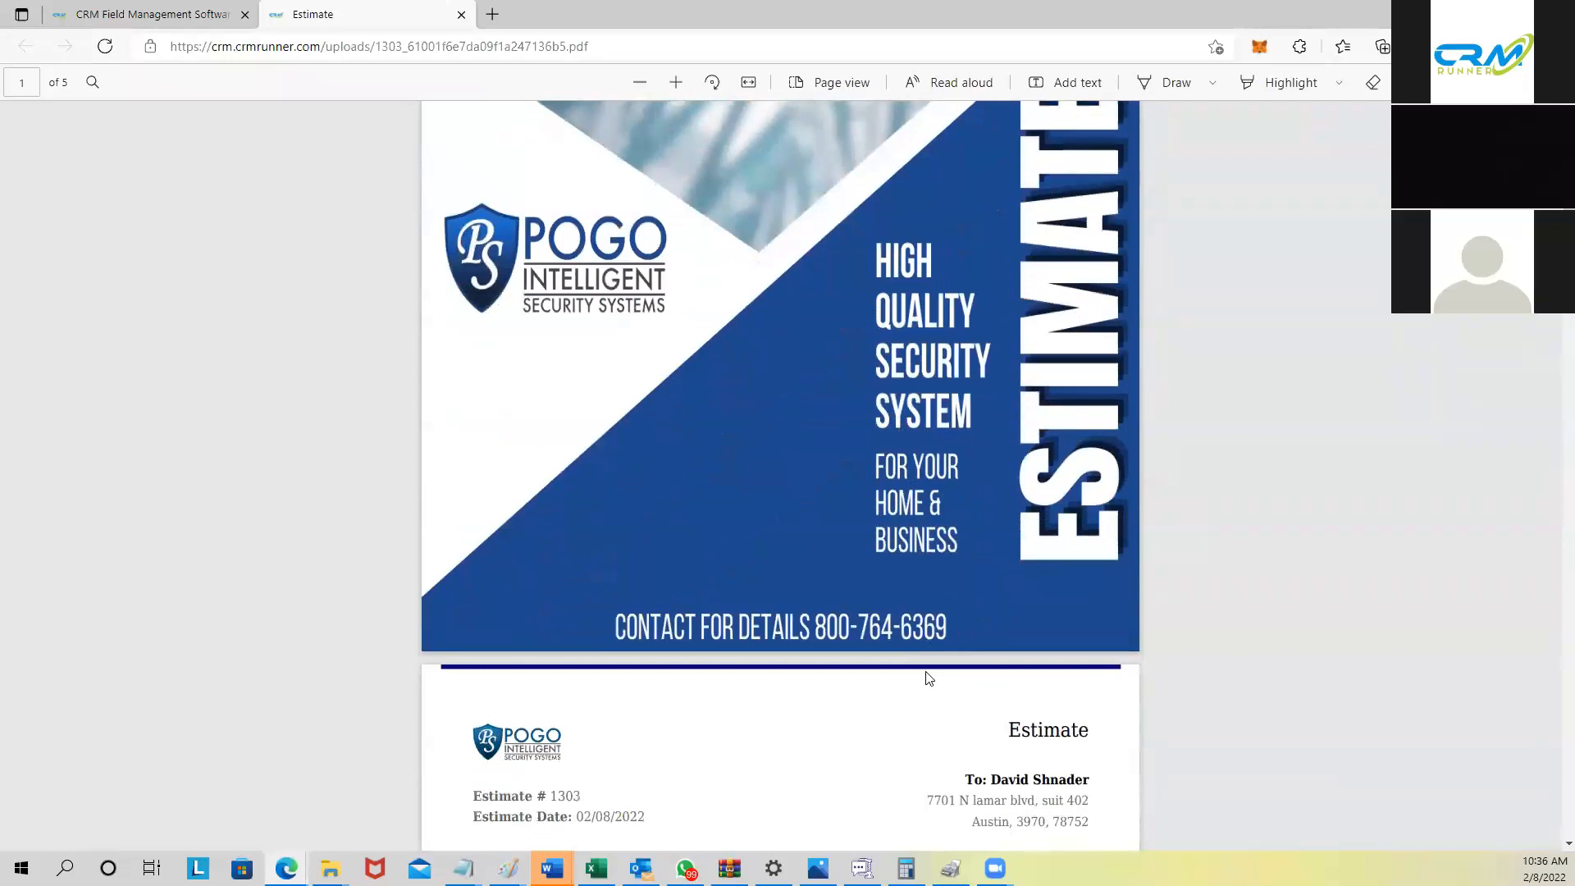
pyautogui.scroll(-3, 928, 457)
pyautogui.scroll(3, 929, 454)
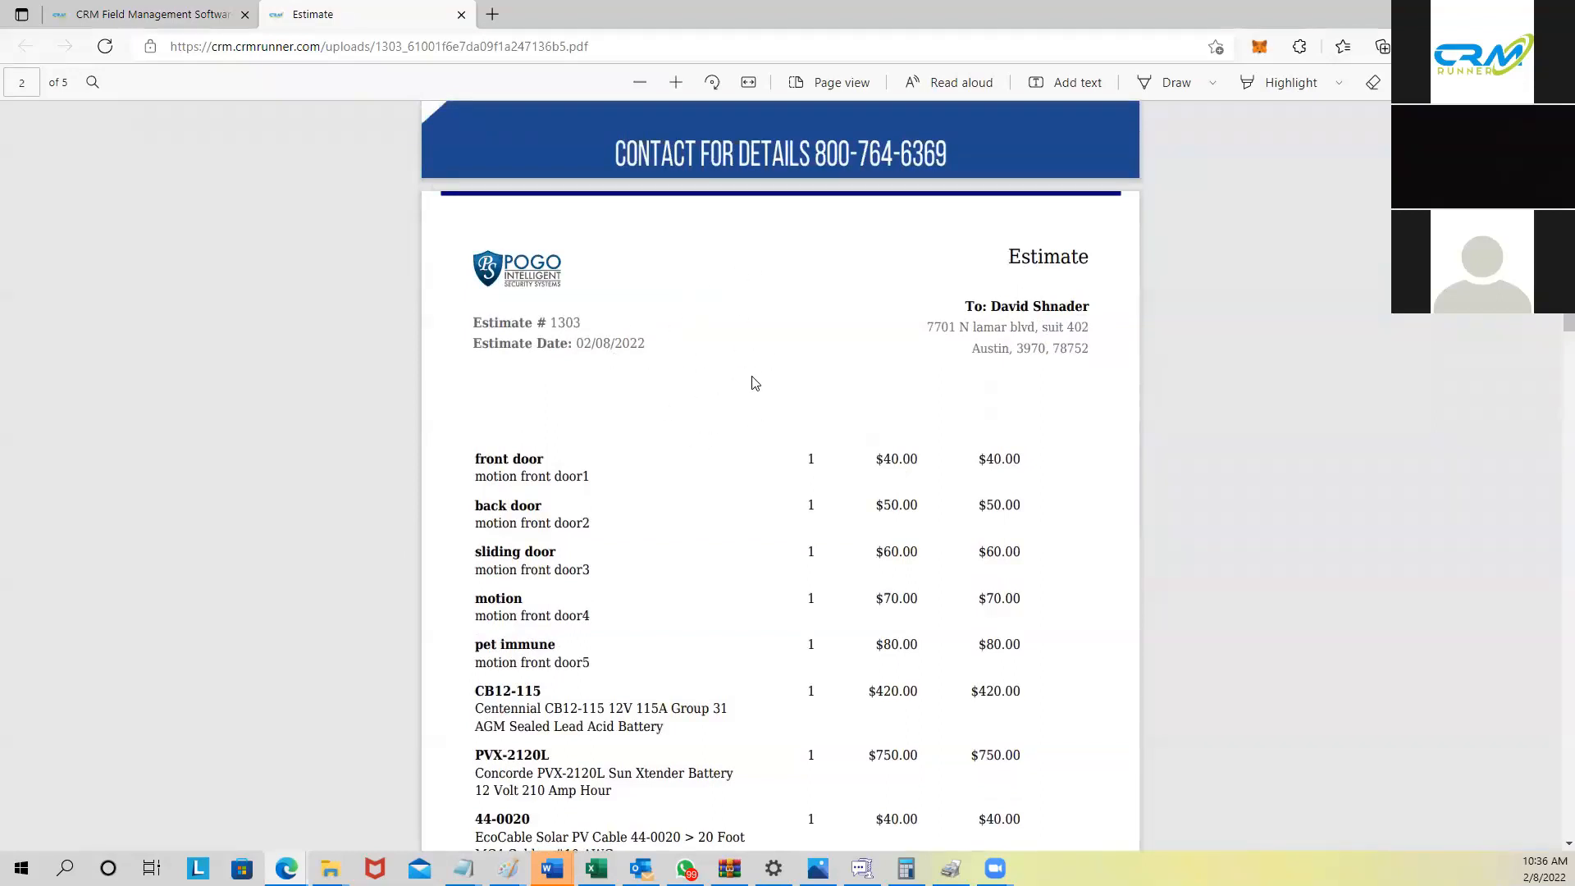
pyautogui.scroll(-2, 749, 402)
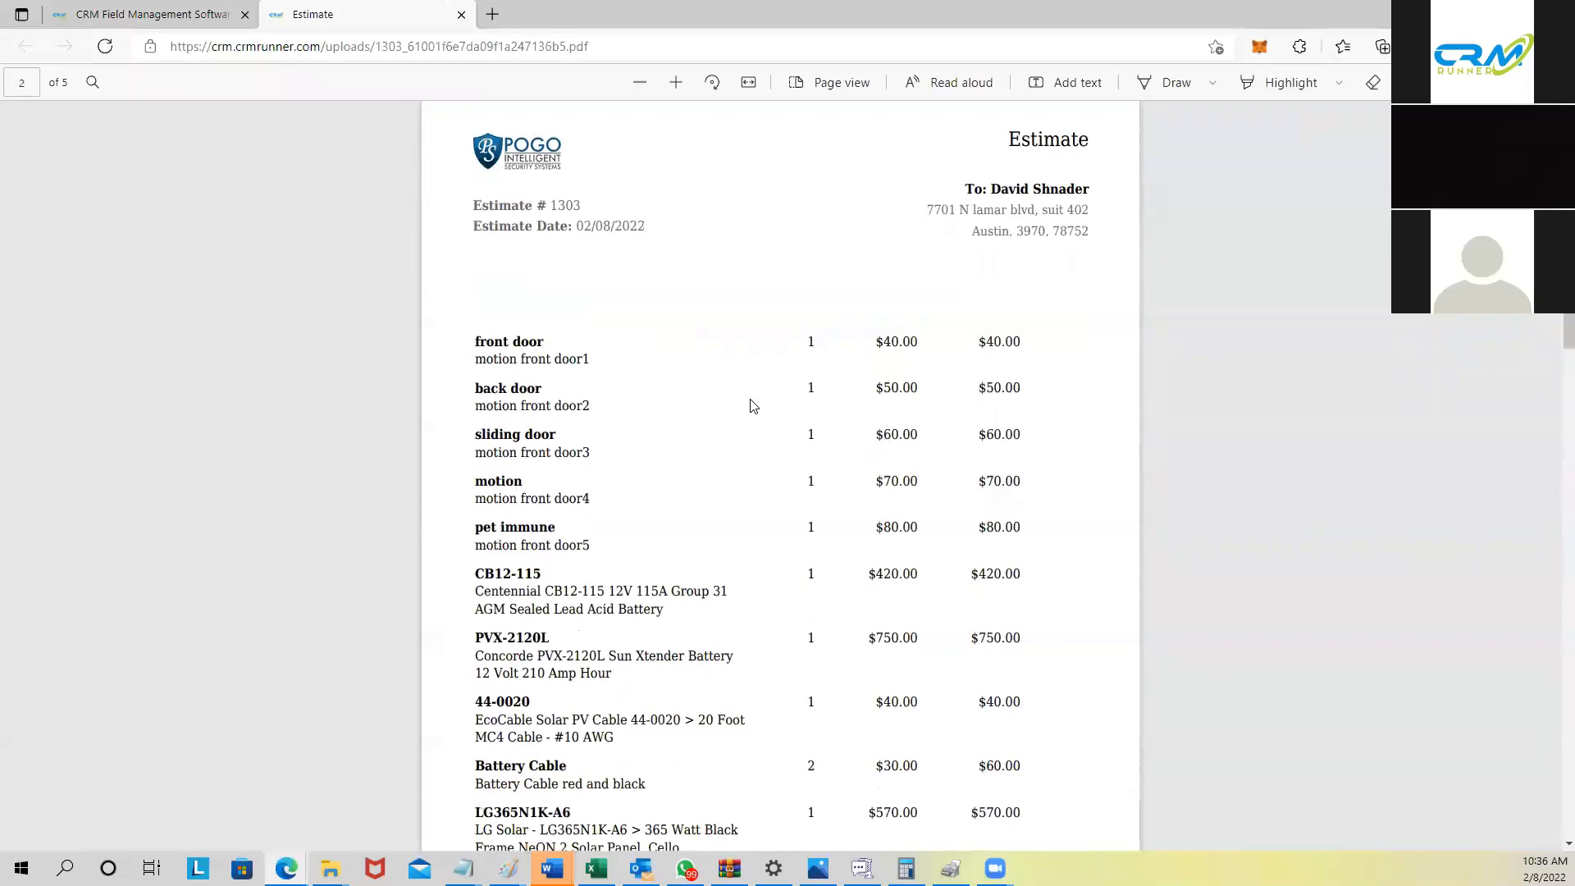
pyautogui.scroll(-12, 895, 418)
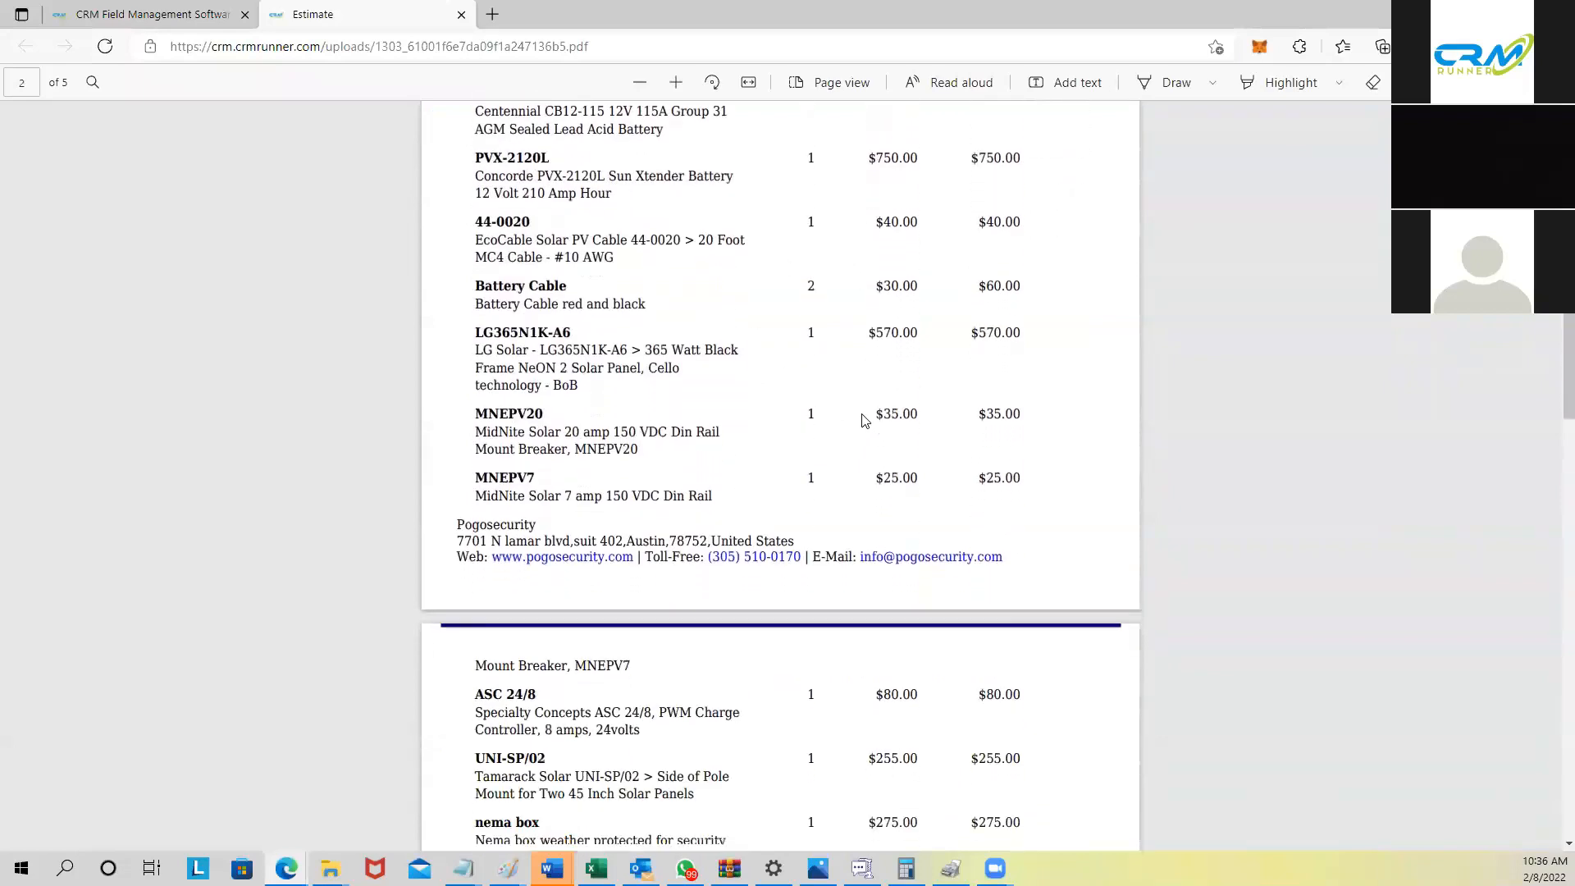
pyautogui.scroll(-10, 864, 415)
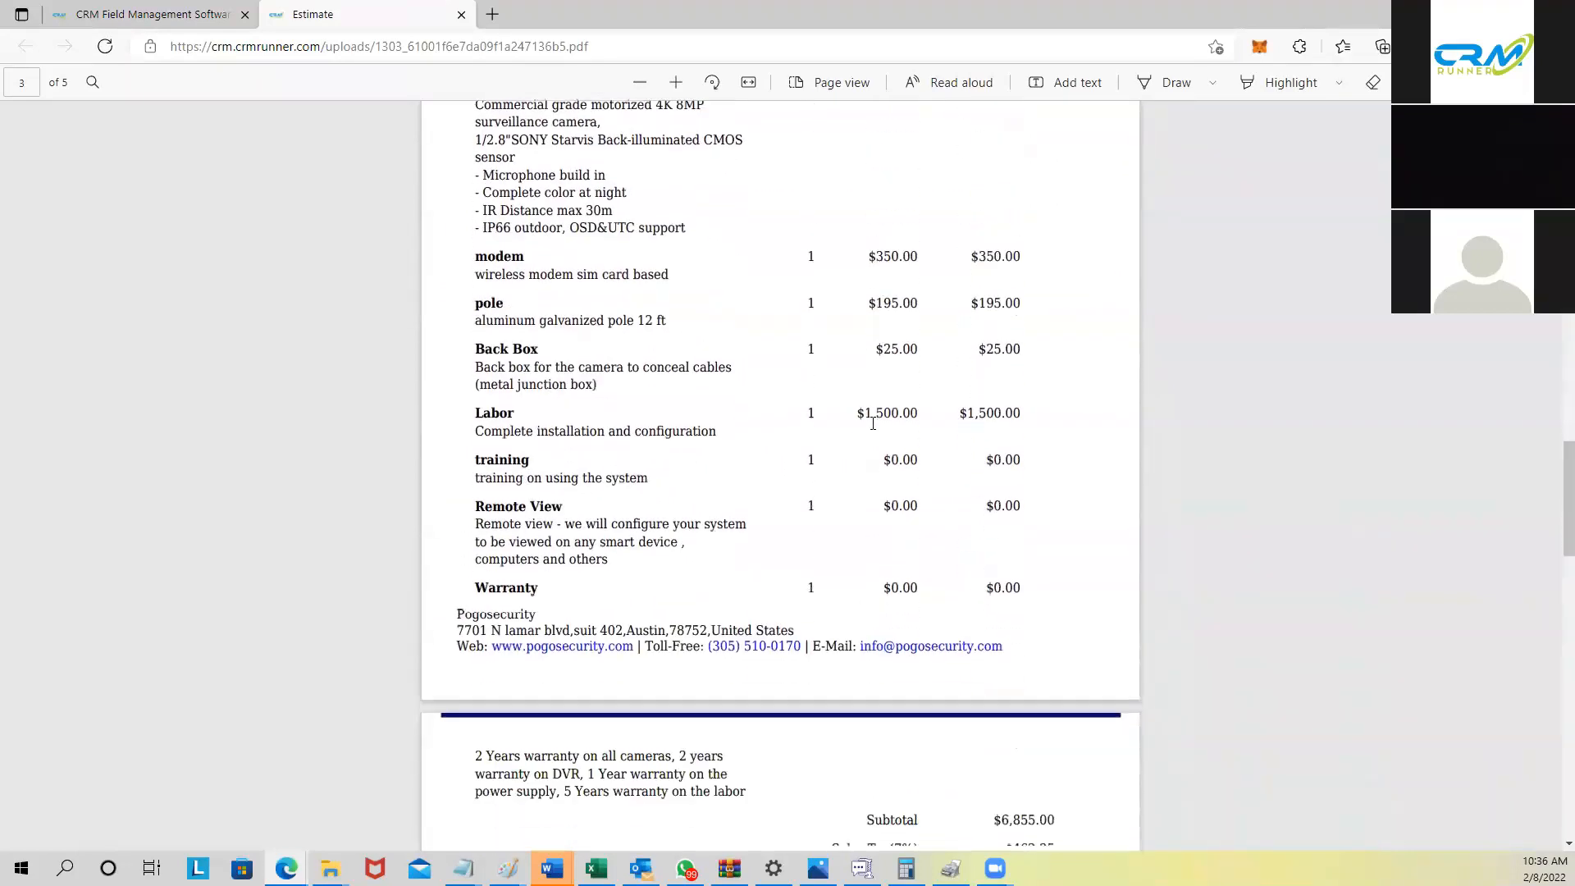
pyautogui.scroll(-4, 890, 427)
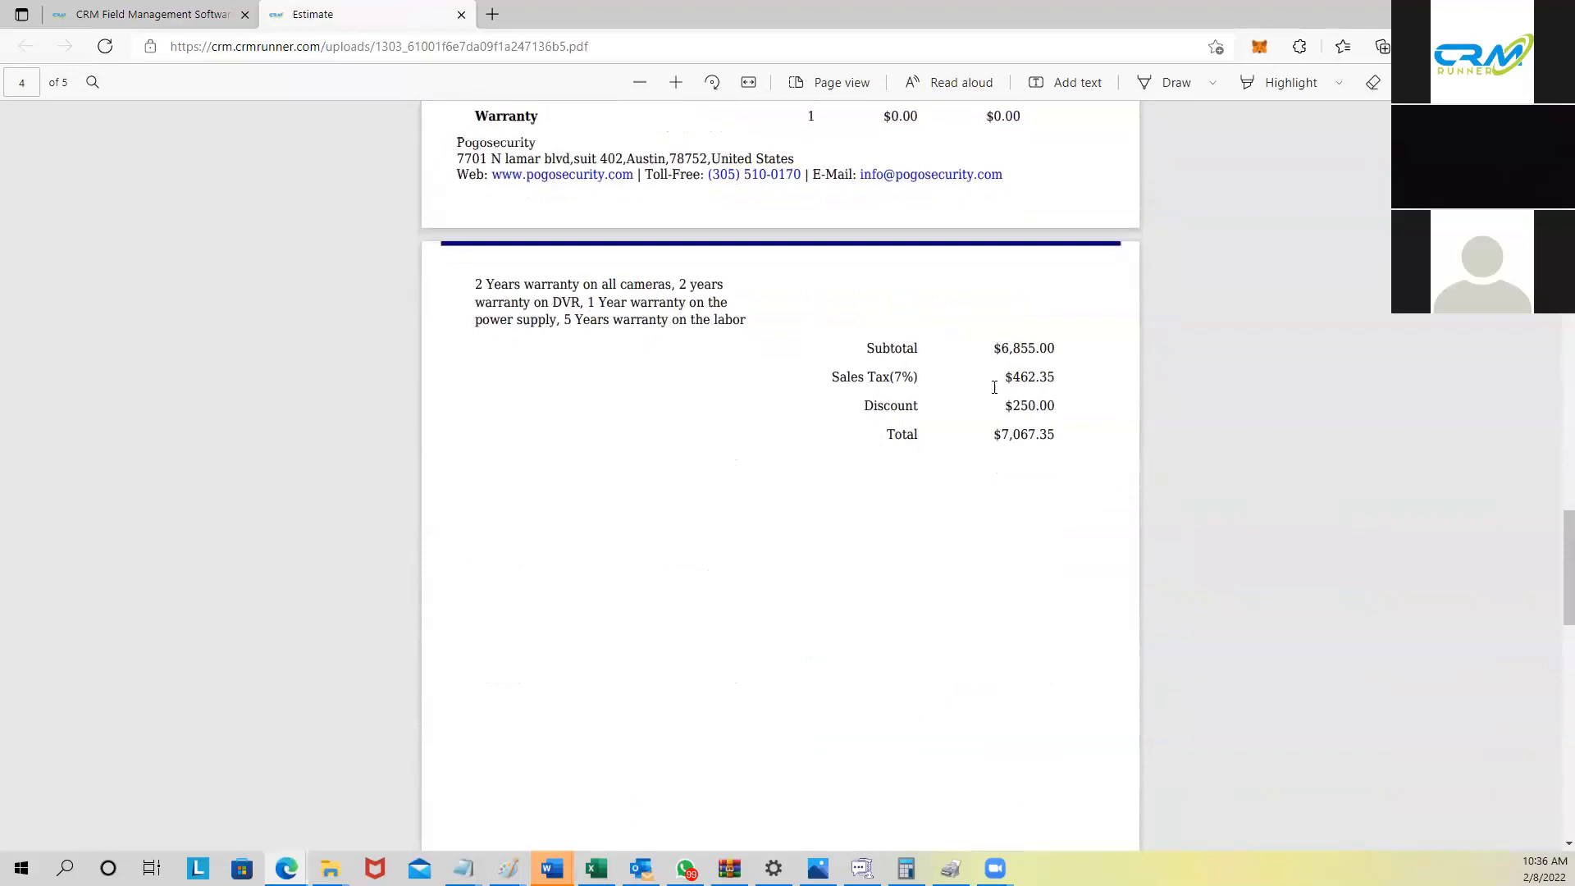
pyautogui.scroll(-9, 994, 386)
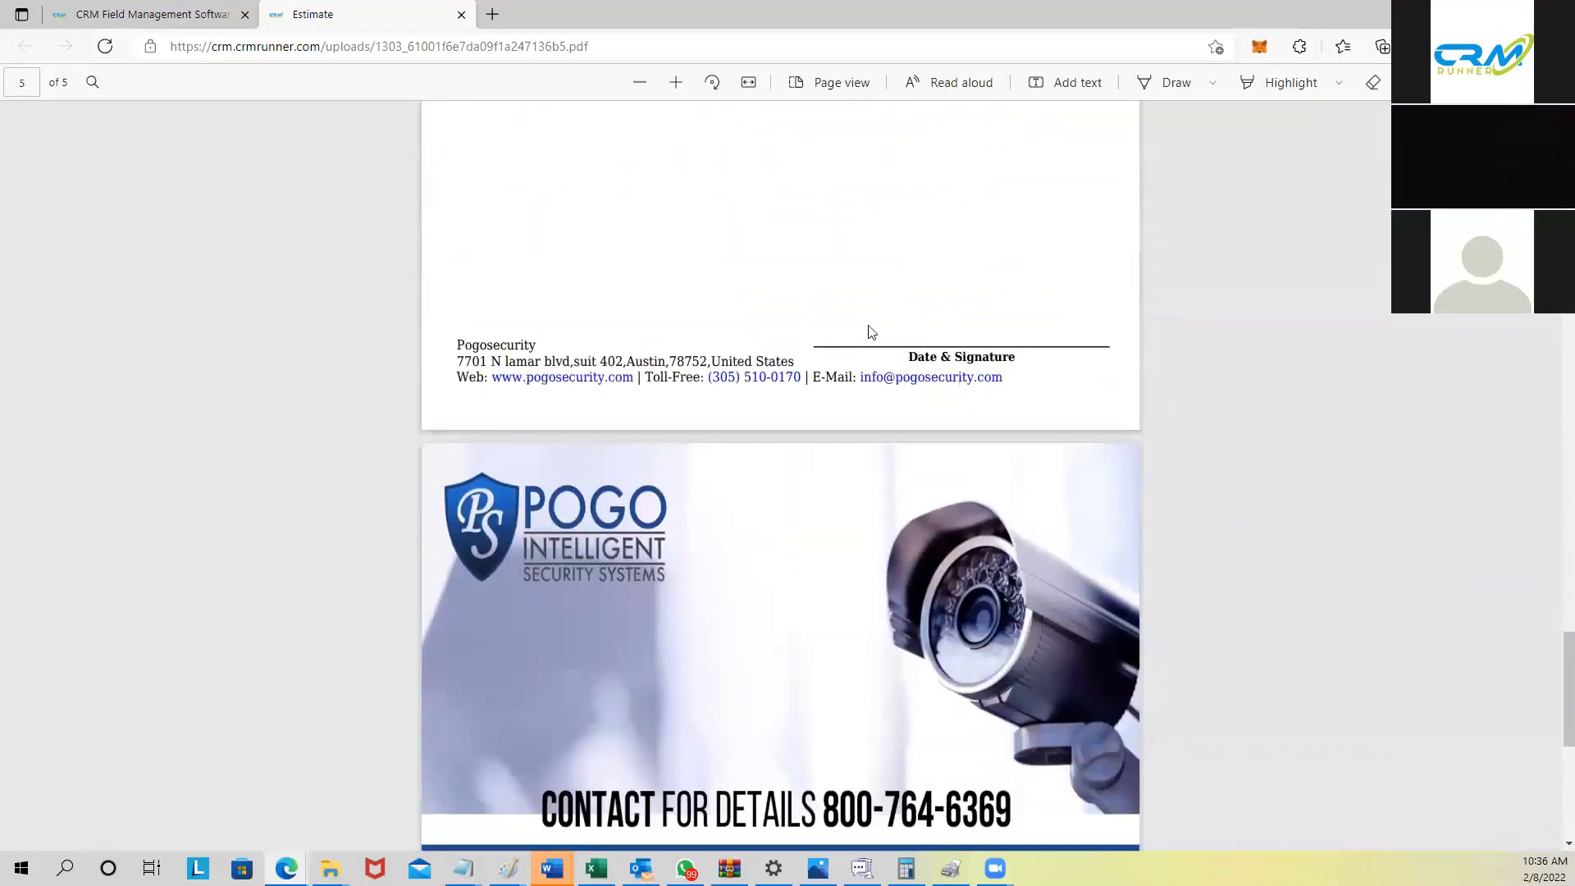
pyautogui.scroll(4, 932, 309)
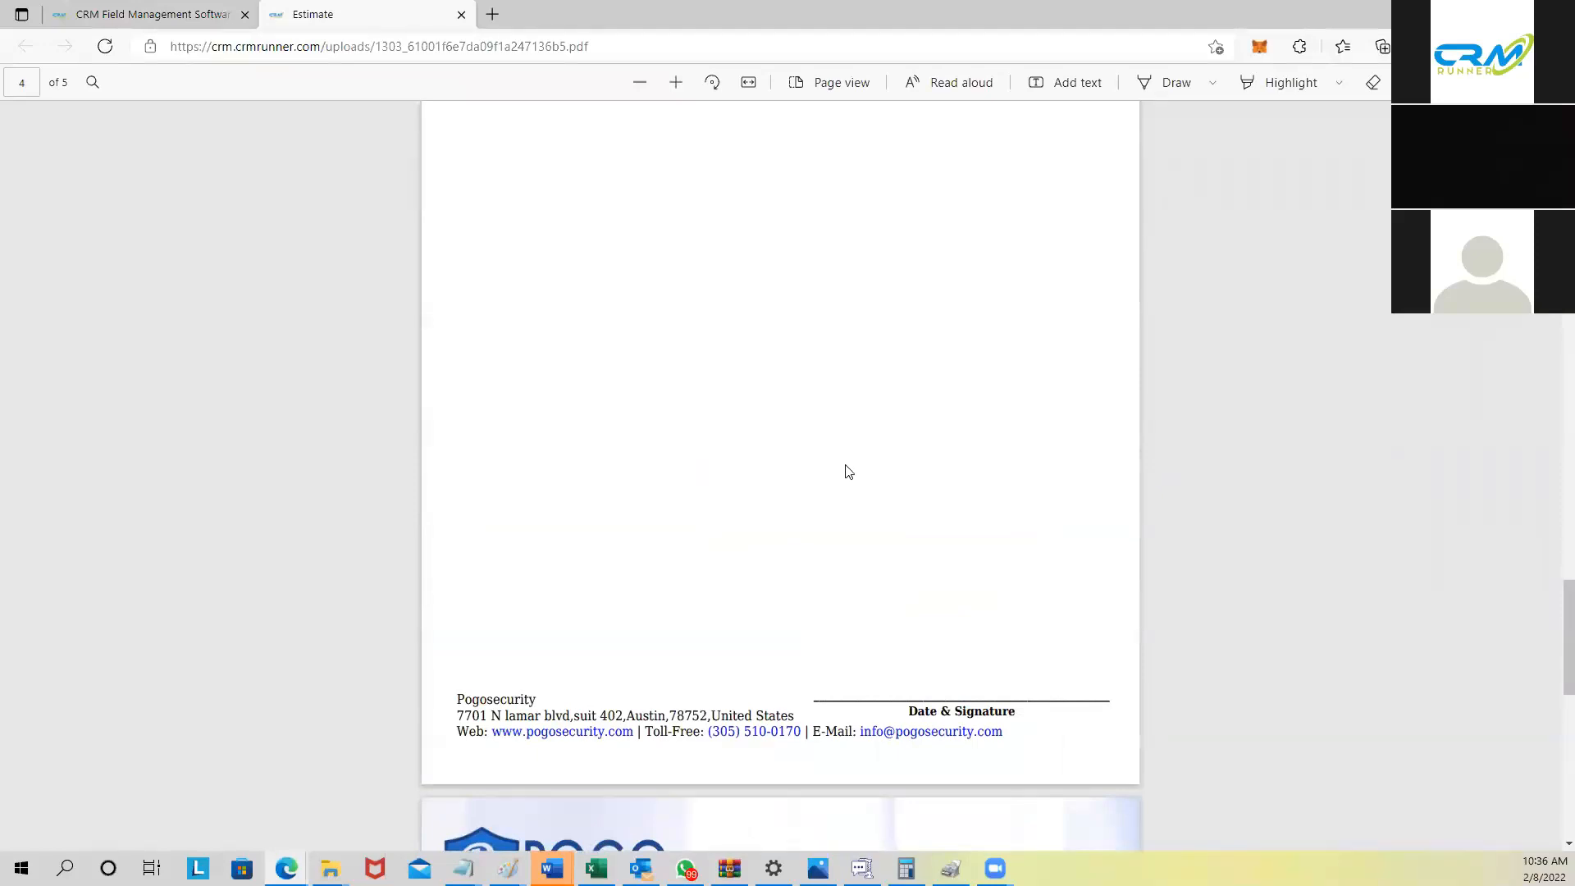
pyautogui.scroll(-8, 846, 469)
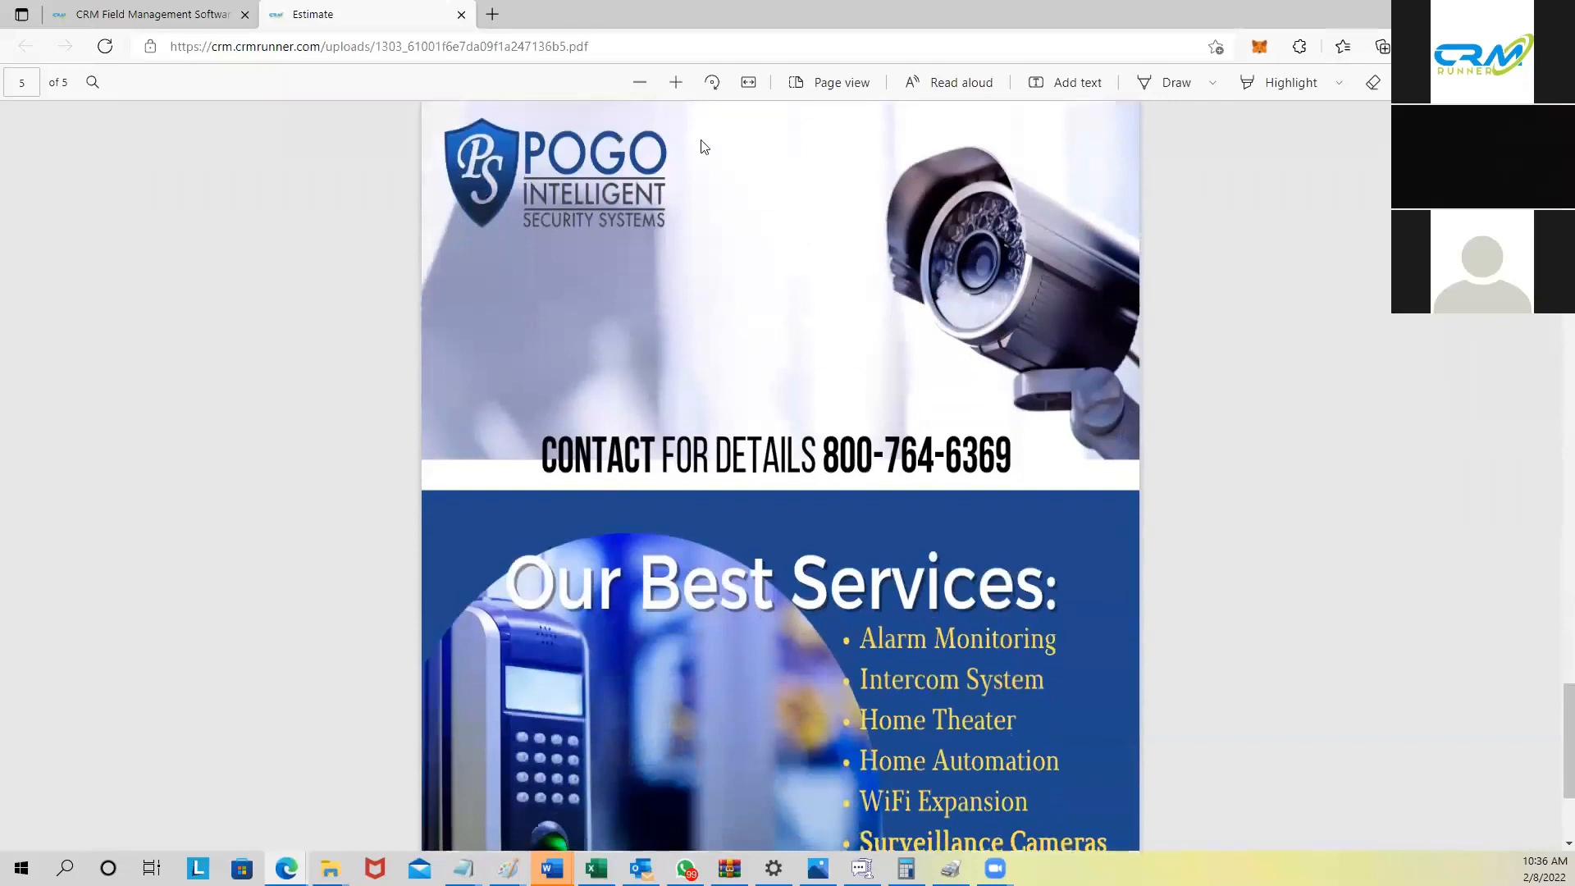
pyautogui.scroll(-3, 630, 321)
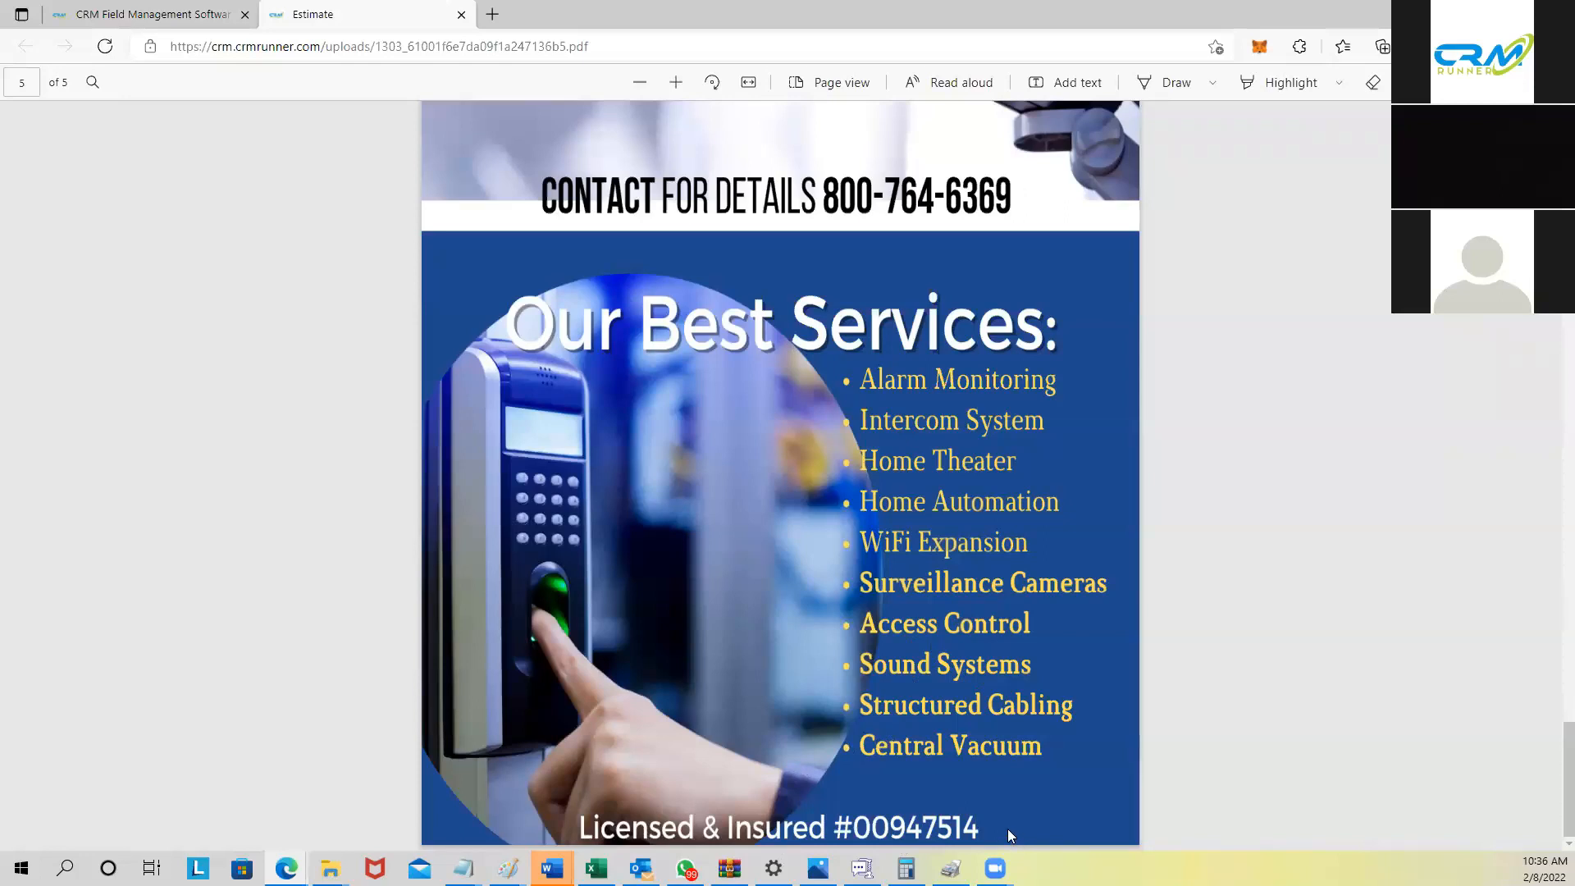
pyautogui.scroll(7, 951, 743)
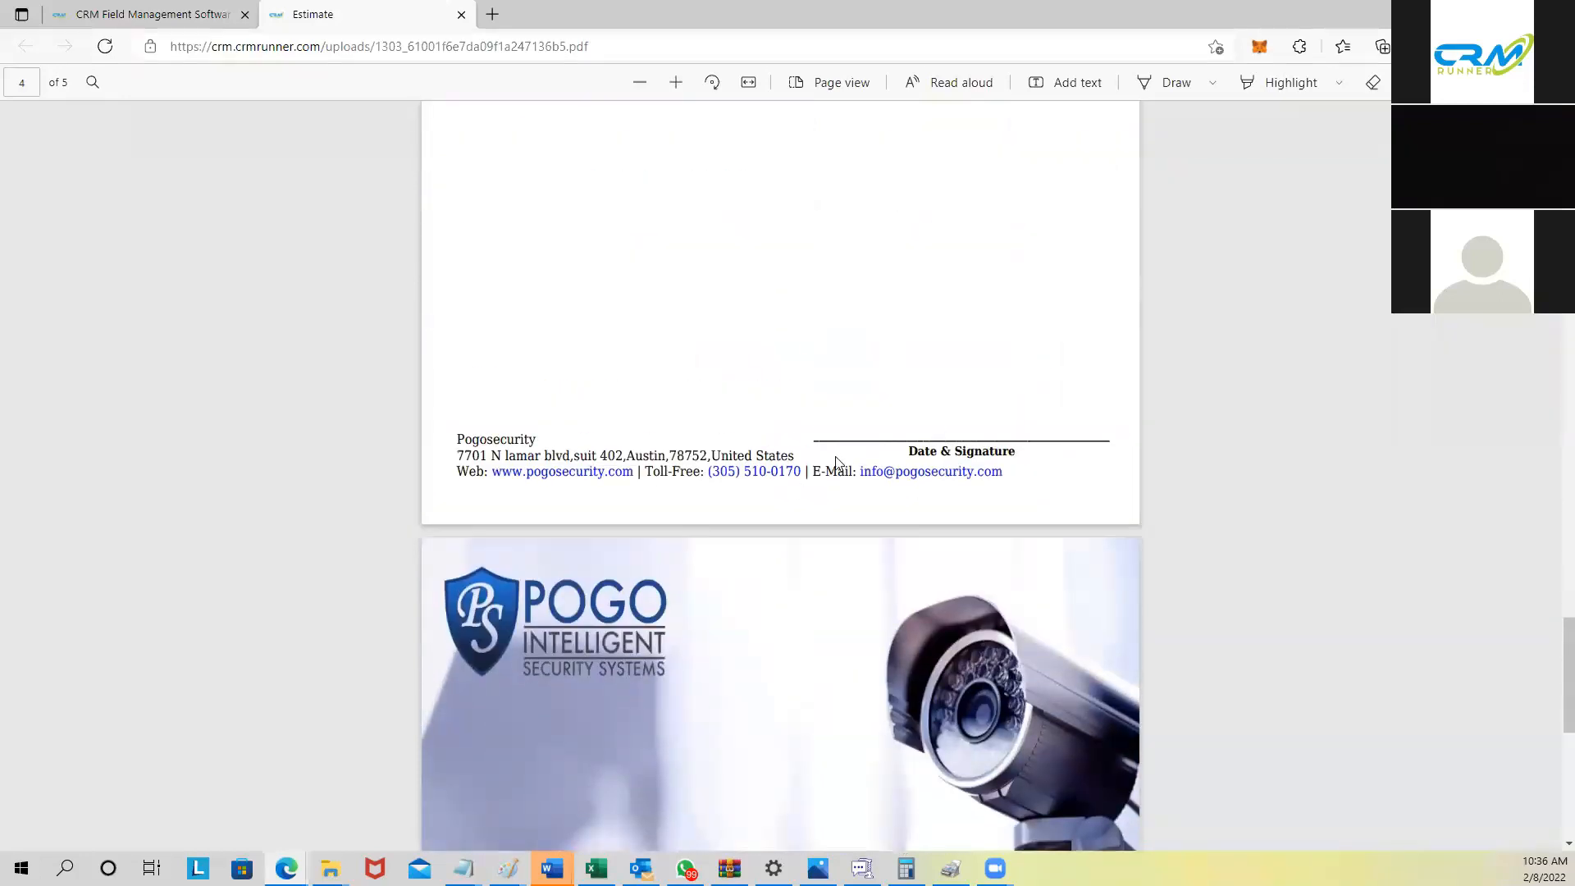
pyautogui.scroll(3, 844, 467)
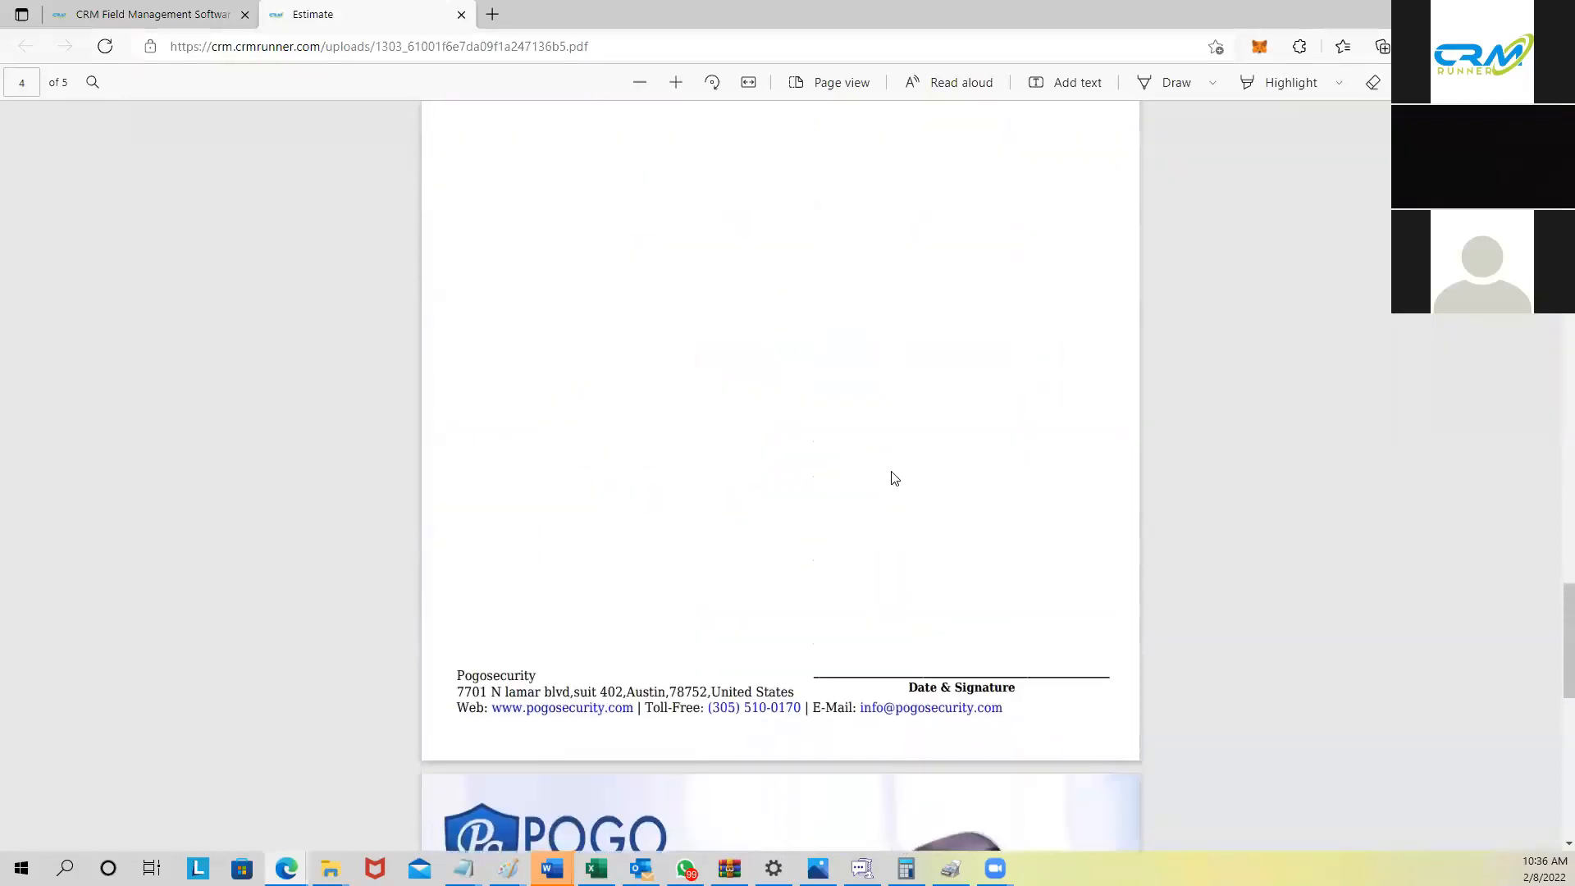
pyautogui.scroll(-10, 894, 477)
pyautogui.scroll(4, 897, 481)
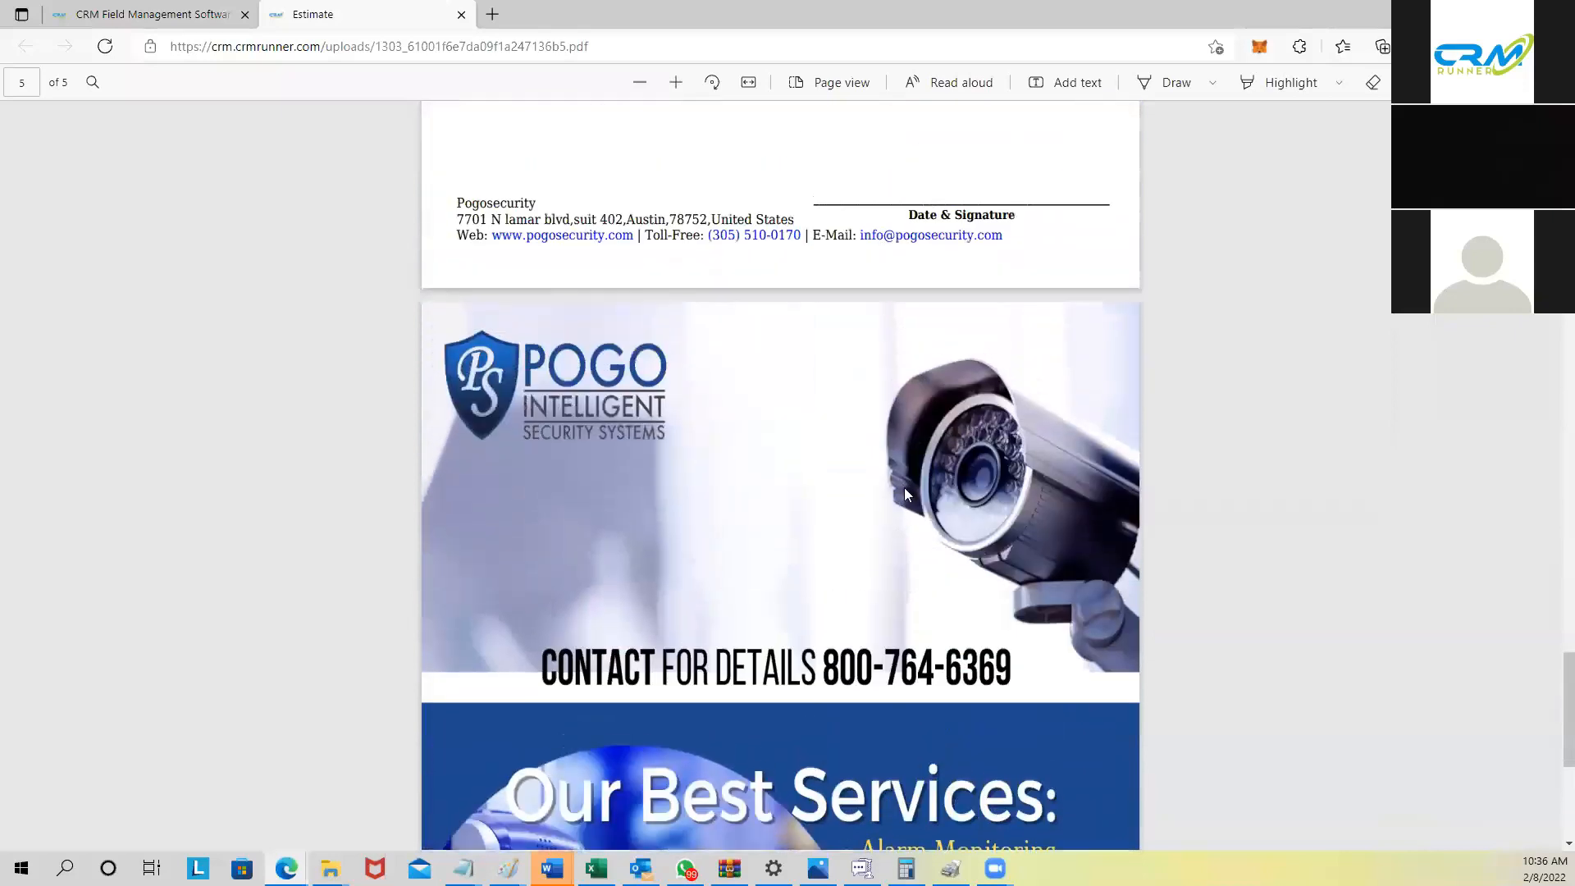
pyautogui.scroll(3, 906, 491)
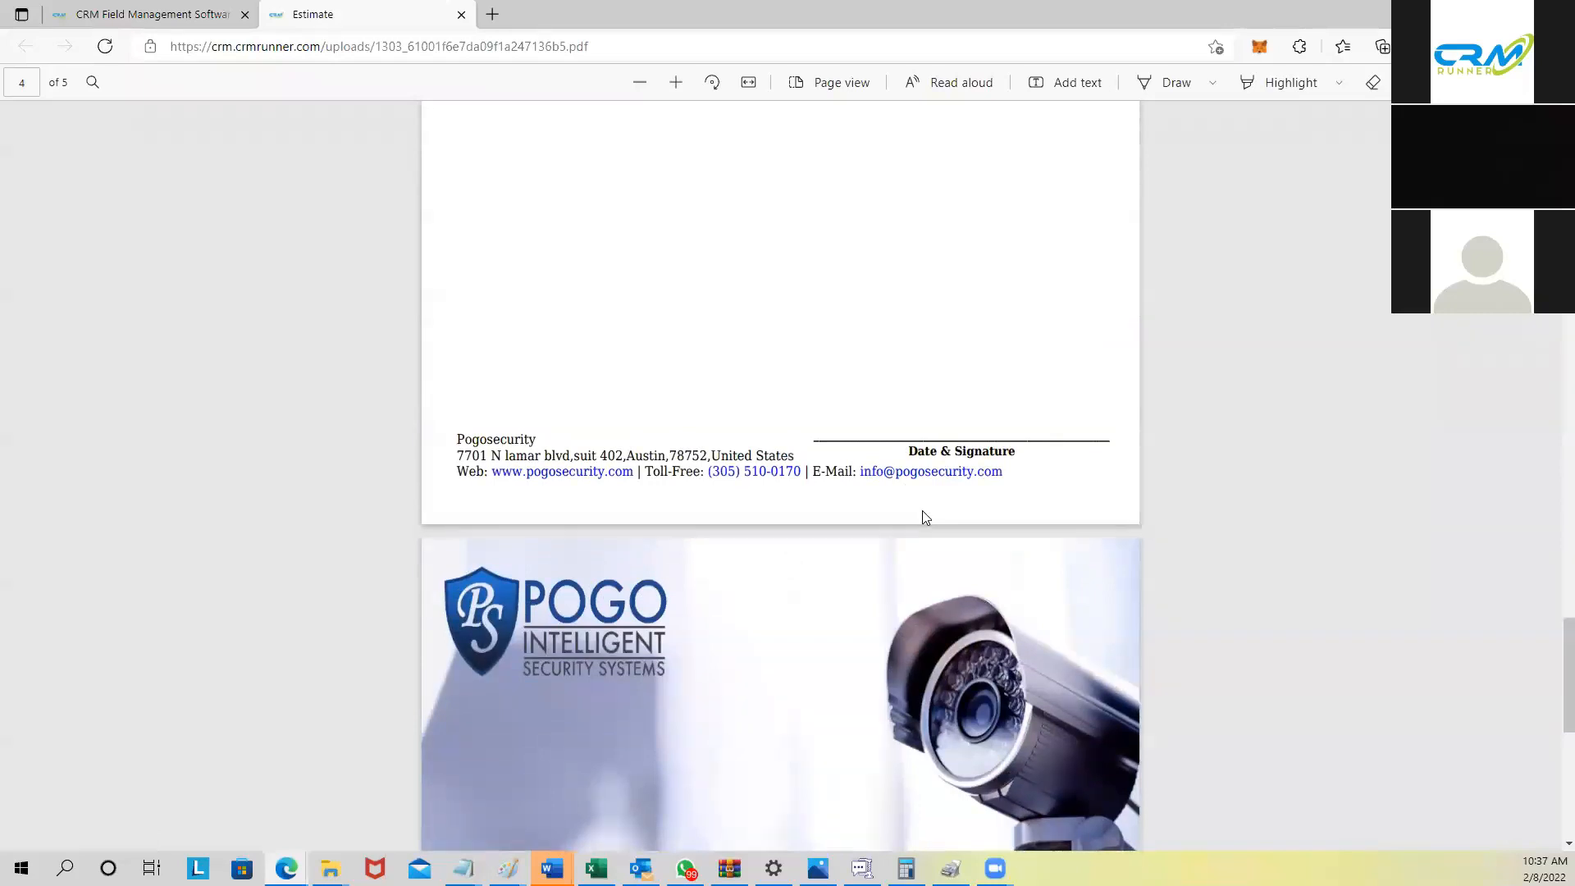
pyautogui.scroll(15, 922, 510)
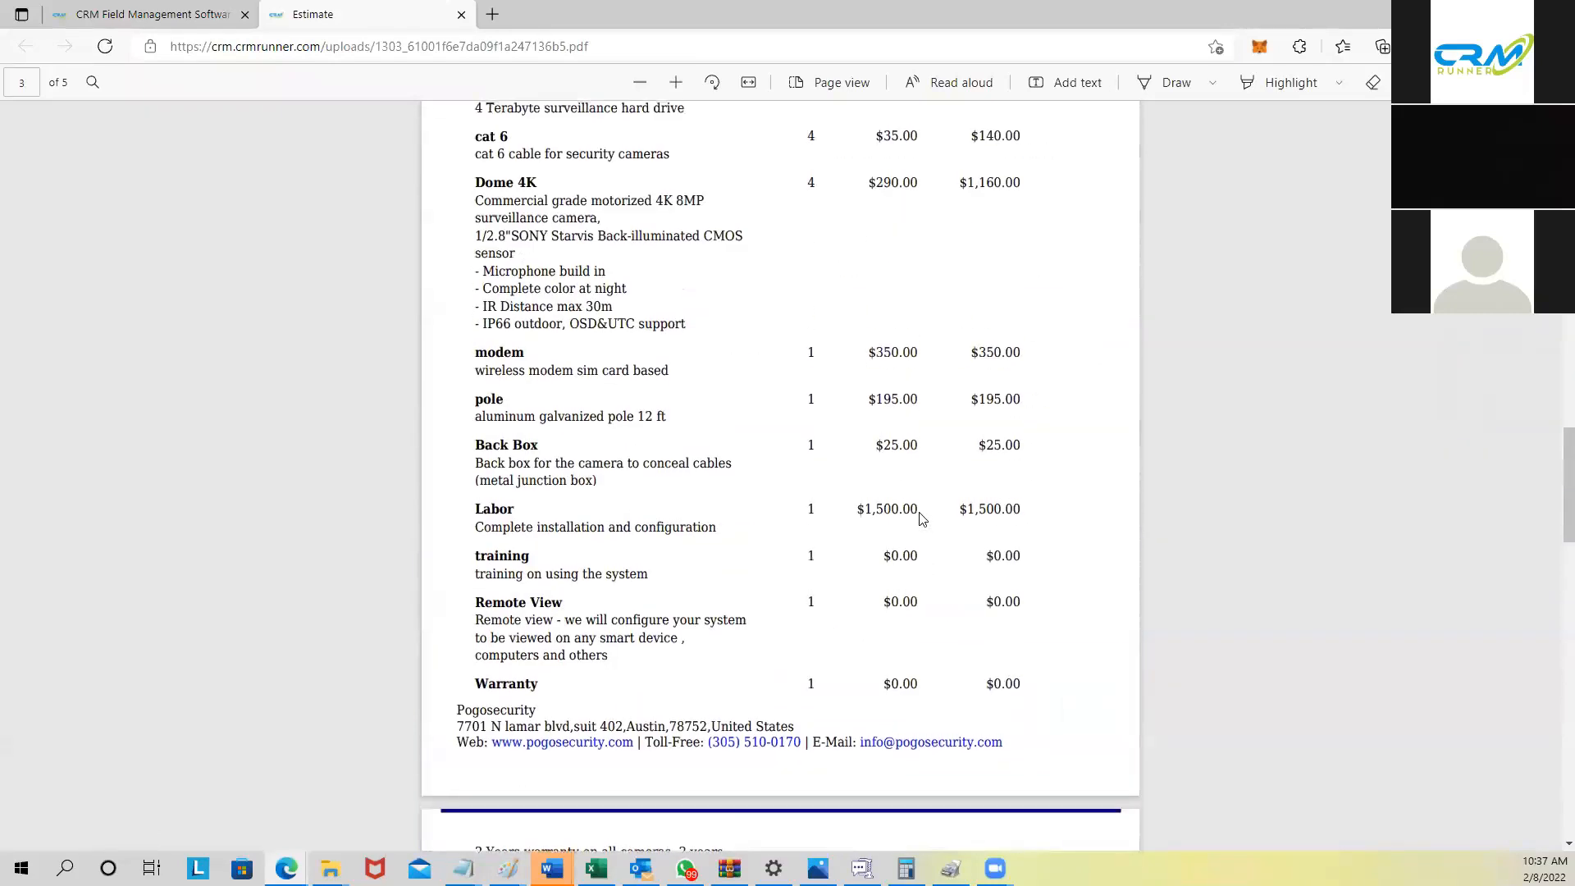
pyautogui.scroll(8, 922, 518)
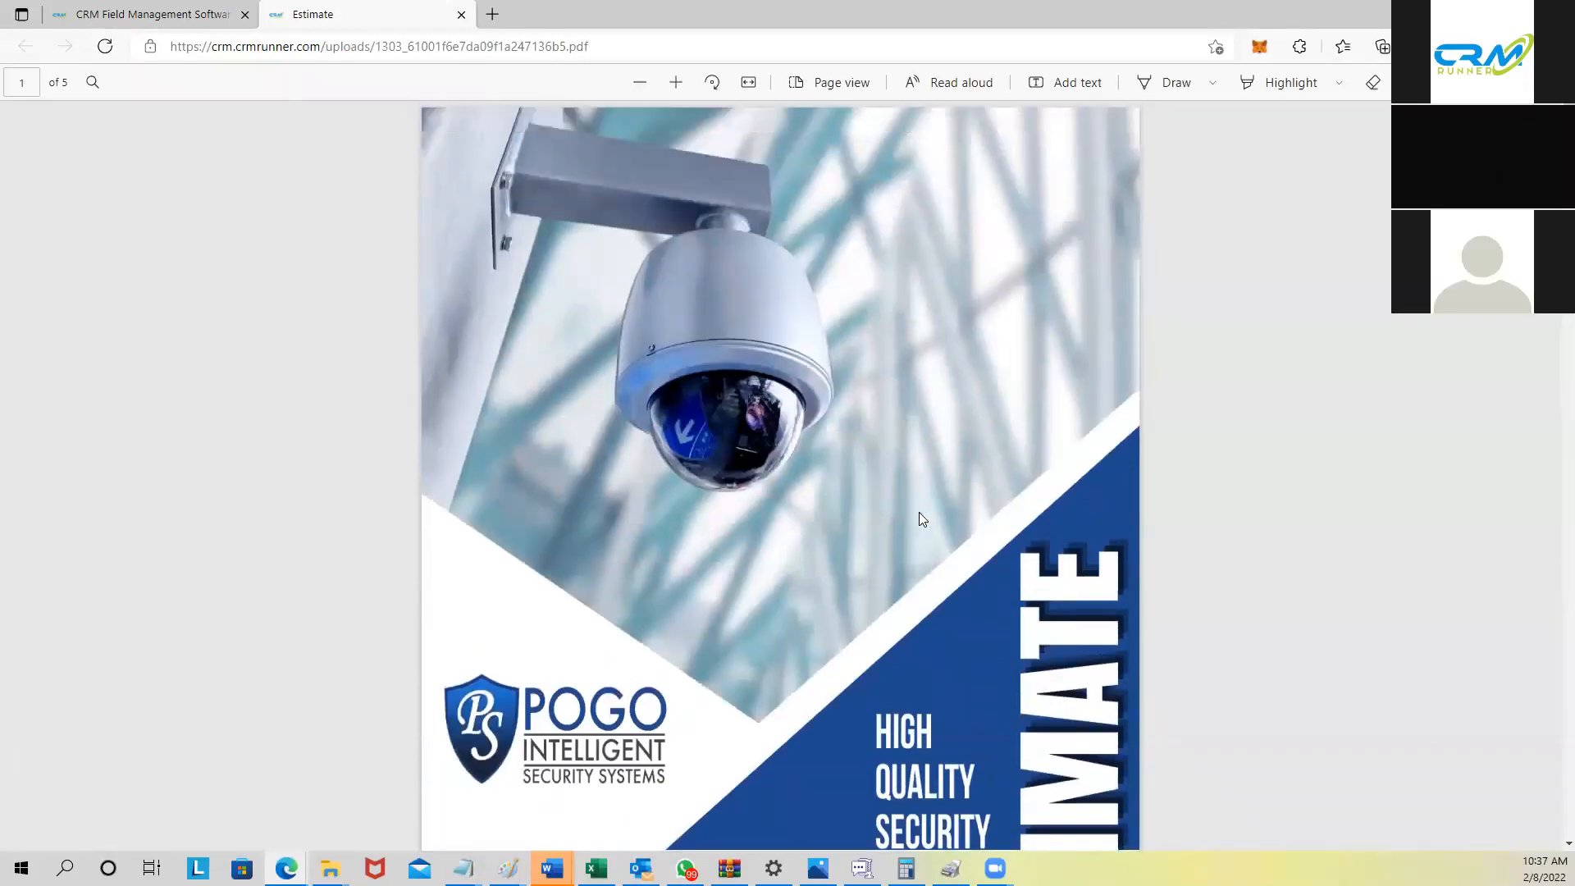
# Step: Highlight the $7,067.35 total on page 4, then close the Estimate PDF tab
pyautogui.scroll(-3, 927, 550)
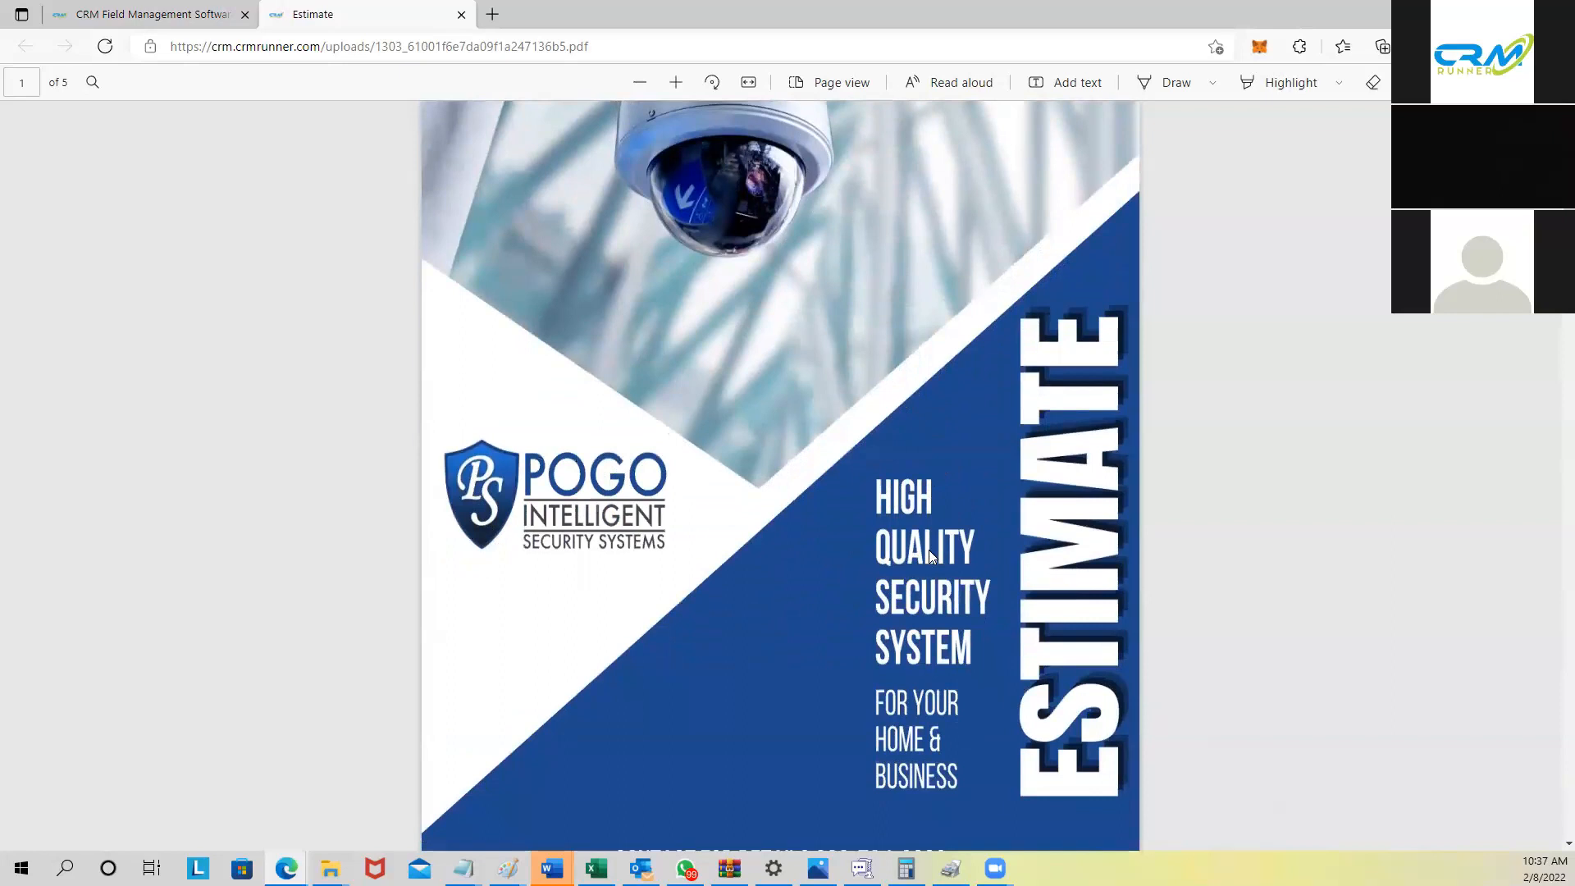
pyautogui.scroll(3, 927, 553)
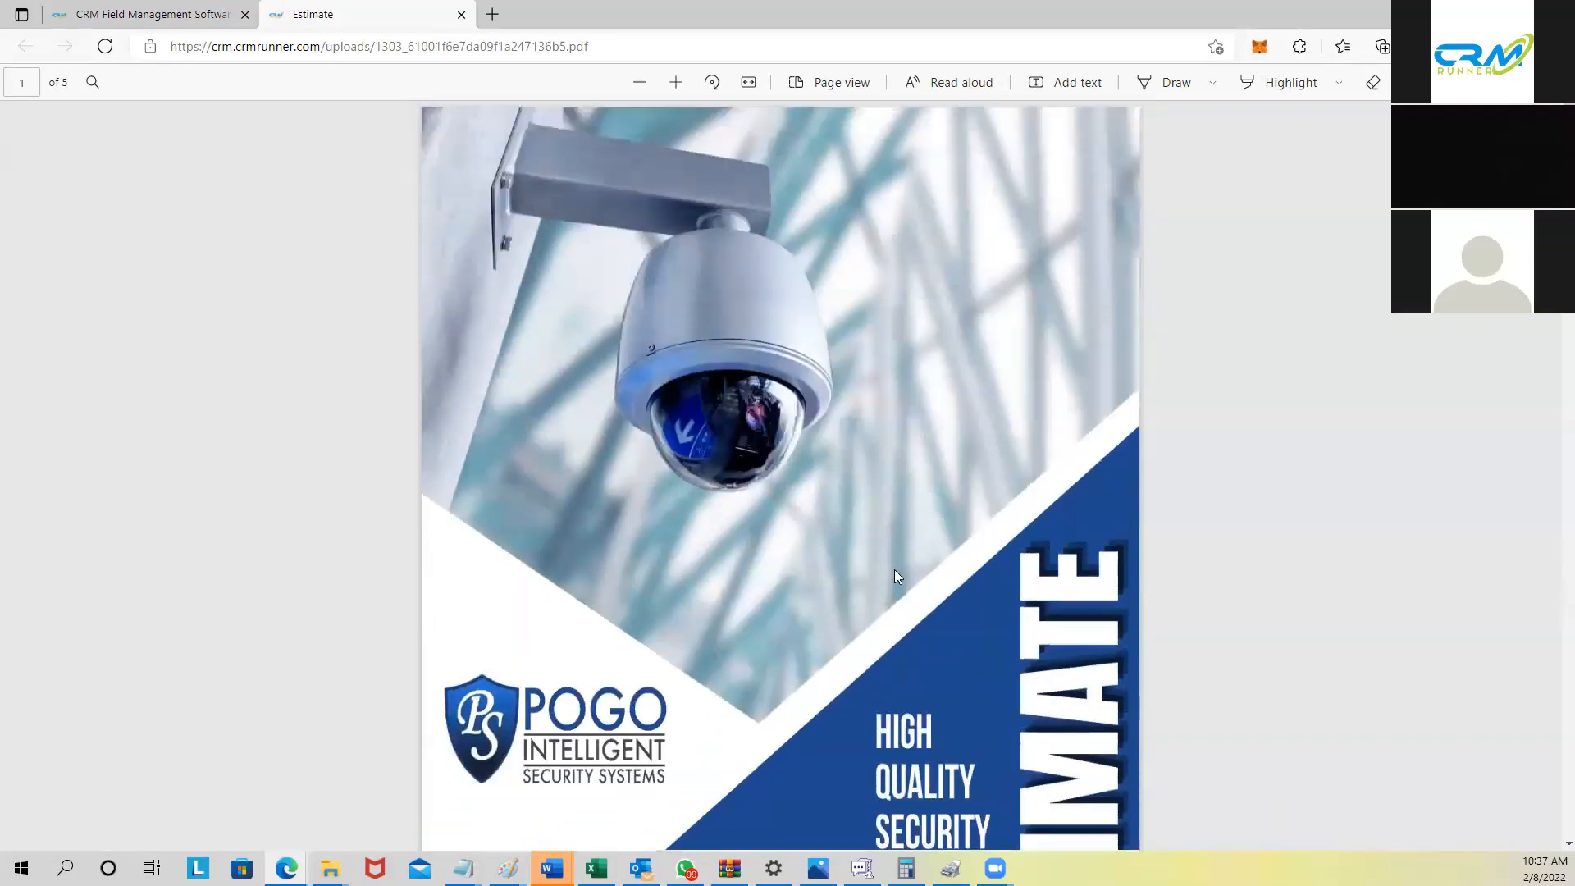
pyautogui.scroll(-2, 895, 574)
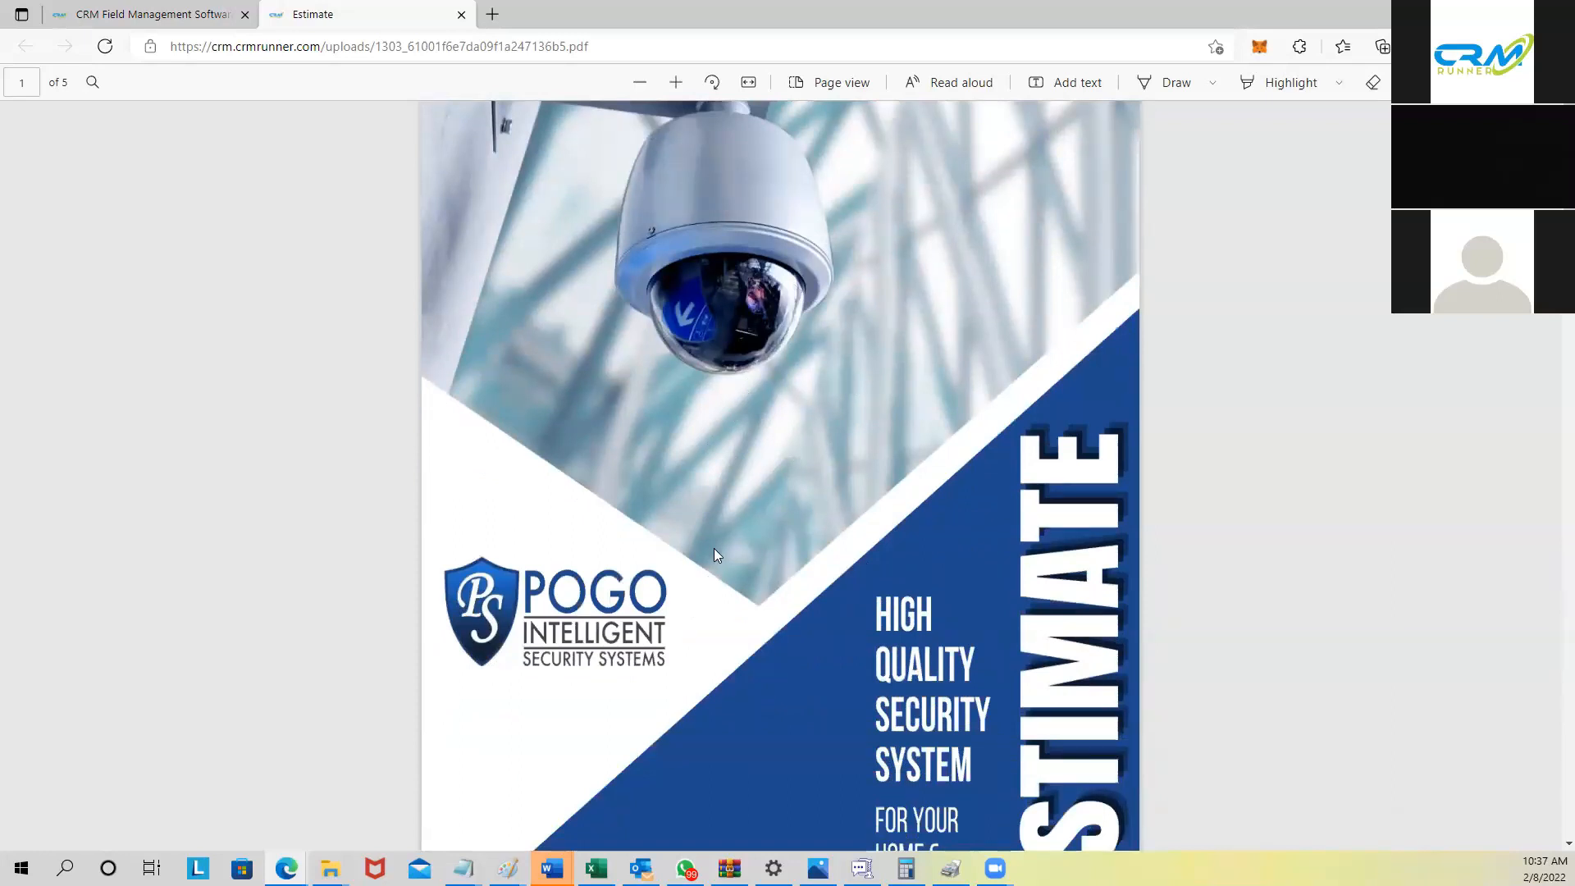
pyautogui.scroll(-3, 717, 551)
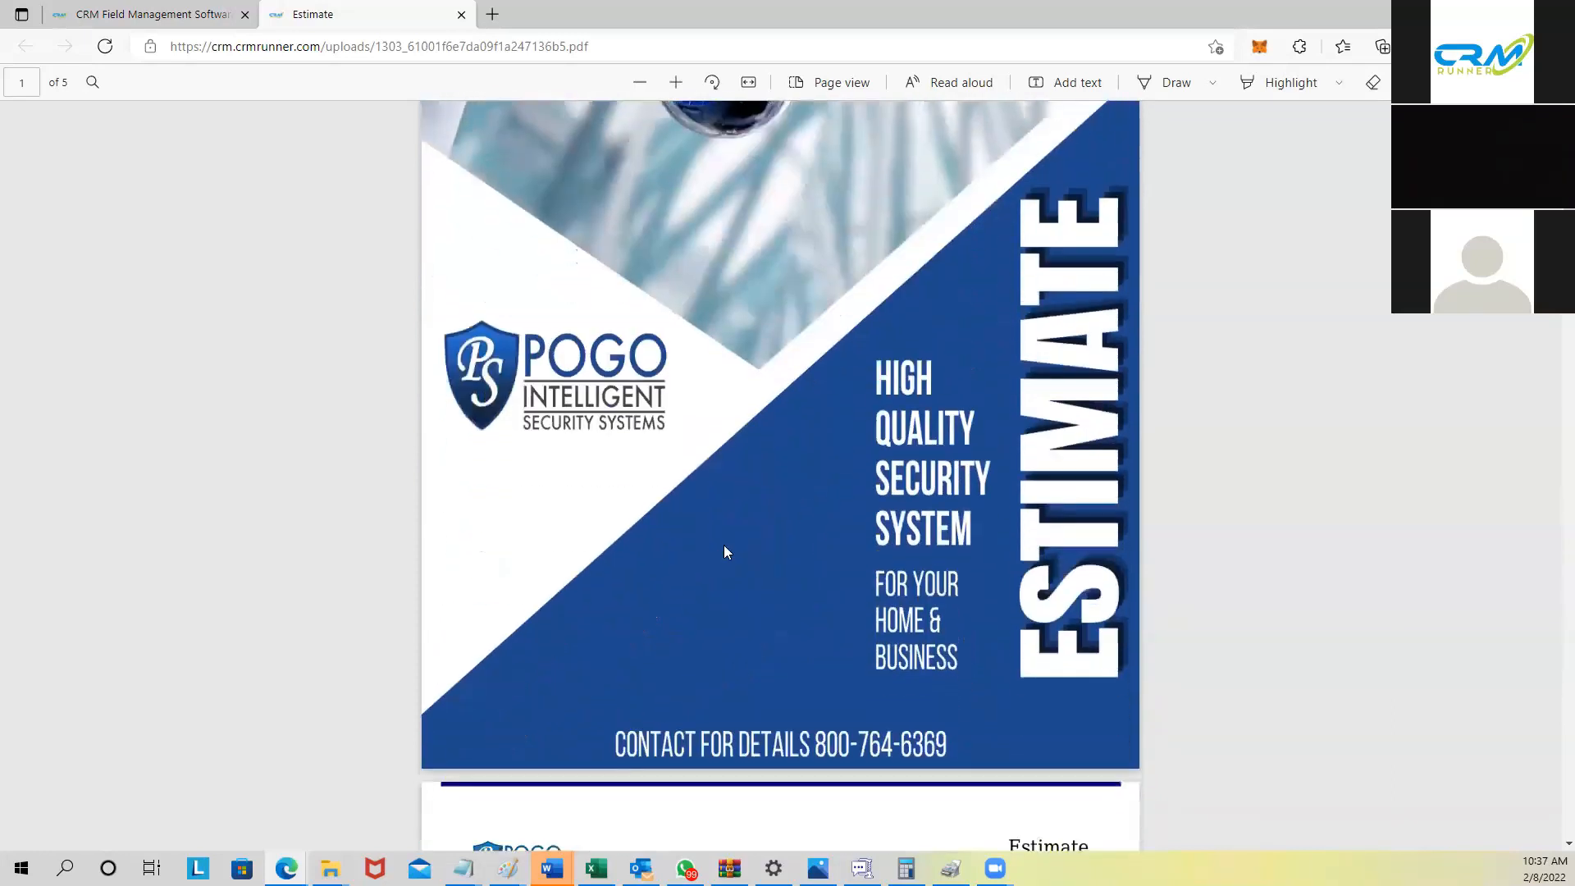
pyautogui.scroll(-2, 727, 549)
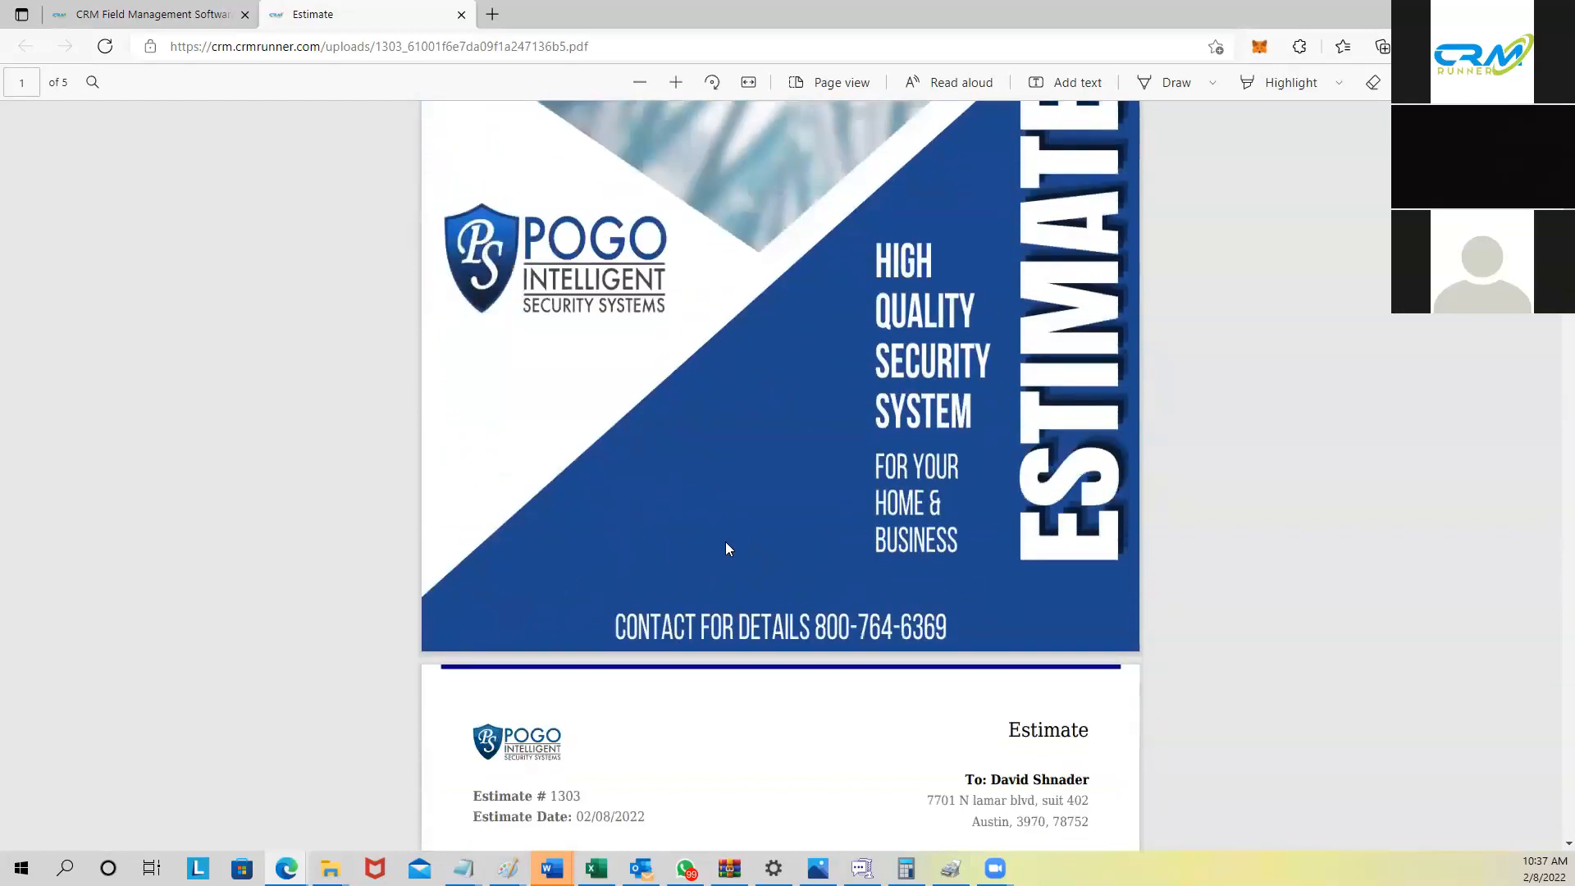
pyautogui.scroll(4, 725, 548)
pyautogui.scroll(1, 723, 545)
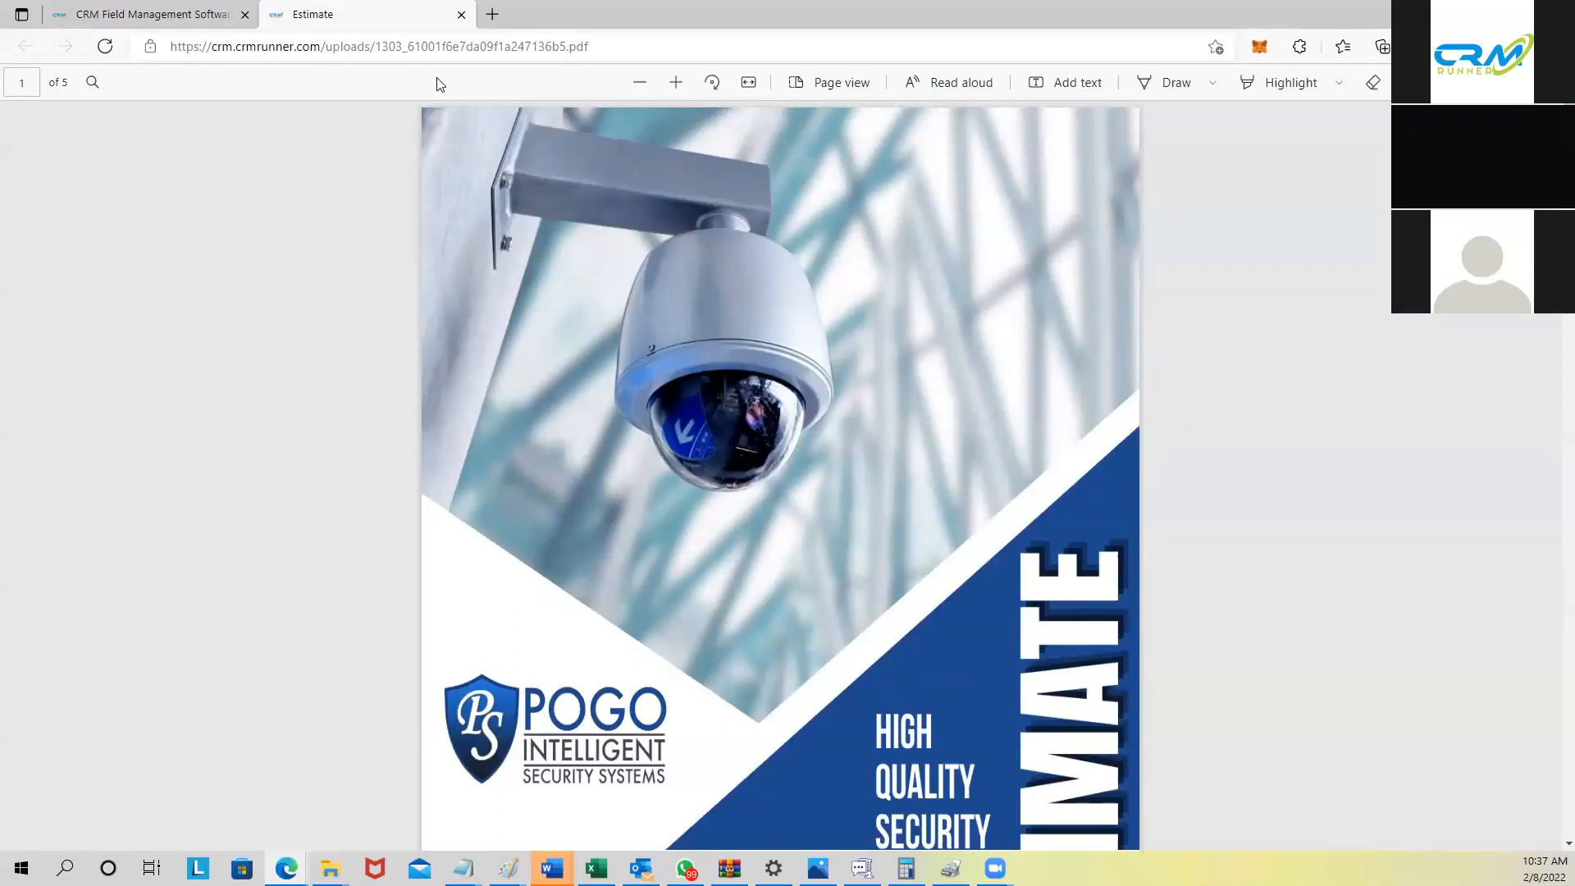
pyautogui.scroll(-20, 812, 517)
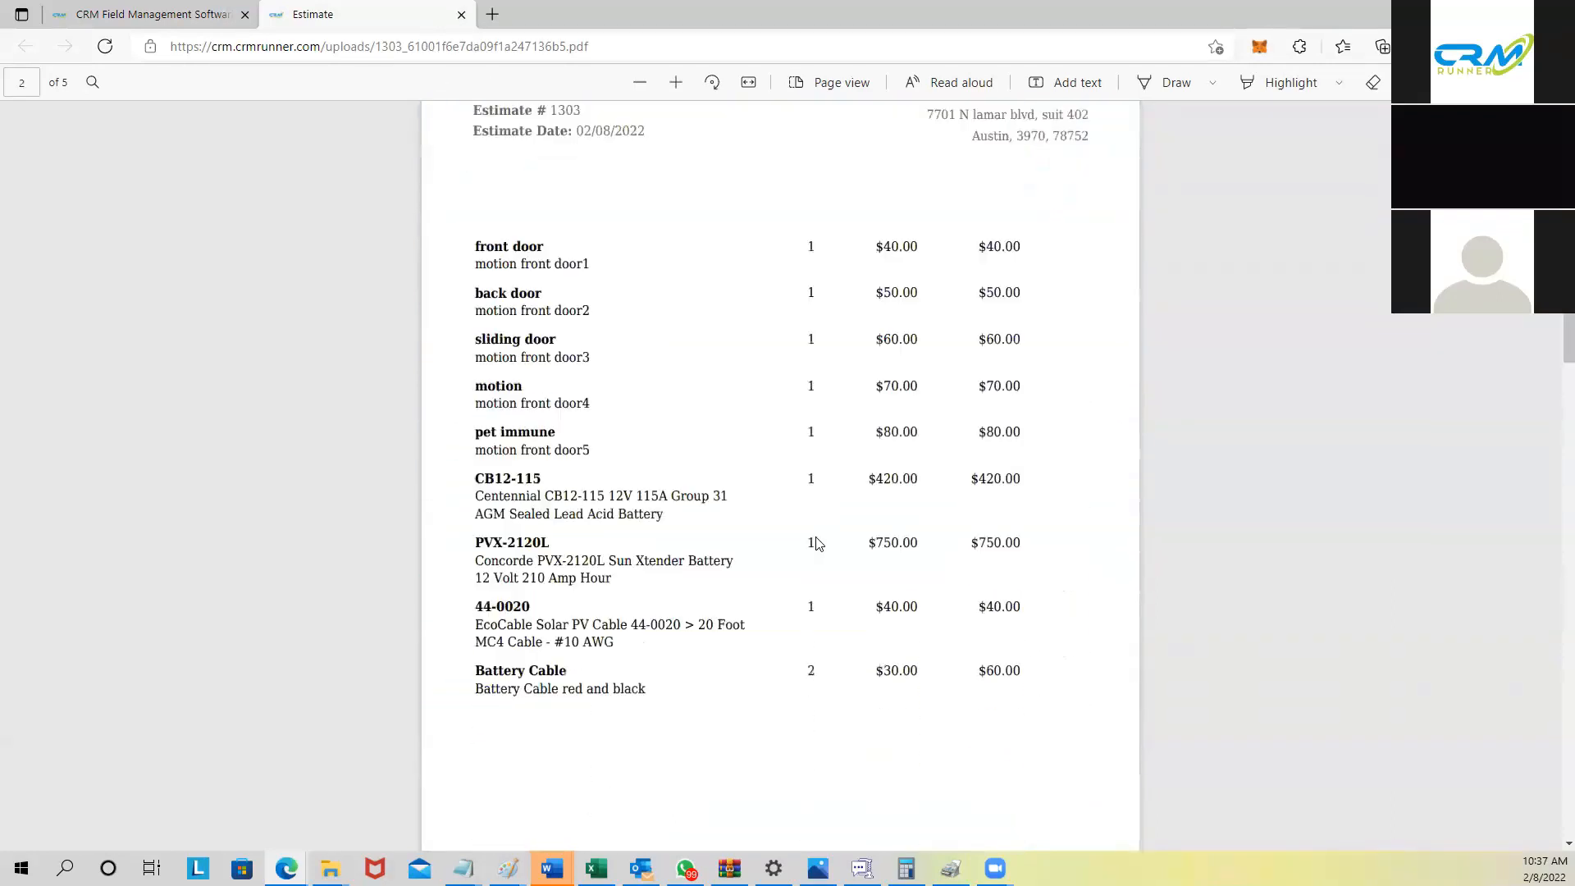
pyautogui.scroll(-3, 821, 545)
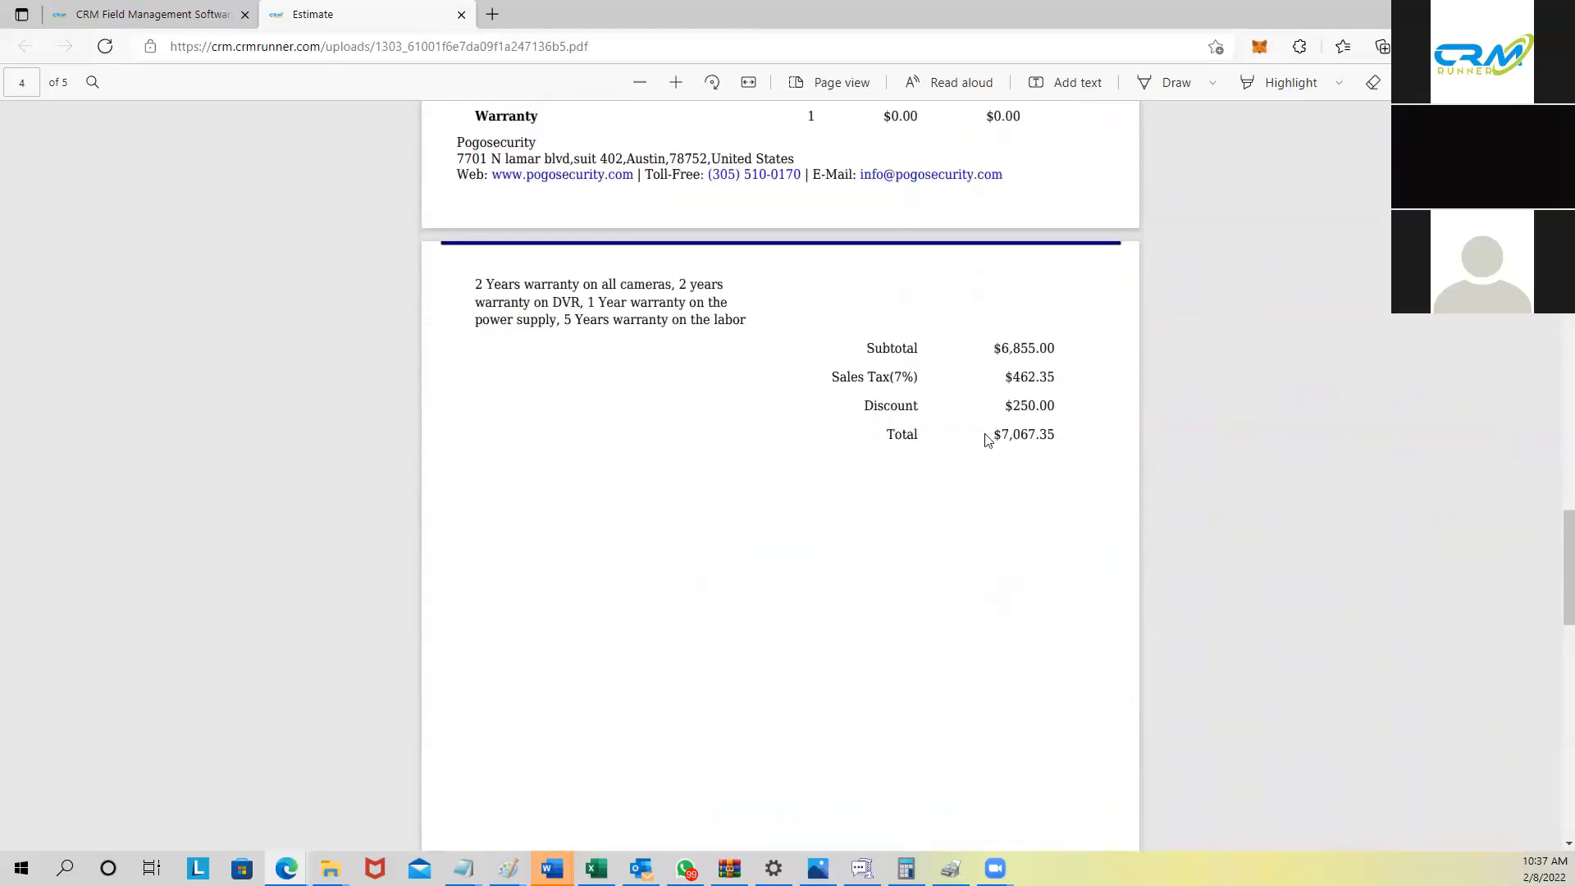
pyautogui.moveTo(998, 436); pyautogui.dragTo(1060, 438)
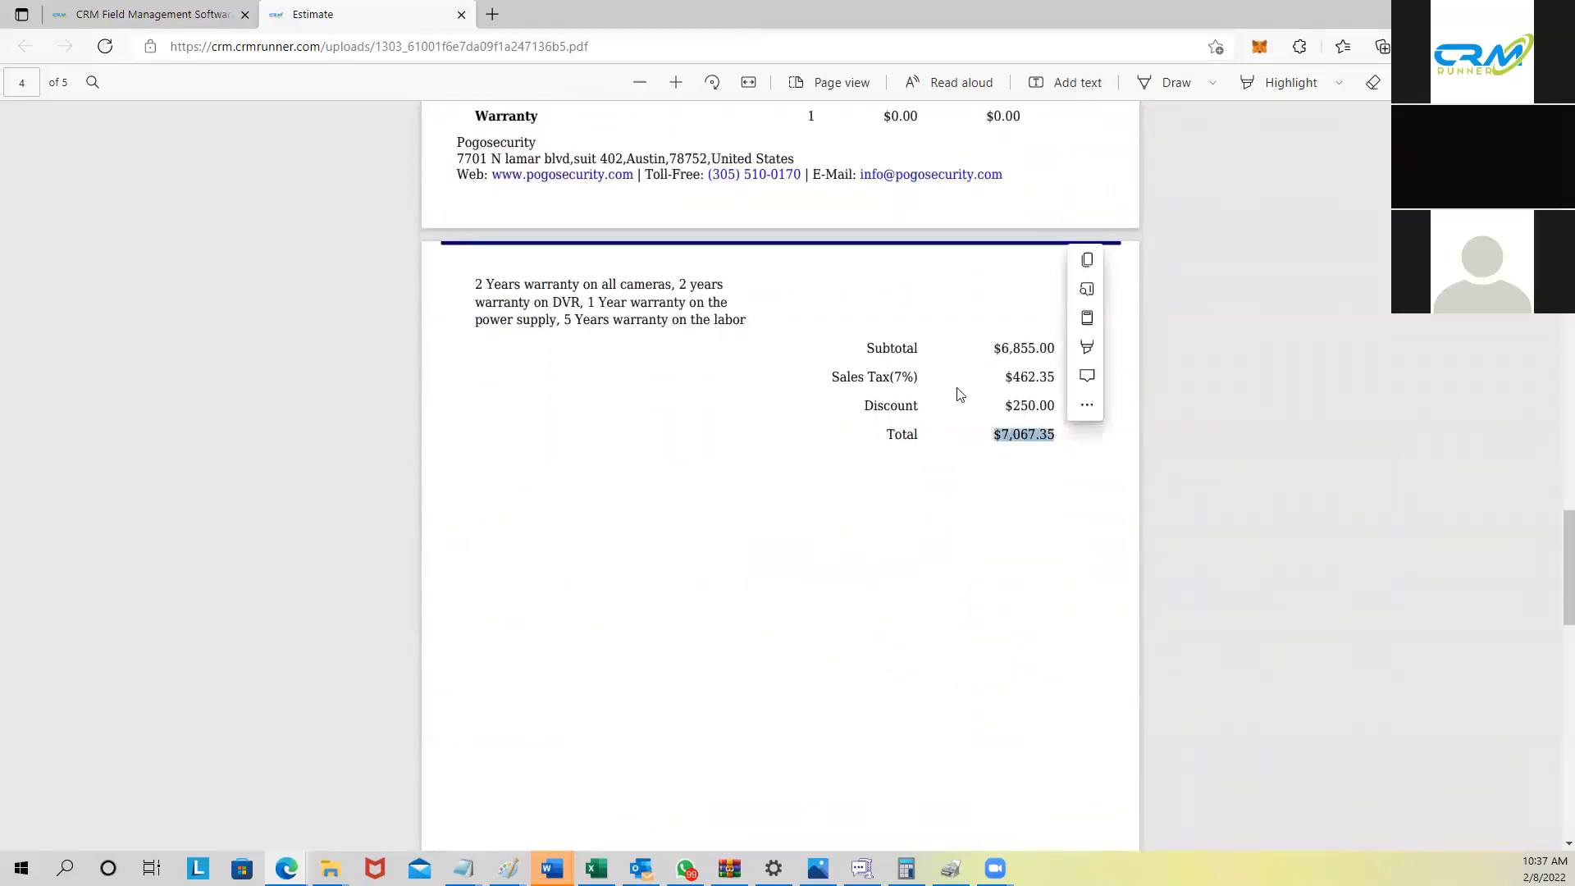
pyautogui.click(462, 15)
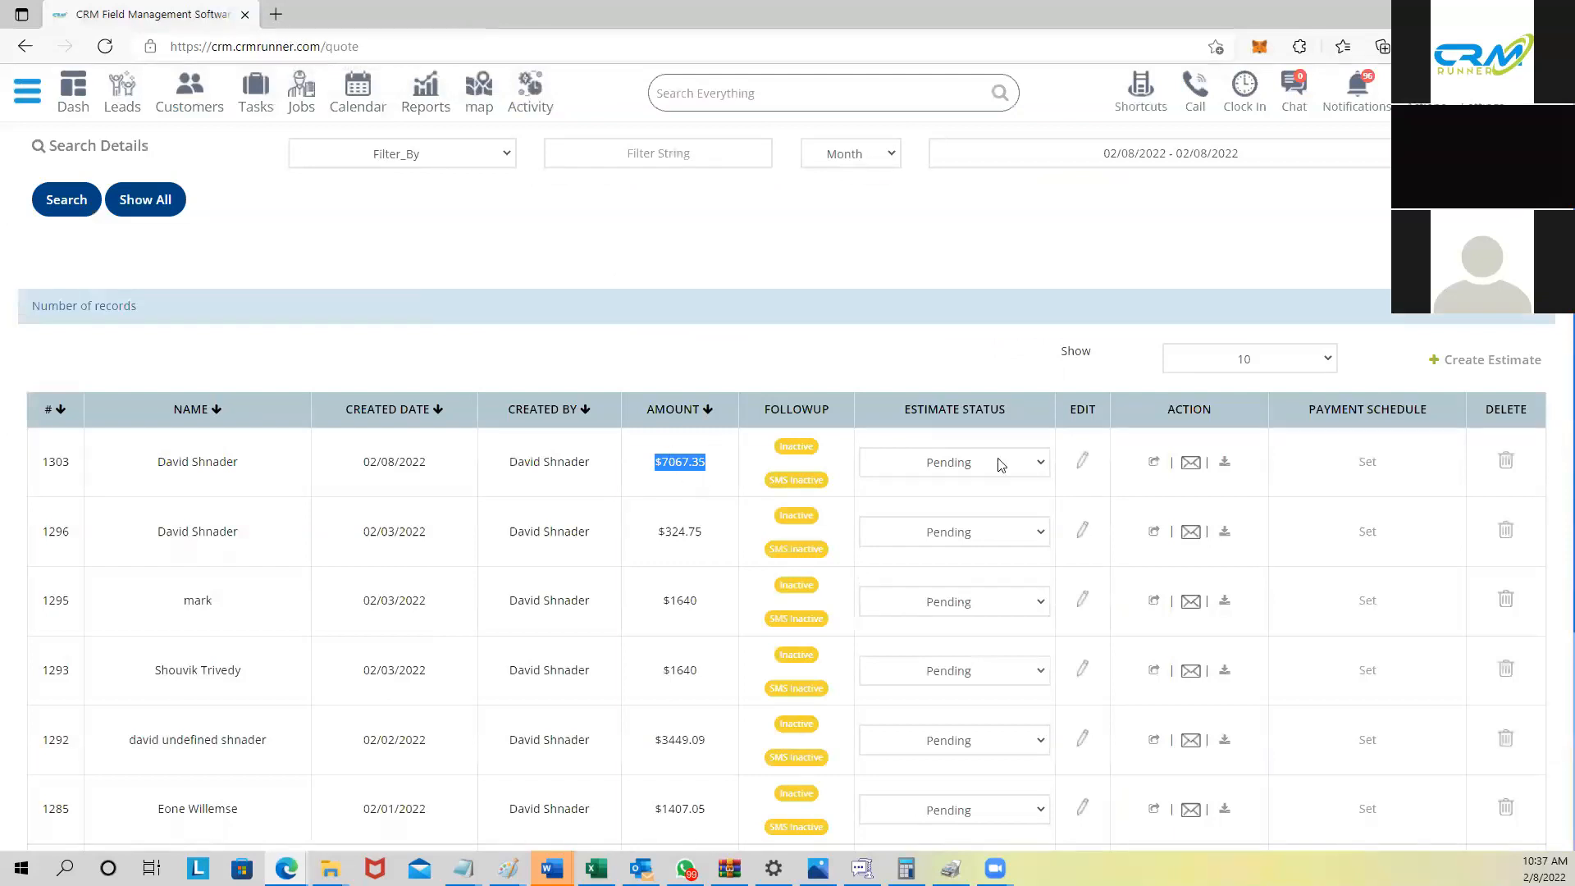
# Step: Set estimate 1303's schedule to a 50% Deposit plus 50% Upon Completion and save
pyautogui.moveTo(1304, 418); pyautogui.dragTo(1437, 415)
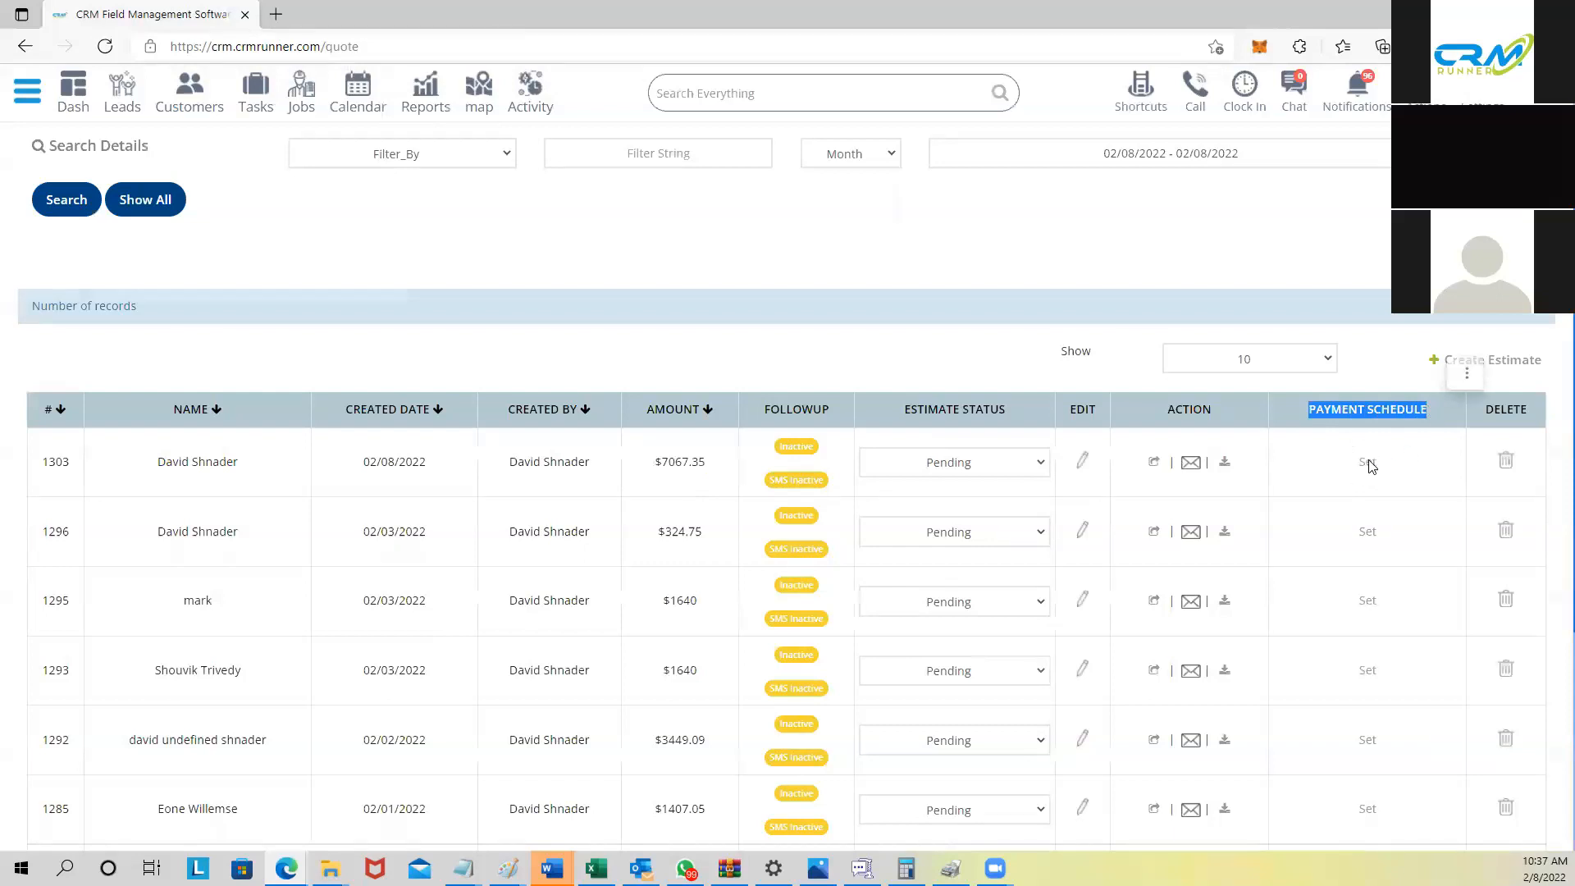
pyautogui.click(1368, 463)
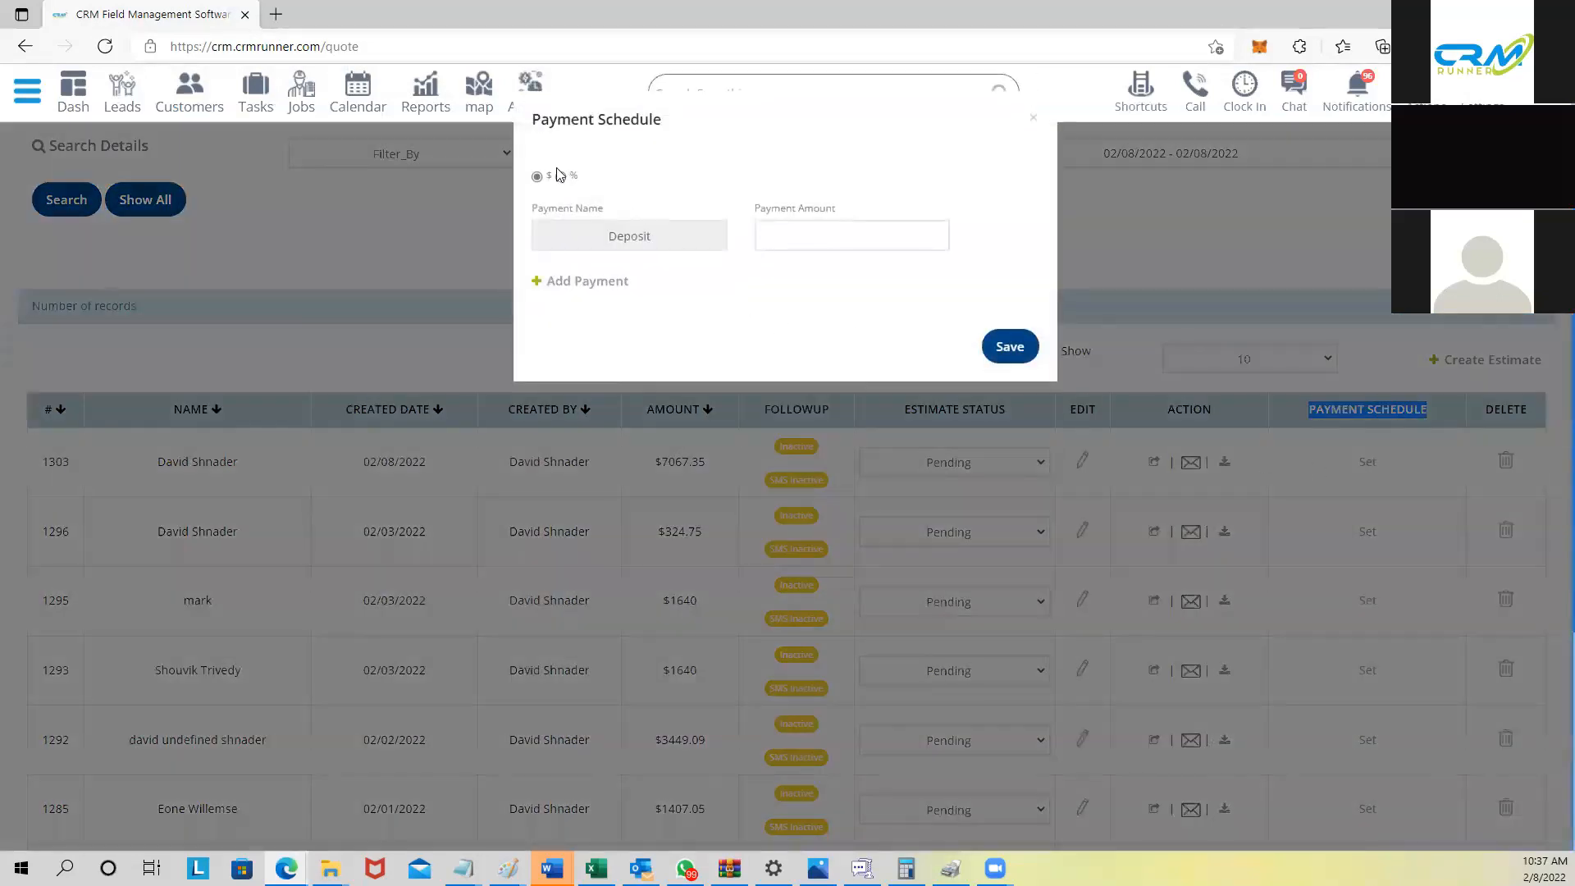
pyautogui.click(562, 177)
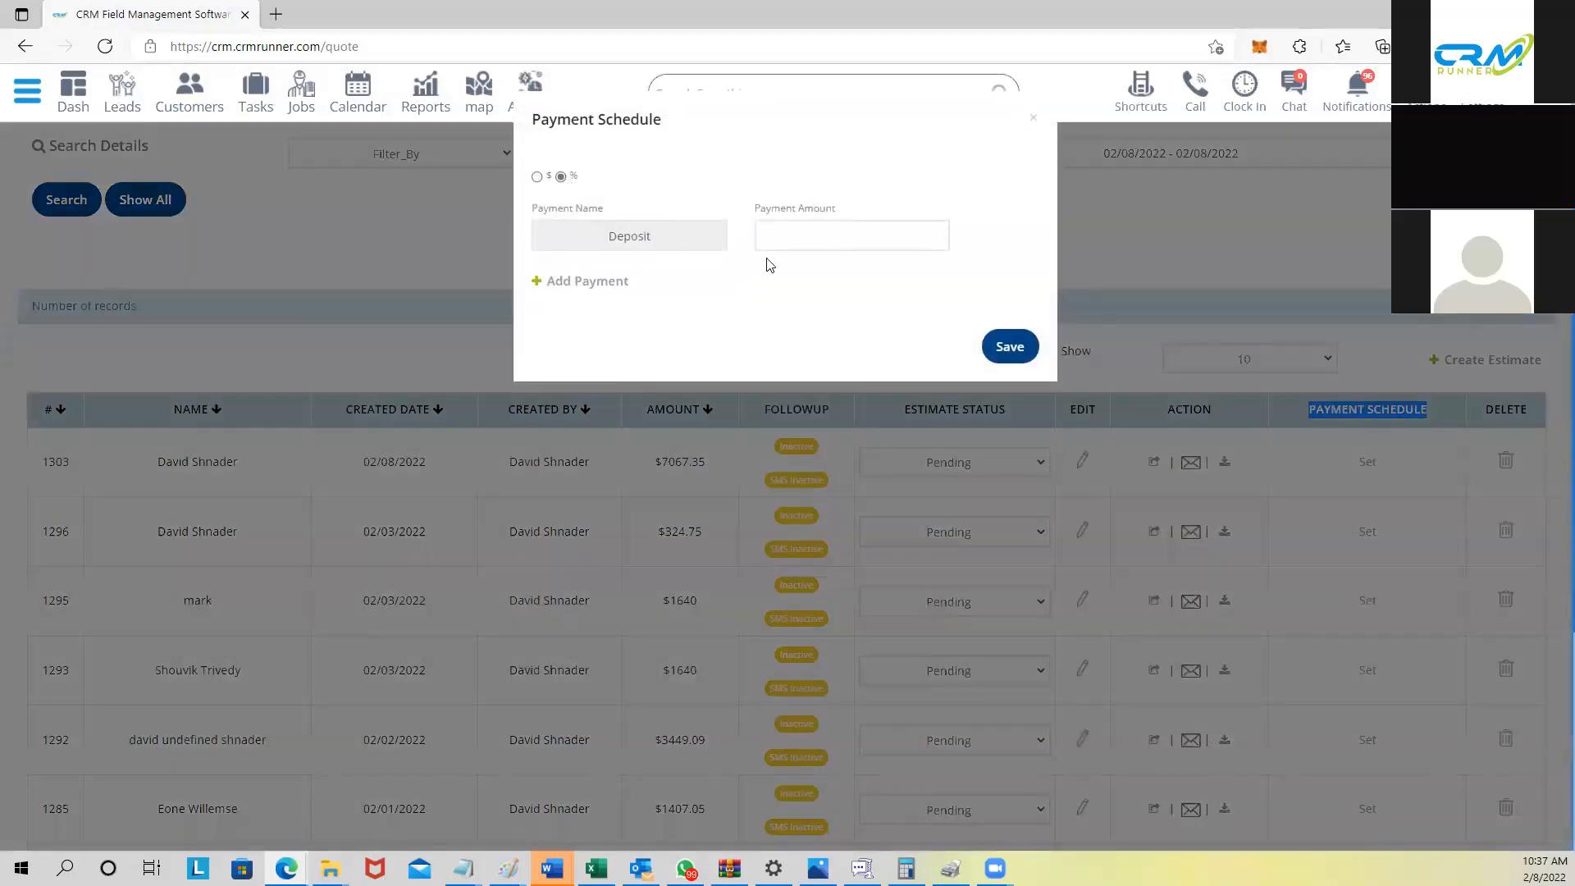
pyautogui.click(802, 235)
pyautogui.write('50')
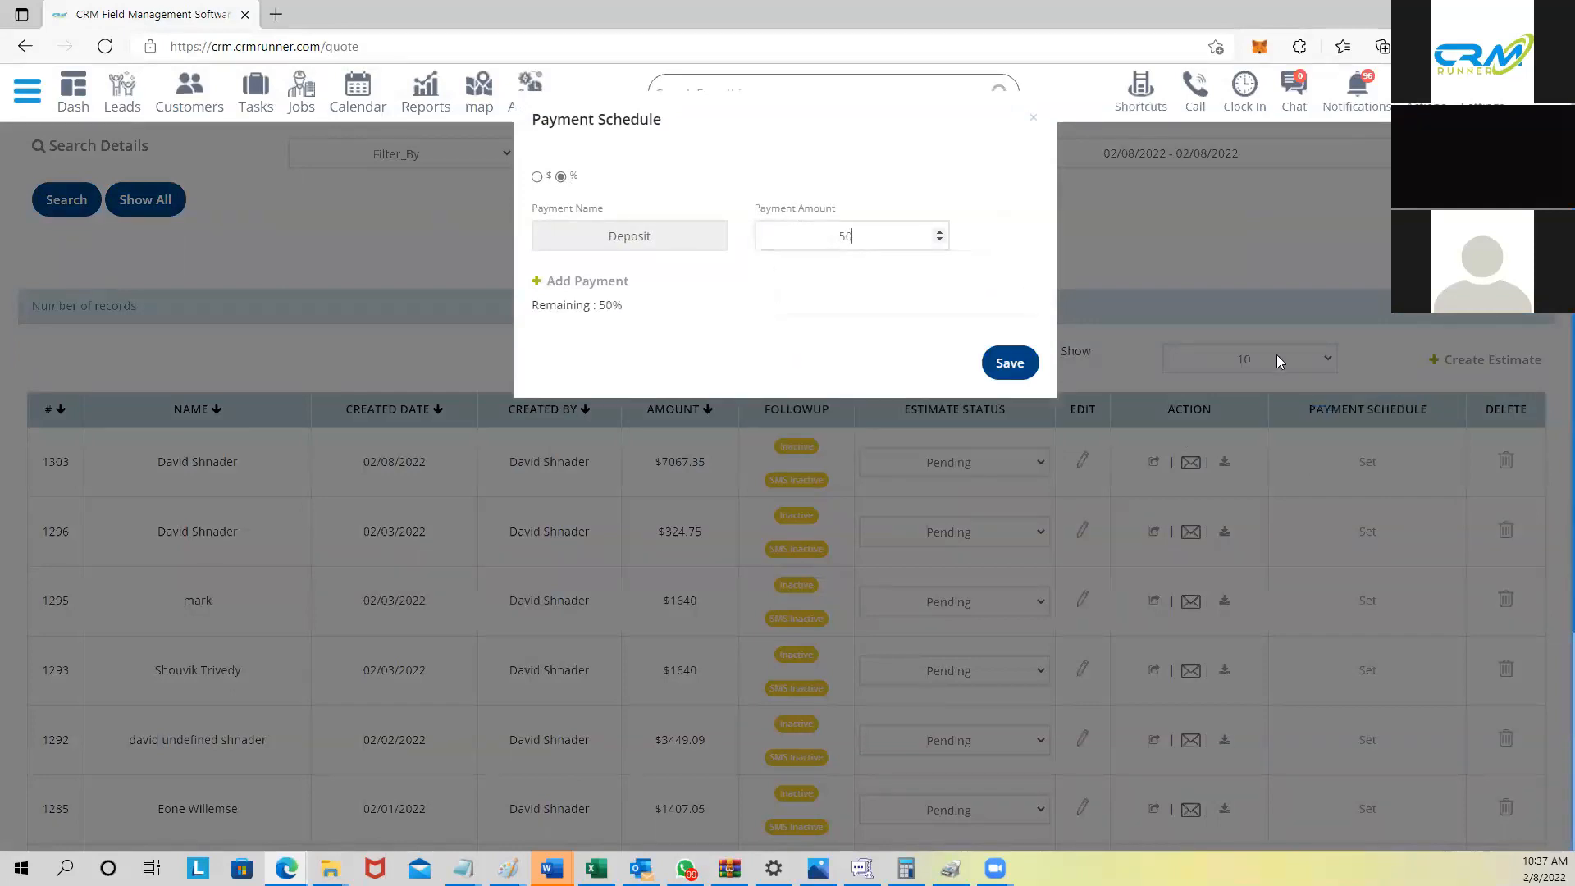
pyautogui.click(567, 284)
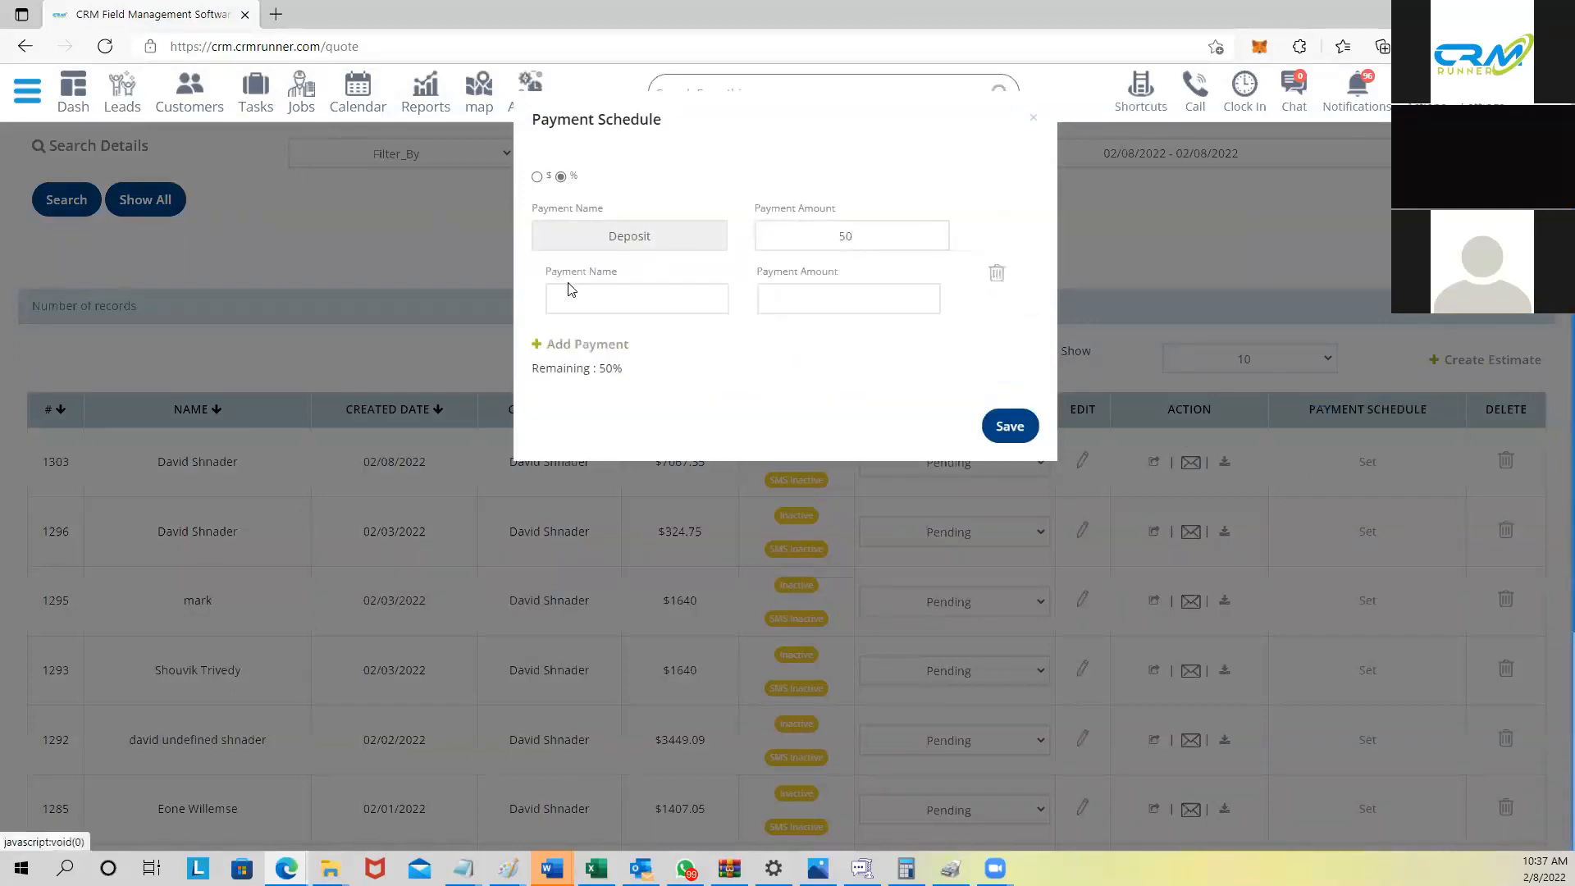
pyautogui.click(632, 302)
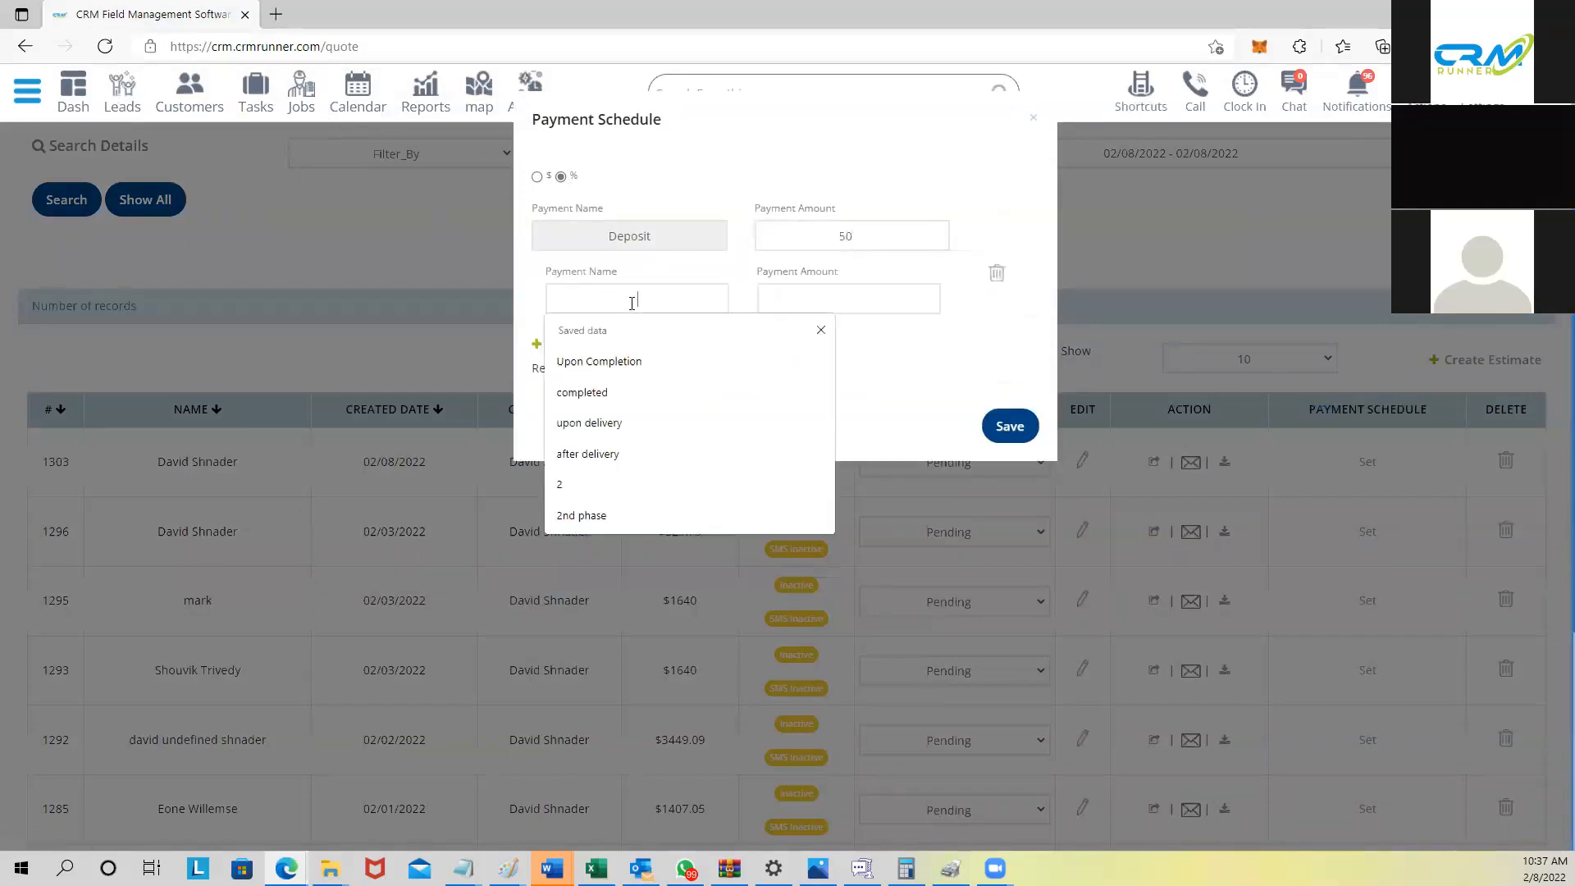
pyautogui.click(605, 360)
pyautogui.click(835, 303)
pyautogui.write('50')
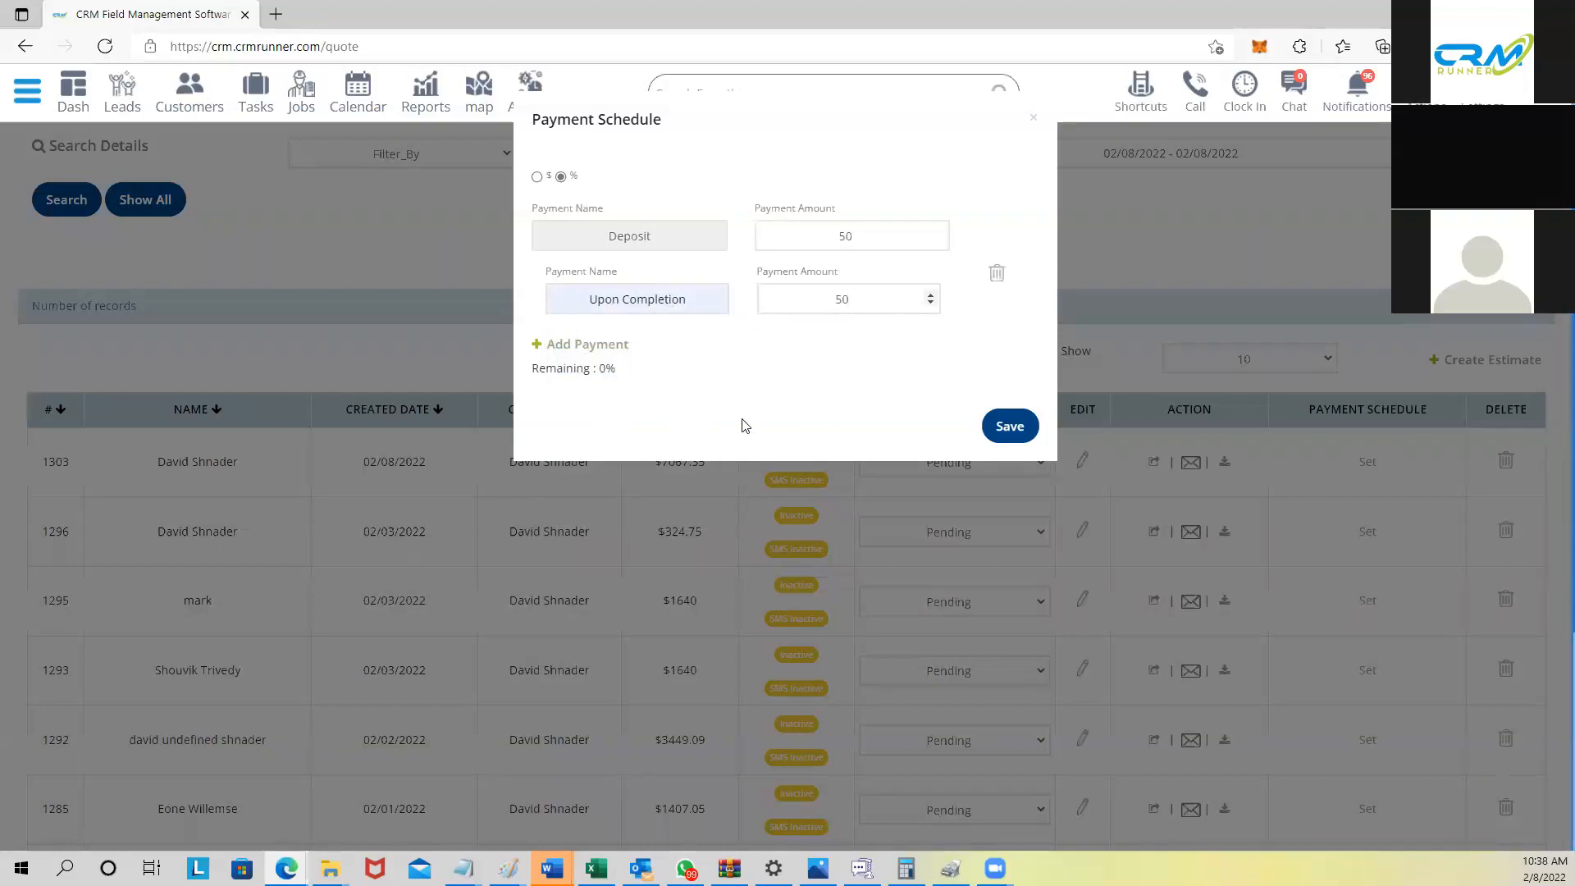
pyautogui.click(1006, 425)
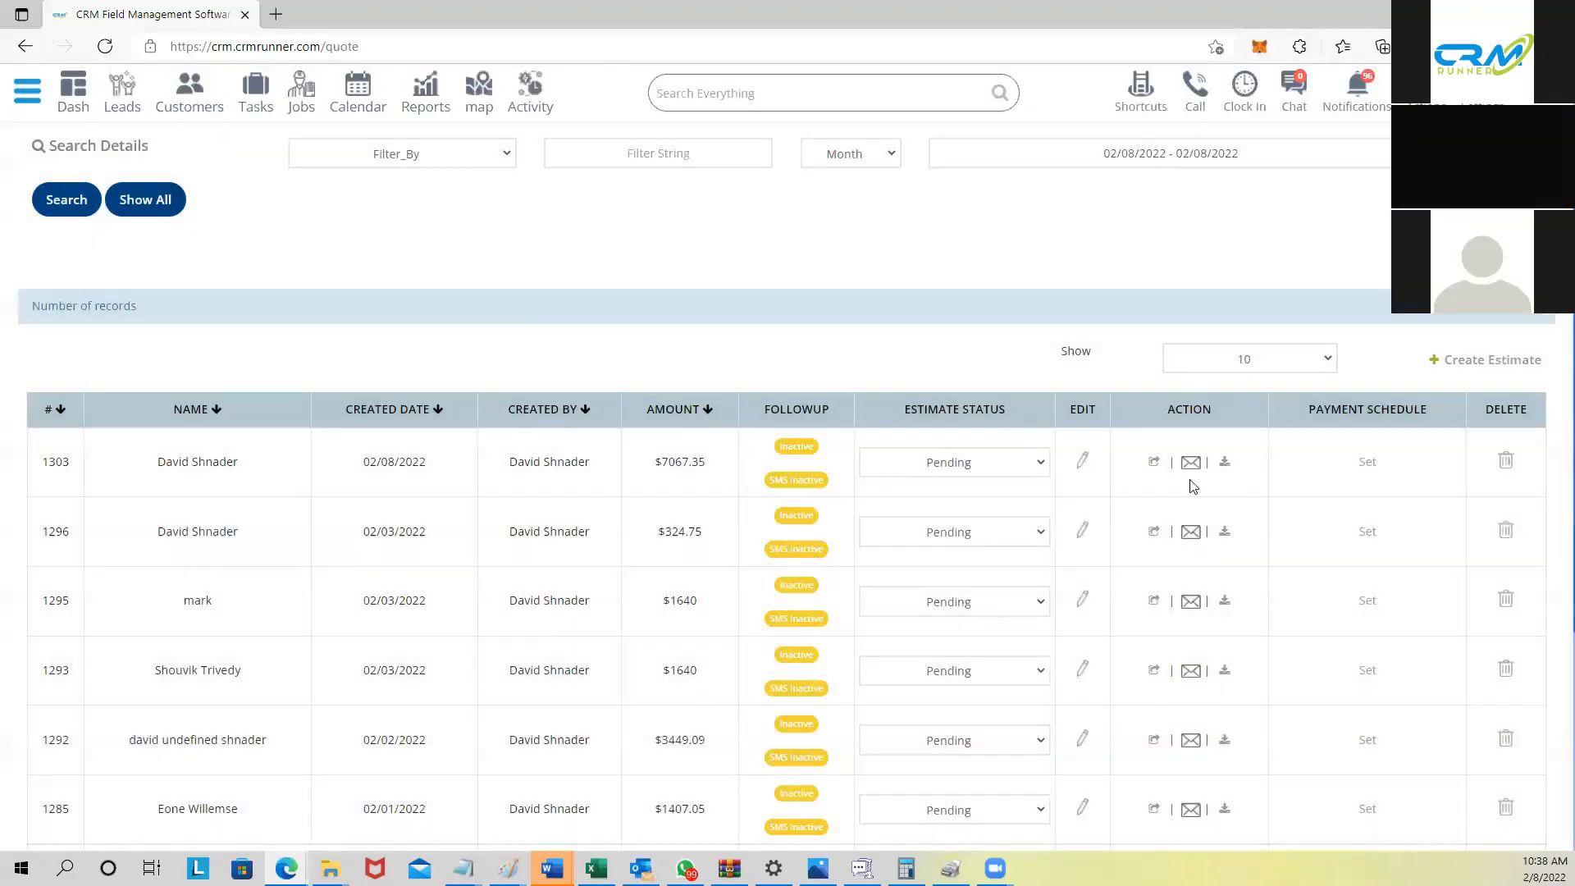
pyautogui.click(1224, 462)
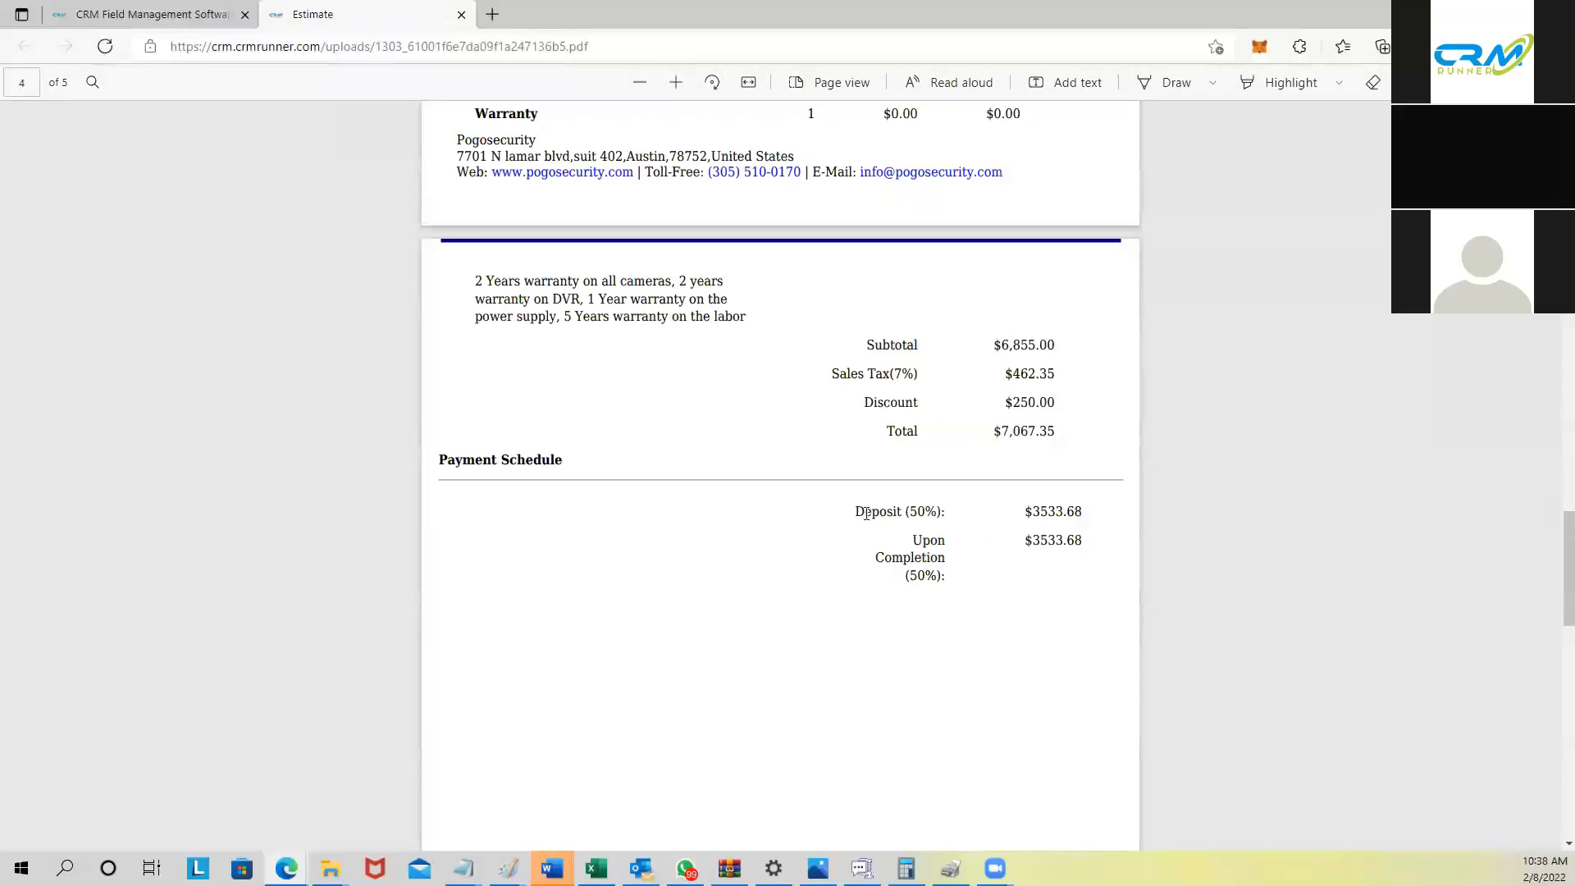
pyautogui.moveTo(854, 512); pyautogui.dragTo(972, 512)
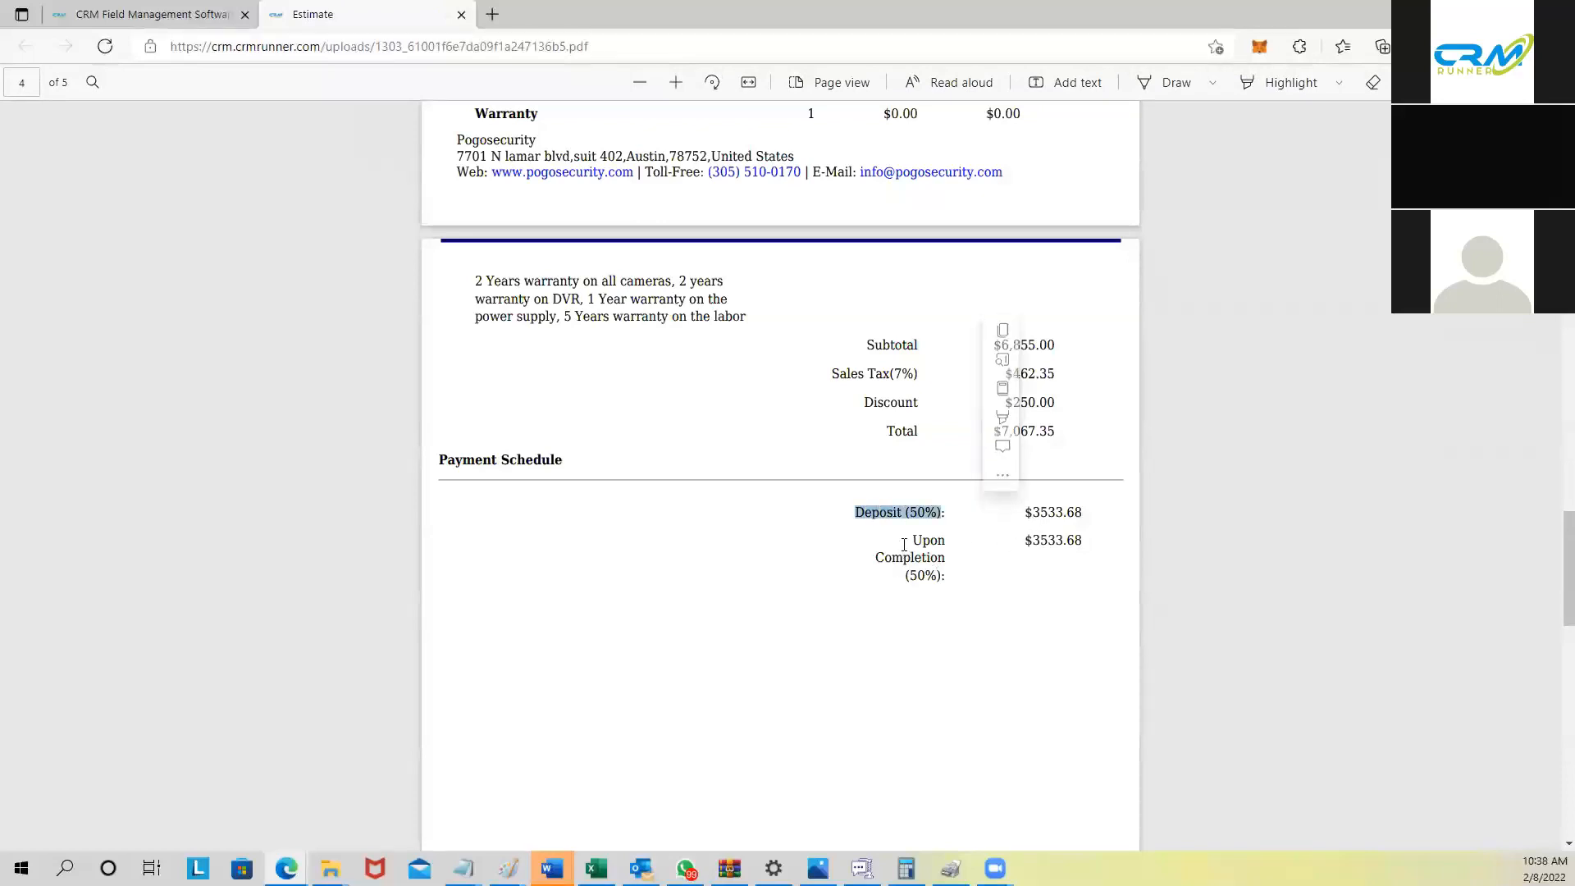
pyautogui.scroll(-3, 1042, 616)
pyautogui.scroll(-3, 1001, 498)
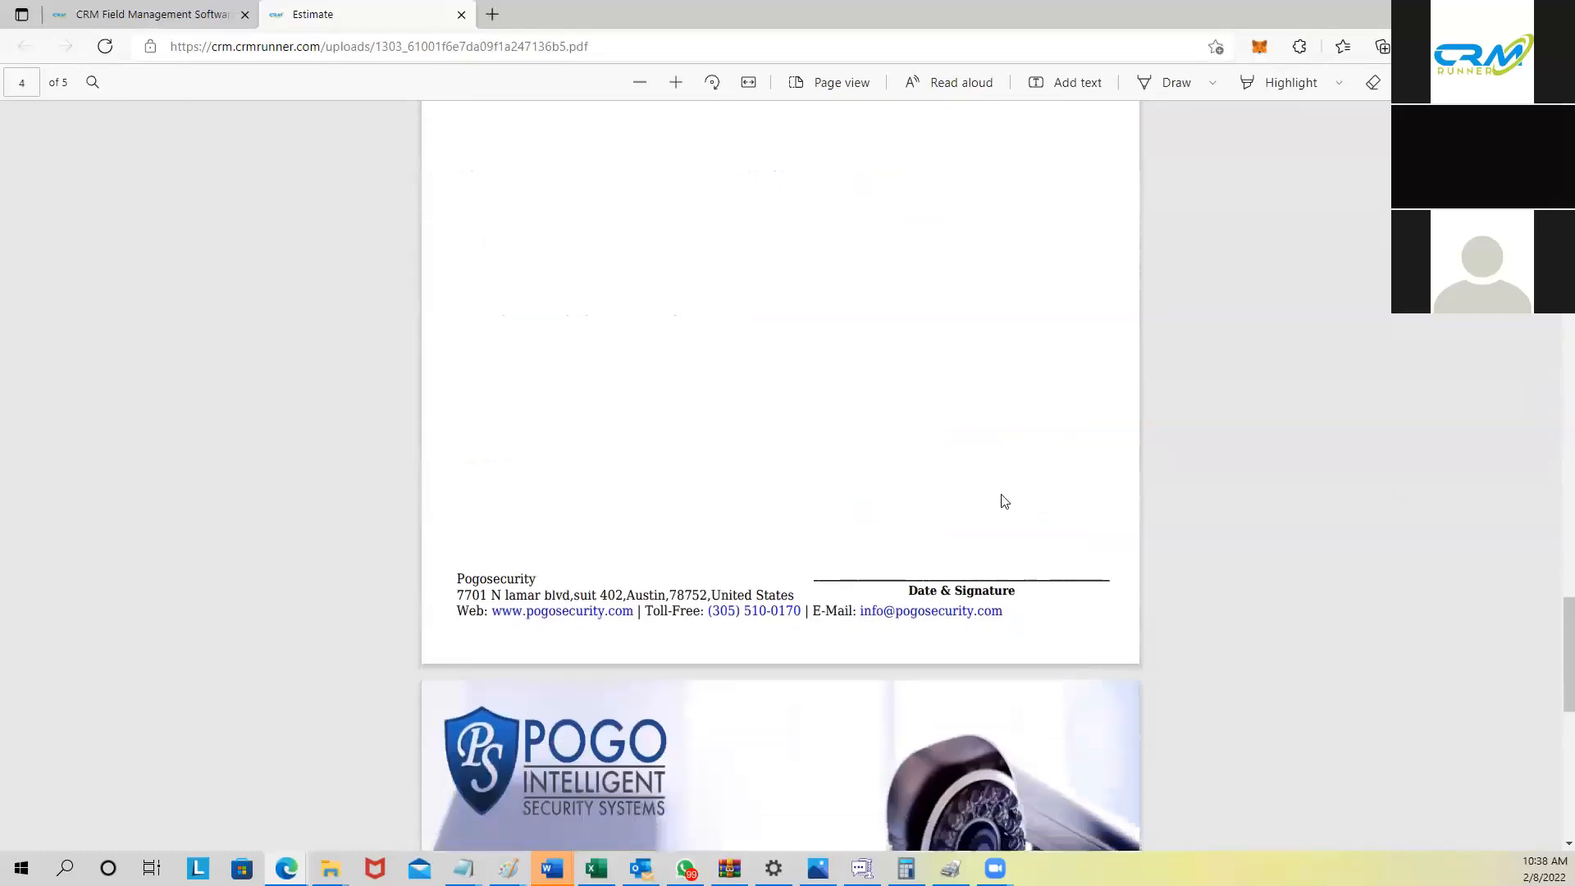
pyautogui.scroll(5, 987, 538)
pyautogui.moveTo(1025, 394); pyautogui.dragTo(1091, 402)
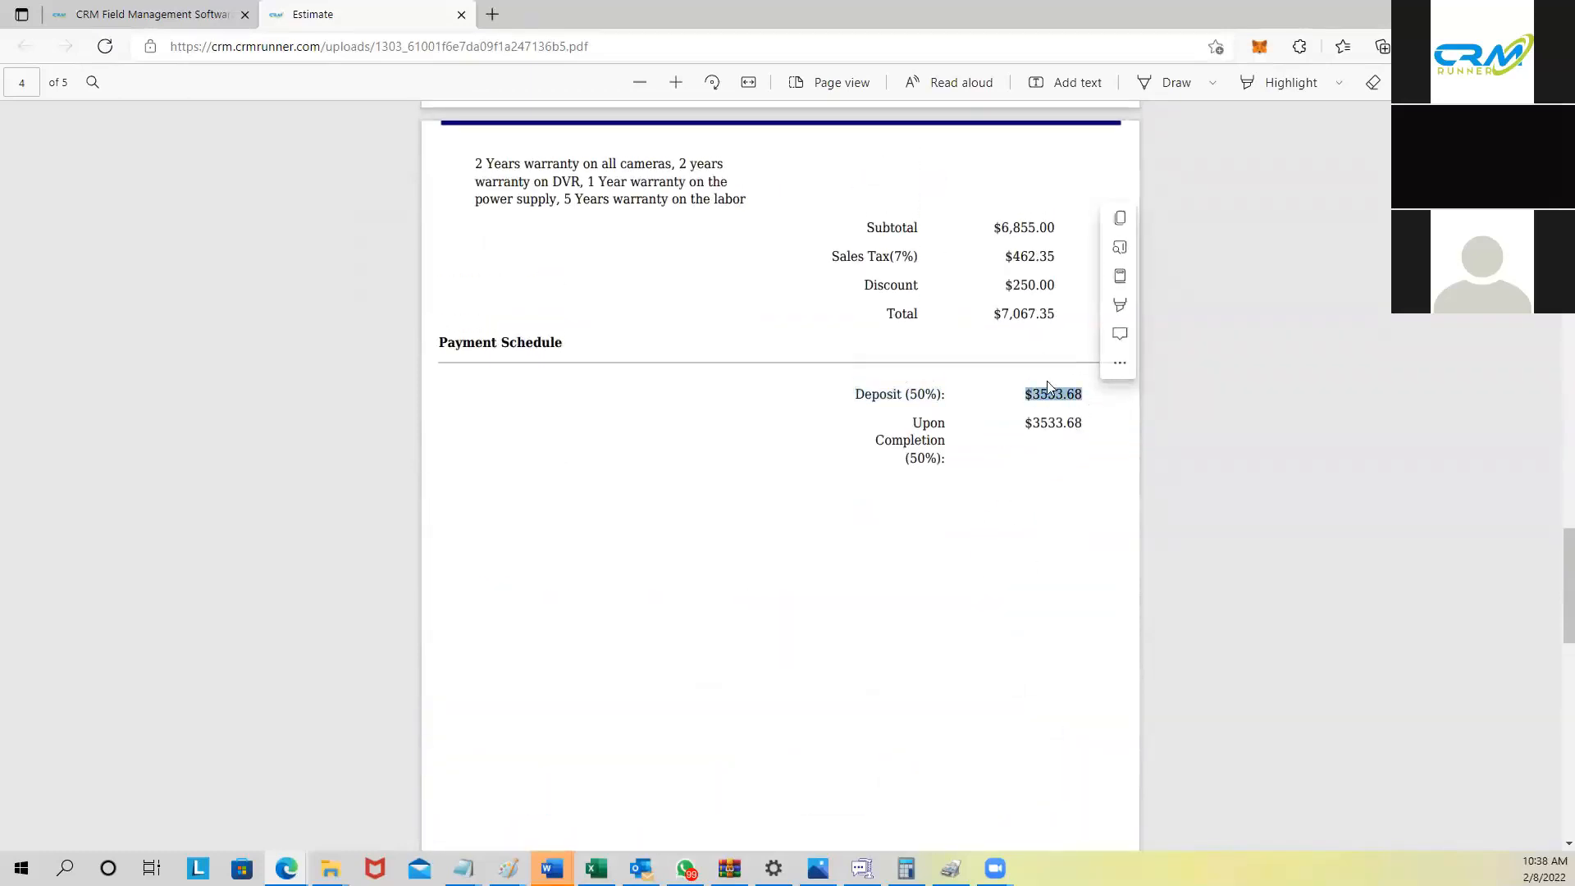
pyautogui.scroll(2, 1000, 426)
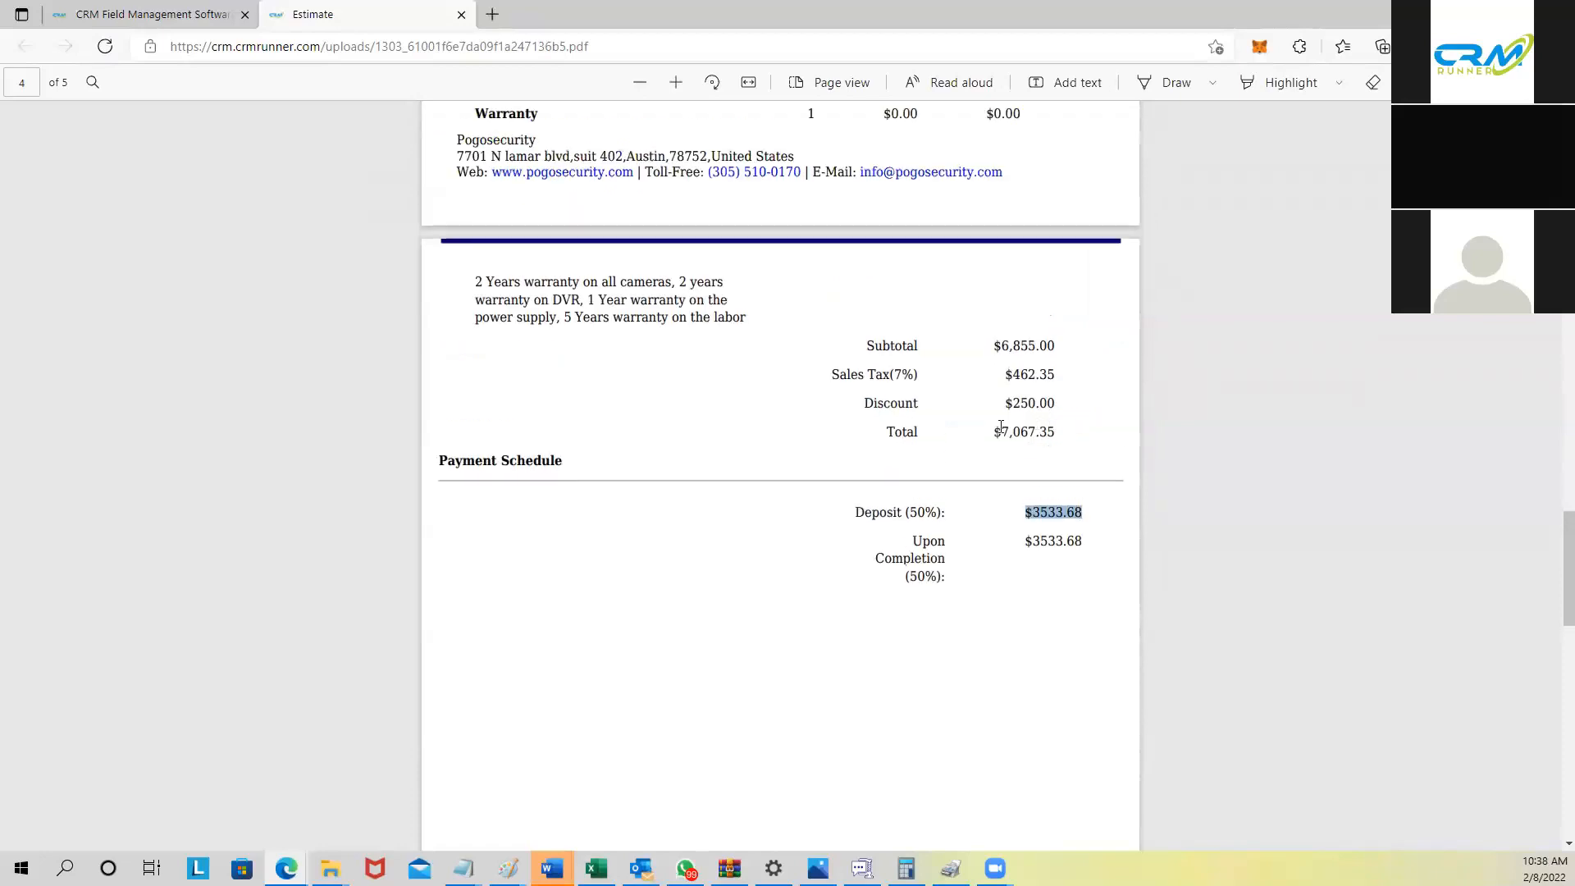
pyautogui.moveTo(437, 461); pyautogui.dragTo(575, 458)
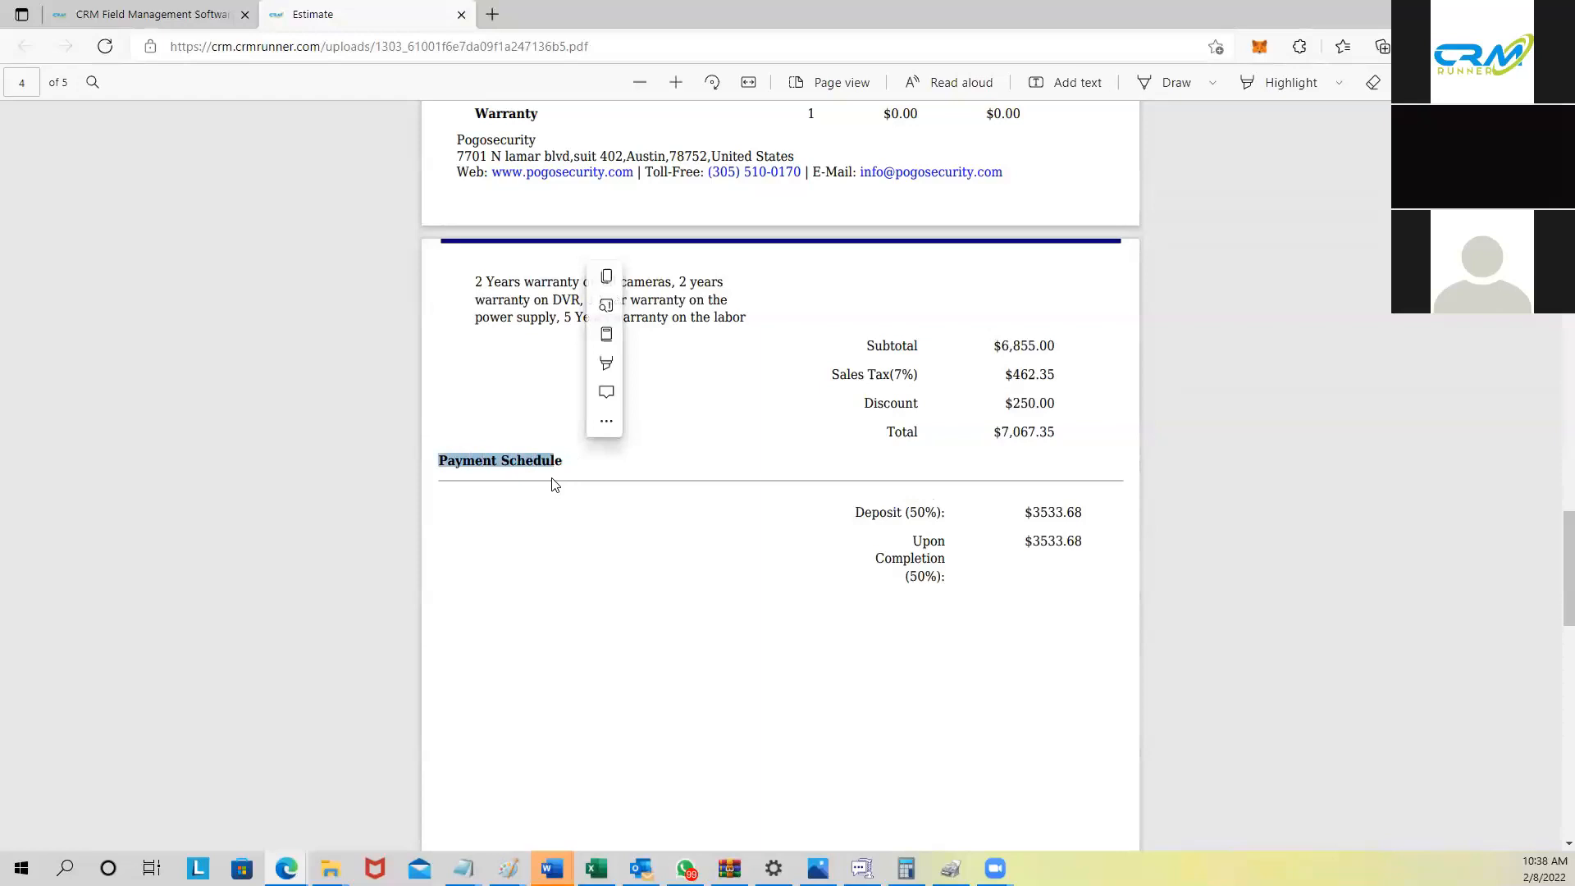
pyautogui.click(534, 523)
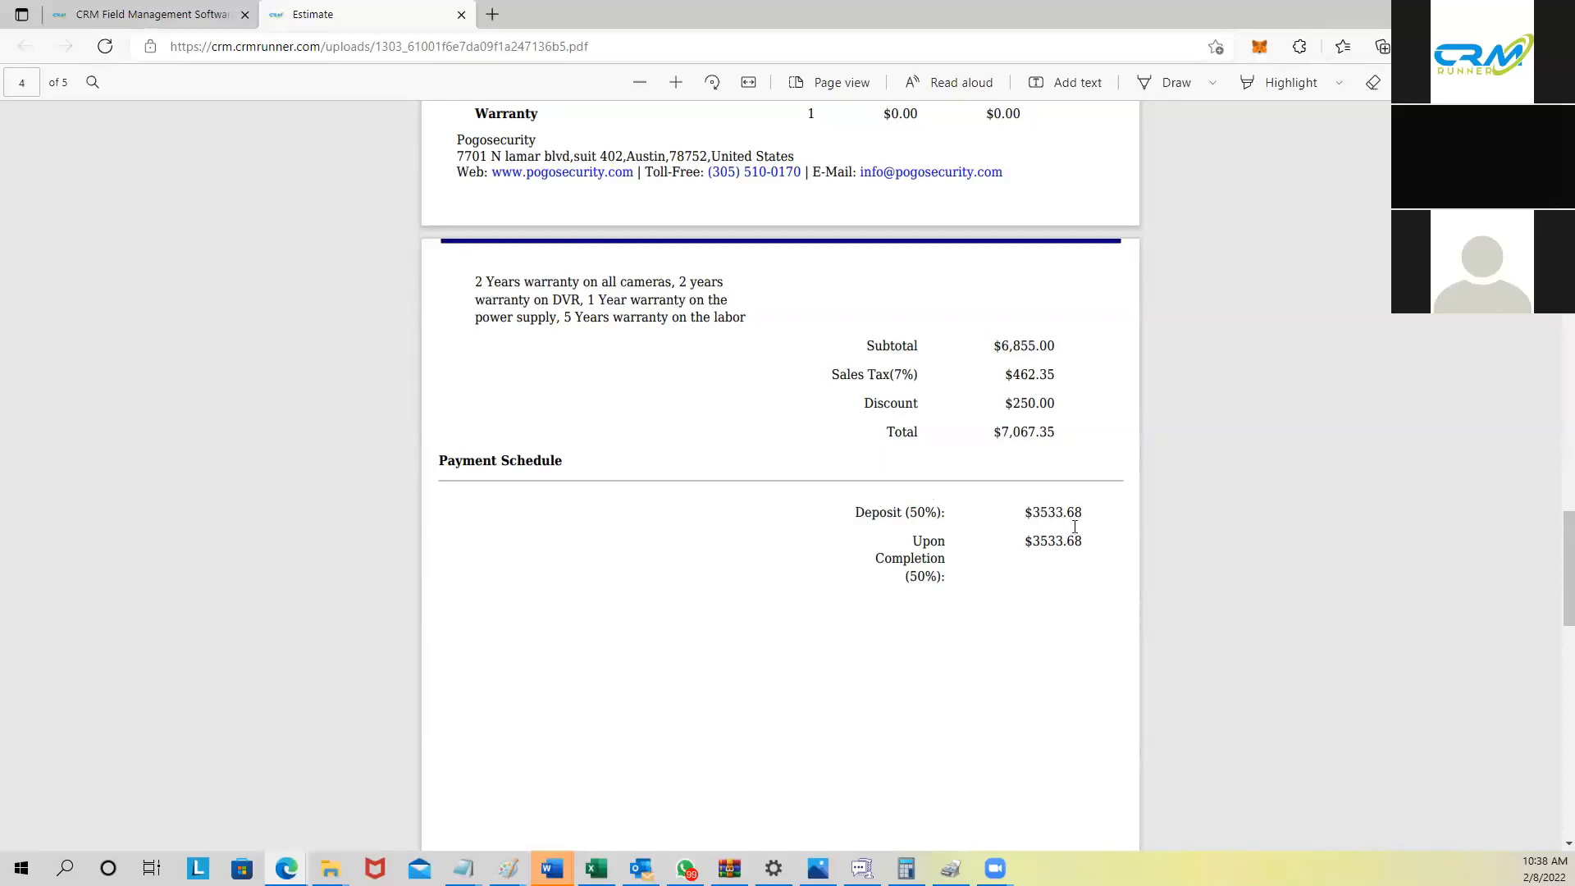
pyautogui.scroll(2, 1036, 564)
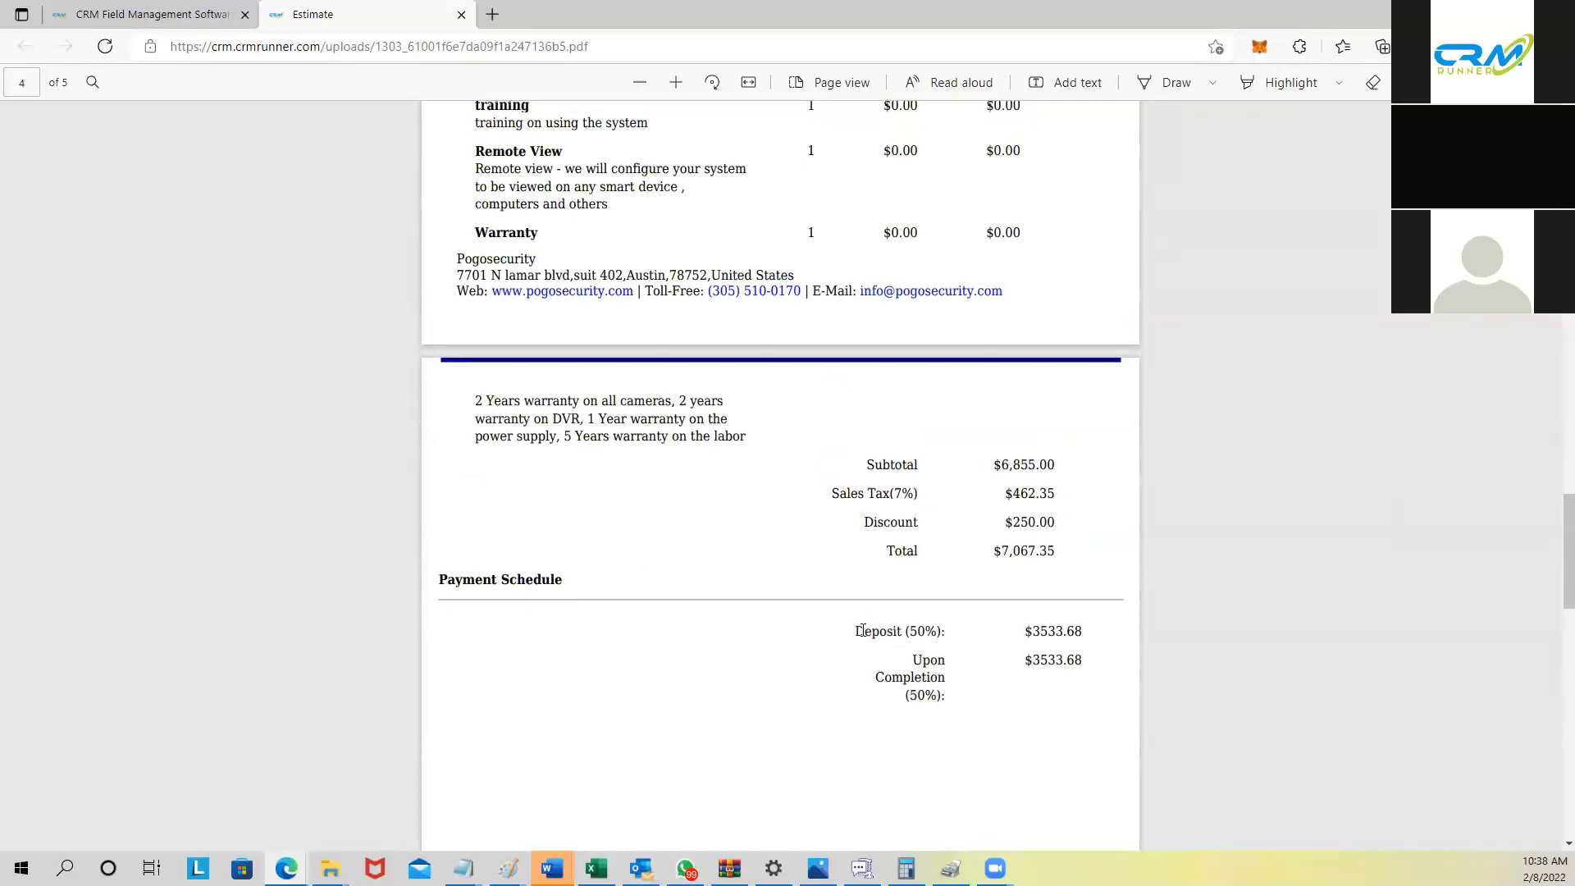
pyautogui.moveTo(857, 631); pyautogui.dragTo(1081, 663)
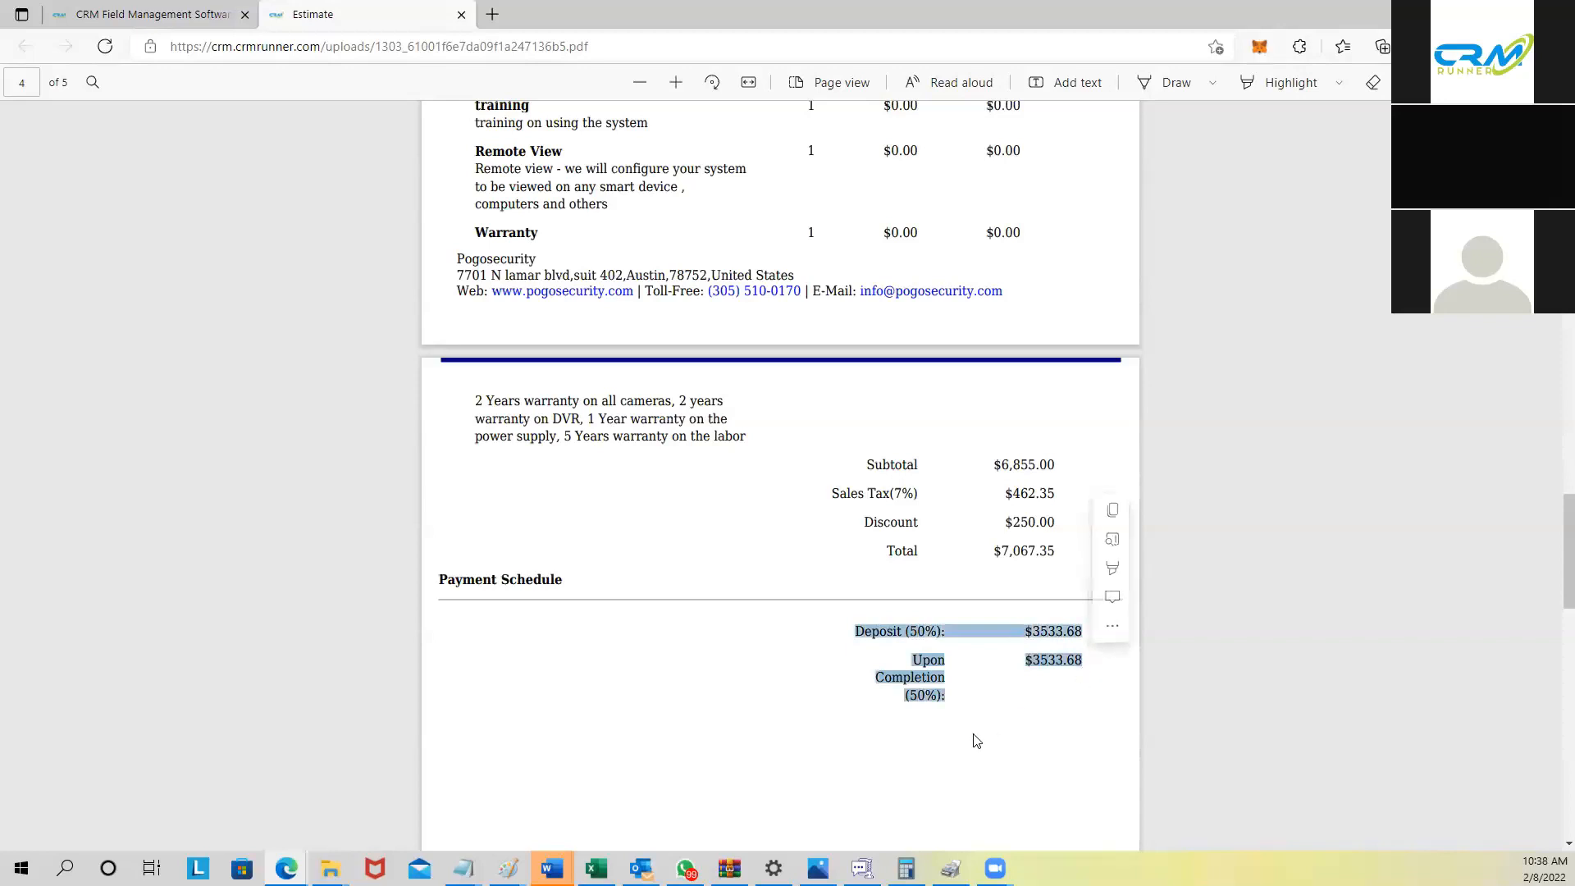
pyautogui.scroll(3, 779, 492)
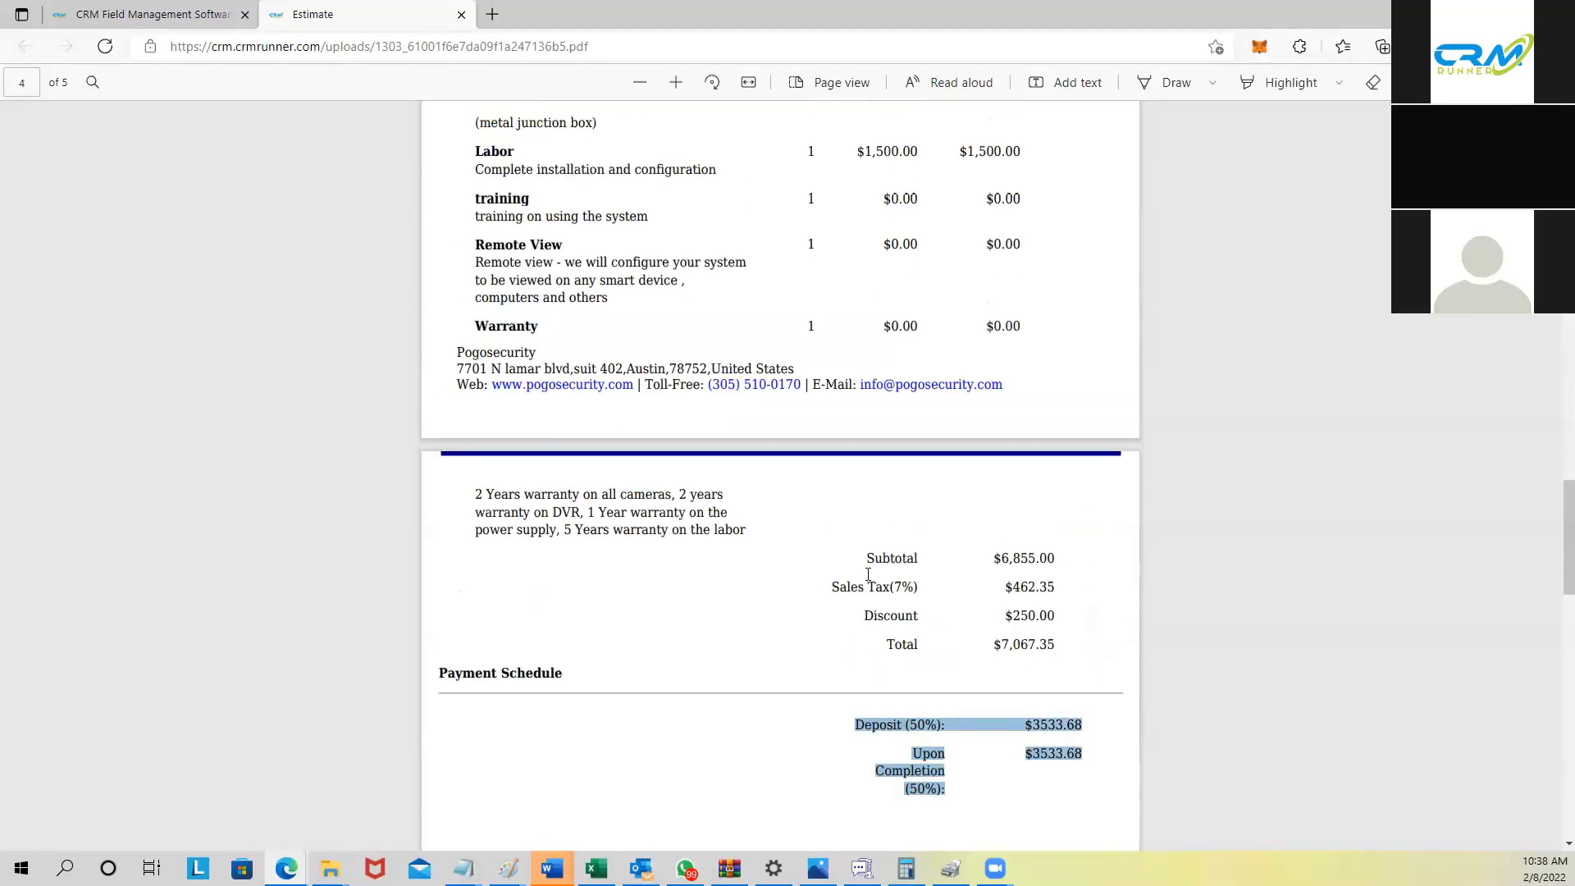
pyautogui.scroll(-3, 787, 542)
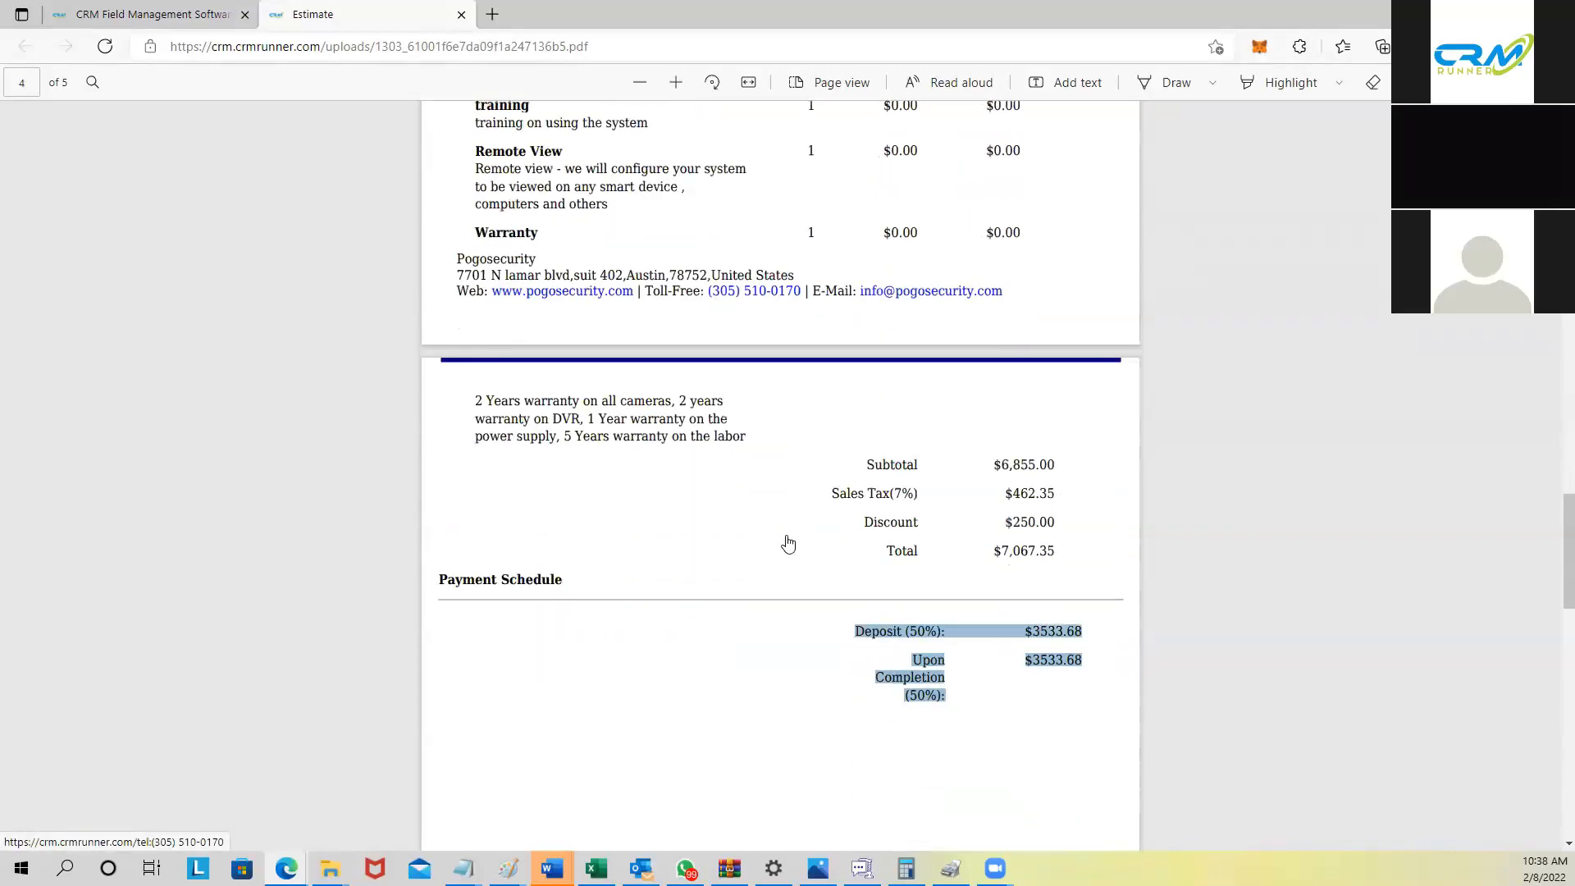
pyautogui.scroll(3, 793, 614)
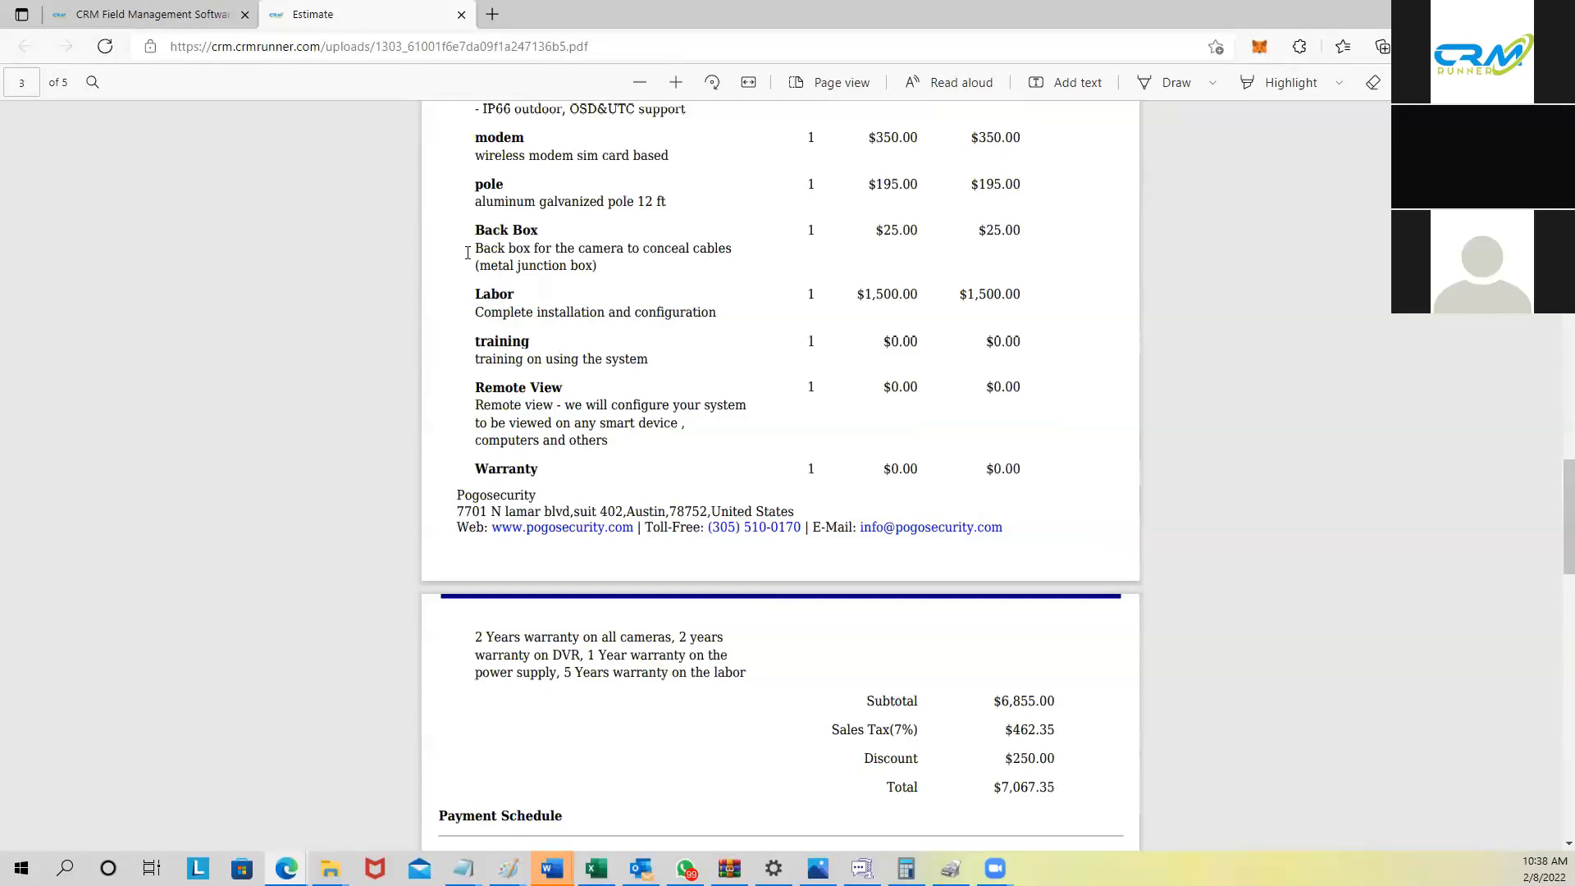
pyautogui.scroll(3, 495, 220)
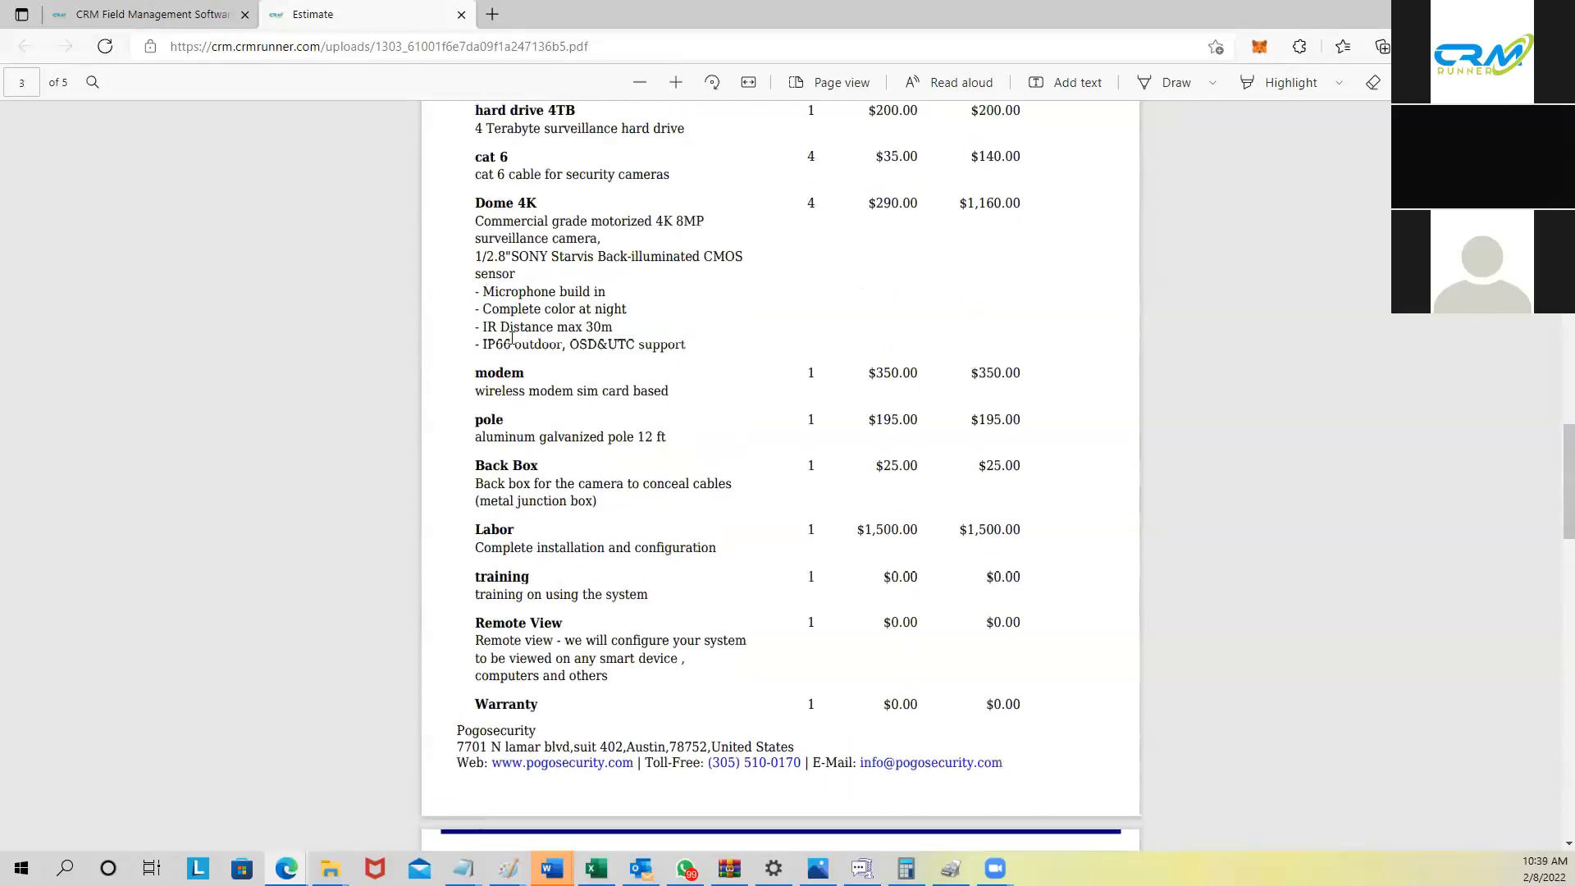
pyautogui.scroll(2, 513, 197)
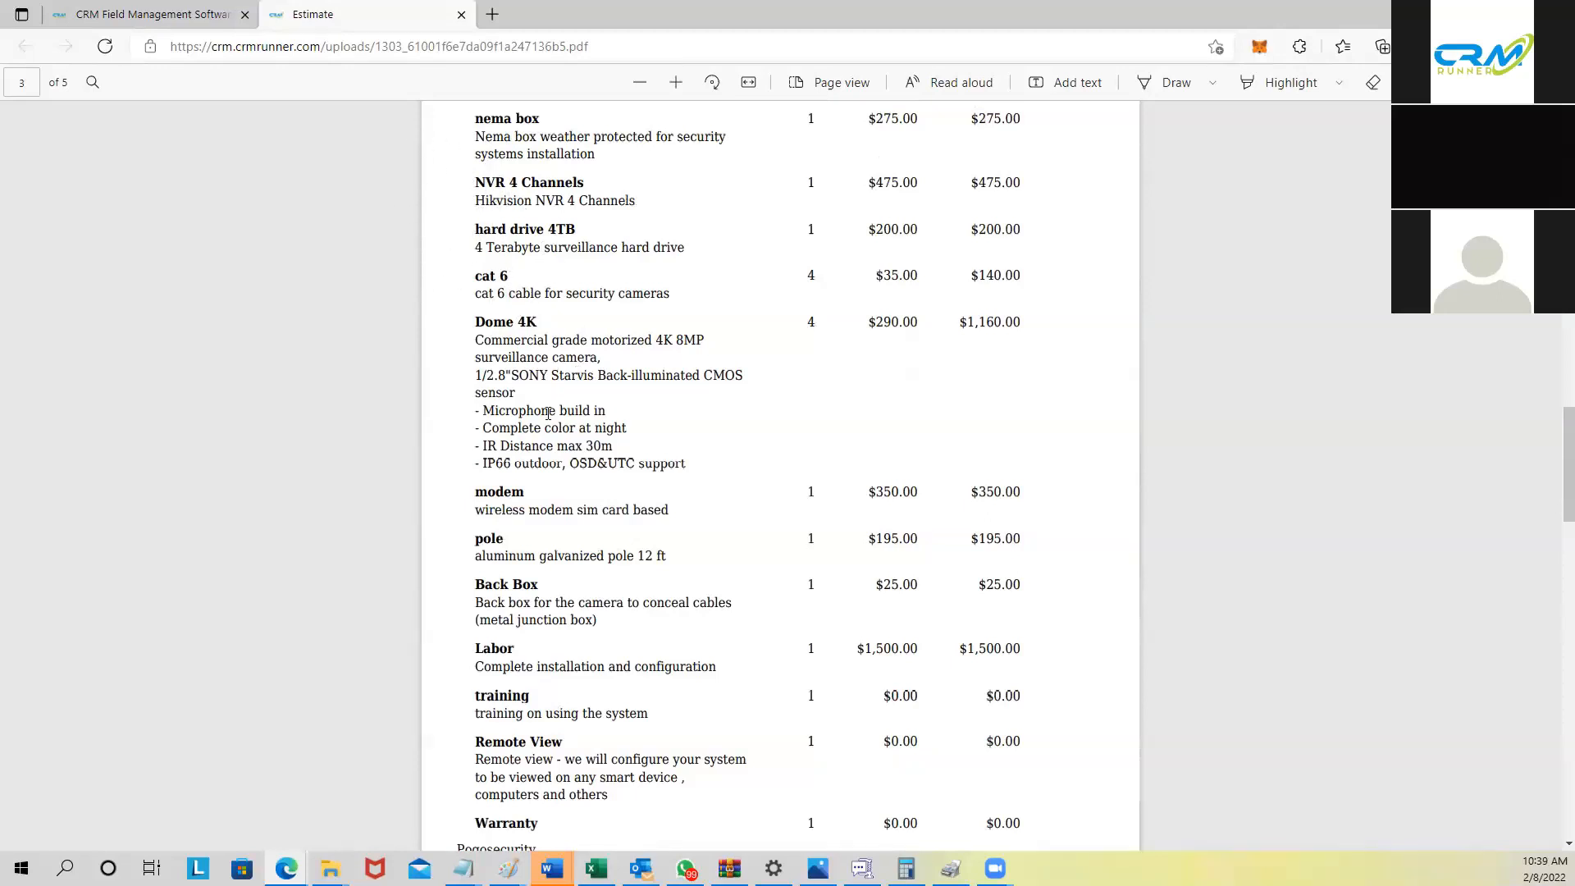
pyautogui.scroll(-3, 548, 413)
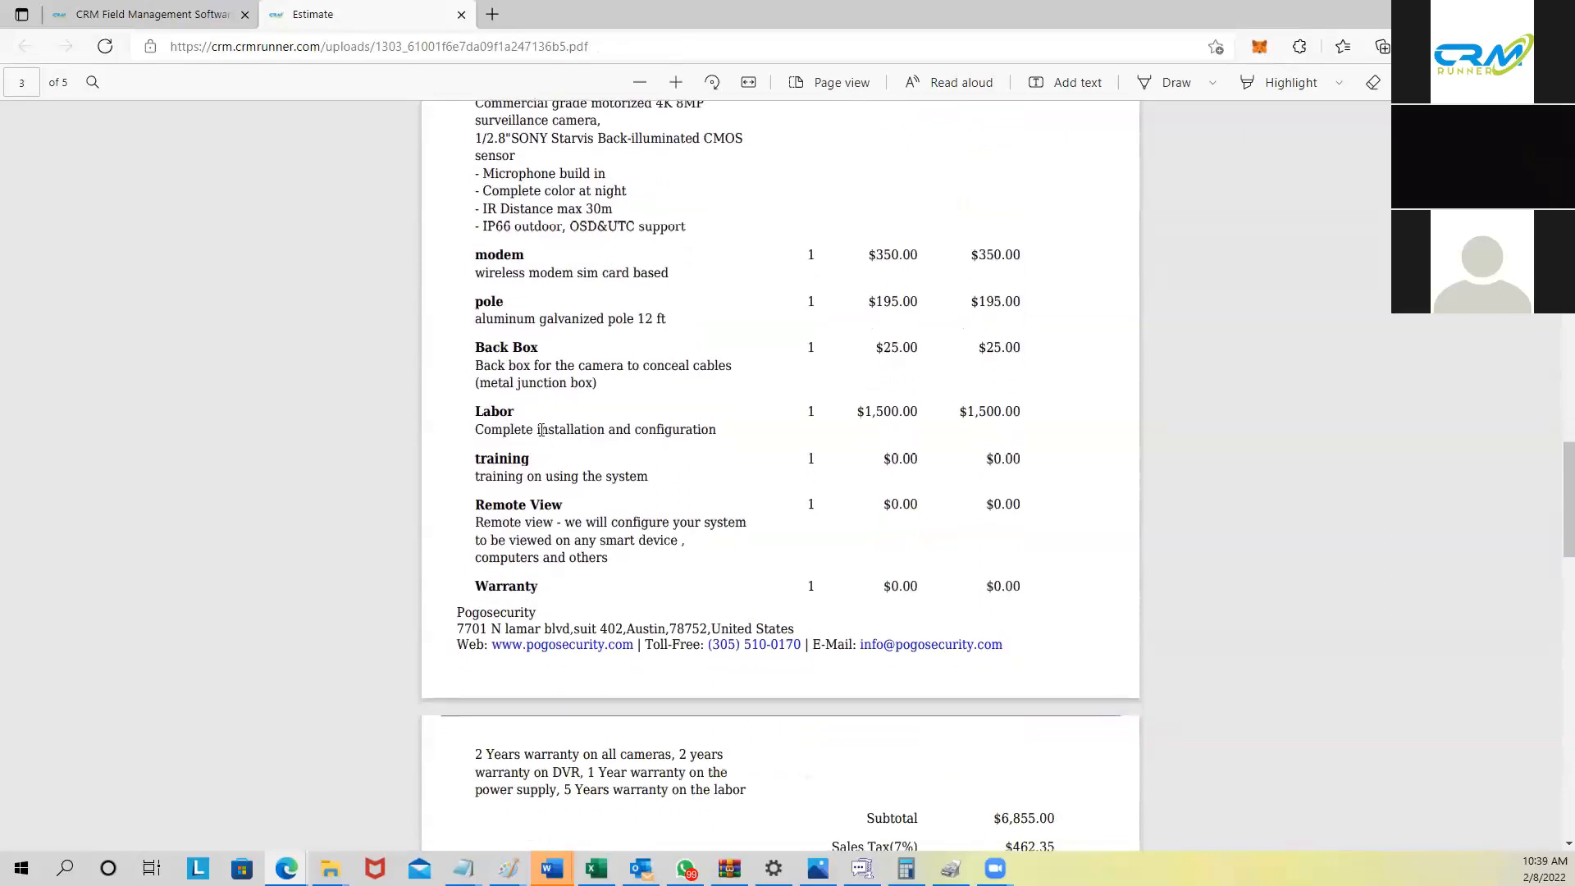
pyautogui.scroll(2, 541, 429)
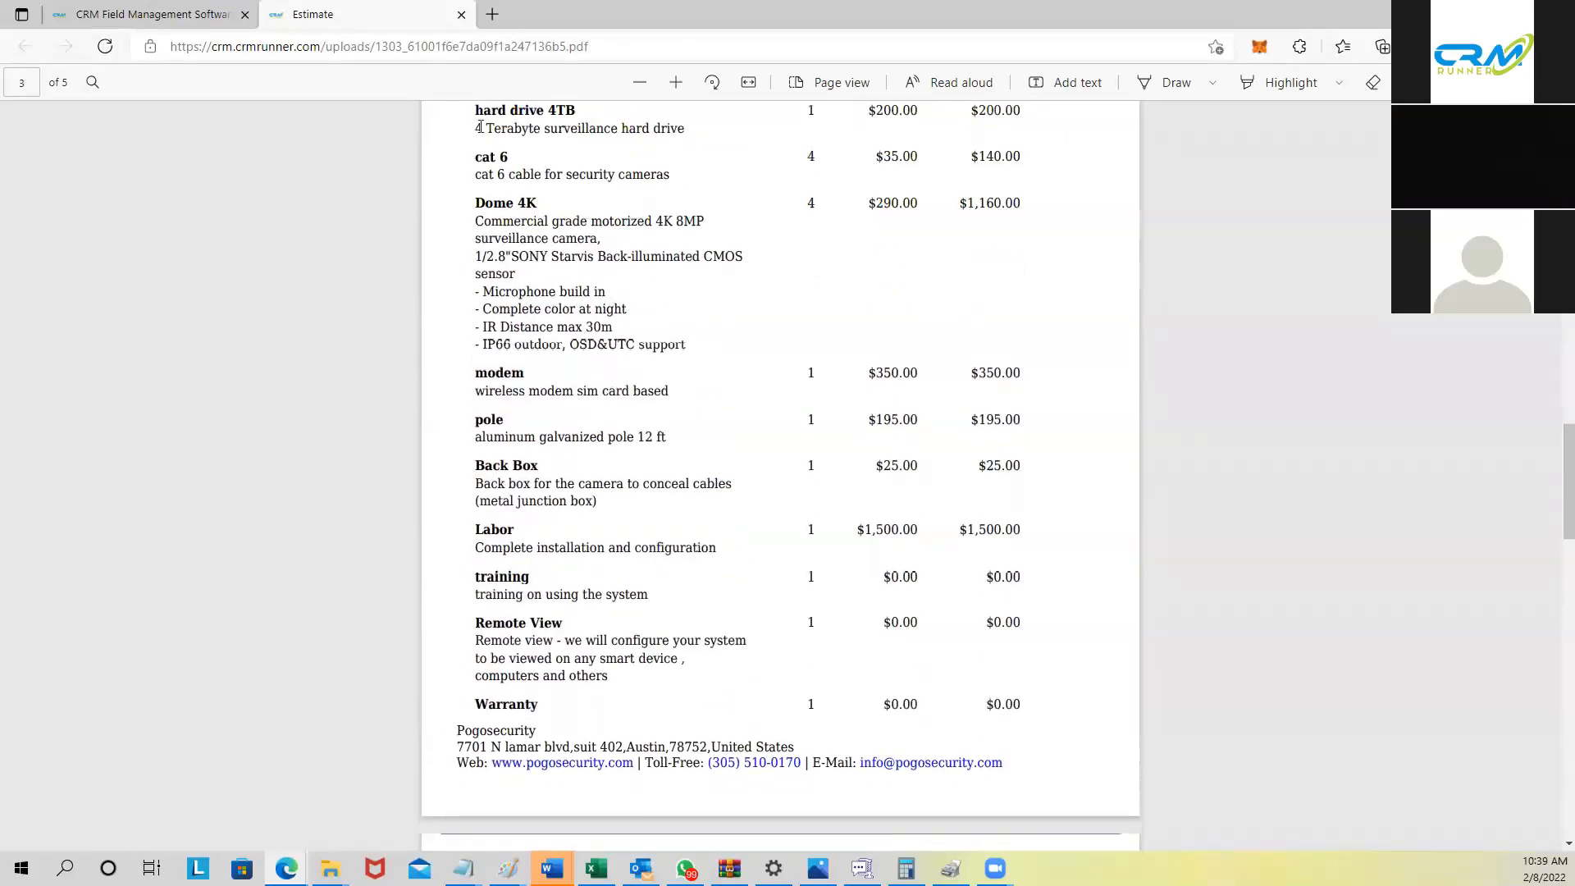
# Step: Close the PDF and open estimate 1303's email form, reviewing recipient, subject and message
pyautogui.click(461, 14)
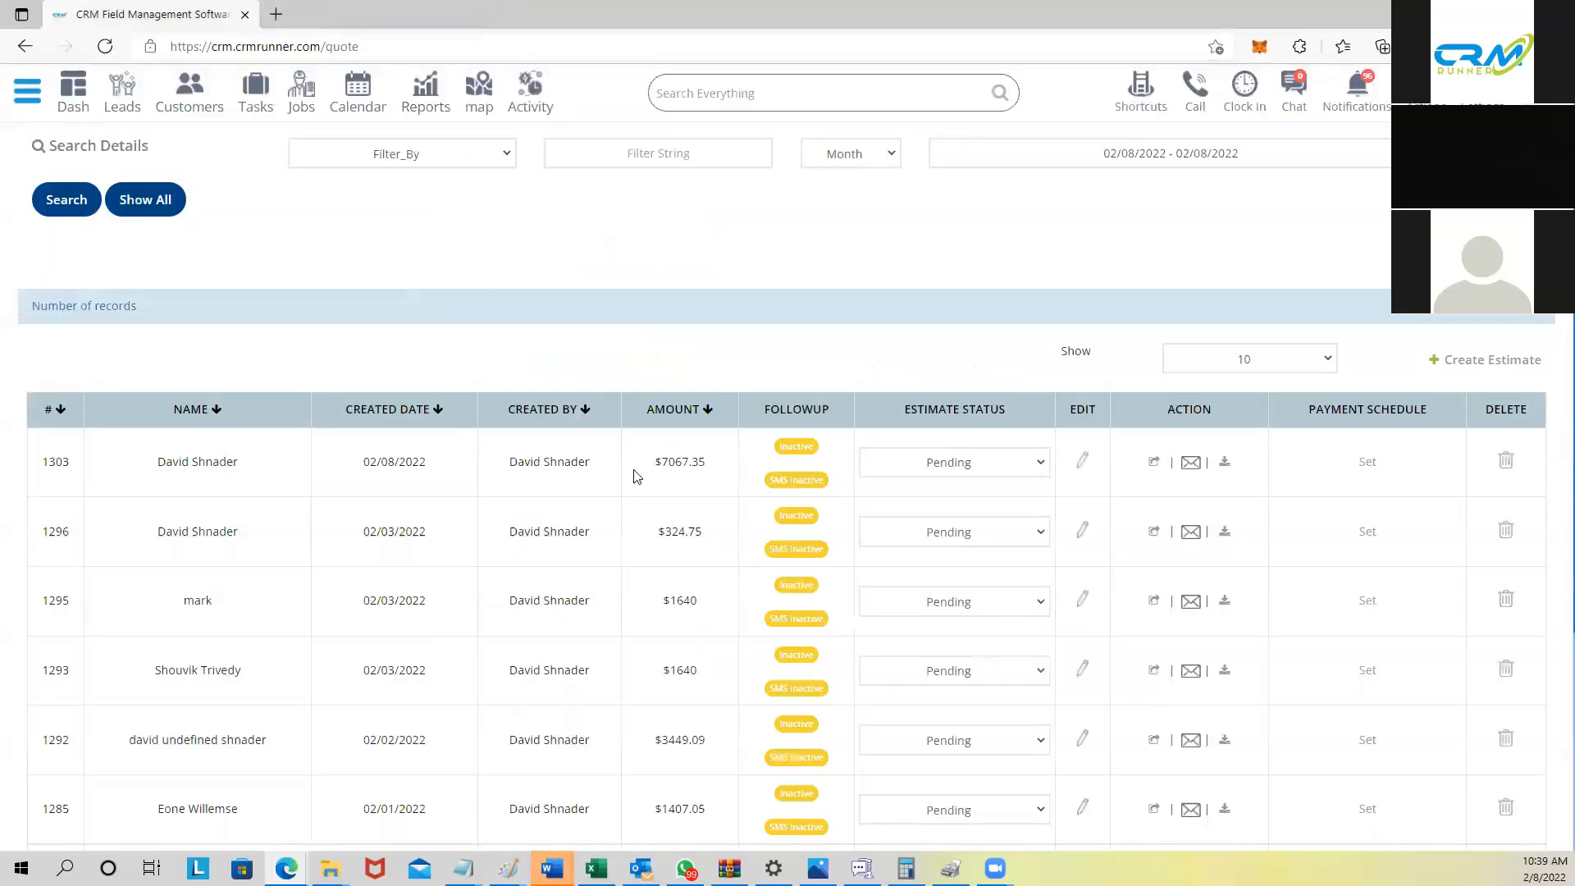
pyautogui.click(1190, 466)
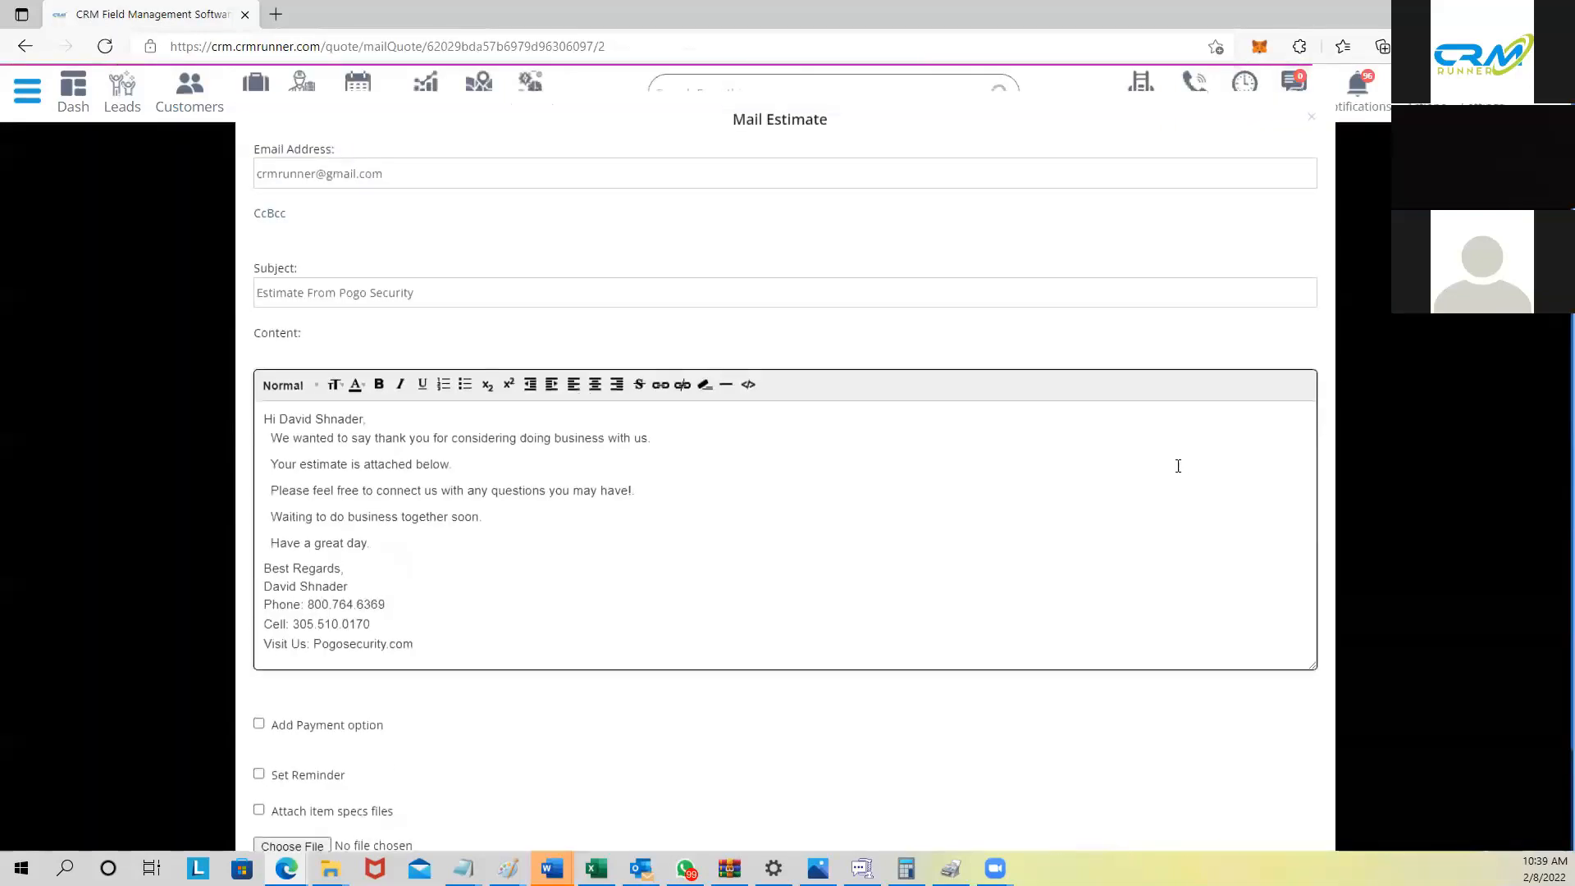
pyautogui.moveTo(262, 176); pyautogui.dragTo(386, 169)
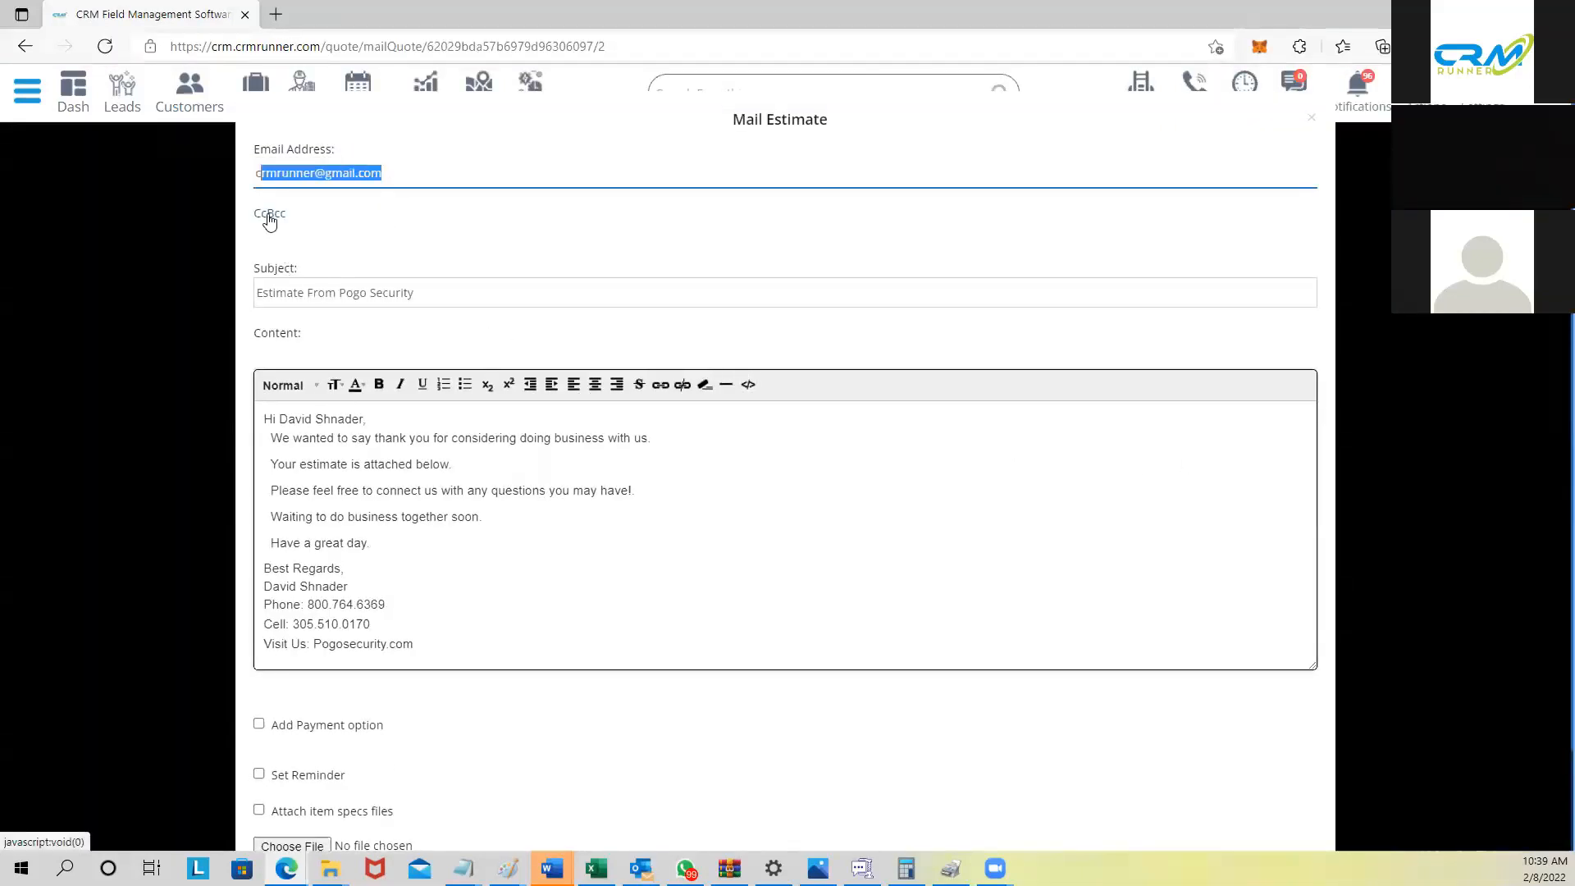
pyautogui.moveTo(262, 293); pyautogui.dragTo(436, 297)
pyautogui.moveTo(273, 420); pyautogui.dragTo(452, 658)
pyautogui.click(313, 465)
pyautogui.scroll(-2, 453, 658)
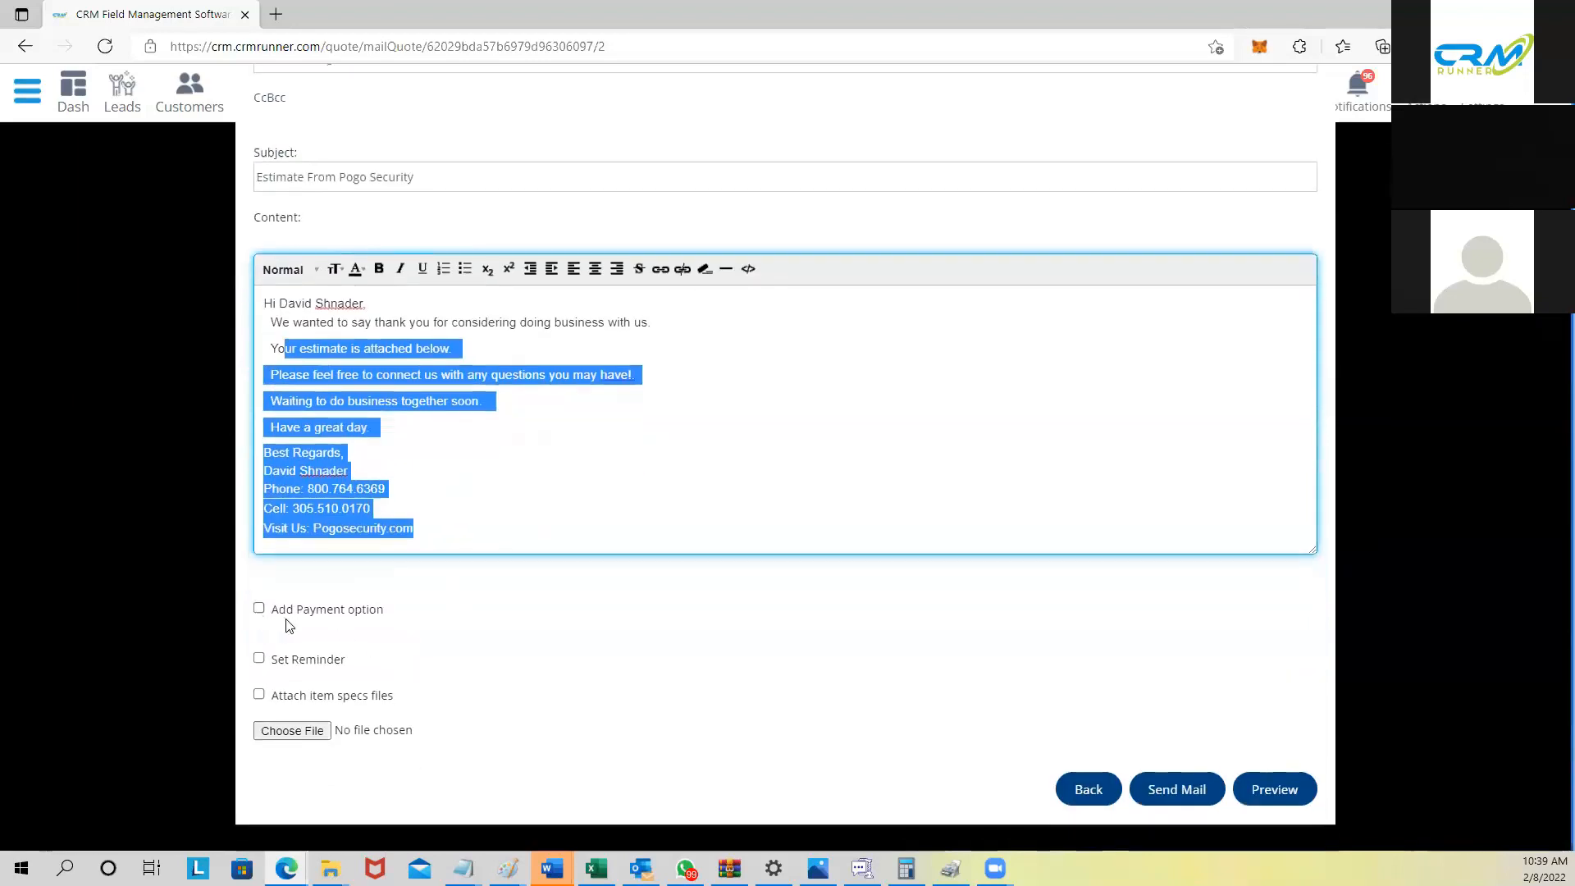
# Step: Add a Paypal payment option to the email and send it
pyautogui.click(260, 609)
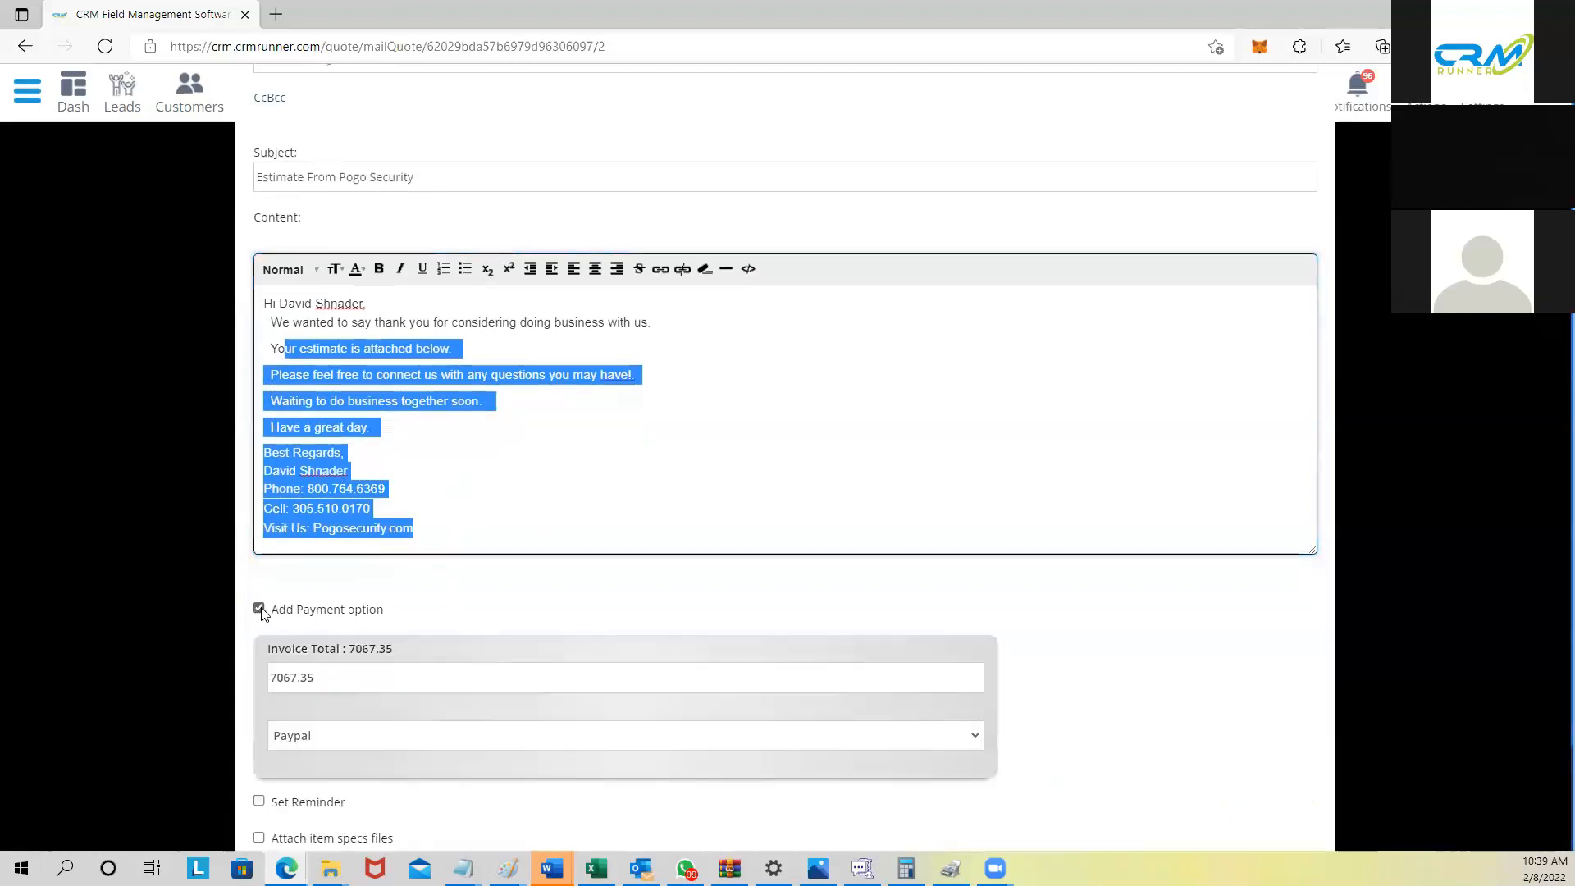
pyautogui.click(300, 737)
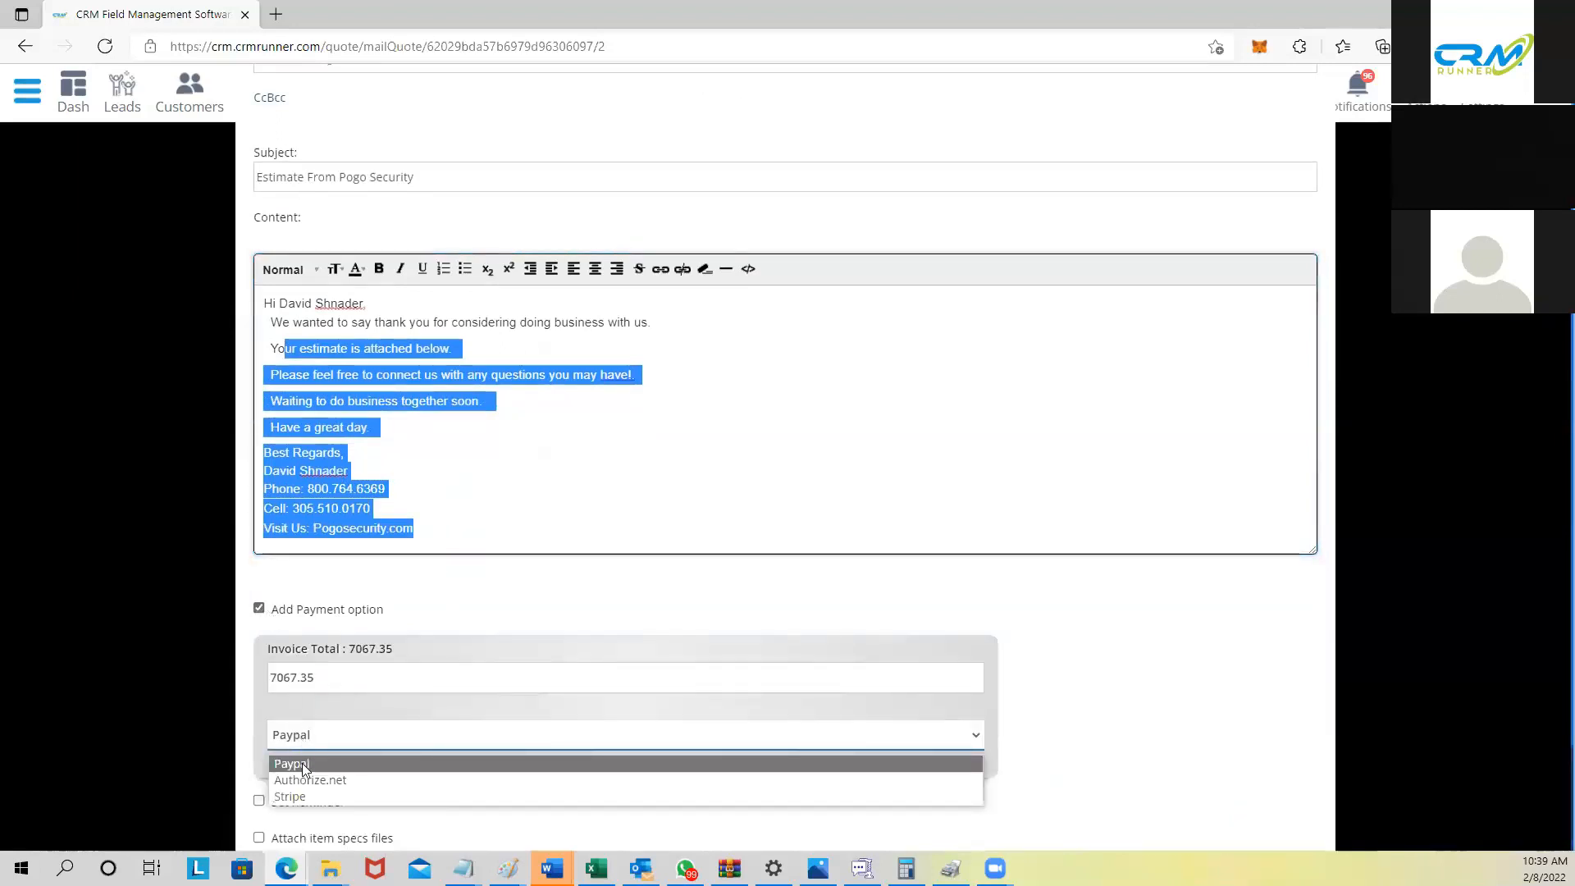
pyautogui.click(313, 636)
pyautogui.scroll(-2, 303, 636)
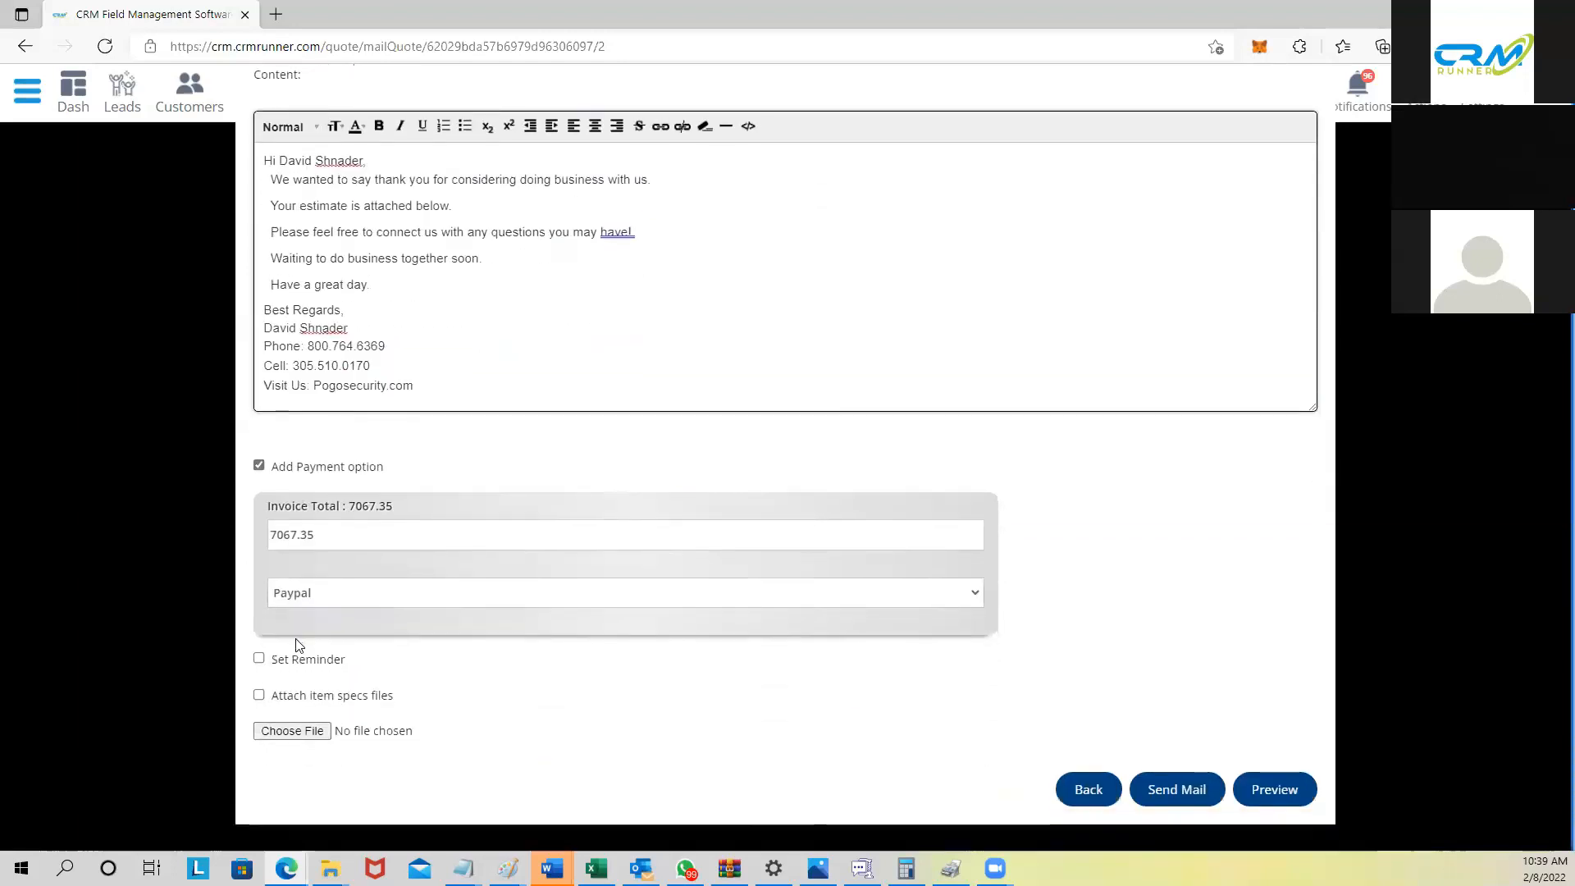
pyautogui.moveTo(280, 698); pyautogui.dragTo(394, 706)
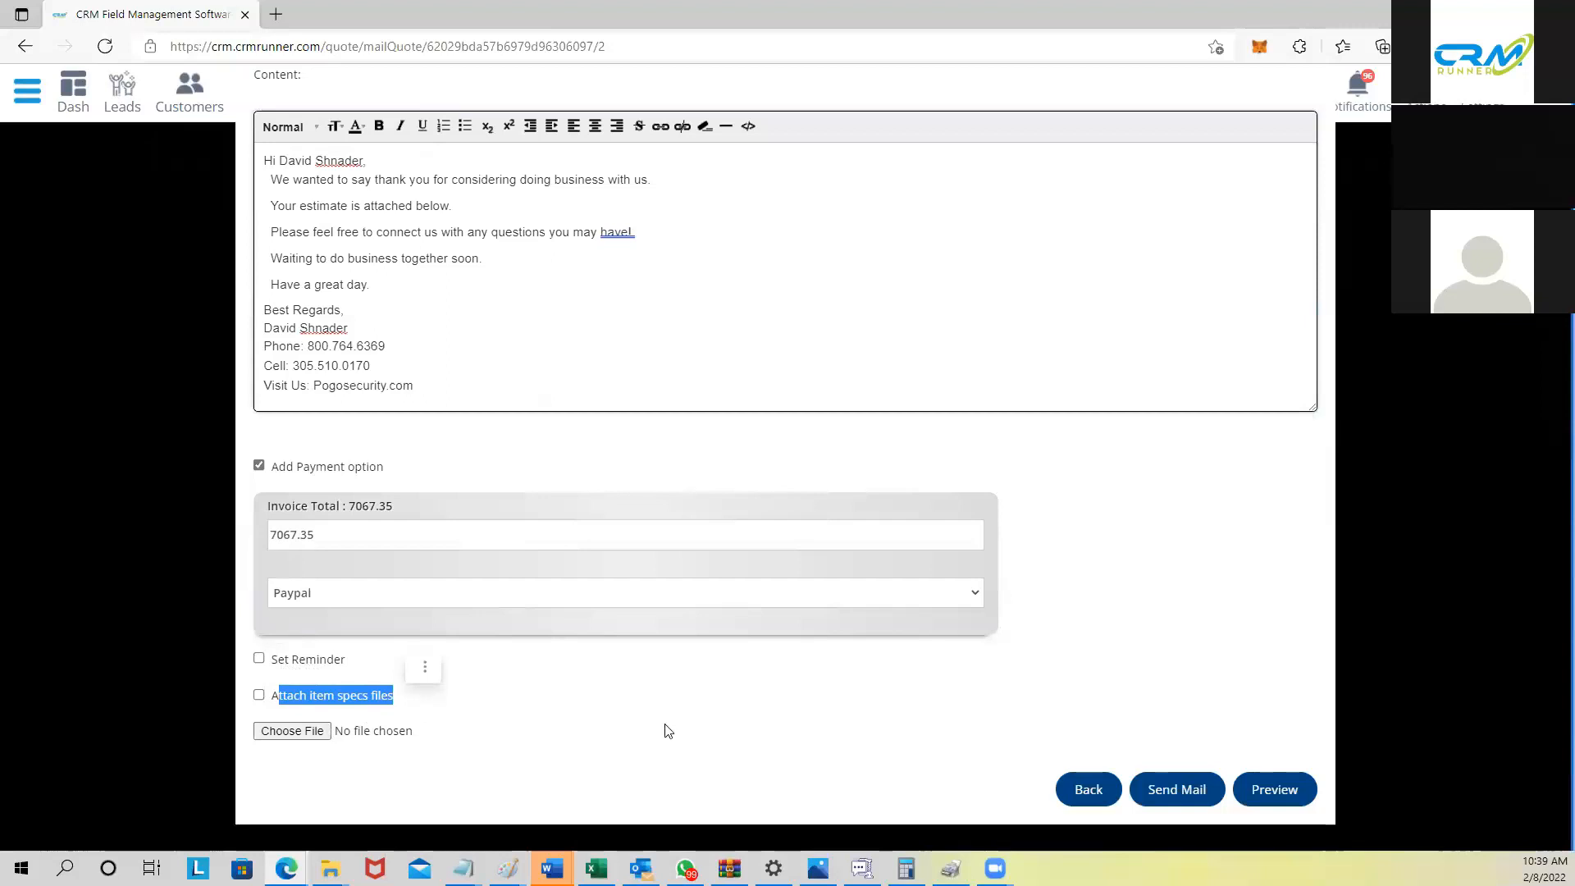
pyautogui.click(1165, 789)
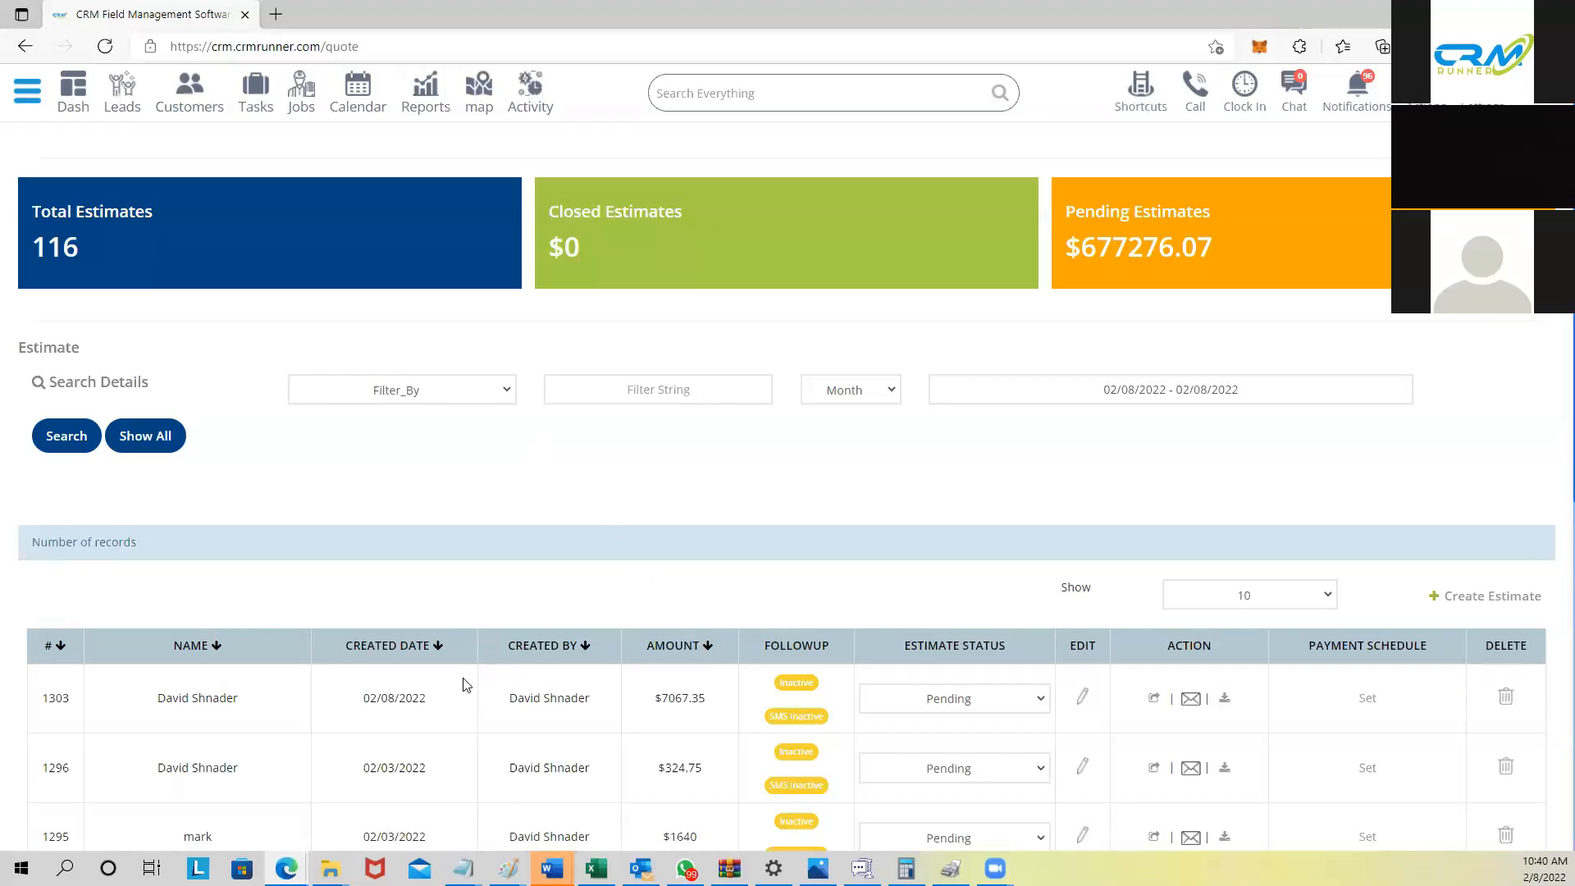
# Step: Open the sidebar navigation menu from the estimates list
pyautogui.scroll(-7, 315, 609)
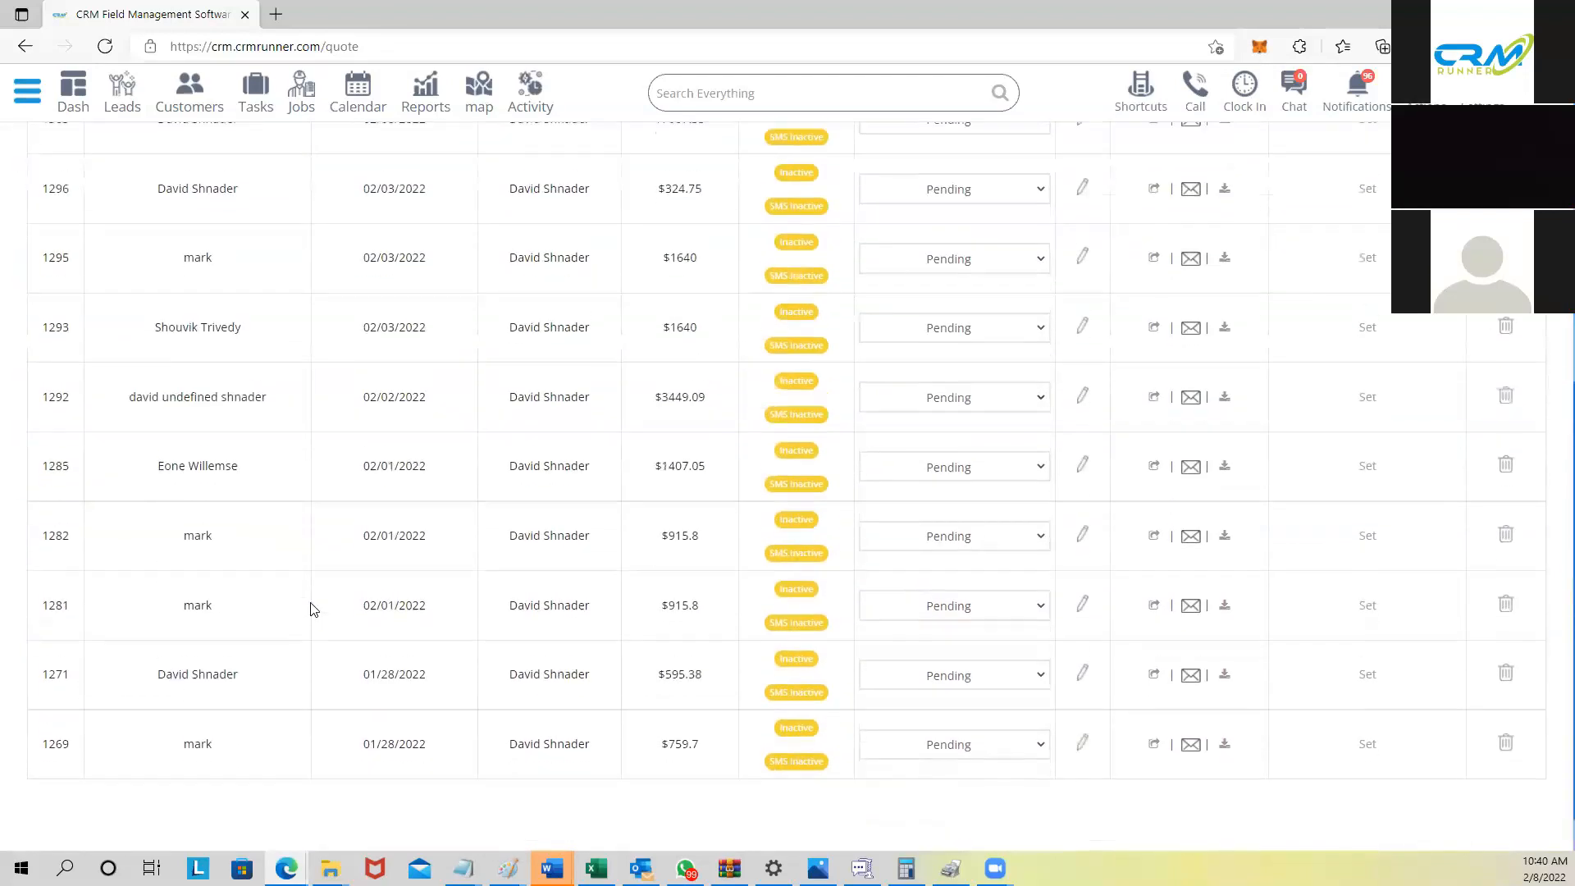
pyautogui.scroll(7, 312, 607)
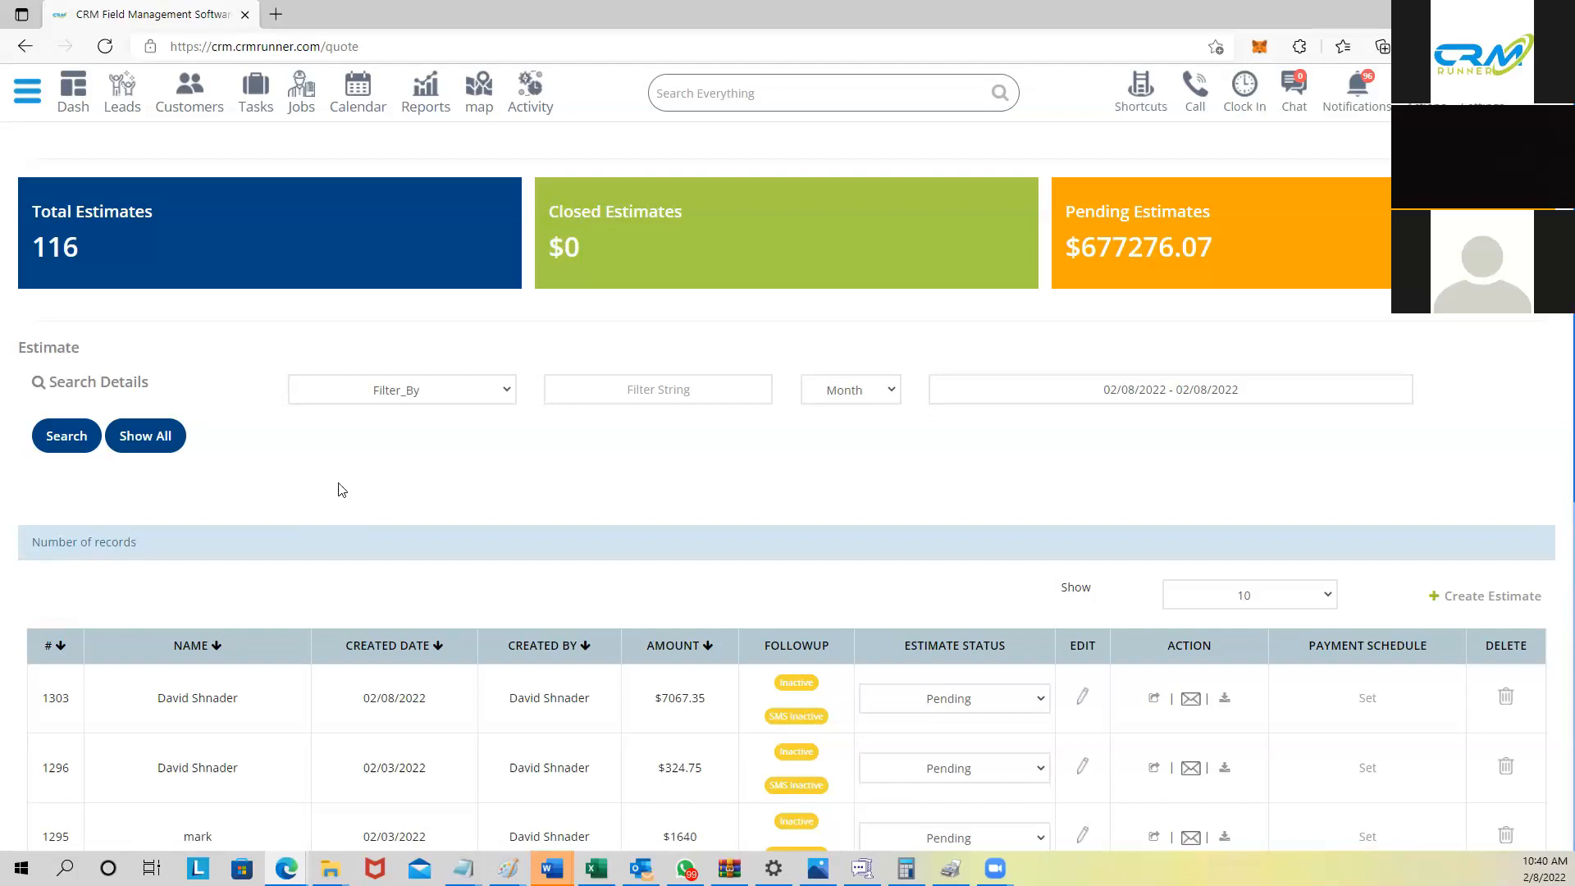
pyautogui.click(29, 105)
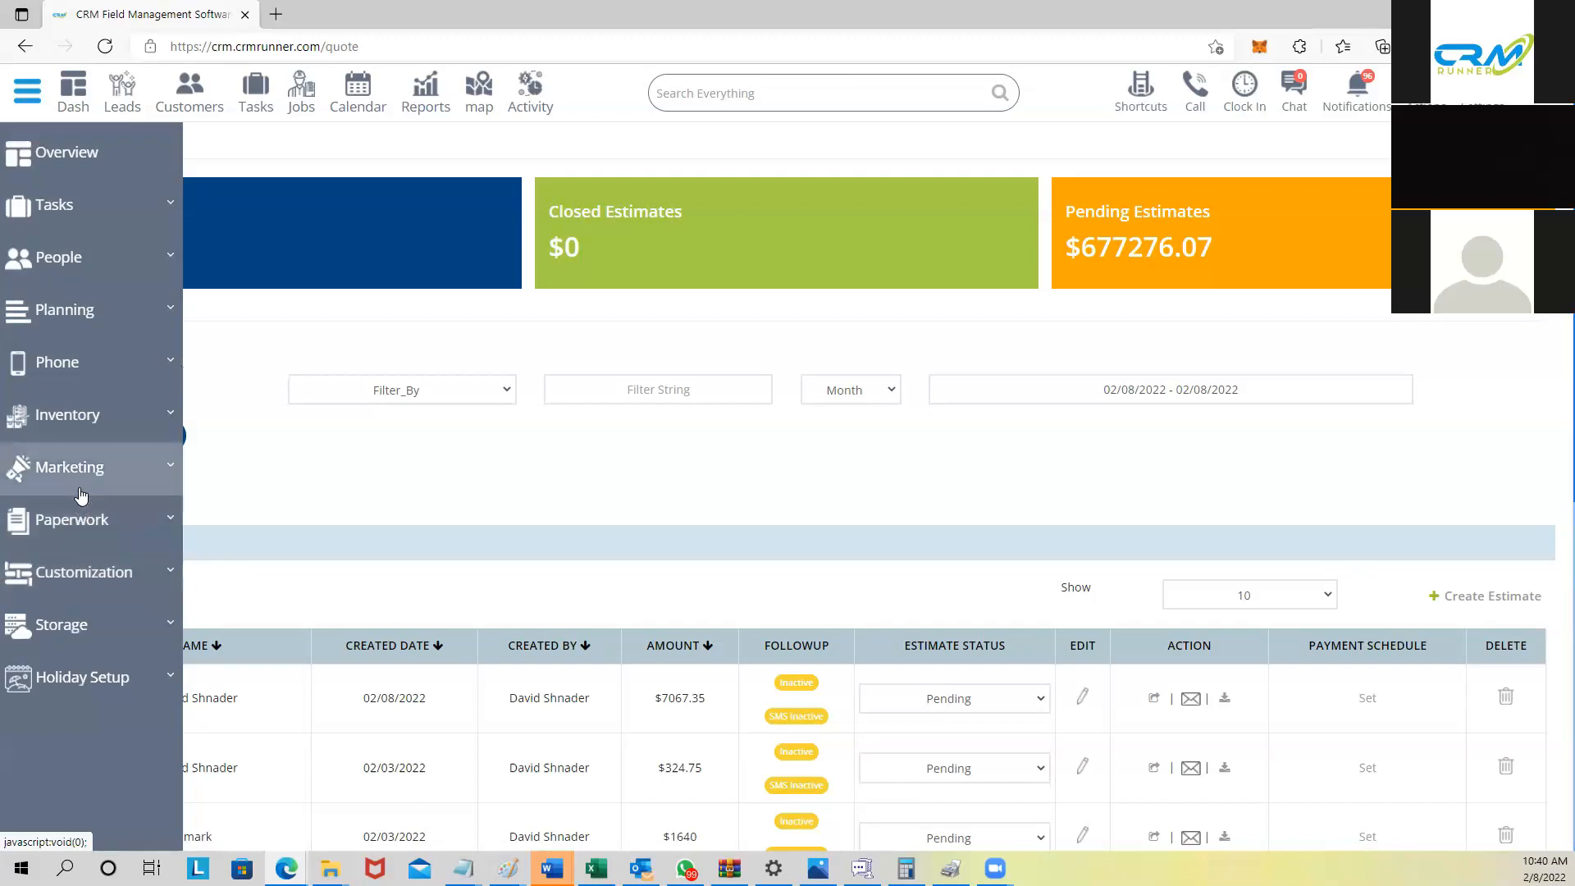
# Step: Go to Paperwork > Packages and start a new blank package
pyautogui.click(26, 93)
pyautogui.click(26, 92)
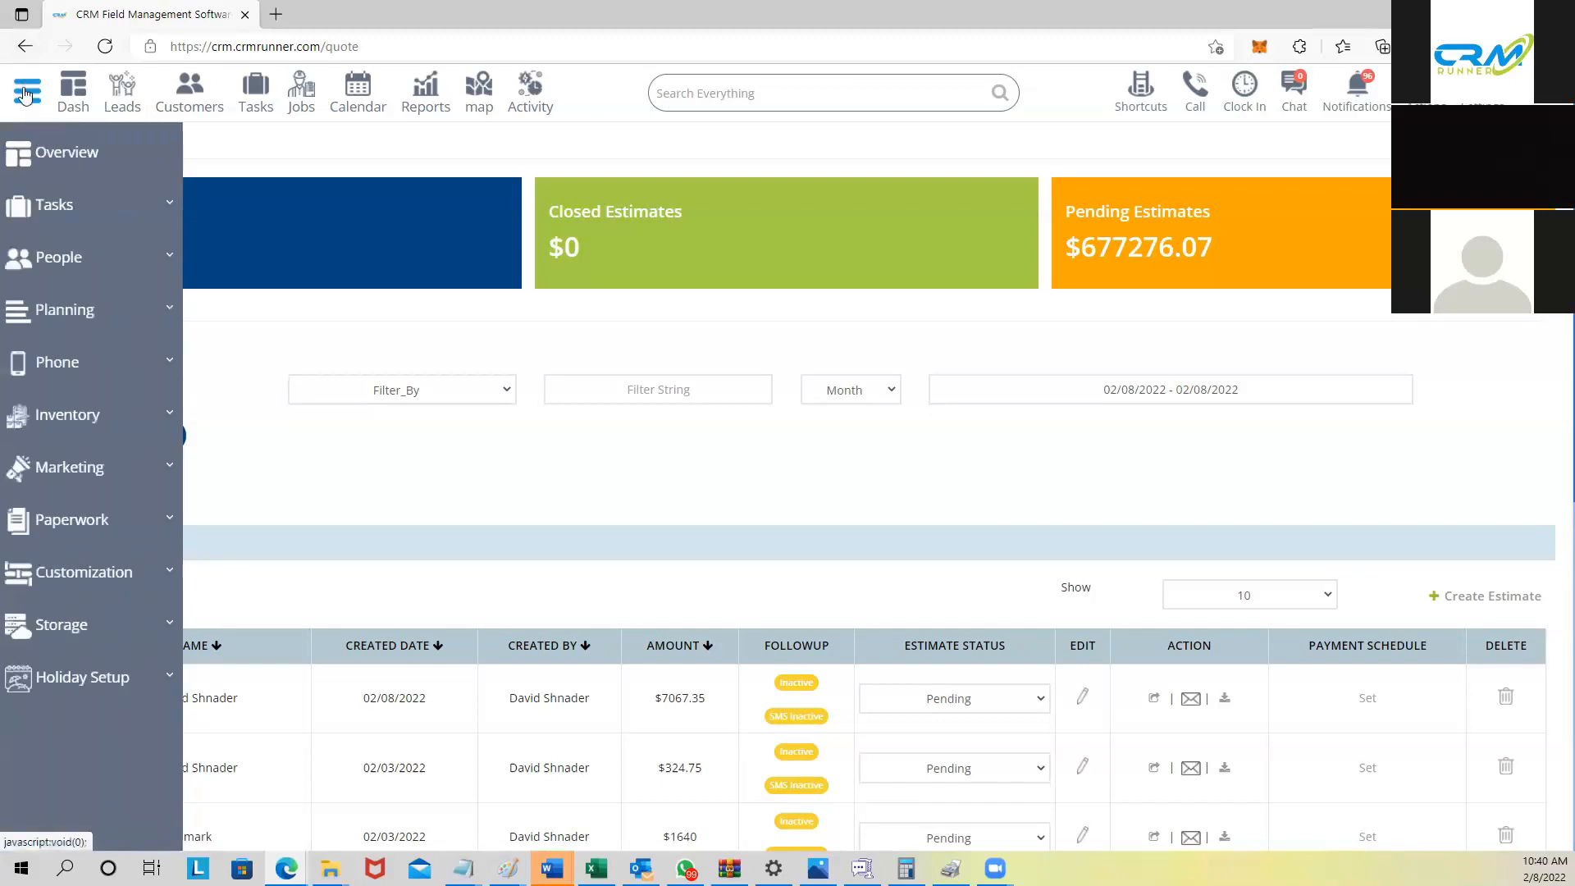
pyautogui.click(58, 529)
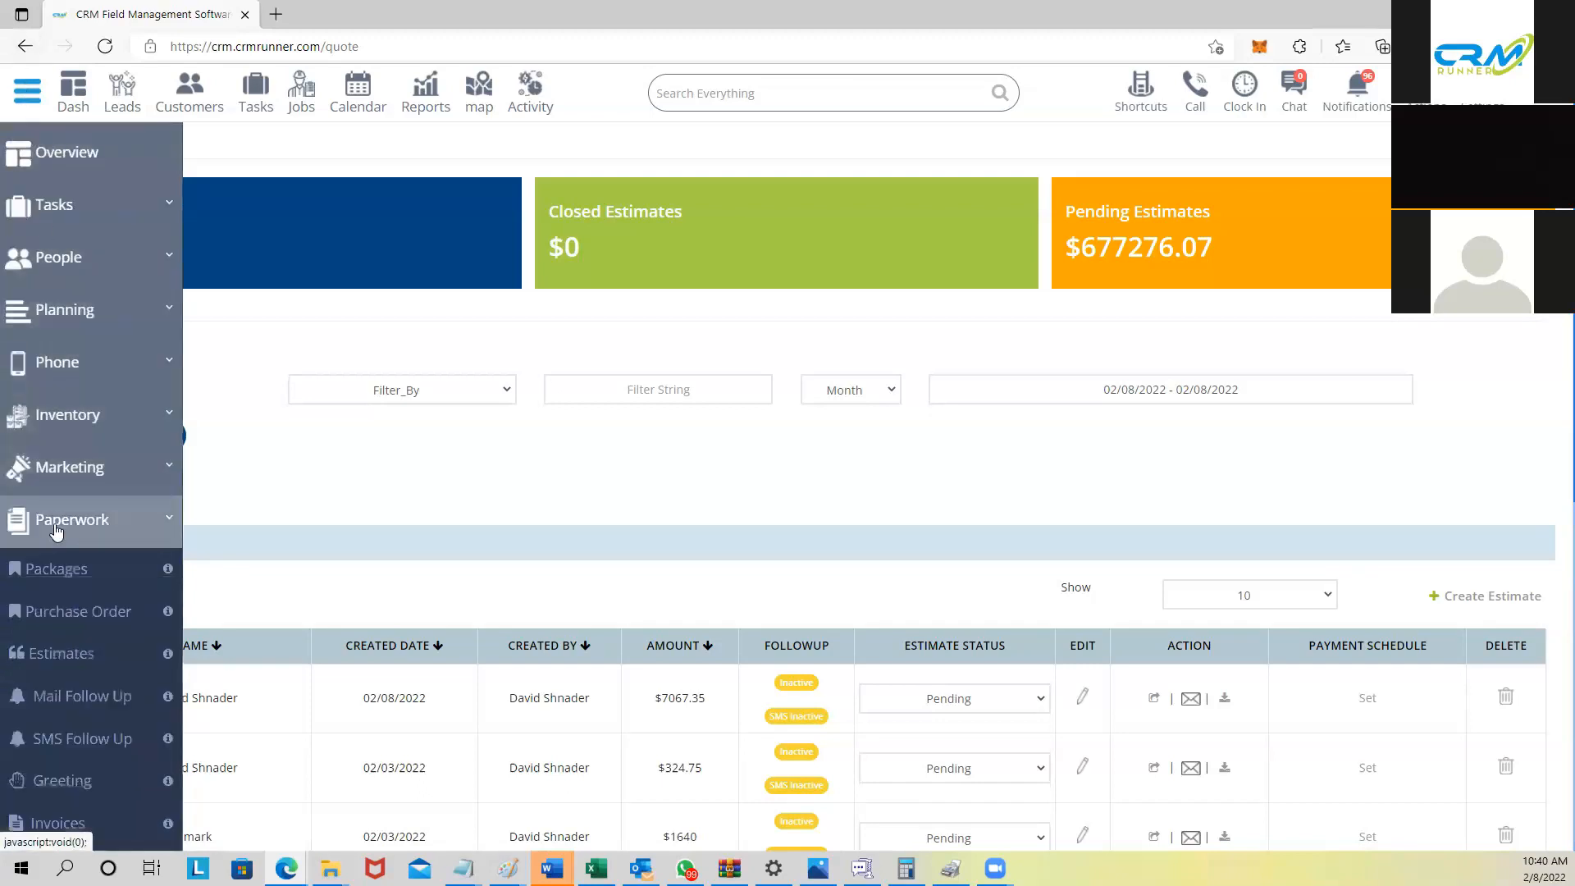
pyautogui.click(79, 574)
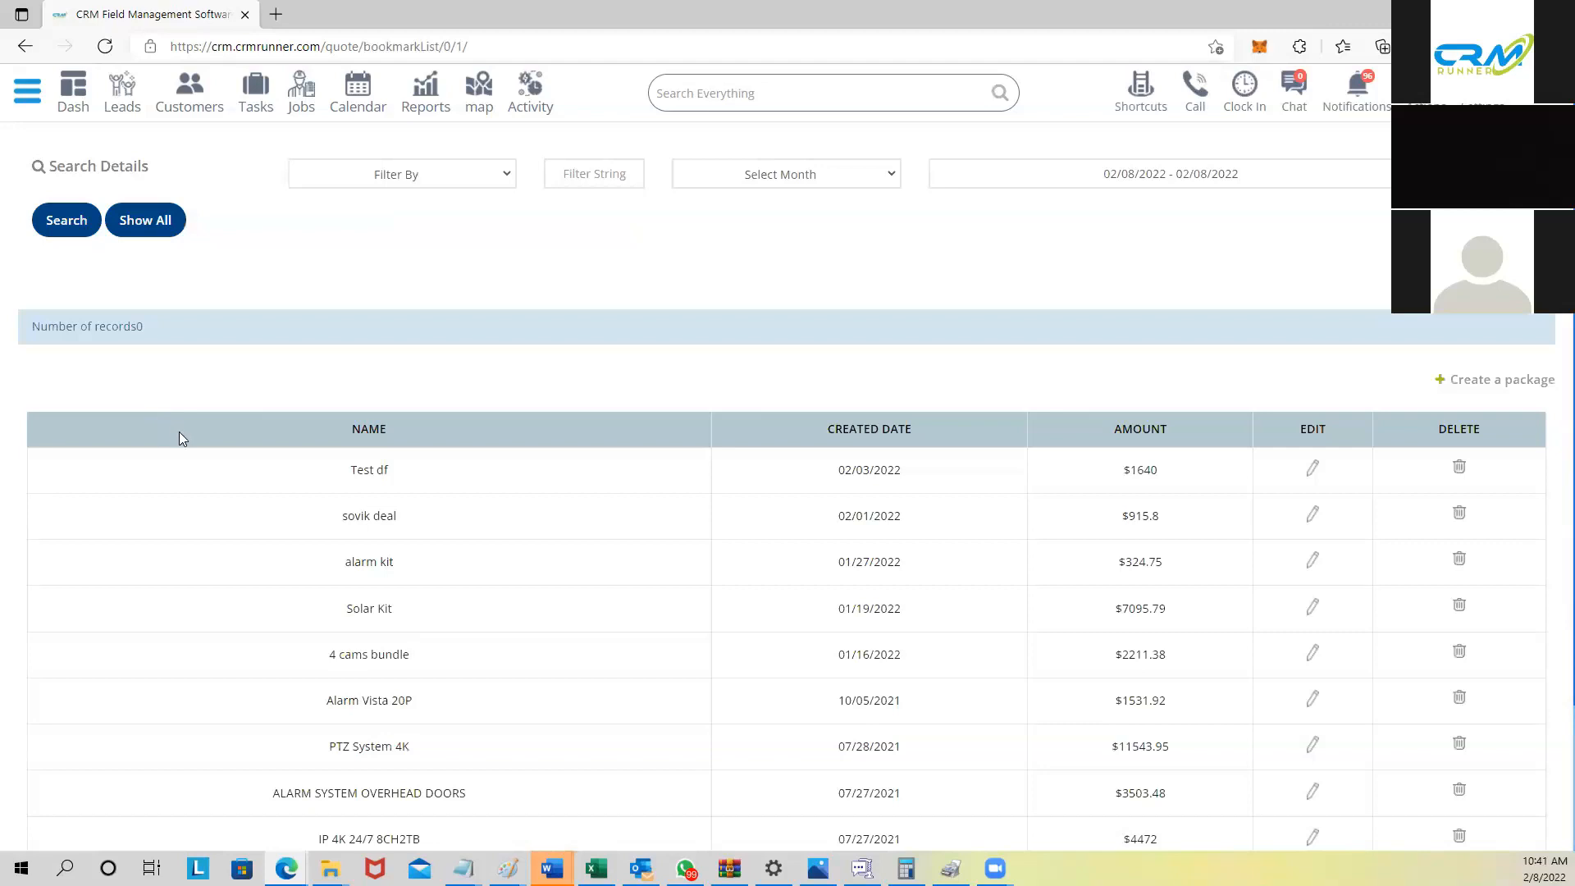
pyautogui.scroll(-2, 205, 439)
pyautogui.scroll(2, 369, 451)
pyautogui.click(1502, 382)
# Step: Name the package 'fire system' and pick the saved fire system product for row one
pyautogui.click(743, 174)
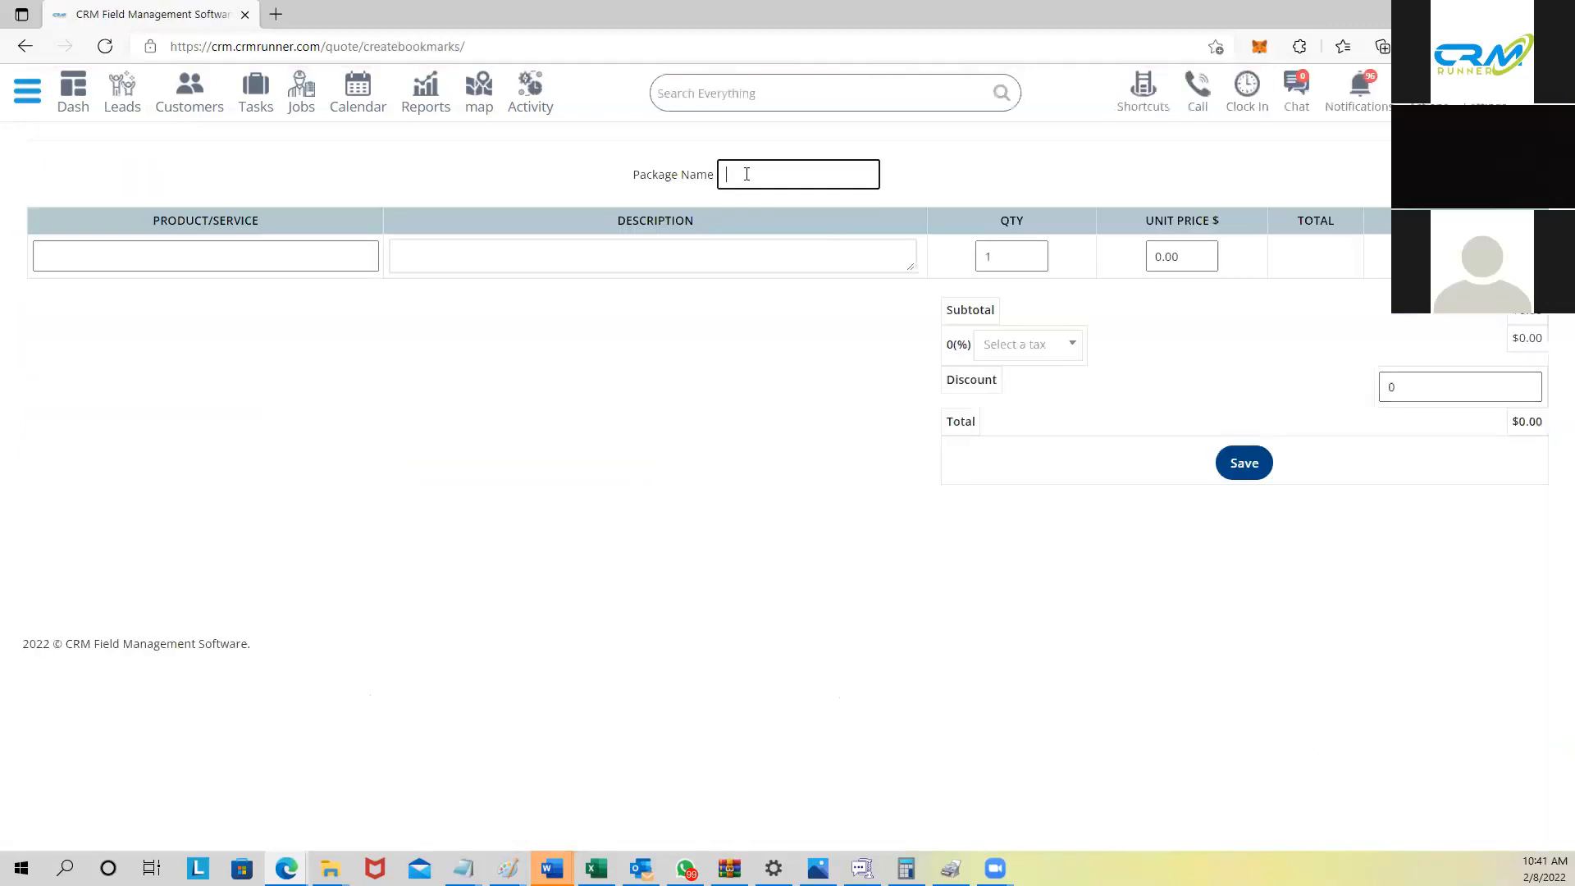
pyautogui.write('fire system')
pyautogui.click(287, 266)
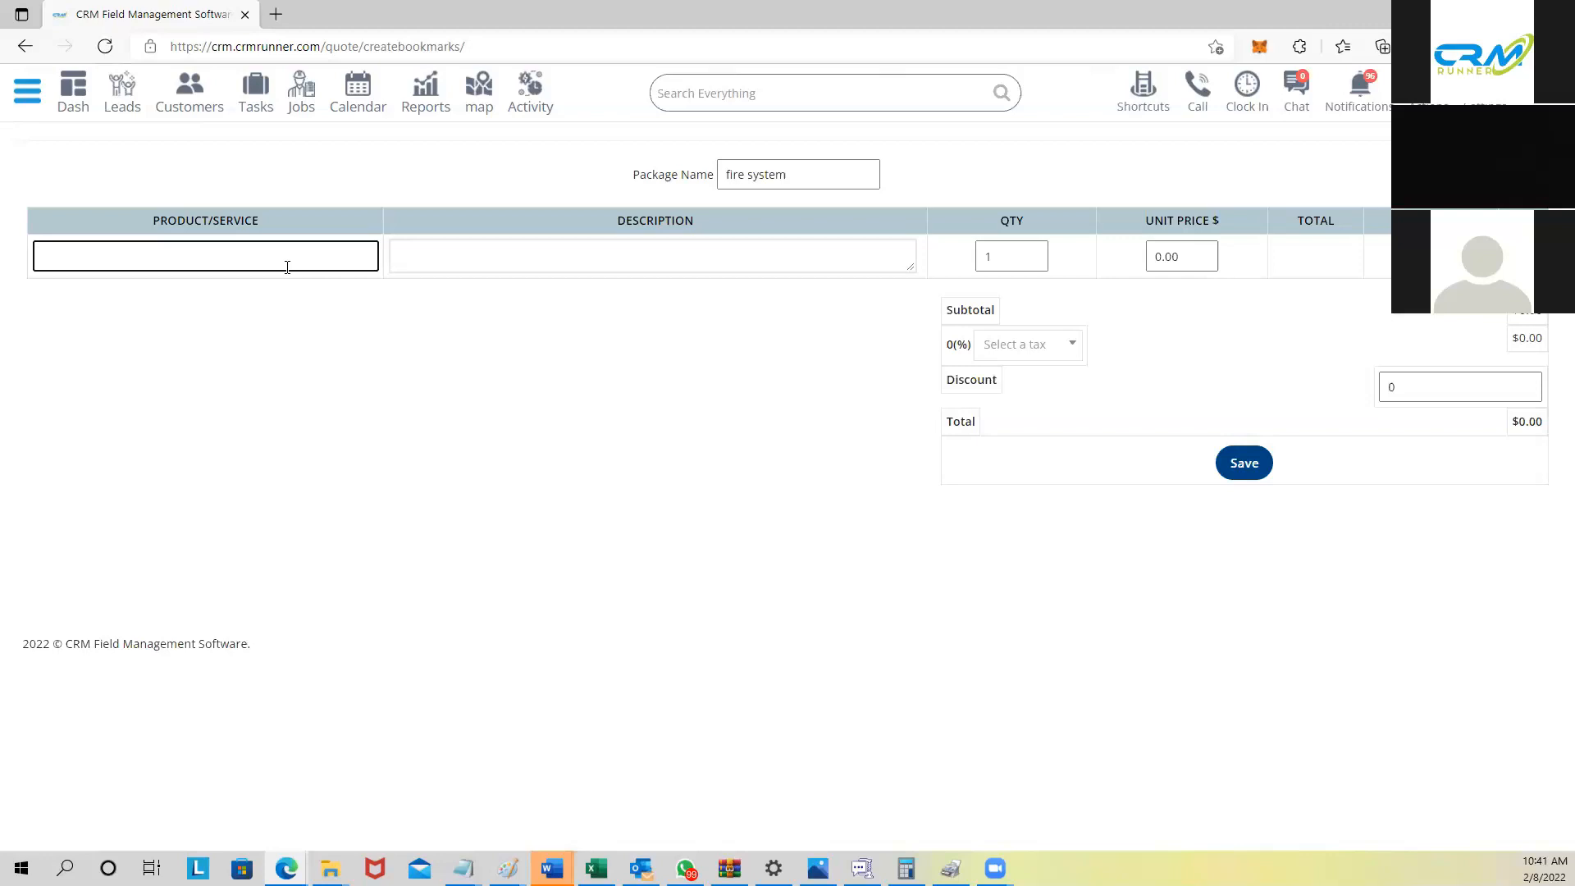
pyautogui.write('silent knight')
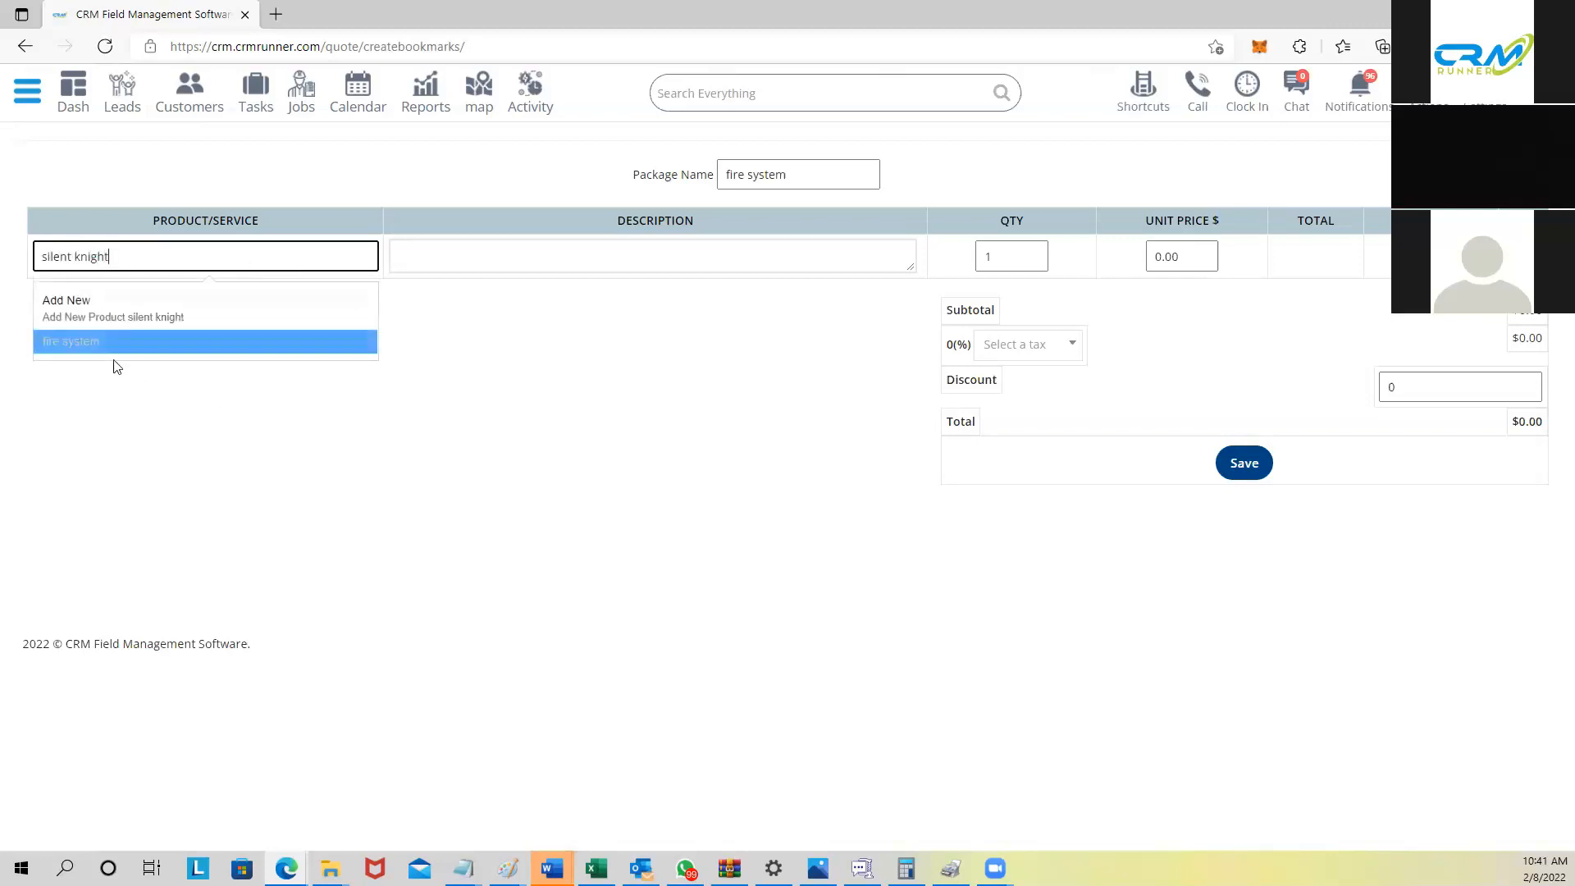
pyautogui.click(122, 340)
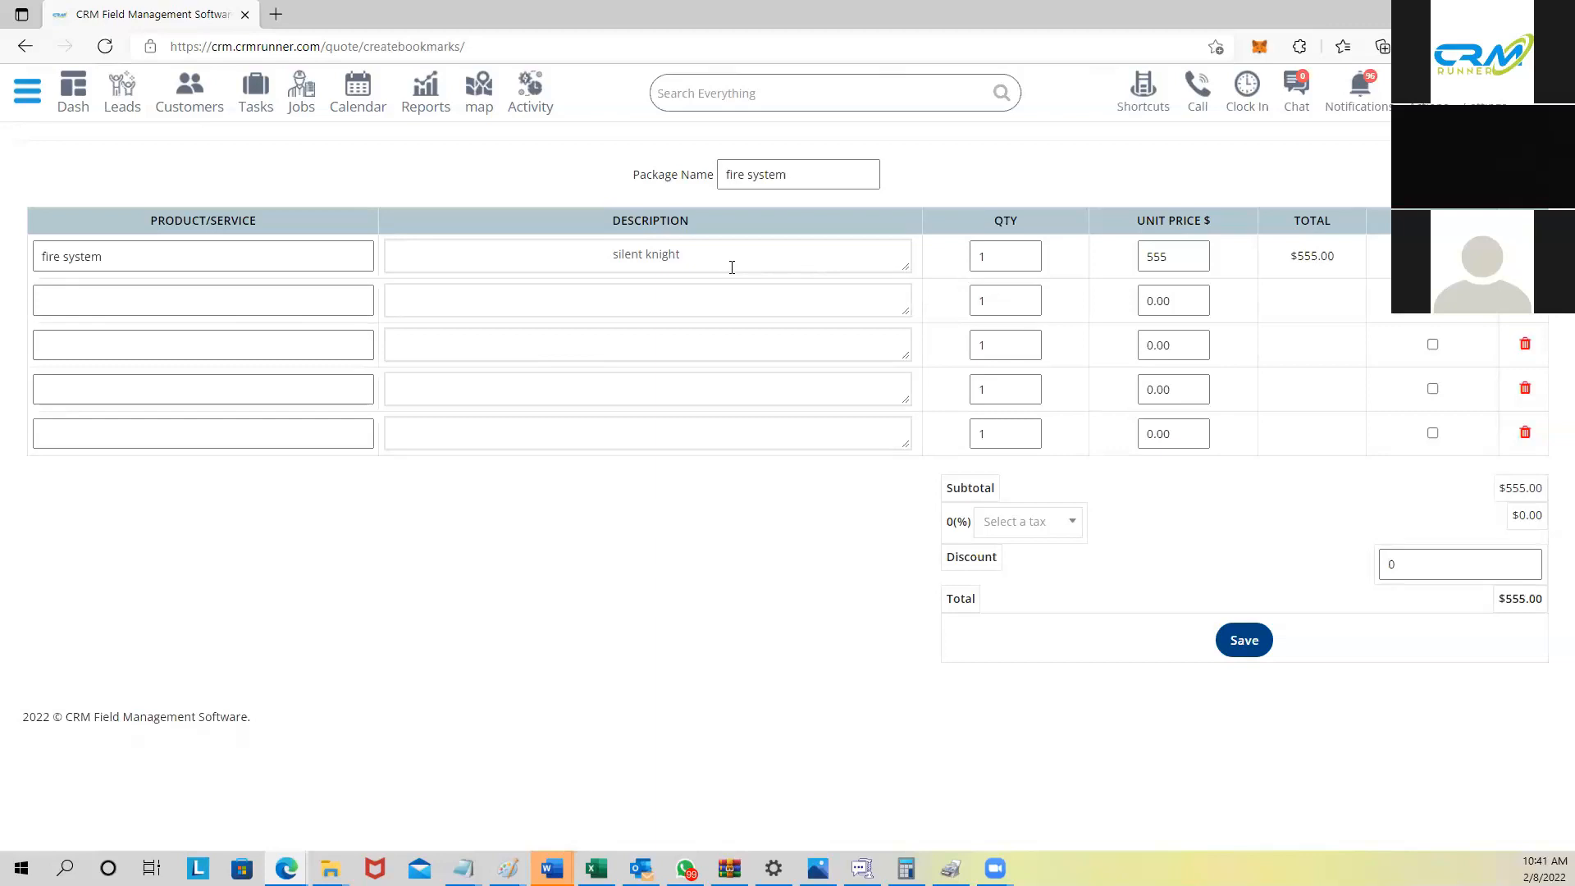
# Step: Add rows 'glass brake' (description glass brake) and 'motion' (description sensor)
pyautogui.click(142, 303)
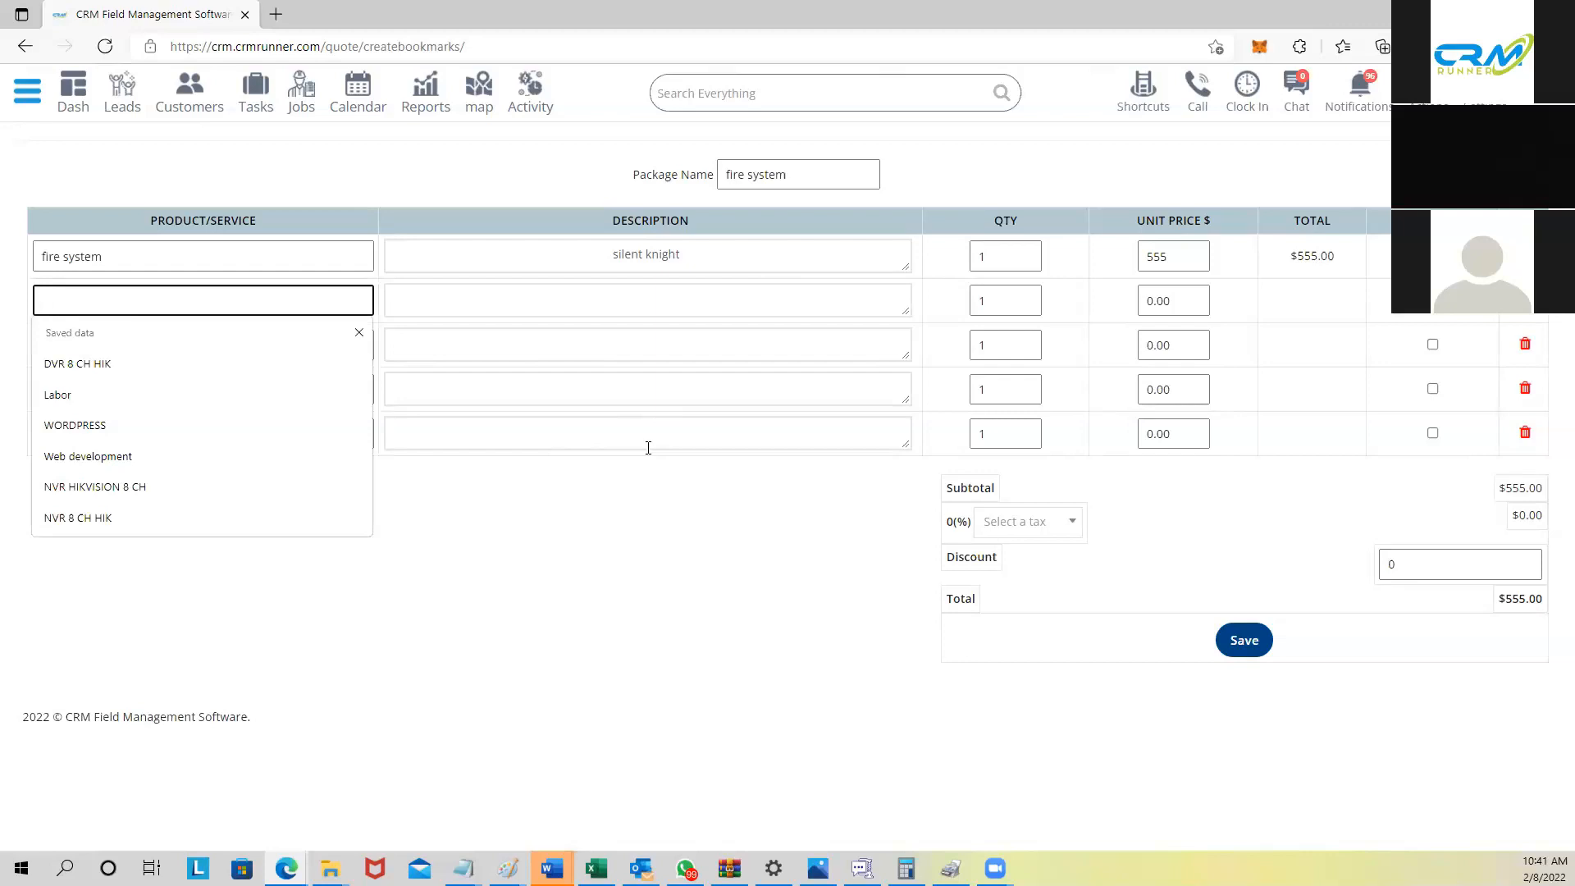
pyautogui.write('glass')
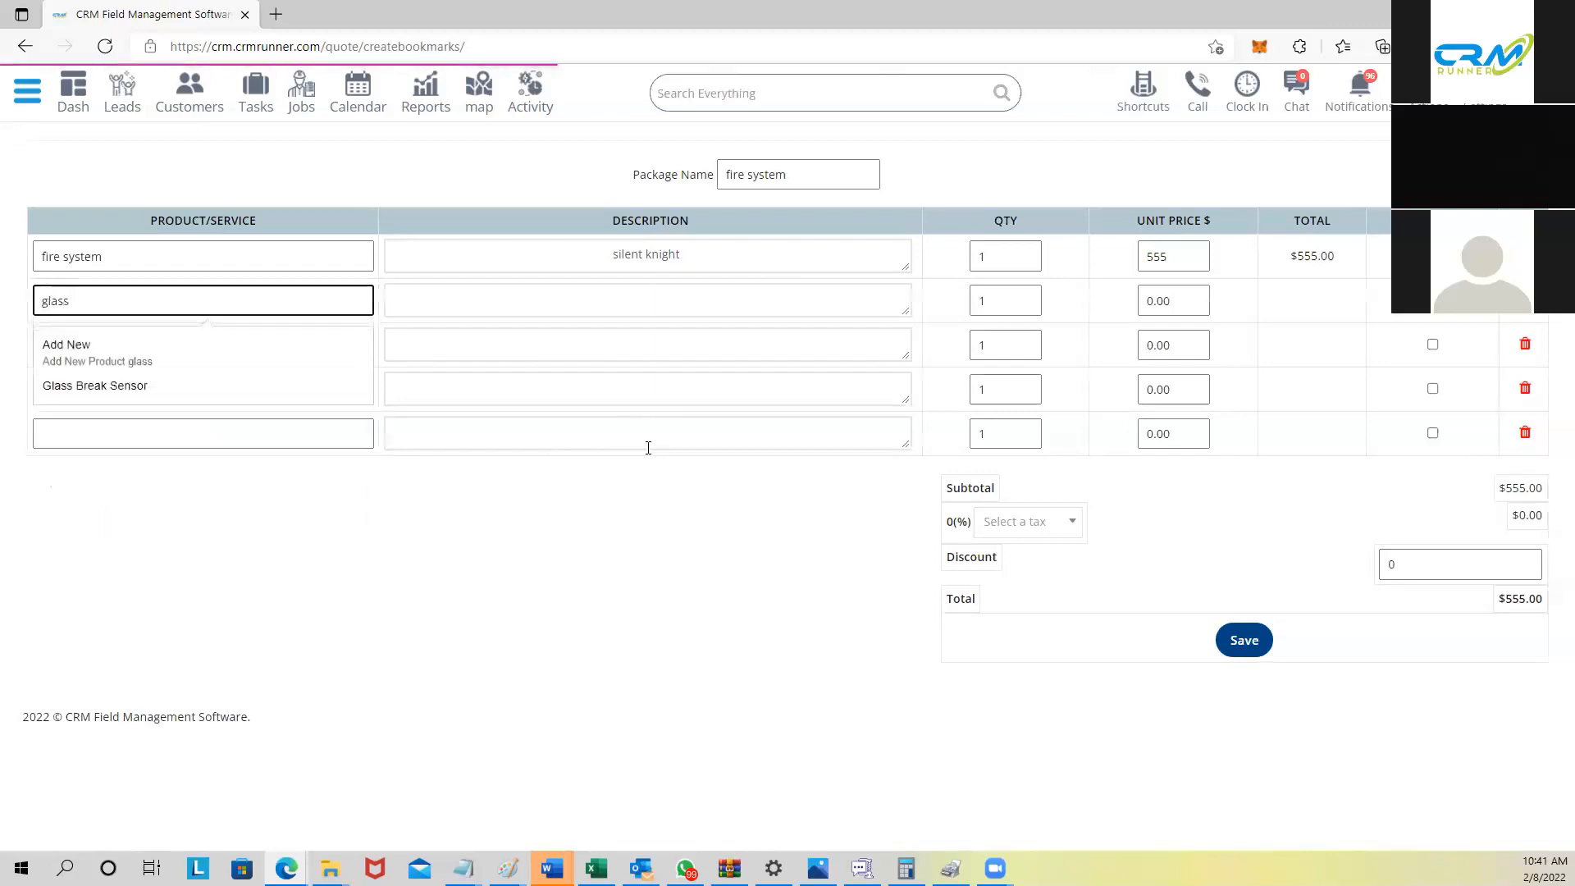
pyautogui.write(' brake')
pyautogui.press('Tab')
pyautogui.write('glass brake')
pyautogui.click(275, 350)
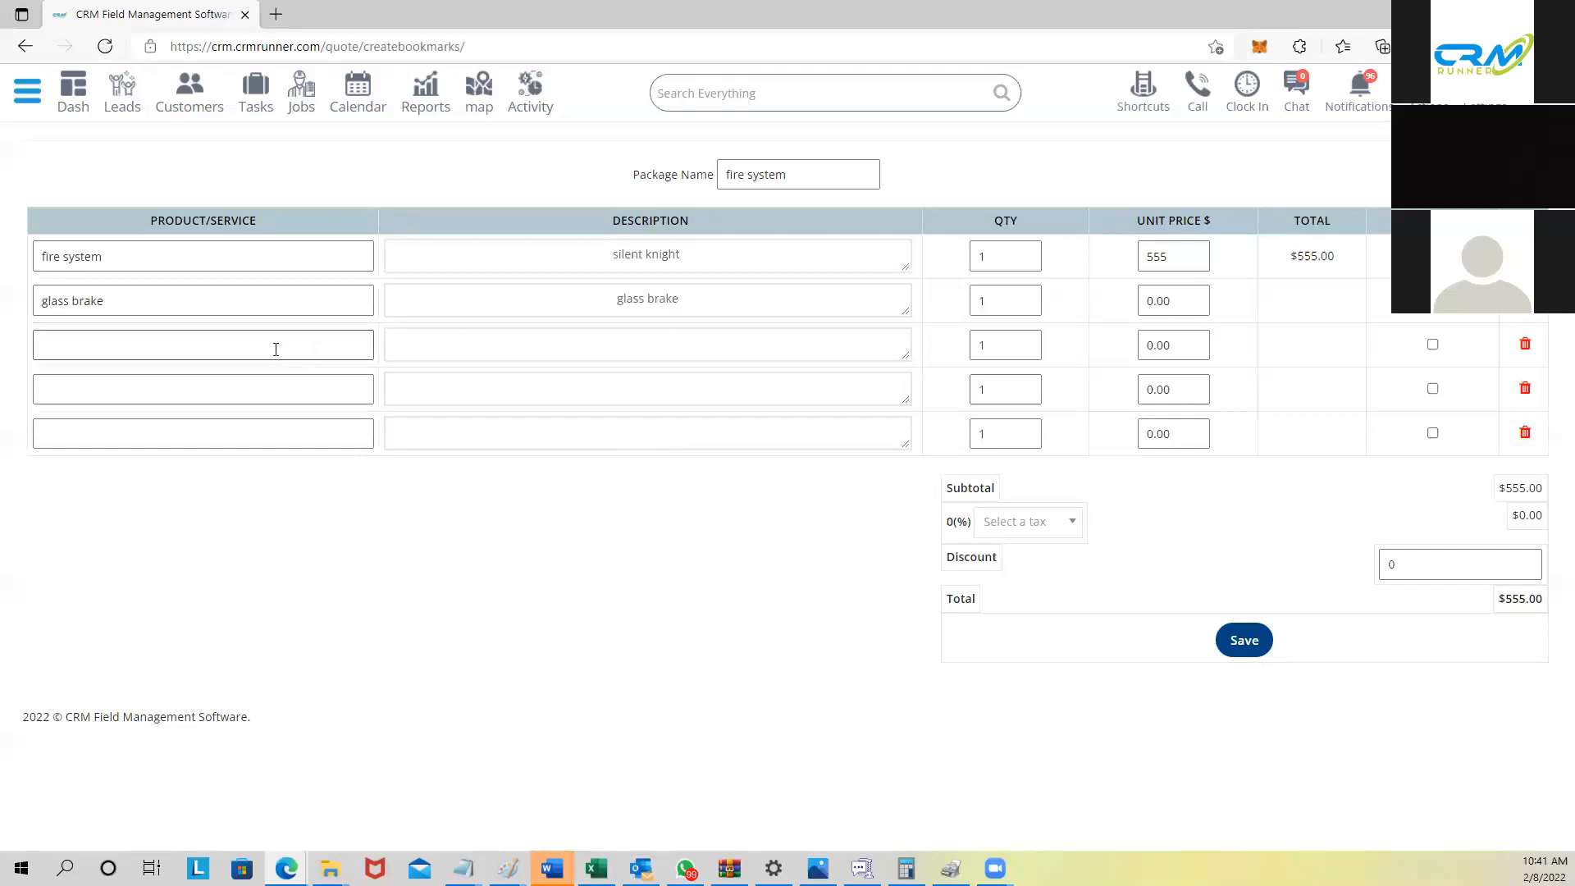
pyautogui.write('motion')
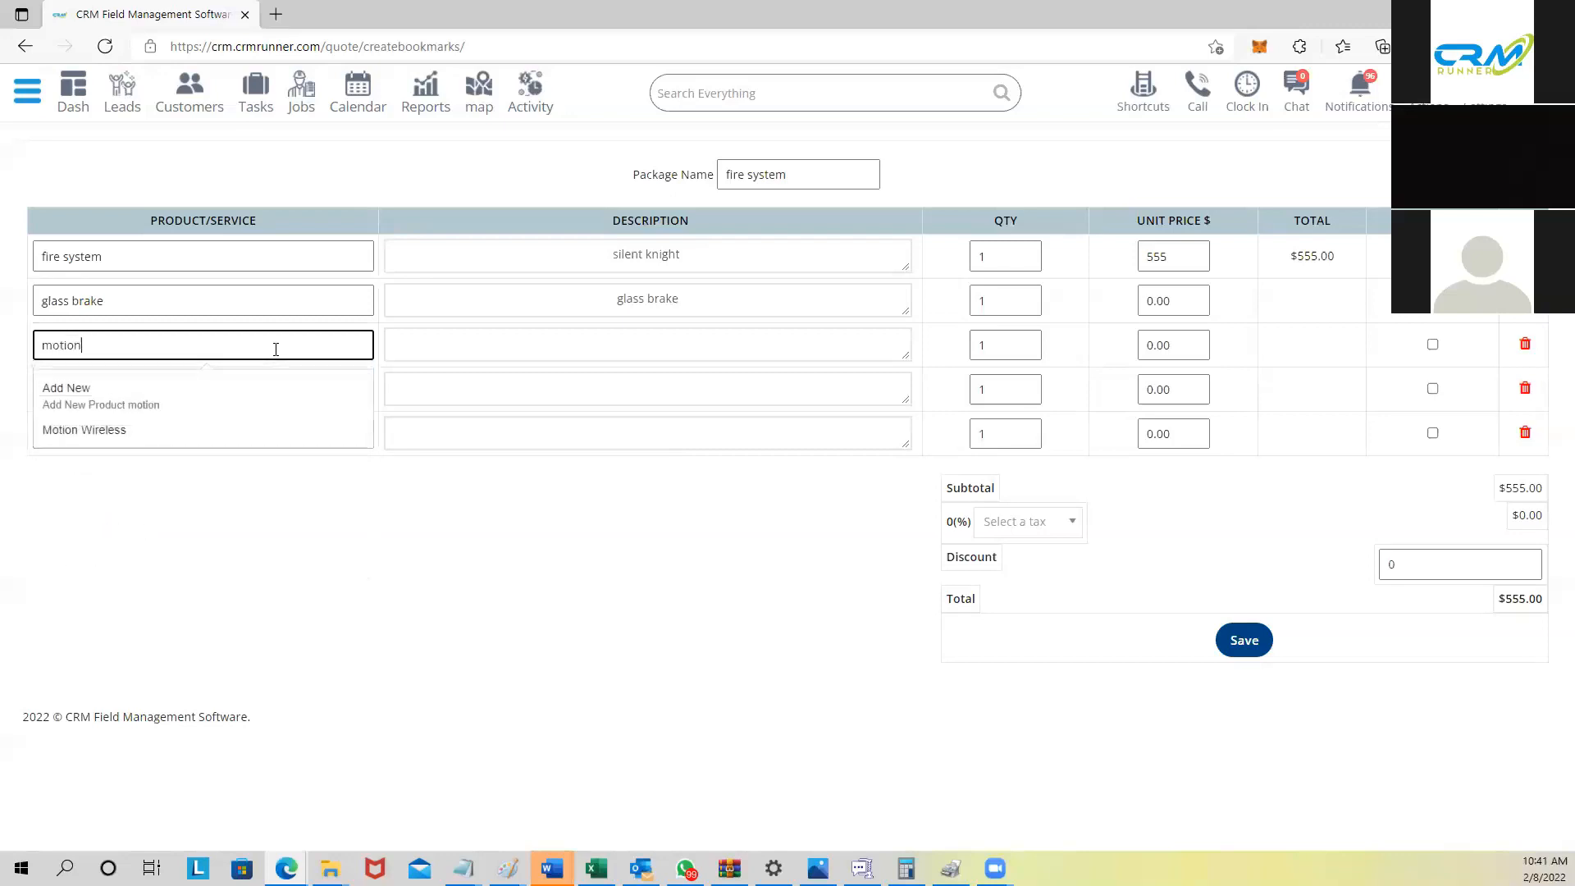
pyautogui.press('Tab')
pyautogui.write('sensor')
# Step: Add rows 'item' (description 'item something') and 'bla' (description 'bla bla')
pyautogui.click(170, 394)
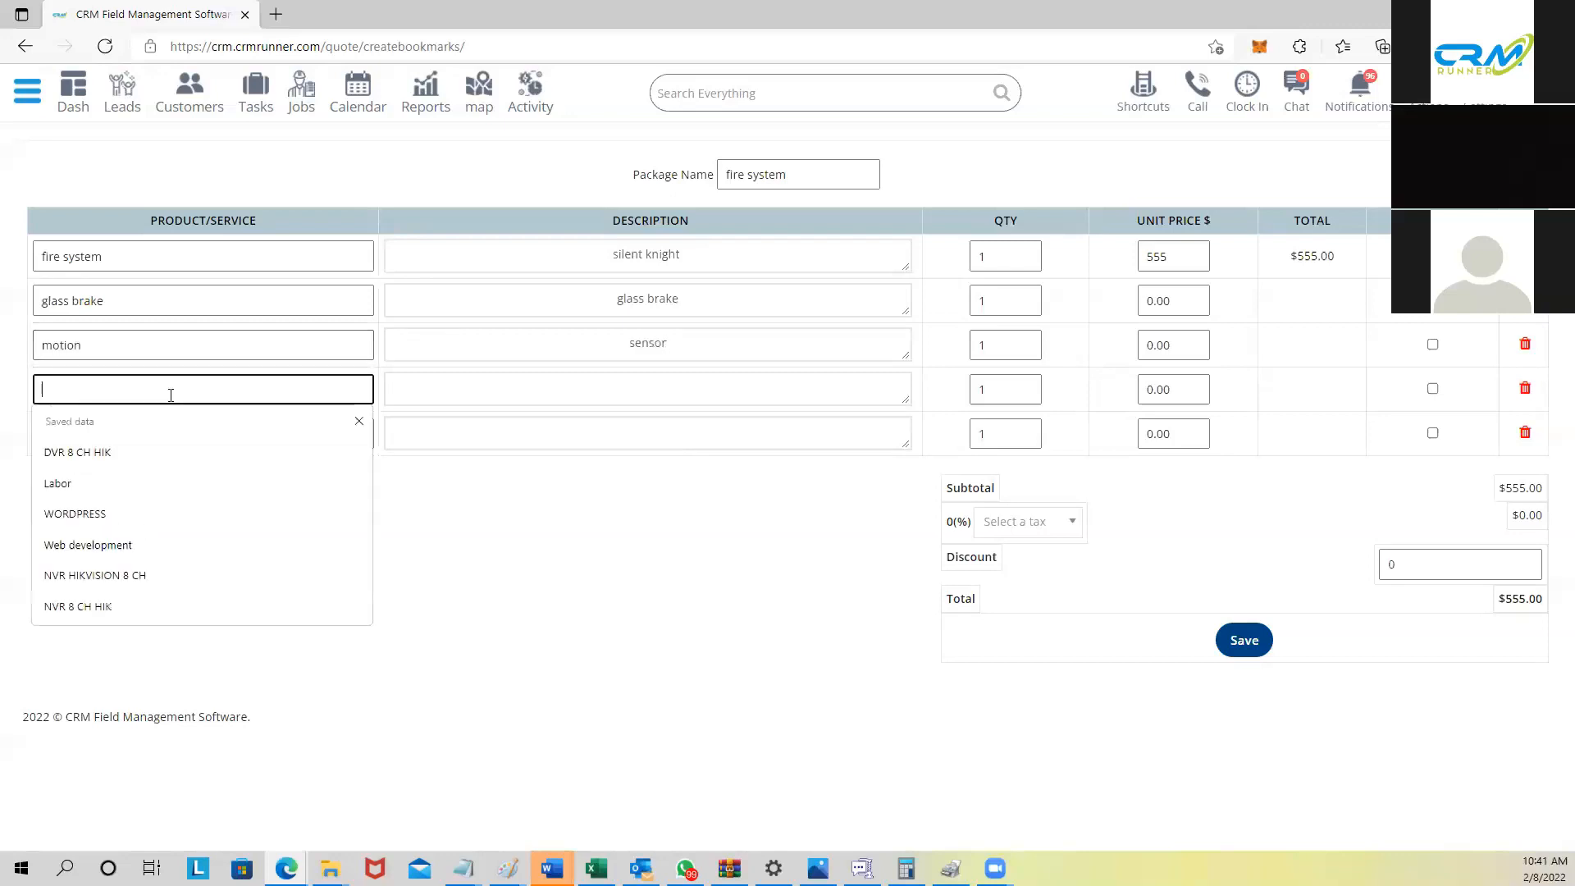
pyautogui.write('item')
pyautogui.press('Tab')
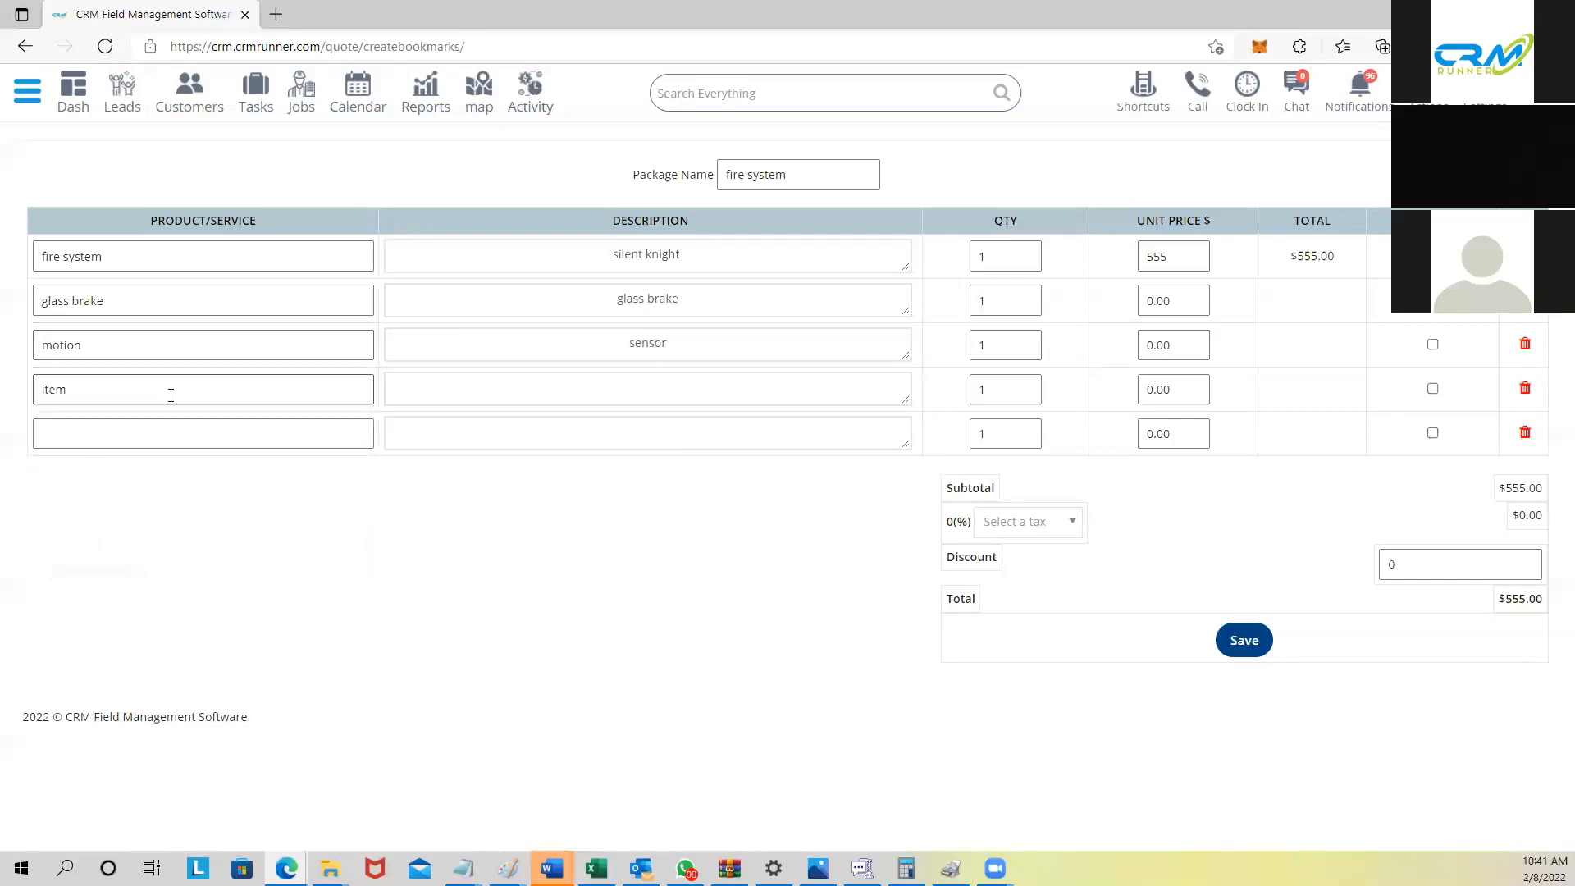
pyautogui.write('item something')
pyautogui.click(164, 437)
pyautogui.write('bla')
pyautogui.press('Tab')
pyautogui.write('bla bla')
# Step: Set the unit price to 45 for glass brake, motion, item and bla
pyautogui.doubleClick(1155, 302)
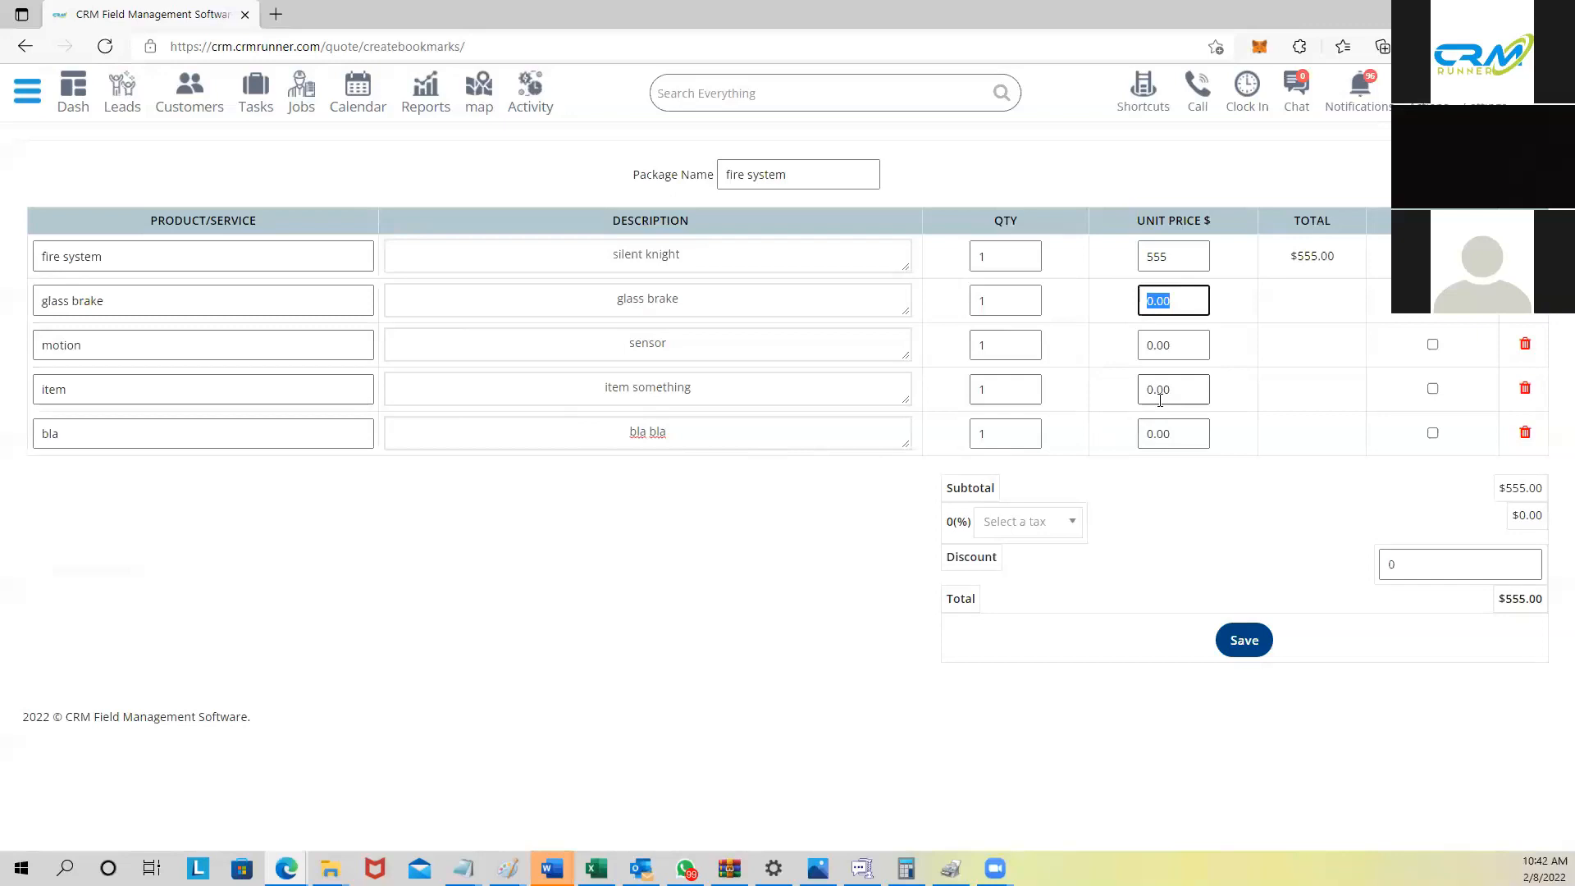
pyautogui.write('45')
pyautogui.doubleClick(1173, 349)
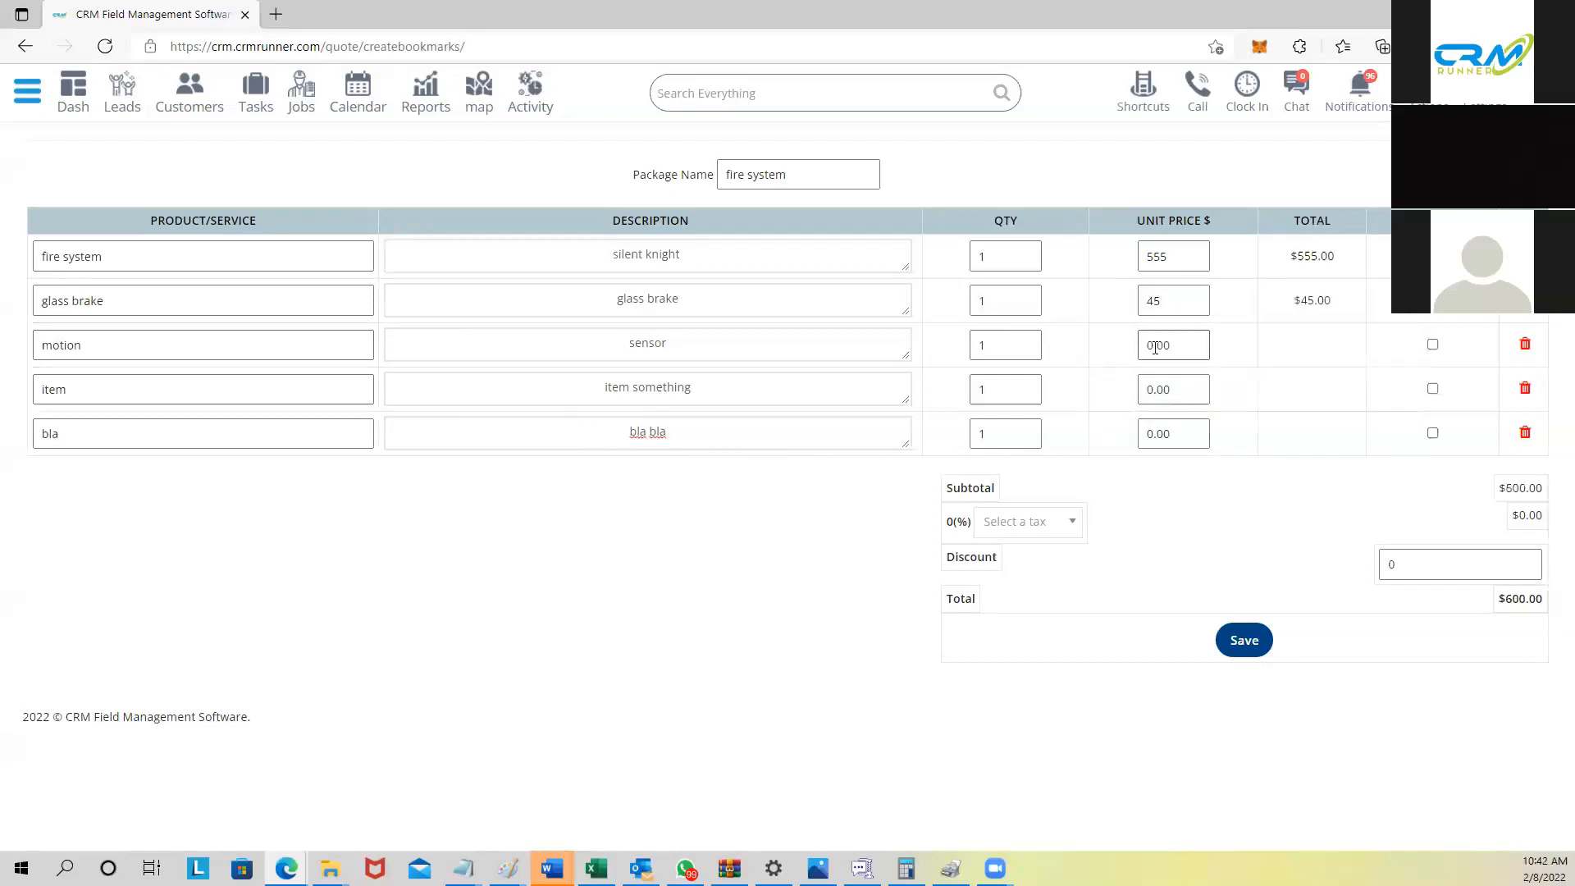
pyautogui.write('45')
pyautogui.press('Tab')
pyautogui.write('45')
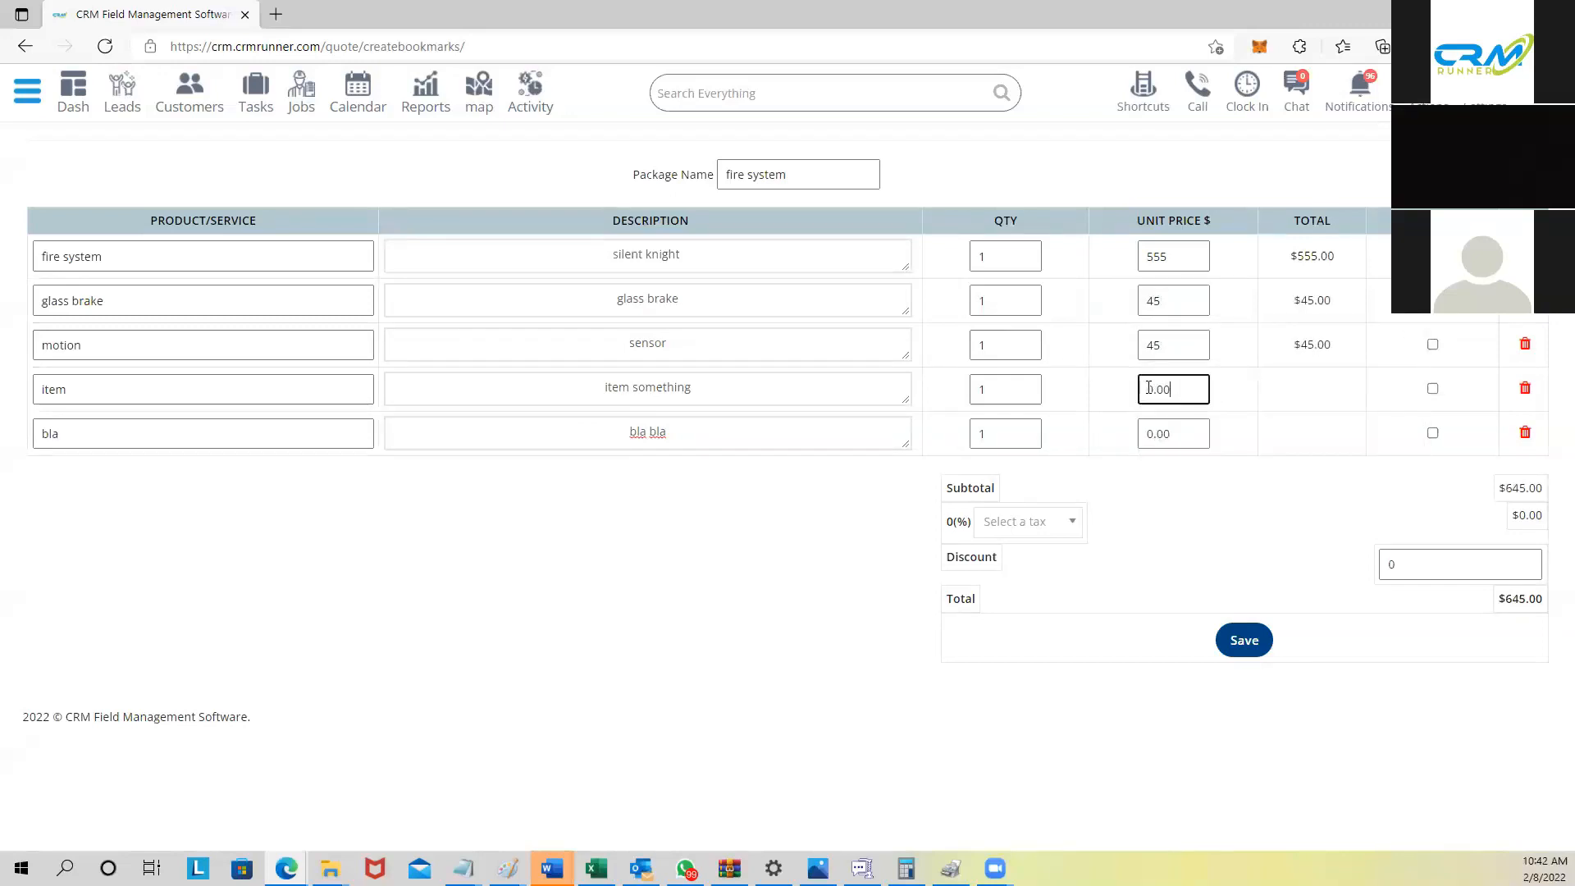
pyautogui.press('Tab')
pyautogui.write('45')
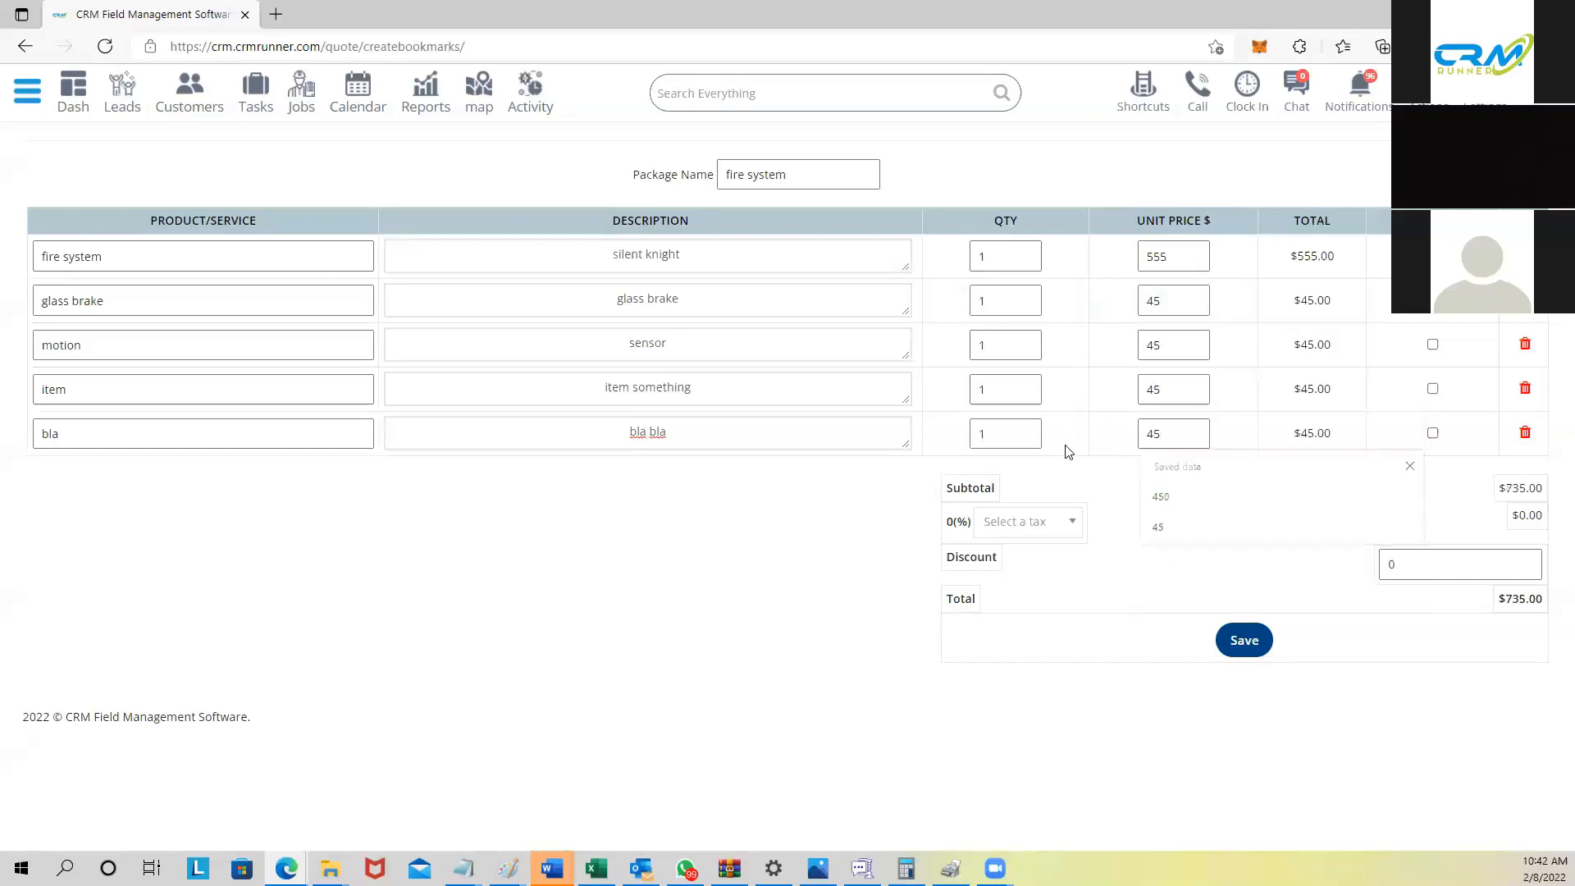
# Step: Mark motion, item and bla taxable, apply Austin 8.25% tax, and save the package
pyautogui.click(1041, 528)
pyautogui.click(1130, 550)
pyautogui.click(1433, 345)
pyautogui.click(1432, 388)
pyautogui.click(1433, 433)
pyautogui.click(1050, 529)
pyautogui.click(1020, 625)
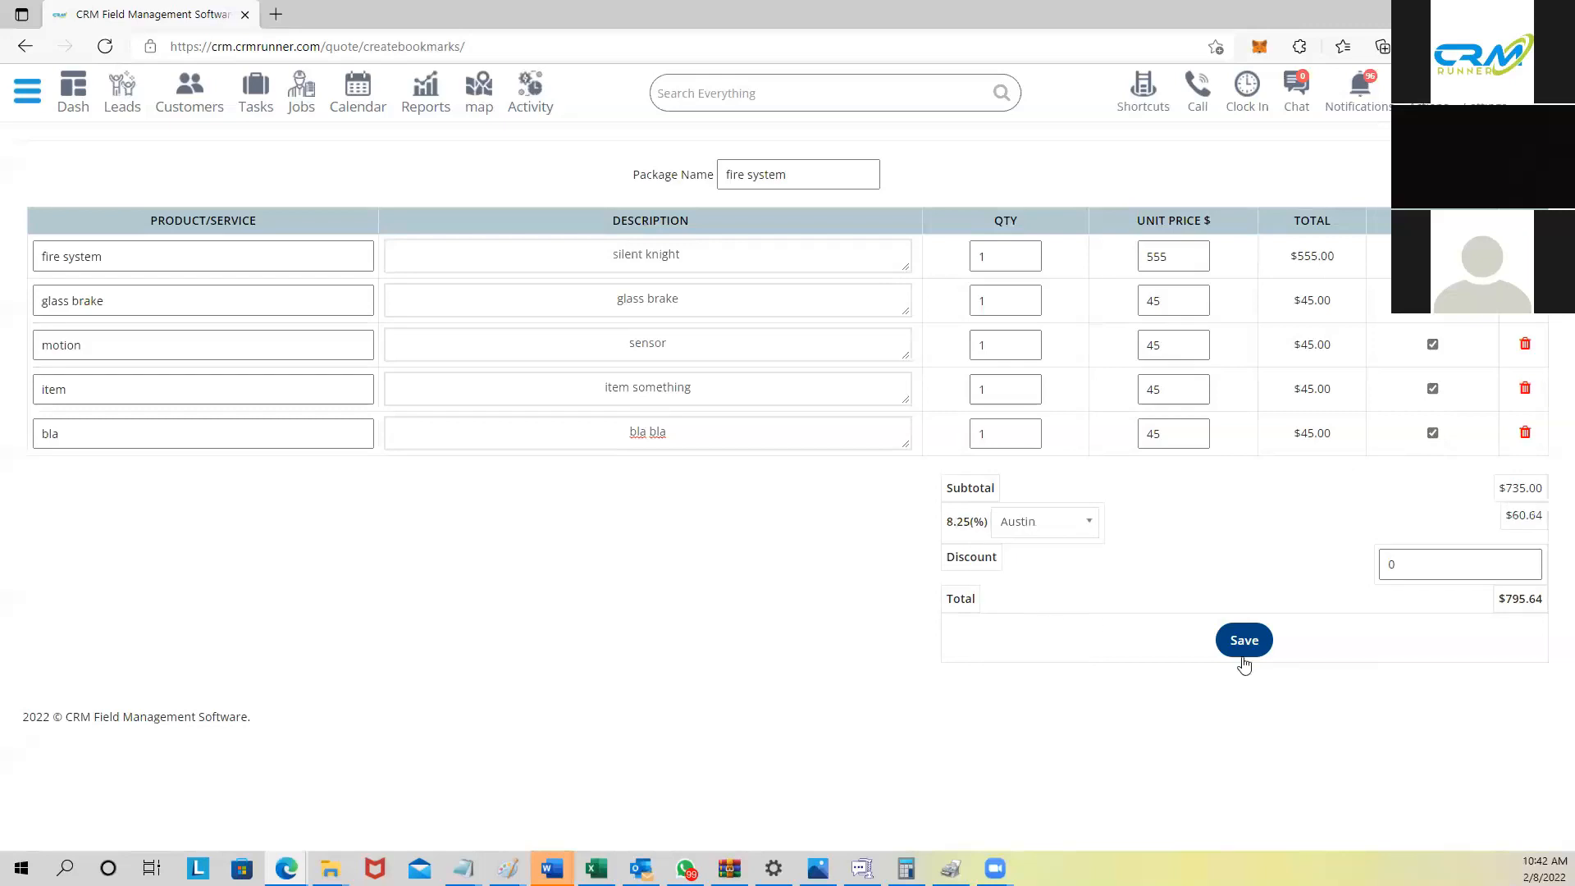
pyautogui.click(1230, 641)
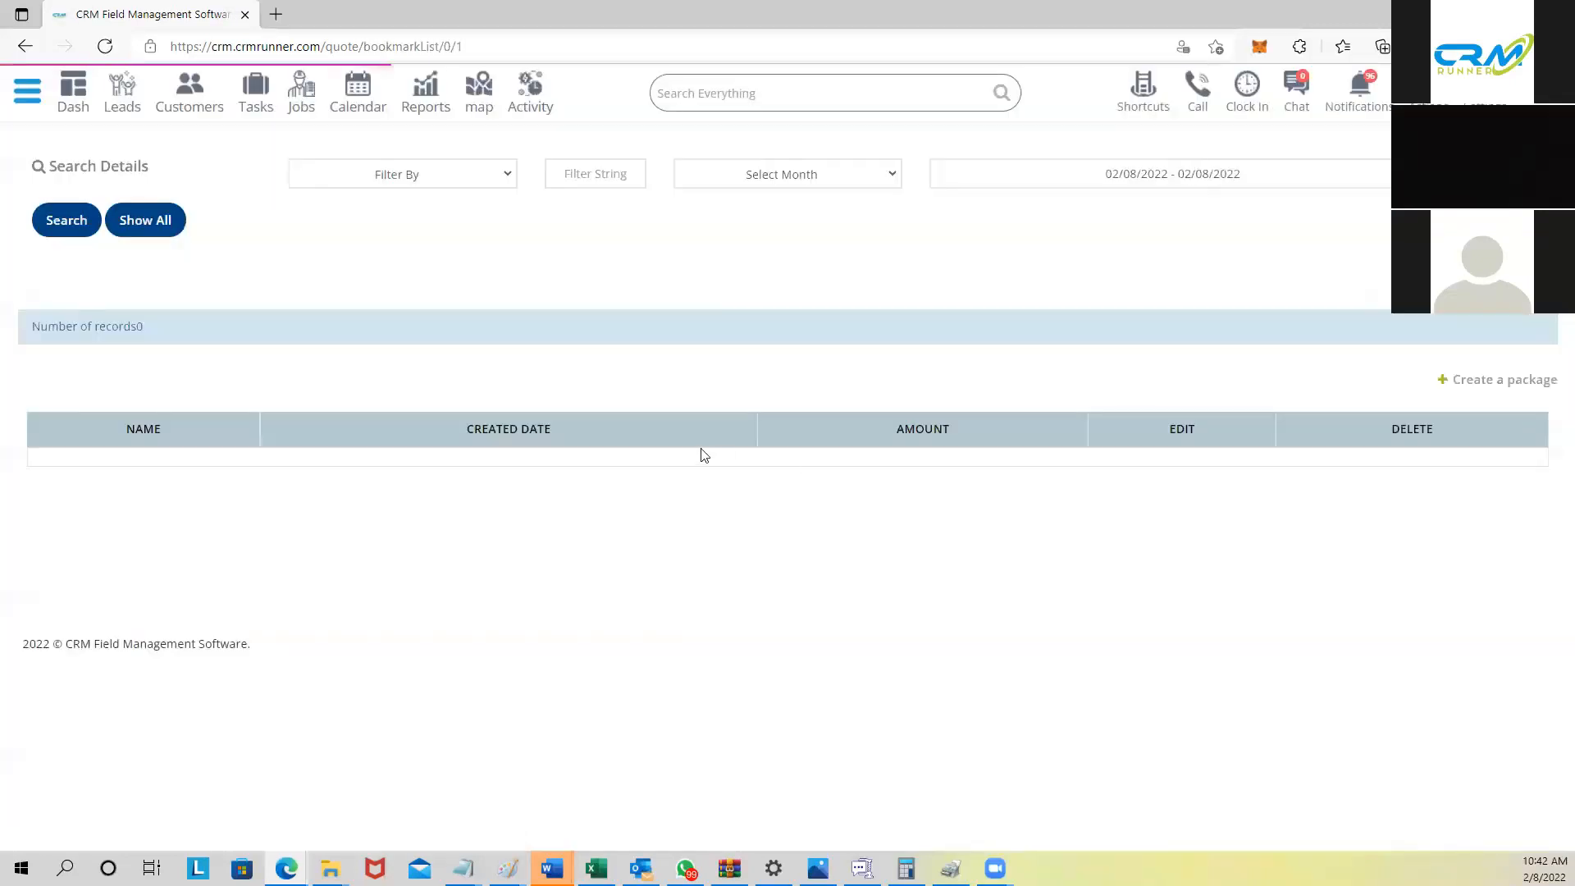
# Step: Go to Estimates through Shortcuts and create a new estimate, quote 1304
pyautogui.moveTo(324, 445); pyautogui.dragTo(435, 451)
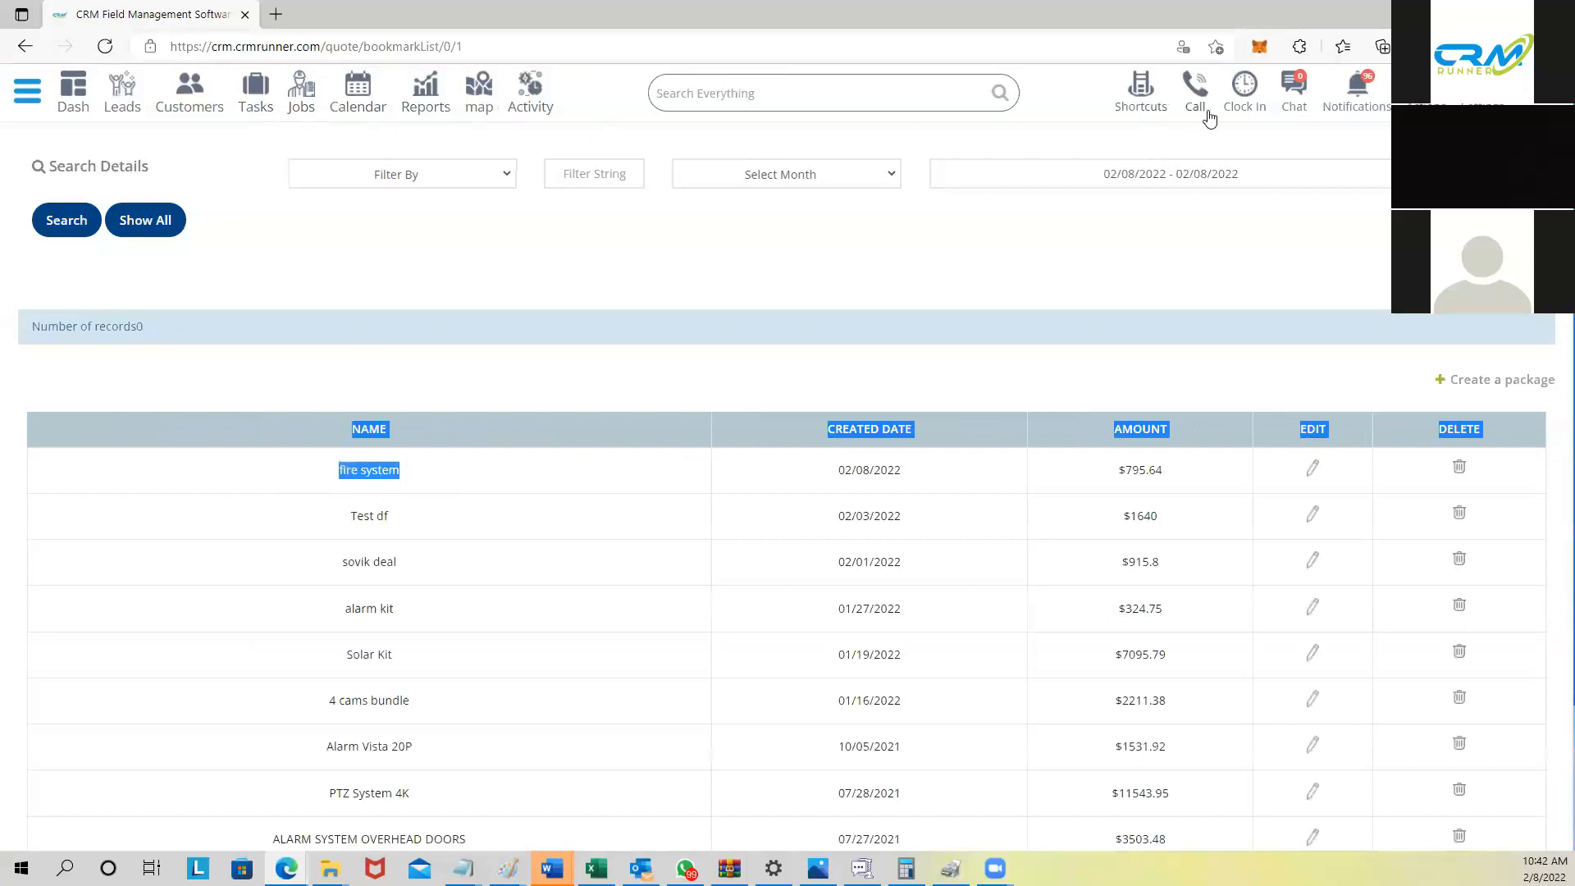
pyautogui.click(1136, 105)
pyautogui.click(399, 123)
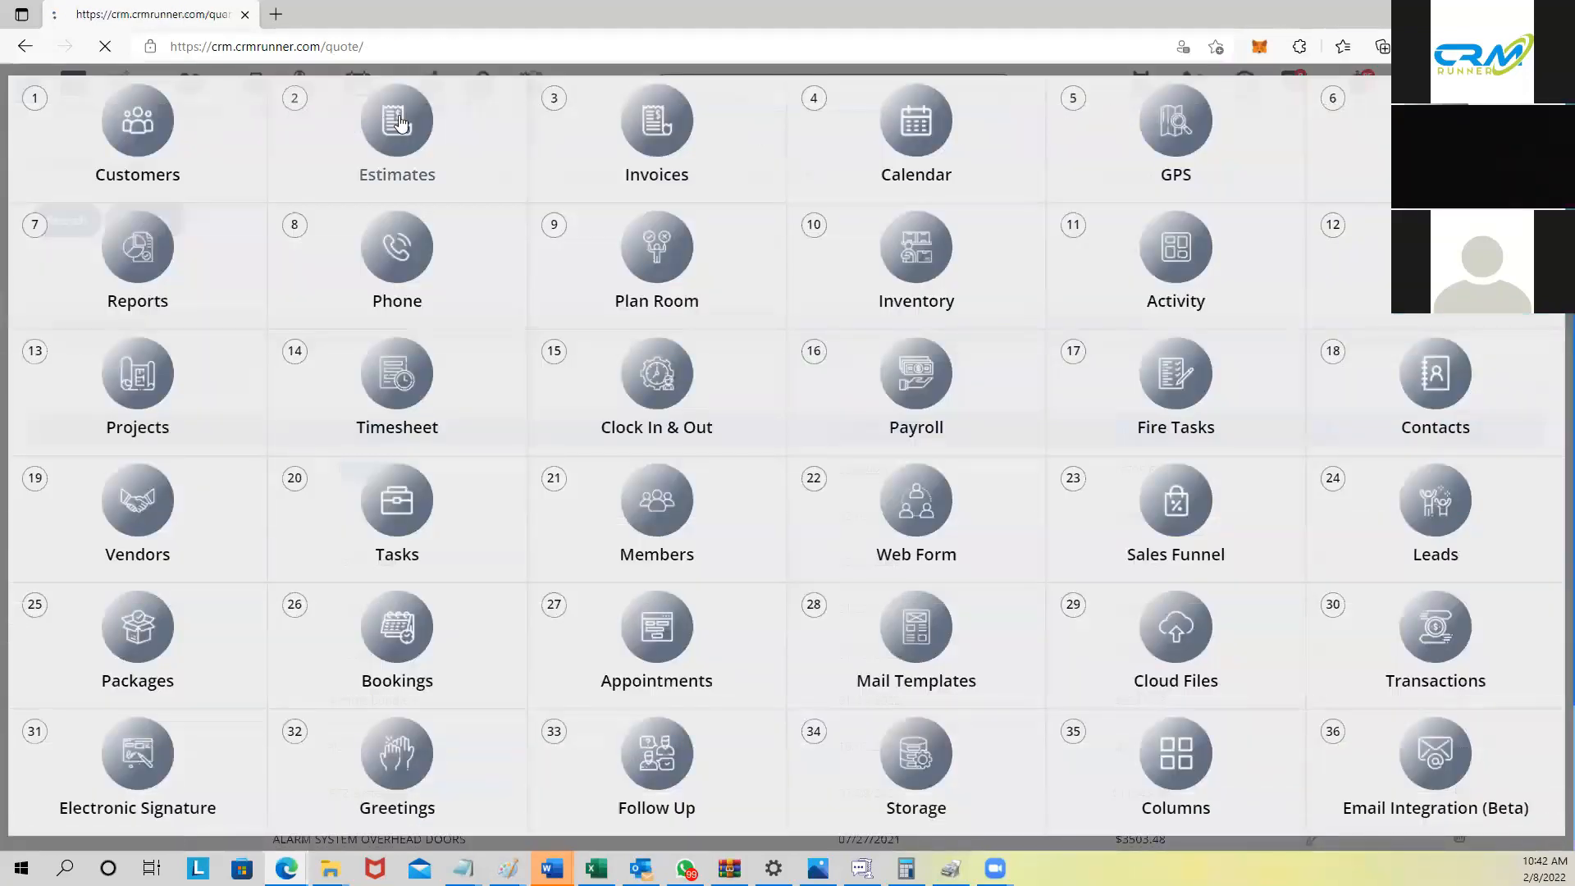
pyautogui.click(1479, 607)
# Step: Bill quote 1304 to POGO SECURITY TEXAS and load the fire system package, total $795.64
pyautogui.click(1194, 282)
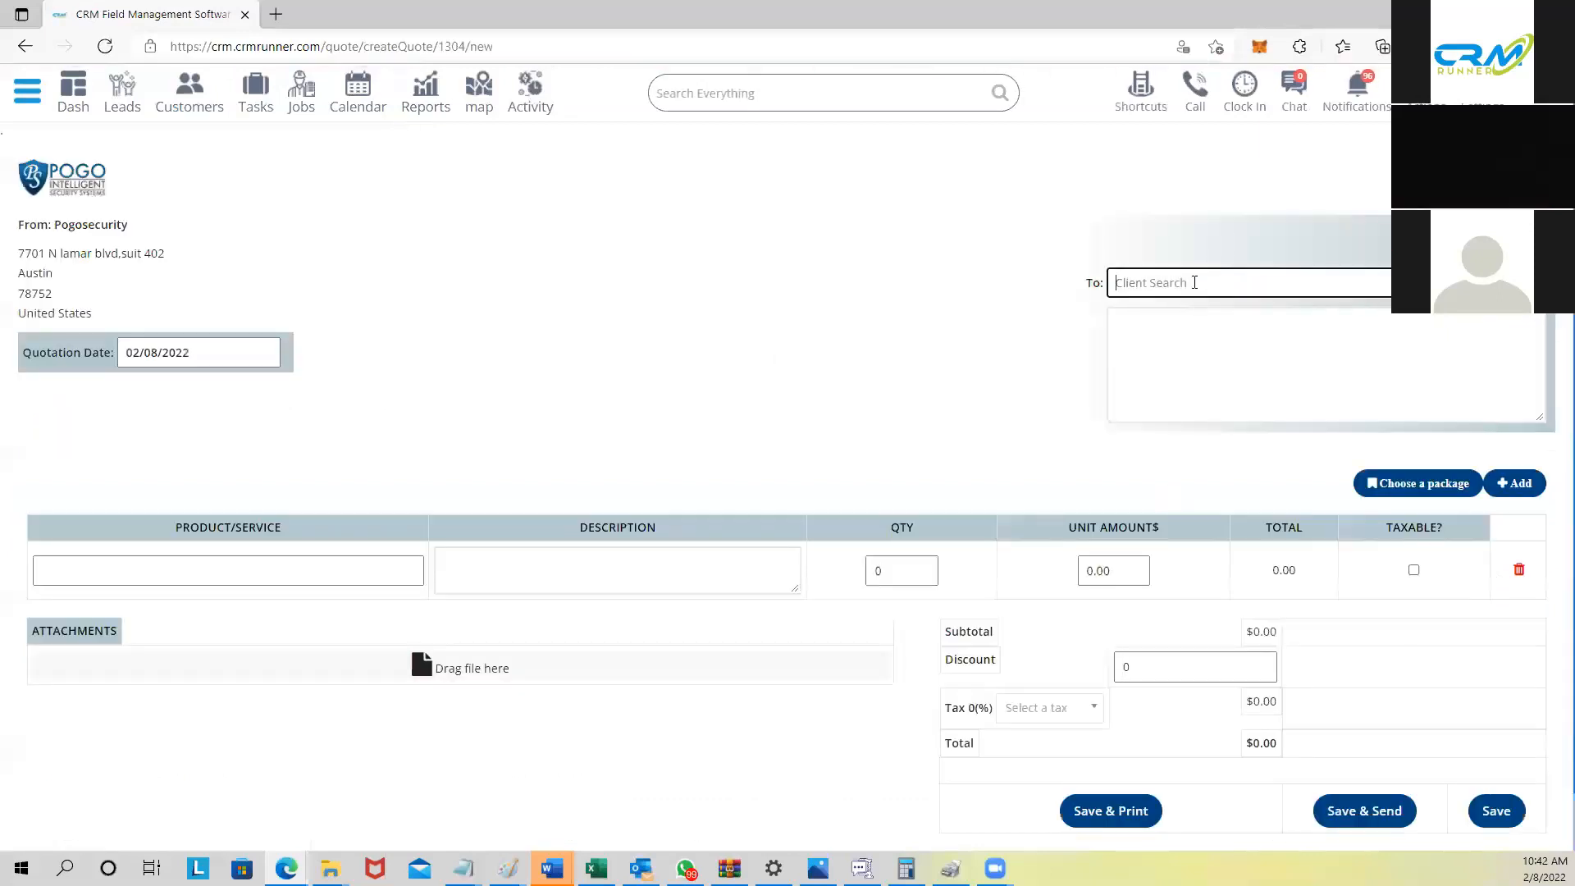
pyautogui.write('David')
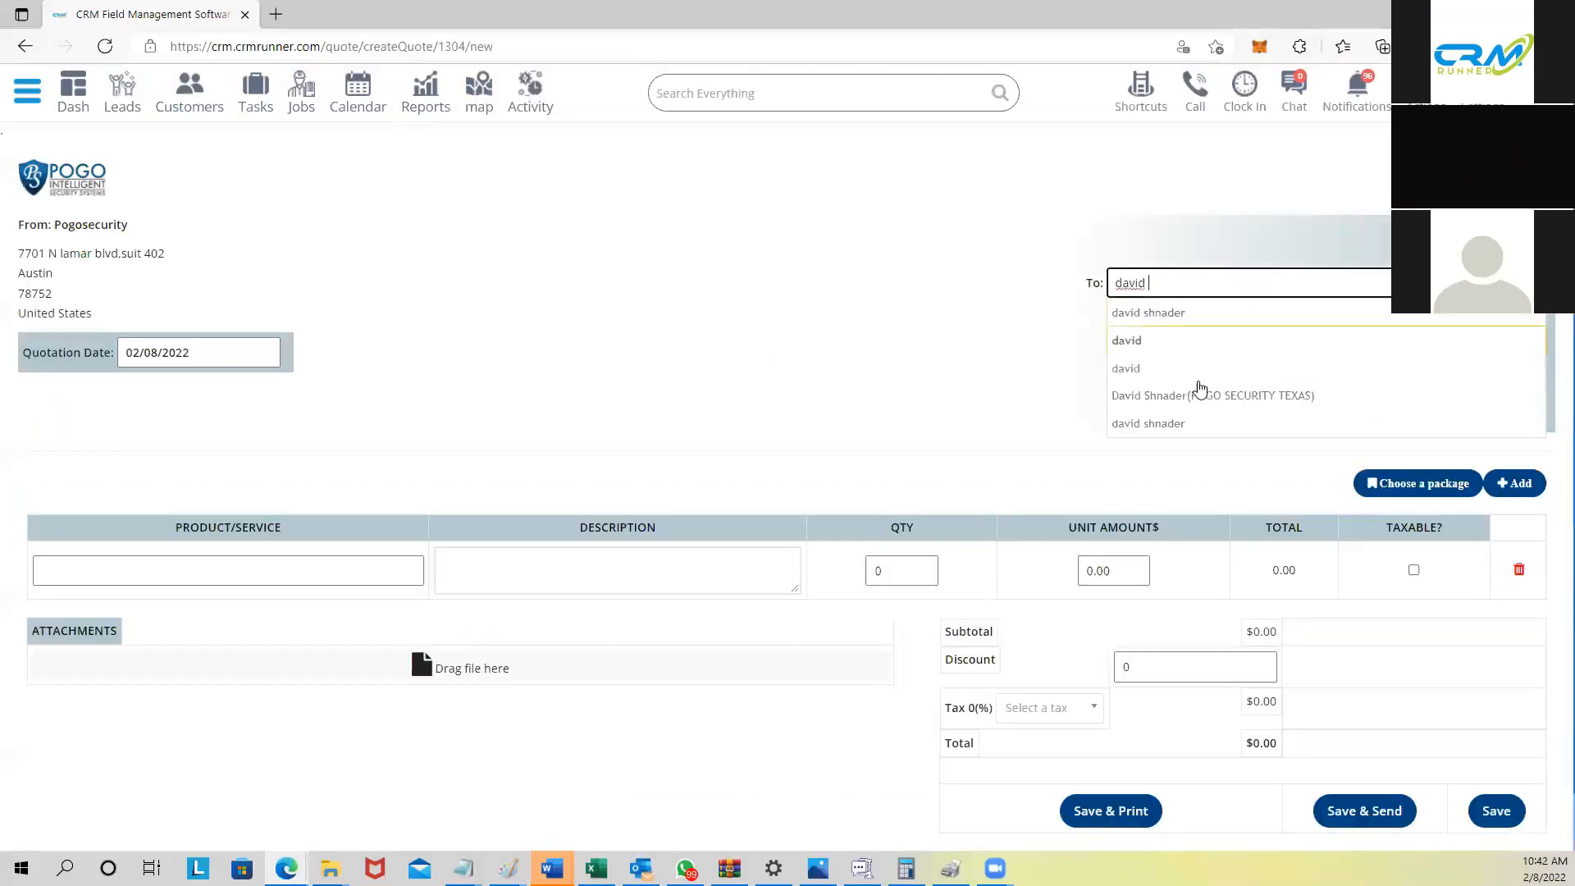
pyautogui.click(1204, 397)
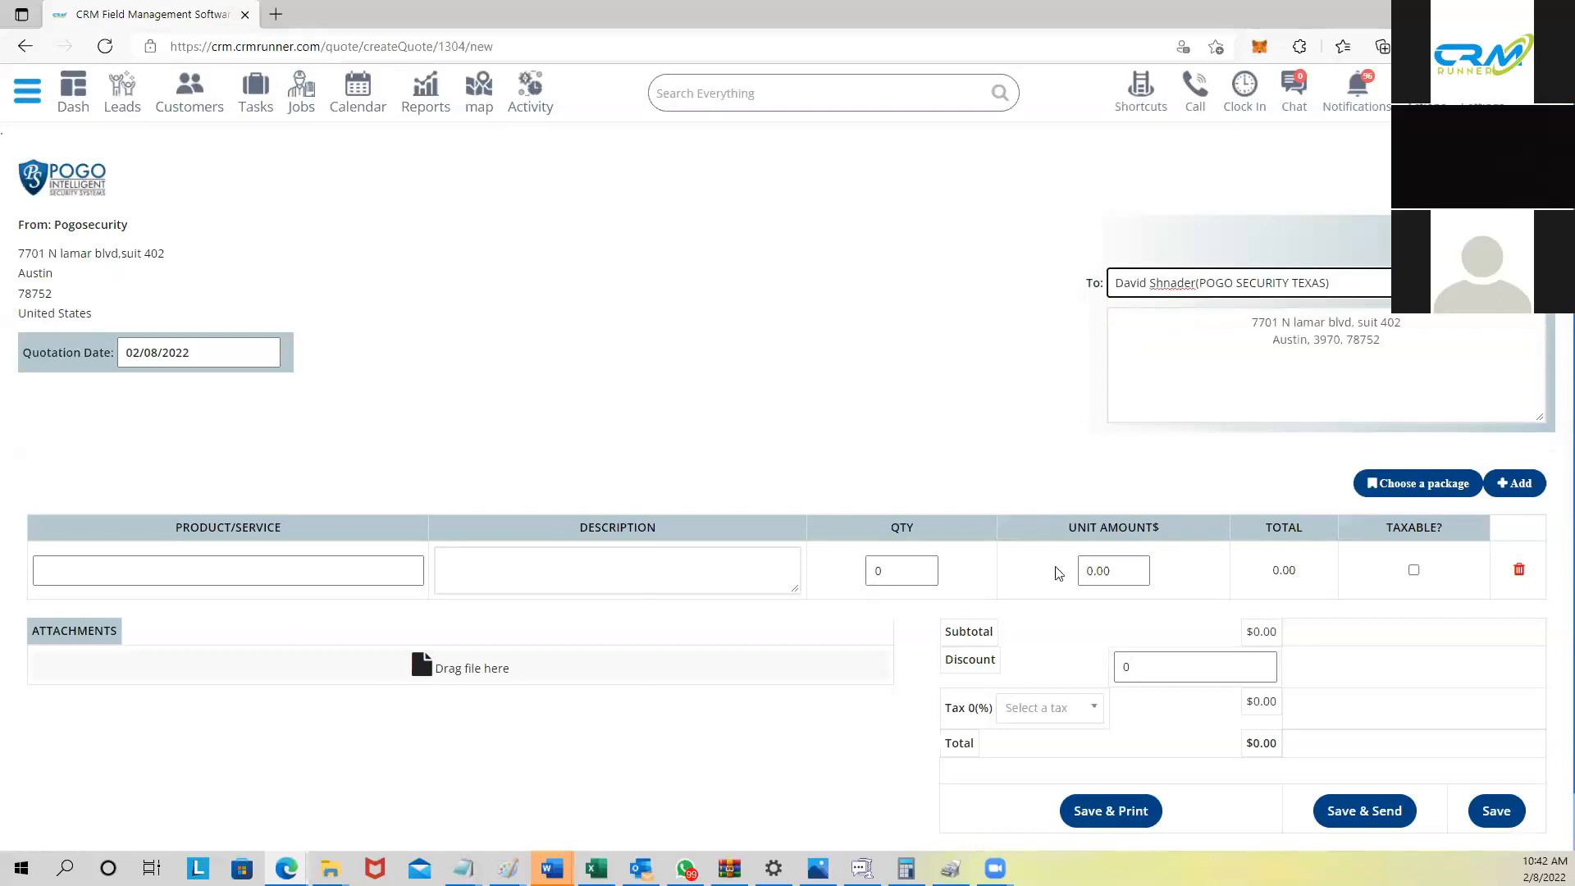
pyautogui.click(1418, 496)
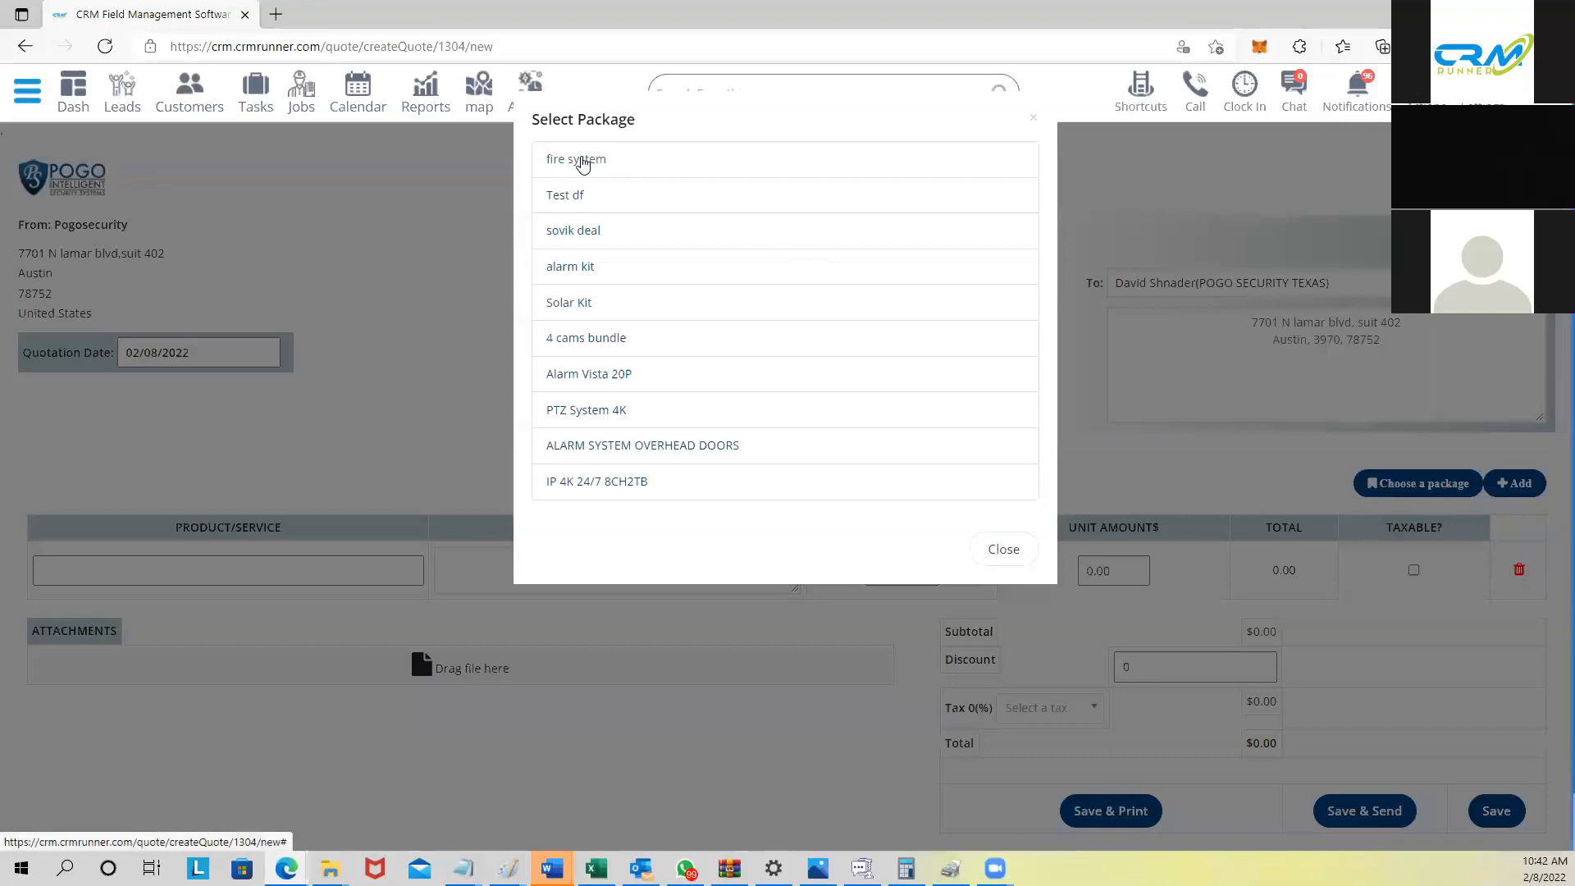
pyautogui.click(609, 162)
pyautogui.scroll(-3, 634, 356)
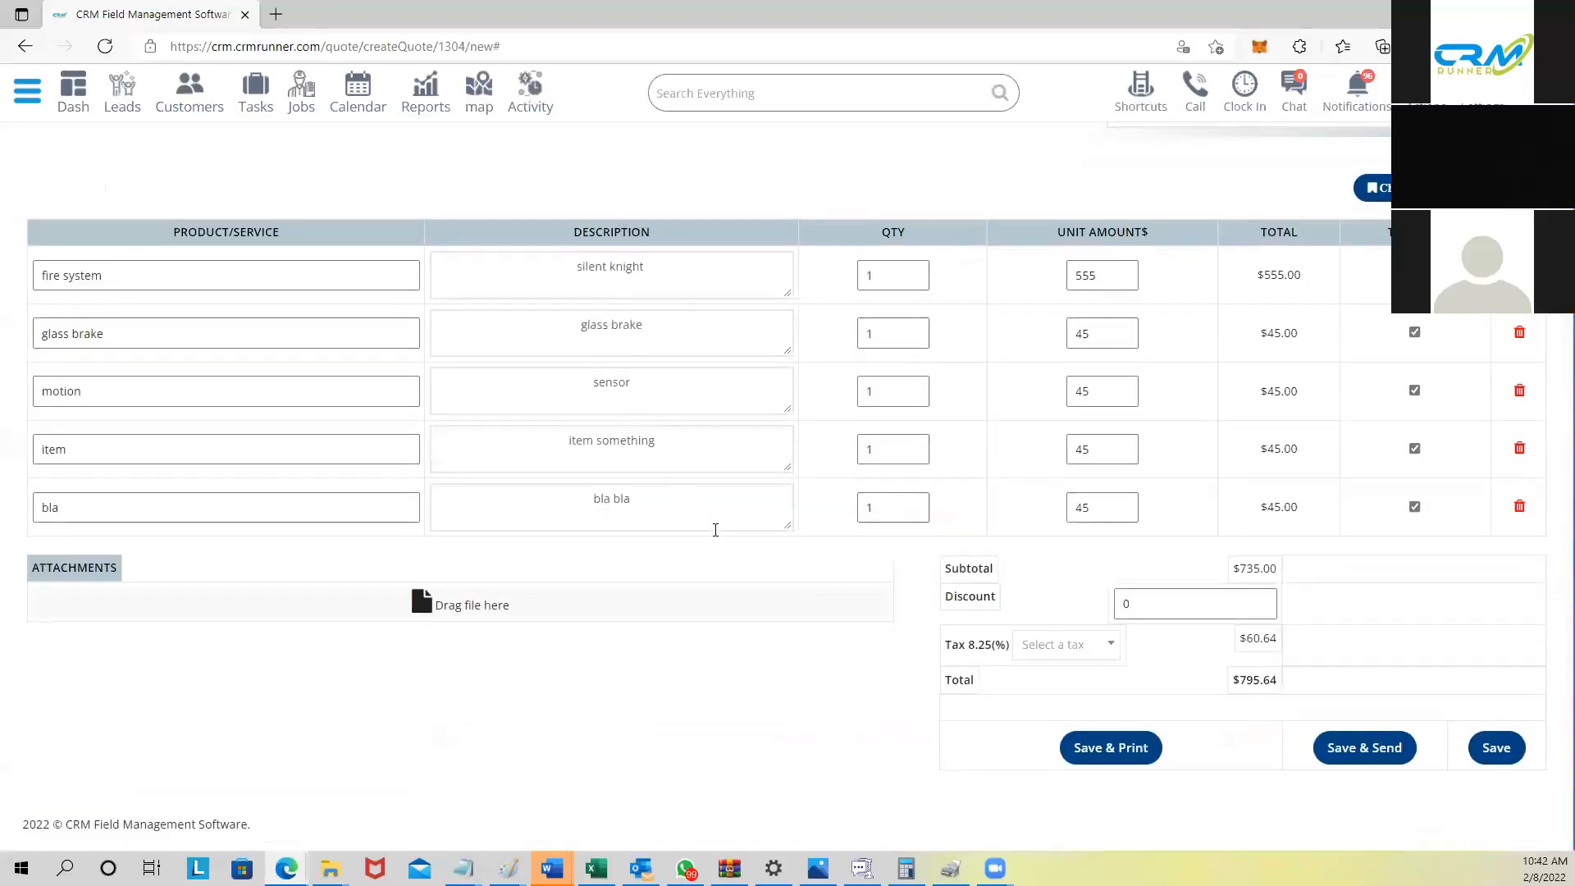
pyautogui.moveTo(1237, 683); pyautogui.dragTo(1285, 685)
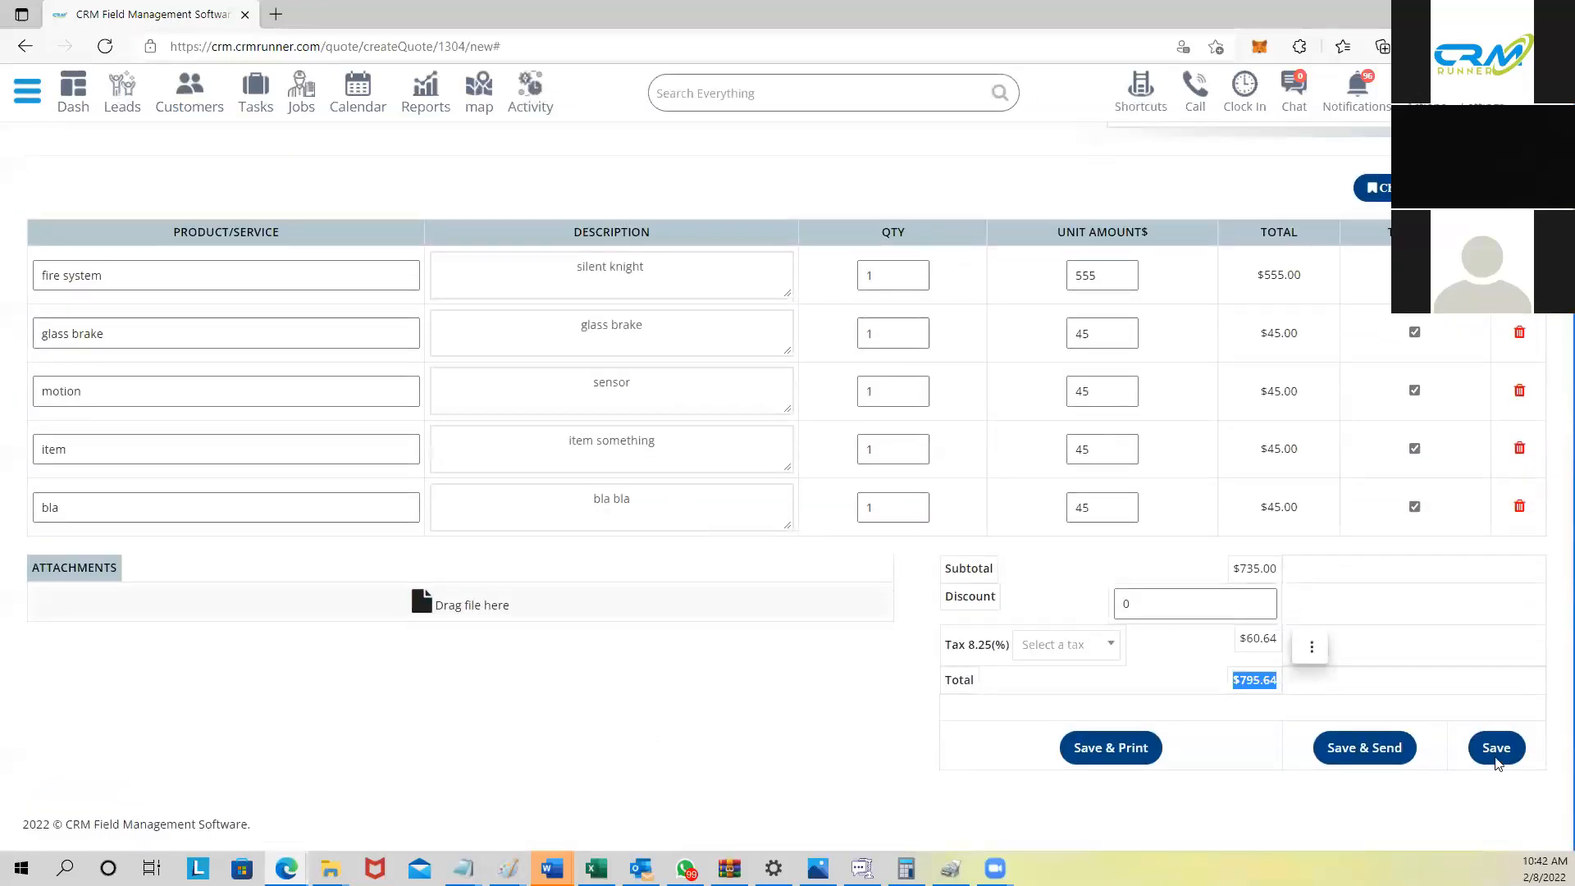
# Step: Save quote 1304 and send its estimate email to the client
pyautogui.click(1409, 757)
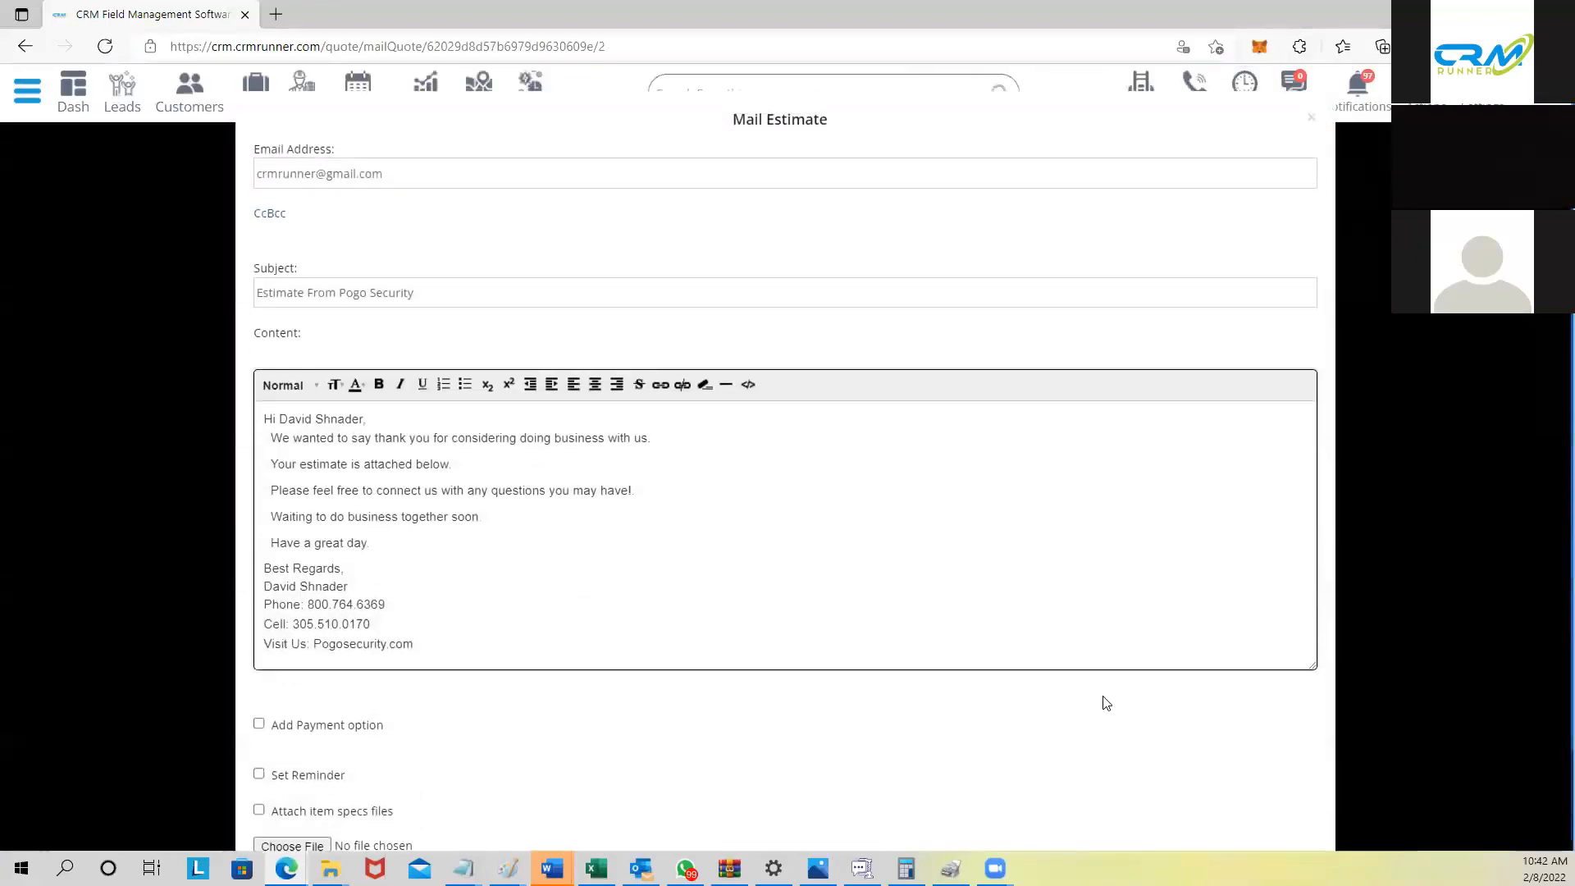
pyautogui.scroll(-2, 1116, 705)
pyautogui.scroll(2, 1091, 690)
pyautogui.scroll(-2, 1079, 686)
pyautogui.click(1178, 789)
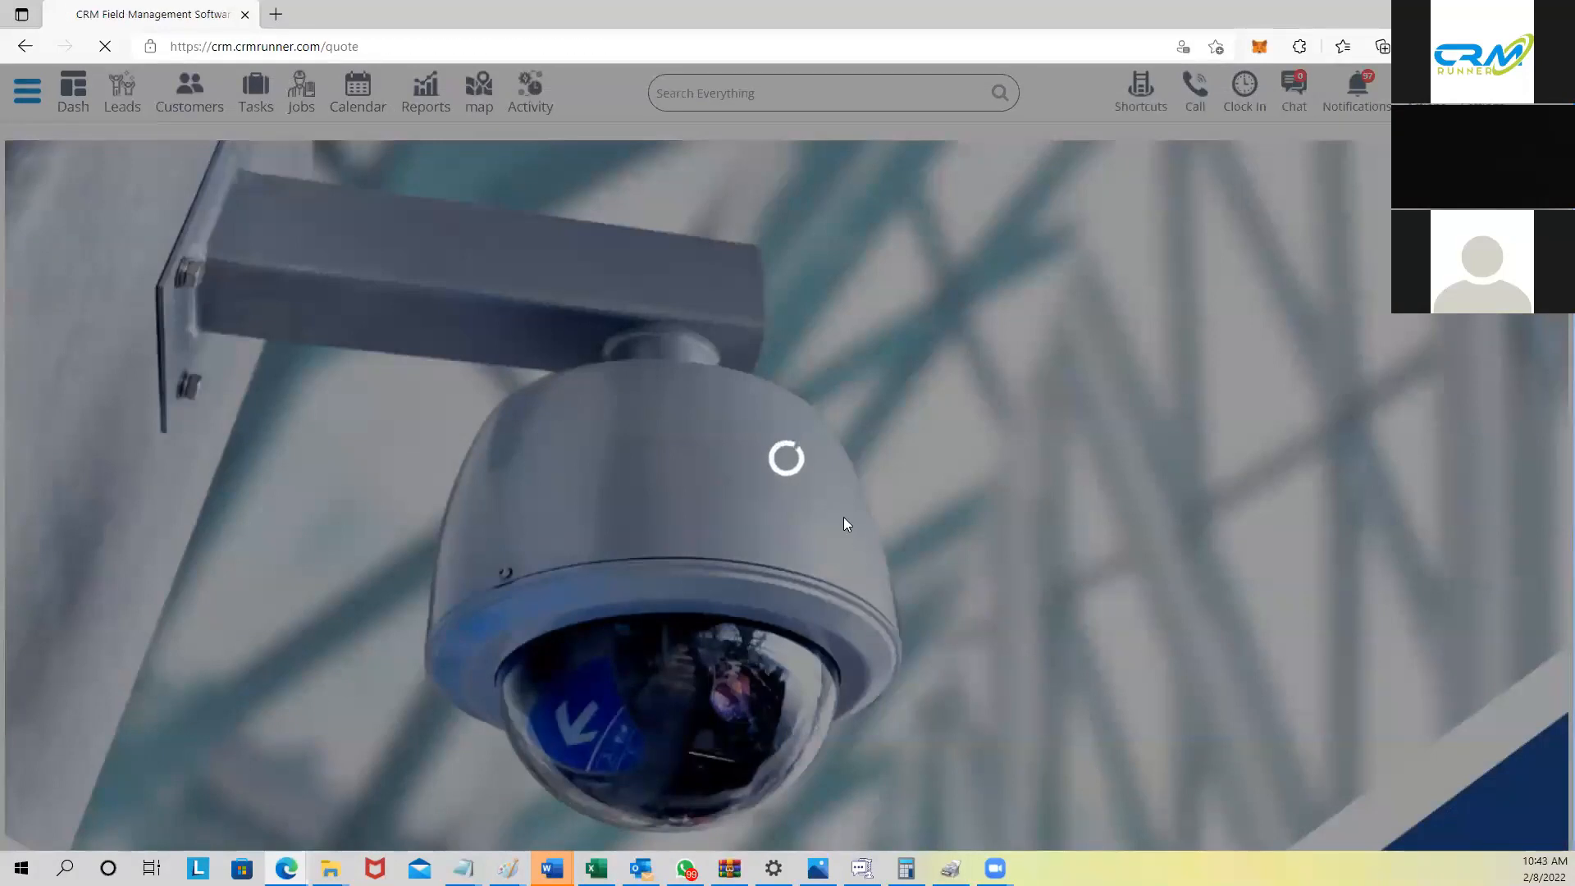
# Step: Create another estimate, quote 1305, addressed to POGO SECURITY TEXAS
pyautogui.scroll(-2, 774, 475)
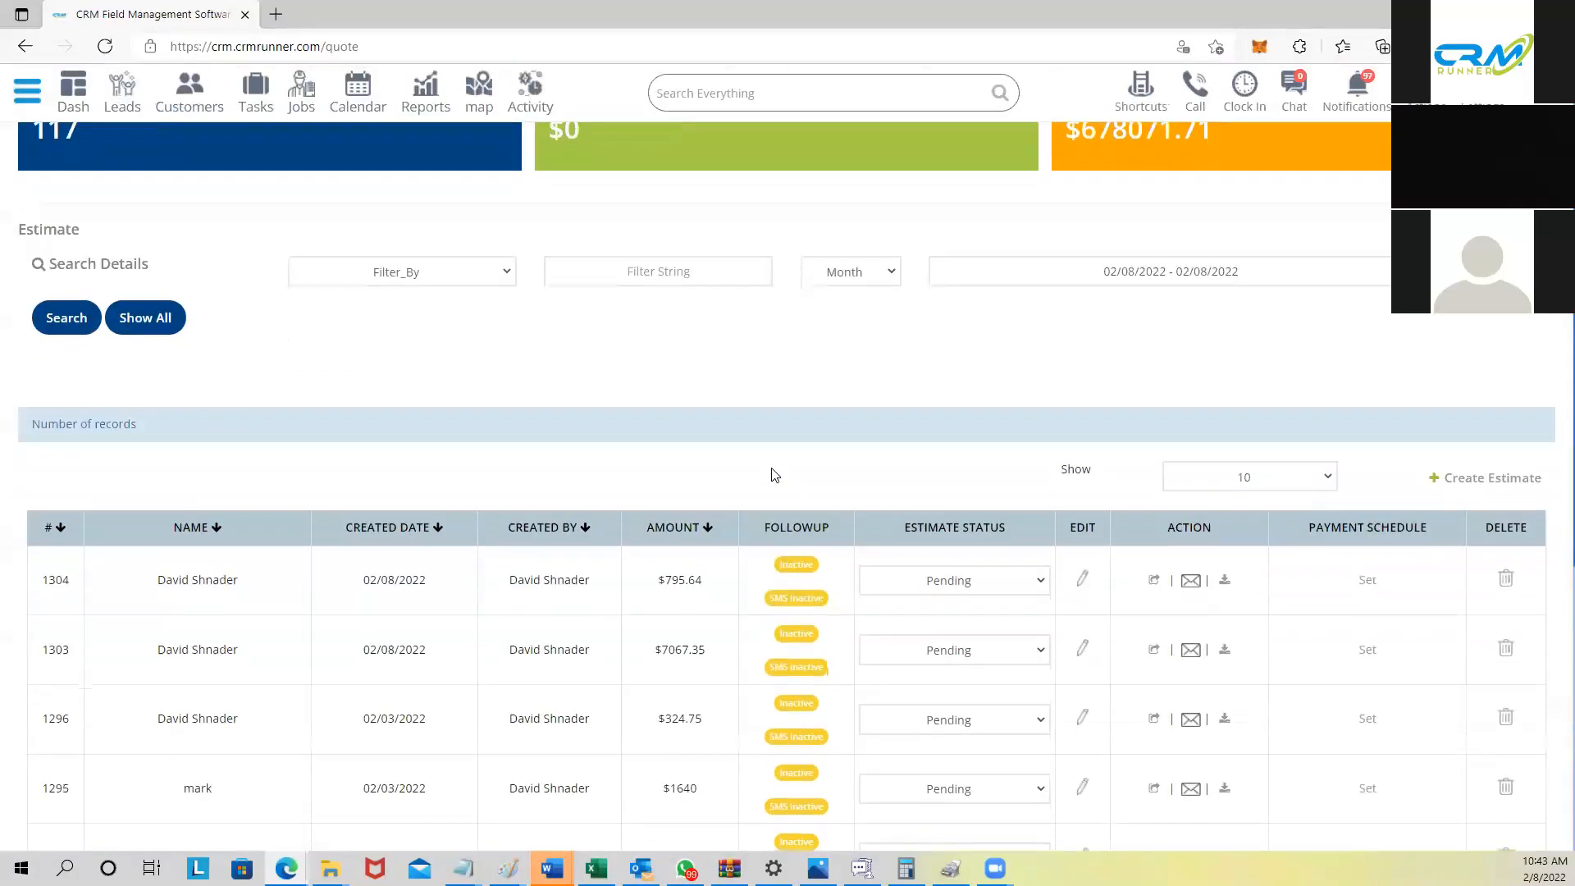
pyautogui.click(1476, 478)
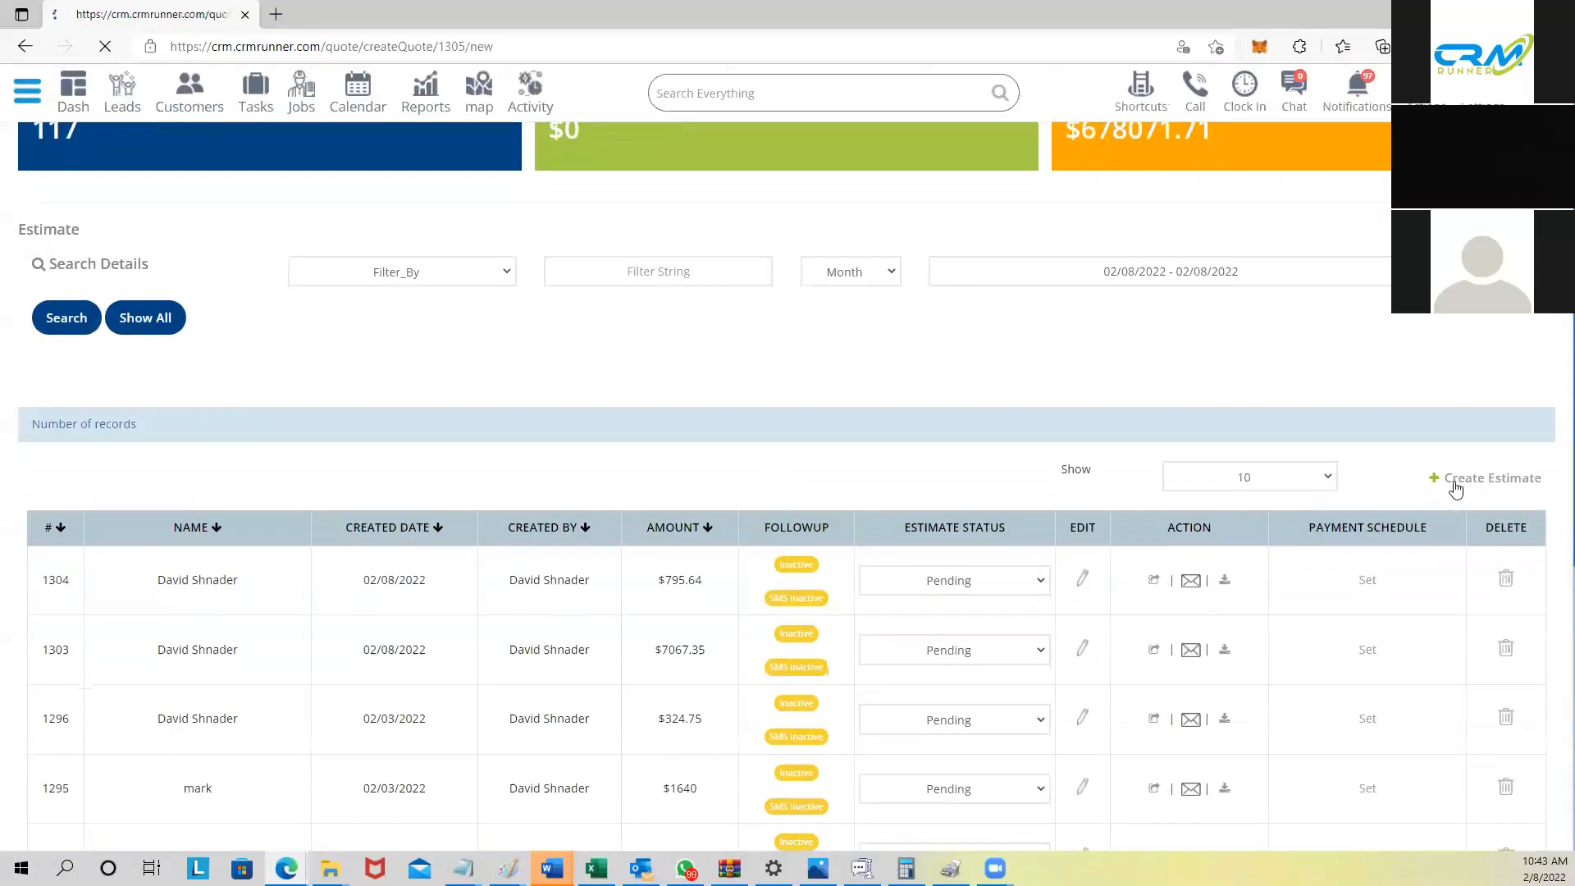
pyautogui.click(1227, 286)
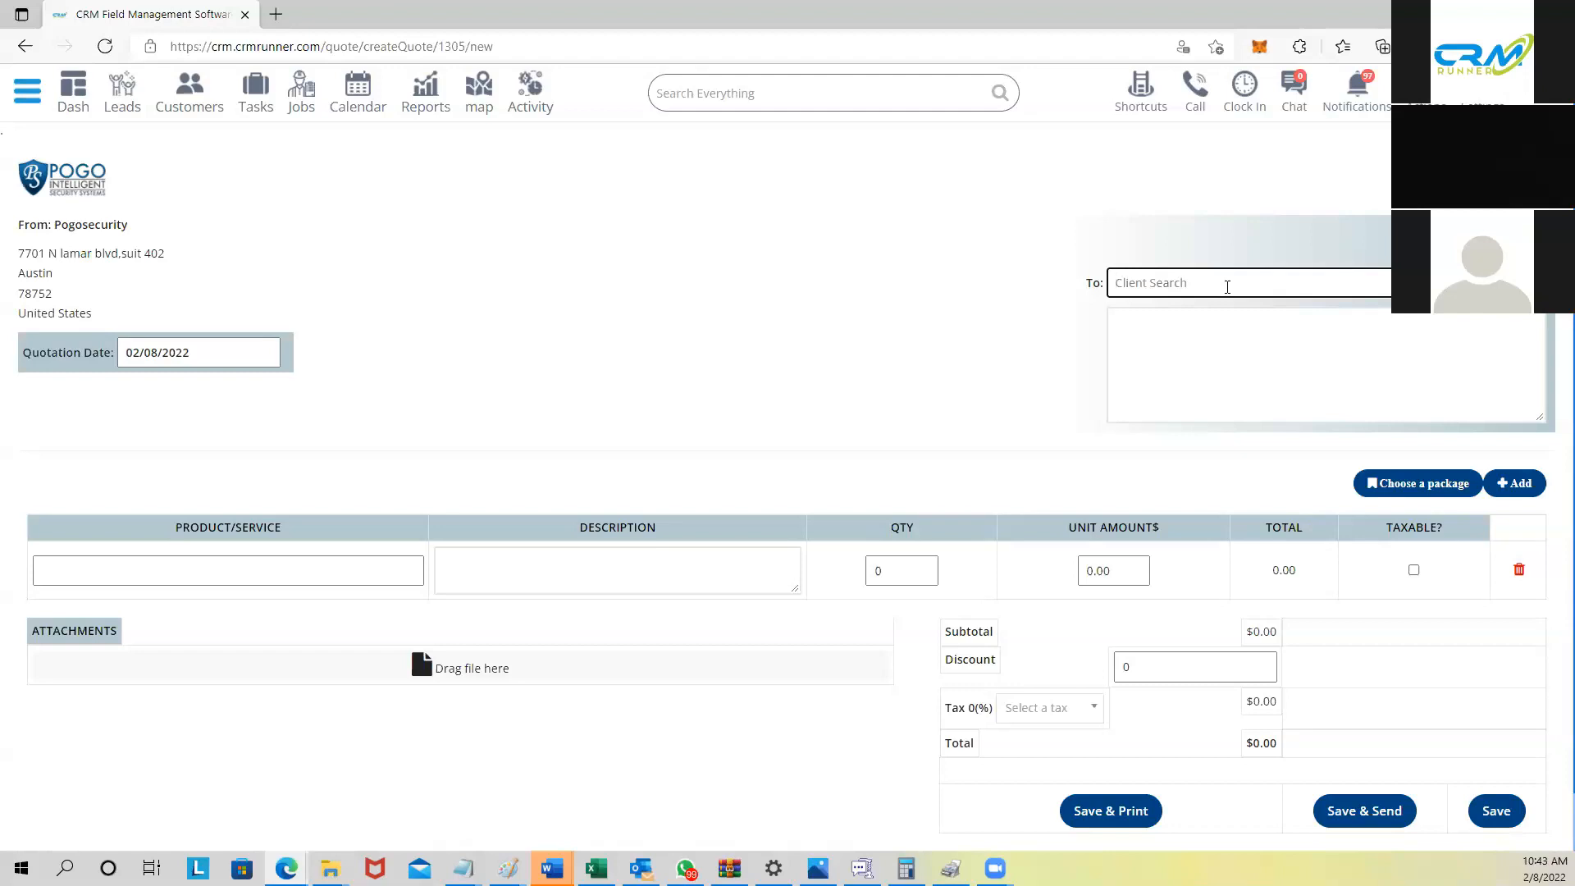
pyautogui.write('david')
pyautogui.click(1227, 398)
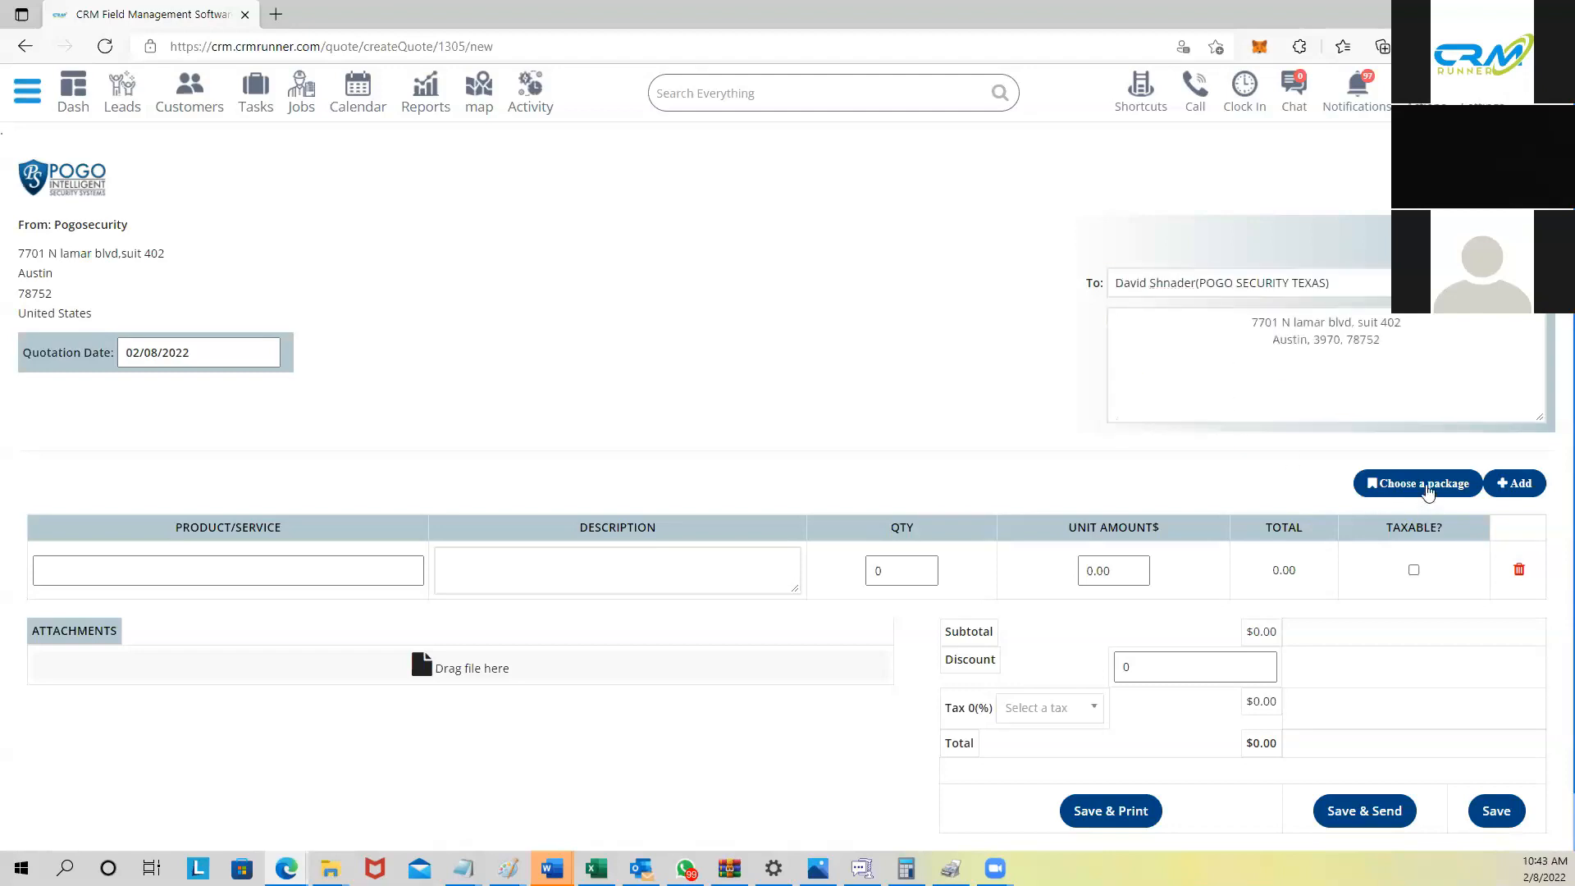
# Step: Load the fire system and alarm kit packages into quote 1305, total $1120.39
pyautogui.click(1427, 490)
pyautogui.click(574, 159)
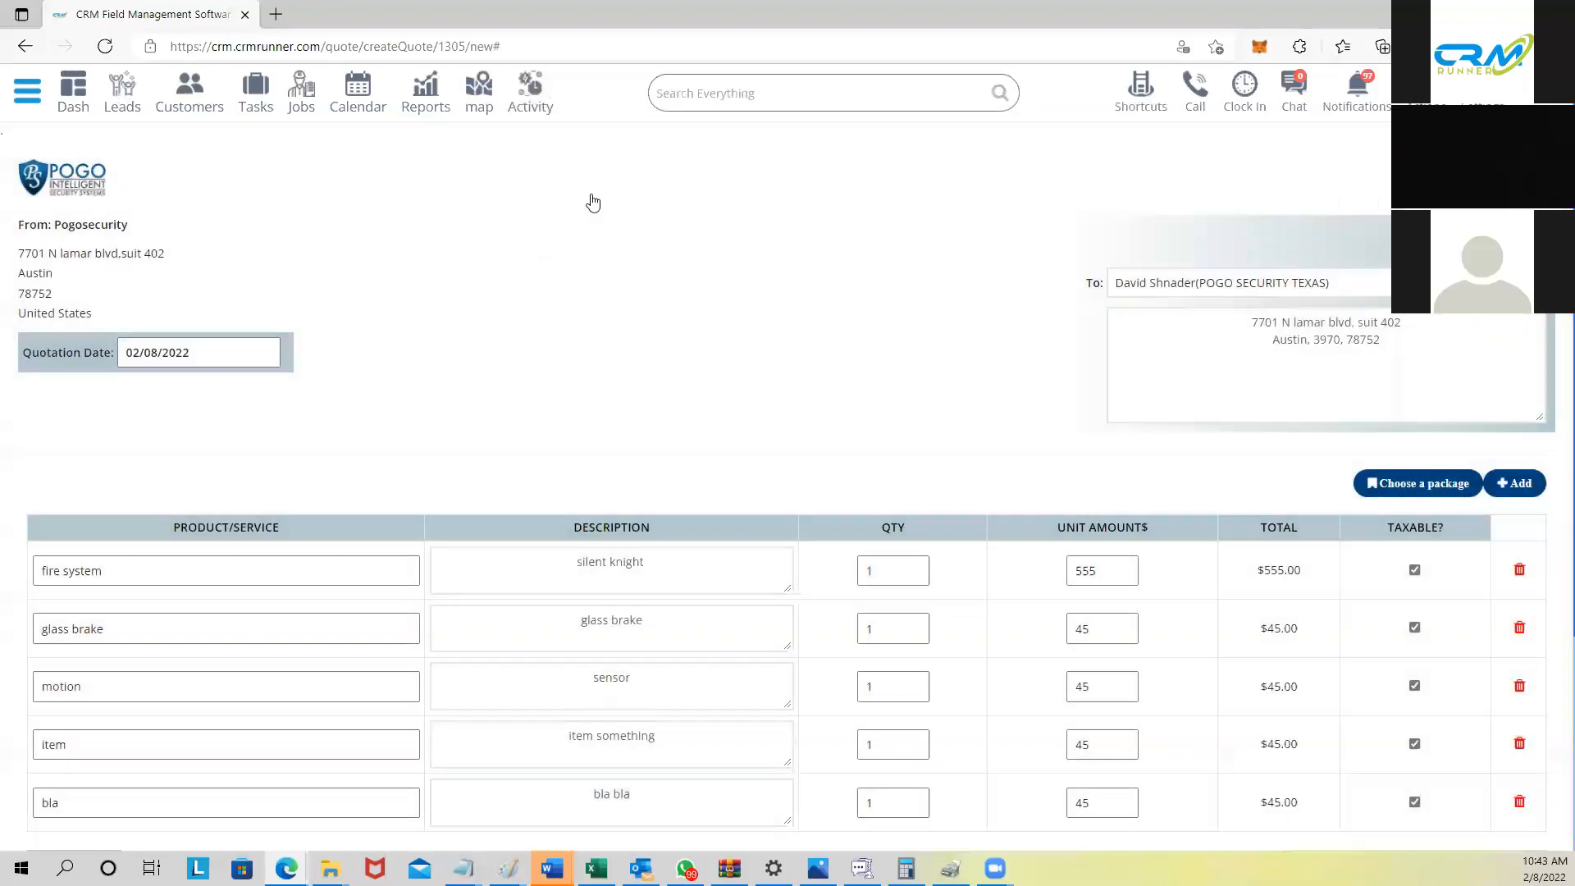
pyautogui.scroll(-3, 593, 203)
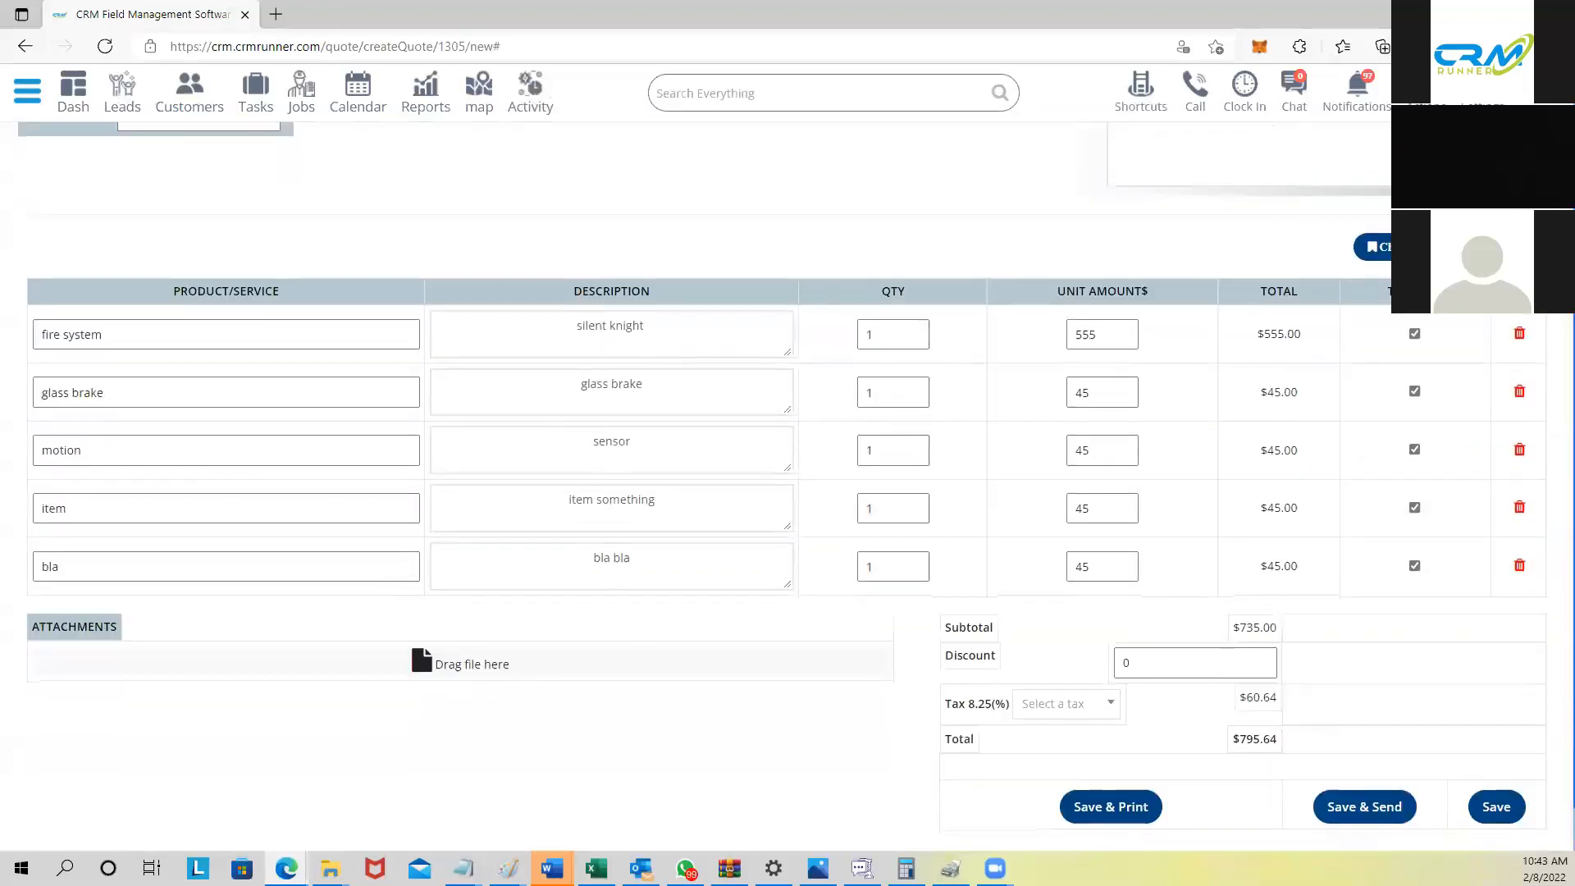
pyautogui.click(1427, 250)
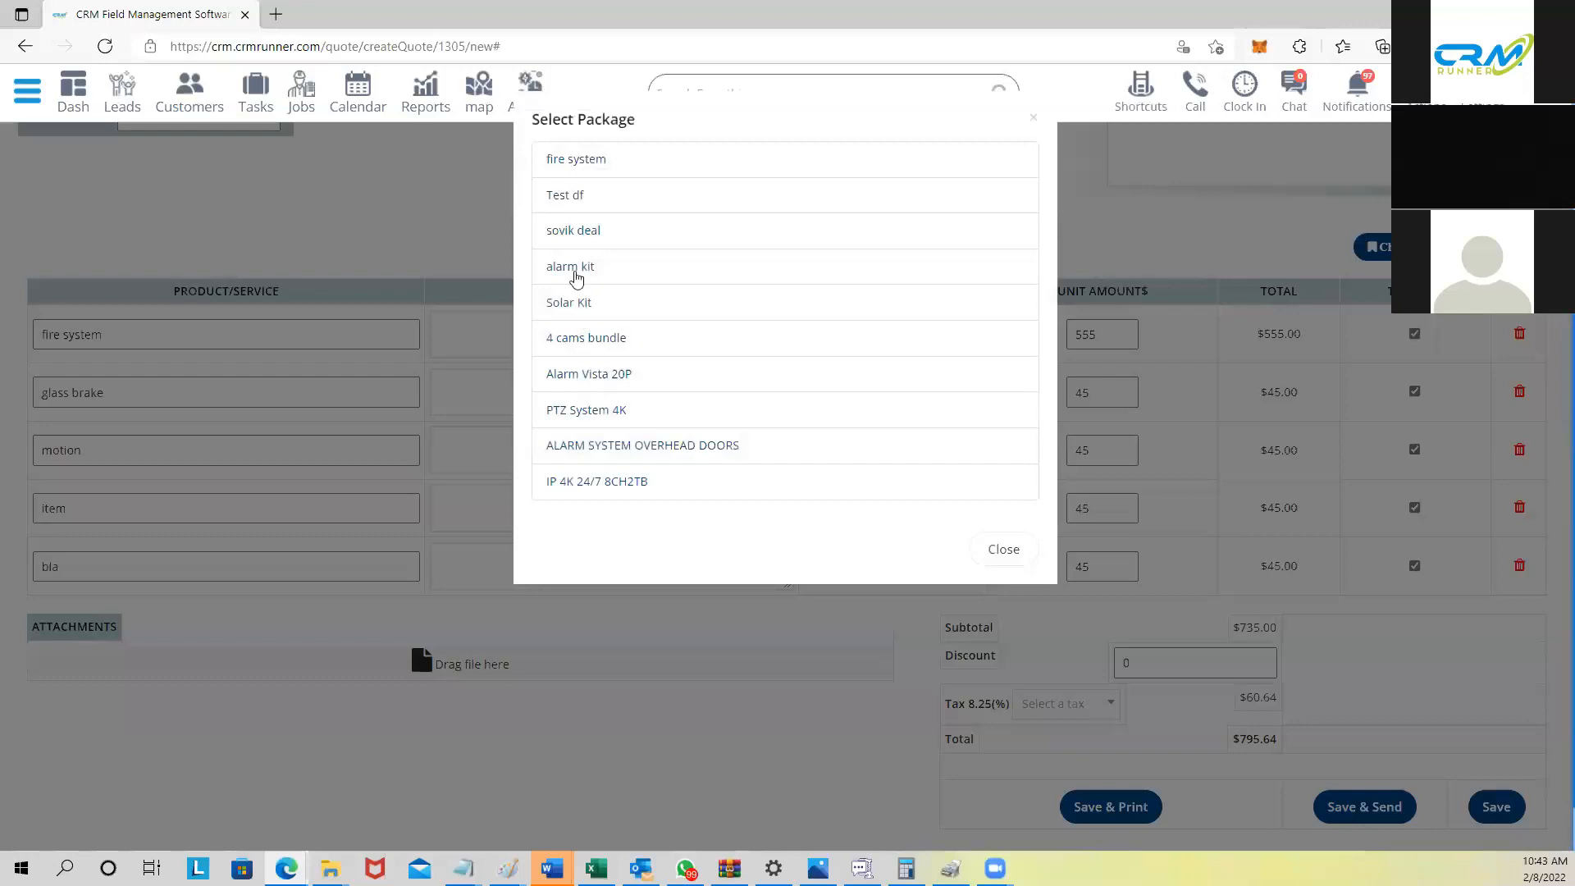
pyautogui.click(576, 279)
pyautogui.scroll(-4, 615, 304)
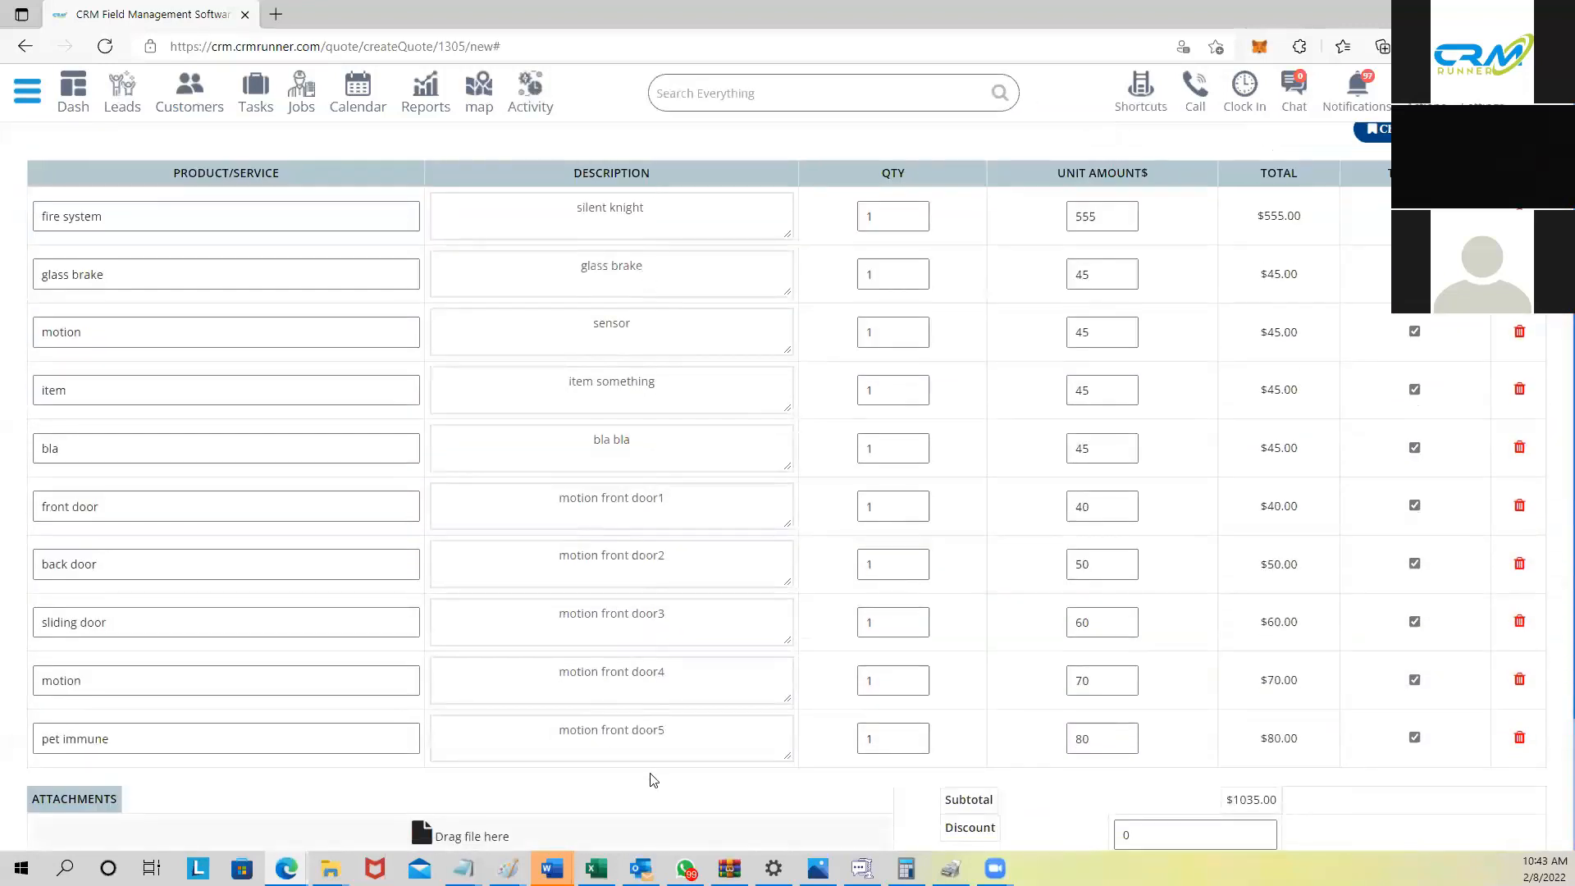
pyautogui.scroll(-1, 656, 755)
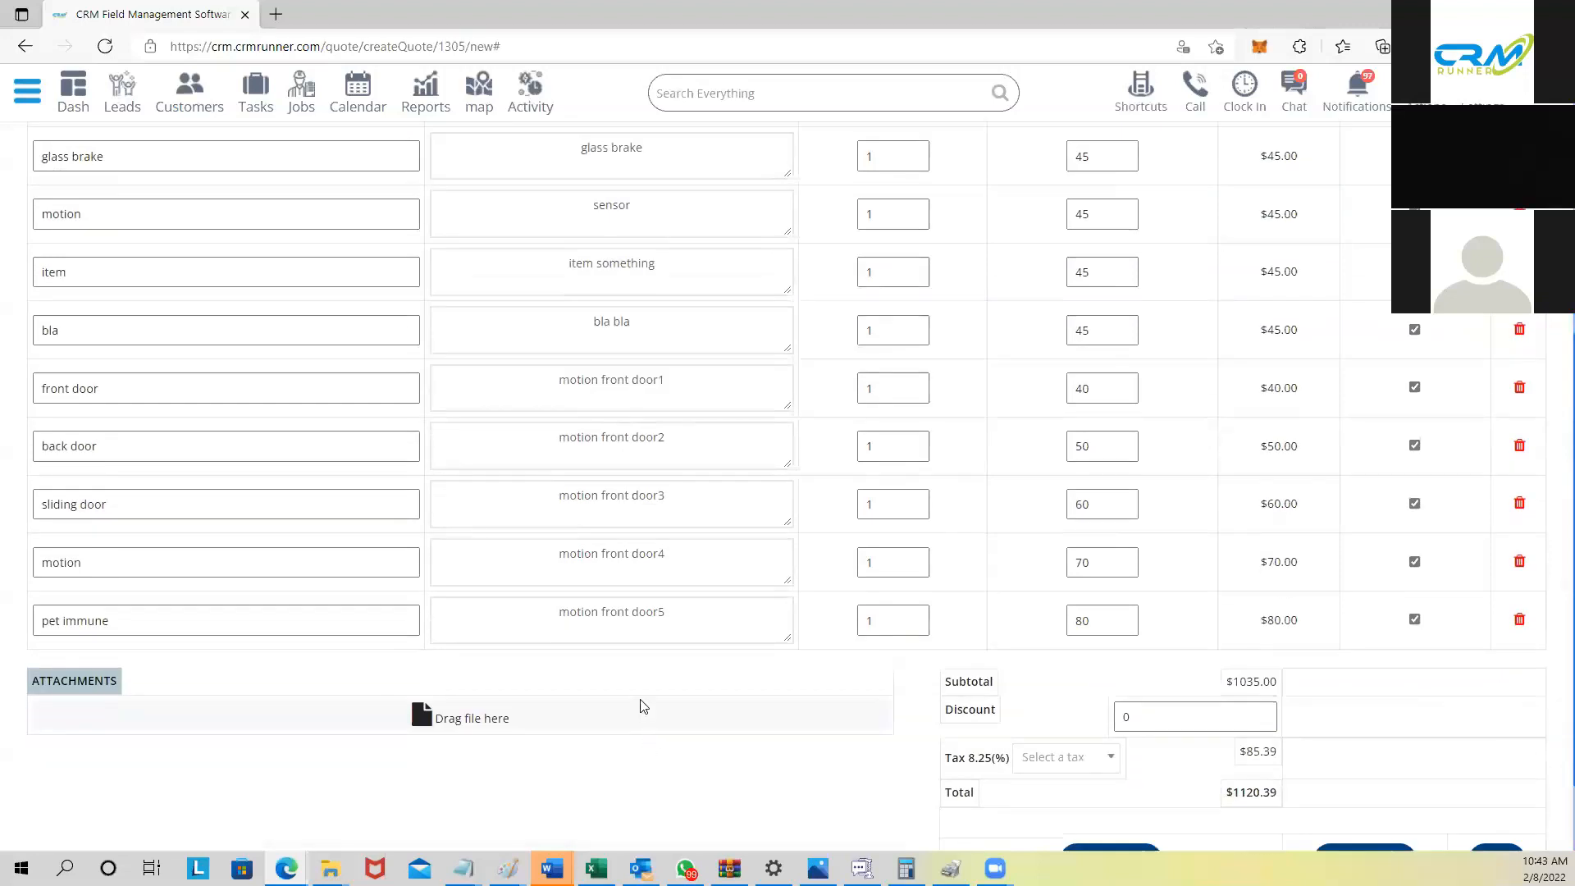
pyautogui.scroll(1, 644, 707)
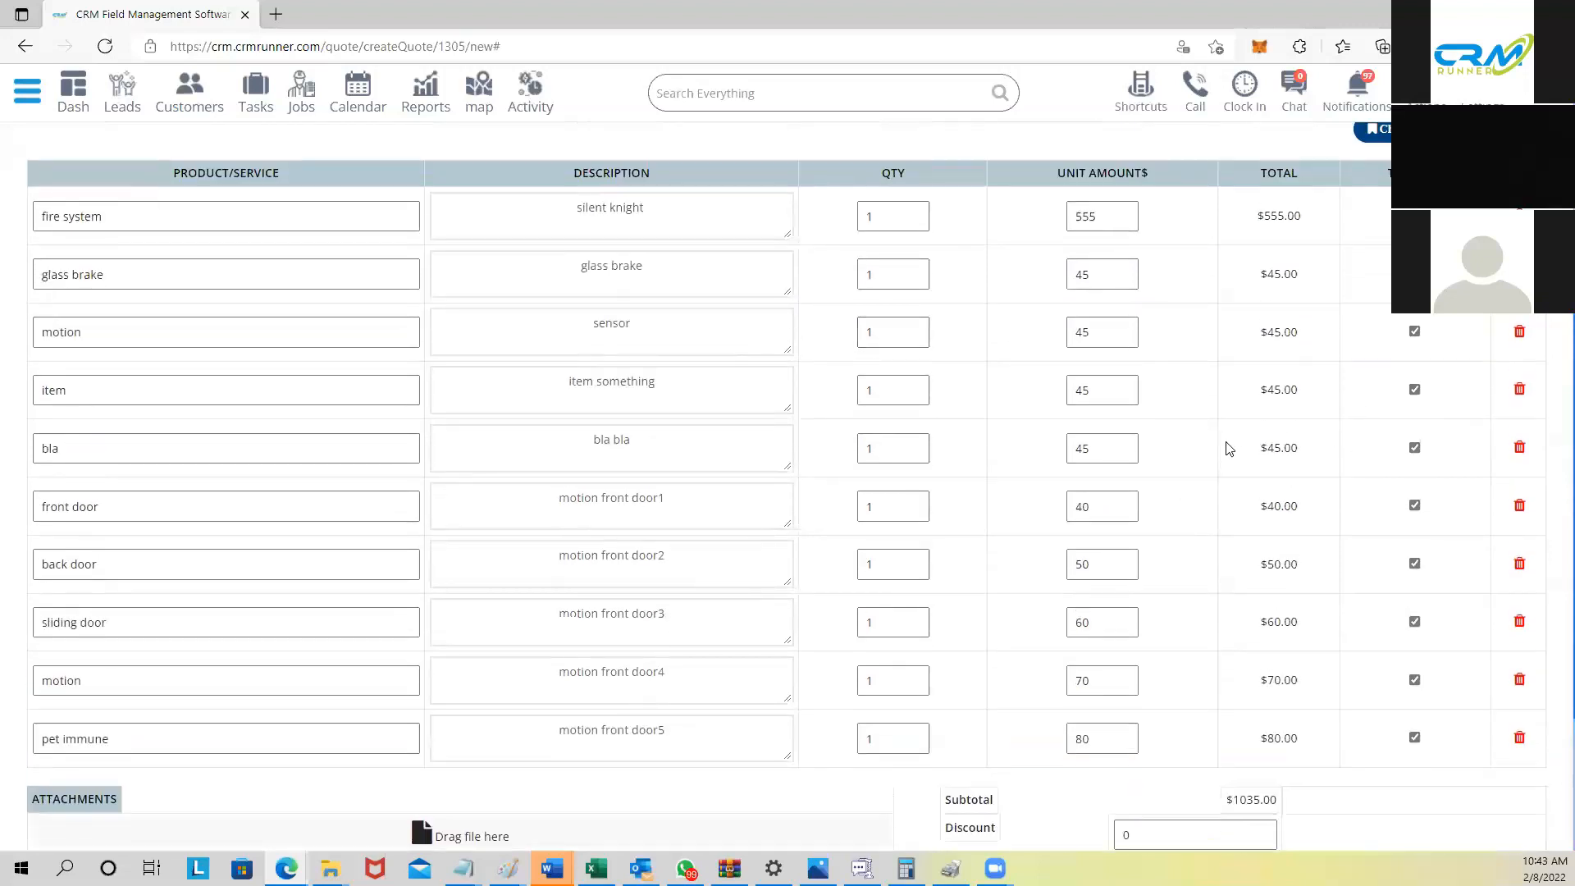
# Step: Delete the bla line and set back door quantity to 3, making the total $1179.92
pyautogui.click(1519, 447)
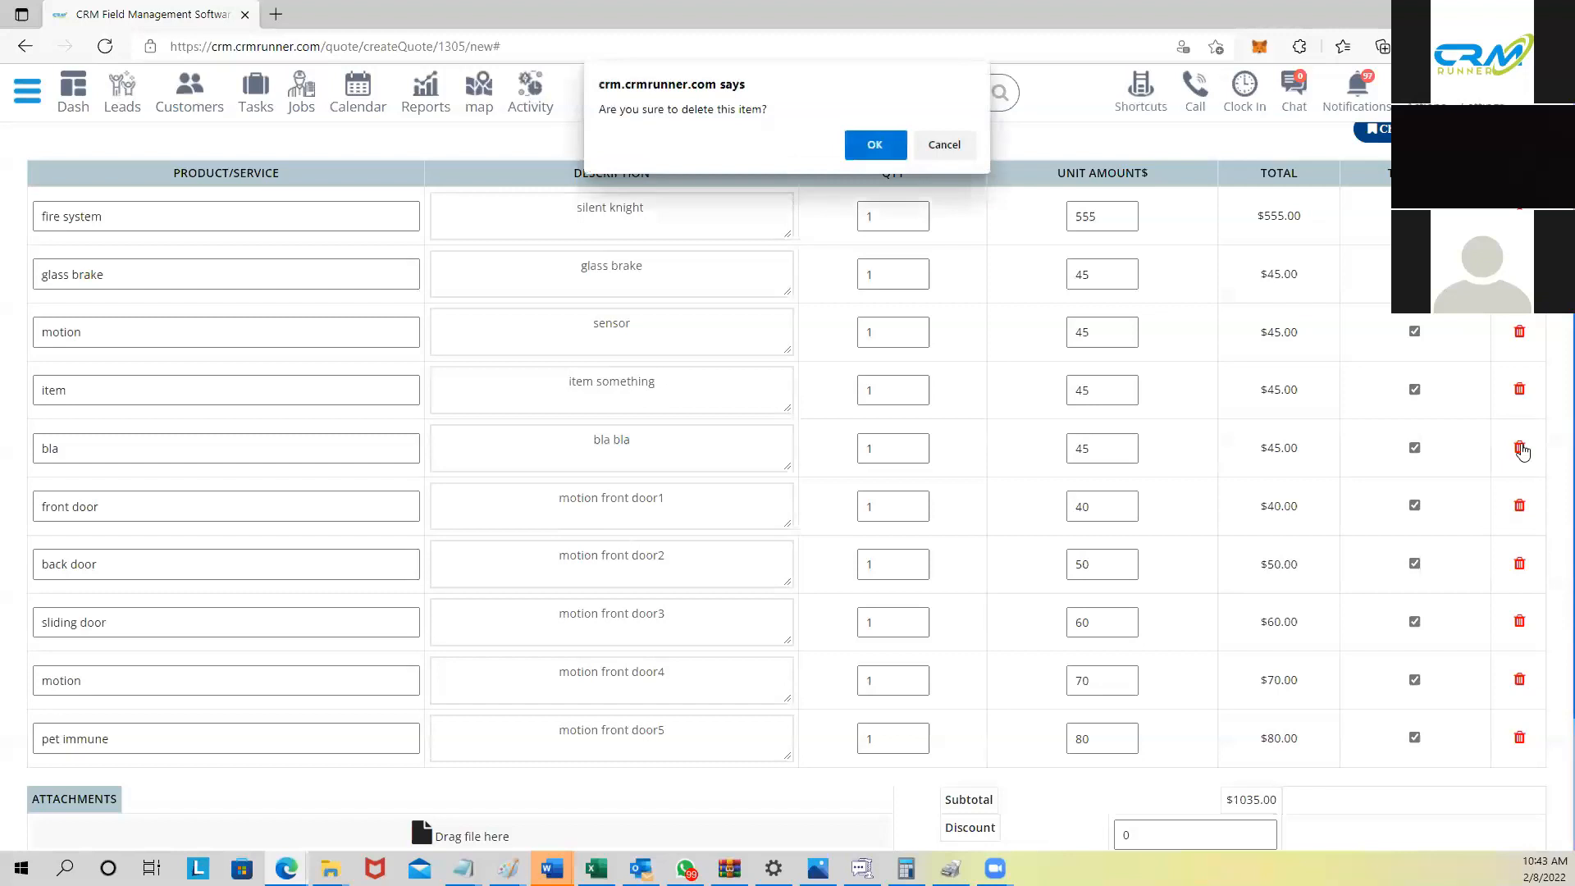
pyautogui.click(882, 145)
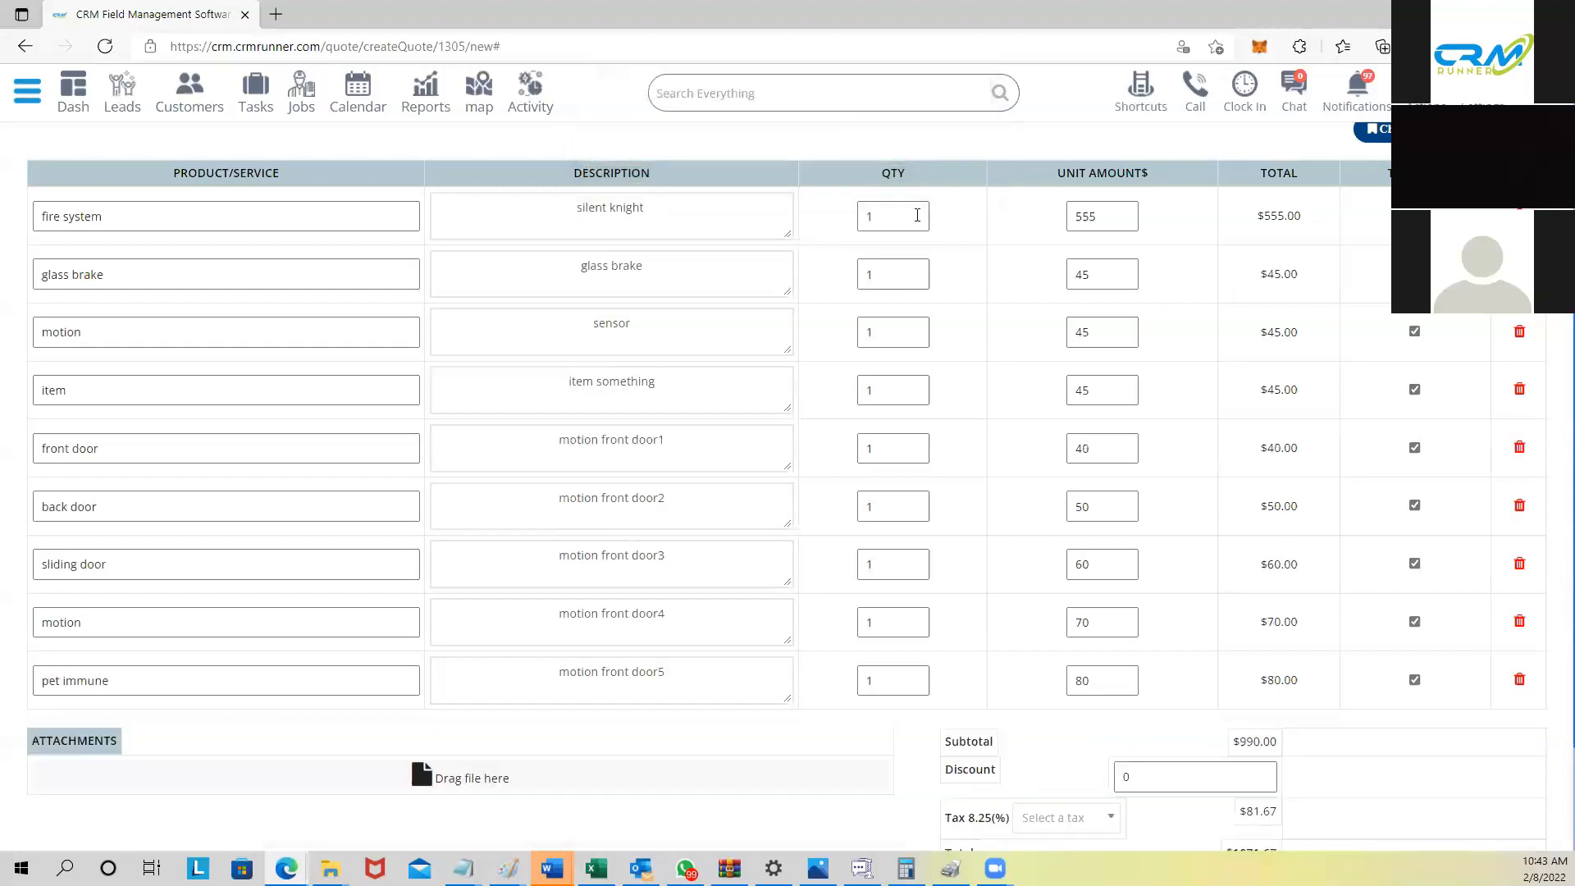
pyautogui.doubleClick(873, 499)
pyautogui.write('3')
pyautogui.scroll(5, 741, 488)
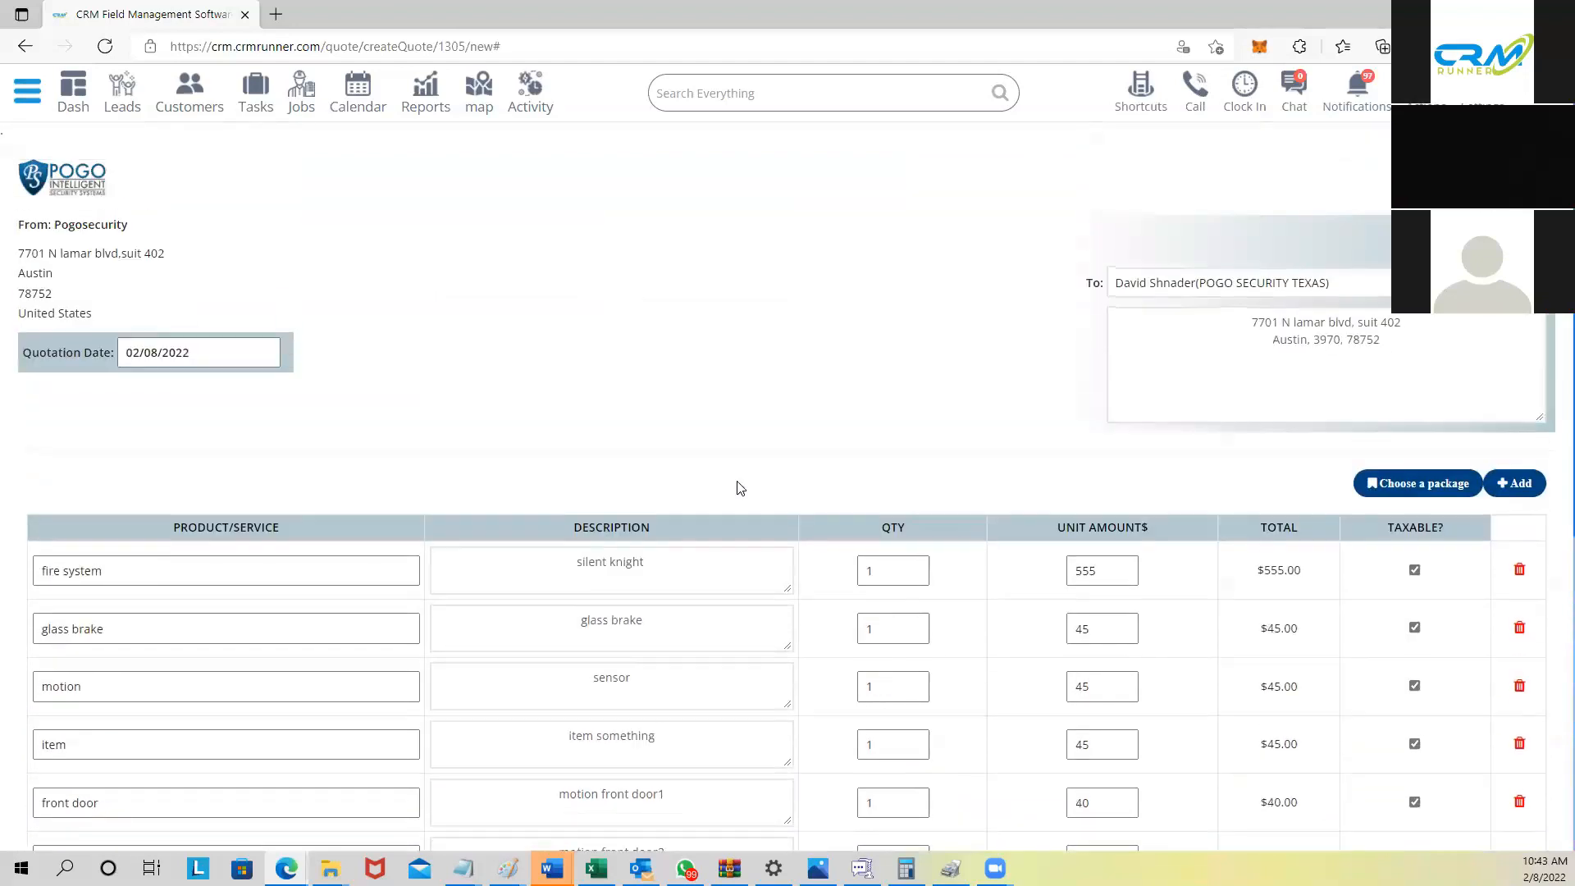
pyautogui.scroll(-5, 679, 593)
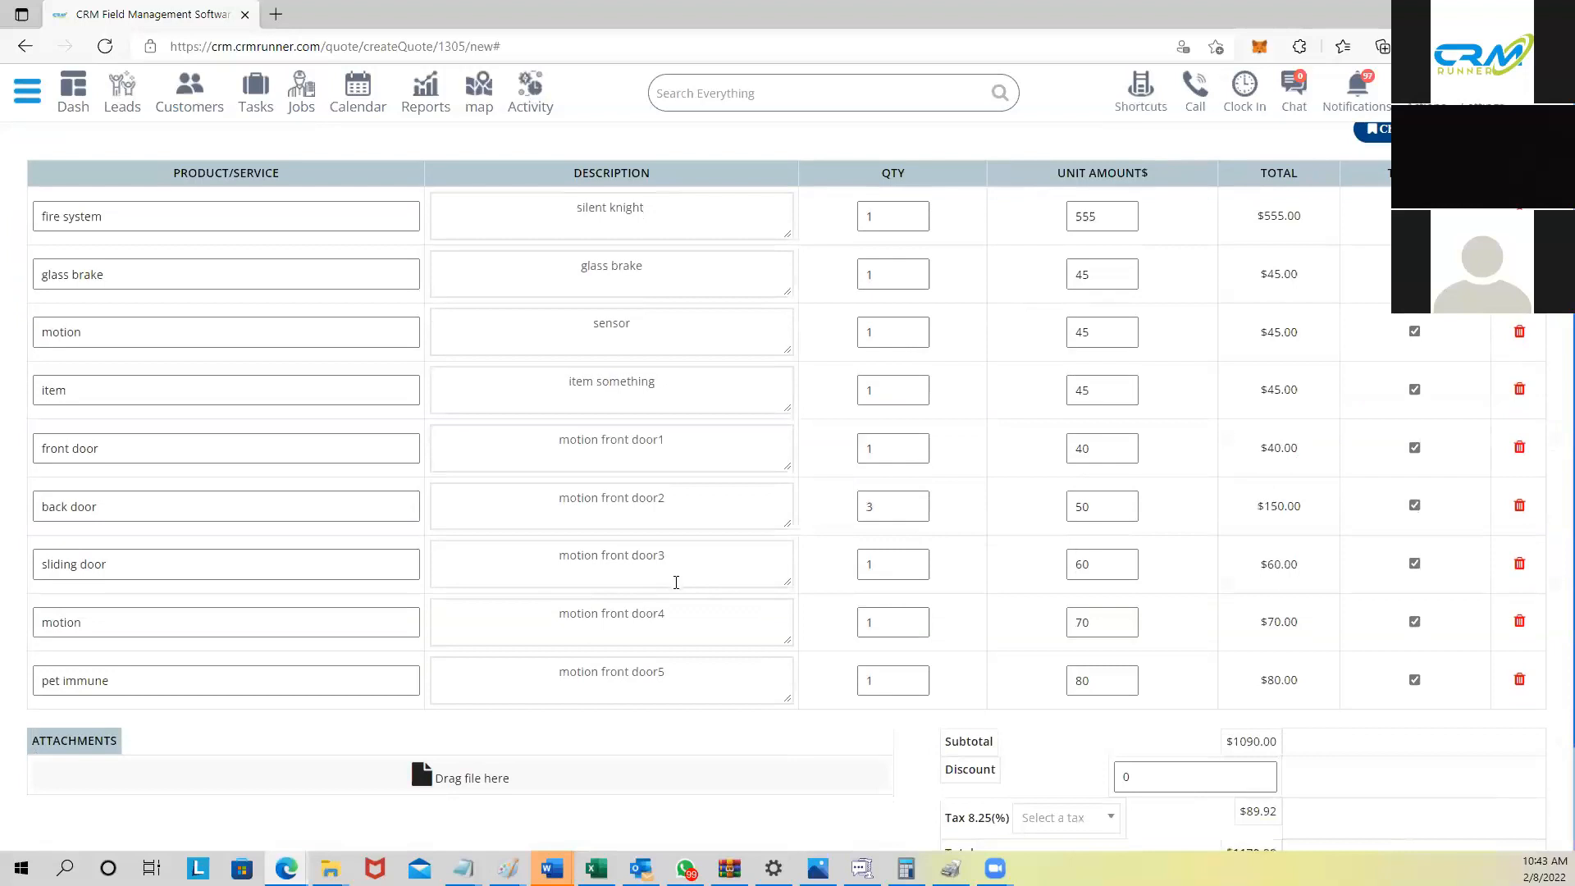
pyautogui.scroll(2, 685, 566)
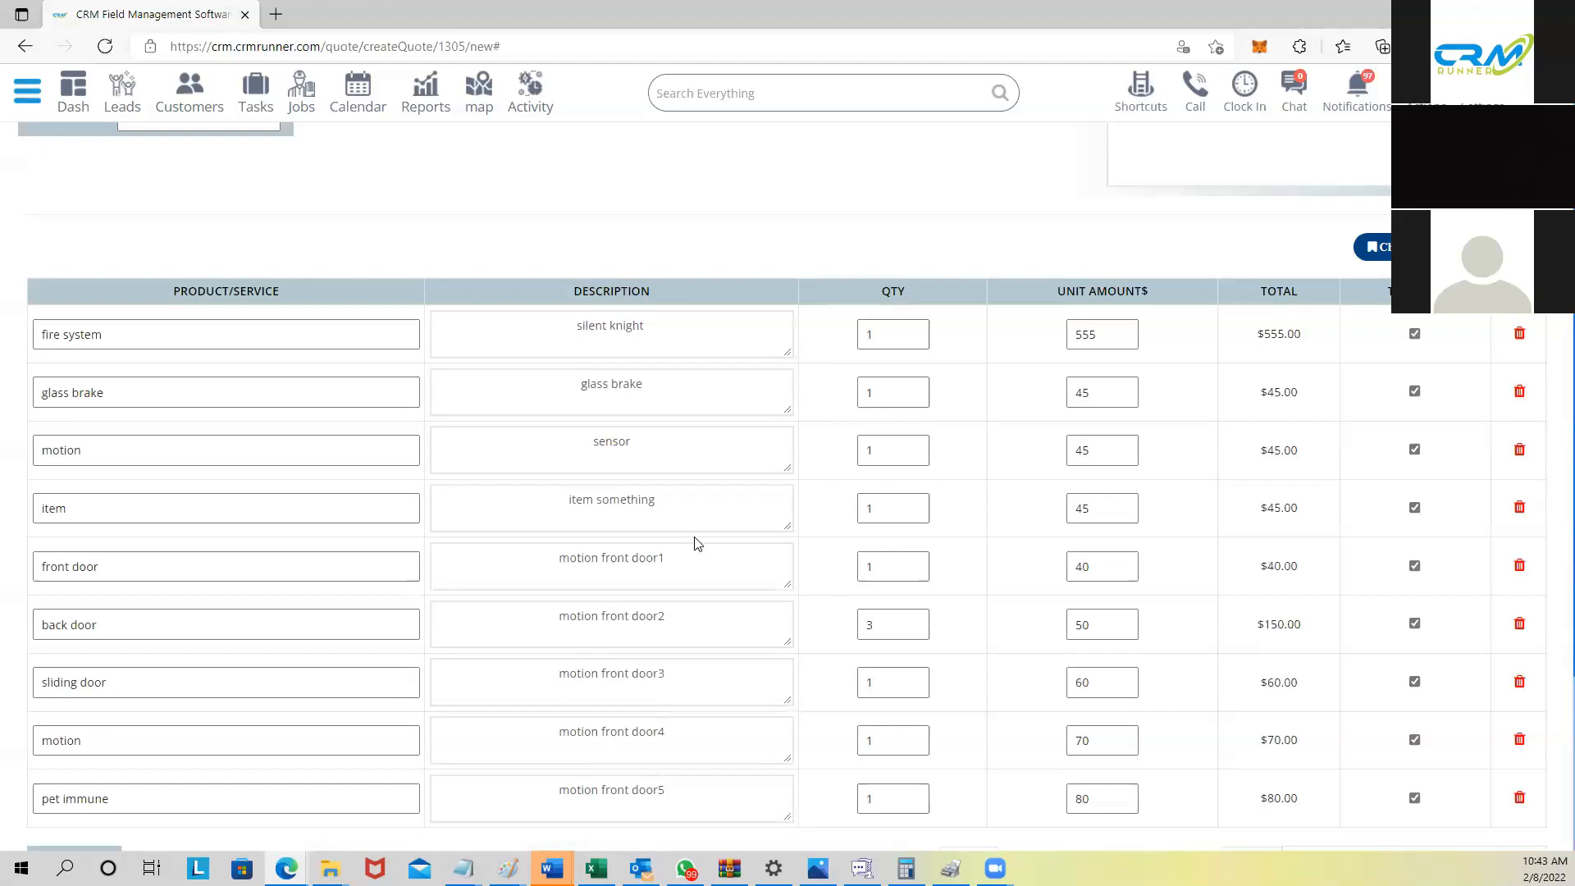
pyautogui.scroll(-4, 694, 543)
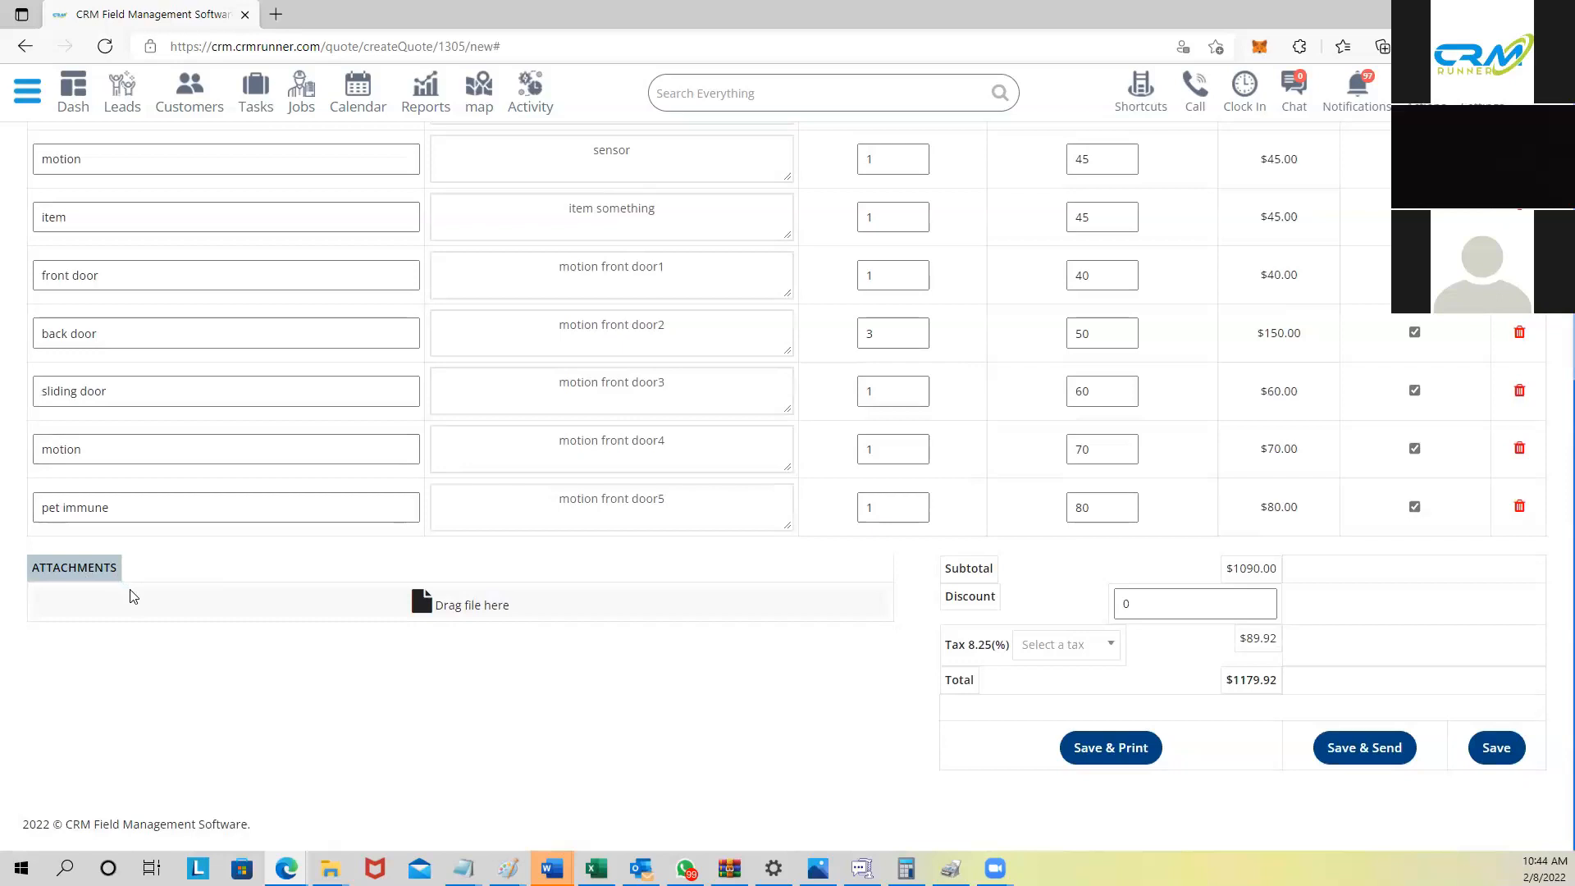
pyautogui.scroll(5, 132, 591)
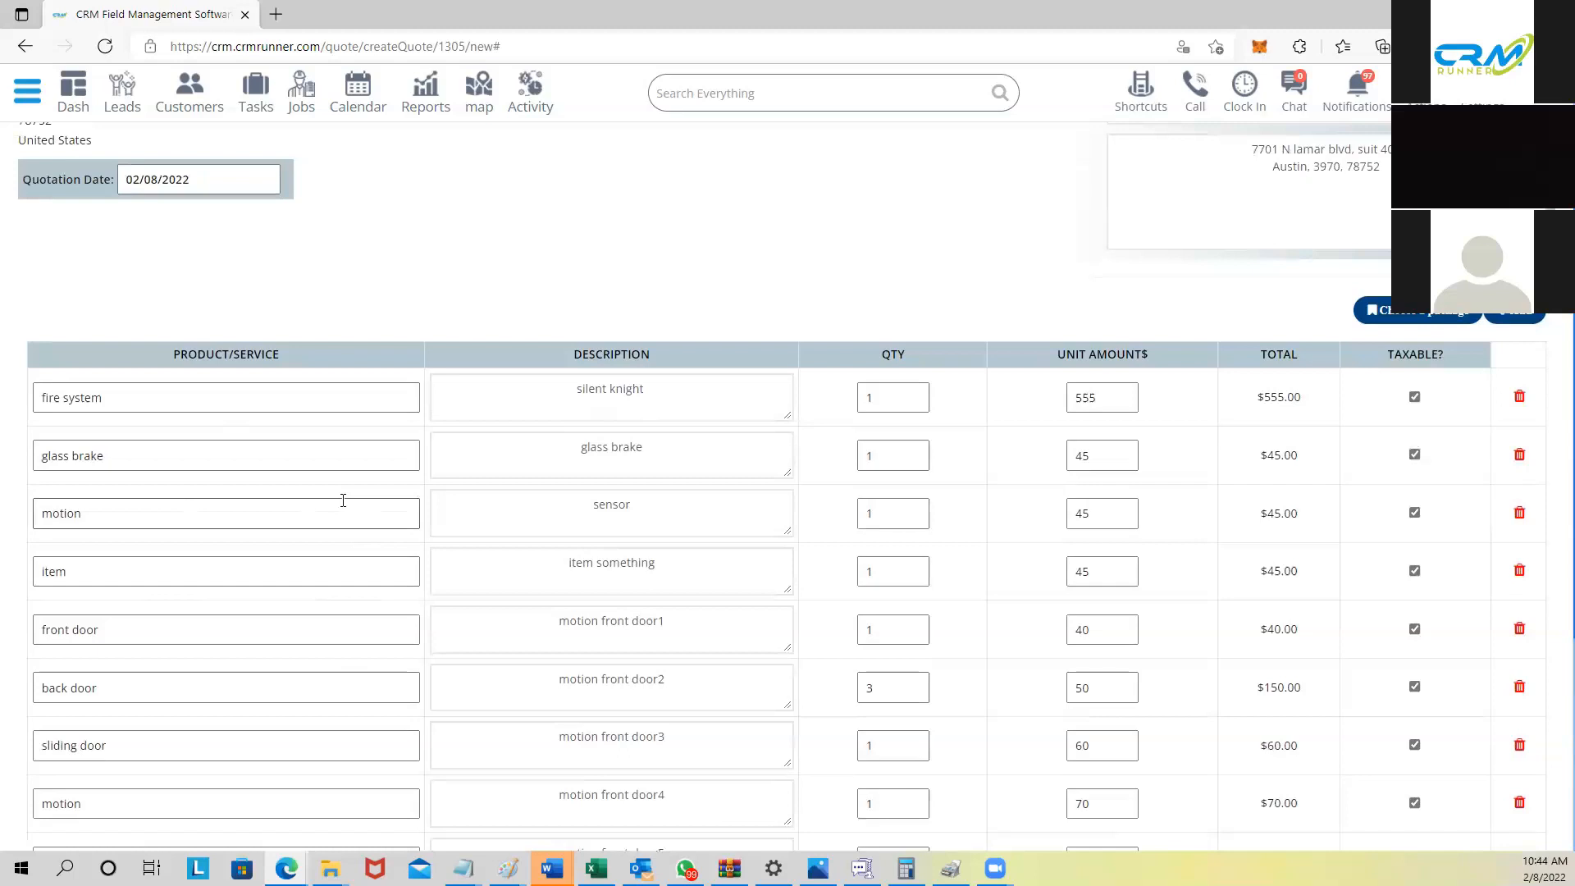
pyautogui.scroll(-2, 353, 497)
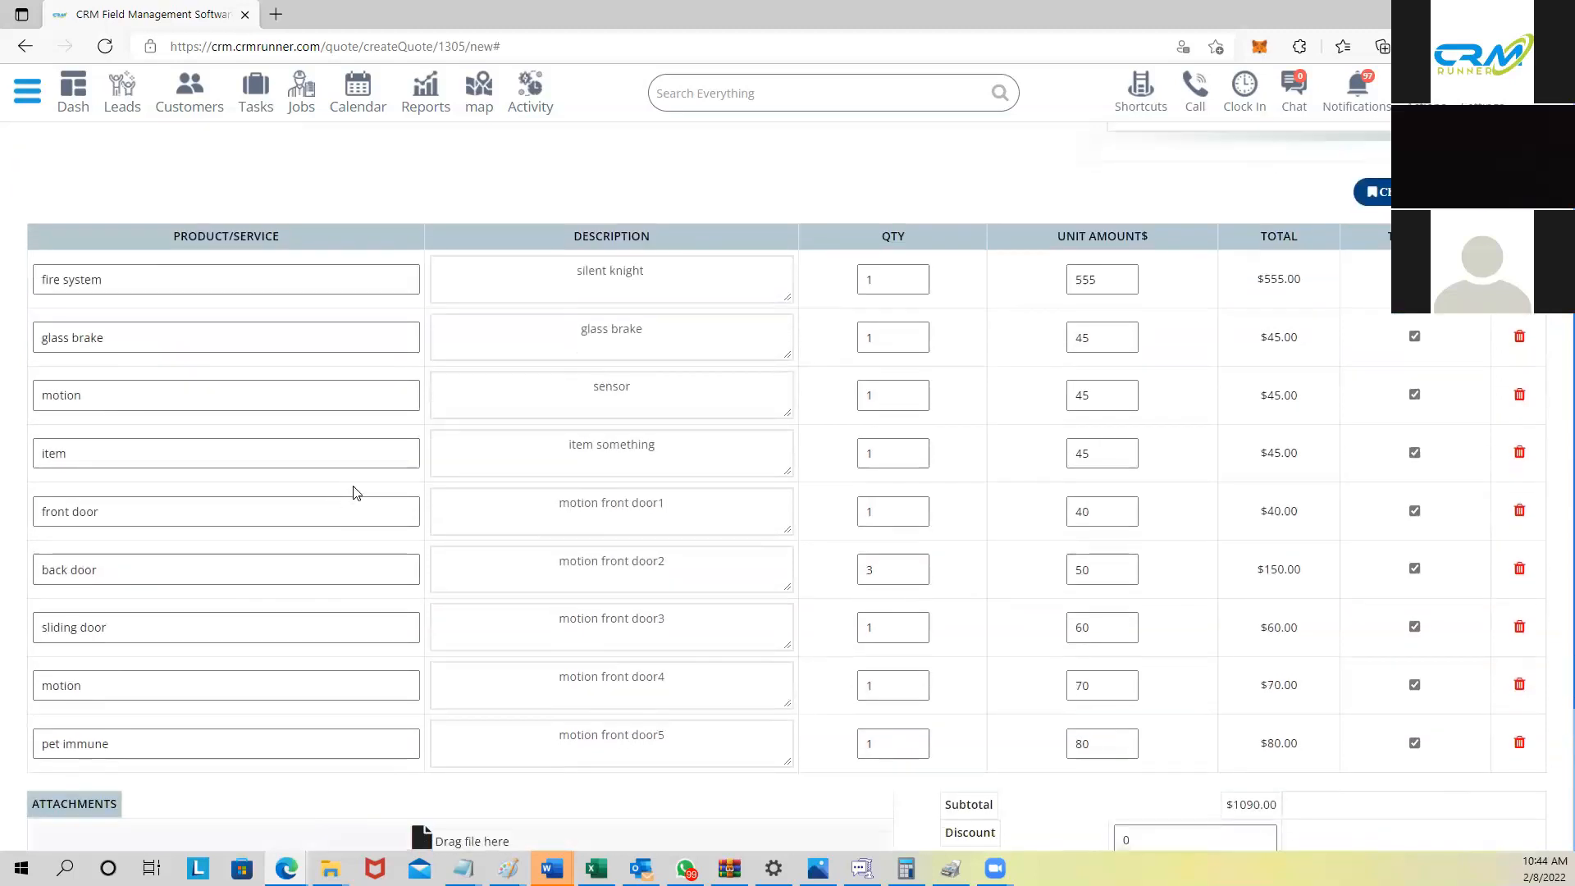
pyautogui.scroll(-3, 364, 488)
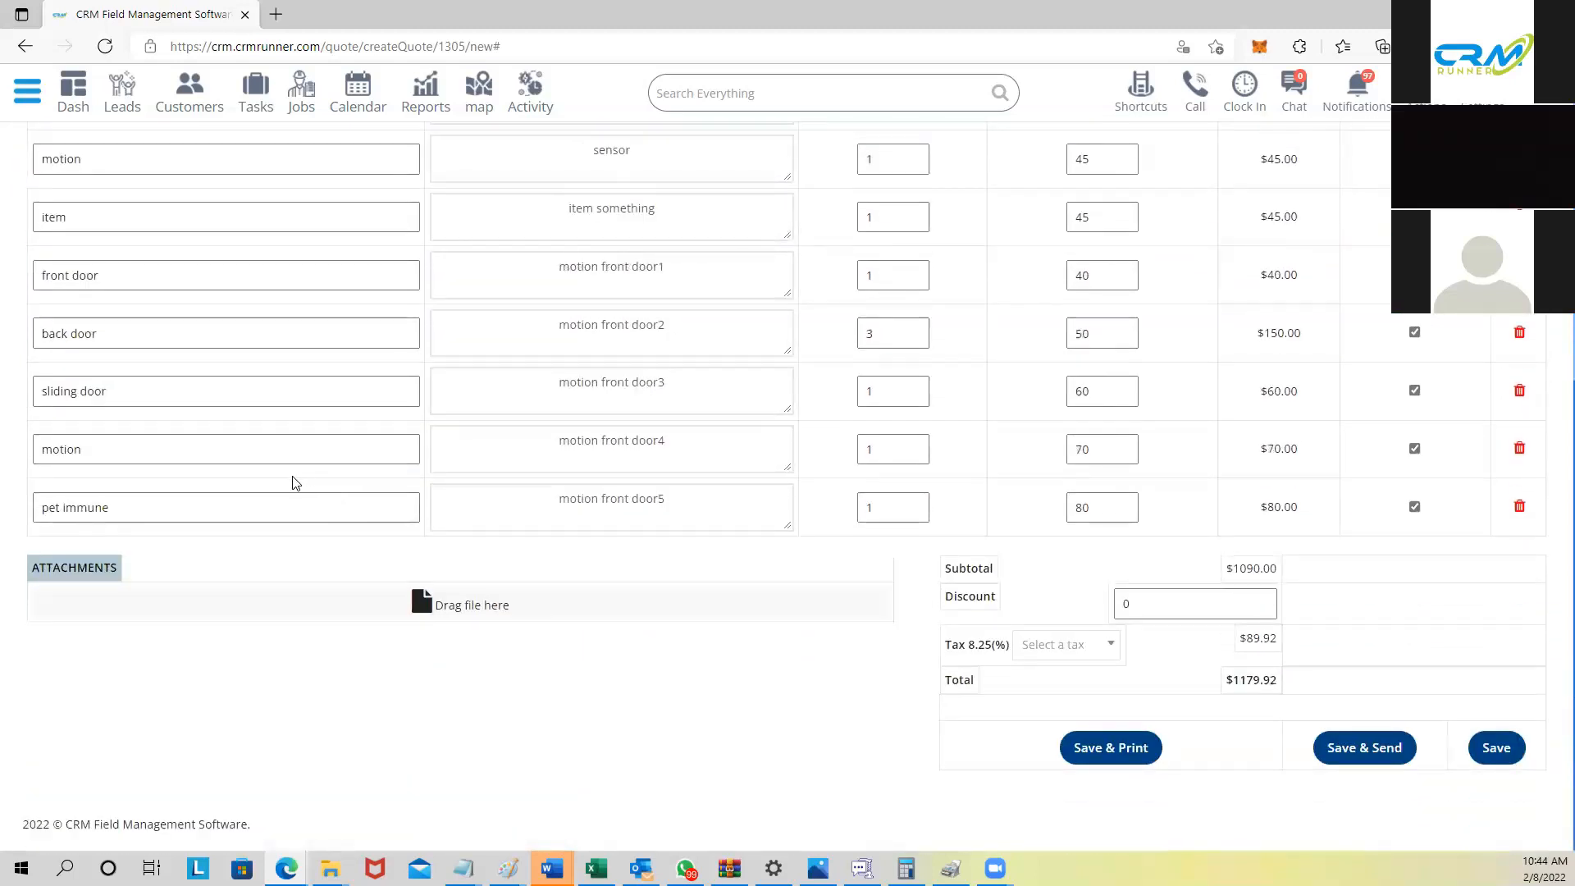
pyautogui.scroll(3, 287, 480)
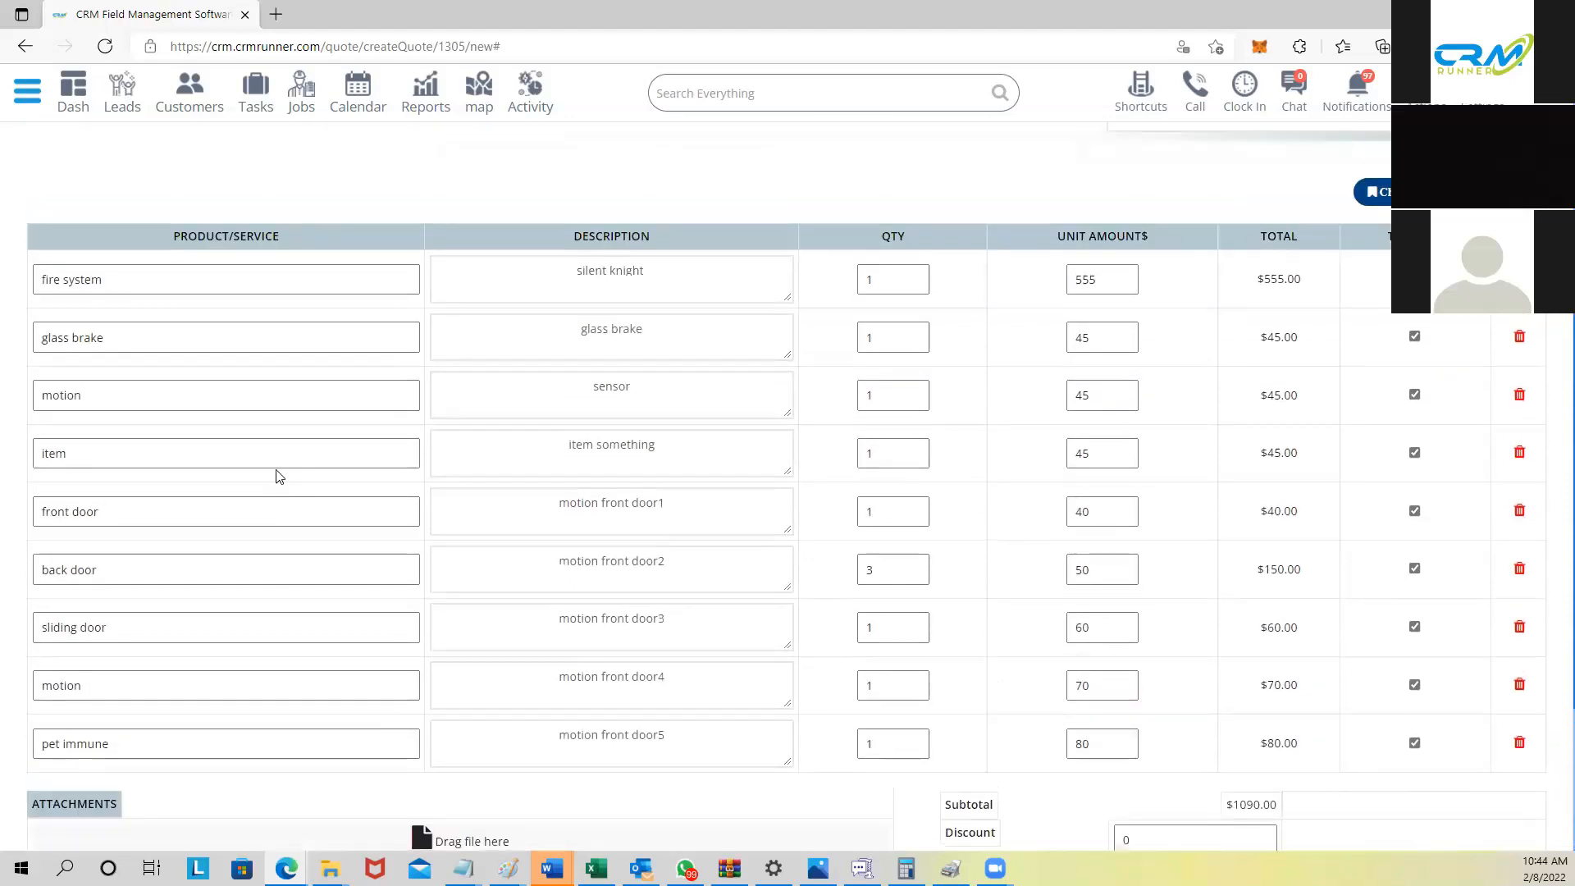
pyautogui.scroll(-2, 268, 461)
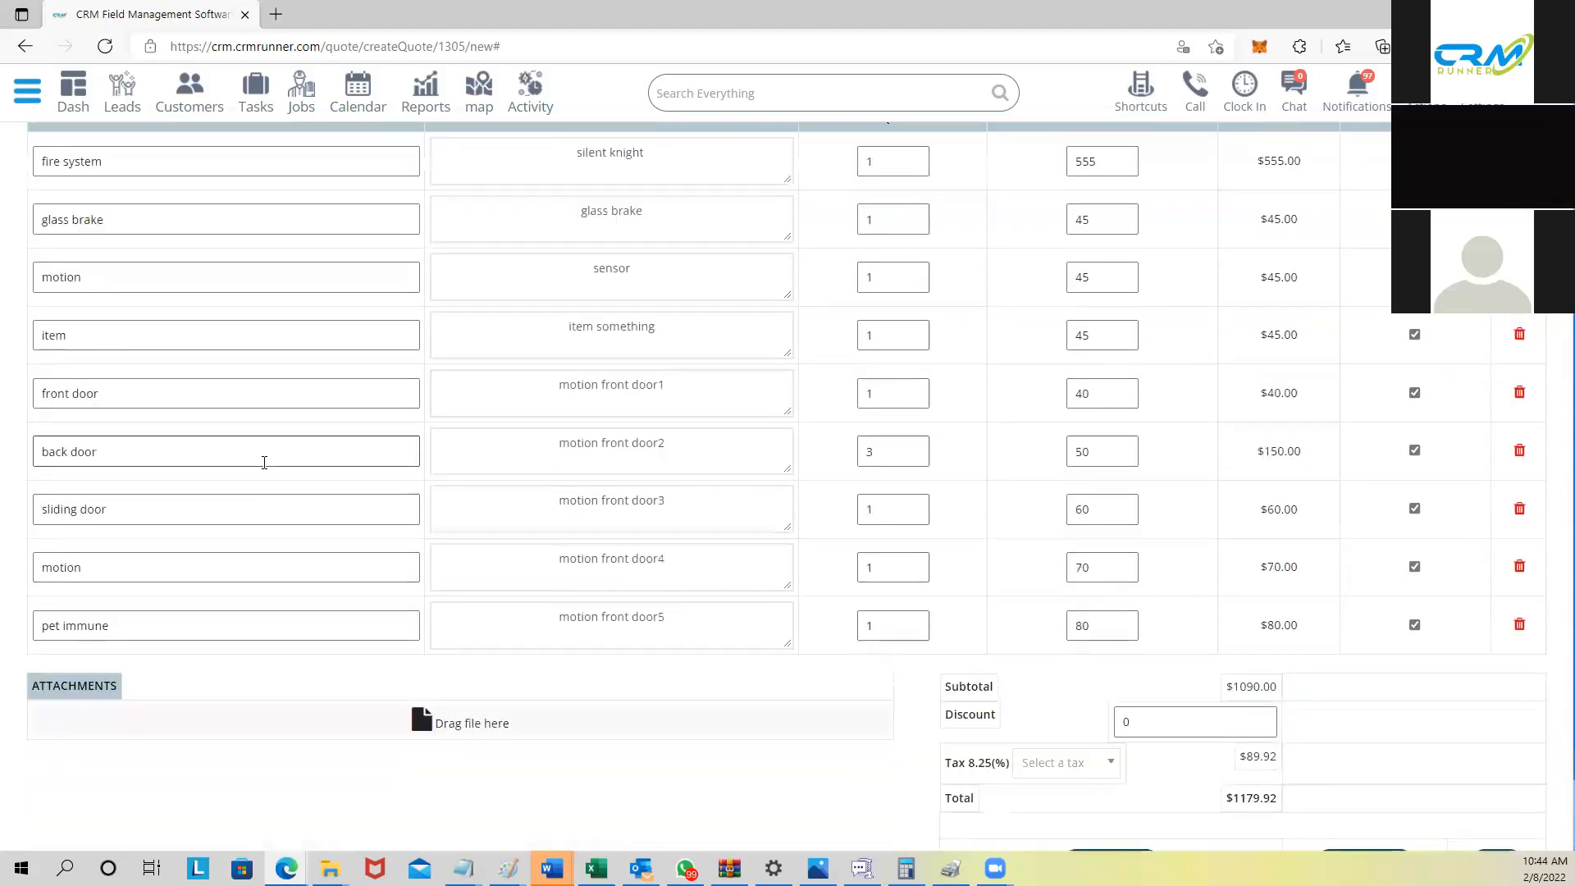
pyautogui.click(366, 732)
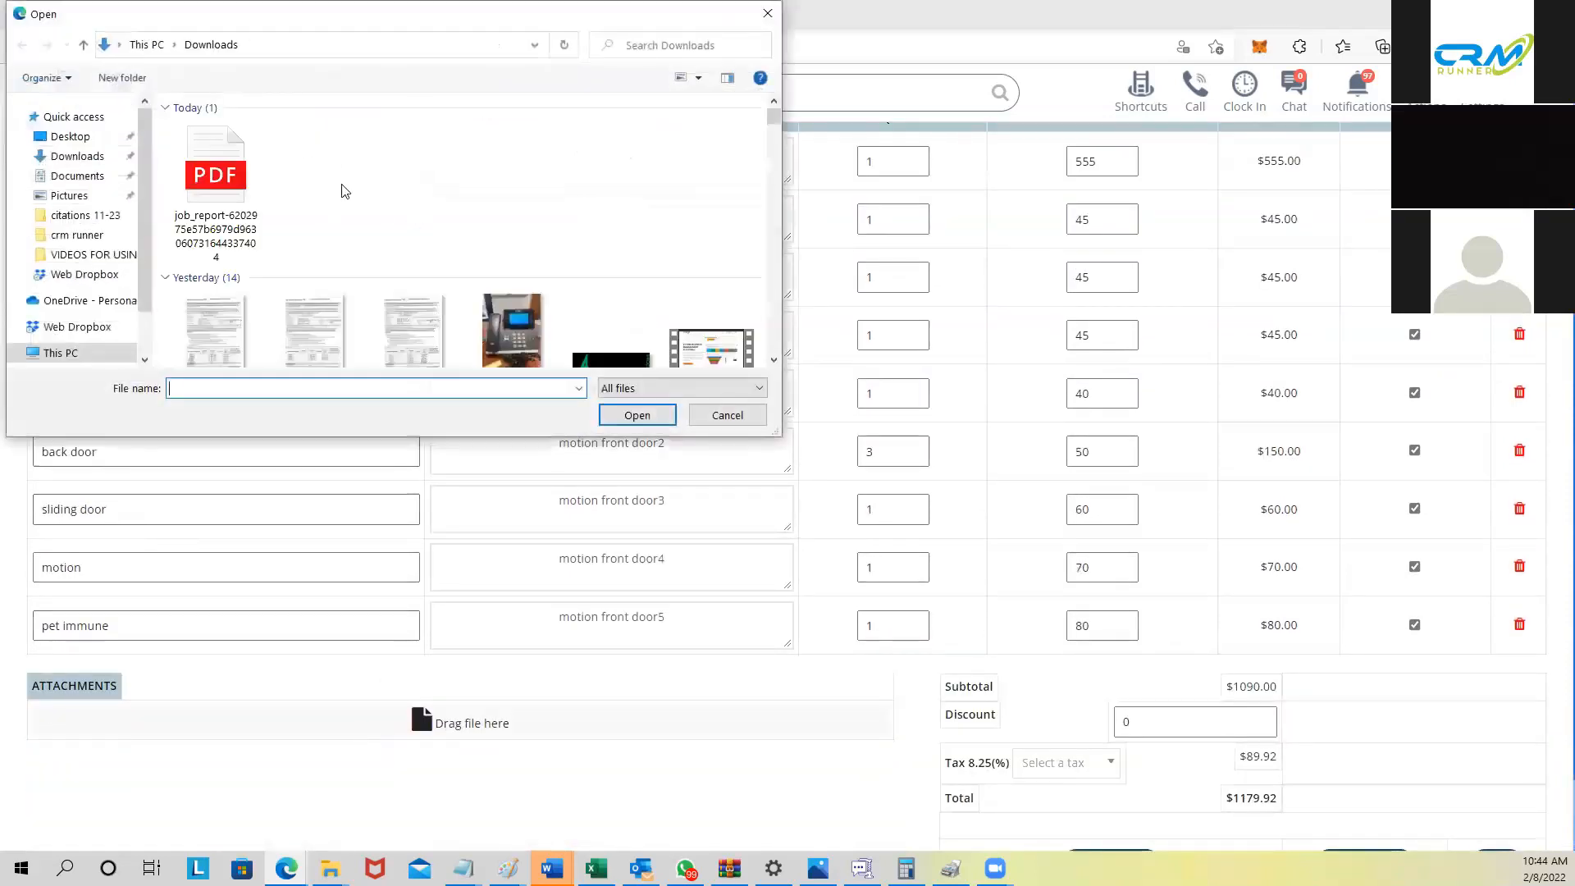
pyautogui.click(221, 162)
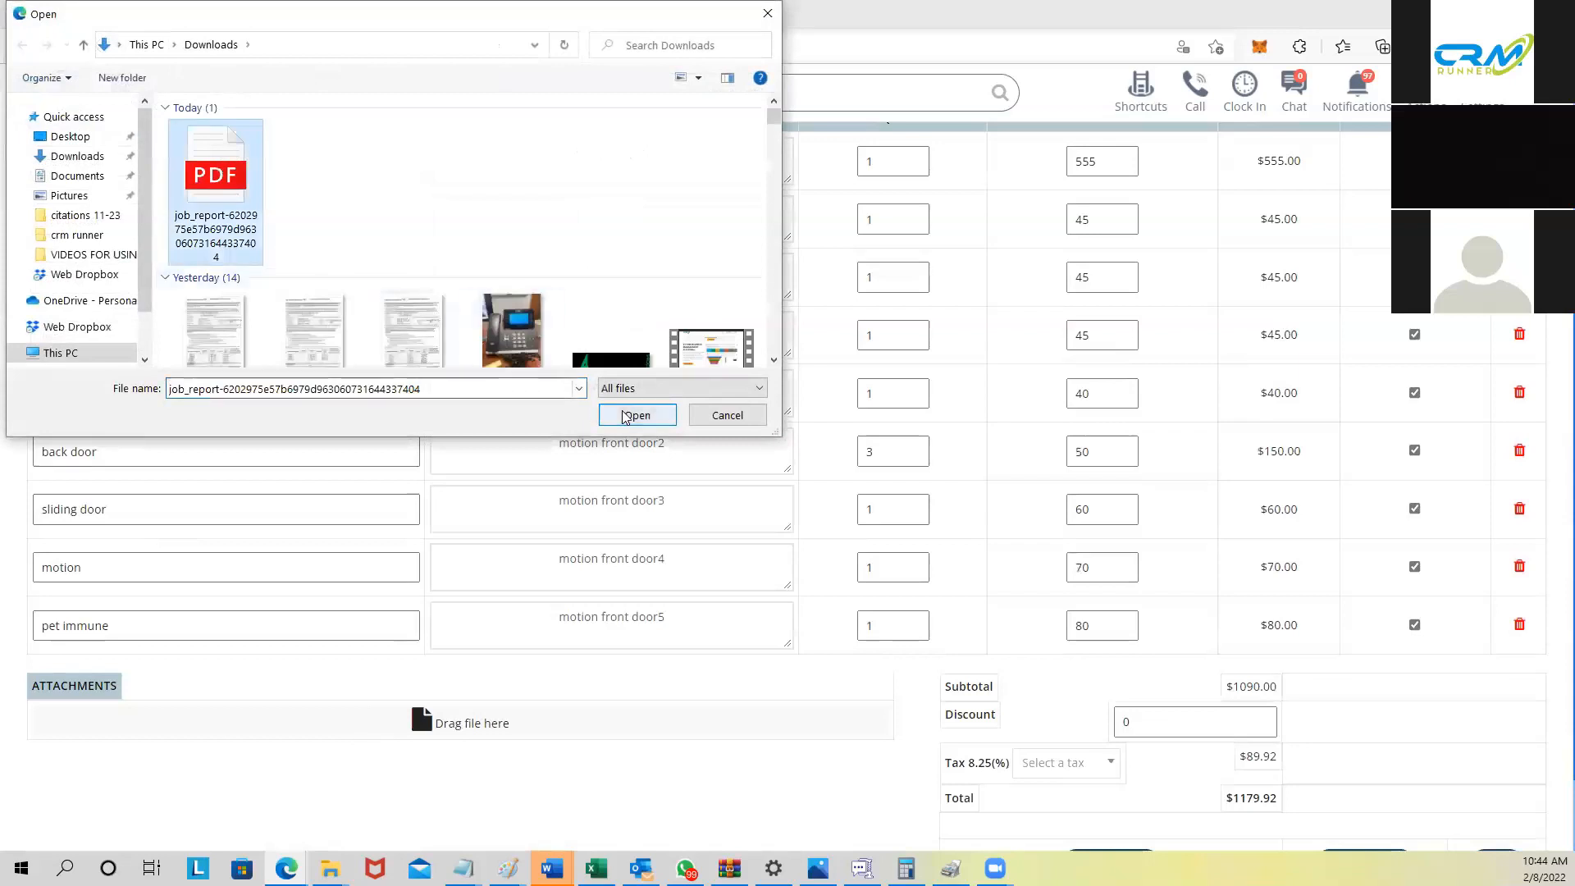
pyautogui.click(727, 415)
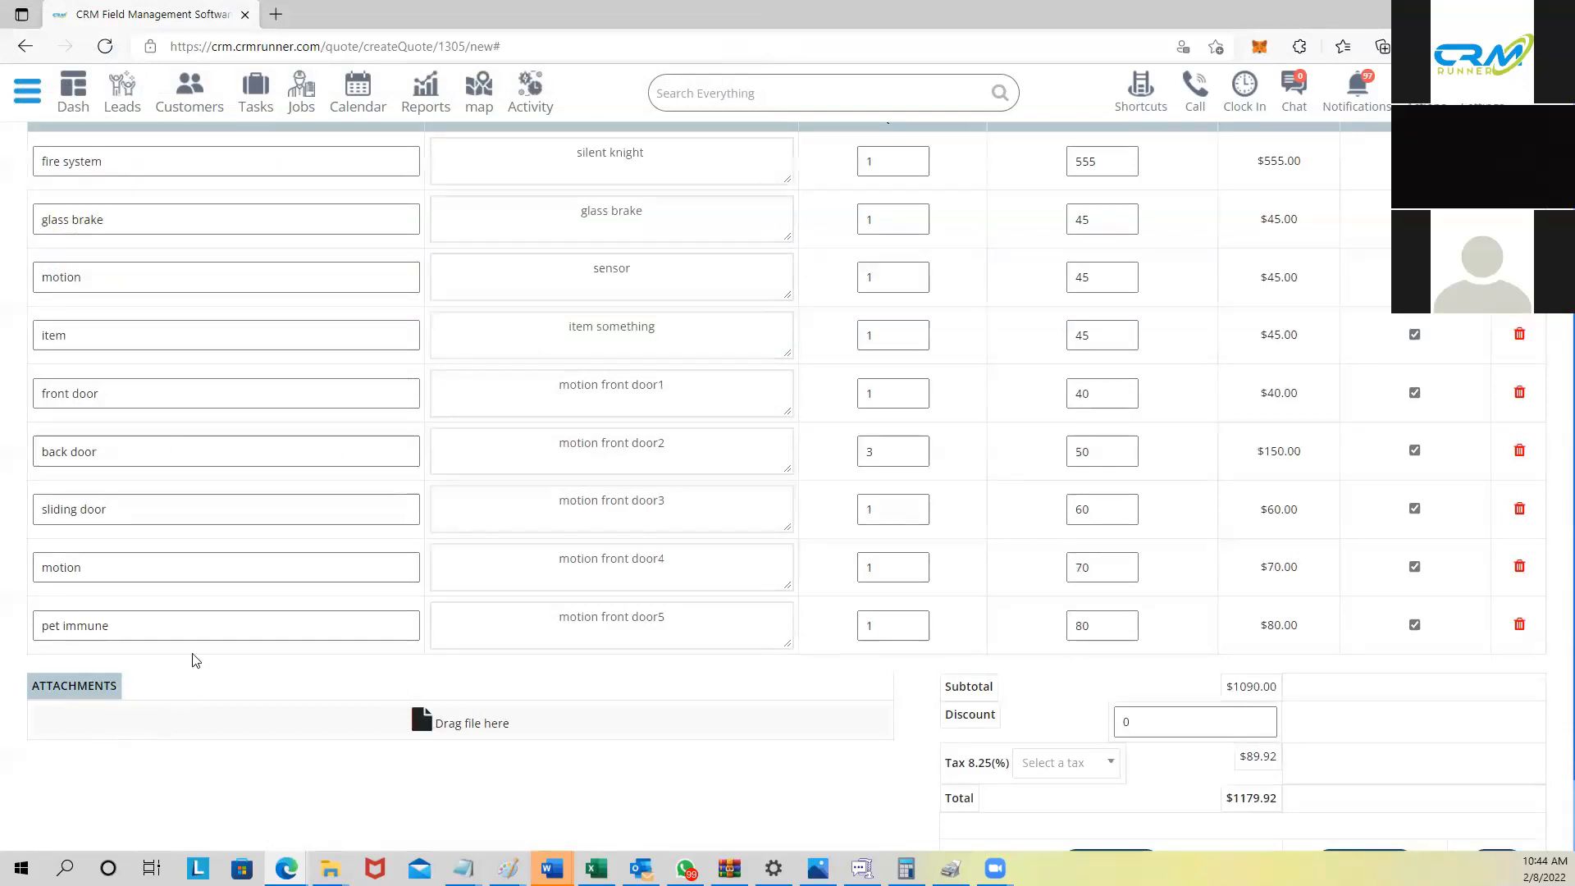
pyautogui.scroll(-2, 1148, 681)
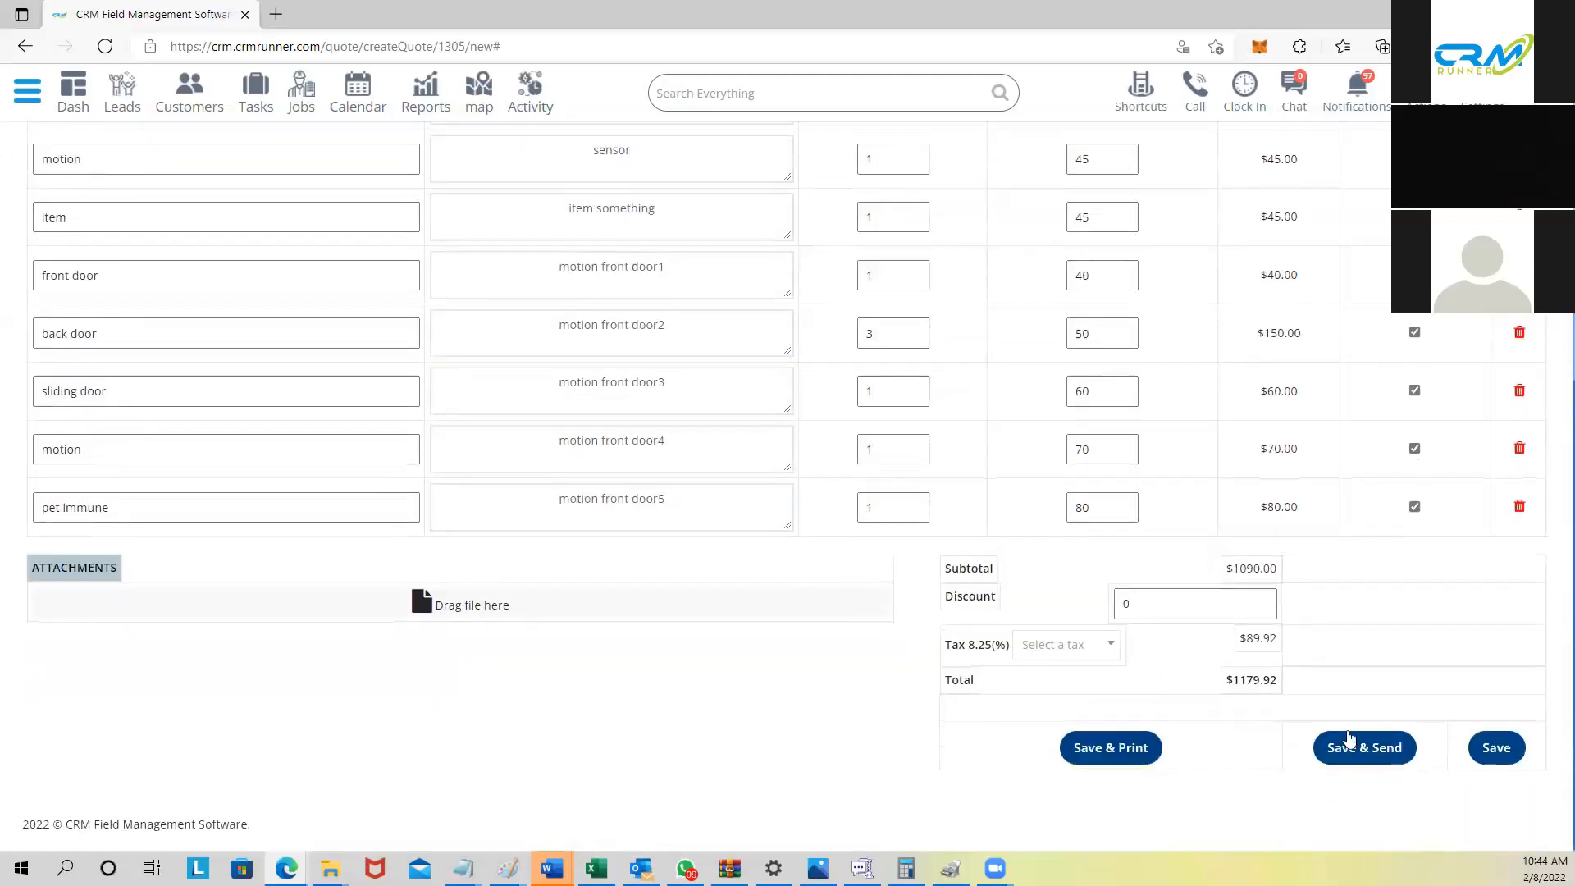
# Step: Save the quote and review the prefilled message in the Mail Estimate form
pyautogui.click(1349, 747)
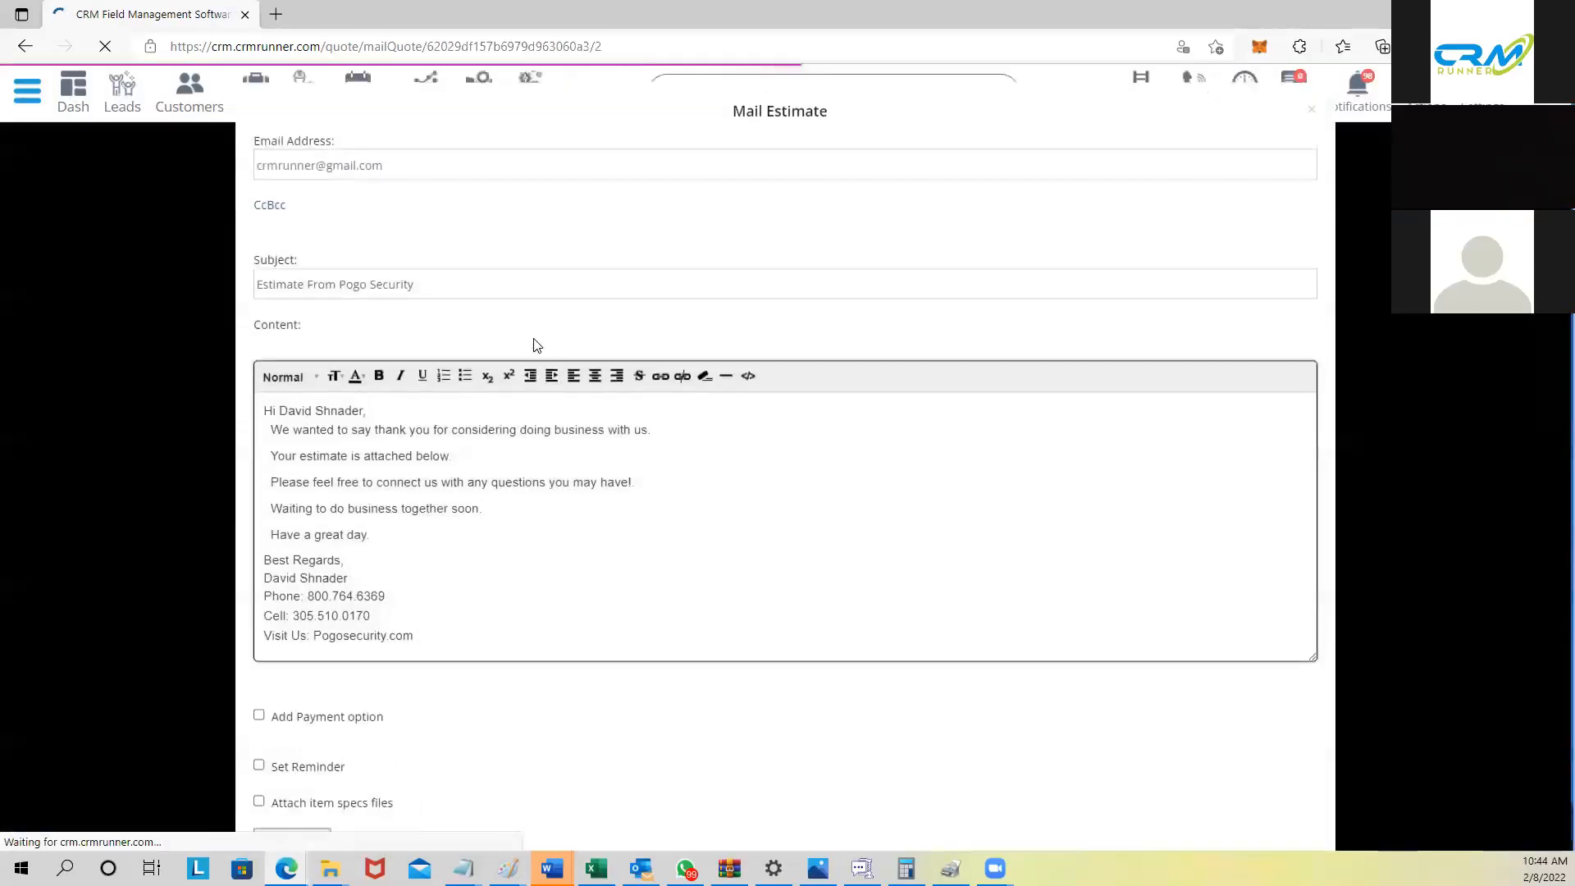
pyautogui.moveTo(263, 419); pyautogui.dragTo(409, 645)
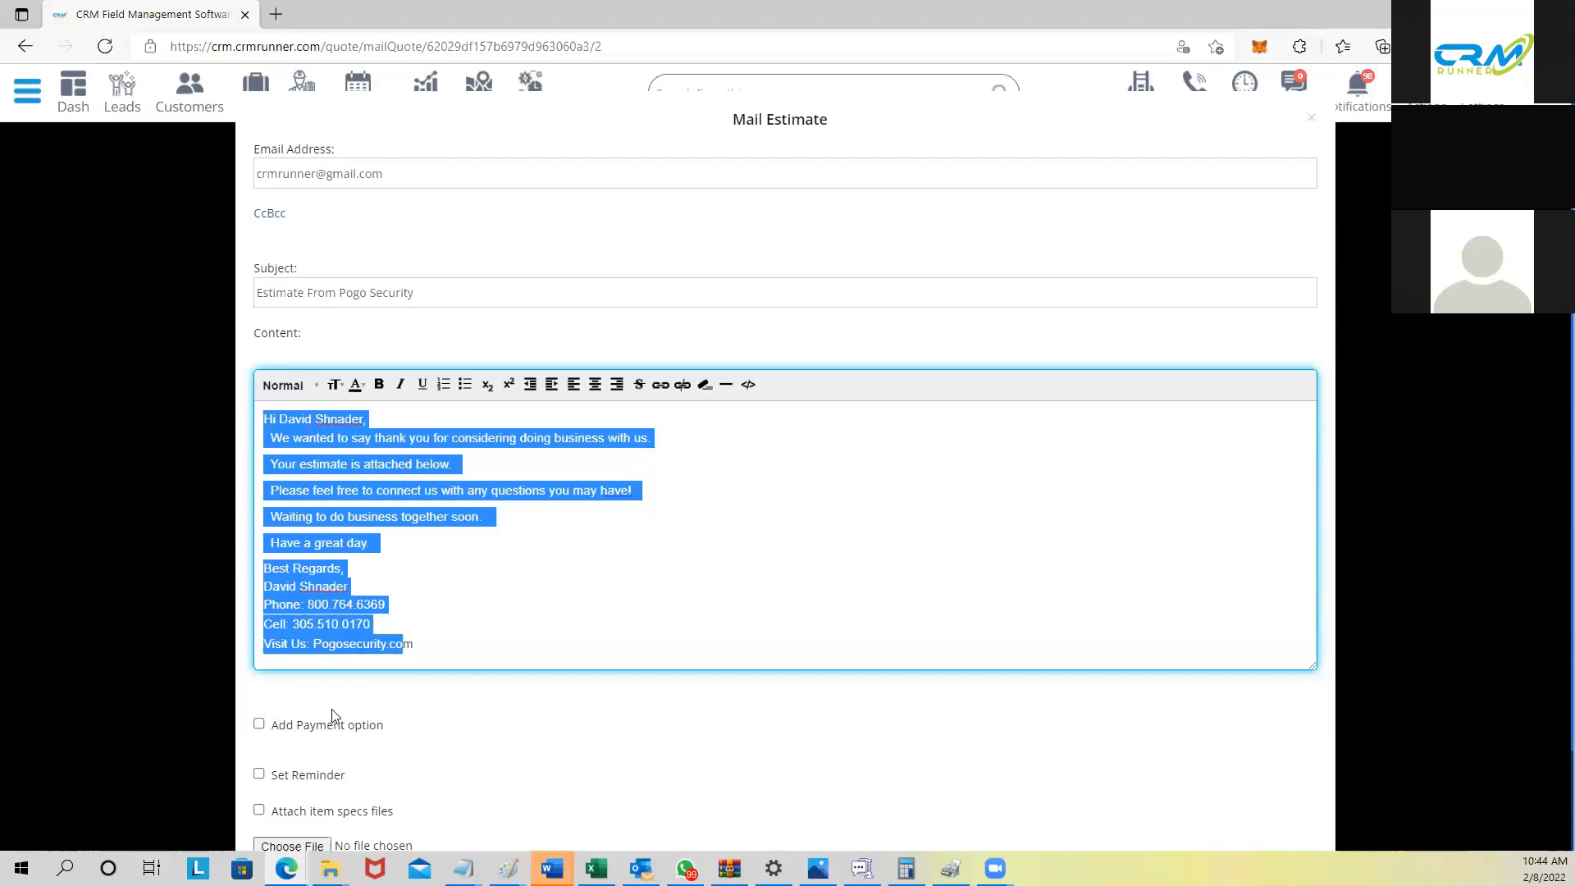
pyautogui.click(295, 515)
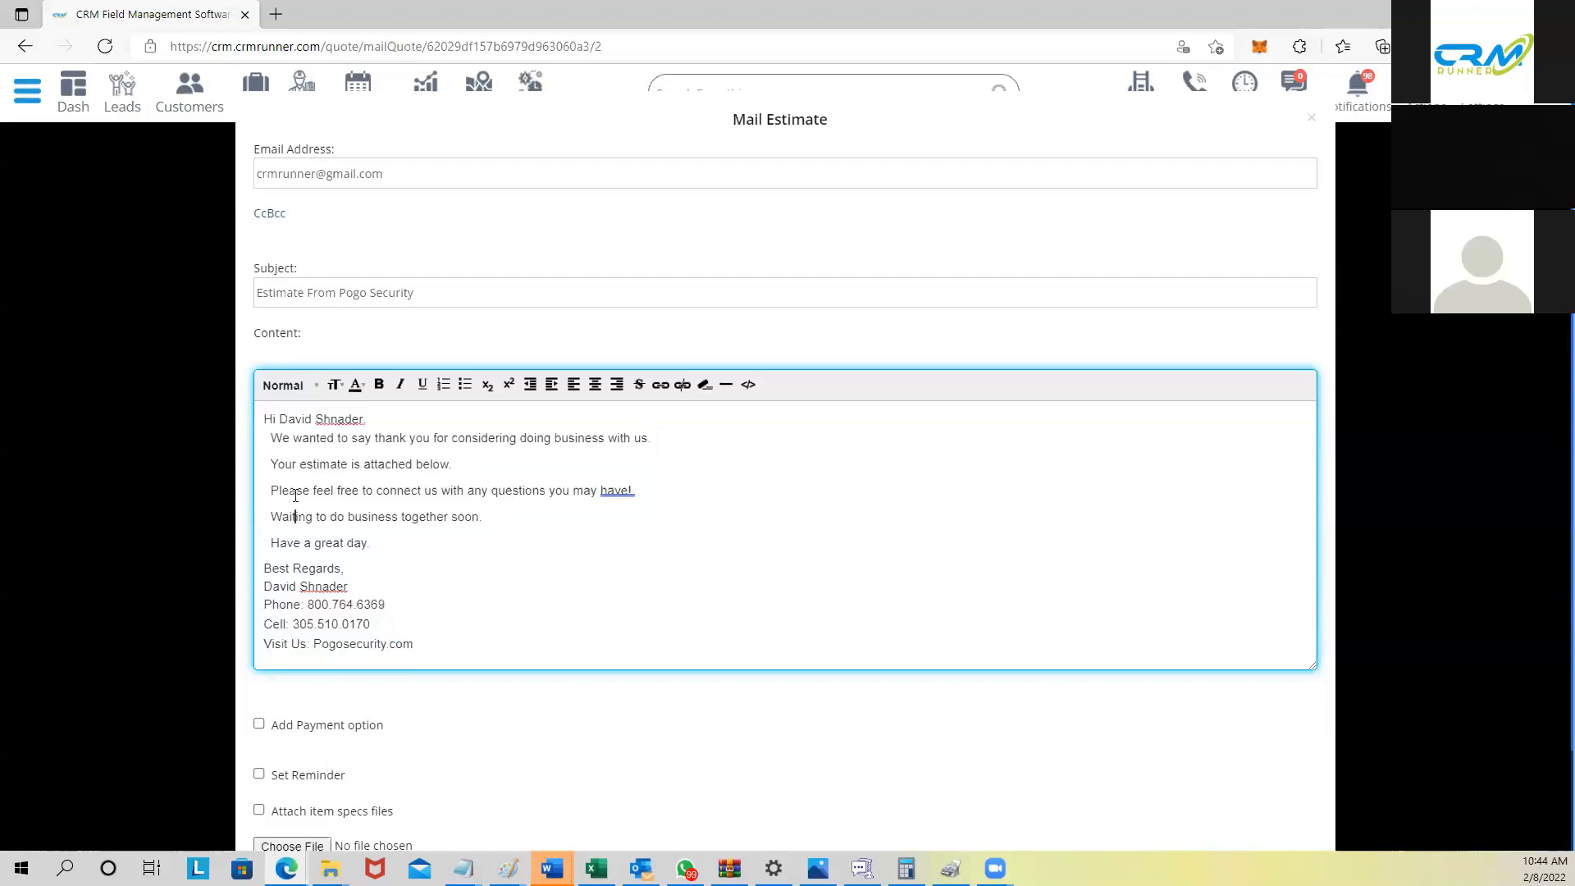
pyautogui.moveTo(277, 462); pyautogui.dragTo(458, 463)
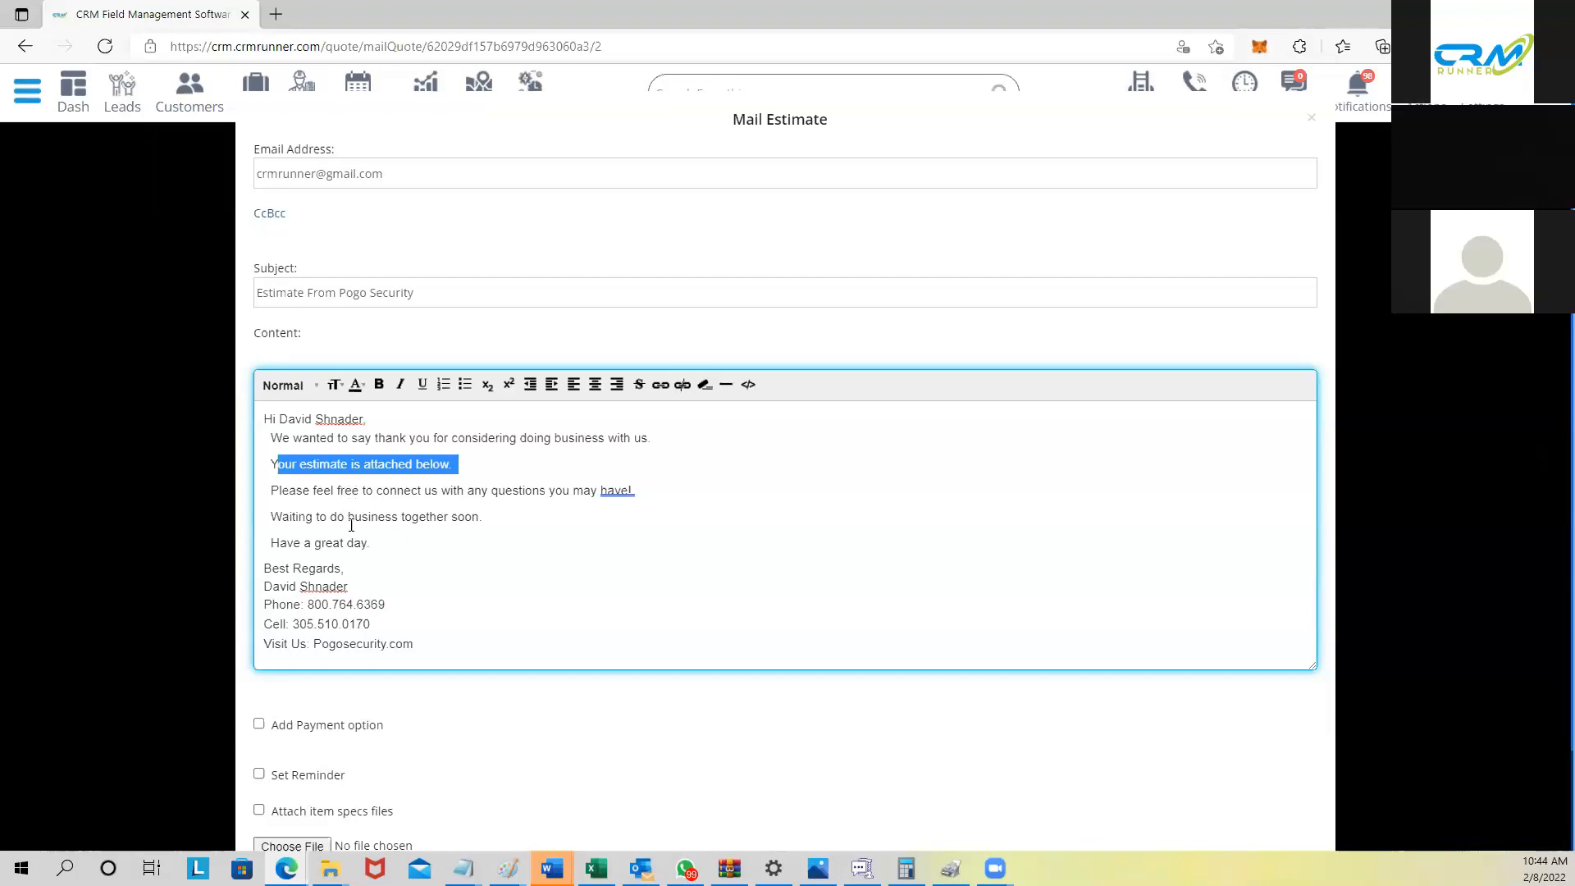
# Step: Try the Choose File attachment picker, then close it without attaching anything
pyautogui.scroll(-2, 352, 525)
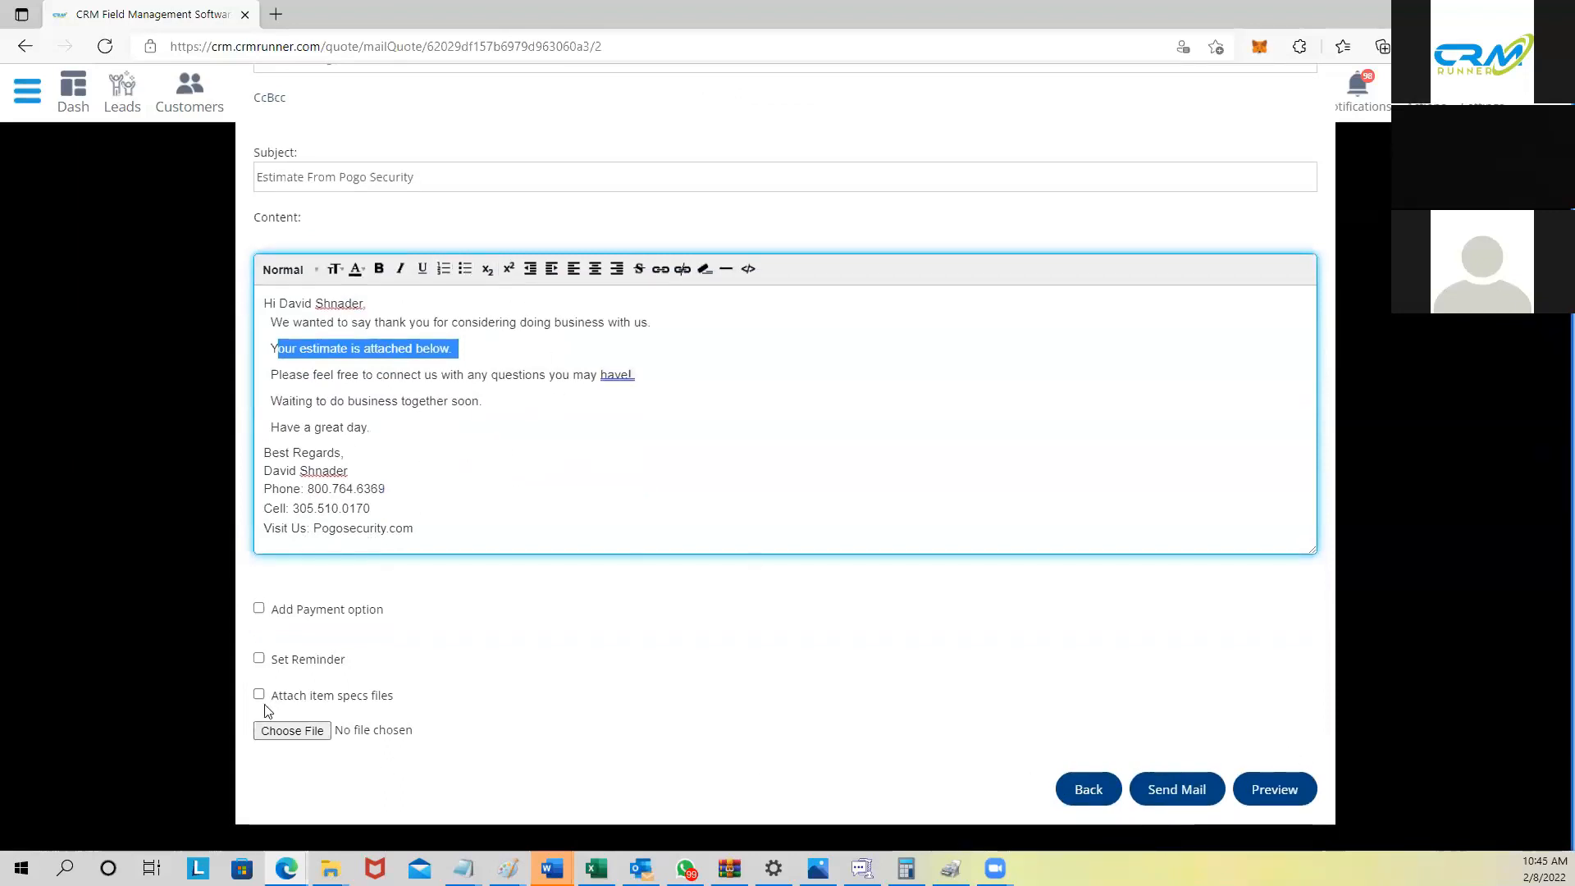
pyautogui.click(293, 727)
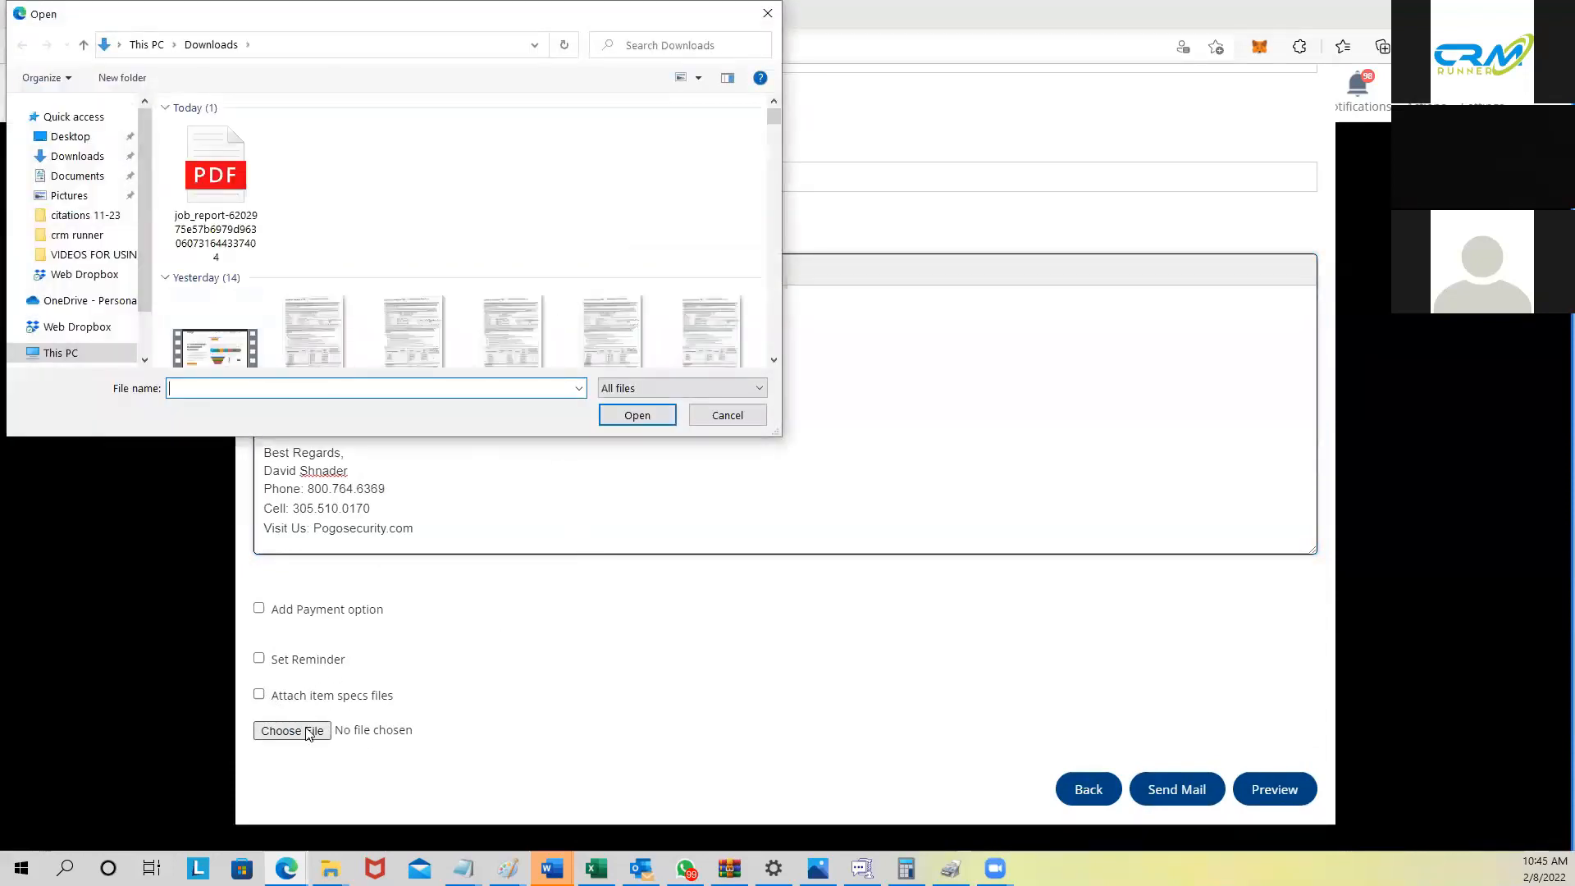
pyautogui.click(734, 418)
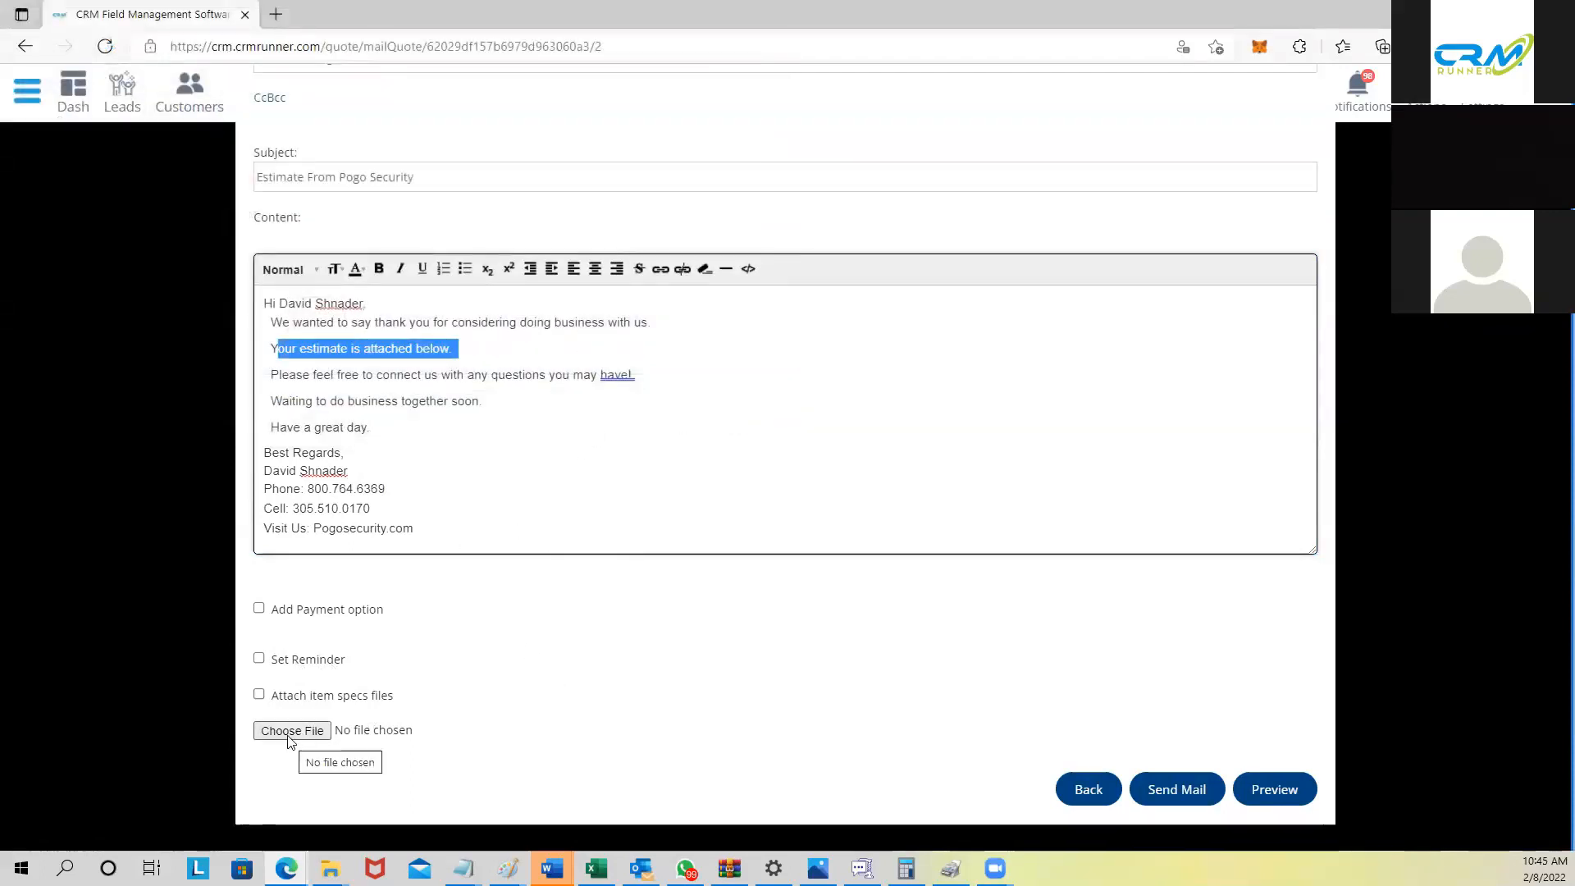
pyautogui.scroll(1, 283, 648)
pyautogui.scroll(-1, 299, 580)
pyautogui.scroll(1, 294, 566)
pyautogui.scroll(1, 294, 562)
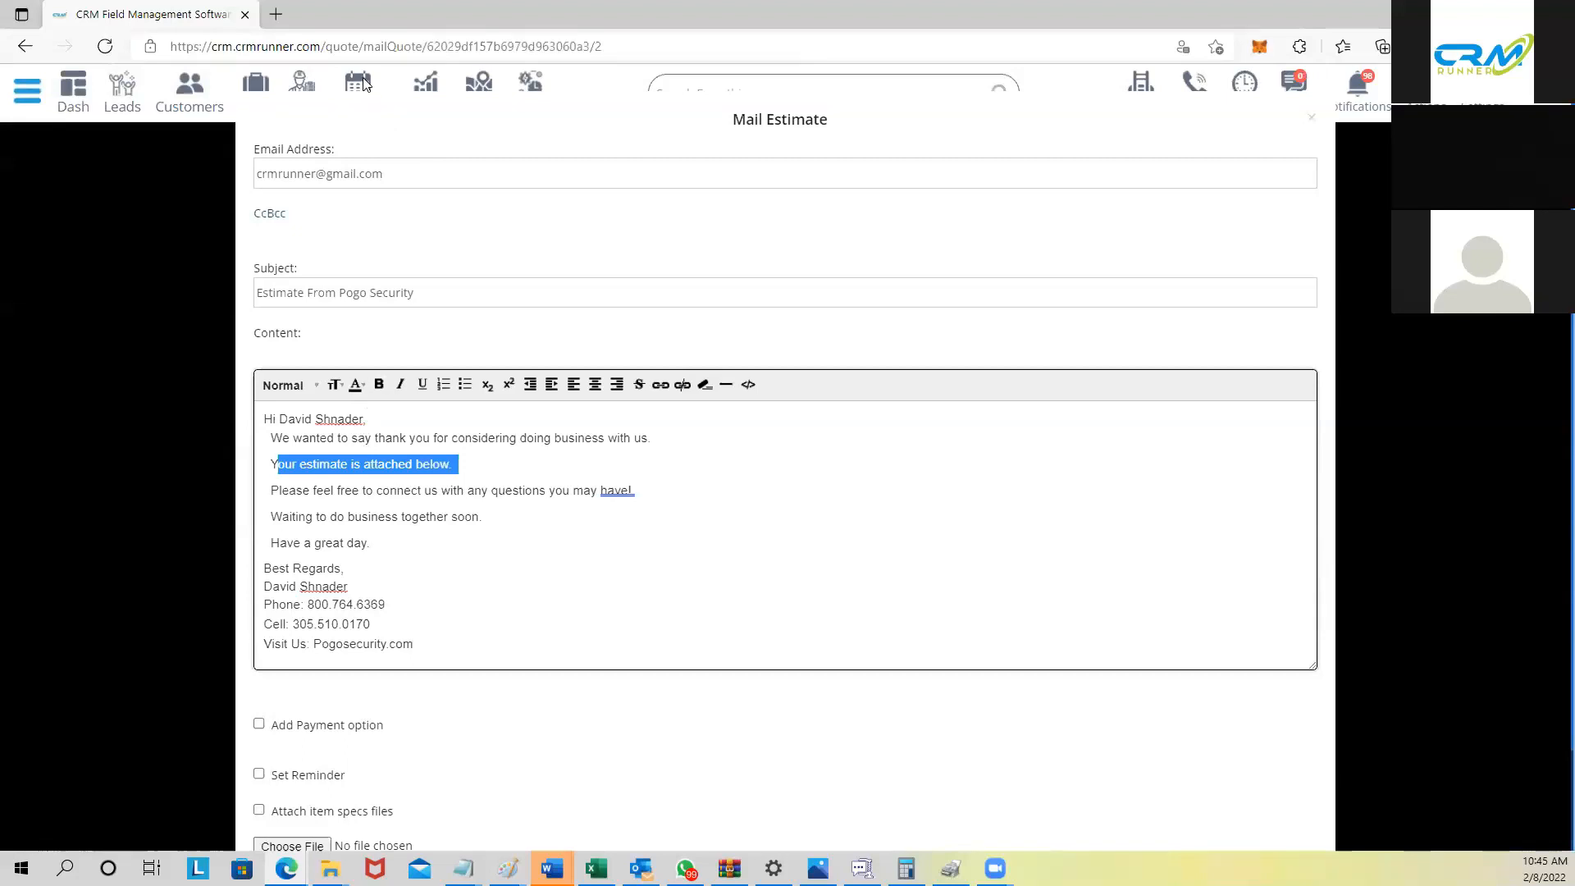
# Step: Convert estimate 1305 ($1179.92) from the Estimates list into an invoice and save it
pyautogui.click(1311, 119)
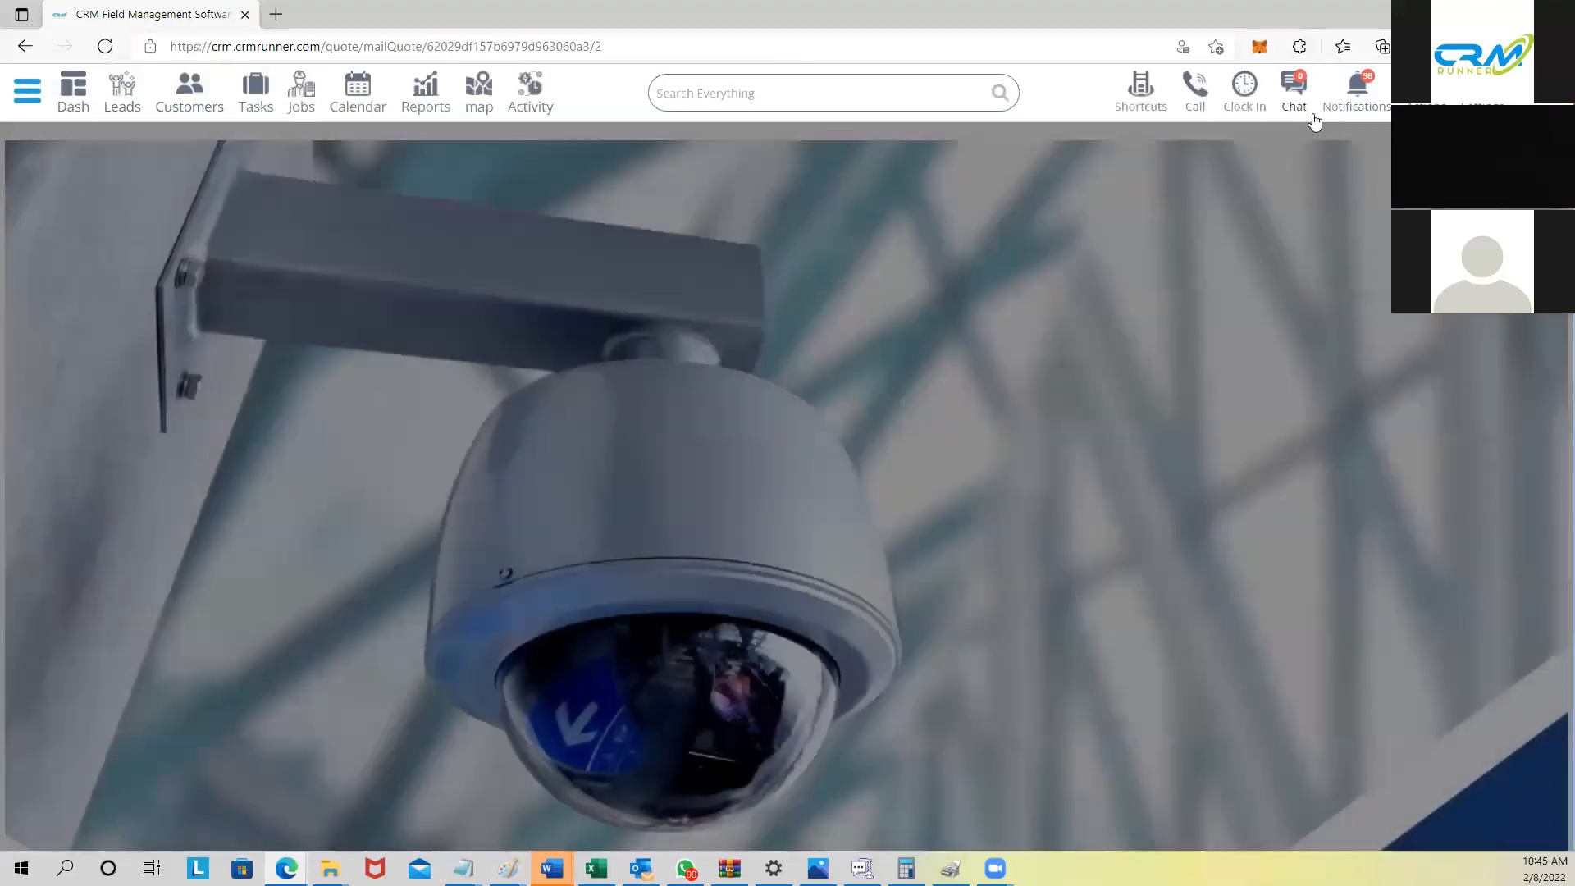
pyautogui.click(1140, 94)
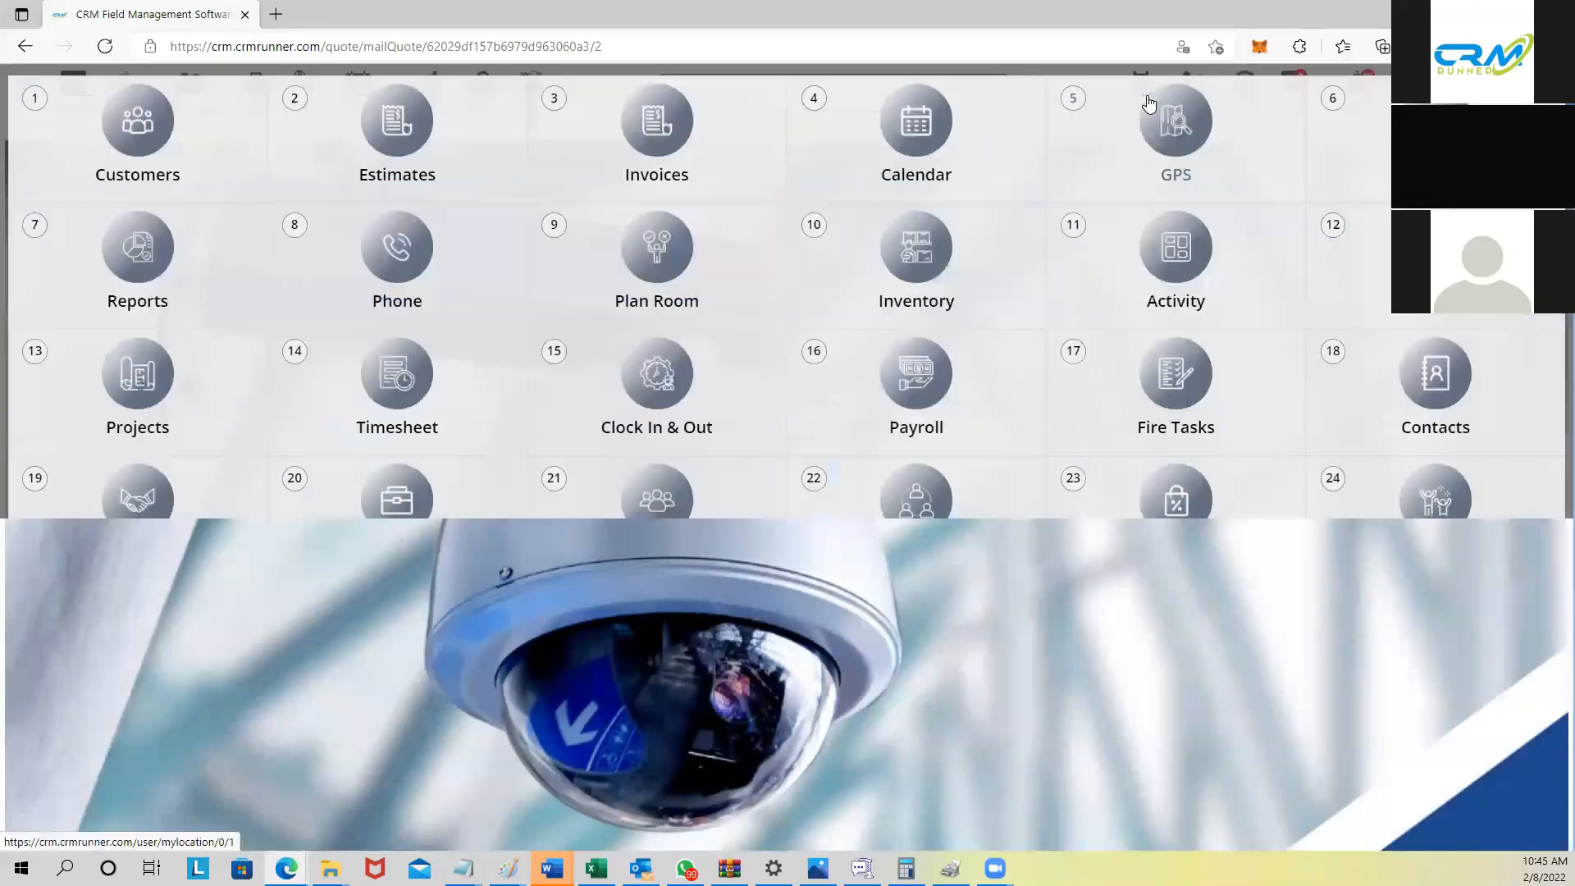
pyautogui.click(392, 144)
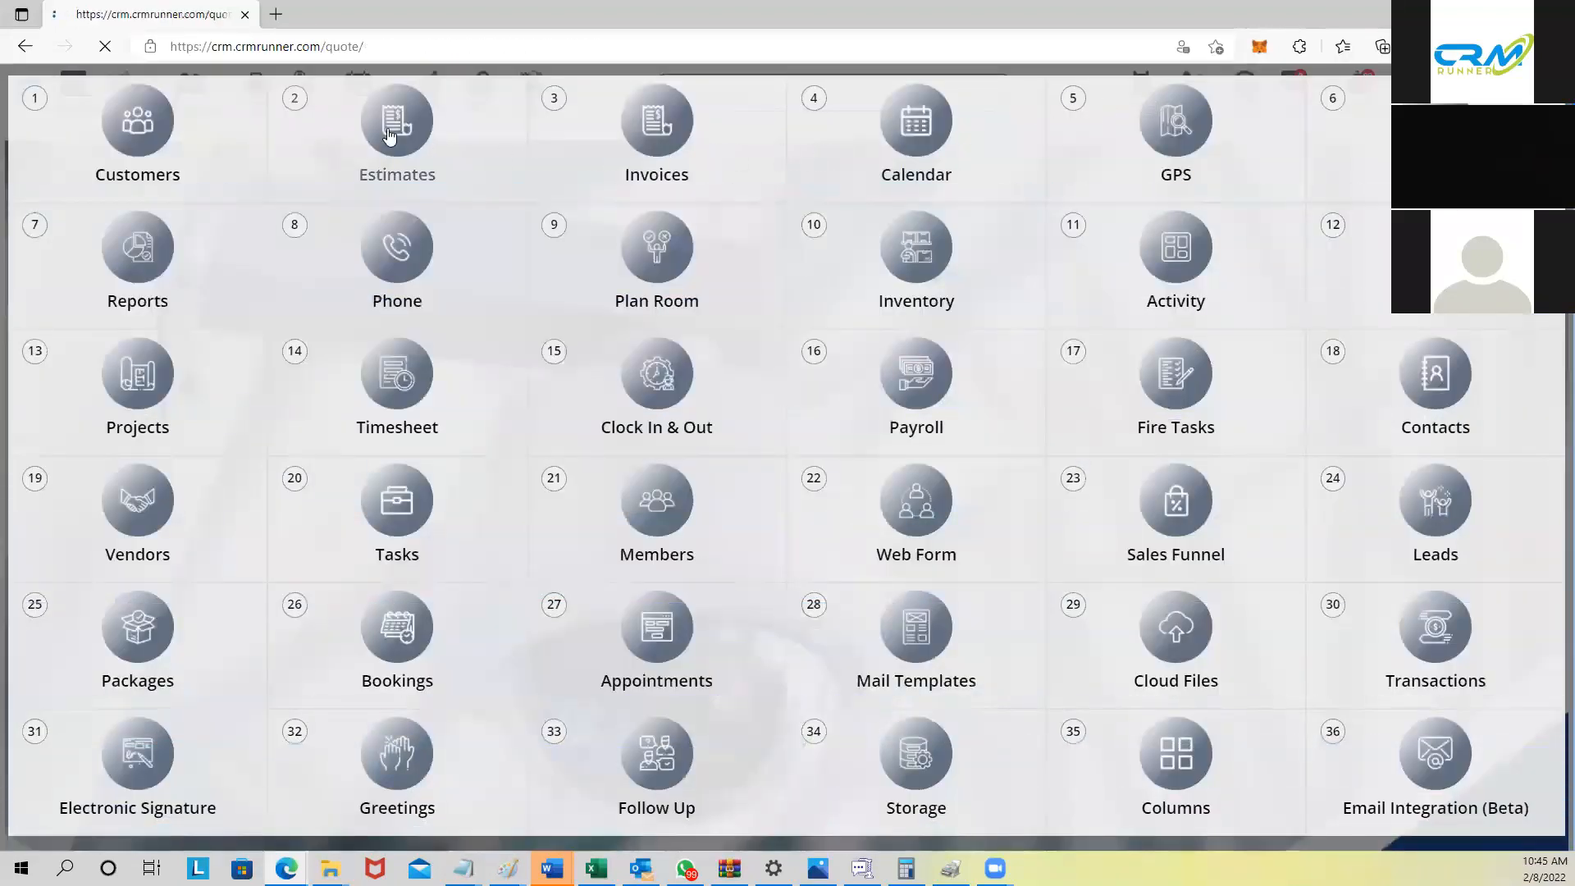
pyautogui.scroll(-4, 389, 645)
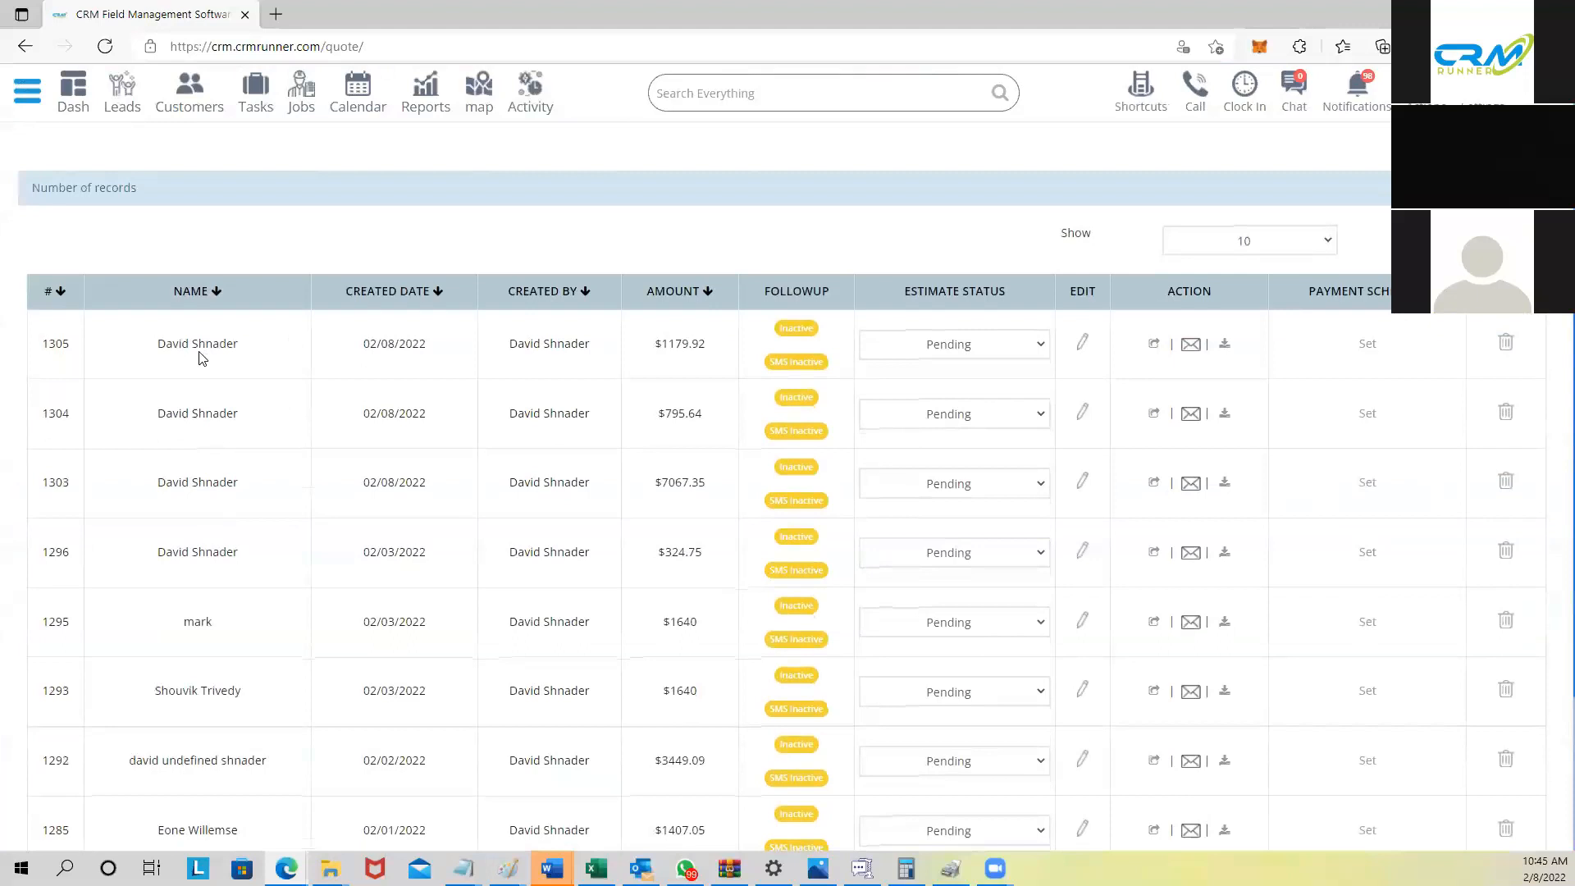
pyautogui.moveTo(658, 343); pyautogui.dragTo(729, 348)
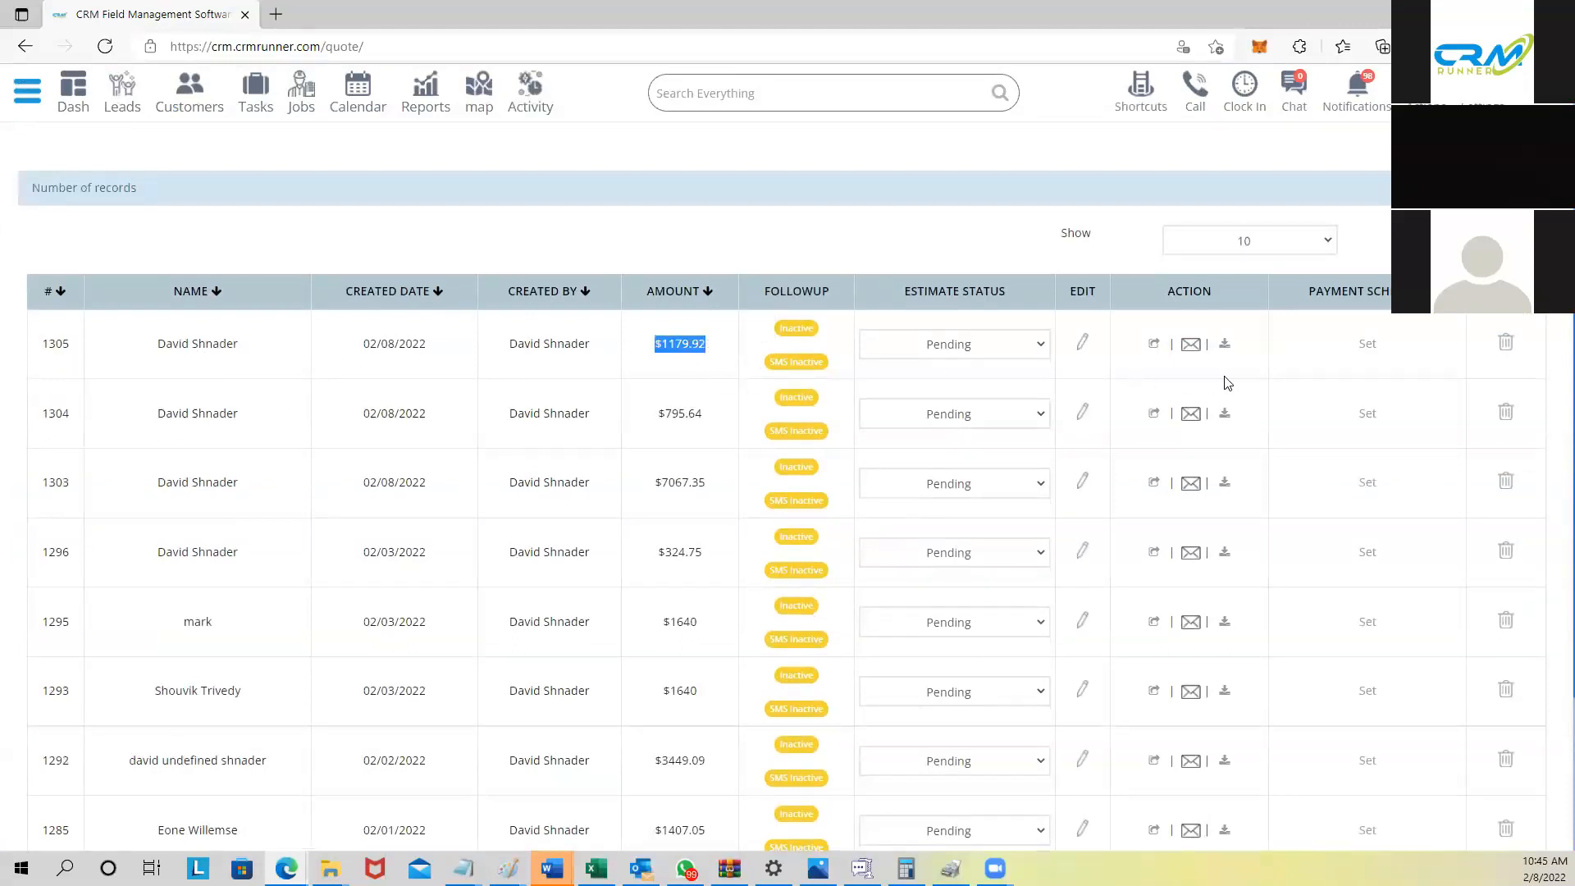
pyautogui.click(1155, 347)
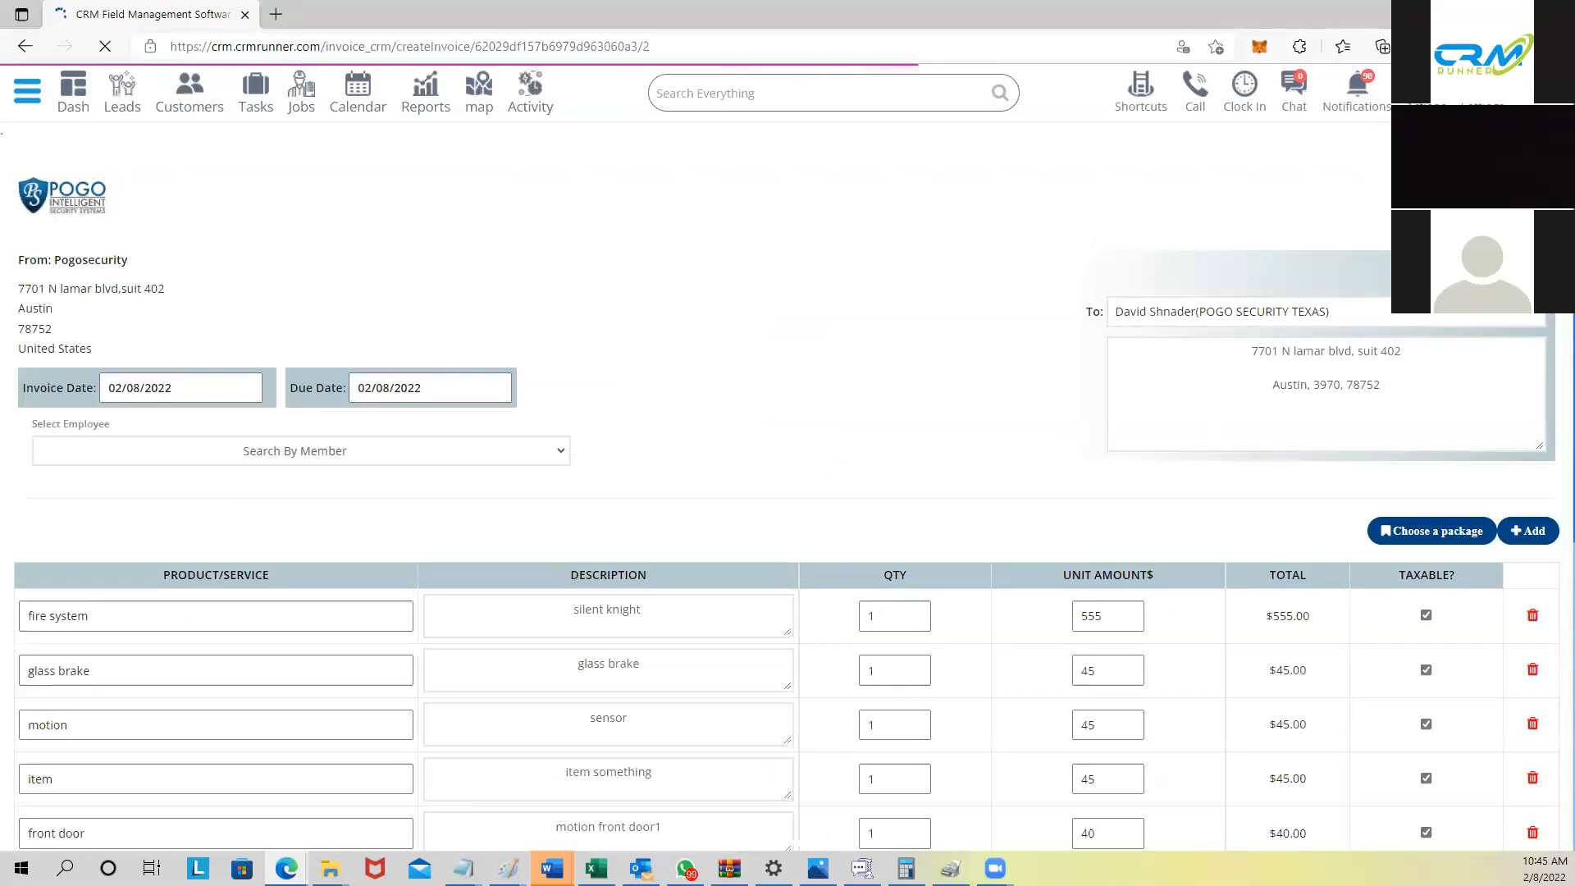
pyautogui.scroll(-5, 1181, 355)
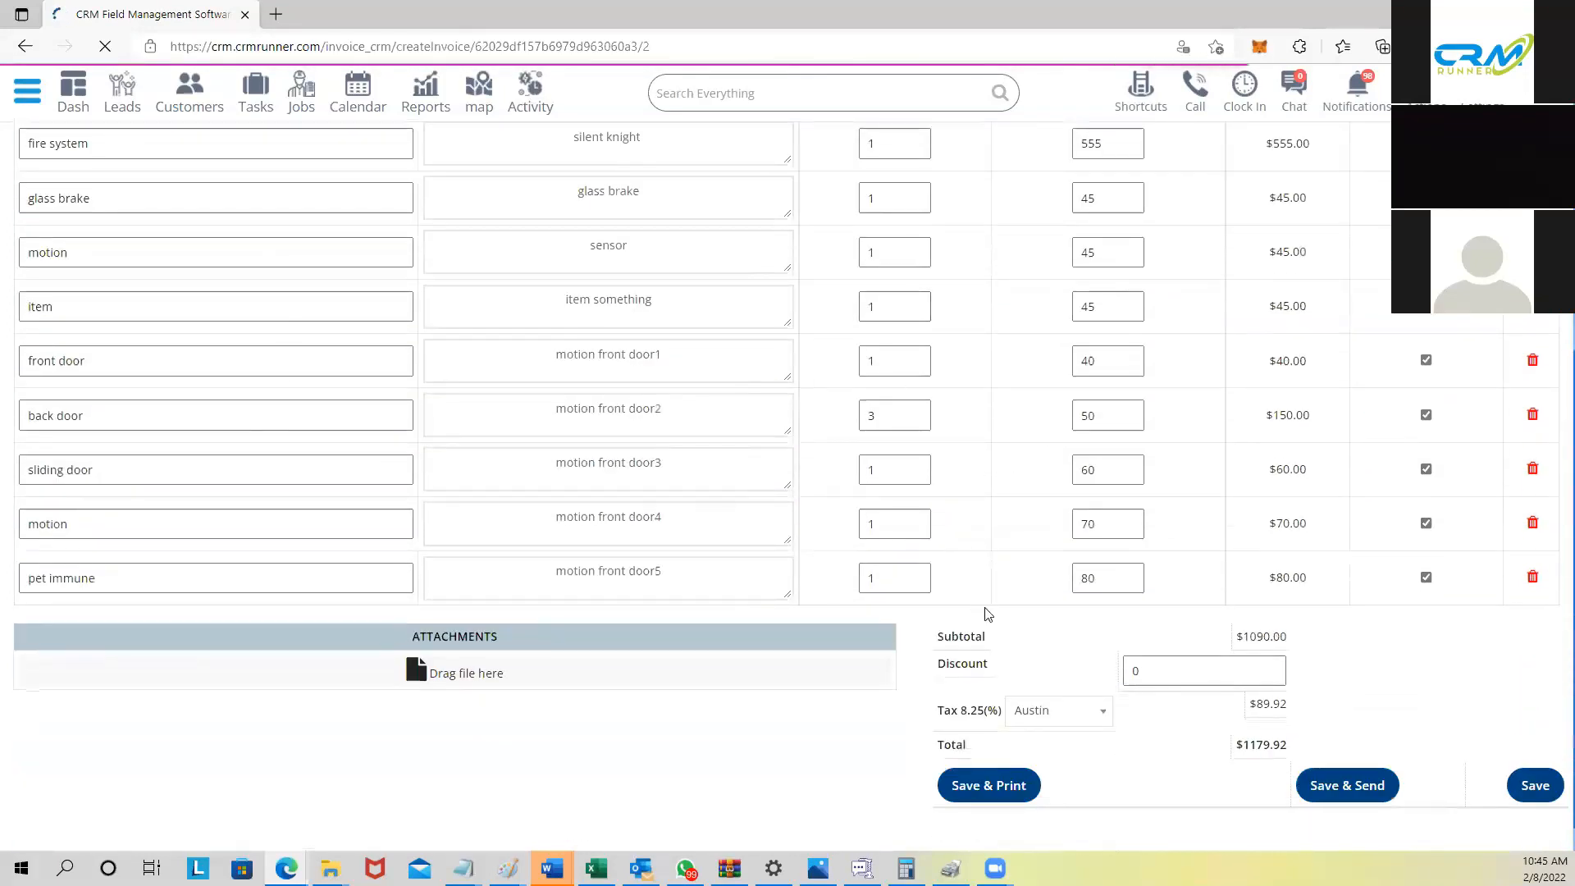
pyautogui.click(1532, 787)
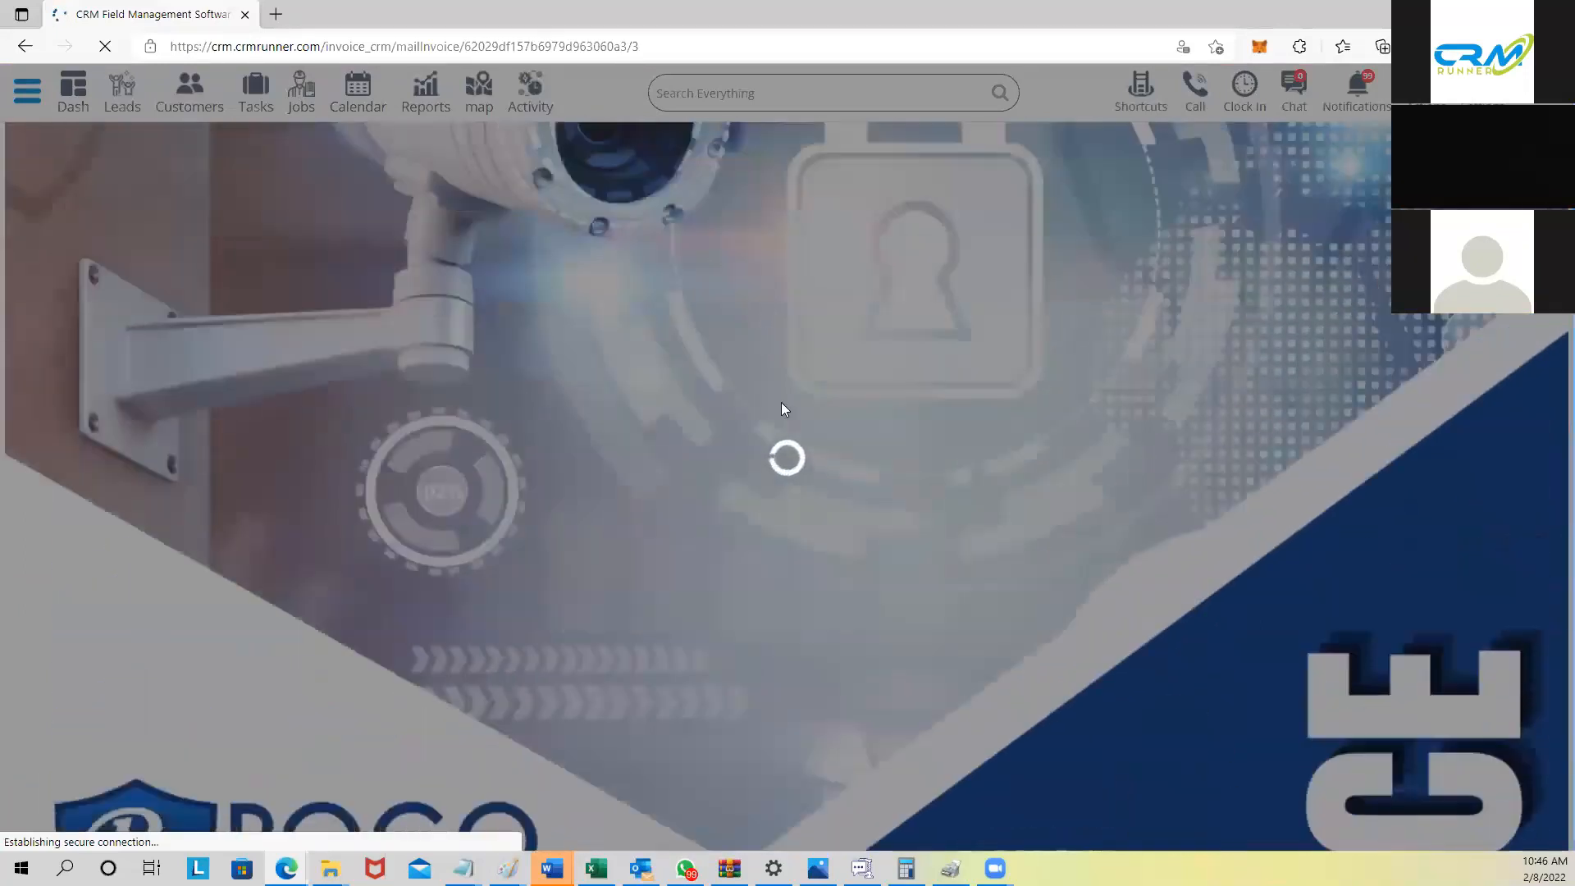
pyautogui.scroll(-3, 689, 418)
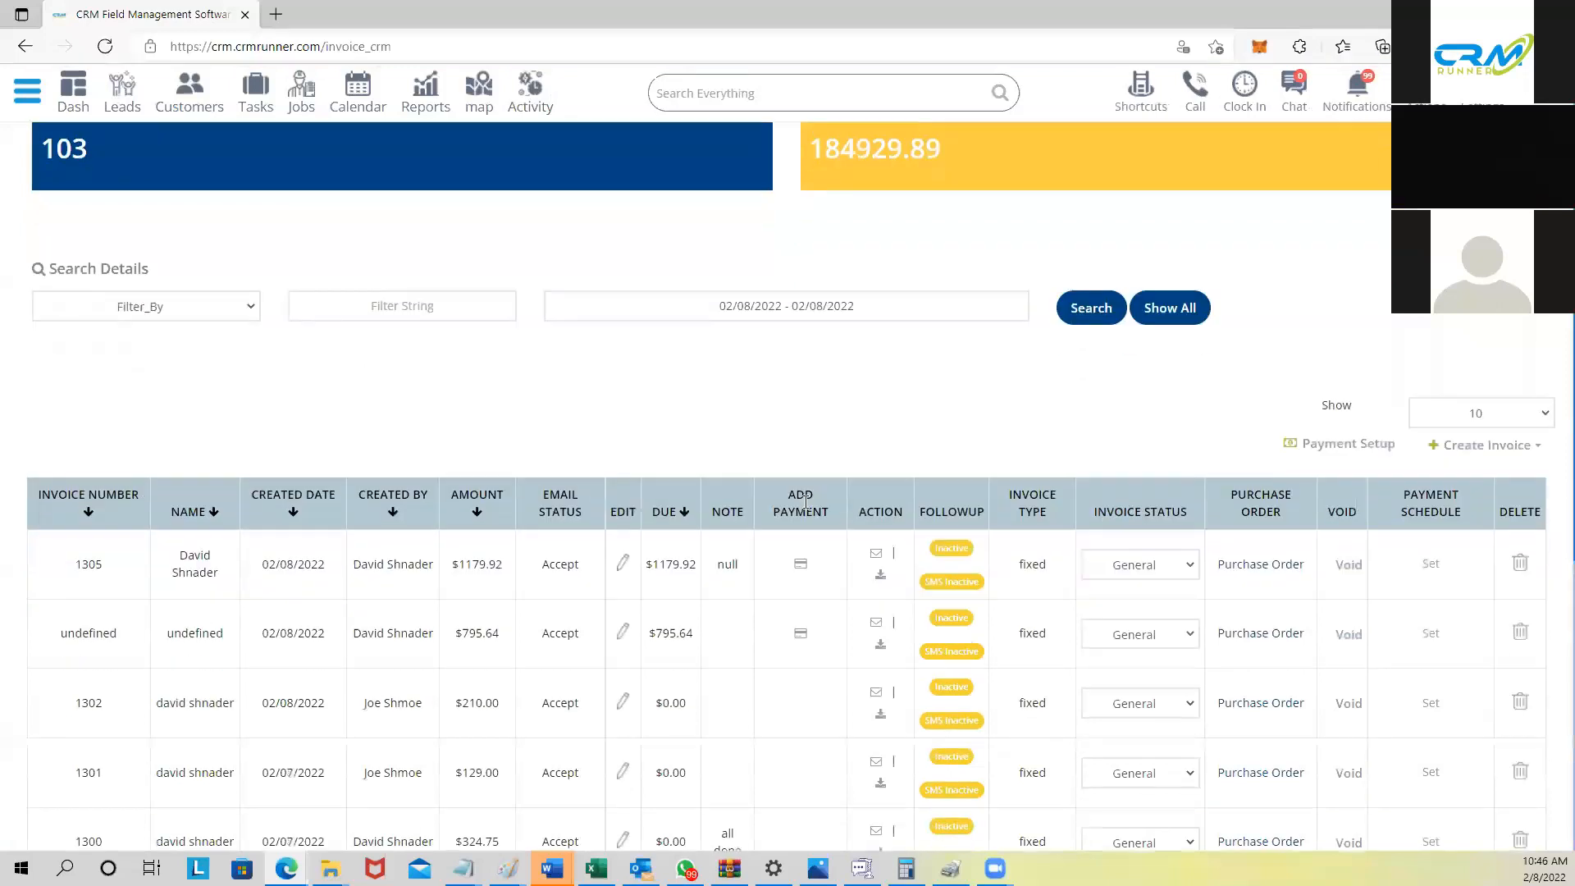
pyautogui.moveTo(645, 420); pyautogui.dragTo(693, 433)
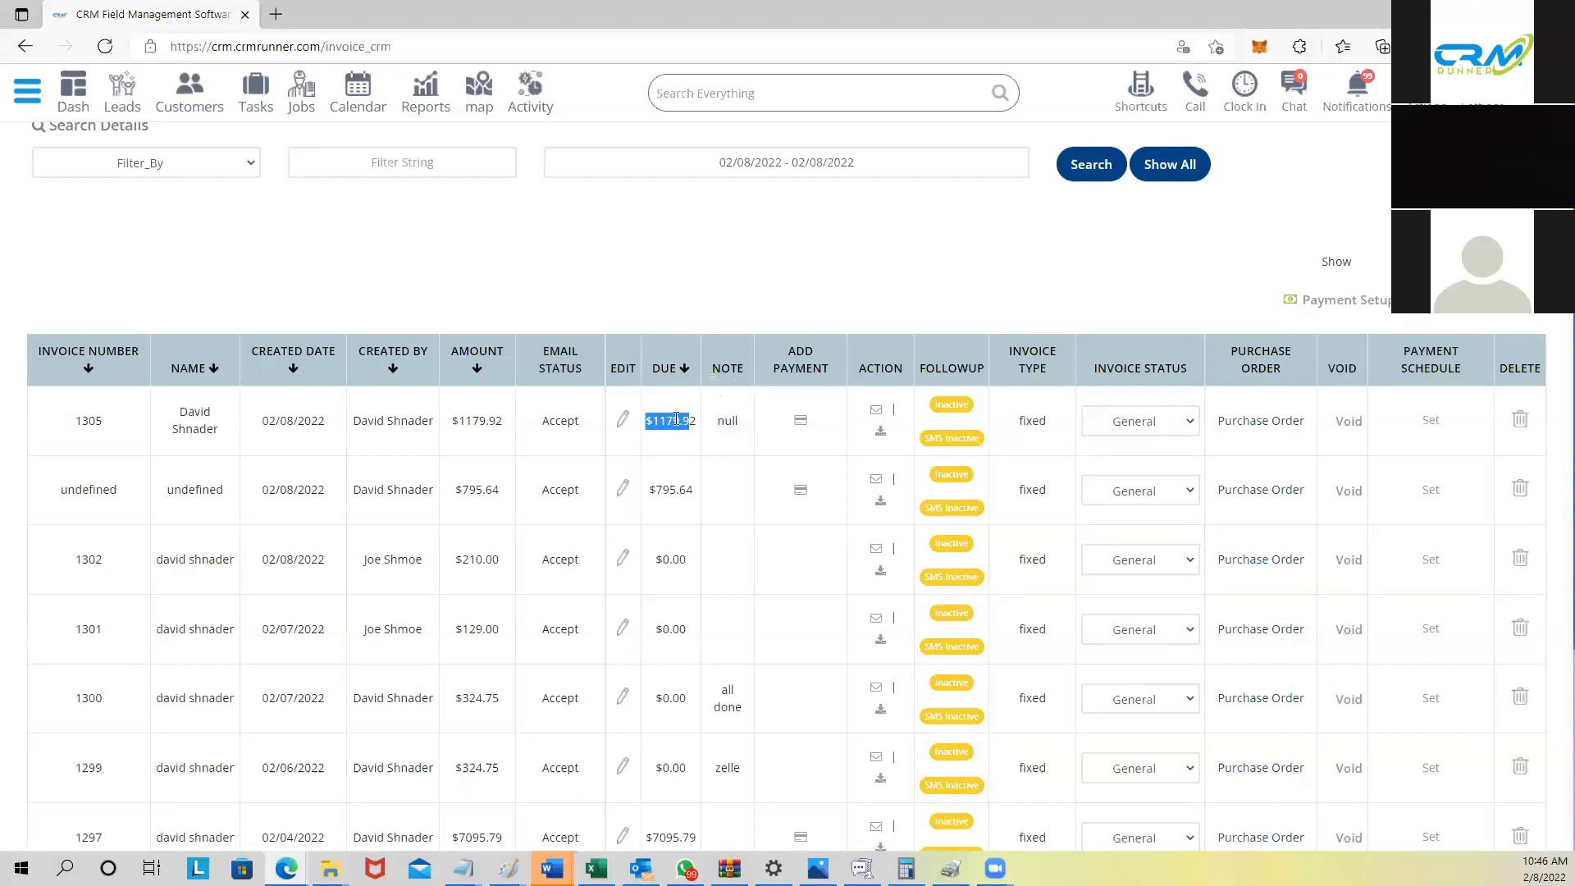
# Step: Create a purchase order from invoice 1305, prefilled with its nine line items
pyautogui.click(1253, 428)
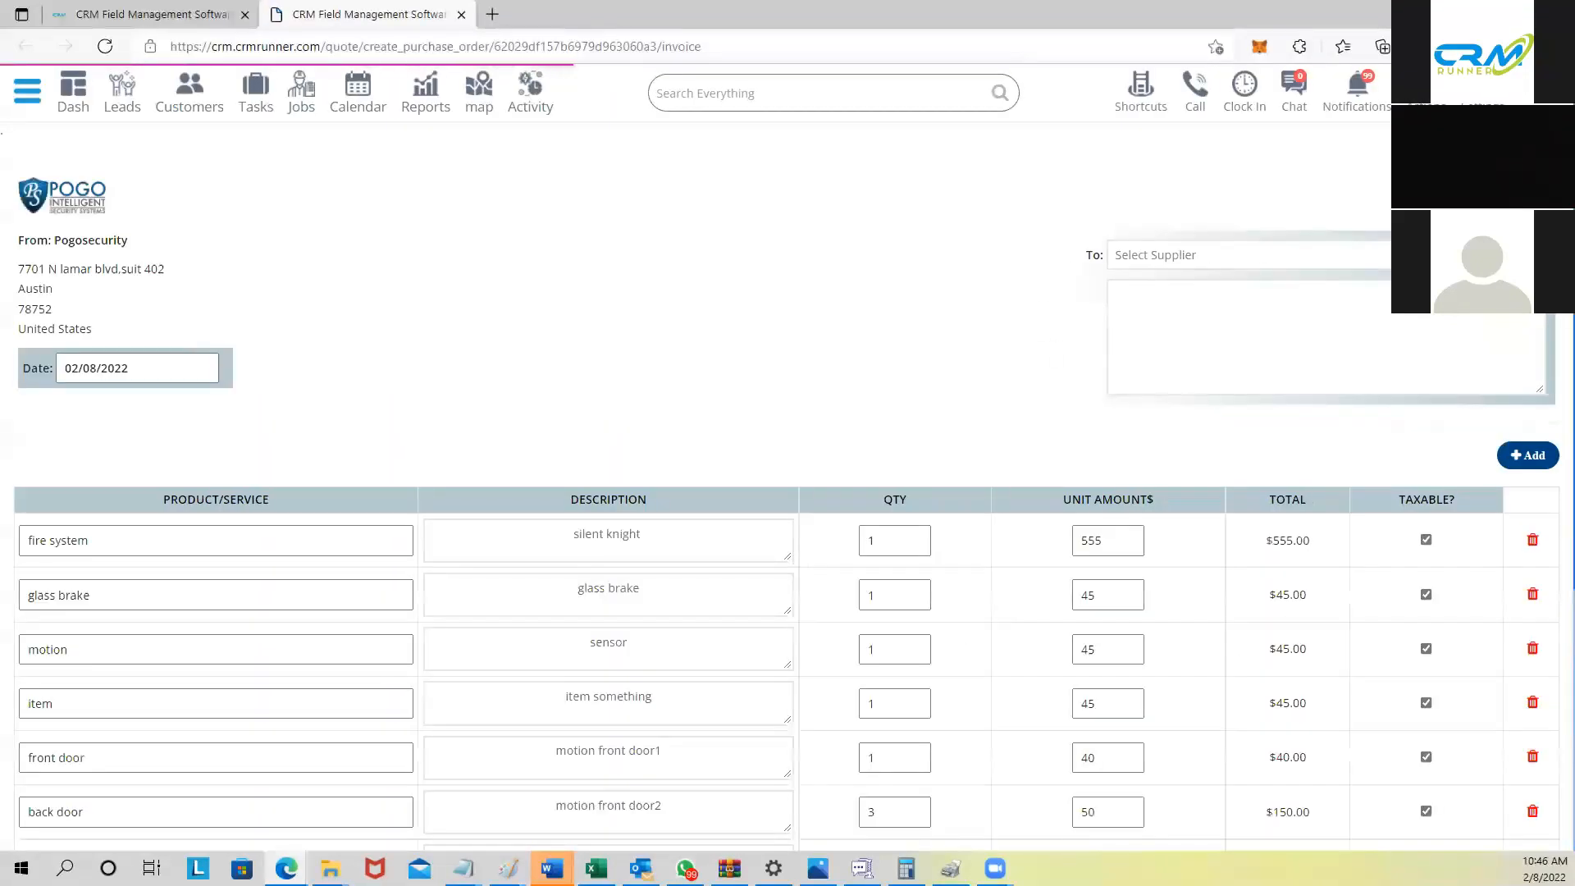
pyautogui.scroll(-5, 839, 510)
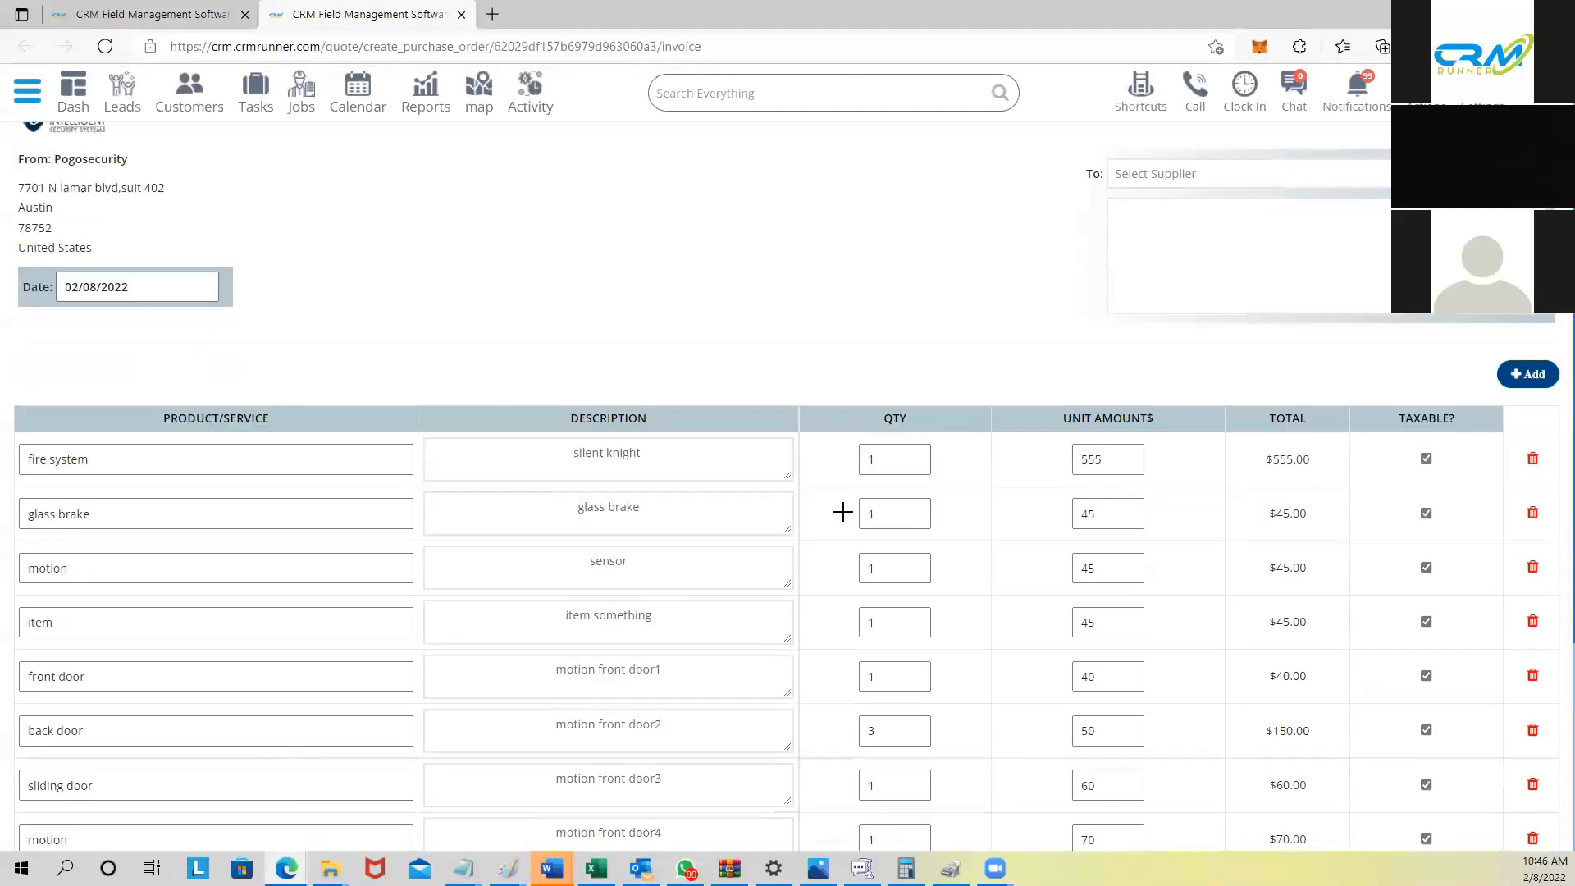
pyautogui.scroll(5, 843, 513)
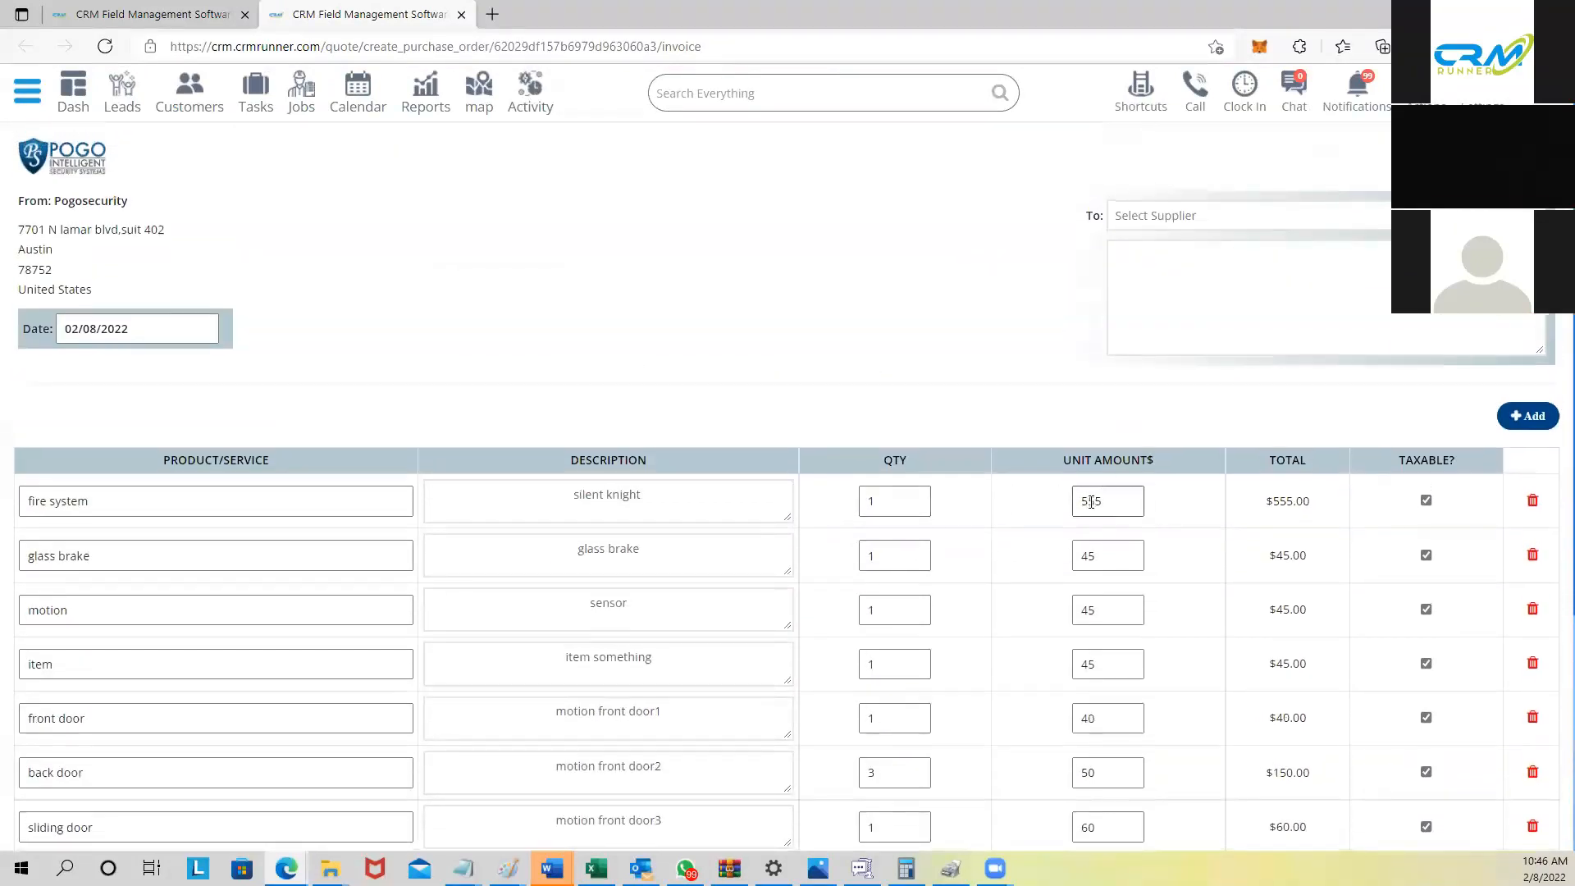
pyautogui.scroll(1, 1089, 502)
# Step: Pick the Select Supplier field and review the prefilled items, including fire system at $555
pyautogui.click(1168, 239)
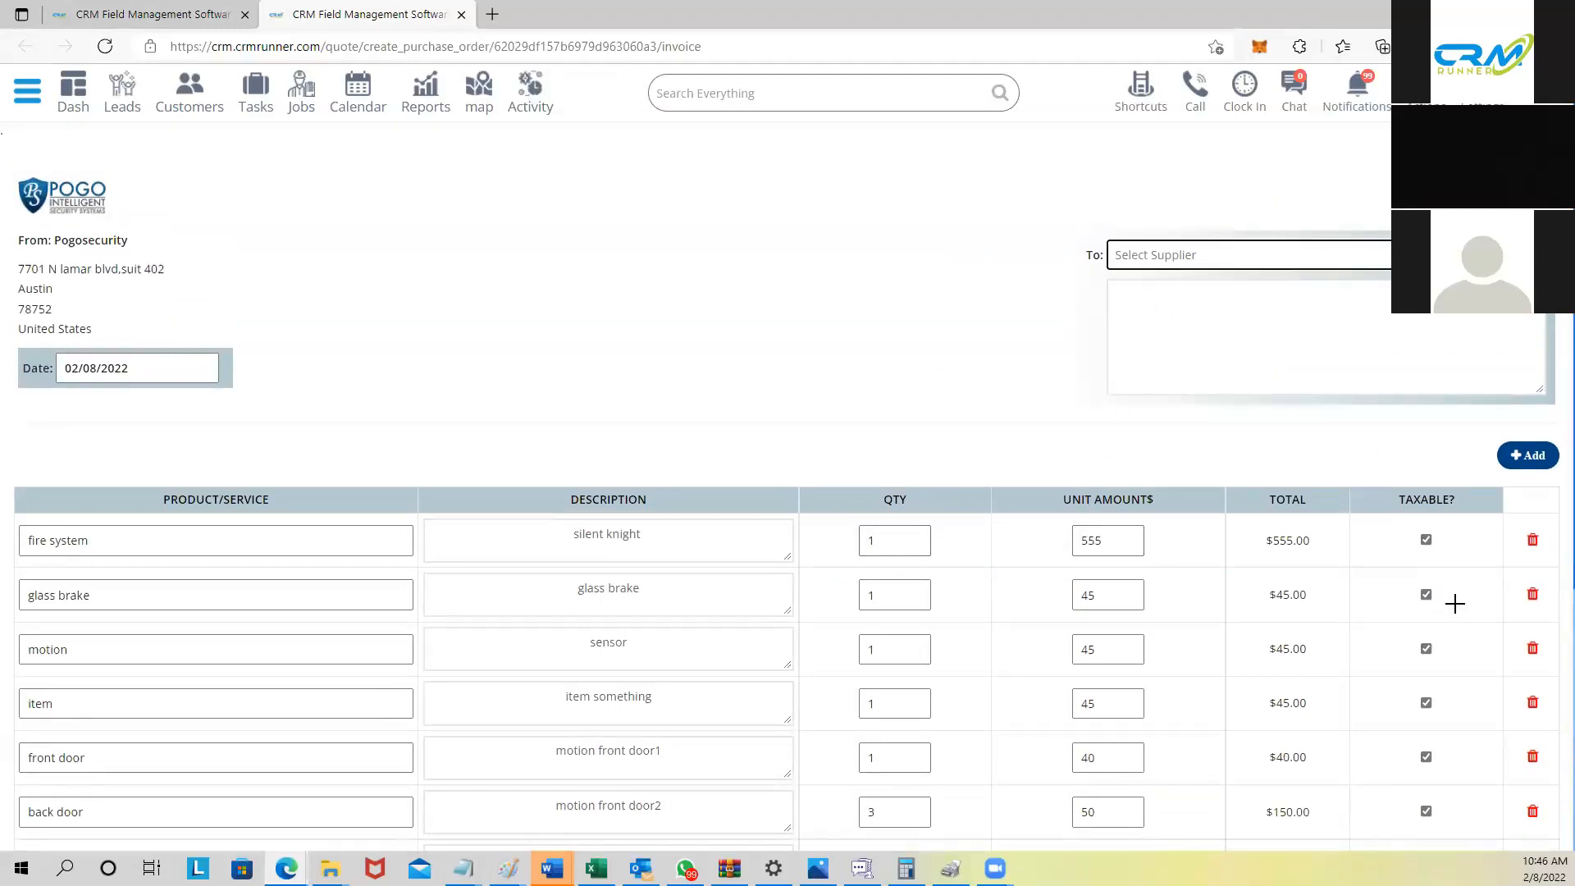
pyautogui.scroll(-5, 1452, 601)
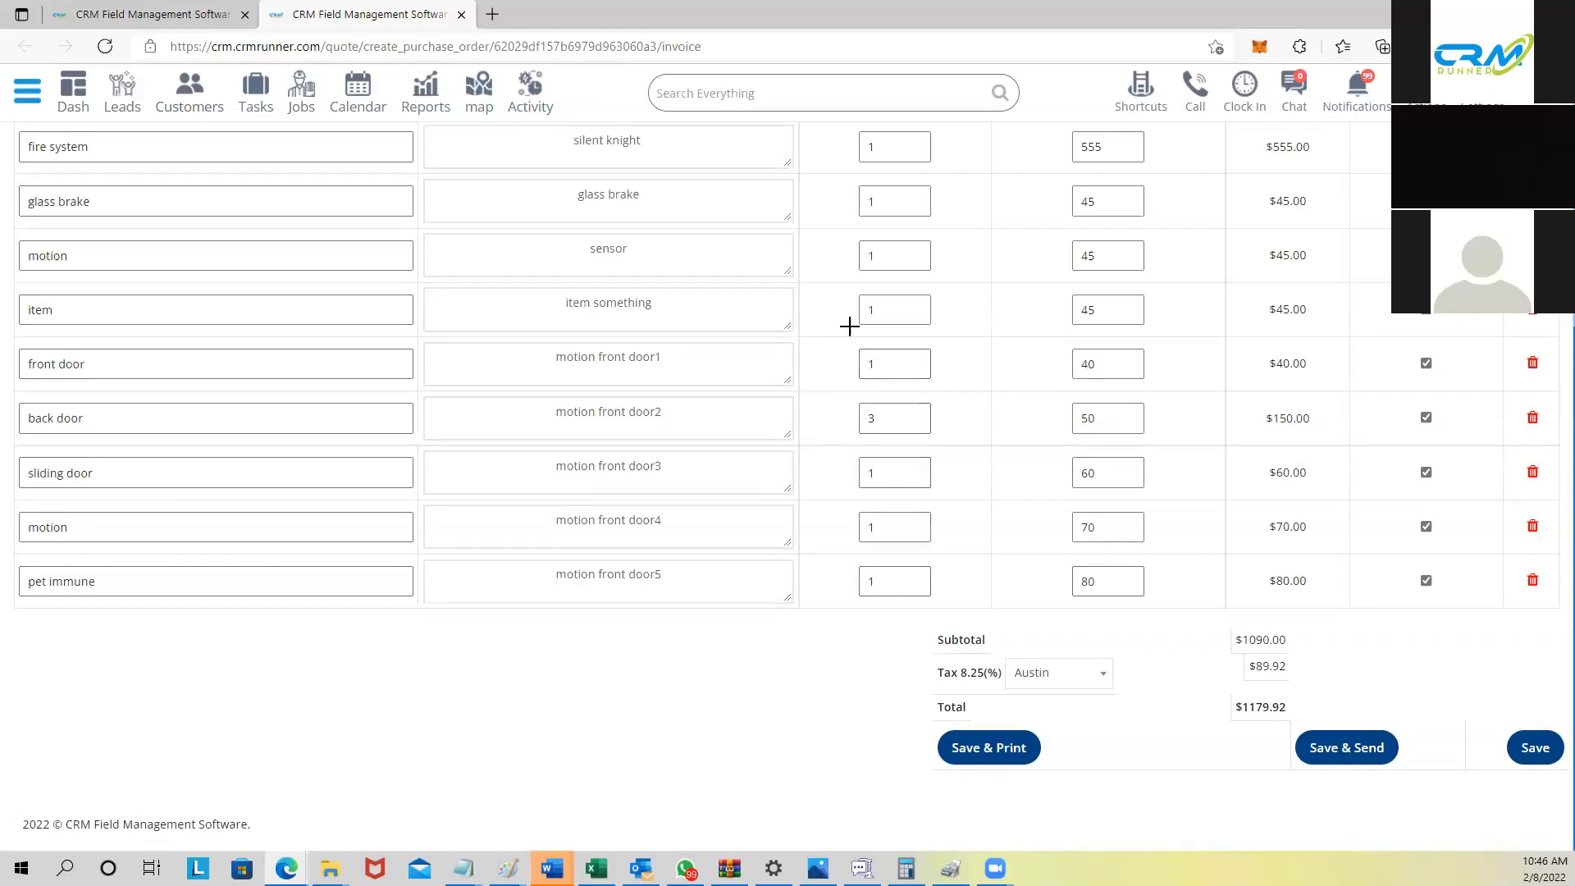
pyautogui.scroll(3, 896, 228)
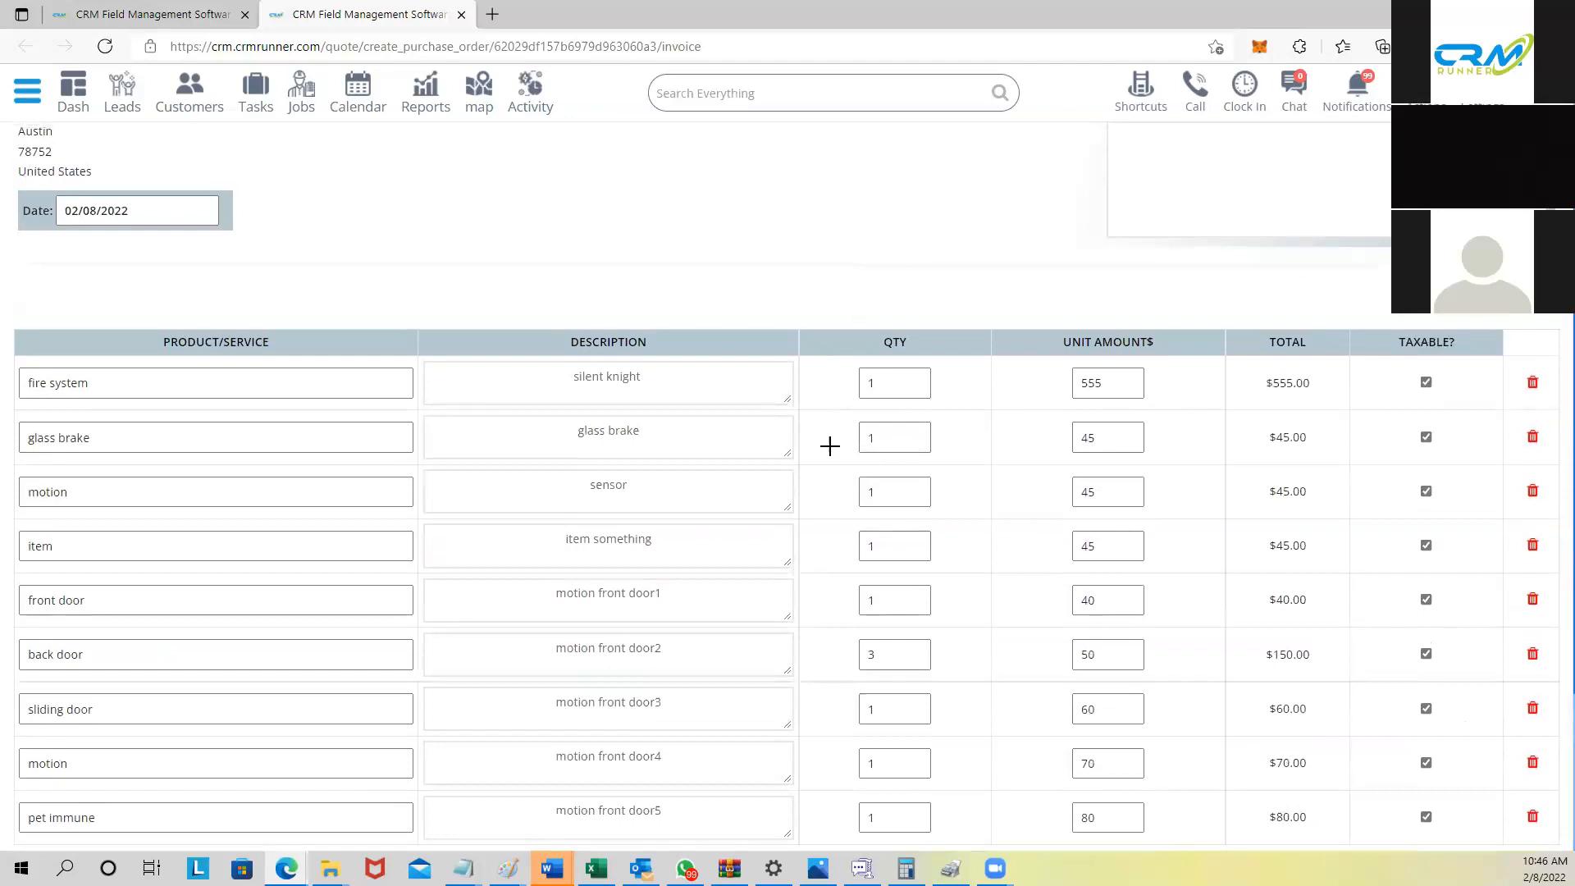
pyautogui.scroll(2, 825, 445)
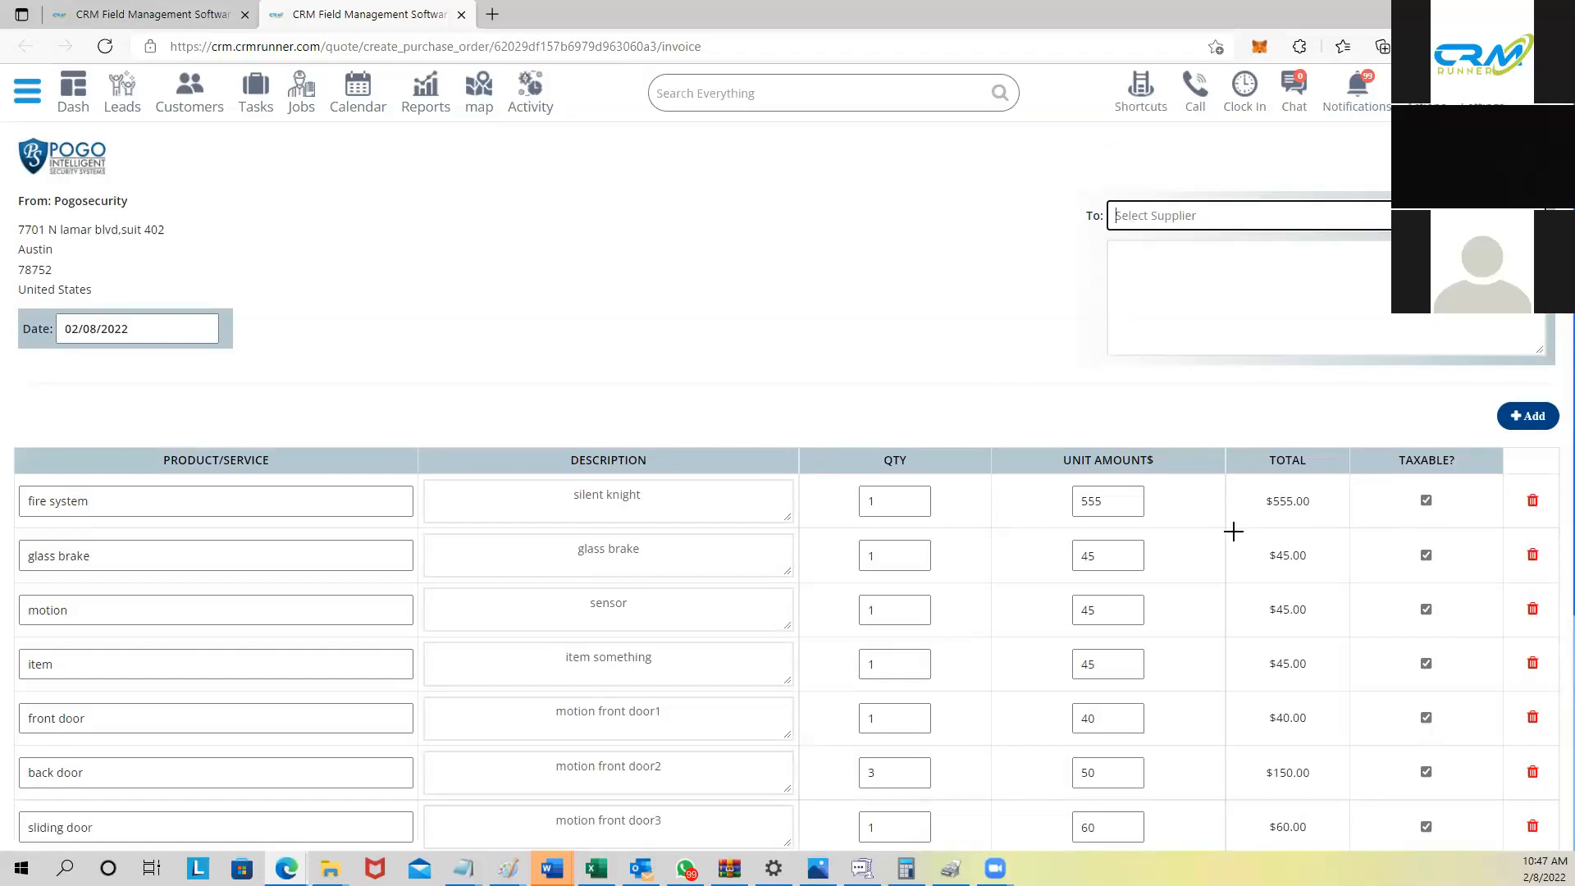
pyautogui.scroll(-2, 1067, 513)
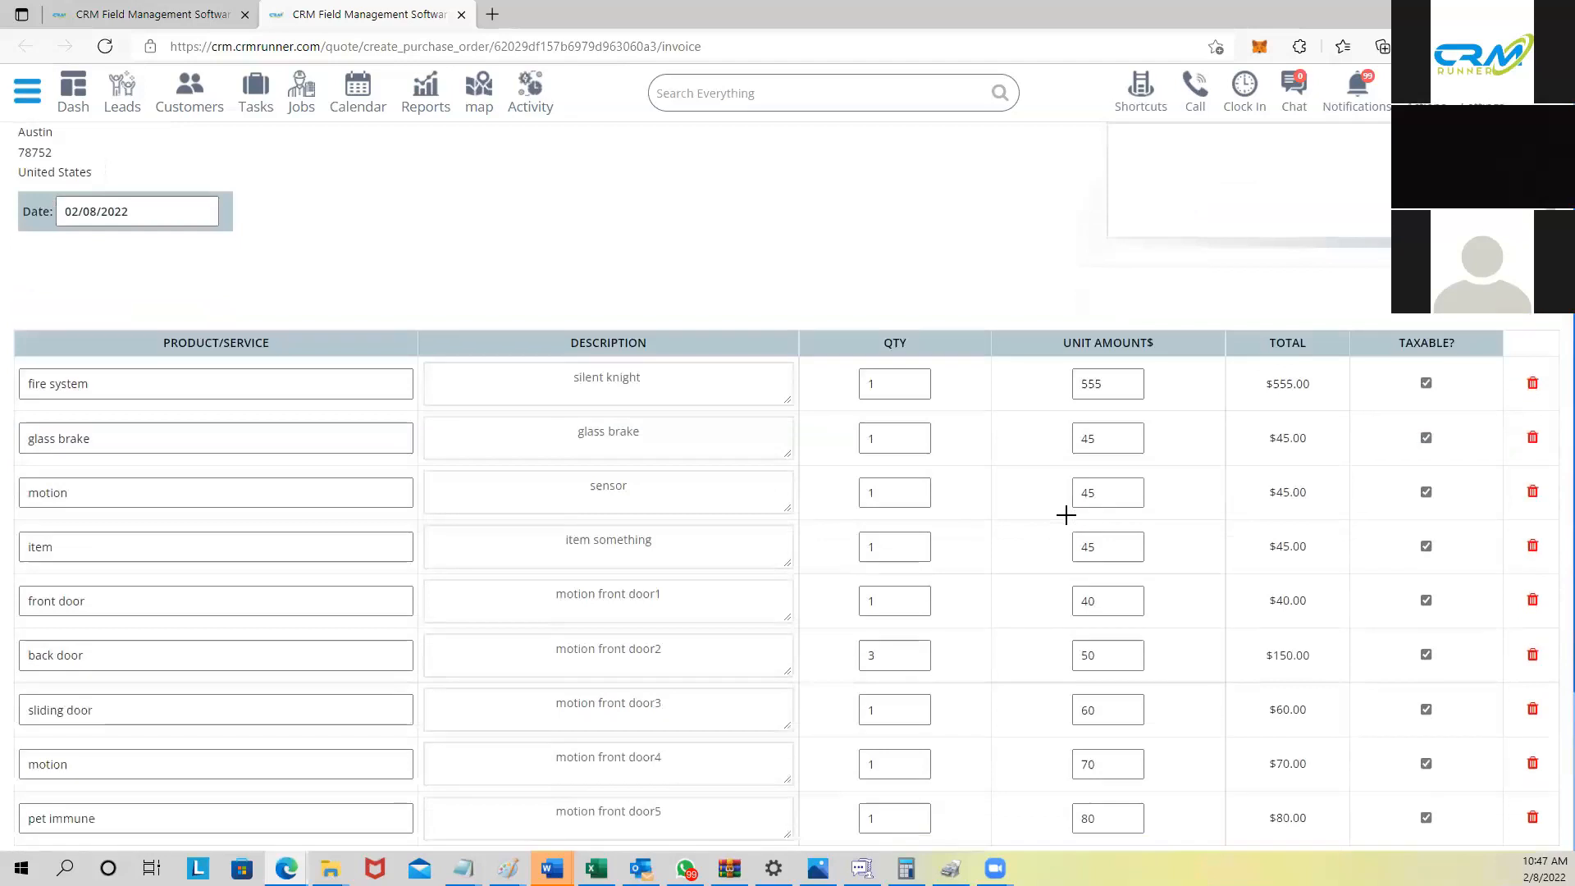
pyautogui.scroll(-2, 1066, 514)
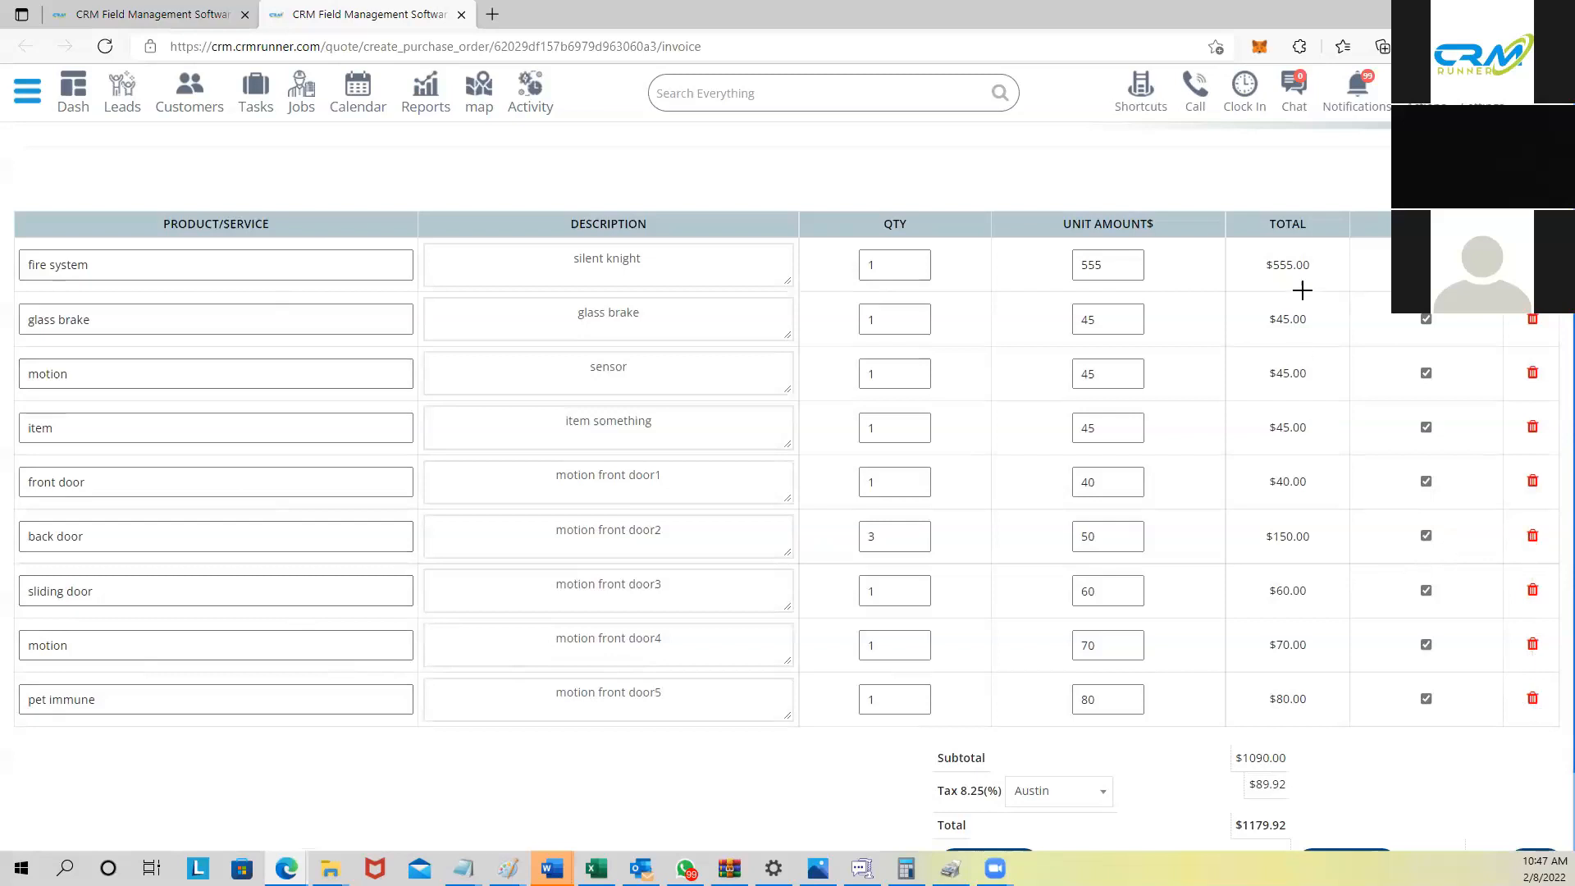
pyautogui.scroll(1, 1302, 290)
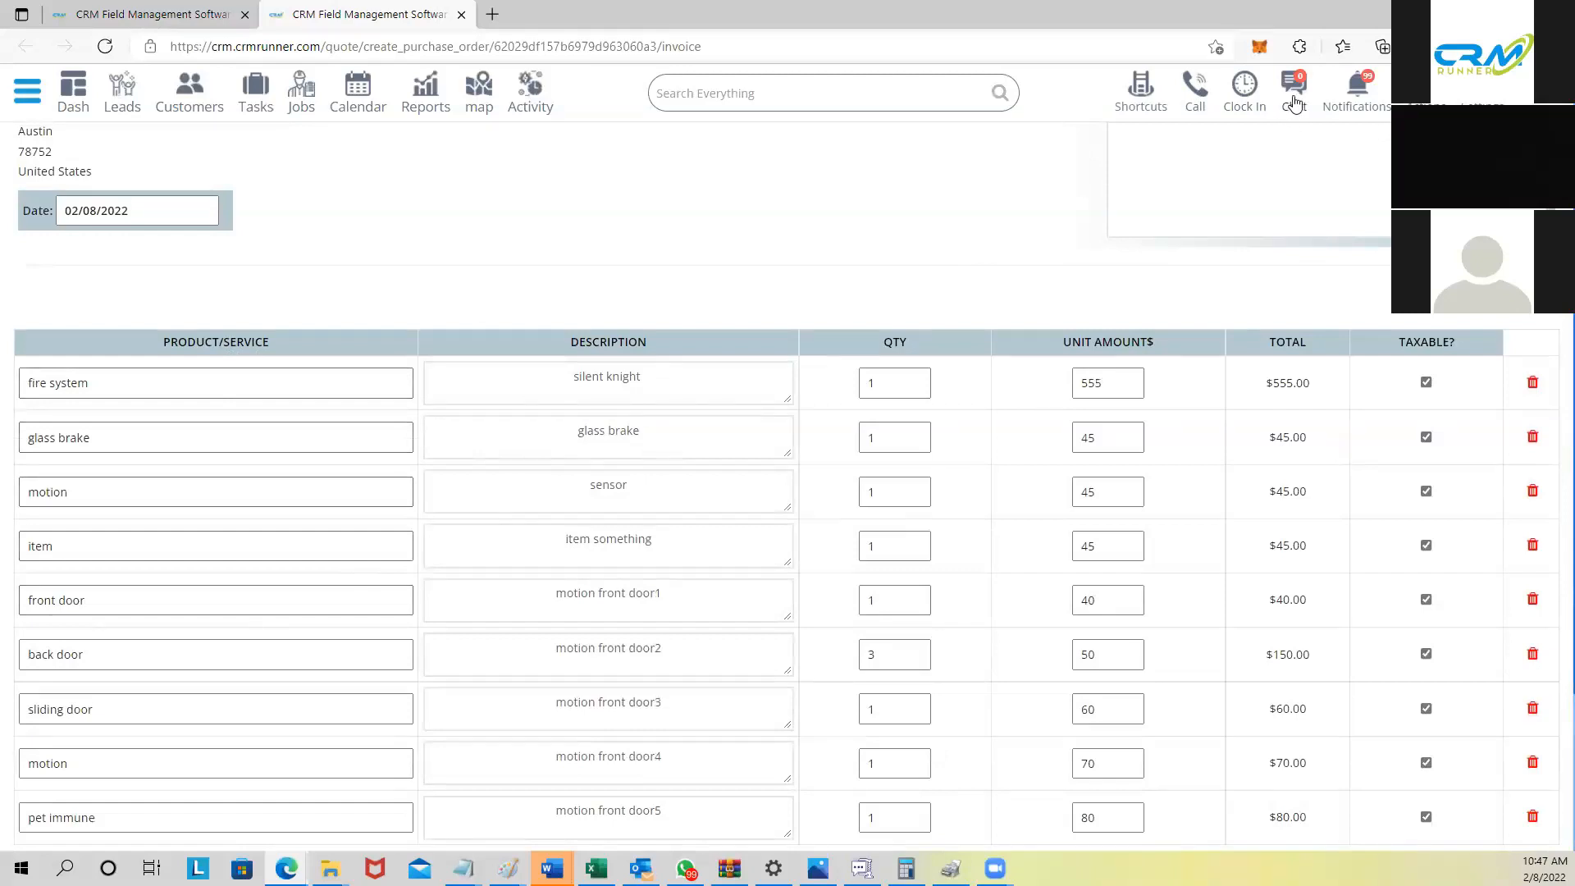
pyautogui.scroll(1, 1255, 119)
pyautogui.scroll(1, 1255, 119)
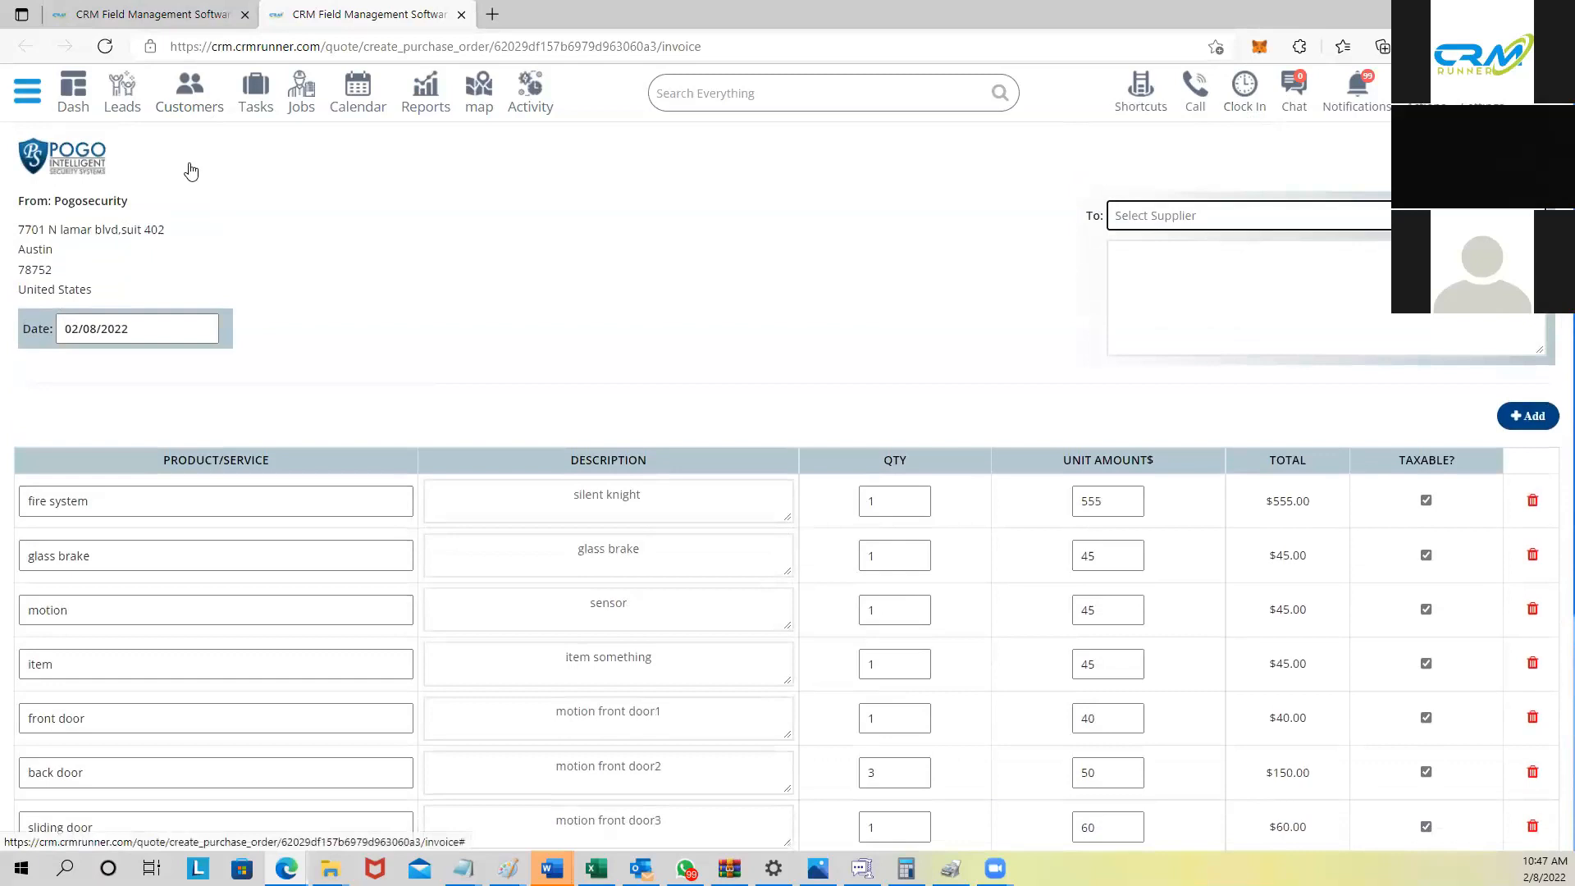
pyautogui.scroll(1, 190, 170)
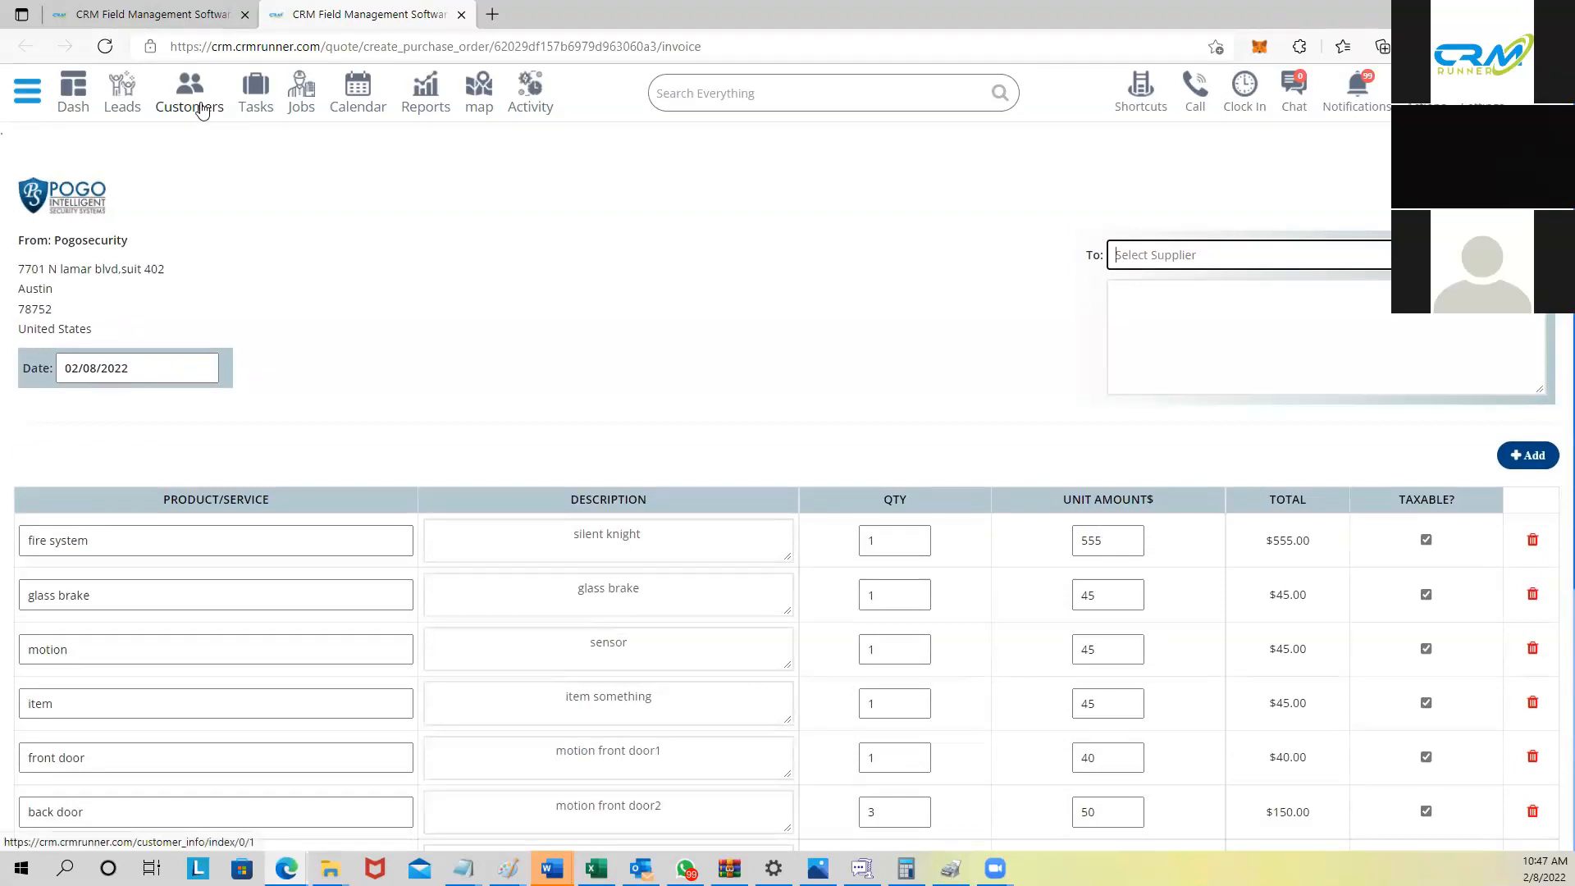
# Step: Leave the new-customer form for the Customers list and open the Add Column field builder
pyautogui.click(202, 109)
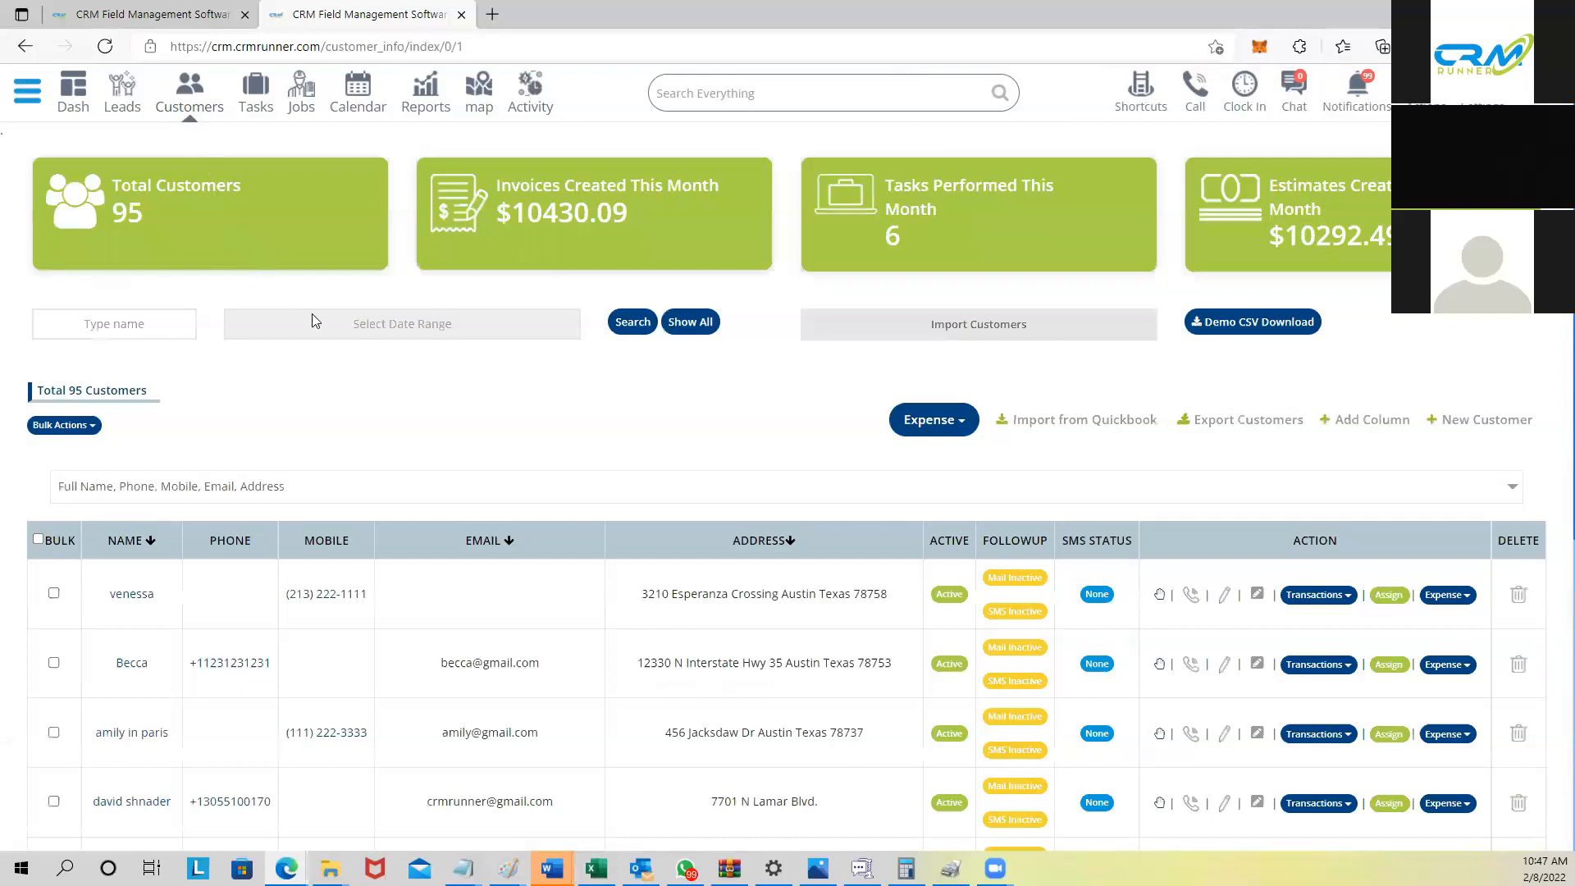
pyautogui.scroll(-2, 328, 332)
pyautogui.scroll(-5, 326, 328)
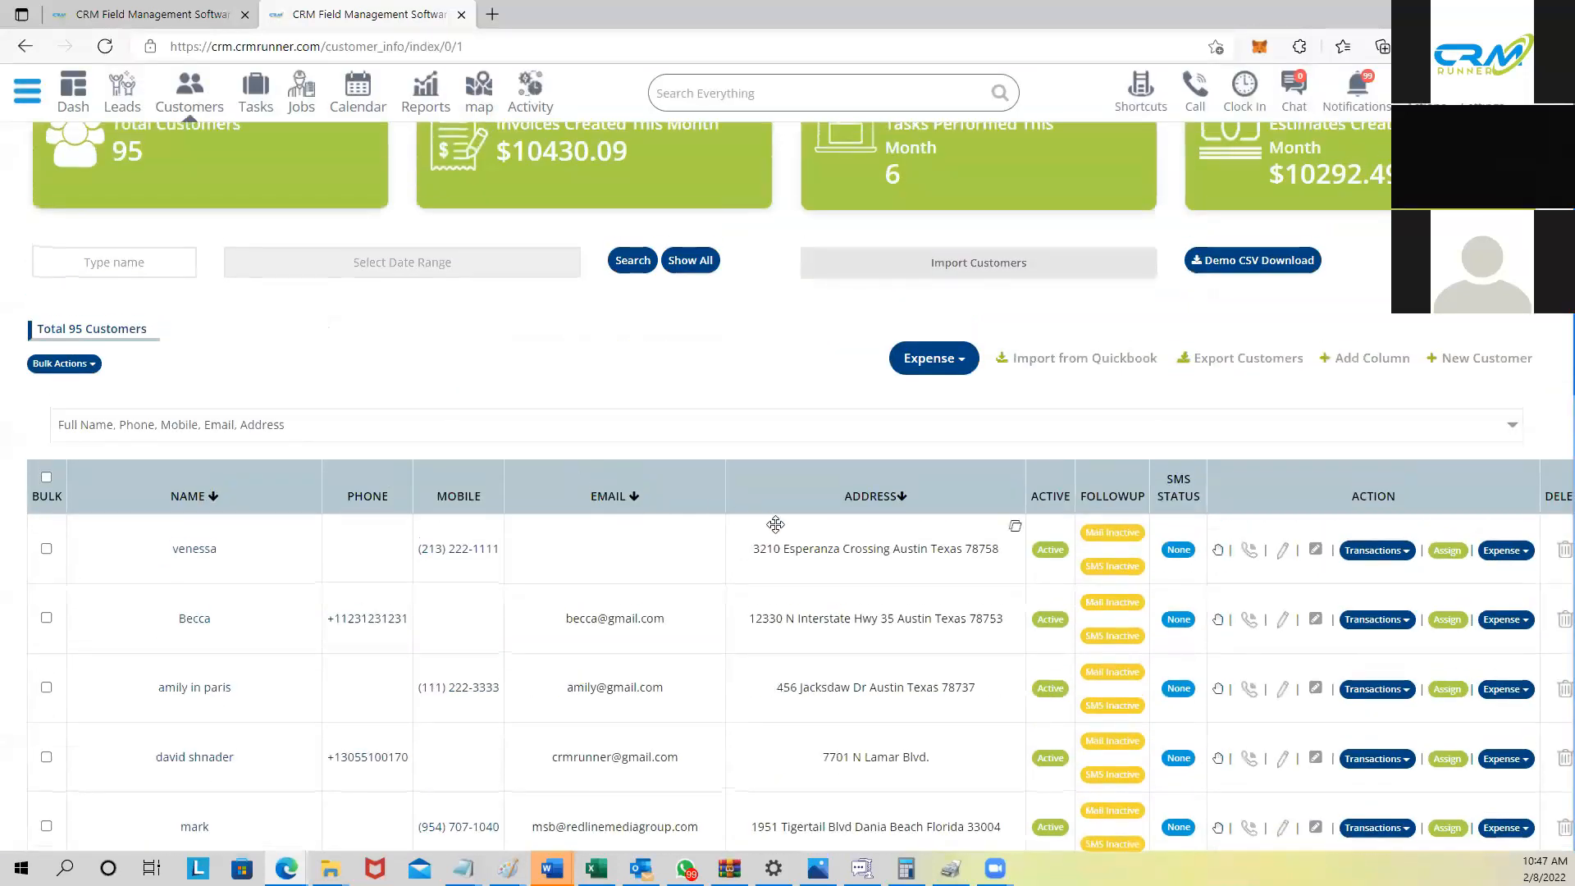
pyautogui.scroll(-2, 612, 351)
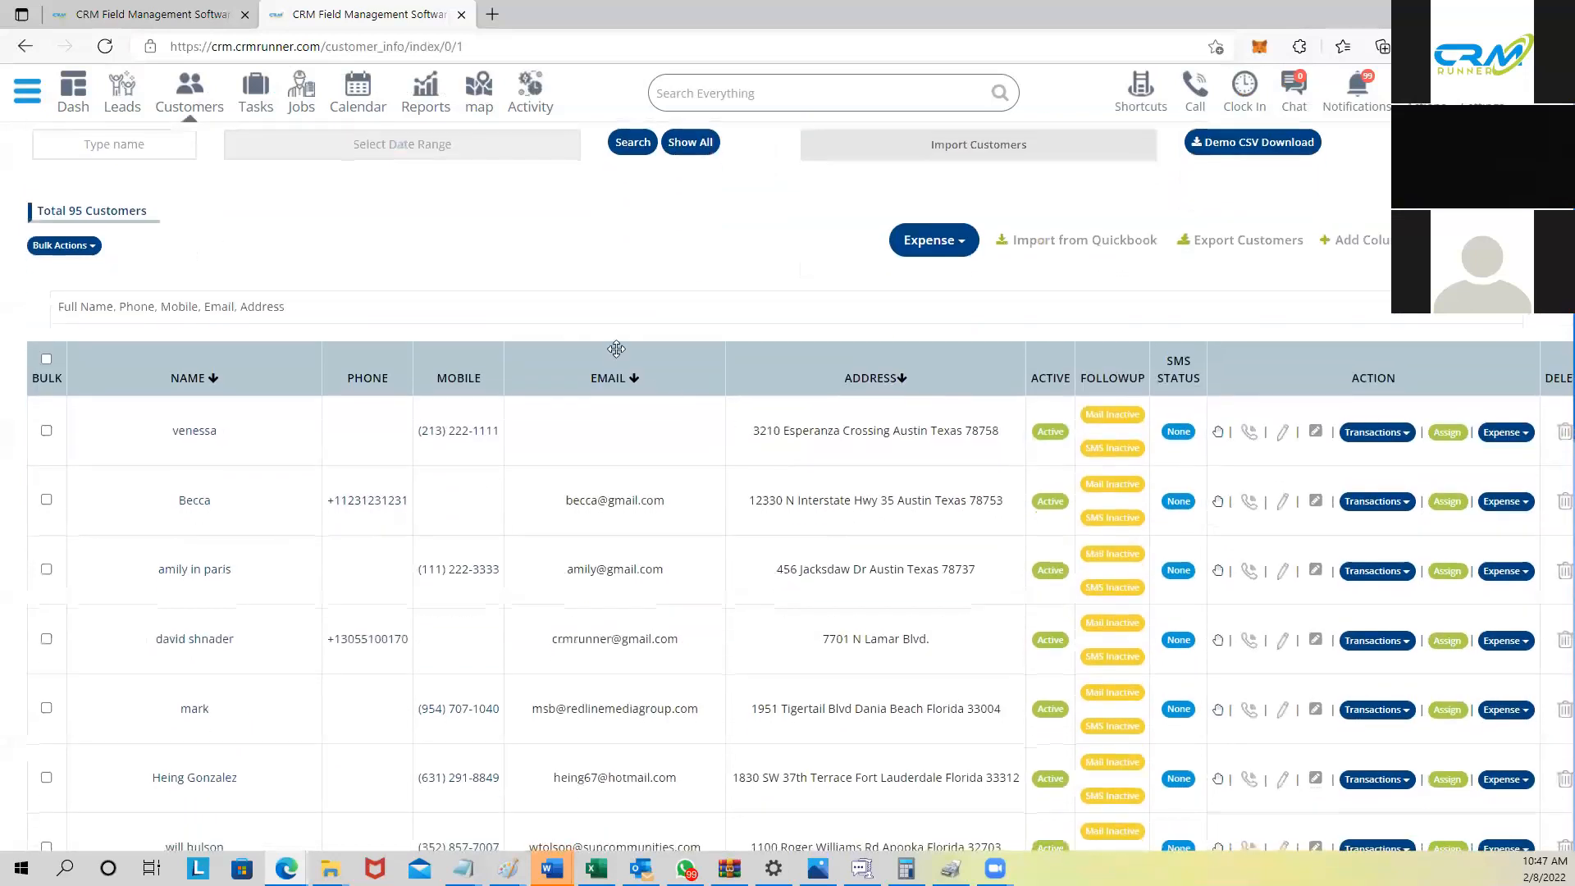
pyautogui.scroll(3, 563, 397)
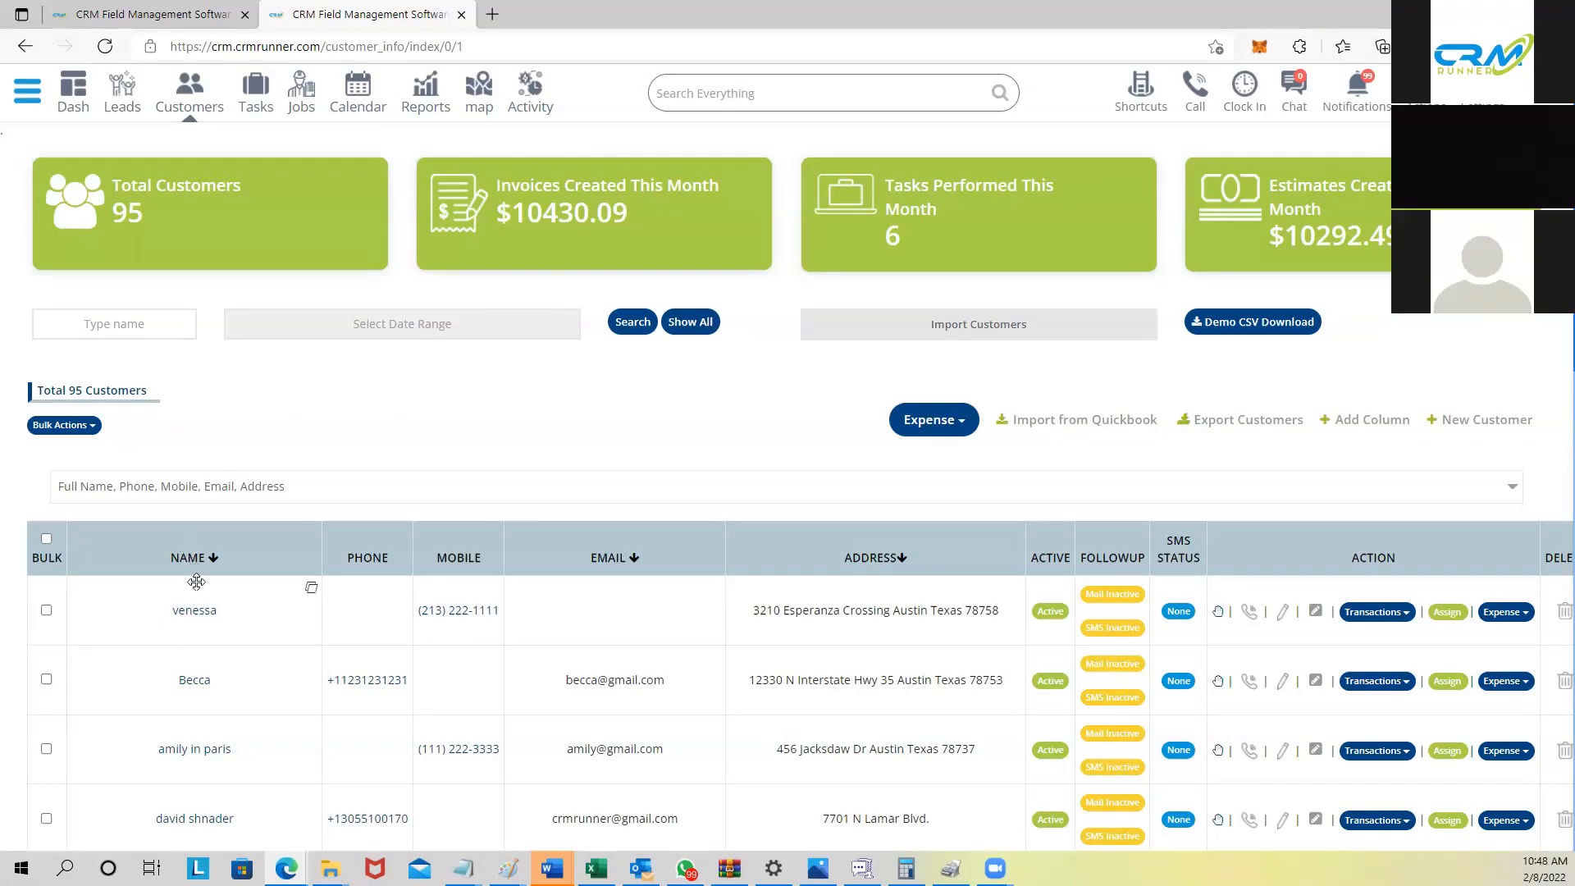
pyautogui.scroll(-1, 201, 580)
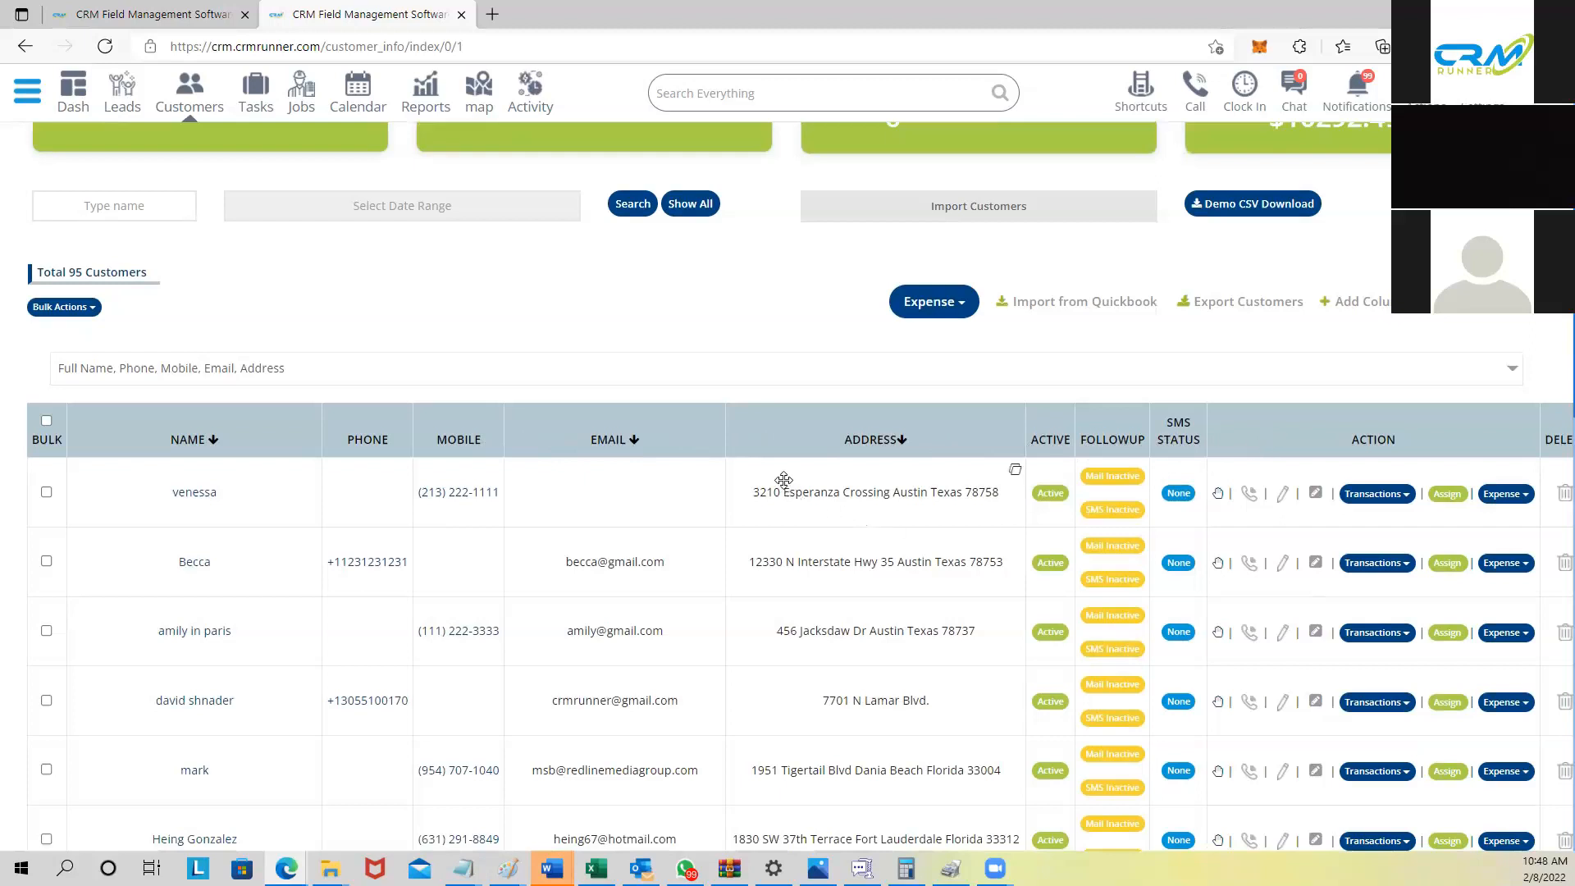
pyautogui.moveTo(759, 431); pyautogui.dragTo(752, 465)
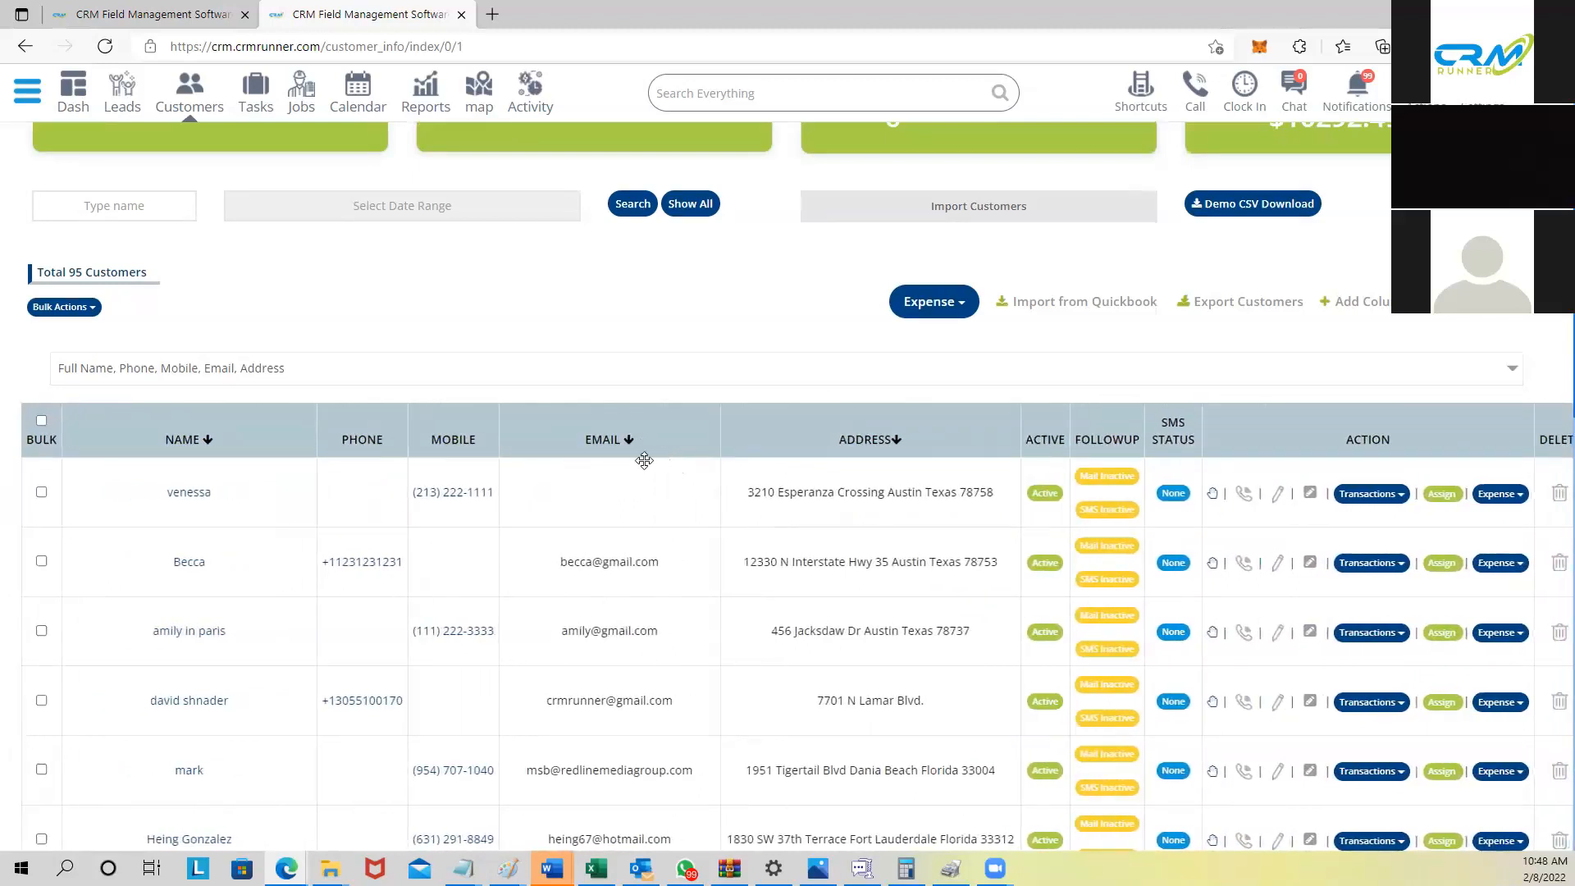
pyautogui.moveTo(632, 419)
pyautogui.mouseDown()
pyautogui.moveTo(492, 423)
pyautogui.moveTo(621, 424)
pyautogui.mouseUp()
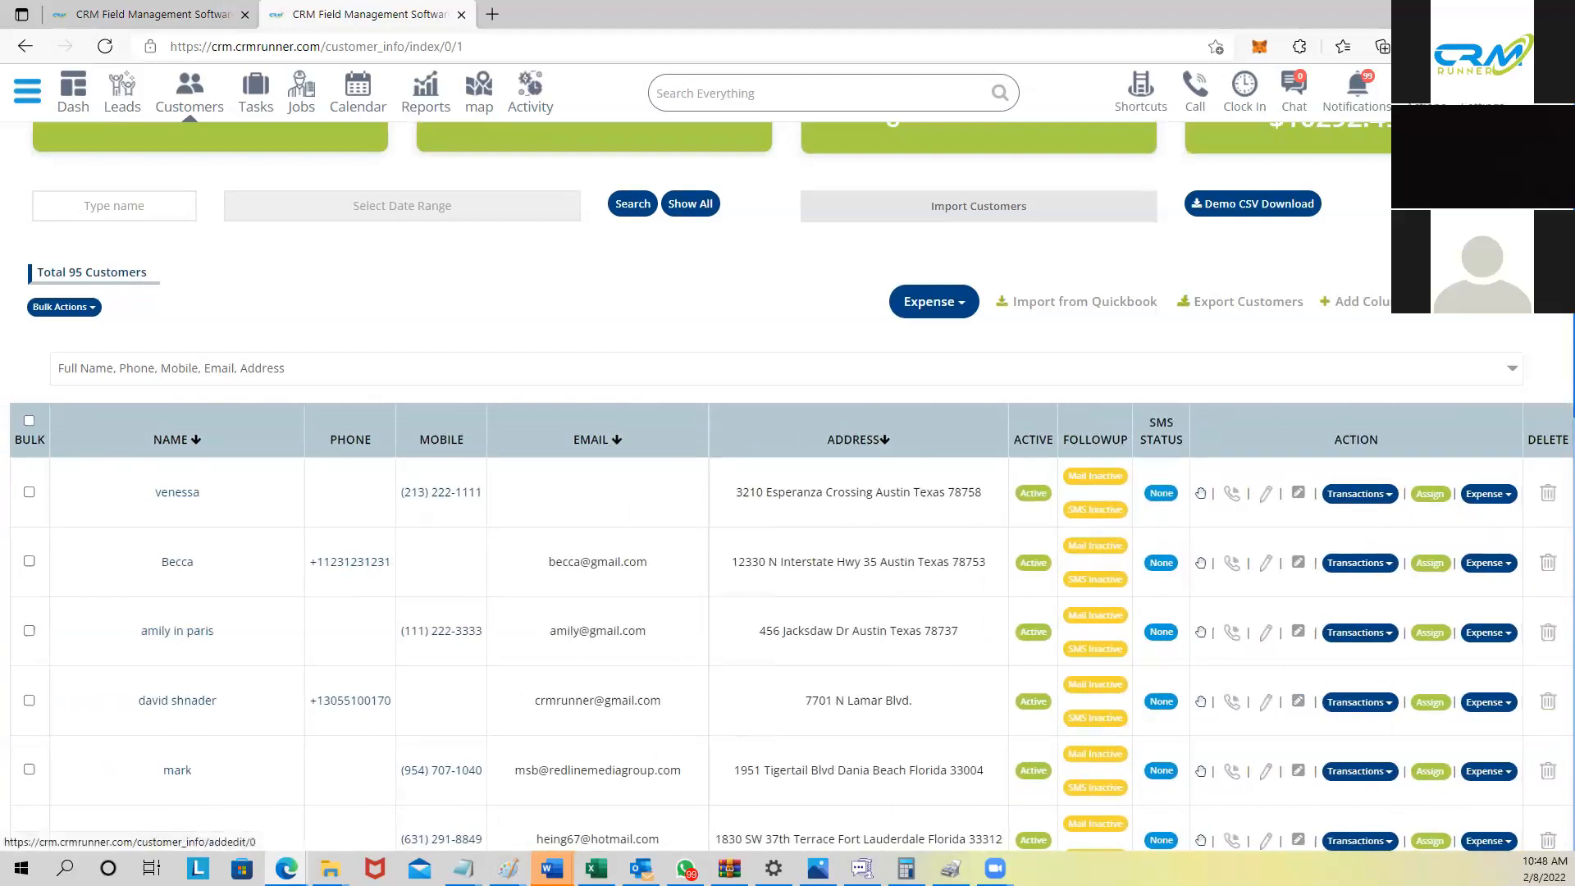
pyautogui.click(1486, 302)
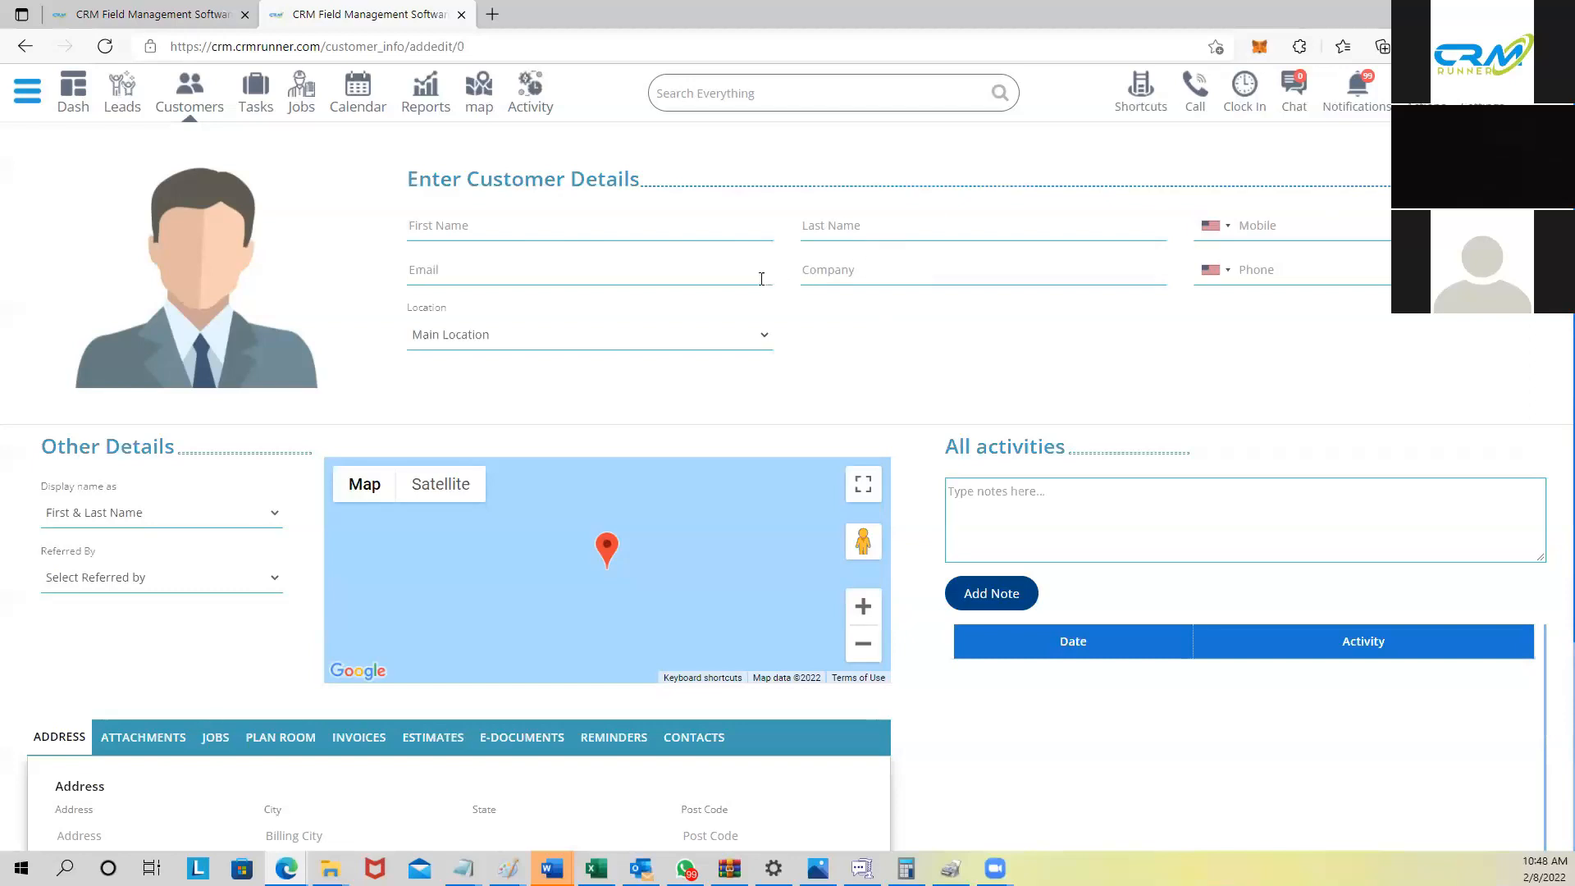
pyautogui.click(194, 97)
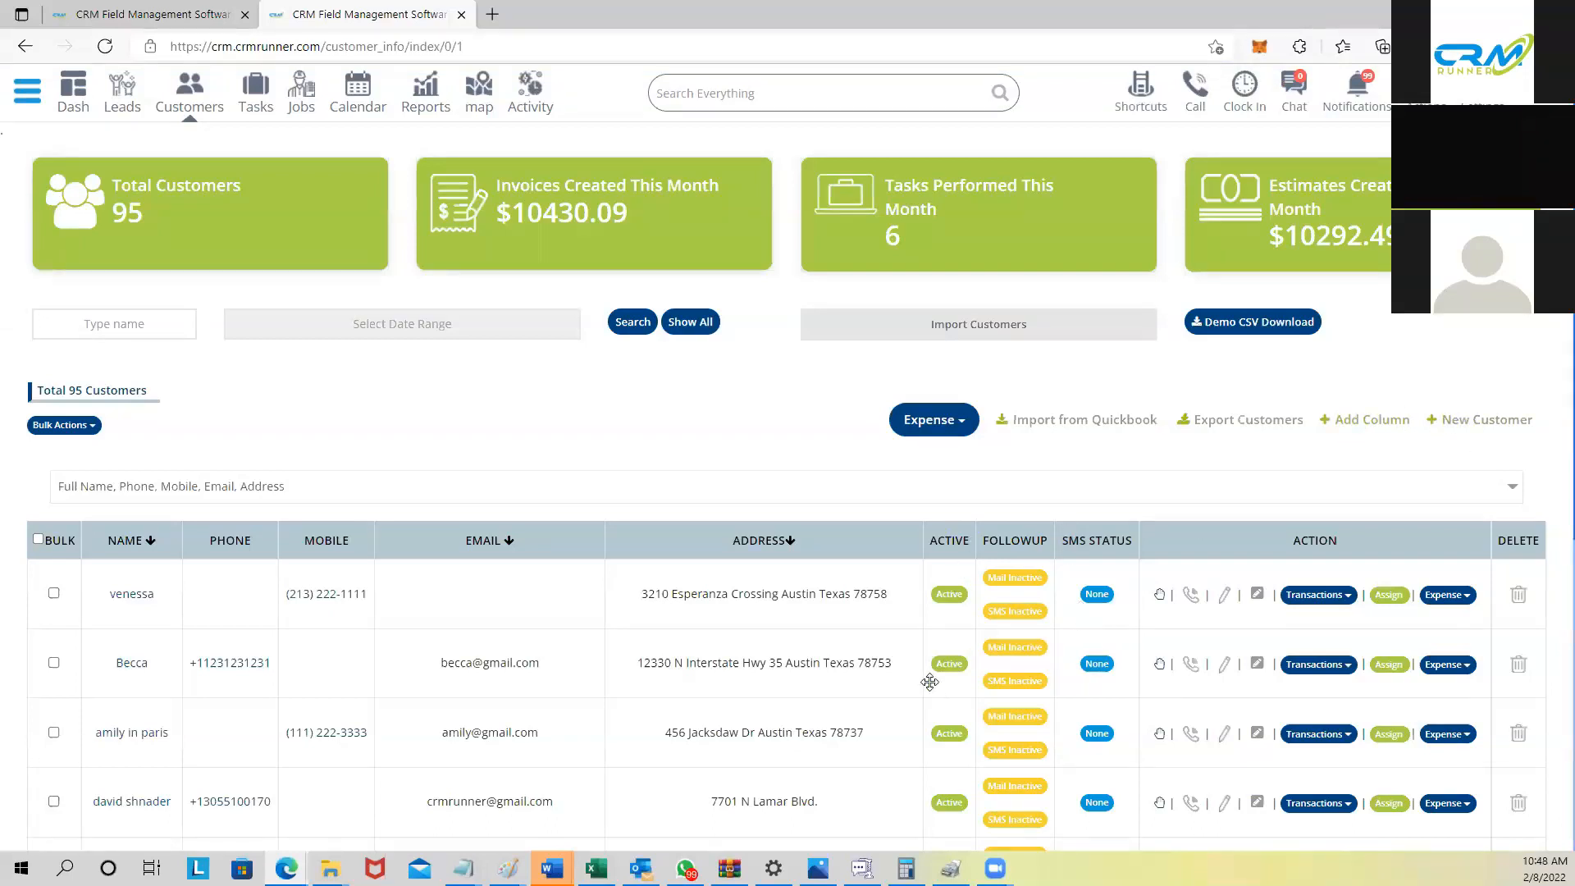
pyautogui.click(1357, 420)
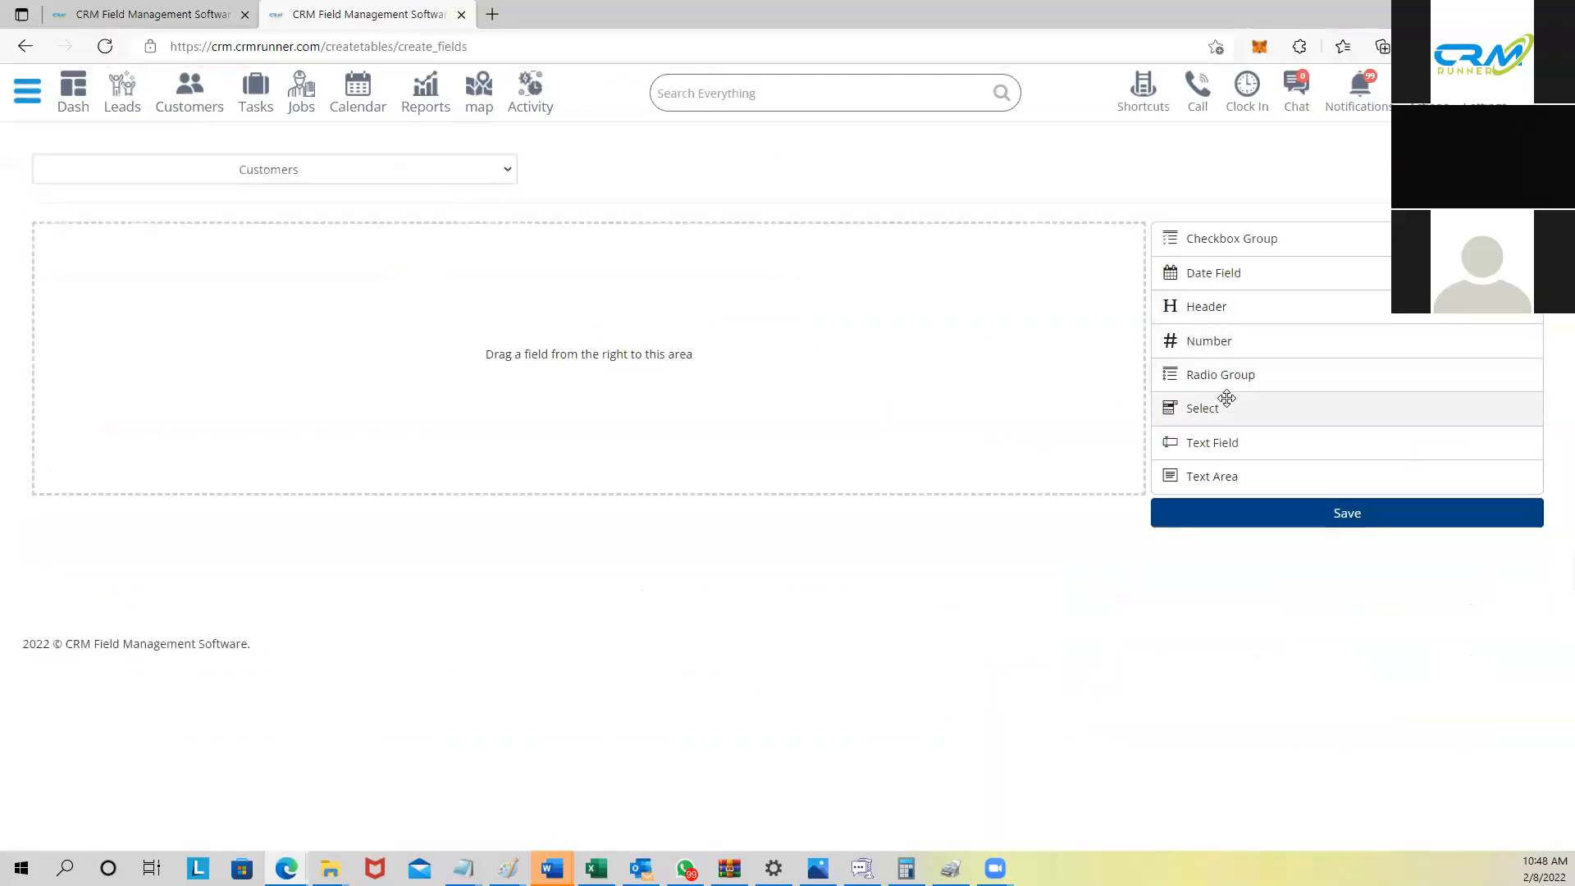
# Step: Add a text field labelled 'System installed' to the Customer form
pyautogui.moveTo(1219, 441); pyautogui.dragTo(264, 322)
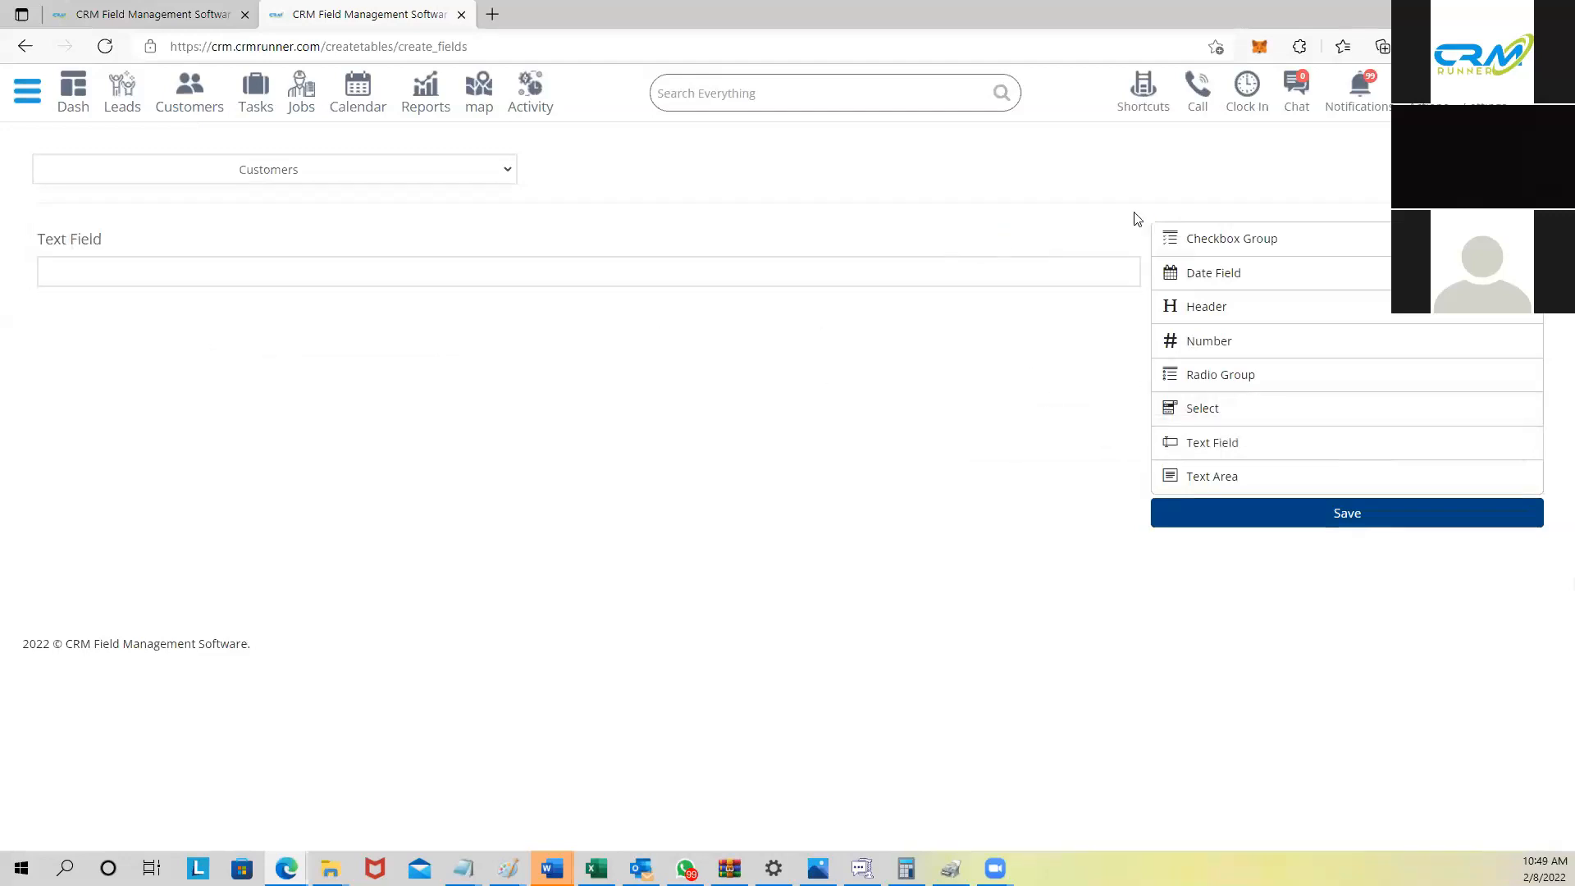
pyautogui.click(1103, 236)
pyautogui.moveTo(728, 320); pyautogui.dragTo(605, 323)
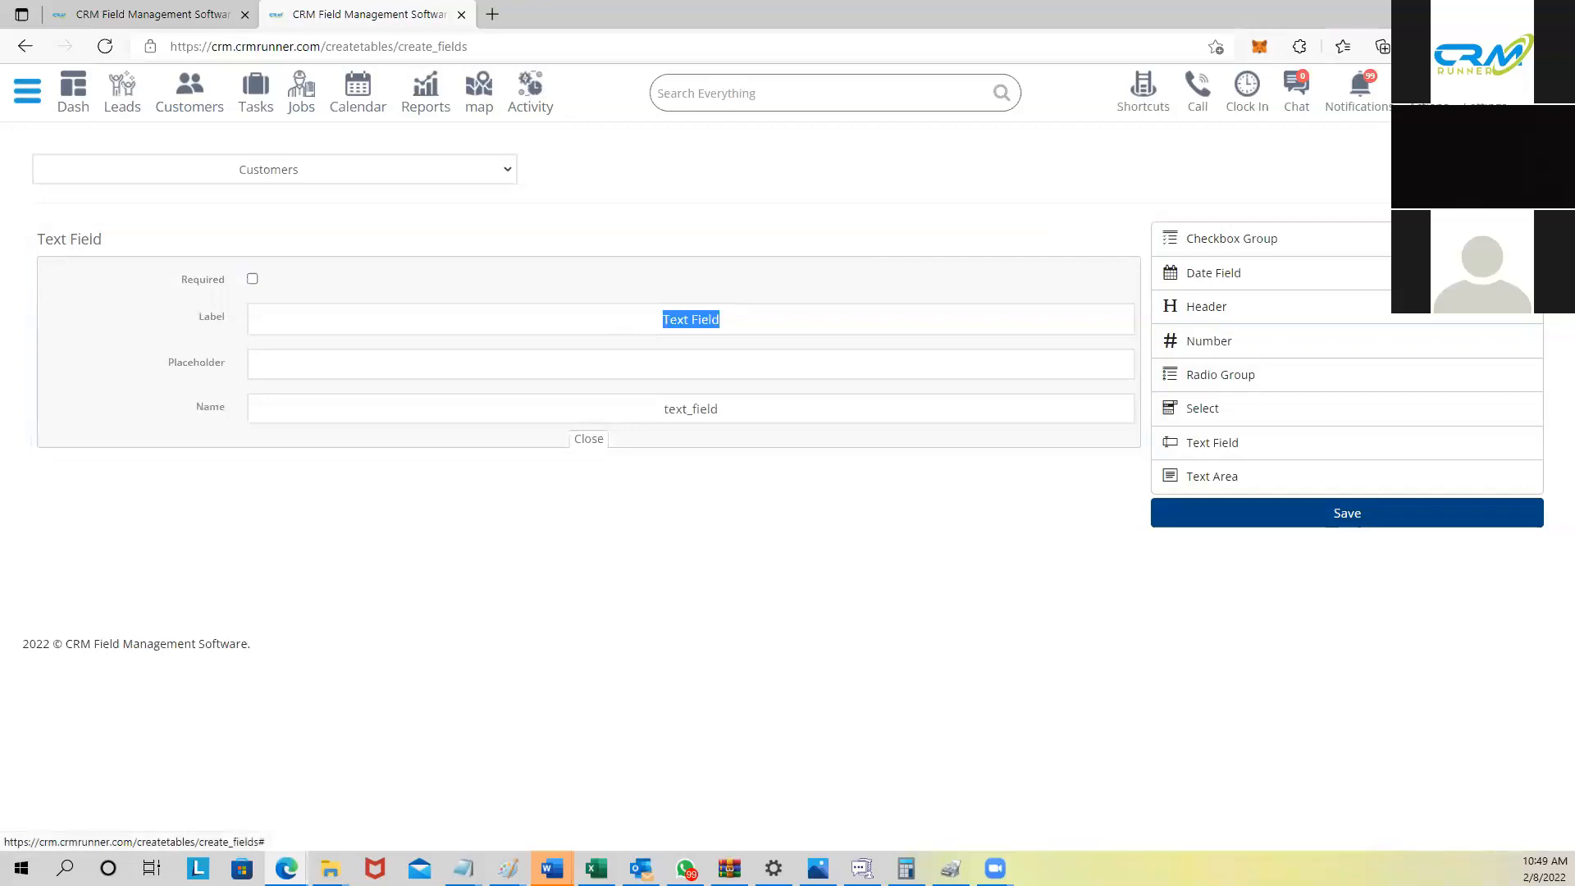
pyautogui.write('Syste')
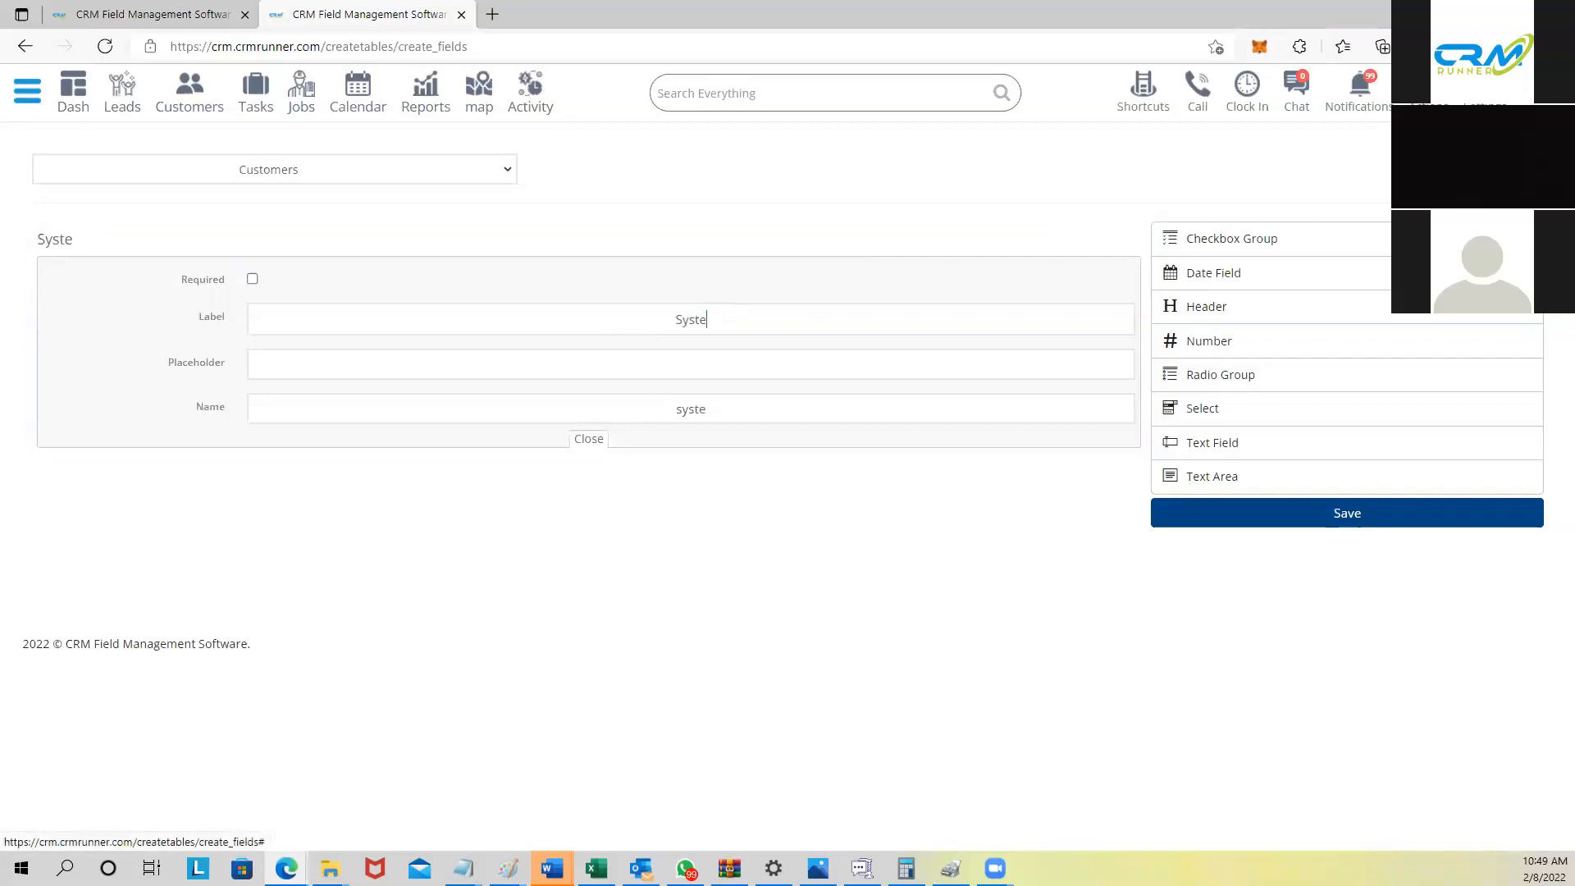
pyautogui.write('m installed')
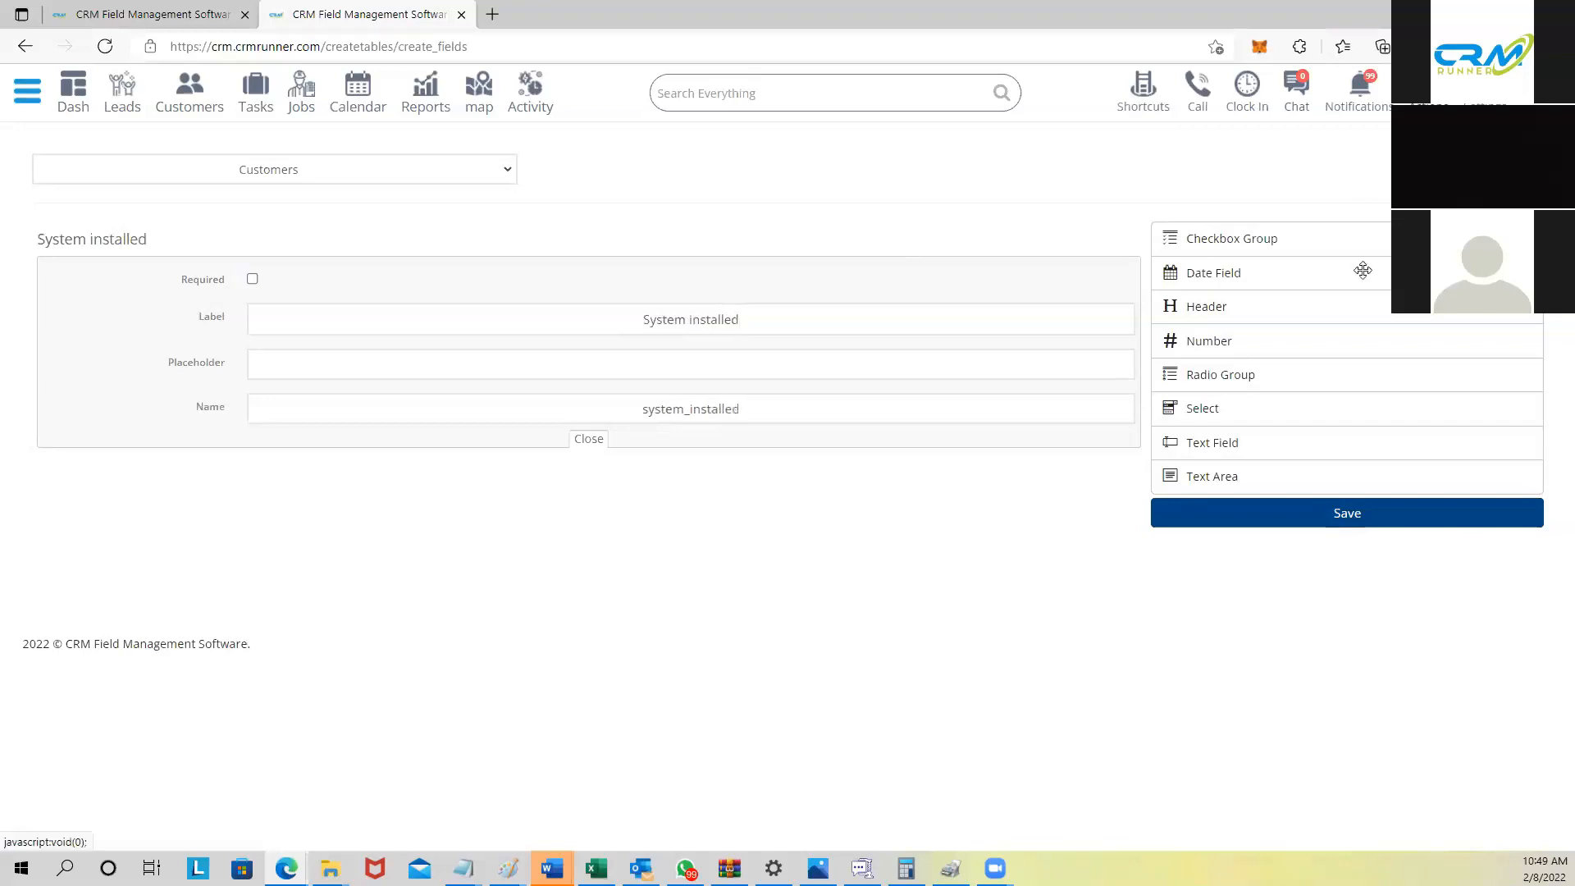
# Step: Add a dropdown labelled 'system type' with CCTV as its first option
pyautogui.moveTo(1233, 444); pyautogui.dragTo(415, 507)
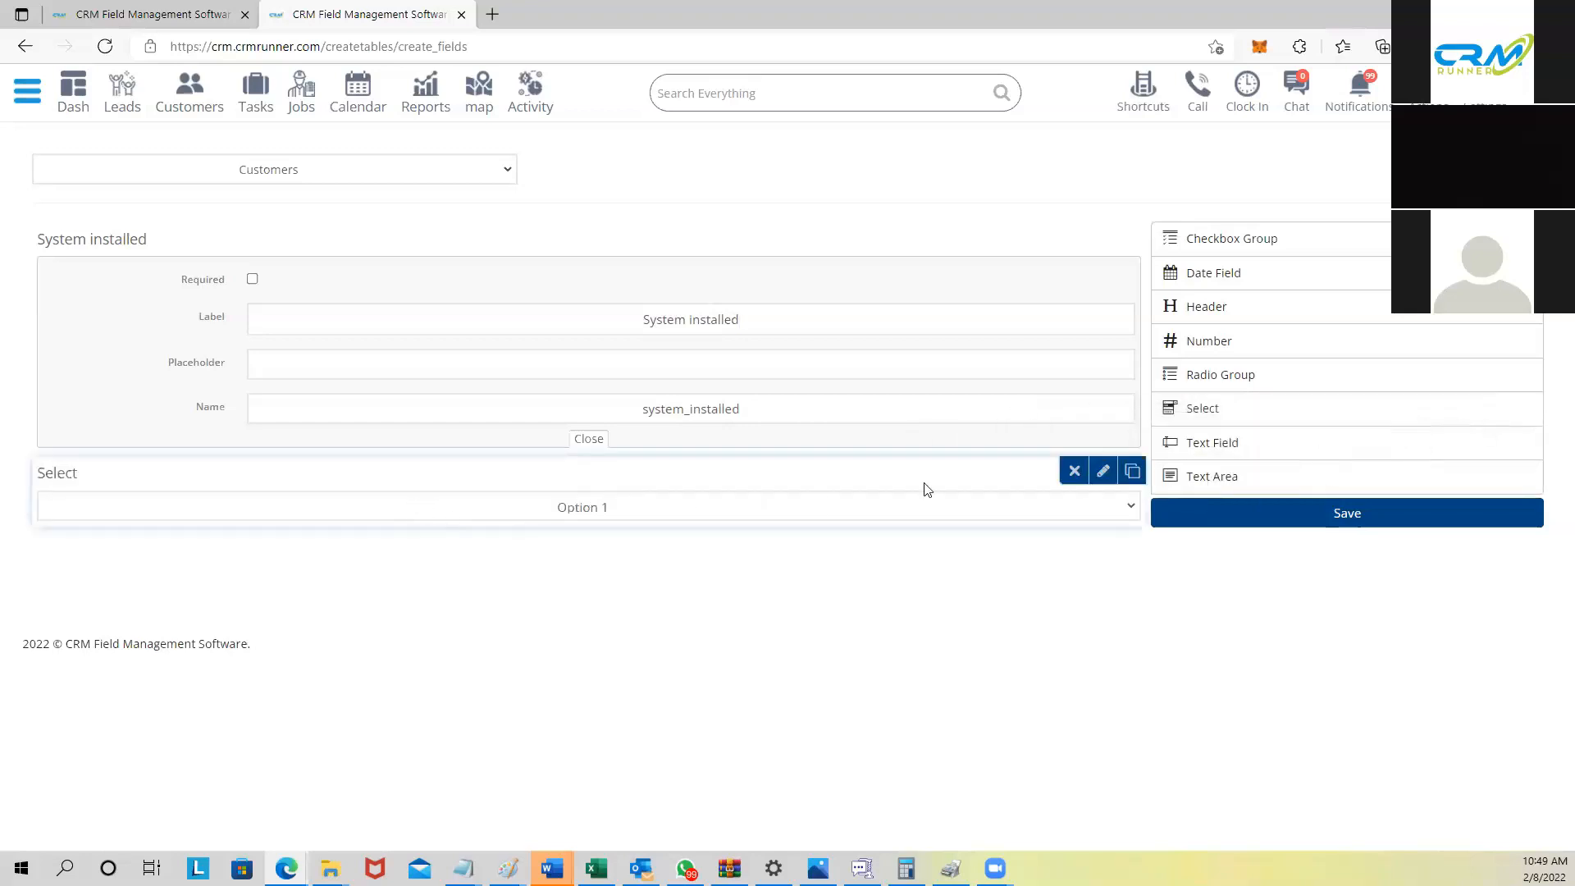
pyautogui.click(1103, 470)
pyautogui.moveTo(659, 558); pyautogui.dragTo(661, 557)
pyautogui.write('system type')
pyautogui.moveTo(372, 688); pyautogui.dragTo(225, 694)
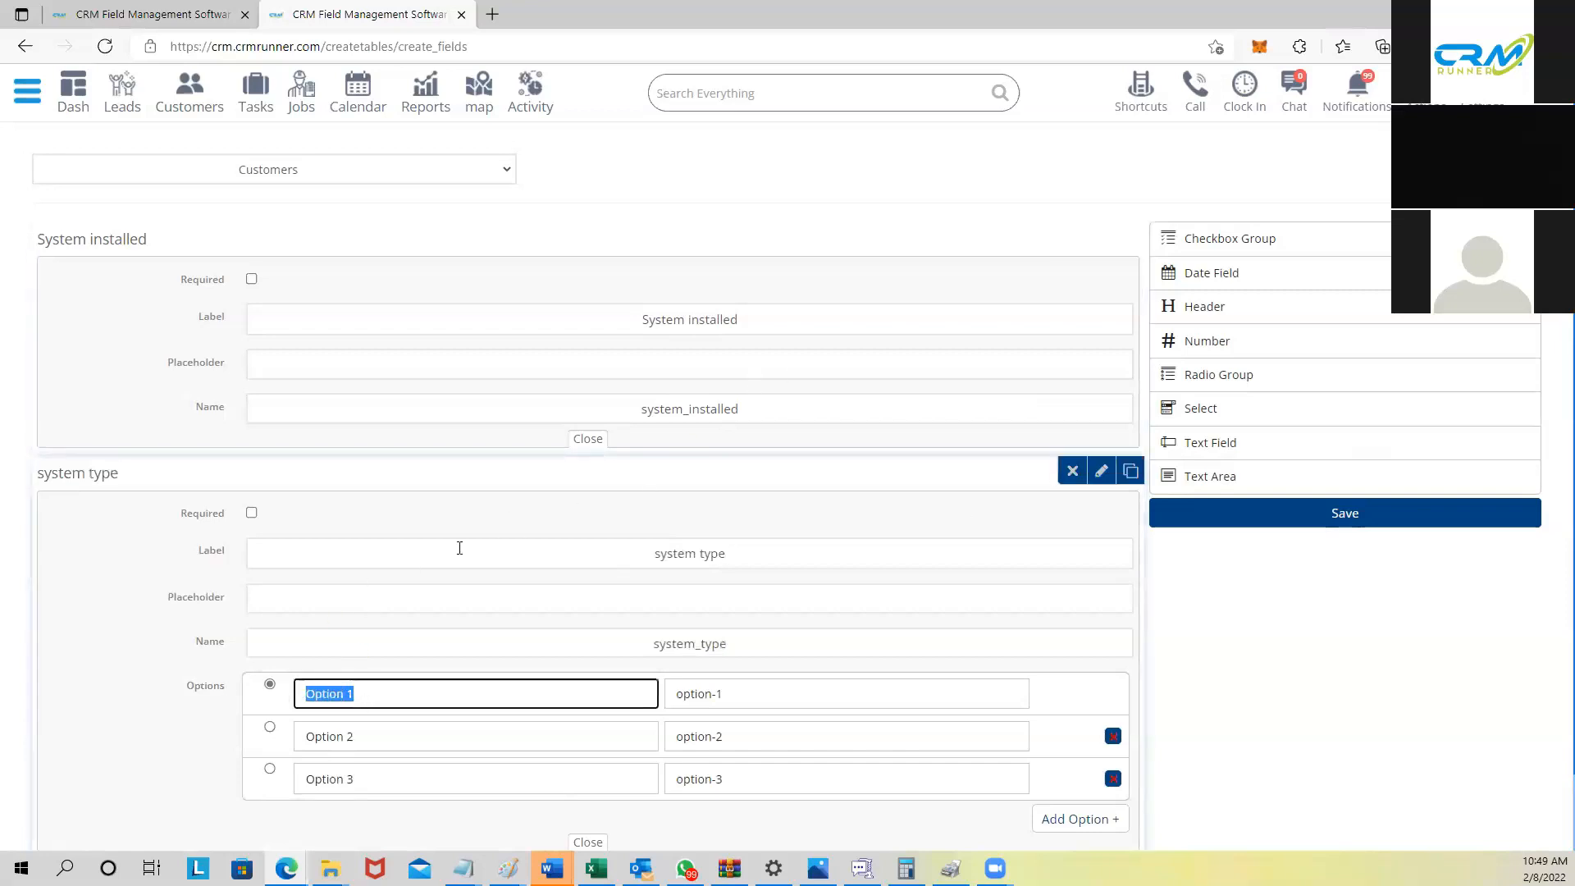
pyautogui.write('CCTV')
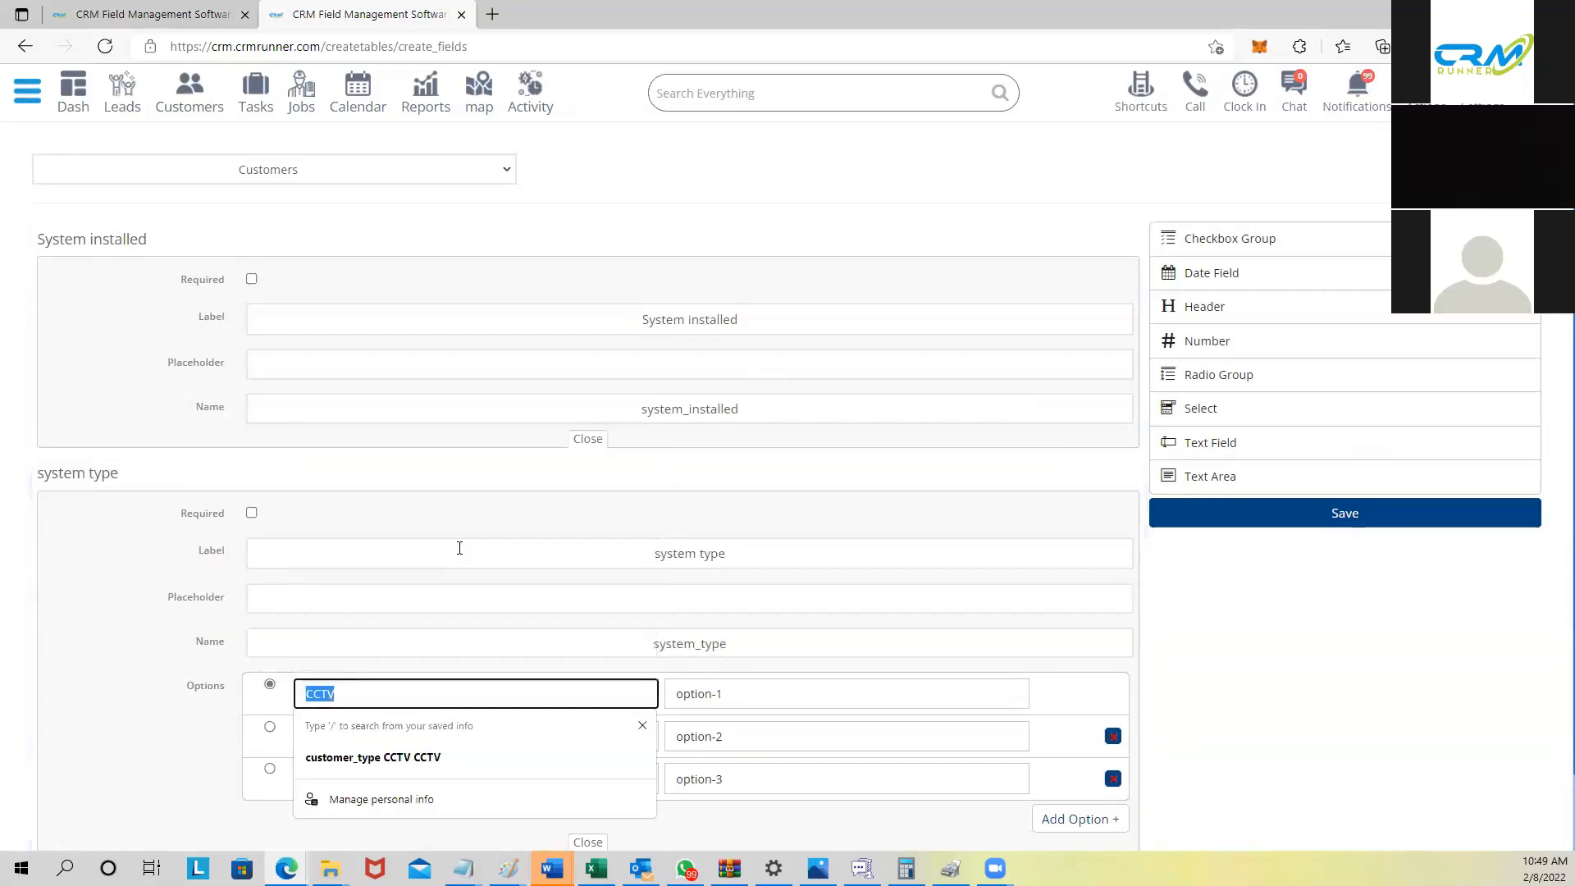
pyautogui.press('Tab')
pyautogui.write('CCTV')
# Step: Add Alarm and Fire as the remaining dropdown options and save the fields
pyautogui.moveTo(424, 728); pyautogui.dragTo(226, 745)
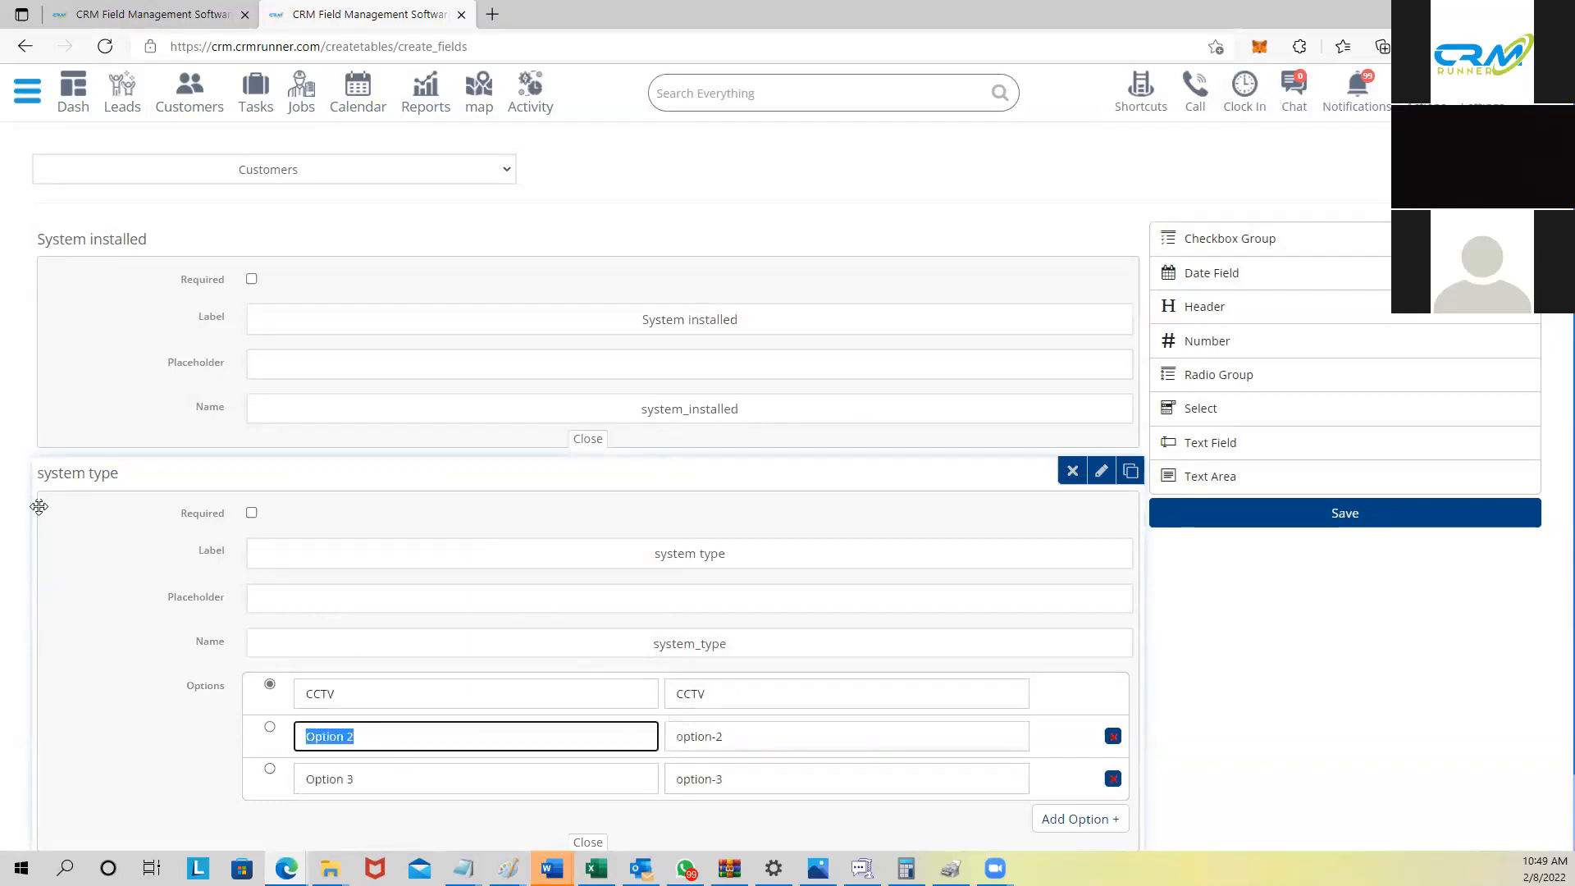
pyautogui.write('Alar')
pyautogui.hotkey('ctrl', 'a')
pyautogui.hotkey('ctrl', 'c')
pyautogui.press('Tab')
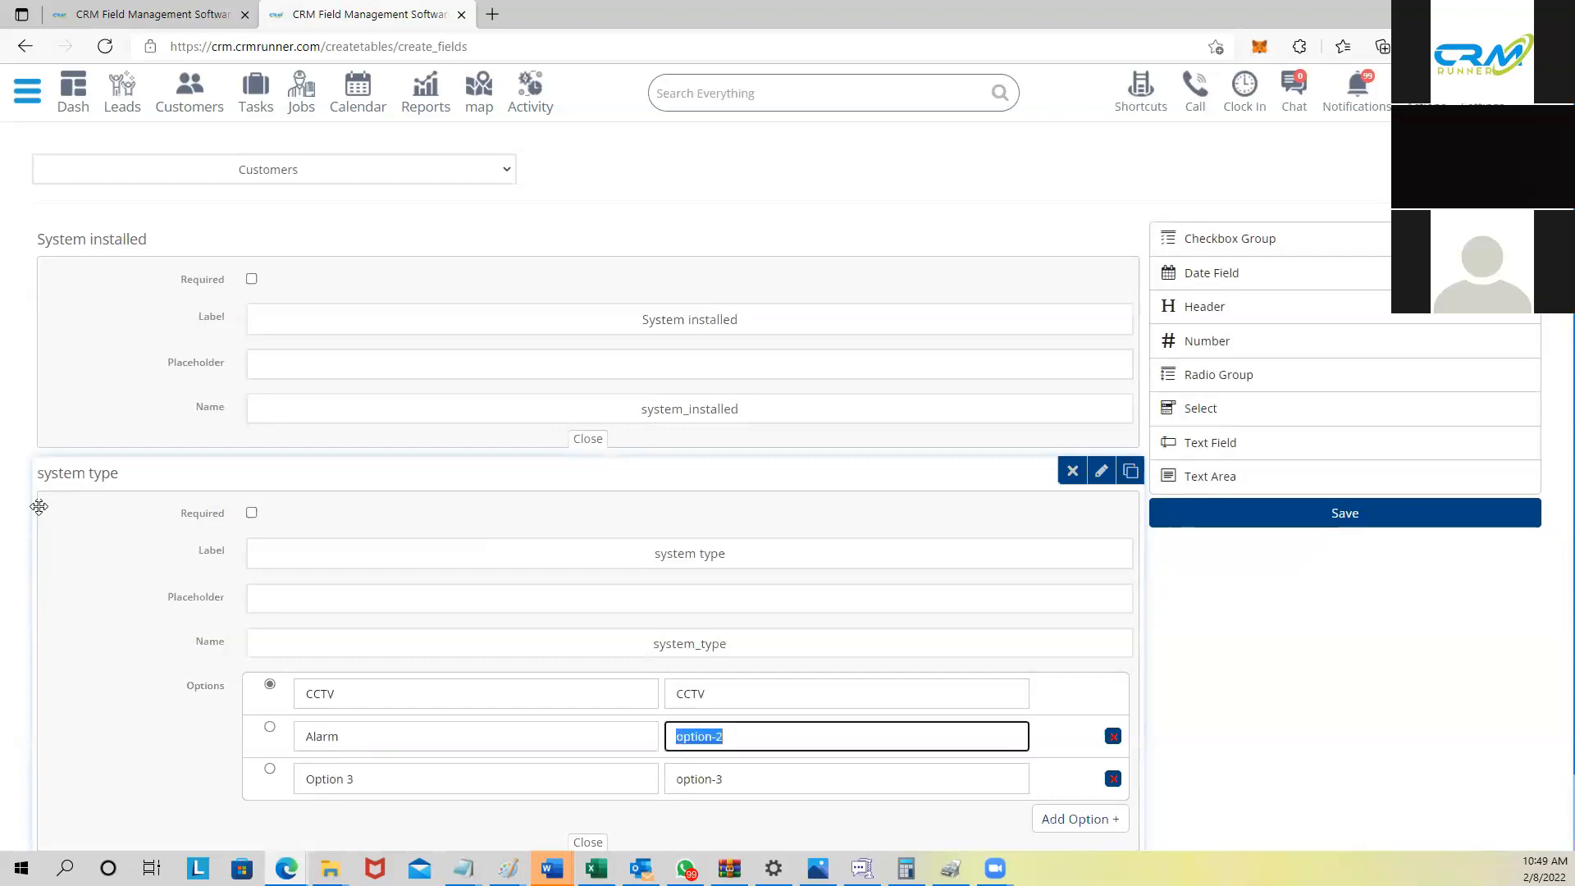
pyautogui.hotkey('ctrl', 'v')
pyautogui.press('Tab')
pyautogui.press('Tab')
pyautogui.press('Tab')
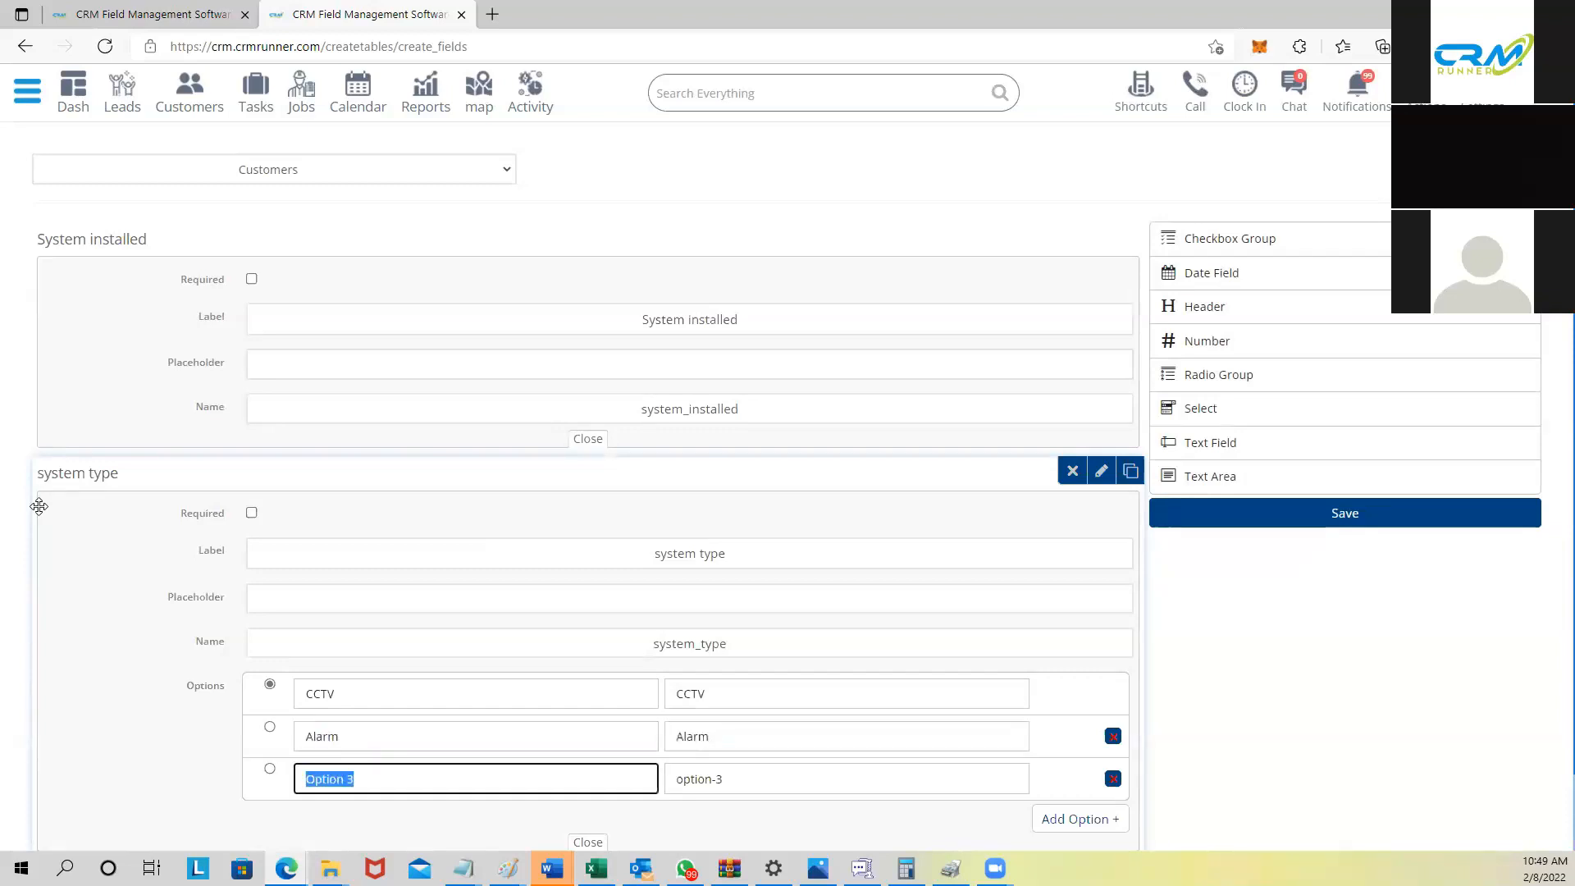
pyautogui.write('Fire')
pyautogui.hotkey('ctrl', 'a')
pyautogui.hotkey('ctrl', 'c')
pyautogui.press('Tab')
pyautogui.hotkey('ctrl', 'v')
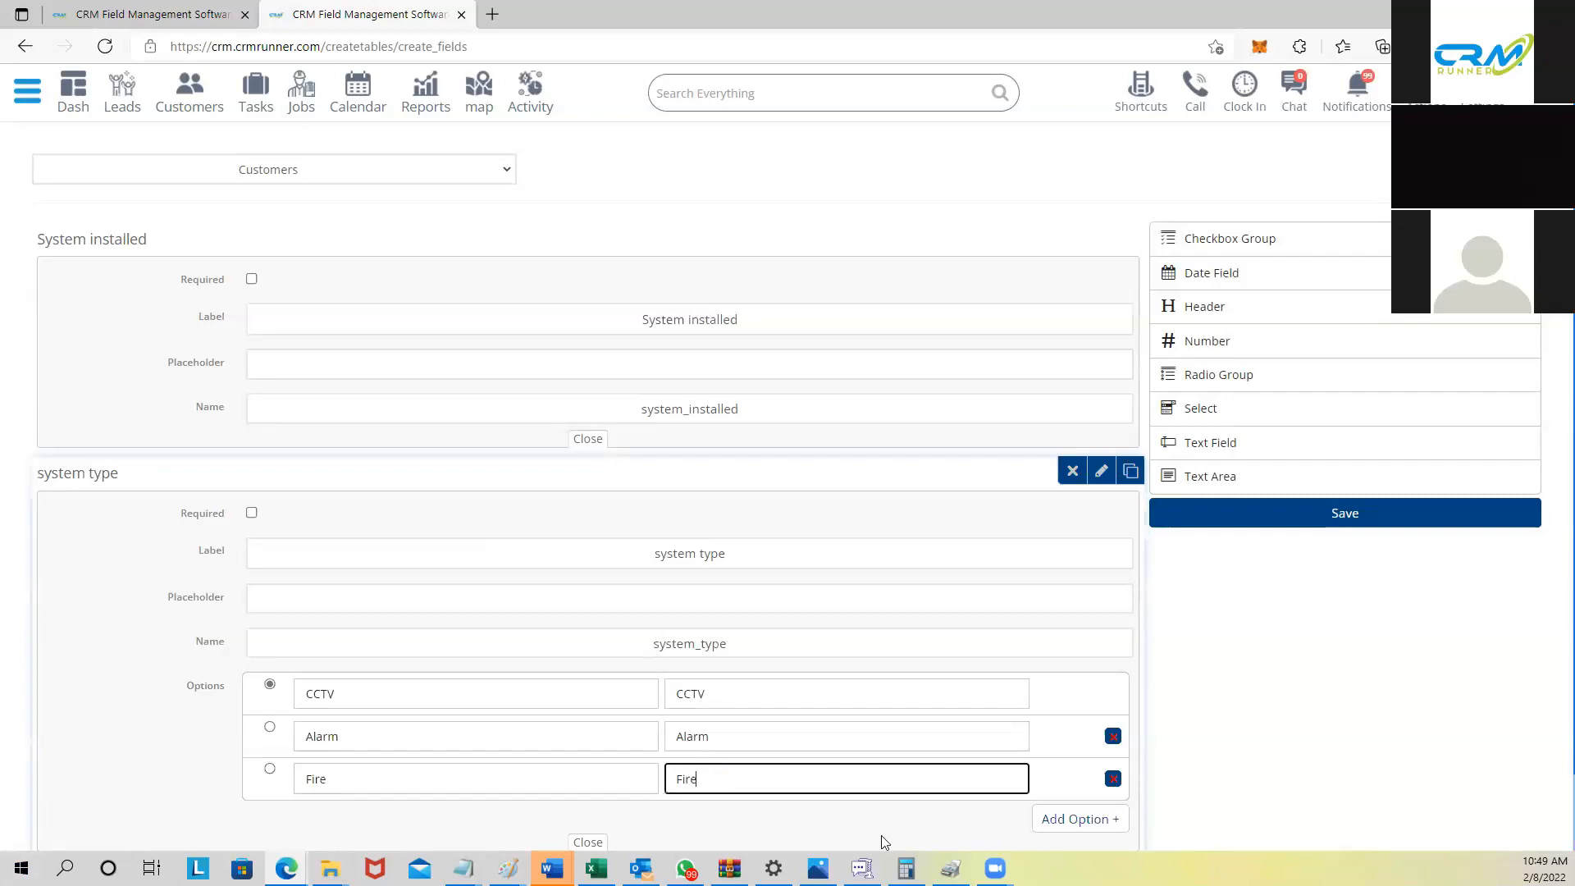
pyautogui.scroll(-1, 943, 783)
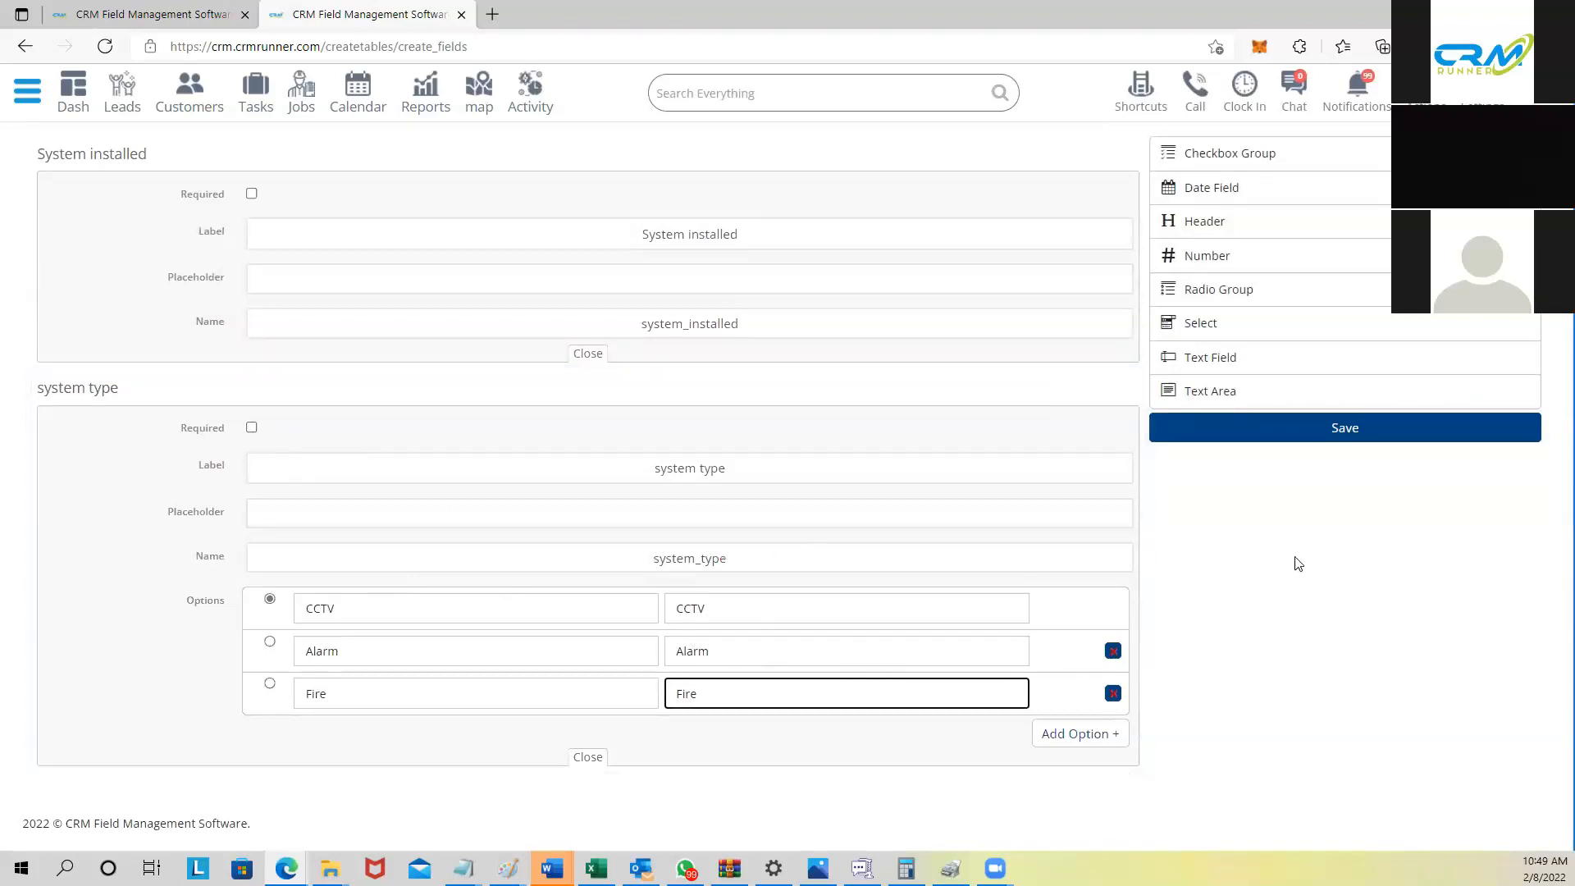
pyautogui.click(1311, 440)
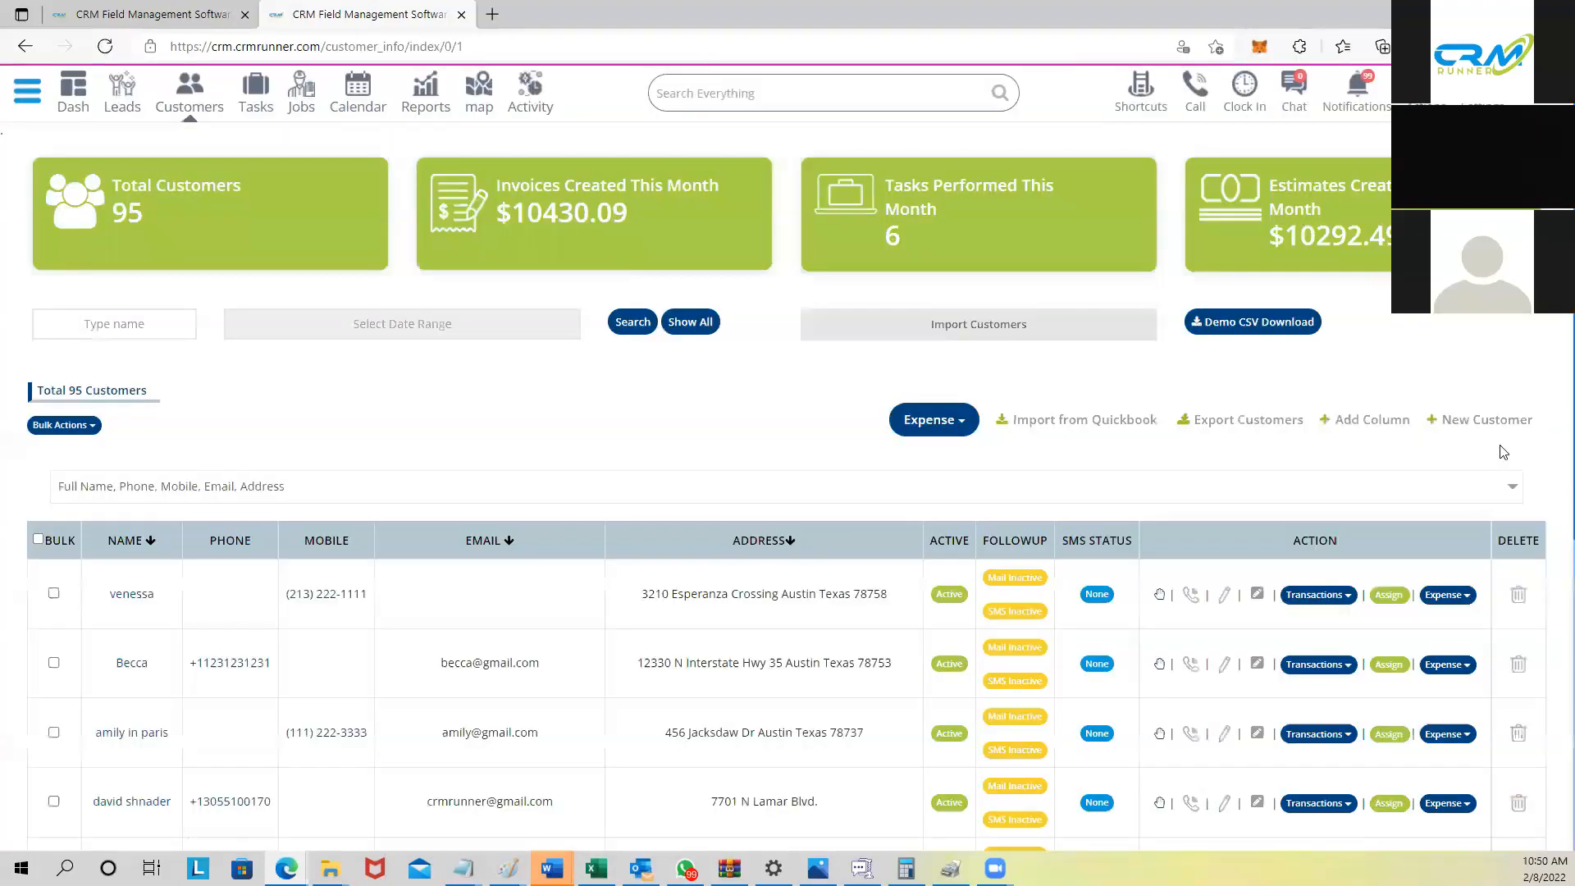
pyautogui.click(1474, 425)
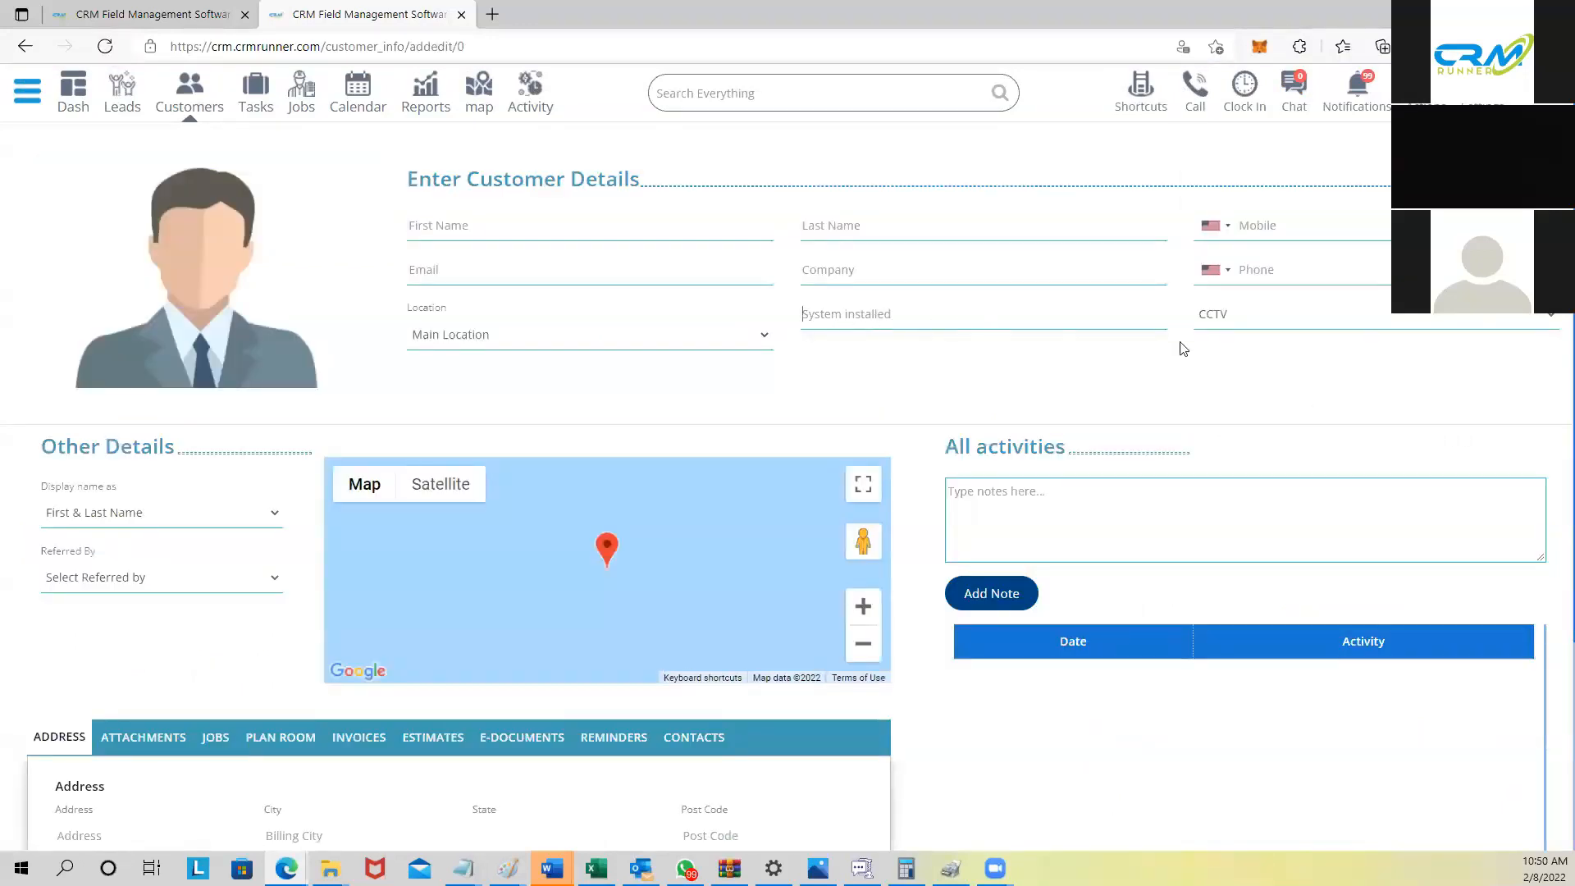
pyautogui.click(1261, 321)
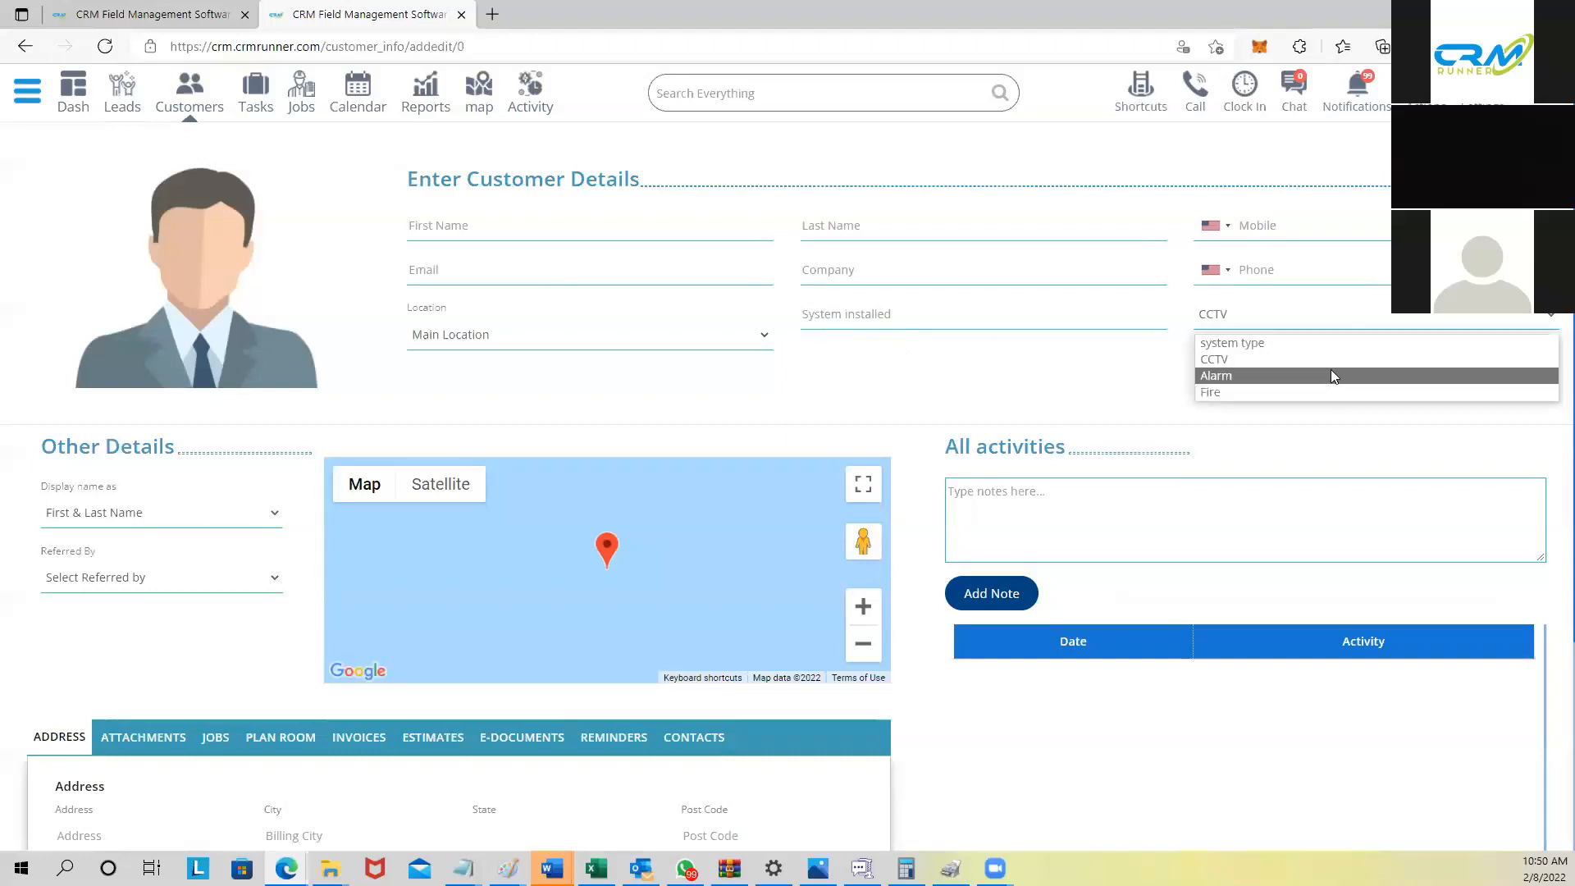
pyautogui.click(189, 94)
pyautogui.click(190, 95)
pyautogui.scroll(-1, 737, 630)
pyautogui.scroll(1, 738, 630)
pyautogui.scroll(-1, 738, 630)
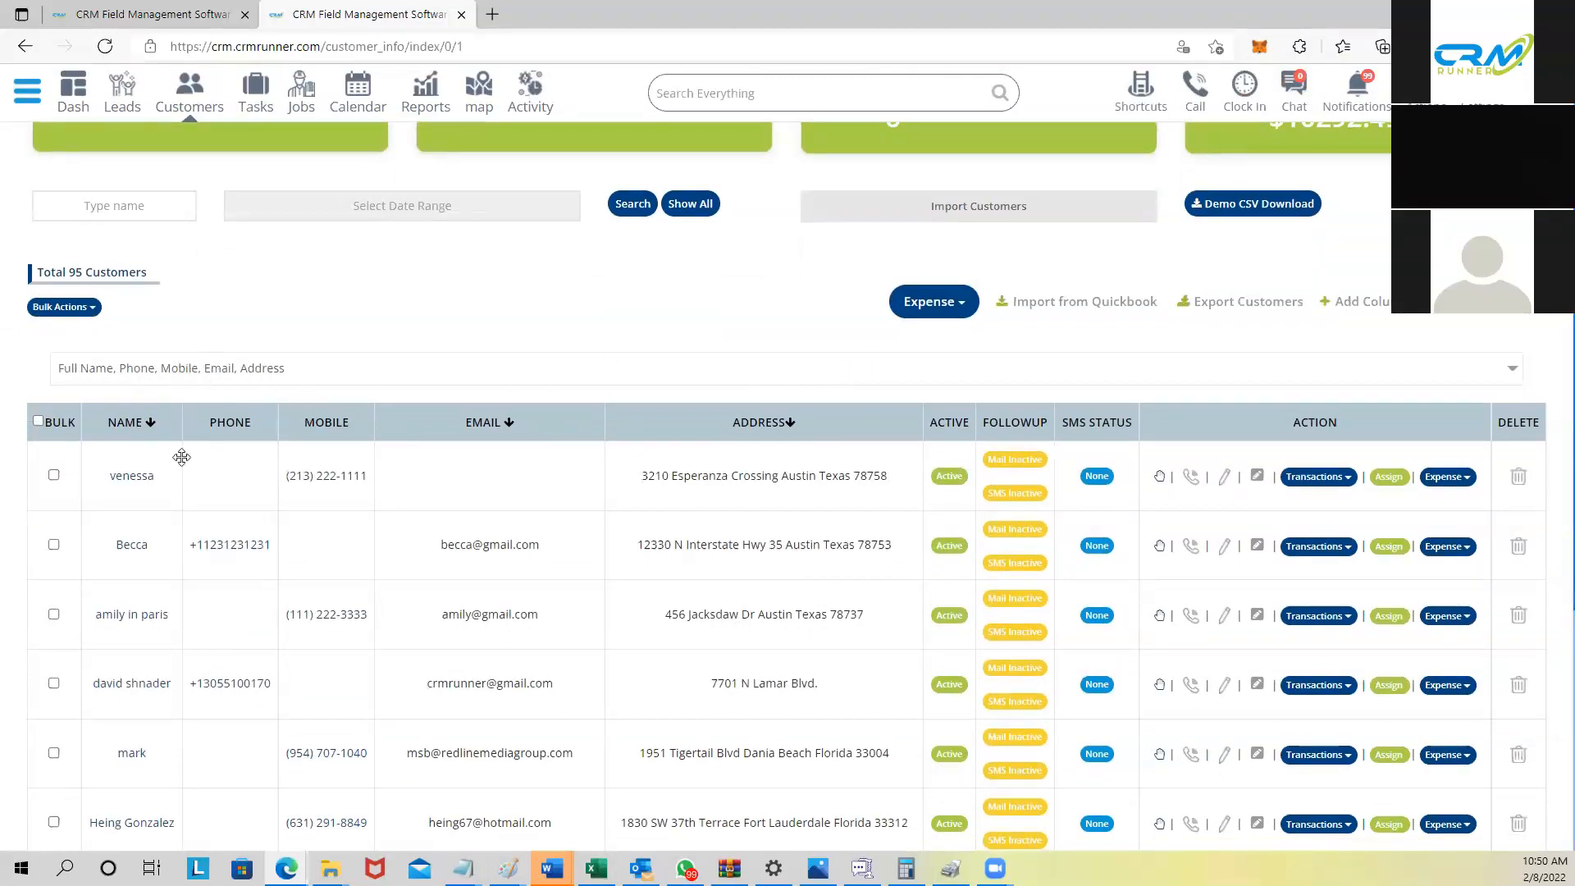
# Step: Show the system_type column in the customers list
pyautogui.click(267, 371)
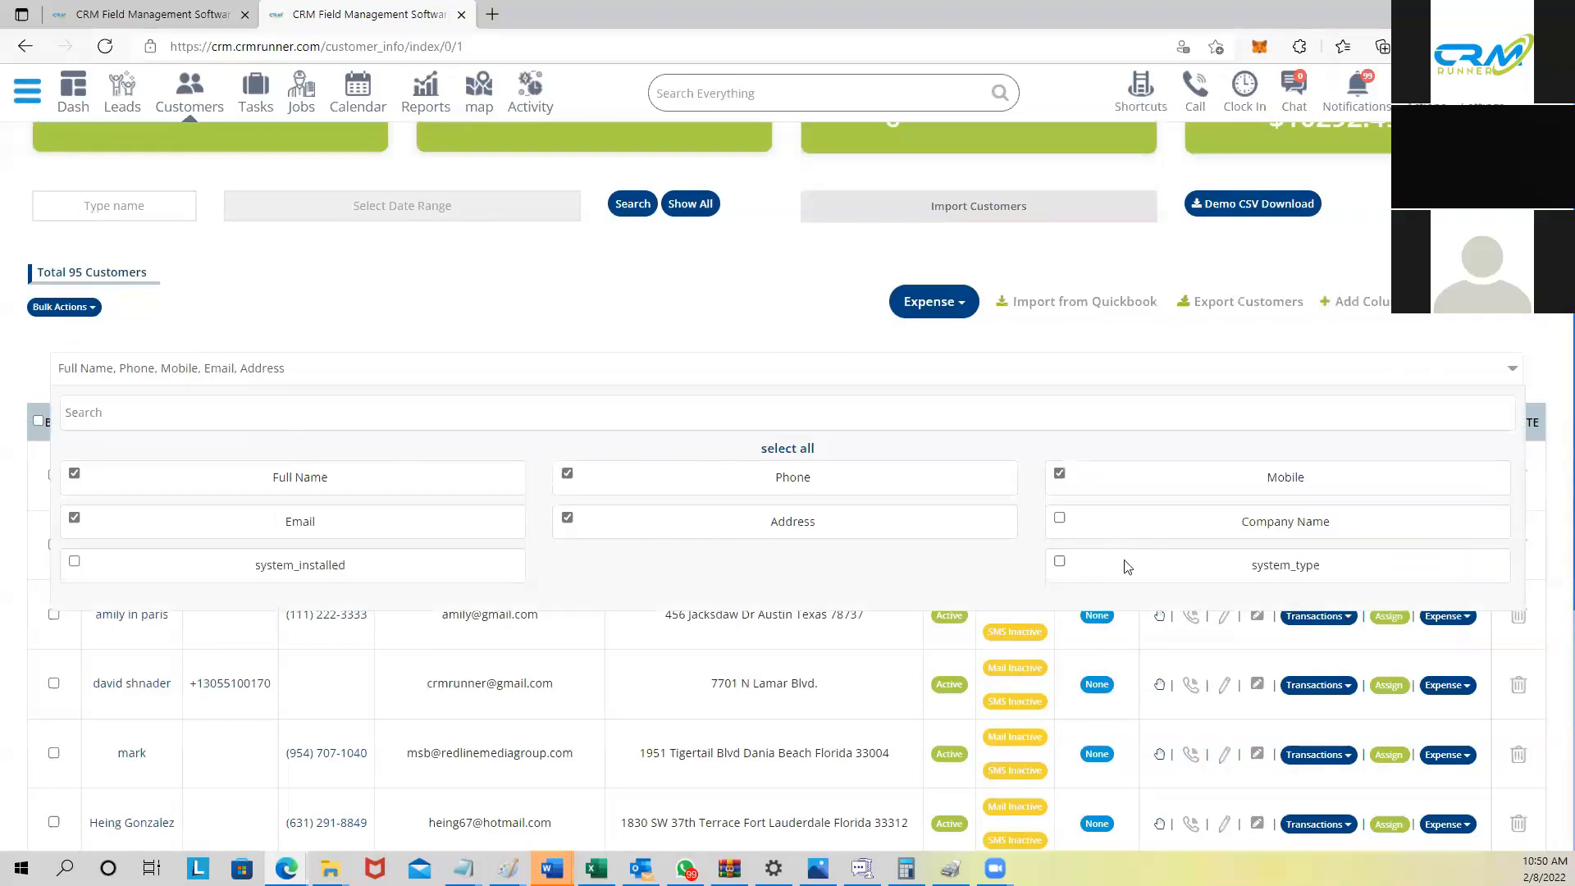
pyautogui.click(1059, 563)
pyautogui.click(760, 353)
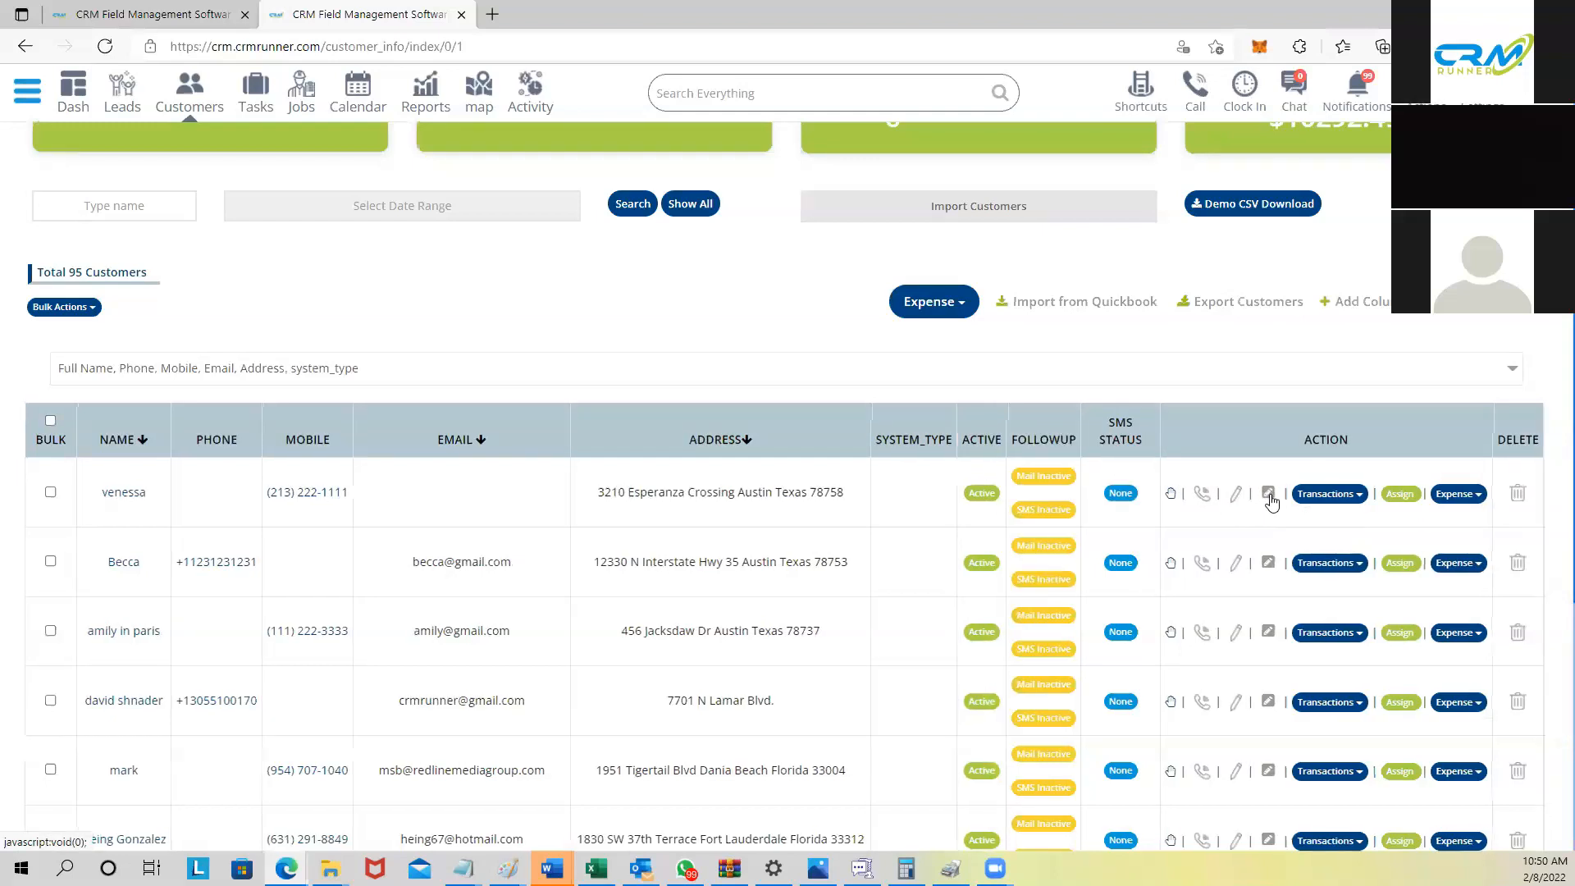
# Step: Set the first customer's system type to Fire and reload the list
pyautogui.click(1269, 494)
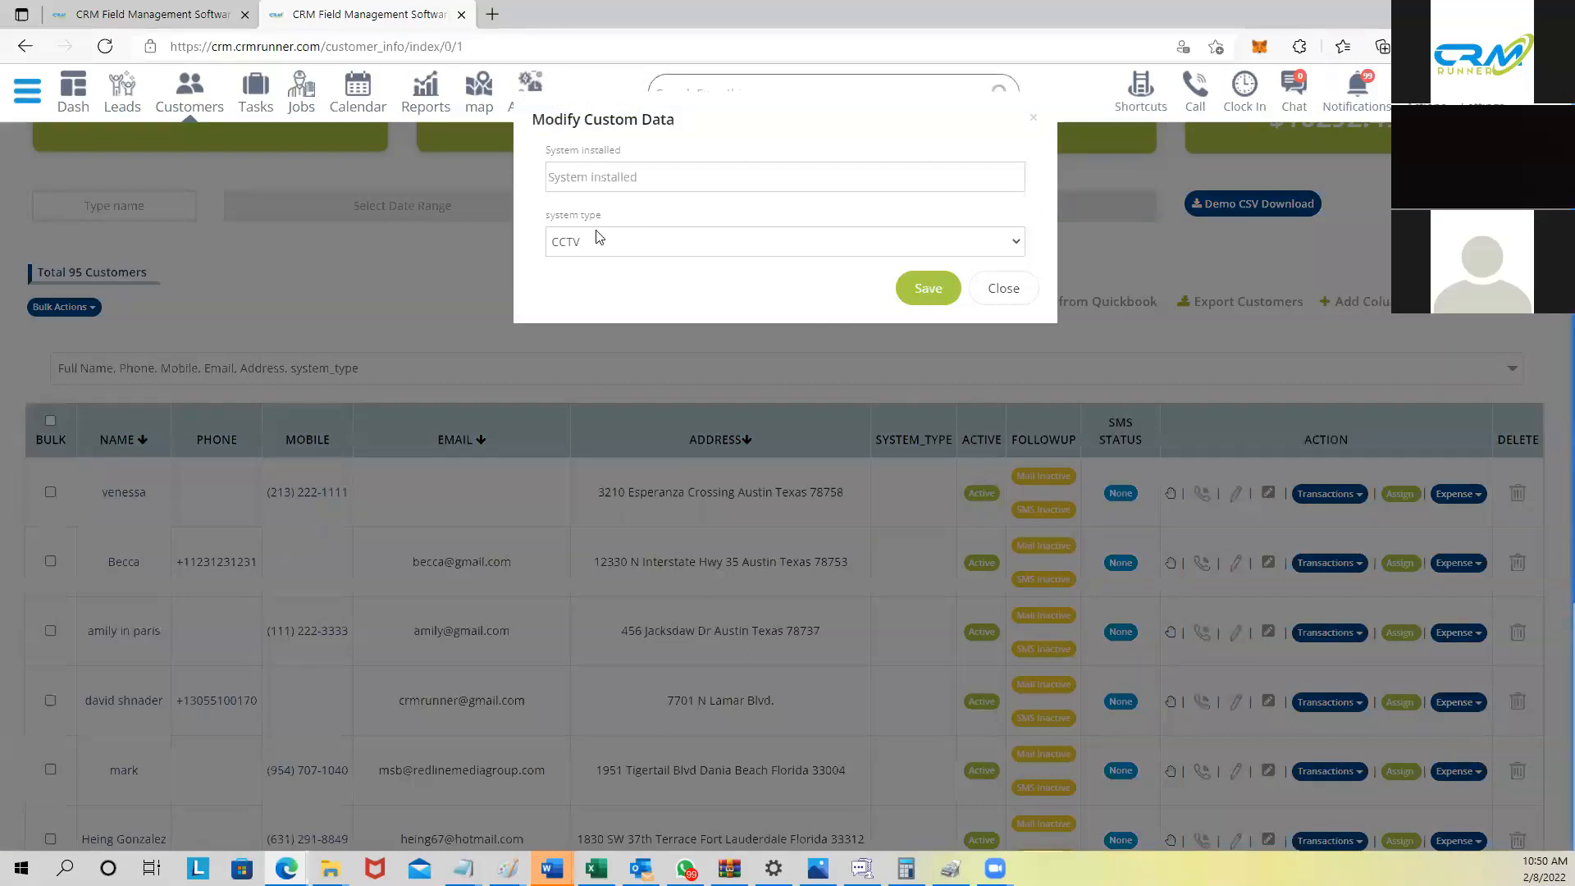
pyautogui.click(617, 241)
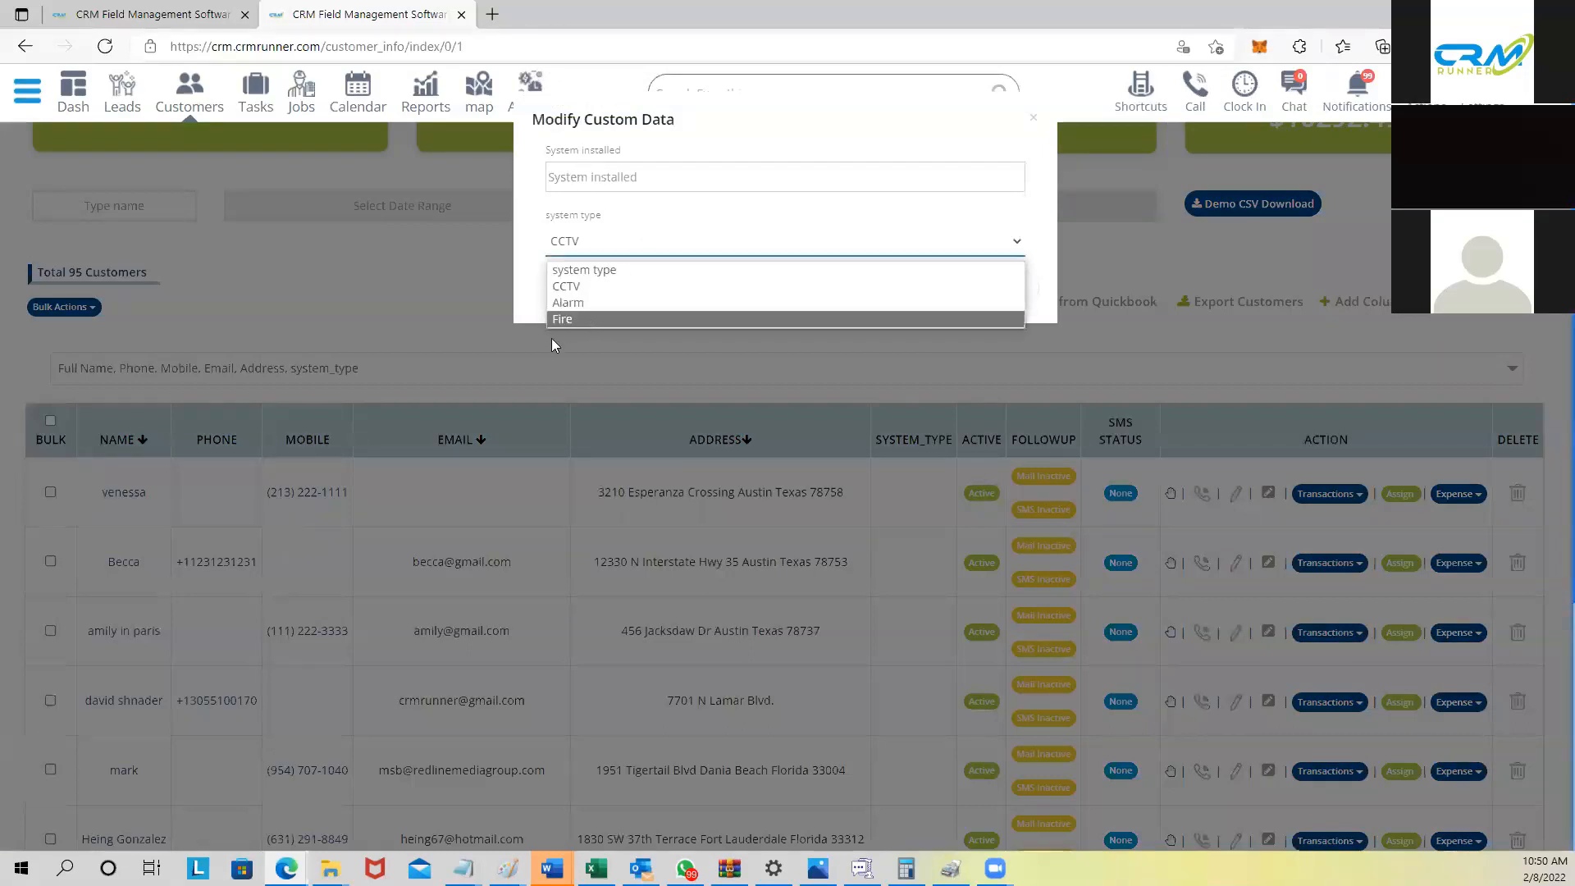
pyautogui.click(584, 316)
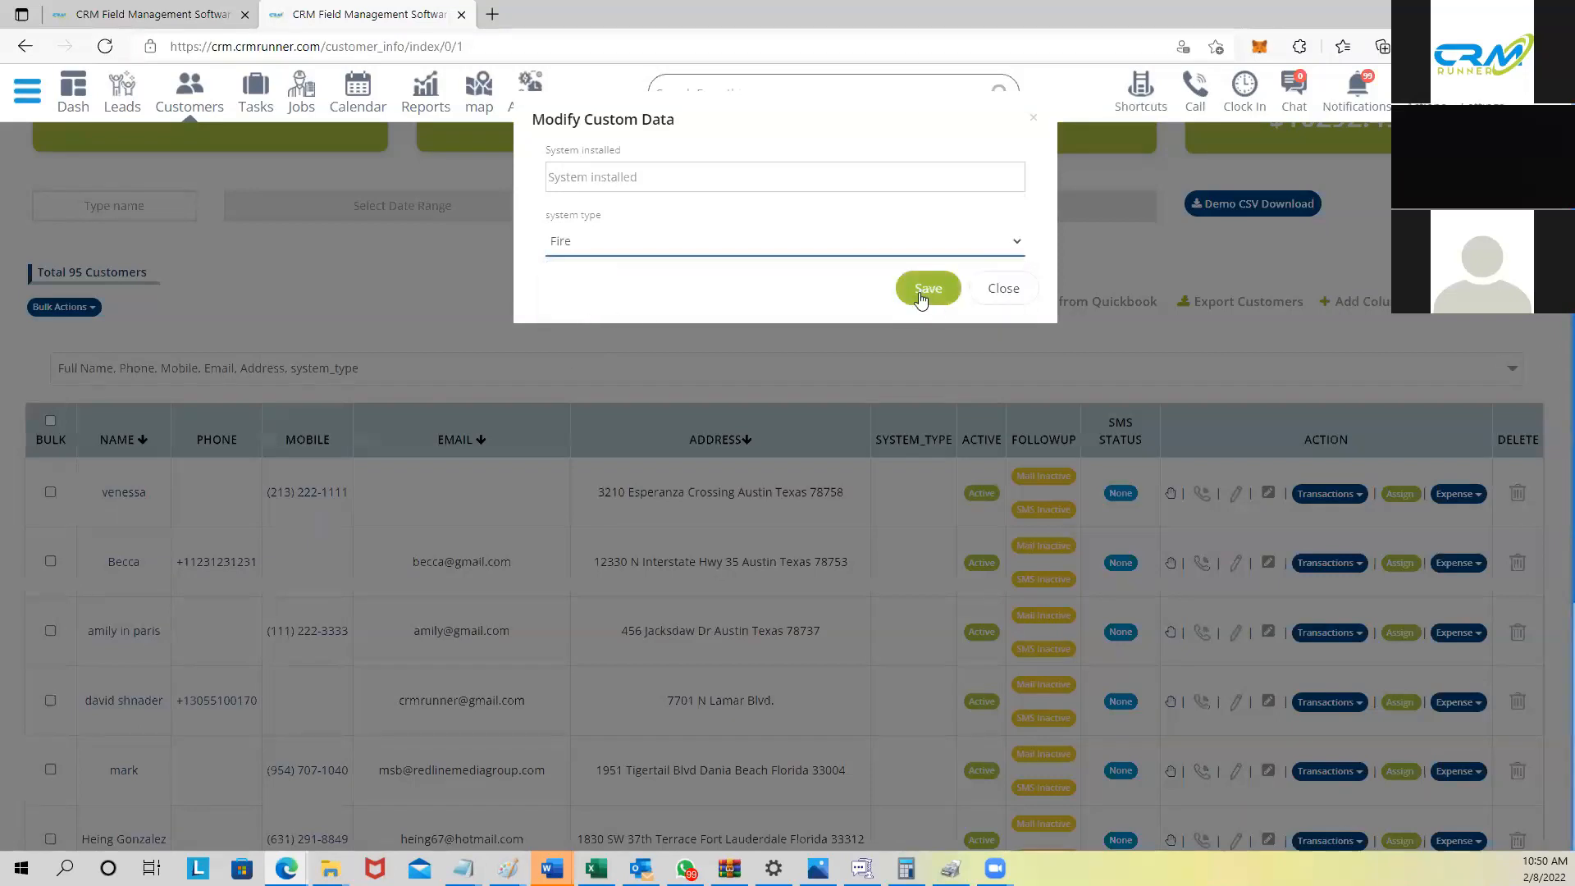
pyautogui.click(922, 288)
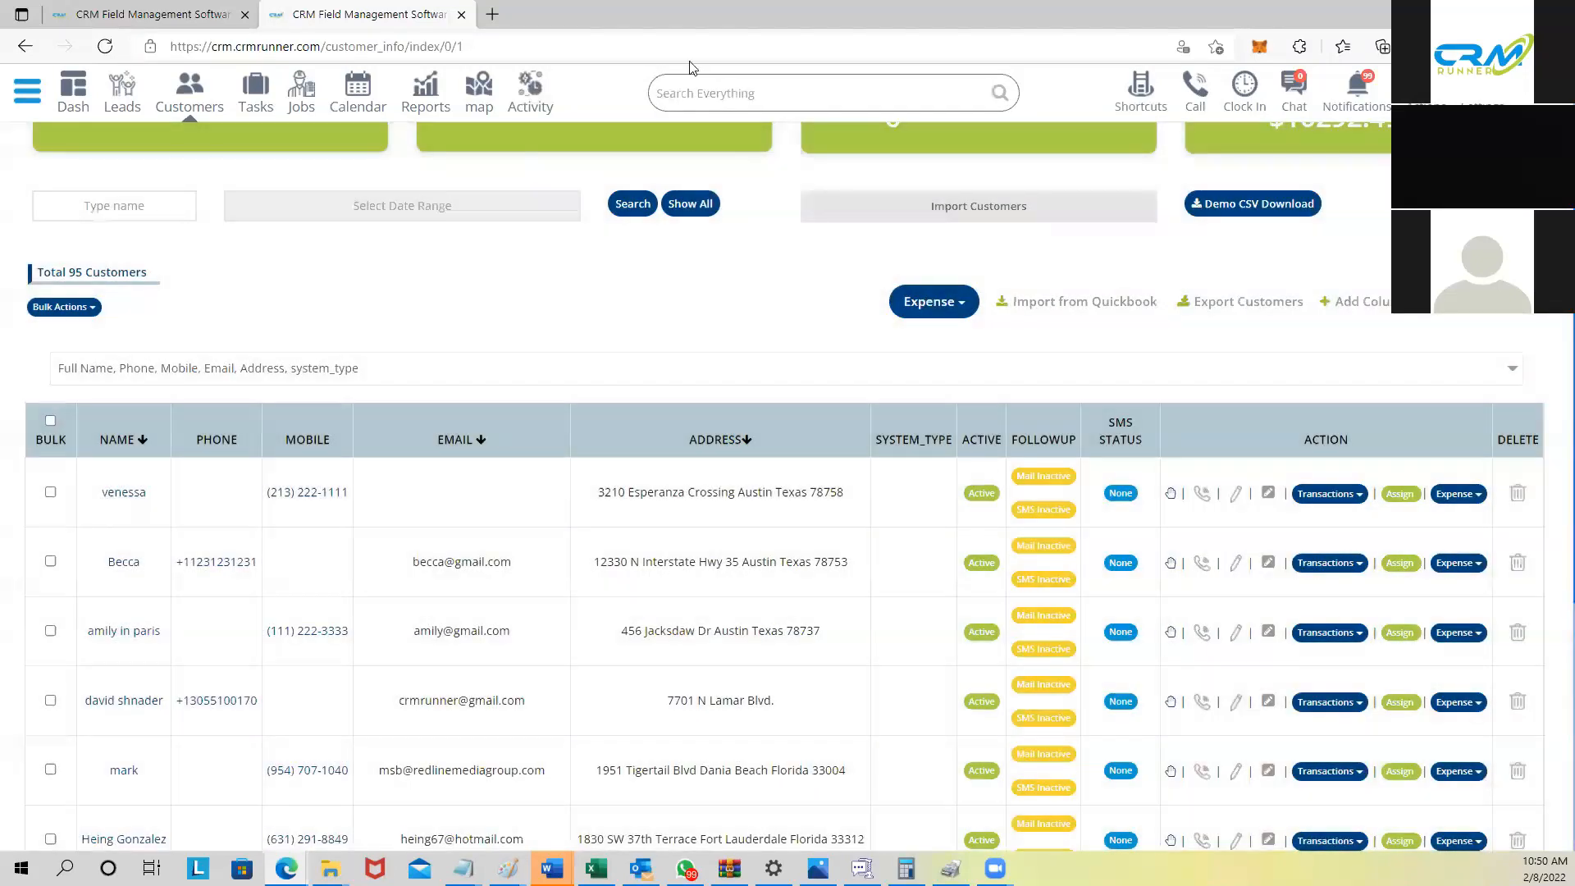
pyautogui.click(687, 46)
pyautogui.press('Return')
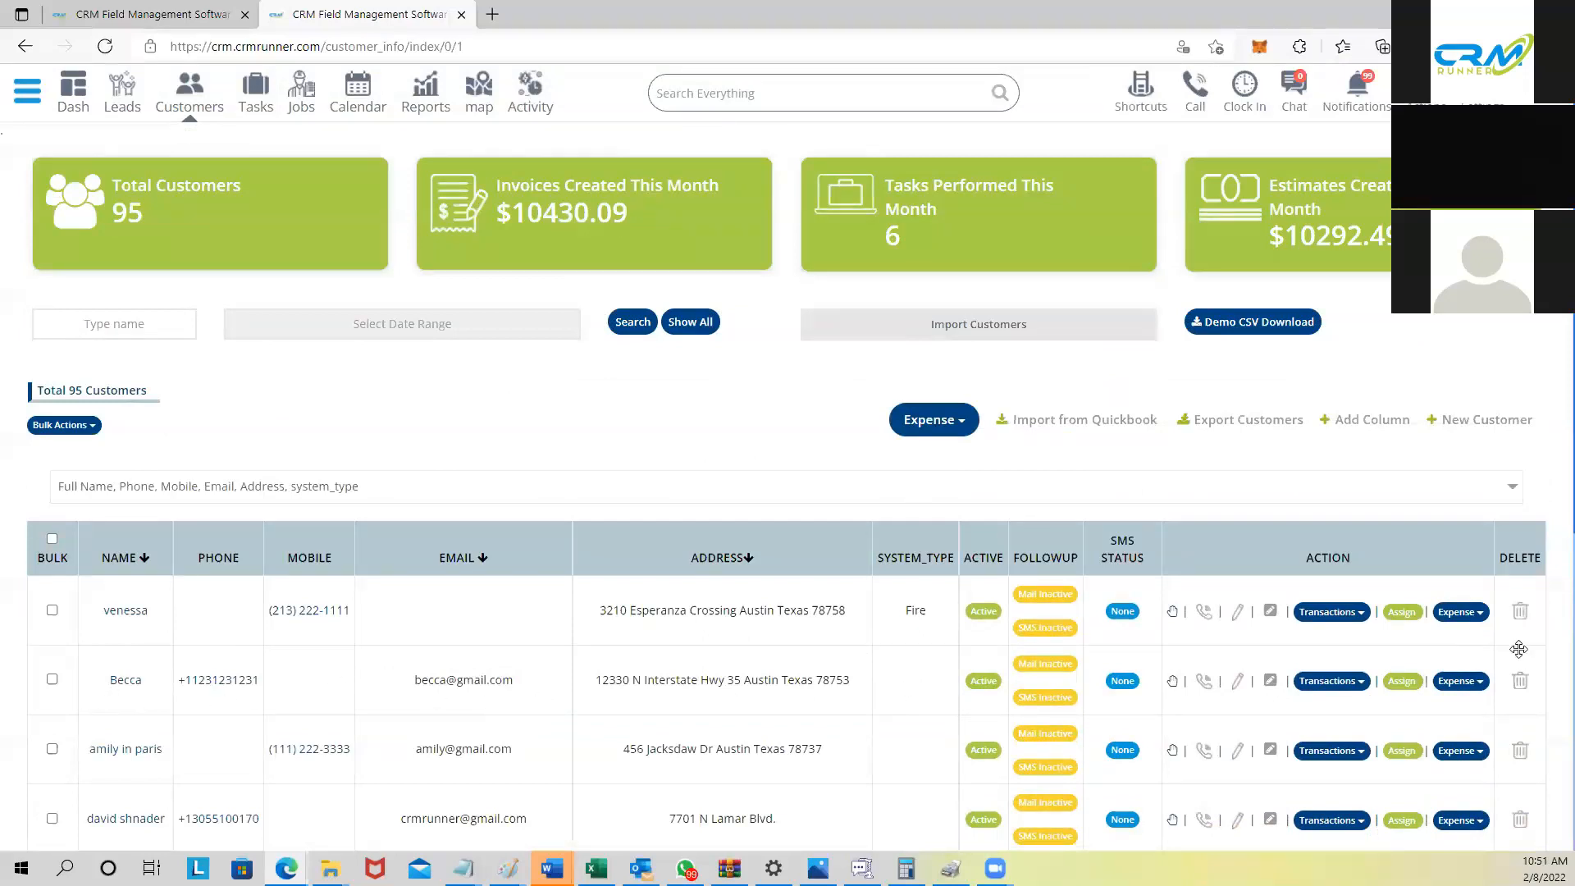
# Step: Set the second customer's system type to CCTV and reload the list
pyautogui.click(1271, 682)
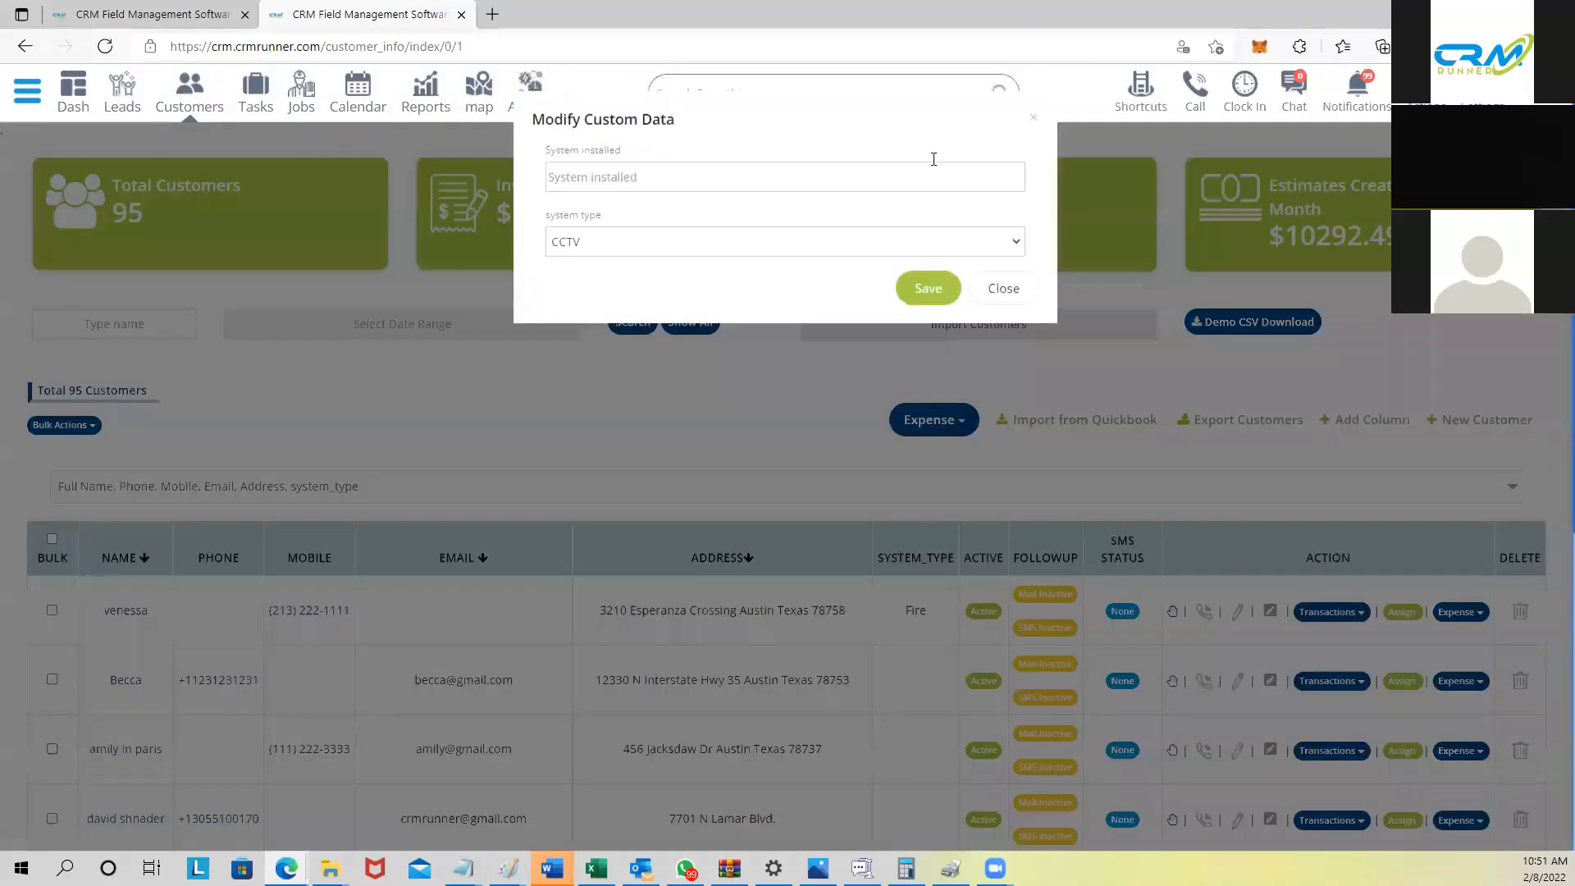
pyautogui.click(685, 251)
pyautogui.click(657, 287)
pyautogui.click(838, 47)
pyautogui.press('Return')
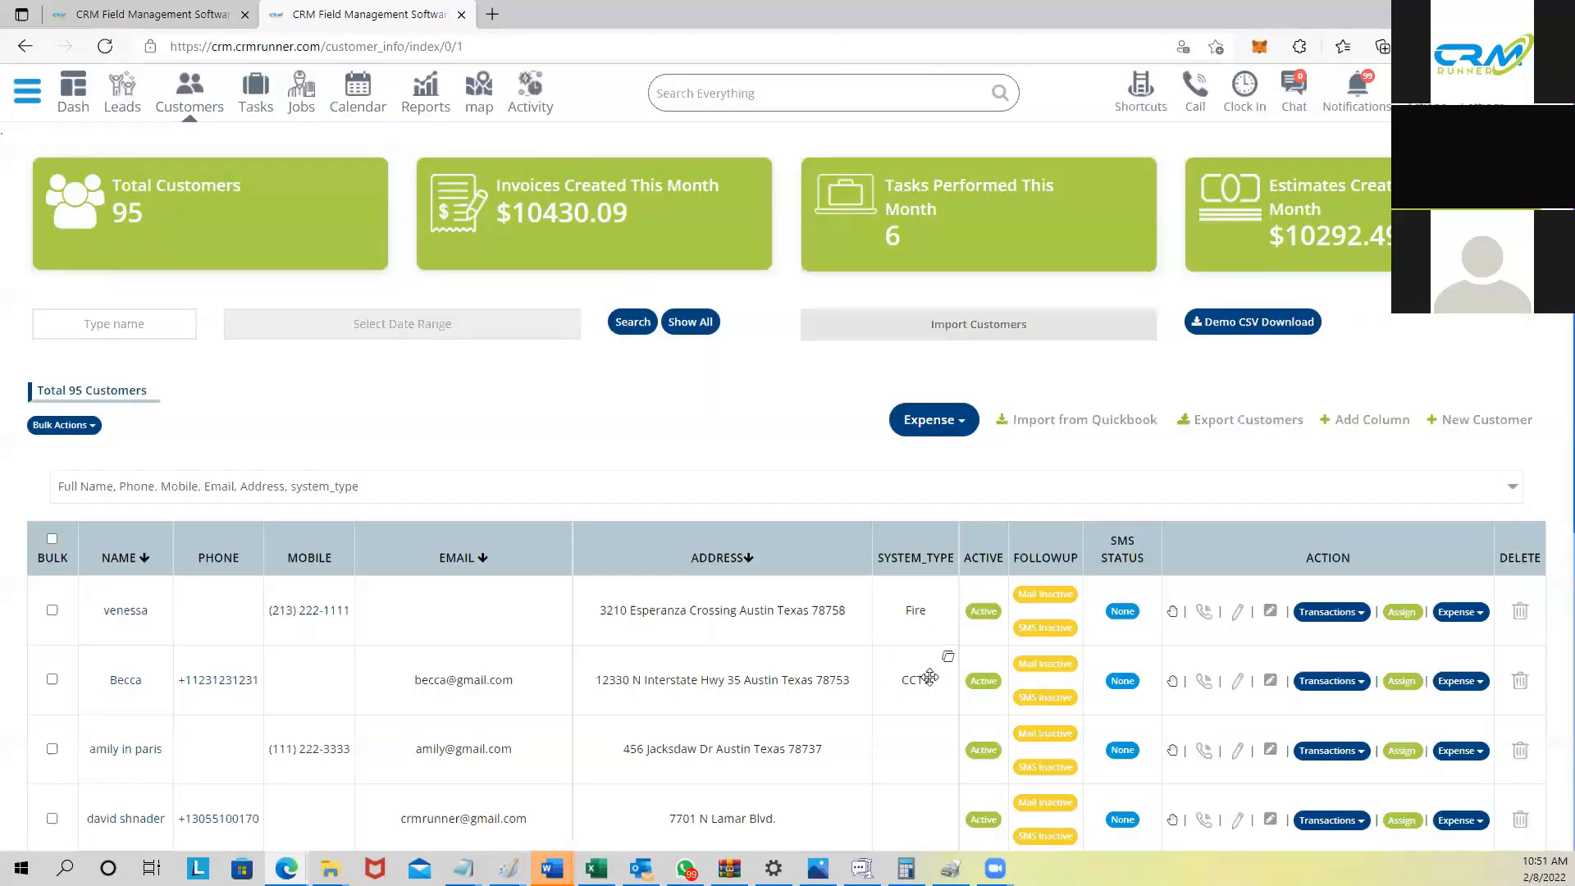
pyautogui.scroll(-1, 902, 697)
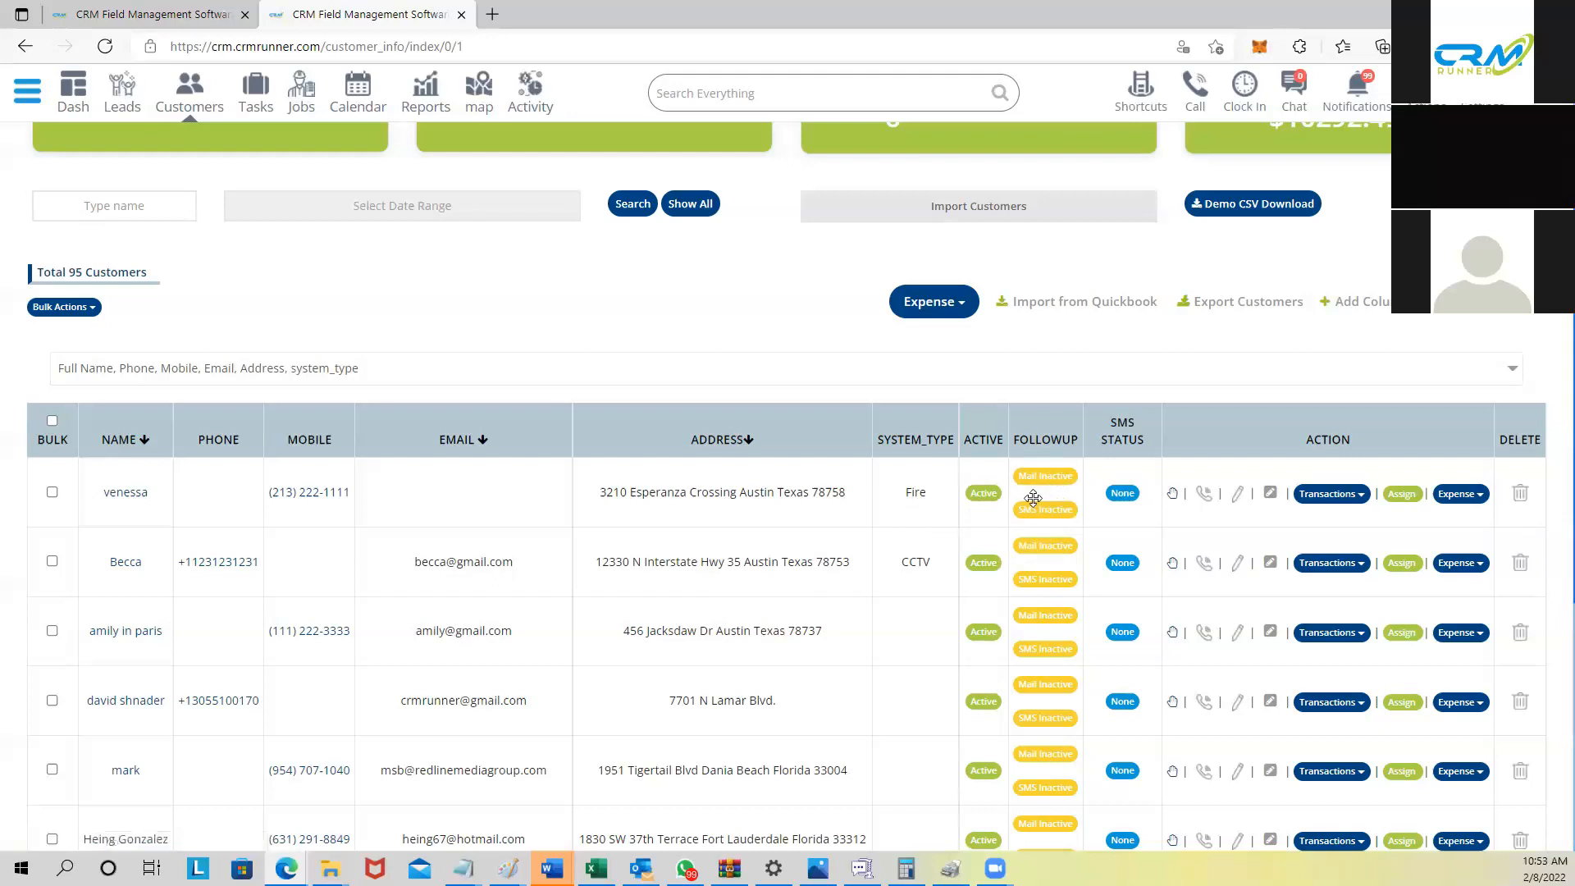
# Step: Preview the 'Greetings from pogosecurity.com' email template for the first customer
pyautogui.hscroll(3, 1030, 512)
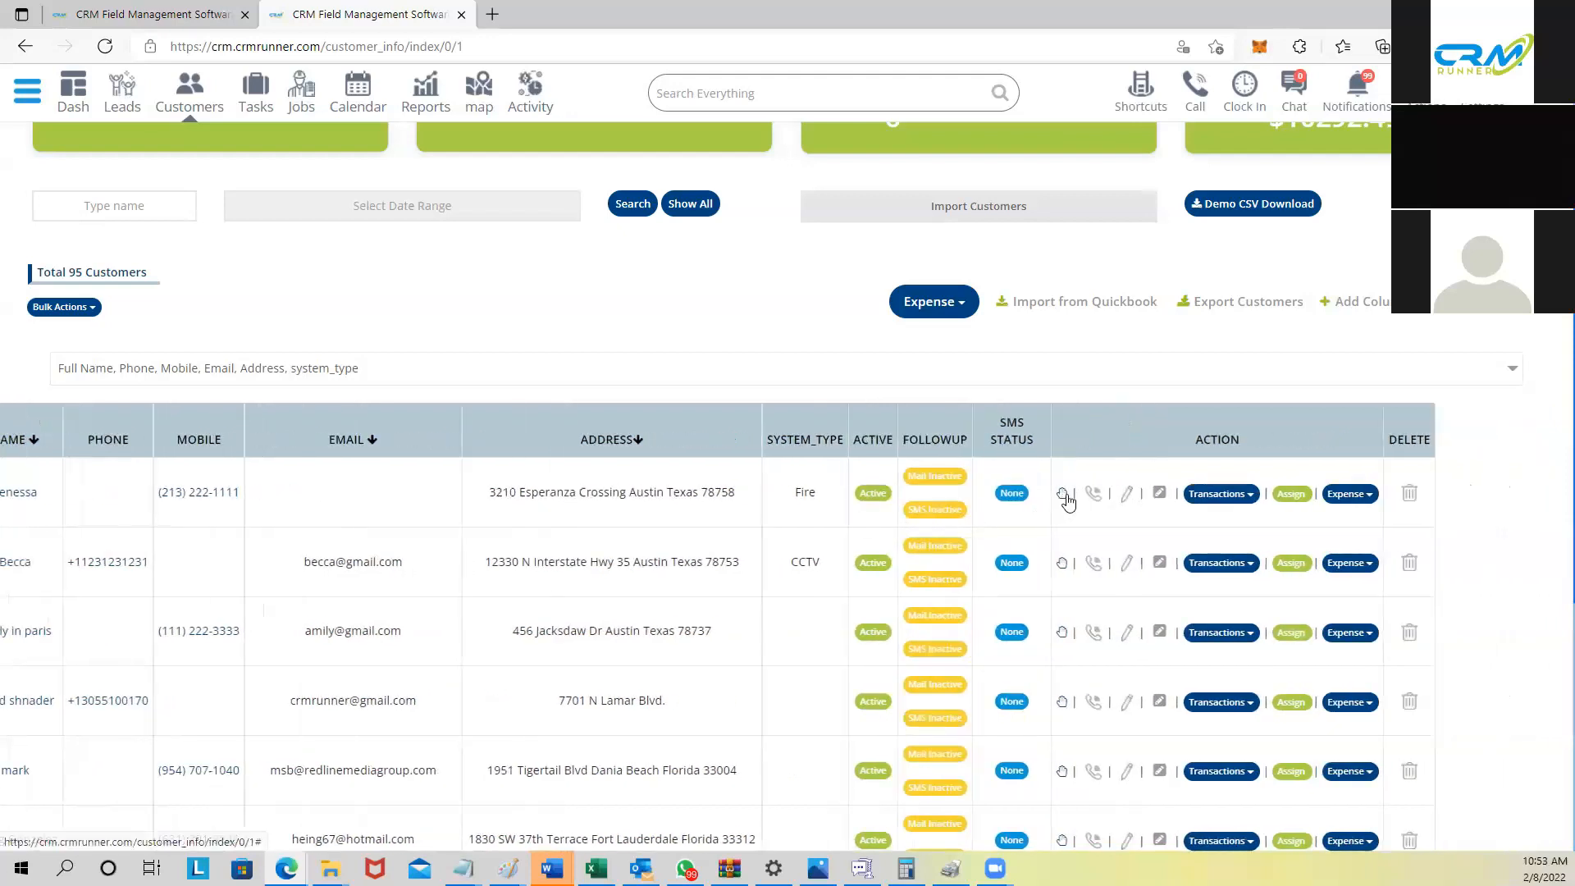
pyautogui.click(1062, 493)
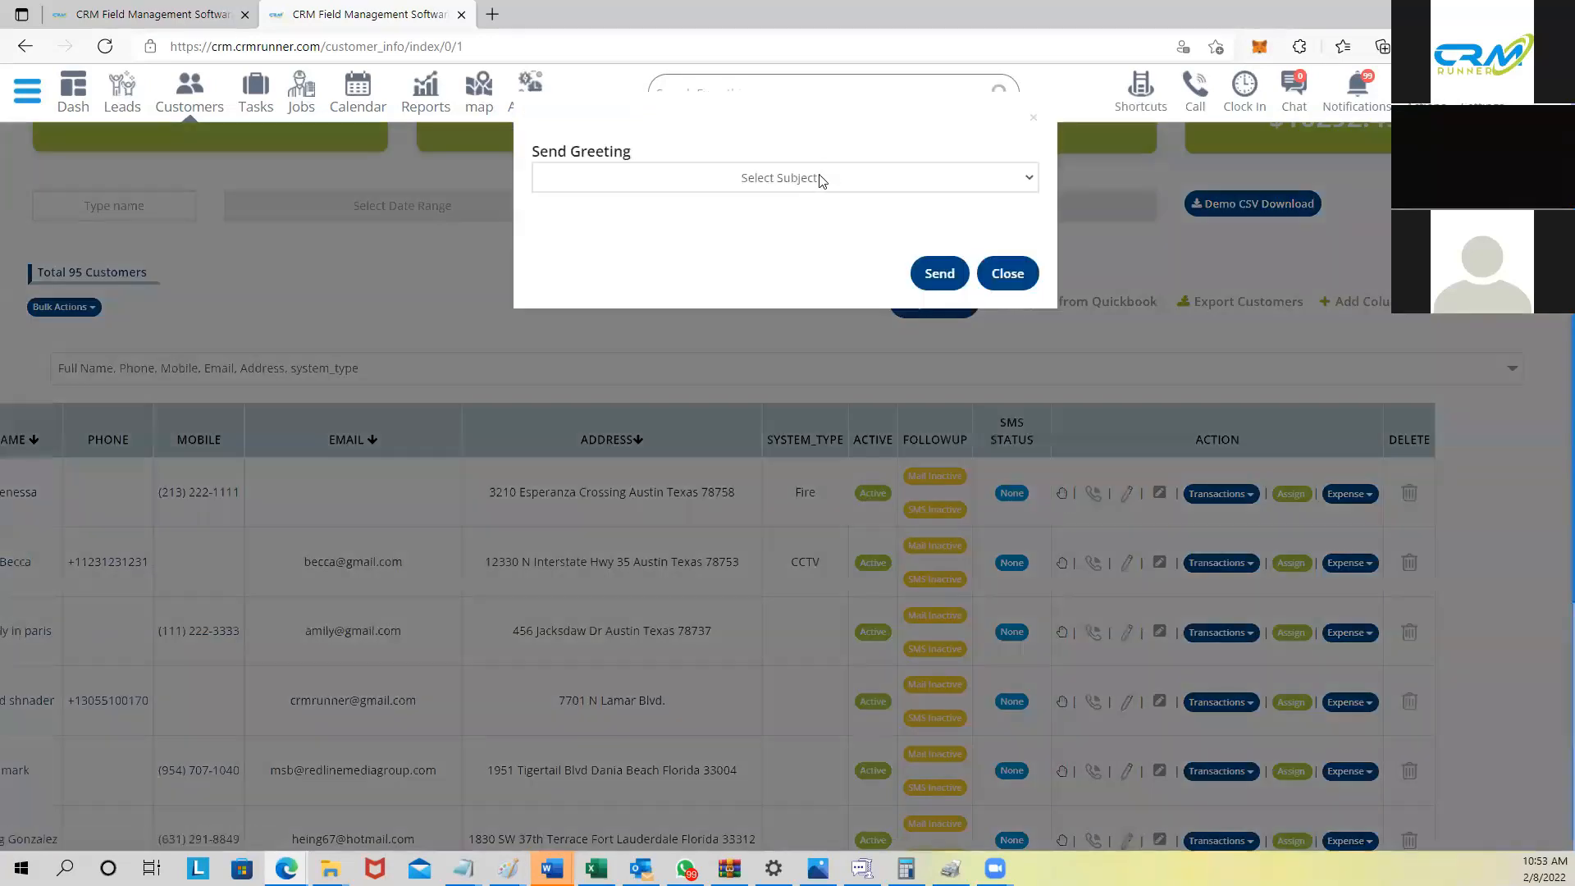
pyautogui.click(820, 178)
pyautogui.click(800, 222)
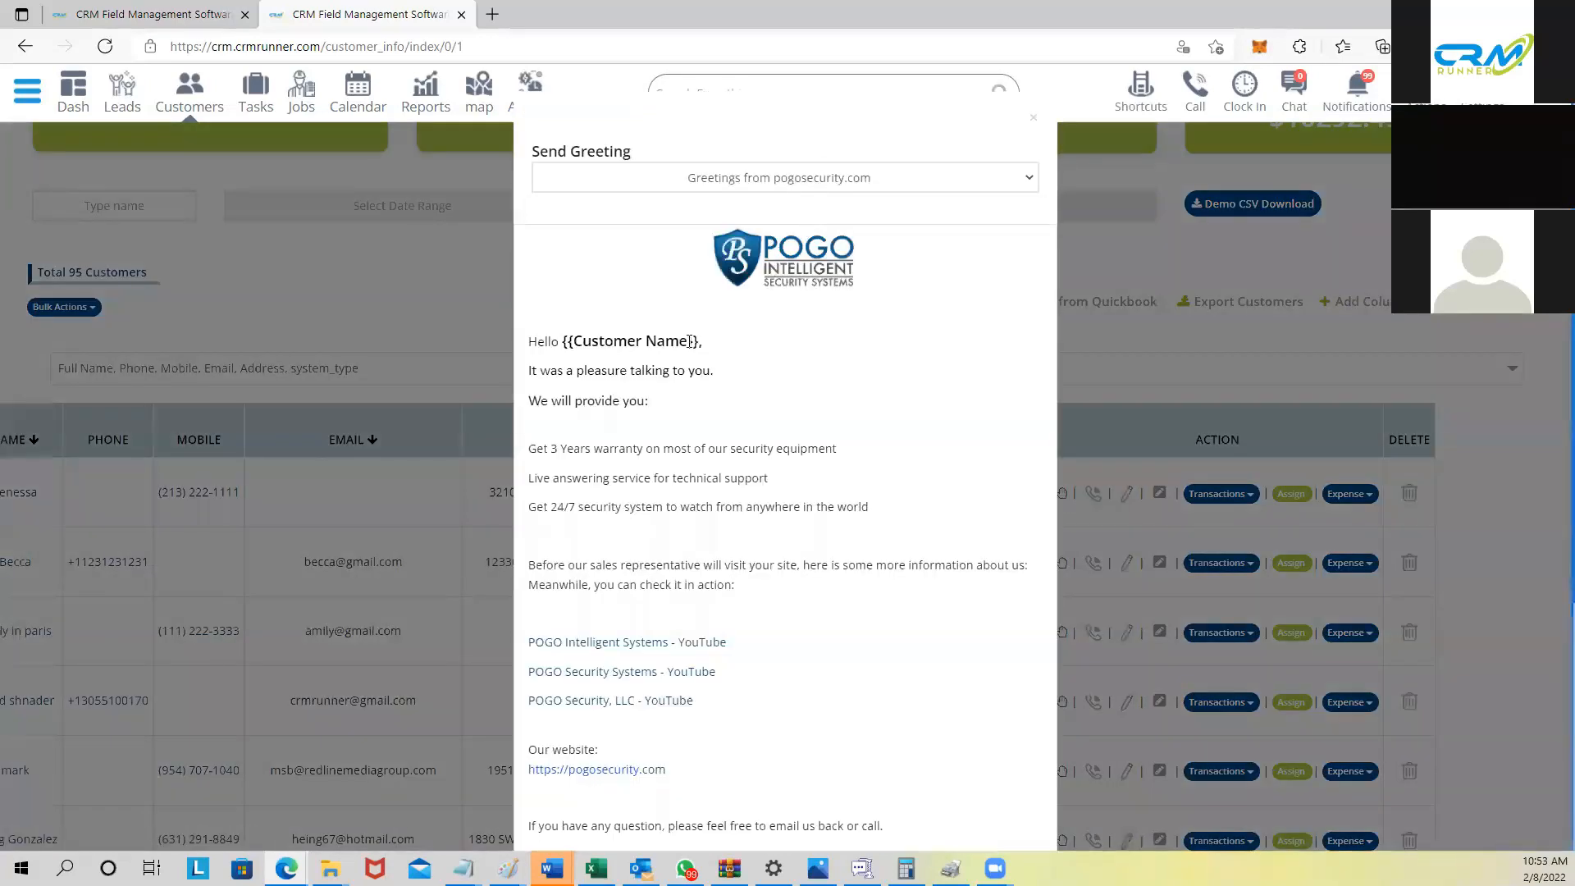
pyautogui.scroll(-3, 611, 324)
pyautogui.scroll(-1, 624, 270)
pyautogui.scroll(5, 650, 238)
pyautogui.scroll(-3, 648, 390)
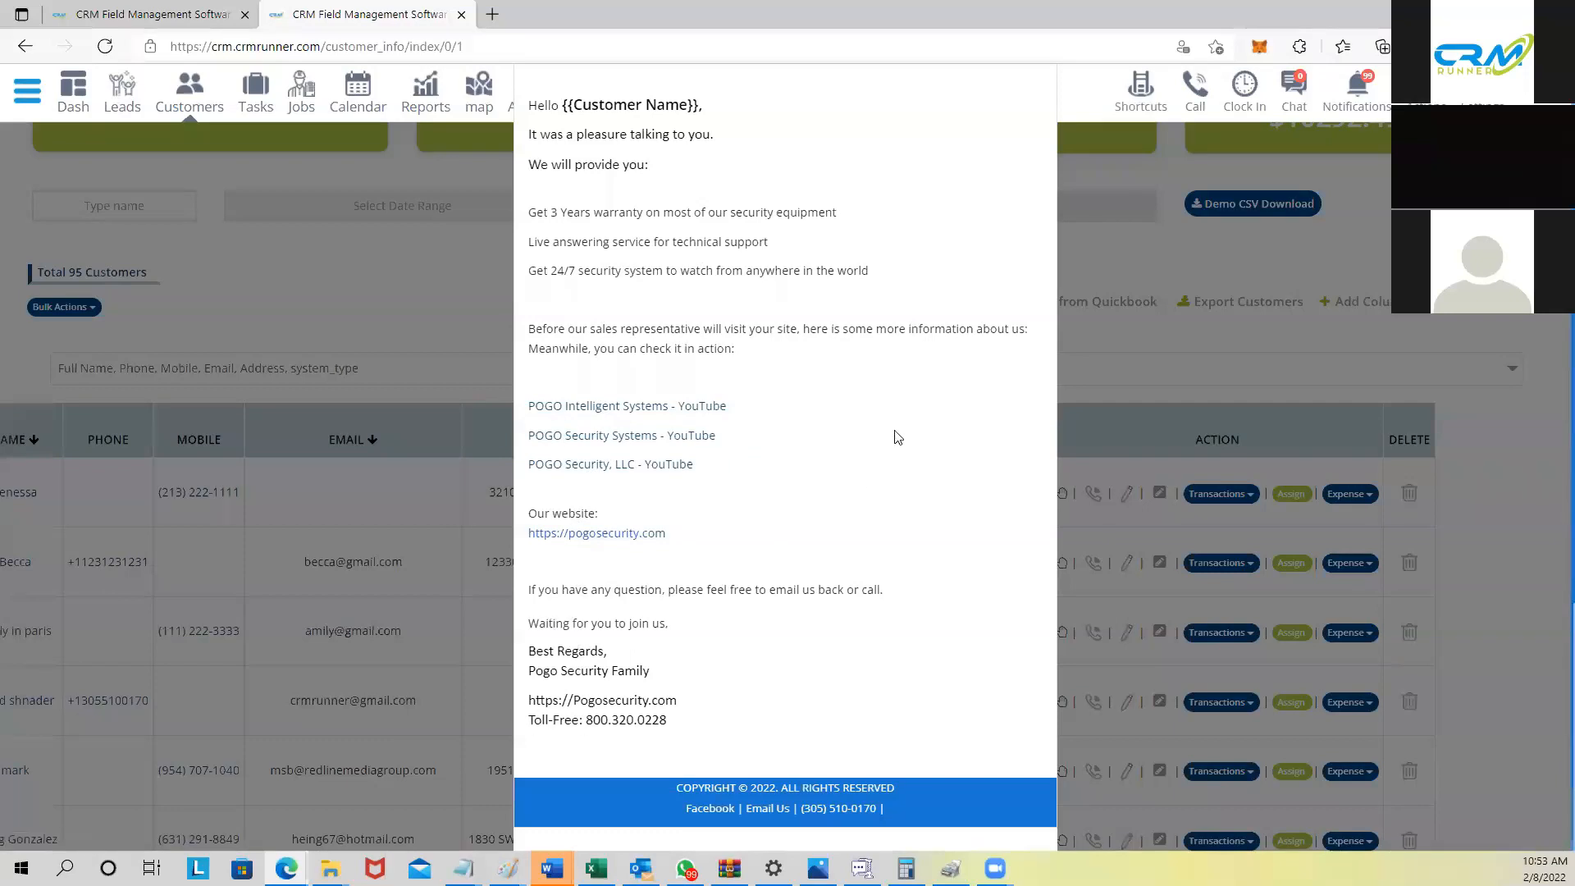
pyautogui.scroll(3, 1031, 309)
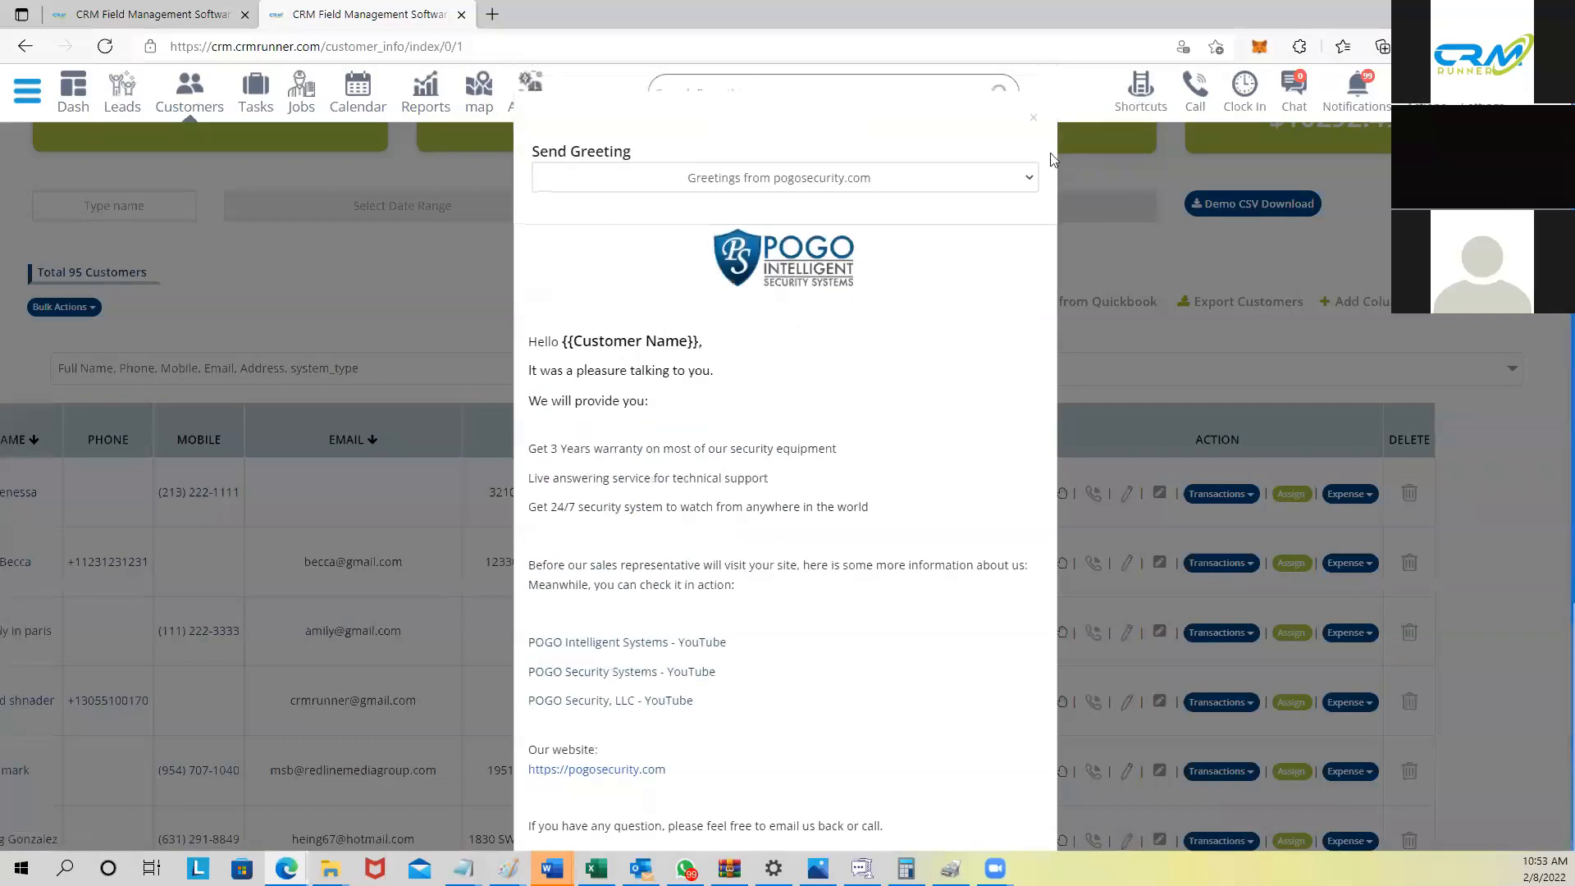
pyautogui.click(1032, 118)
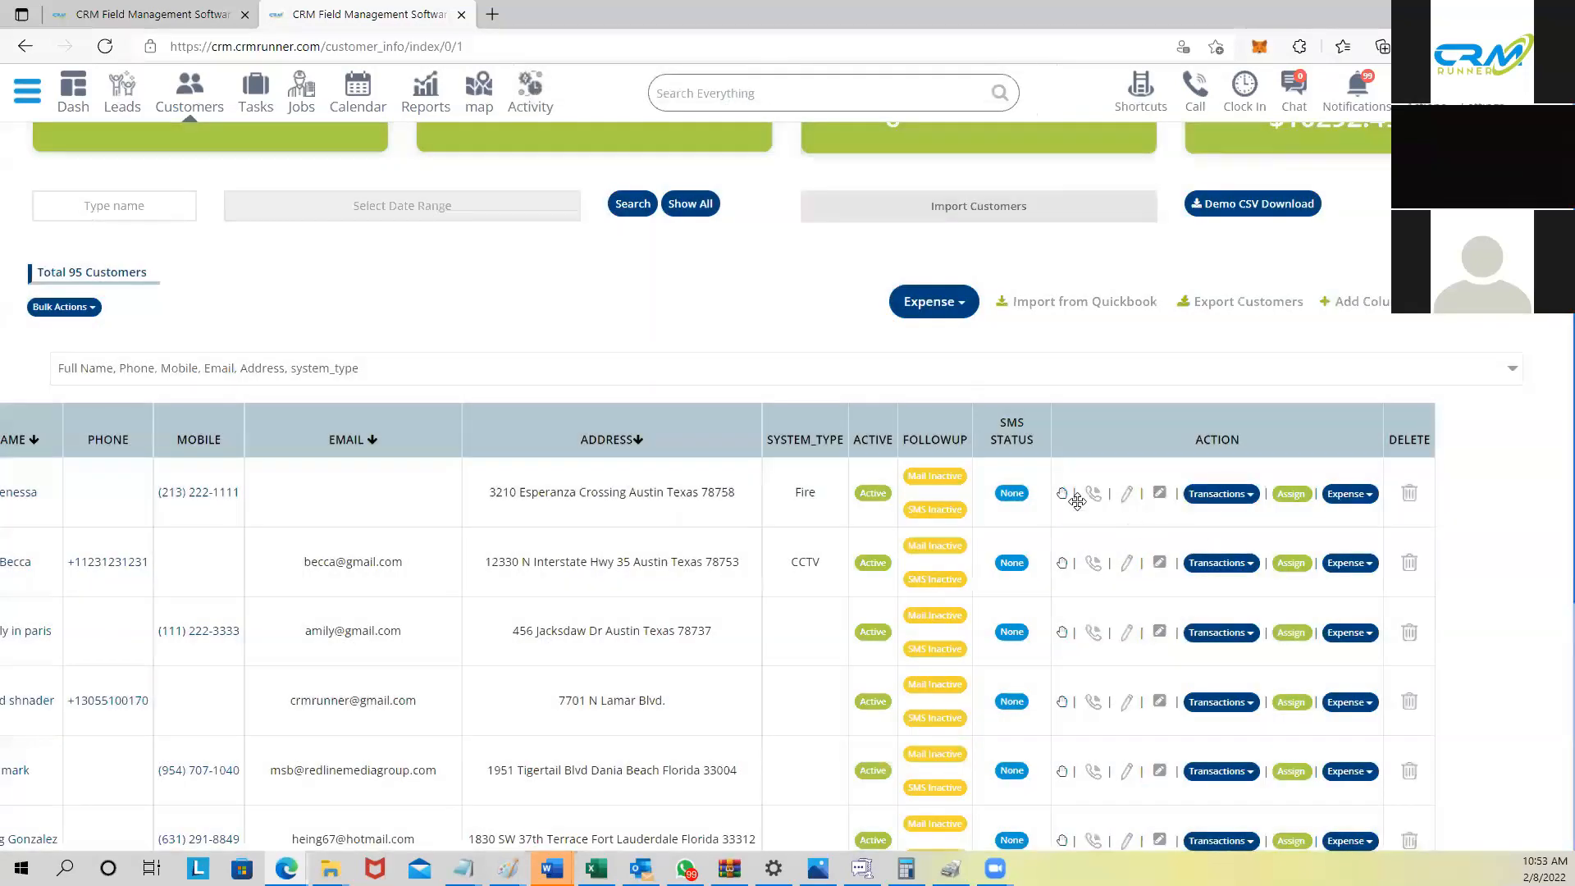
# Step: Reopen the greeting email, keep the same subject, and close it without sending
pyautogui.click(1061, 494)
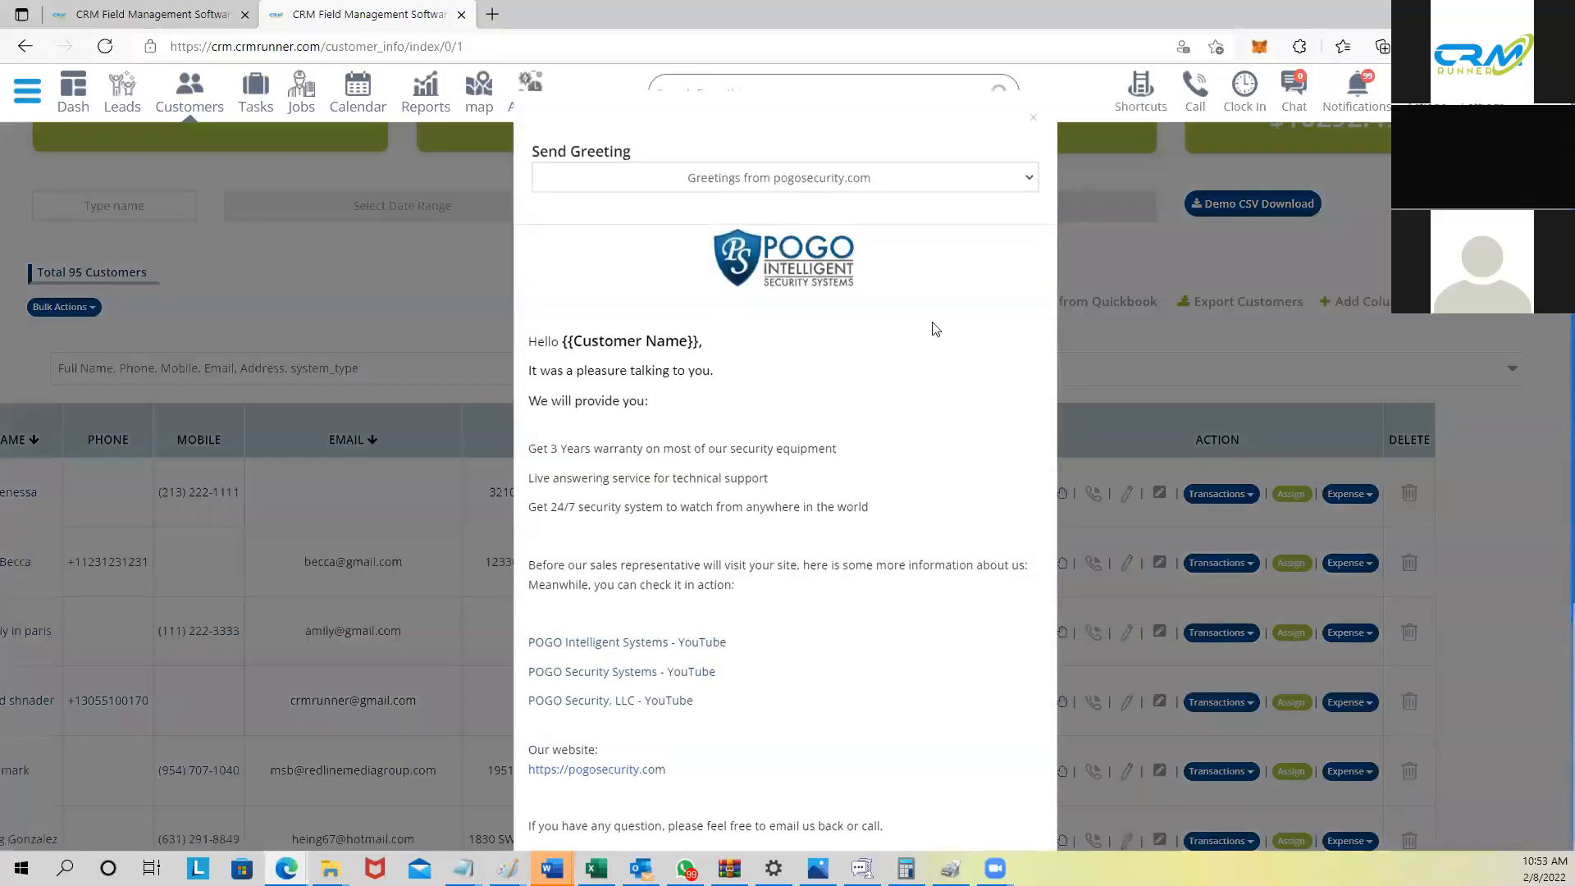
pyautogui.click(837, 189)
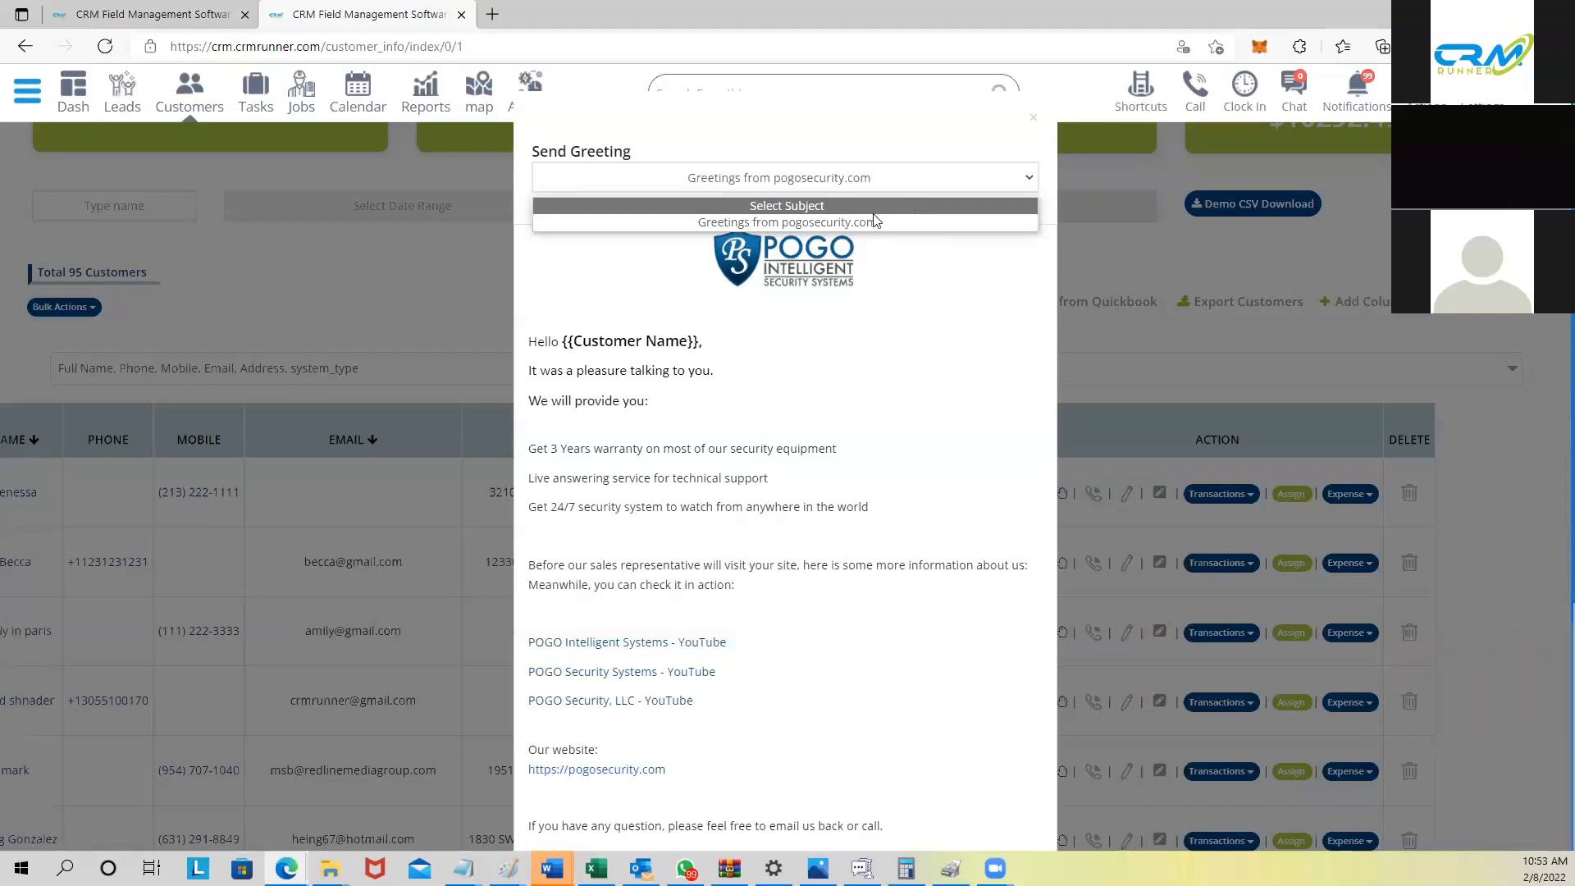
pyautogui.click(871, 221)
pyautogui.scroll(-4, 744, 647)
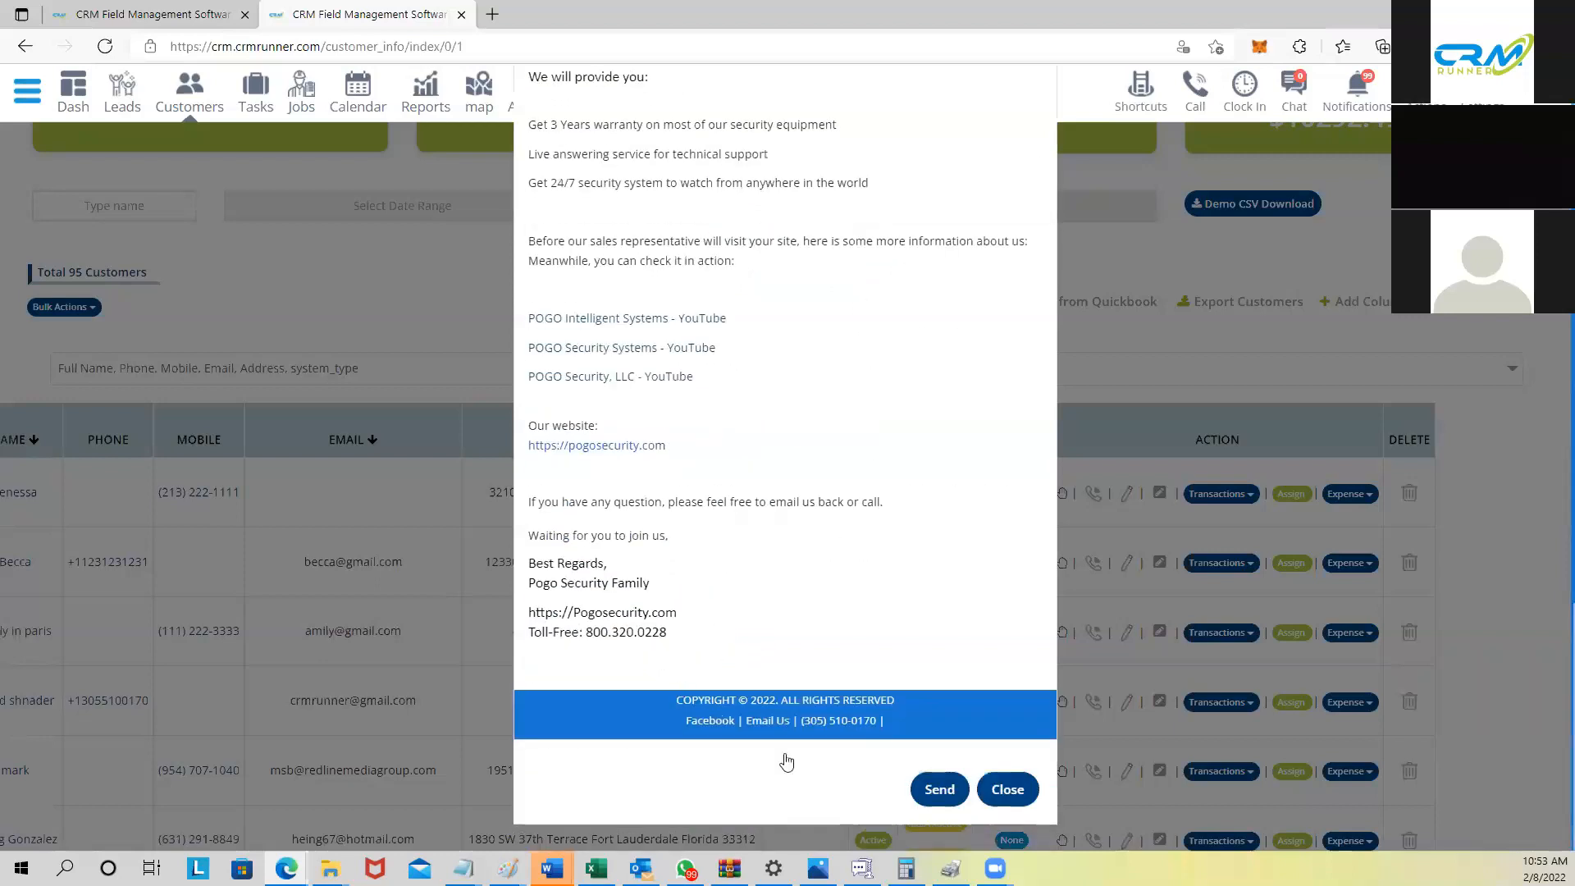
pyautogui.click(1004, 789)
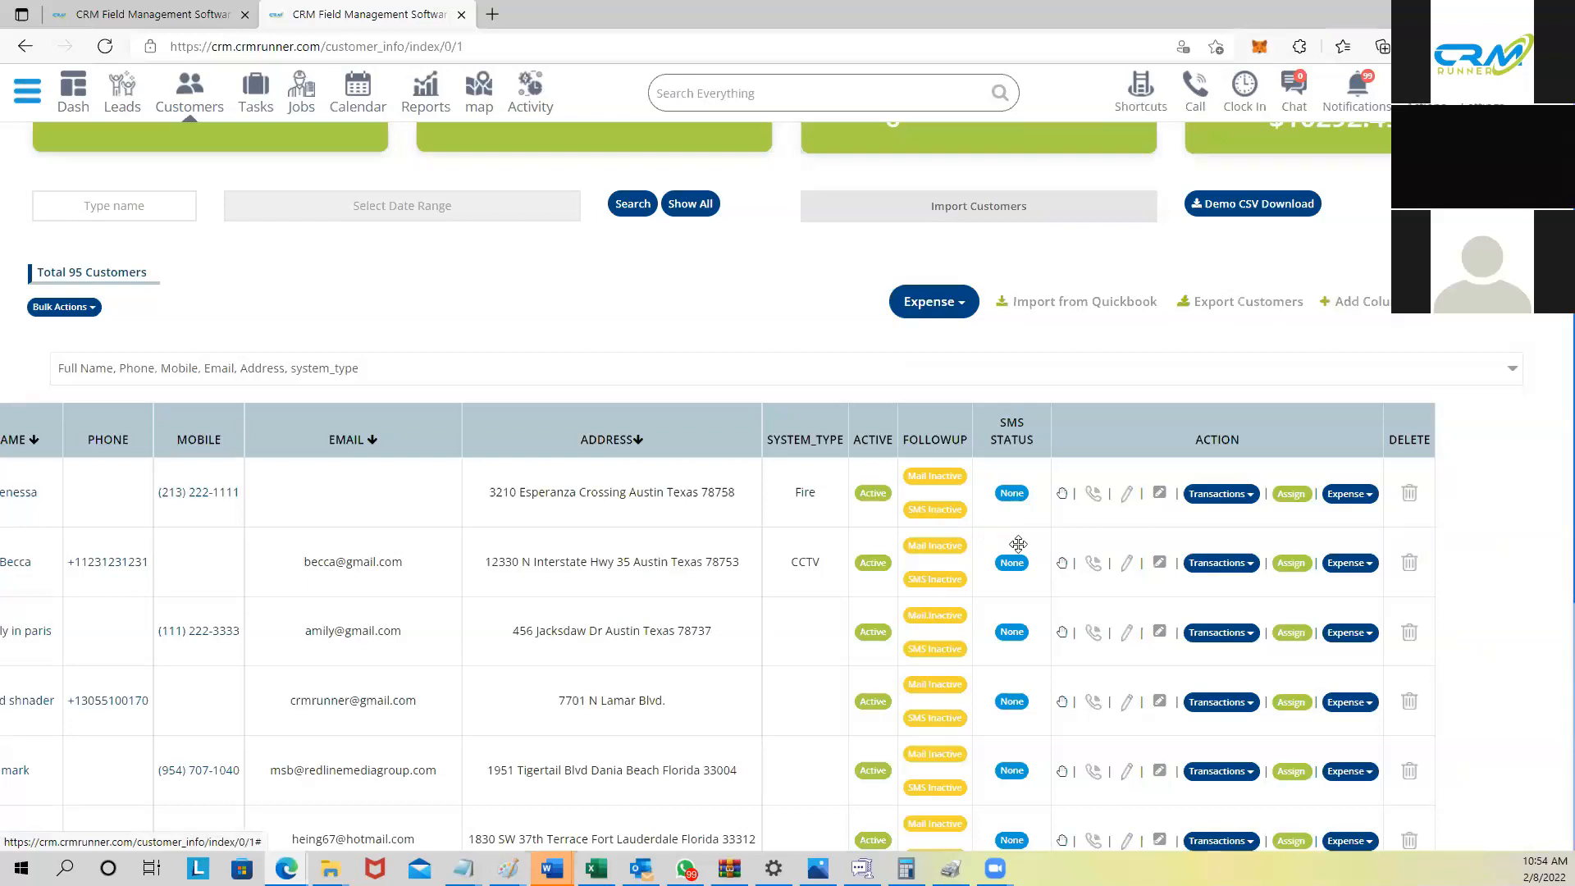
# Step: Look over the customers' SMS status choices and leave them unchanged
pyautogui.click(1013, 498)
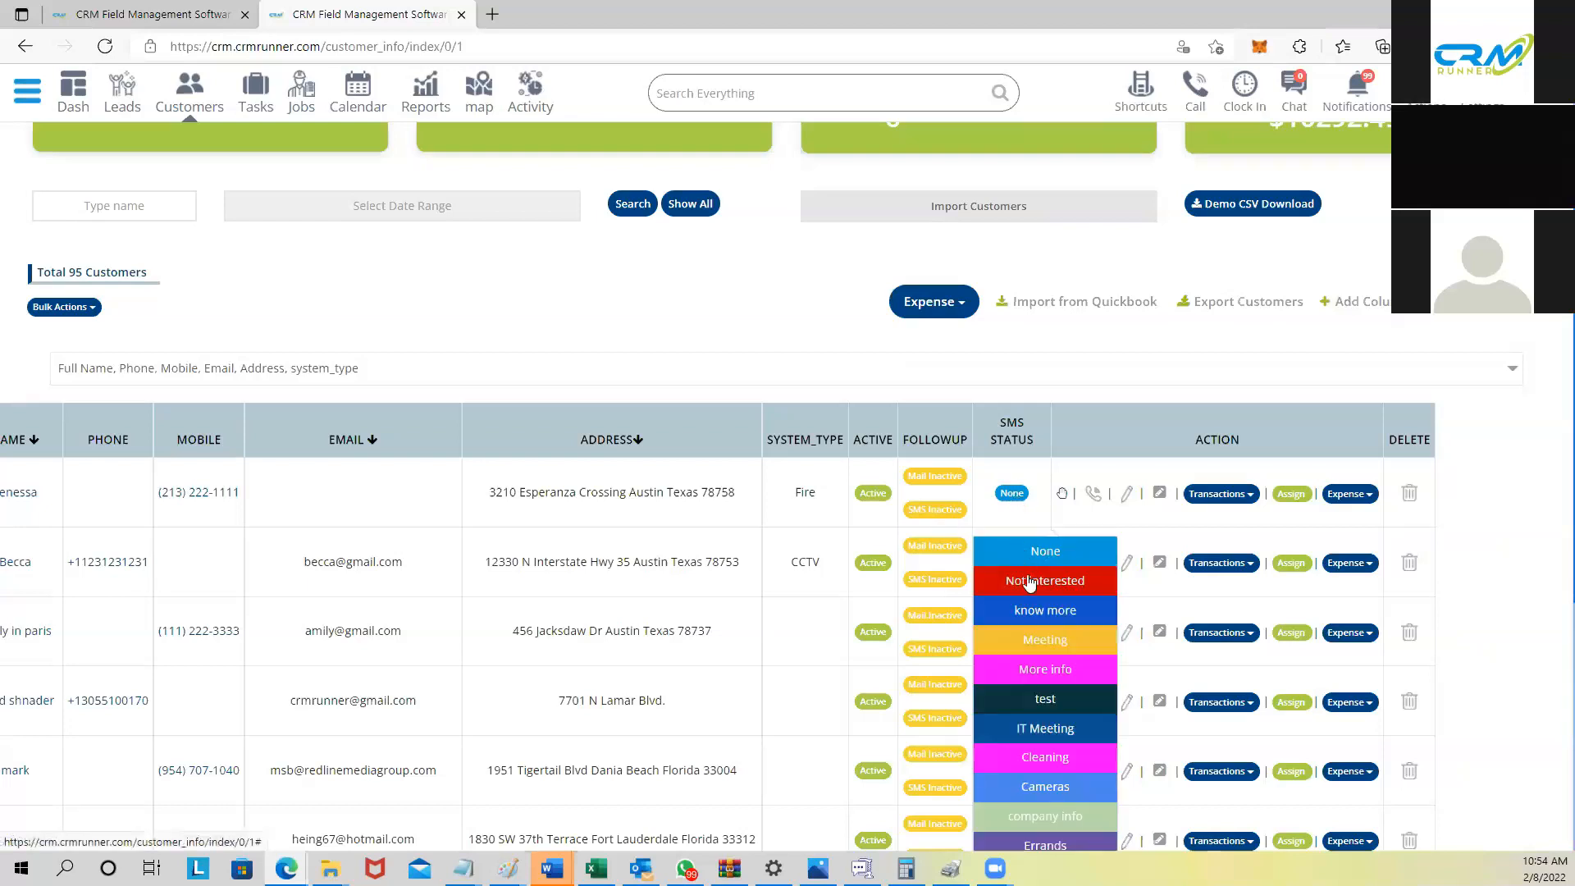
pyautogui.scroll(-3, 1043, 578)
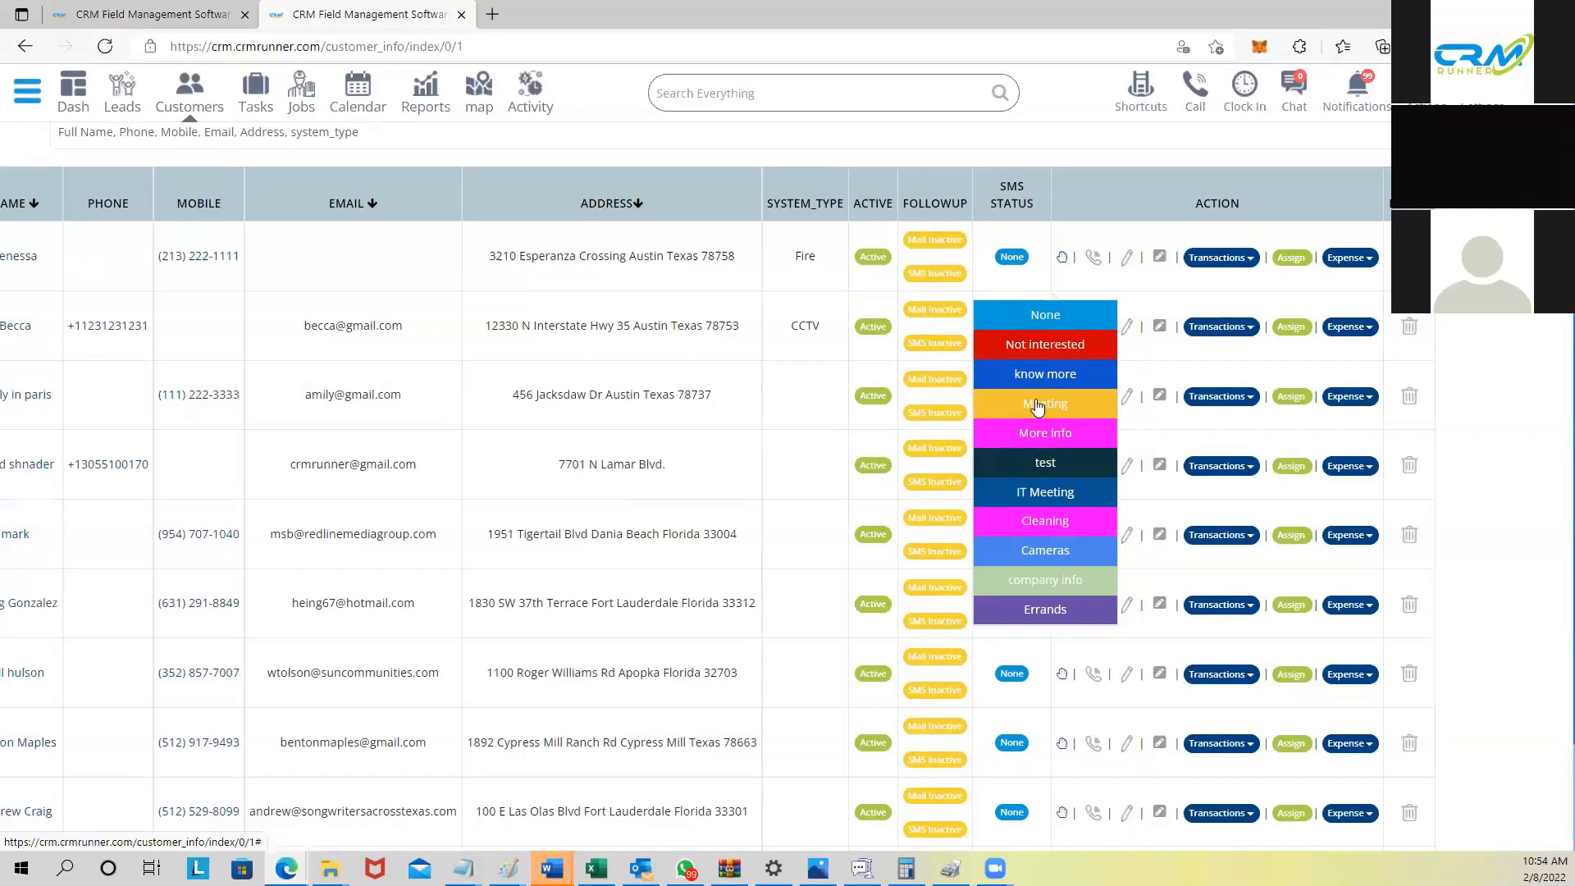
pyautogui.click(996, 275)
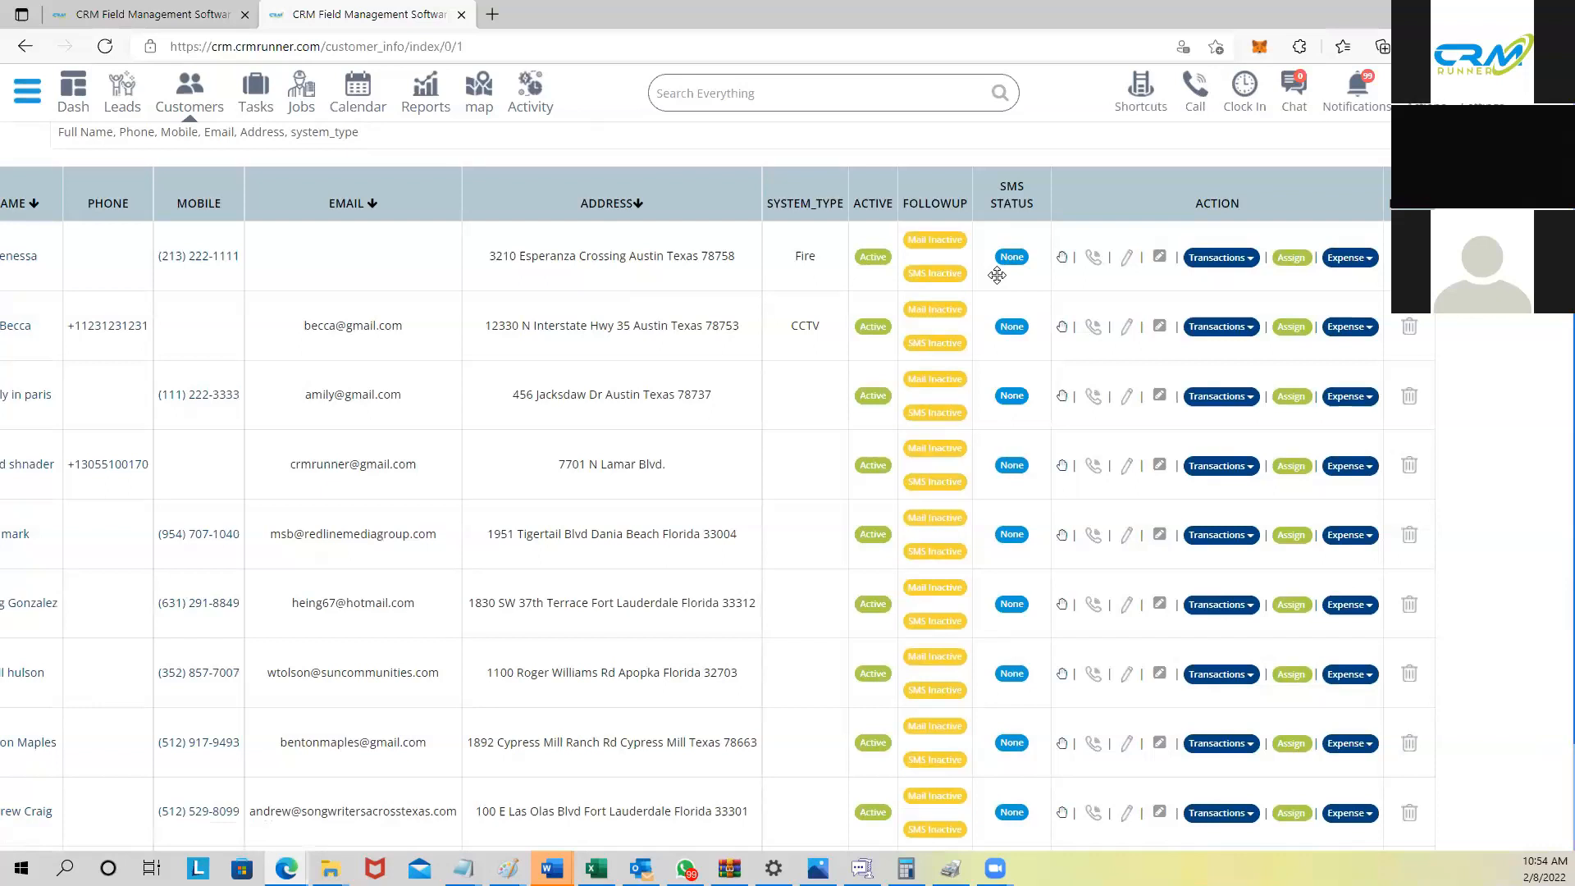
pyautogui.scroll(2, 997, 276)
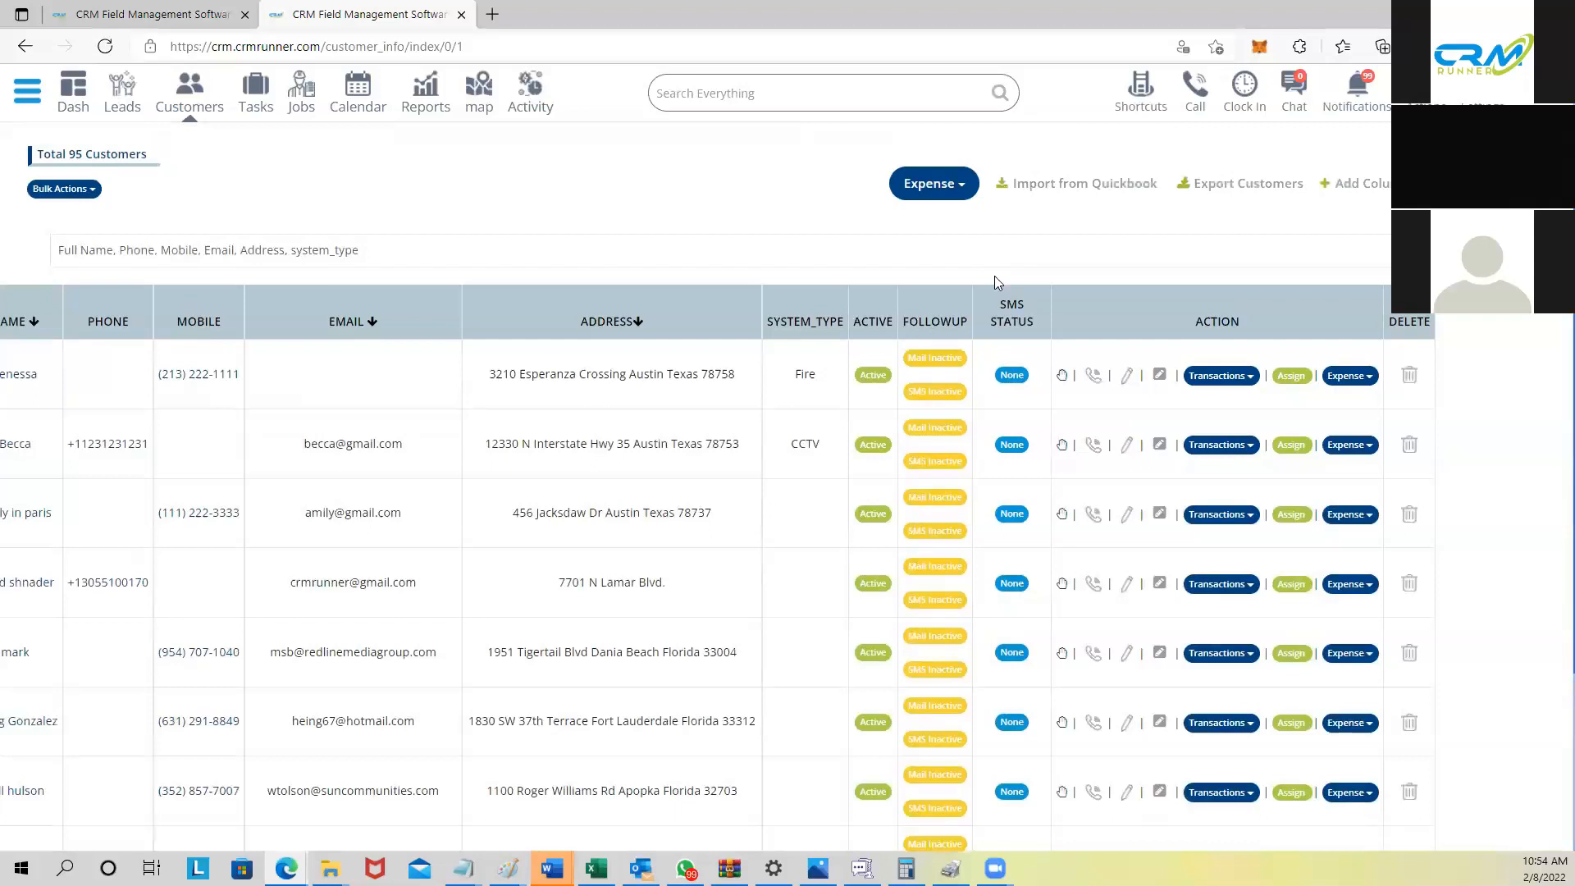
pyautogui.scroll(2, 994, 276)
pyautogui.scroll(-2, 995, 276)
pyautogui.hscroll(-5, 443, 415)
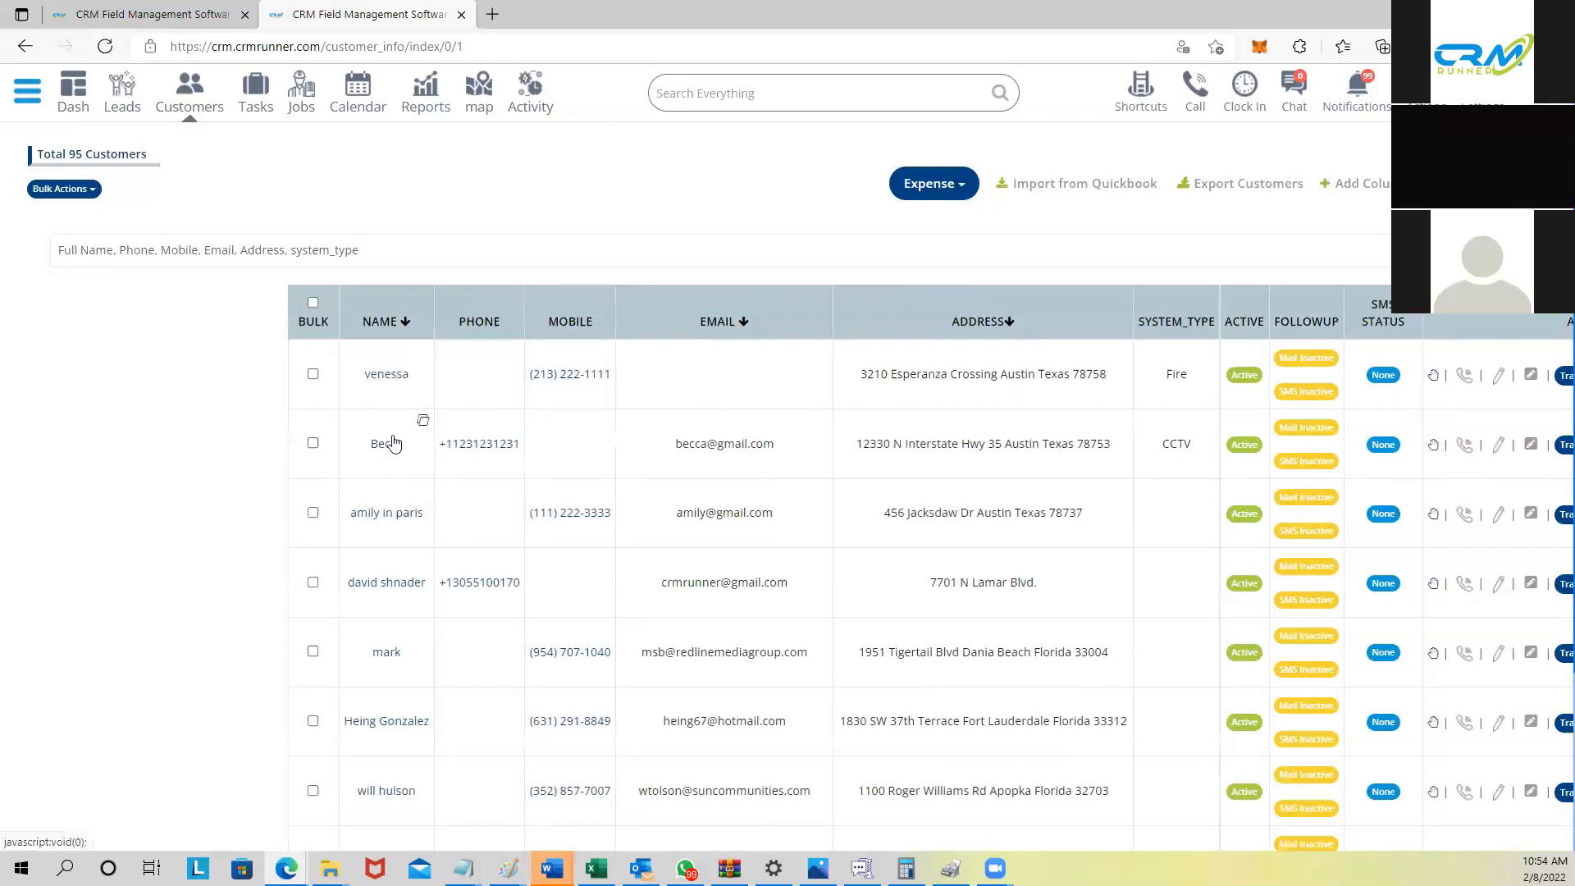
pyautogui.scroll(-2, 378, 648)
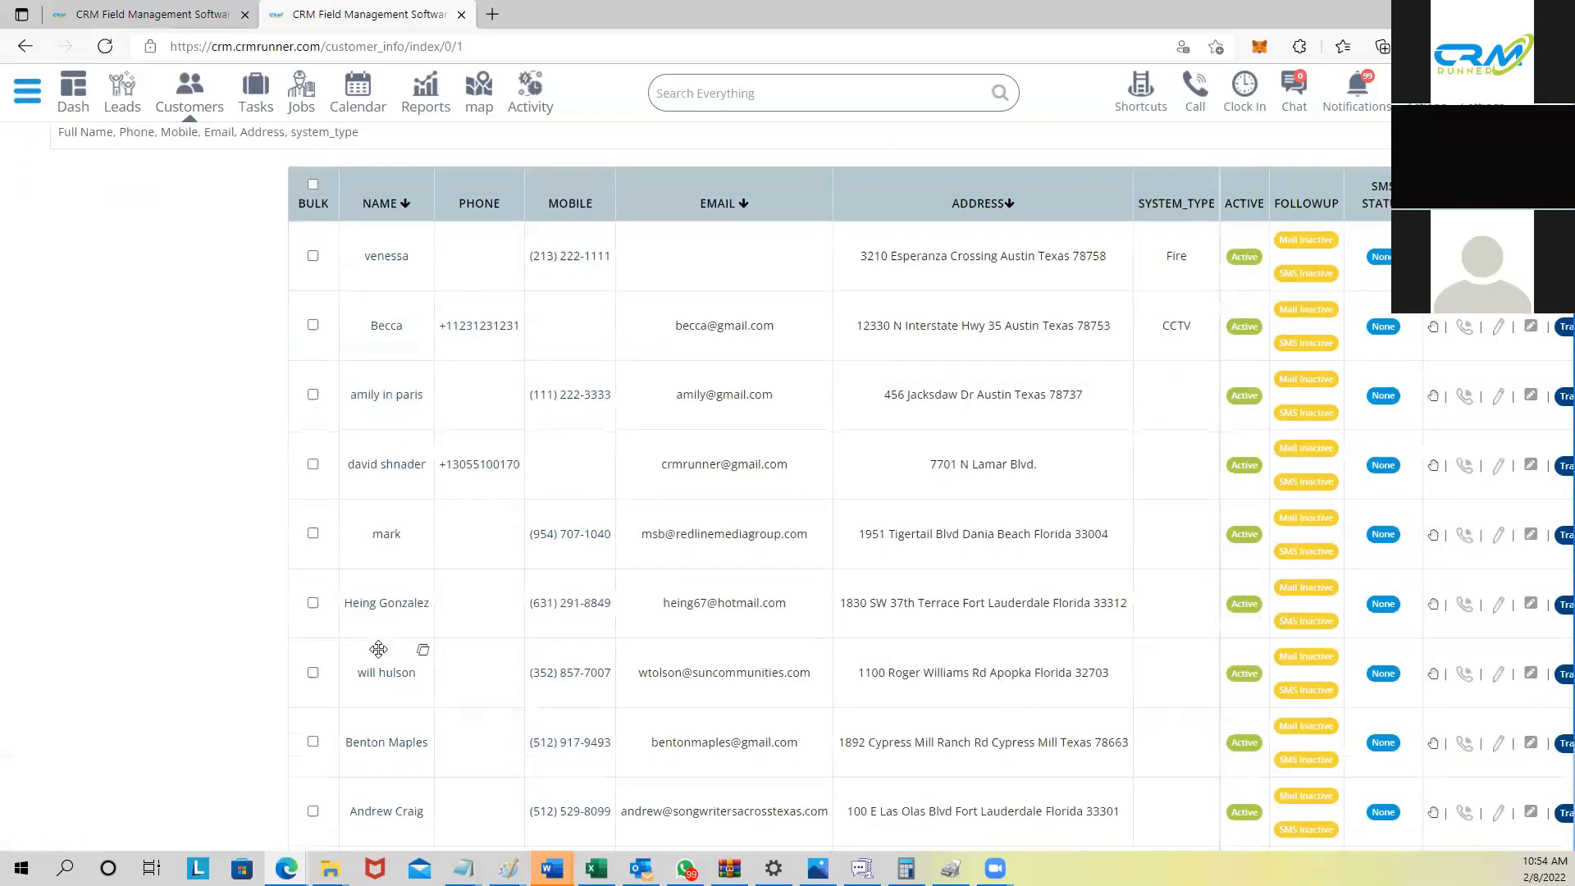
pyautogui.hscroll(3, 354, 429)
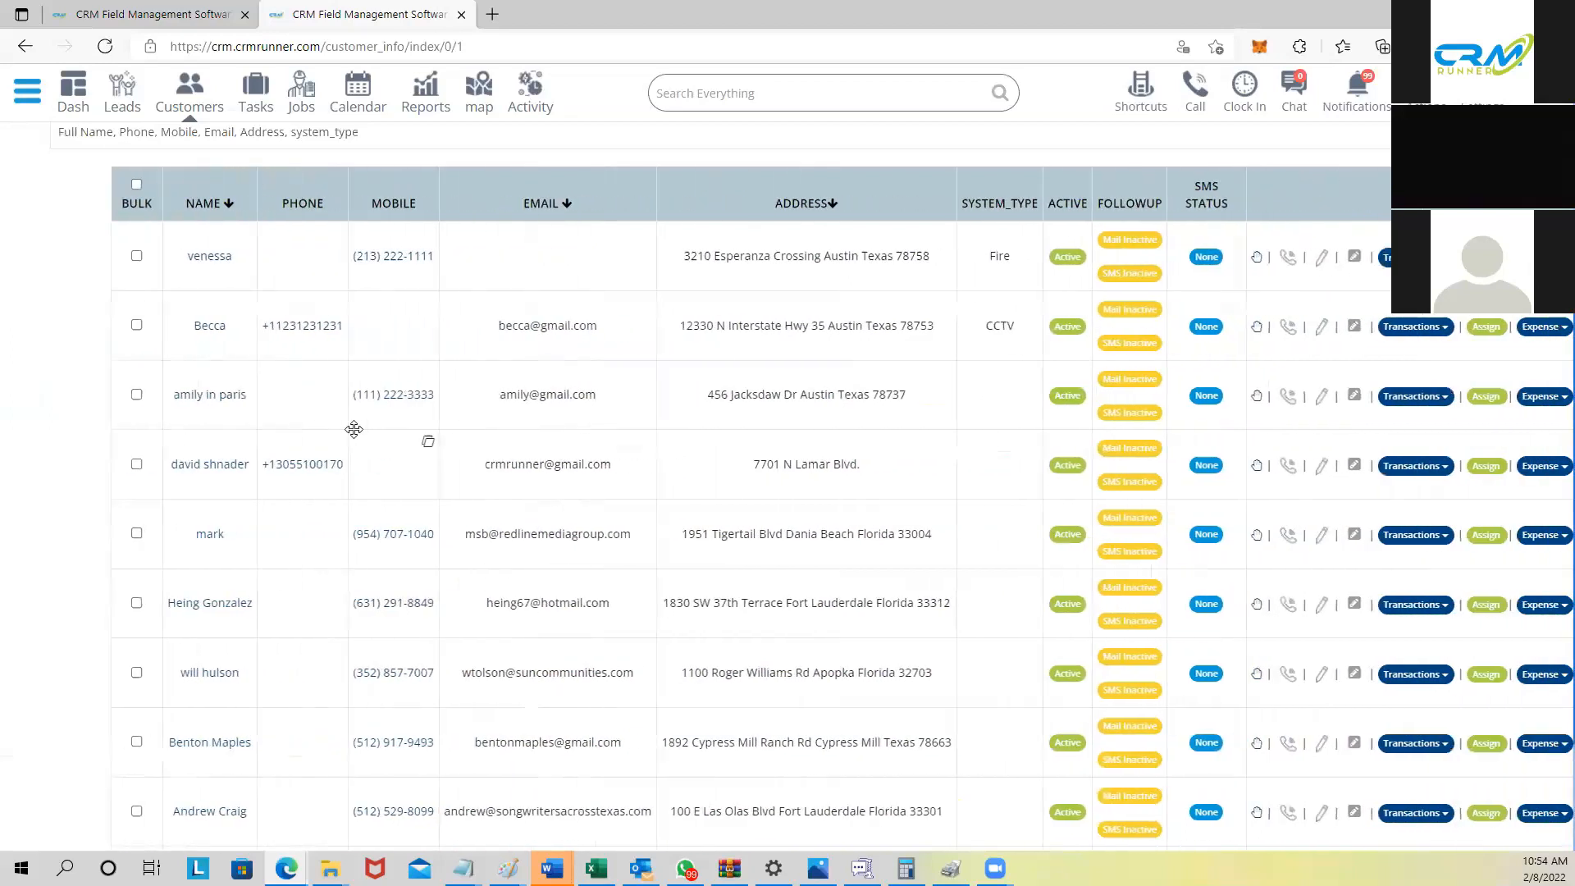
pyautogui.hscroll(1, 353, 429)
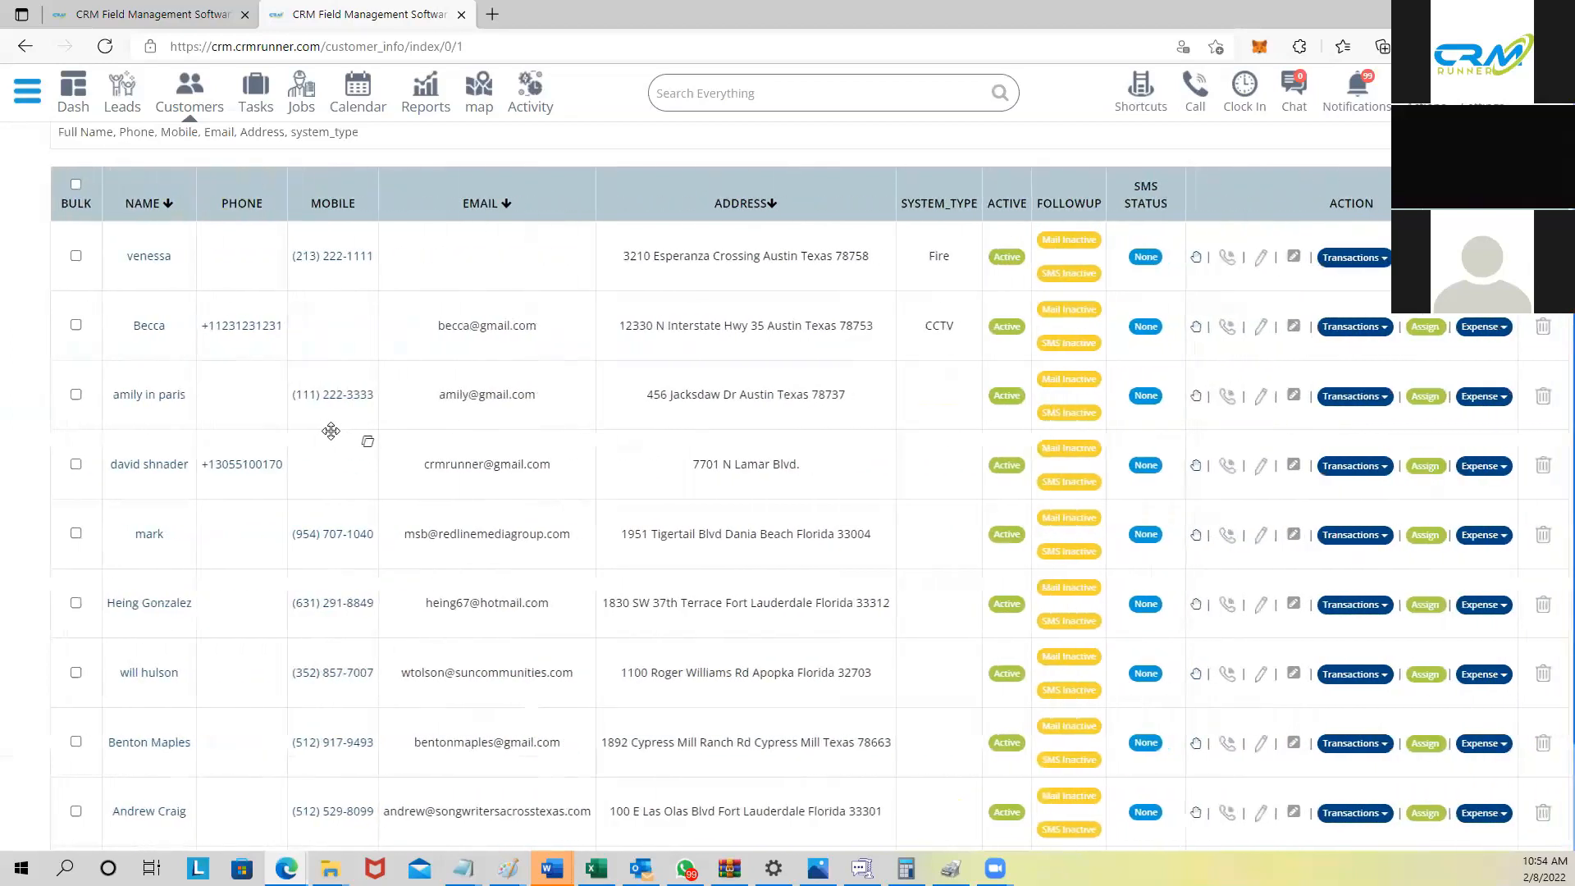
pyautogui.click(1145, 260)
pyautogui.click(1139, 264)
# Step: View the first customer's transaction options, then close them
pyautogui.click(1345, 261)
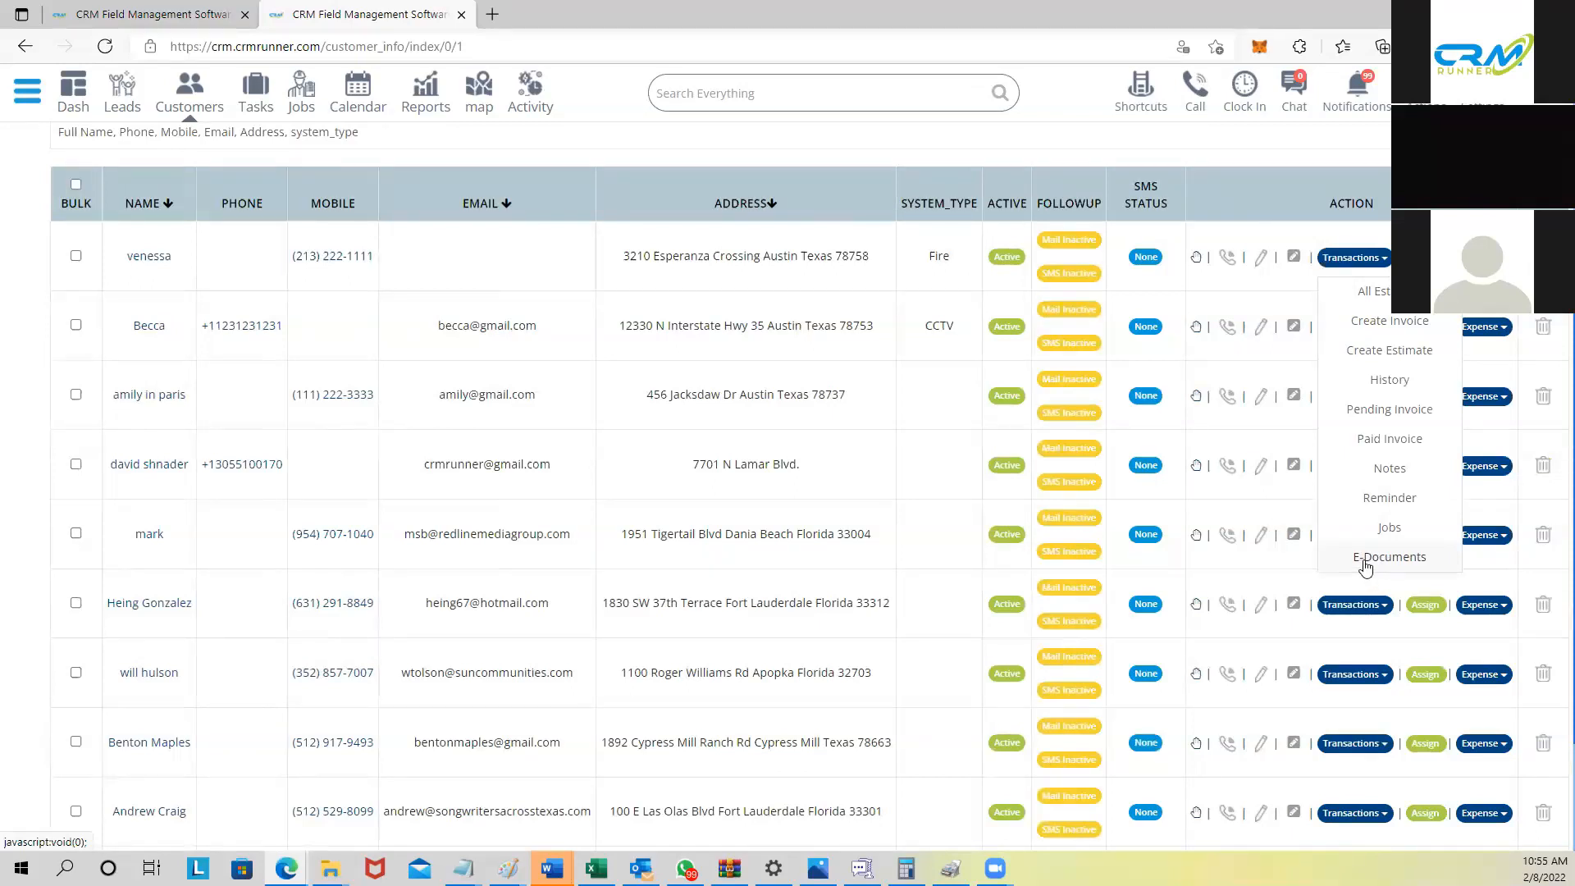
pyautogui.middleClick(883, 367)
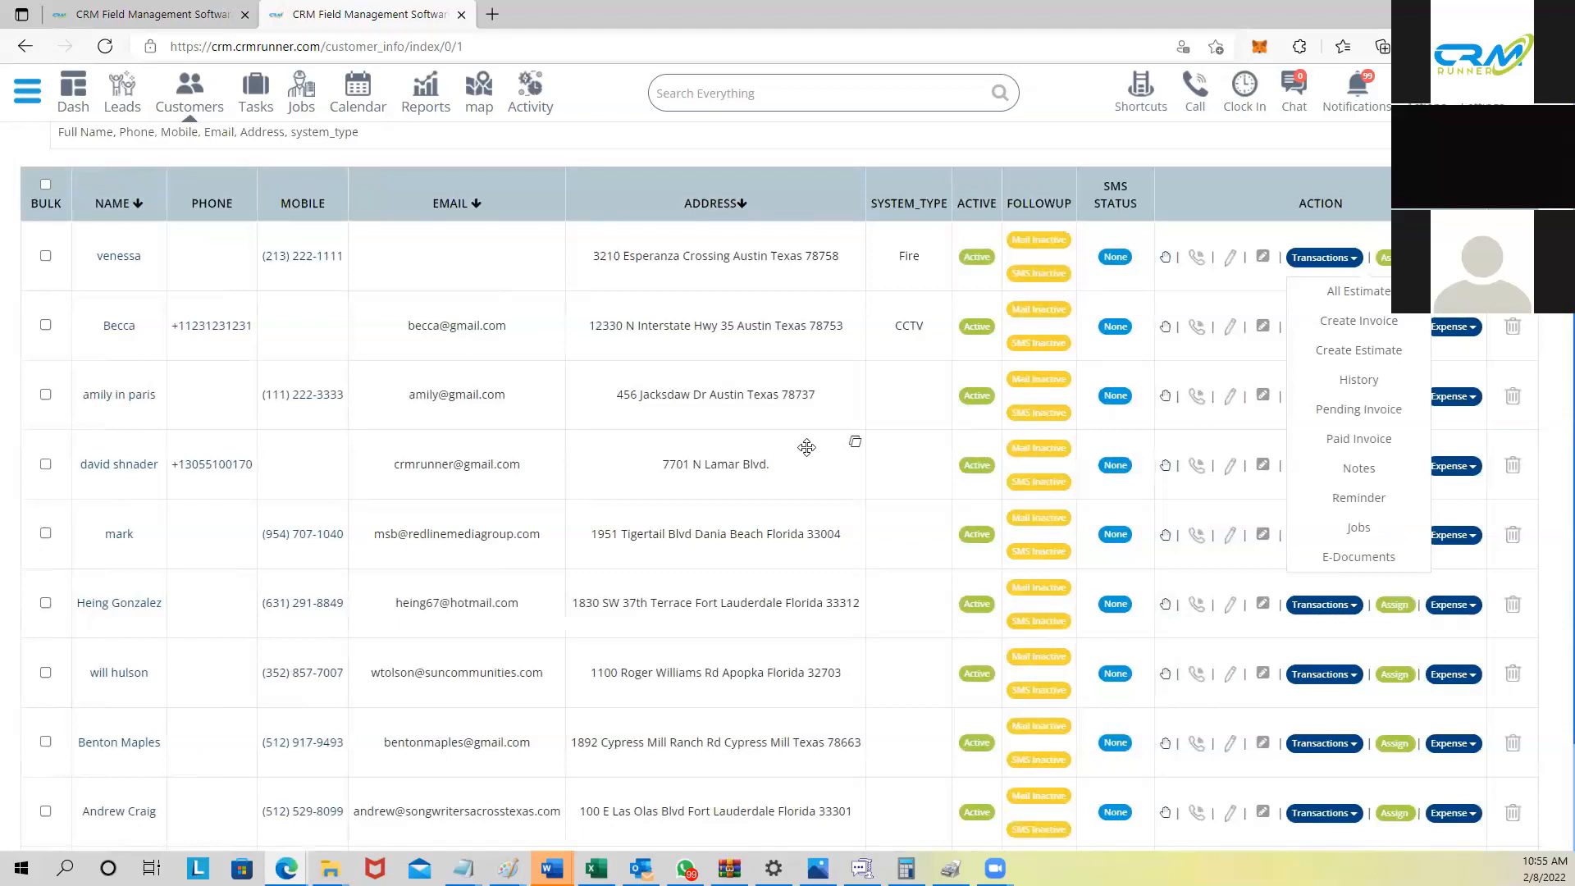
pyautogui.moveTo(807, 447); pyautogui.dragTo(798, 475)
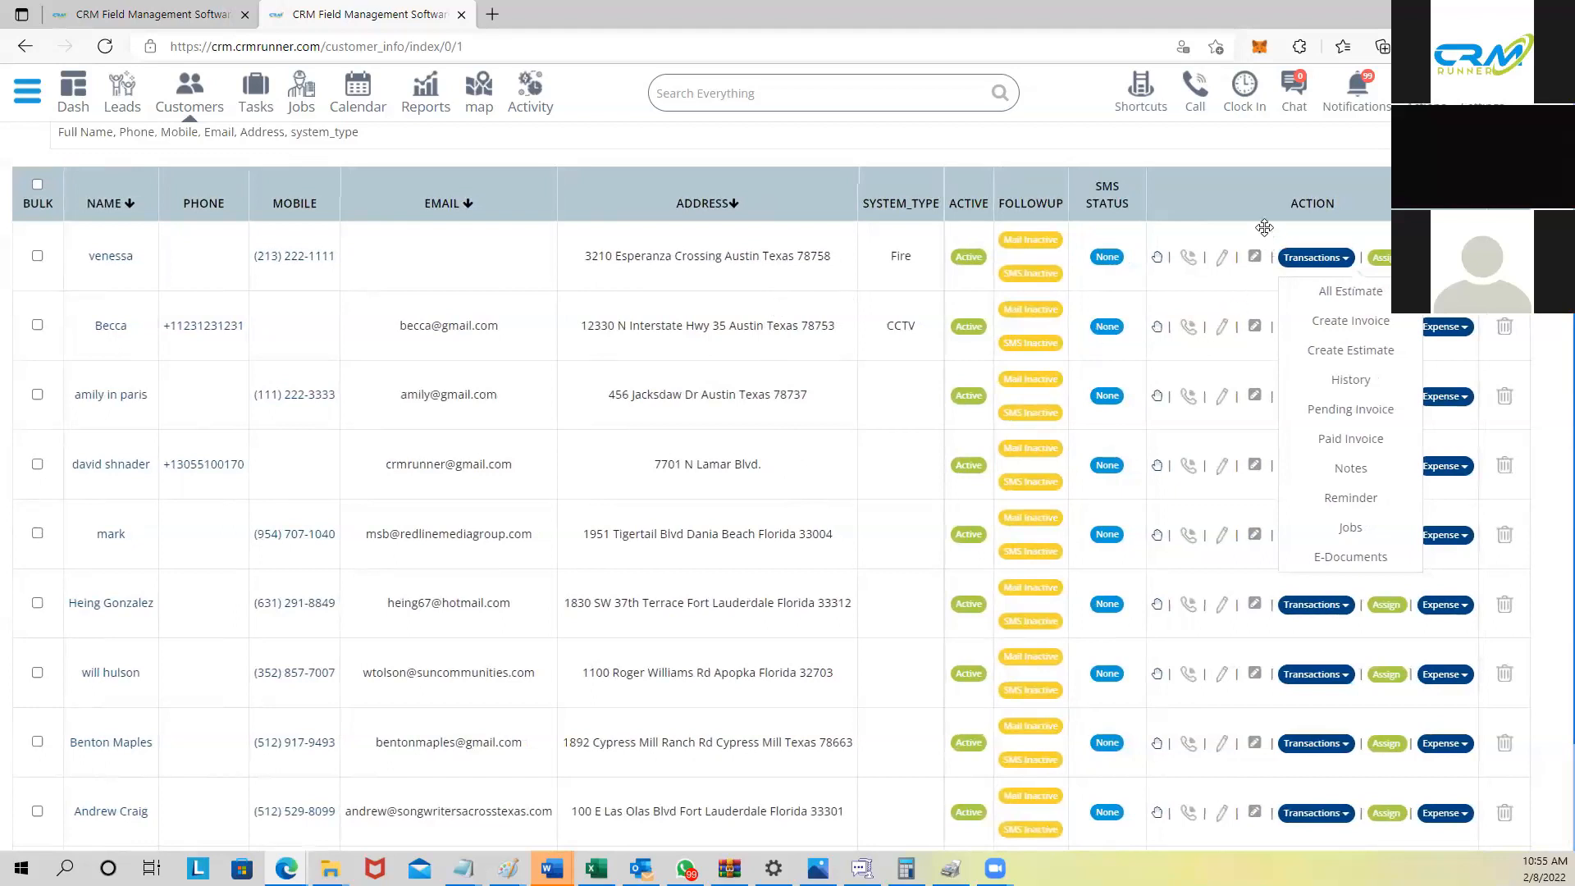
pyautogui.click(1302, 266)
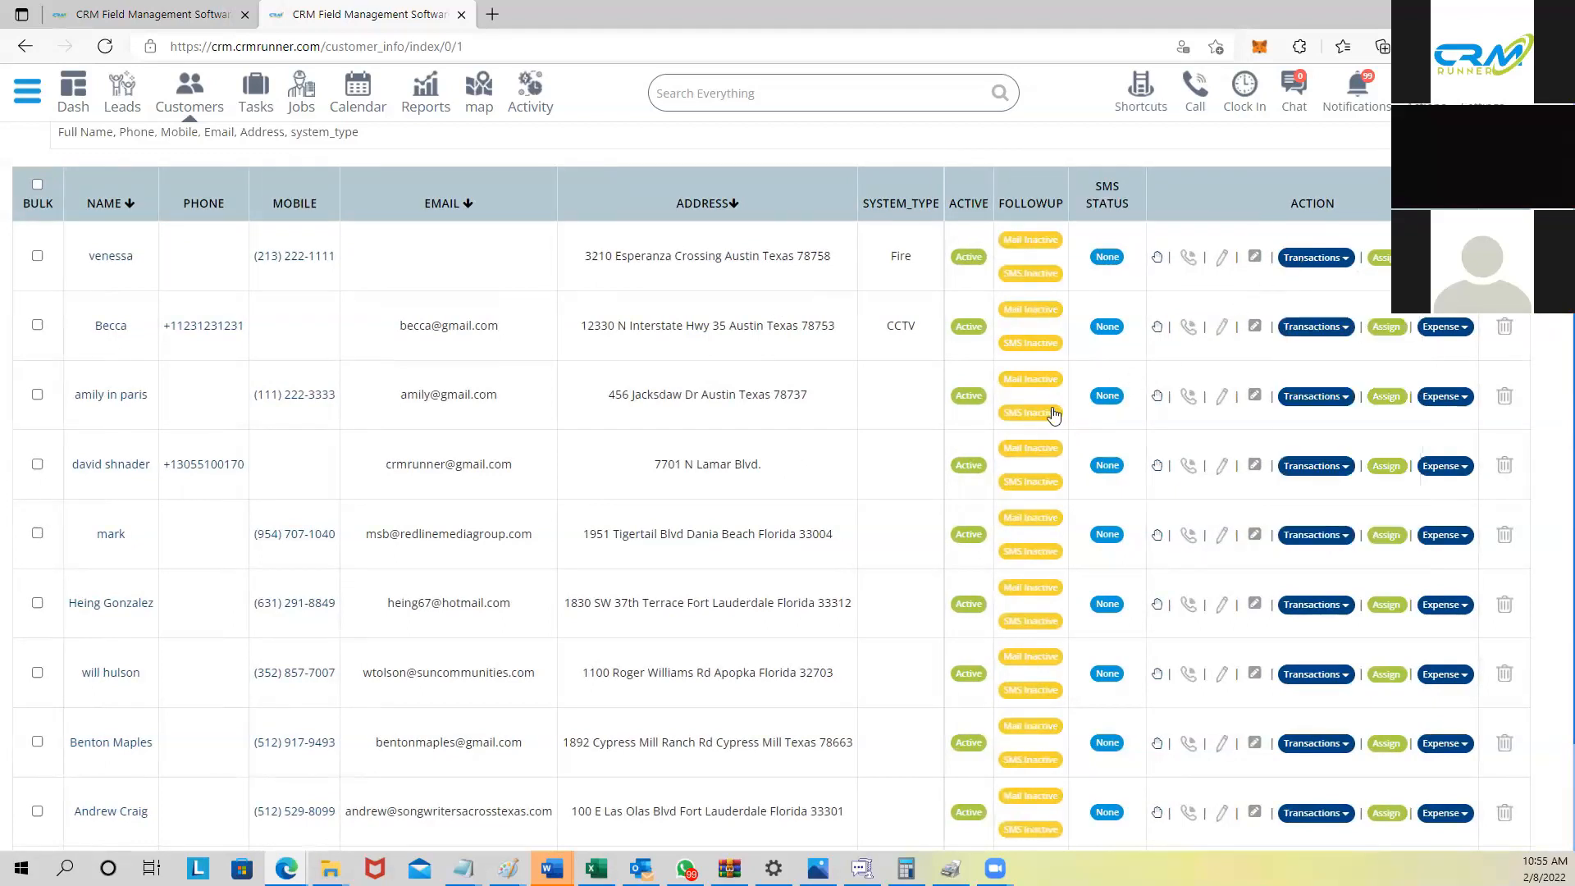
pyautogui.moveTo(713, 396)
pyautogui.mouseDown()
pyautogui.moveTo(825, 388)
pyautogui.moveTo(725, 376)
pyautogui.mouseUp()
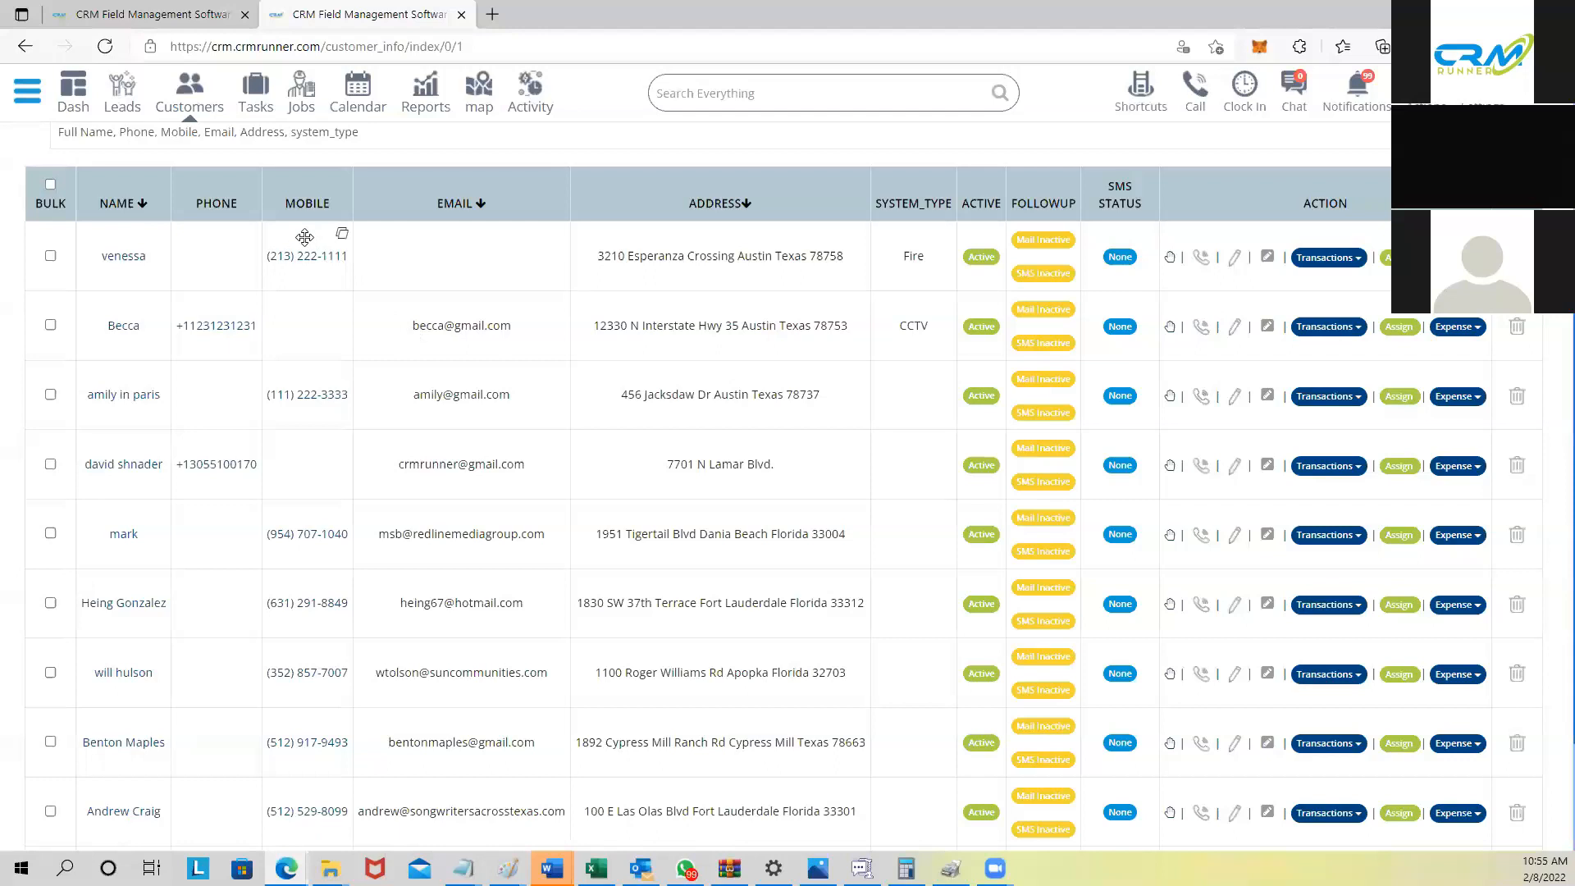
# Step: Start a call to the first customer's mobile, switch to a text message, then close it
pyautogui.click(294, 261)
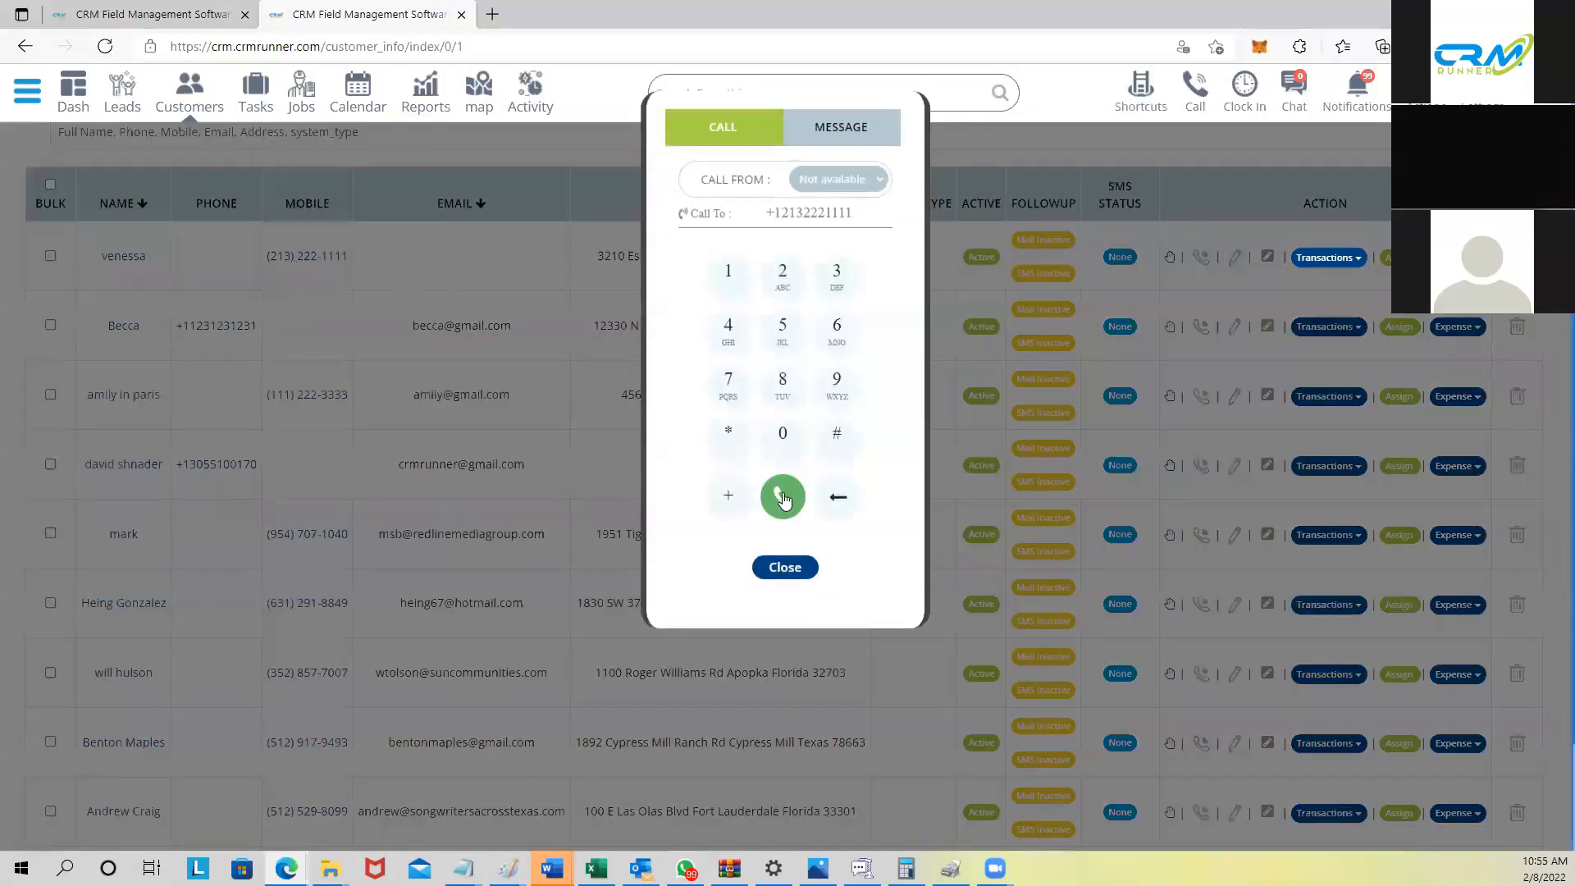
pyautogui.click(841, 127)
pyautogui.click(779, 494)
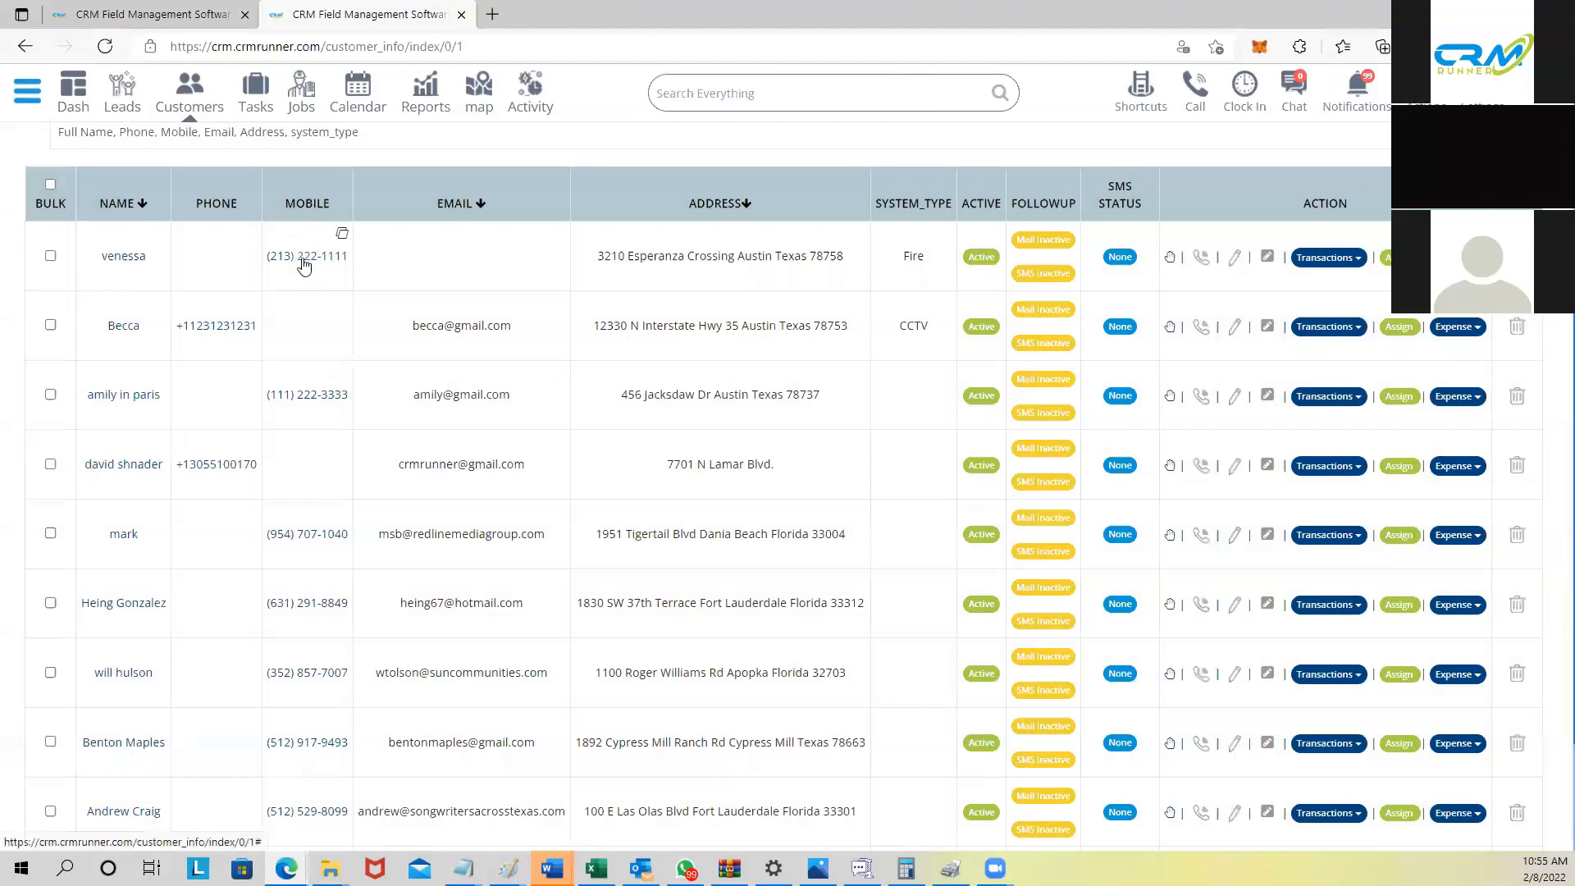
# Step: Open the first customer's full record and view its empty Attachments section
pyautogui.click(145, 259)
pyautogui.scroll(-3, 277, 415)
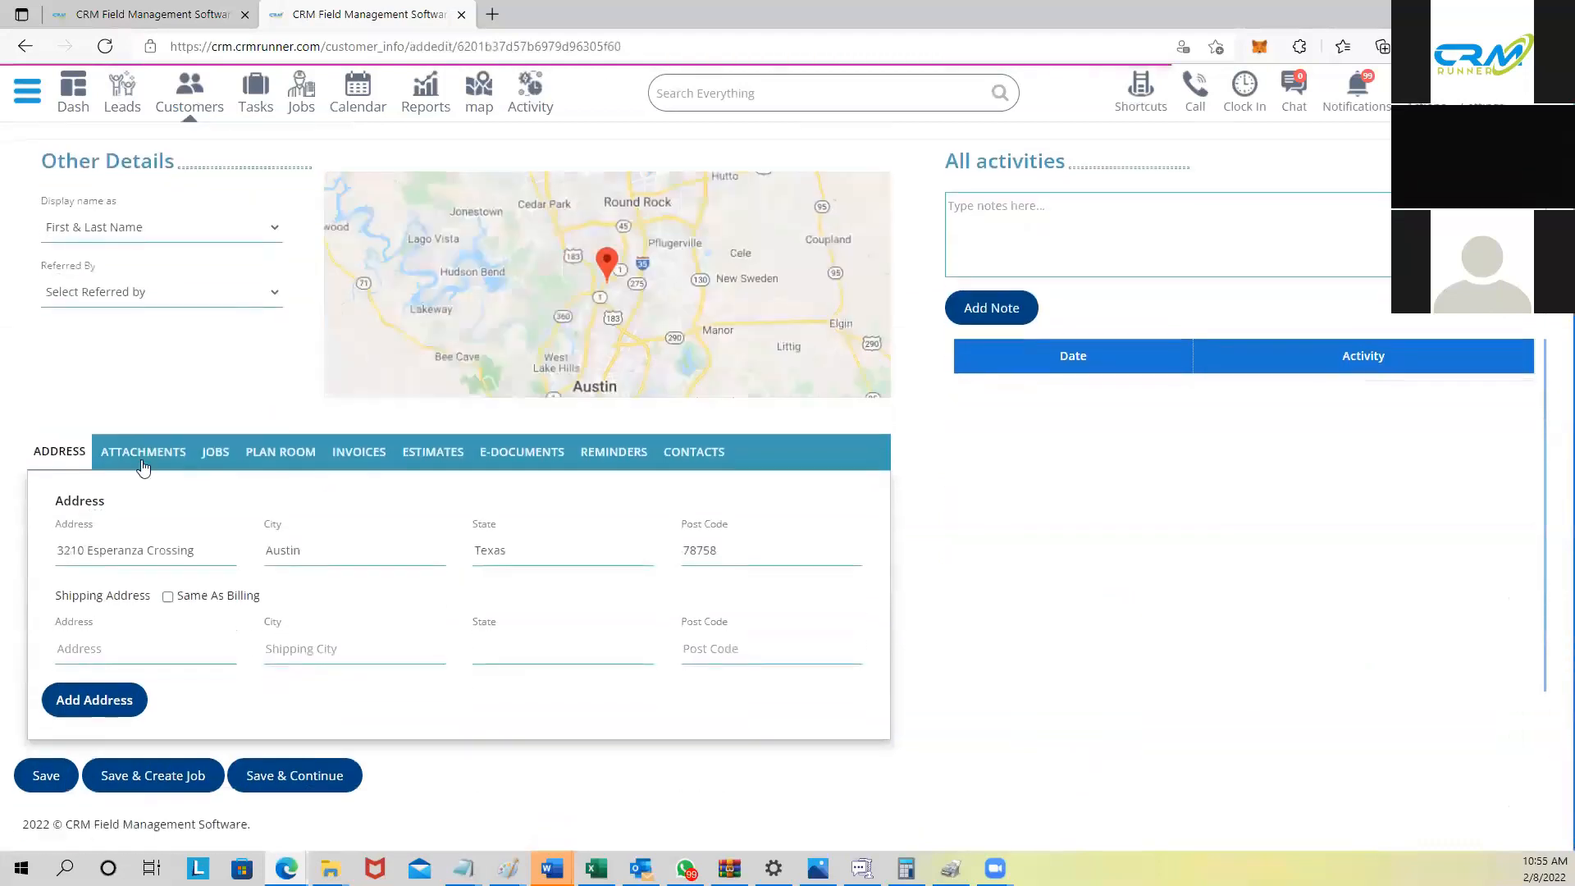
pyautogui.click(139, 455)
pyautogui.scroll(-1, 316, 561)
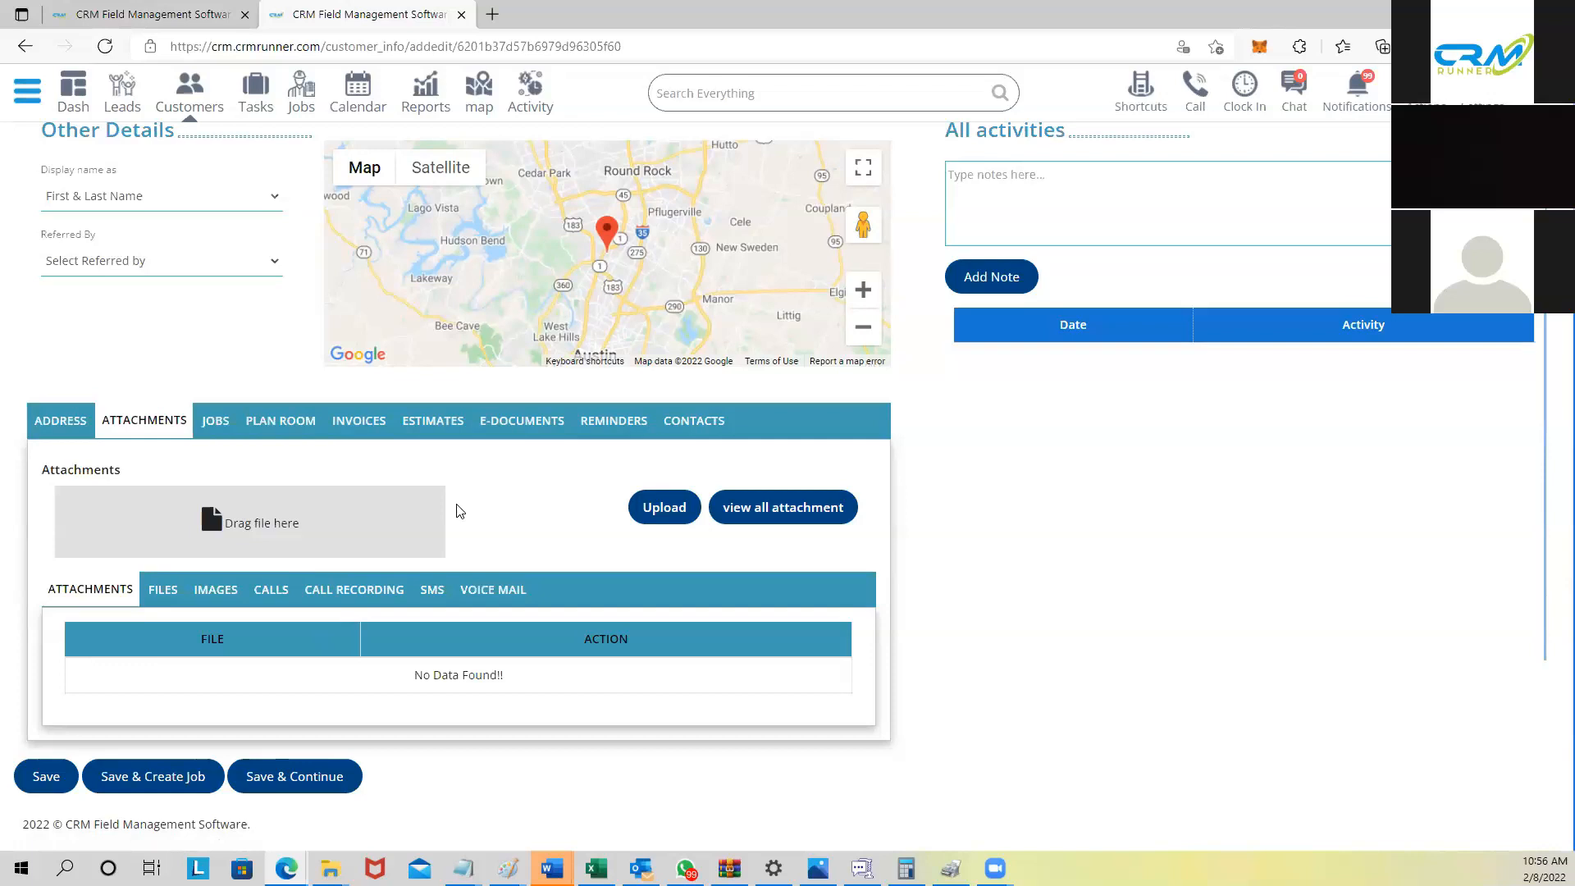
pyautogui.scroll(2, 439, 492)
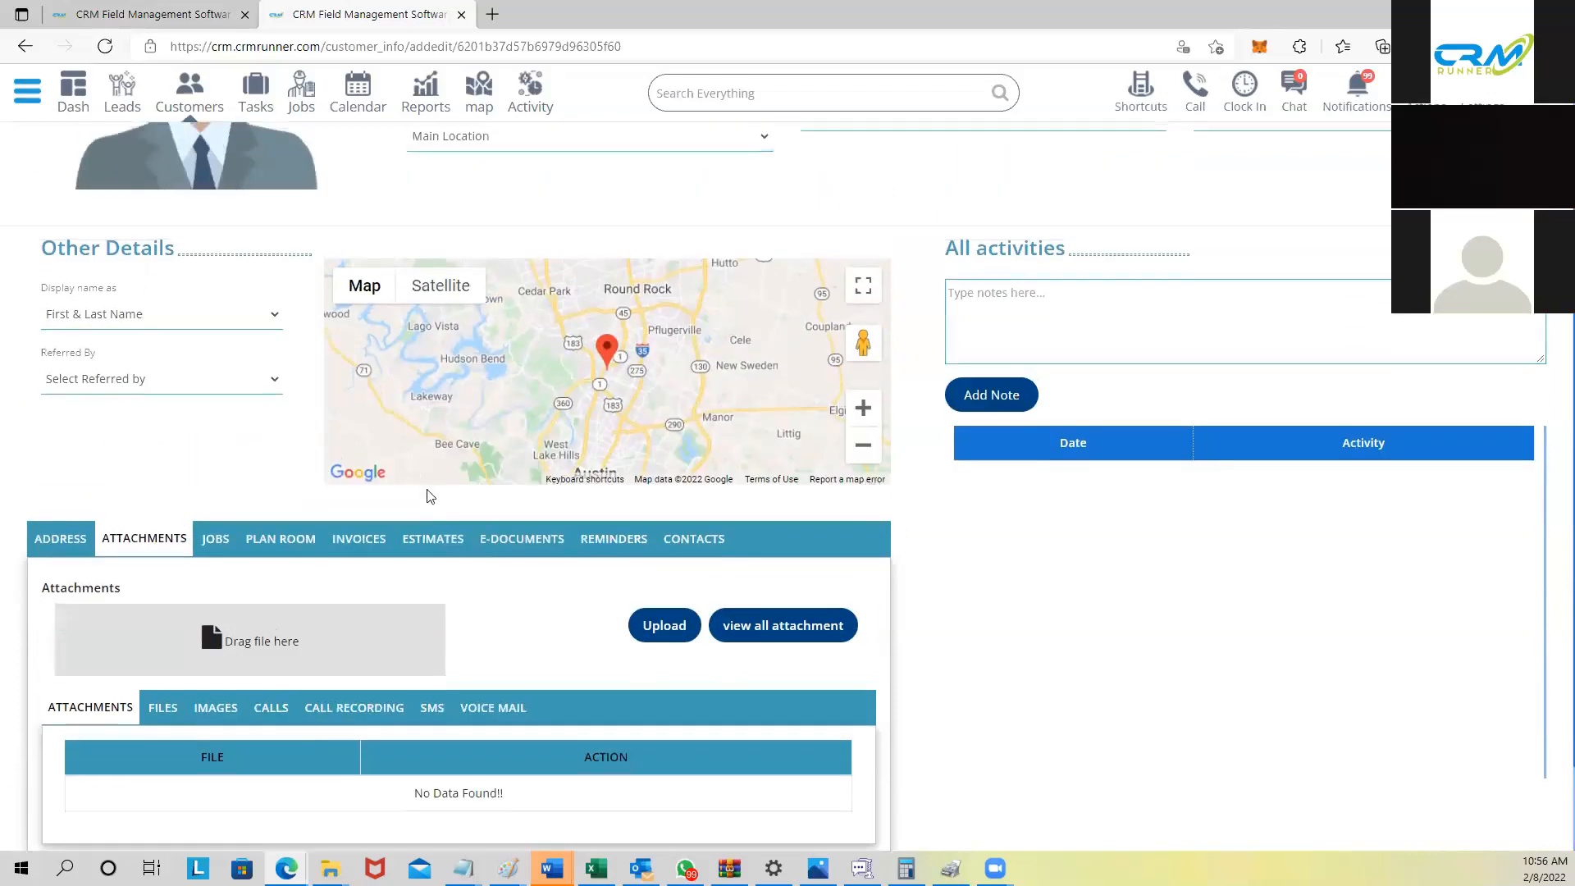
pyautogui.scroll(3, 428, 496)
pyautogui.scroll(-2, 427, 496)
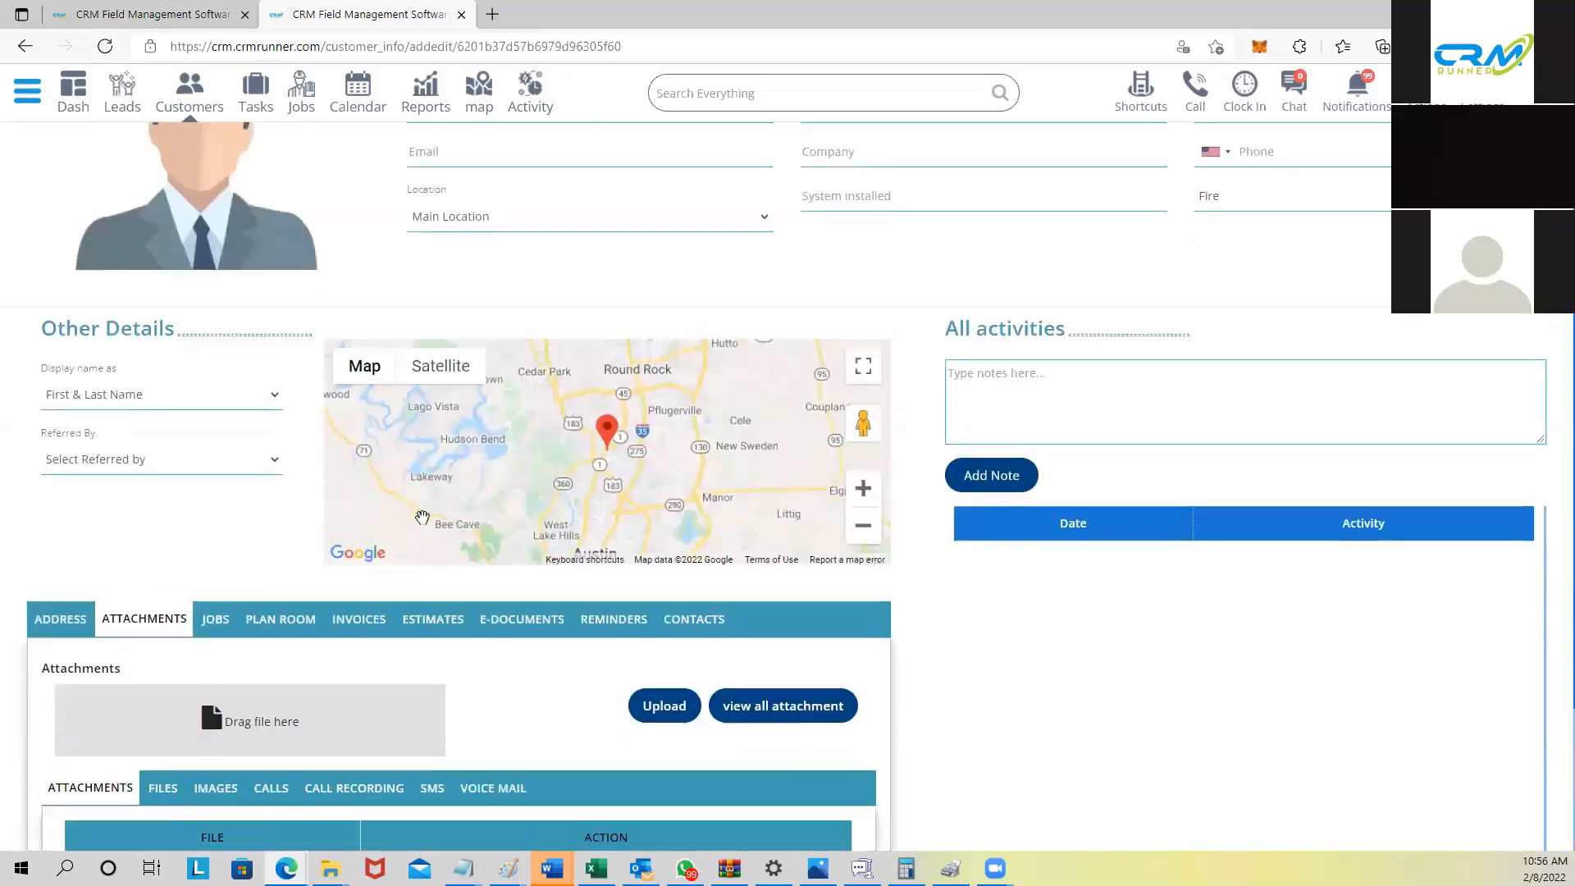
pyautogui.scroll(-2, 426, 494)
pyautogui.scroll(-1, 425, 525)
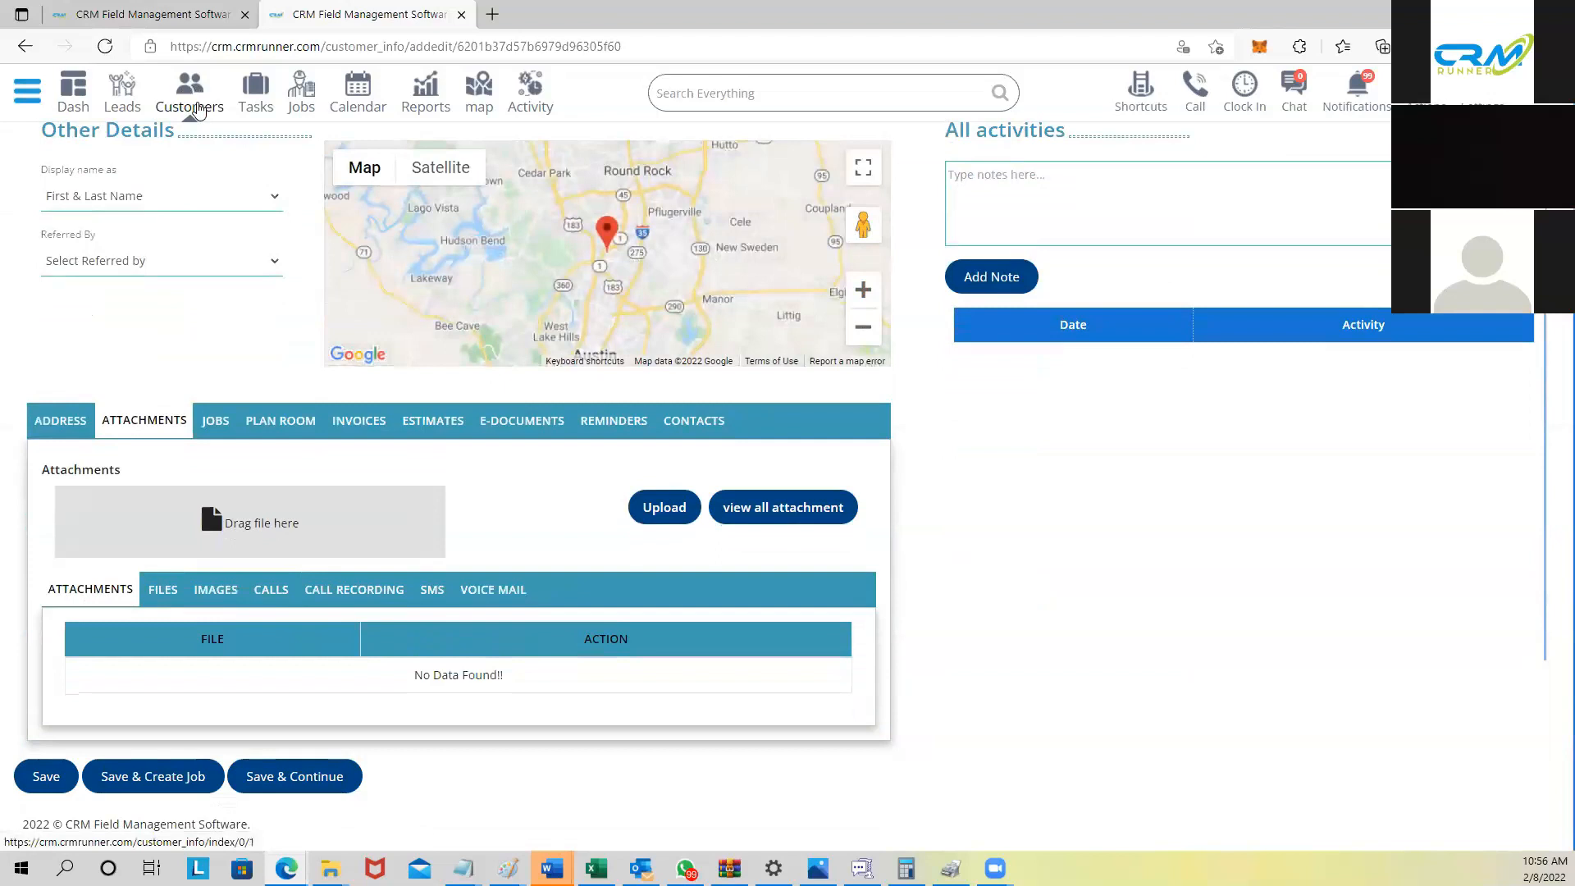
# Step: Expand Planning in the sidebar and open Plan Room, listing 15 plans
pyautogui.click(31, 98)
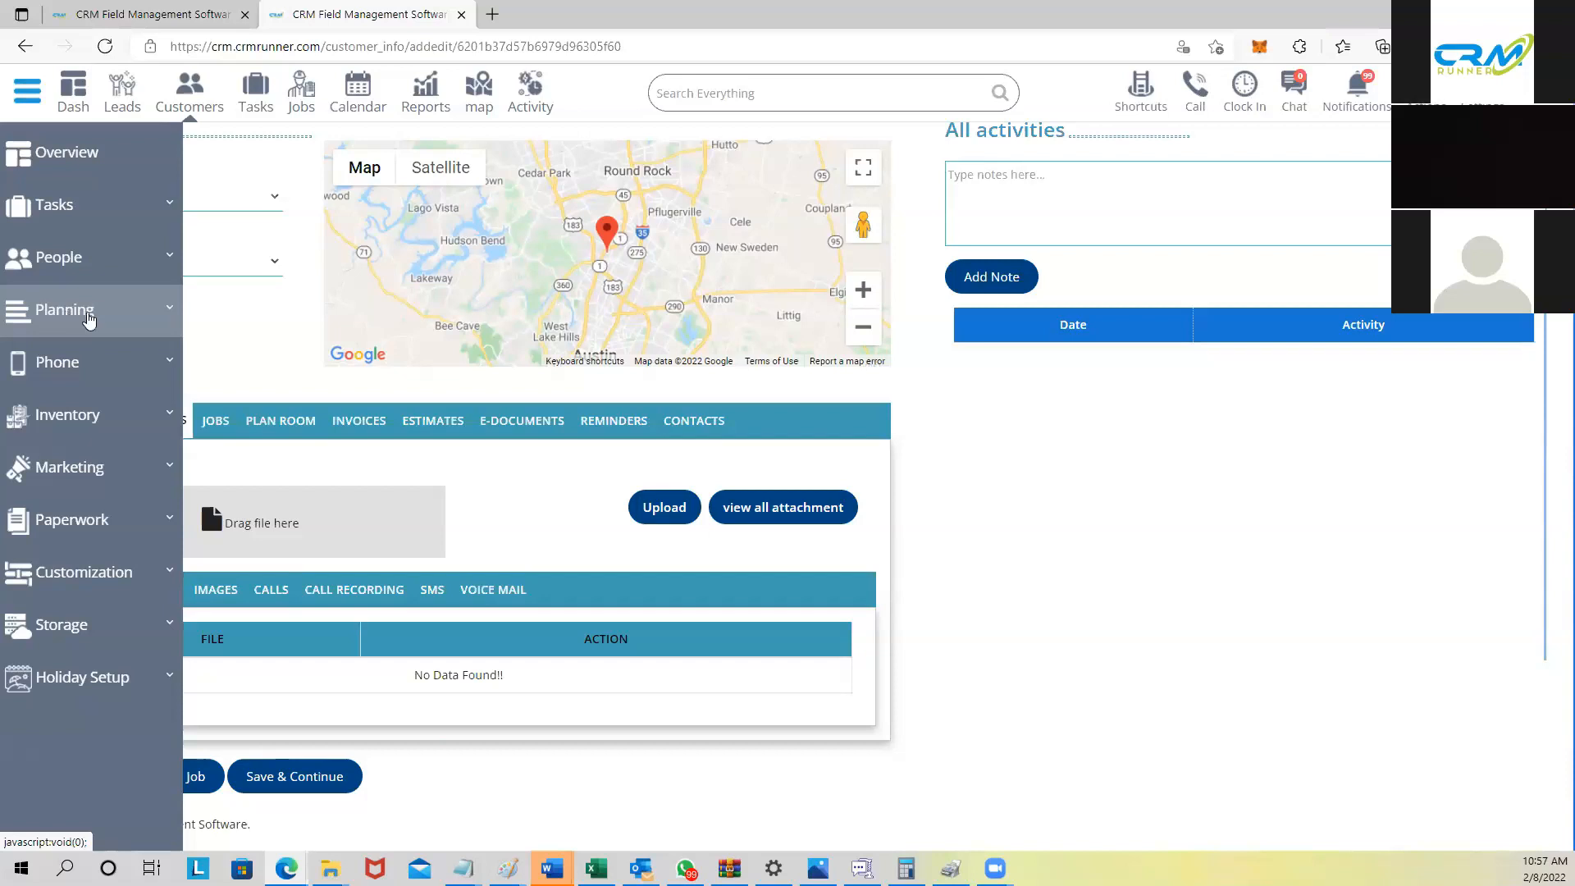
pyautogui.click(82, 316)
pyautogui.click(72, 358)
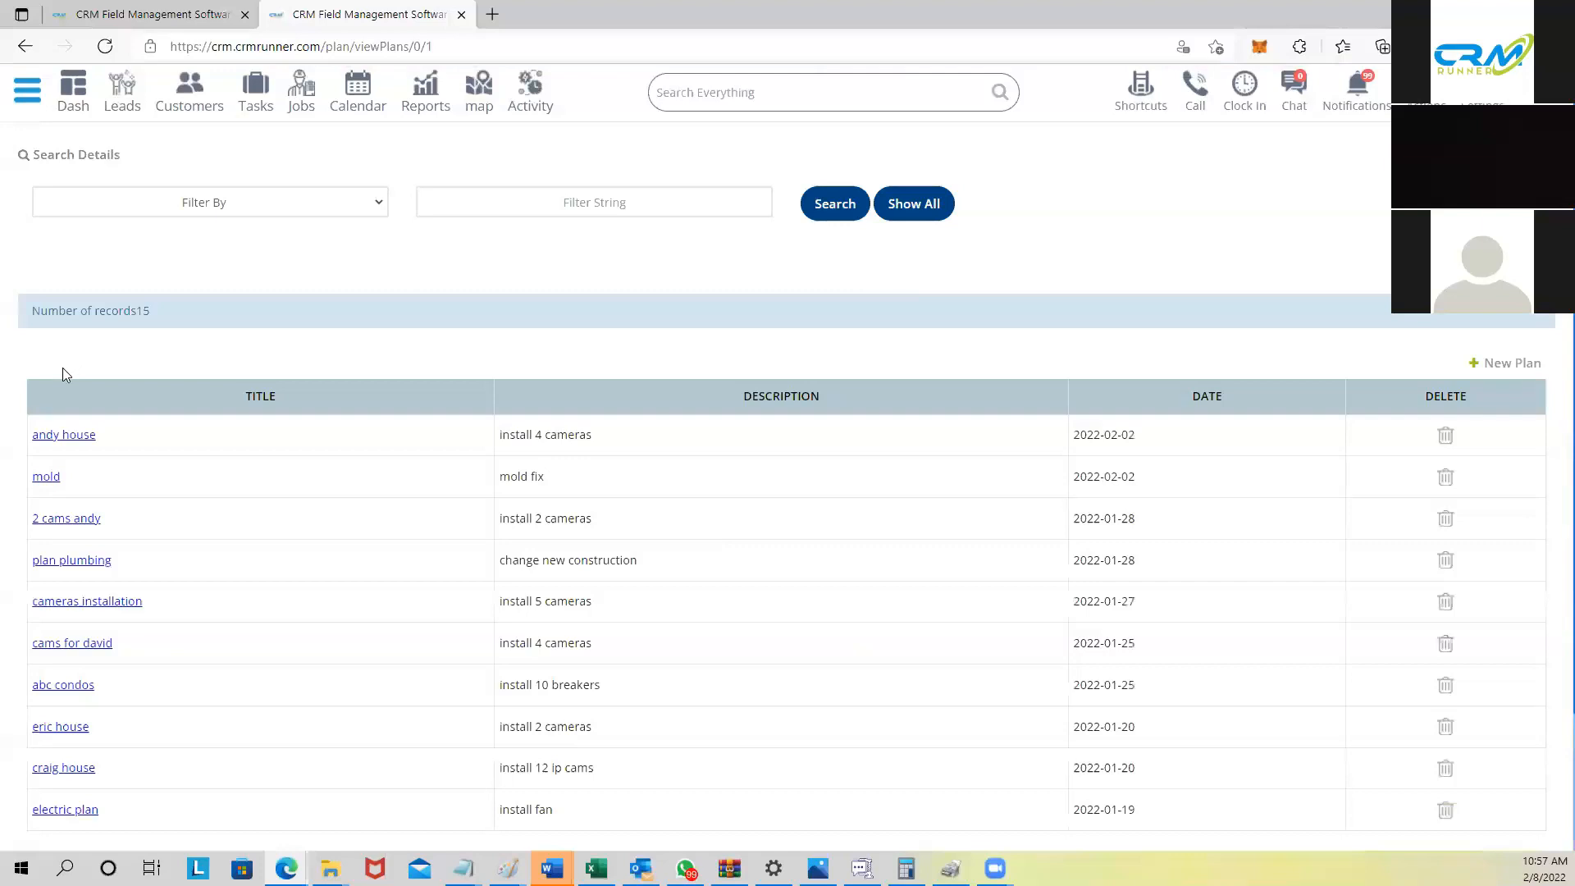
pyautogui.scroll(-2, 87, 395)
pyautogui.scroll(2, 88, 395)
# Step: Create a new plan with a title, a suggested client, and details 'install 5 cameras'
pyautogui.click(1506, 369)
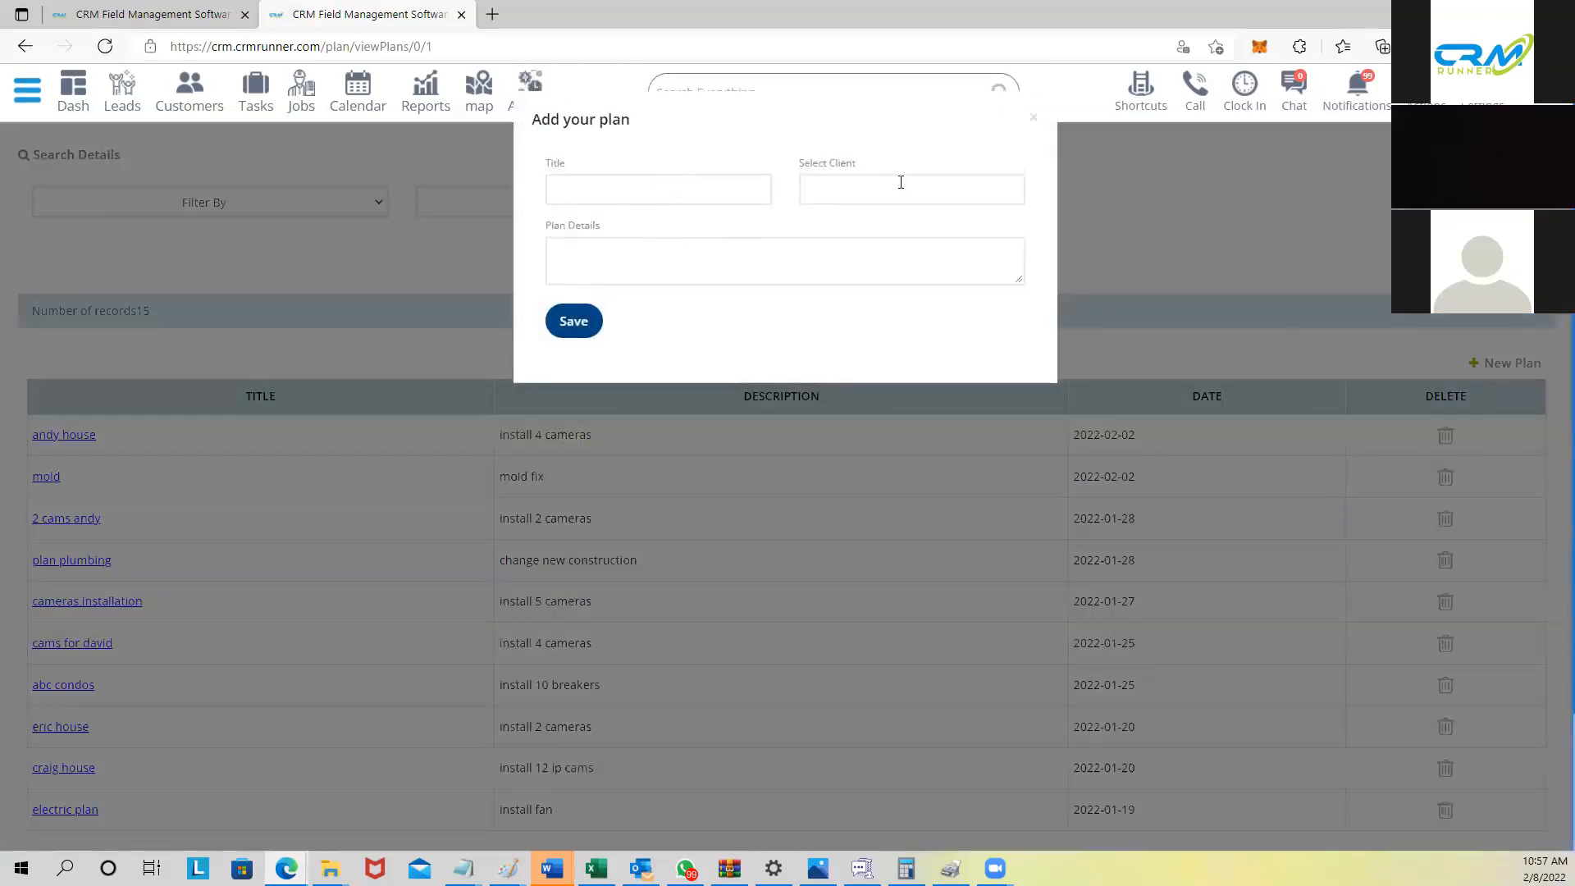
pyautogui.write('Rachel ')
pyautogui.write('house')
pyautogui.click(874, 276)
pyautogui.write('install ')
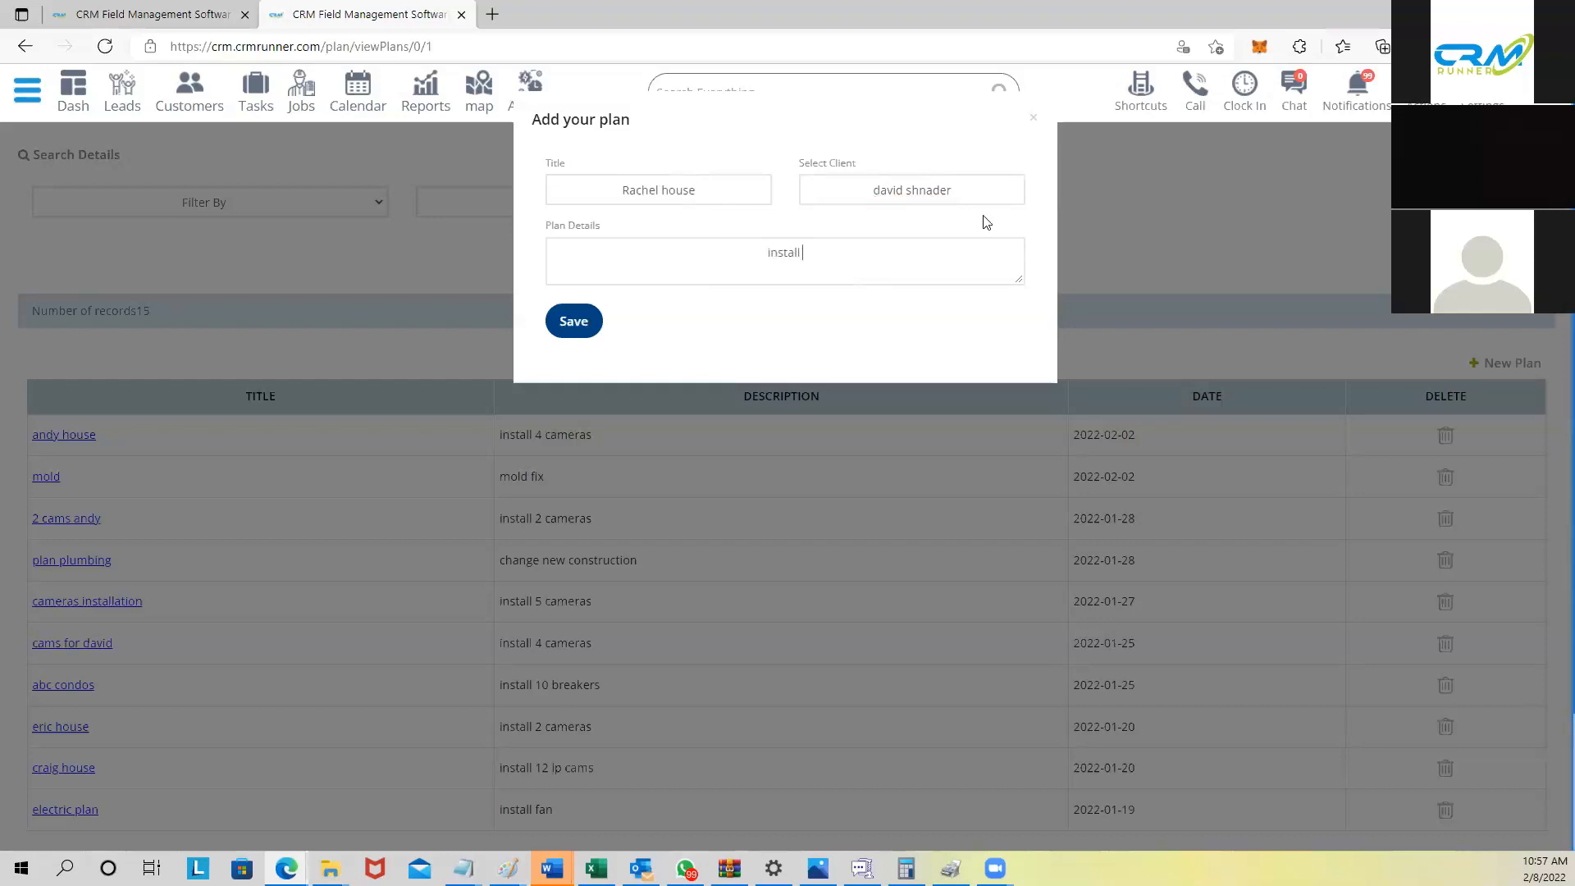
pyautogui.write('5 cameras')
# Step: Save the plan and start adding an image to its gallery
pyautogui.click(583, 326)
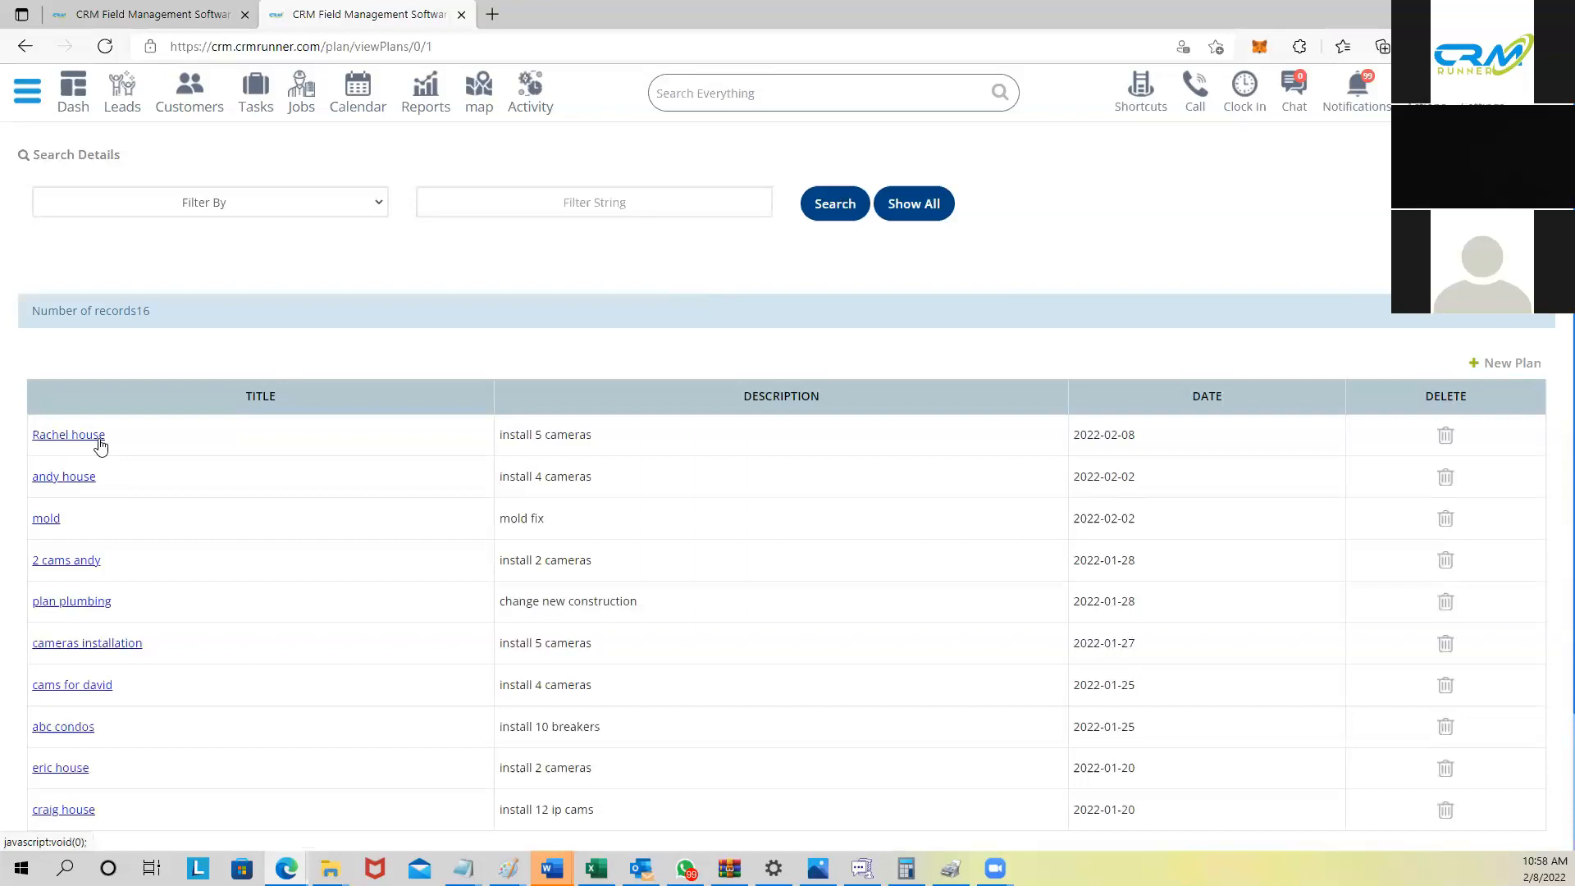
pyautogui.click(88, 438)
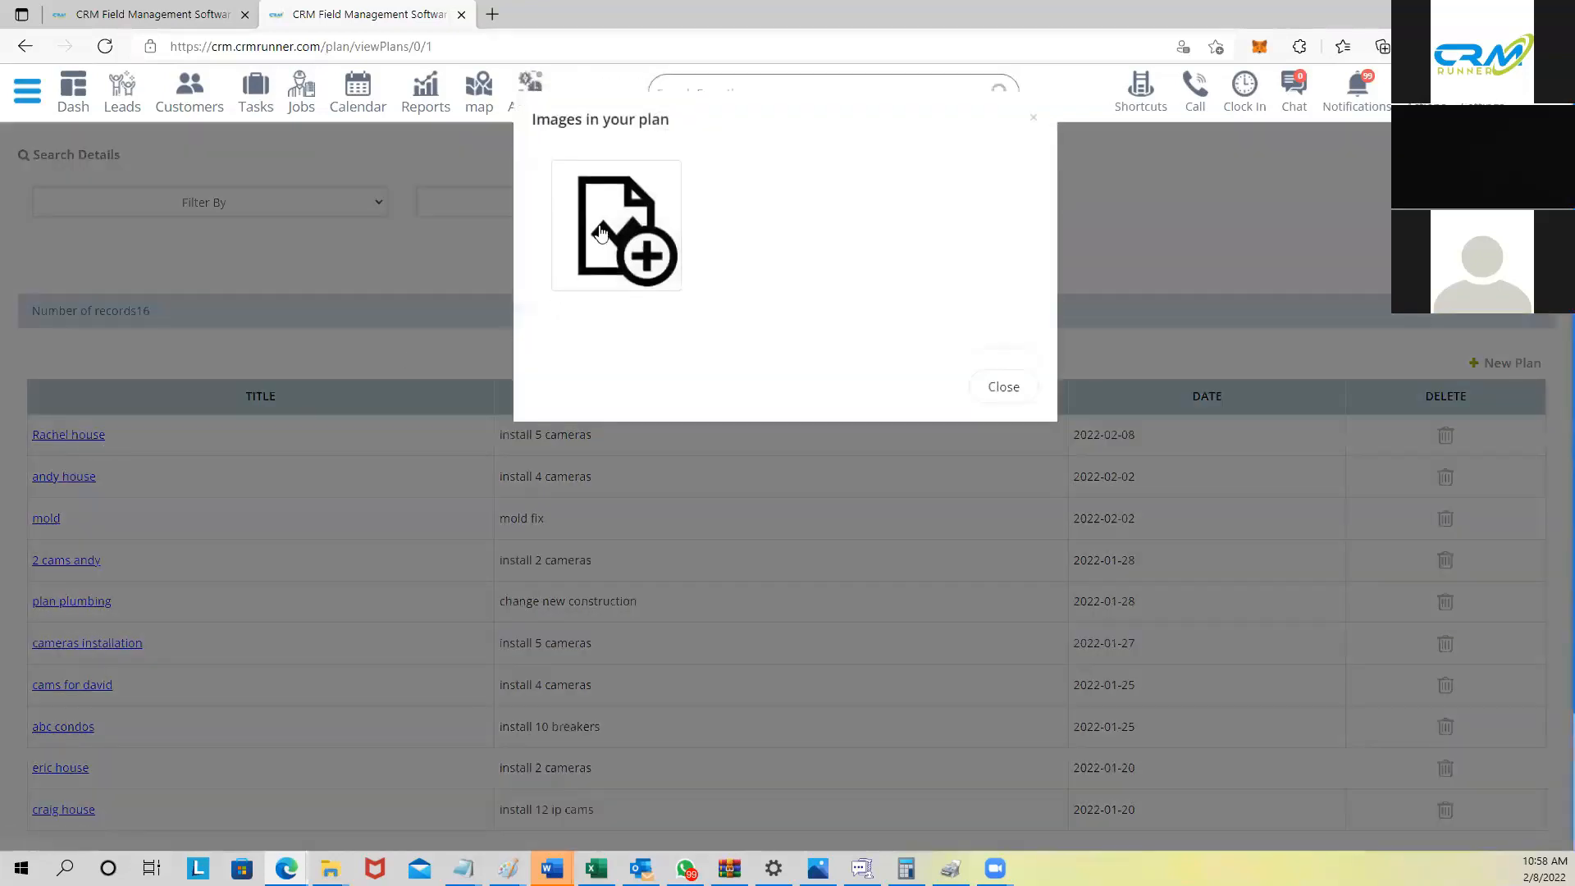
pyautogui.click(603, 232)
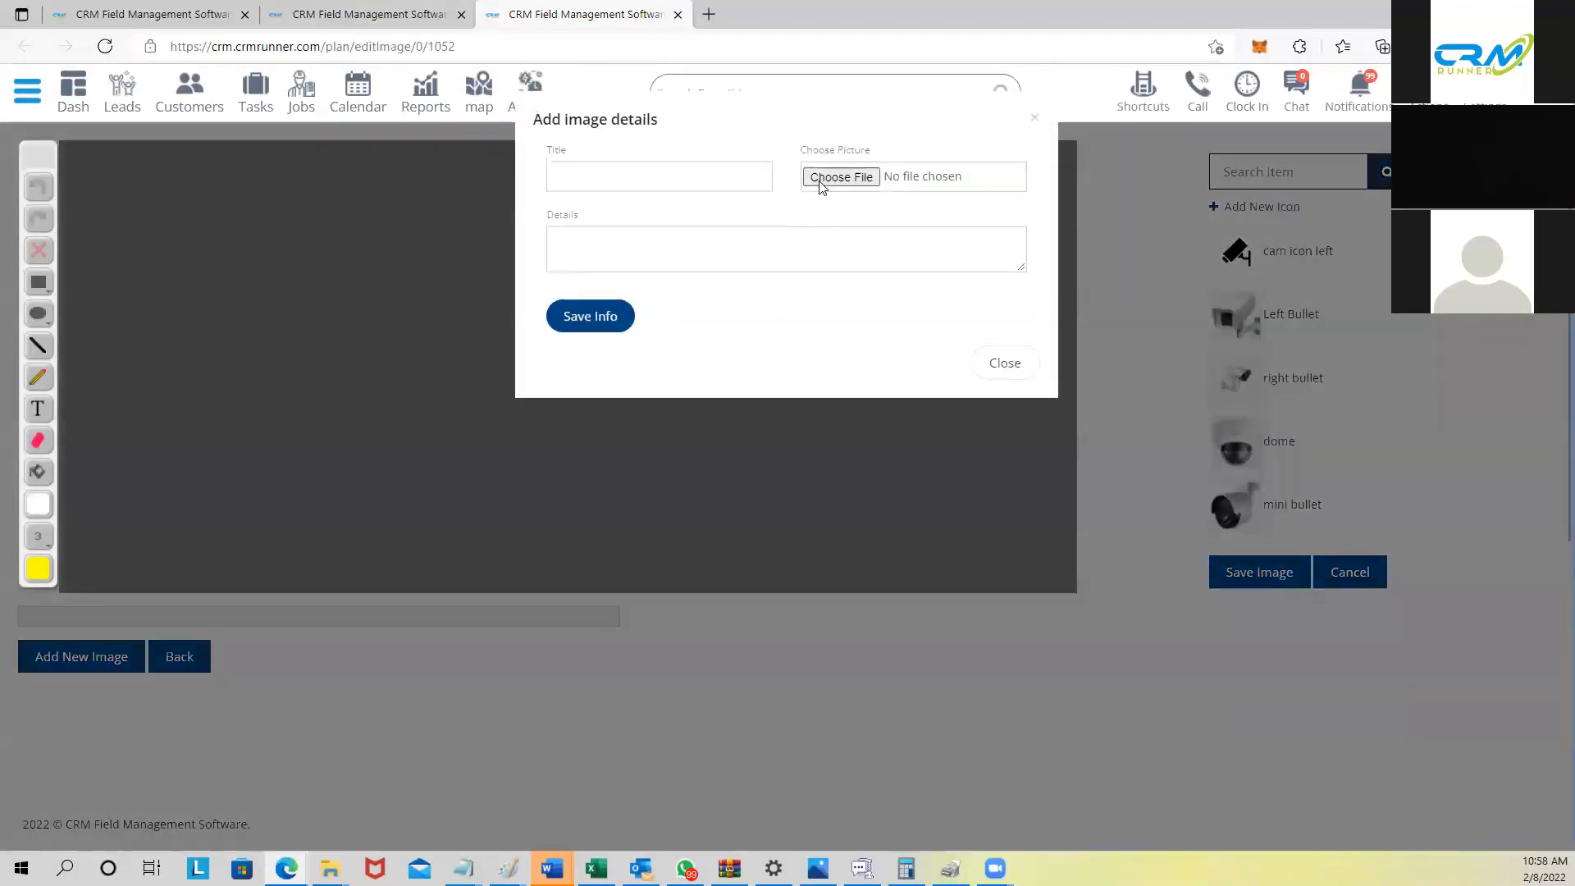
# Step: Choose the house1223 - Copy.jpg photo for upload
pyautogui.click(820, 182)
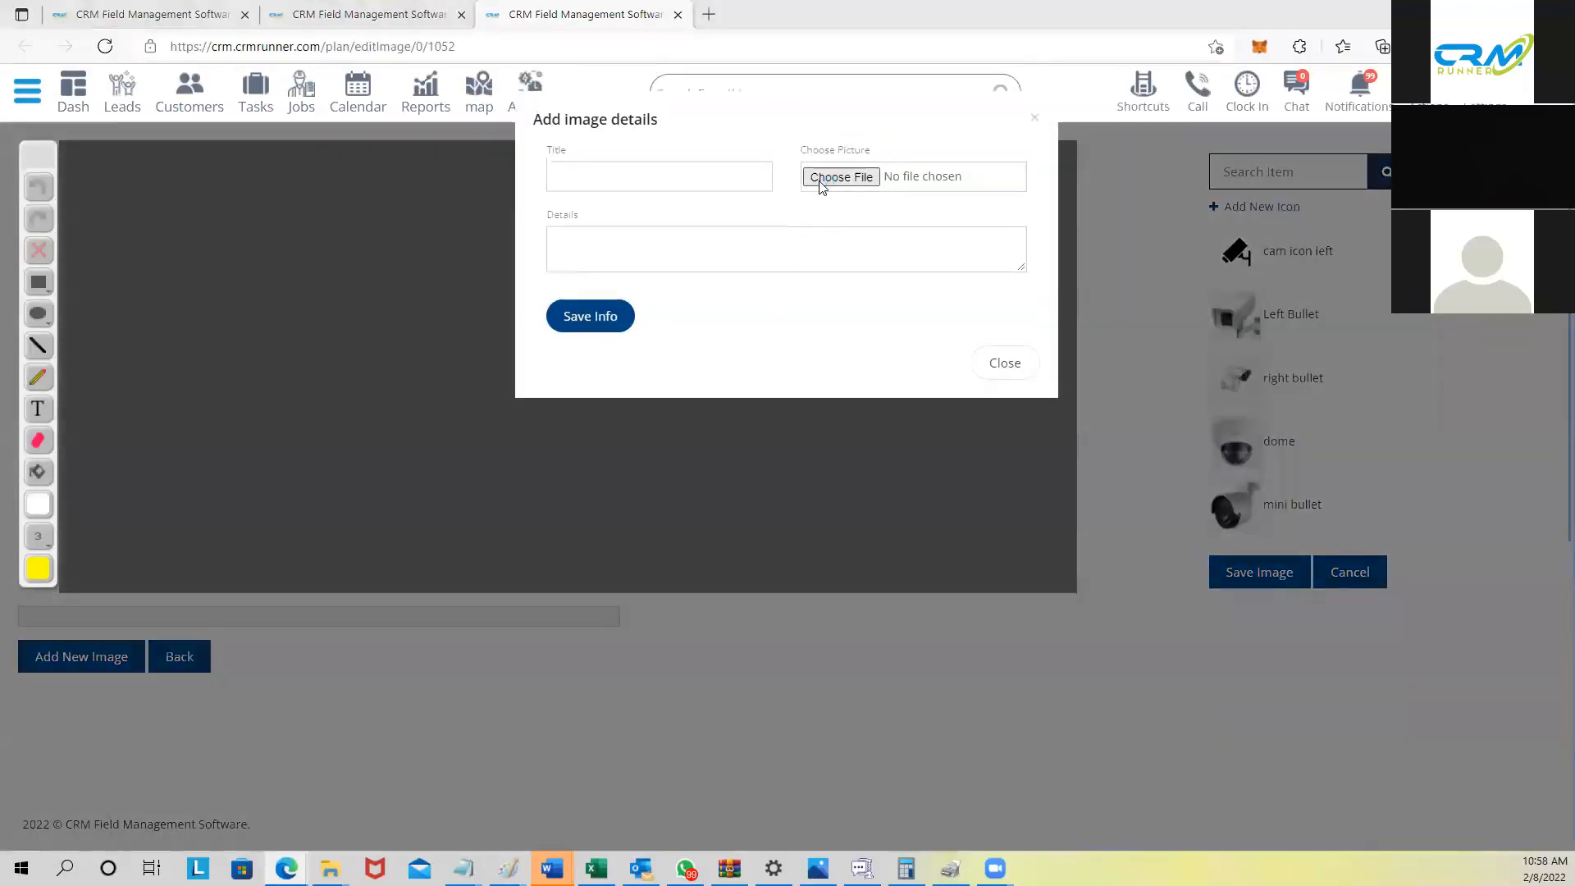
pyautogui.scroll(-8, 553, 242)
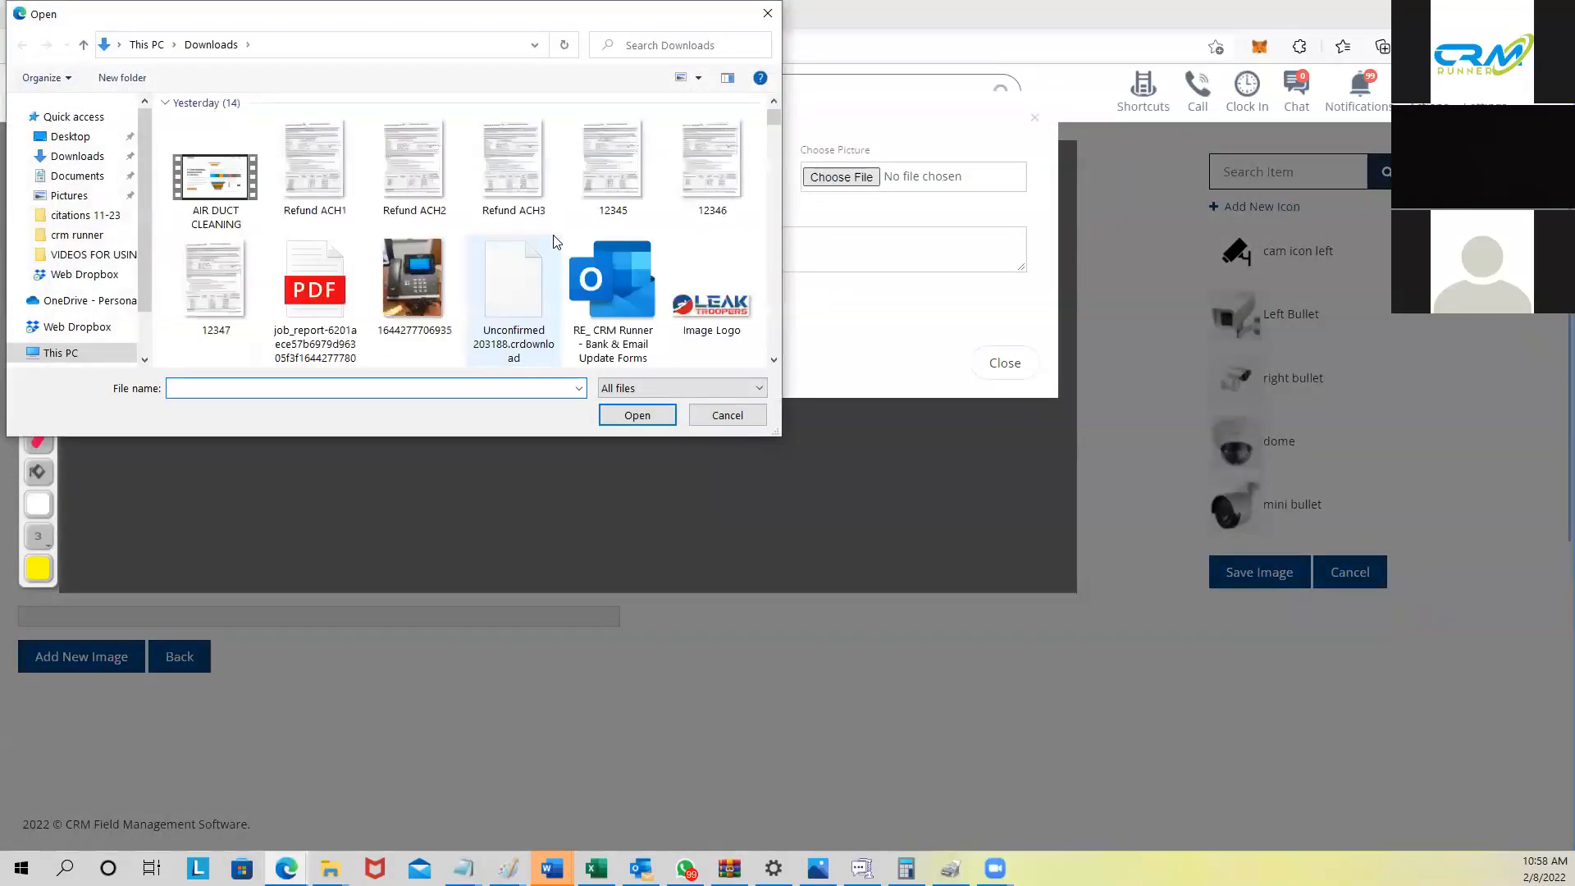
pyautogui.scroll(-2, 554, 242)
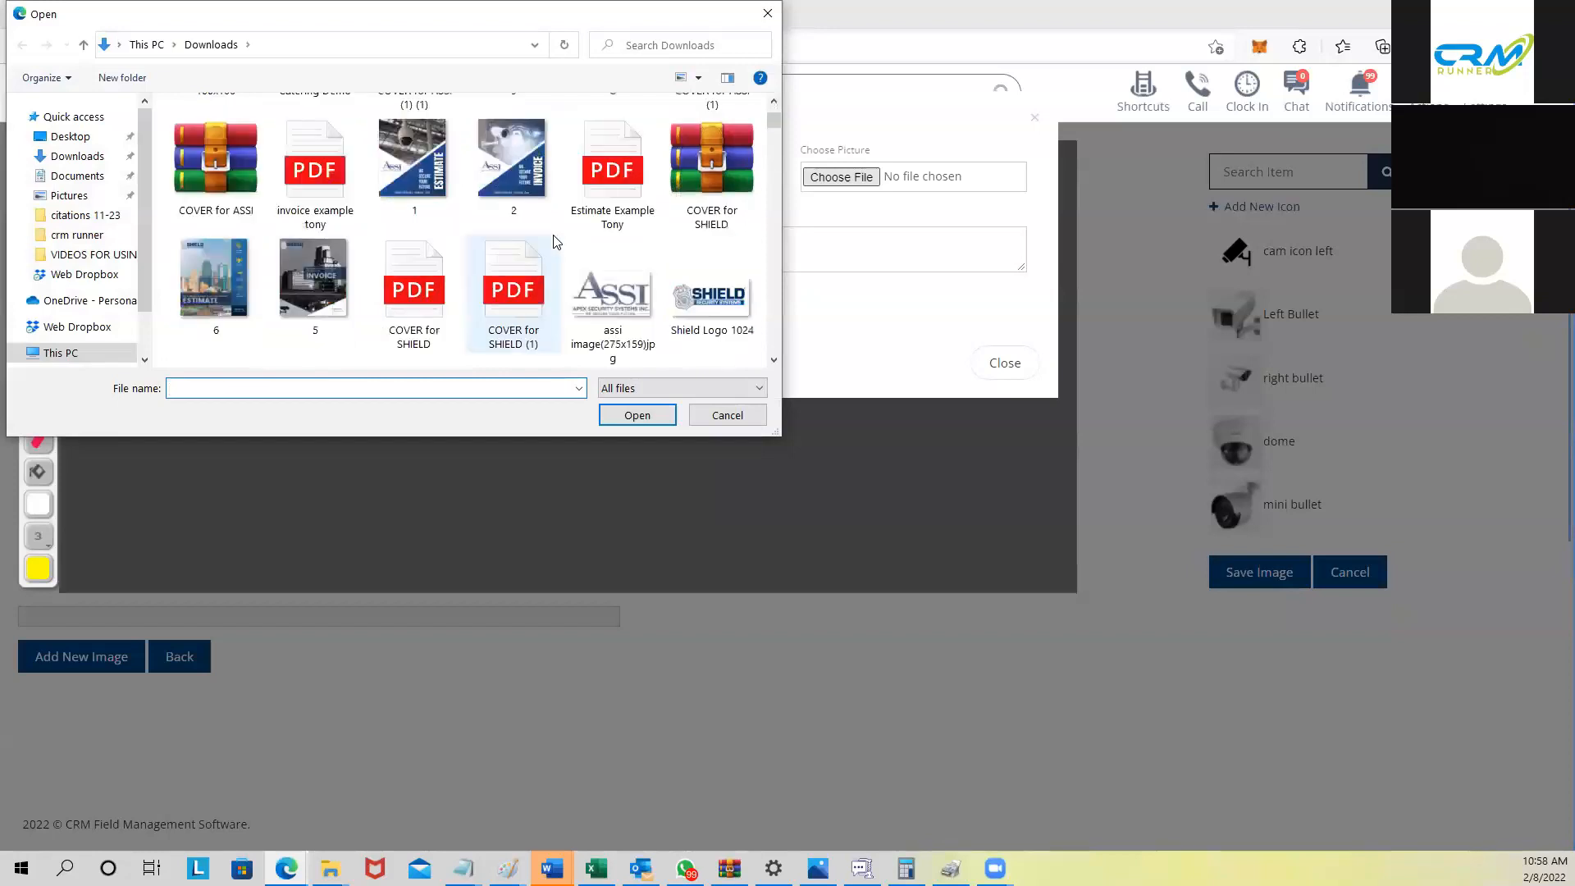
pyautogui.scroll(-4, 553, 242)
pyautogui.scroll(-10, 553, 242)
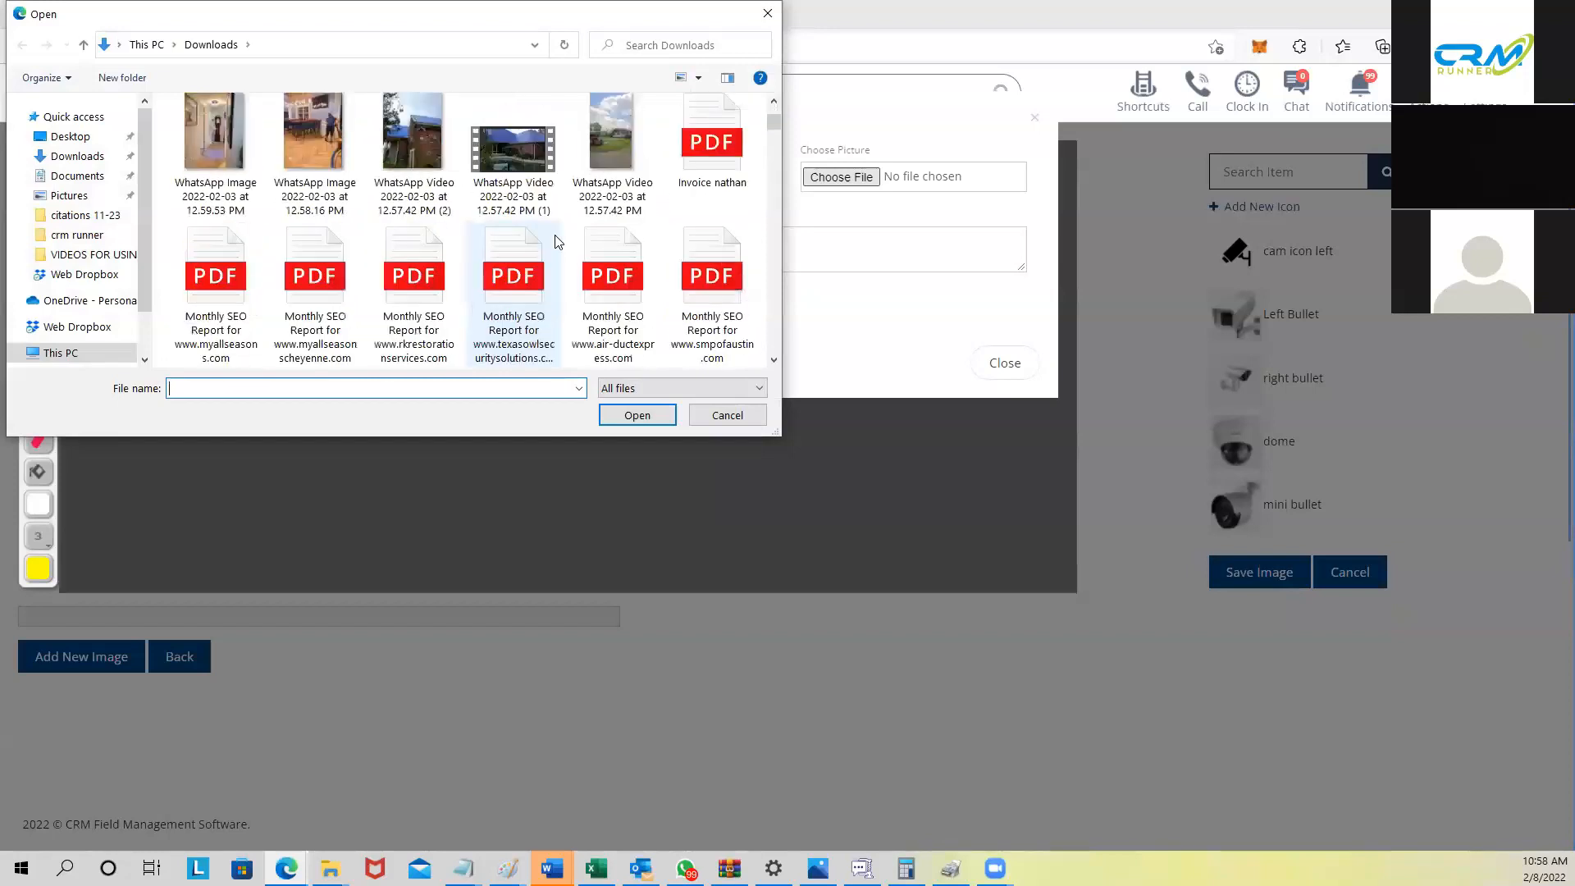
pyautogui.scroll(-10, 560, 242)
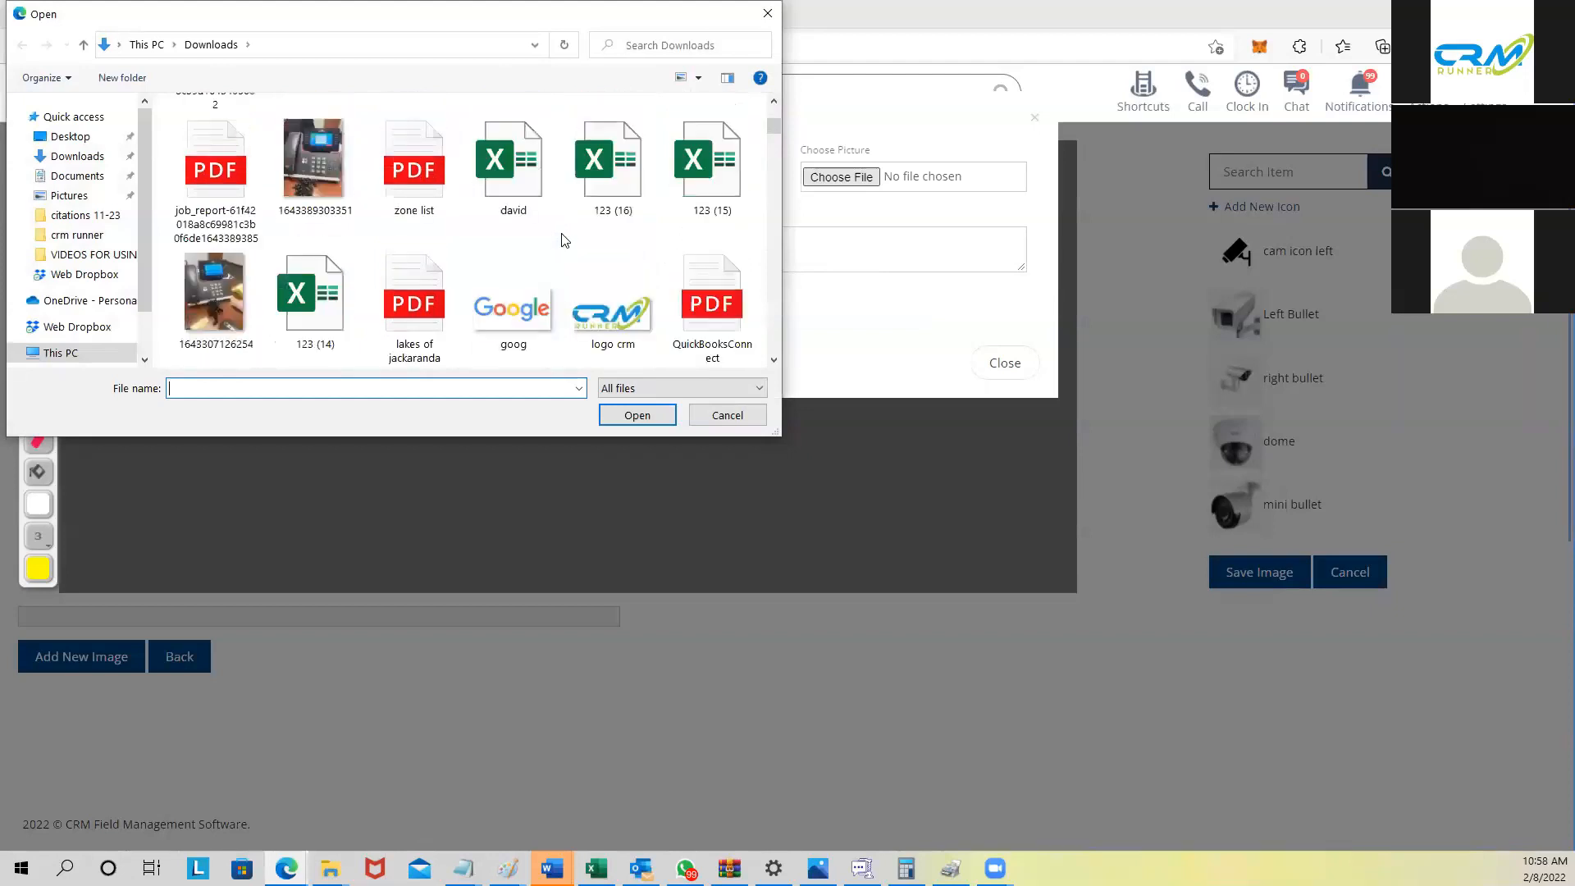
pyautogui.scroll(-5, 561, 241)
pyautogui.scroll(-8, 563, 239)
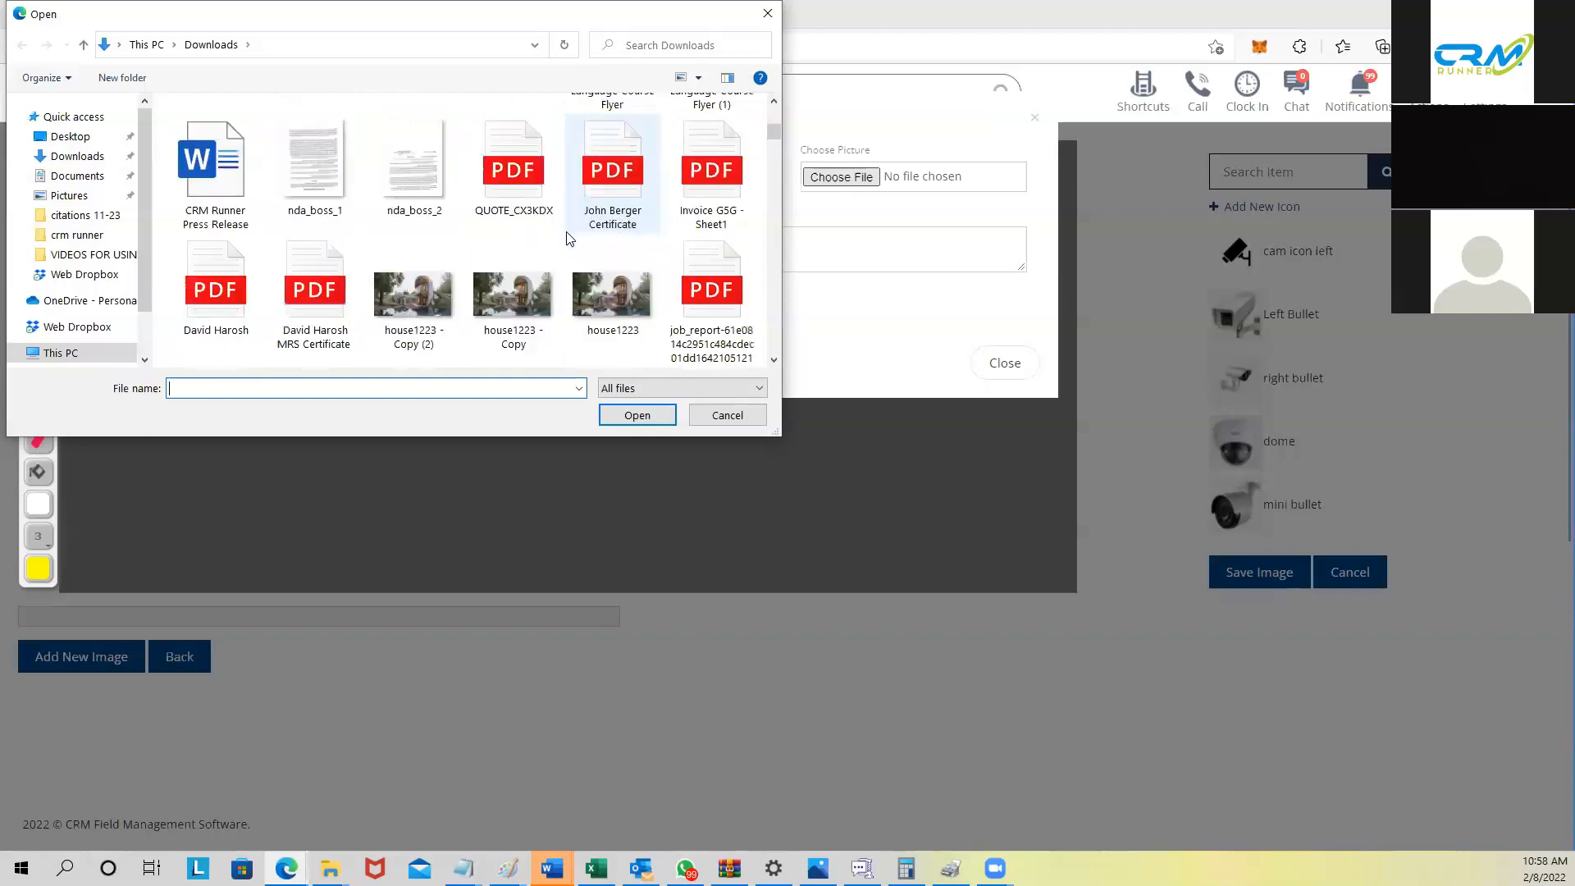
pyautogui.scroll(-2, 566, 238)
pyautogui.click(496, 149)
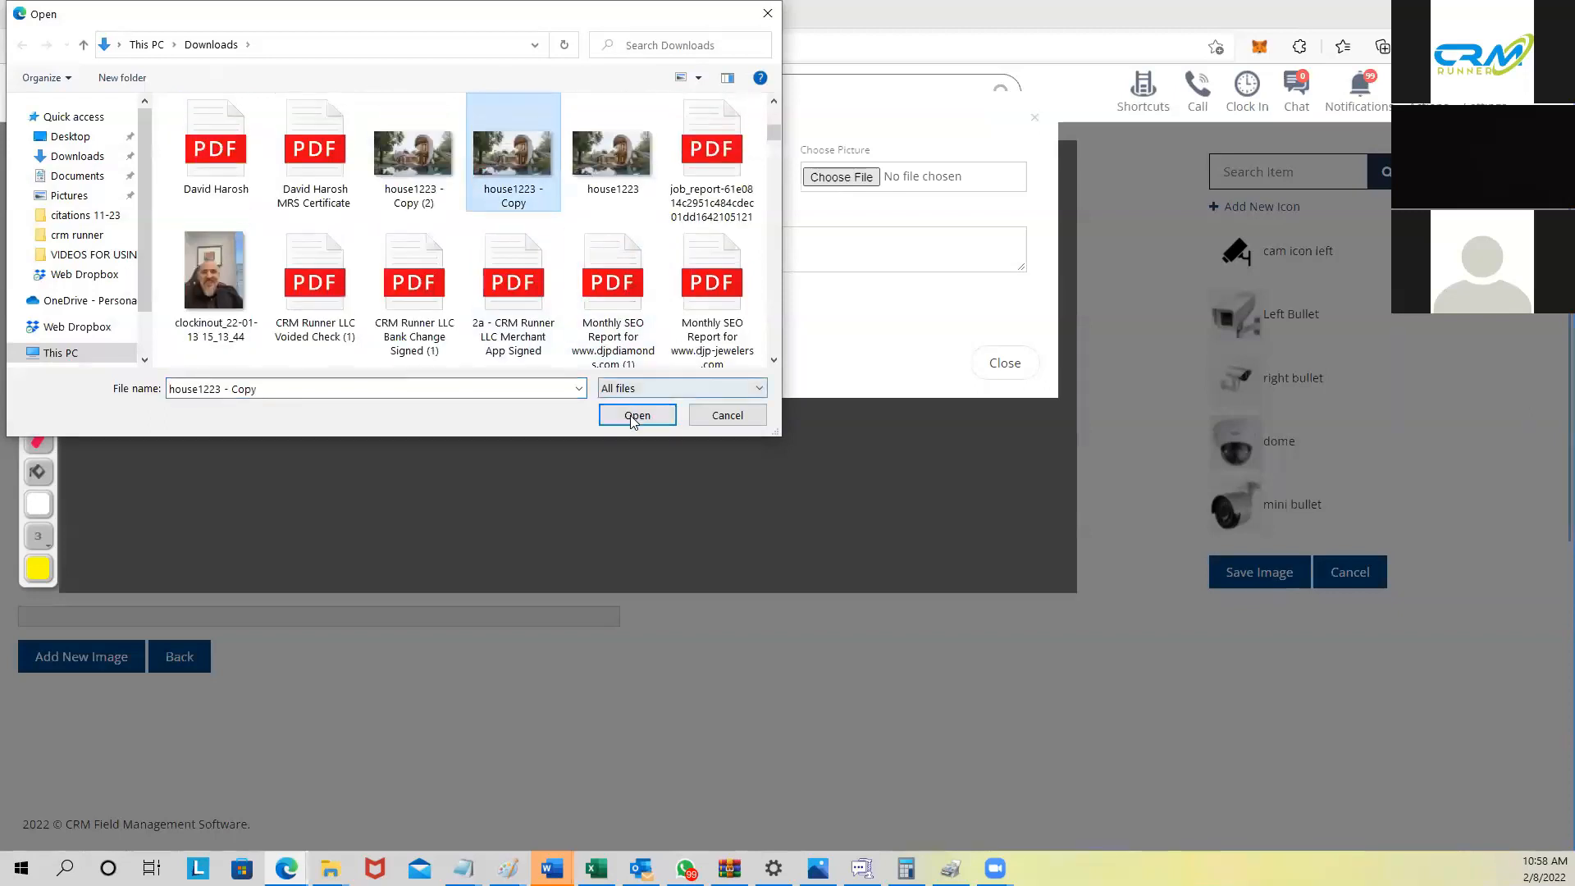
pyautogui.click(637, 414)
# Step: Title the image 'front house' with details '2 cameras and door bell' and save
pyautogui.click(710, 243)
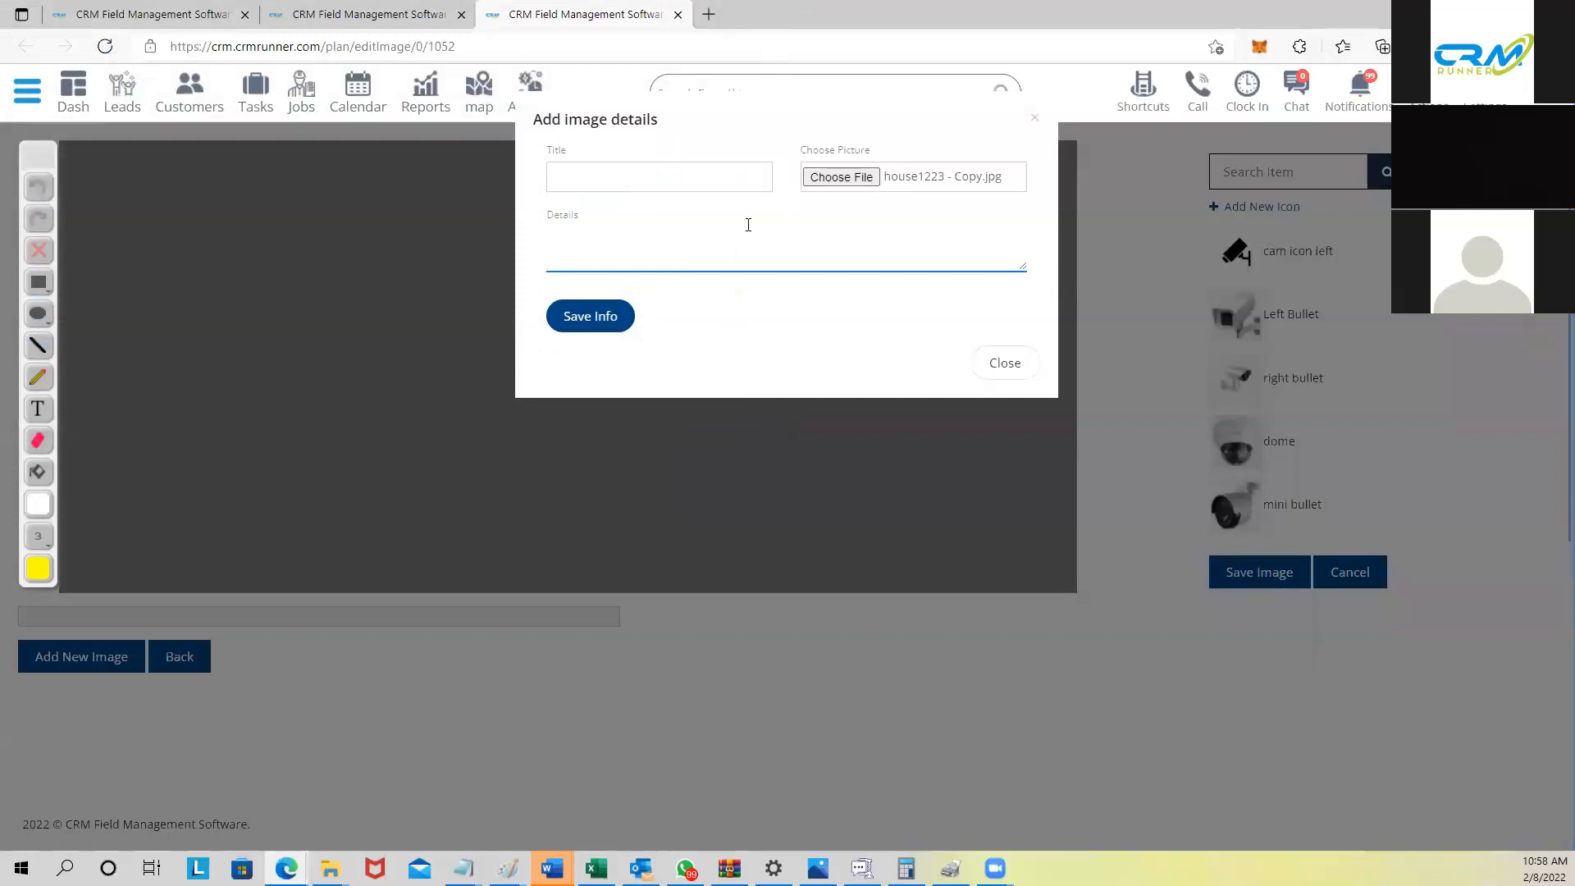
pyautogui.click(653, 178)
pyautogui.write('front house')
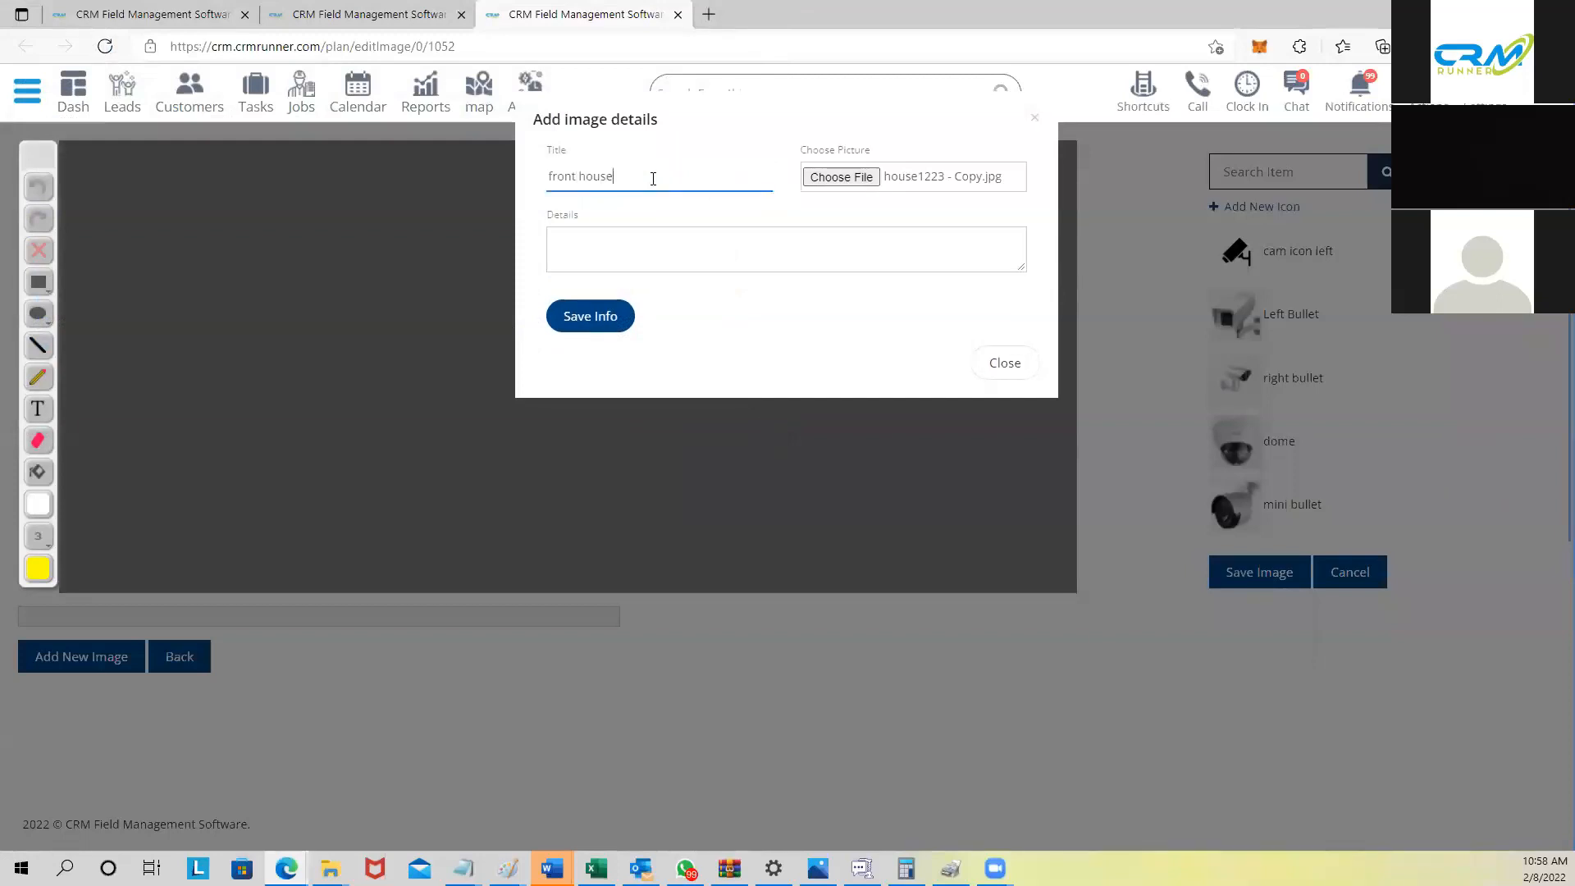
pyautogui.press('Tab')
pyautogui.press('Tab')
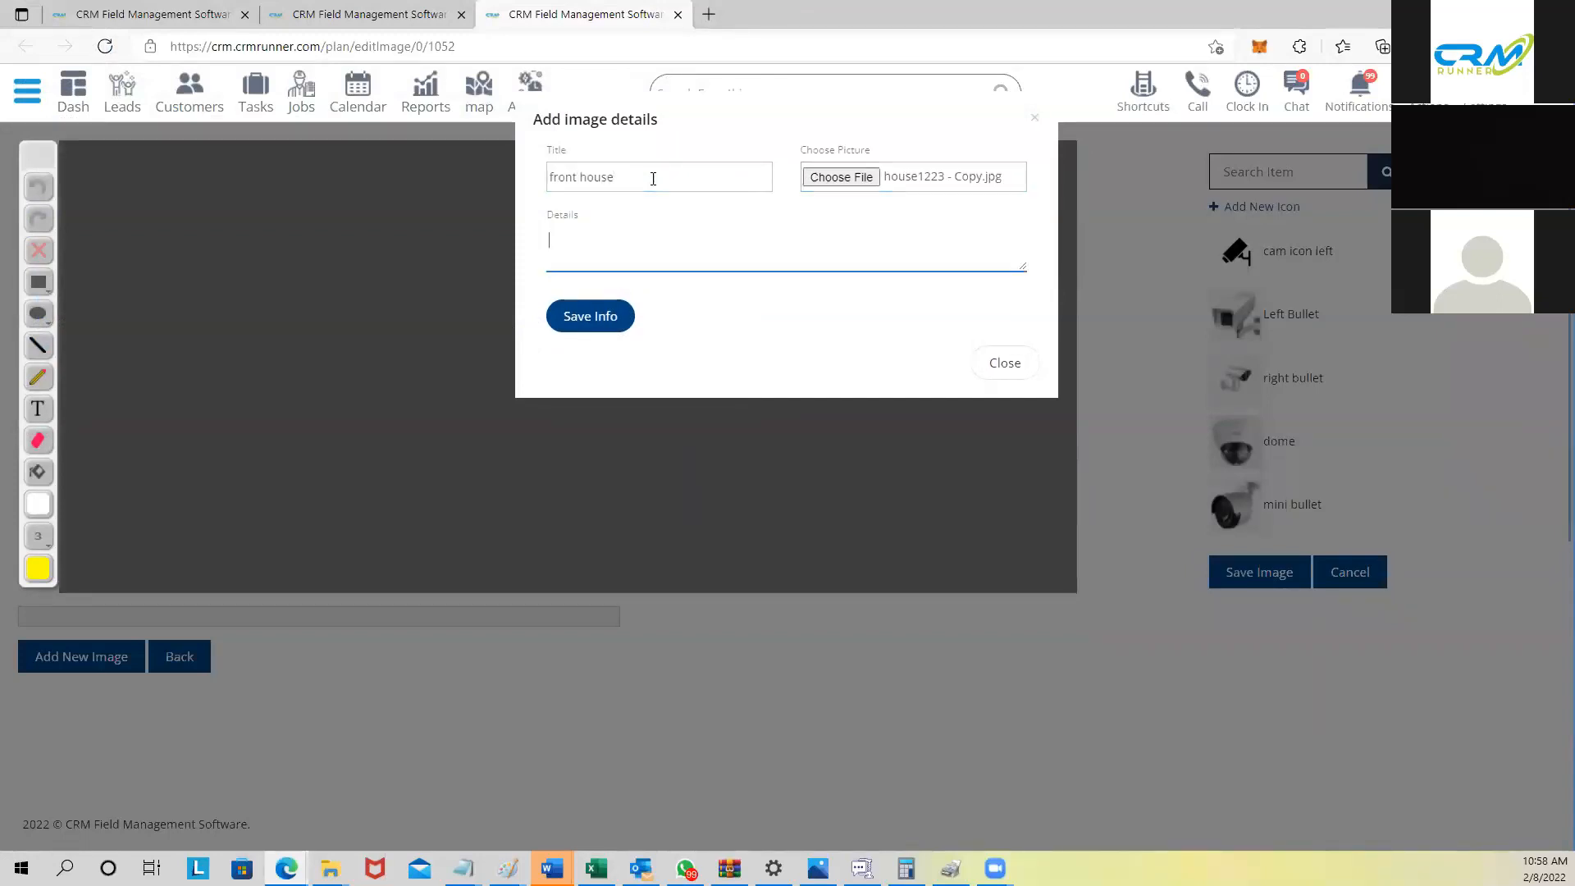
pyautogui.write('2 cameras and door bell')
pyautogui.click(584, 318)
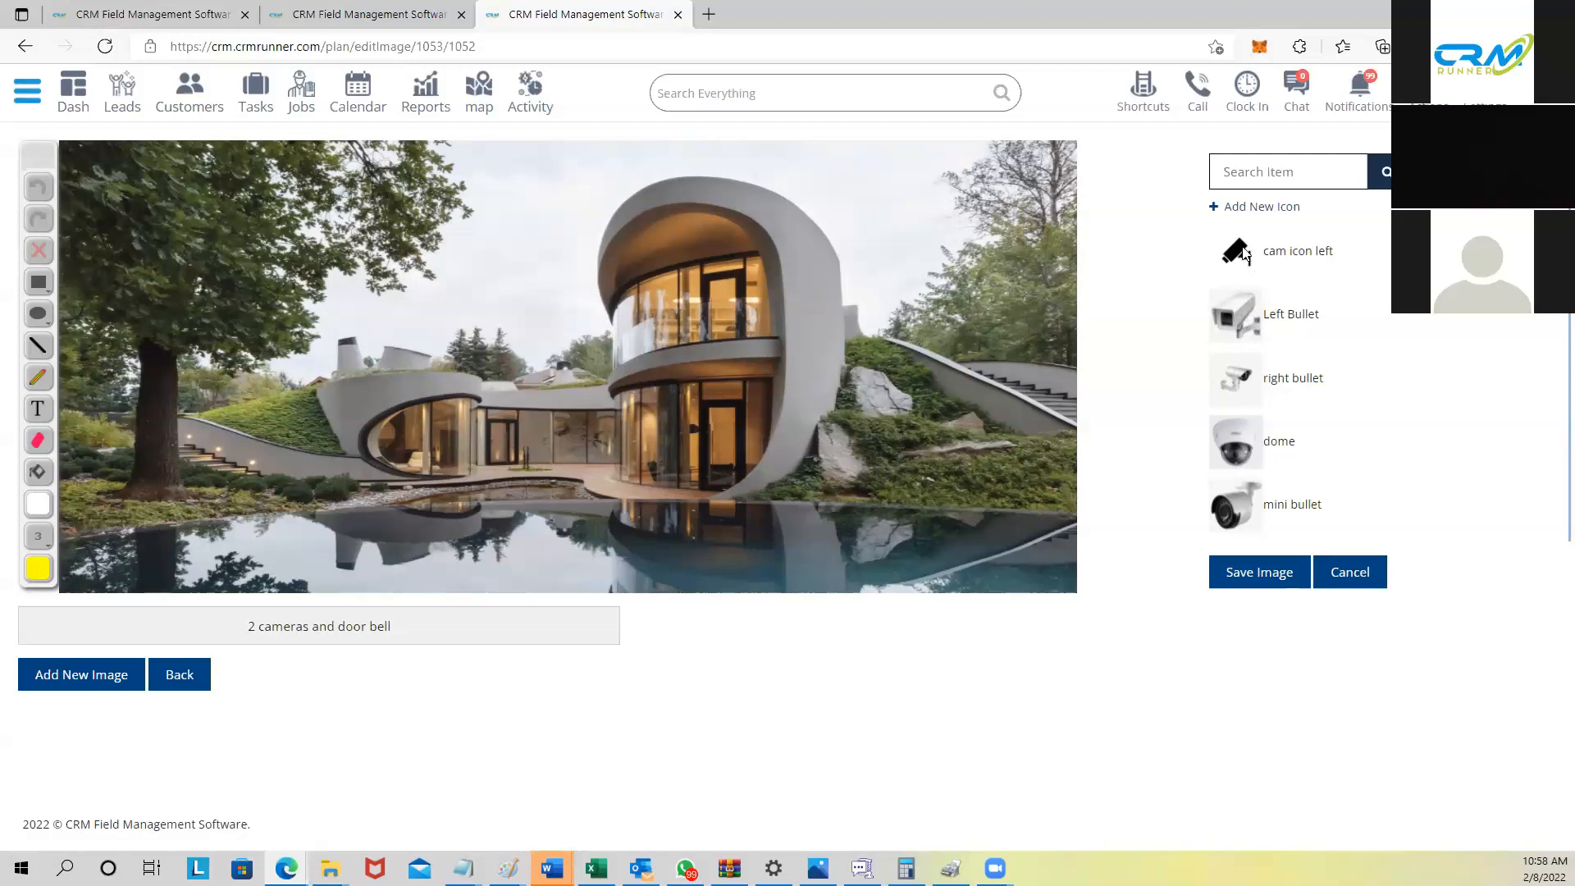
# Step: Place the Left Bullet and right bullet camera icons on the house photo, plus a yellow mark
pyautogui.moveTo(1237, 316); pyautogui.dragTo(811, 241)
pyautogui.click(808, 231)
pyautogui.moveTo(1236, 379); pyautogui.dragTo(346, 391)
pyautogui.moveTo(376, 458)
pyautogui.mouseDown()
pyautogui.moveTo(342, 399)
pyautogui.moveTo(356, 409)
pyautogui.mouseUp()
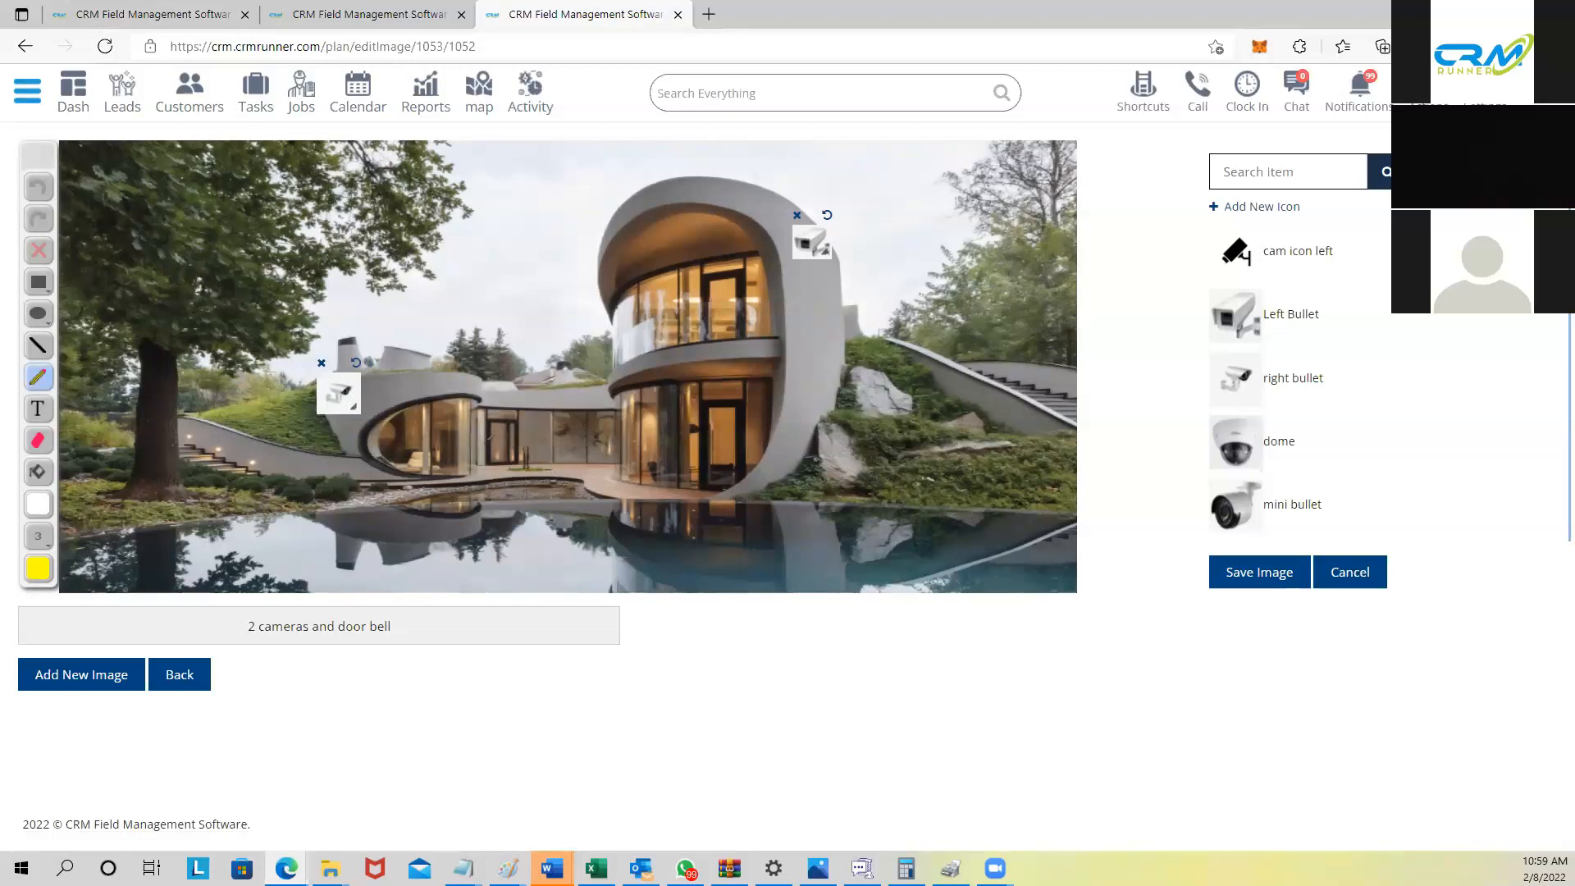
pyautogui.click(483, 437)
# Step: Add a '10x10' text label over the upper windows and save the image
pyautogui.click(38, 409)
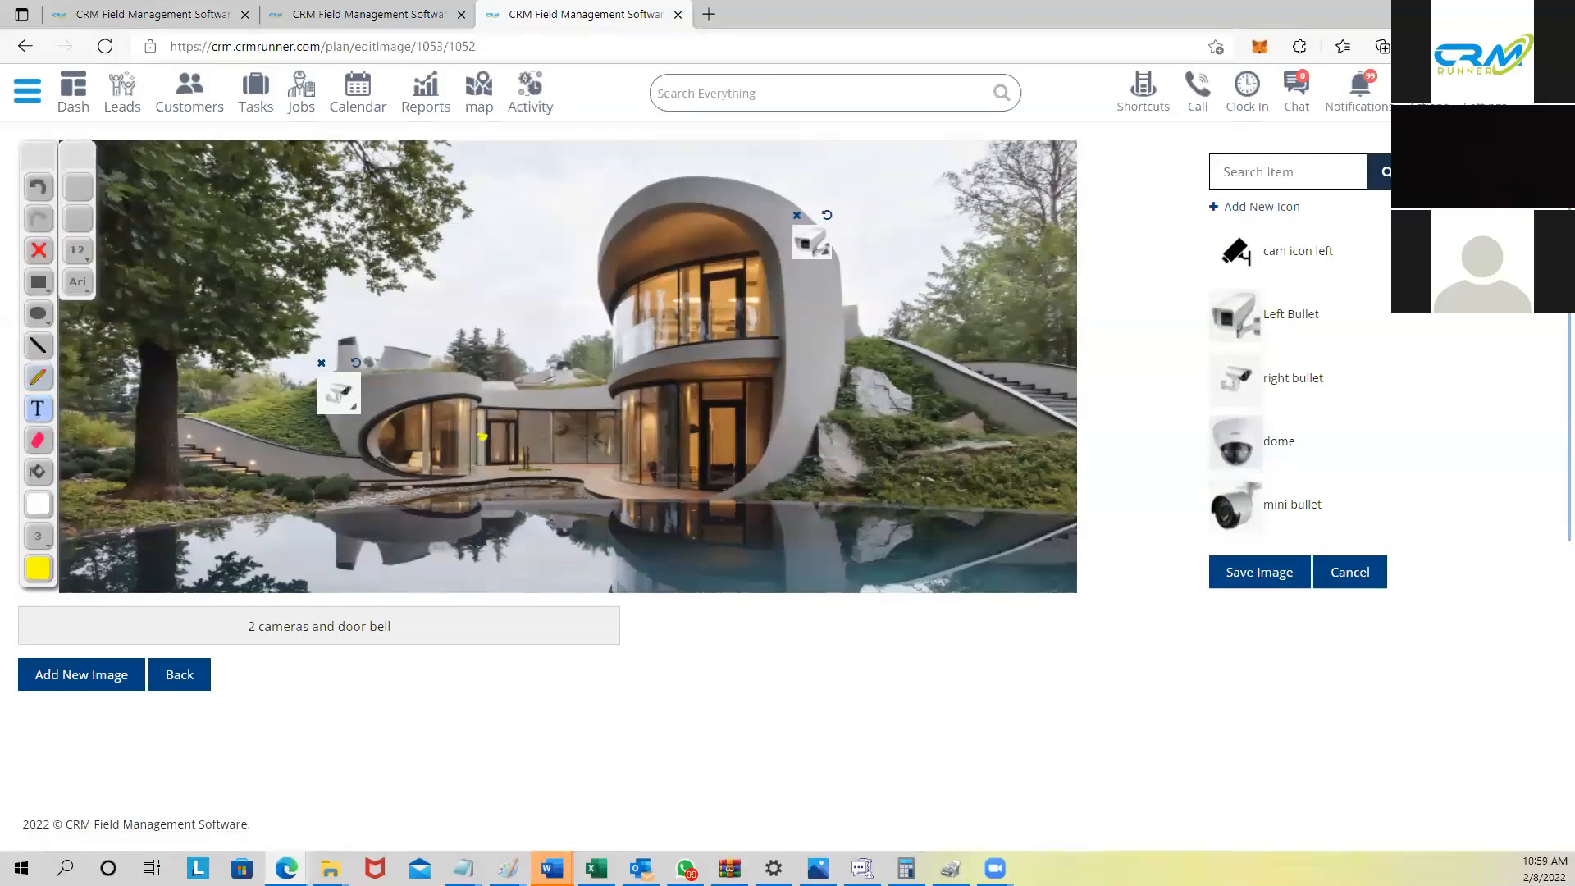
pyautogui.moveTo(699, 318); pyautogui.dragTo(829, 351)
pyautogui.write('10x10')
pyautogui.click(1255, 574)
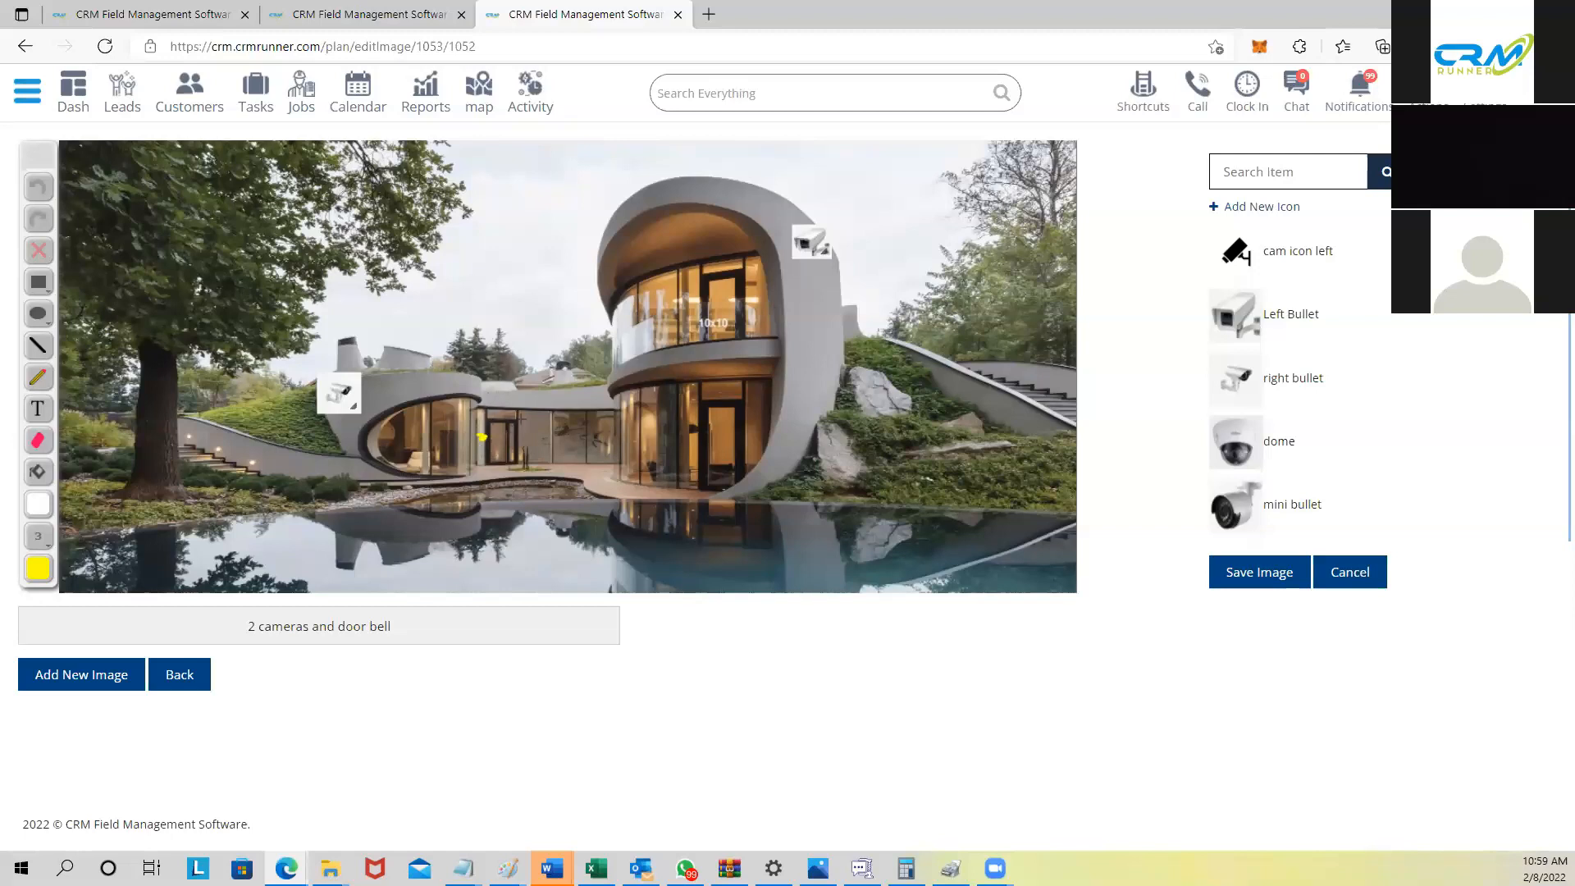
# Step: Start a new plan image titled 'sketch' using floor-house-plan.jpg
pyautogui.click(104, 676)
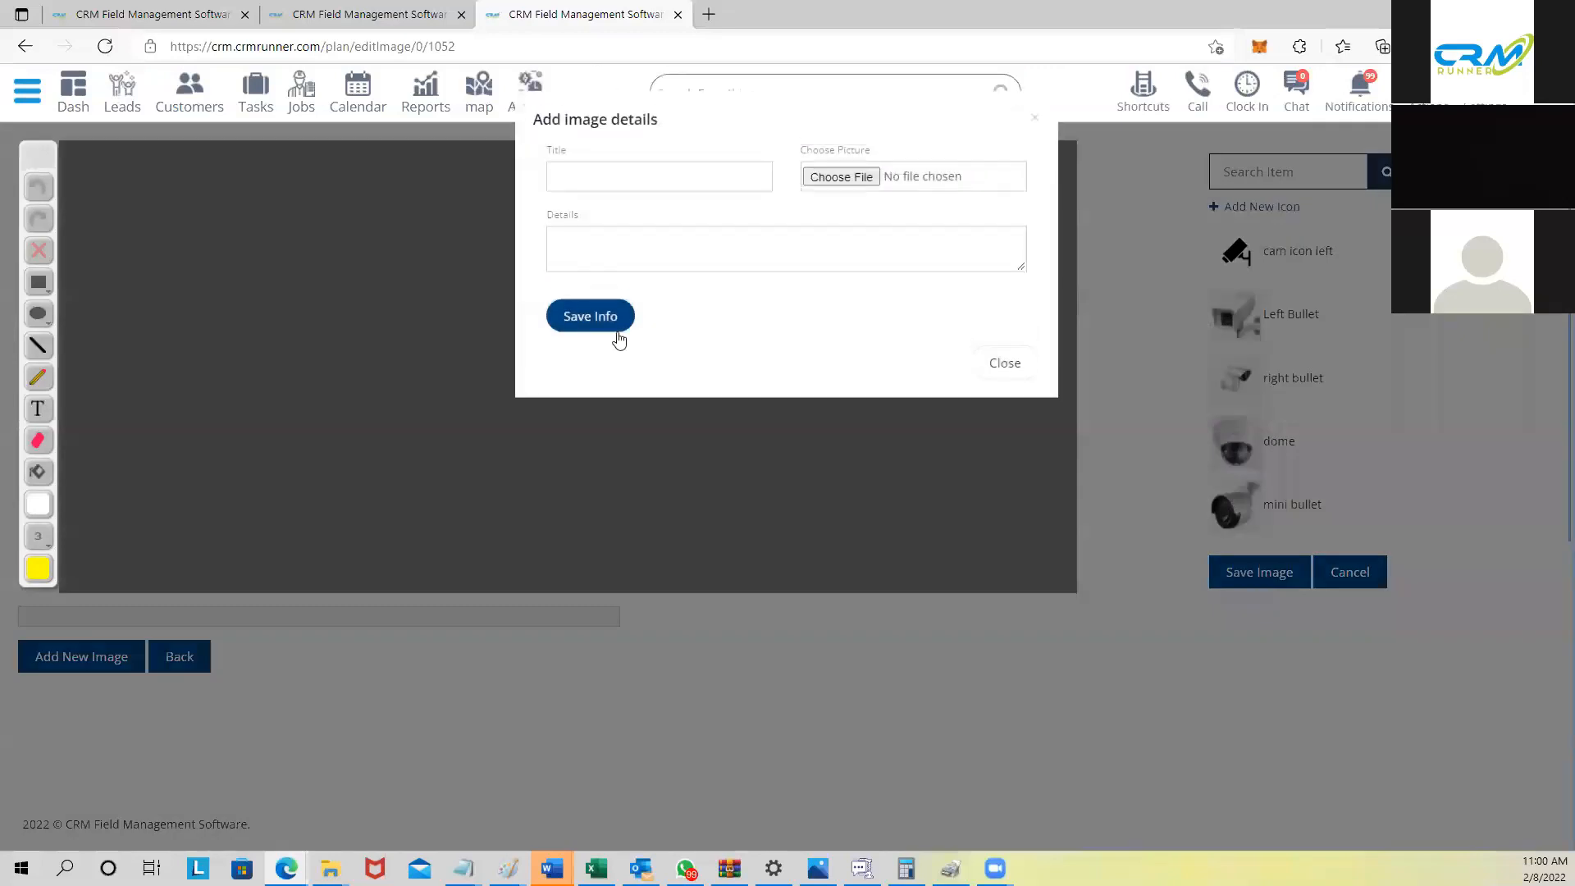
pyautogui.click(717, 178)
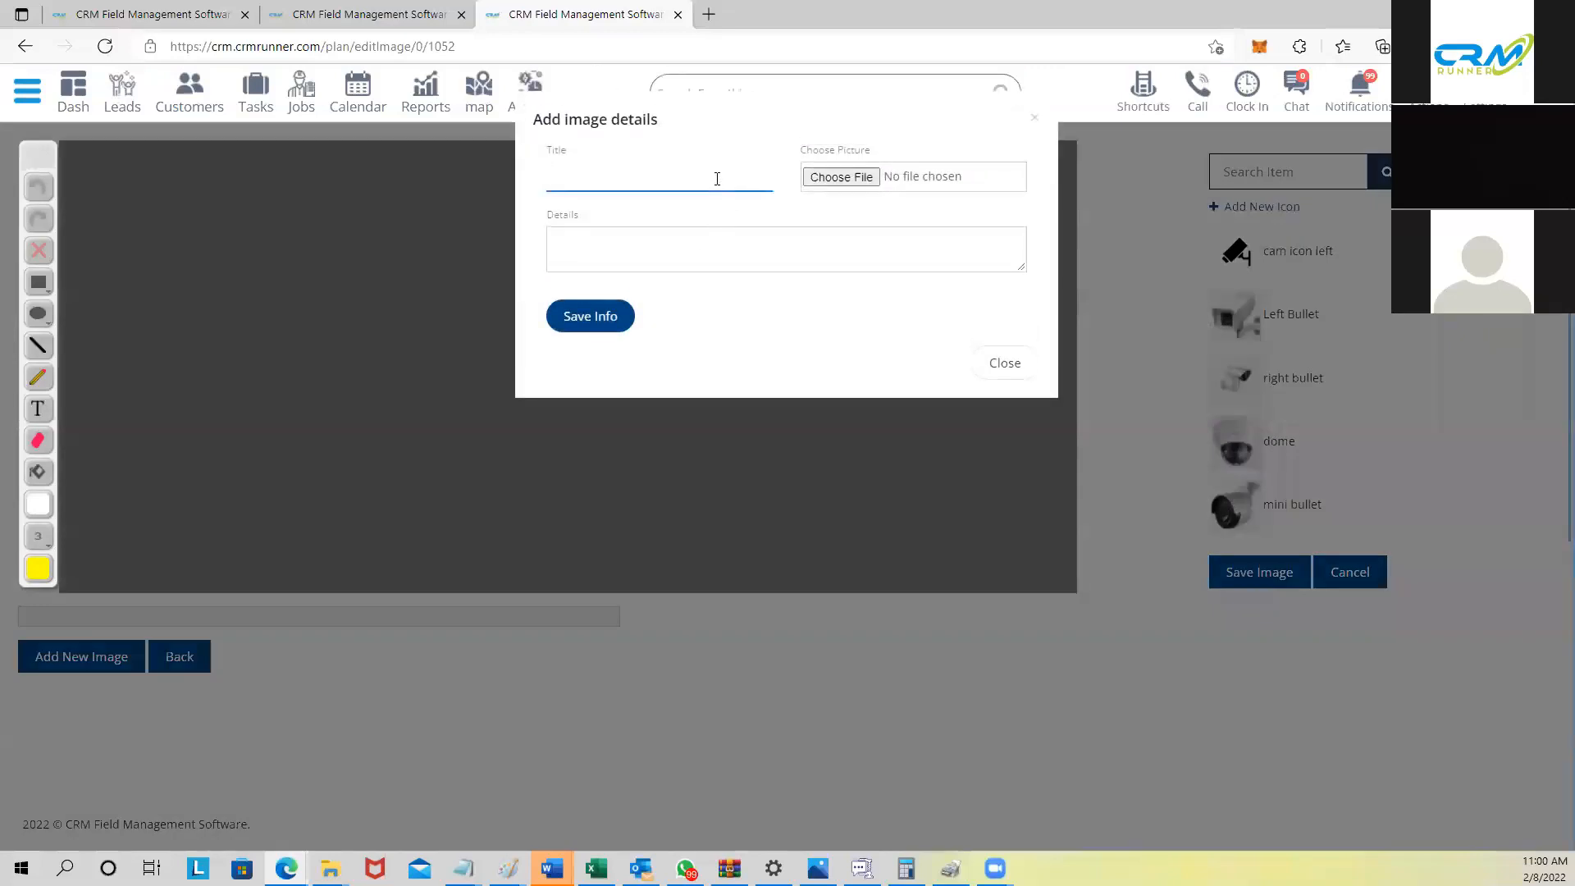
pyautogui.write('sketch')
pyautogui.click(848, 184)
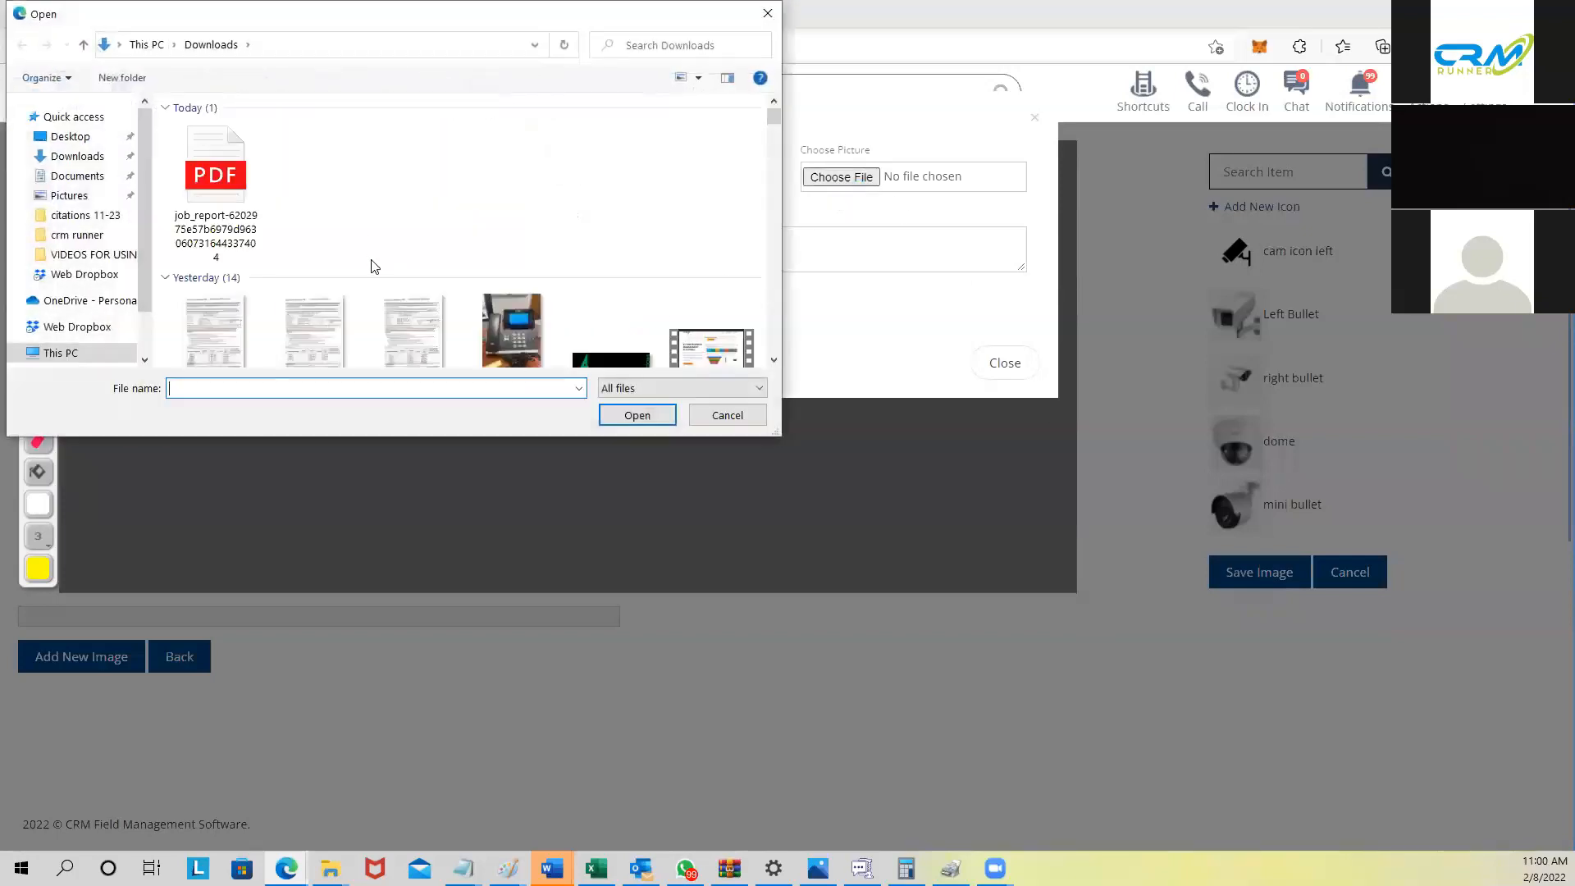
pyautogui.scroll(-5, 373, 264)
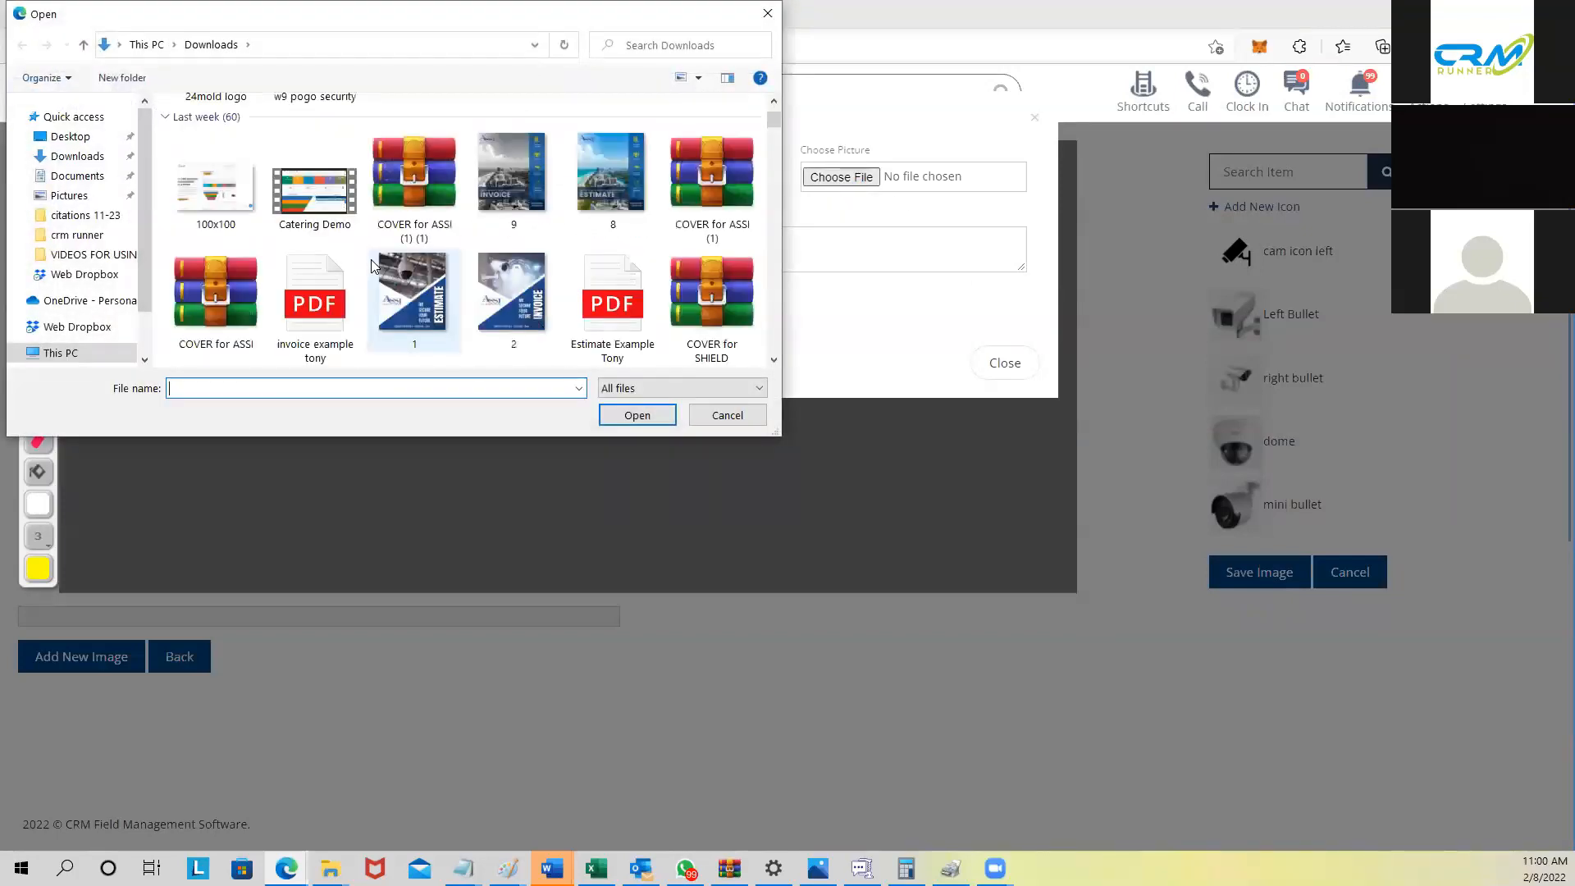
pyautogui.scroll(-1, 373, 264)
pyautogui.scroll(-2, 373, 265)
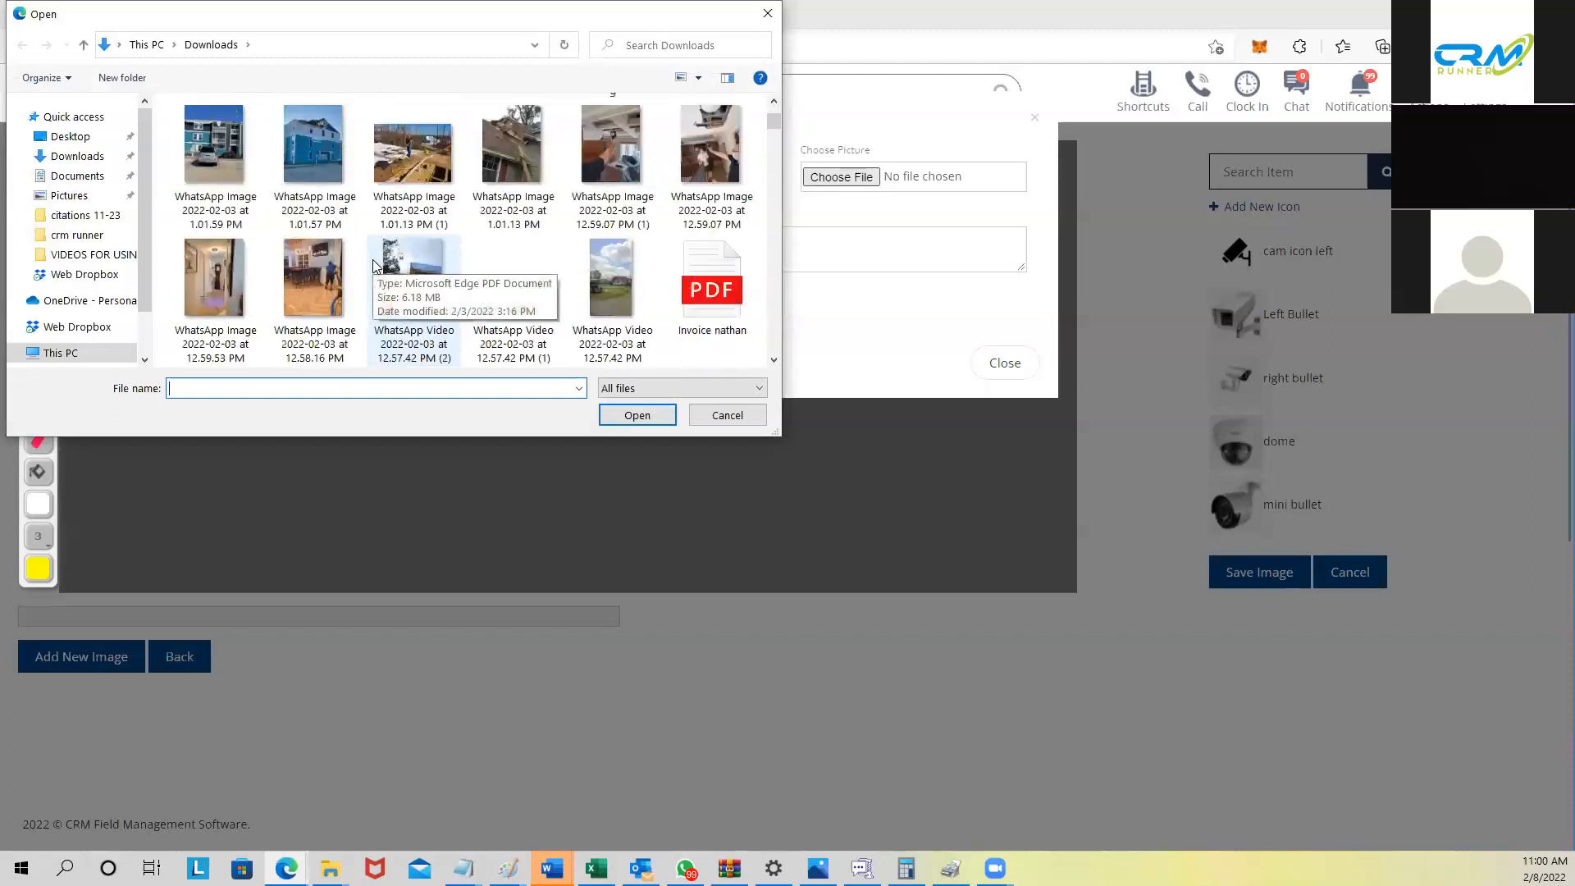
pyautogui.scroll(-3, 373, 264)
pyautogui.click(638, 309)
pyautogui.click(628, 422)
# Step: Enter details '123' and save the image info
pyautogui.click(693, 263)
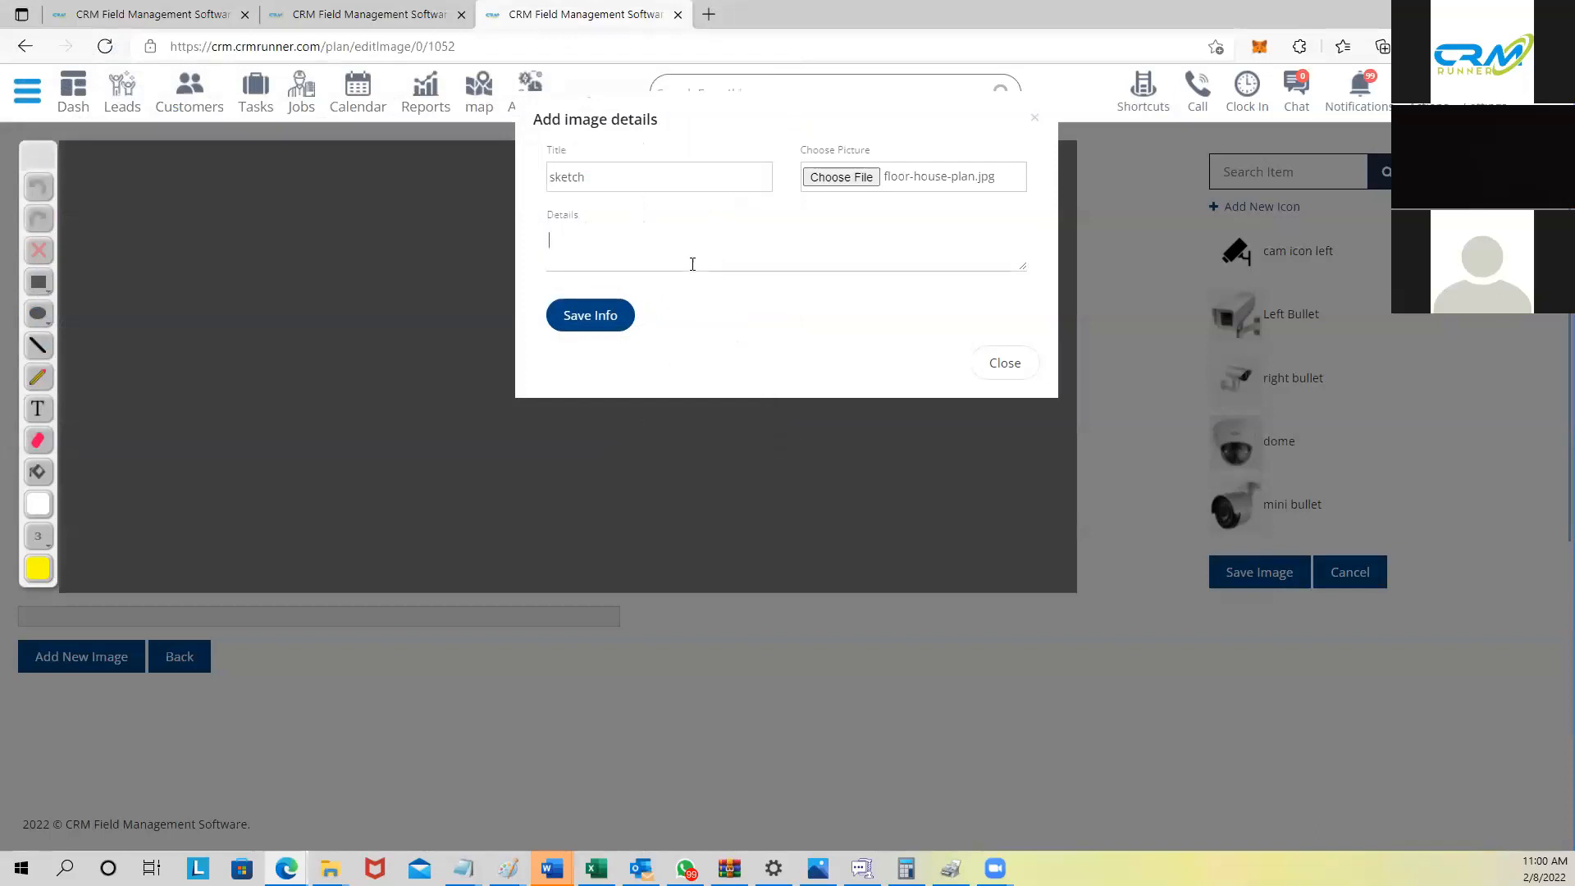
pyautogui.write('123')
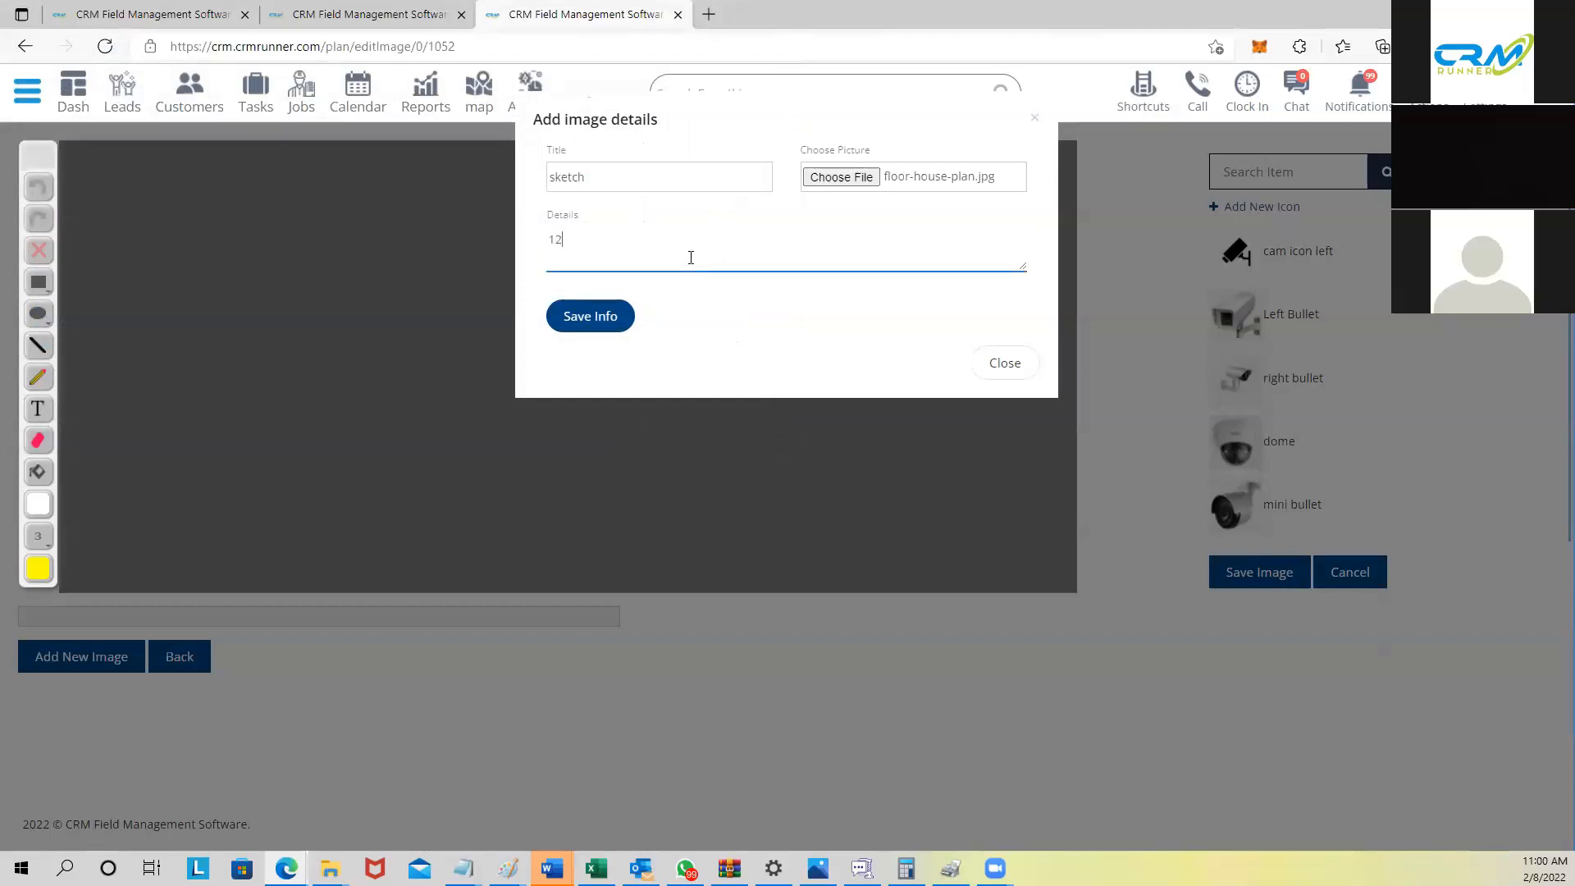
pyautogui.click(585, 327)
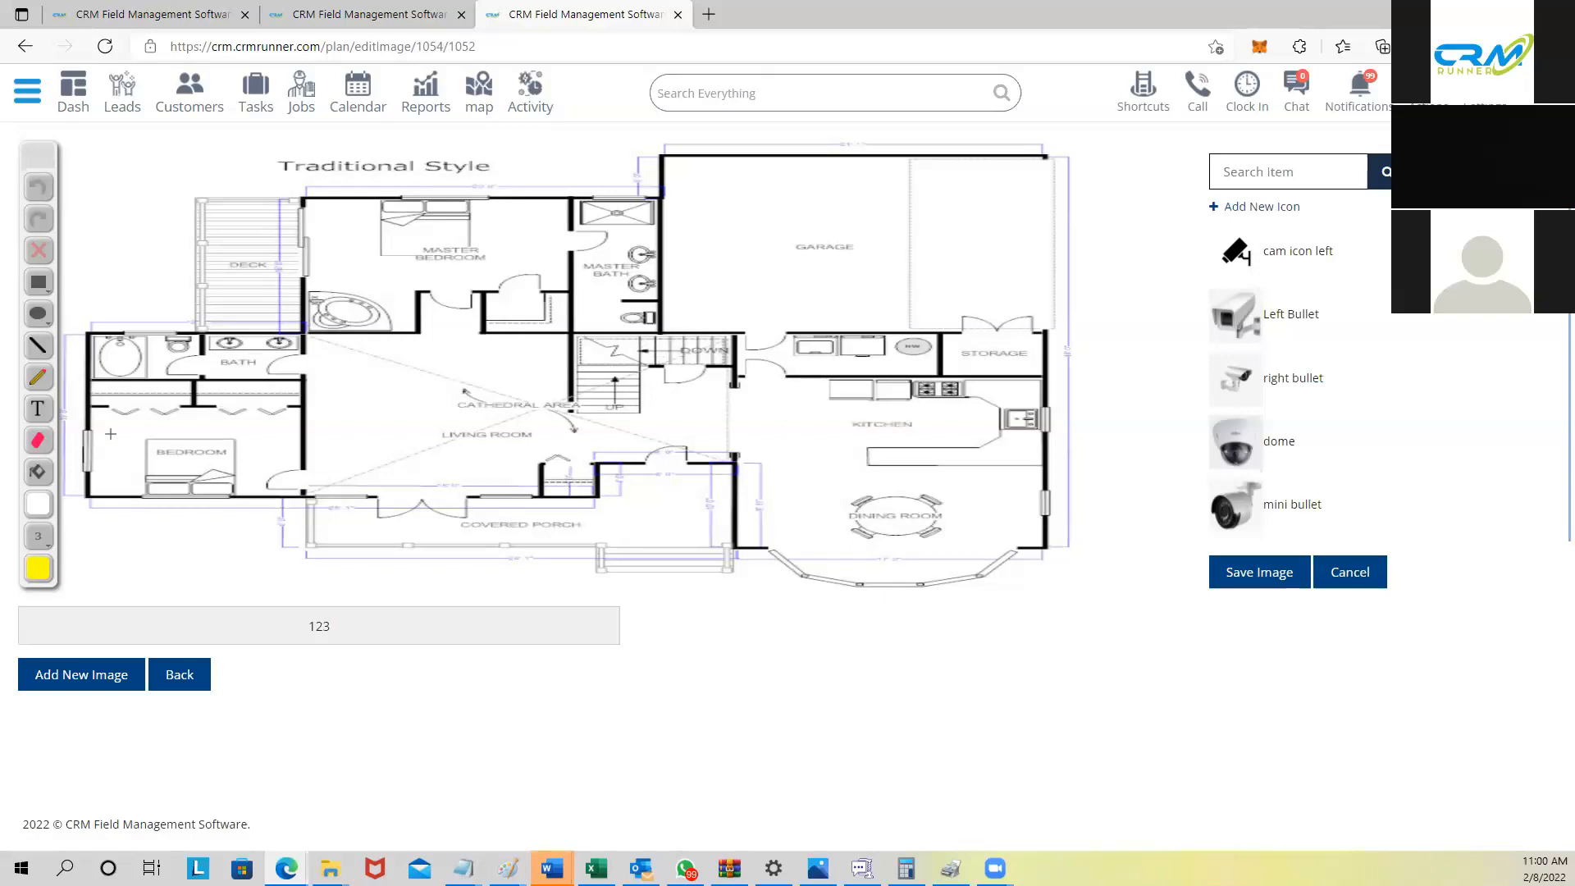
# Step: Mark the stair door, bath area and bedroom door in blue, and add a red mark near the living room
pyautogui.click(37, 377)
pyautogui.click(741, 339)
pyautogui.click(38, 568)
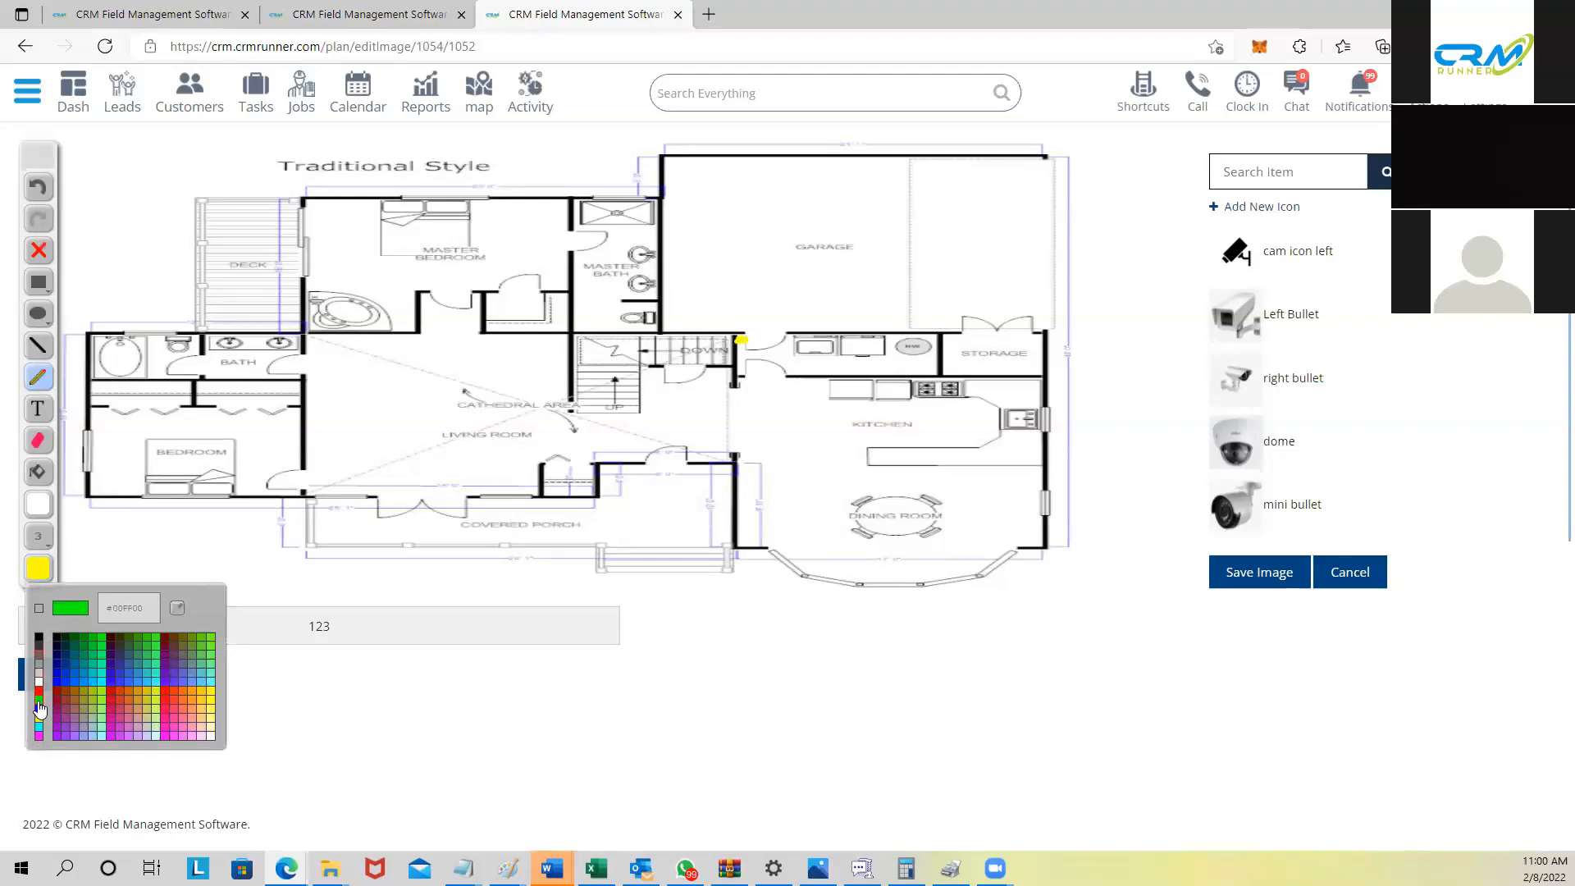
pyautogui.click(38, 710)
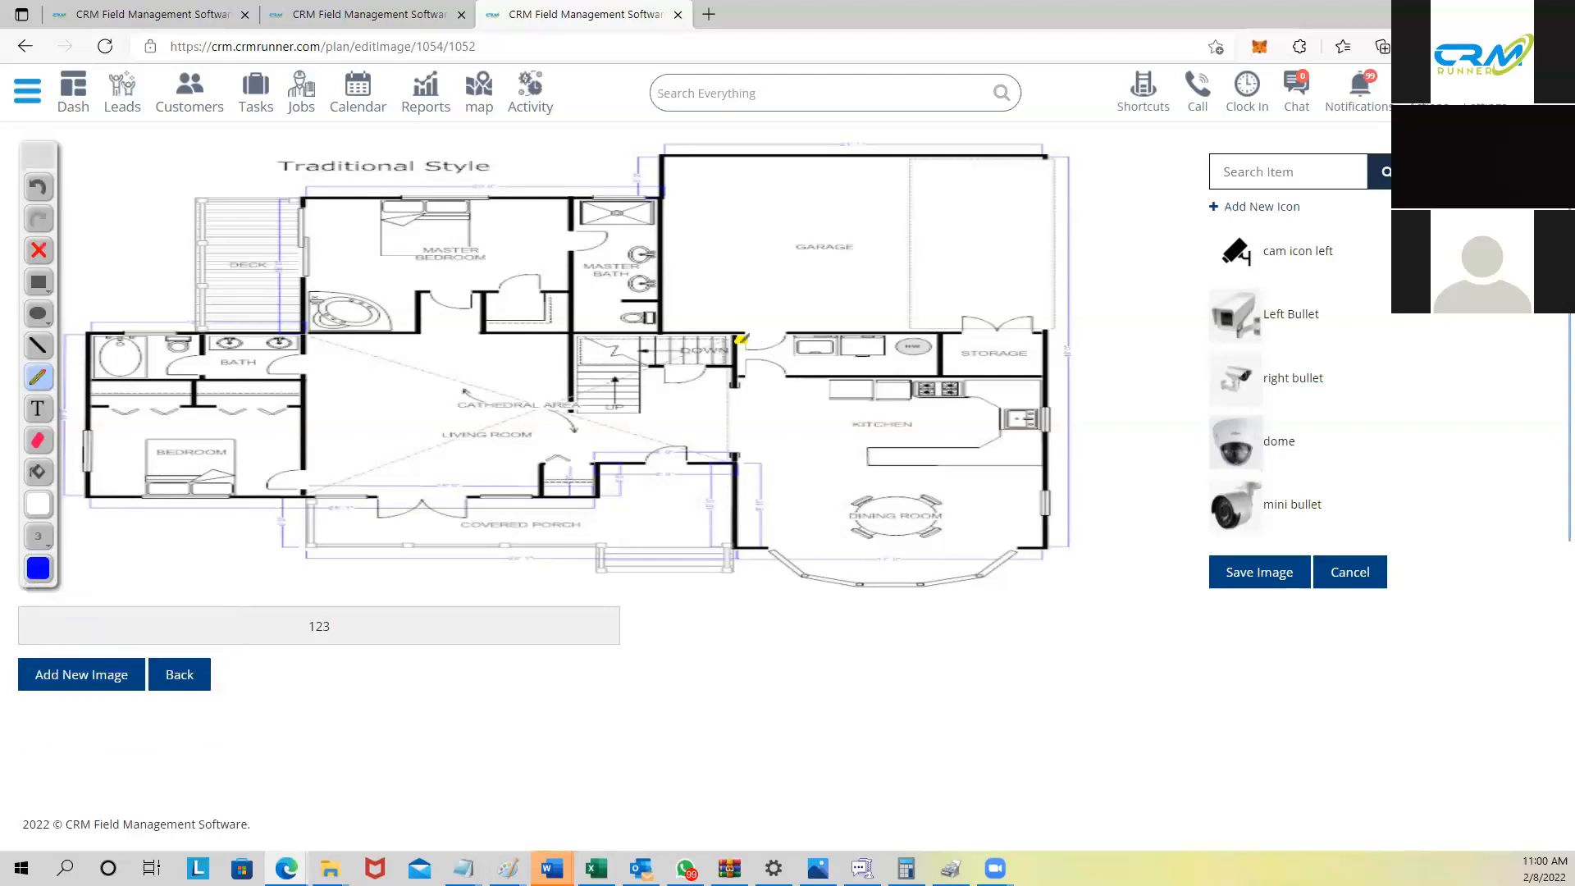
pyautogui.moveTo(742, 336); pyautogui.dragTo(741, 332)
pyautogui.moveTo(324, 311); pyautogui.dragTo(316, 318)
pyautogui.moveTo(320, 488); pyautogui.dragTo(315, 471)
pyautogui.click(43, 570)
pyautogui.click(41, 692)
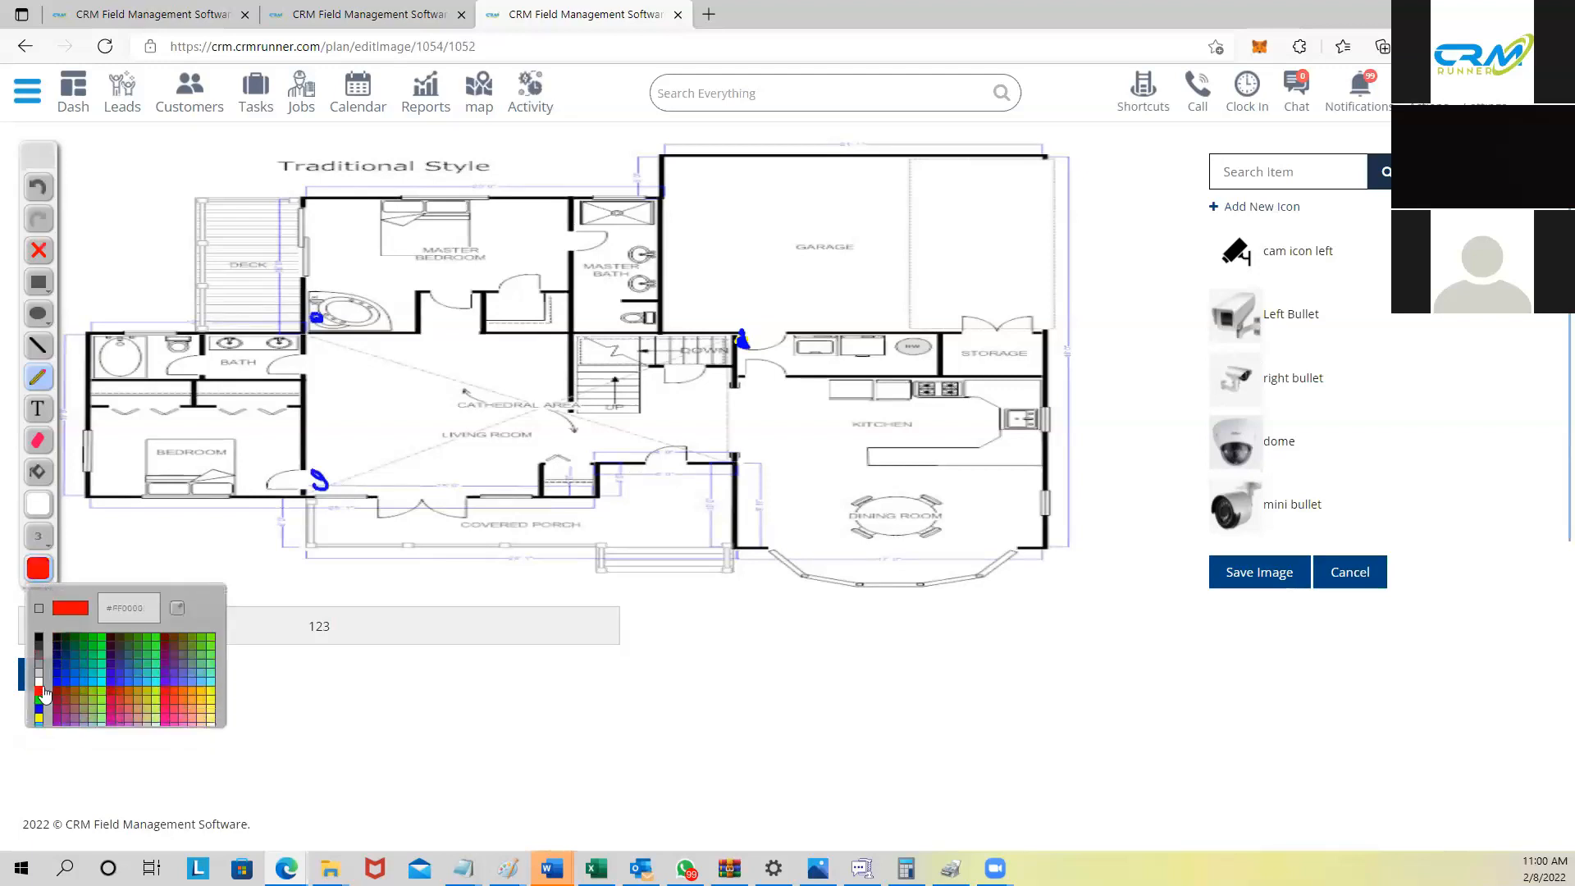
pyautogui.moveTo(595, 486); pyautogui.dragTo(573, 487)
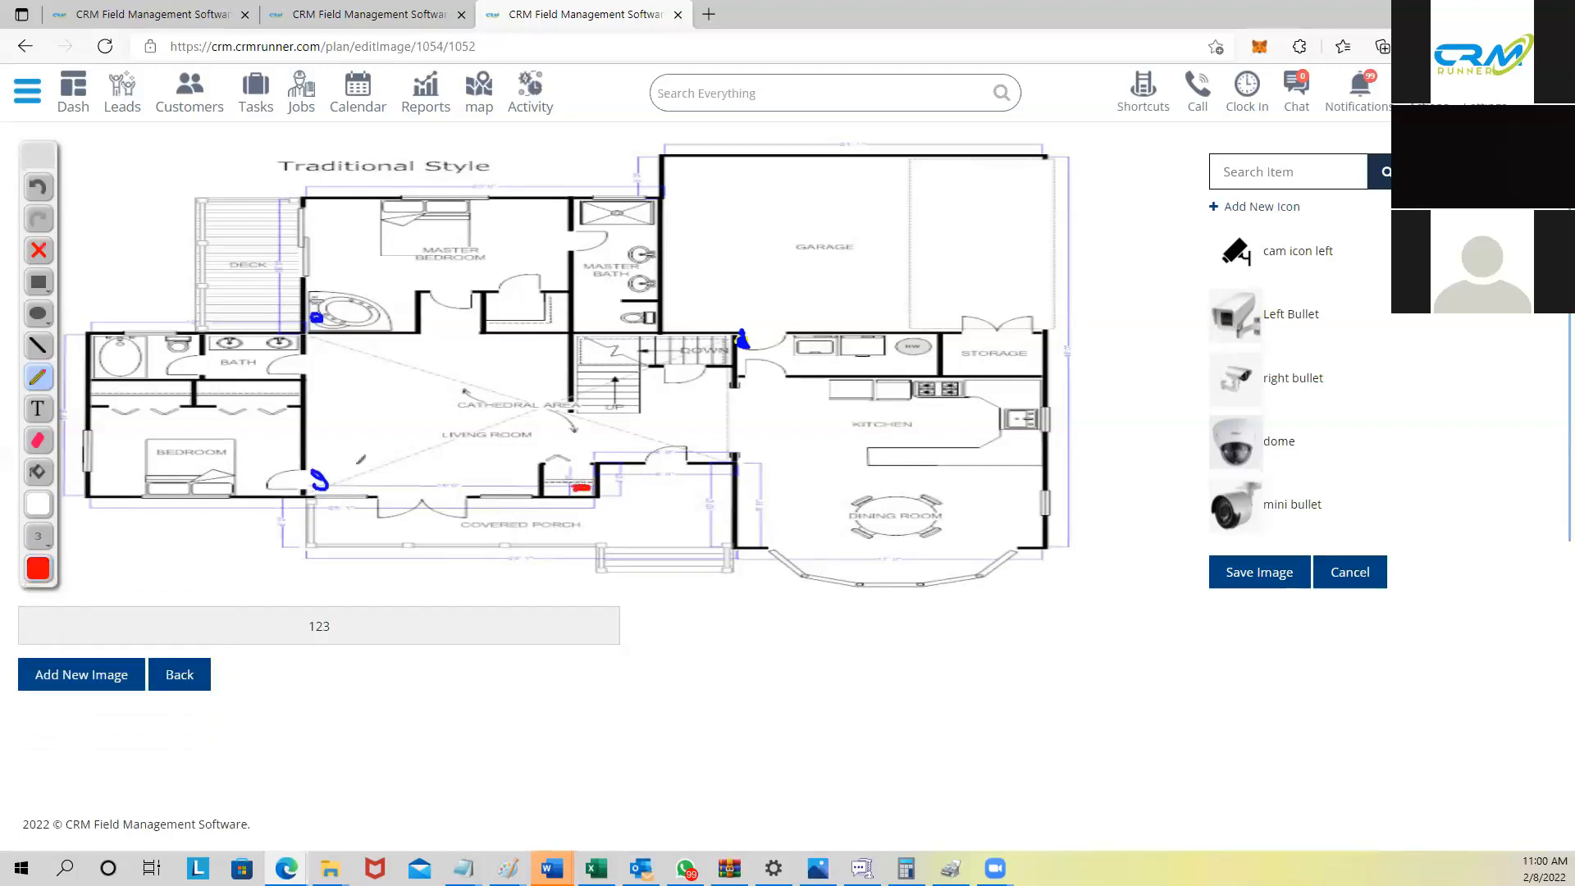
# Step: Add a black 'cameras' text label over the living room and save the floor plan
pyautogui.click(43, 413)
pyautogui.click(39, 503)
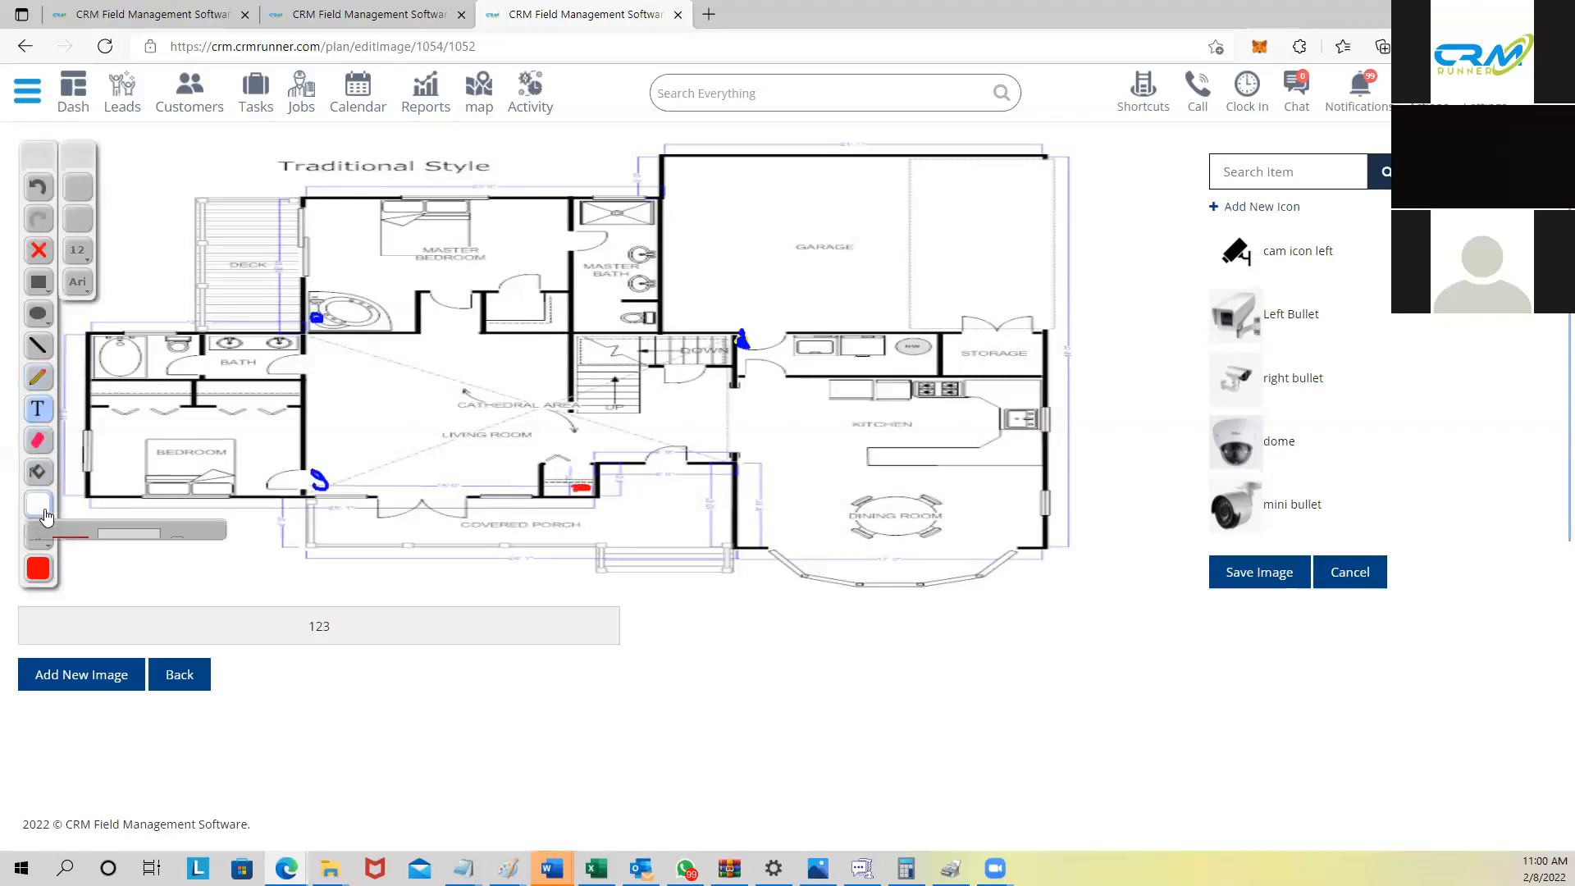
pyautogui.click(39, 575)
pyautogui.moveTo(356, 383); pyautogui.dragTo(498, 405)
pyautogui.write('cameras')
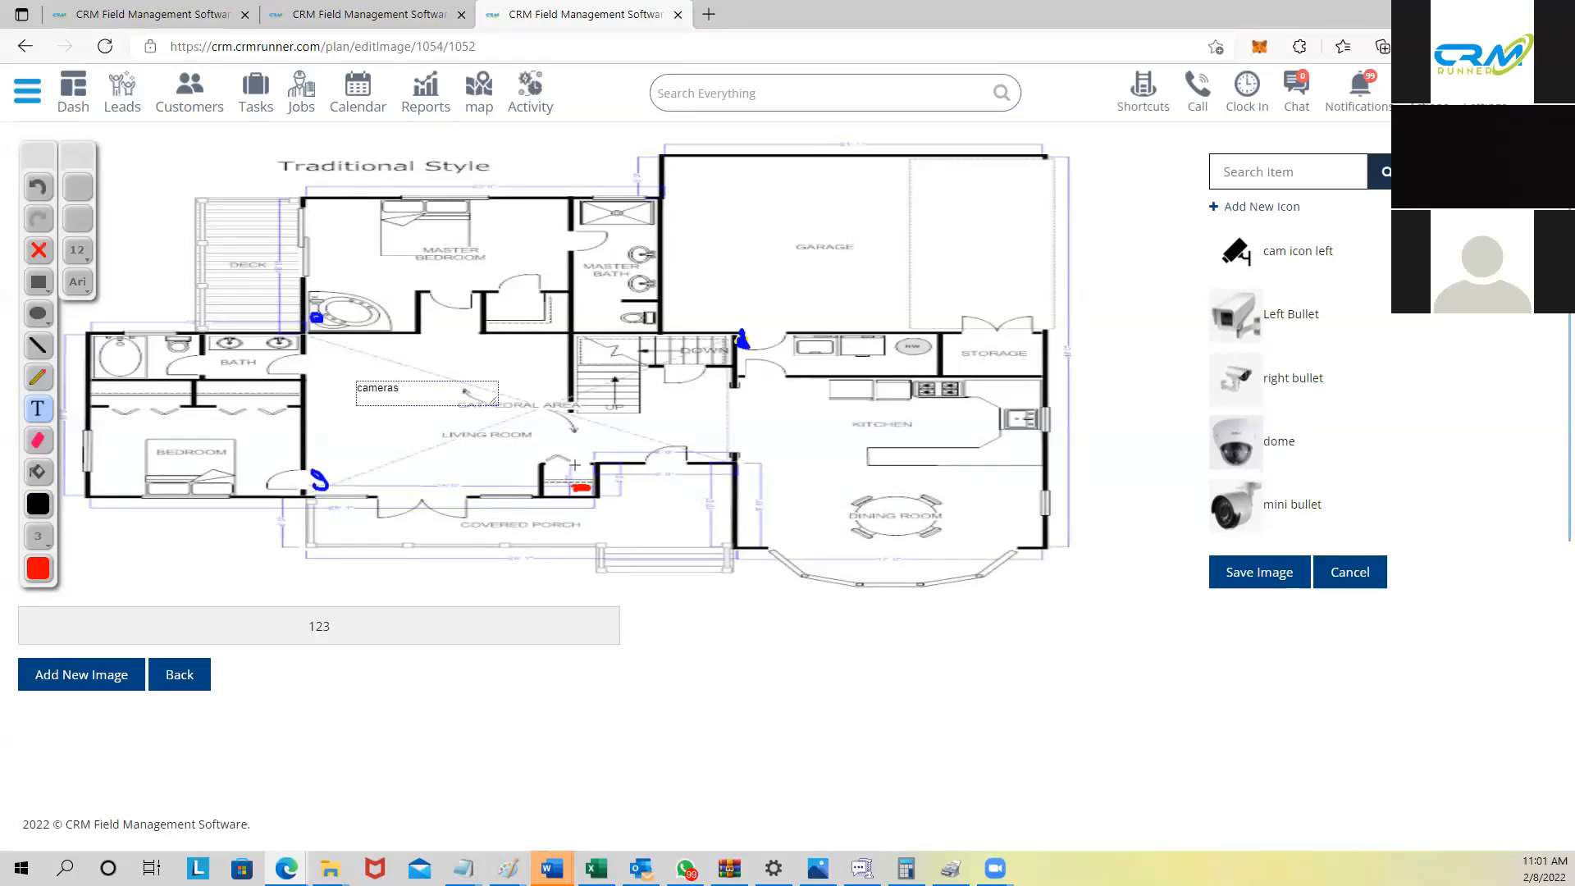
pyautogui.click(1244, 574)
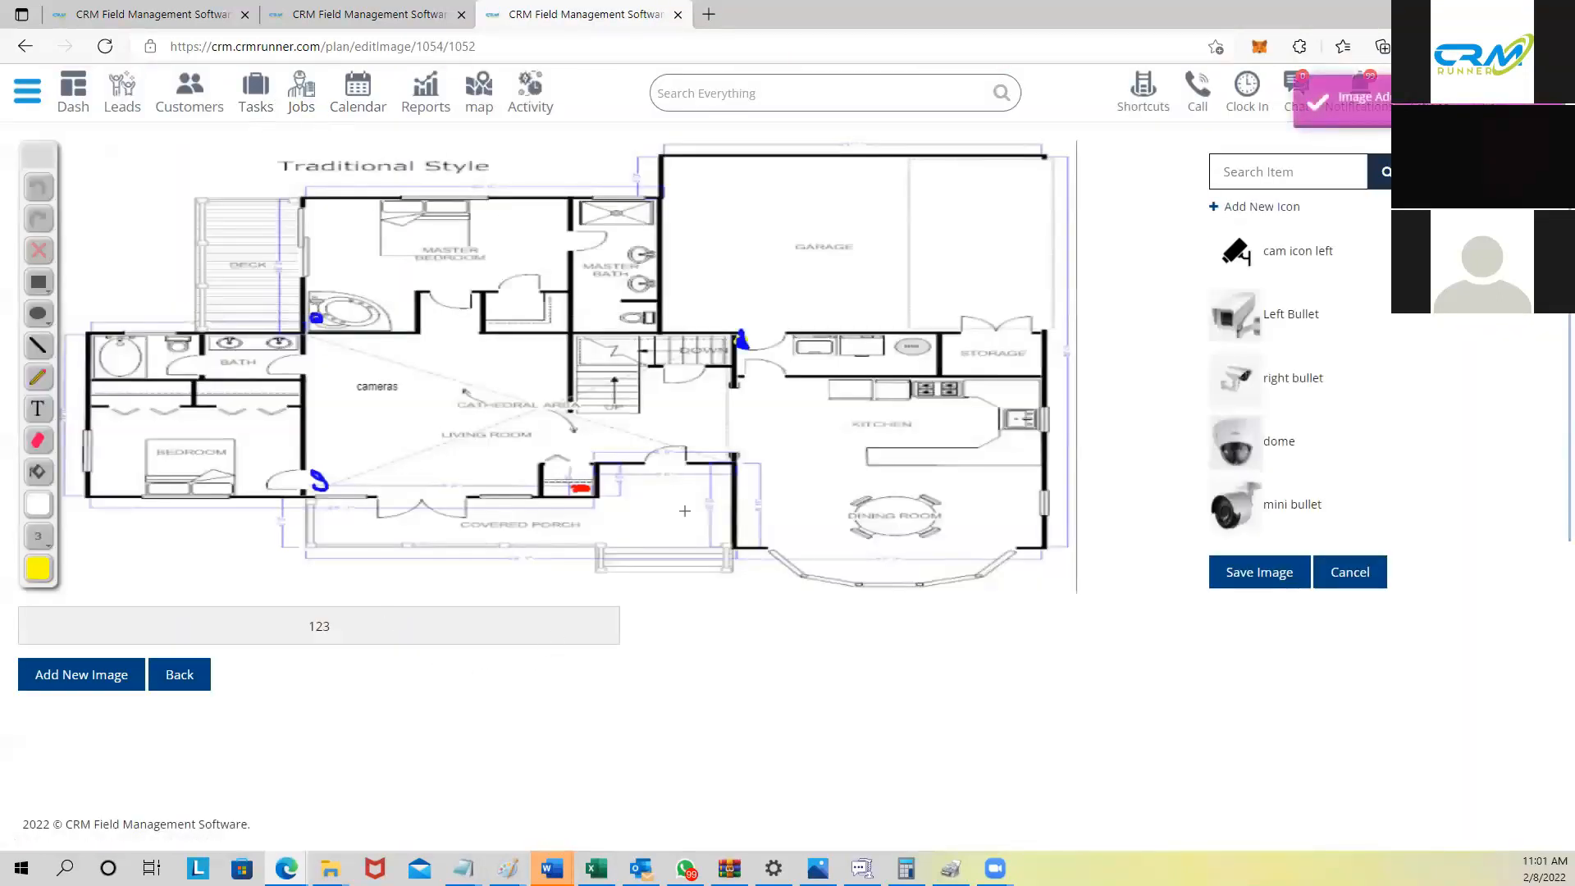
pyautogui.click(300, 96)
# Step: Start a new job and assign the matching existing client, auto-filling their address
pyautogui.click(1503, 392)
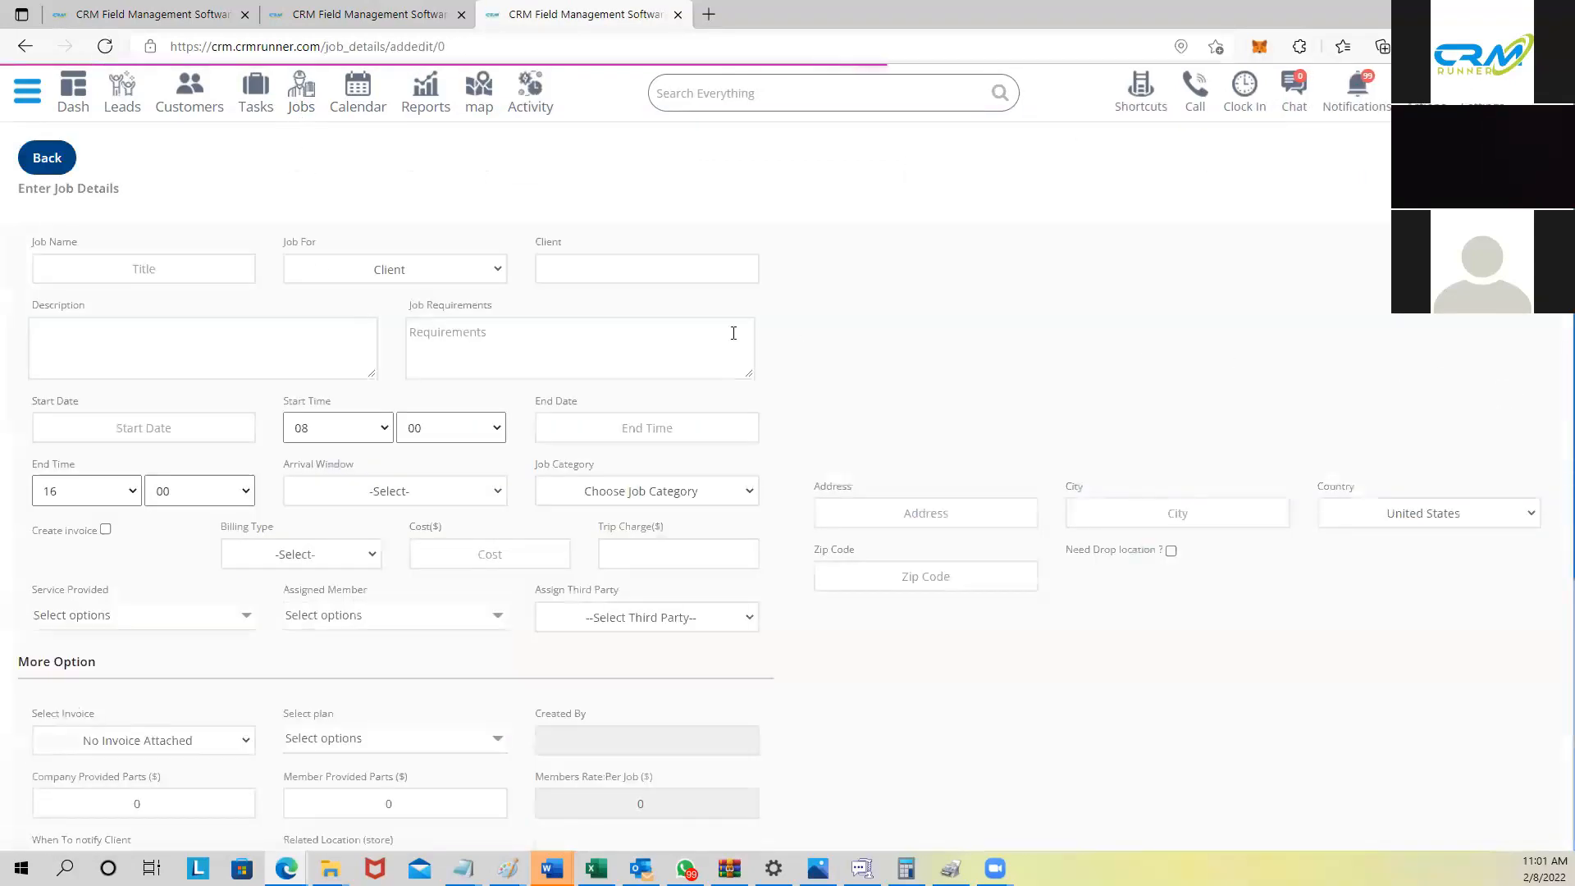
pyautogui.click(597, 272)
pyautogui.write('david')
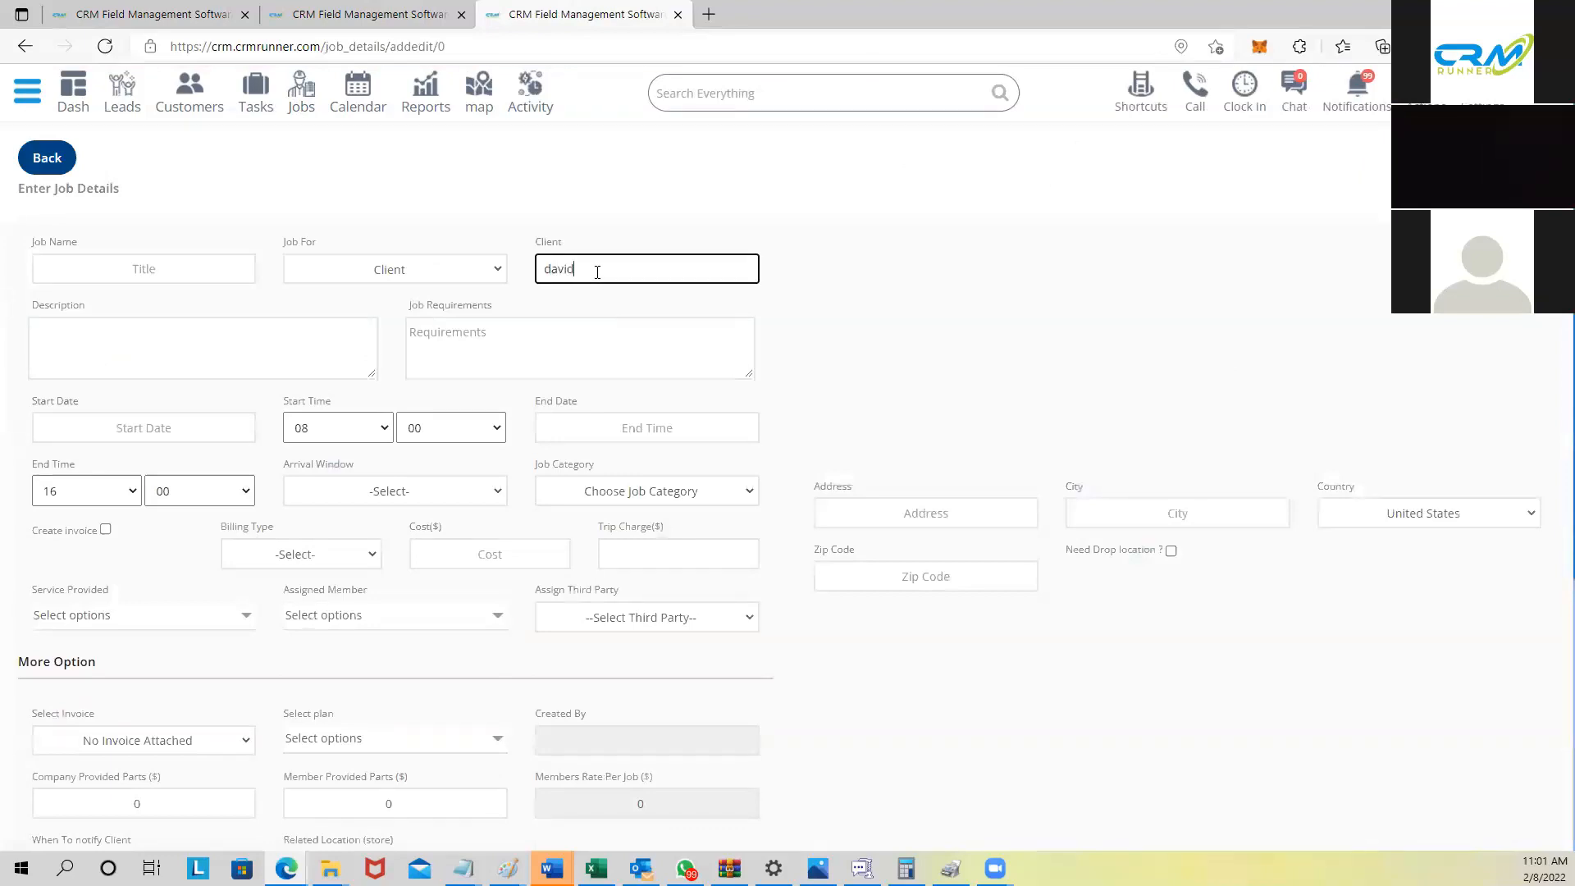
pyautogui.click(589, 348)
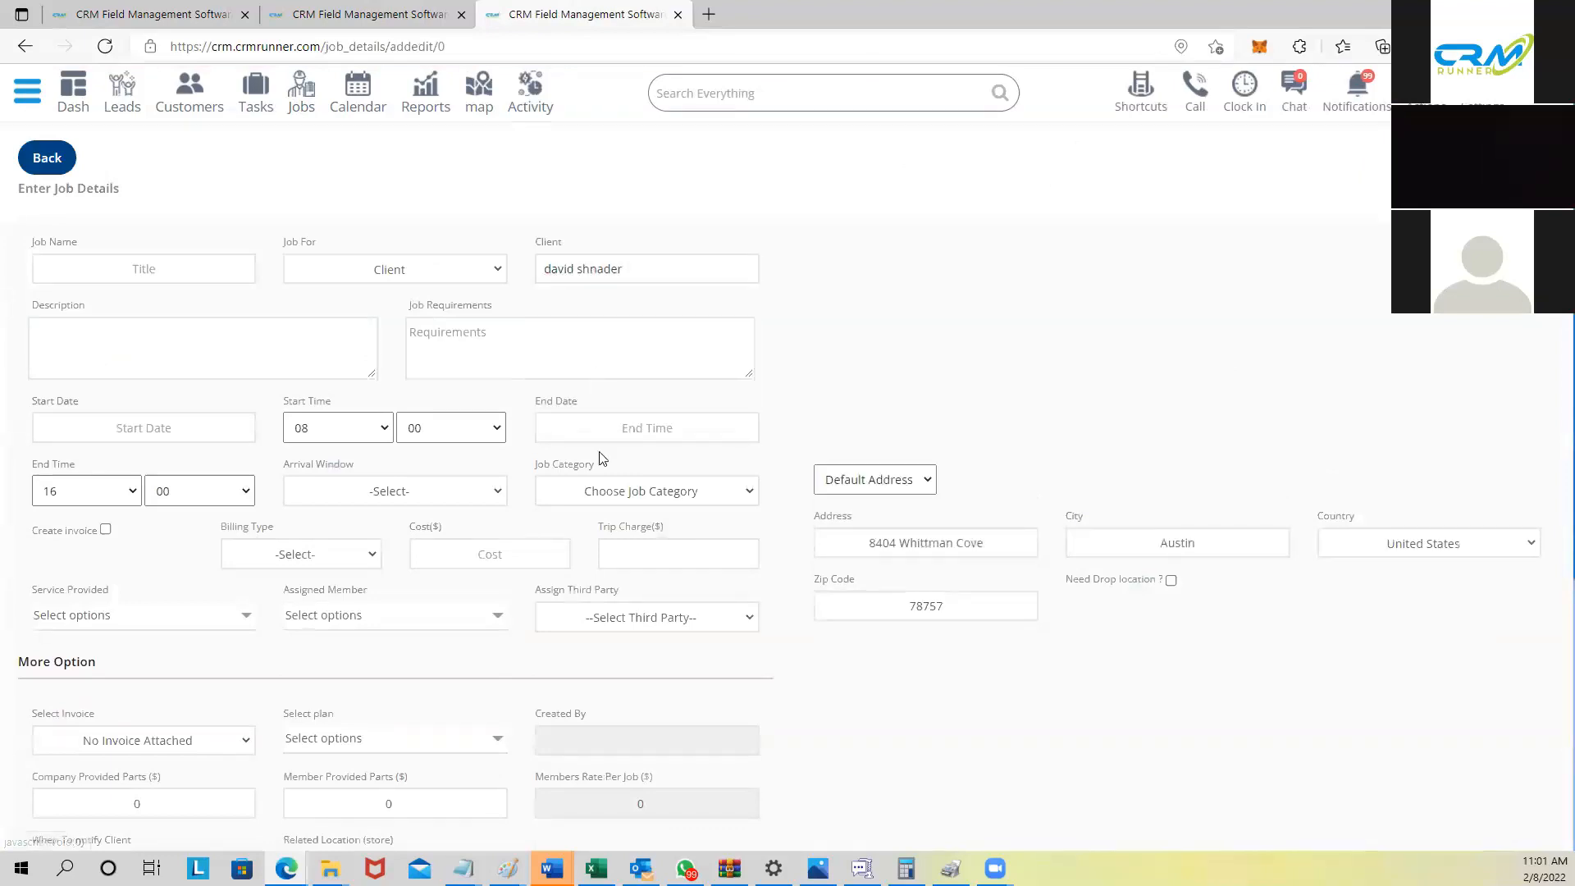
pyautogui.scroll(-5, 598, 457)
# Step: Attach the saved house plan to the job from the Select plan list
pyautogui.click(399, 329)
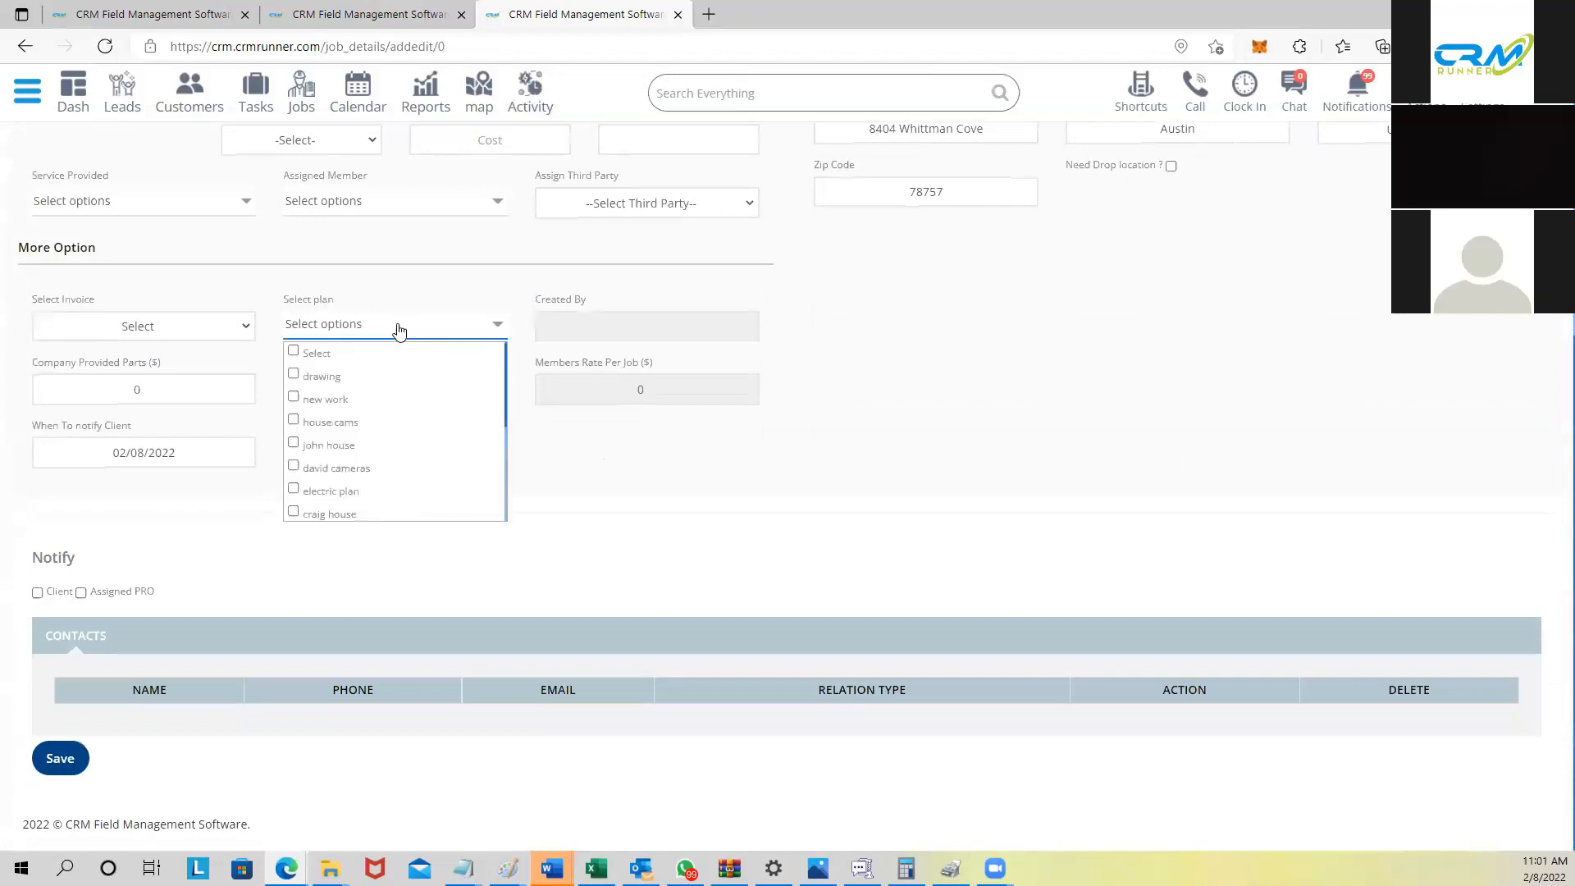
pyautogui.scroll(-3, 361, 433)
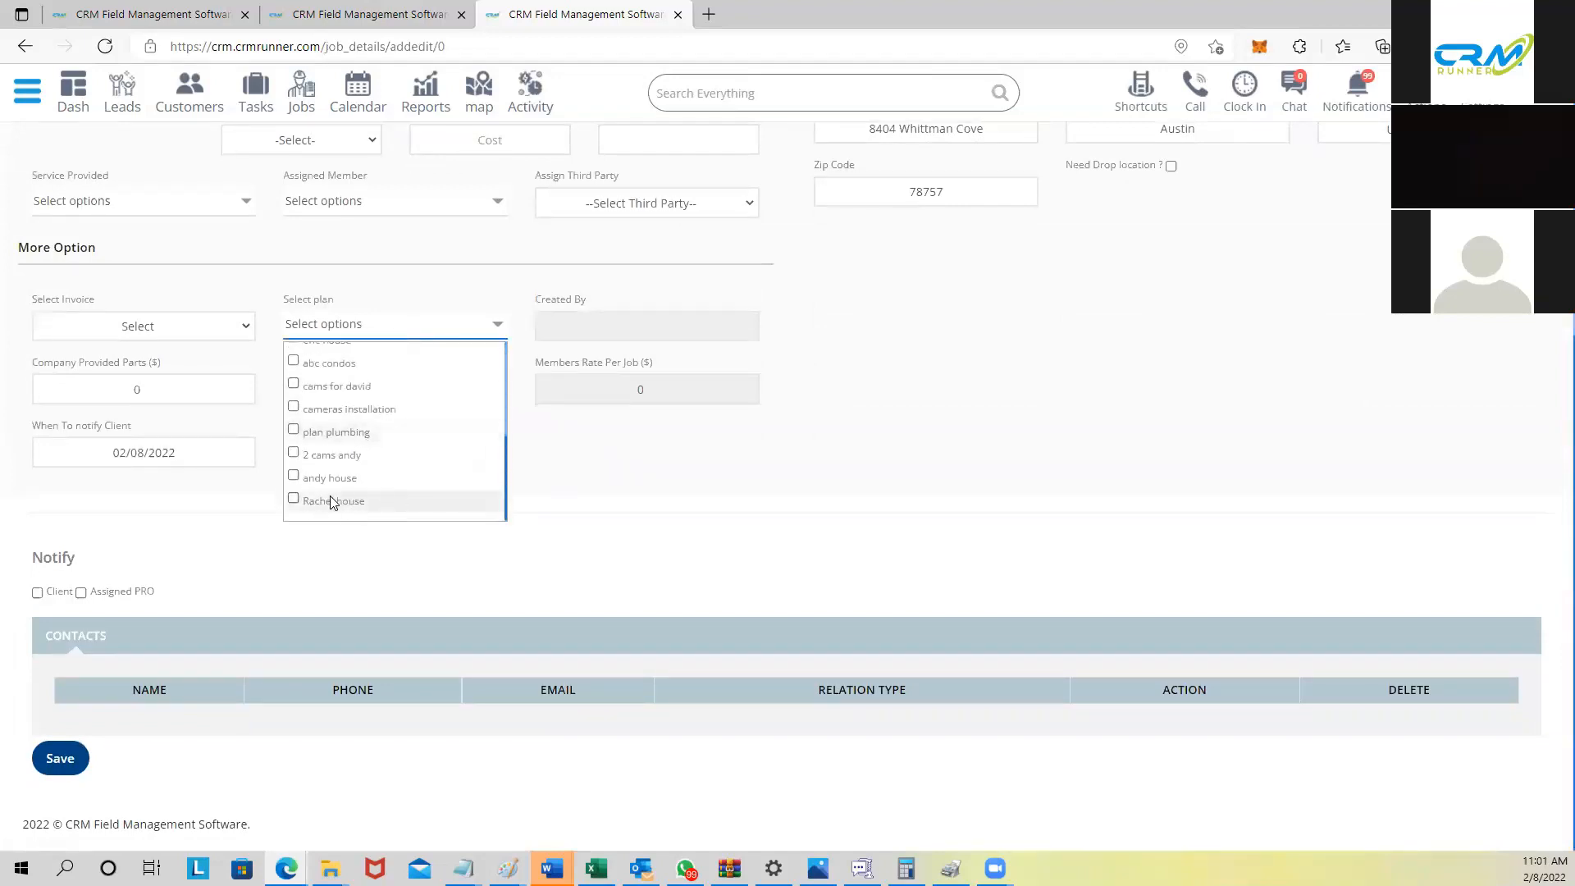
pyautogui.click(294, 499)
pyautogui.scroll(5, 352, 304)
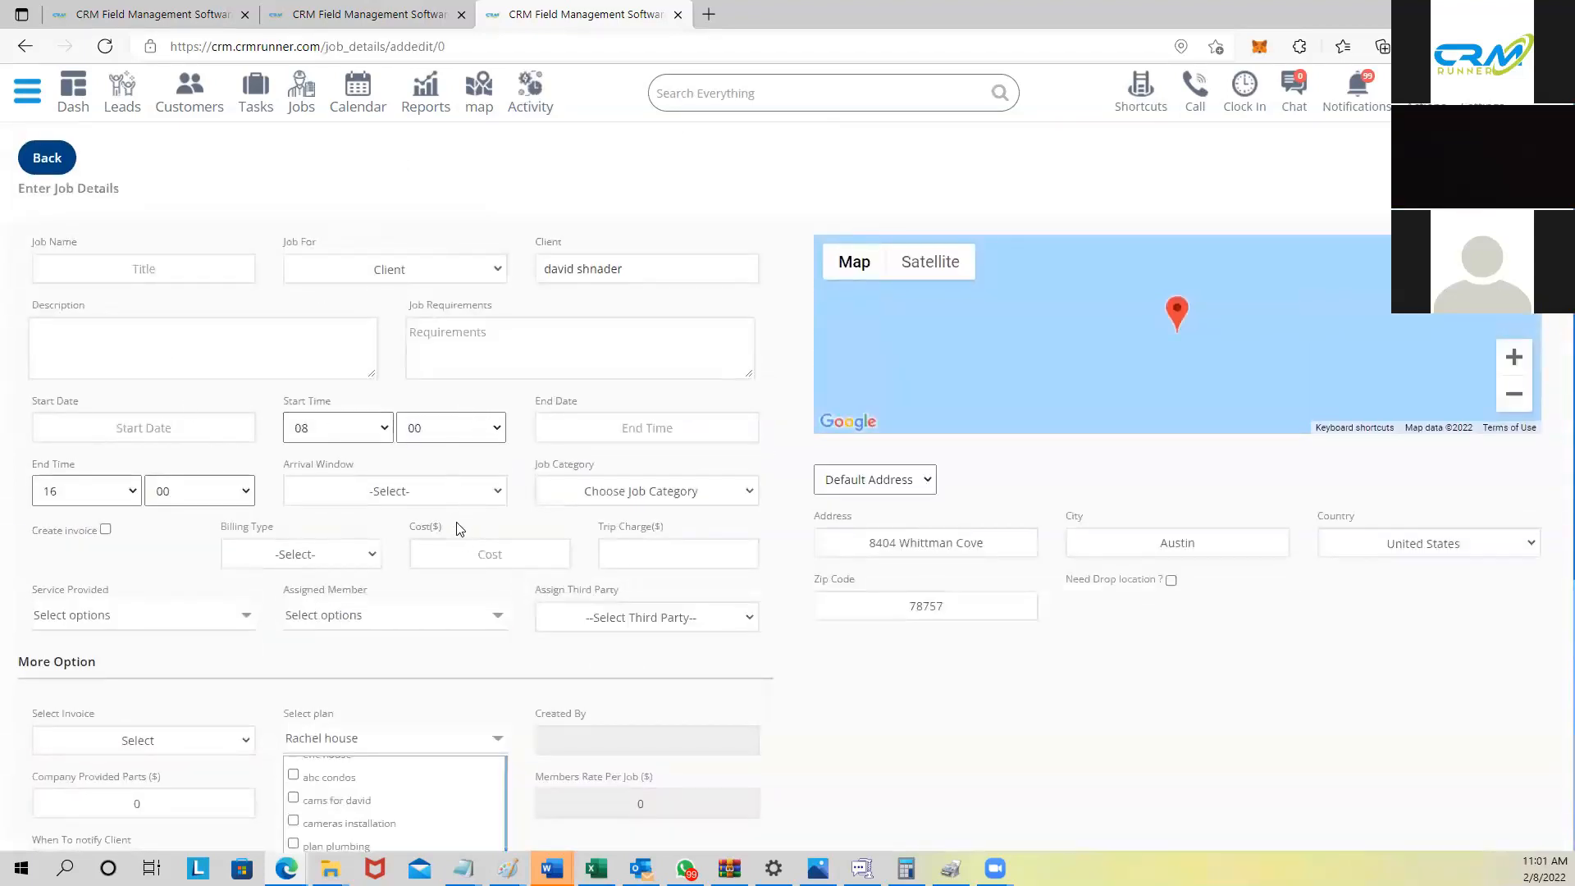
pyautogui.scroll(-3, 385, 484)
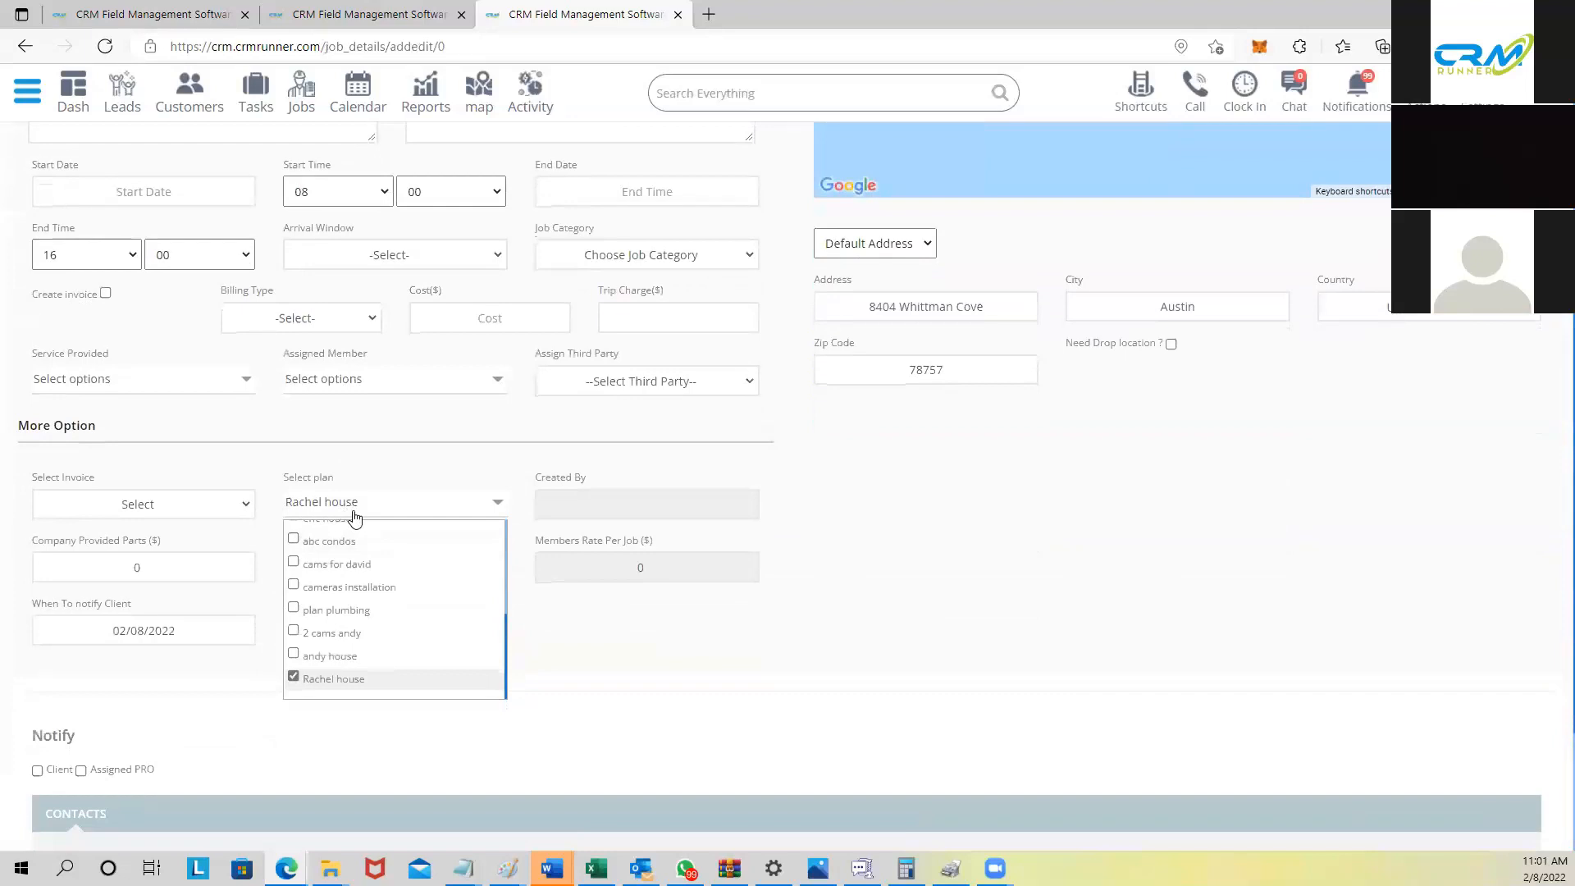
pyautogui.scroll(3, 355, 515)
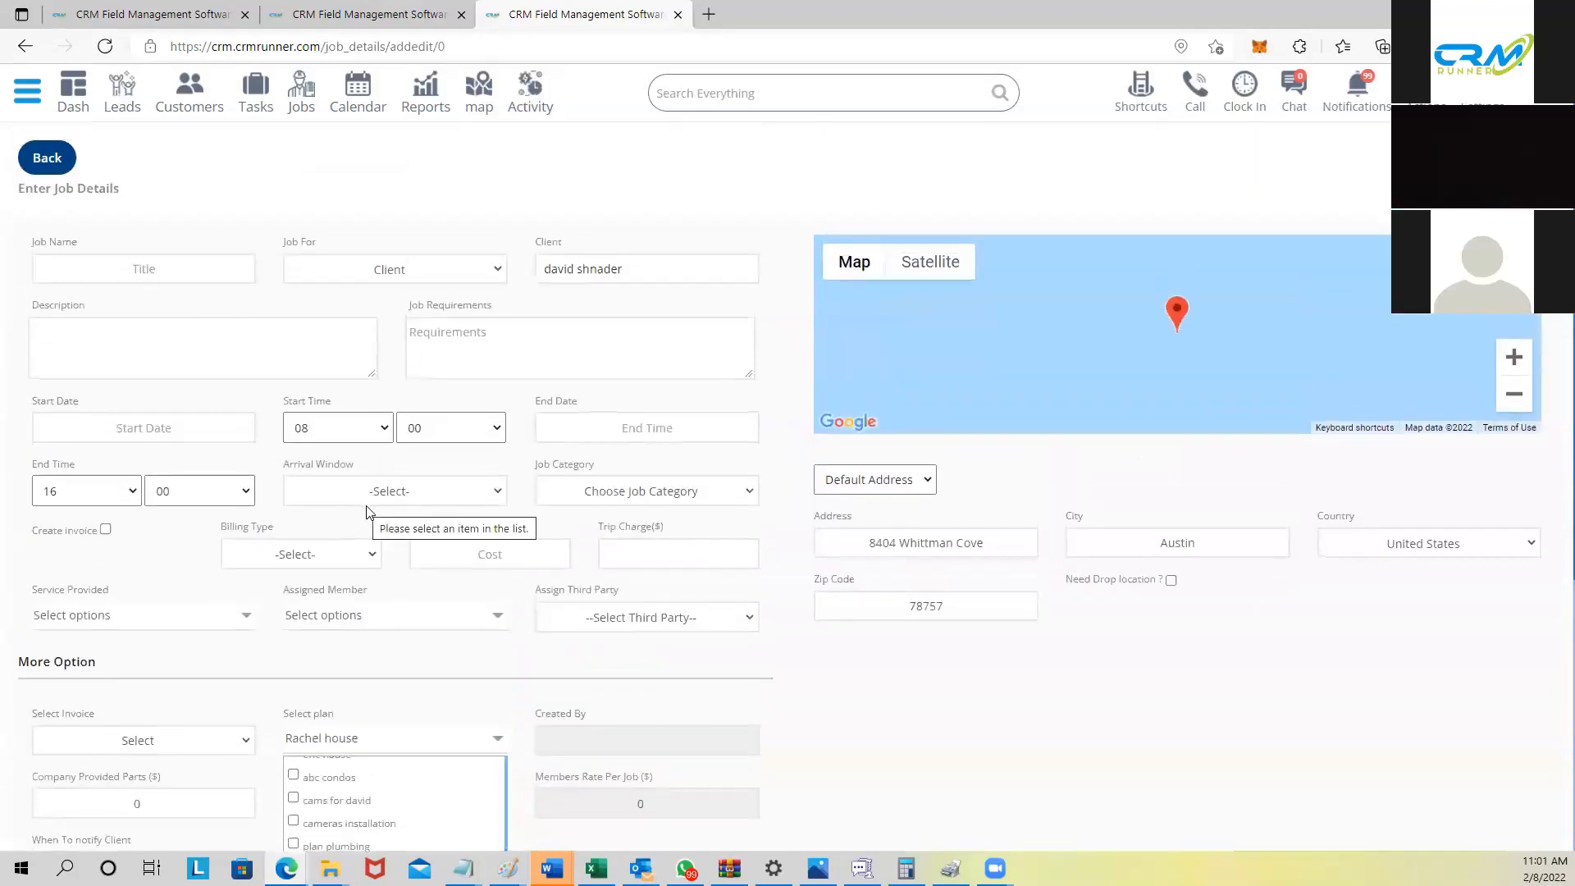
pyautogui.scroll(-2, 533, 636)
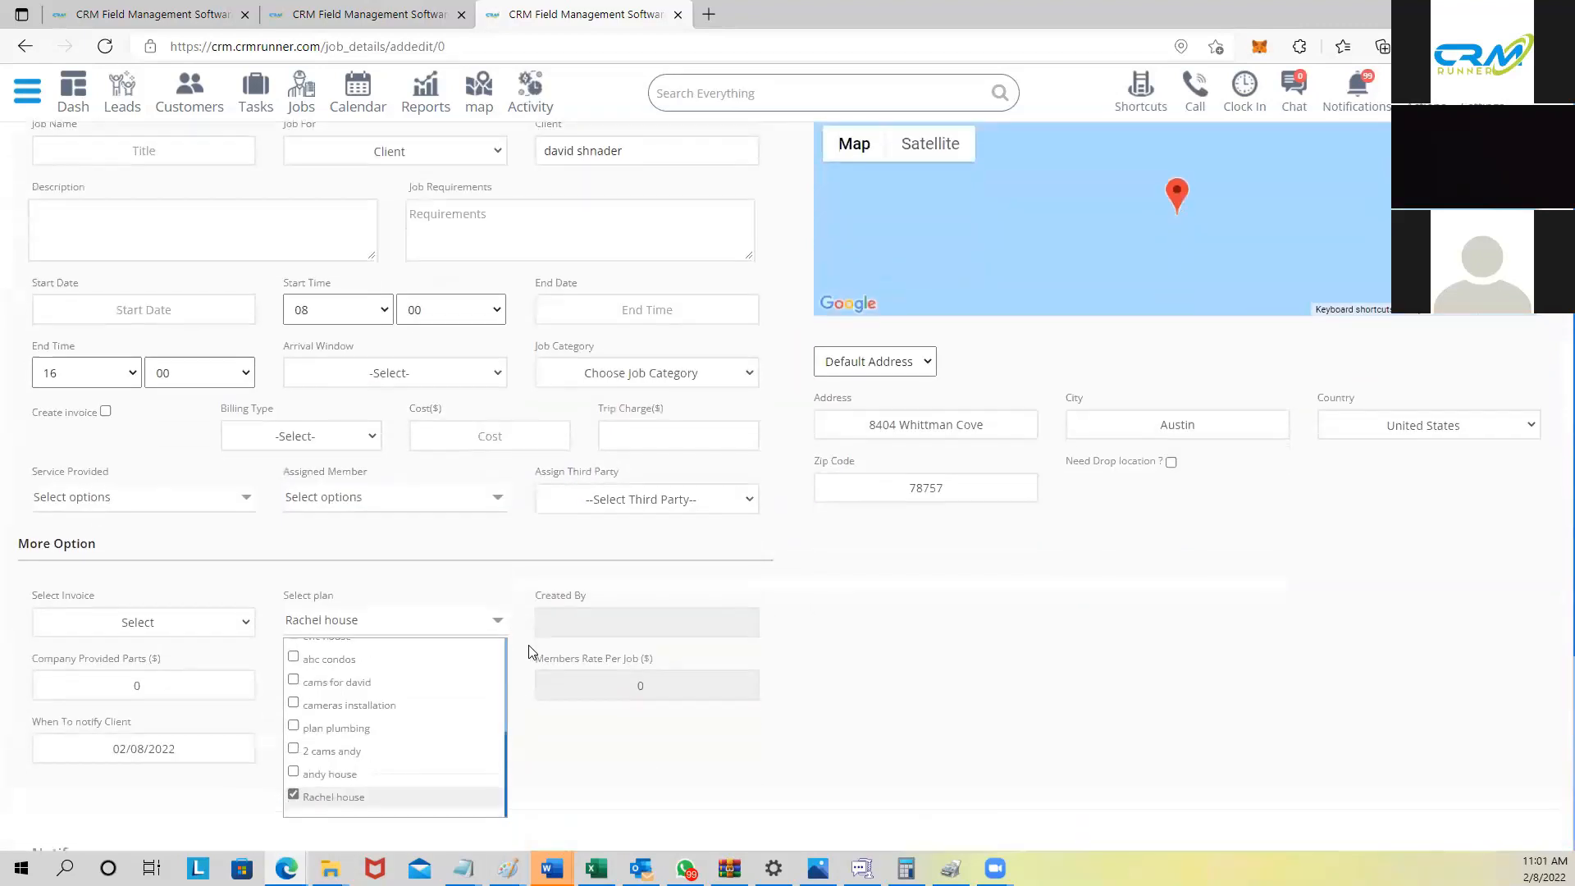
pyautogui.click(462, 589)
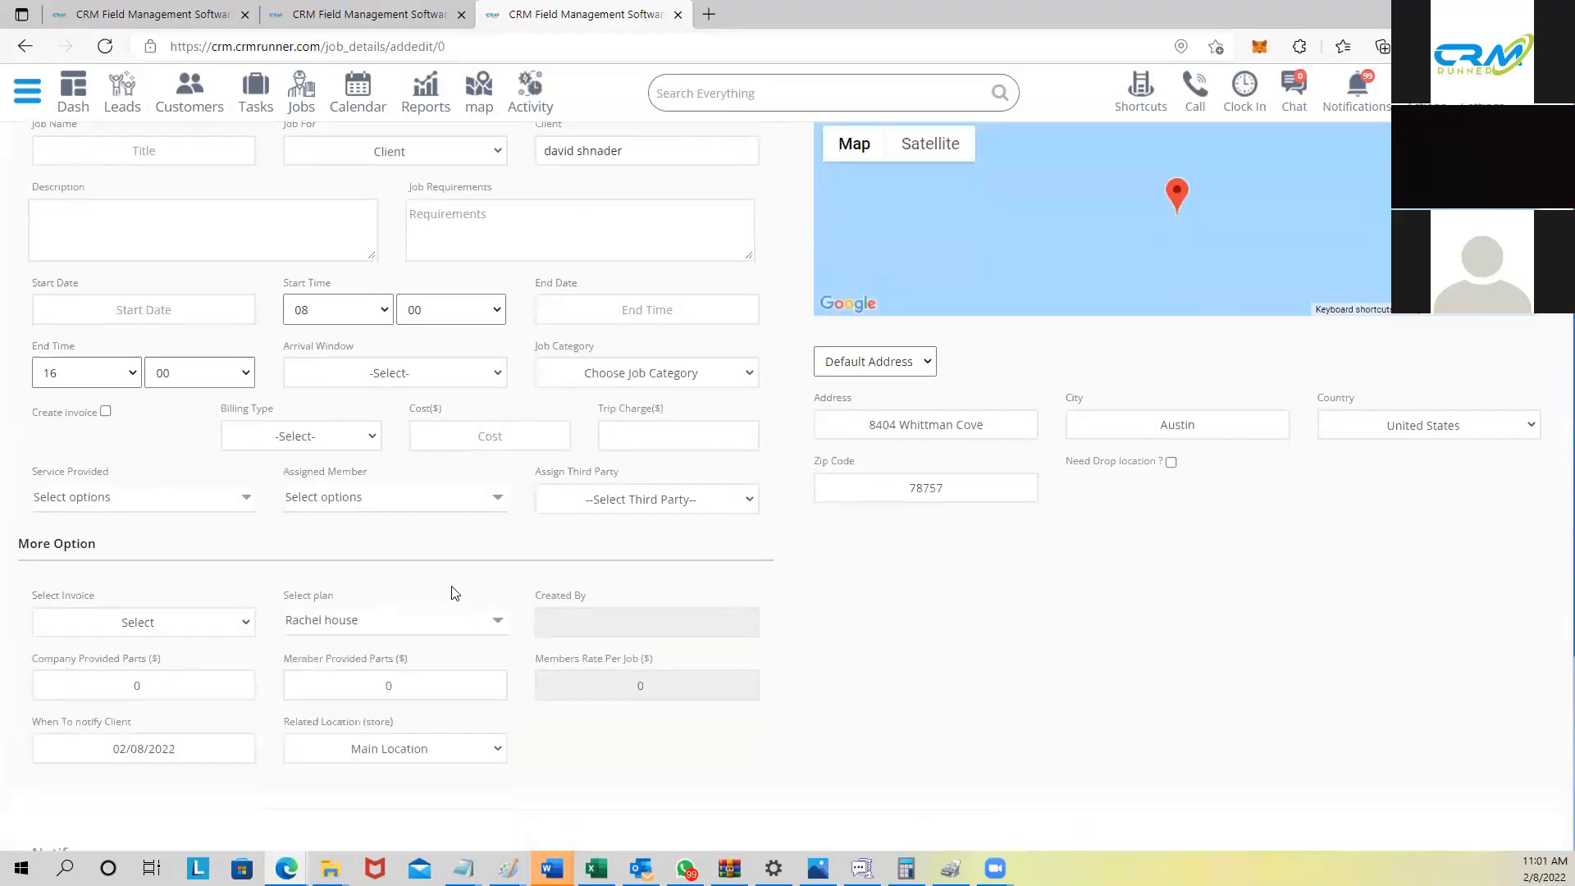
pyautogui.scroll(2, 481, 628)
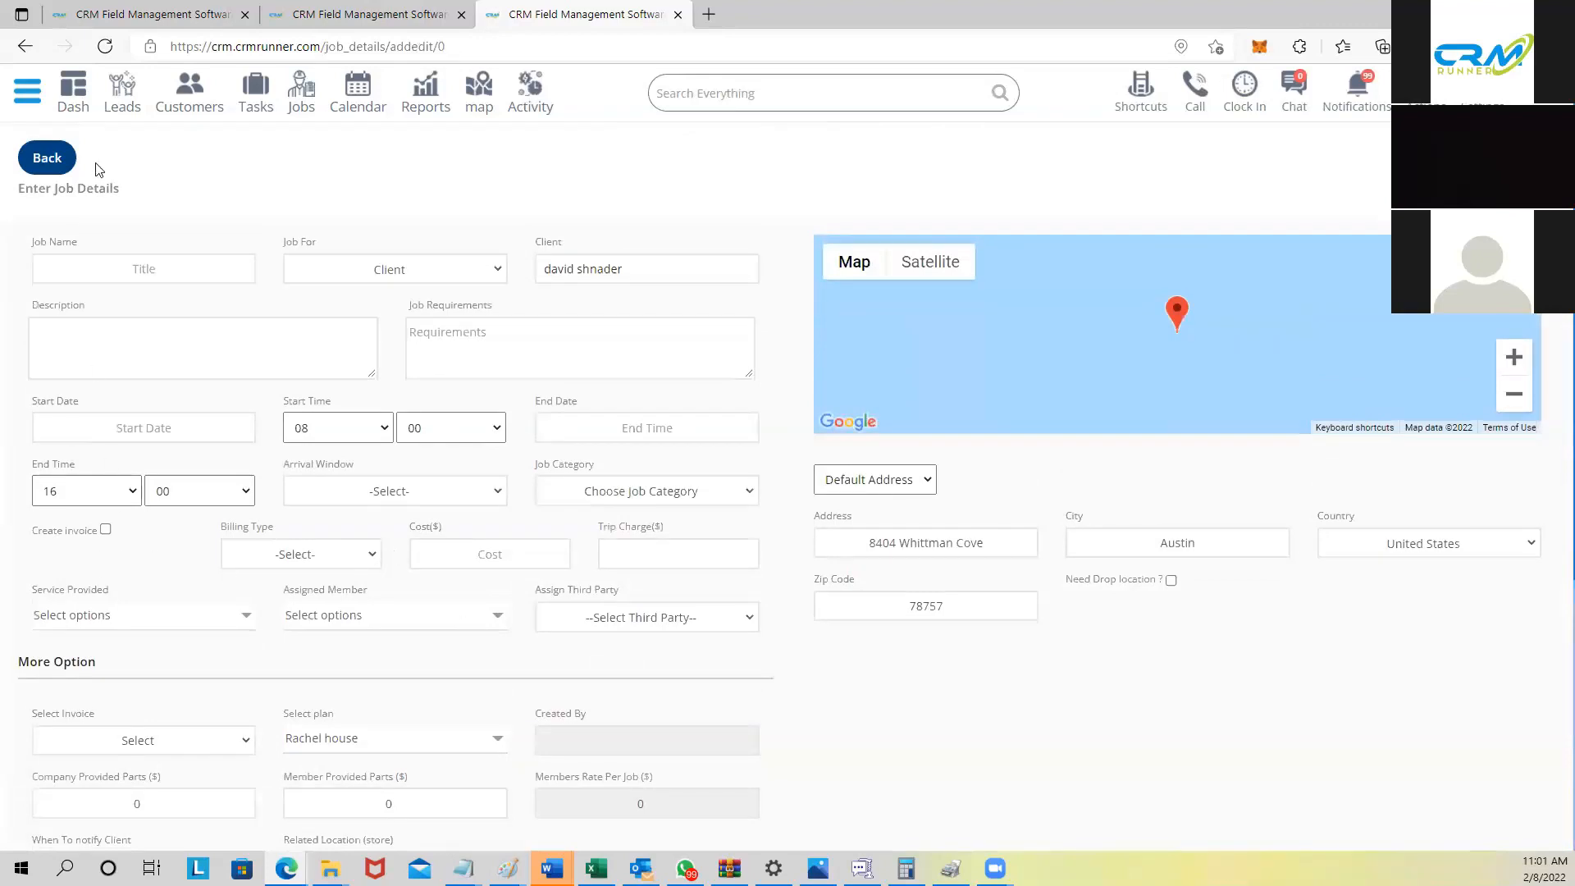
# Step: Open the online booking page settings under Customization > Bookings
pyautogui.click(27, 95)
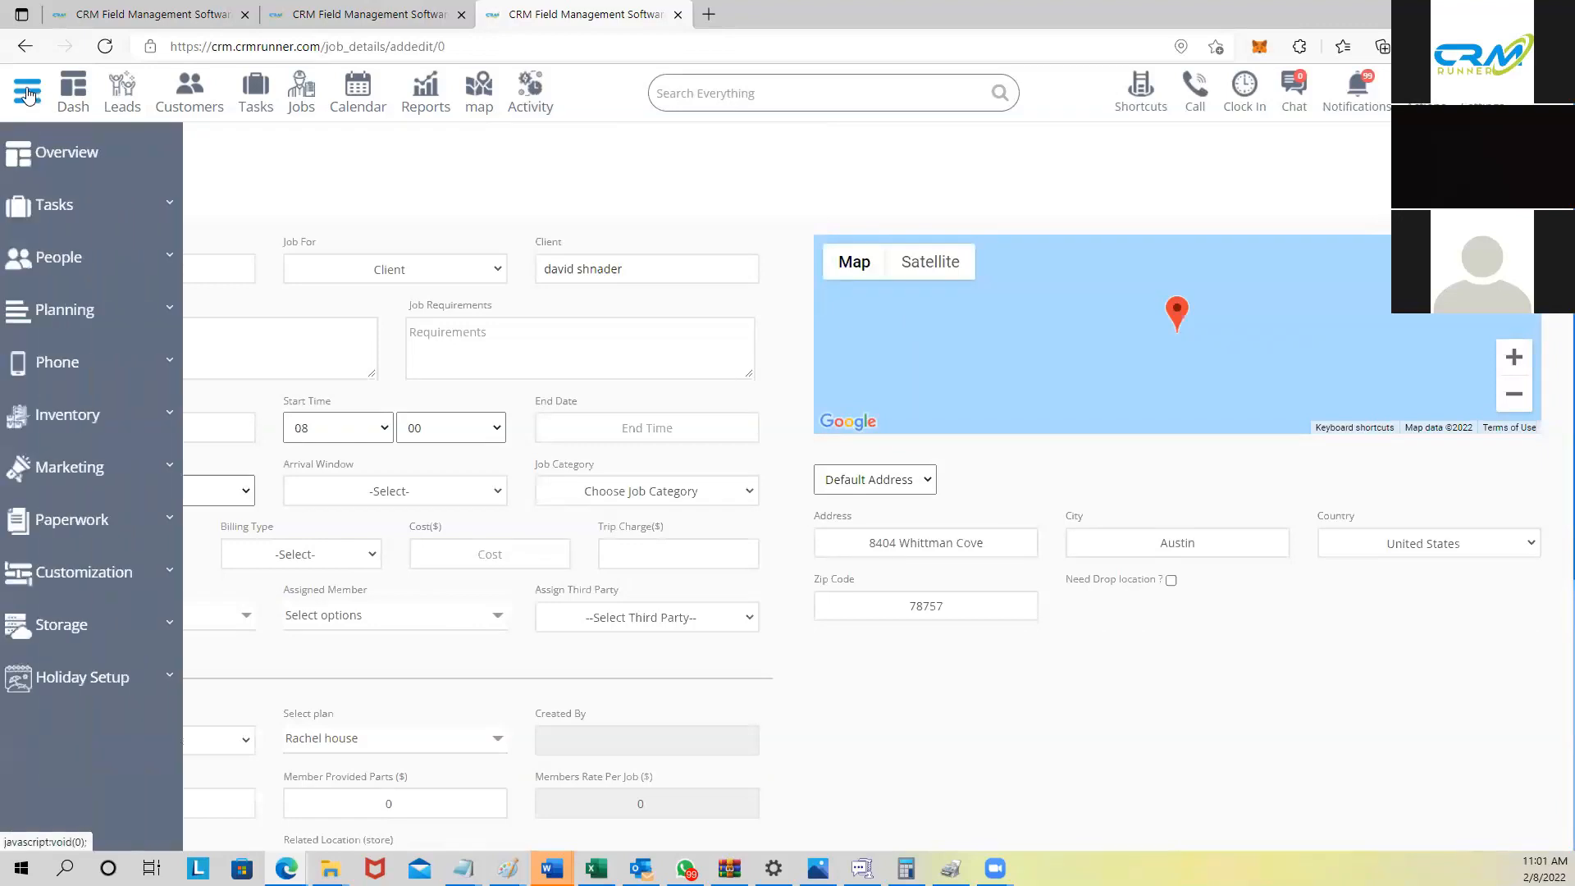
pyautogui.click(79, 581)
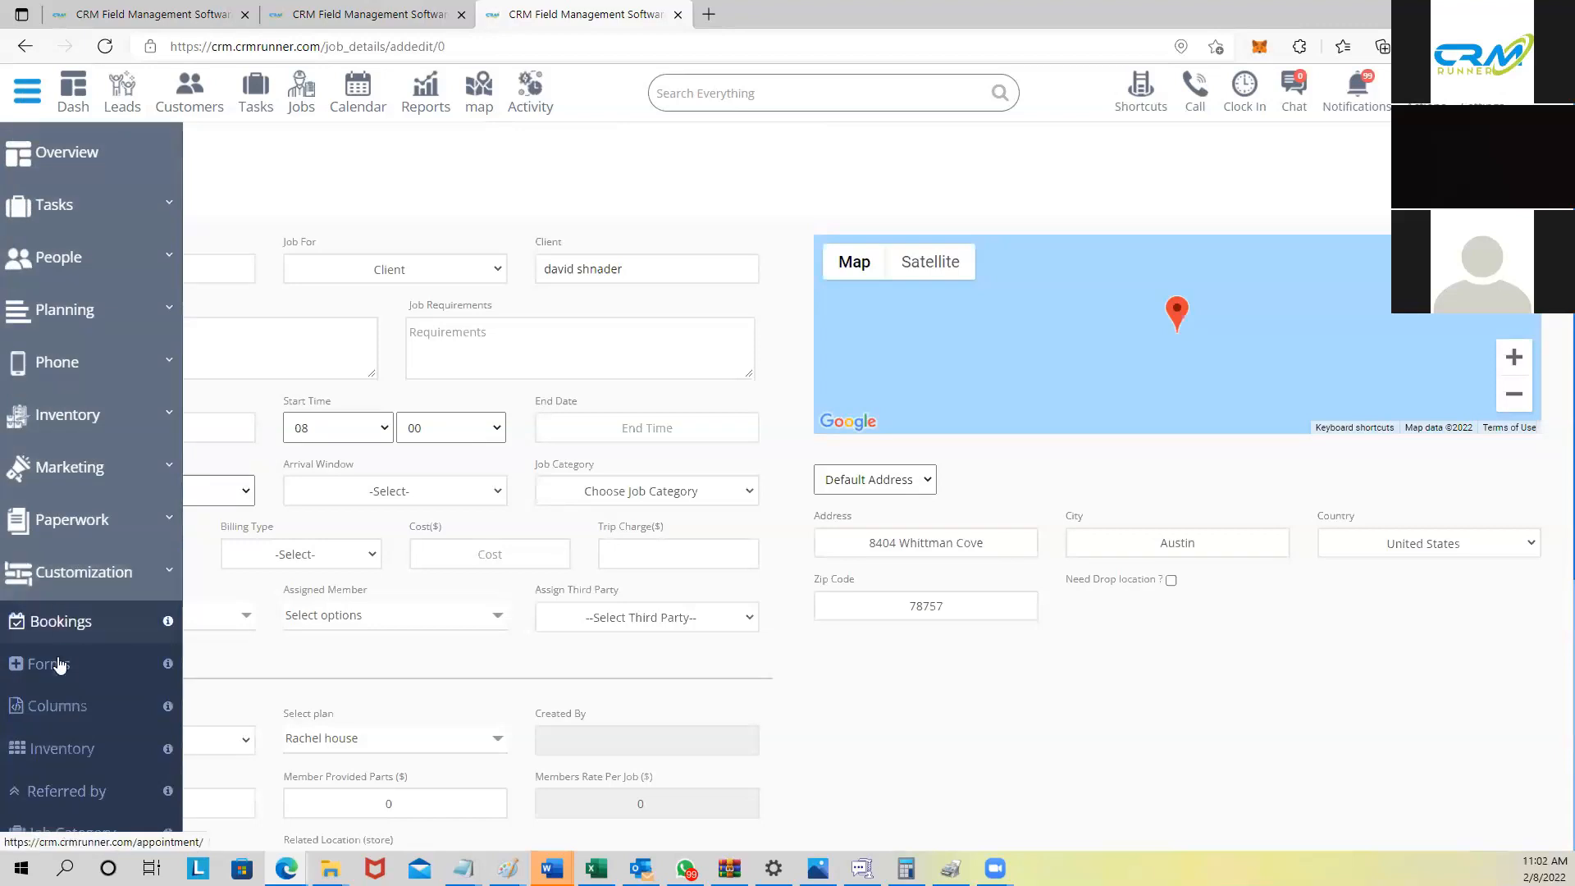
pyautogui.click(58, 622)
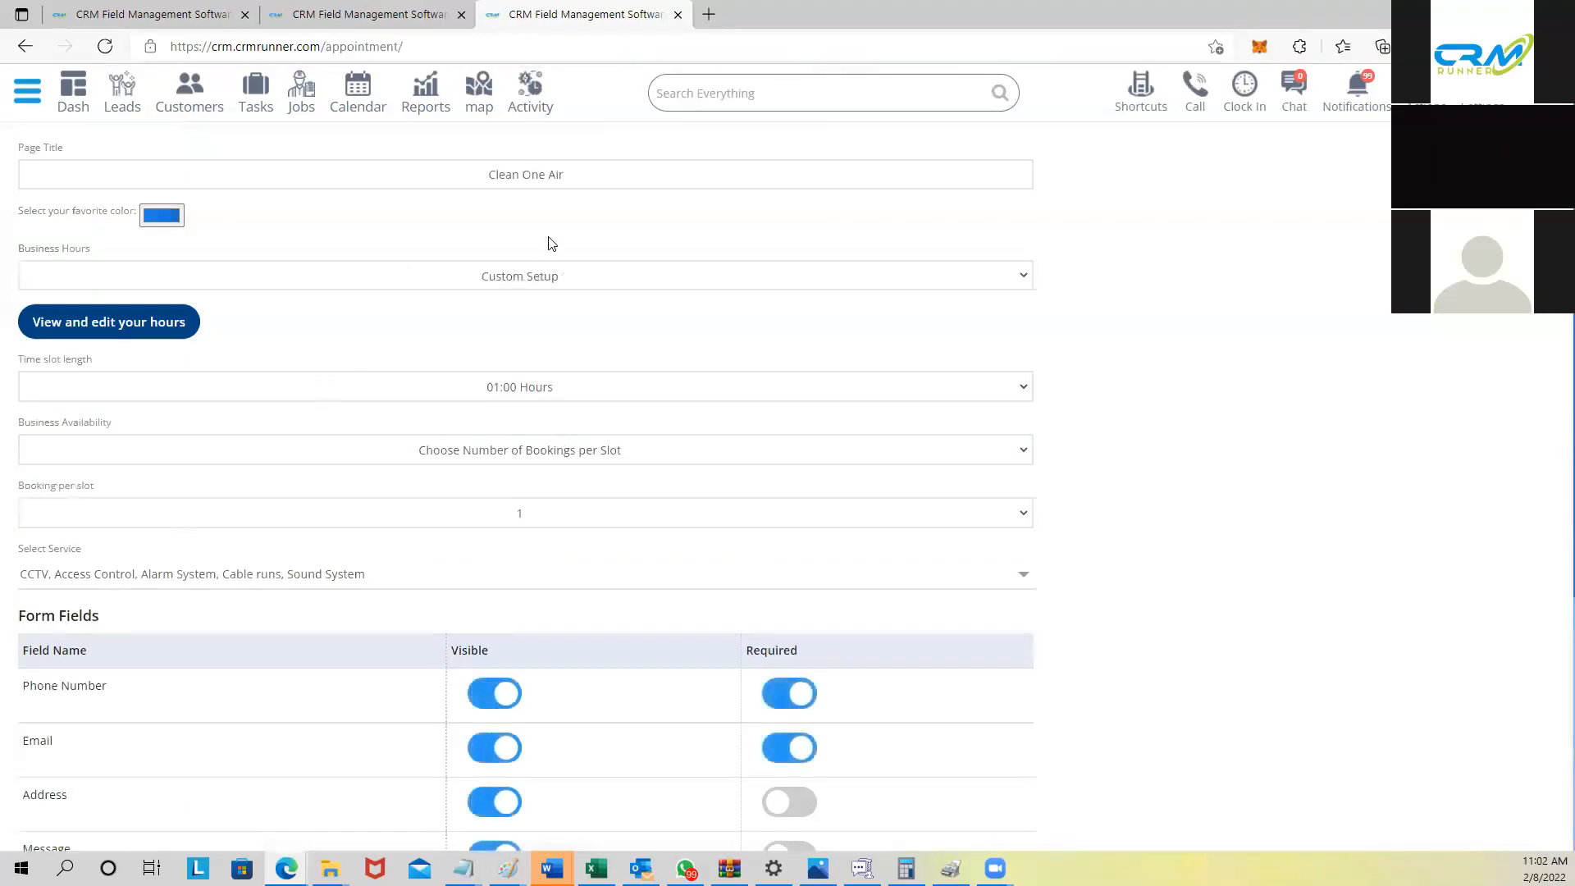
# Step: Change the booking page title to 'DSS Appointment'
pyautogui.moveTo(485, 167); pyautogui.dragTo(589, 171)
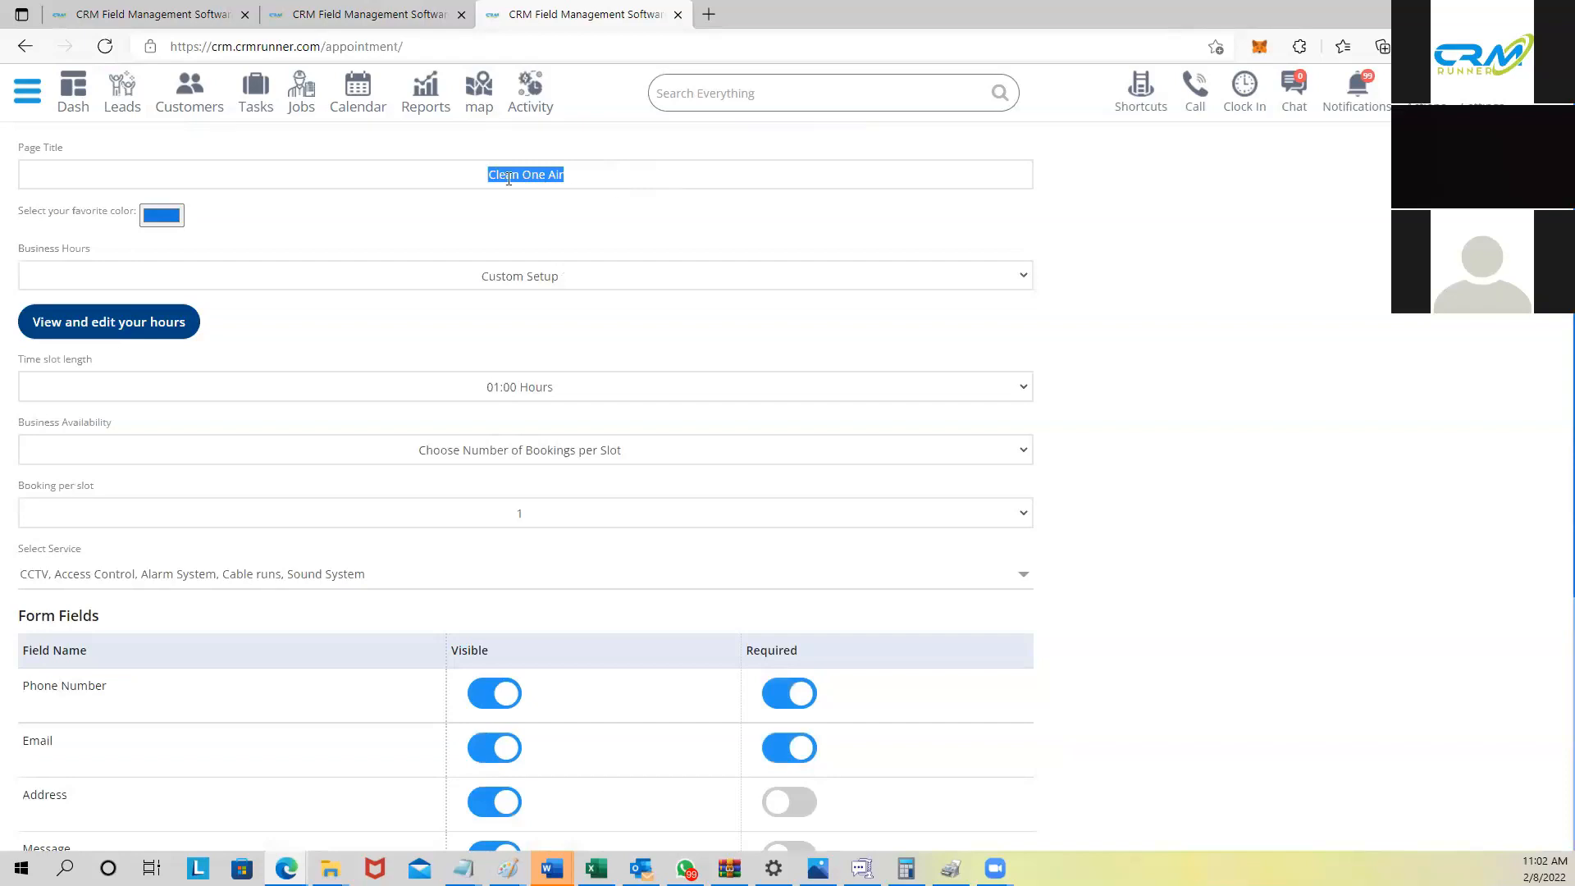
pyautogui.write('Digital Signal')
pyautogui.hotkey('ctrl', 'a')
pyautogui.press('BackSpace')
pyautogui.write('DSS Appointment')
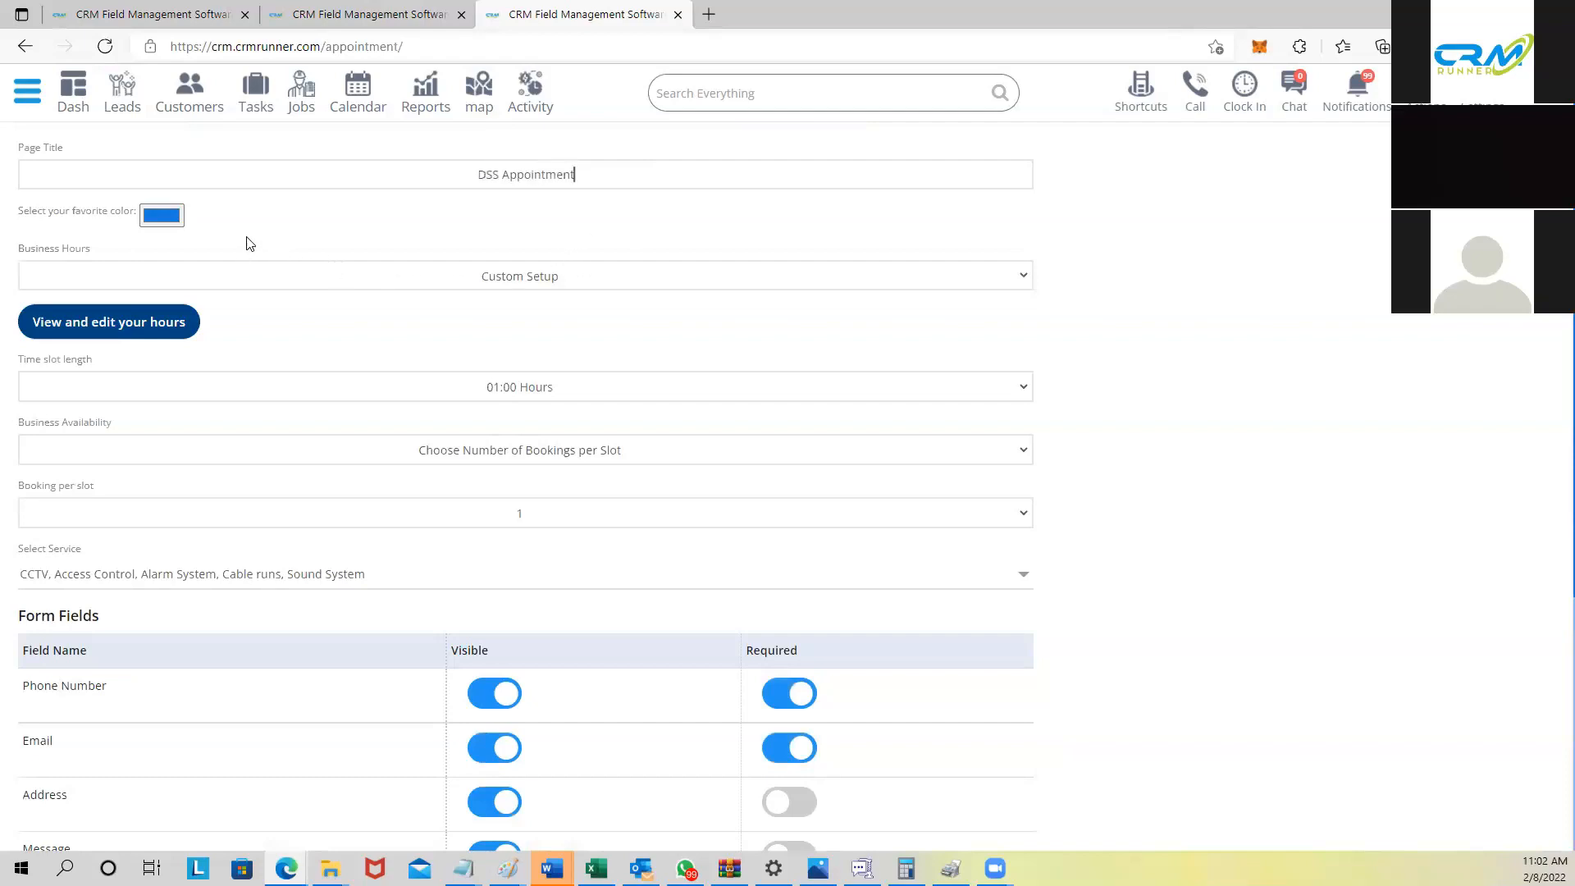
# Step: Change the booking page colour to orange
pyautogui.click(168, 216)
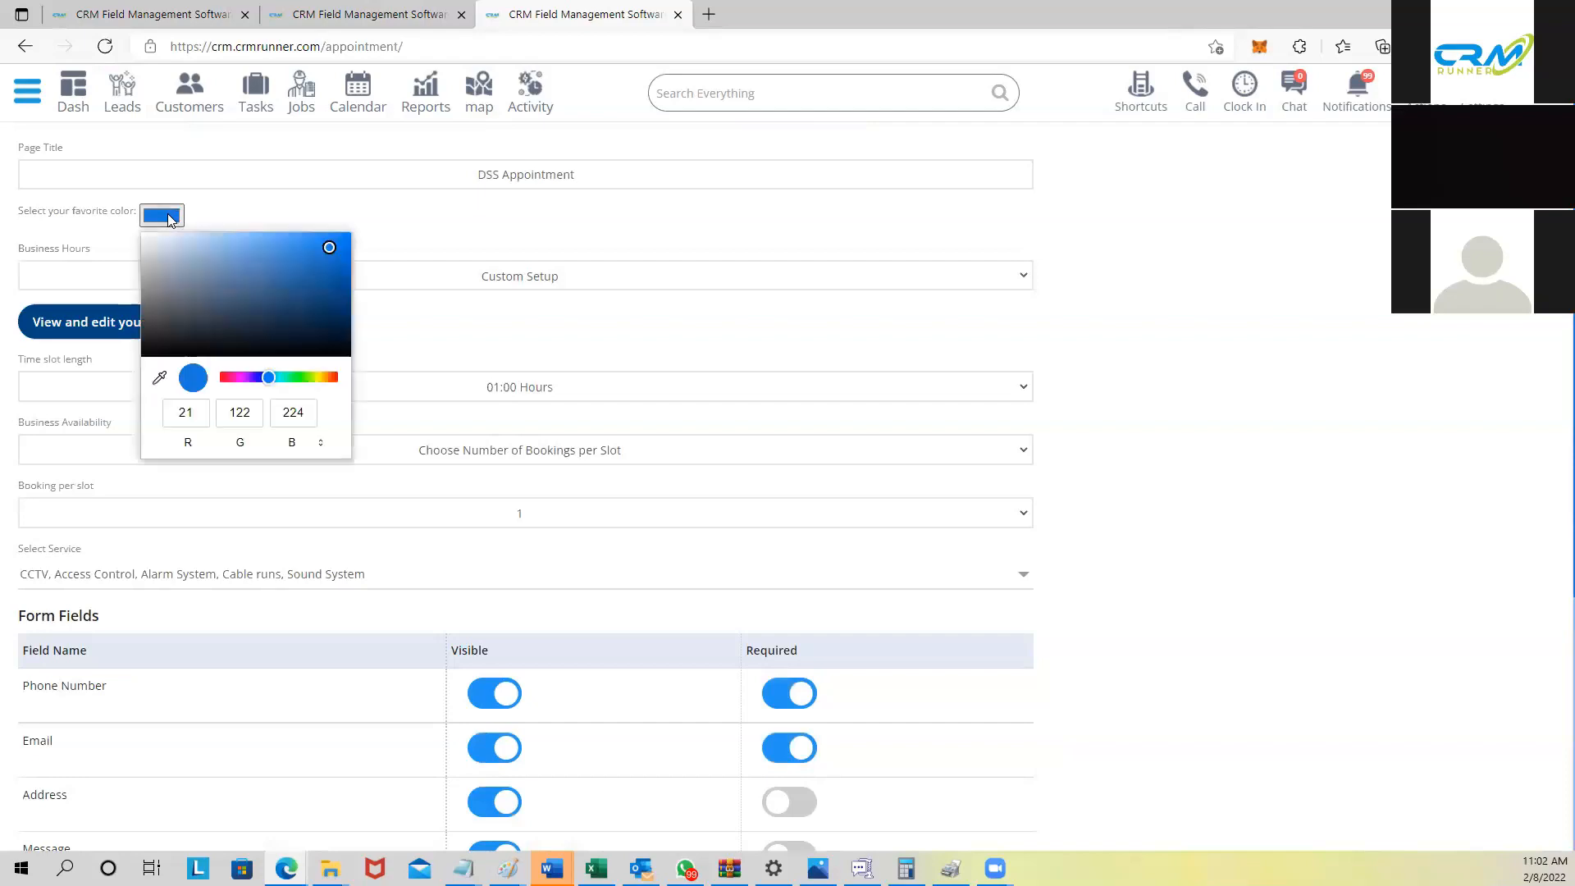
pyautogui.click(326, 379)
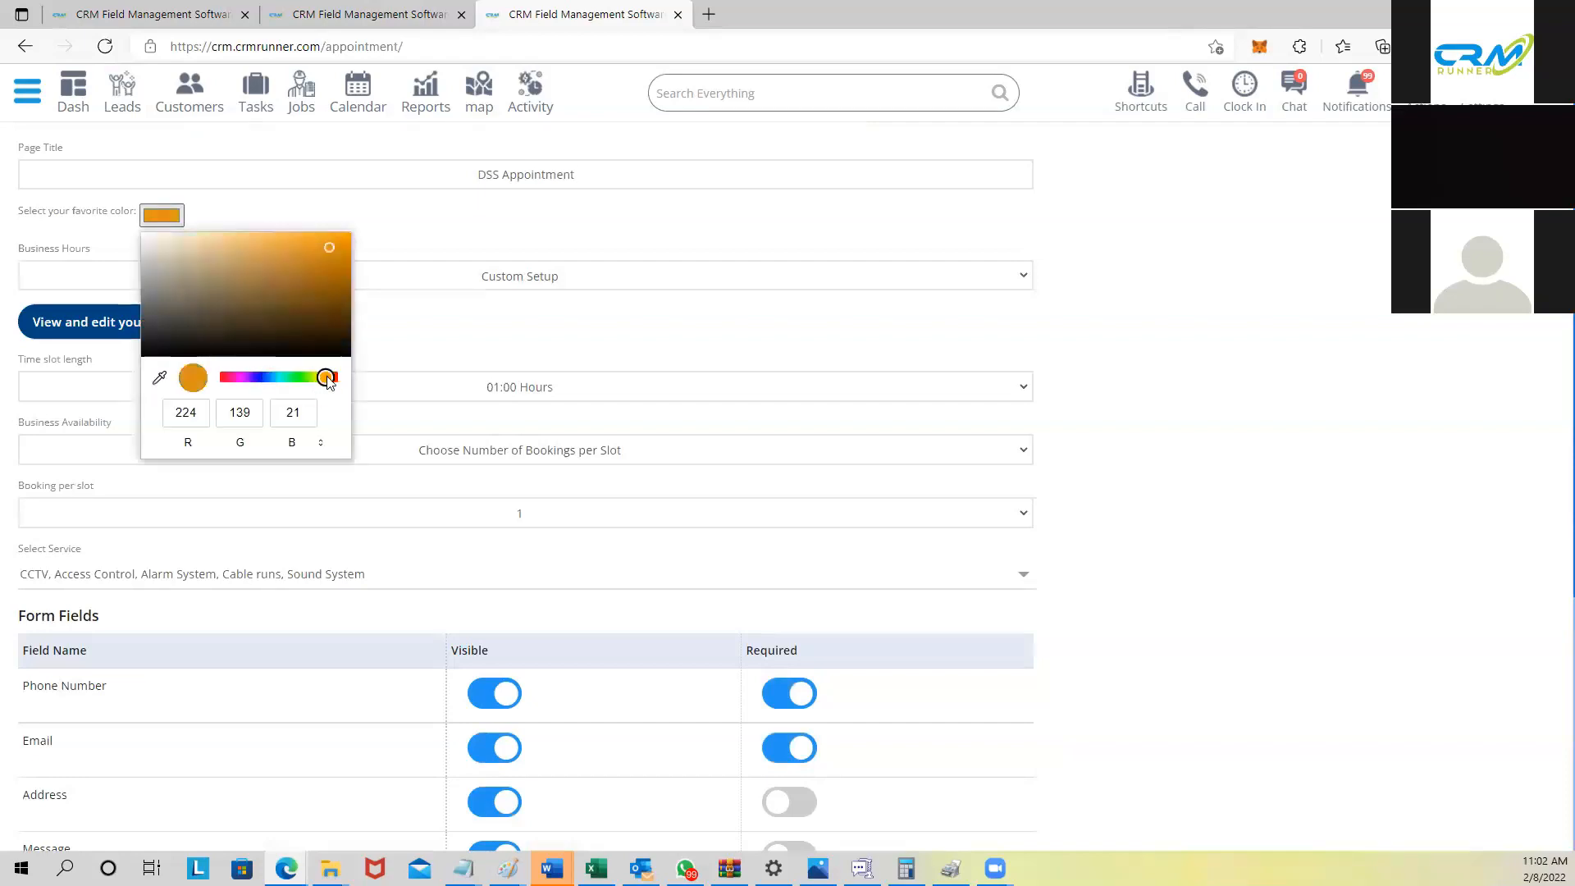
pyautogui.click(376, 202)
# Step: Review the weekly business hours and offered services without changes, then save the booking settings
pyautogui.click(131, 326)
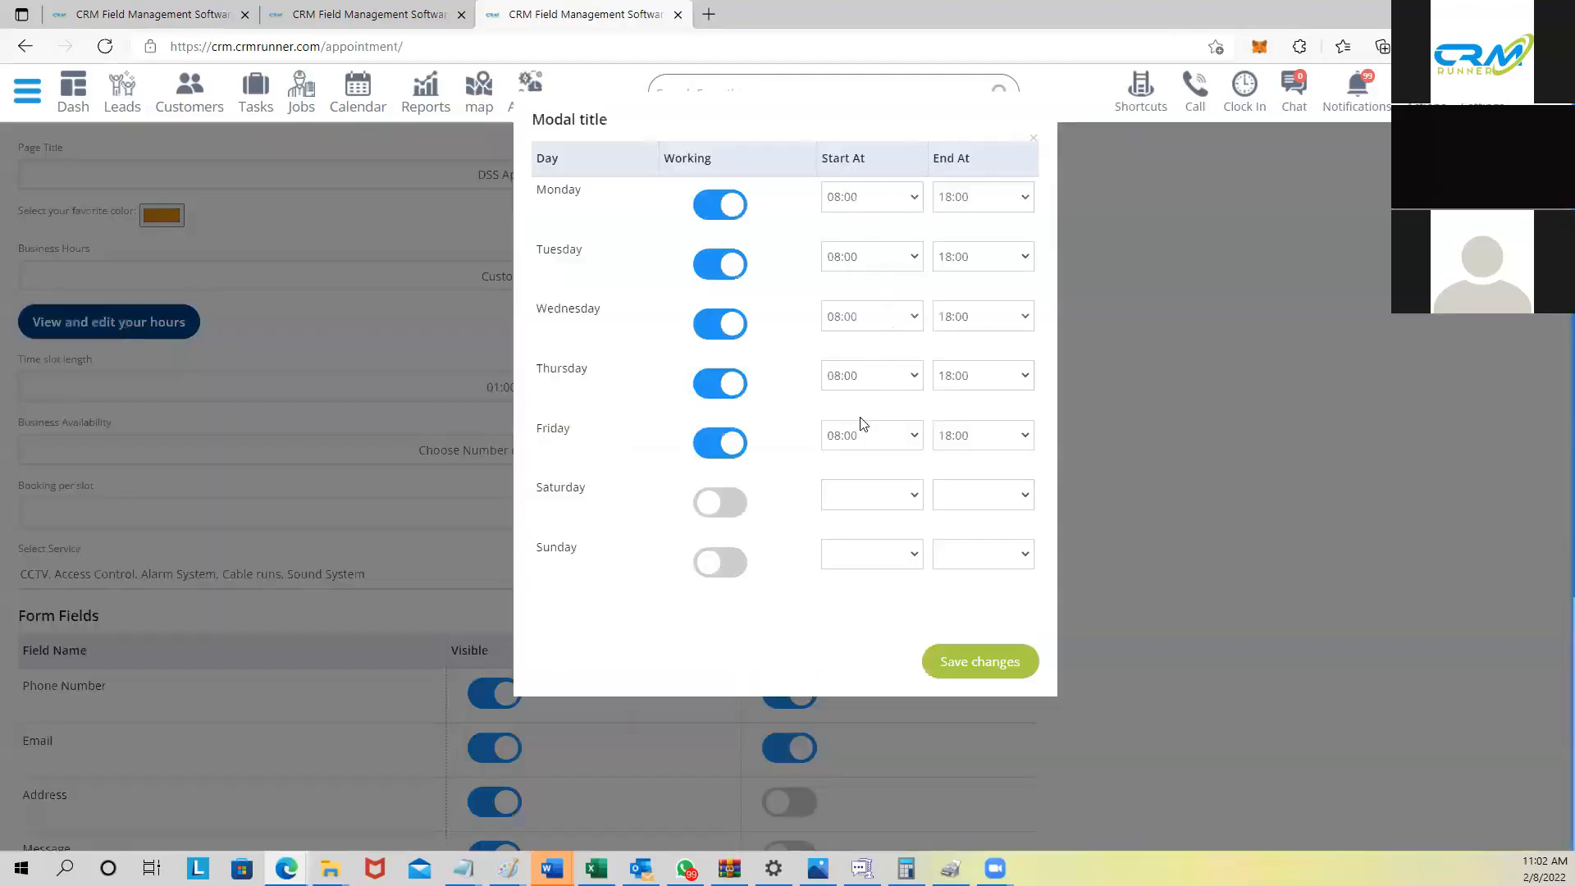
pyautogui.click(487, 315)
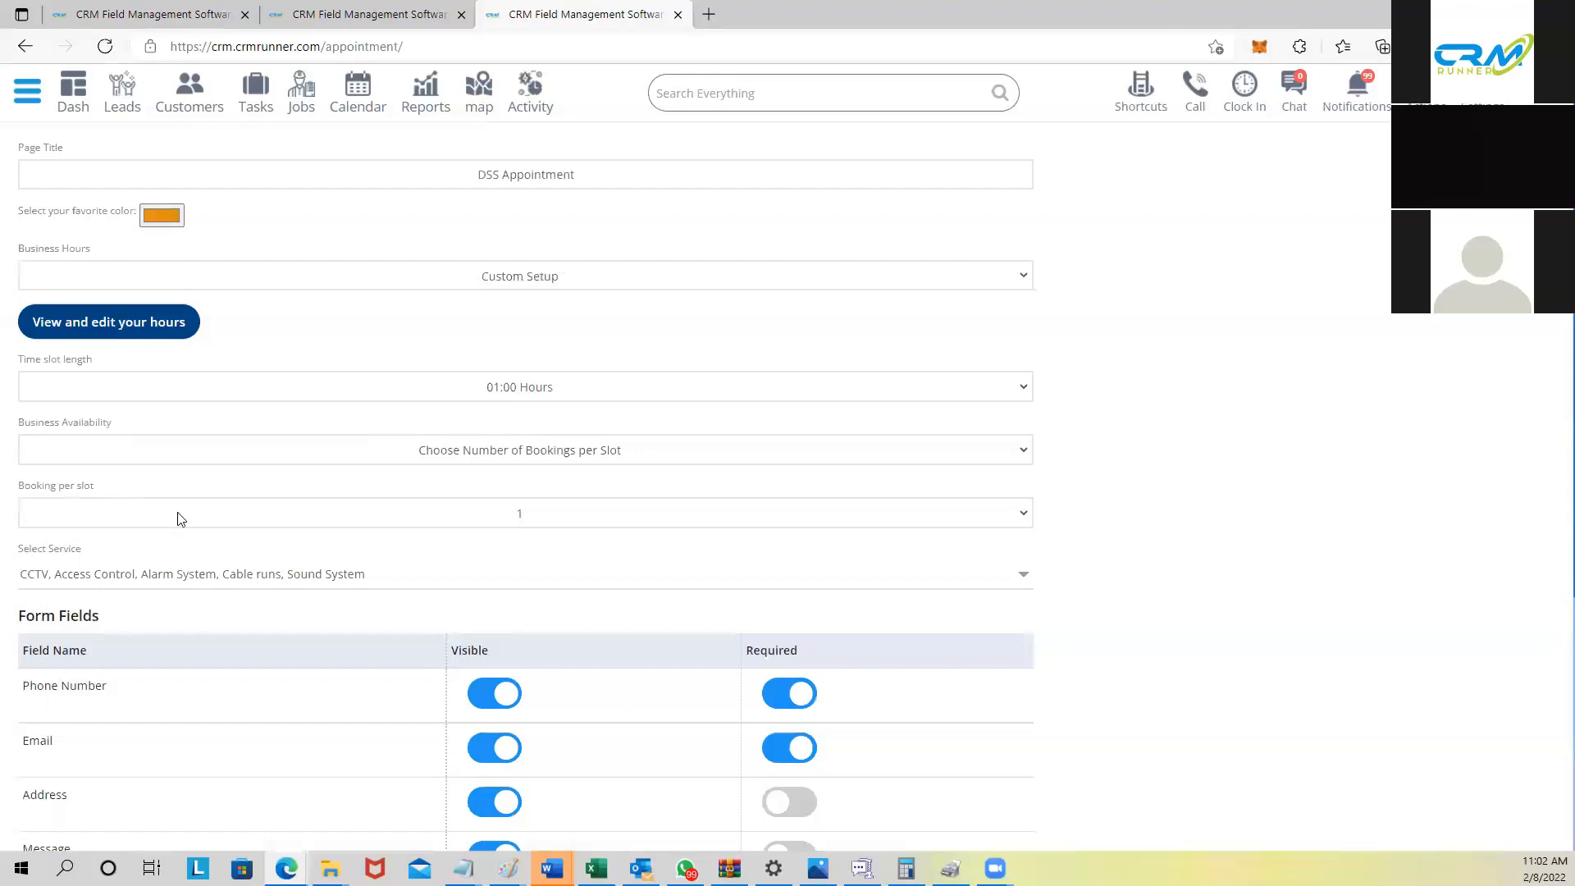
pyautogui.scroll(-3, 525, 527)
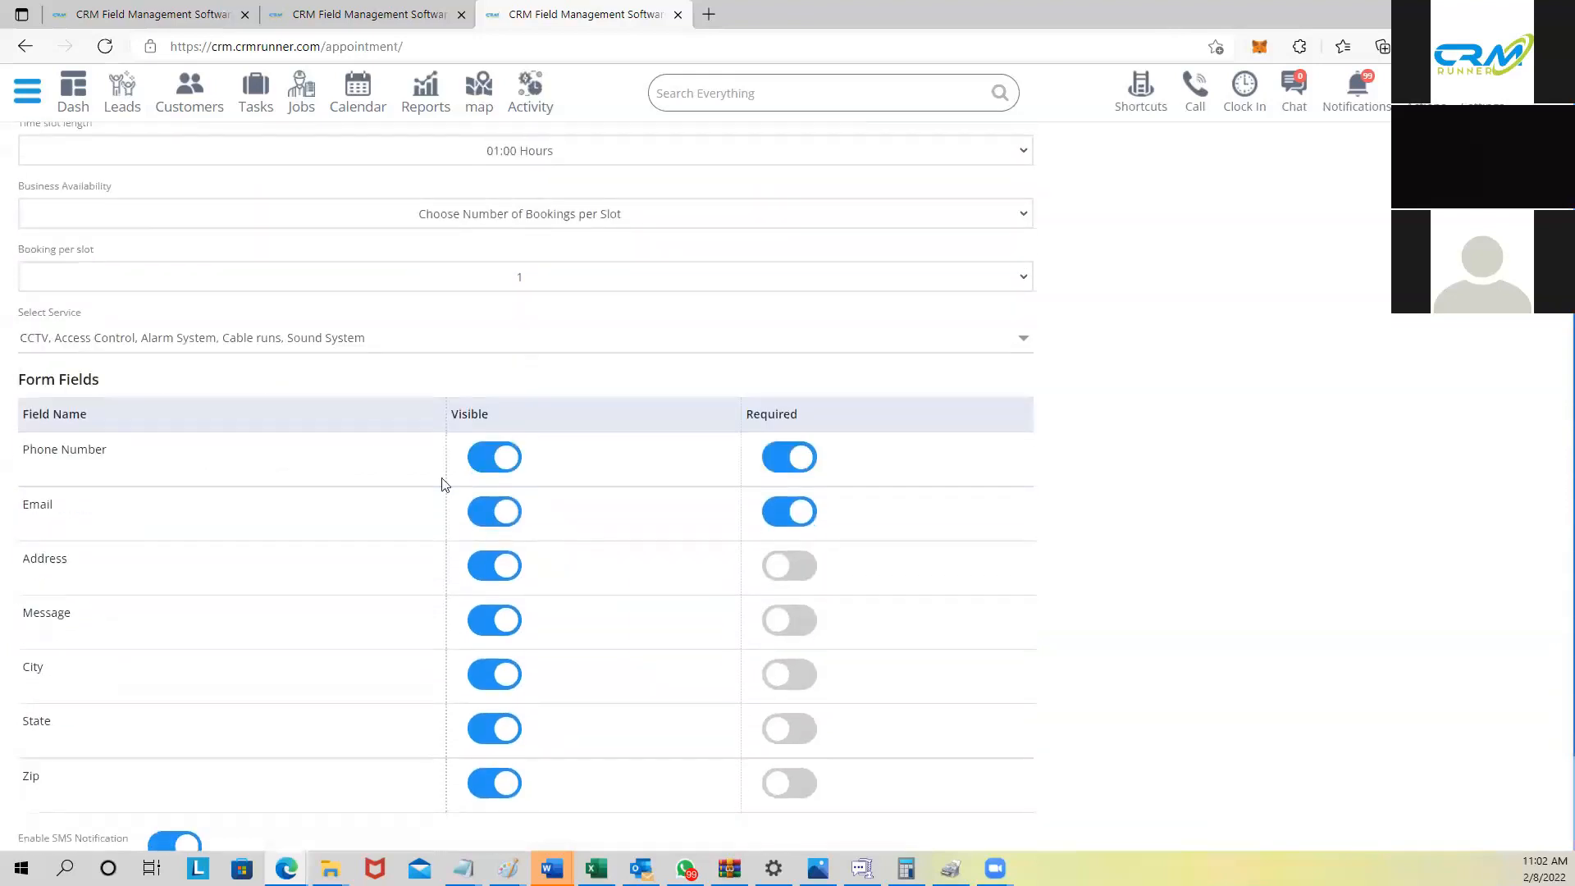
pyautogui.click(169, 337)
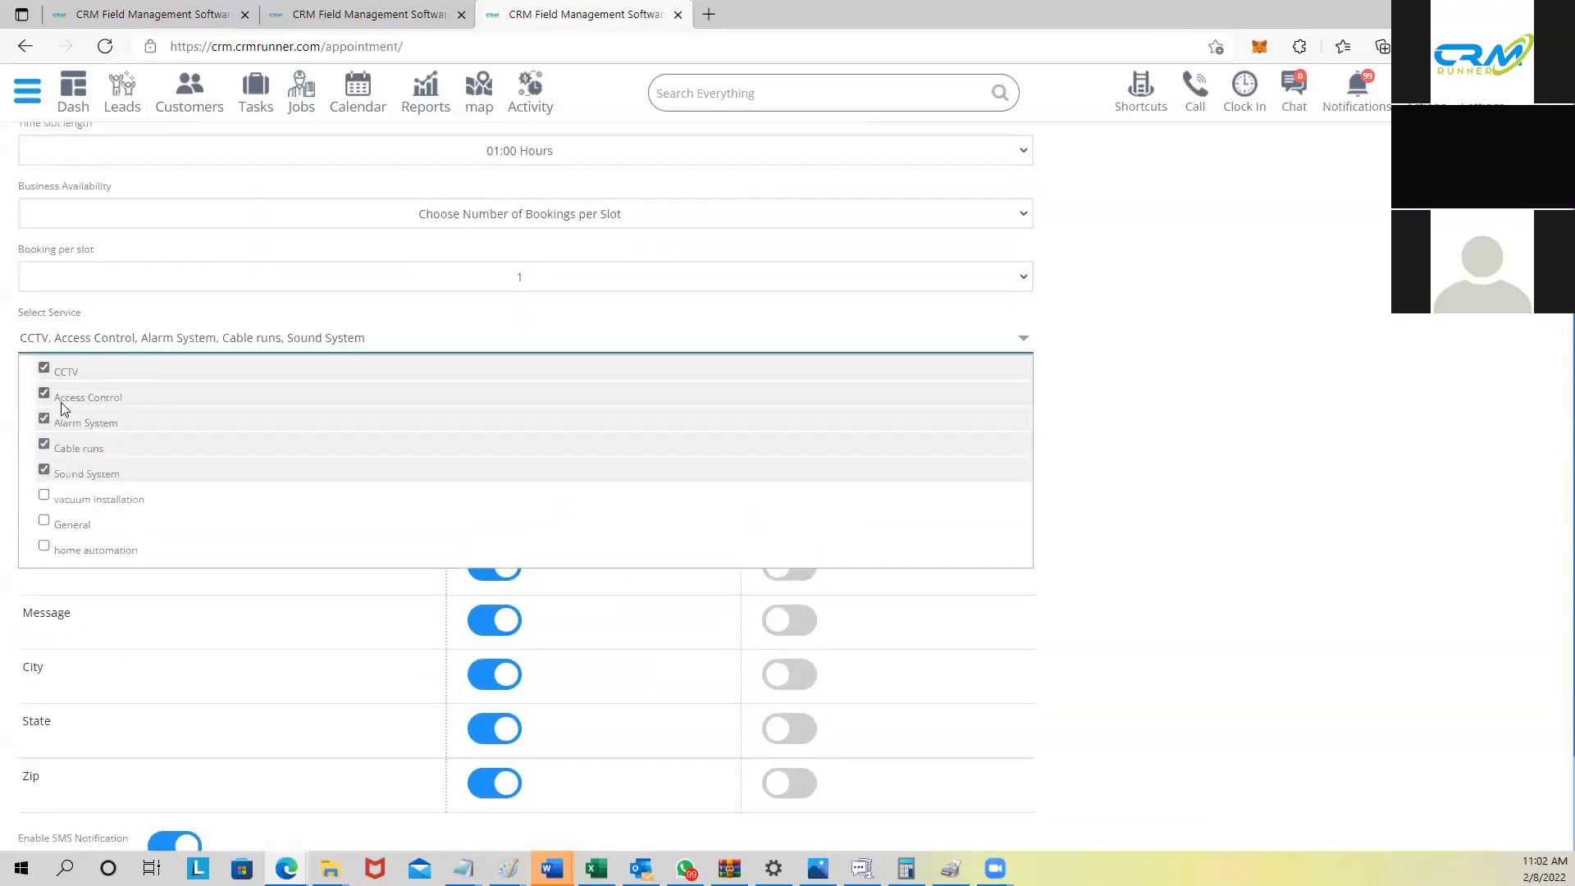
pyautogui.click(135, 319)
pyautogui.scroll(-2, 287, 451)
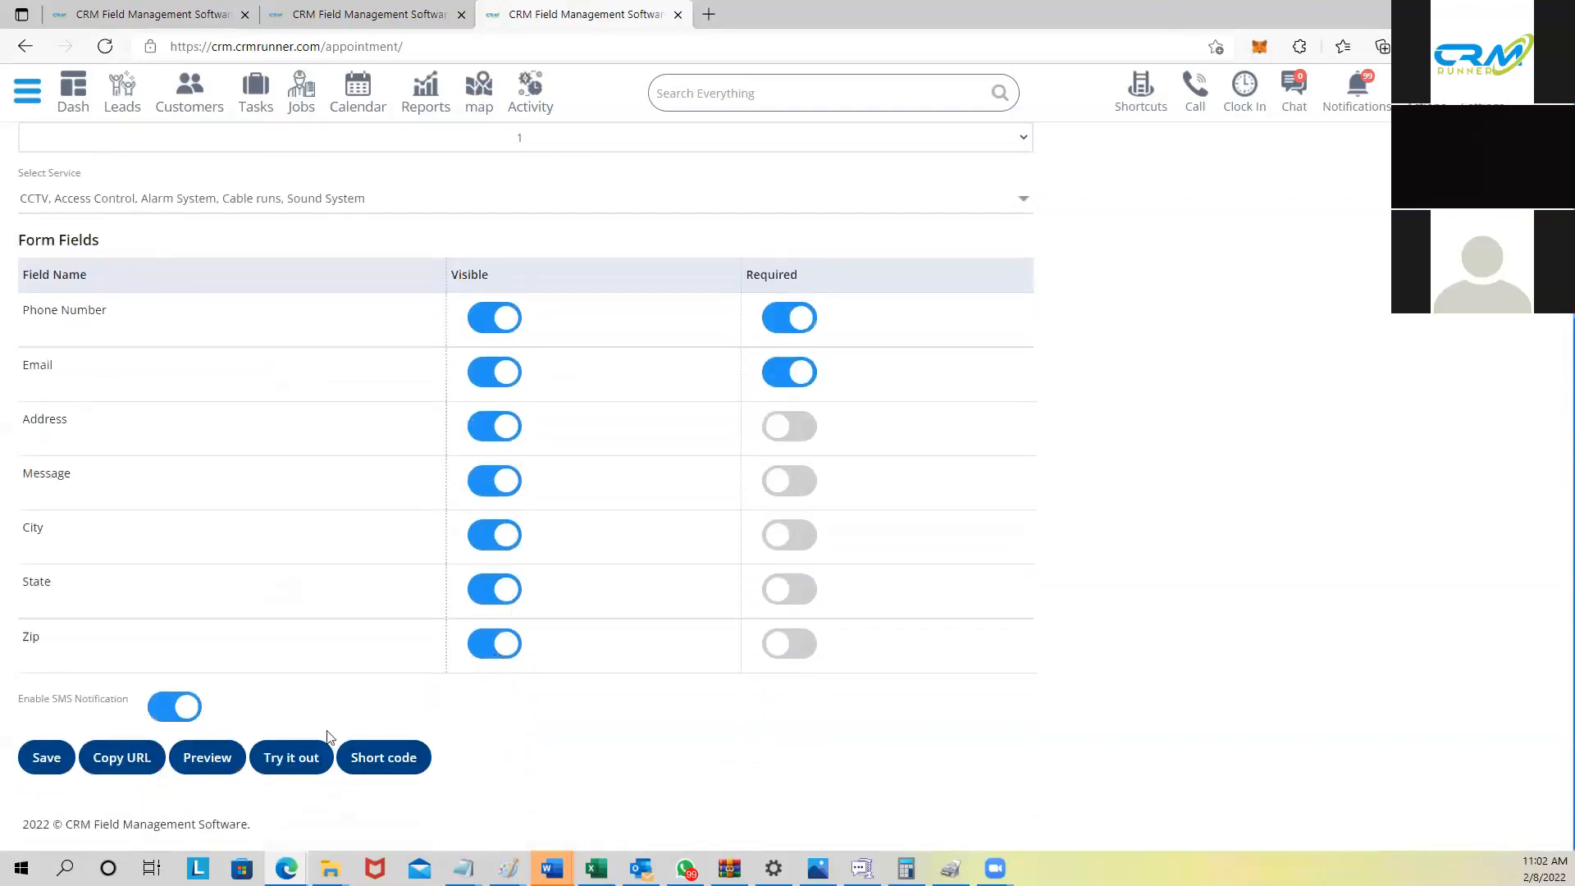
pyautogui.click(45, 765)
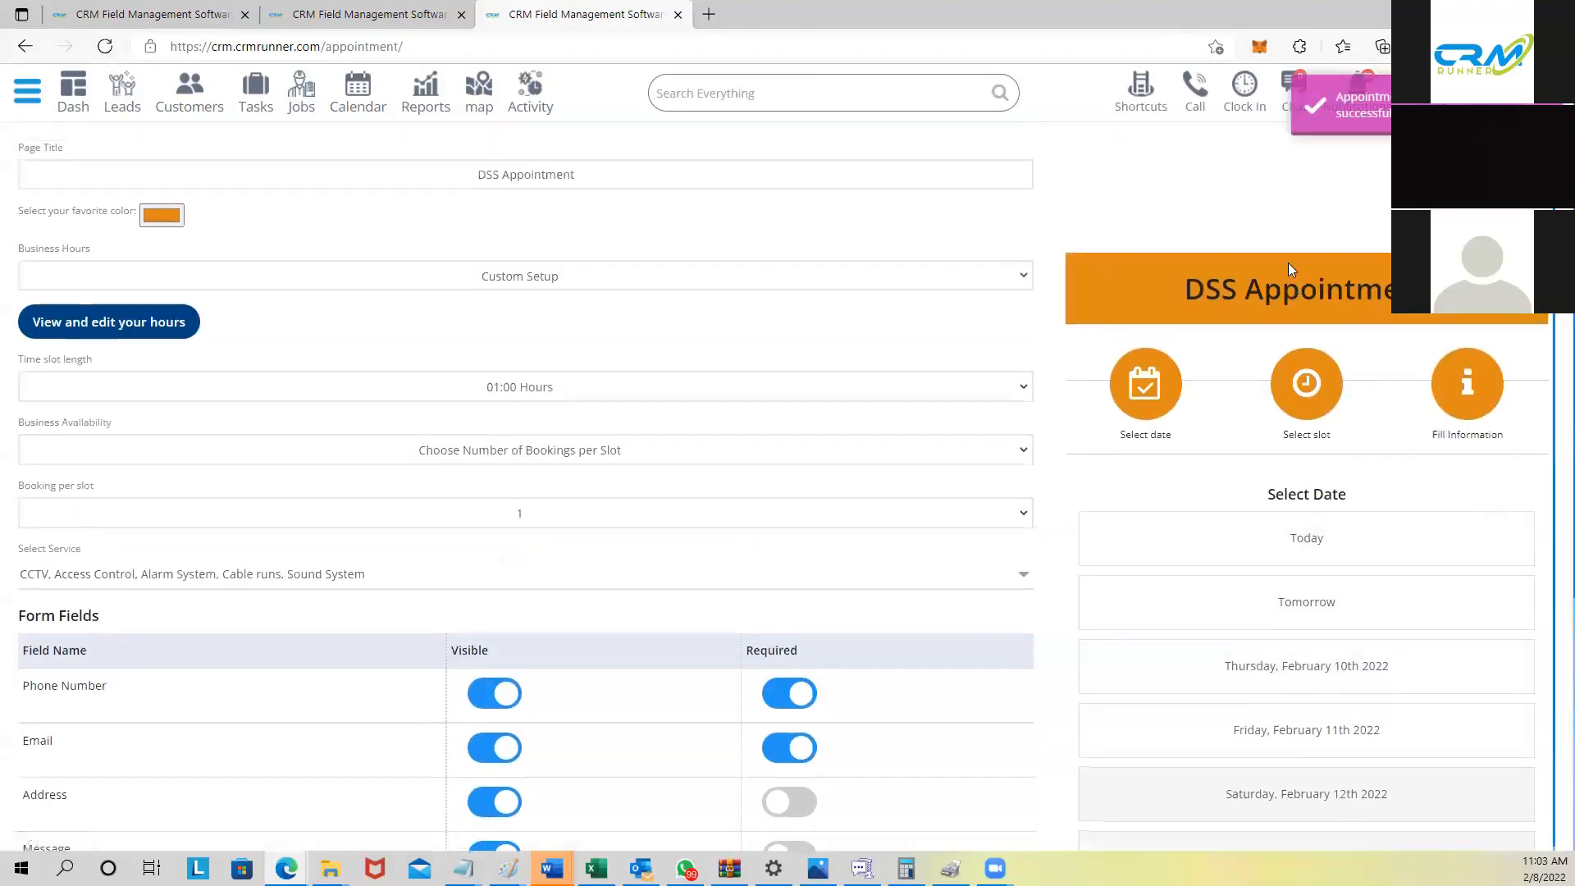
# Step: In the preview, book Tomorrow's 10:00 - 11:00 slot with Access Control as the service
pyautogui.scroll(-1, 1358, 396)
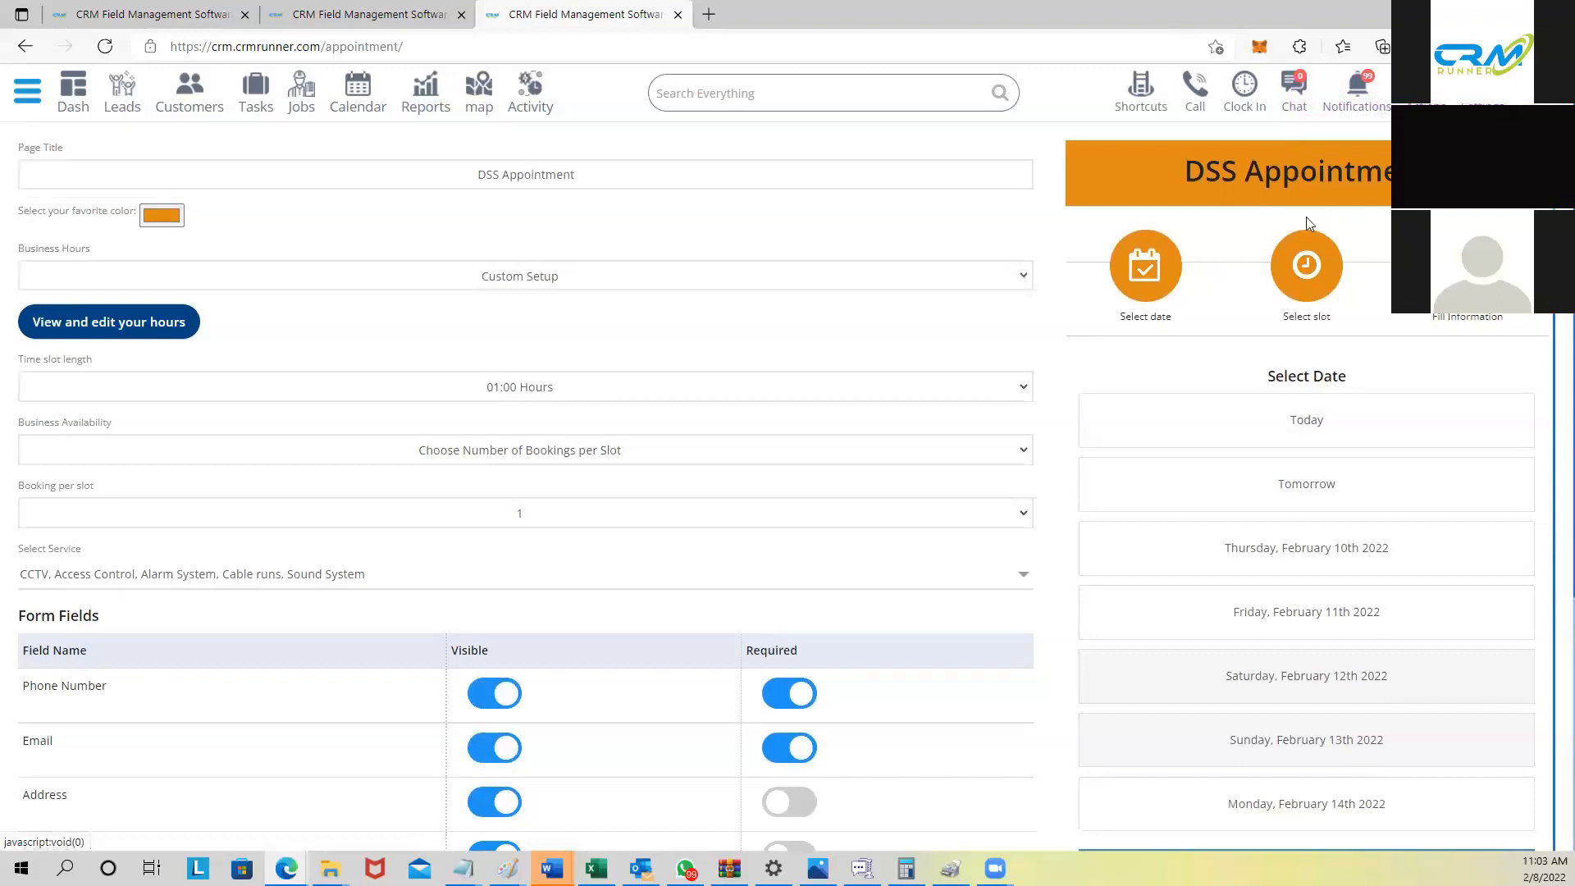
pyautogui.click(1231, 494)
pyautogui.click(1313, 370)
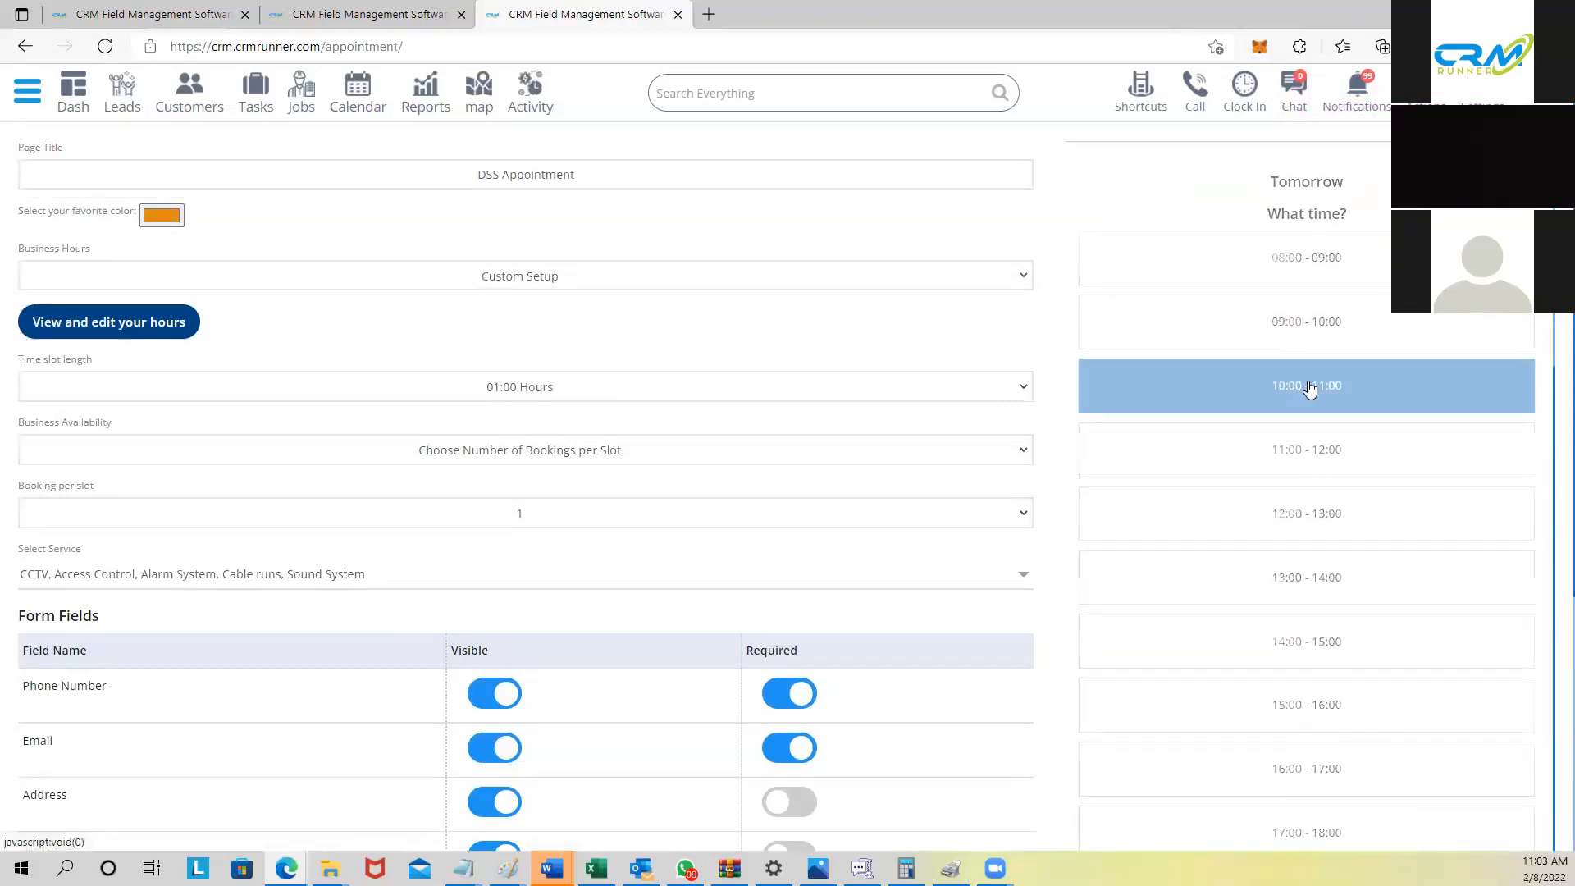
pyautogui.click(1321, 313)
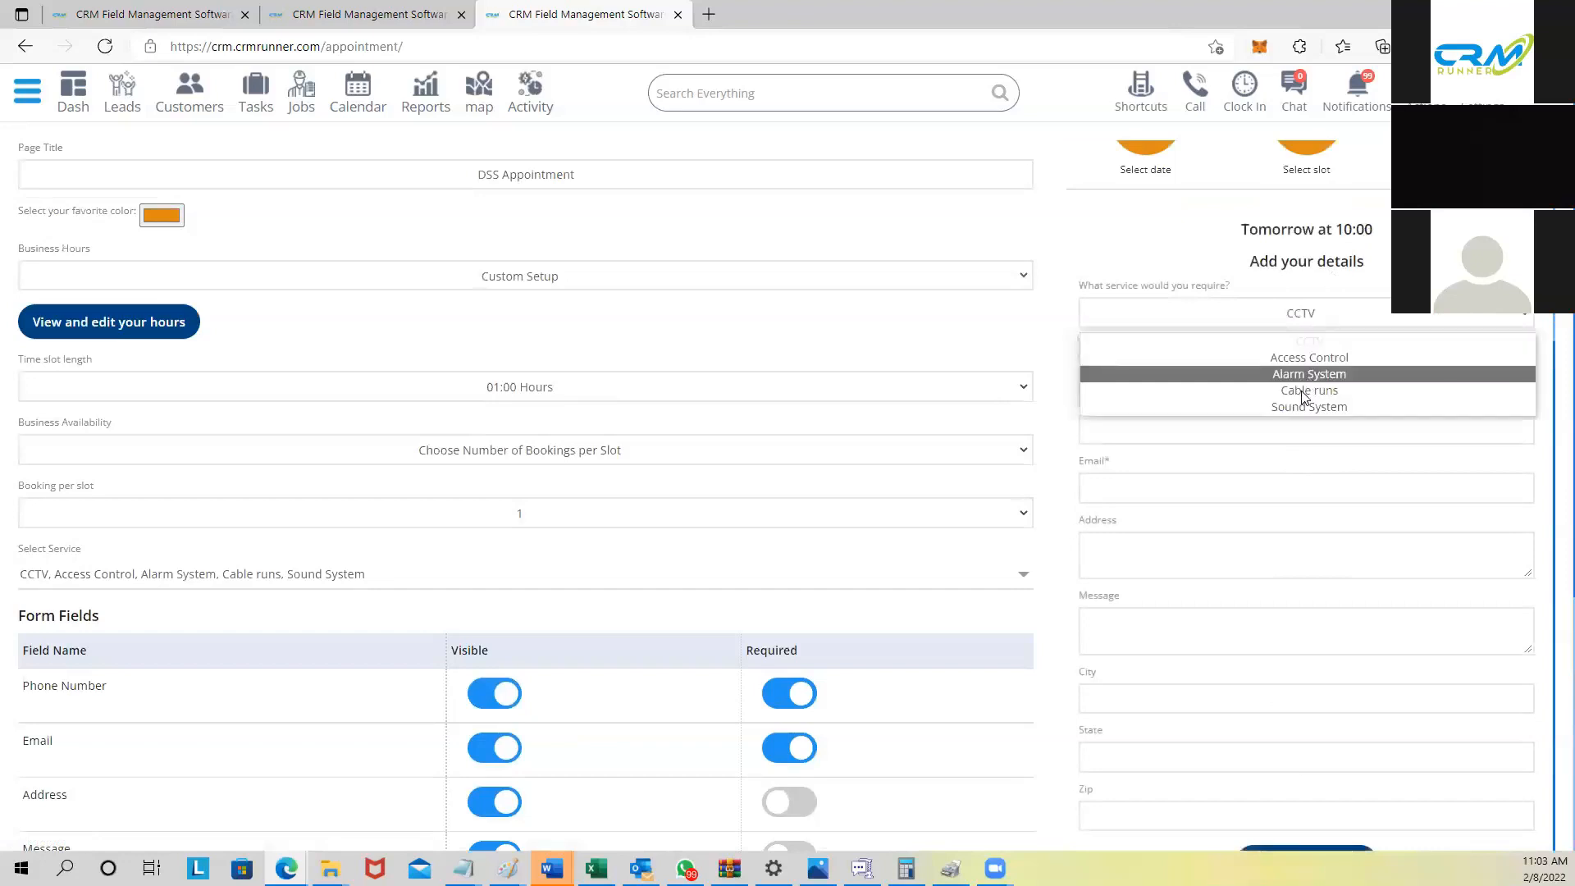
pyautogui.click(1308, 359)
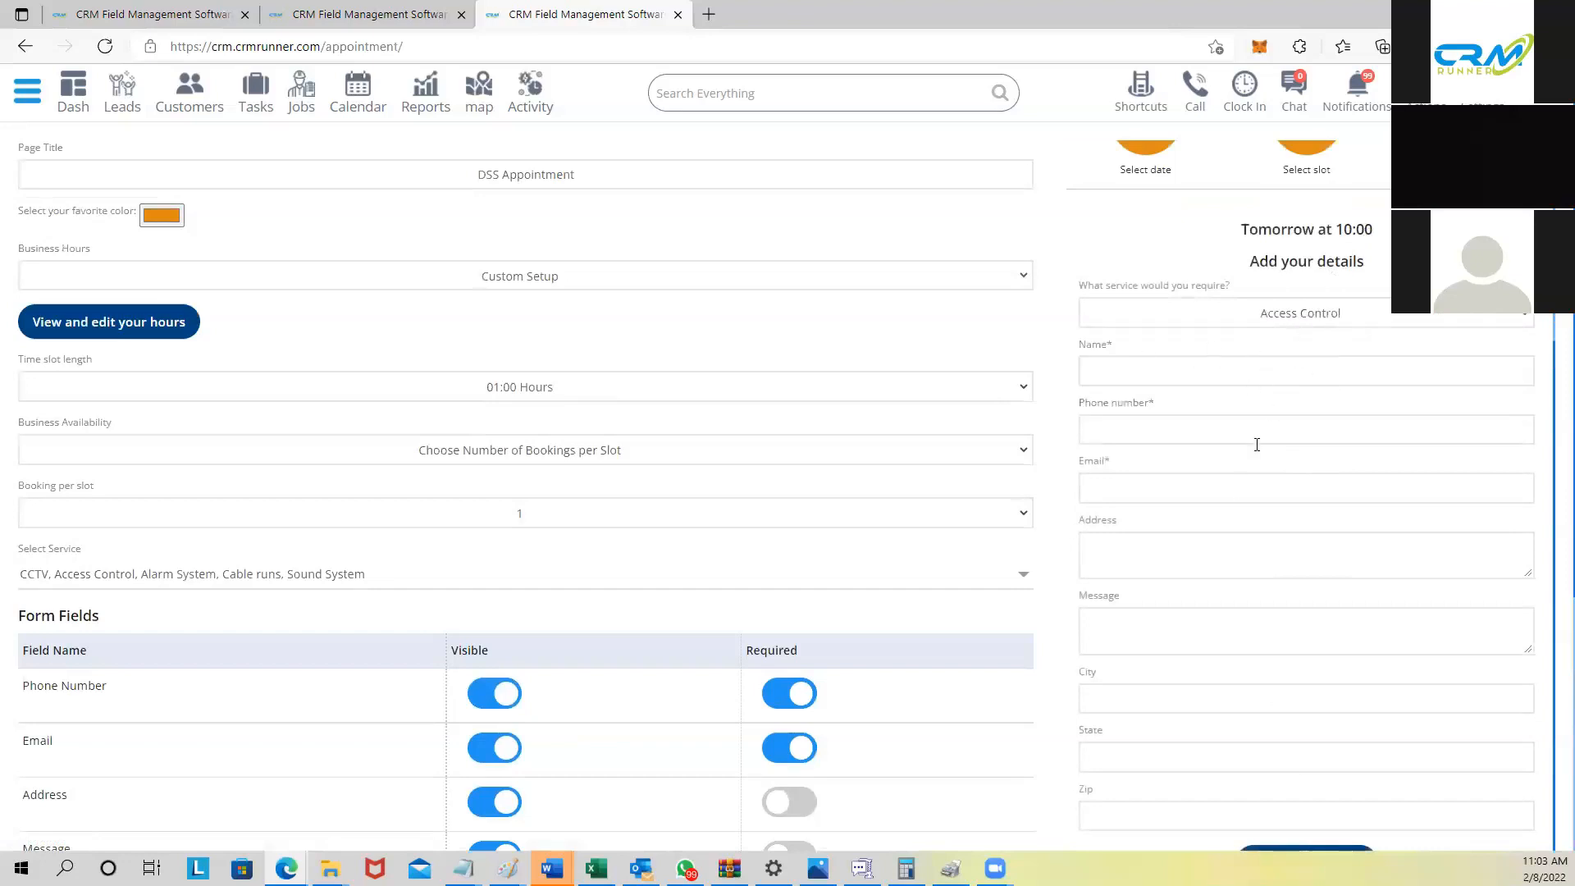
pyautogui.scroll(-4, 1300, 841)
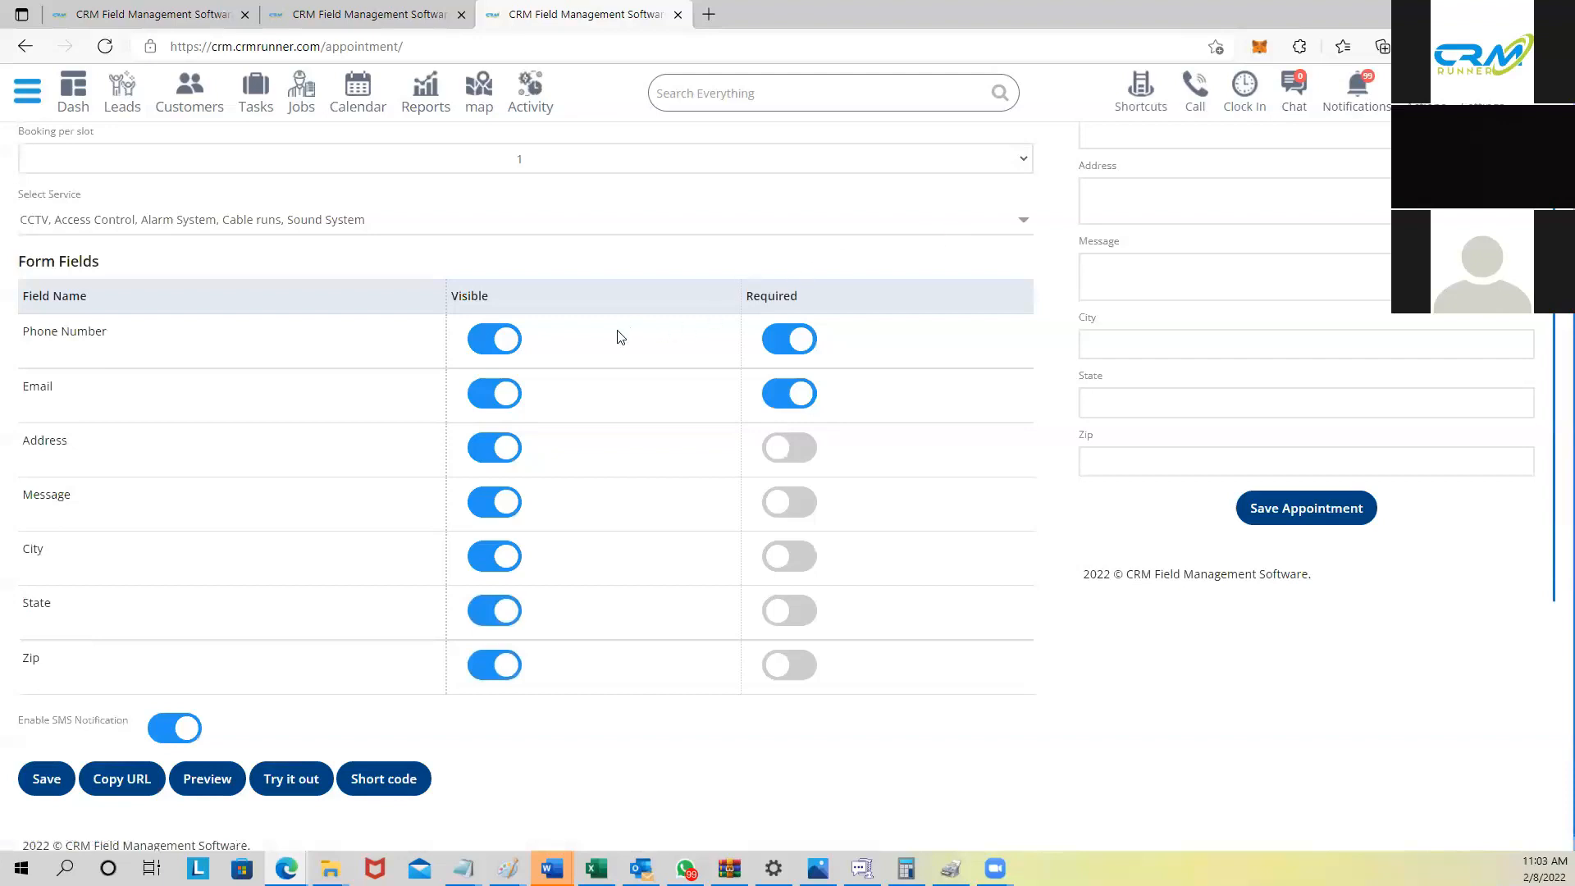
pyautogui.scroll(3, 611, 329)
pyautogui.scroll(1, 611, 329)
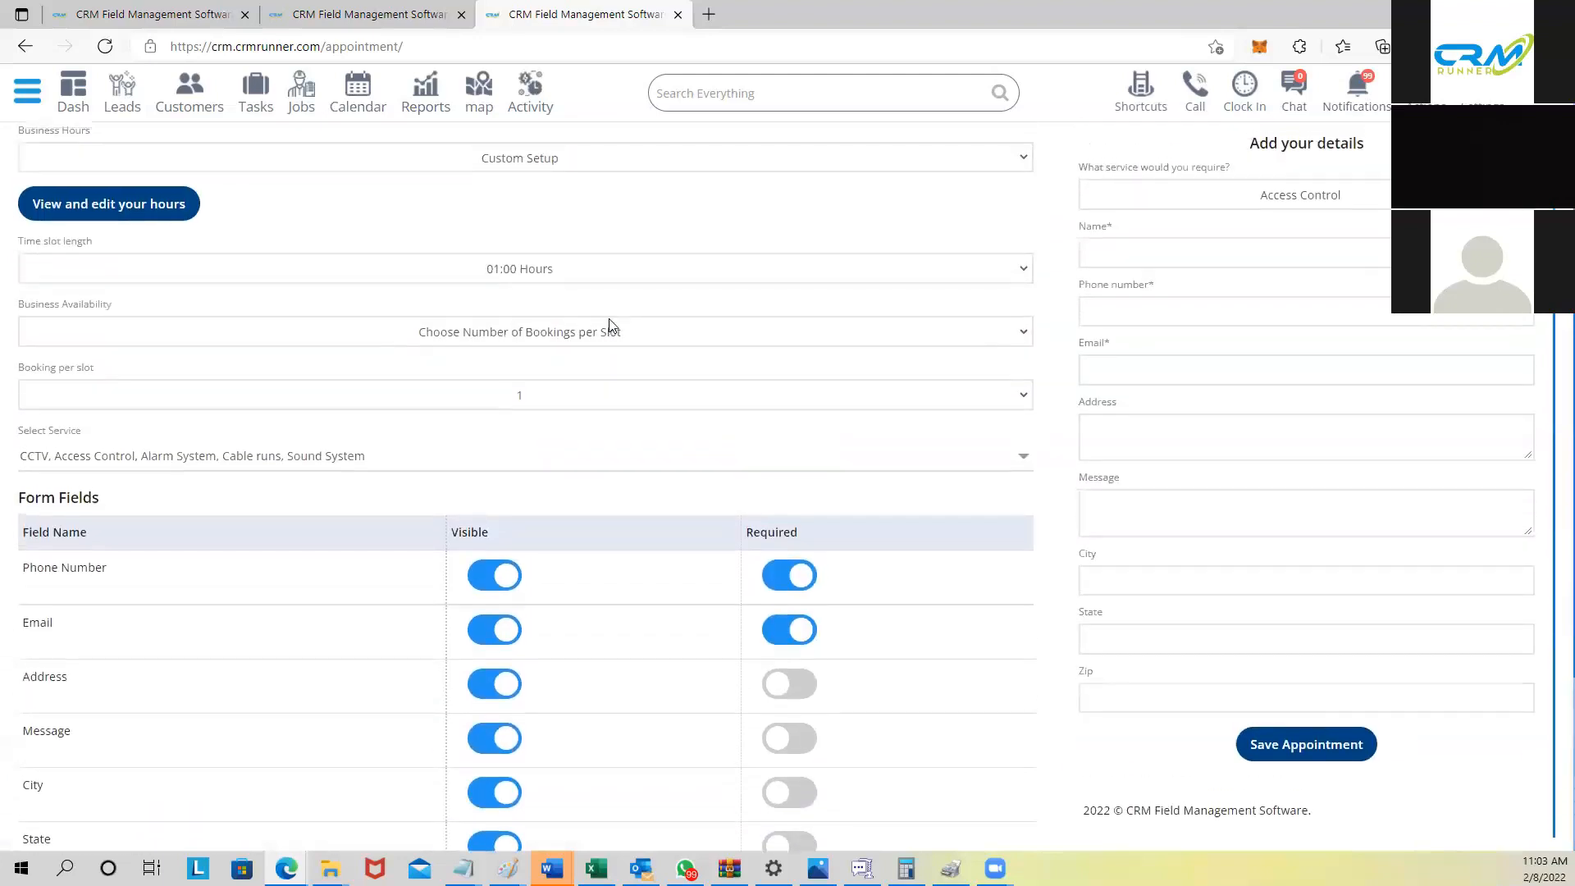
pyautogui.scroll(-3, 601, 340)
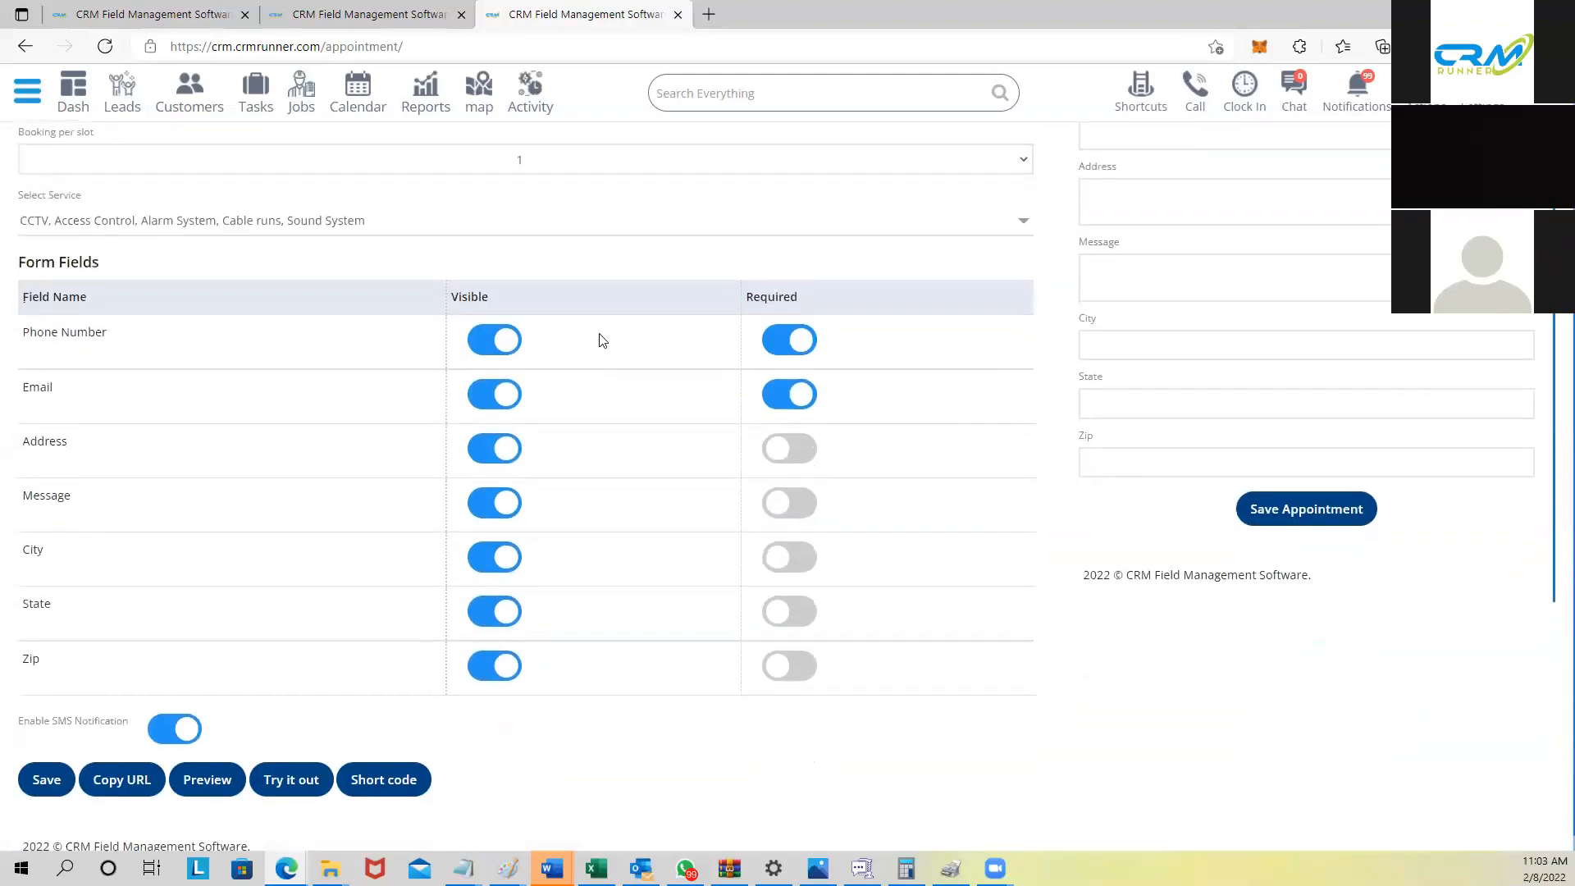
pyautogui.scroll(10, 1309, 248)
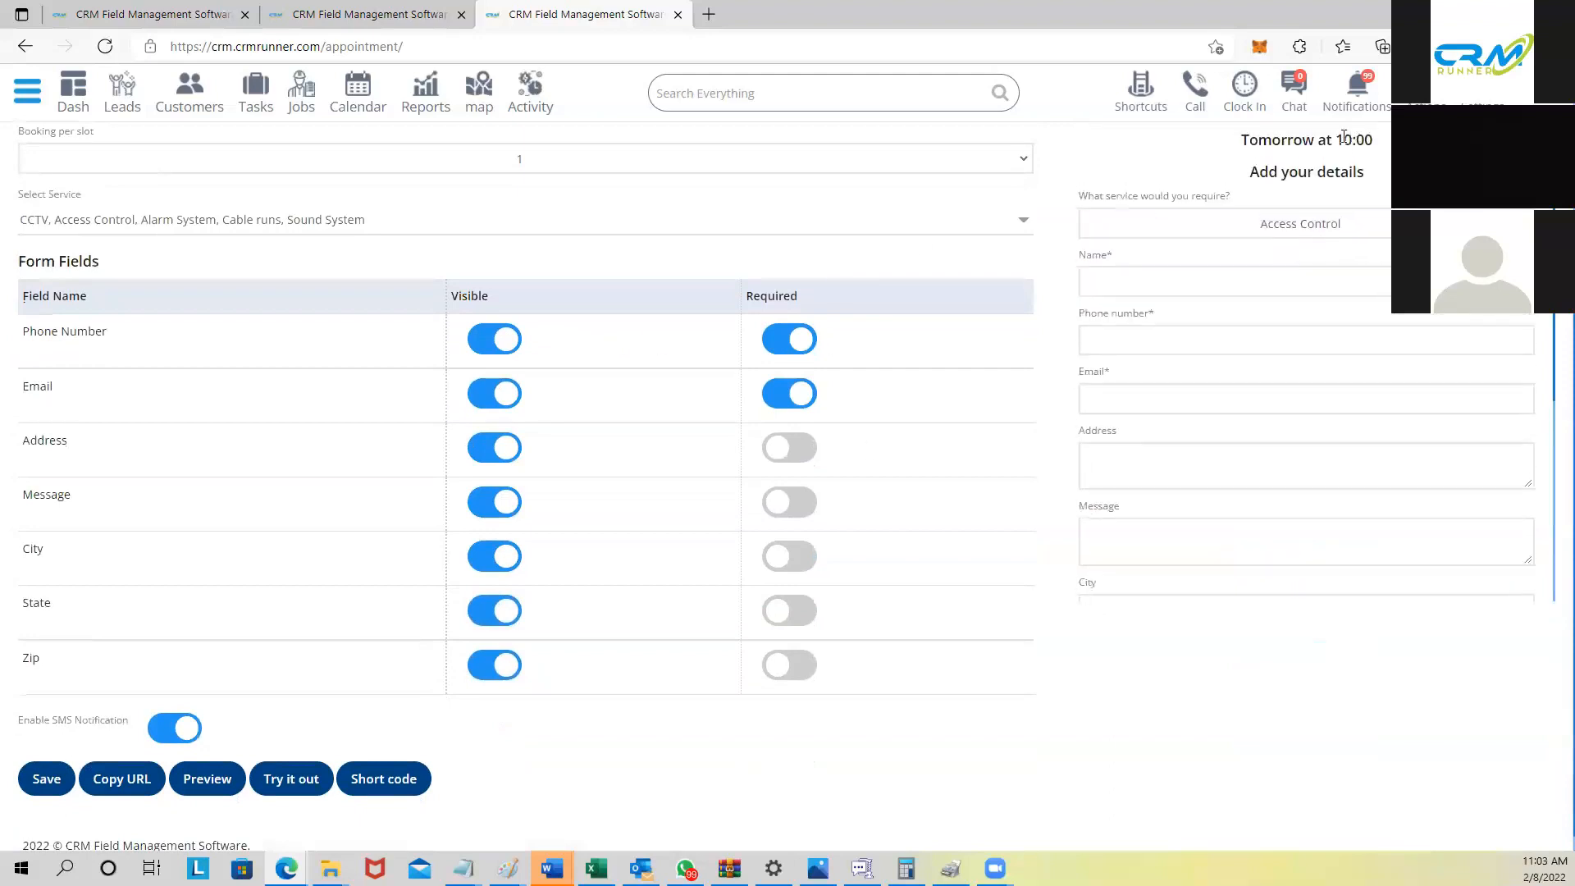
pyautogui.scroll(-2, 1009, 539)
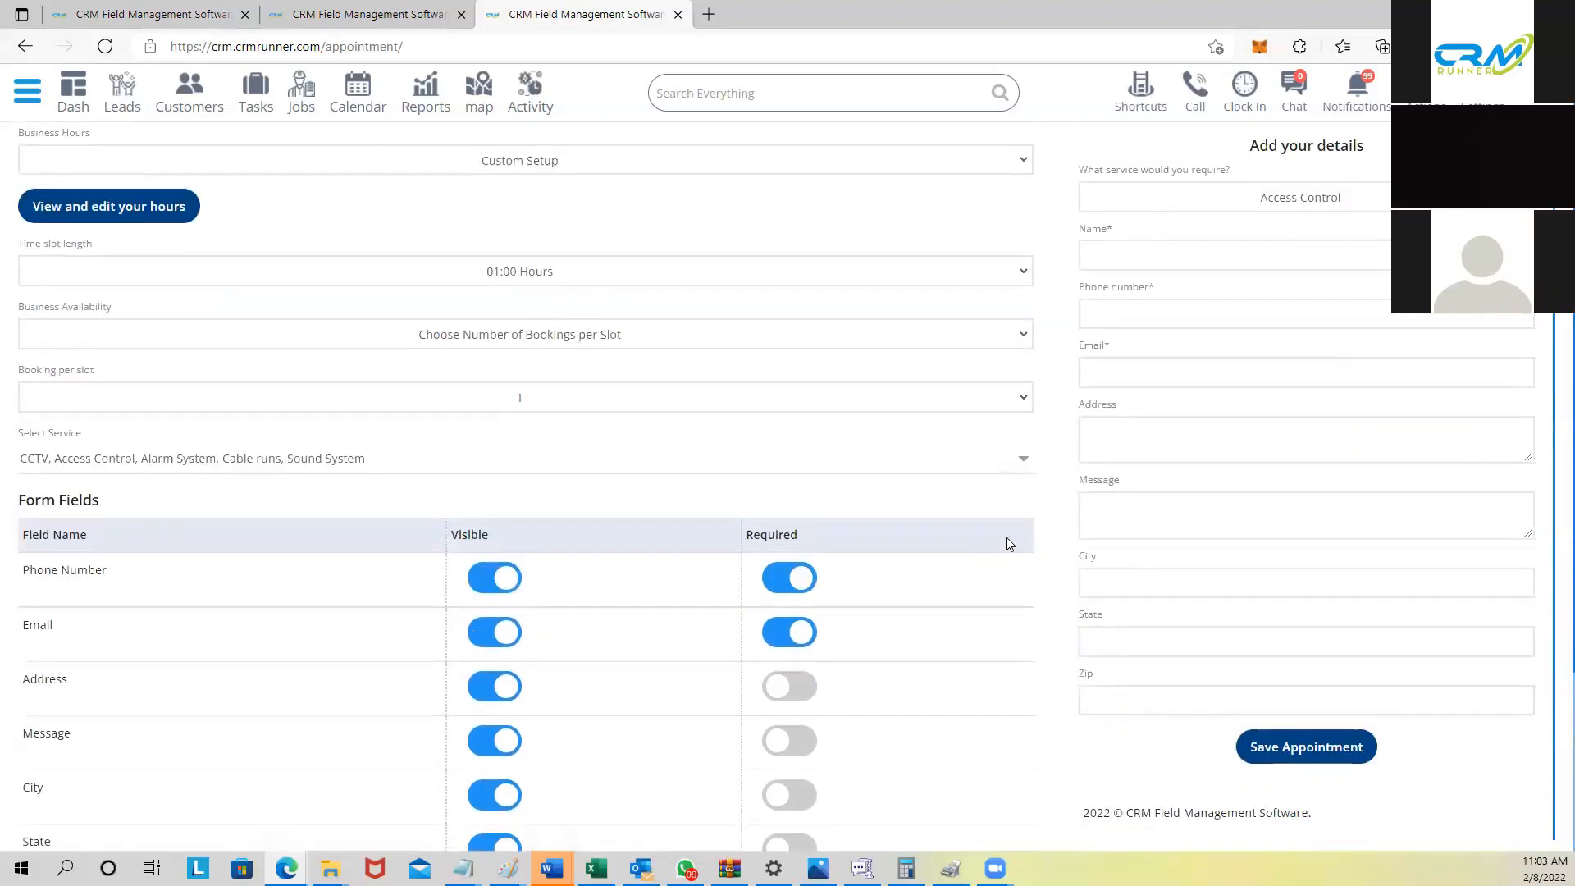
pyautogui.scroll(-4, 558, 410)
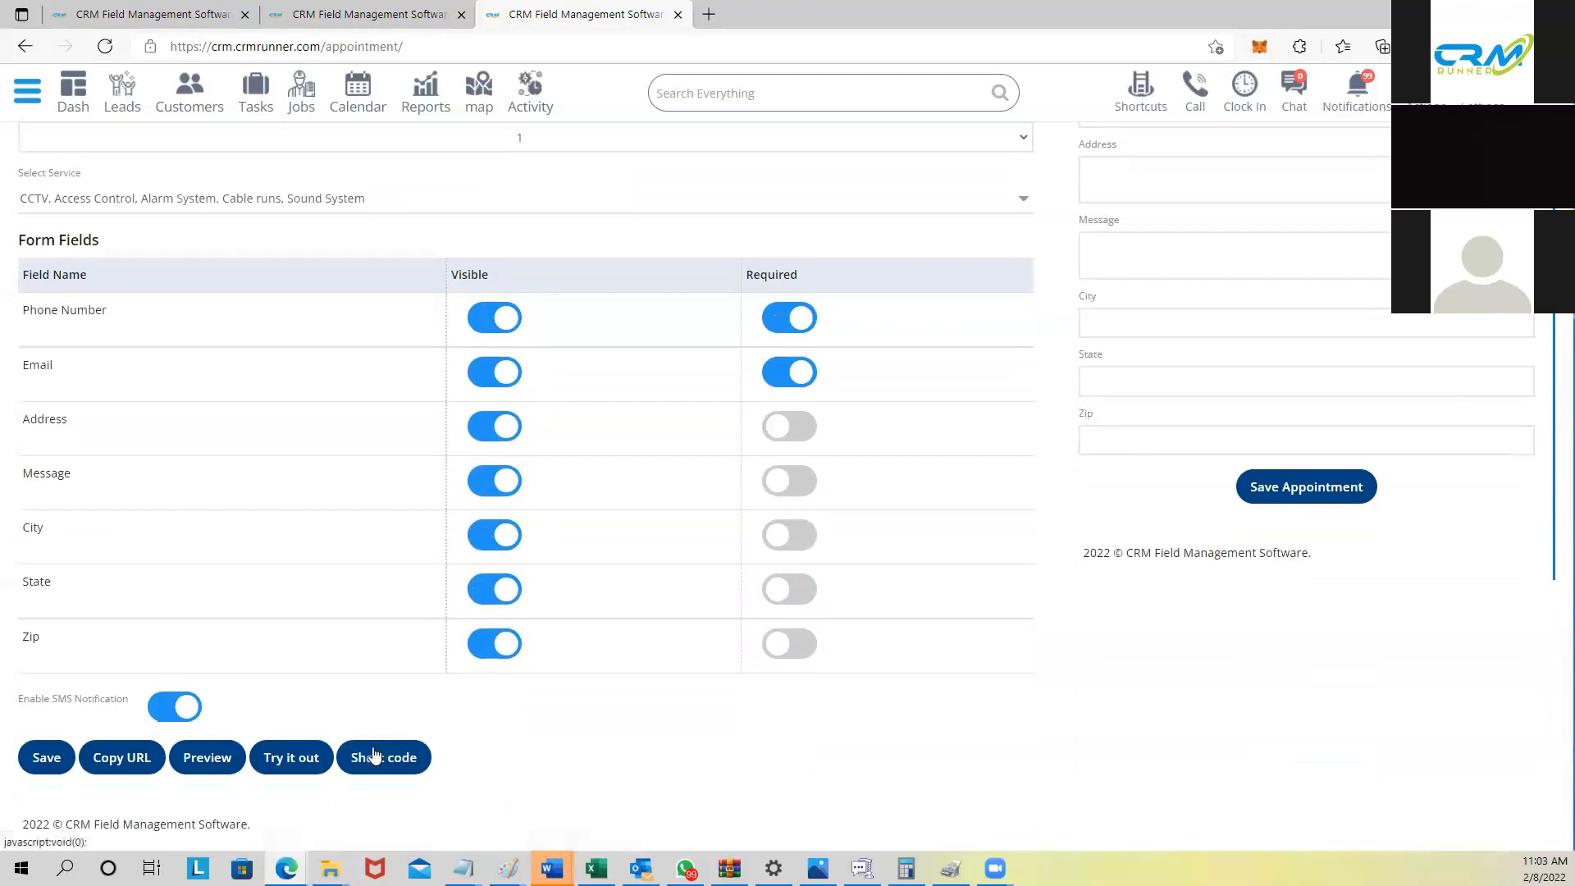
pyautogui.click(402, 758)
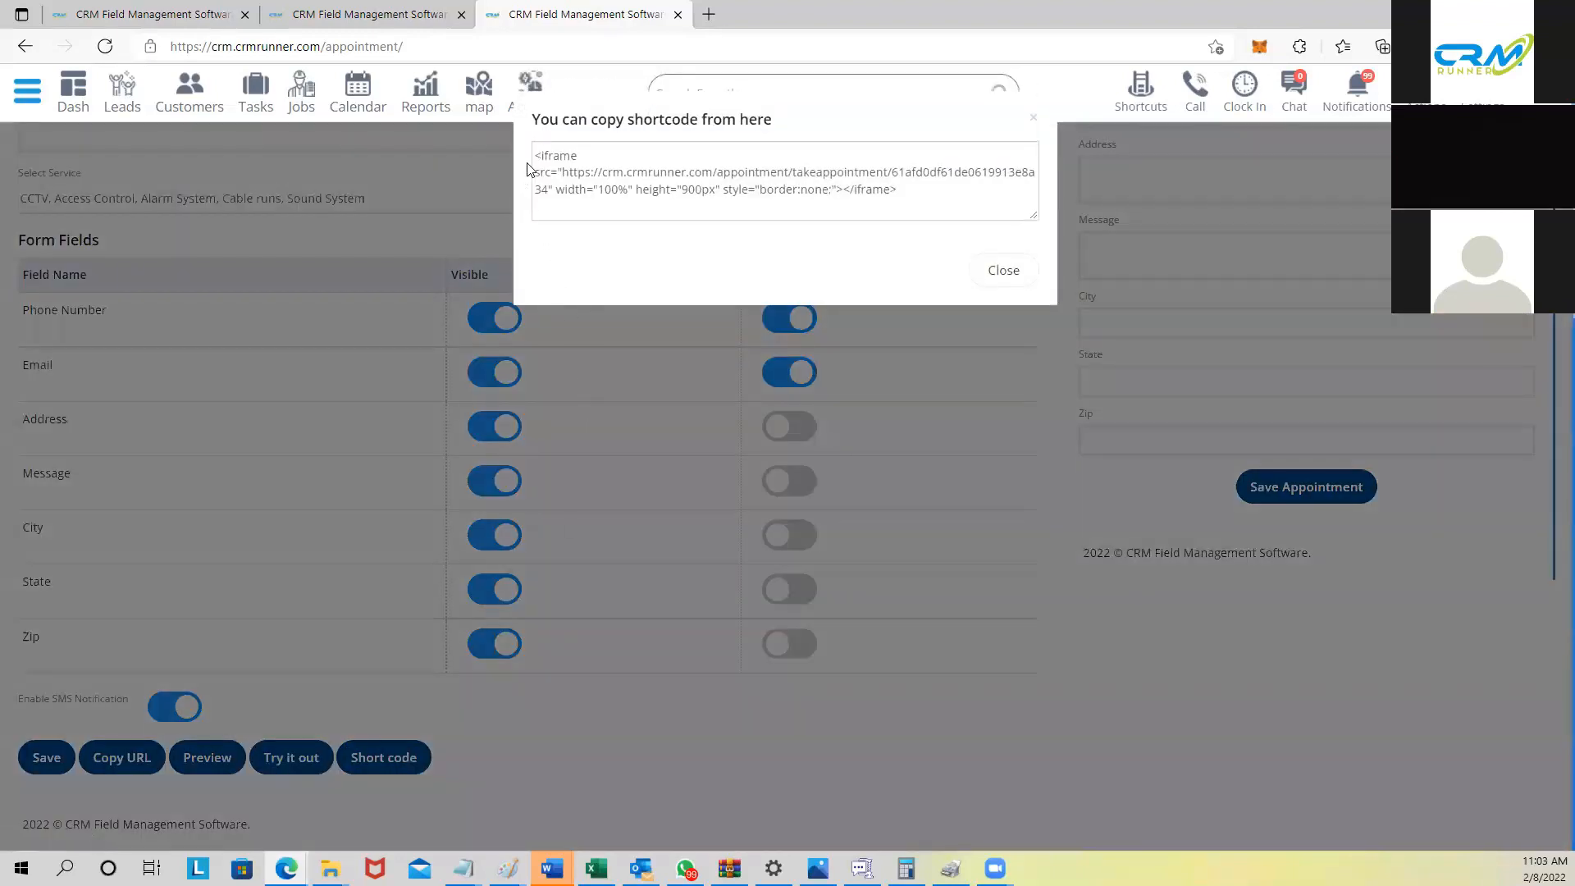
pyautogui.moveTo(539, 150); pyautogui.dragTo(958, 198)
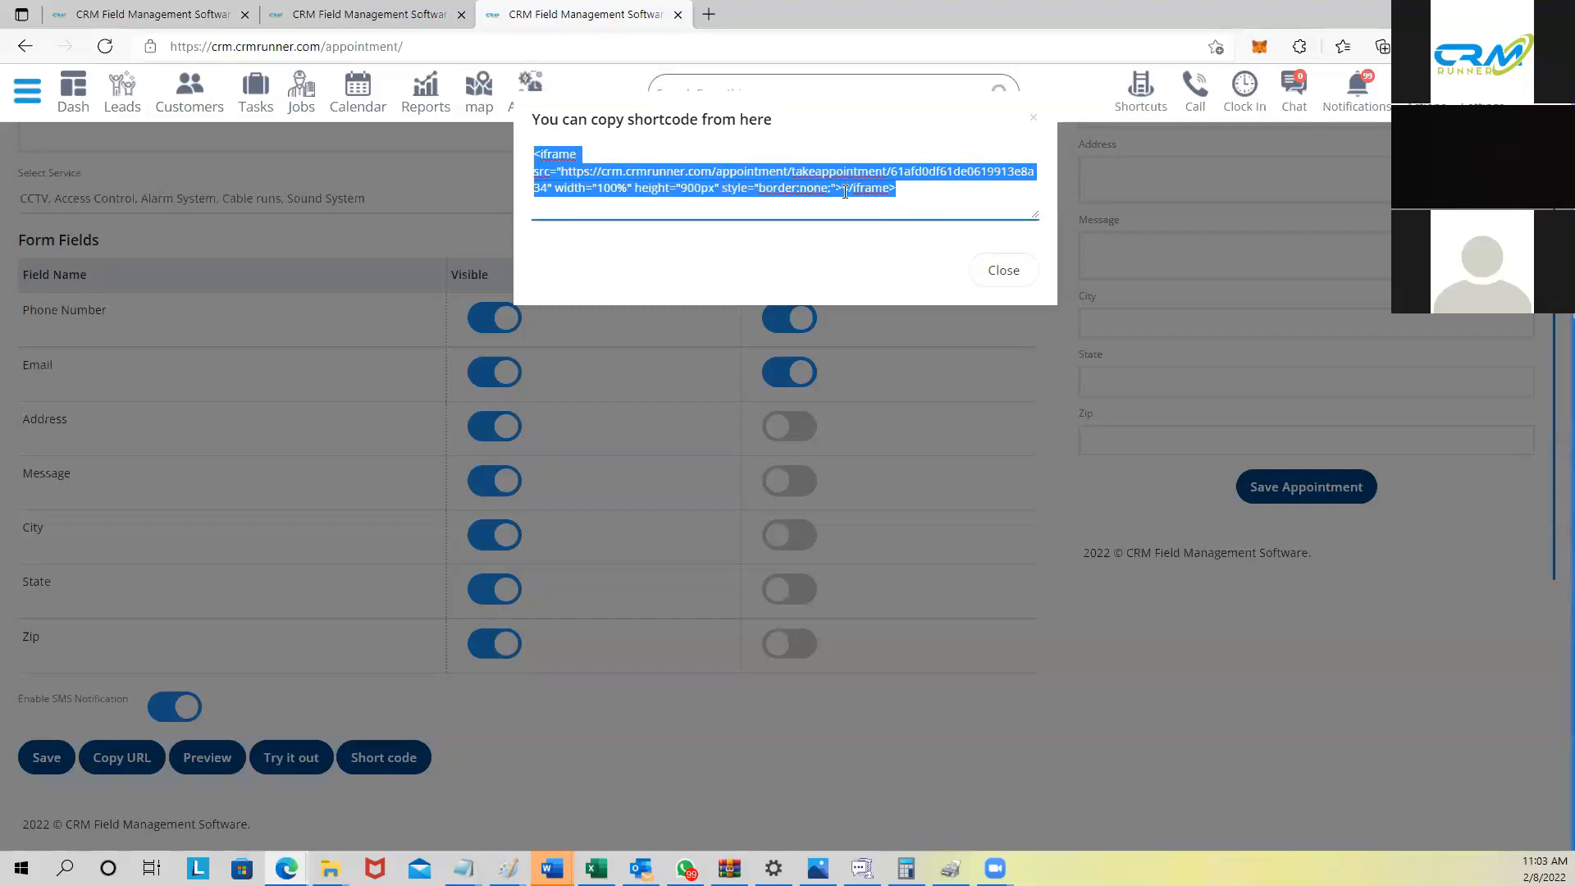
pyautogui.click(999, 270)
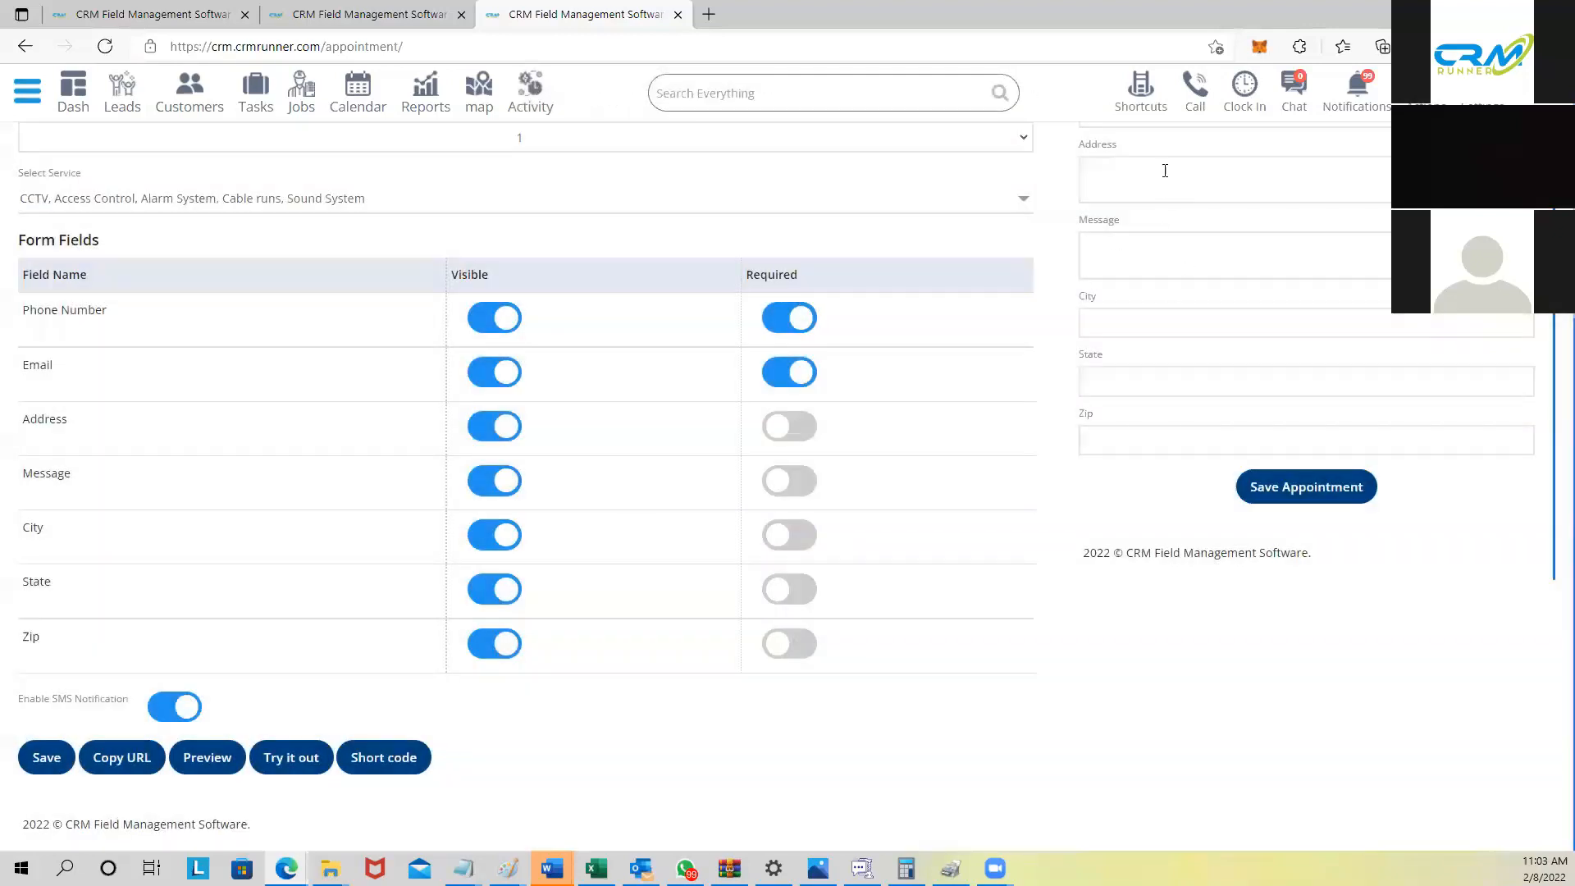
pyautogui.scroll(4, 1215, 215)
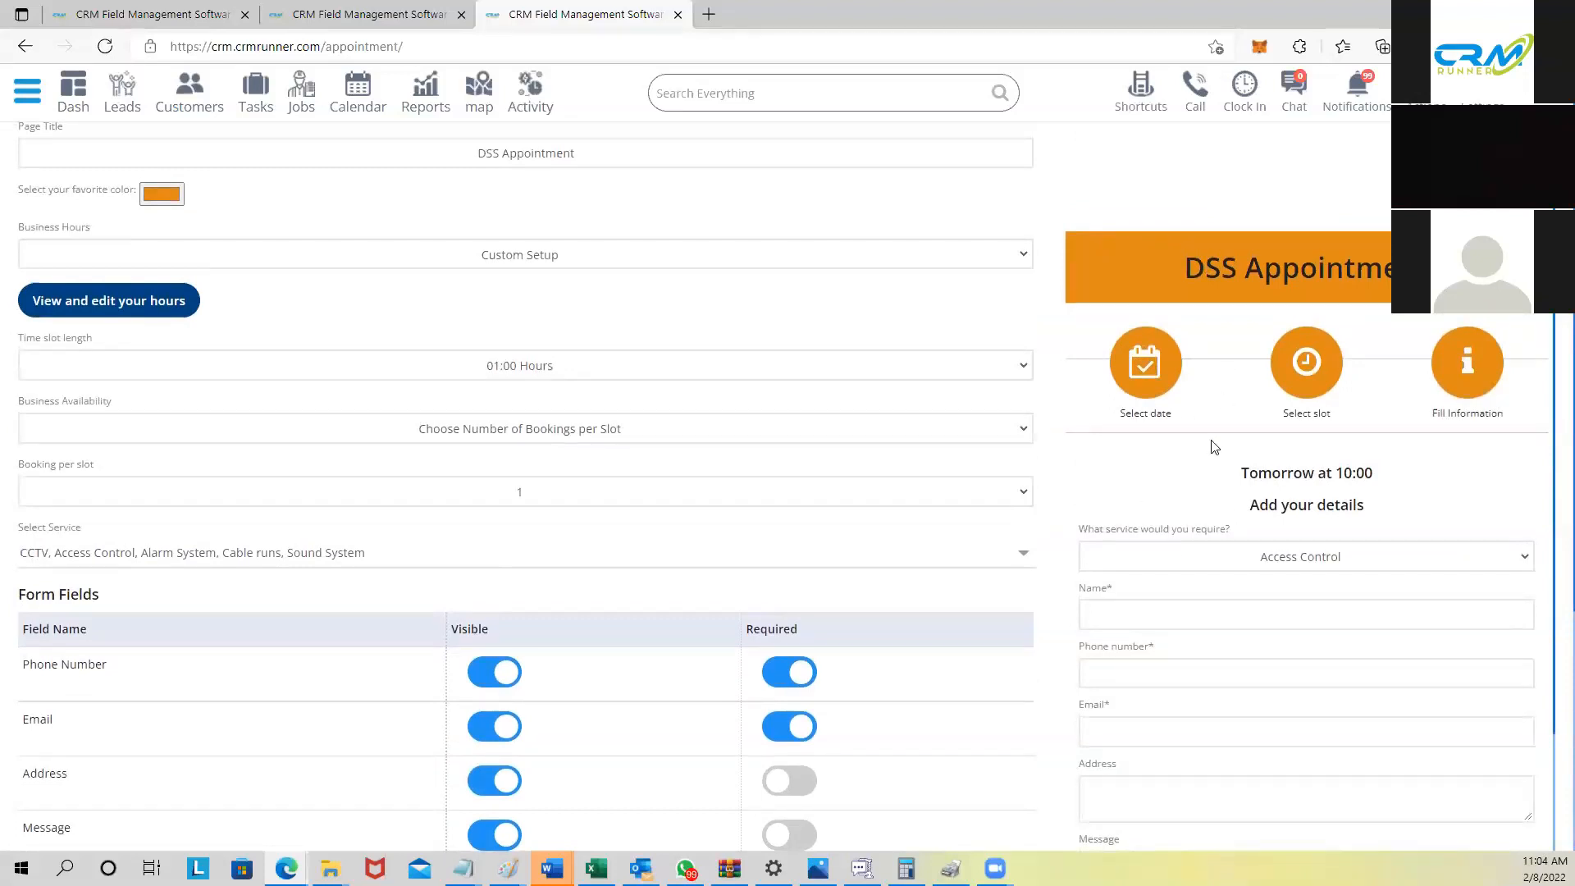
pyautogui.scroll(-3, 1231, 435)
pyautogui.scroll(1, 1230, 435)
pyautogui.scroll(5, 1230, 435)
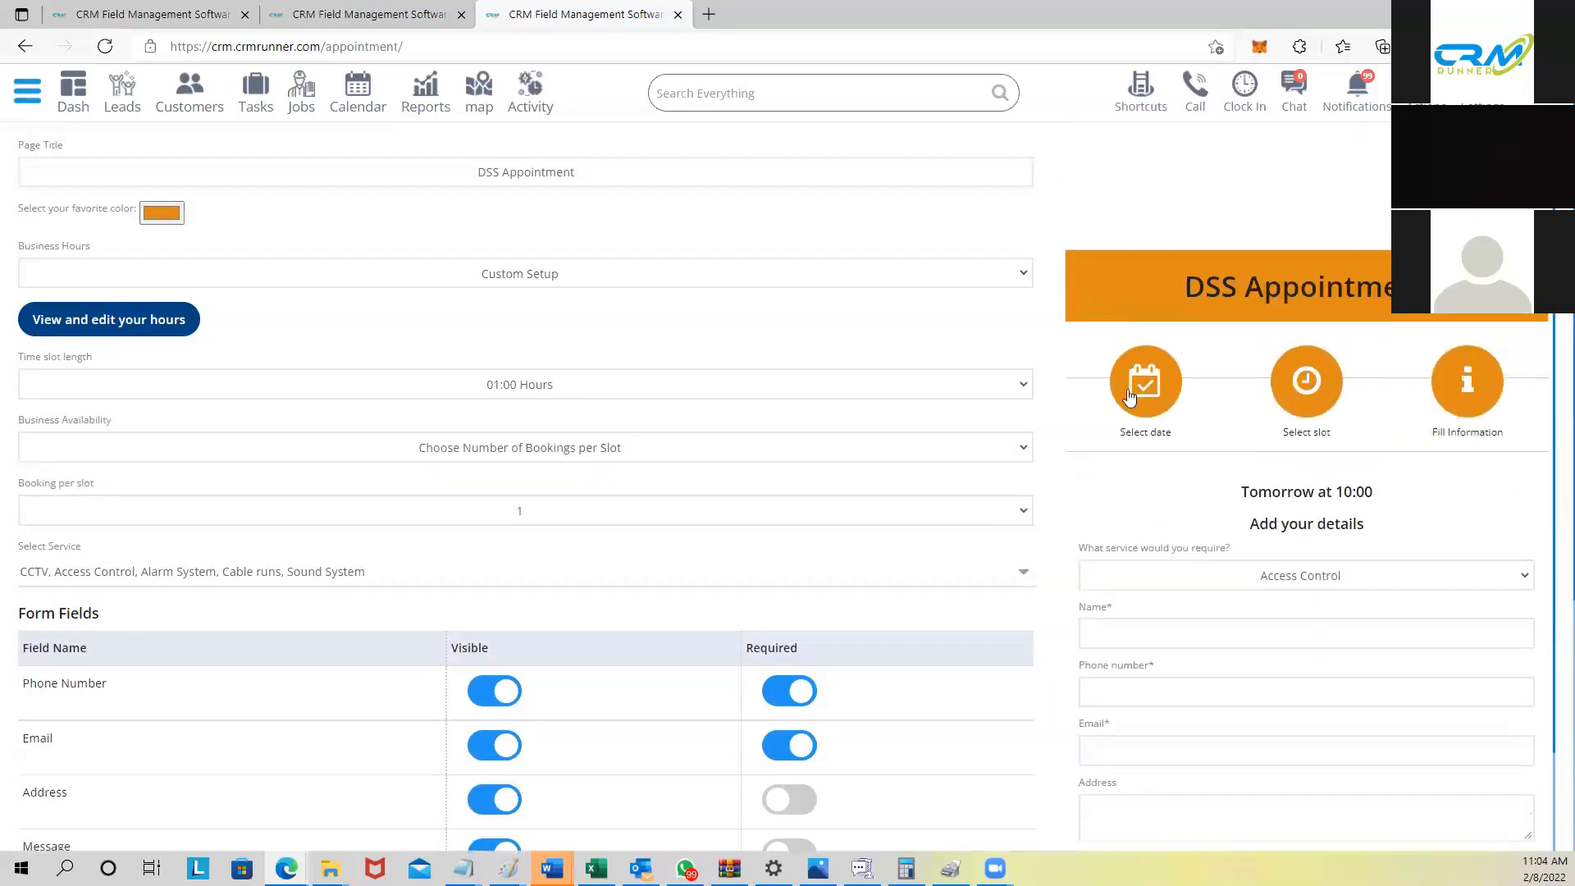
# Step: Navigate through the sidebar's Customization section to SMS Templates, the Set Sms Content page
pyautogui.click(27, 91)
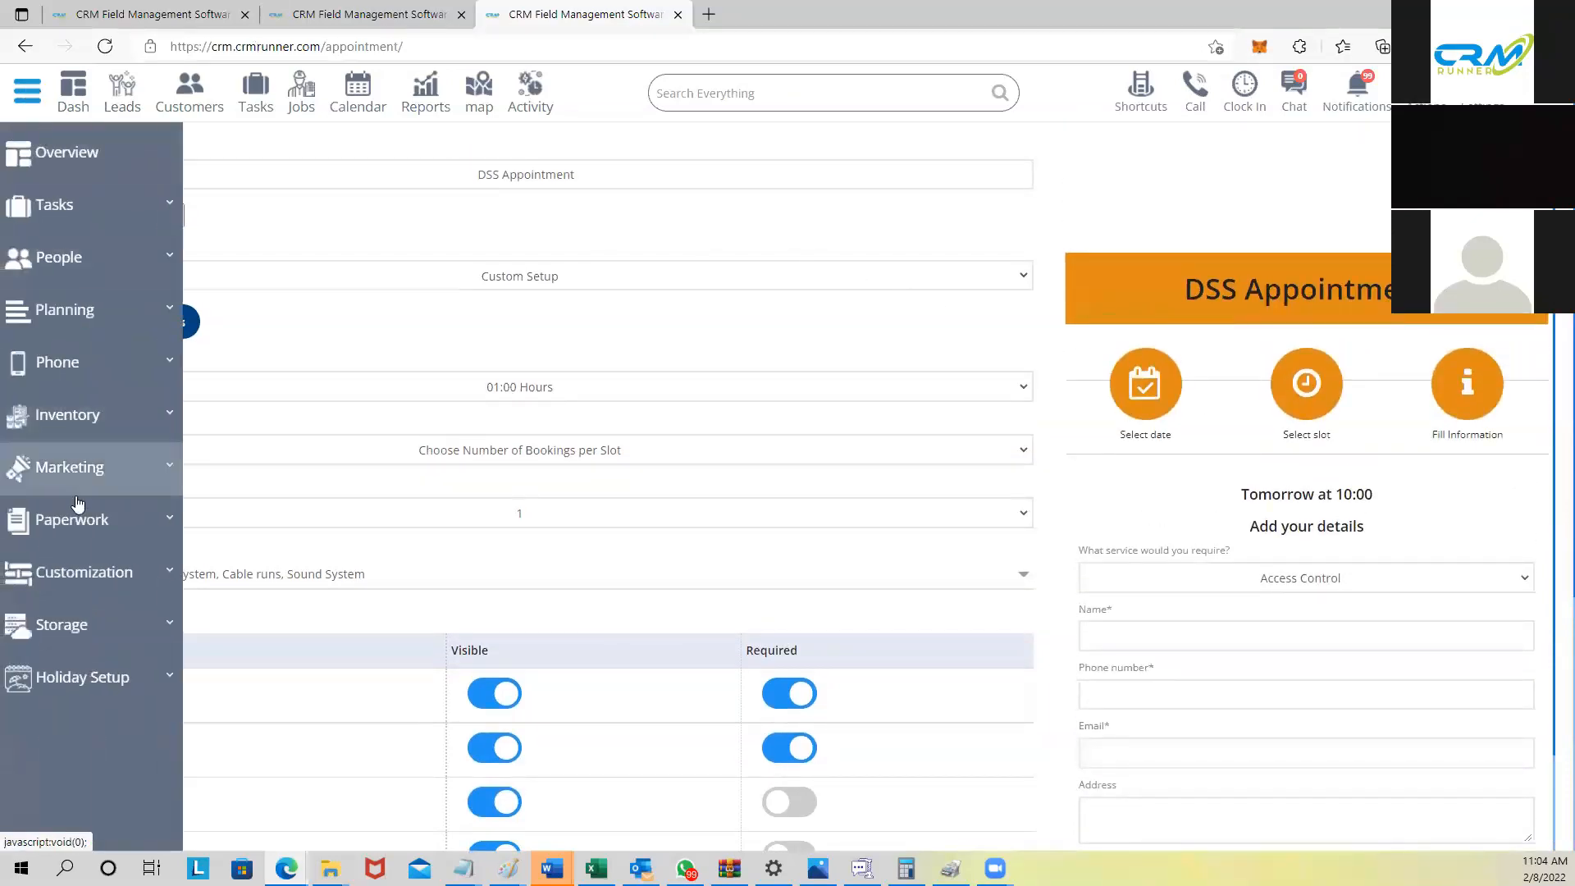
pyautogui.click(90, 579)
pyautogui.scroll(-3, 90, 582)
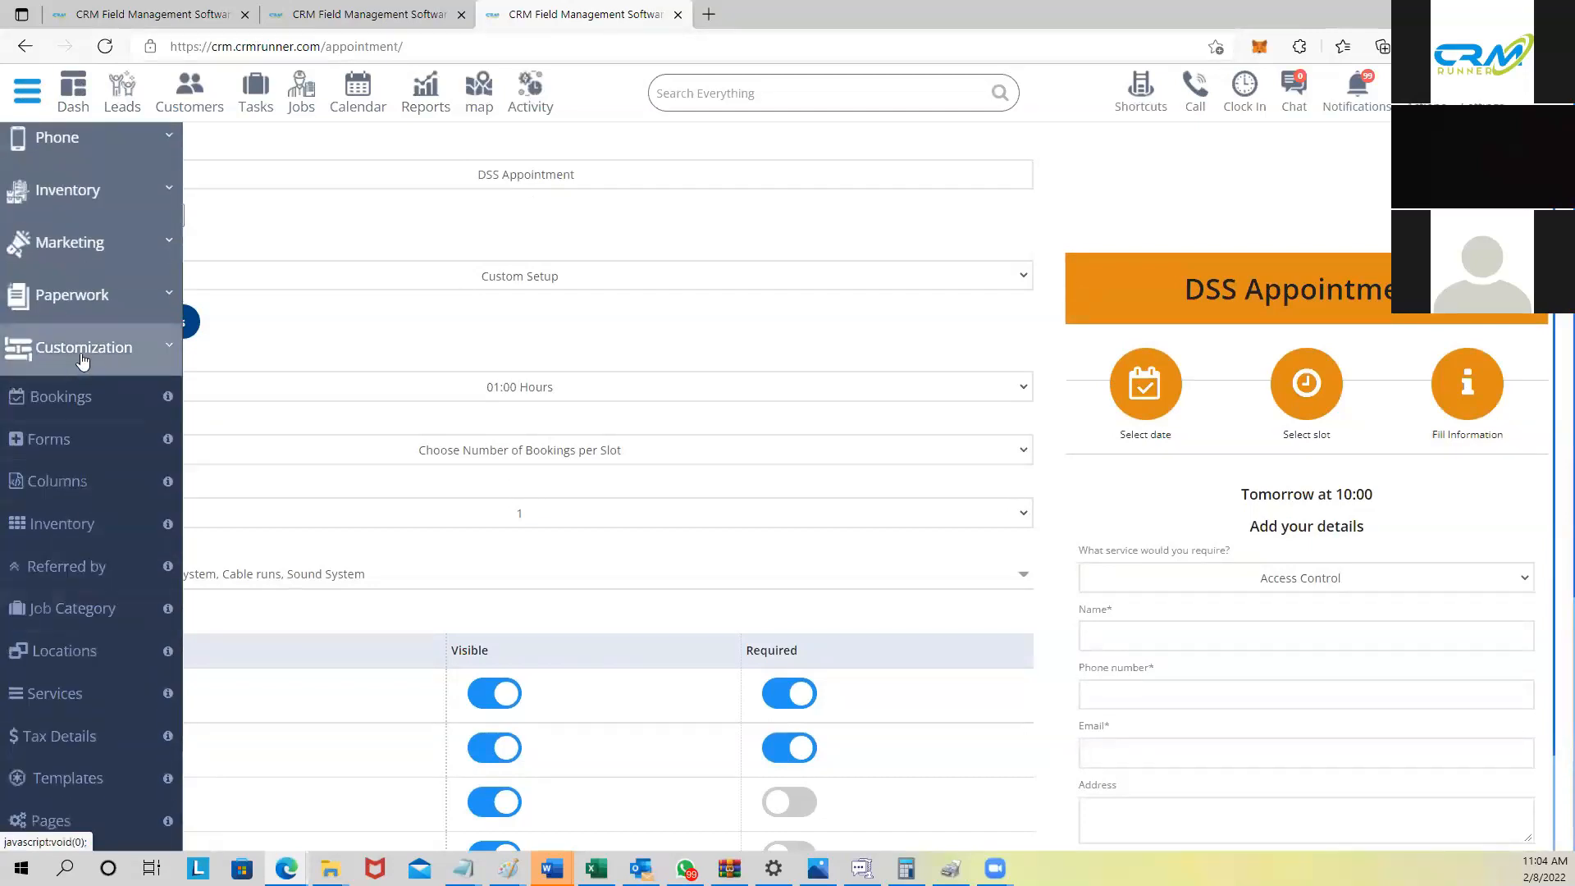
pyautogui.scroll(-2, 89, 368)
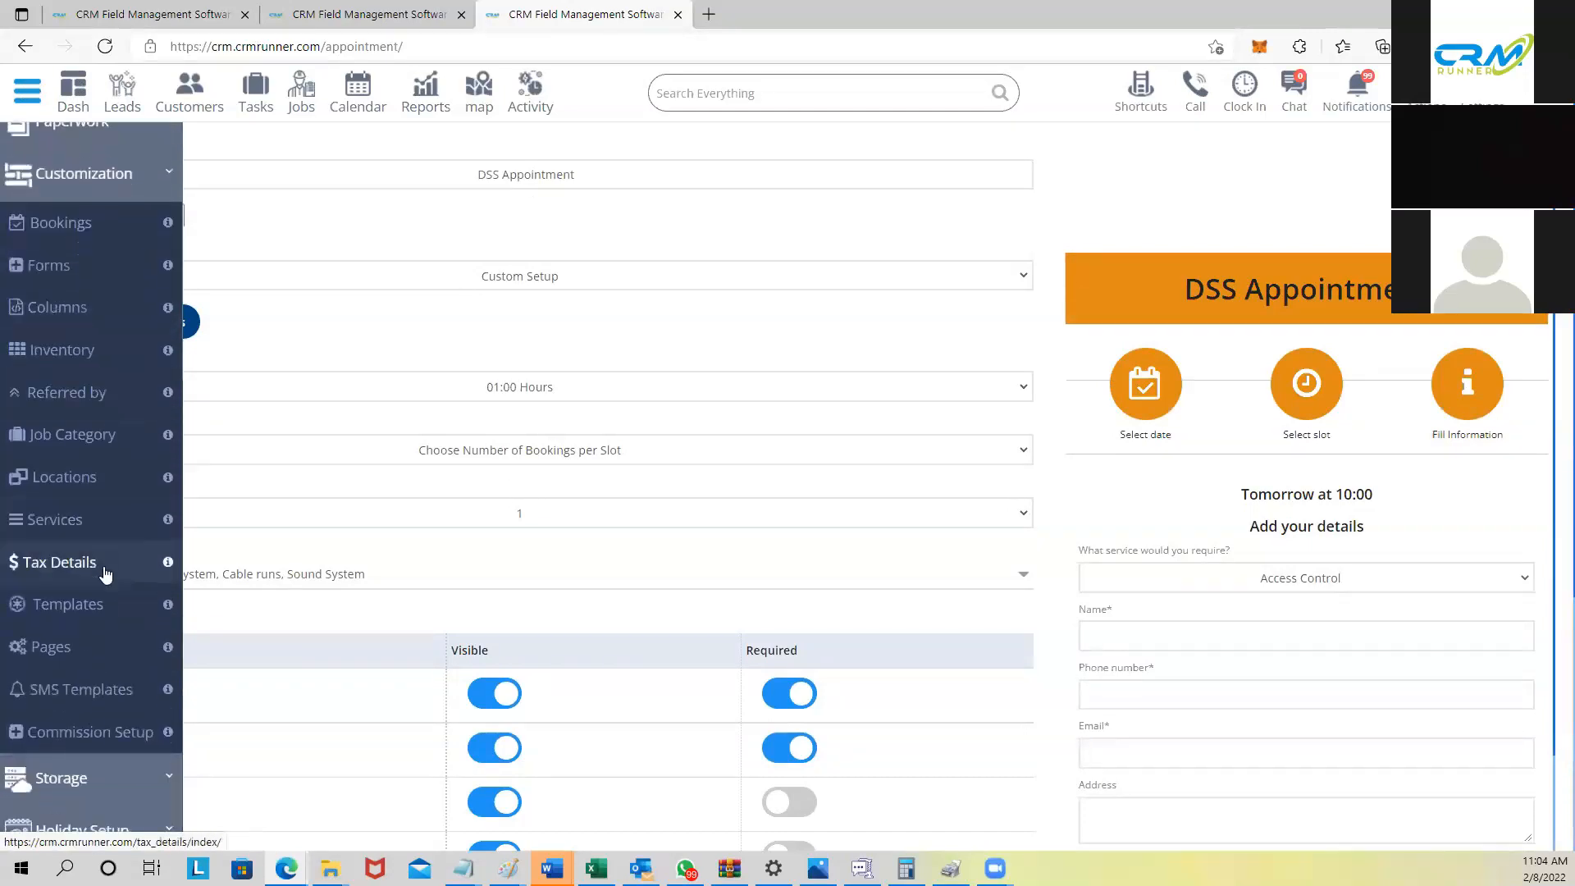
pyautogui.click(70, 691)
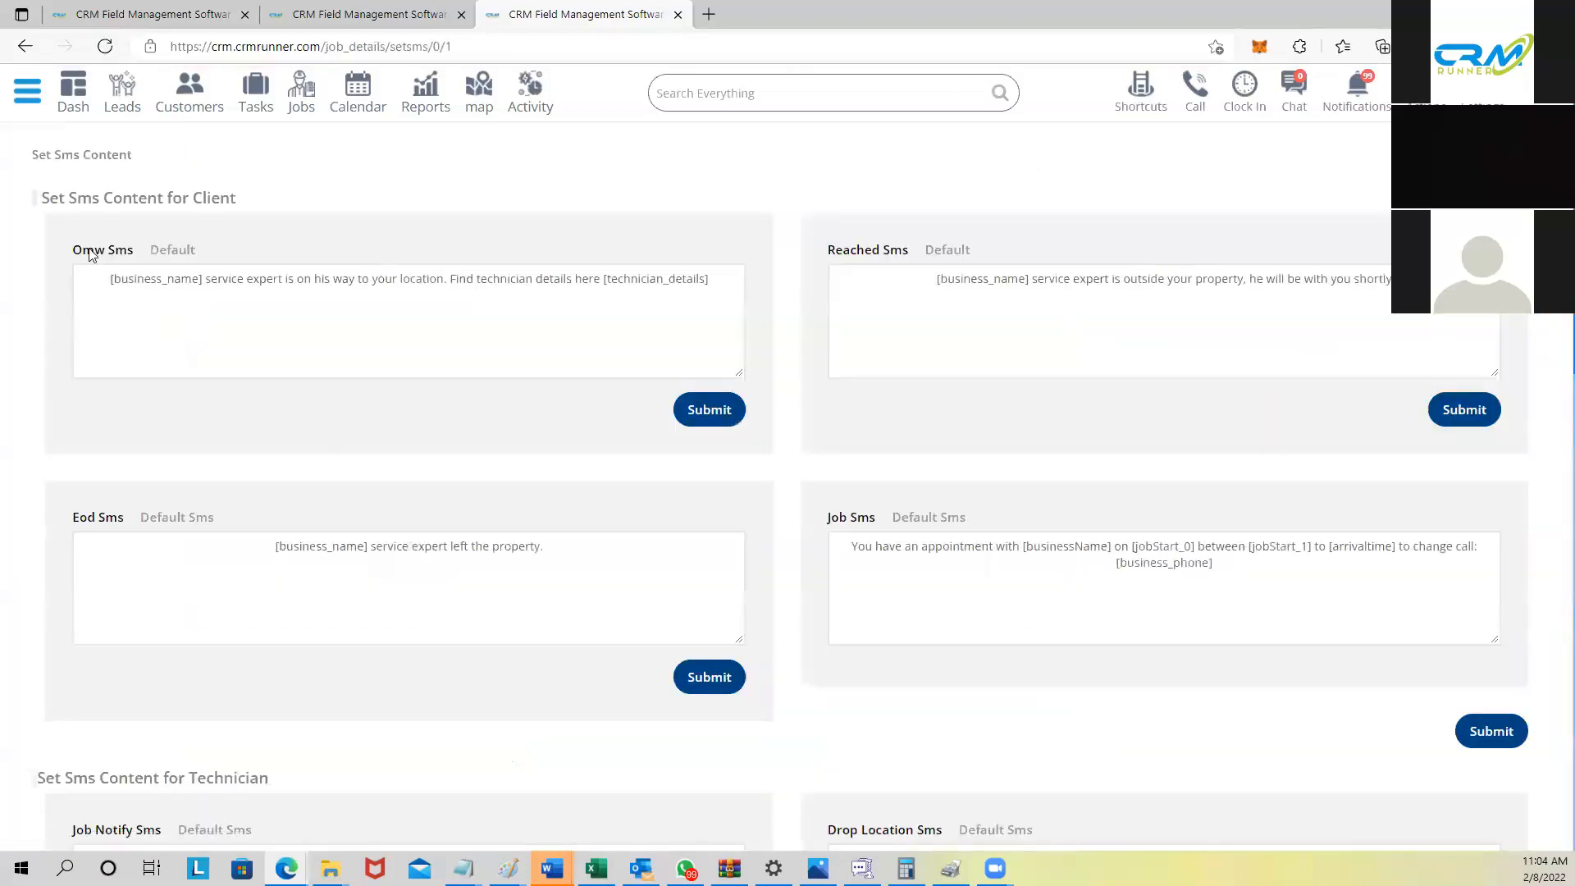
pyautogui.moveTo(73, 250); pyautogui.dragTo(127, 250)
pyautogui.scroll(-4, 172, 539)
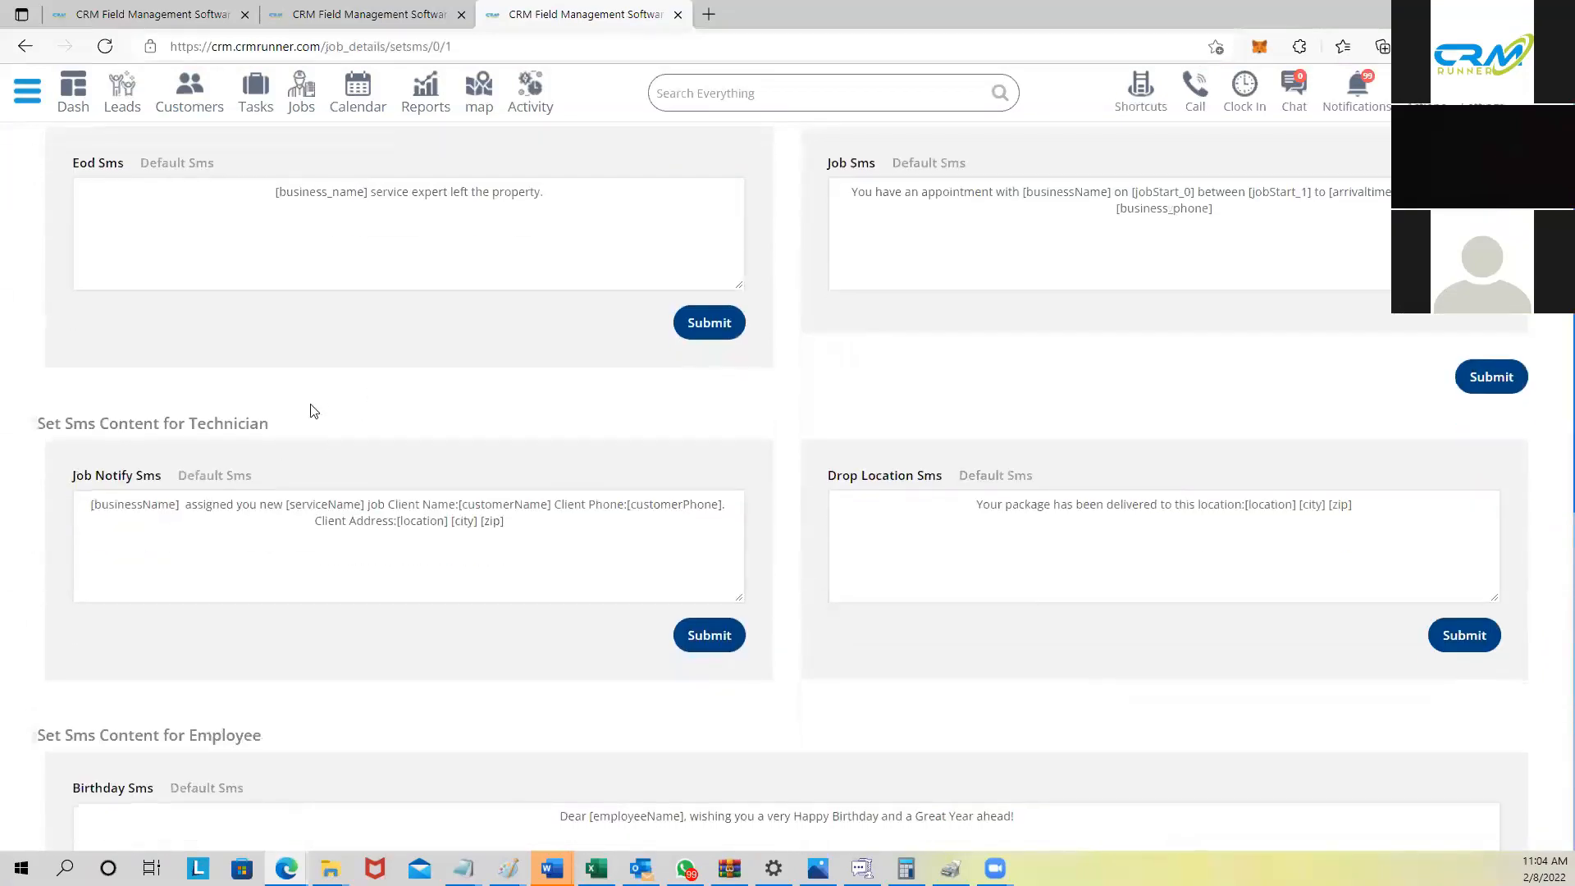
pyautogui.scroll(-3, 229, 467)
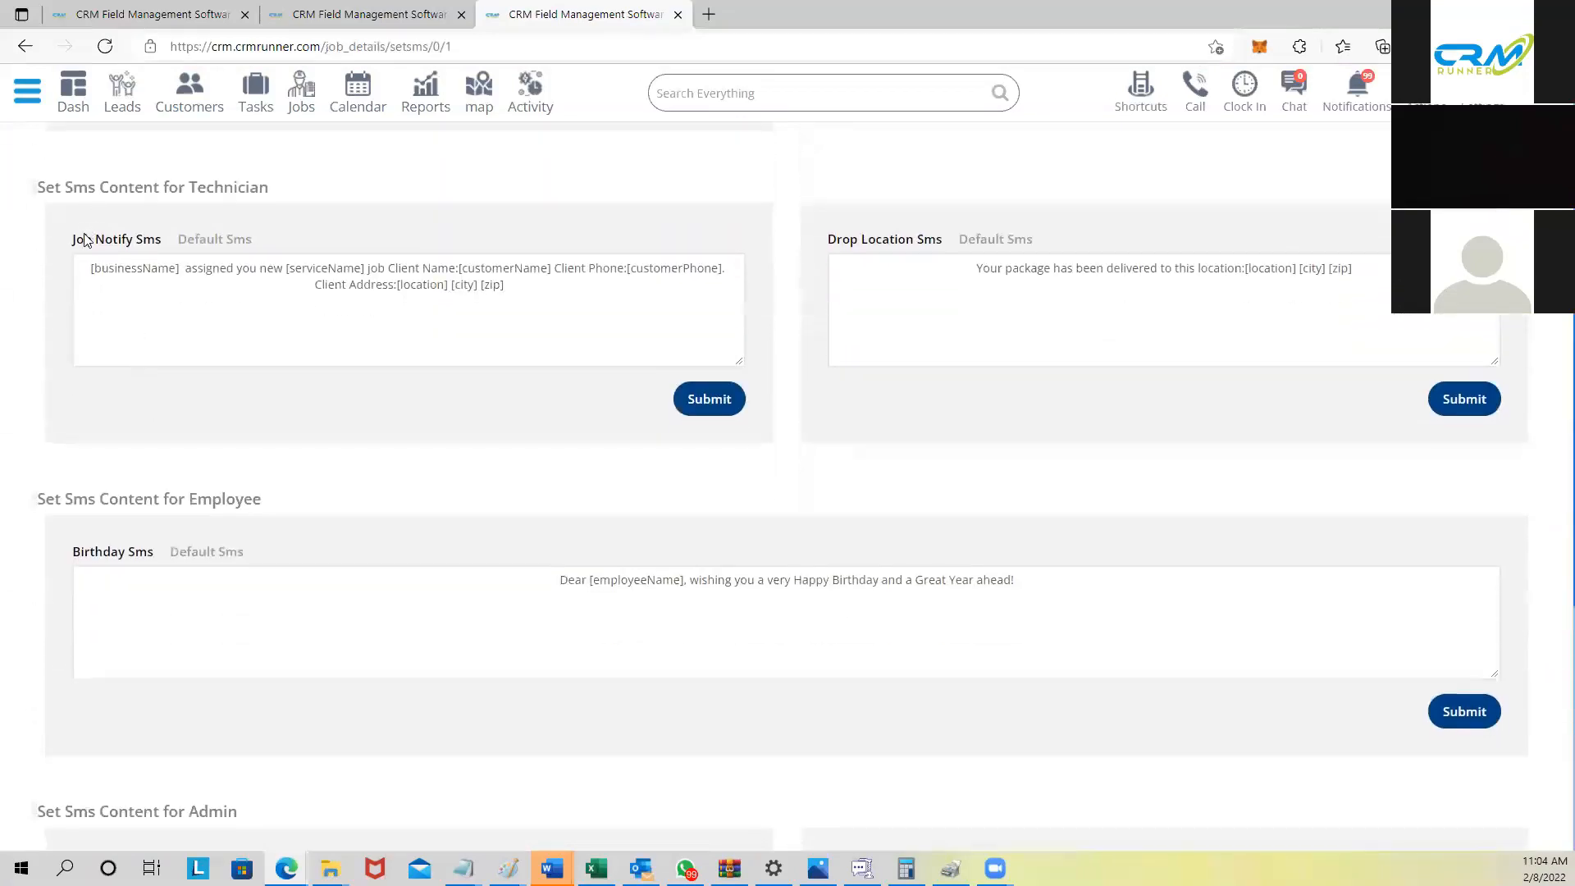
pyautogui.scroll(-3, 156, 245)
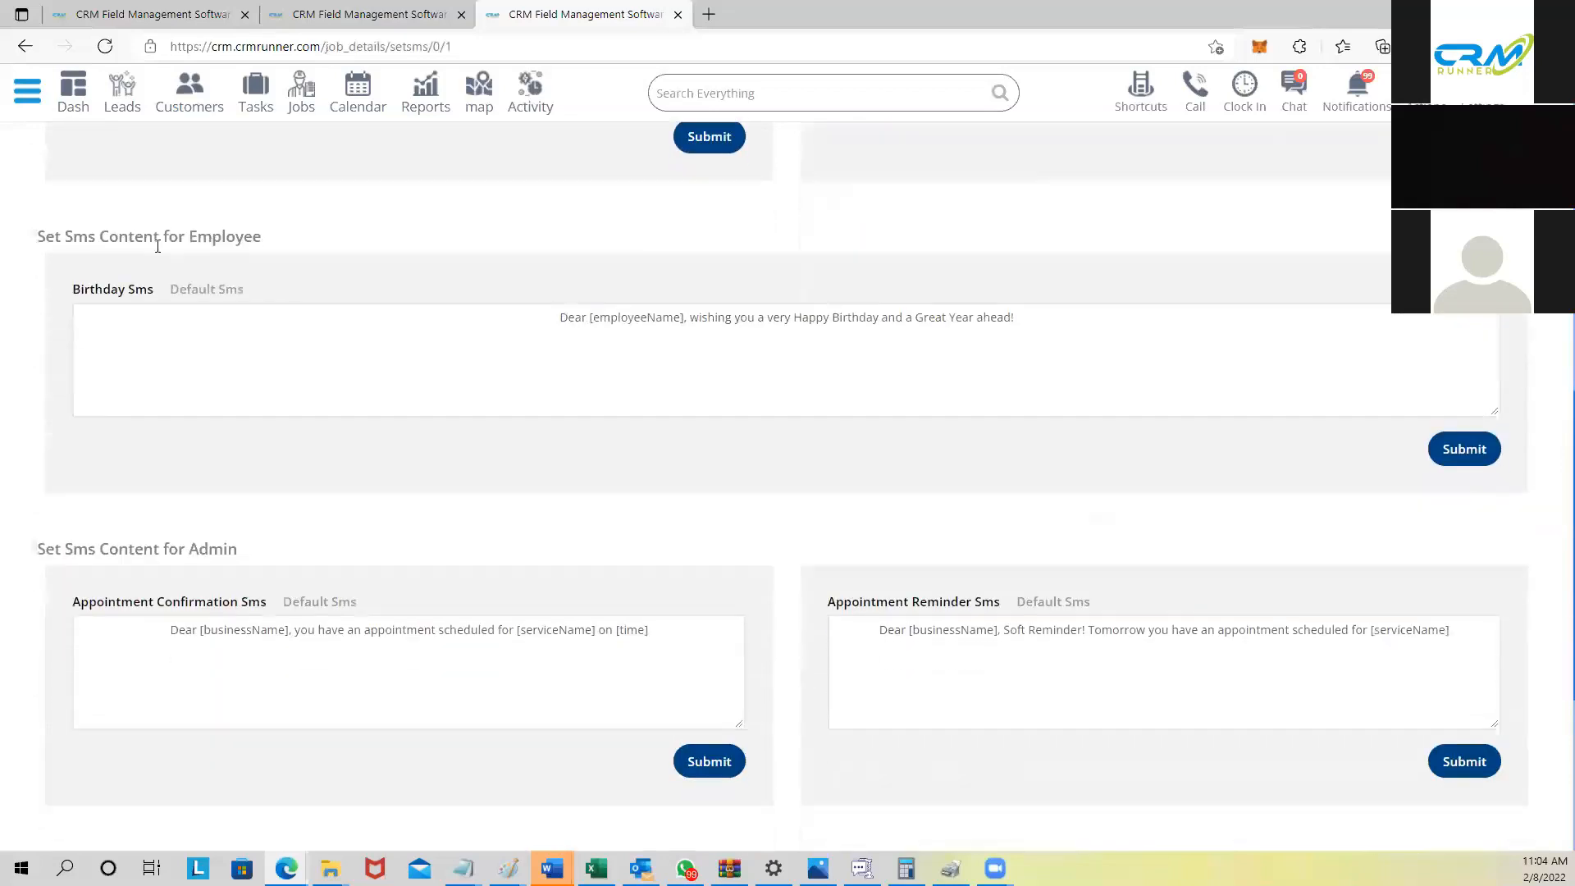
pyautogui.scroll(-1, 157, 246)
pyautogui.moveTo(107, 139); pyautogui.dragTo(261, 146)
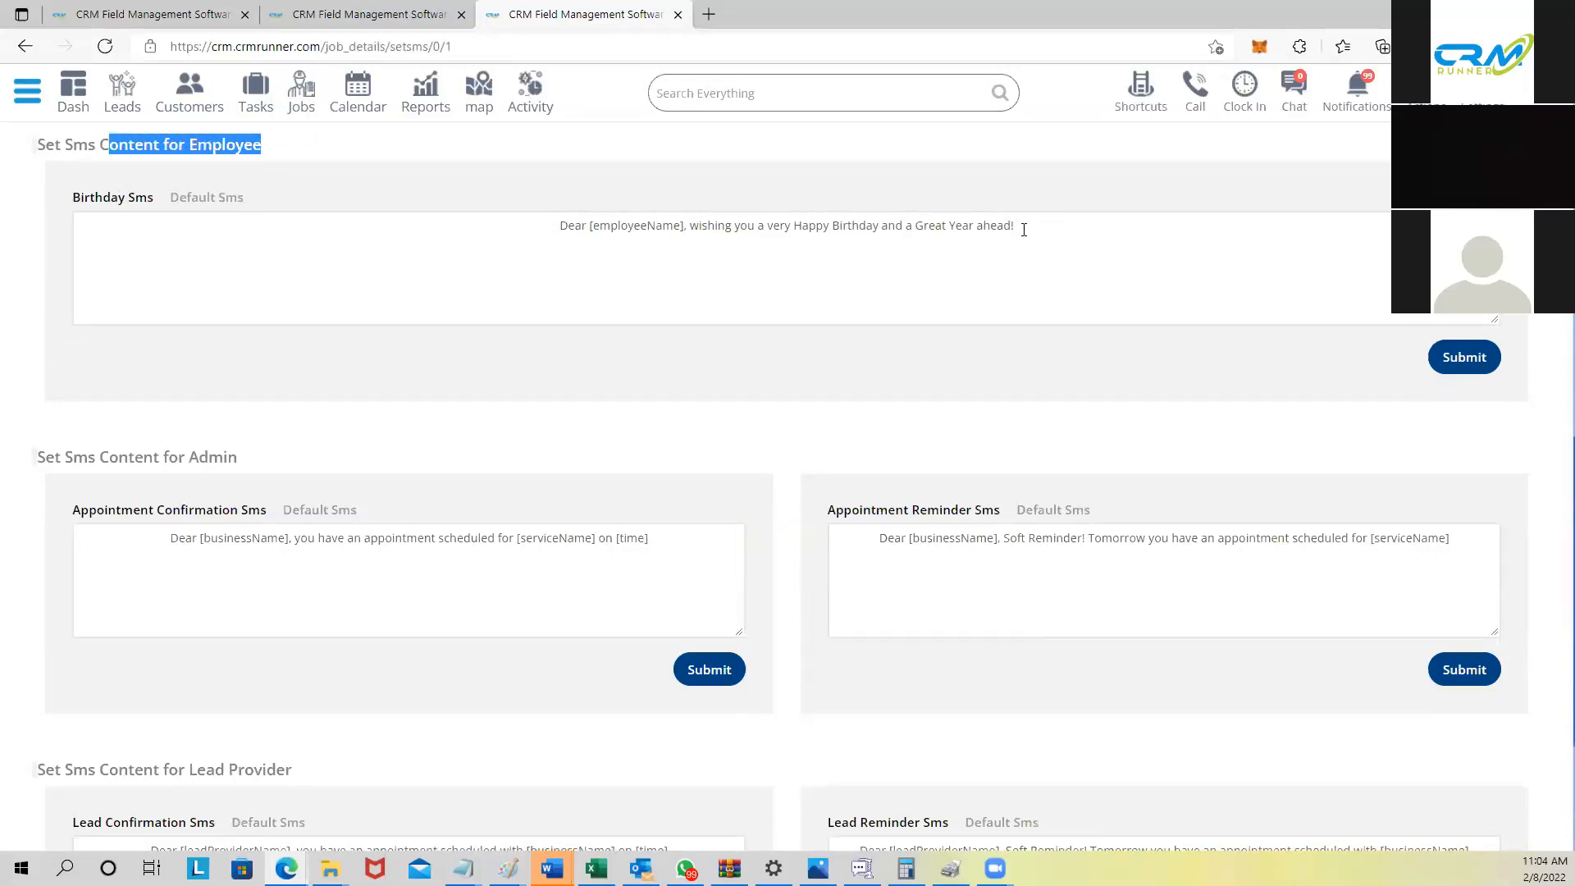
pyautogui.scroll(-1, 1003, 235)
pyautogui.scroll(-2, 156, 356)
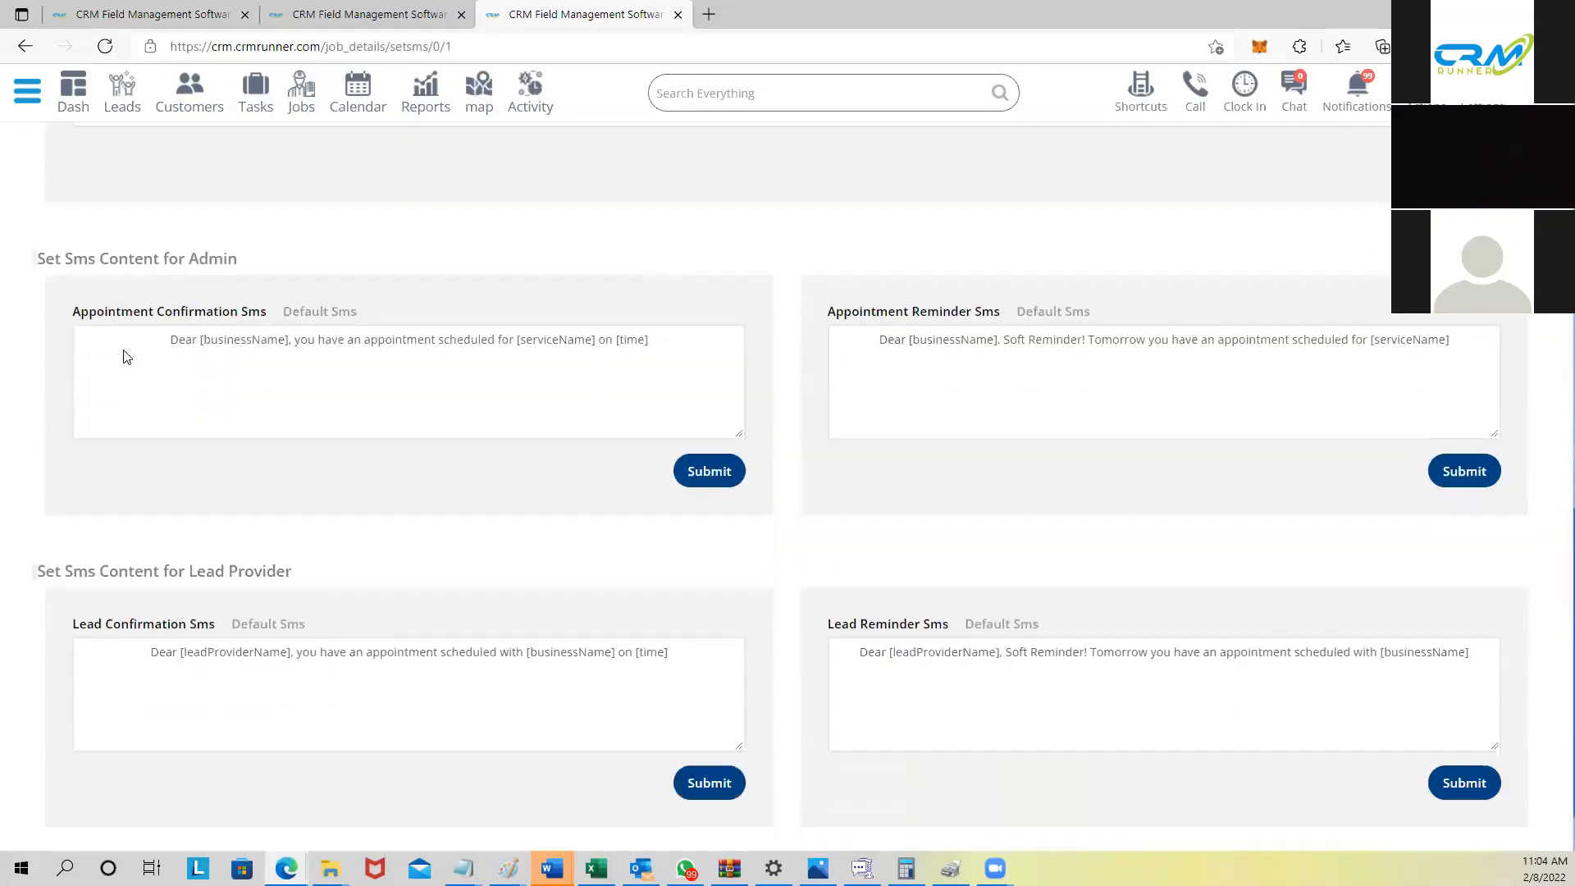
pyautogui.scroll(4, 102, 555)
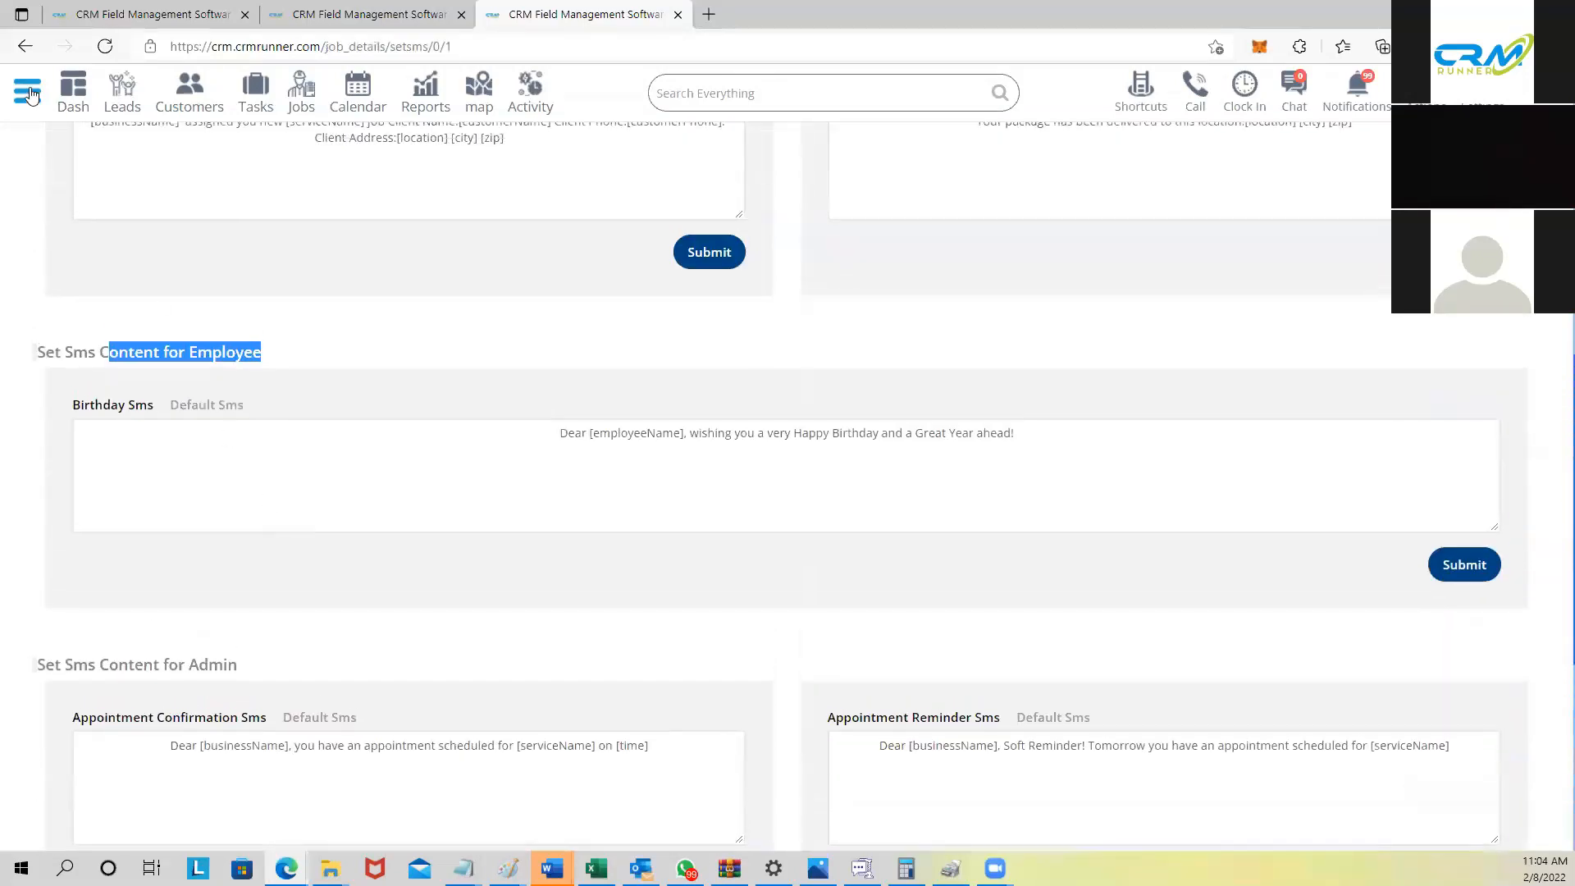
pyautogui.click(29, 94)
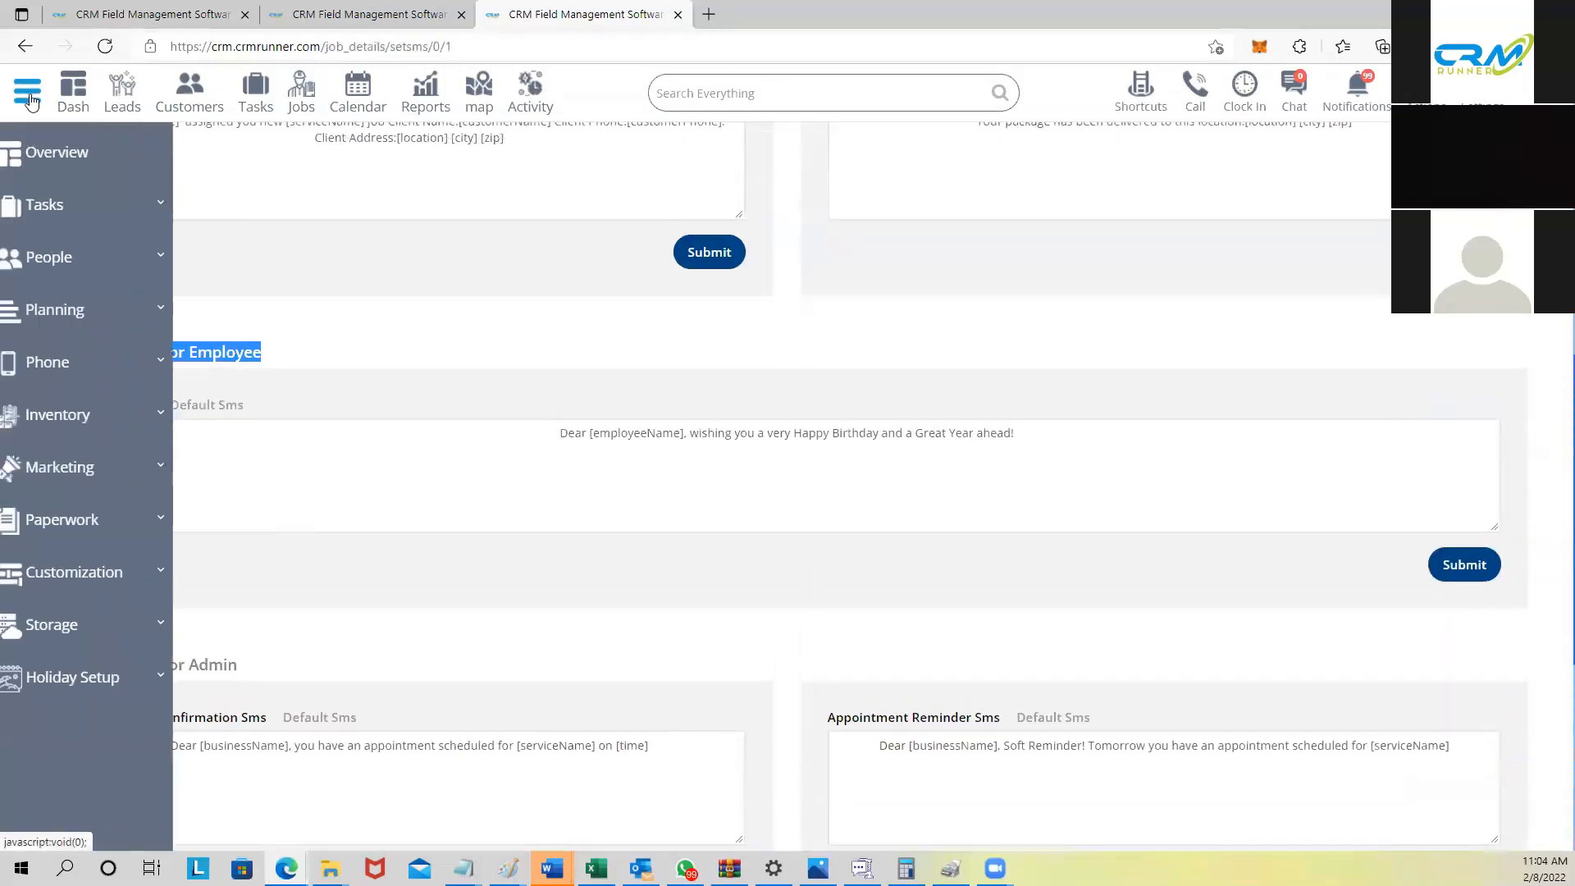
pyautogui.click(80, 525)
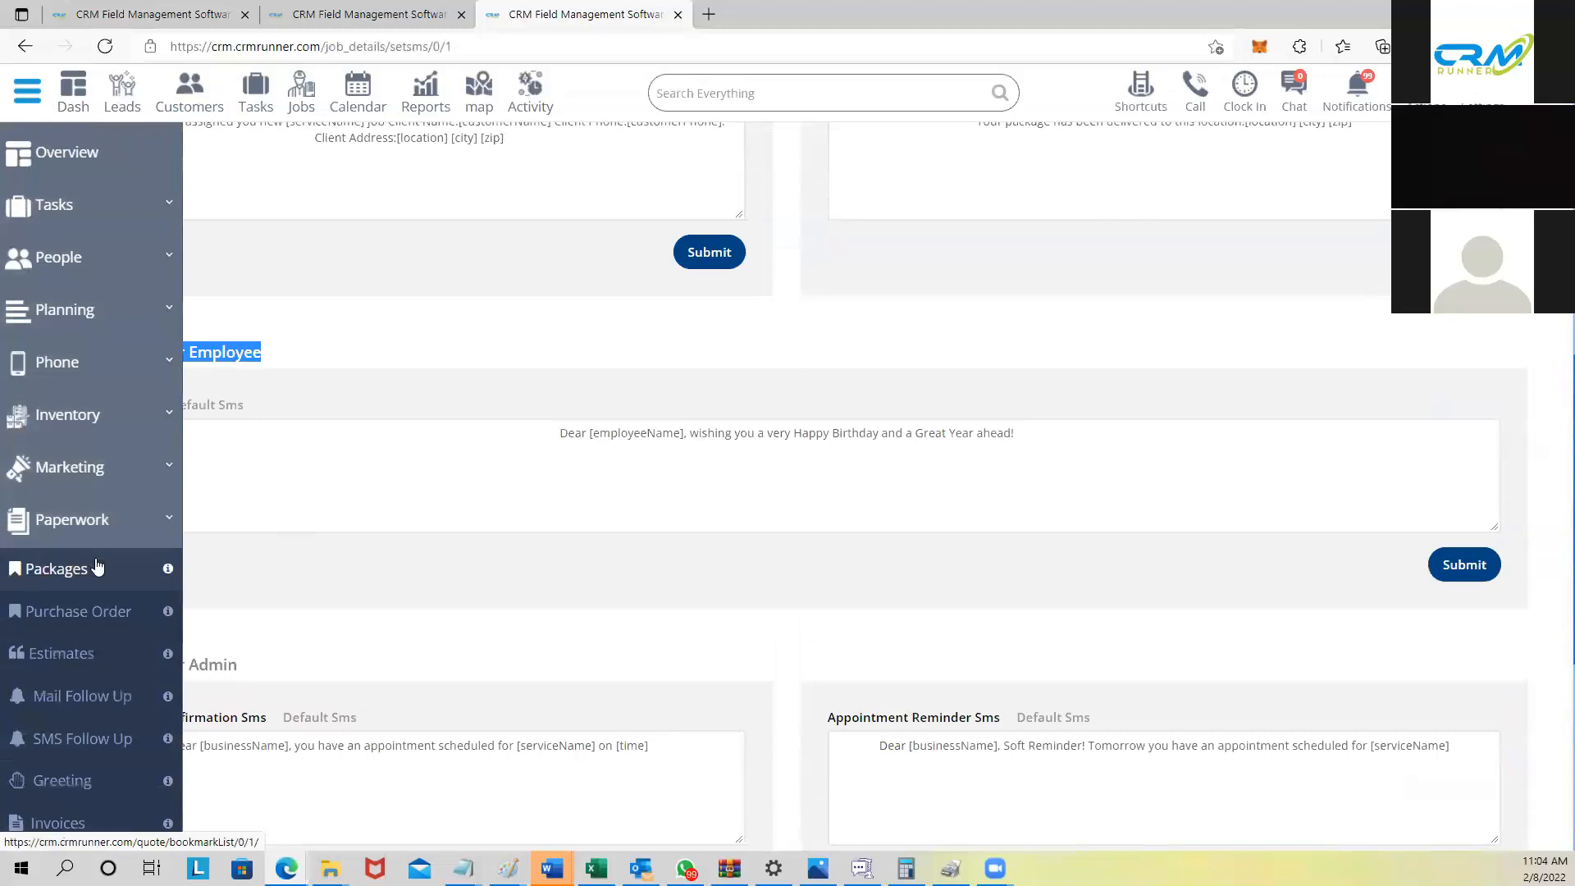
pyautogui.scroll(-3, 81, 520)
pyautogui.click(75, 481)
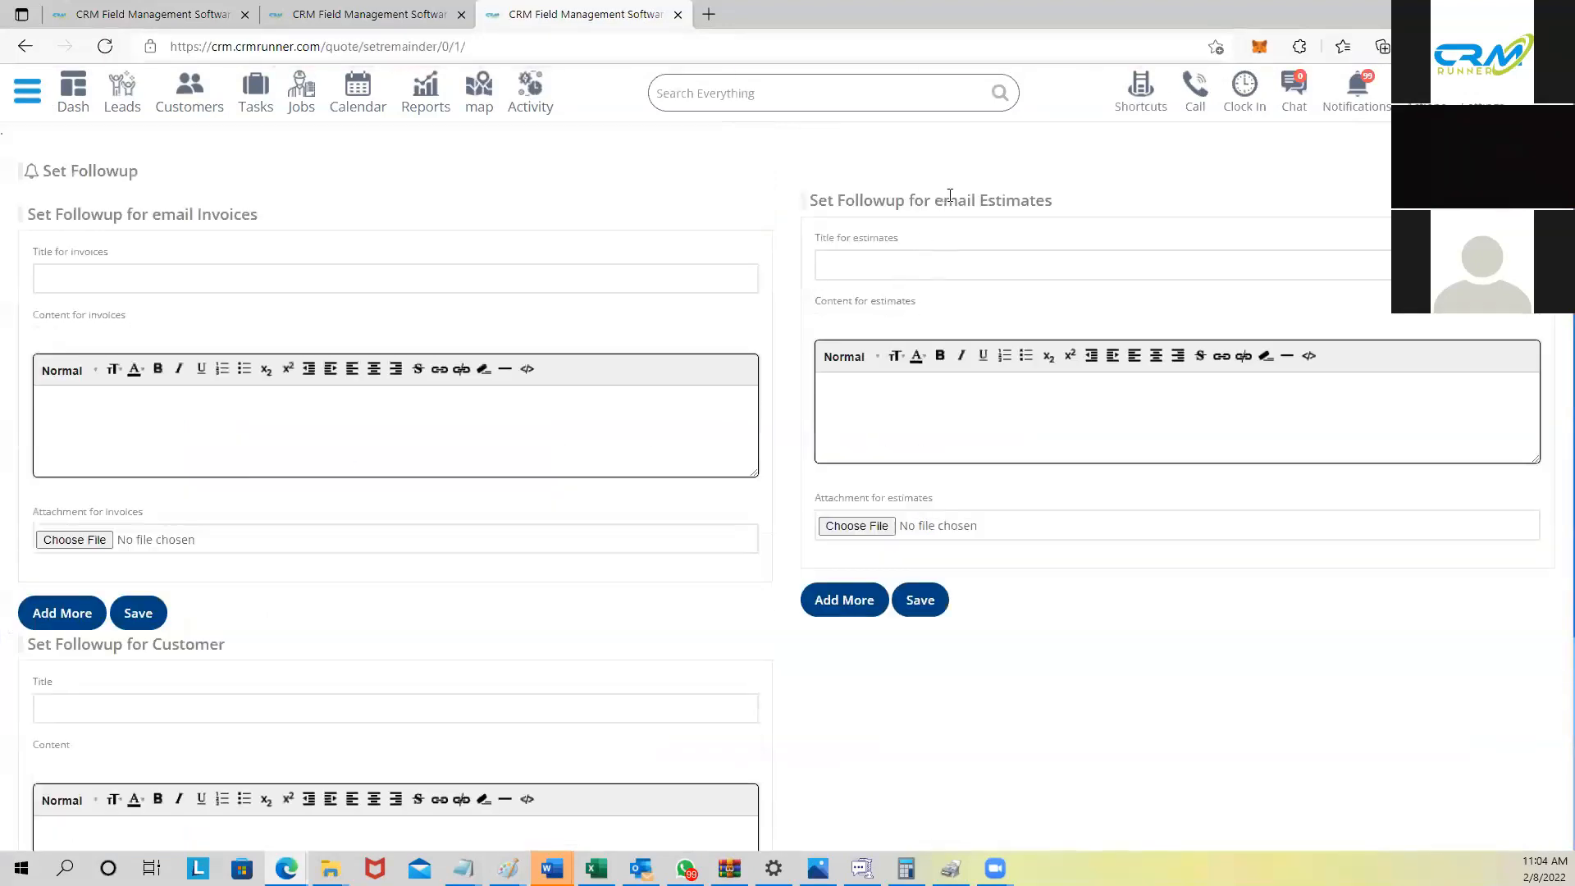
pyautogui.moveTo(945, 200); pyautogui.dragTo(1061, 200)
pyautogui.moveTo(122, 212); pyautogui.dragTo(258, 215)
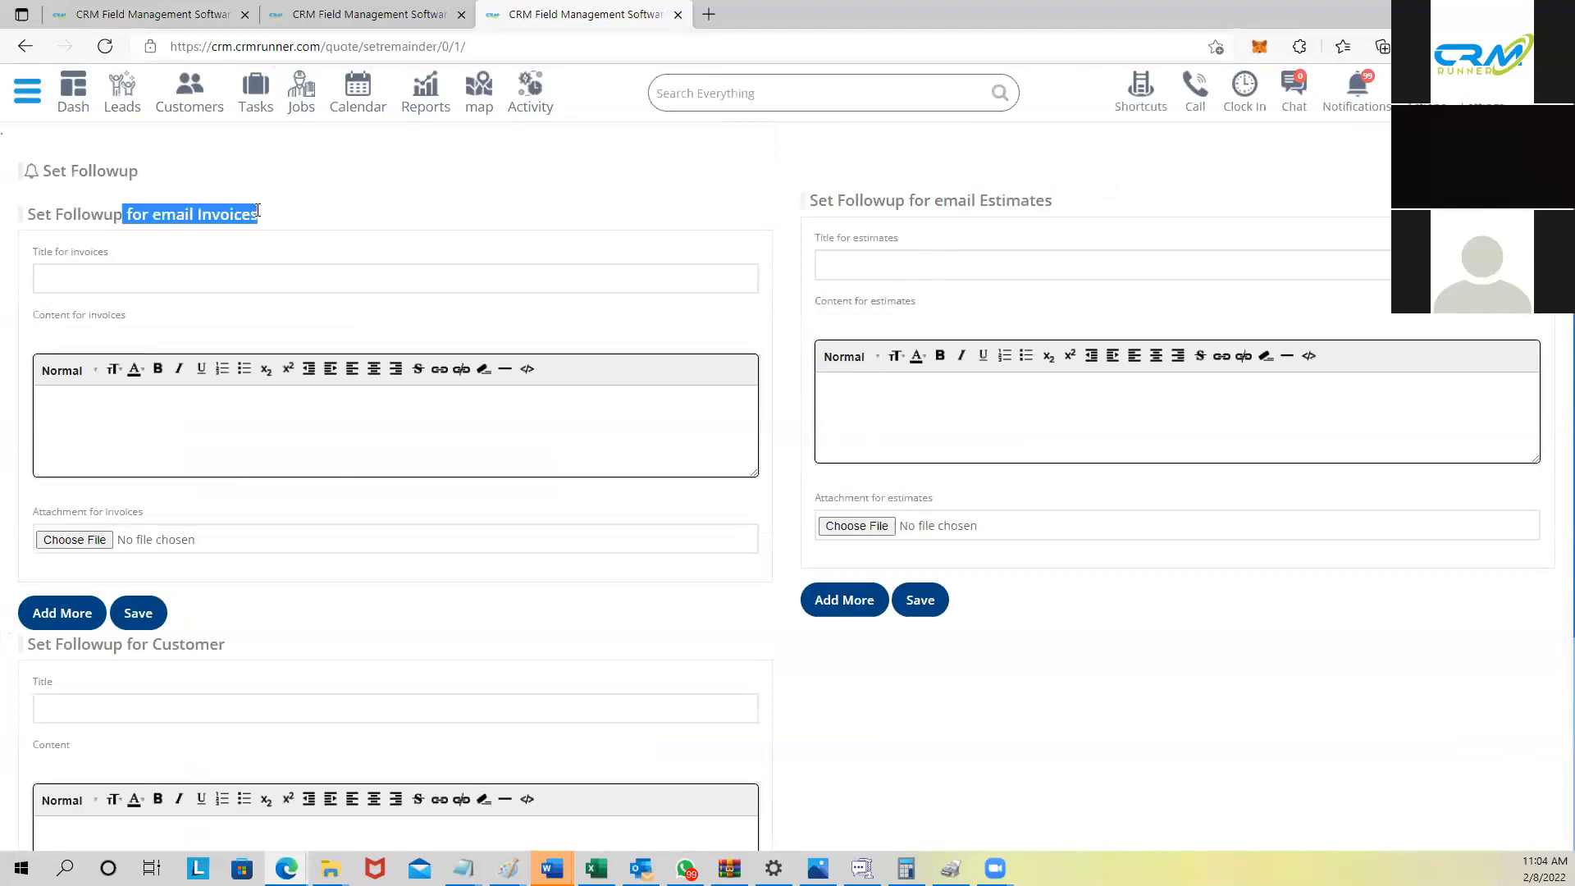
pyautogui.click(886, 261)
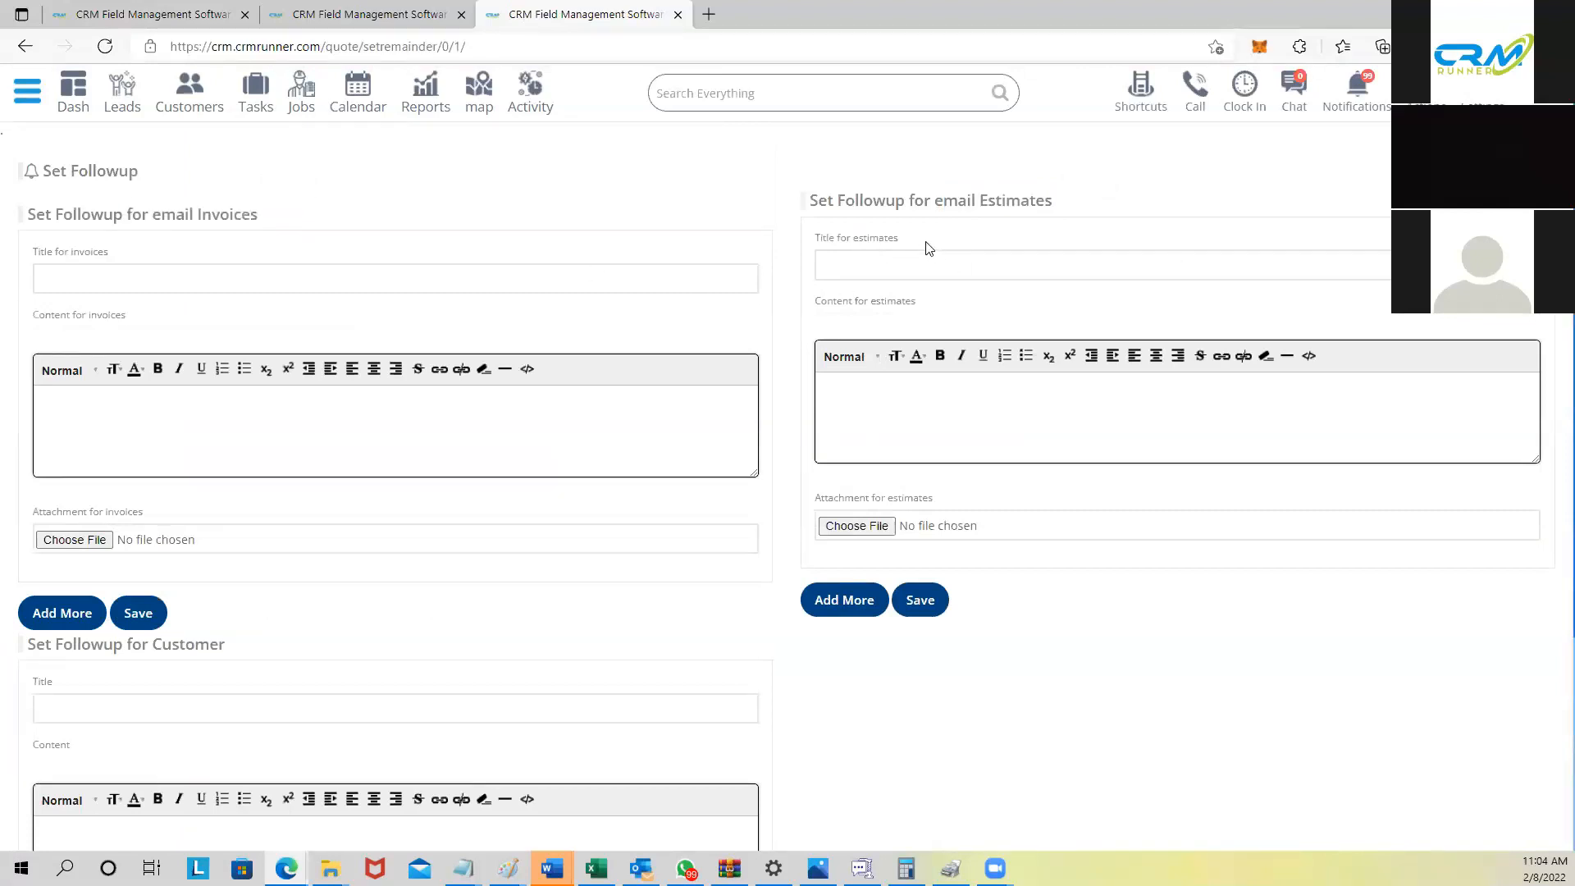
pyautogui.click(890, 423)
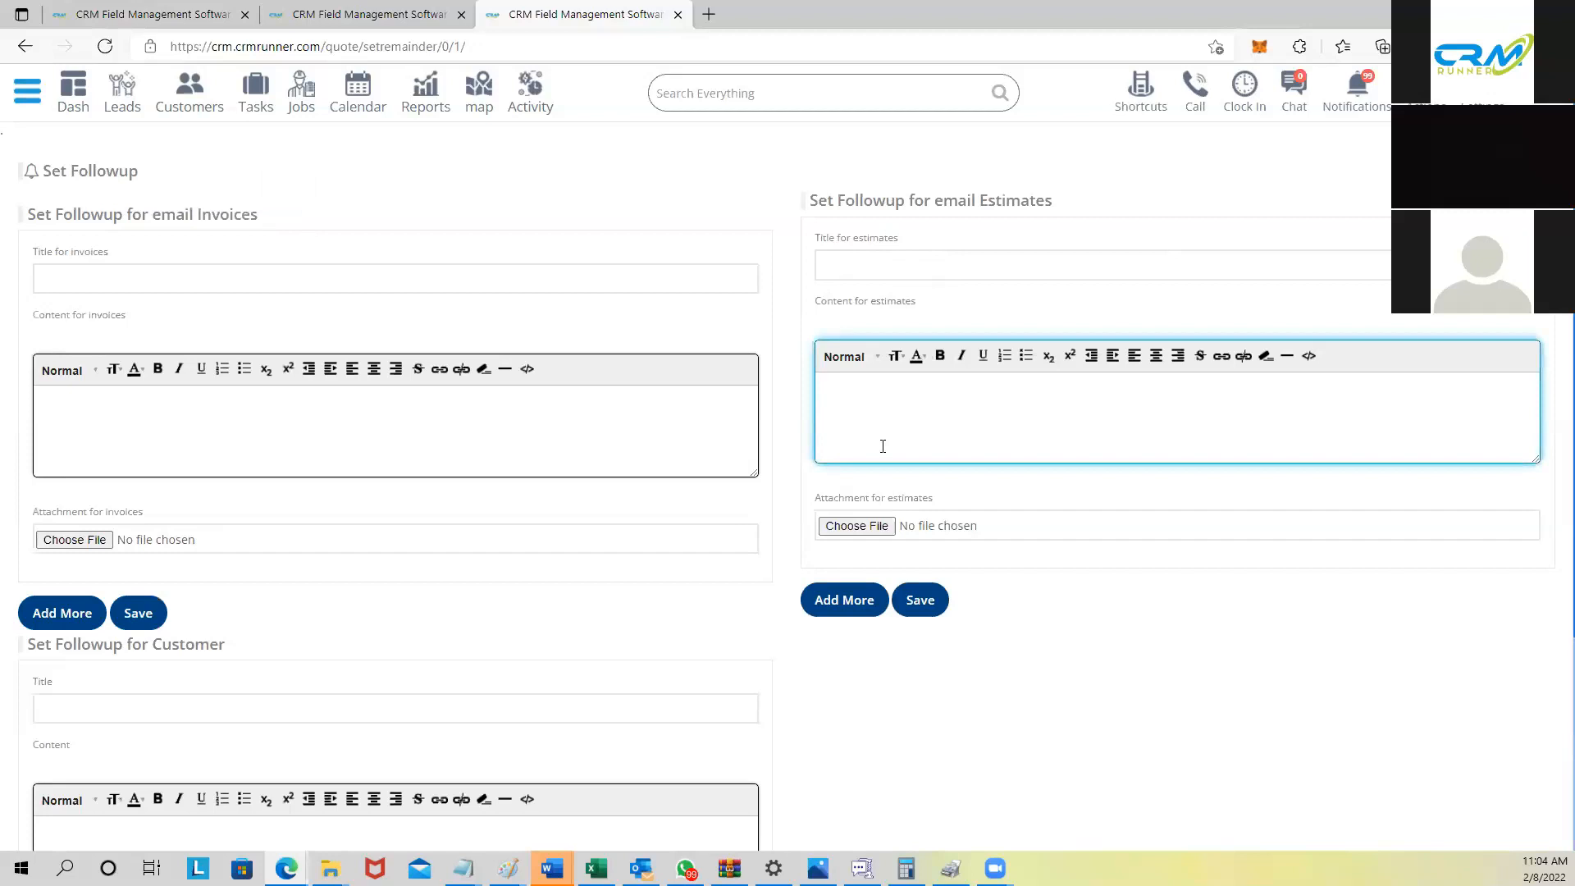
pyautogui.click(851, 607)
pyautogui.scroll(-3, 909, 603)
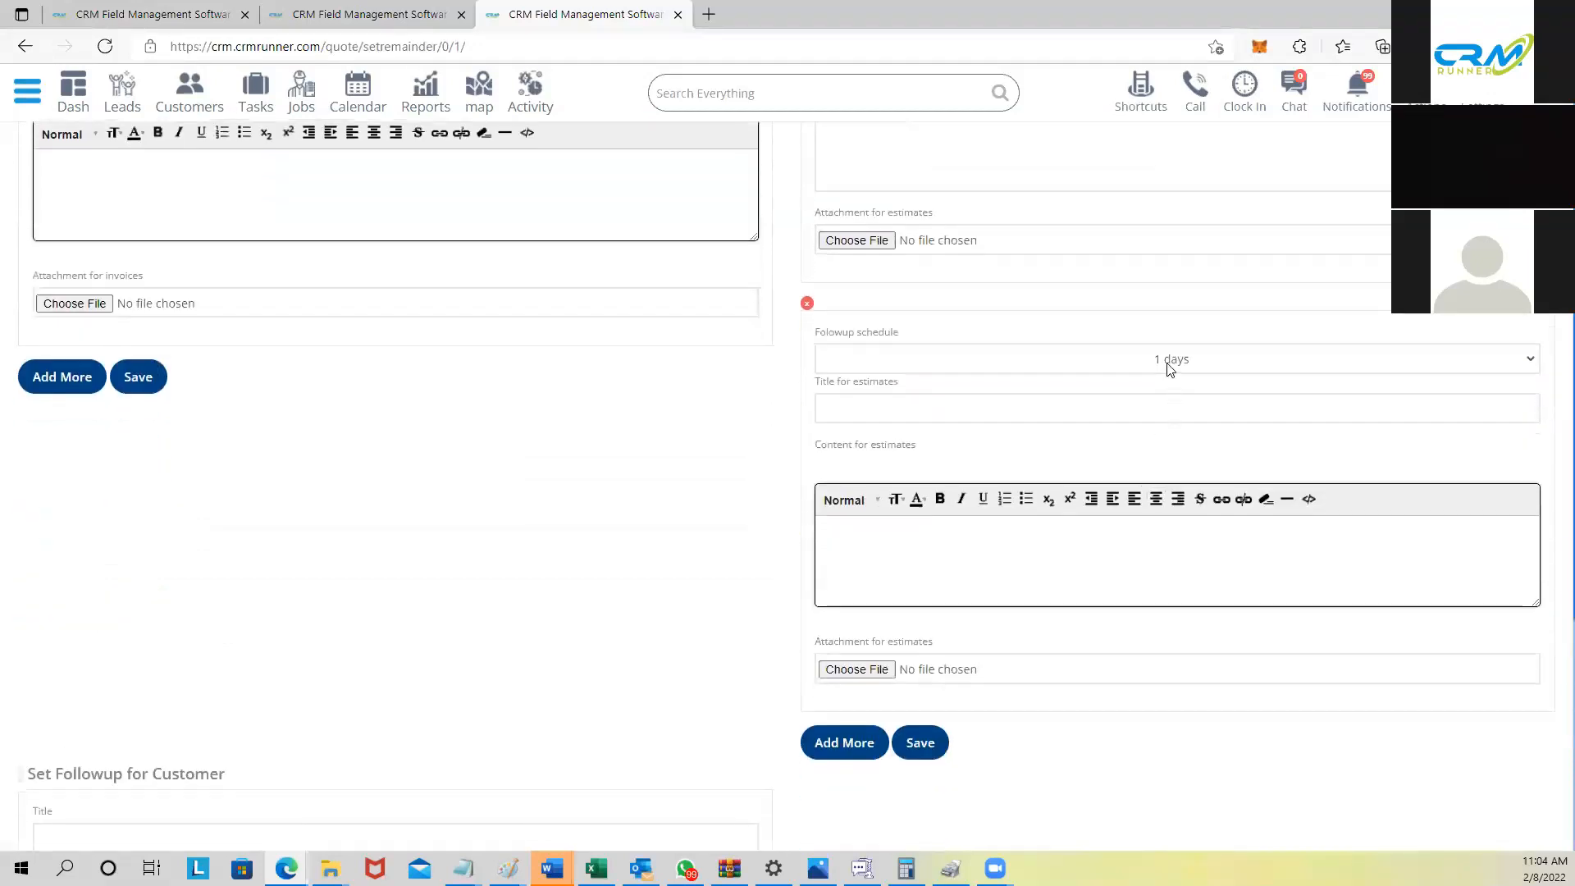
pyautogui.click(1169, 361)
pyautogui.click(1166, 414)
pyautogui.scroll(-4, 1059, 619)
pyautogui.click(857, 402)
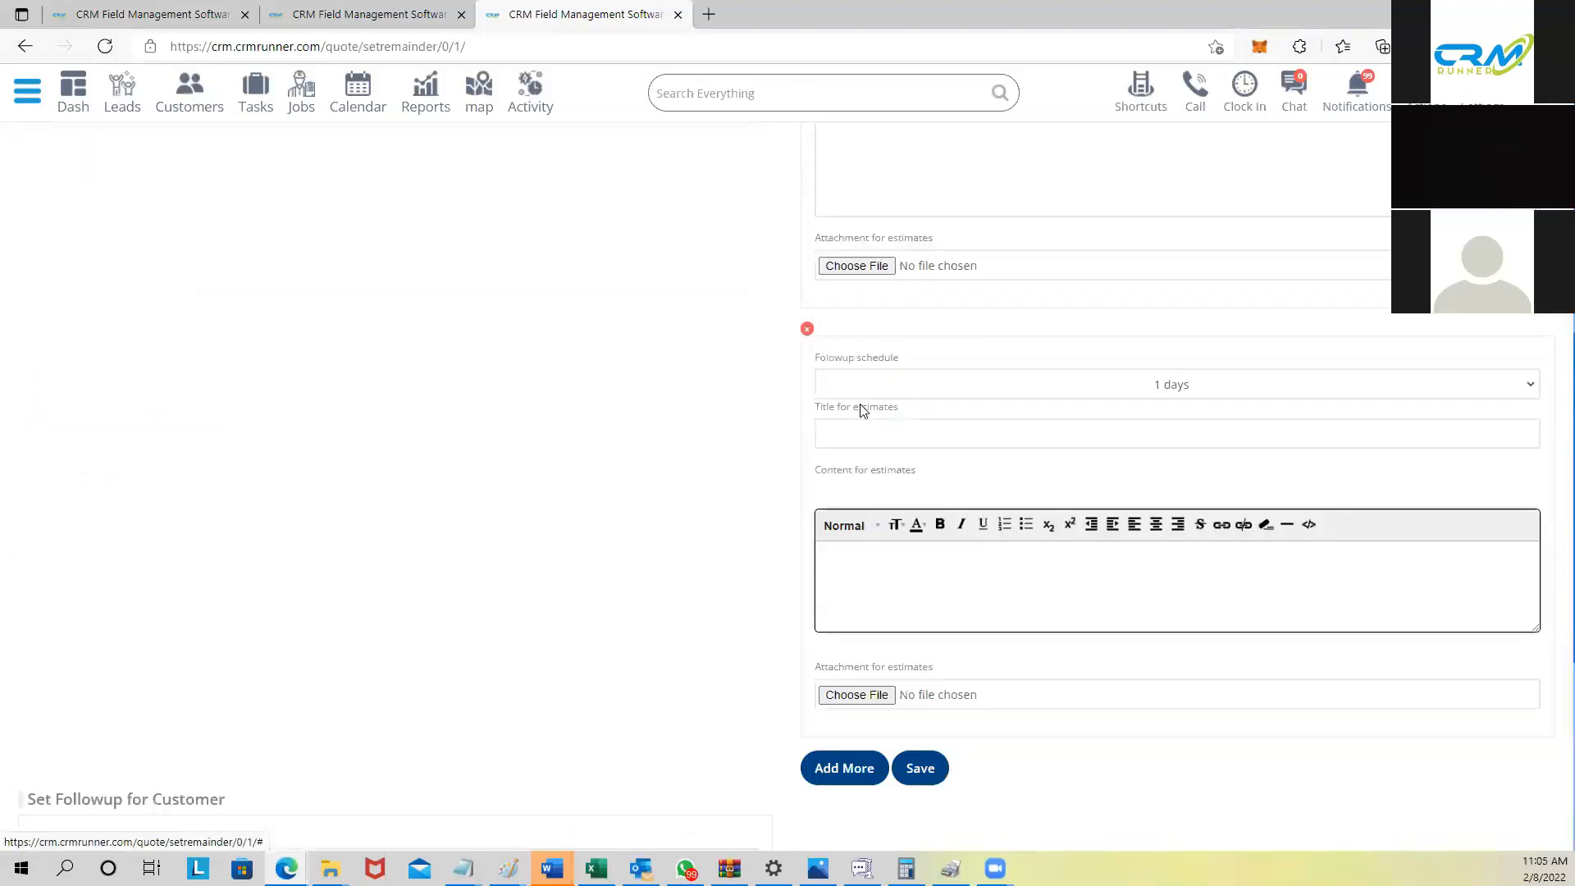
pyautogui.click(1201, 393)
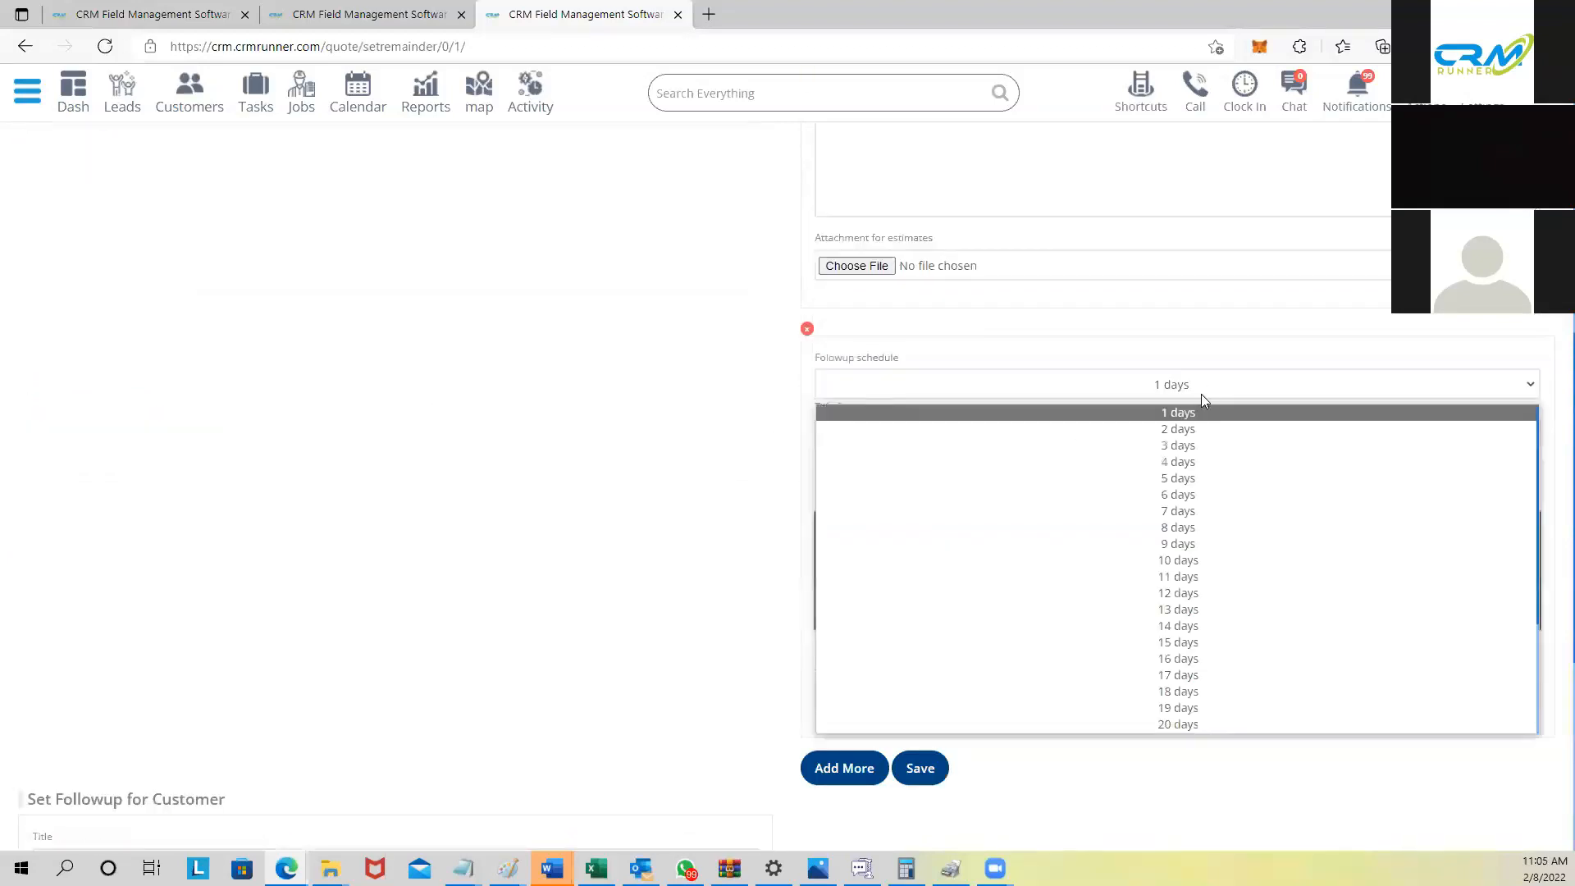
pyautogui.click(1181, 479)
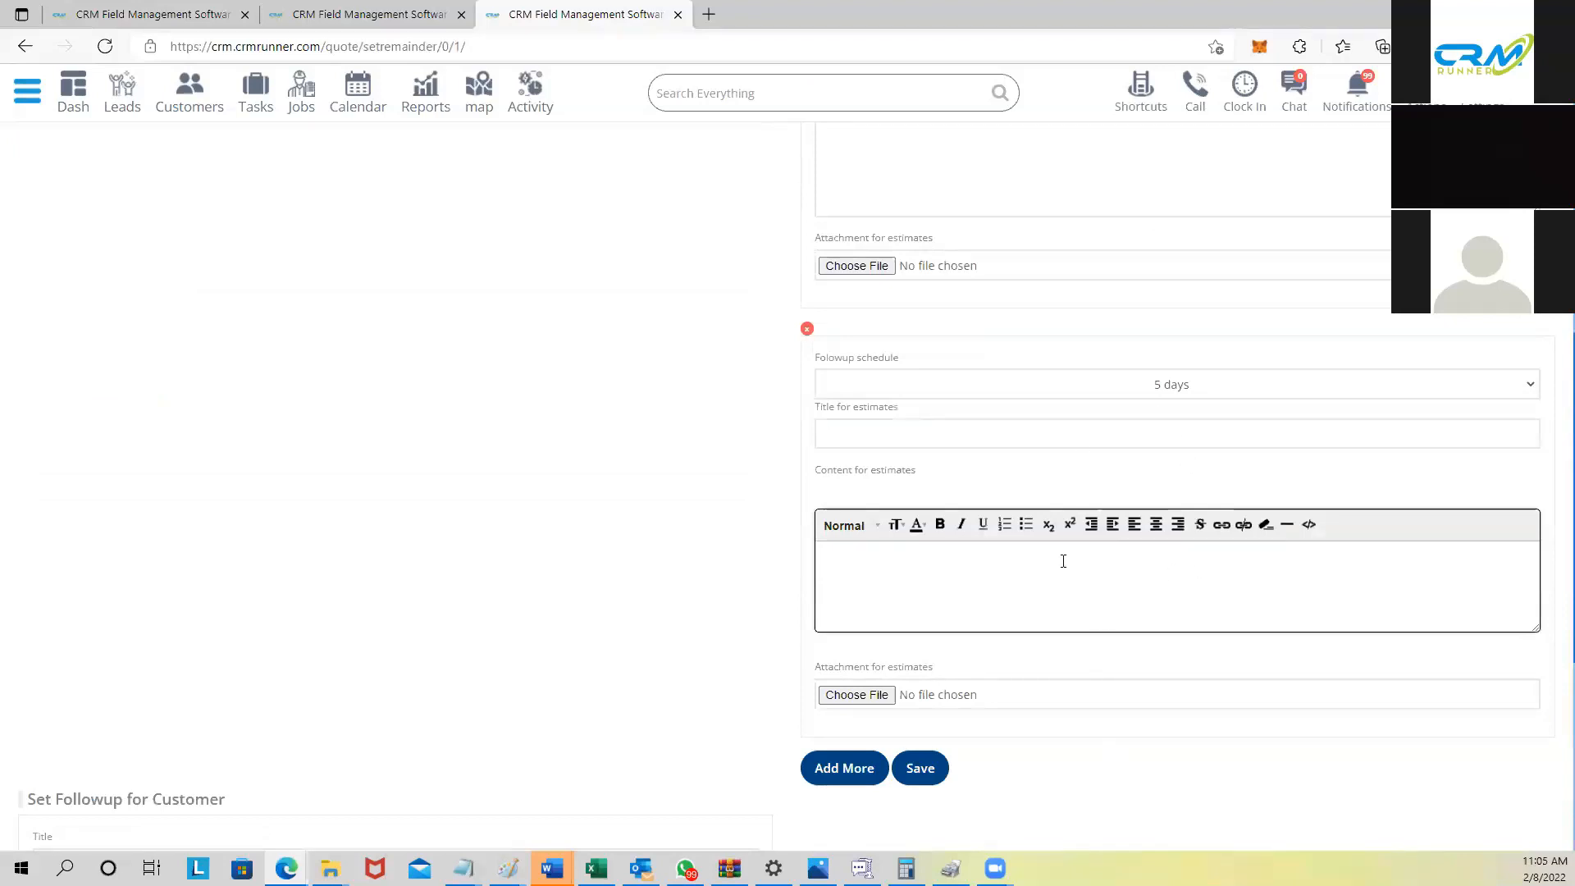
pyautogui.scroll(7, 1200, 639)
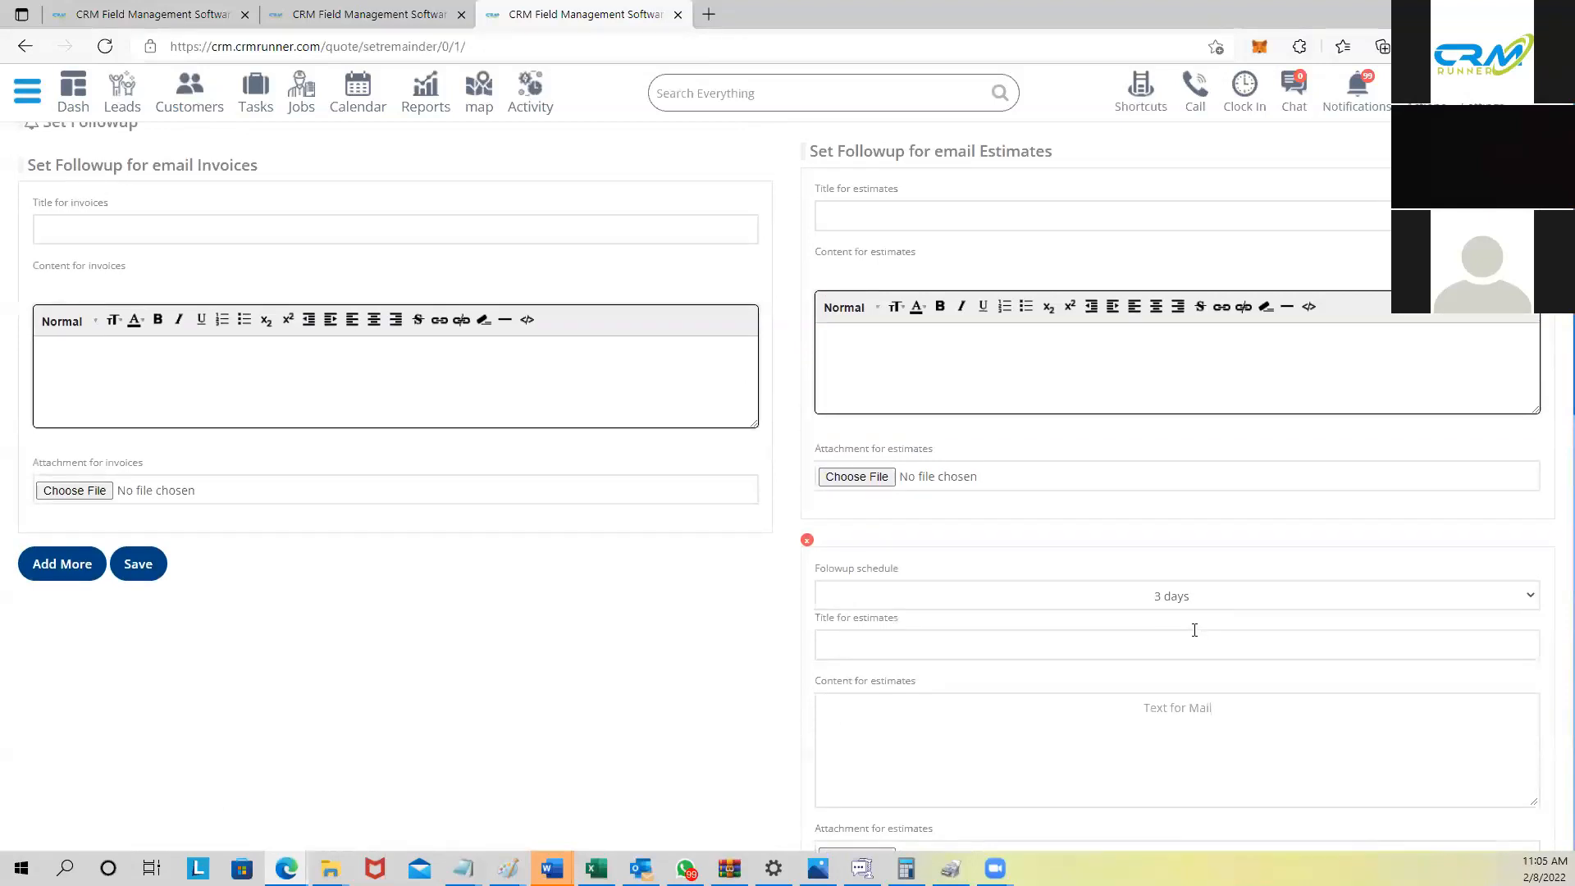
pyautogui.scroll(-1, 1212, 590)
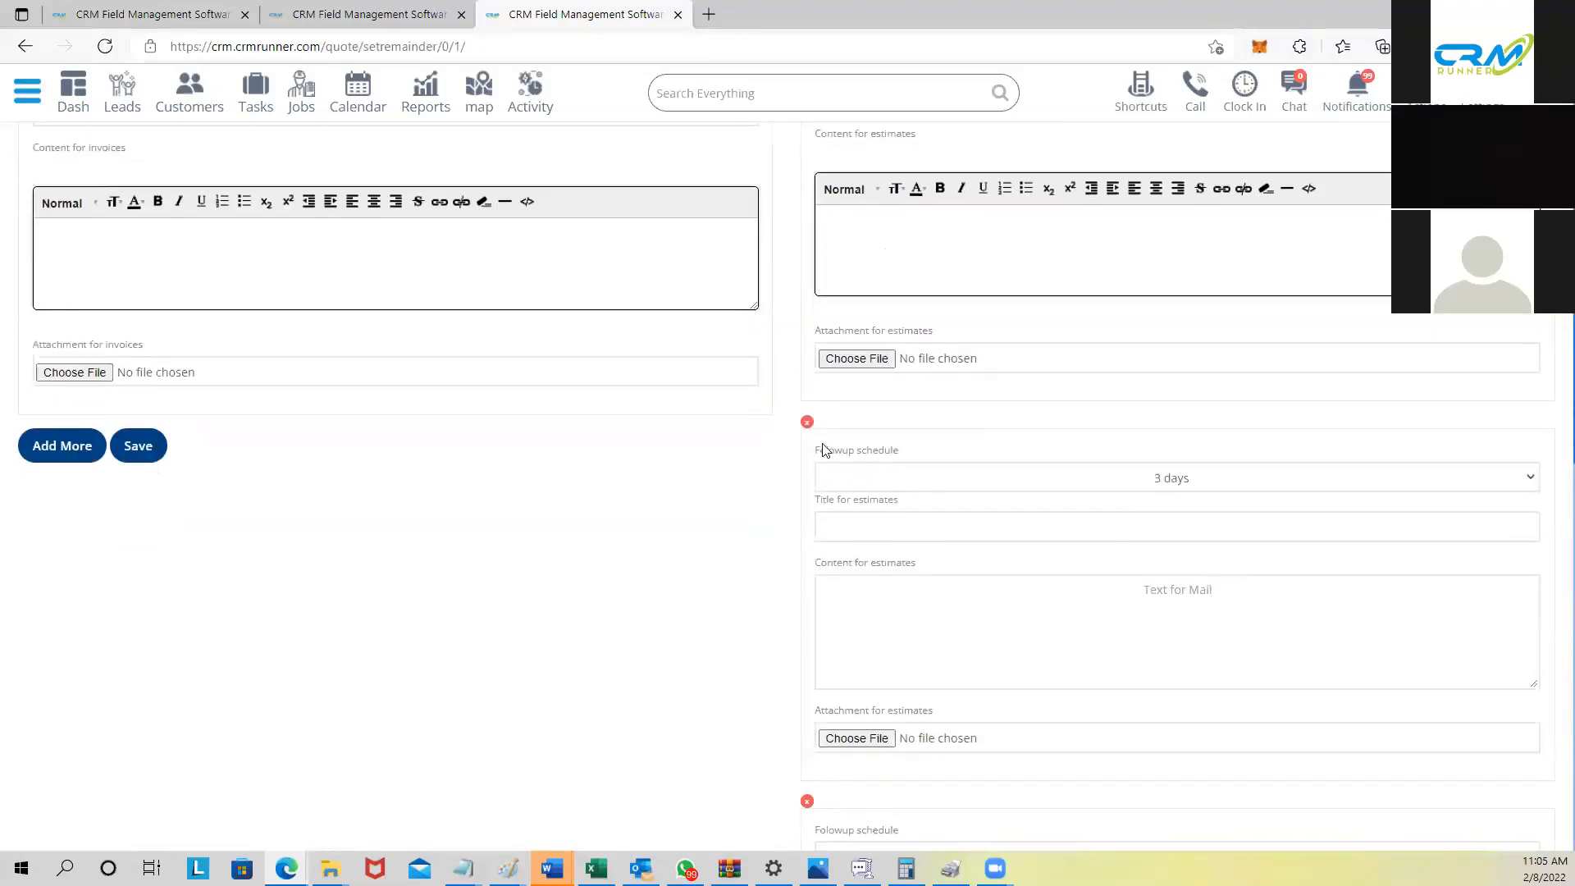
pyautogui.click(807, 422)
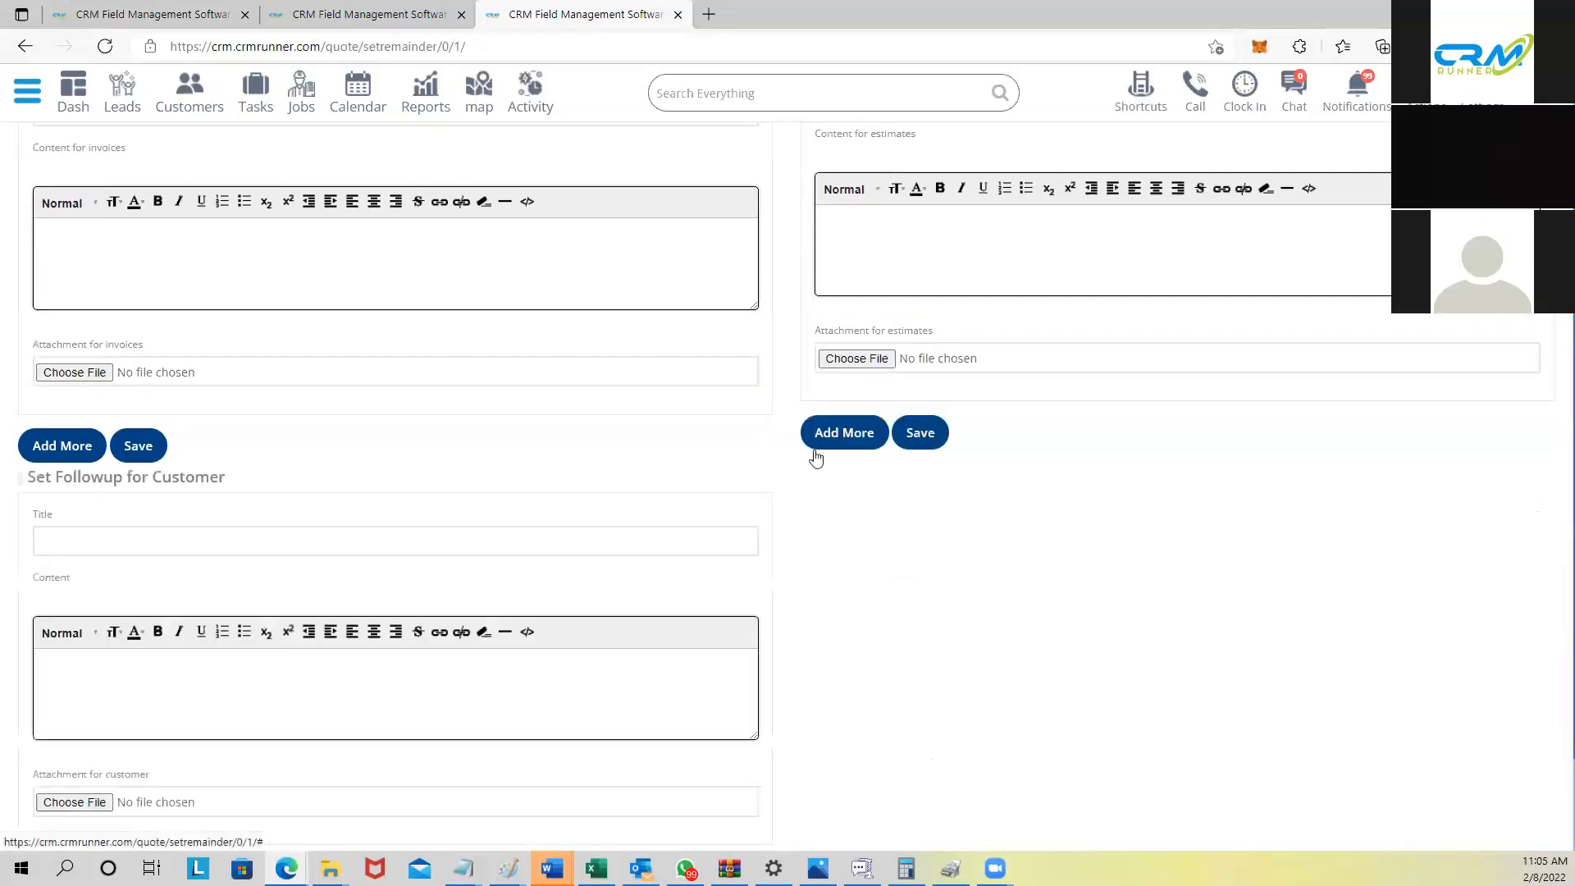
pyautogui.scroll(2, 816, 459)
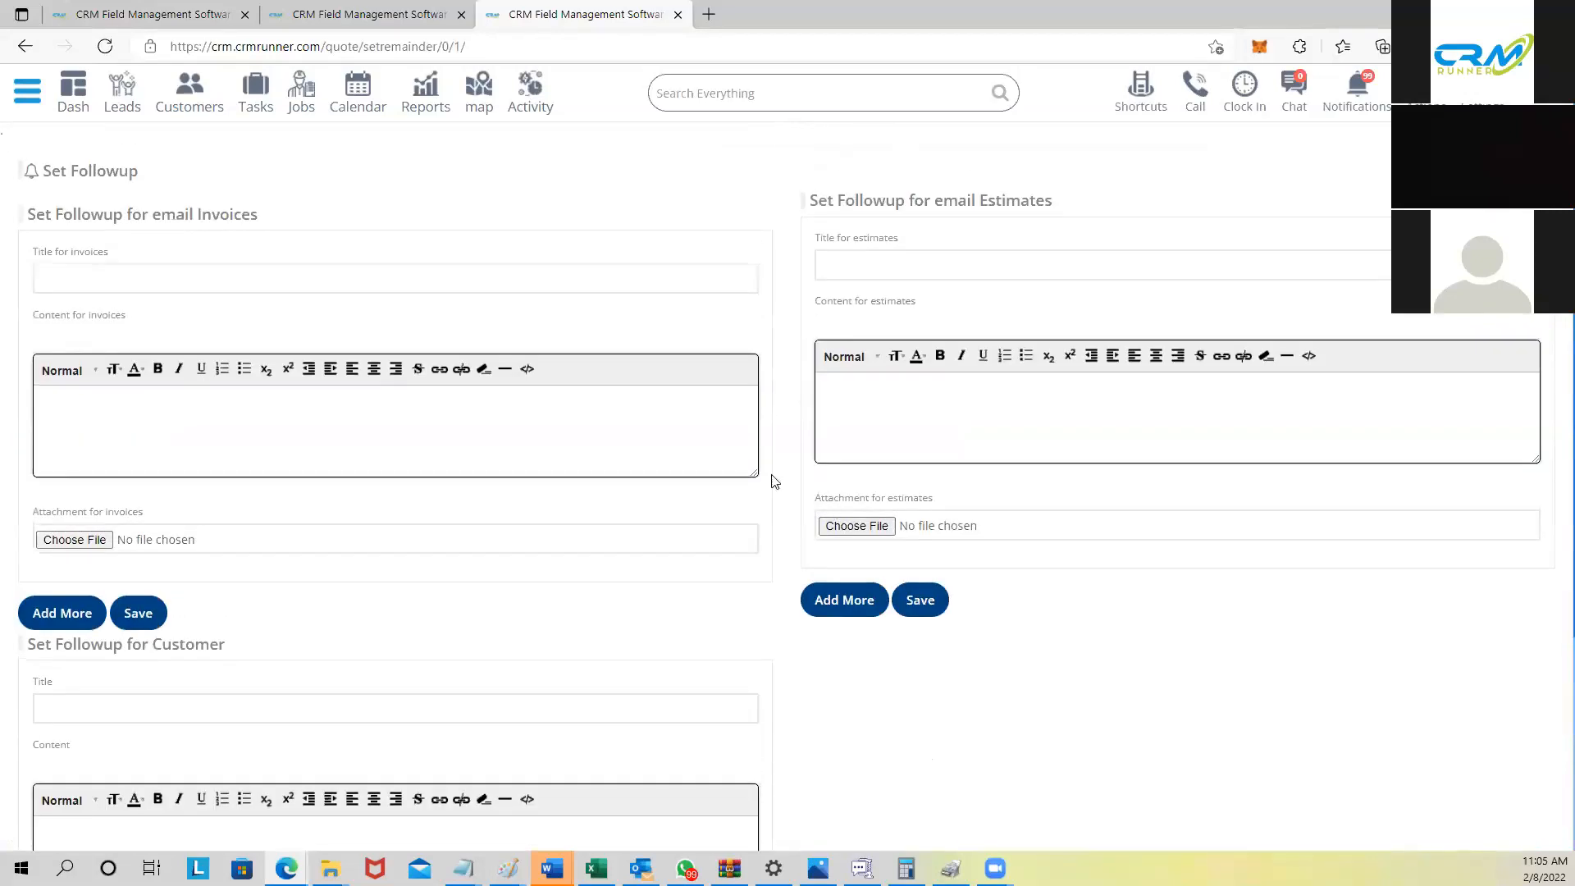
# Step: Open the Templates page under Customization to view the invoice designs
pyautogui.click(16, 95)
pyautogui.click(90, 572)
pyautogui.scroll(-2, 131, 638)
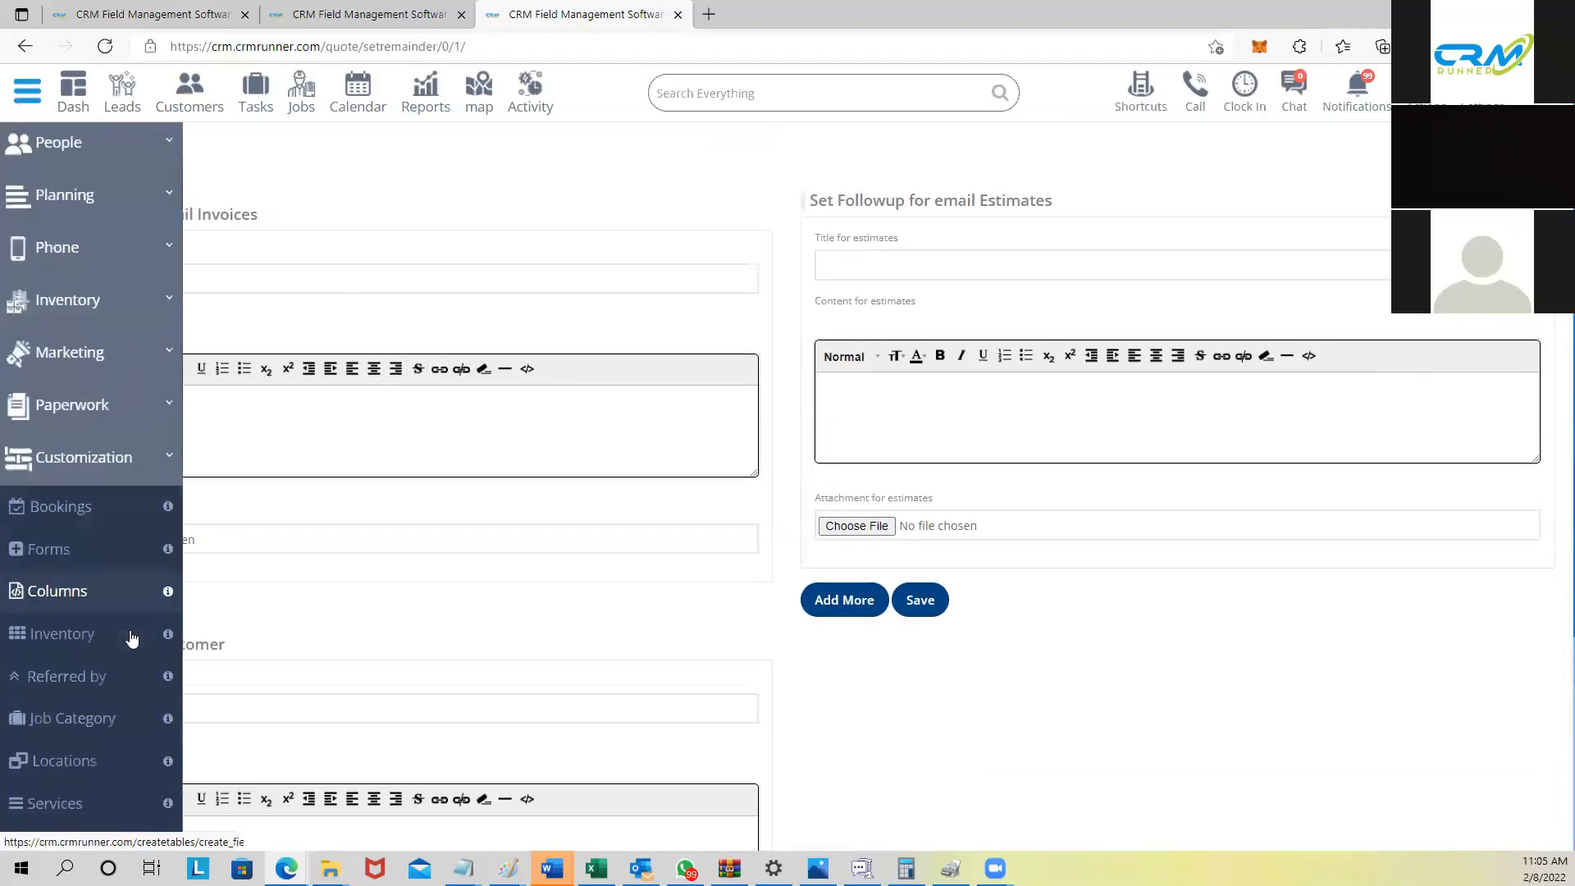
pyautogui.scroll(-3, 131, 638)
pyautogui.click(104, 602)
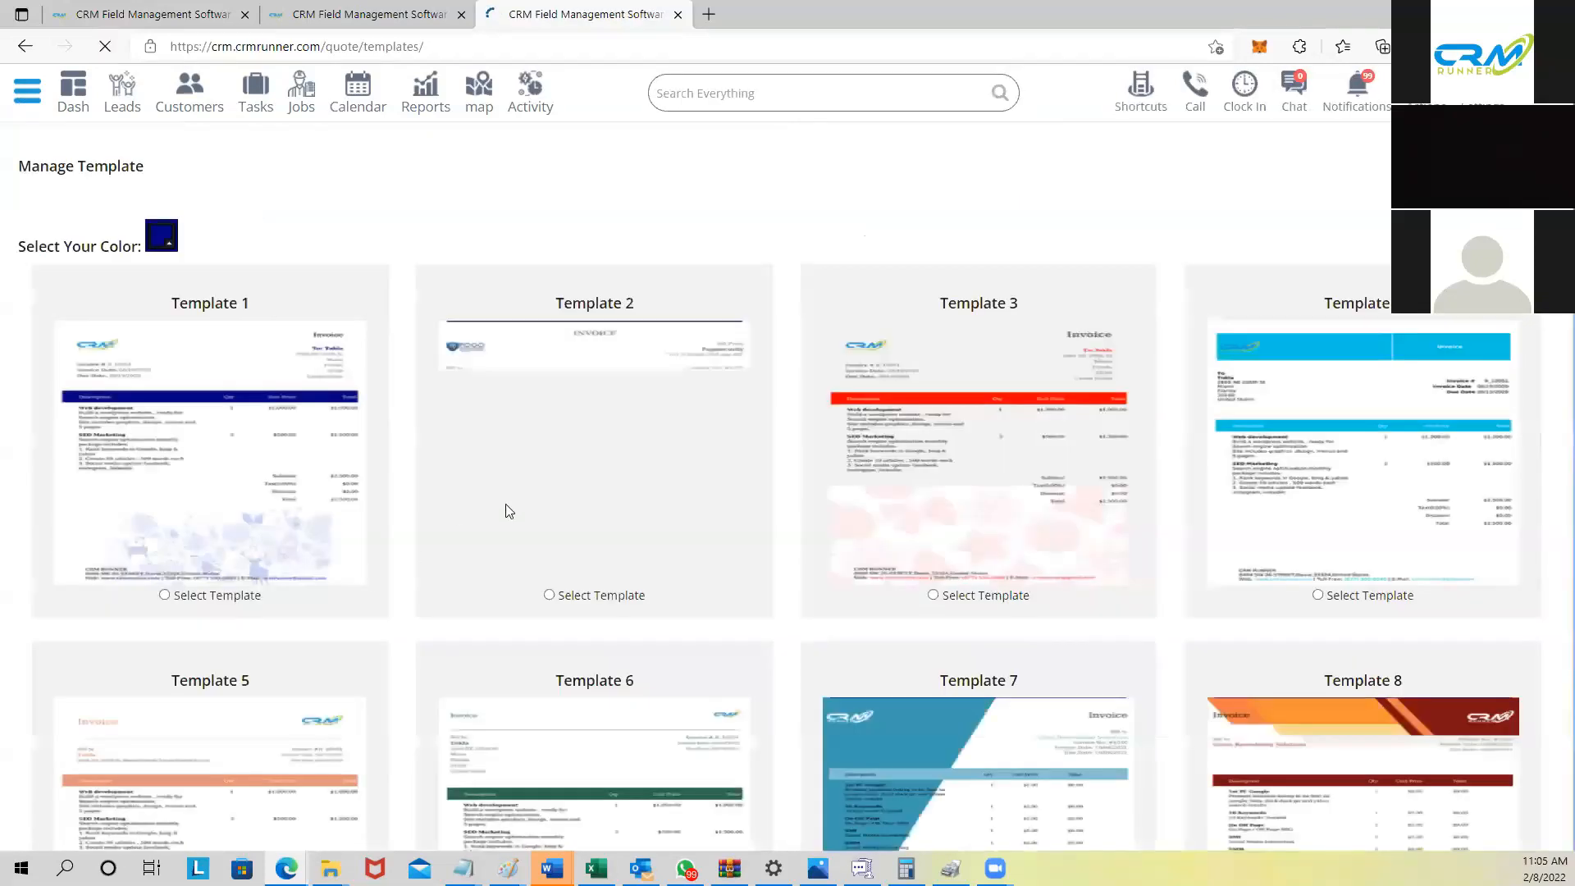
pyautogui.scroll(-10, 780, 422)
pyautogui.scroll(6, 801, 408)
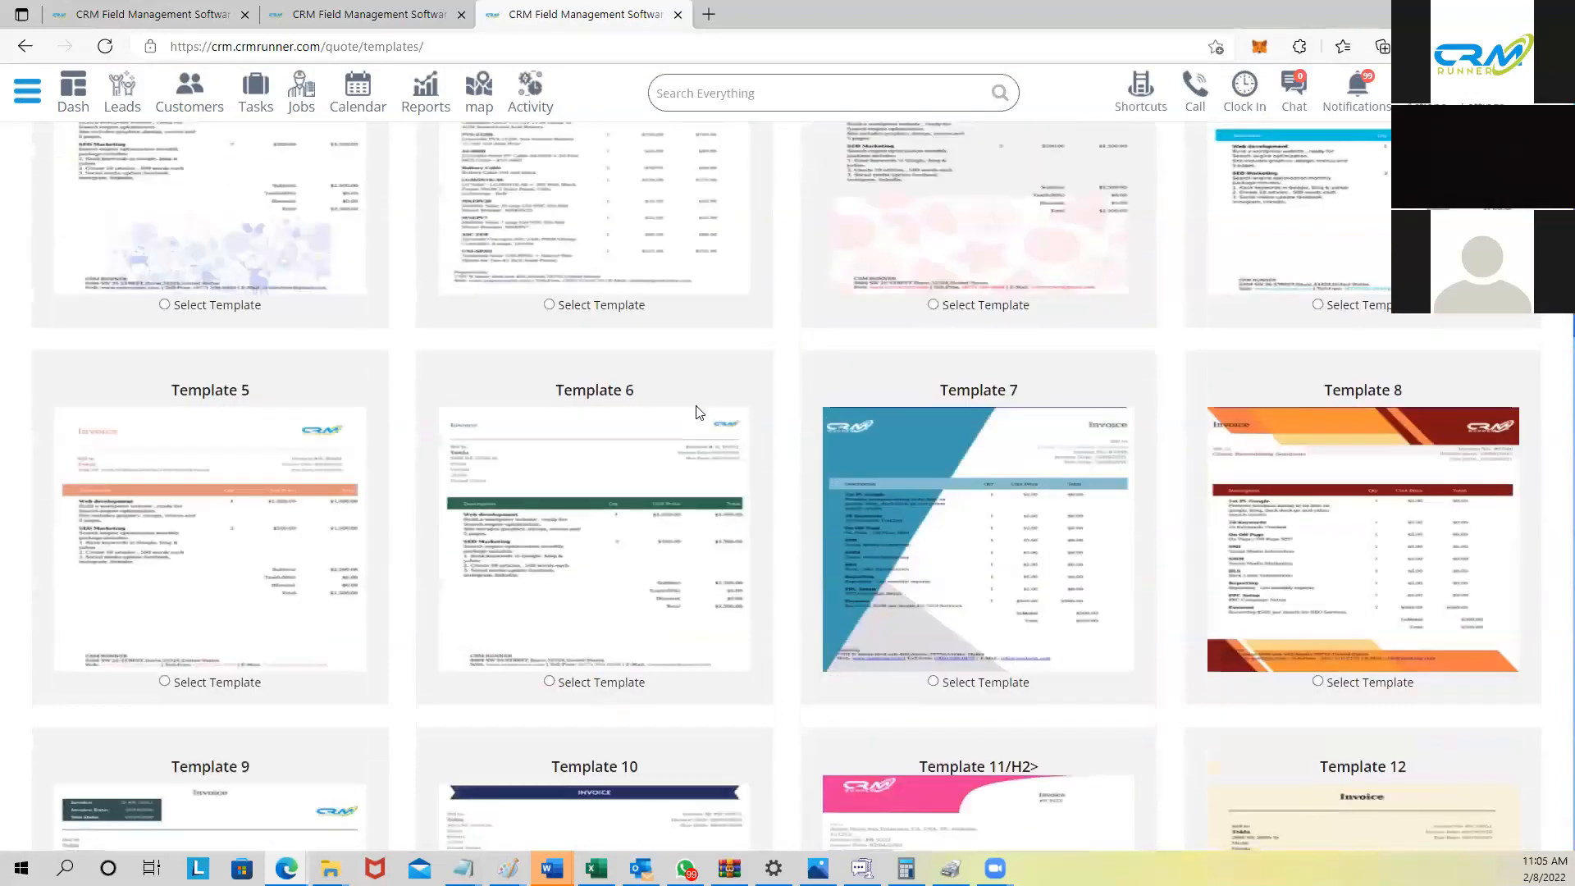
pyautogui.scroll(5, 698, 411)
# Step: Reopen the sidebar and expand the Customization section again
pyautogui.click(20, 94)
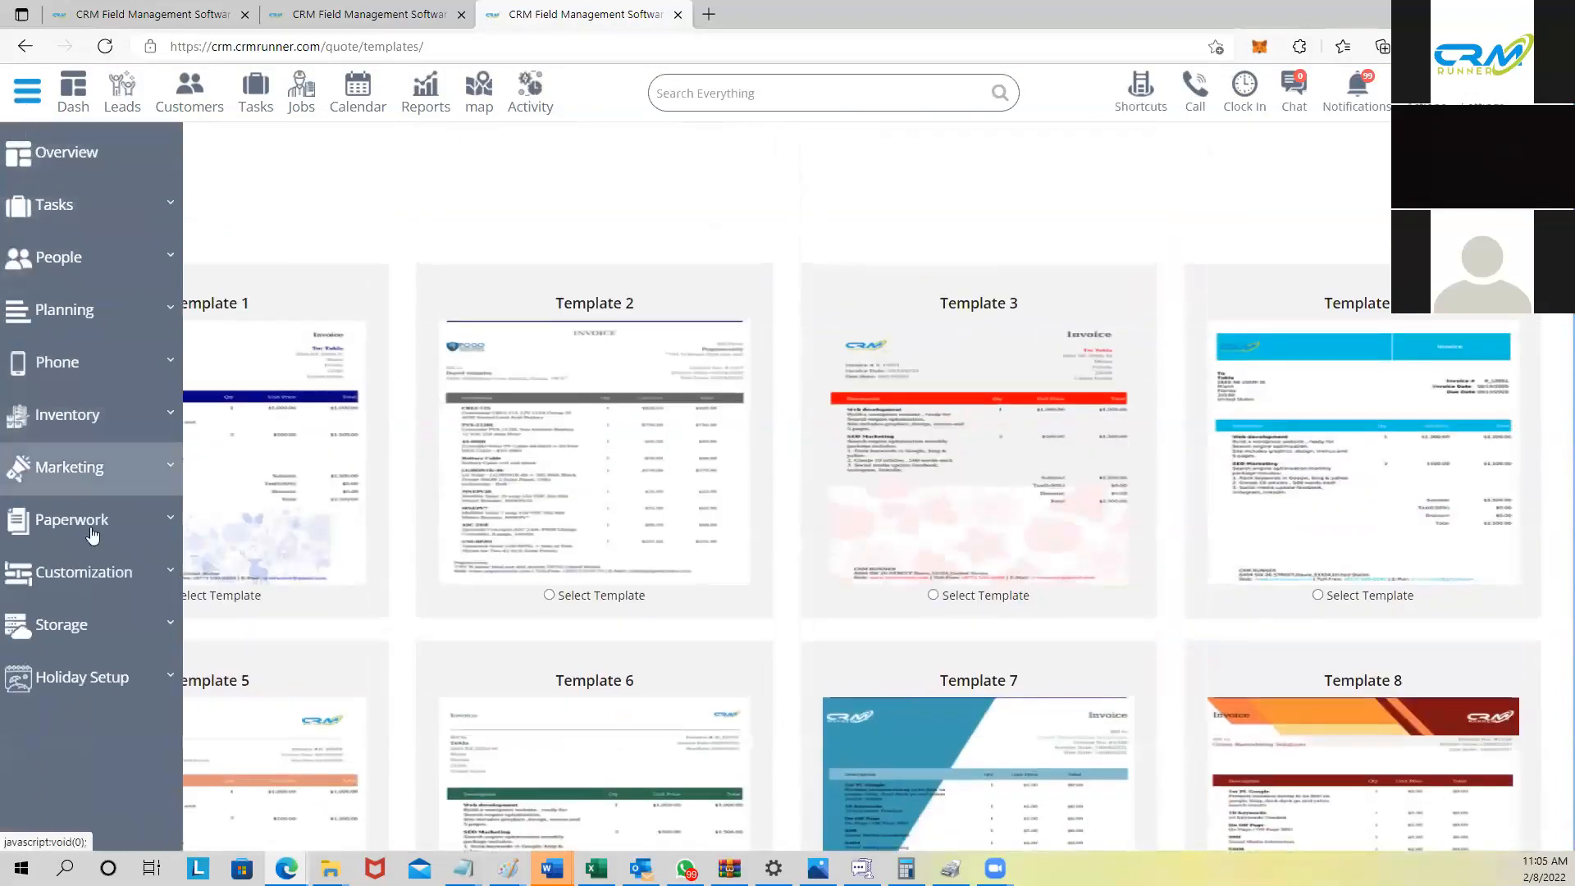
pyautogui.click(93, 572)
pyautogui.scroll(-4, 95, 623)
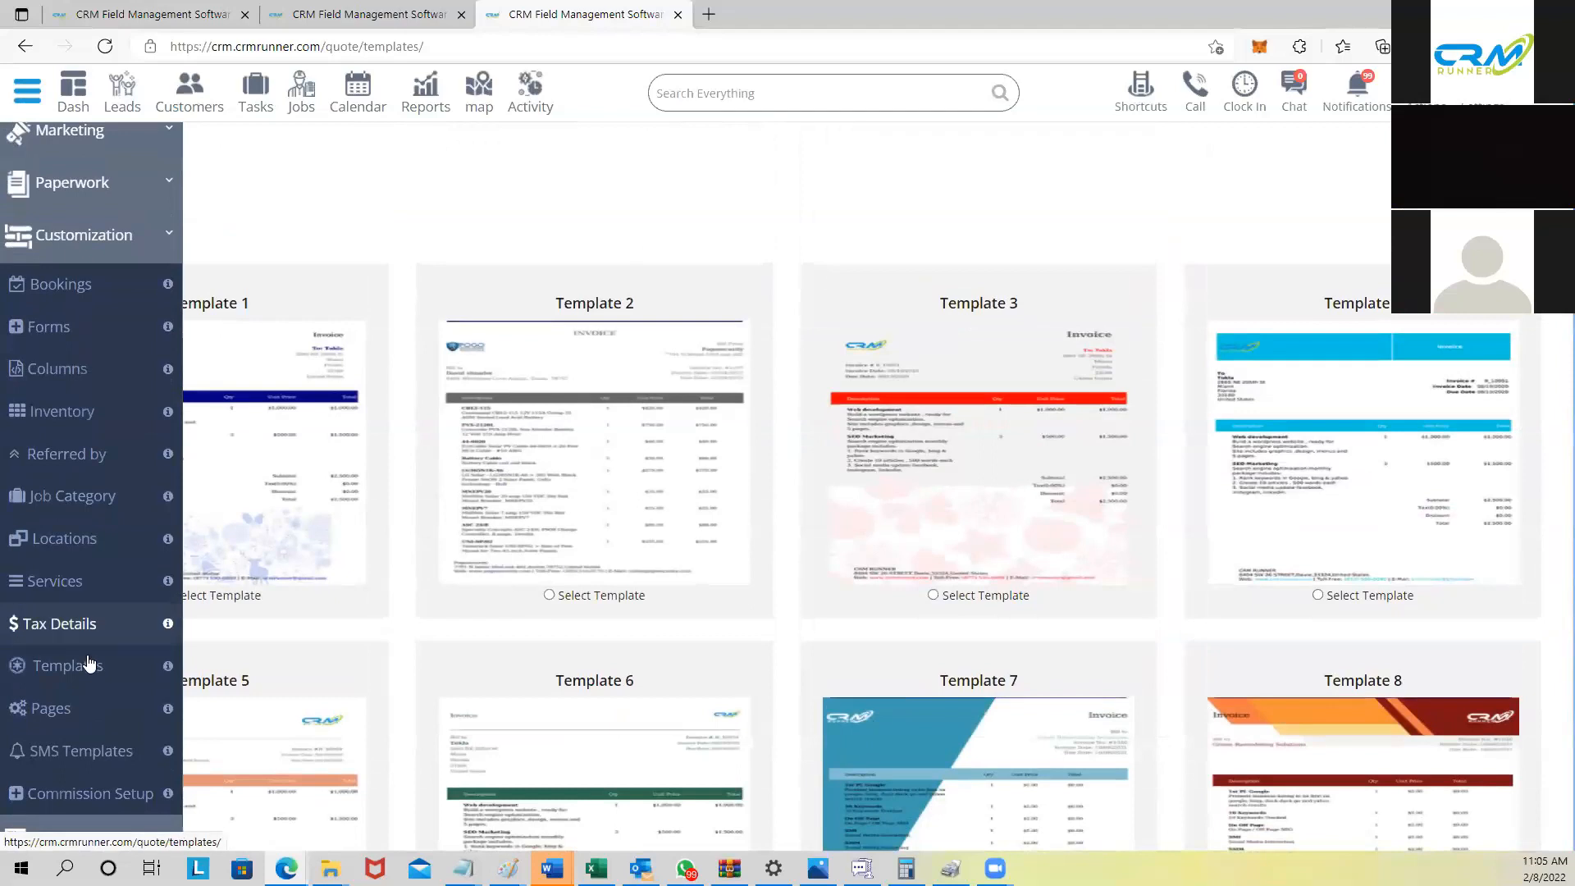
# Step: Open the Pages settings and scroll through the estimate and invoice cover images and mail wording
pyautogui.click(86, 706)
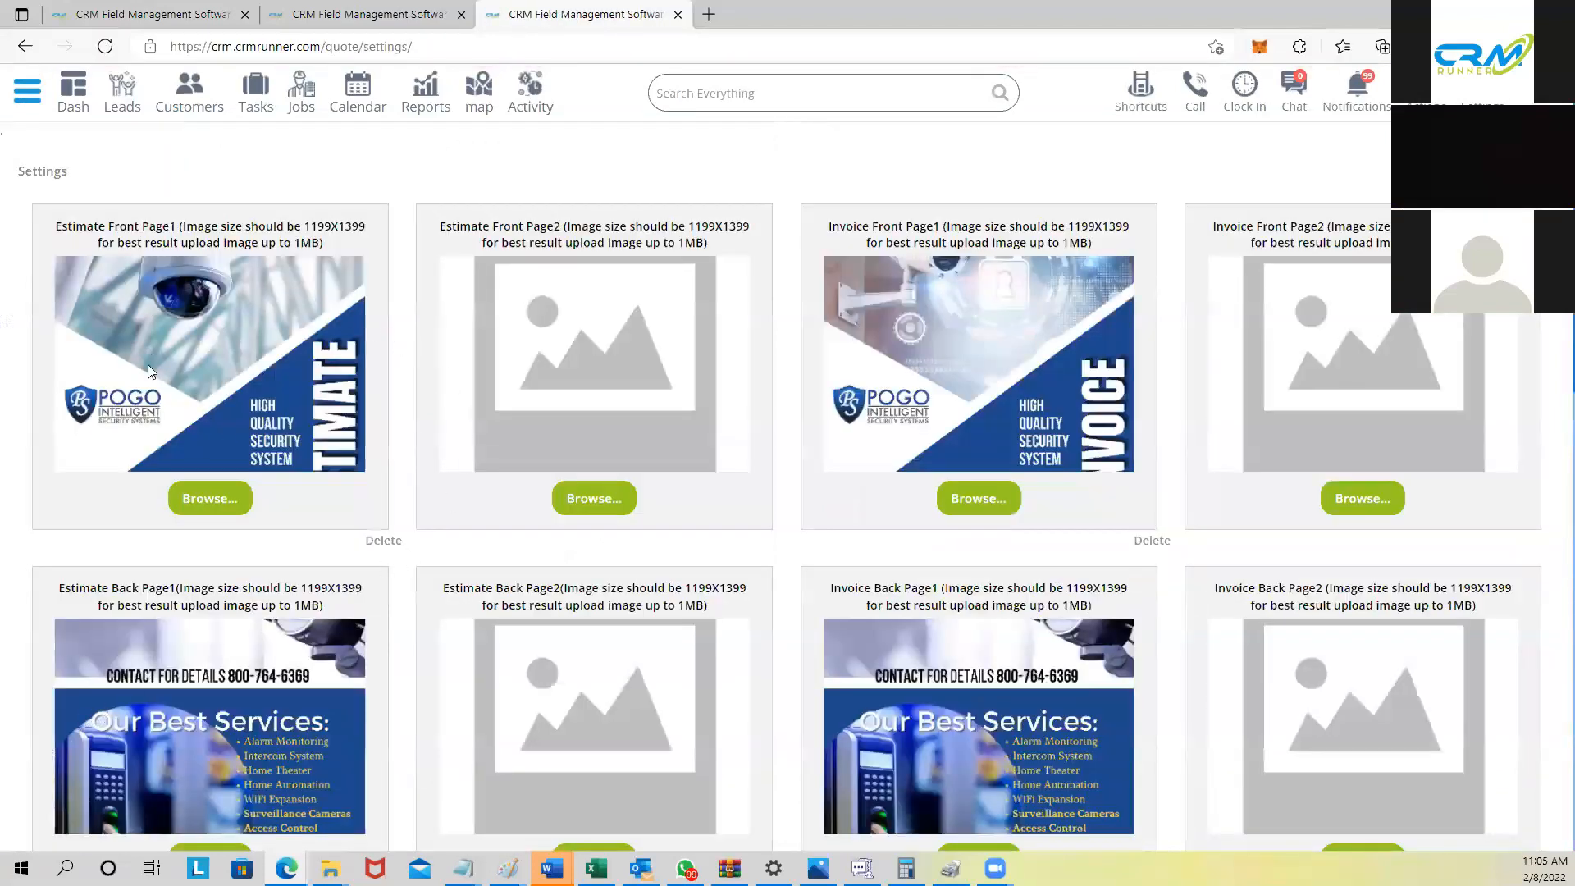
pyautogui.scroll(-2, 379, 708)
pyautogui.scroll(2, 379, 708)
pyautogui.scroll(-4, 979, 391)
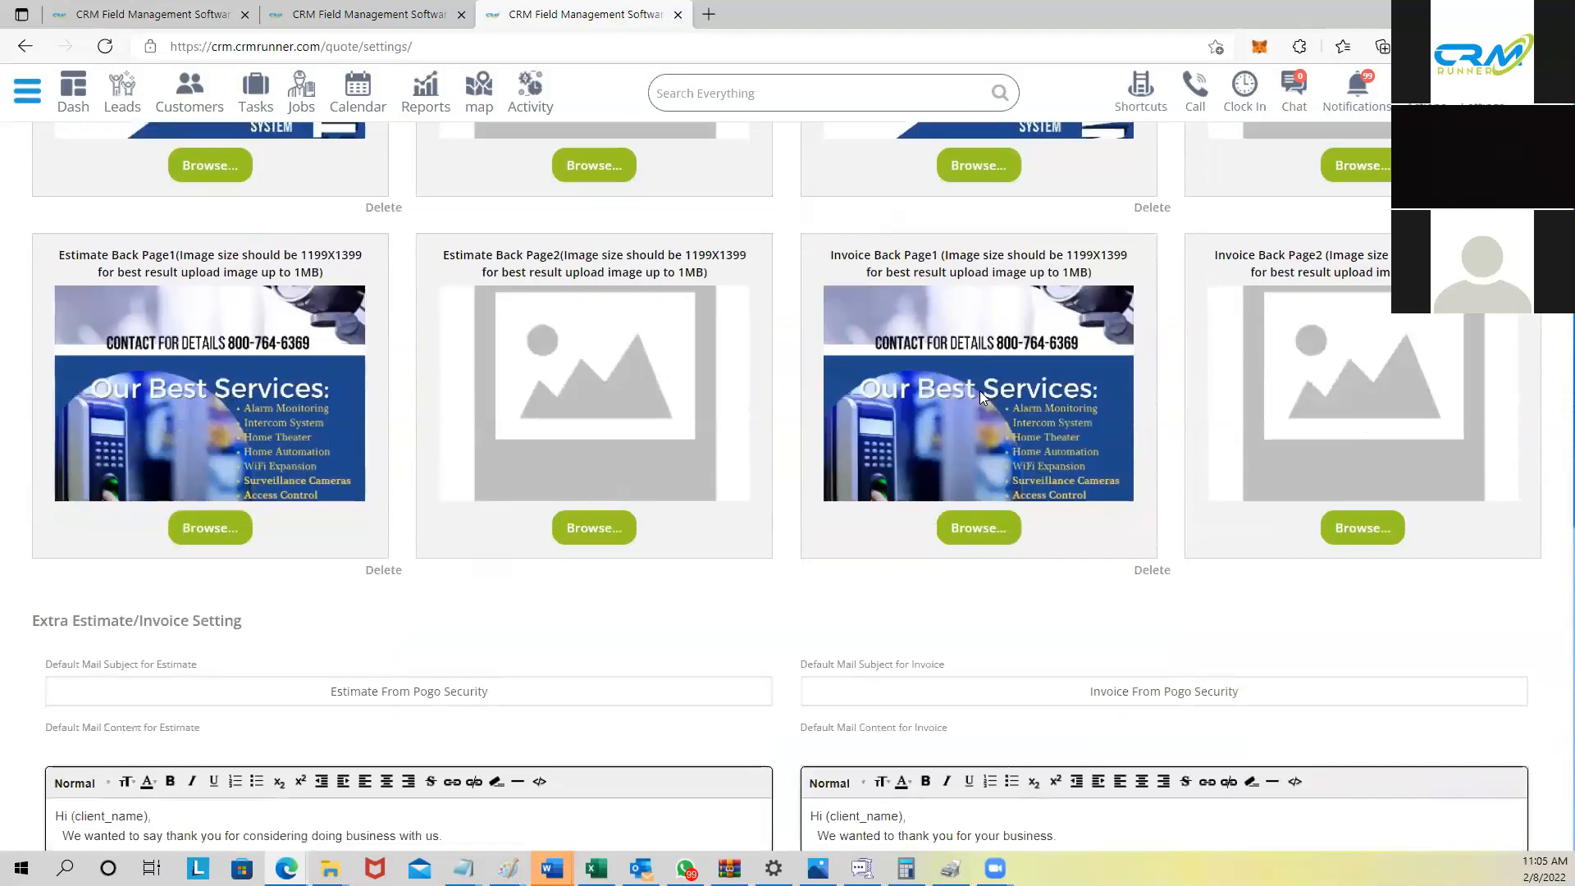
pyautogui.scroll(-4, 979, 390)
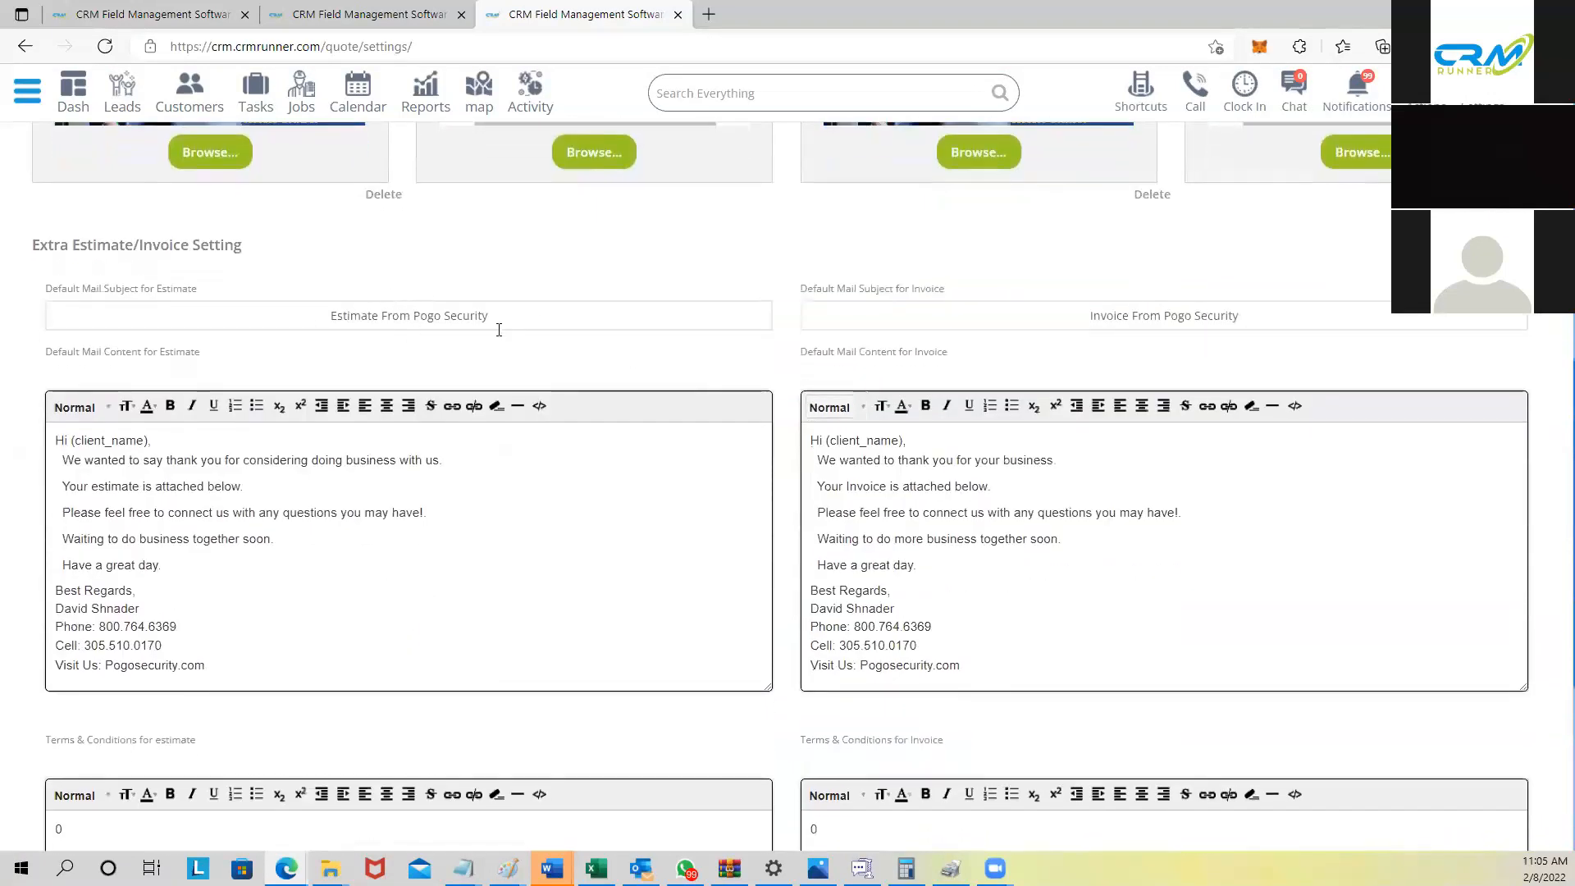
pyautogui.scroll(-3, 498, 328)
pyautogui.moveTo(108, 203)
pyautogui.mouseDown()
pyautogui.moveTo(151, 333)
pyautogui.moveTo(211, 438)
pyautogui.mouseUp()
pyautogui.scroll(-2, 214, 450)
# Step: Highlight the 'Terms & Conditions for estimate' and 'Signature in estimate' labels
pyautogui.moveTo(50, 348); pyautogui.dragTo(215, 359)
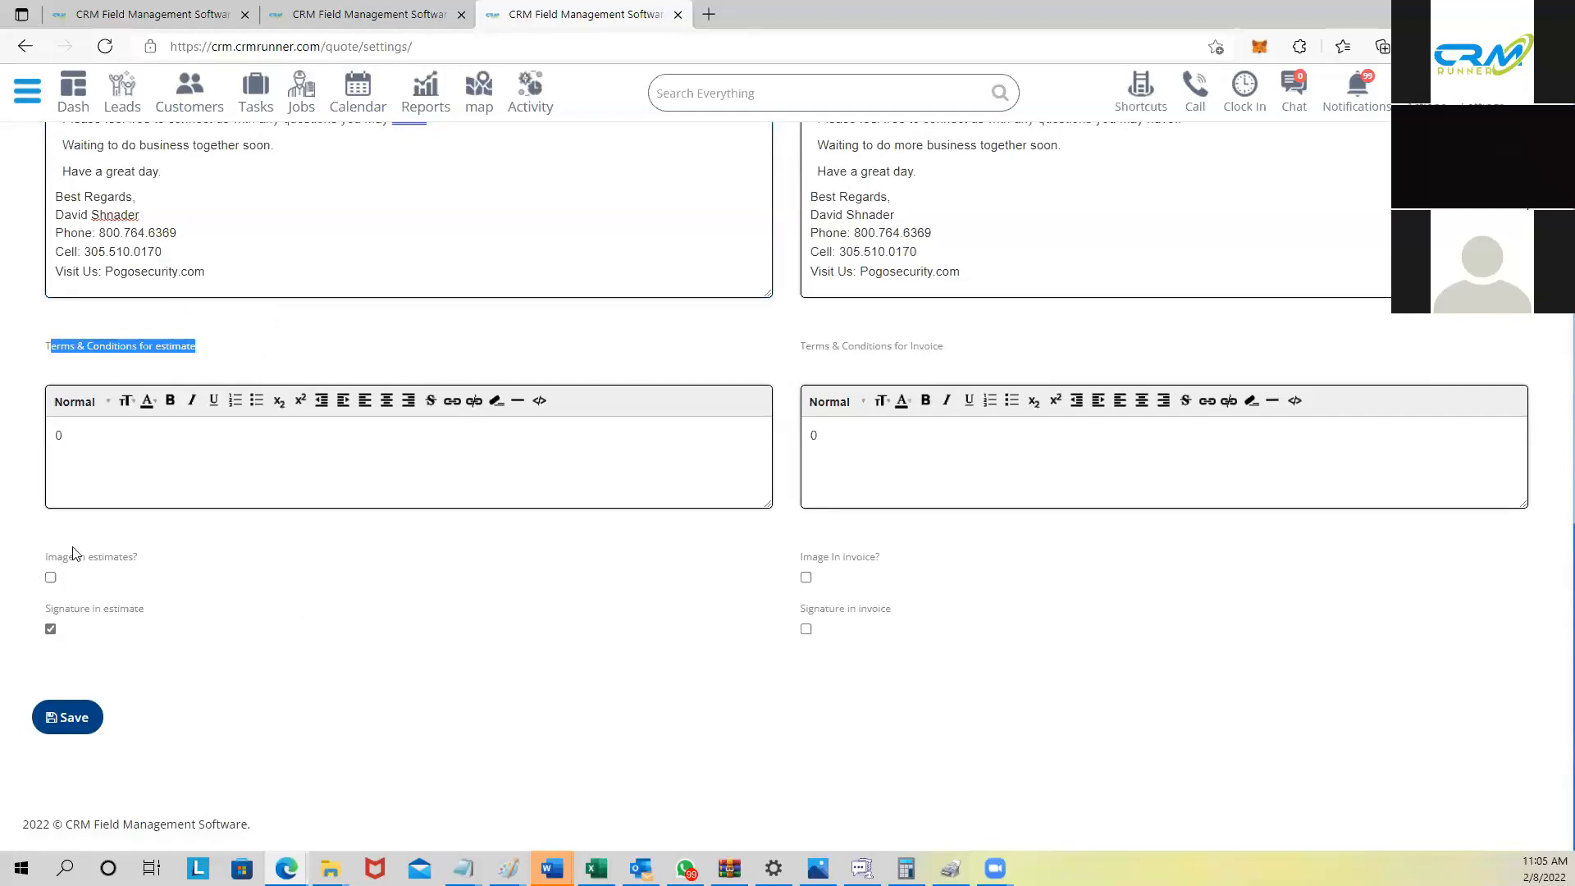
pyautogui.moveTo(49, 616); pyautogui.dragTo(160, 621)
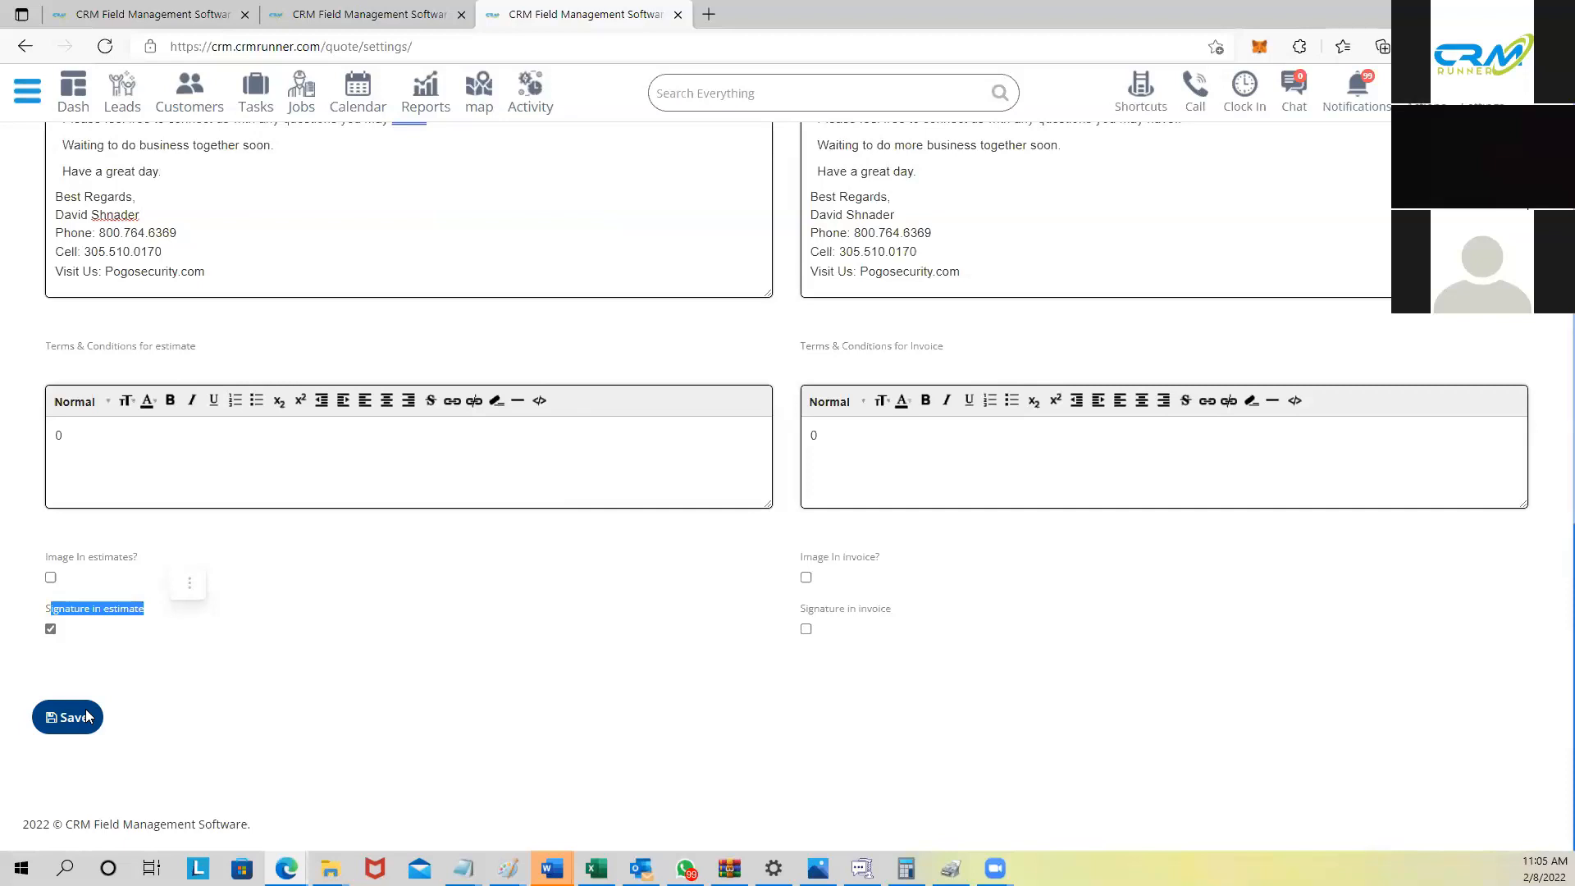
pyautogui.scroll(3, 88, 717)
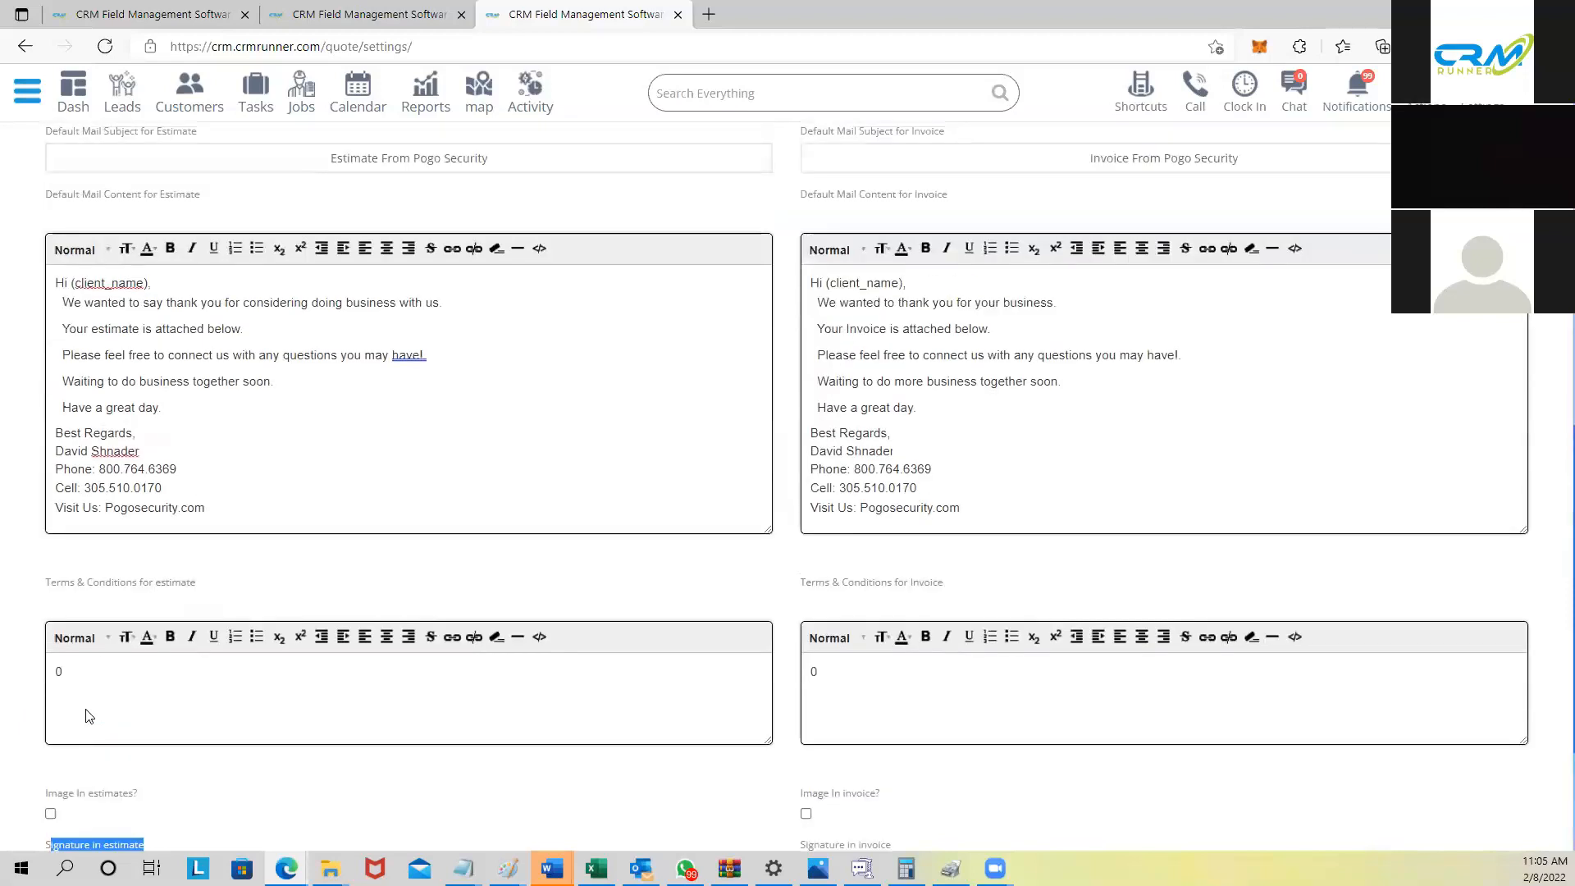
pyautogui.scroll(7, 88, 717)
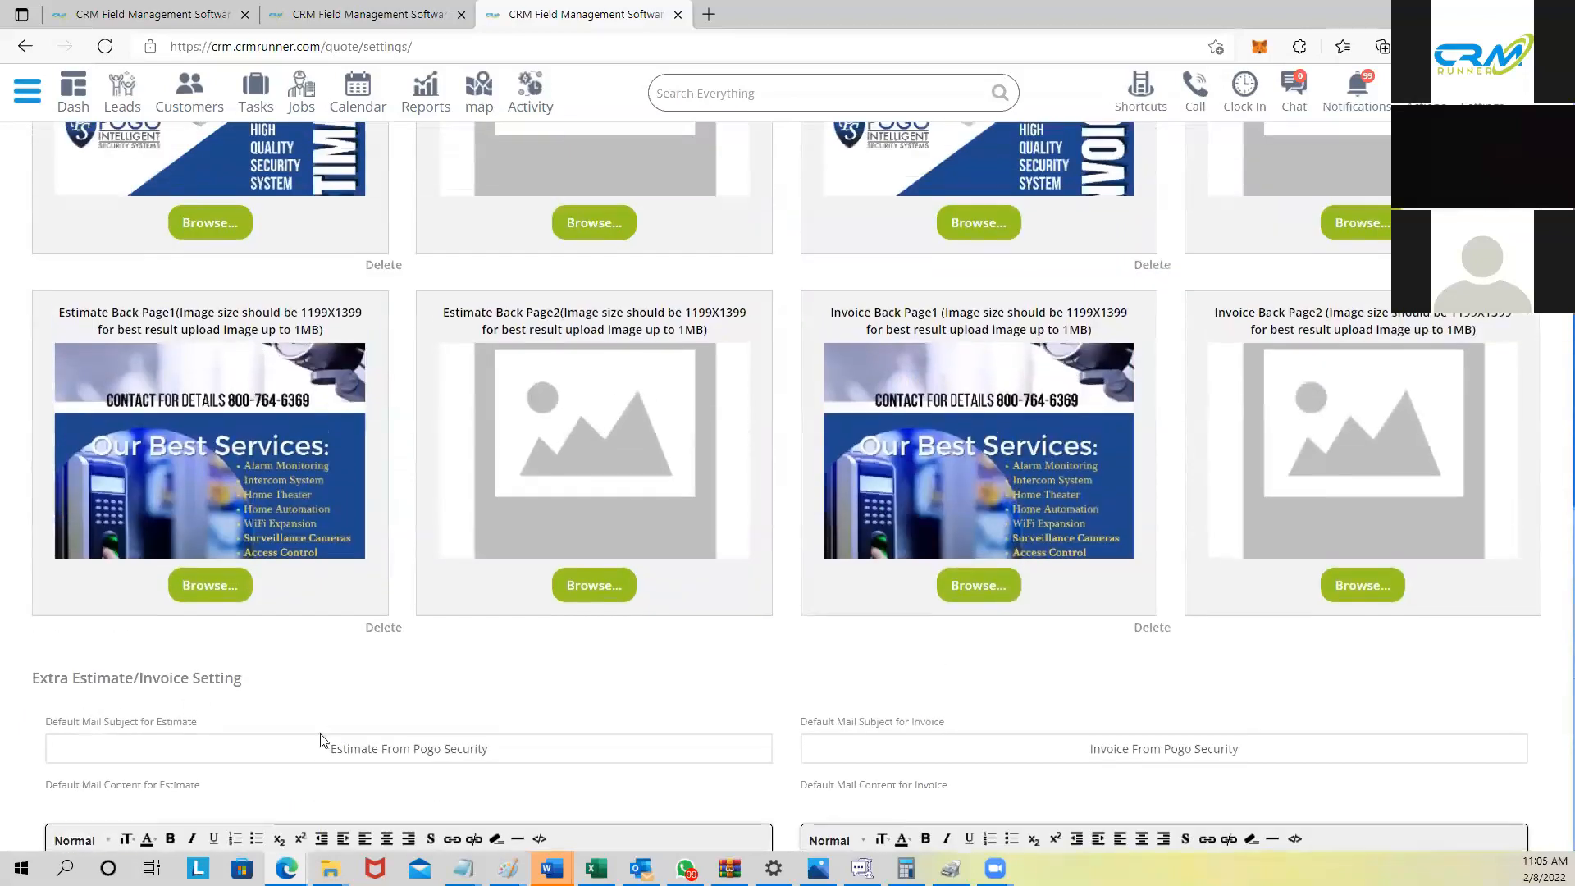
pyautogui.scroll(3, 320, 740)
pyautogui.click(25, 95)
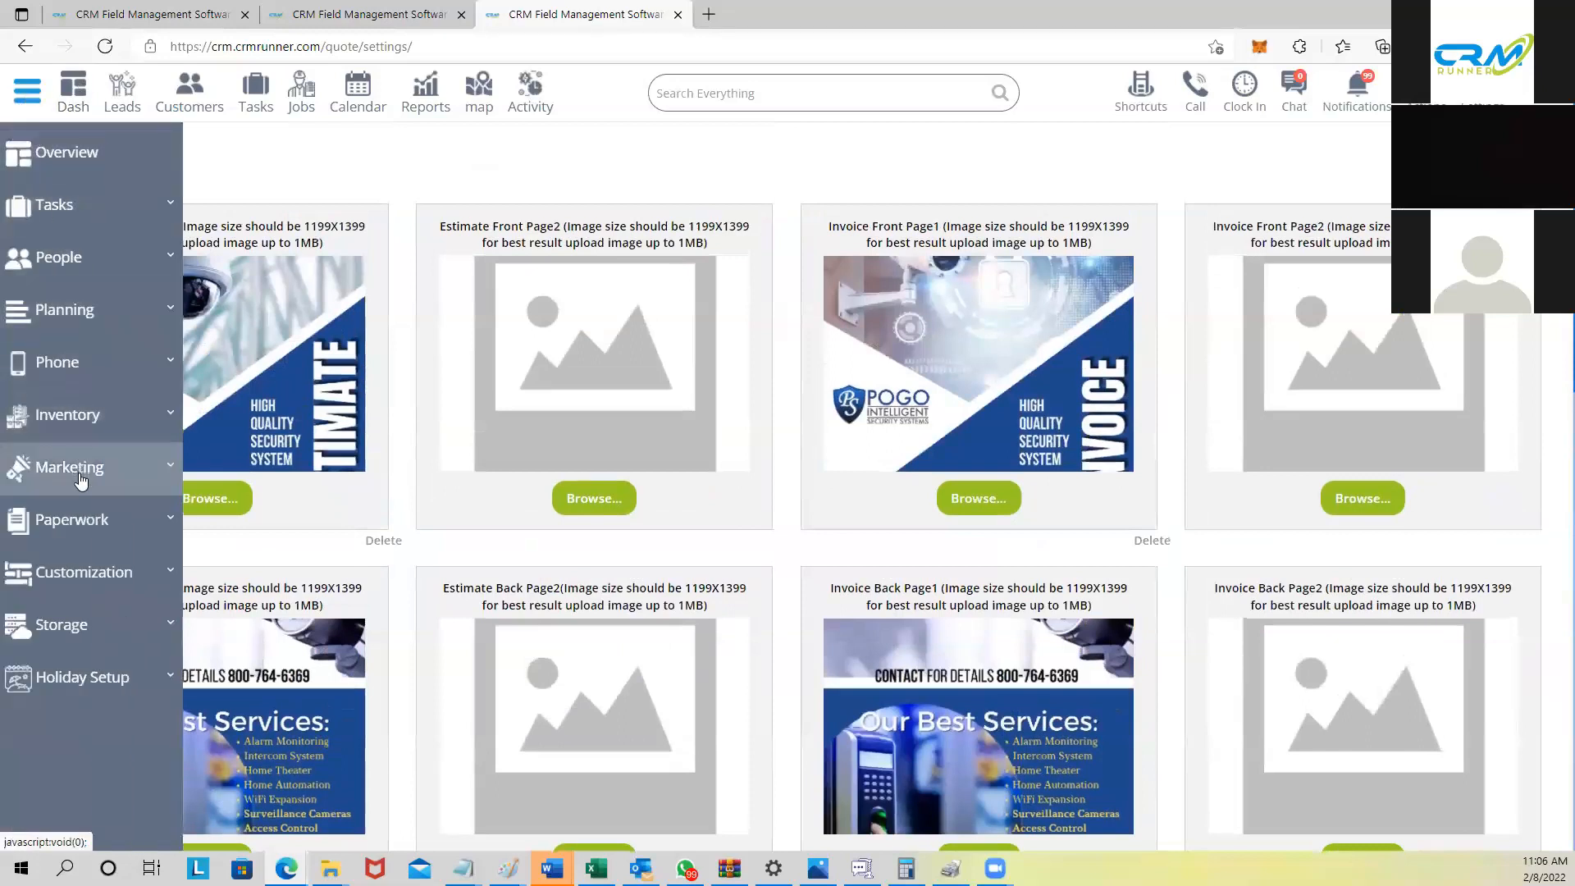
# Step: Expand Phone to list Call History, Buy a number, My numbers, Voice Mail and IVR
pyautogui.click(59, 364)
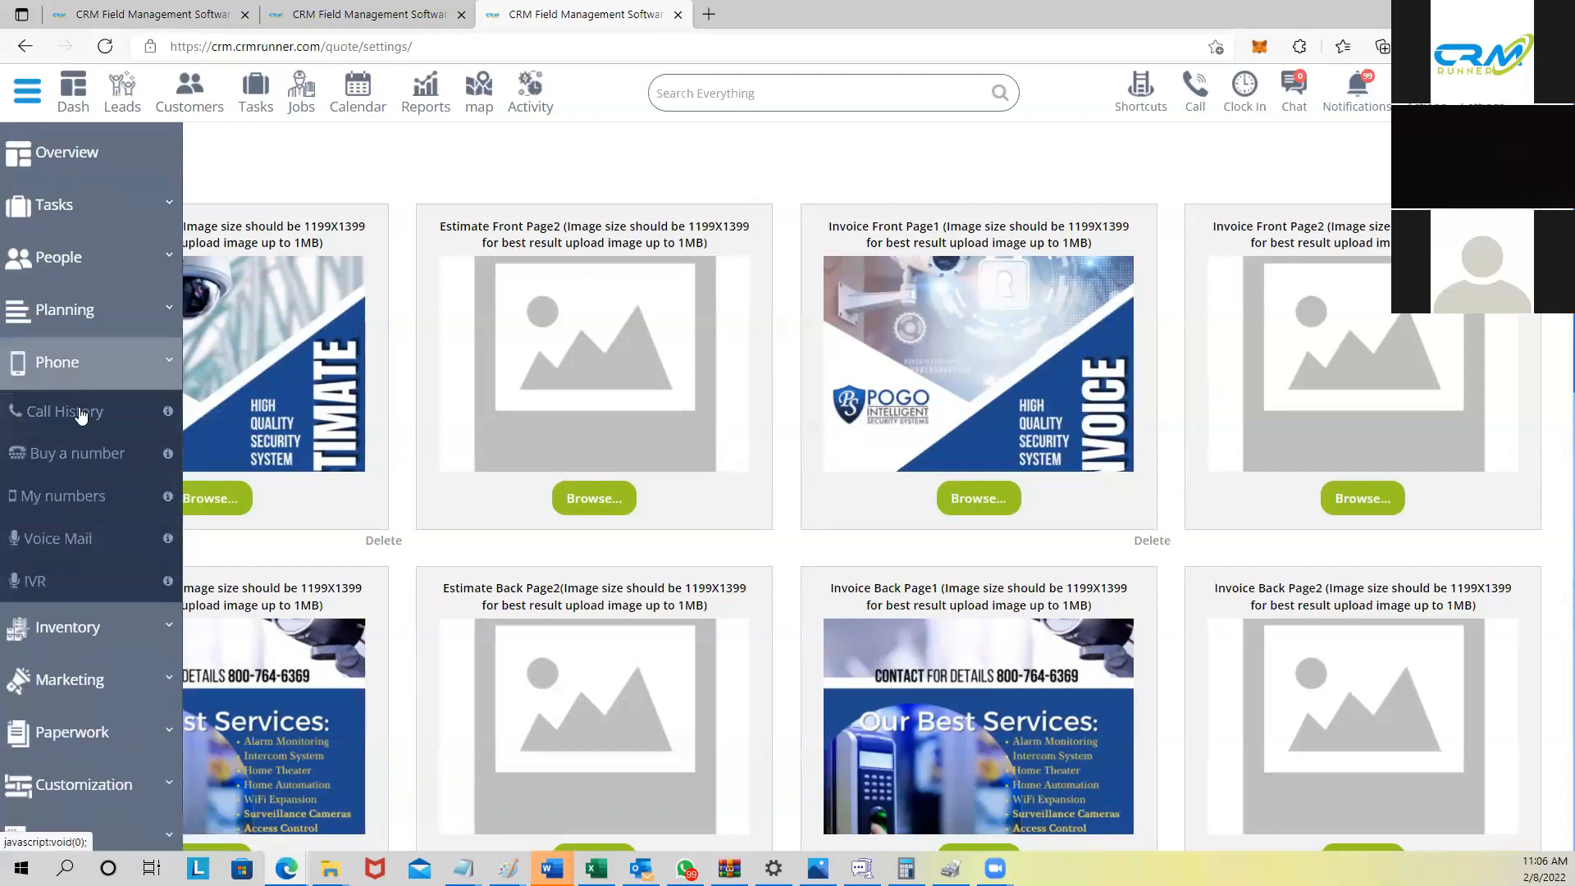
pyautogui.scroll(-3, 94, 500)
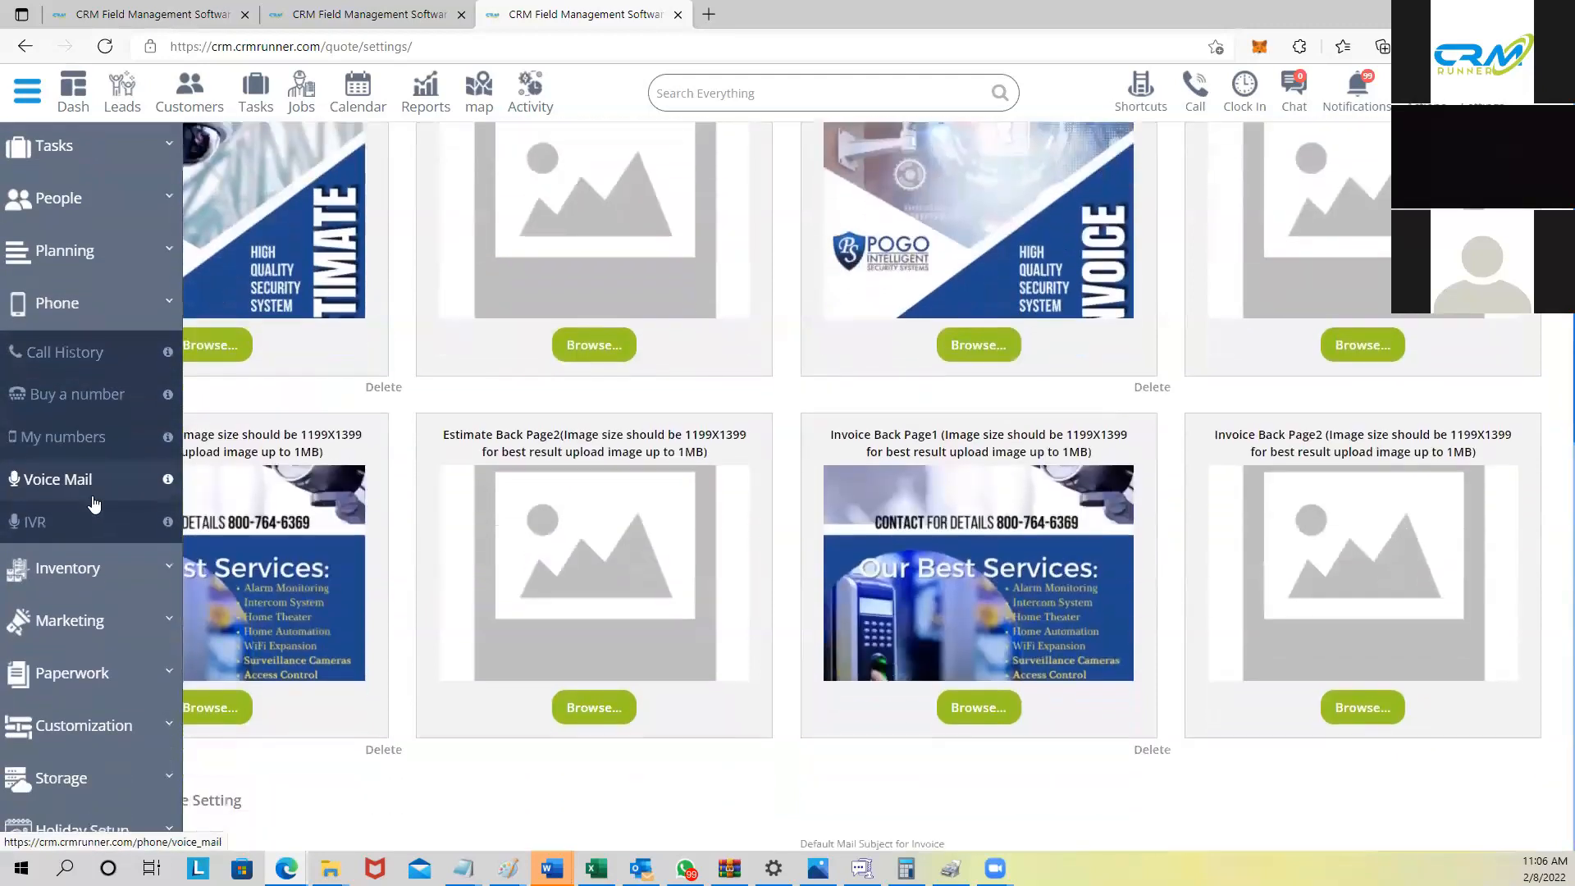
pyautogui.scroll(-1, 94, 503)
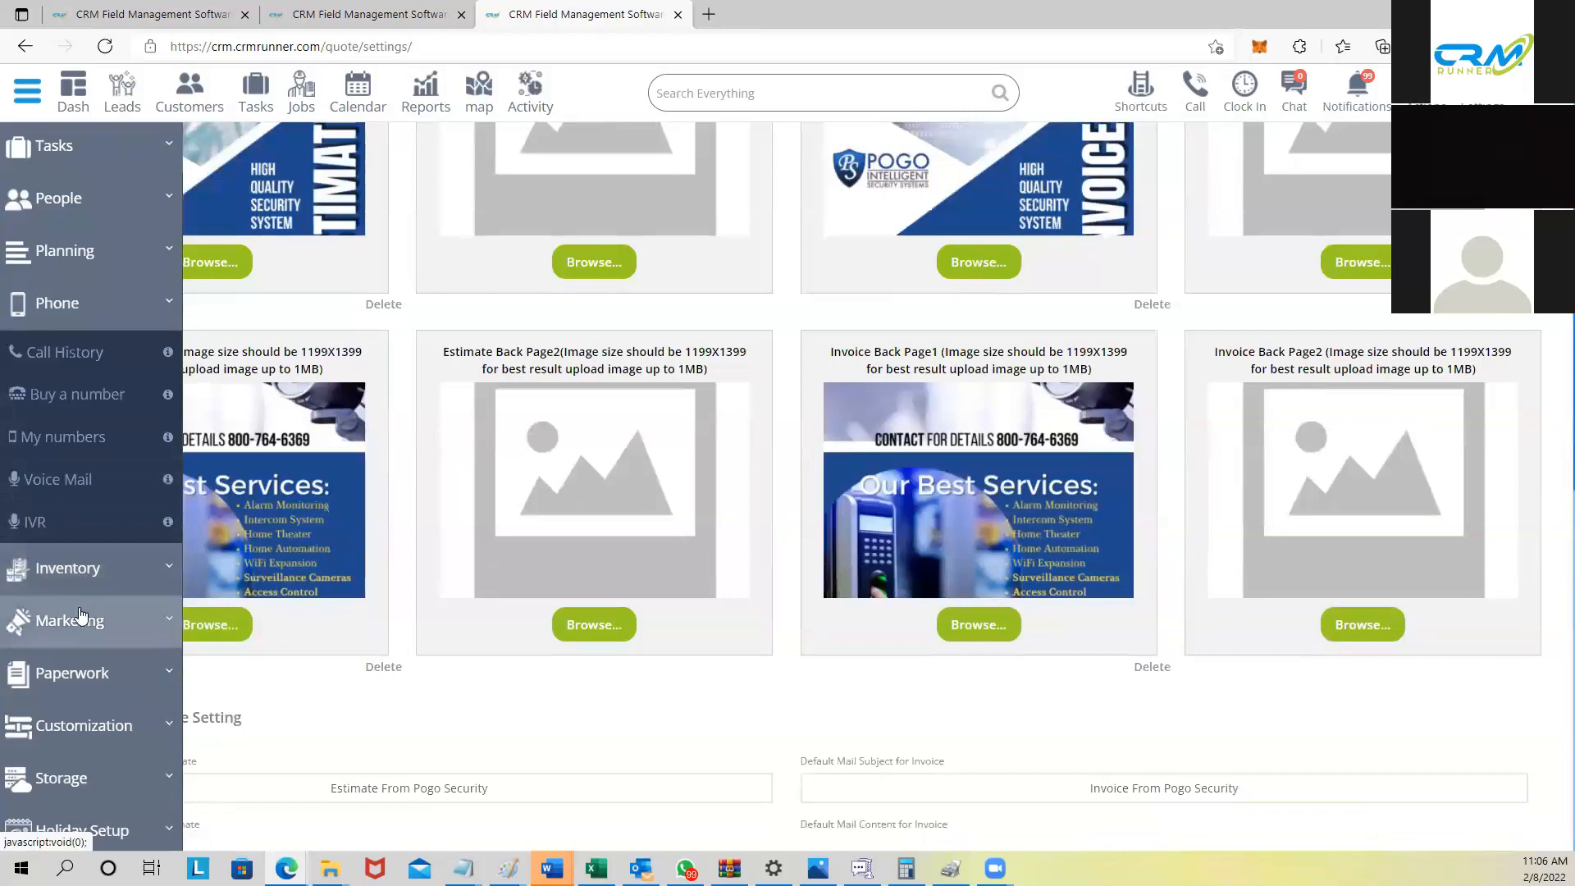
# Step: Go to Marketing > Mail Template and start customizing Template 3
pyautogui.click(81, 617)
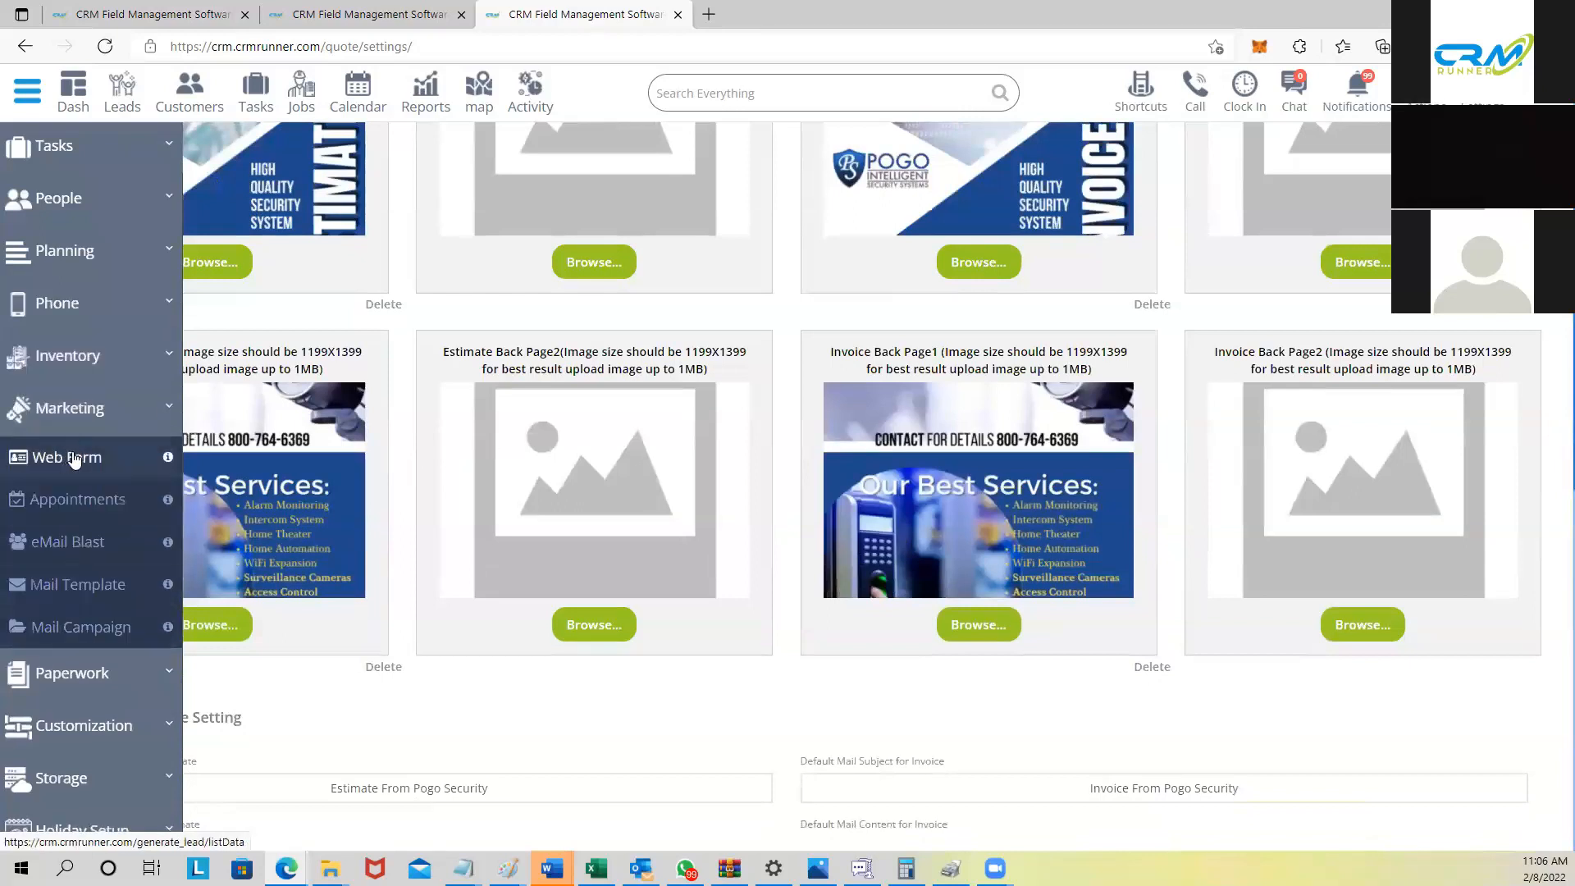
pyautogui.click(76, 583)
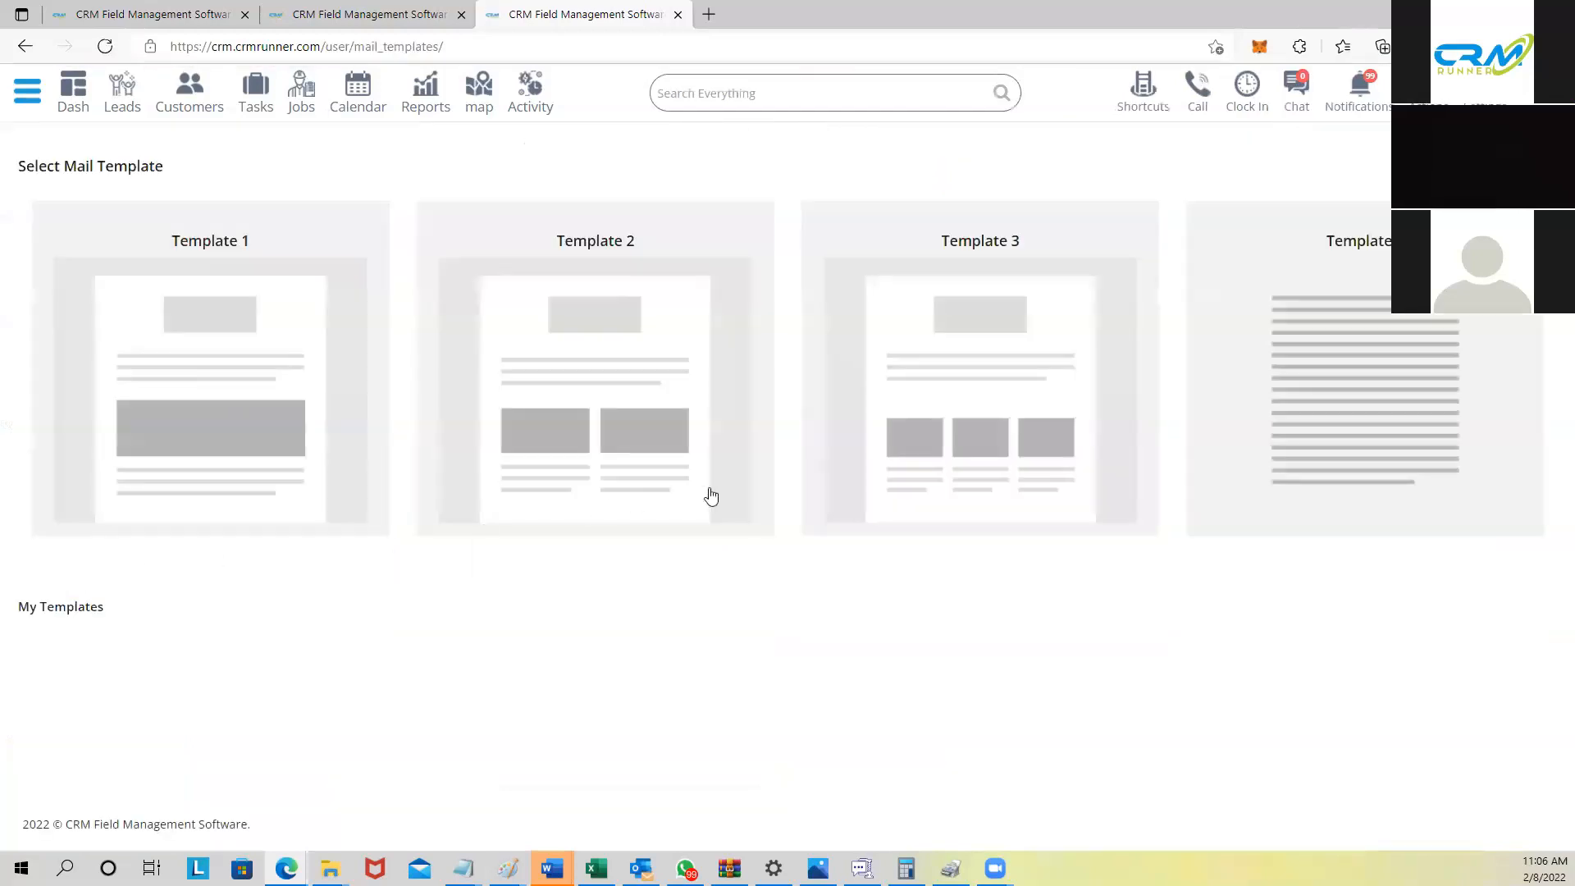
pyautogui.click(943, 391)
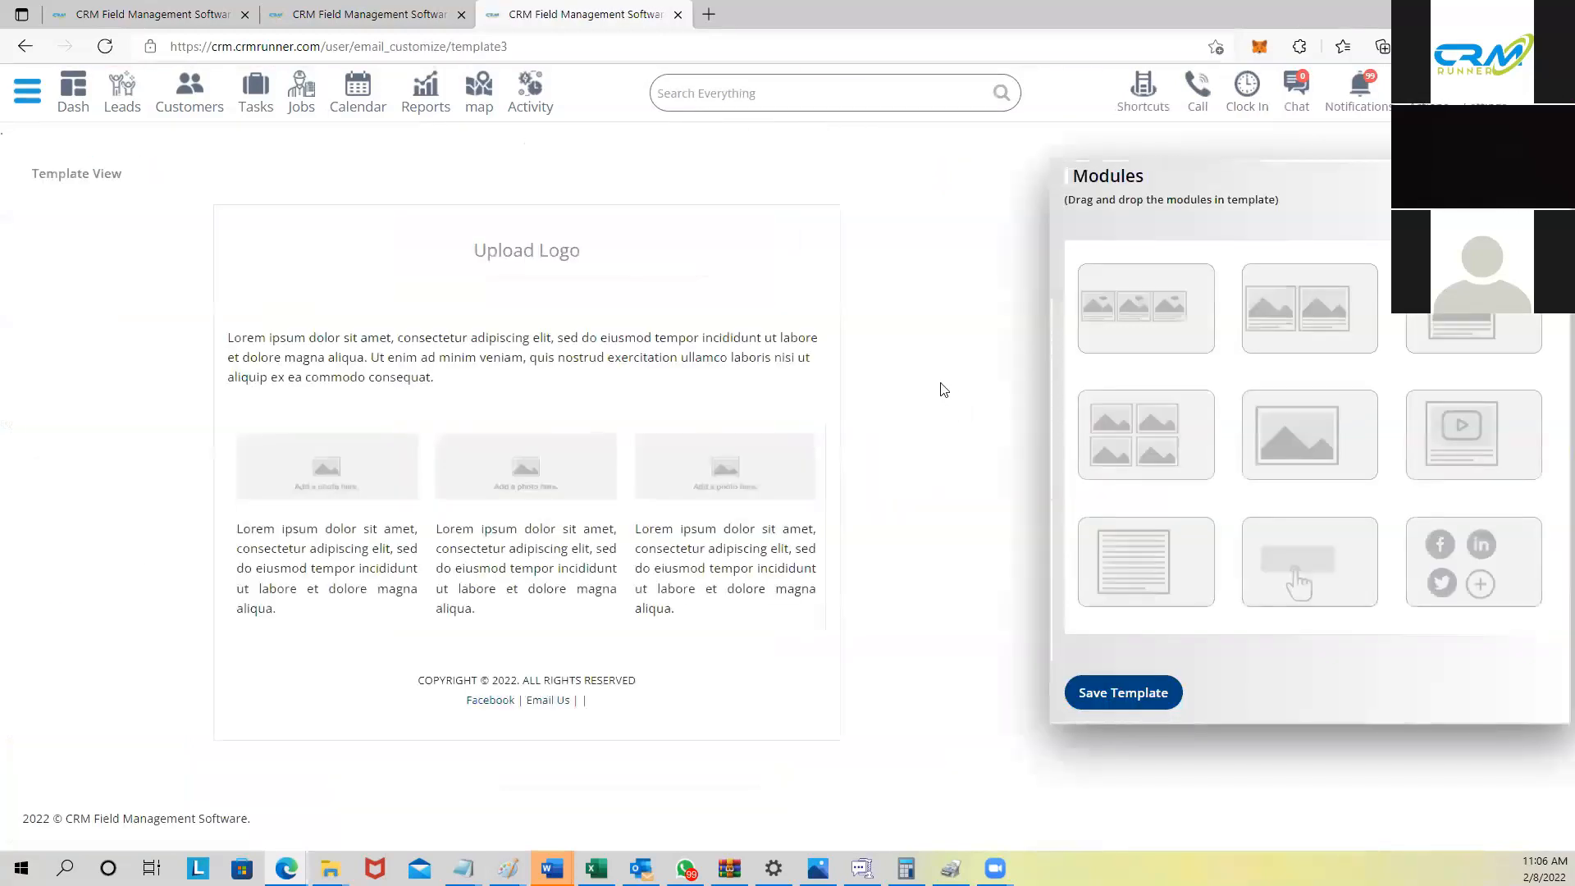
pyautogui.moveTo(1480, 434); pyautogui.dragTo(503, 358)
pyautogui.scroll(-3, 738, 509)
pyautogui.moveTo(1405, 353); pyautogui.dragTo(521, 574)
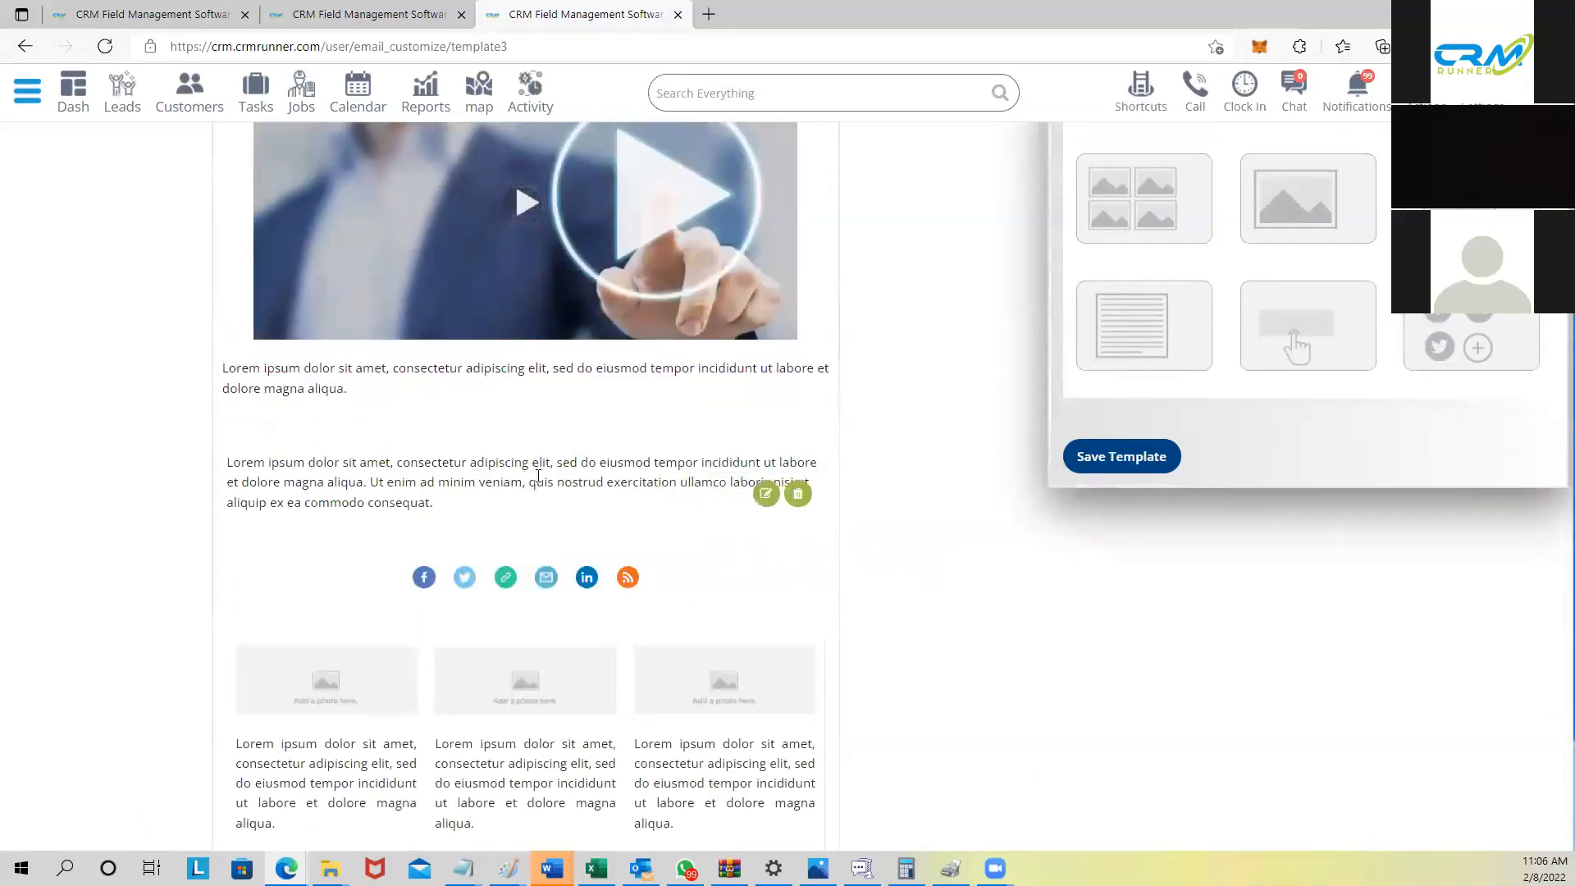
pyautogui.scroll(3, 537, 476)
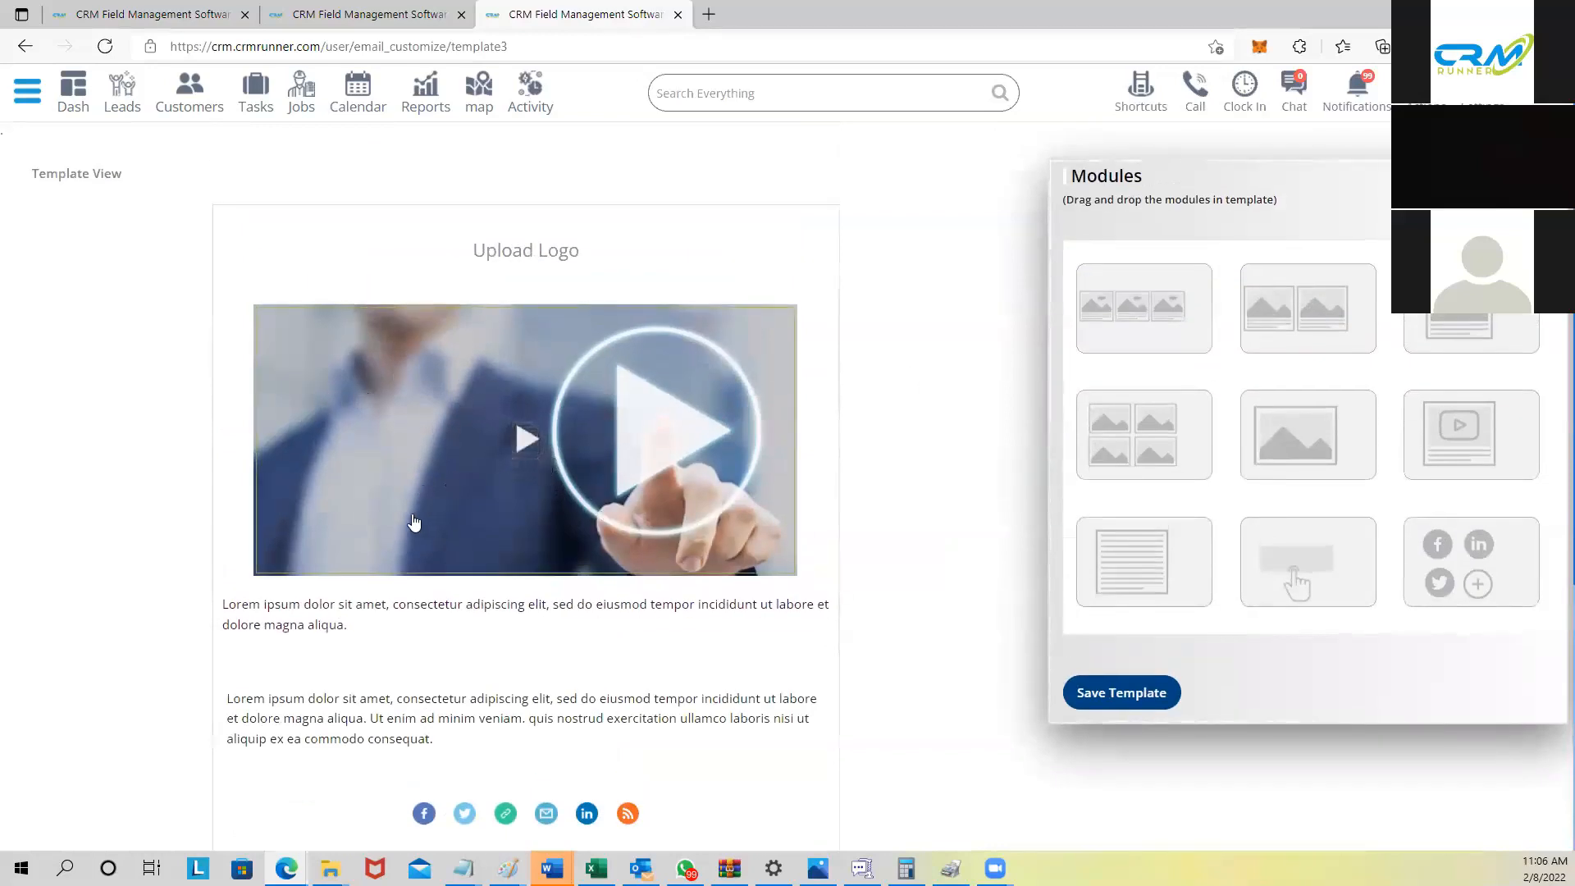
pyautogui.scroll(-4, 358, 558)
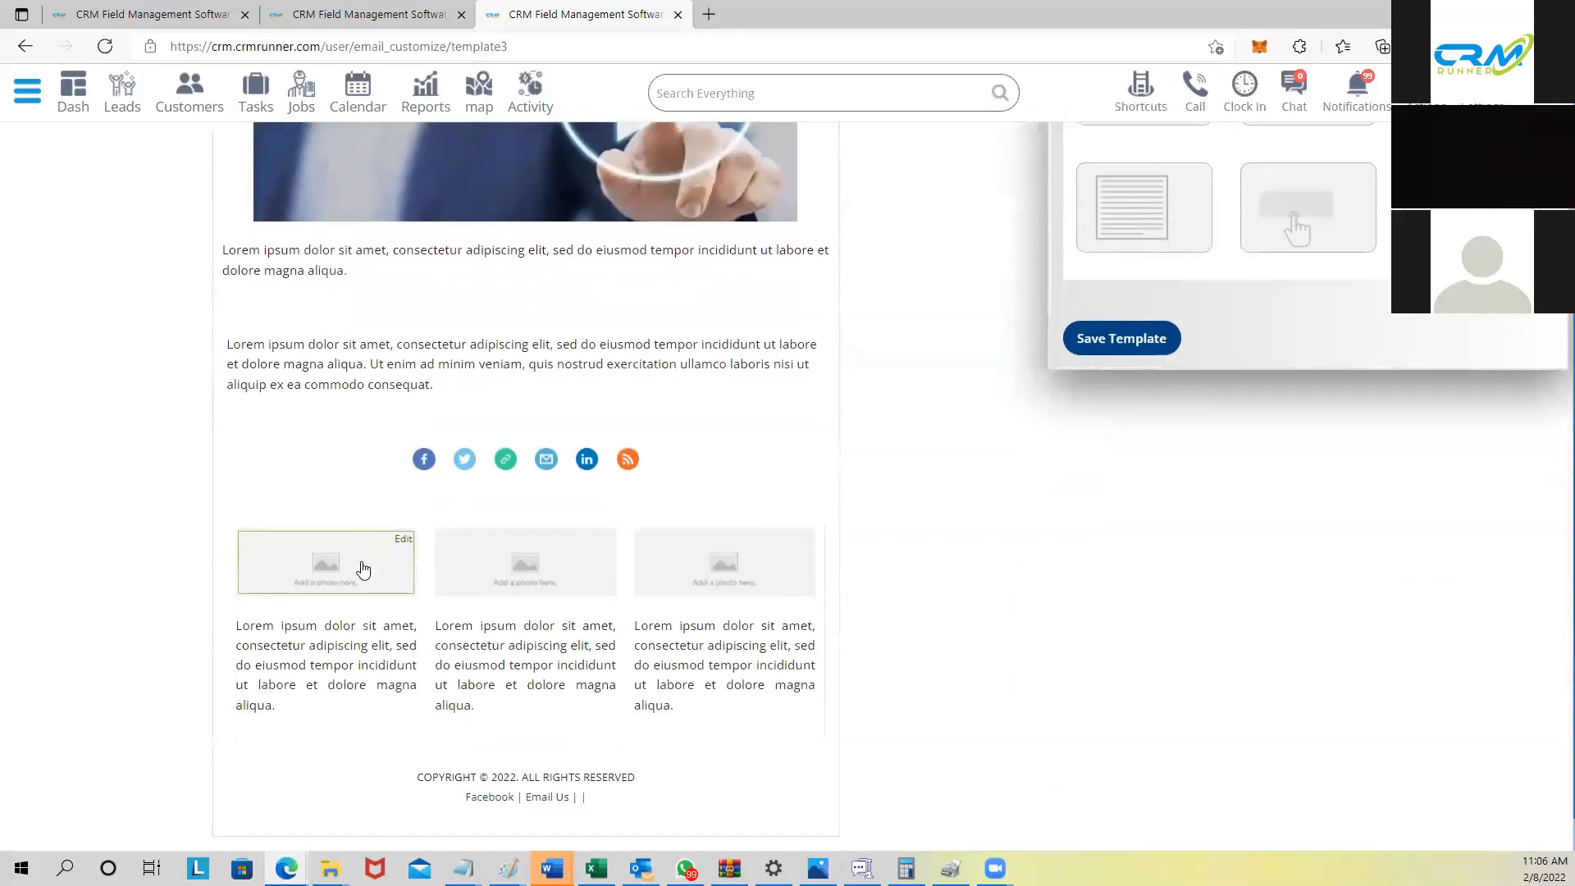
pyautogui.scroll(-1, 363, 568)
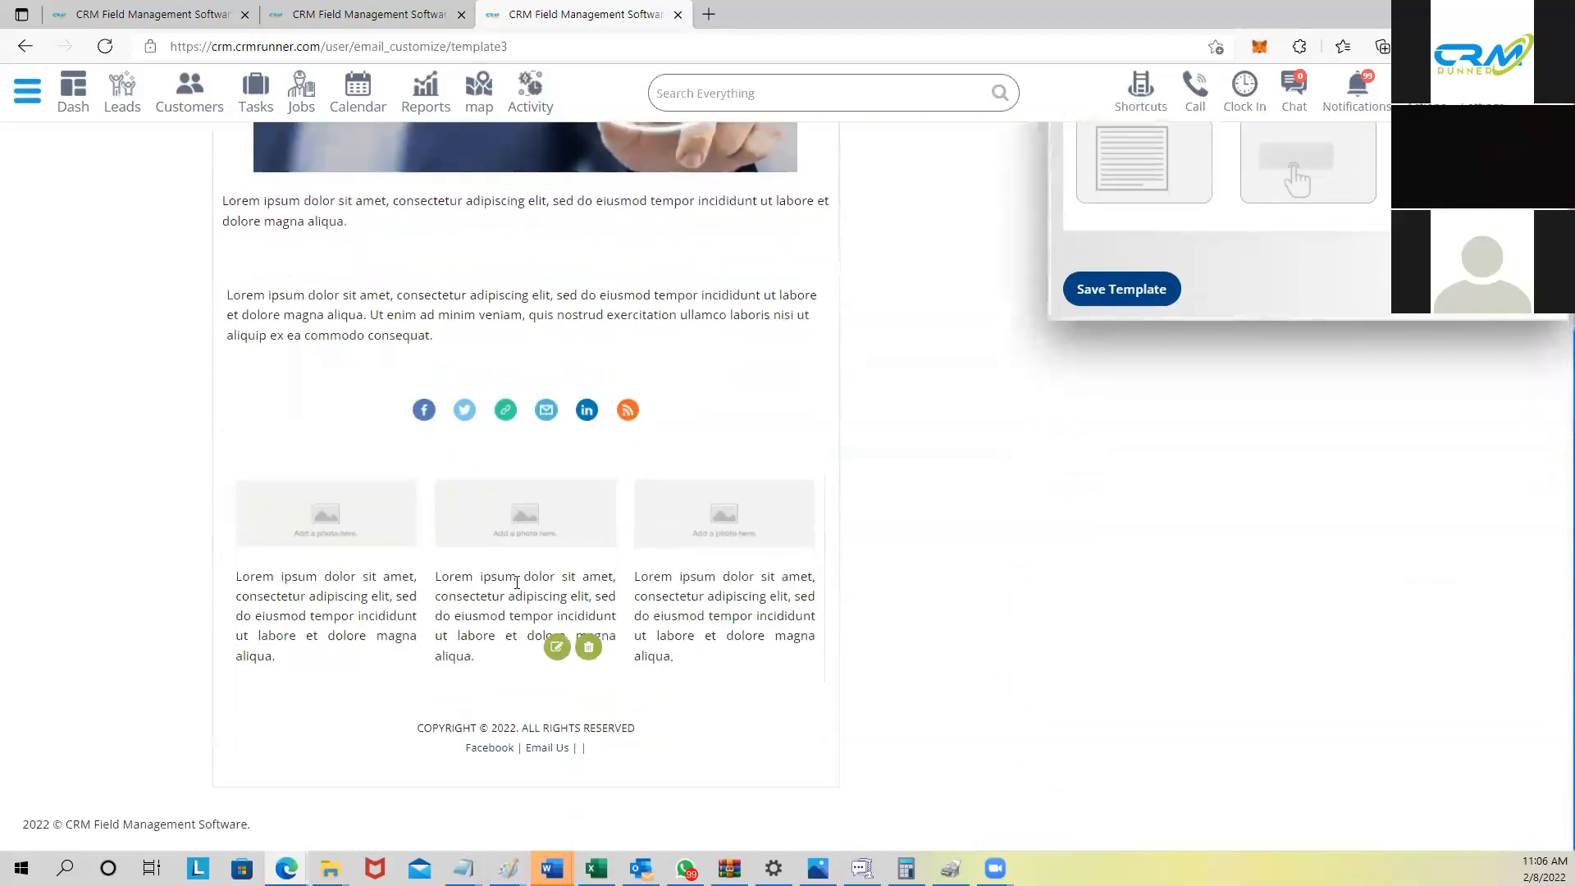
pyautogui.scroll(3, 549, 557)
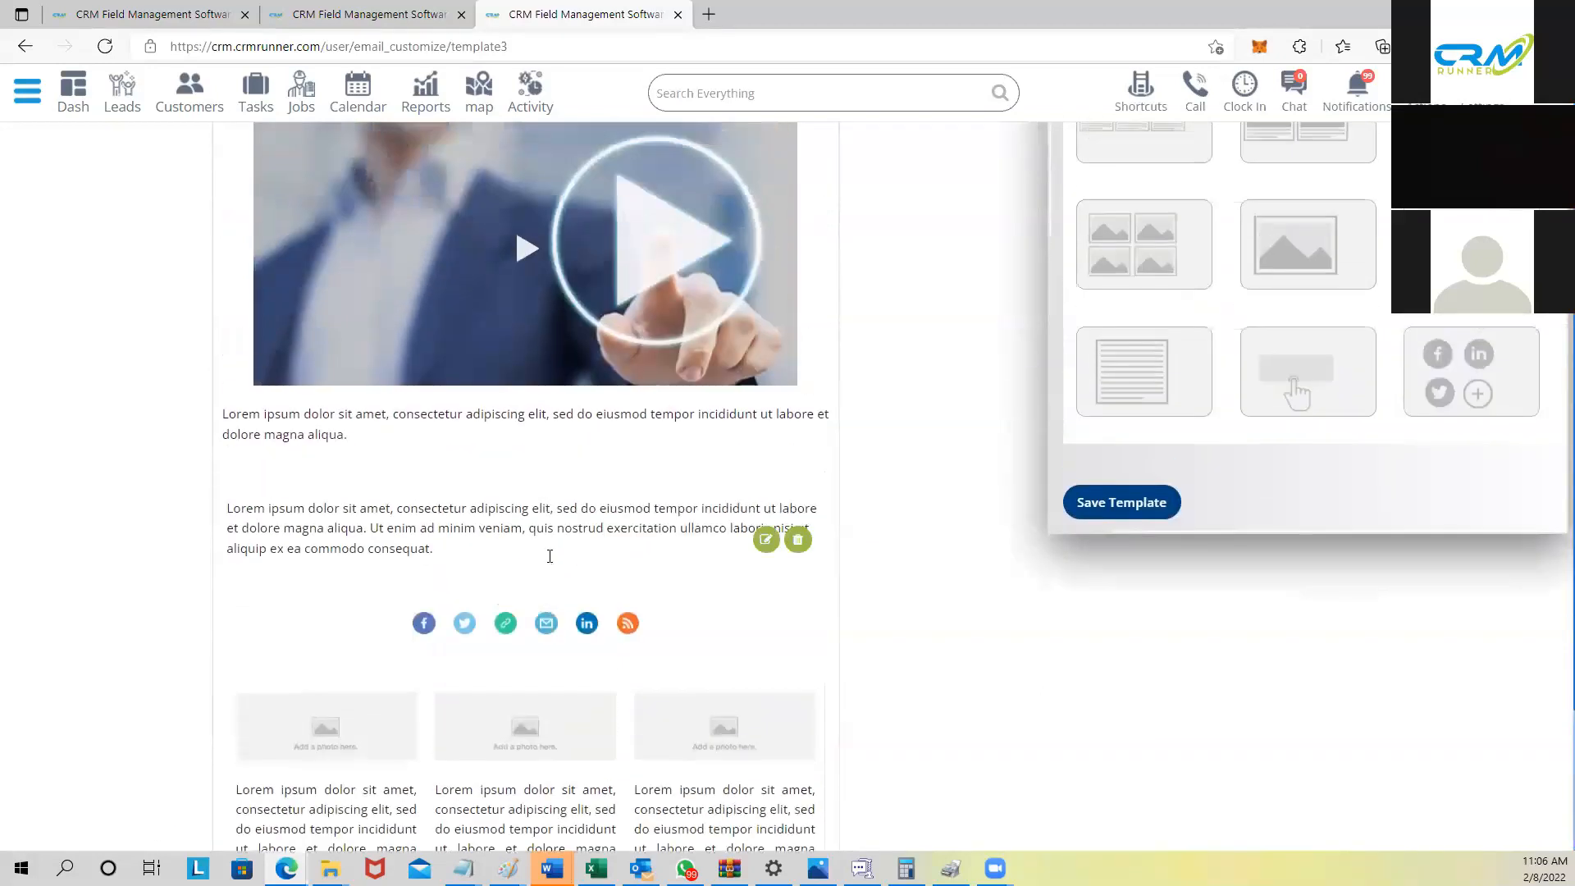
pyautogui.scroll(2, 550, 556)
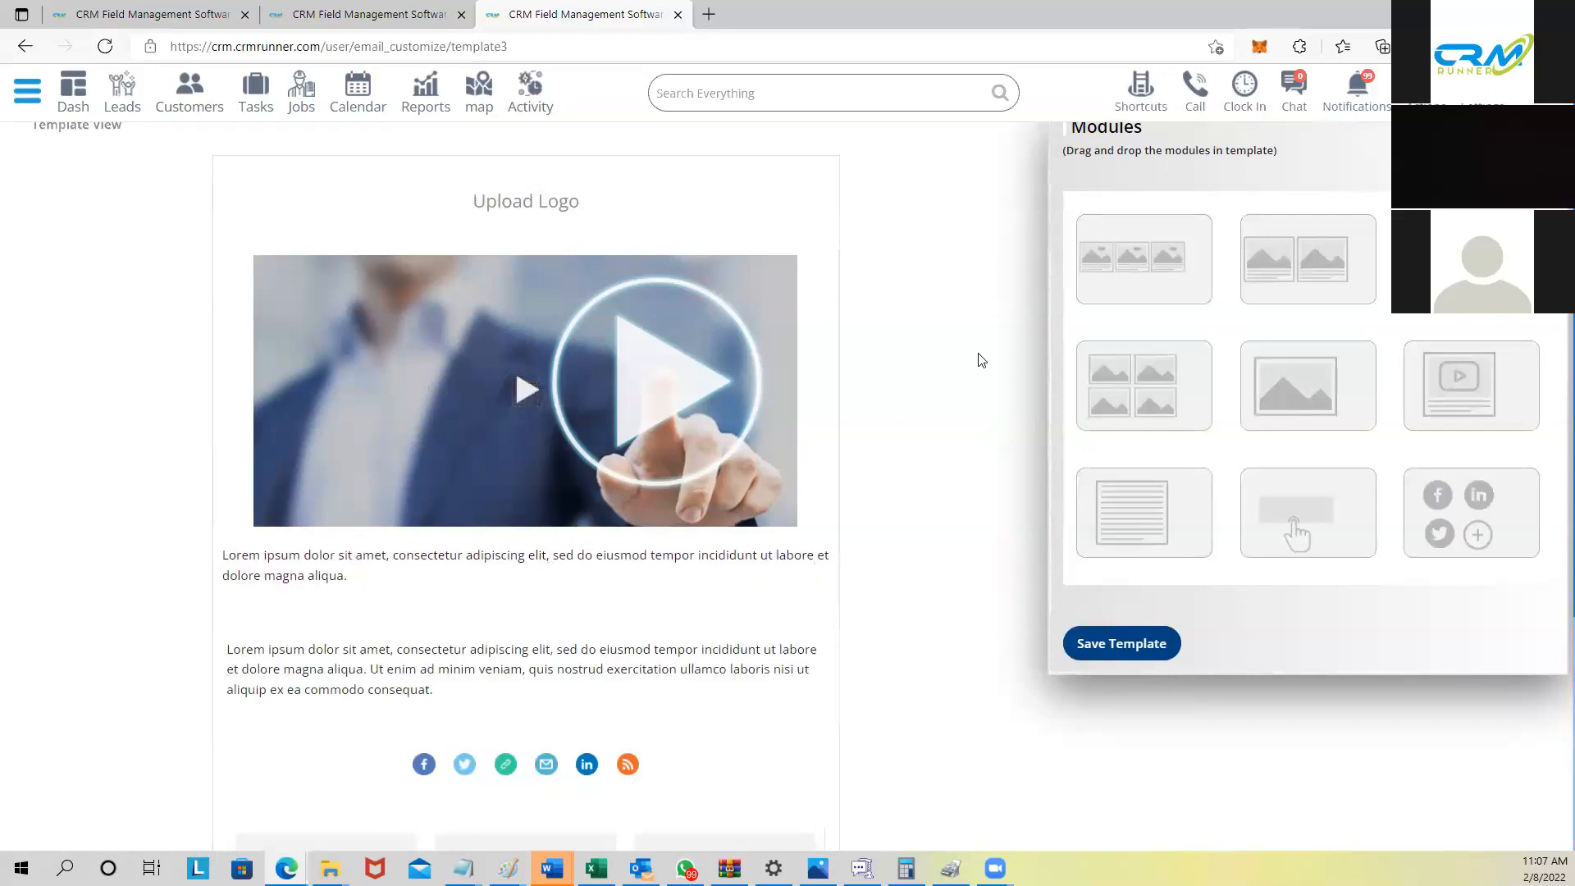
pyautogui.scroll(1, 309, 309)
# Step: Return to the dashboard using Dash in the top navigation bar
pyautogui.click(71, 87)
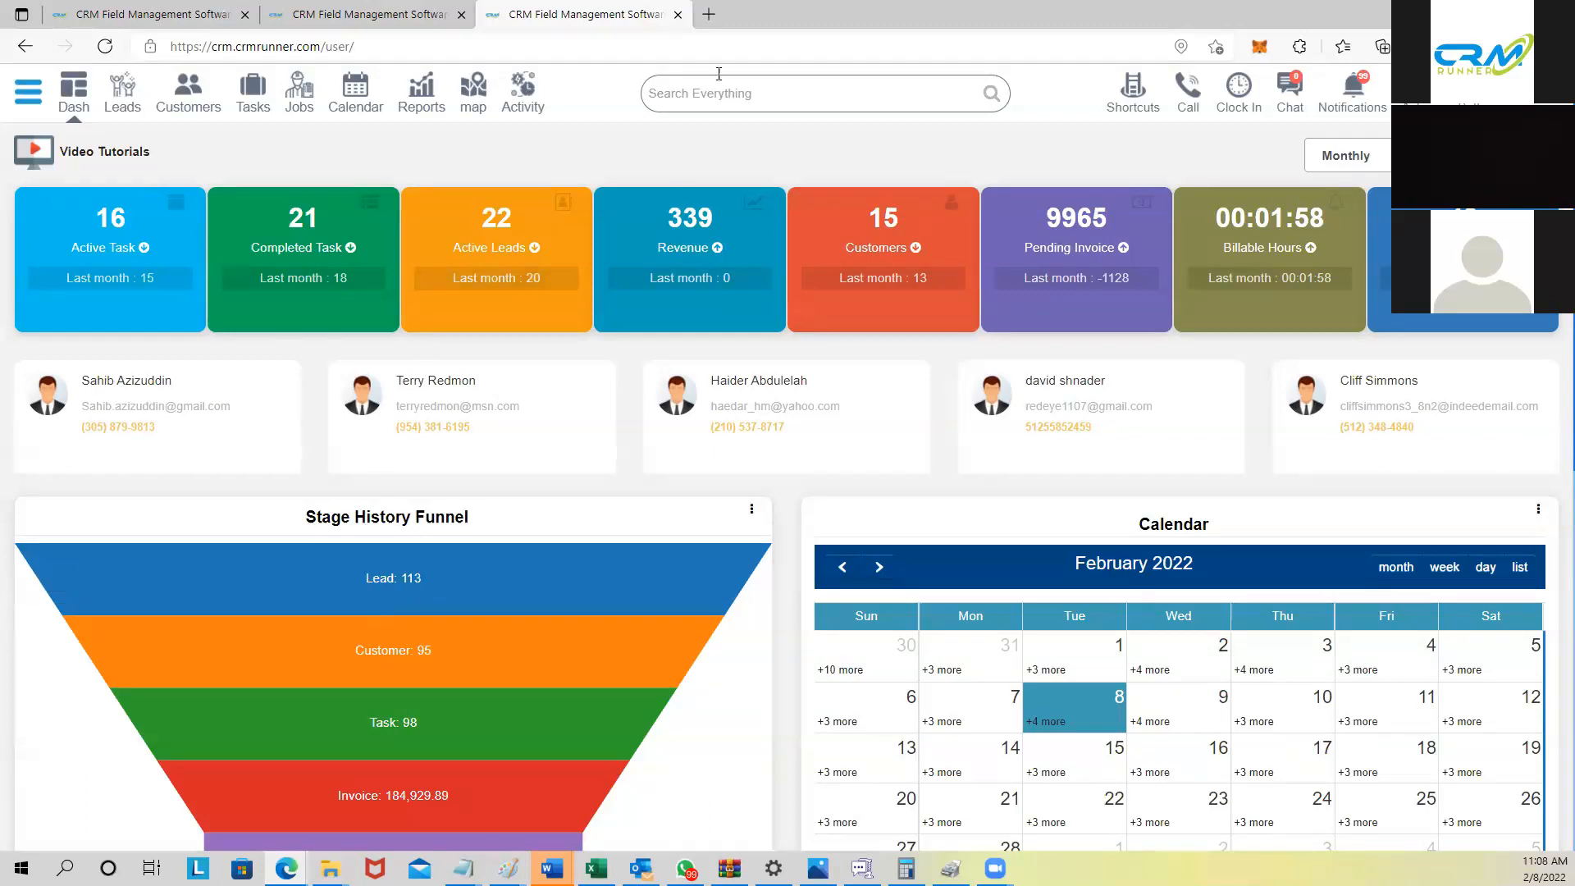
# Step: Load the crmrunner website in a new Edge tab
pyautogui.click(709, 14)
pyautogui.click(688, 41)
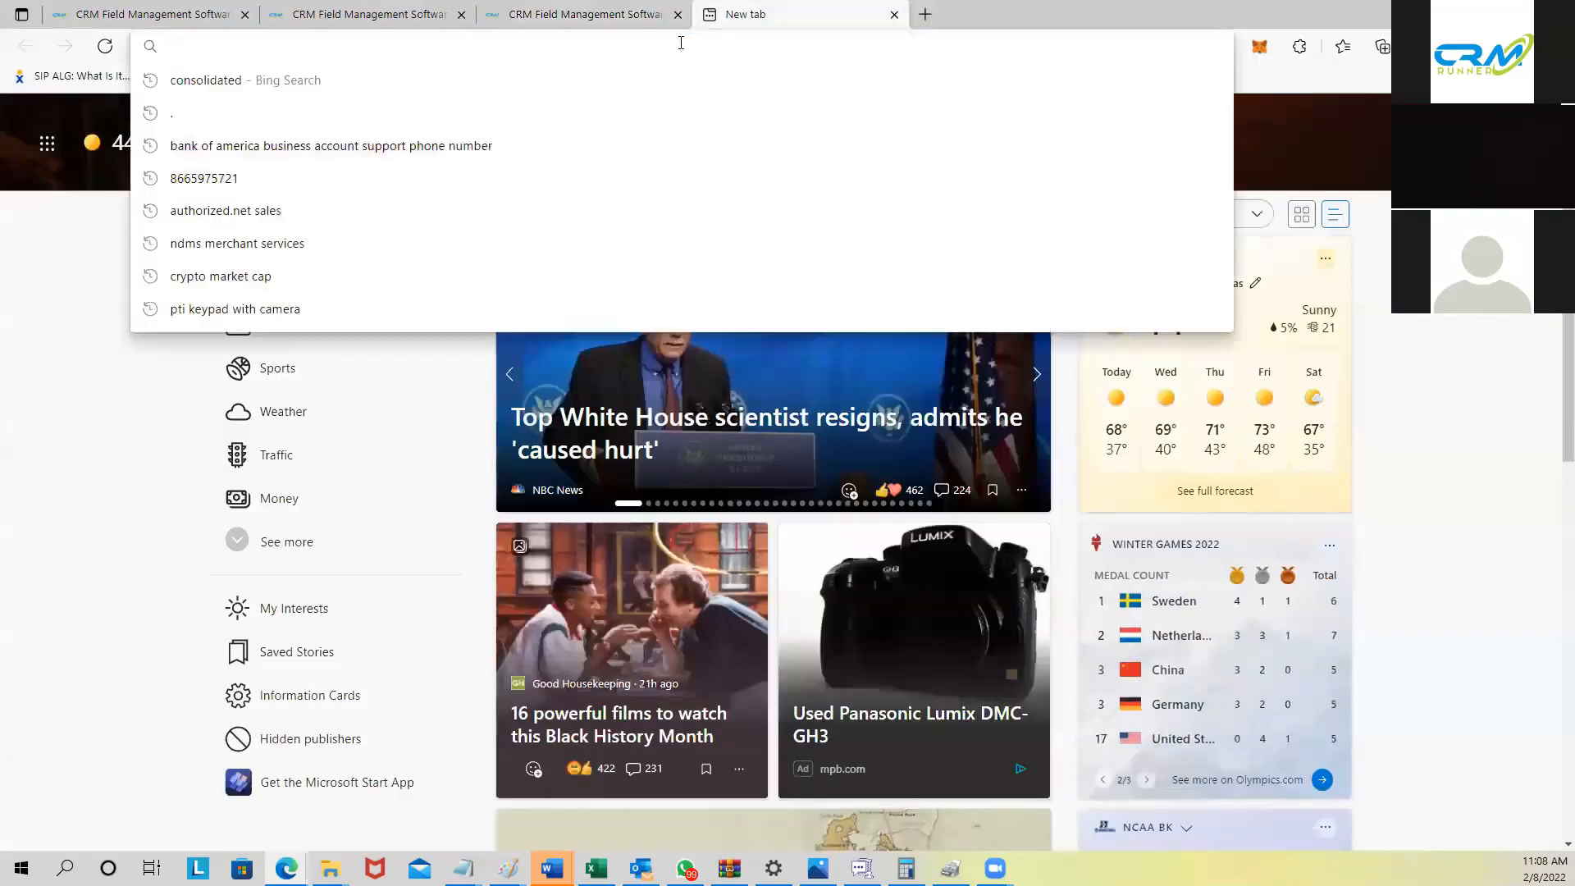
pyautogui.write('crmrunner')
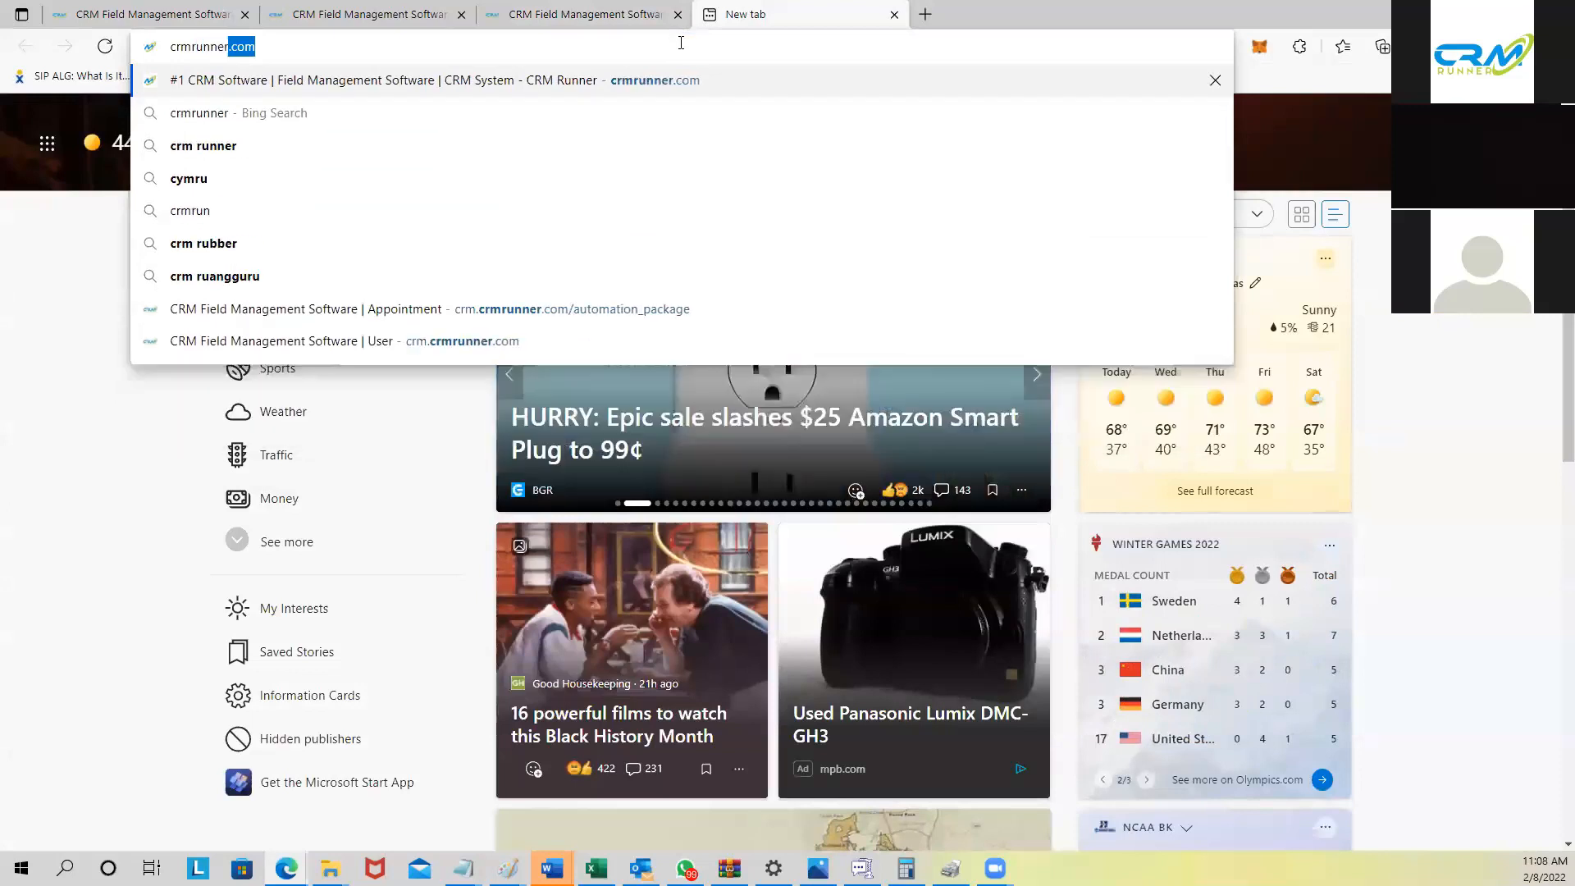
pyautogui.press('Return')
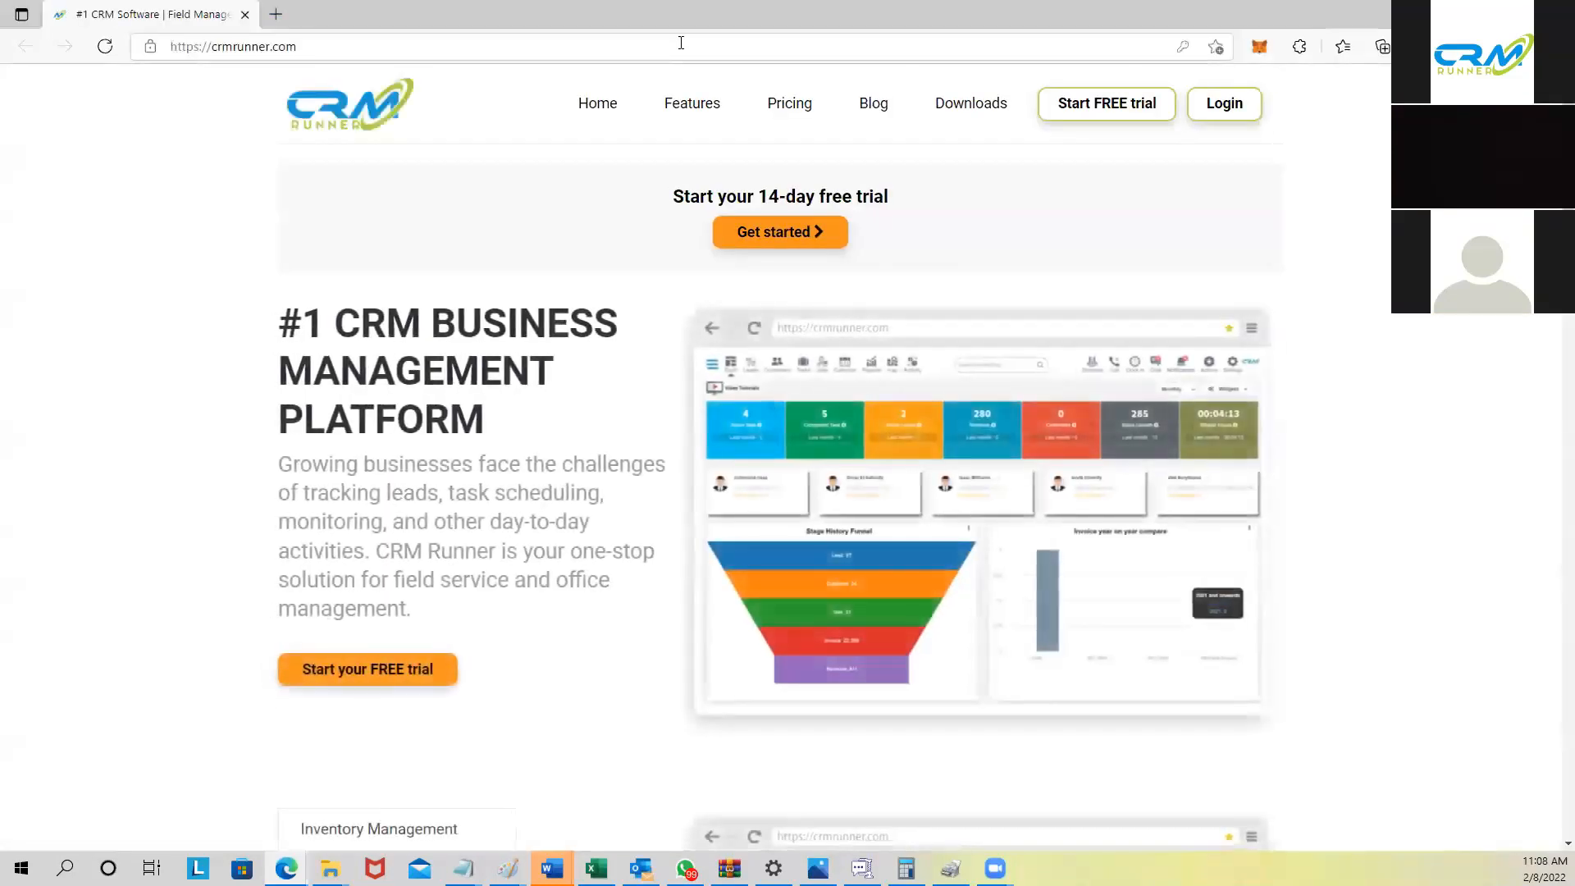
pyautogui.moveTo(199, 47); pyautogui.dragTo(299, 47)
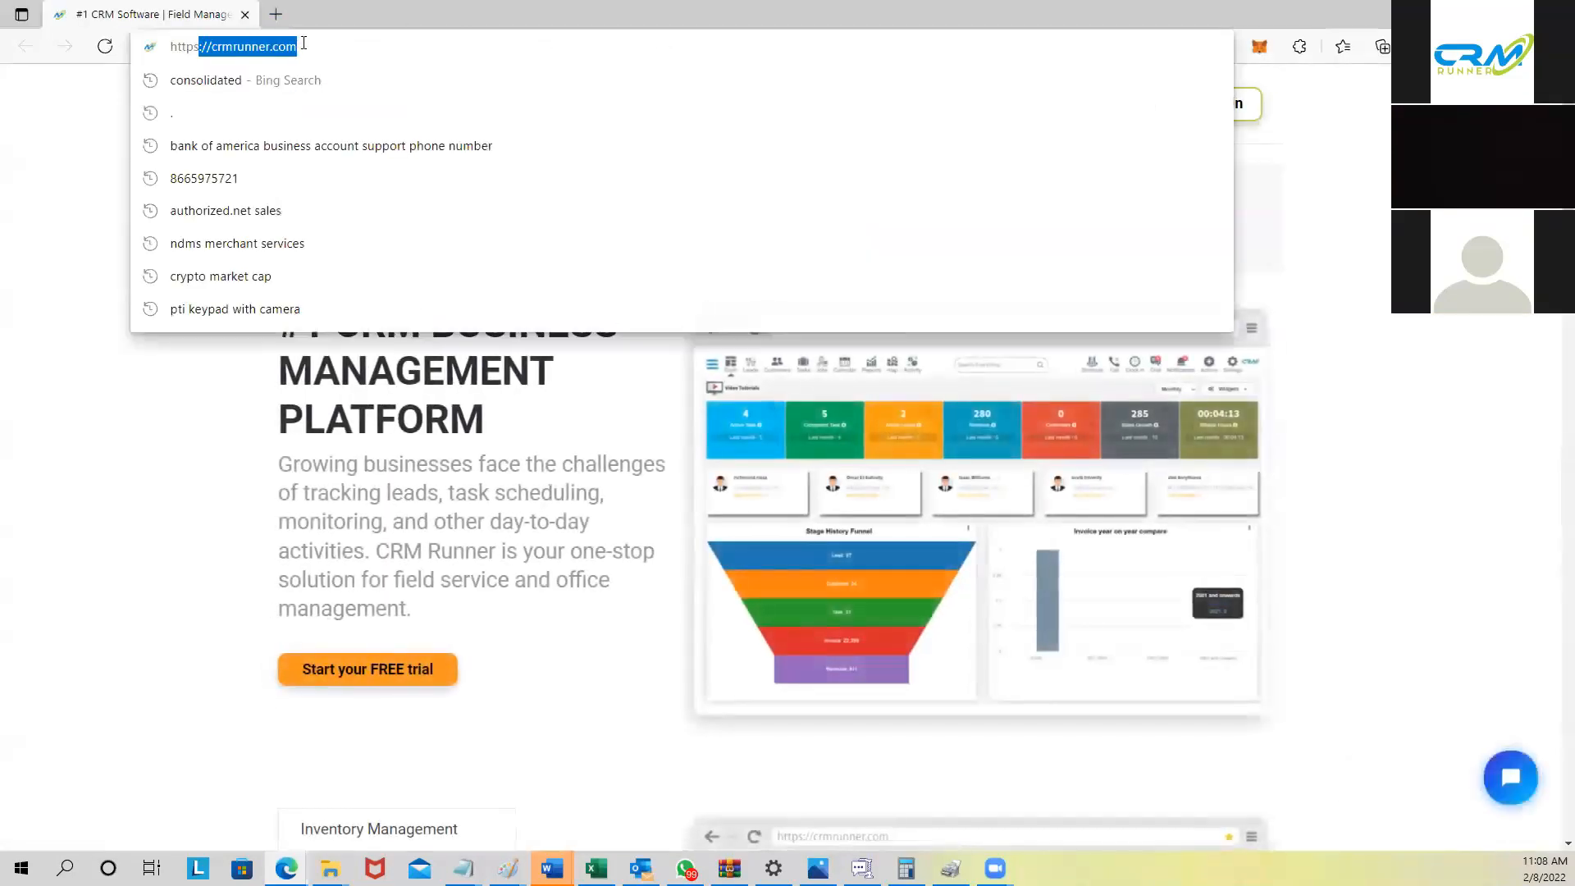
pyautogui.click(92, 121)
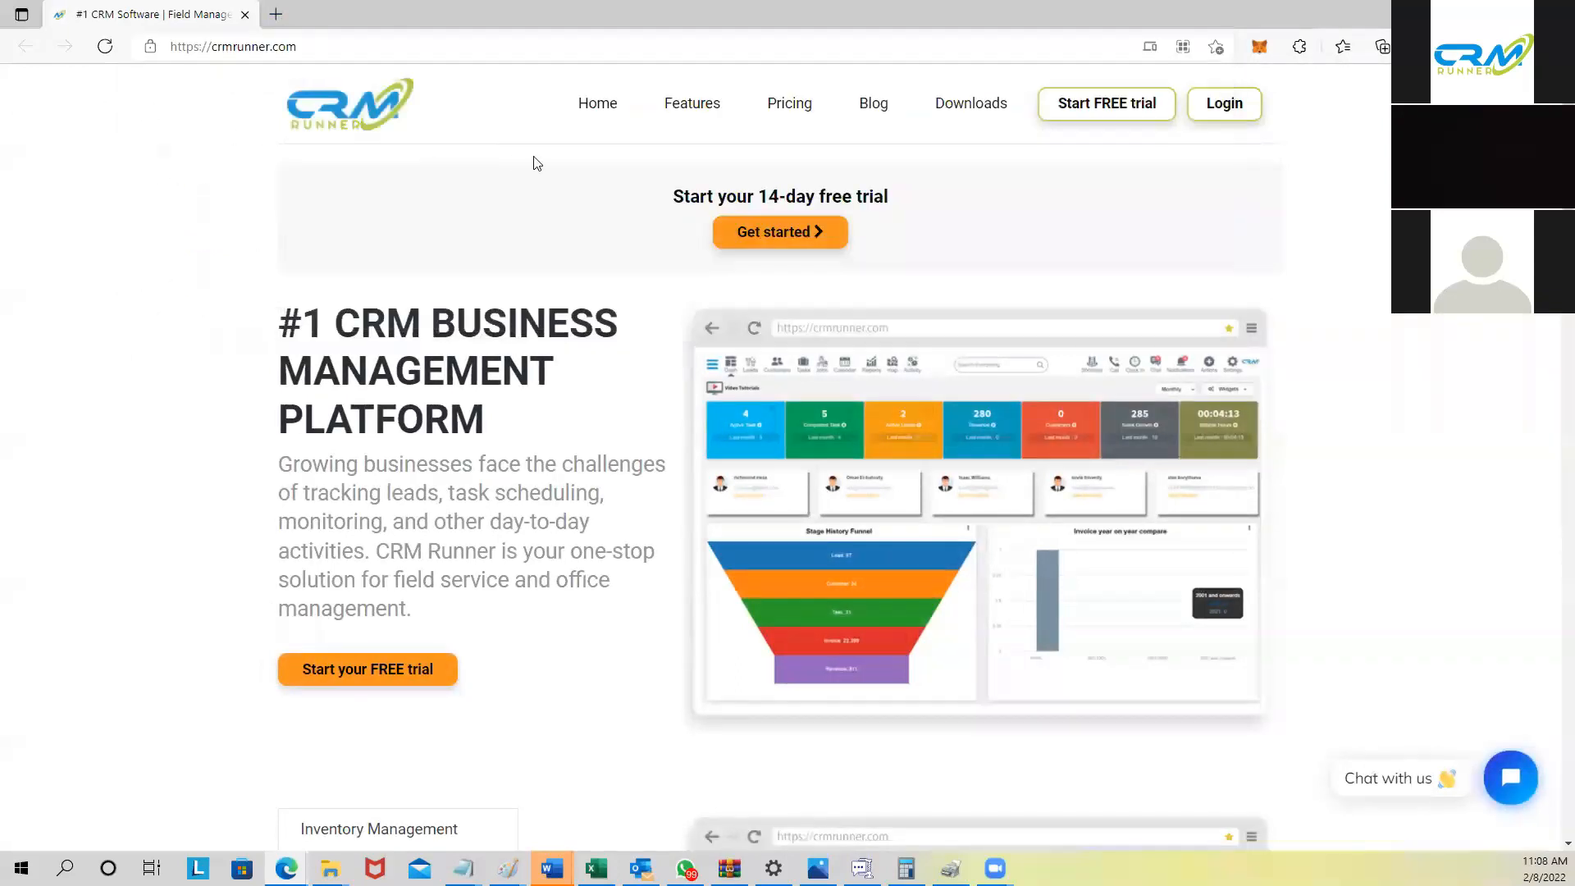
# Step: Open Pricing and highlight the $25 annual price, $35 monthly line and Save 40% badge
pyautogui.click(789, 109)
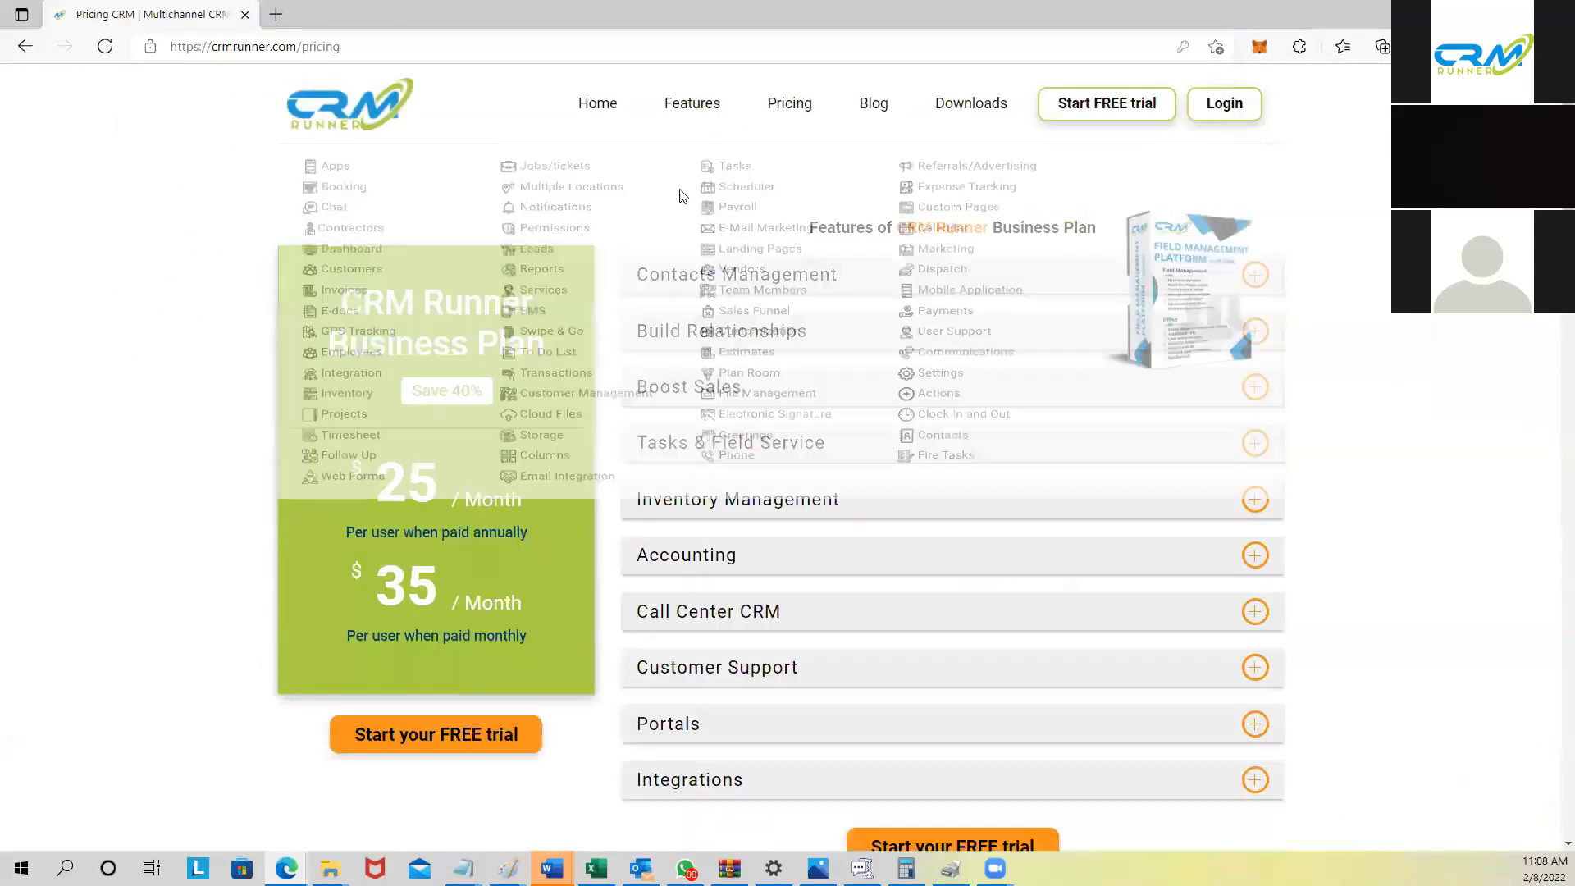
pyautogui.moveTo(375, 492); pyautogui.dragTo(527, 534)
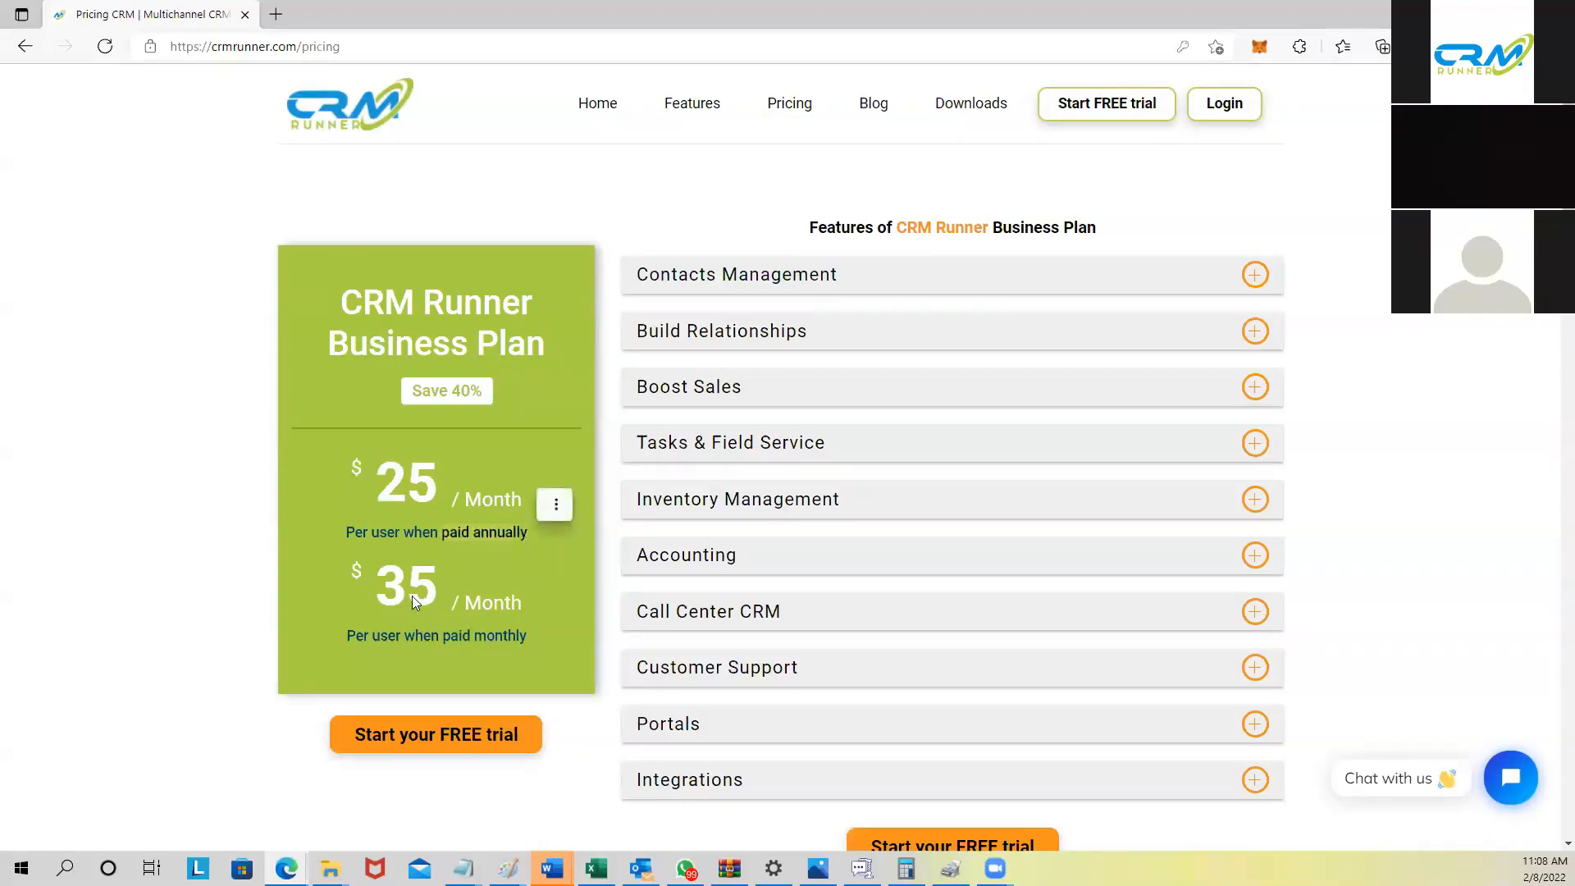
pyautogui.click(347, 634)
pyautogui.moveTo(347, 634); pyautogui.dragTo(529, 635)
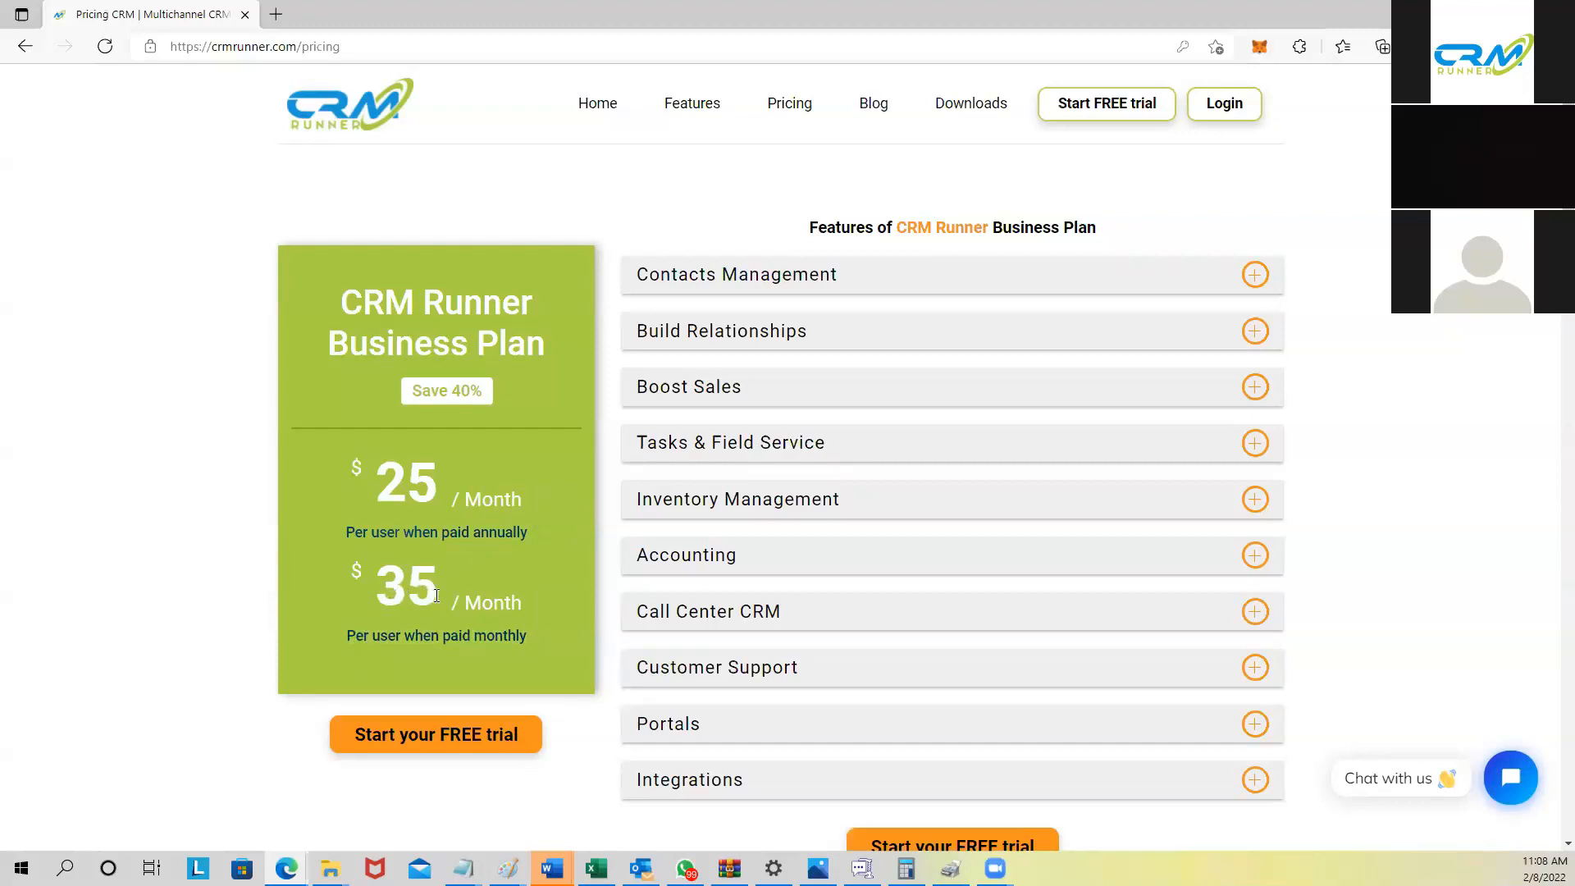
pyautogui.moveTo(431, 395); pyautogui.dragTo(484, 397)
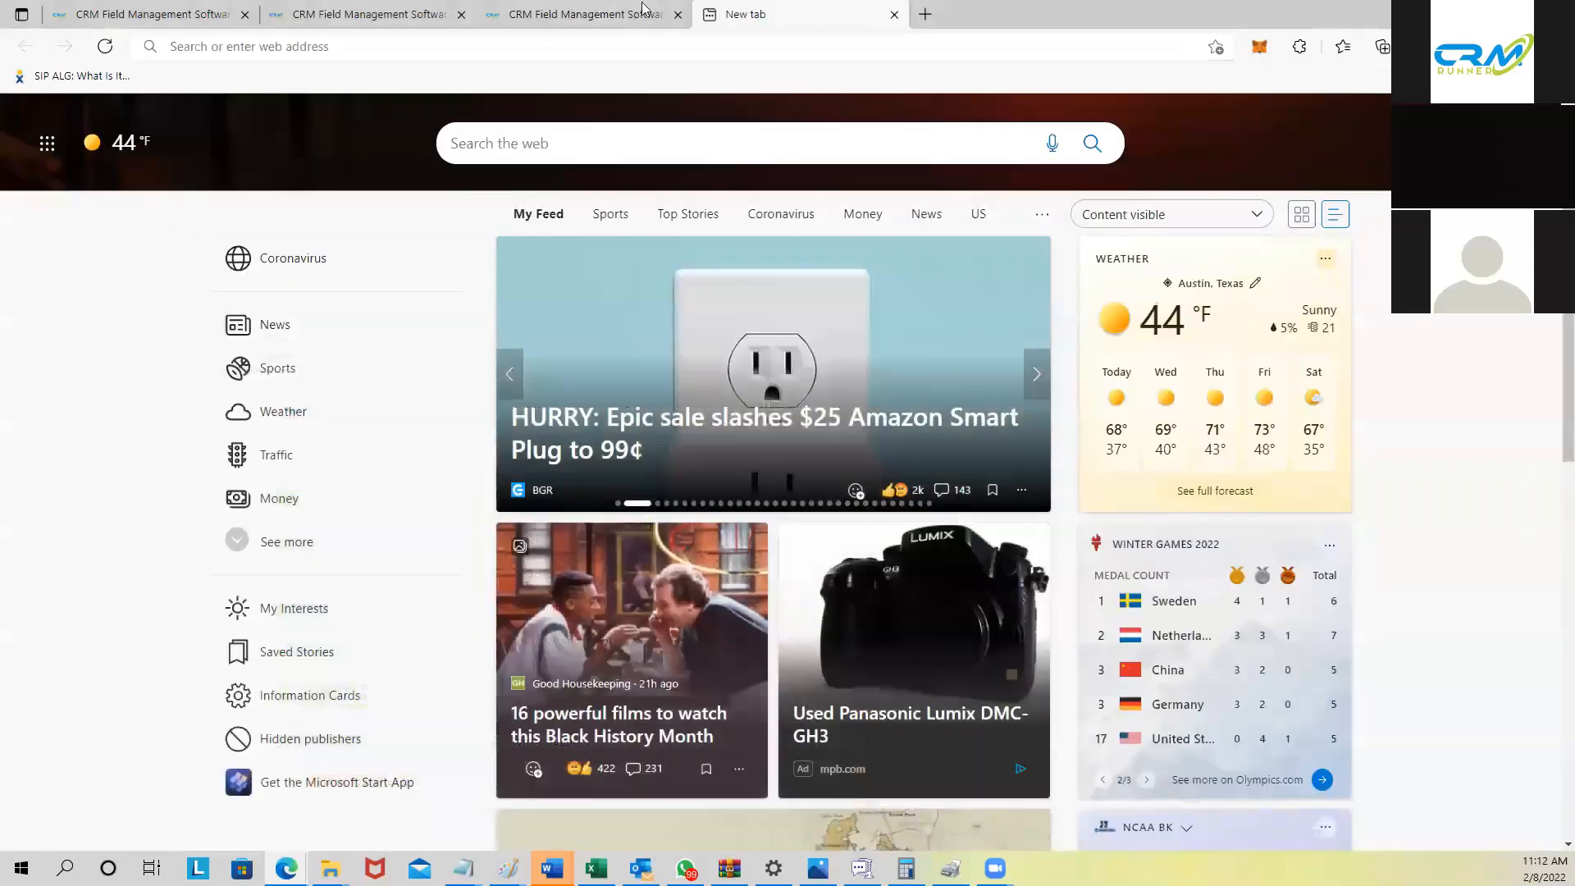
# Step: Return to the CRM Runner dashboard and show the grid of 36 numbered shortcut modules
pyautogui.click(588, 10)
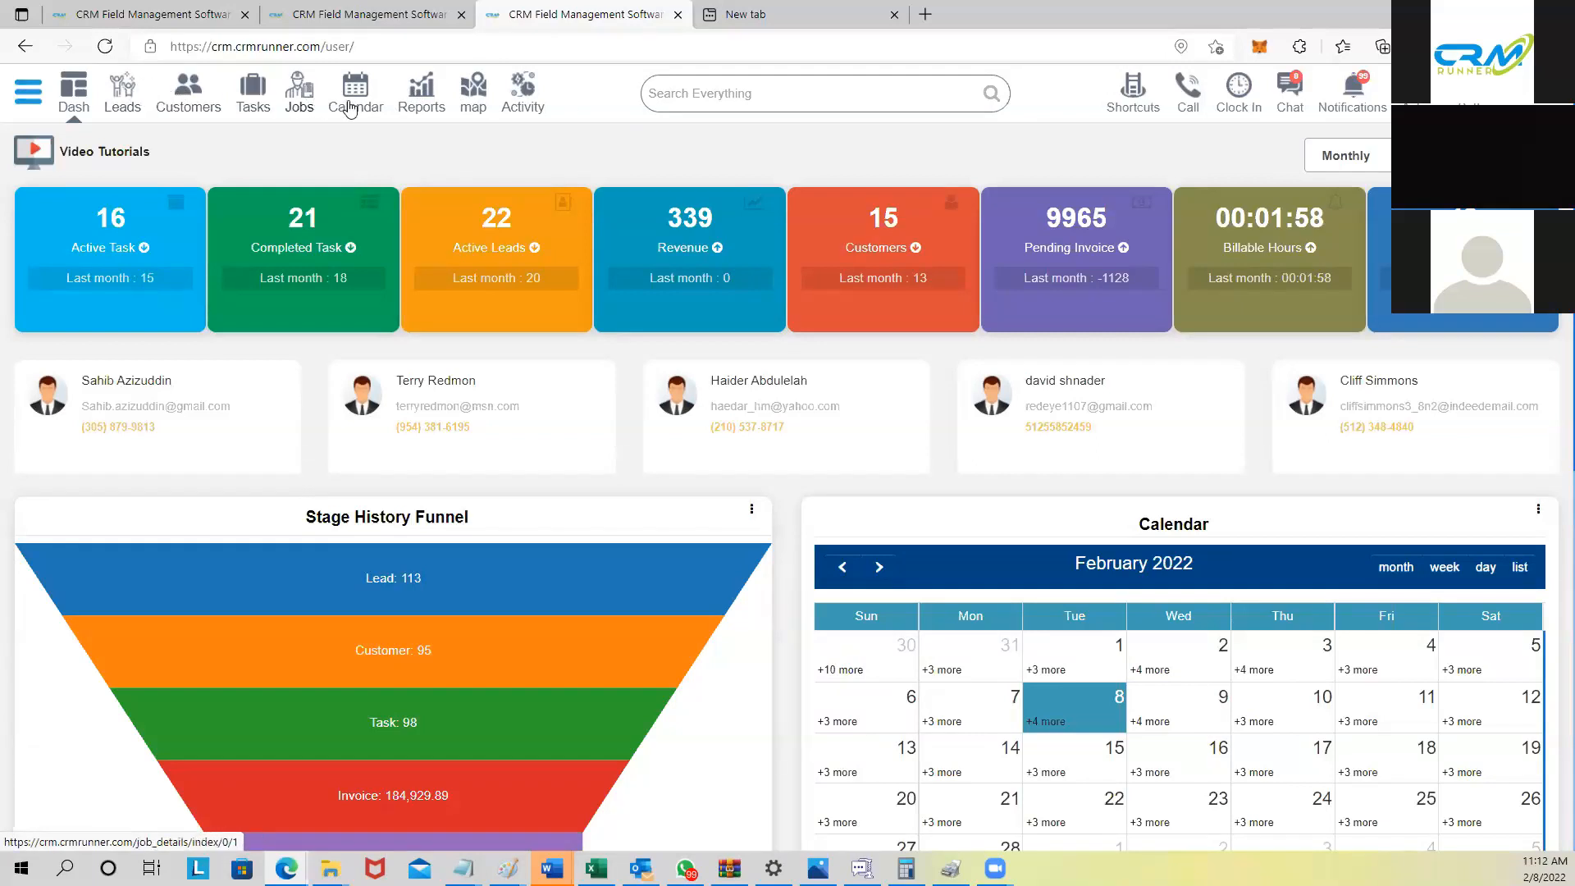
pyautogui.click(1133, 88)
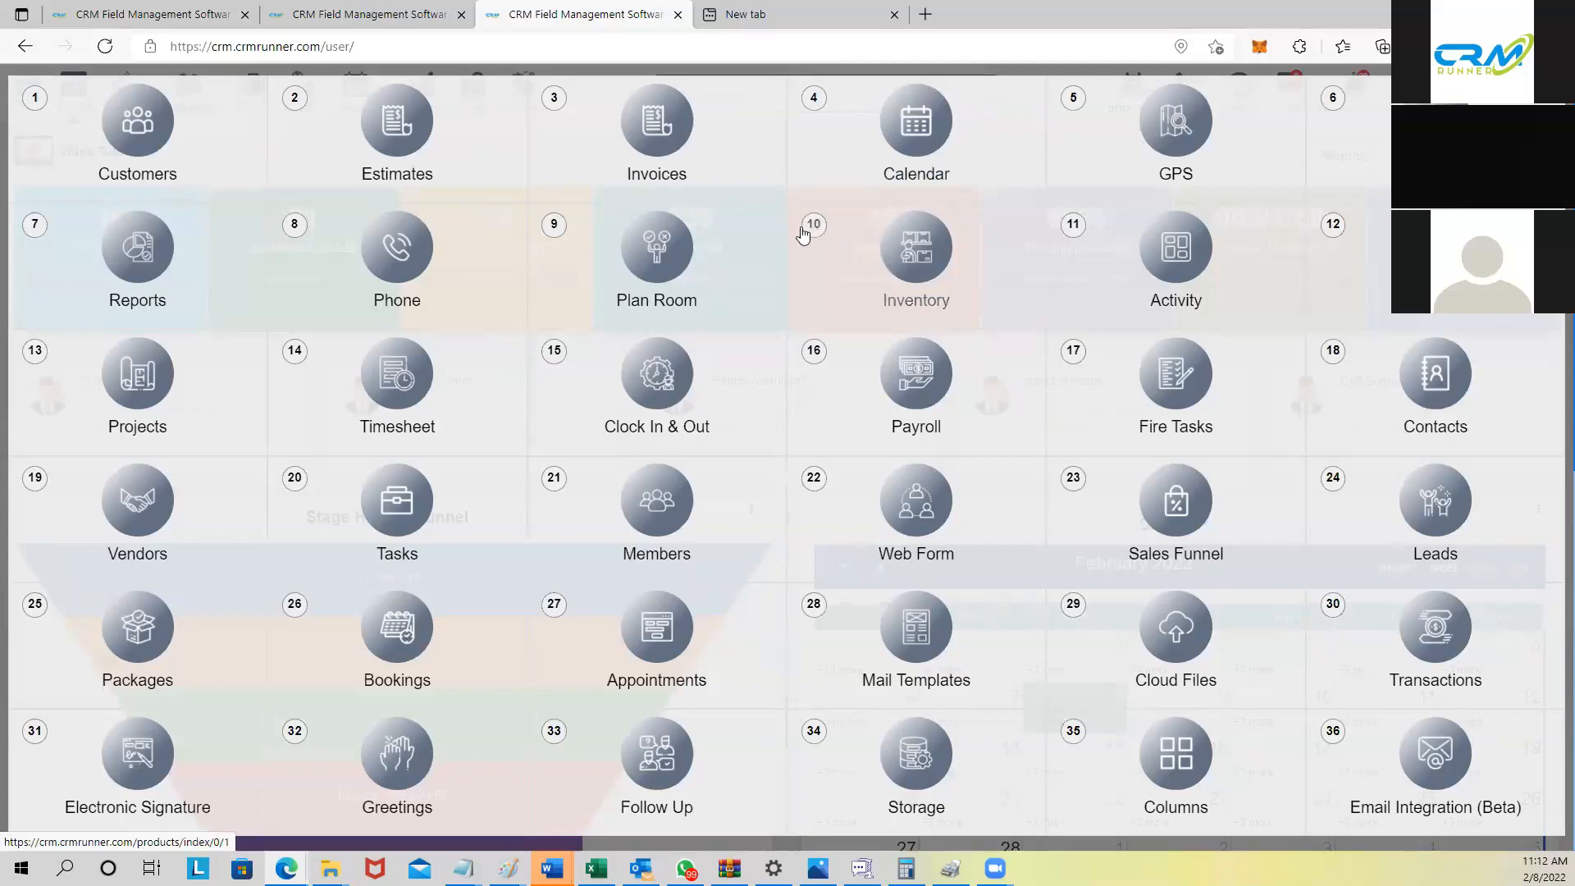
# Step: Move the GPS shortcut to position 10 and save it
pyautogui.click(1074, 99)
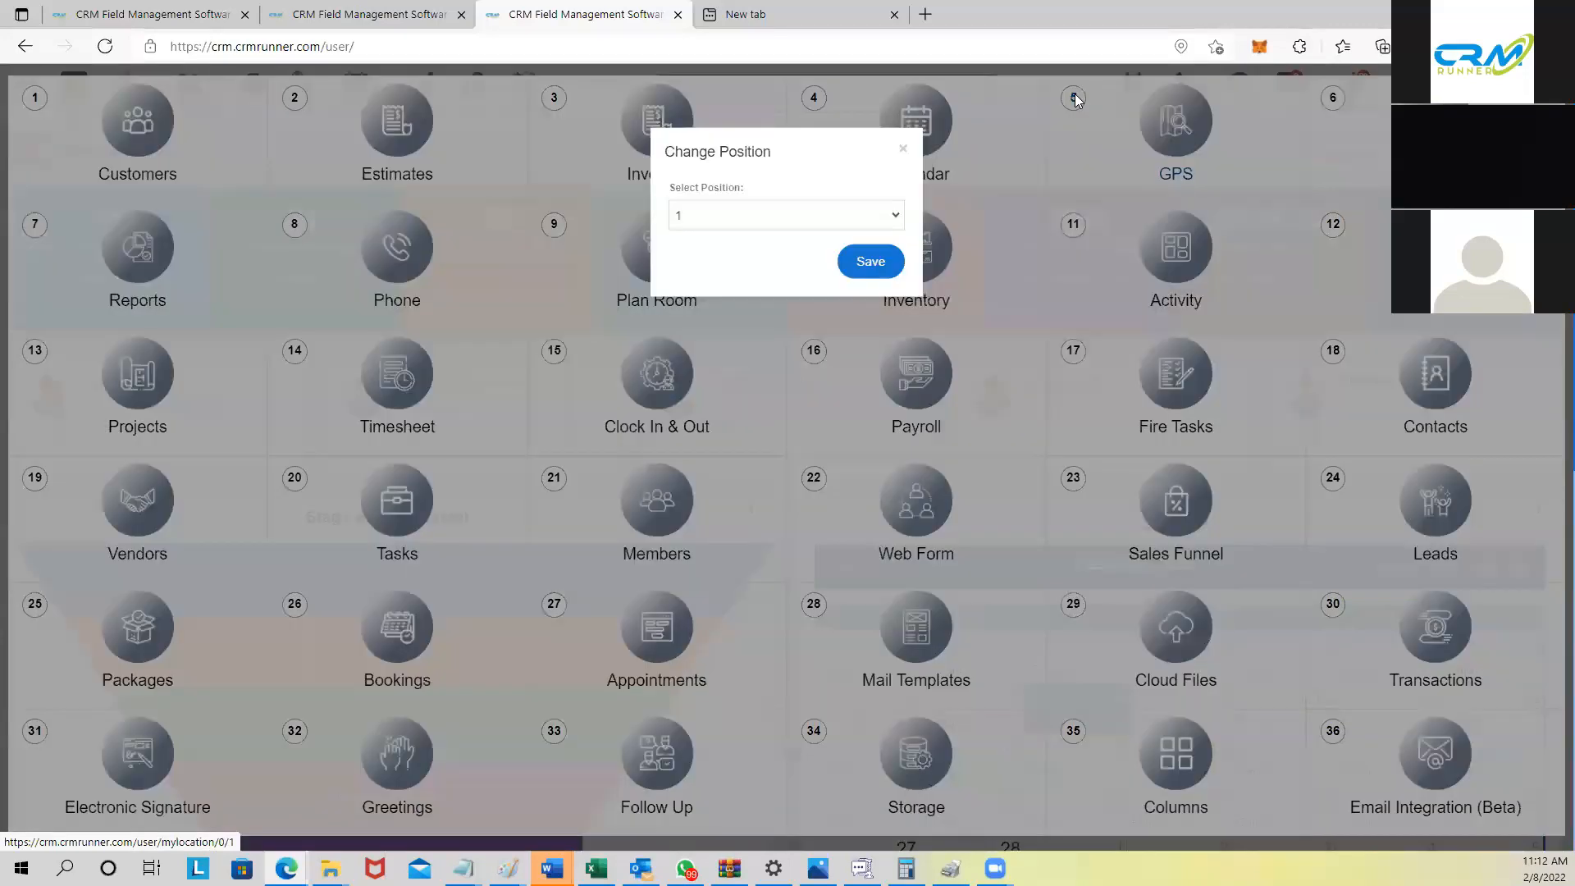
pyautogui.click(783, 218)
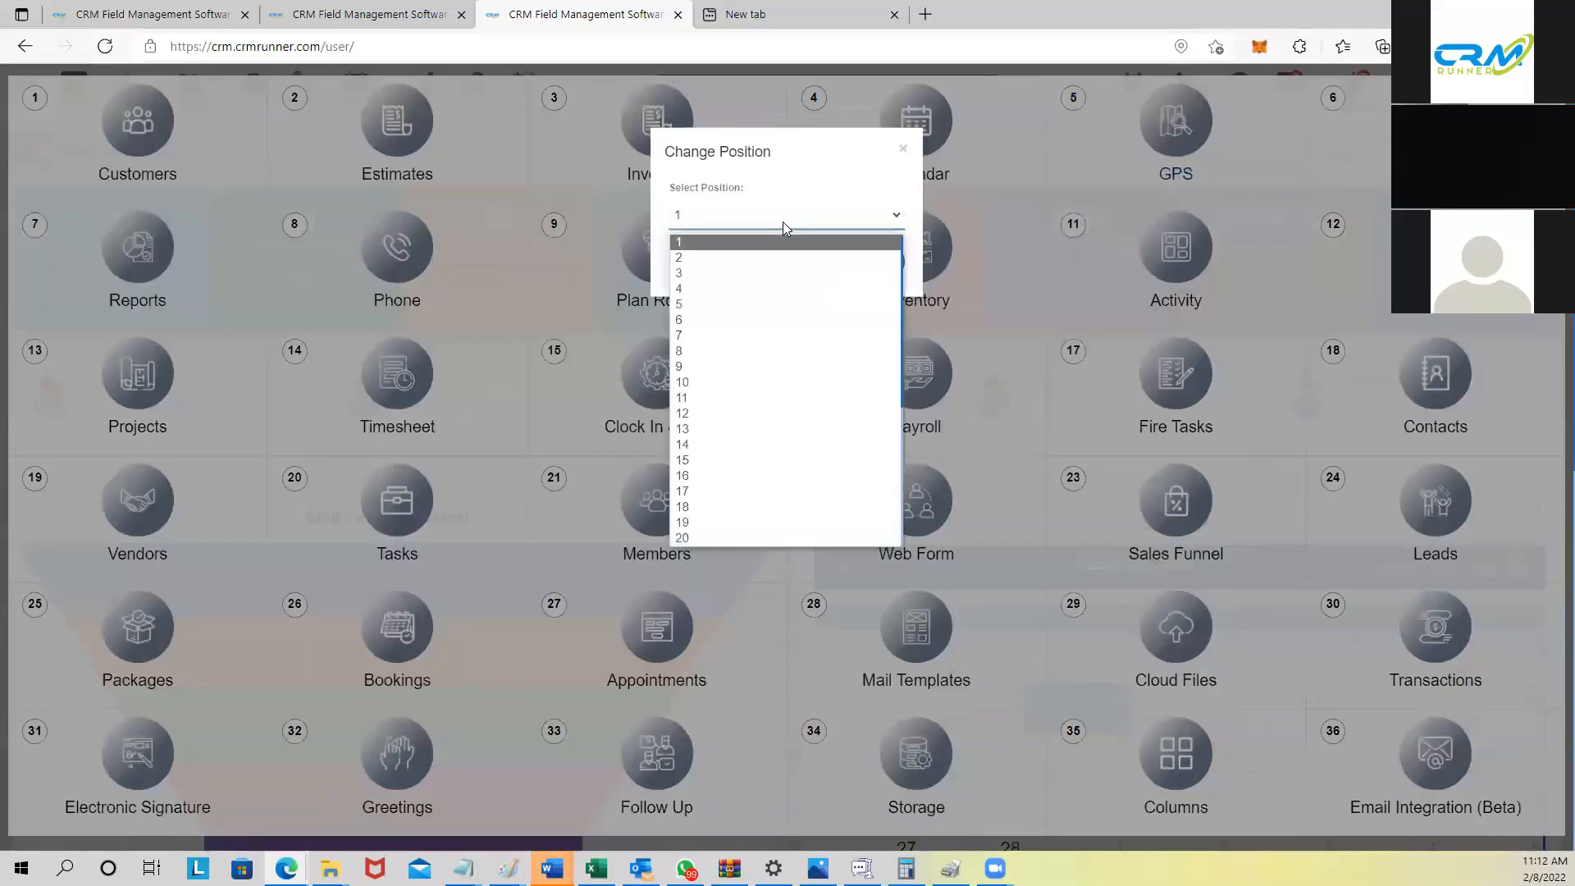
pyautogui.click(745, 382)
pyautogui.click(889, 260)
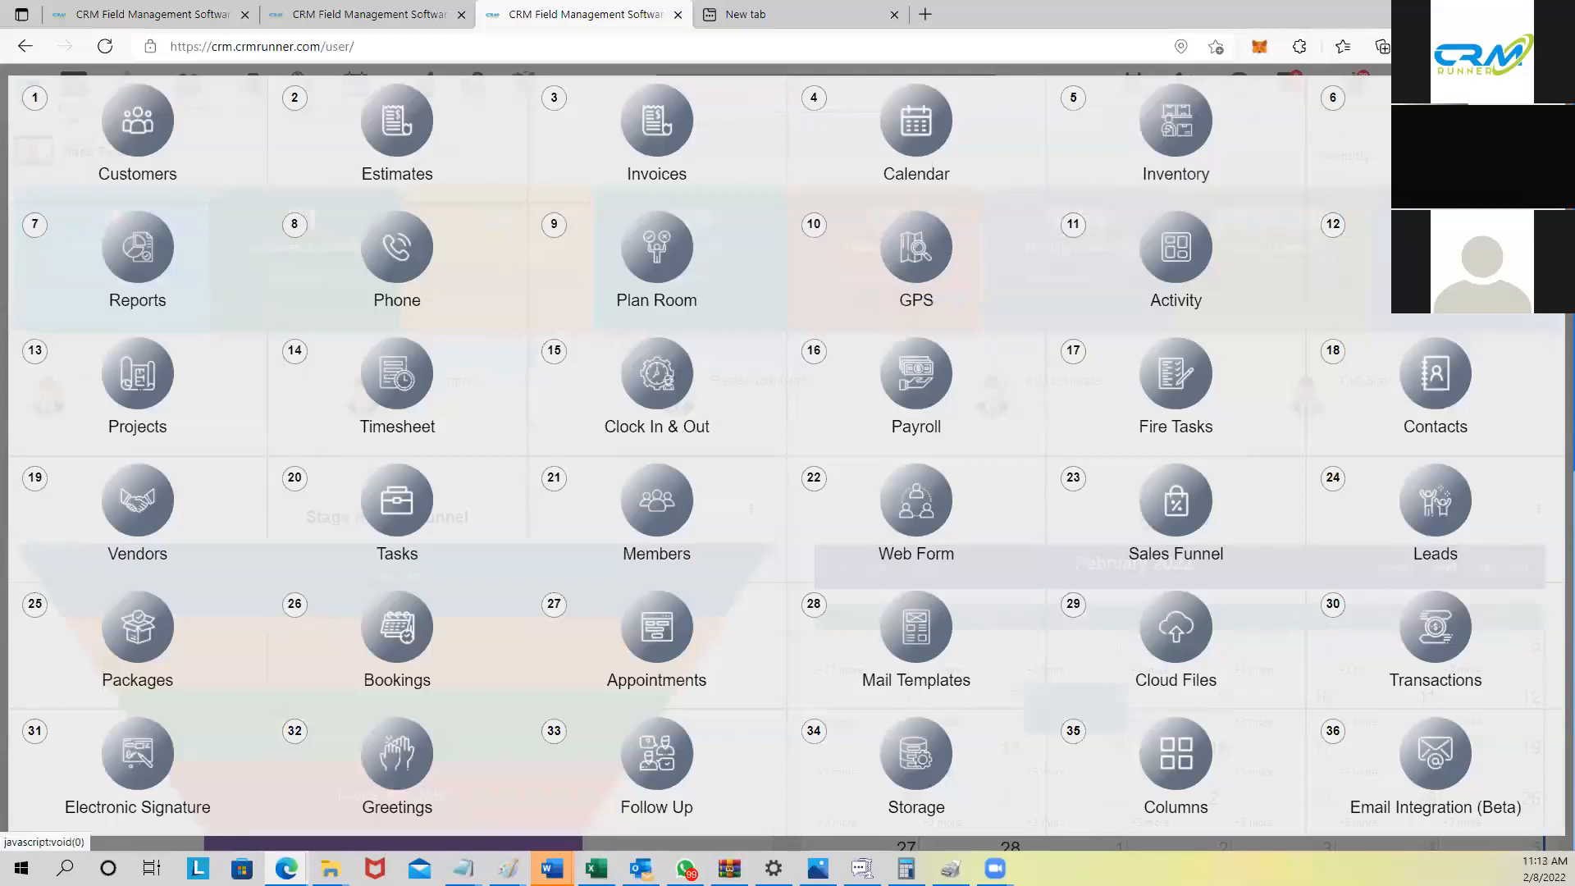
# Step: Close and reopen the shortcuts grid, then open the Calendar
pyautogui.click(1548, 90)
pyautogui.click(1138, 87)
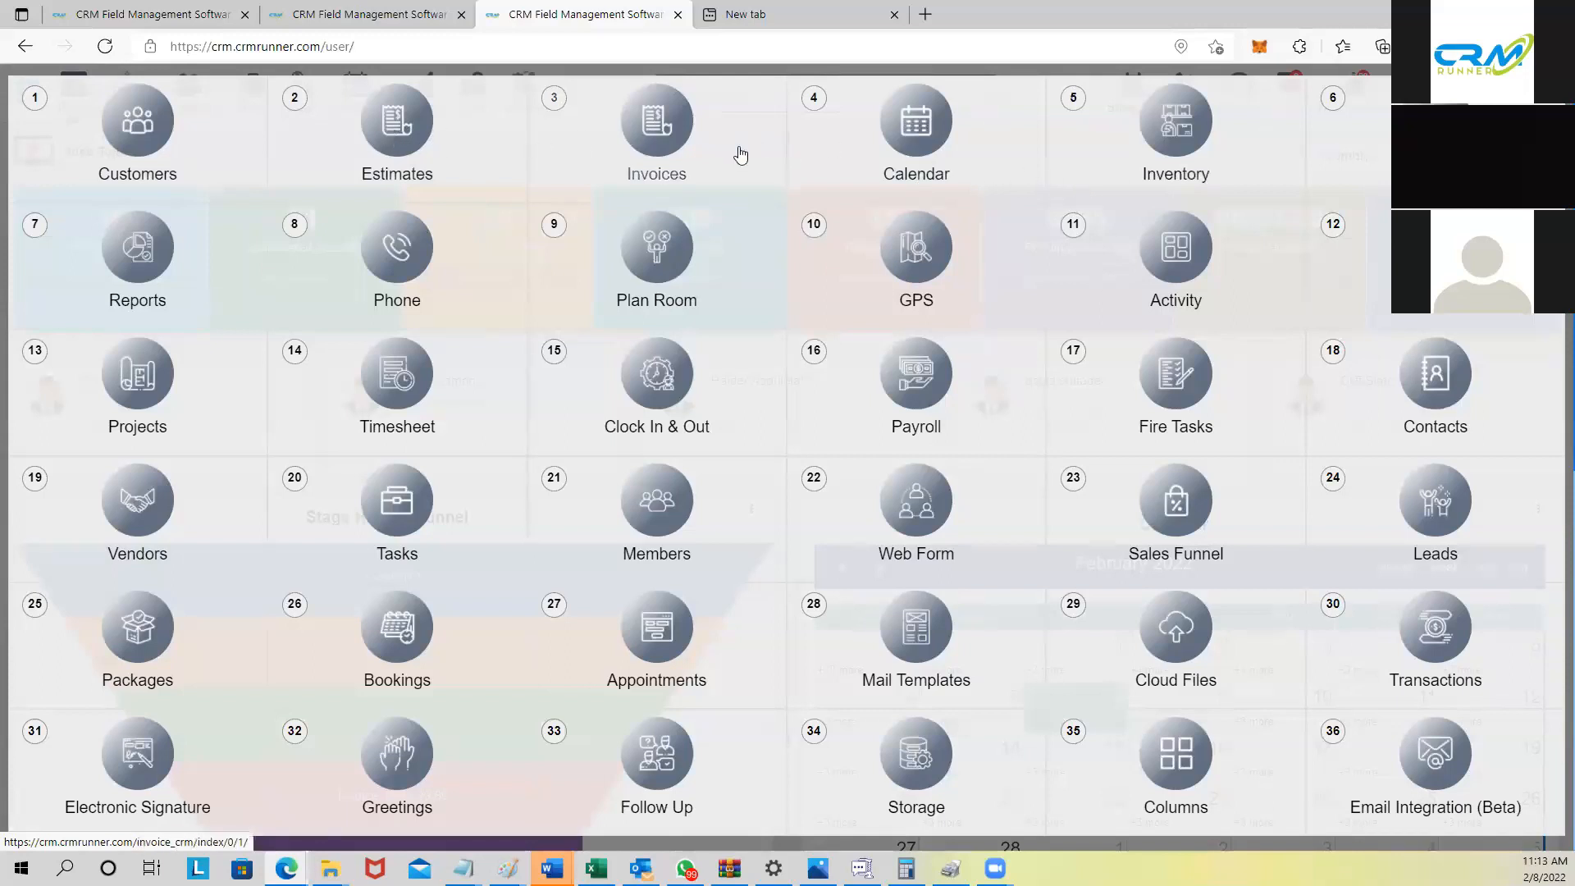
pyautogui.click(935, 130)
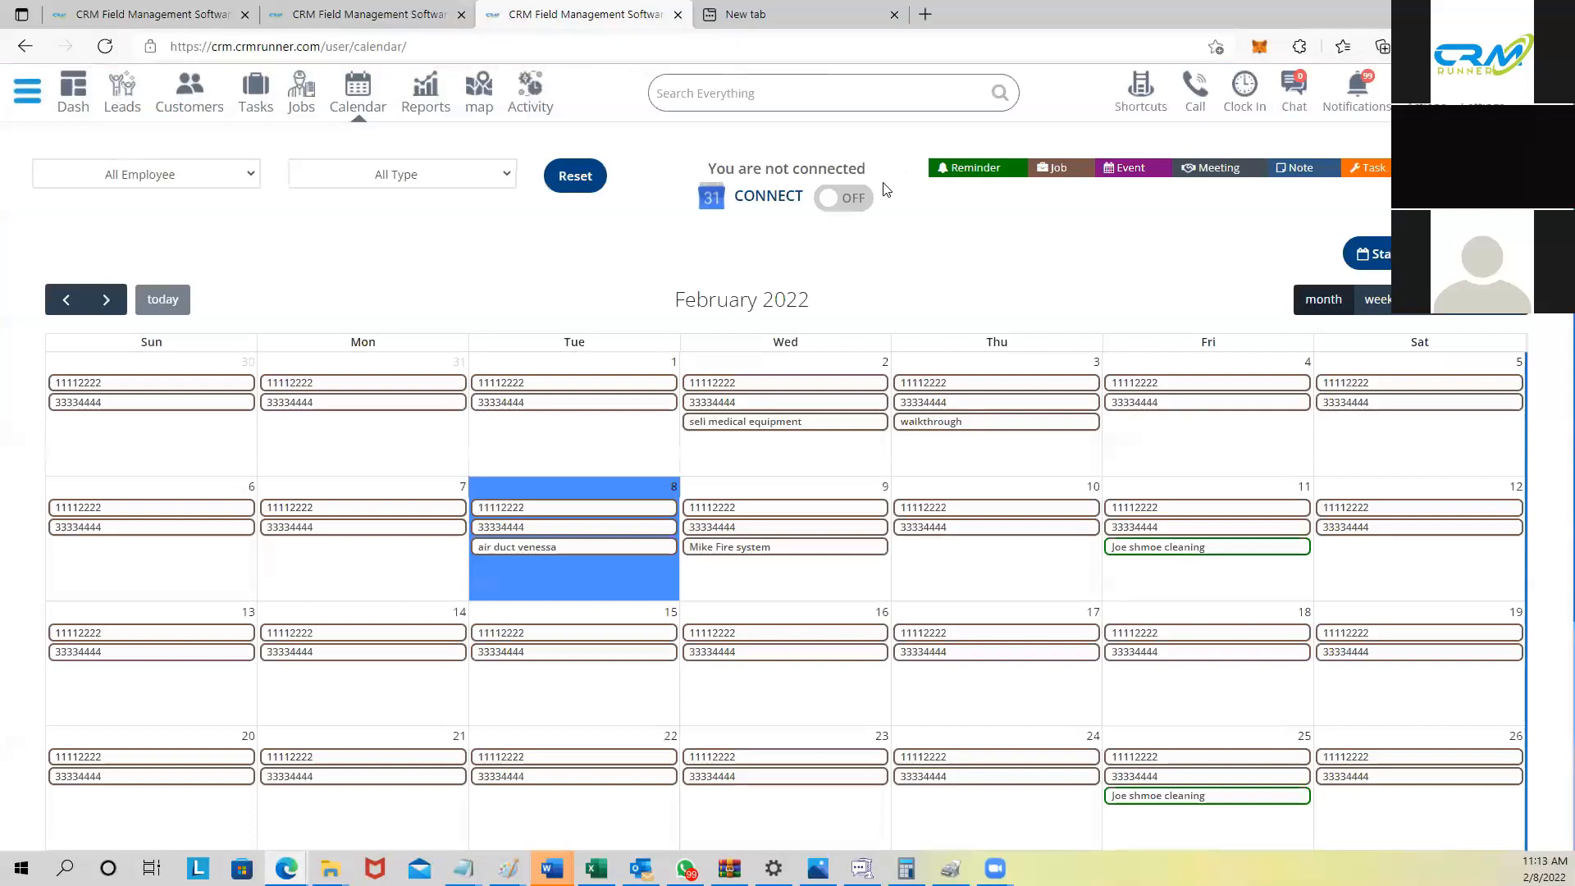
pyautogui.click(1137, 97)
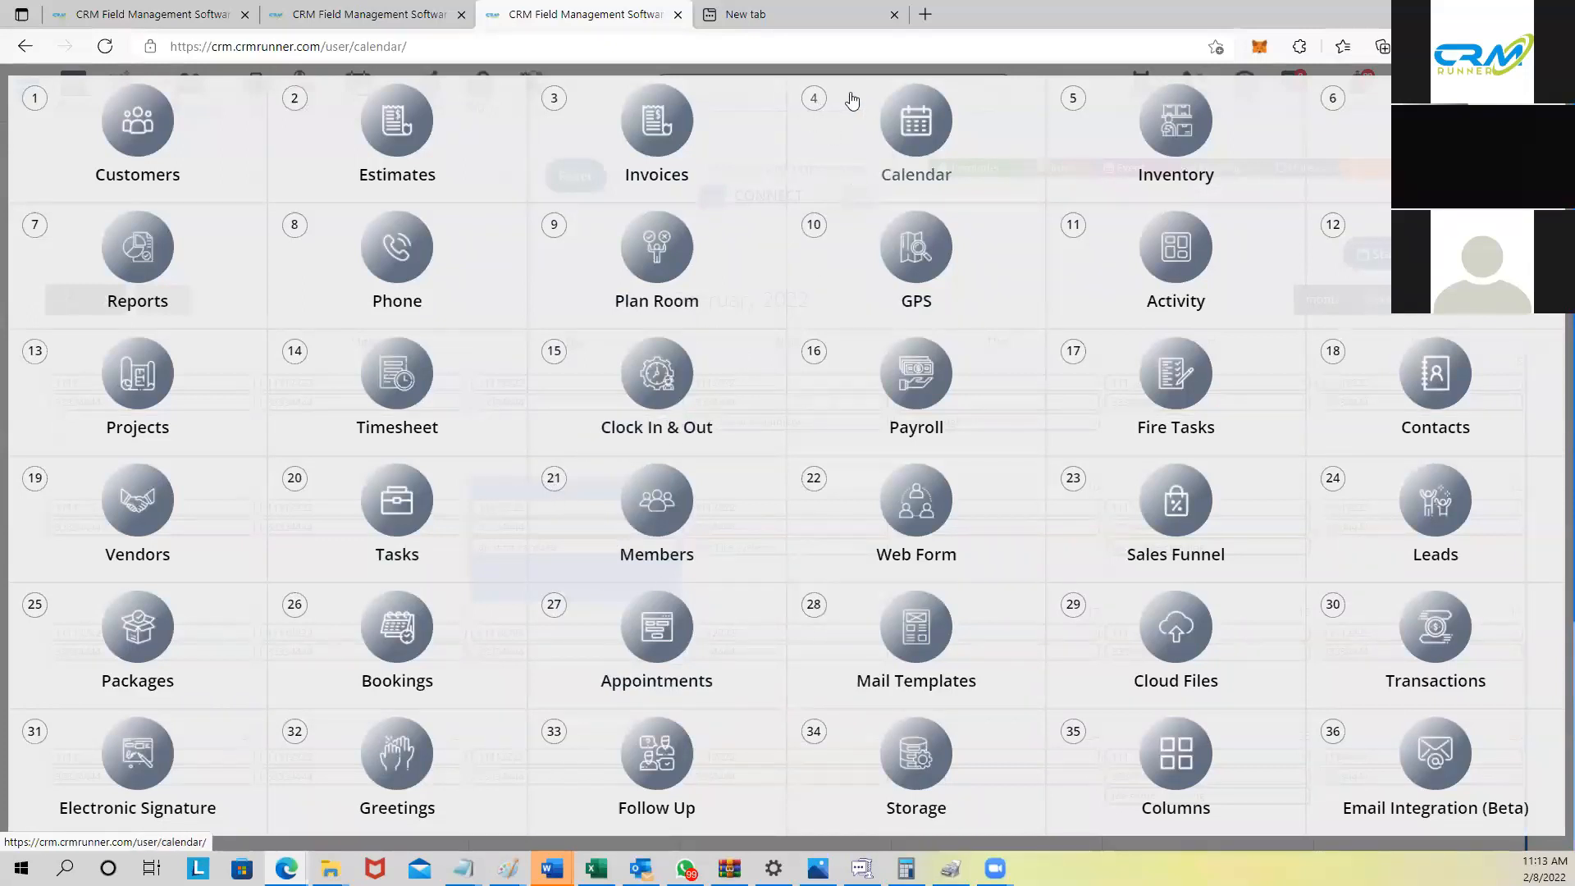
pyautogui.click(815, 100)
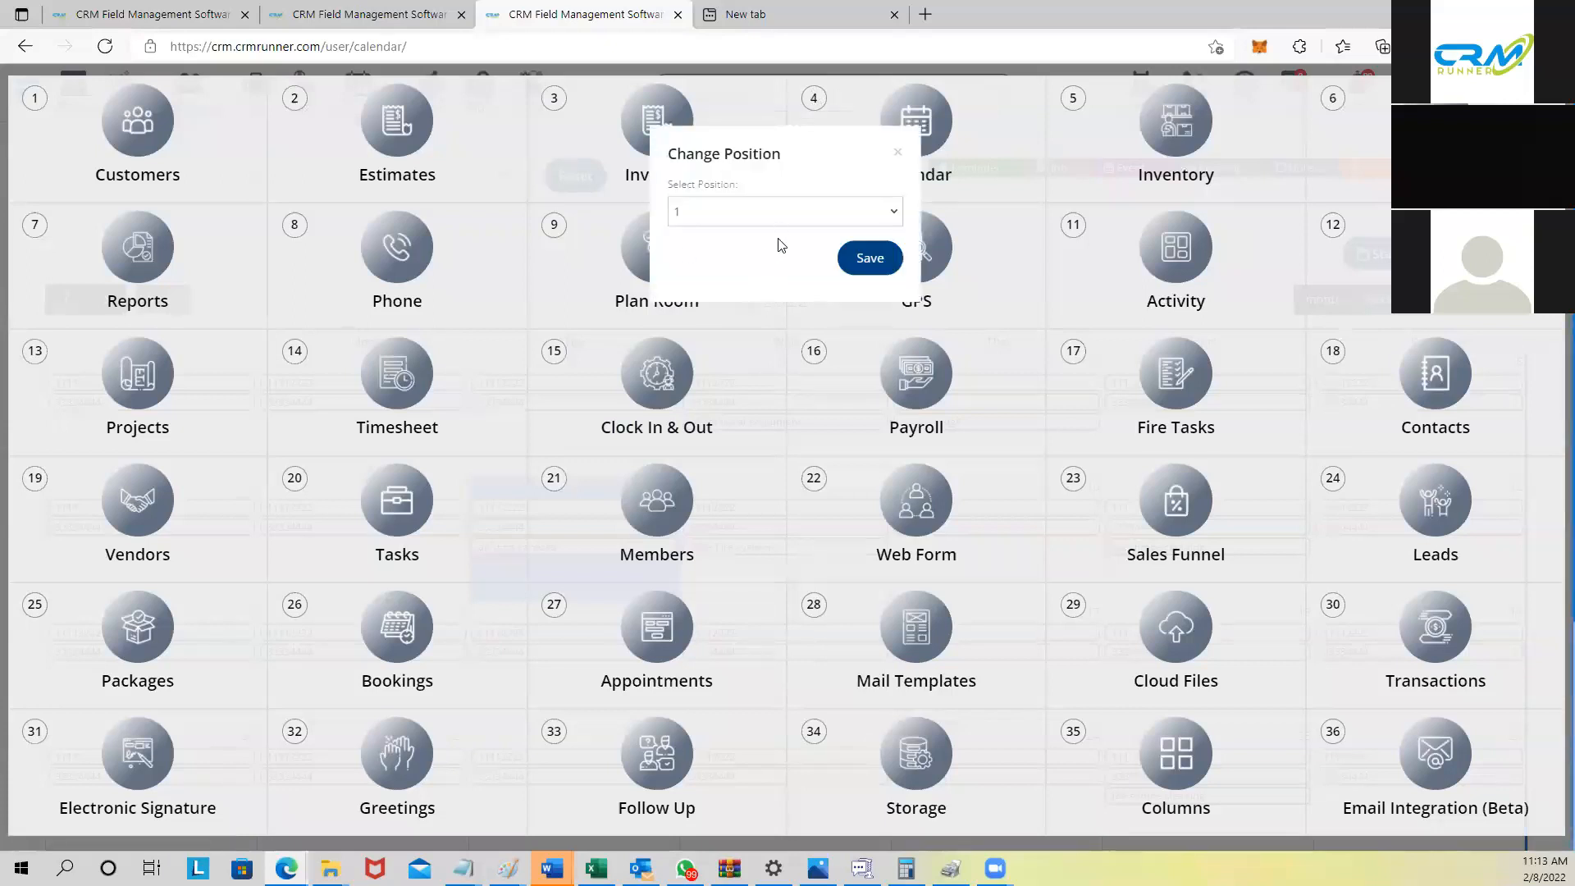
pyautogui.click(900, 156)
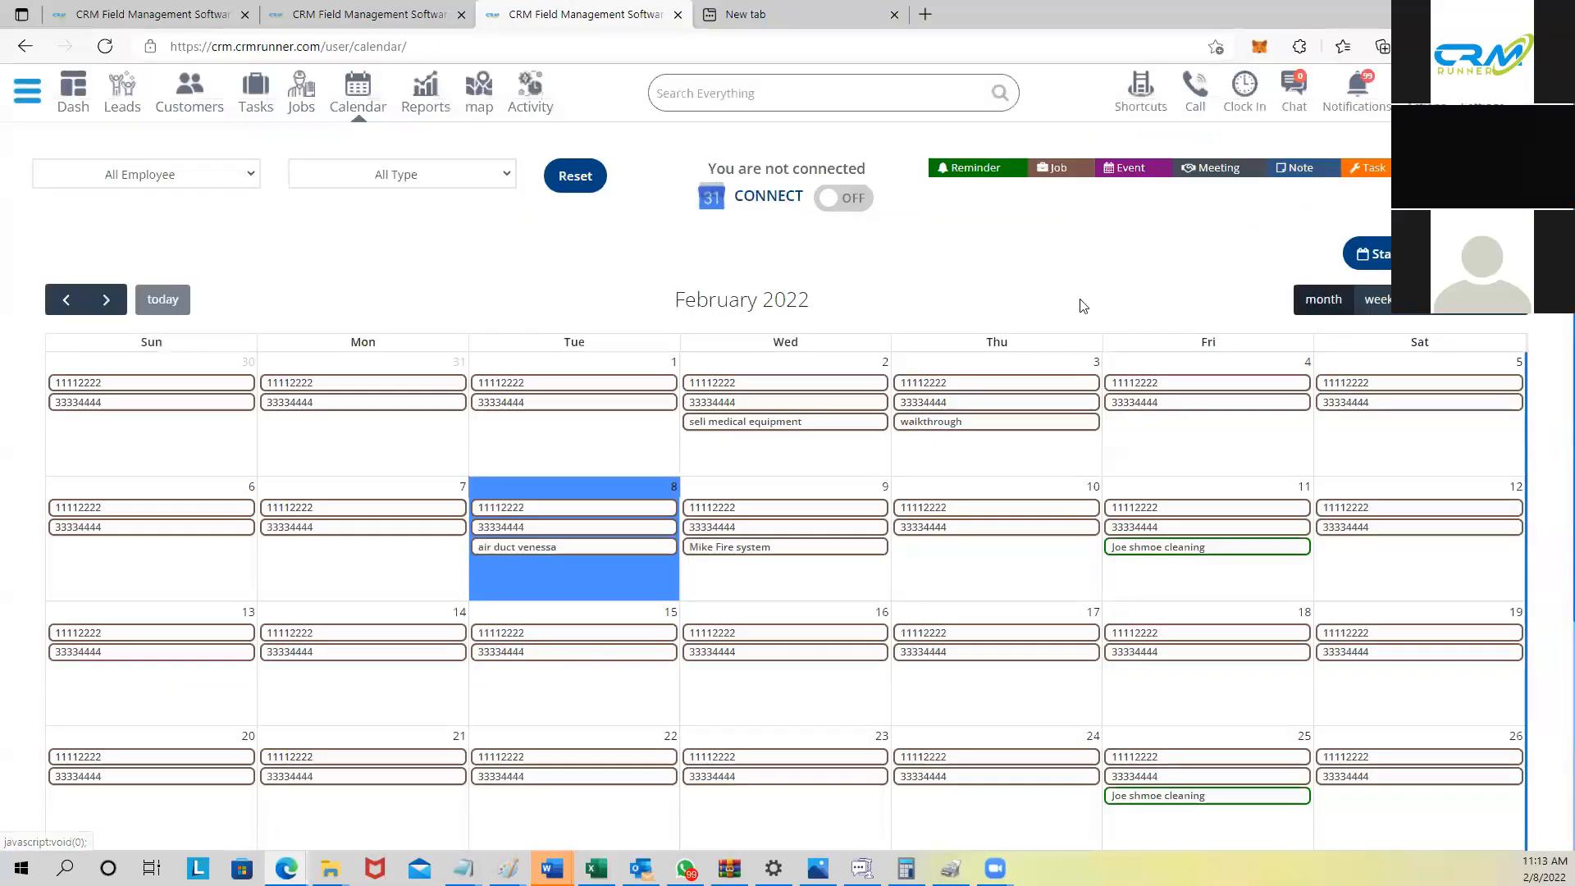
# Step: Leave the February 2022 calendar for the Dash dashboard page
pyautogui.moveTo(1020, 530)
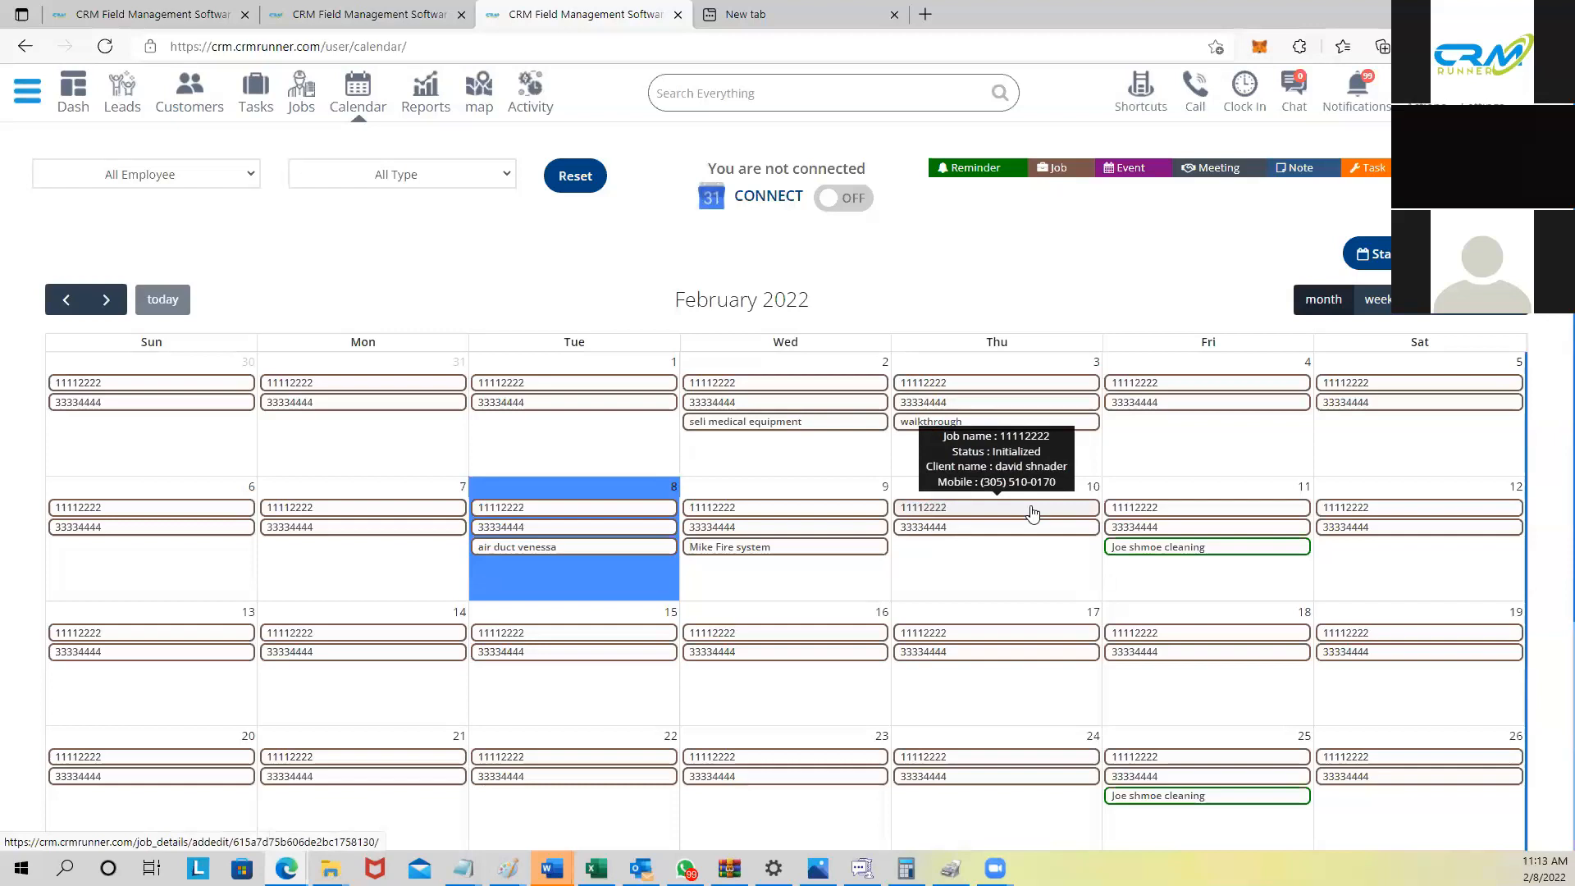
pyautogui.click(79, 90)
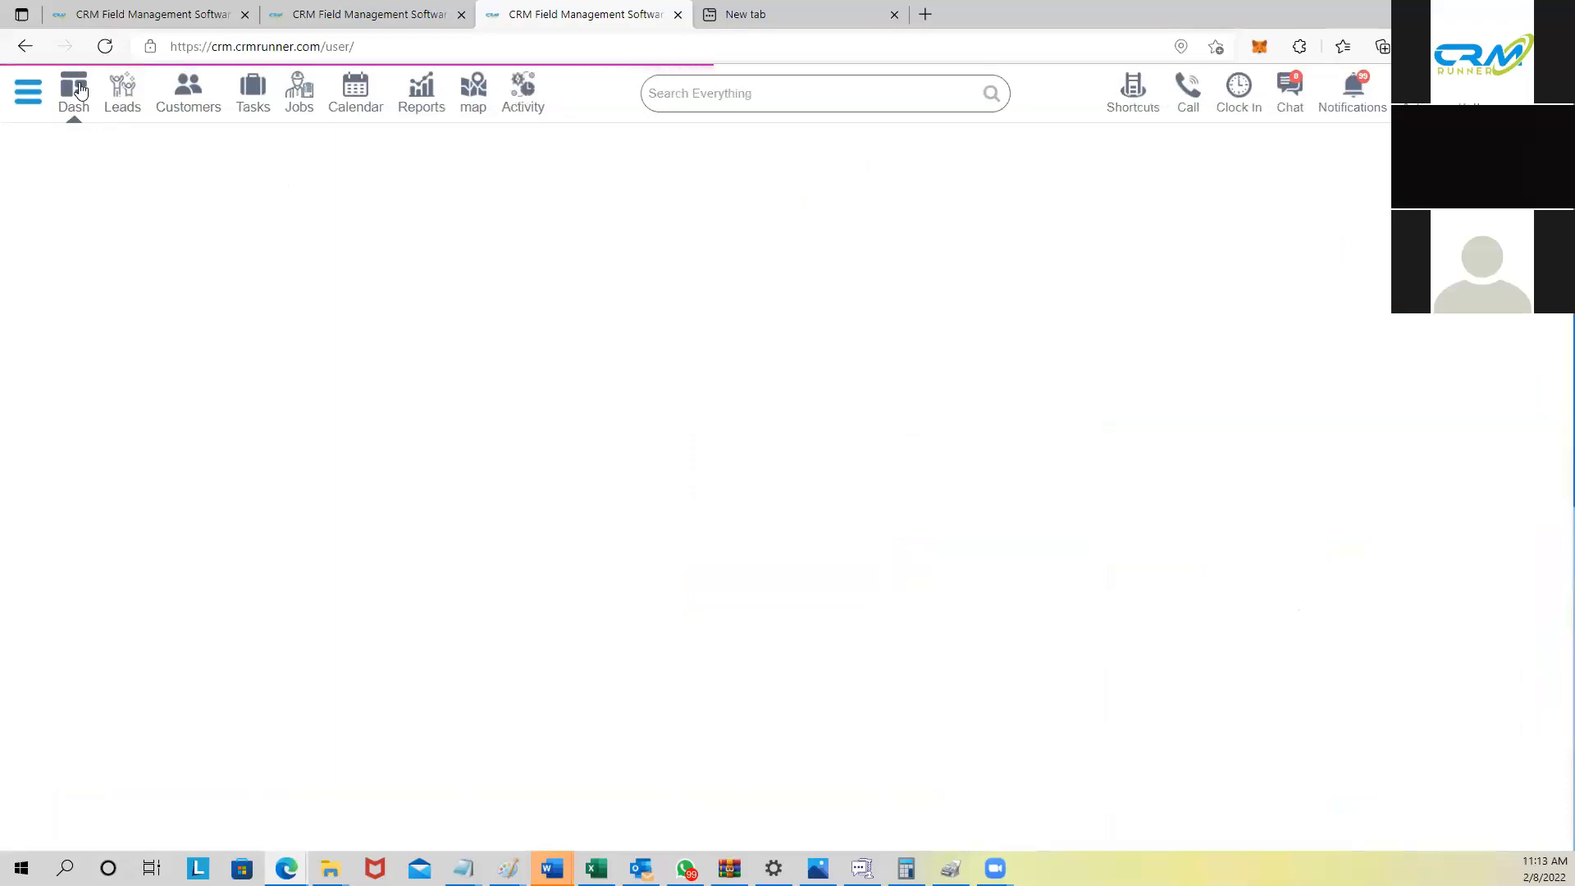
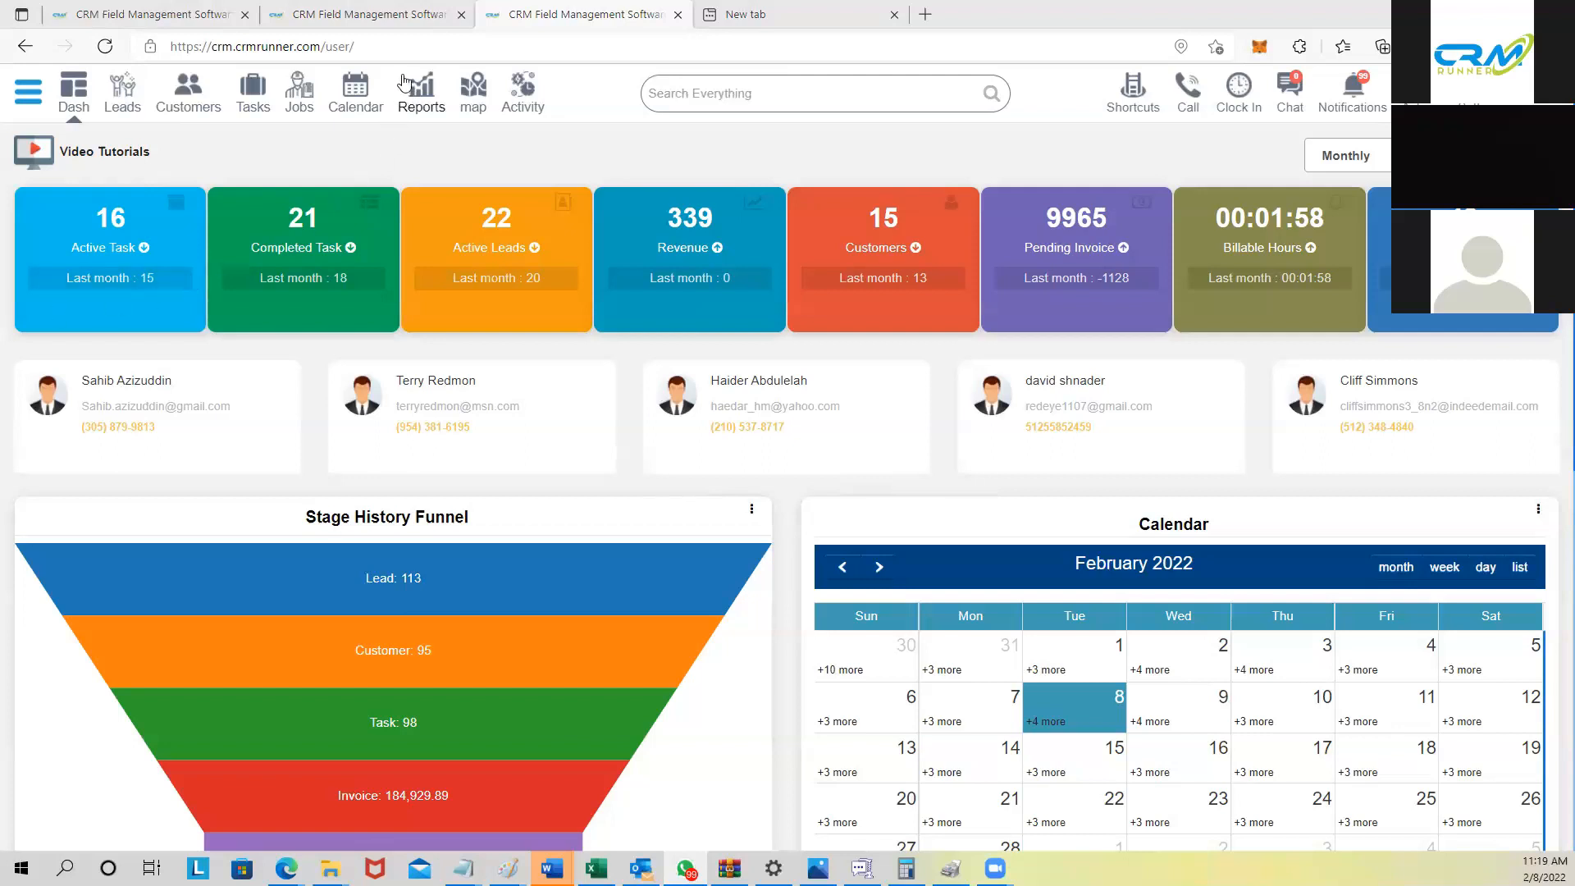
# Step: Load crmrunner.com from the Edge address bar in the current tab, replacing the CRM dashboard
pyautogui.click(405, 46)
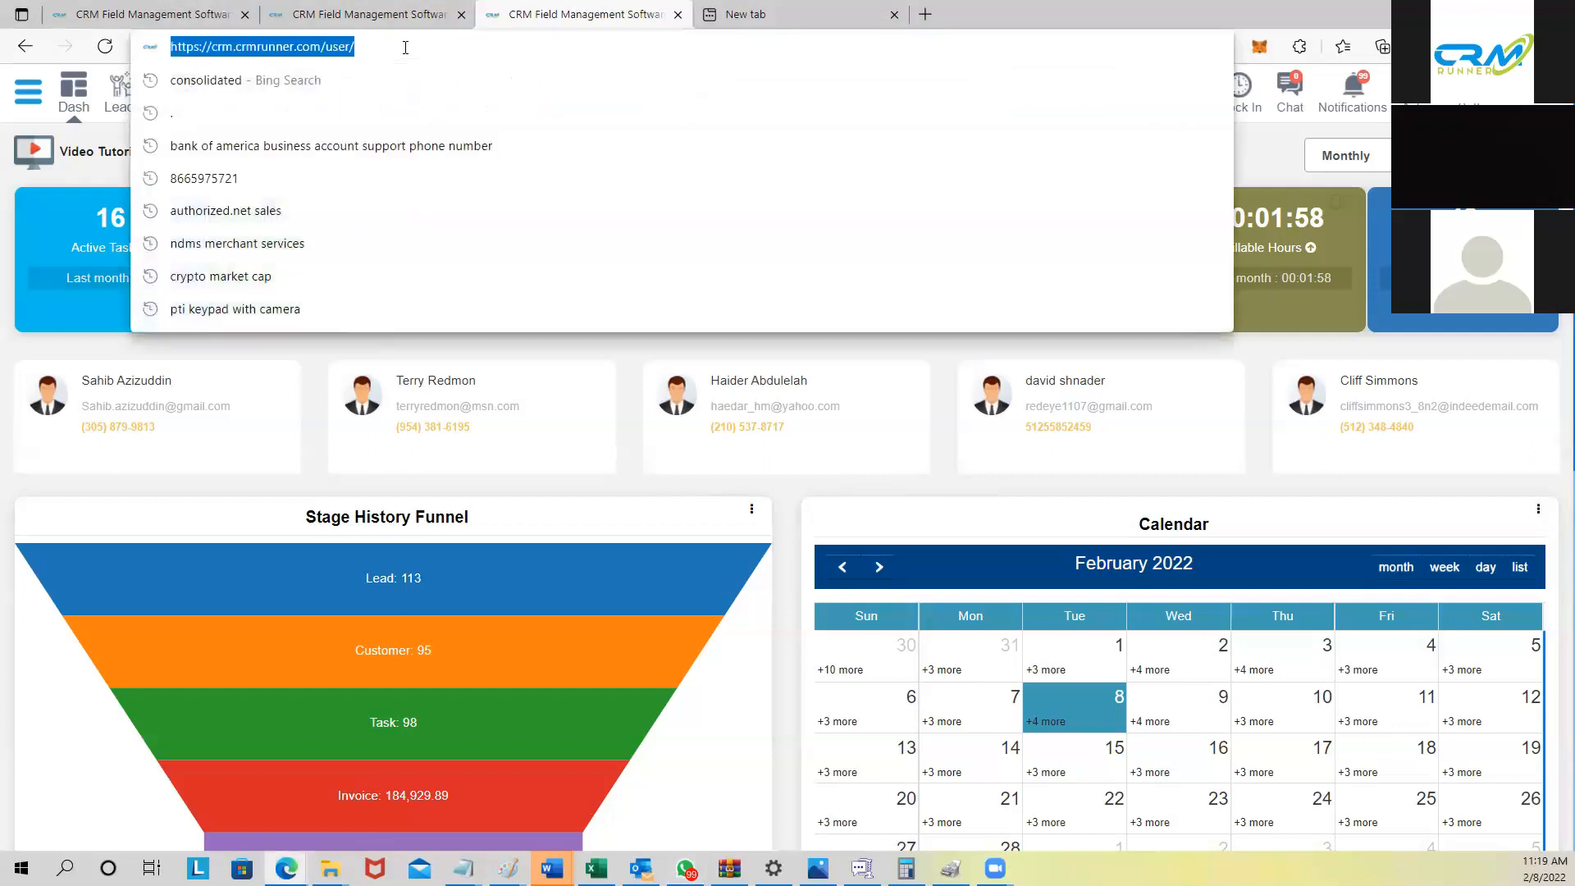
pyautogui.write('rmr')
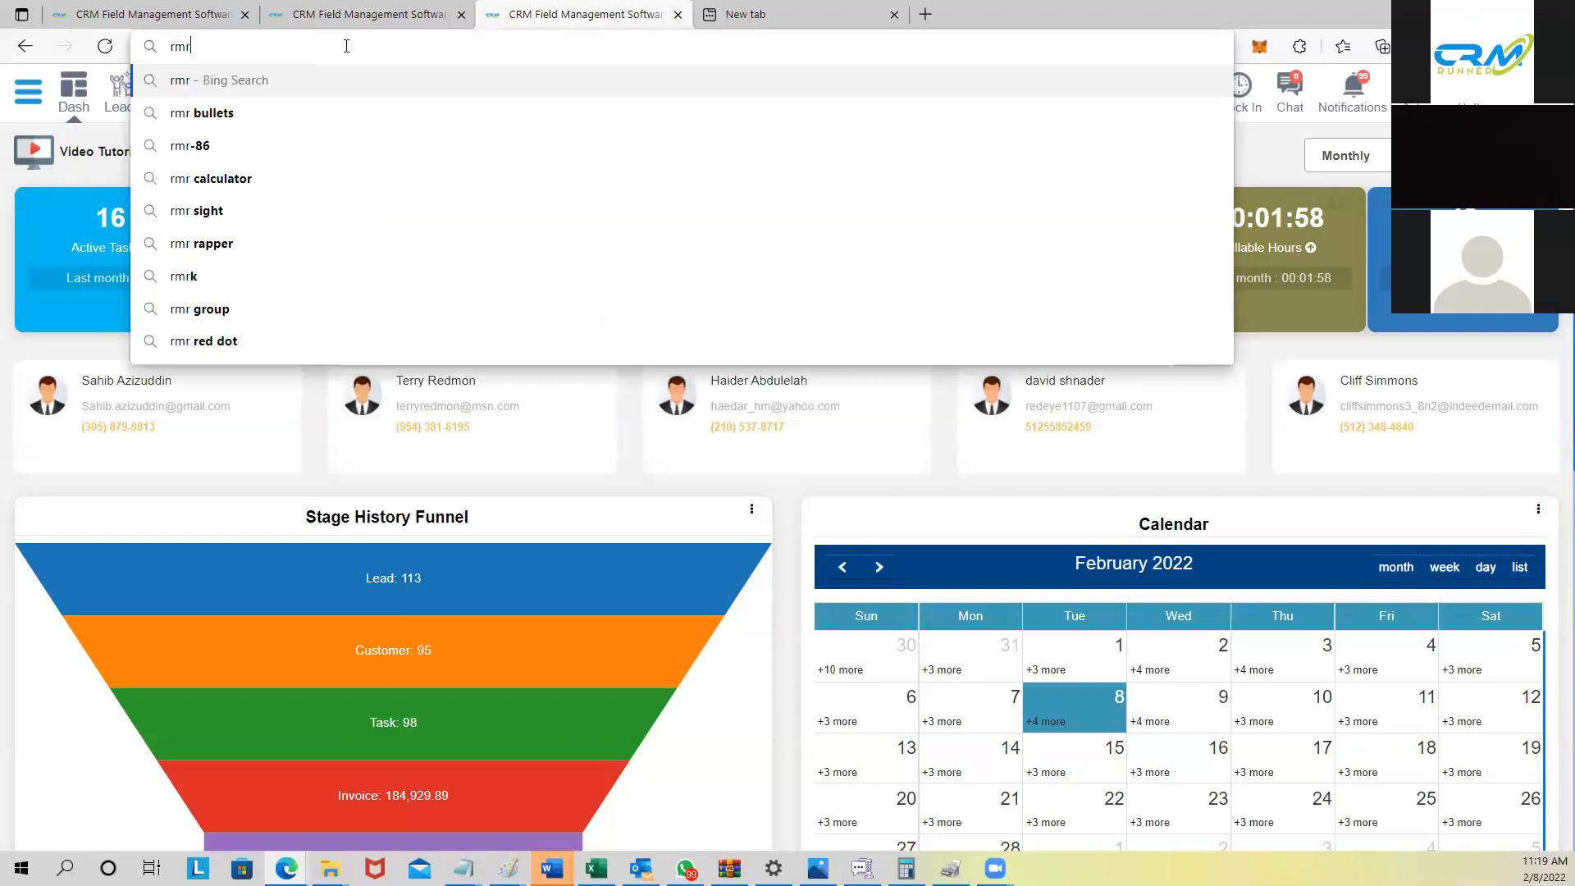
pyautogui.write('crmr')
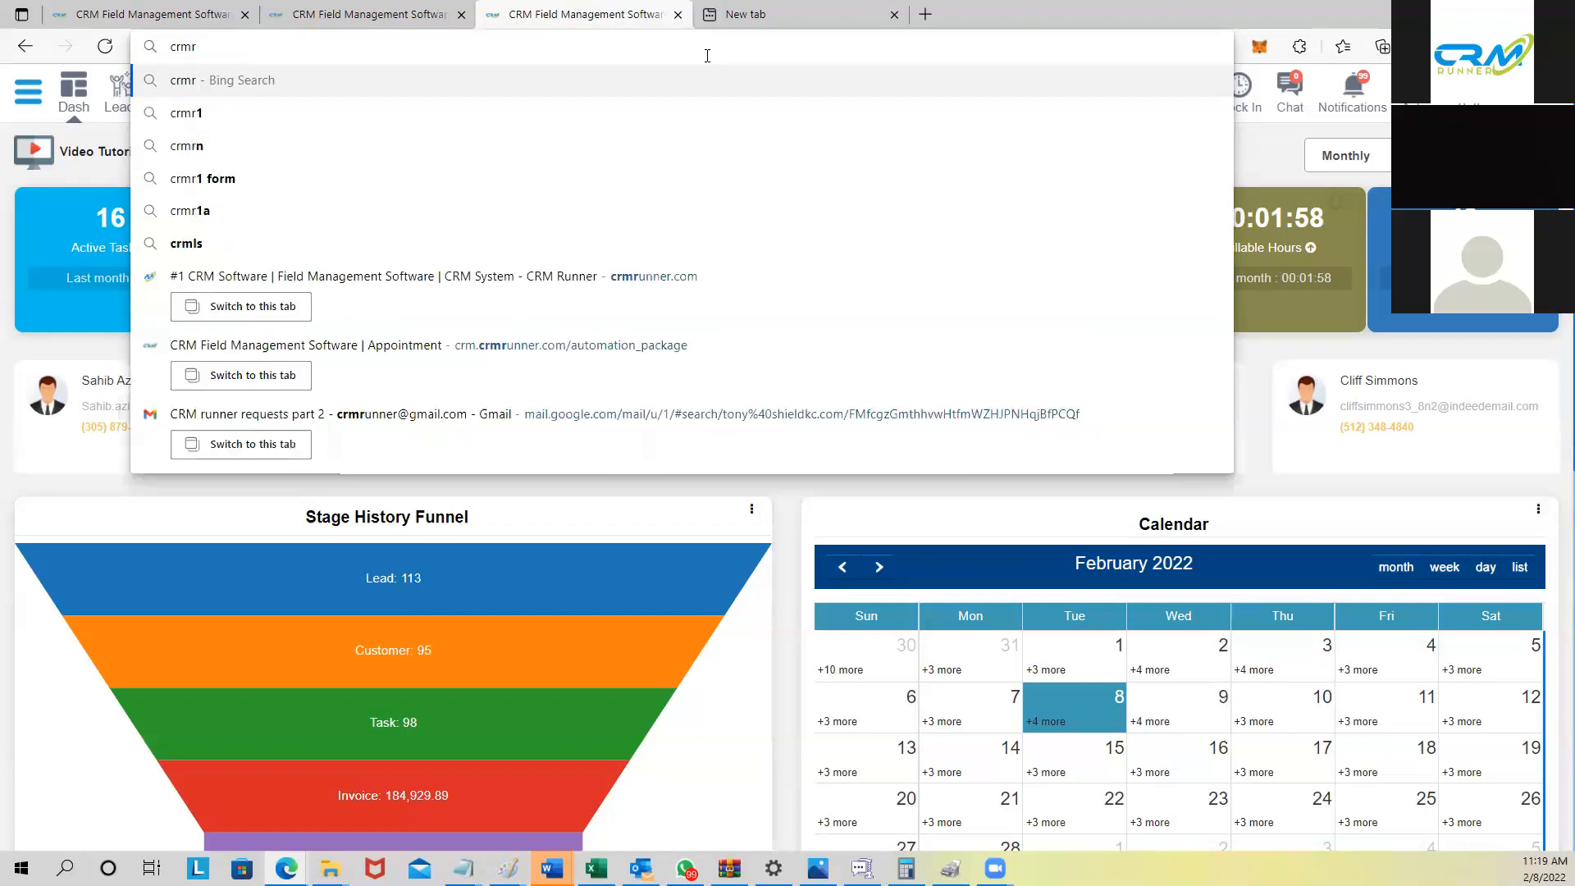
pyautogui.write('unner')
pyautogui.press('Return')
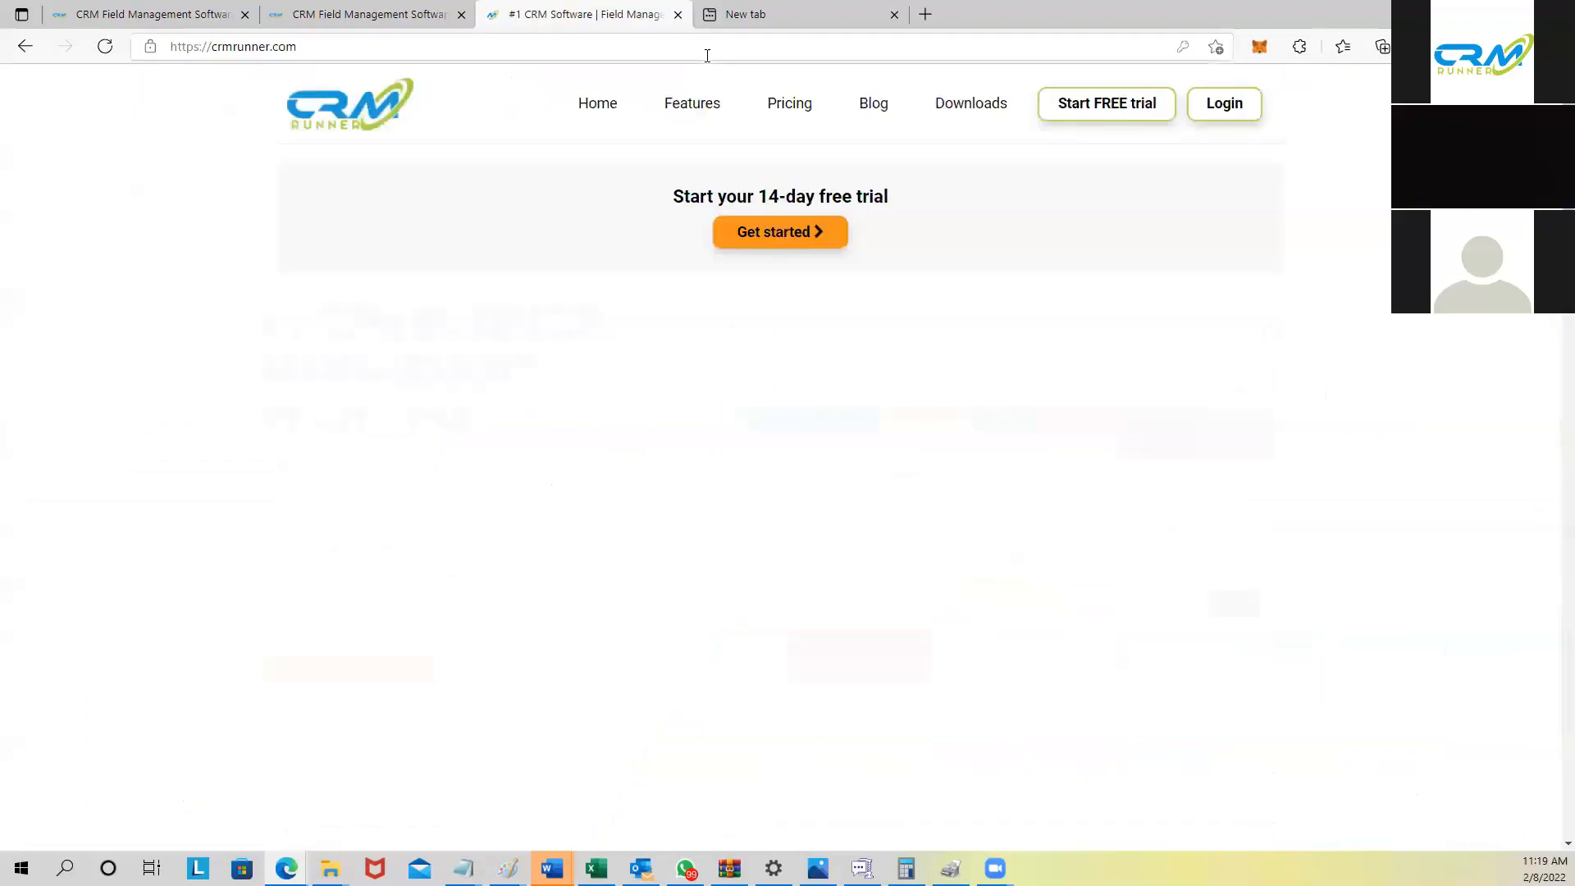